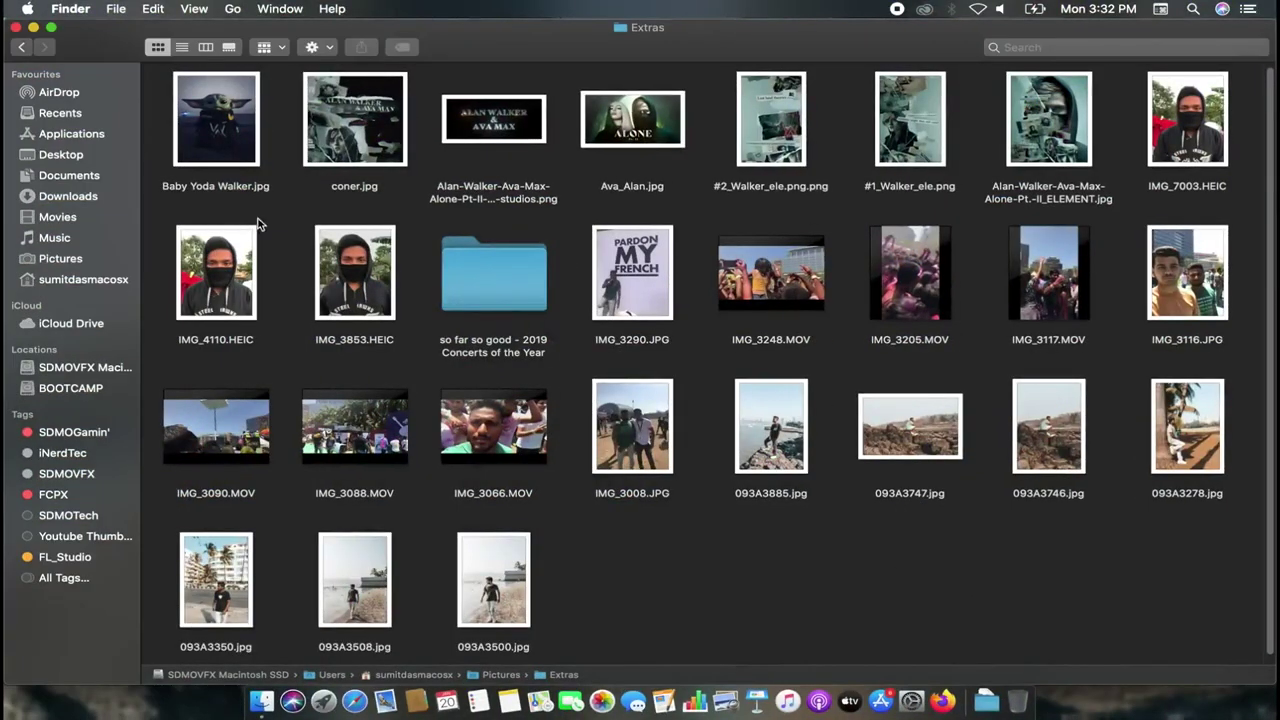
Step: Quick Look Baby Yoda Walker.jpg and move the Spotlight field over the preview
left_click(191, 96)
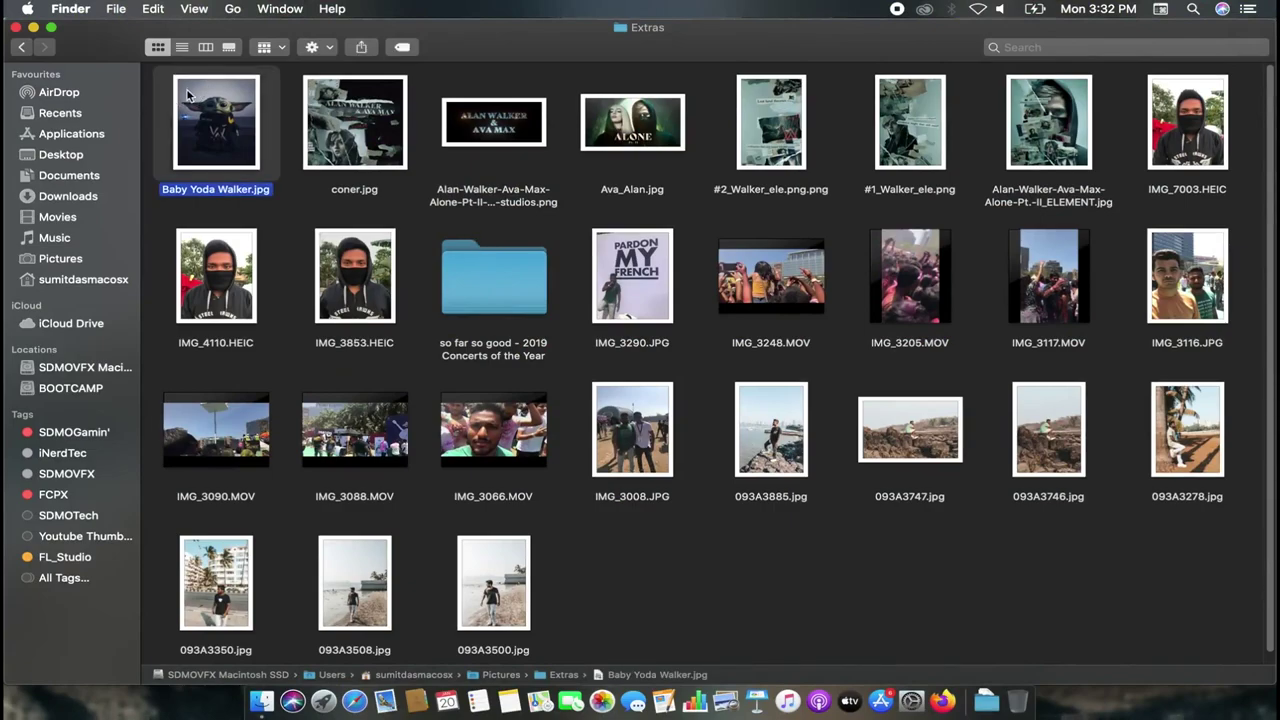
key("space")
key("super+space")
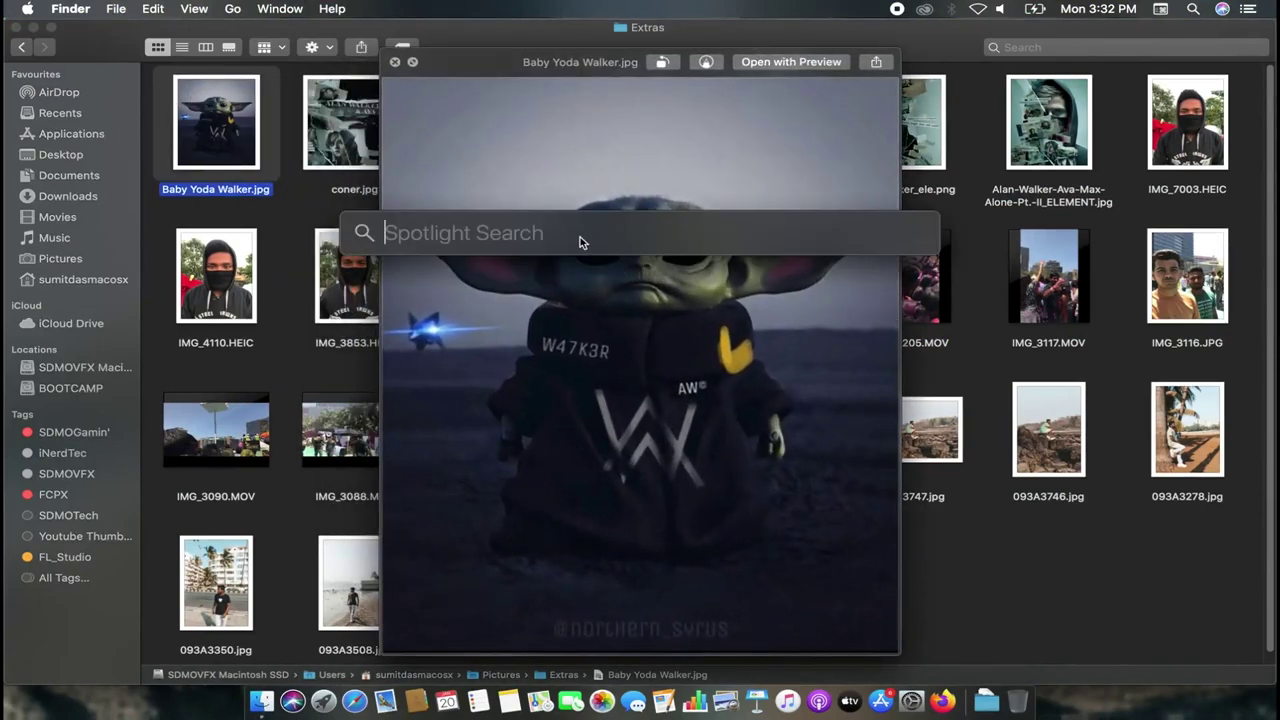
left_click_drag(618, 245, 700, 489)
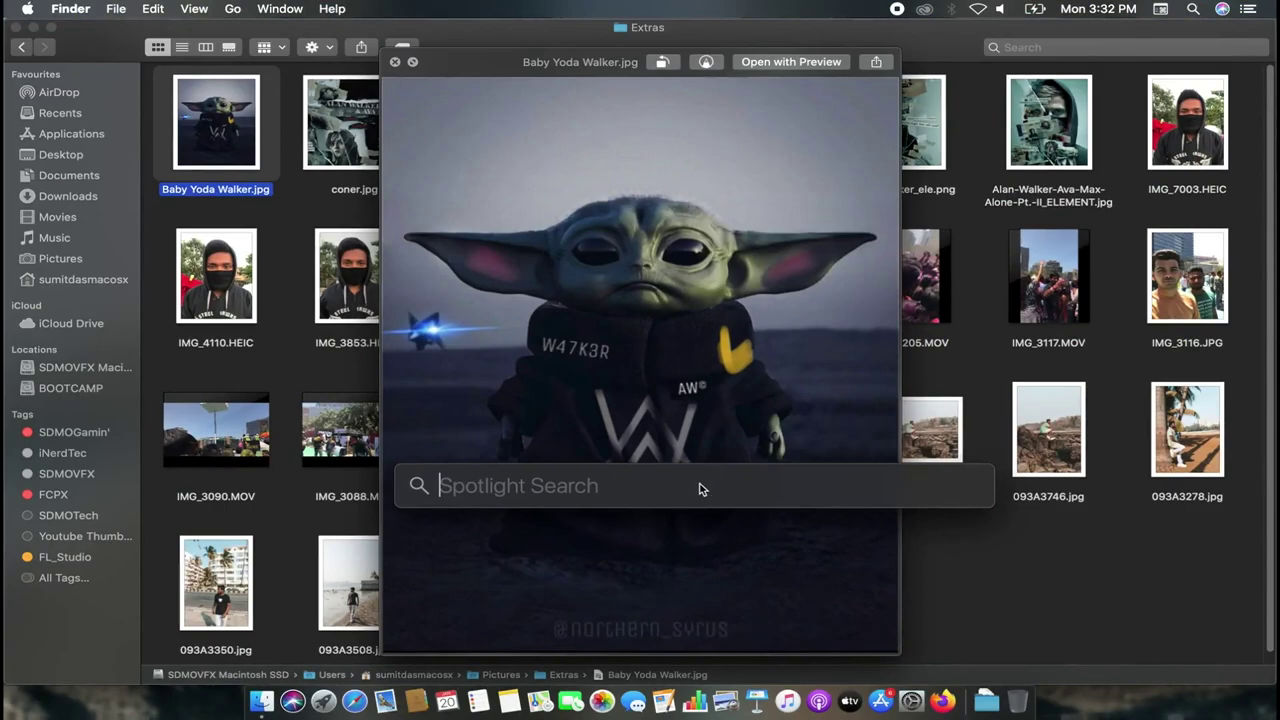
Step: Type a welcome-to-the-tutorial message in the Spotlight field for viewers
type("he")
key("BackSpace")
key("BackSpace")
type("H")
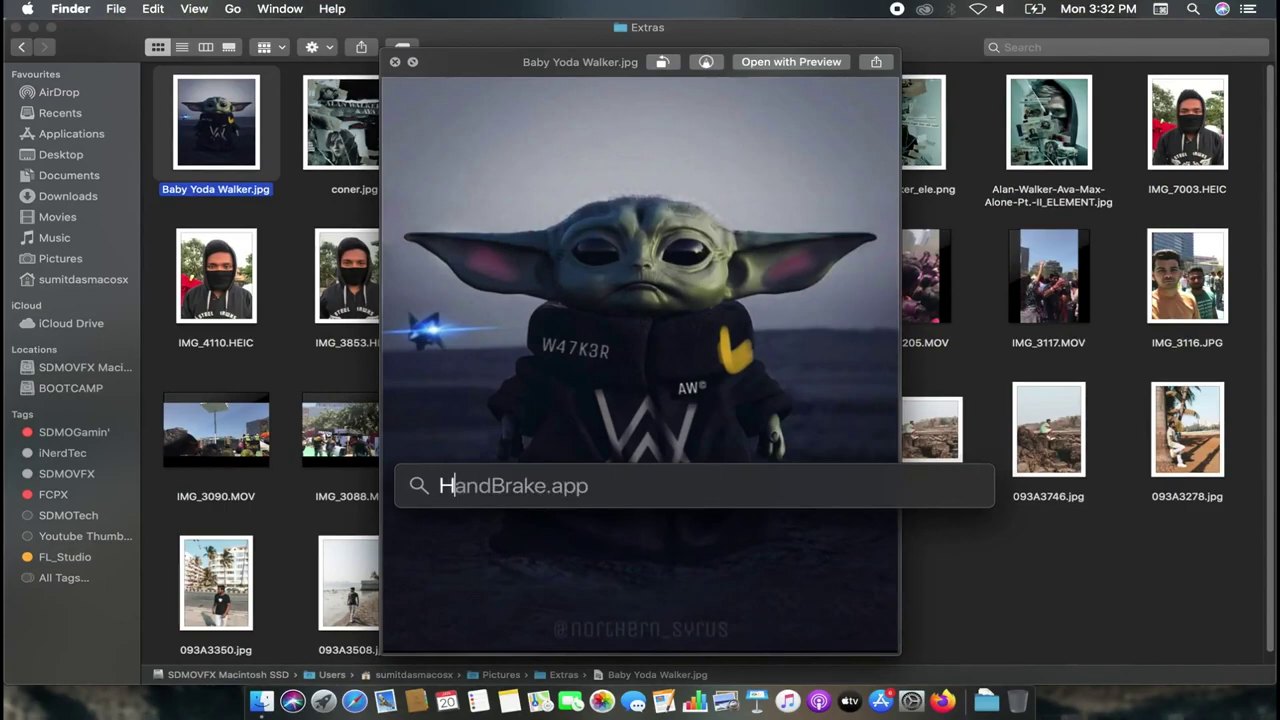
type("ELLO")
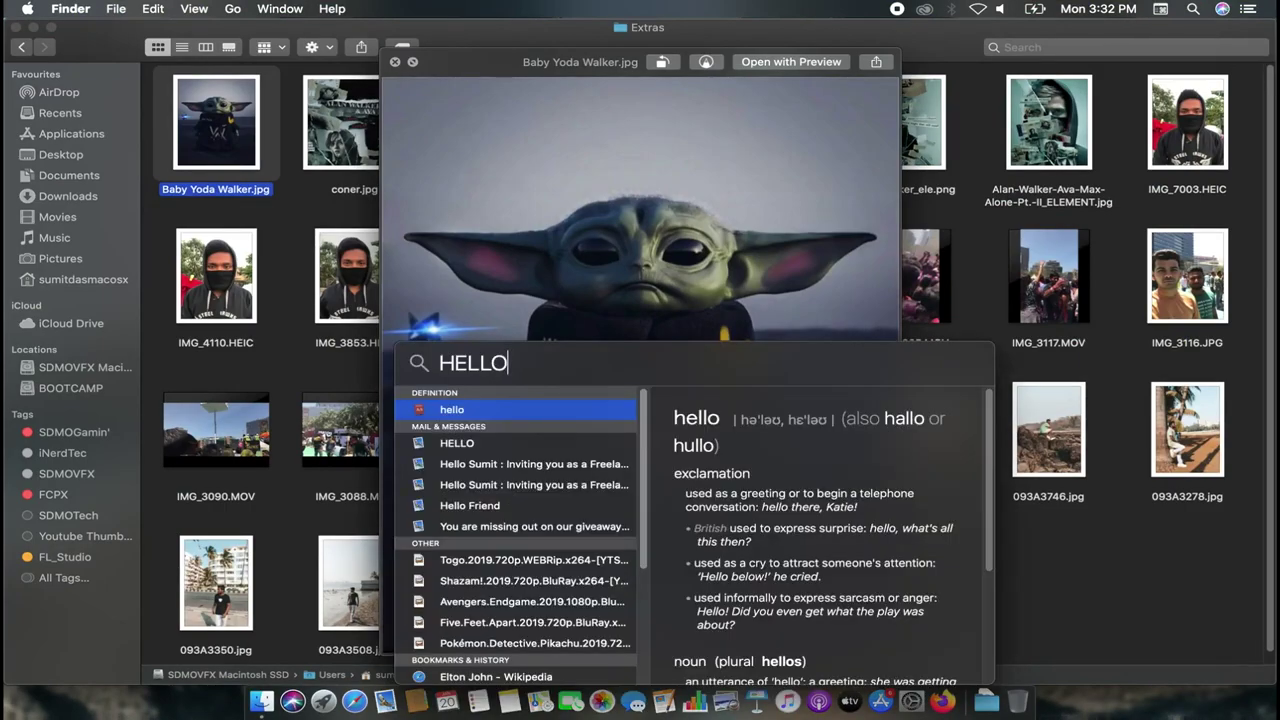
type(", I MA")
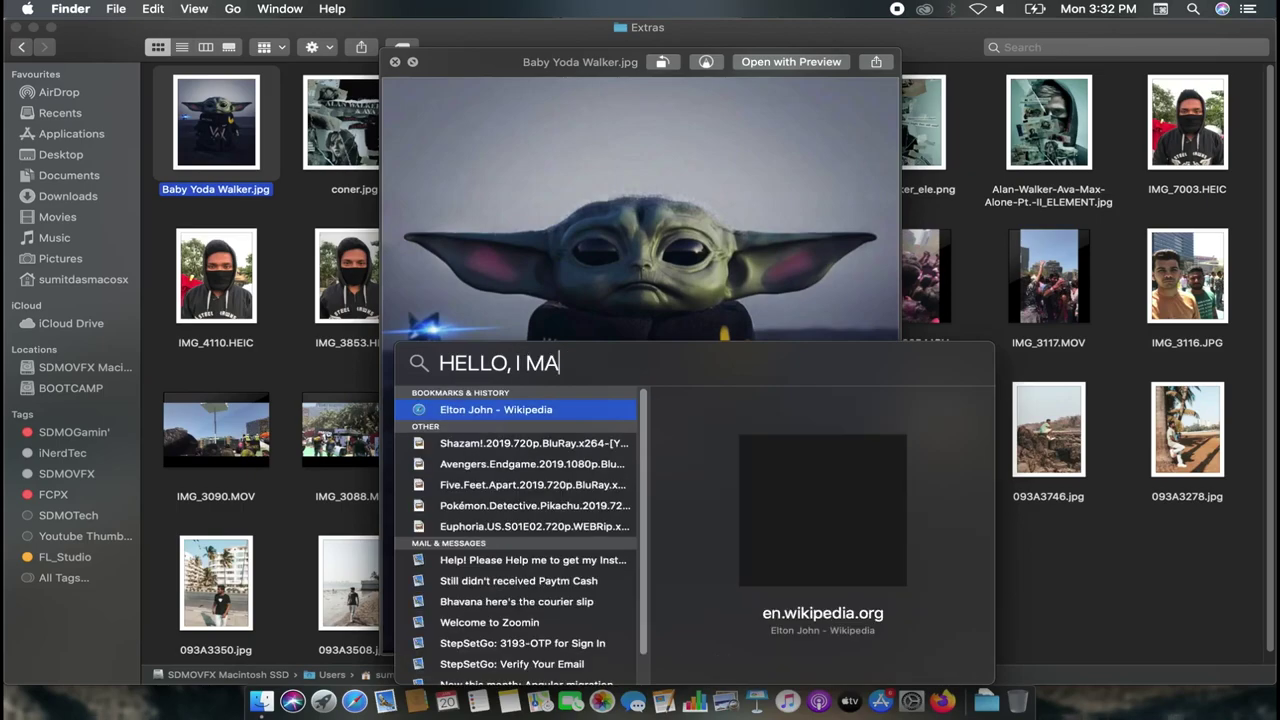
key("BackSpace")
key("BackSpace")
type("AM BABY YODA WALKER LET'S BEGI")
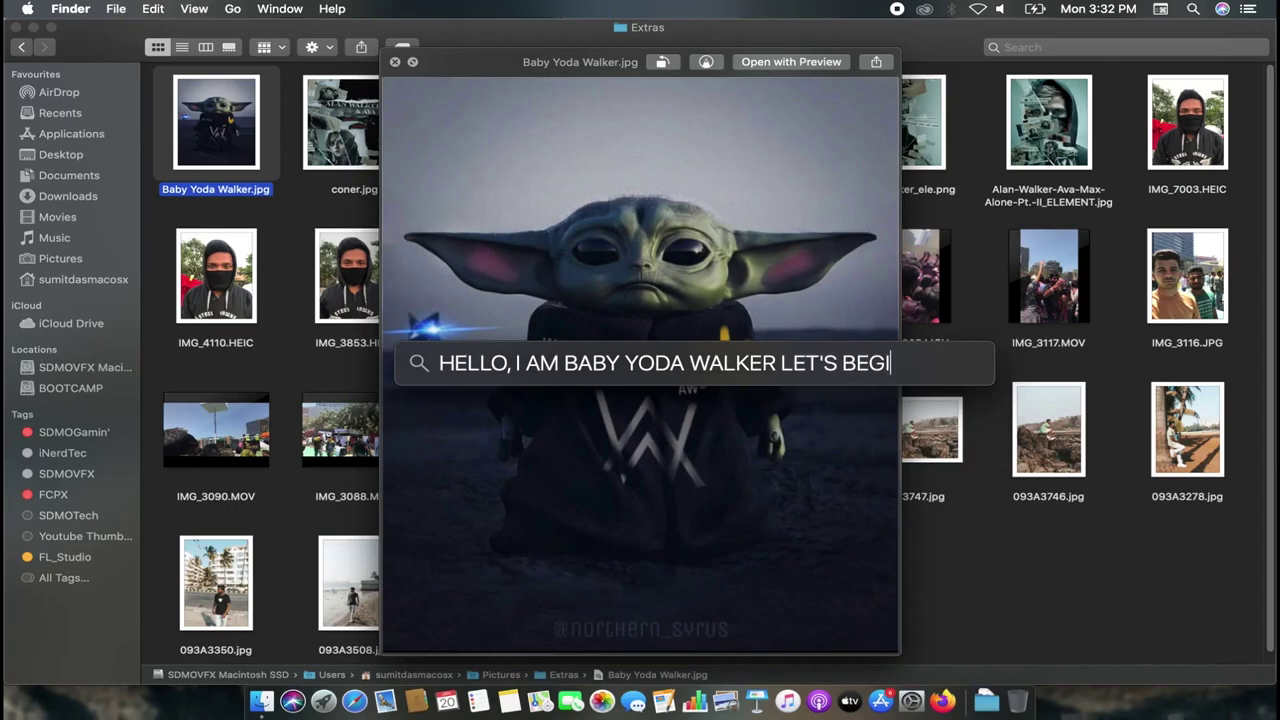
type("N THE TUTO")
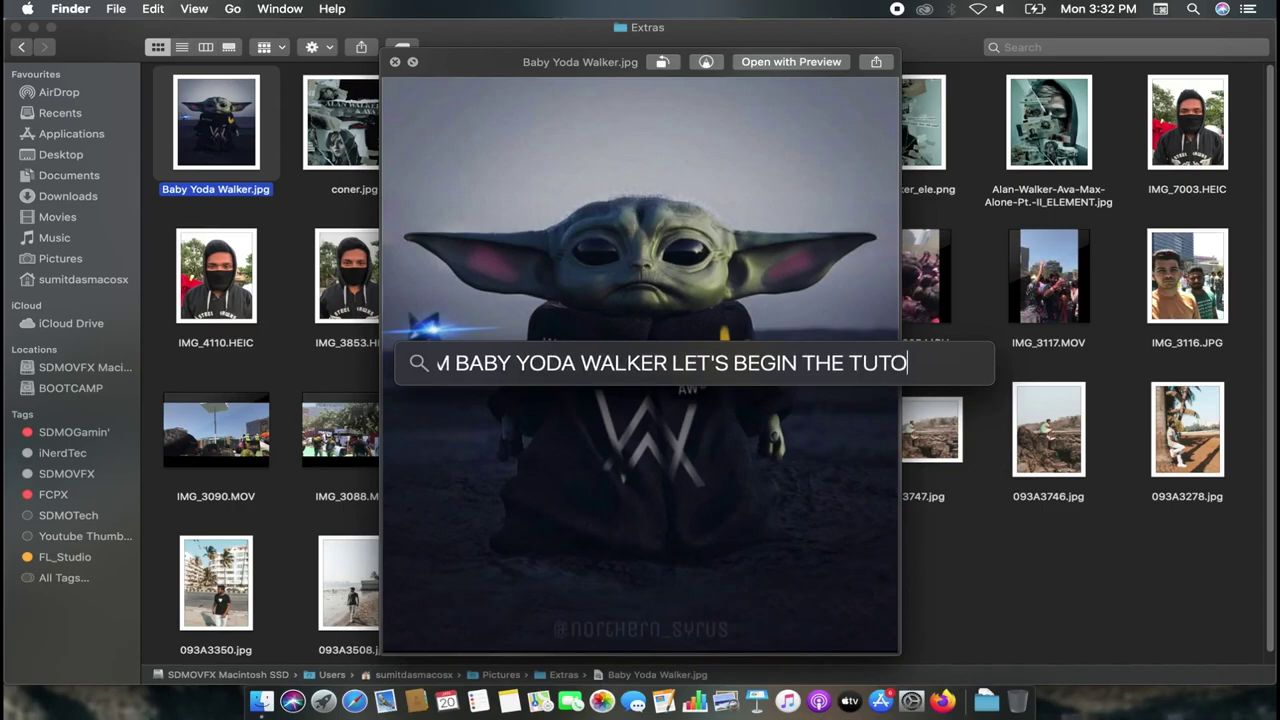
type("RIAL")
key("super+a")
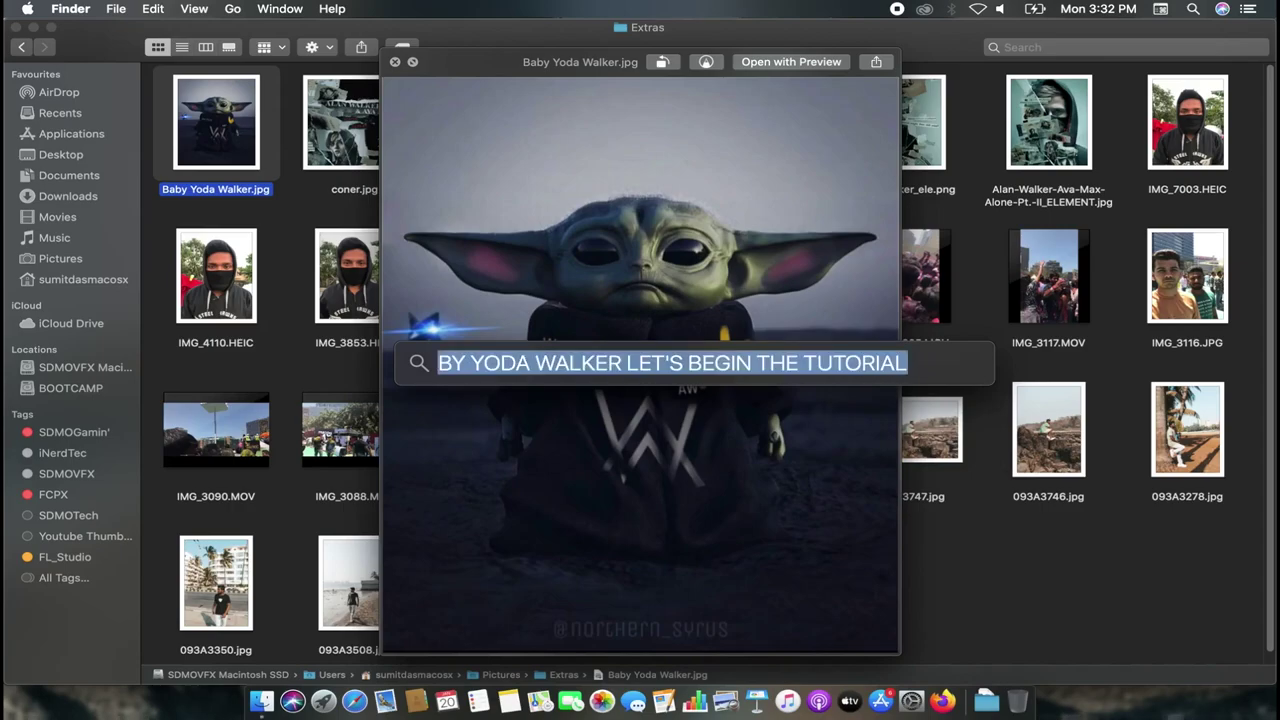
key("Right")
key("super+a")
Step: Replace it with an 'AND SUBSCRIBE TO S…' message in Spotlight
type("AND")
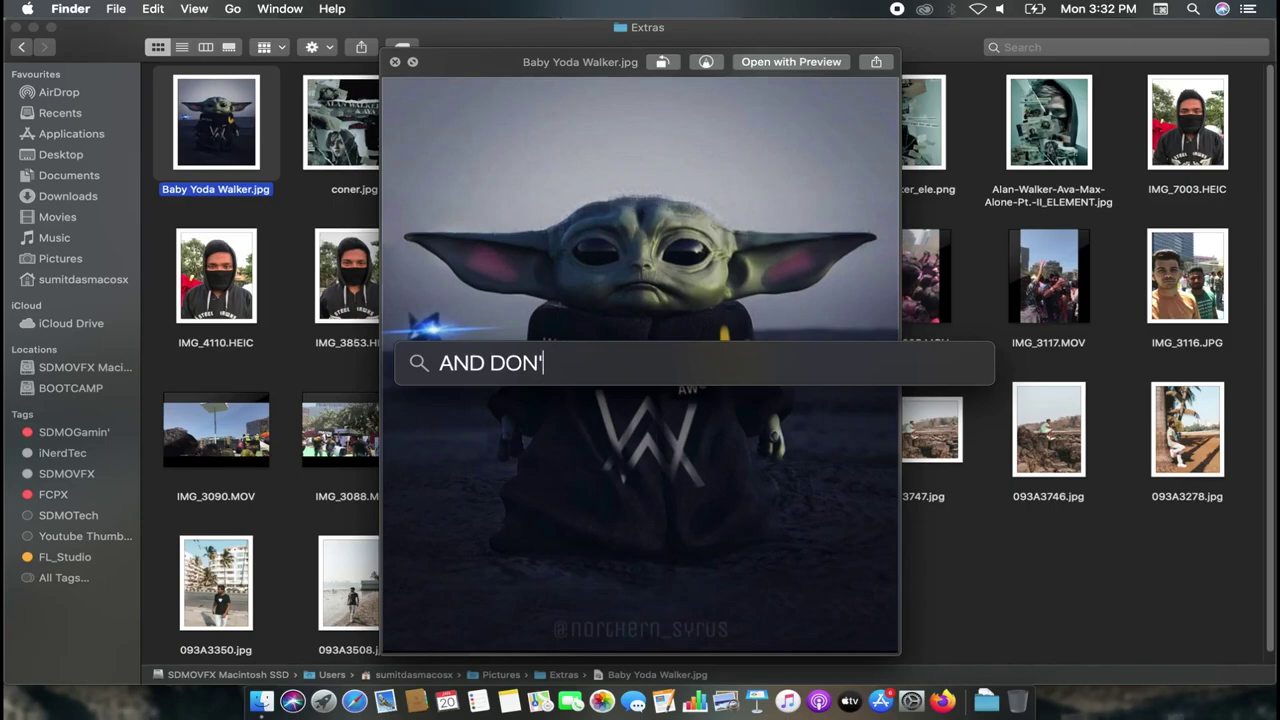
key("BackSpace")
key("BackSpace")
key("BackSpace")
key("BackSpace")
type("SUB")
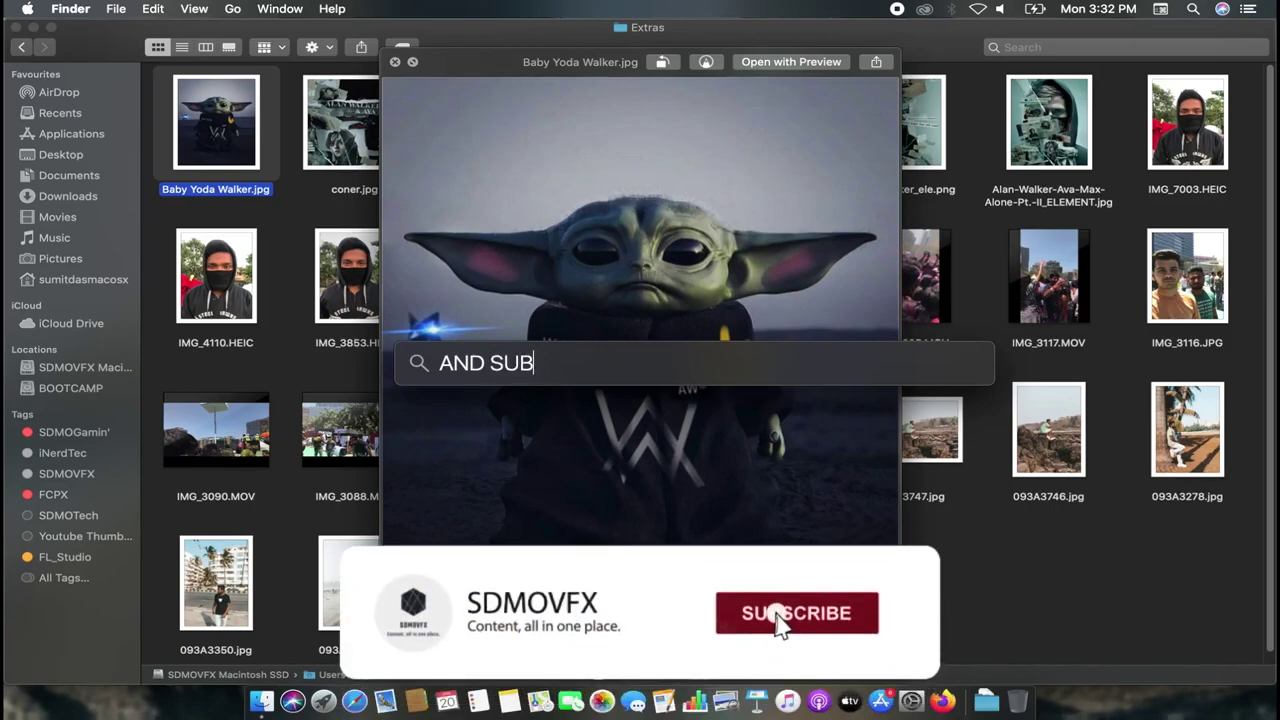
type("SCRO")
key("BackSpace")
key("BackSpace")
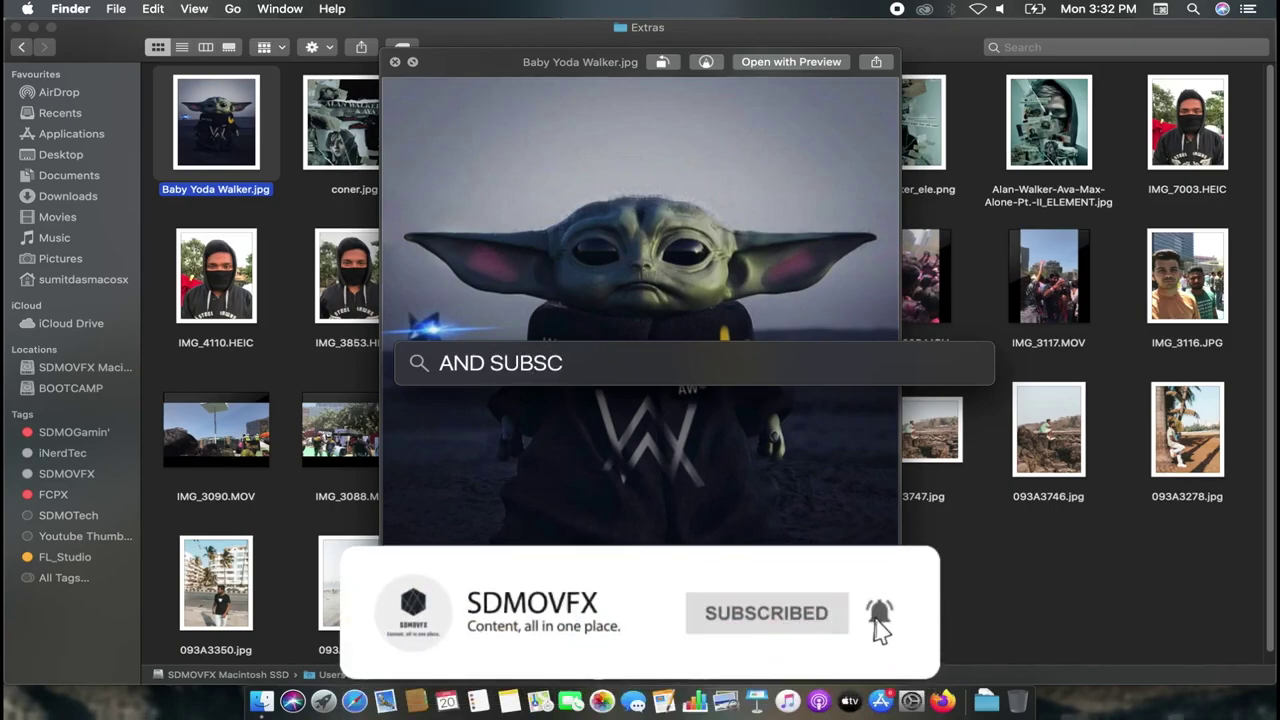
type("RIBE TO ")
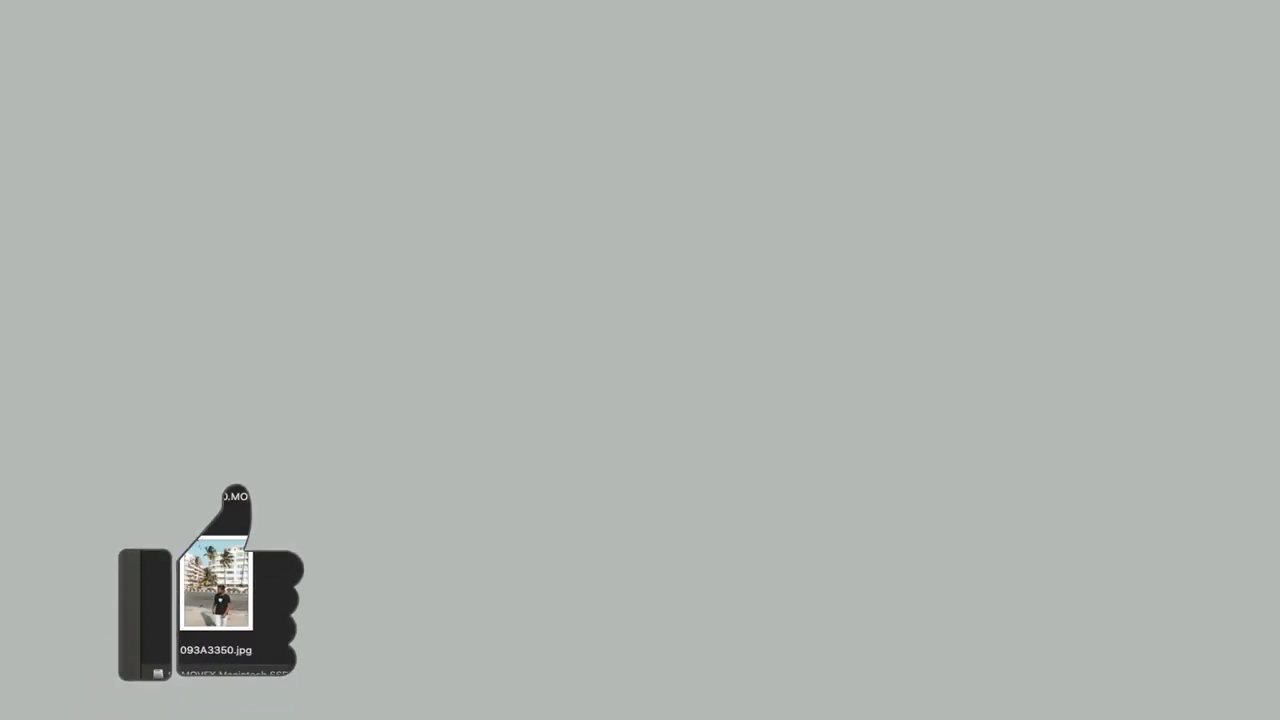
type("SUBSCRIBE TO SDMOVFX NOW....")
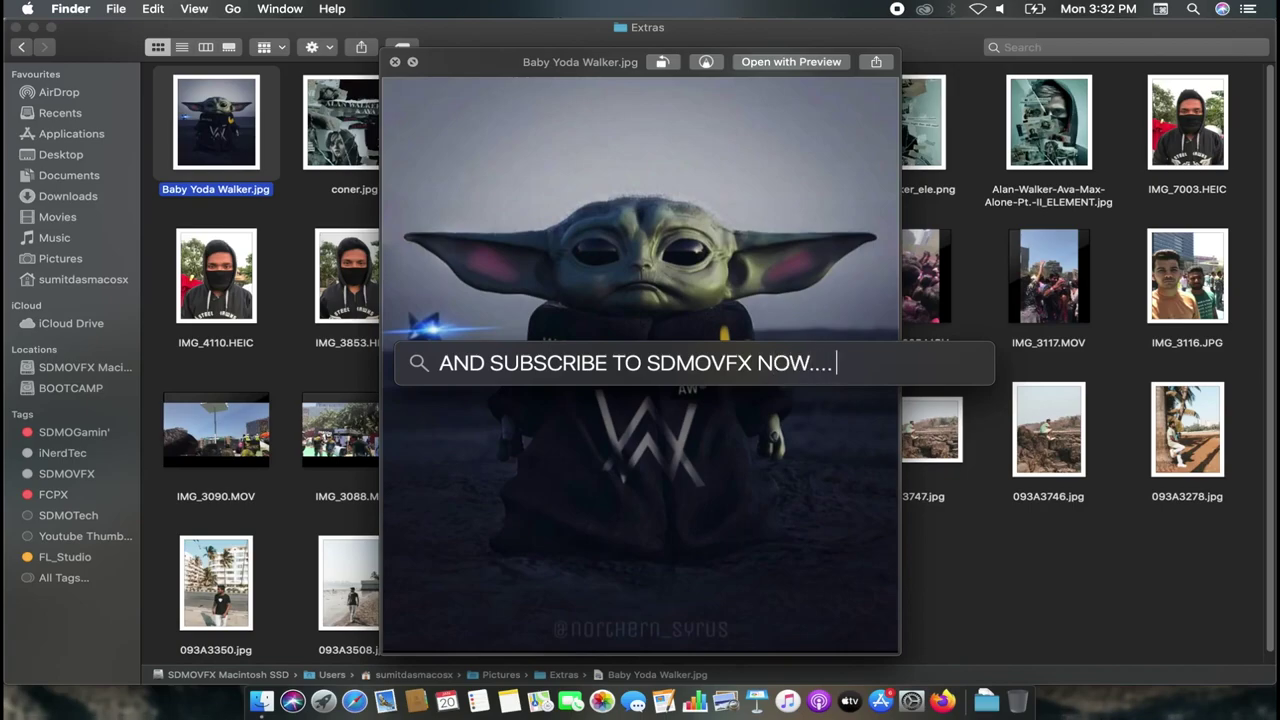
Step: Type 'PEACE OUT', erase it, and dismiss Spotlight, the preview and the file selection
key("super+a")
type("PE")
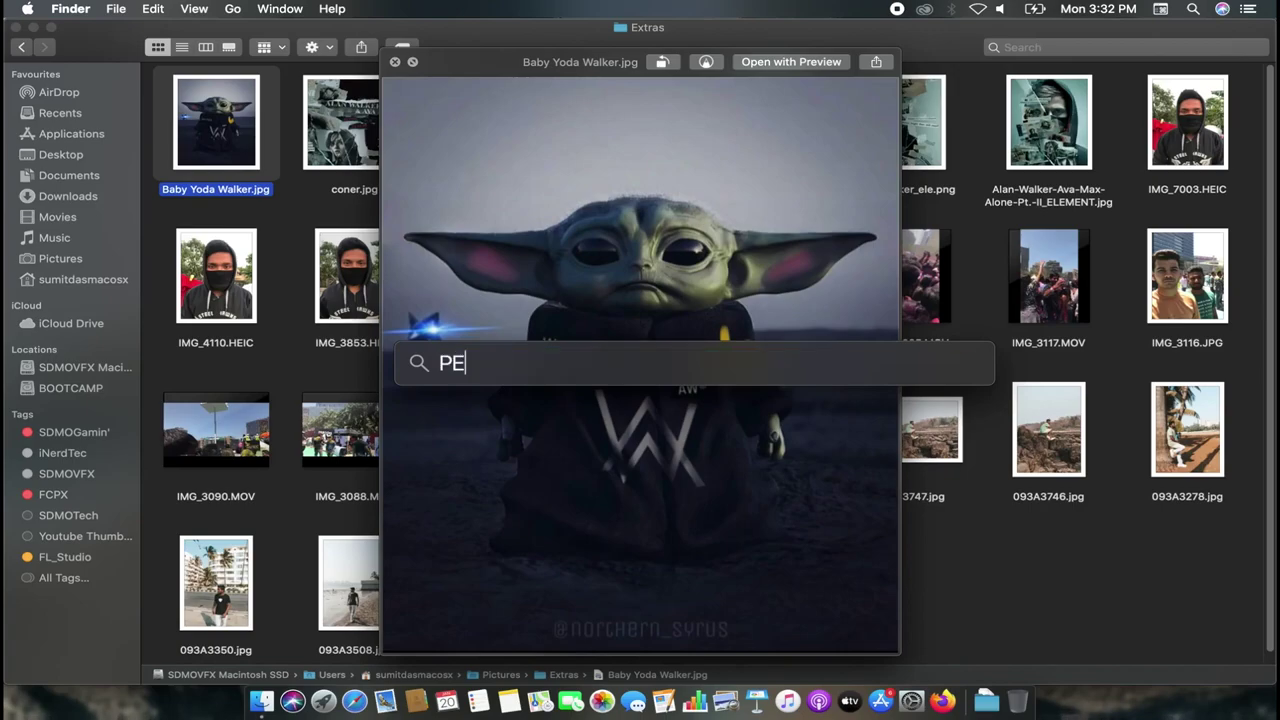
type("ACE O")
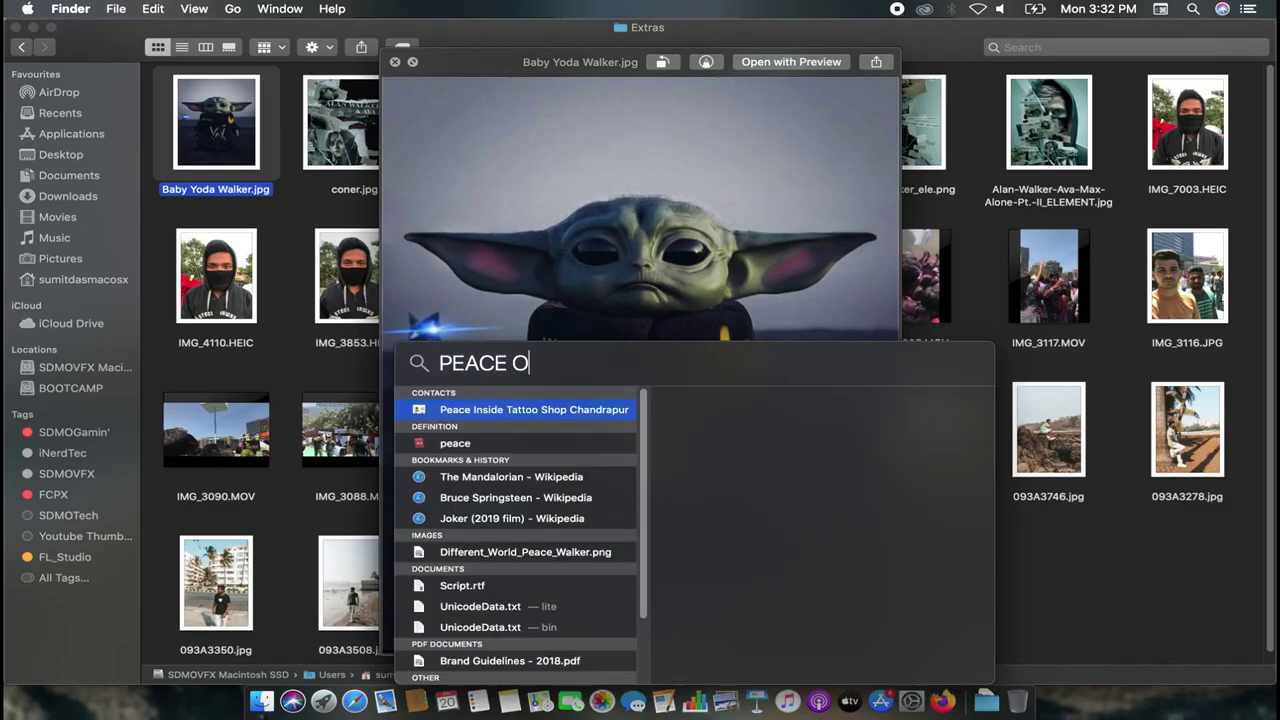
type("UT")
key("super+a")
key("BackSpace")
key("Escape")
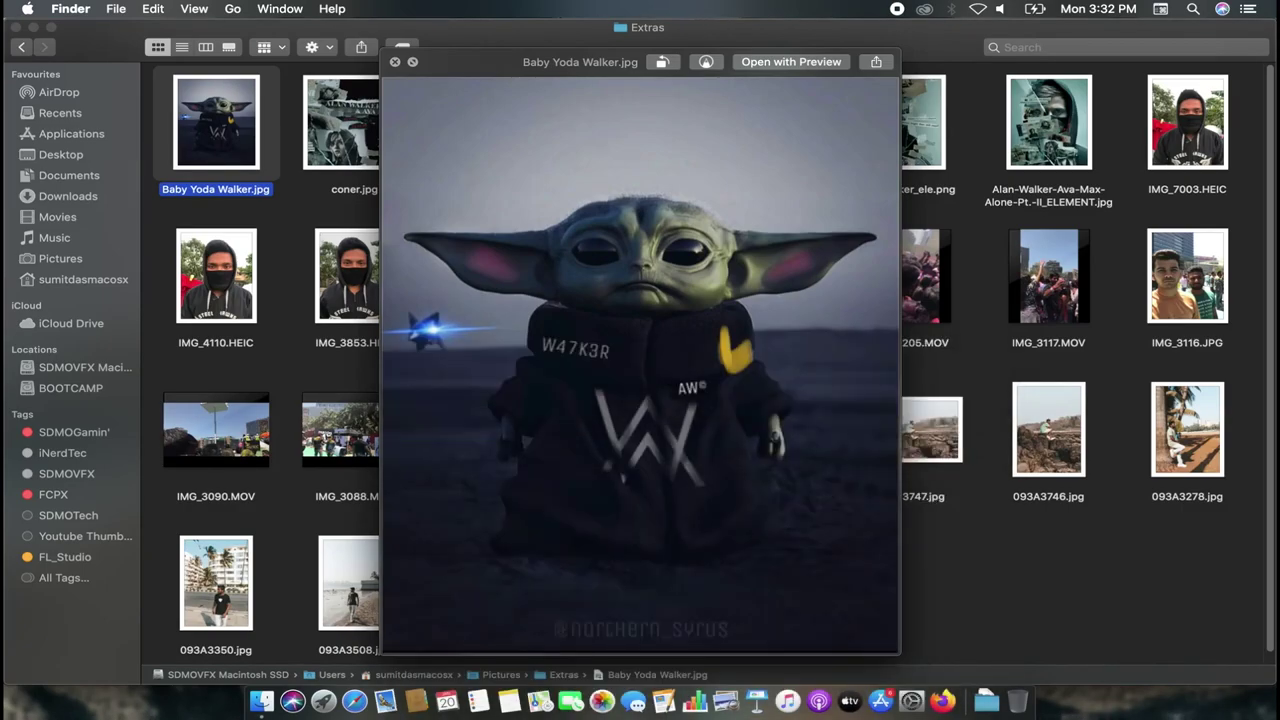
key("space")
left_click(783, 601)
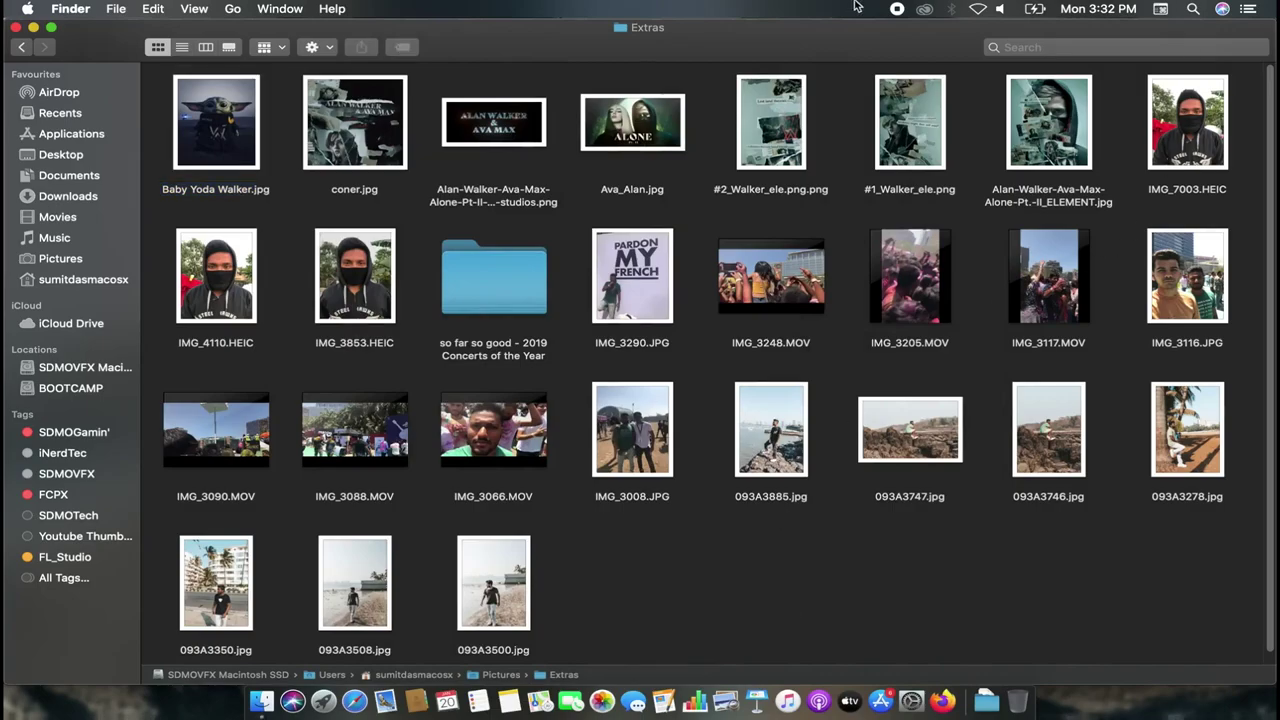
Step: Launch Adobe Photoshop CC 2019 from Launchpad's second page after closing the Other folder
key("F4")
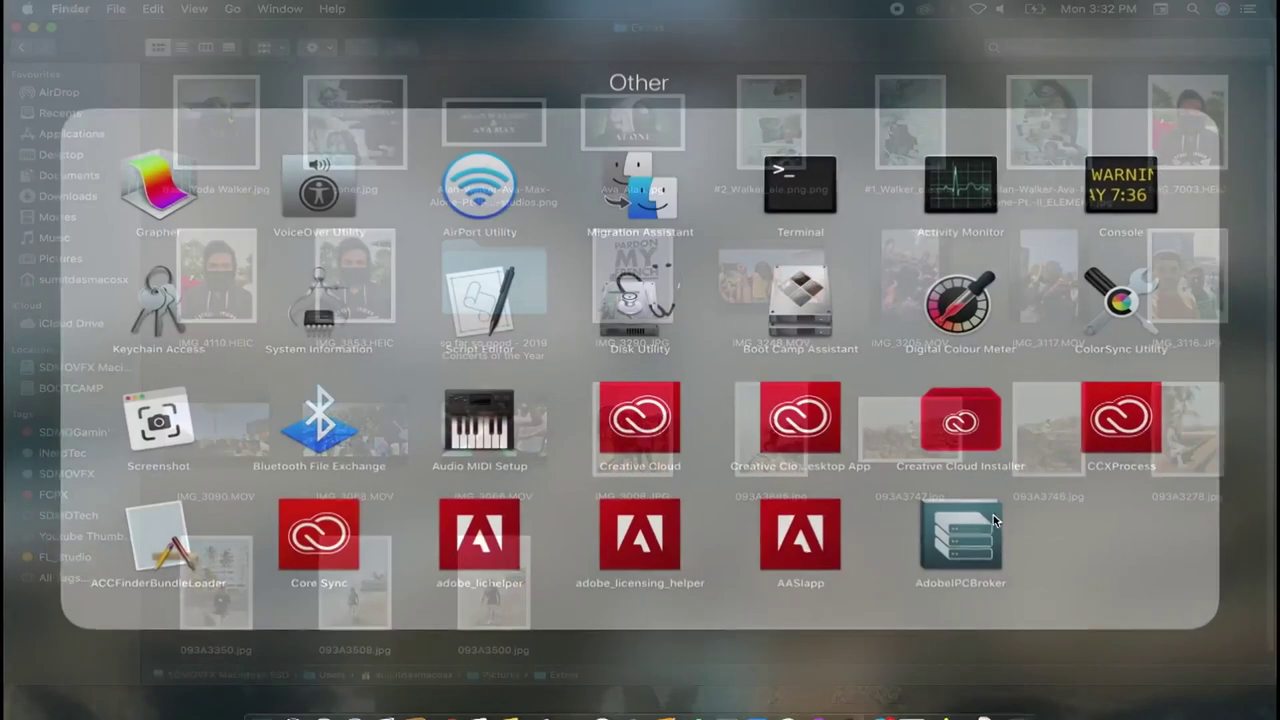
left_click(1174, 204)
scroll(843, 586, "down", 1)
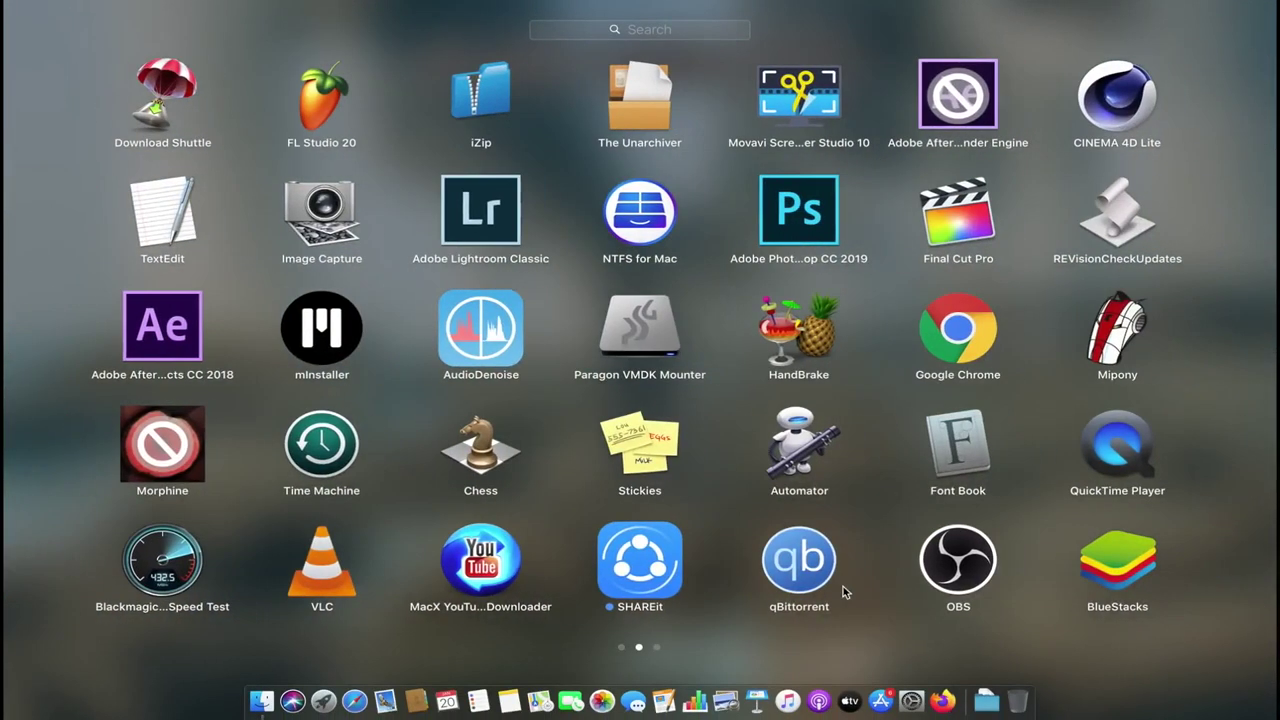
left_click(805, 212)
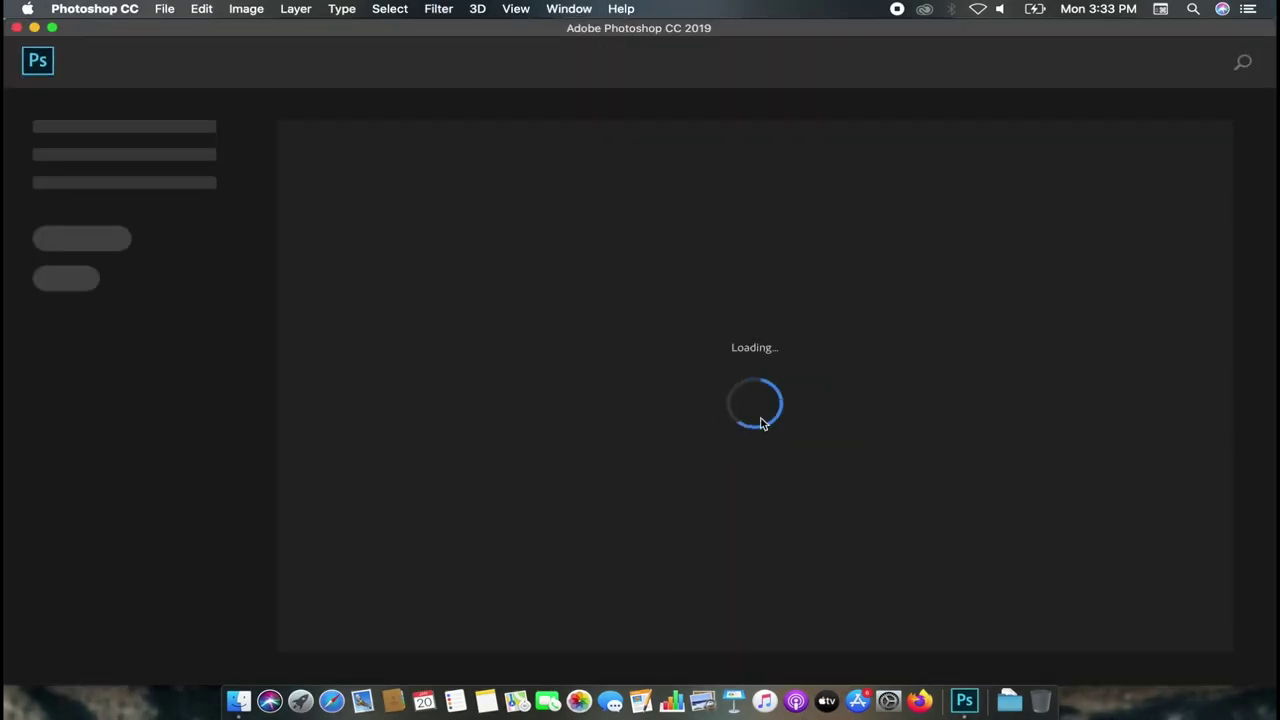
Step: Switch to Photoshop and browse the Open dialog to Pictures > Extras
left_click(1247, 8)
scroll(1137, 42, "right", 5)
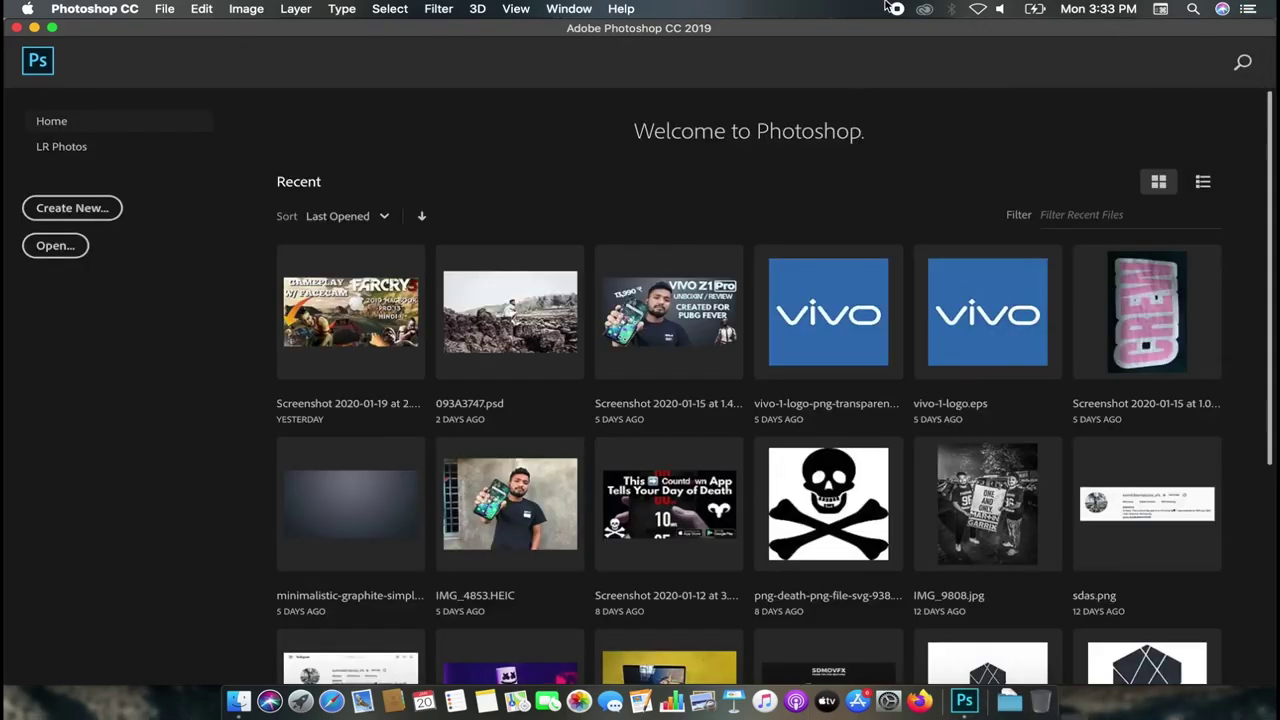
key("super+Tab")
key("super+Tab")
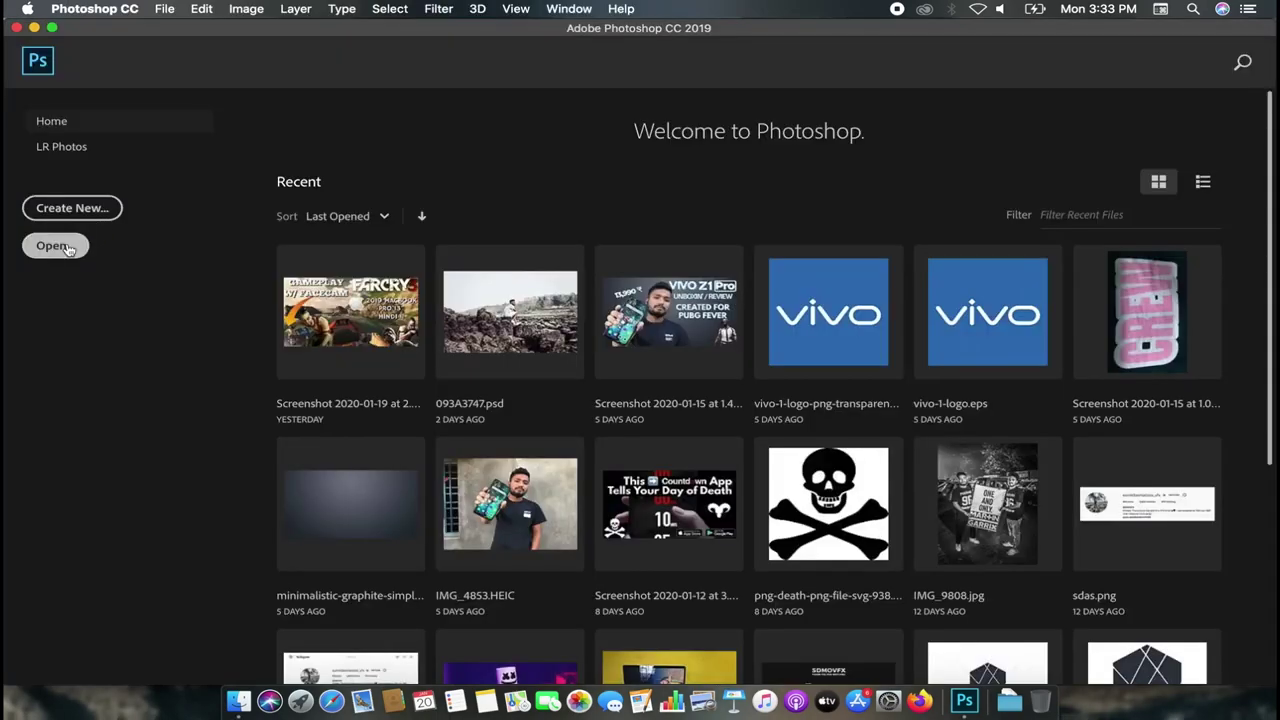
key("super+o")
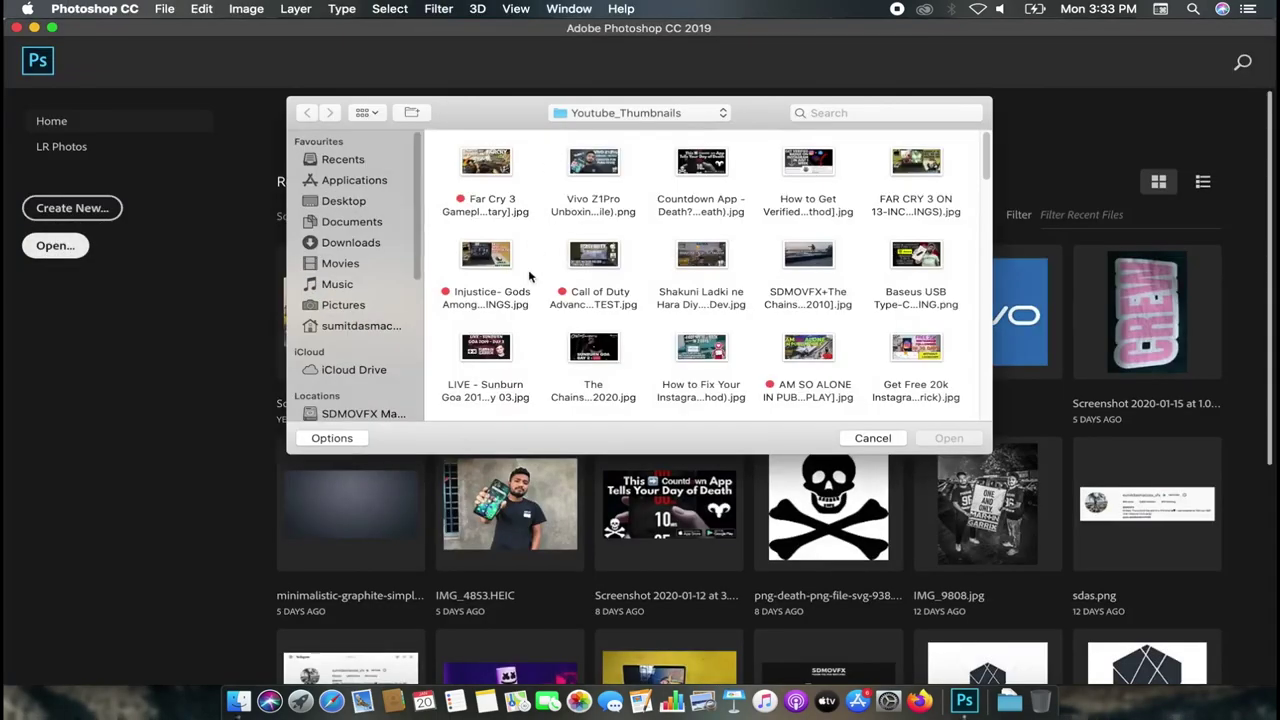
left_click(358, 306)
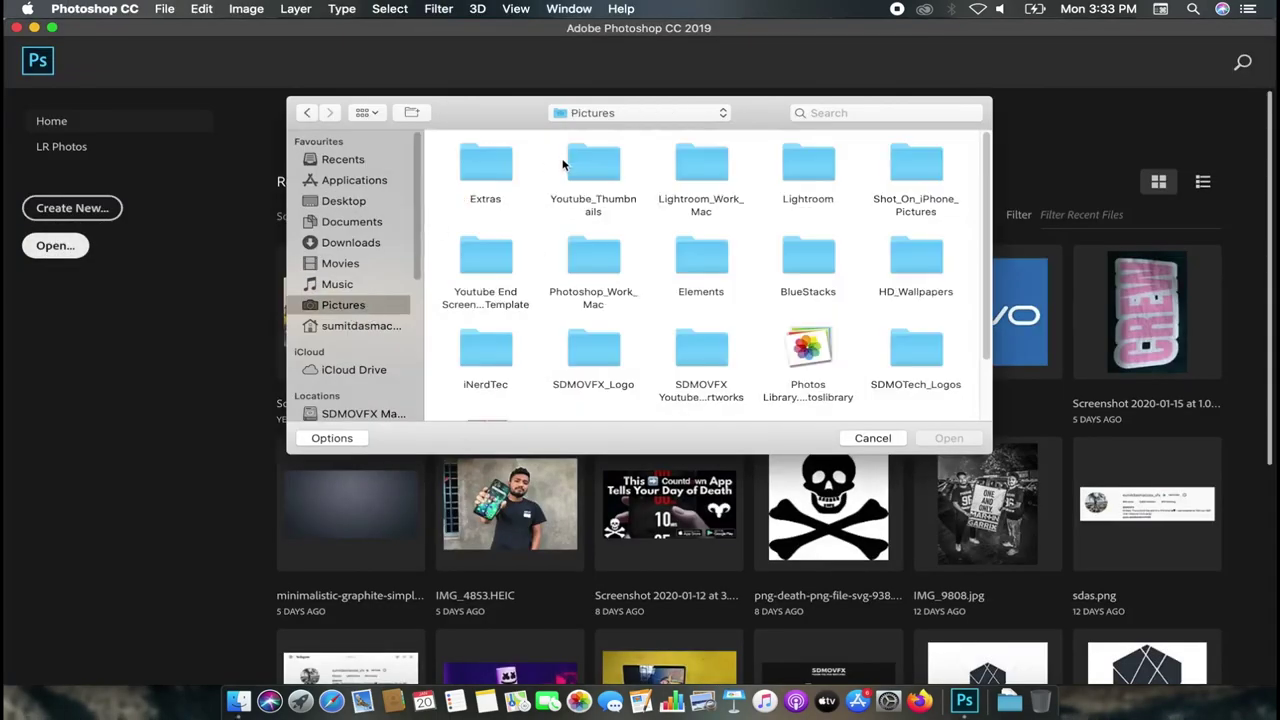
double_click(478, 171)
Step: Quick Look Baby Yoda Walker.jpg and the HEIC photos IMG_3853, IMG_4110 and IMG_7003
left_click(492, 172)
key("space")
key("Right")
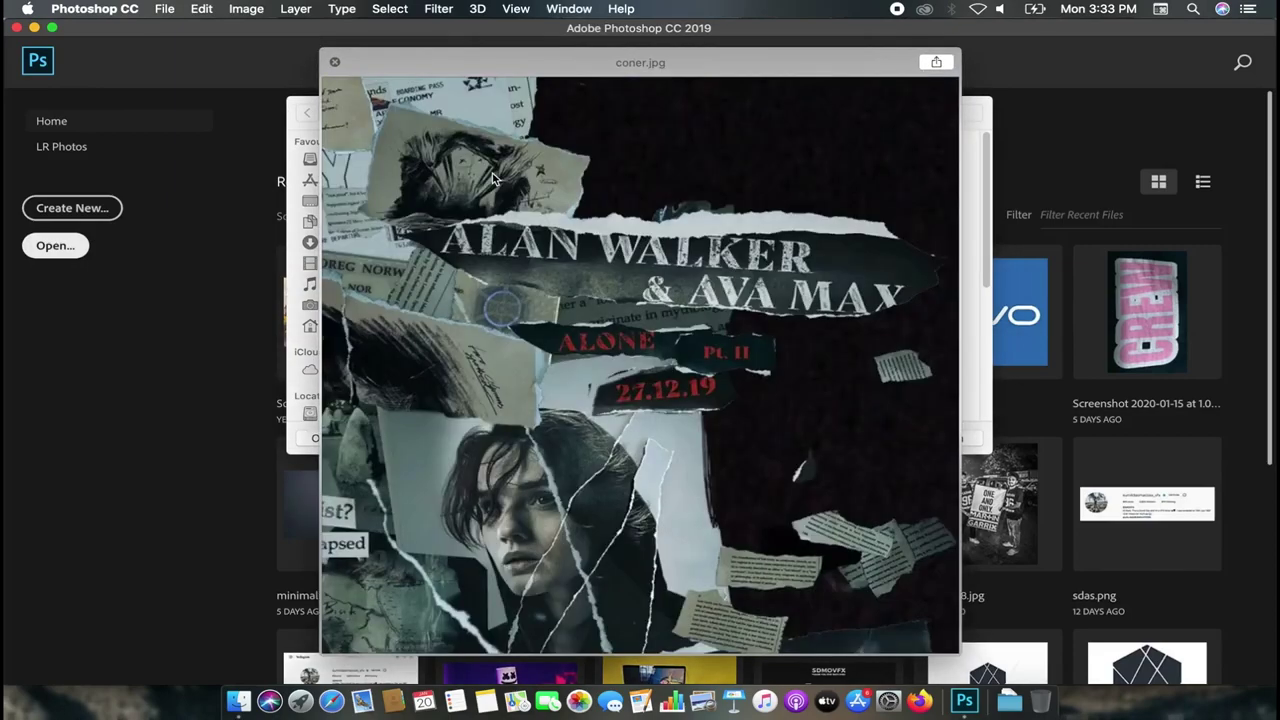
key("Right")
key("Right")
key("Right")
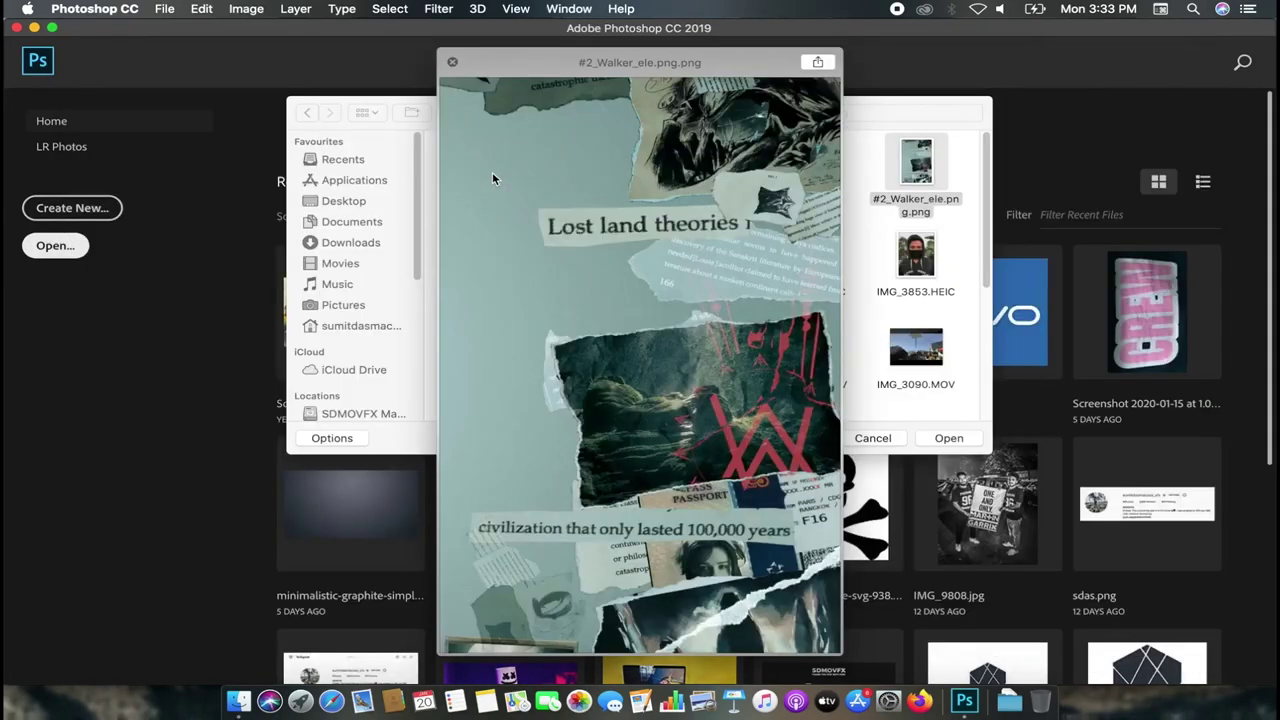
key("Down")
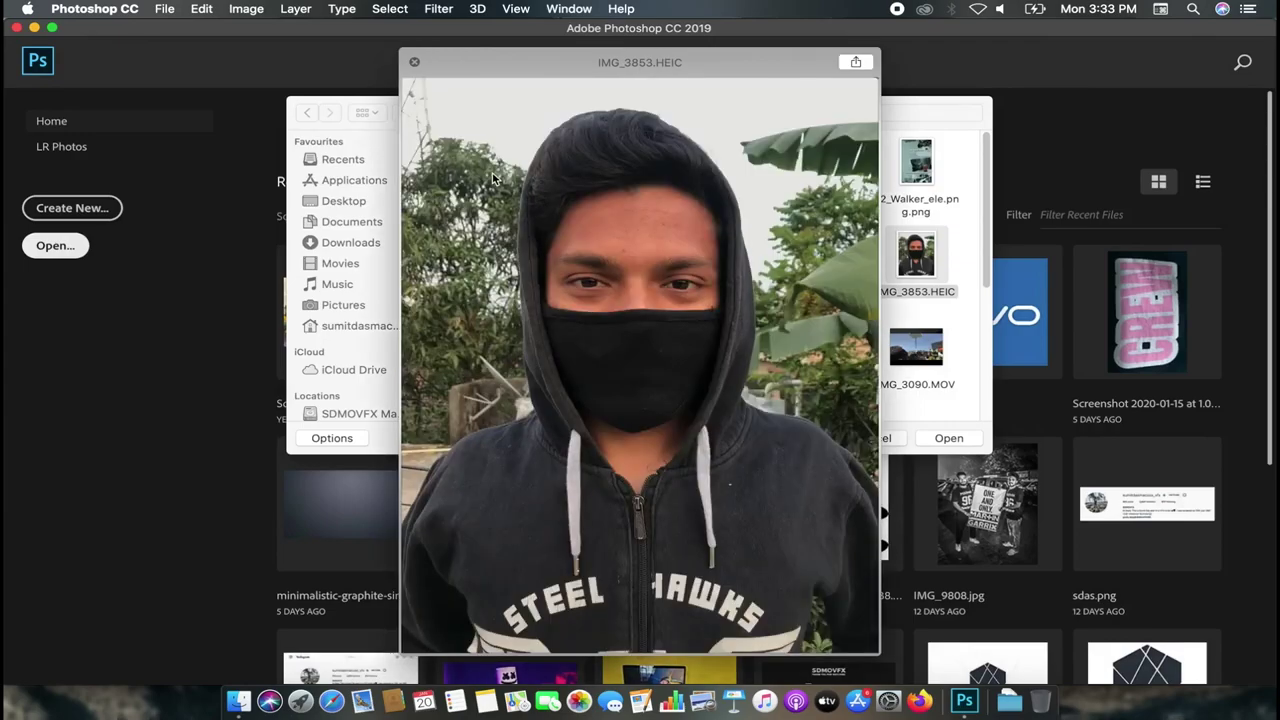
key("Left")
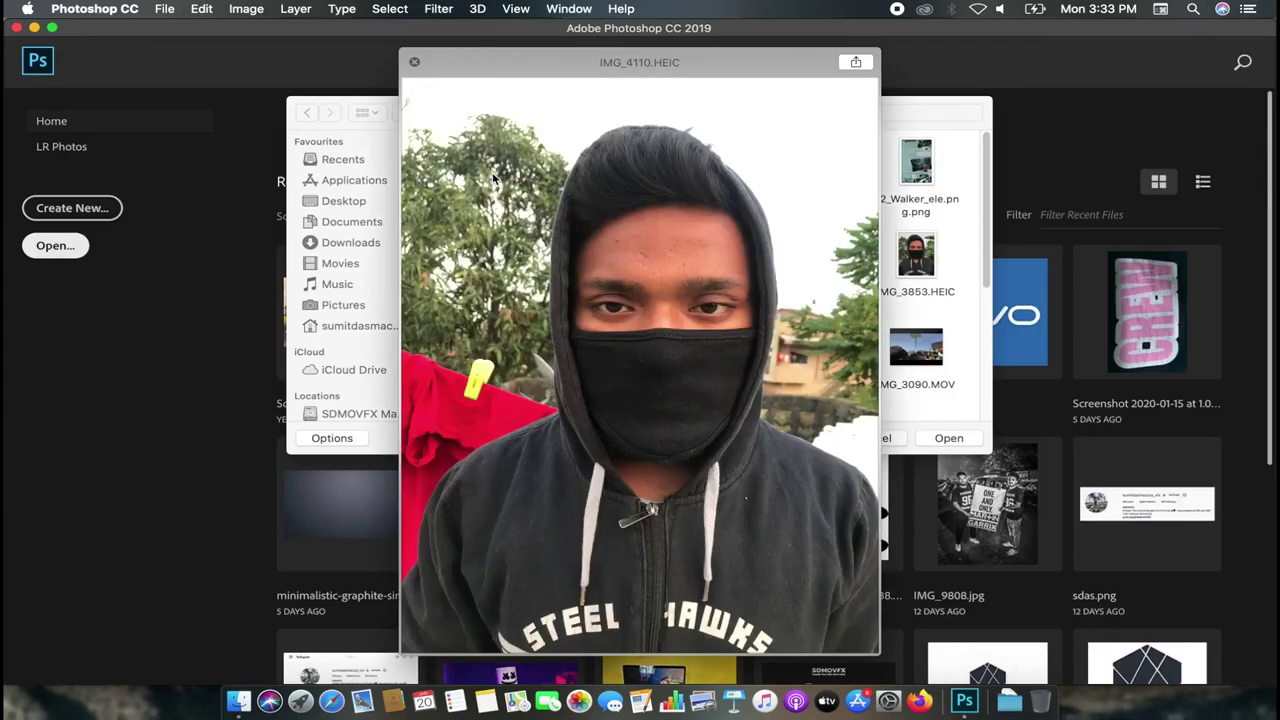
key("Left")
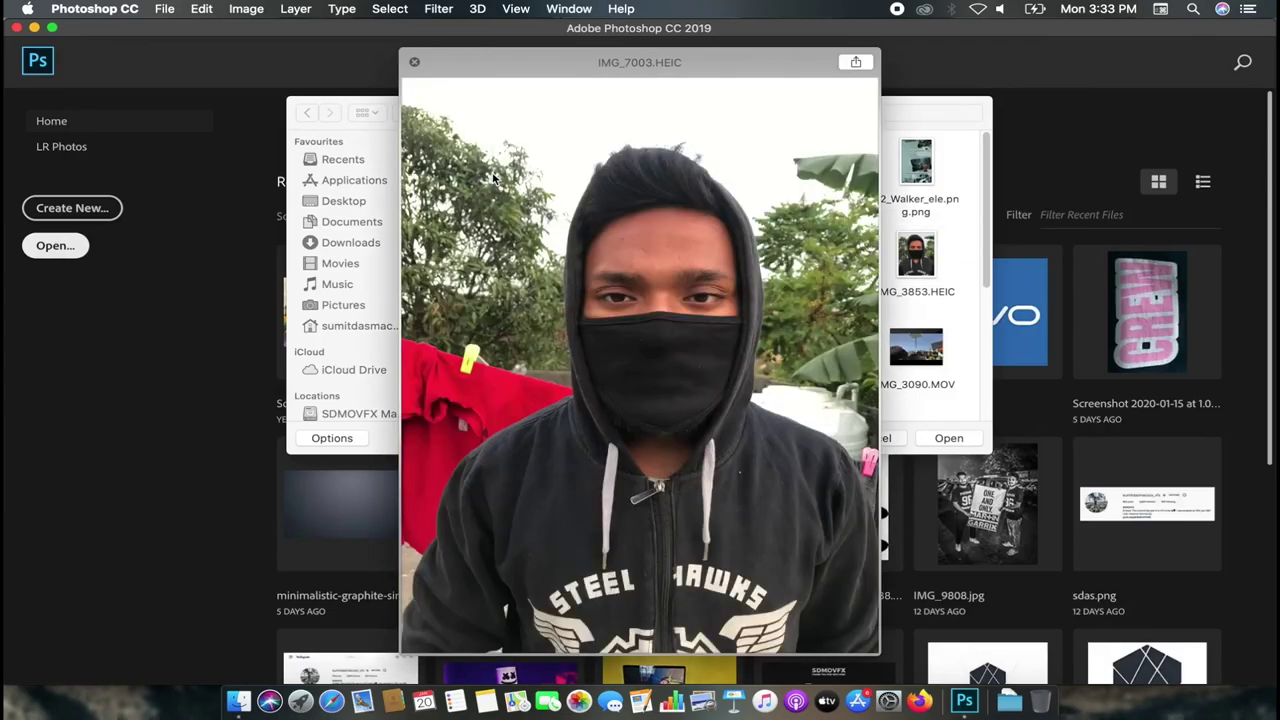
key("Left")
key("Left")
Step: Preview on to the Alan Walker poster, close Quick Look and reveal it in Finder
key("Down")
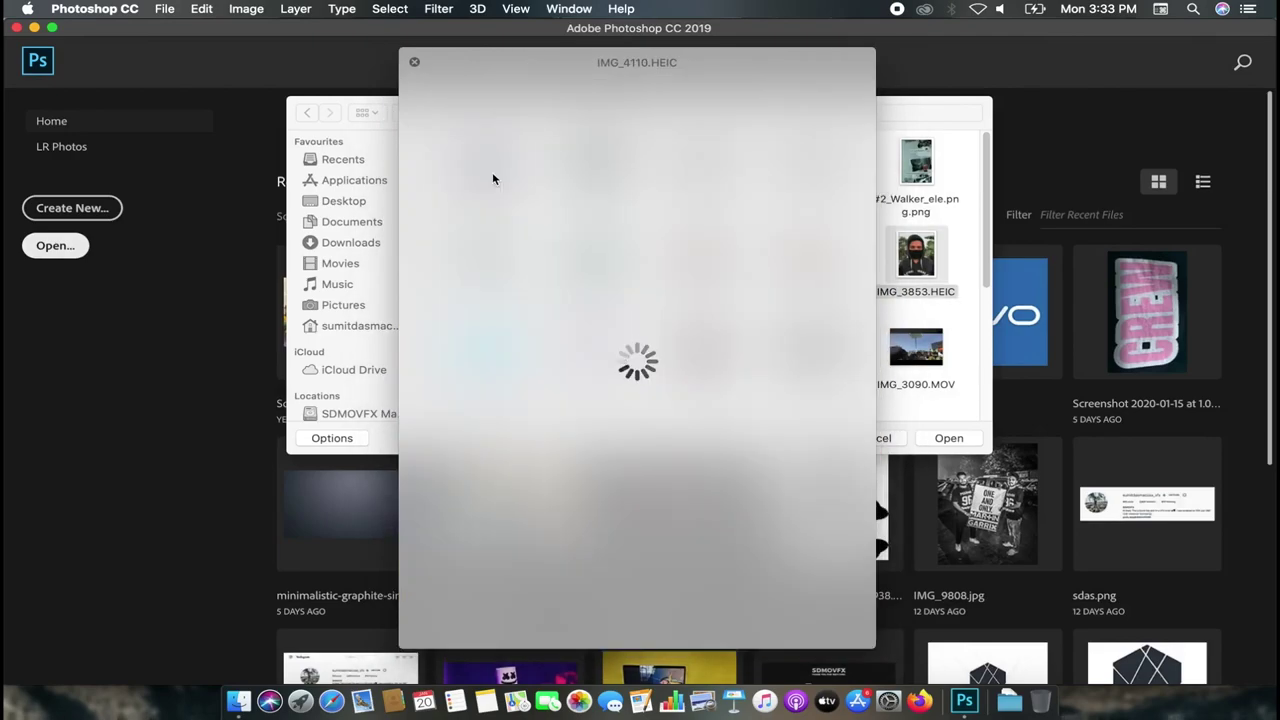
key("Up")
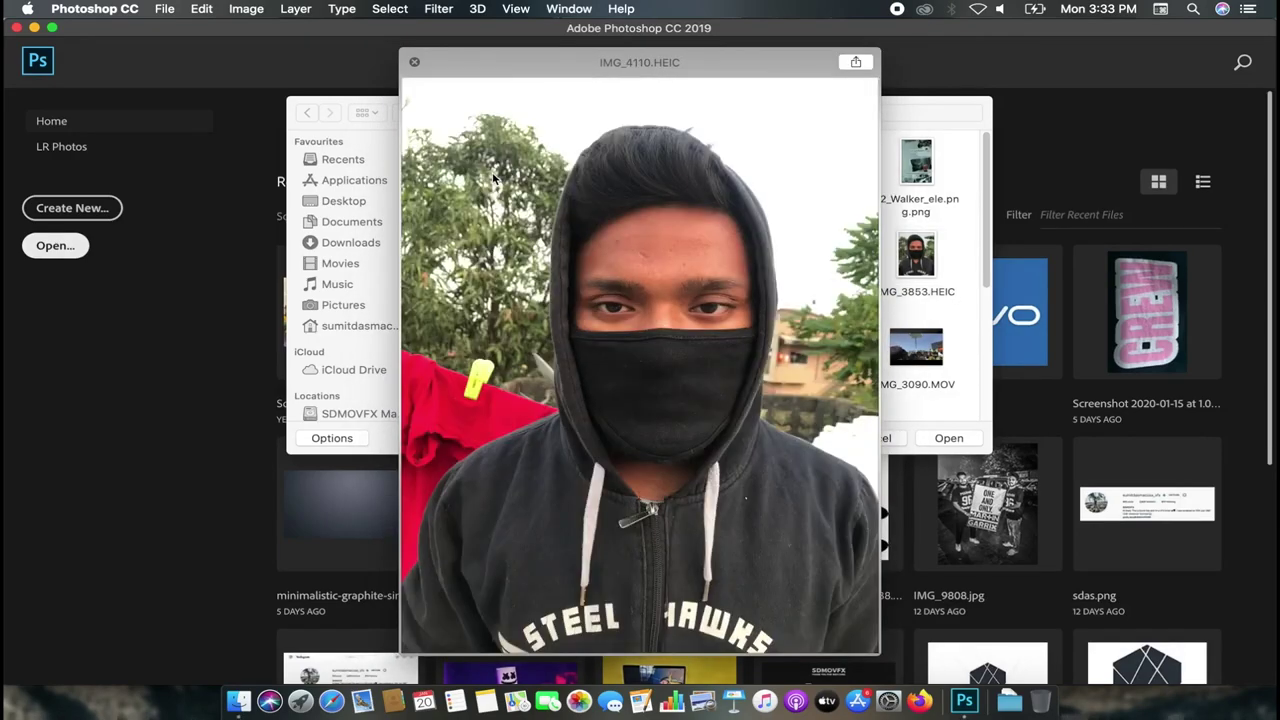
key("Right")
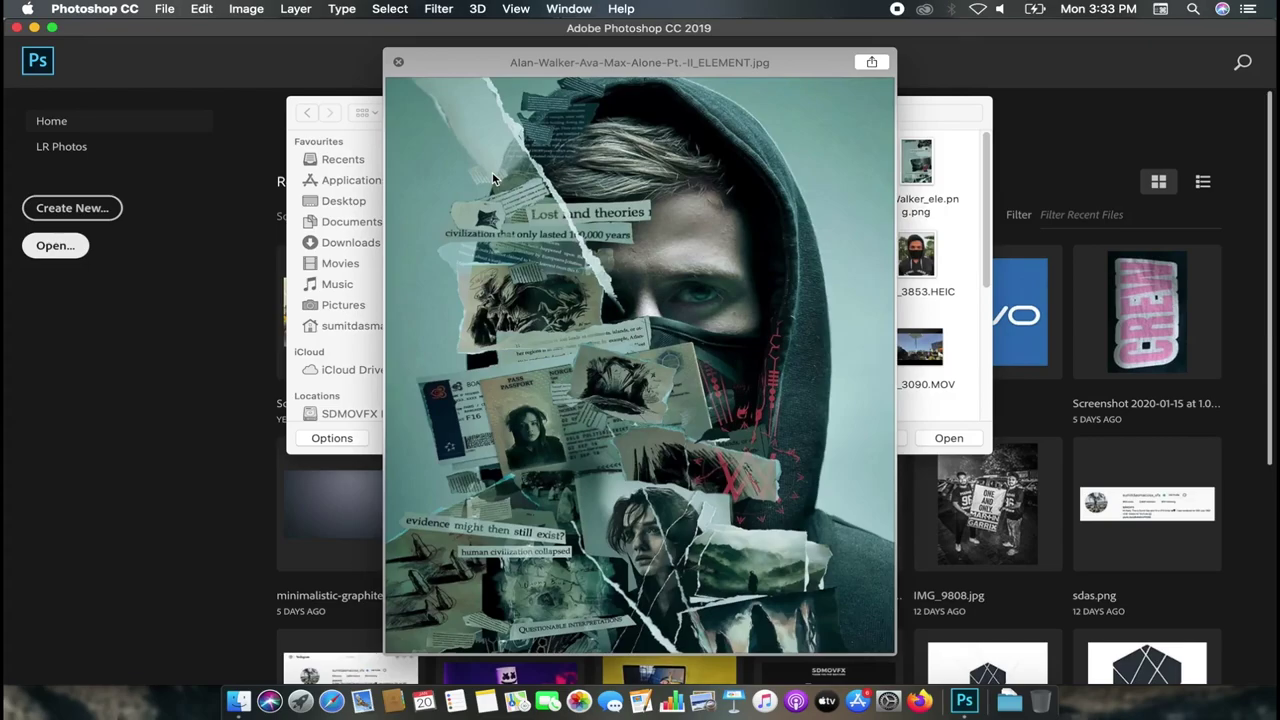
key("space")
key("space")
key("space")
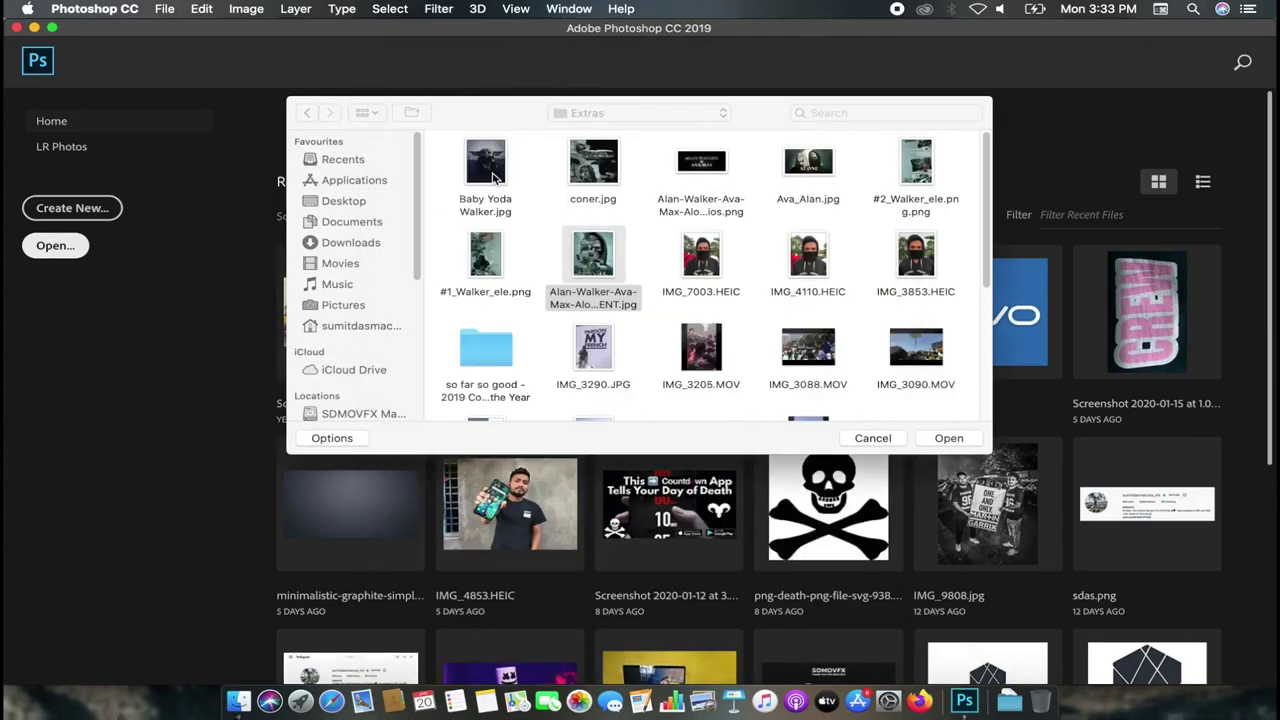
key("super+r")
Step: Check the poster's Get Info details, then view it large in Quick Look
key("super+i")
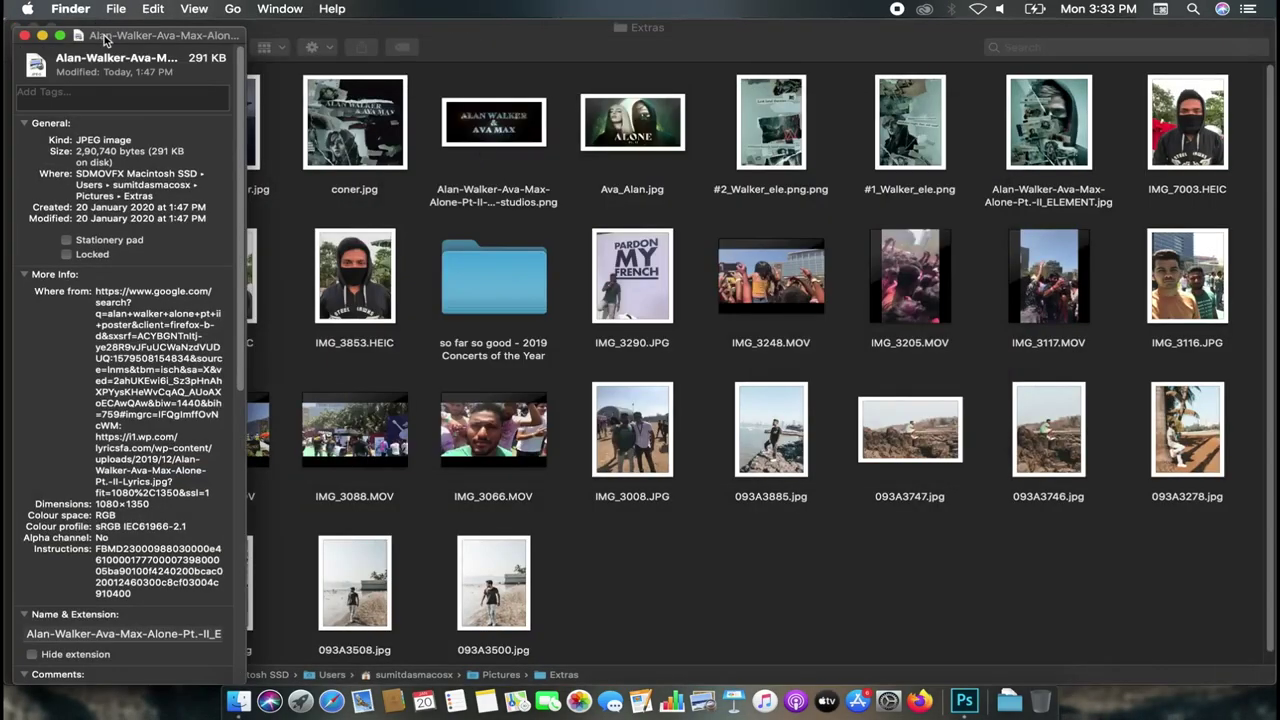
left_click_drag(105, 38, 283, 30)
scroll(294, 229, "down", 3)
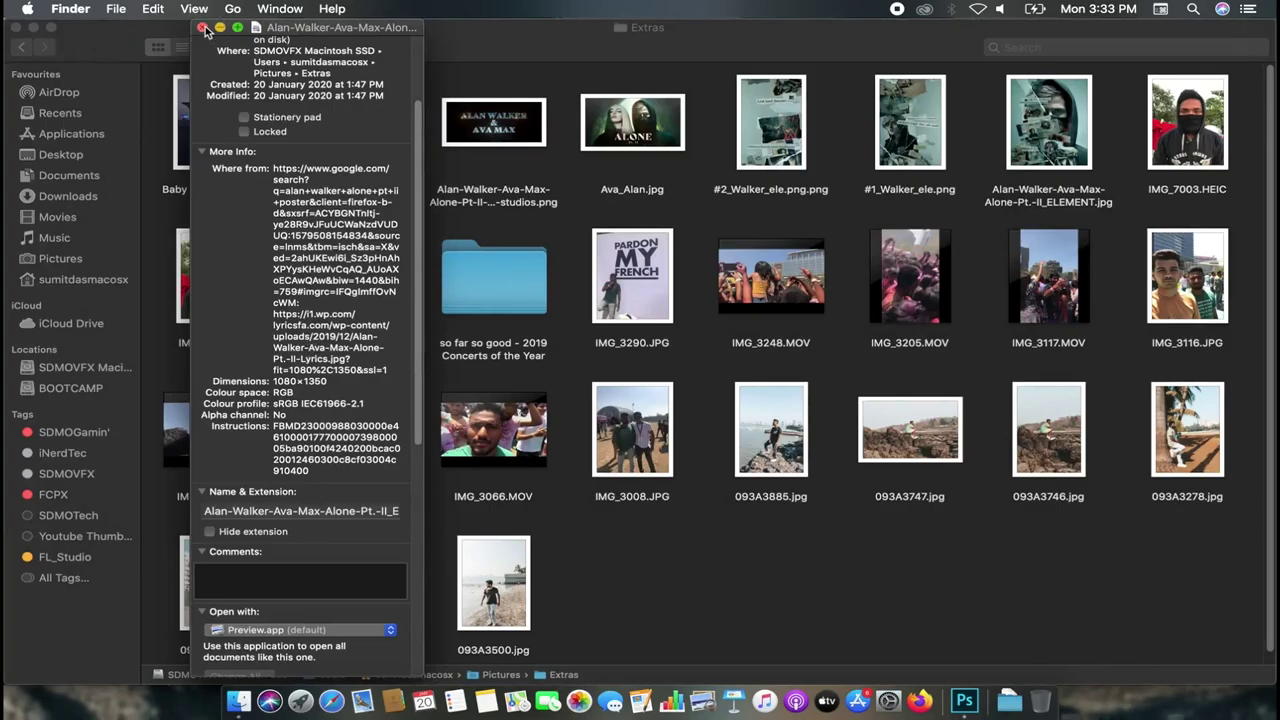
left_click(202, 28)
key("space")
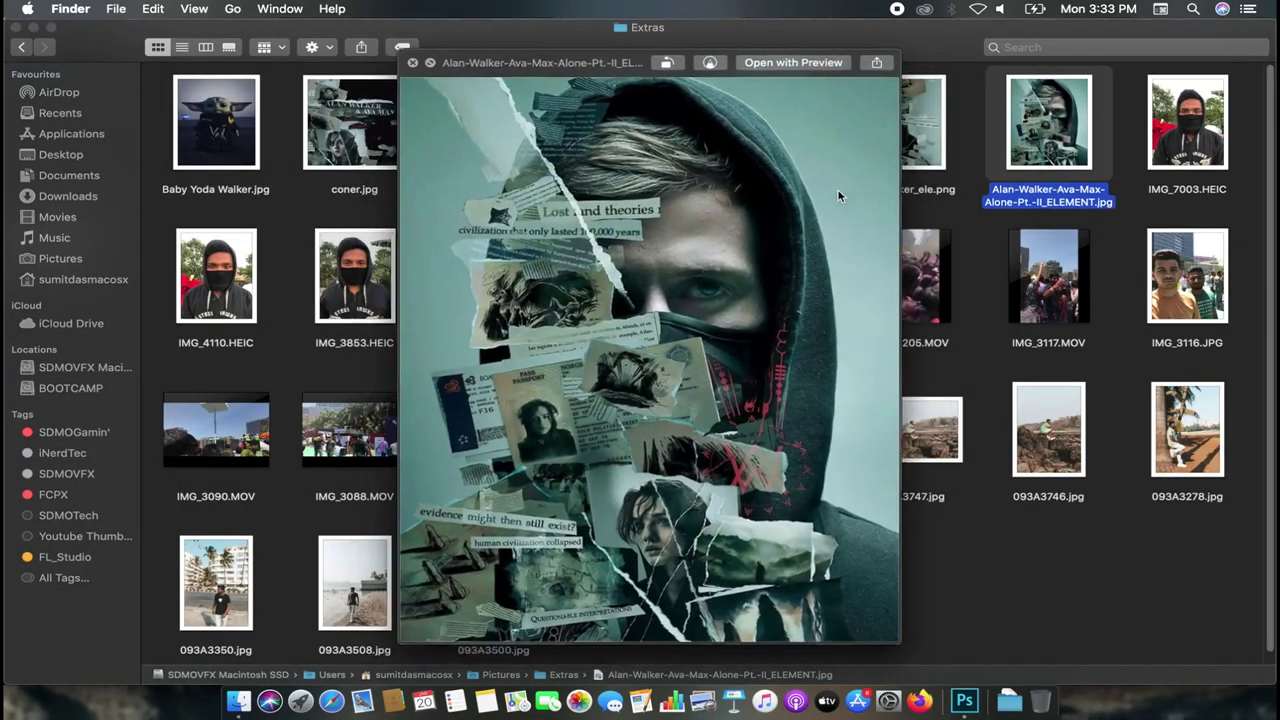
scroll(657, 344, "up", 3)
scroll(657, 344, "down", 3)
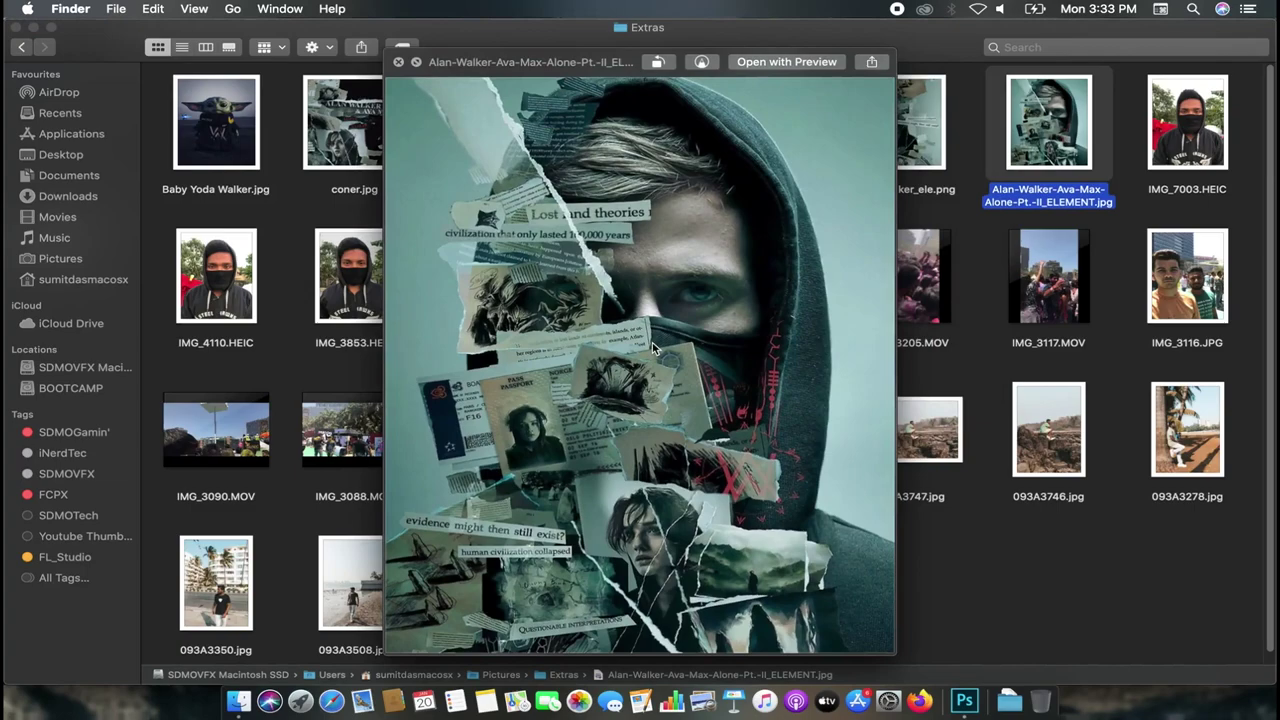
Step: Type and erase narration messages 'this is what we're gonna create' and 'let's start' in Spotlight, then close the preview
key("super+space")
type("this")
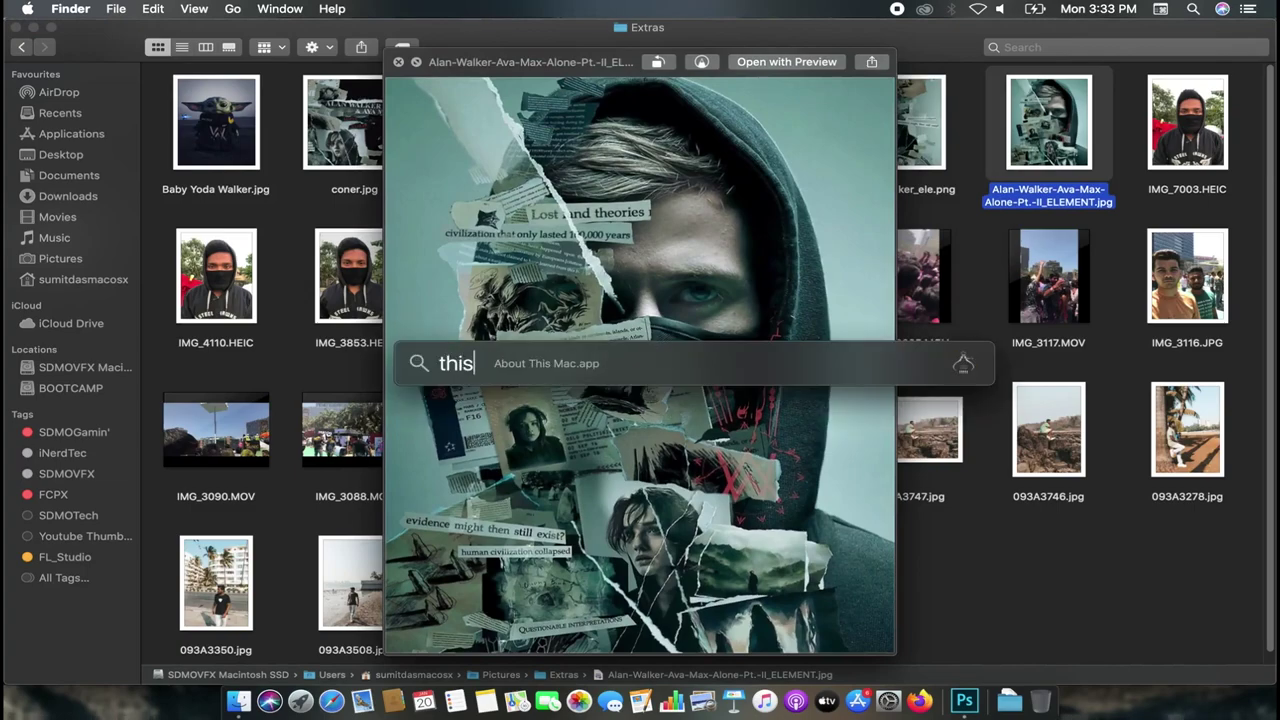
type(" is what ")
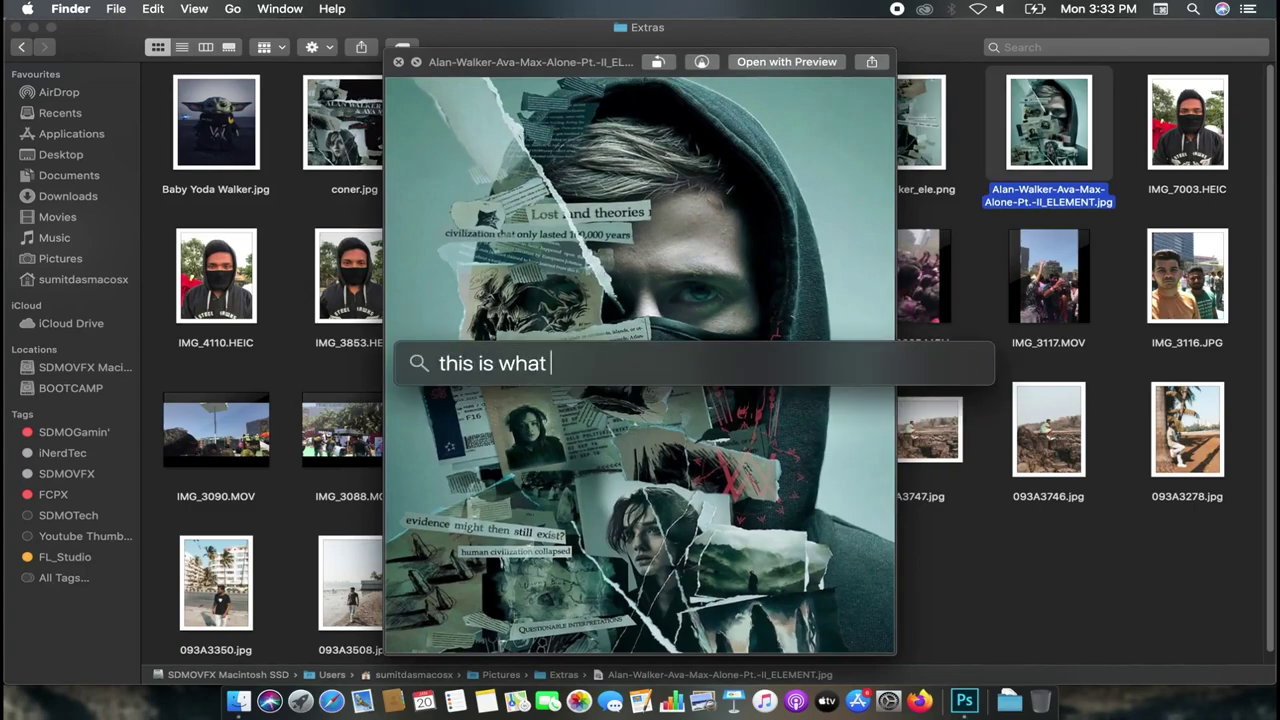
type("we're gonna create")
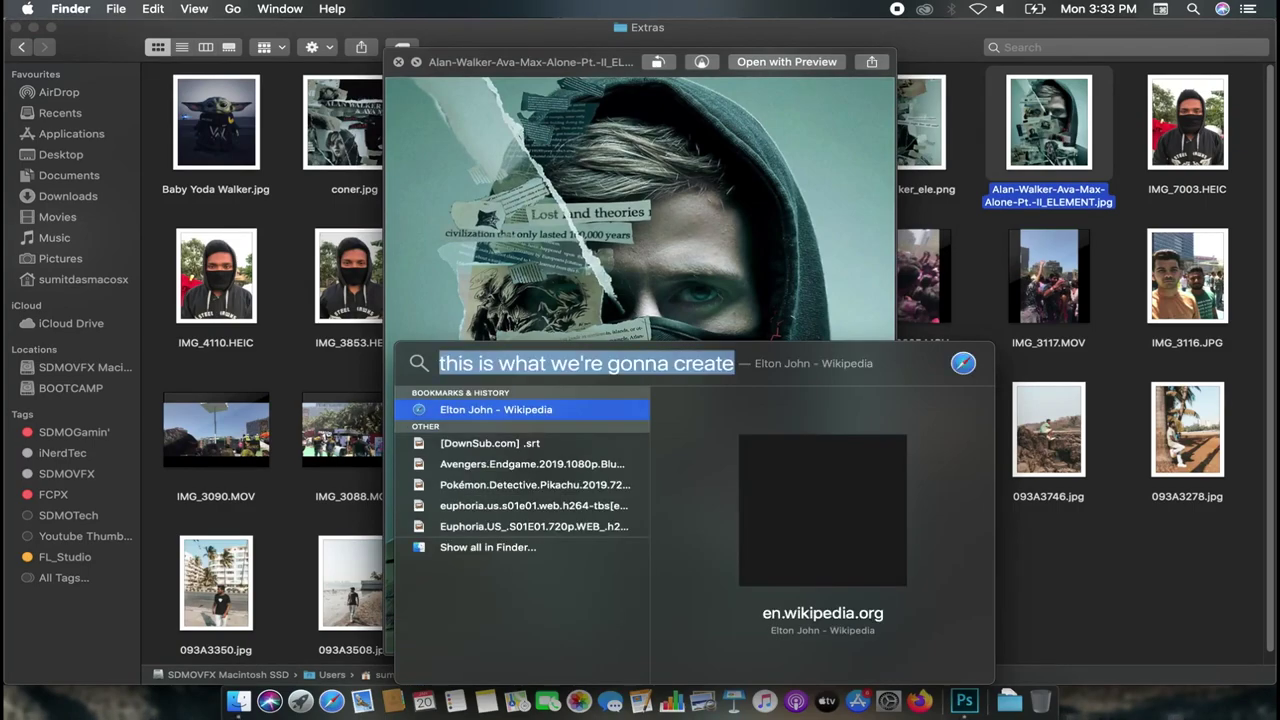
key("BackSpace")
key("Escape")
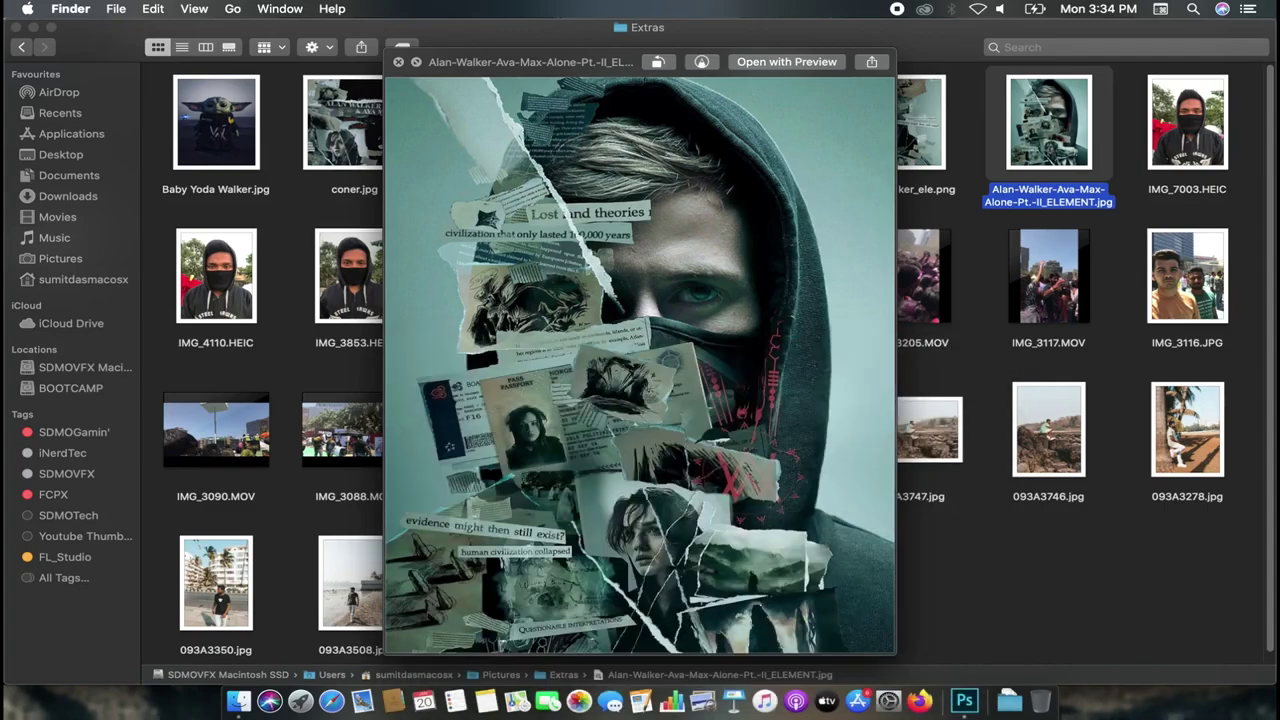
key("super+space")
type("let's ")
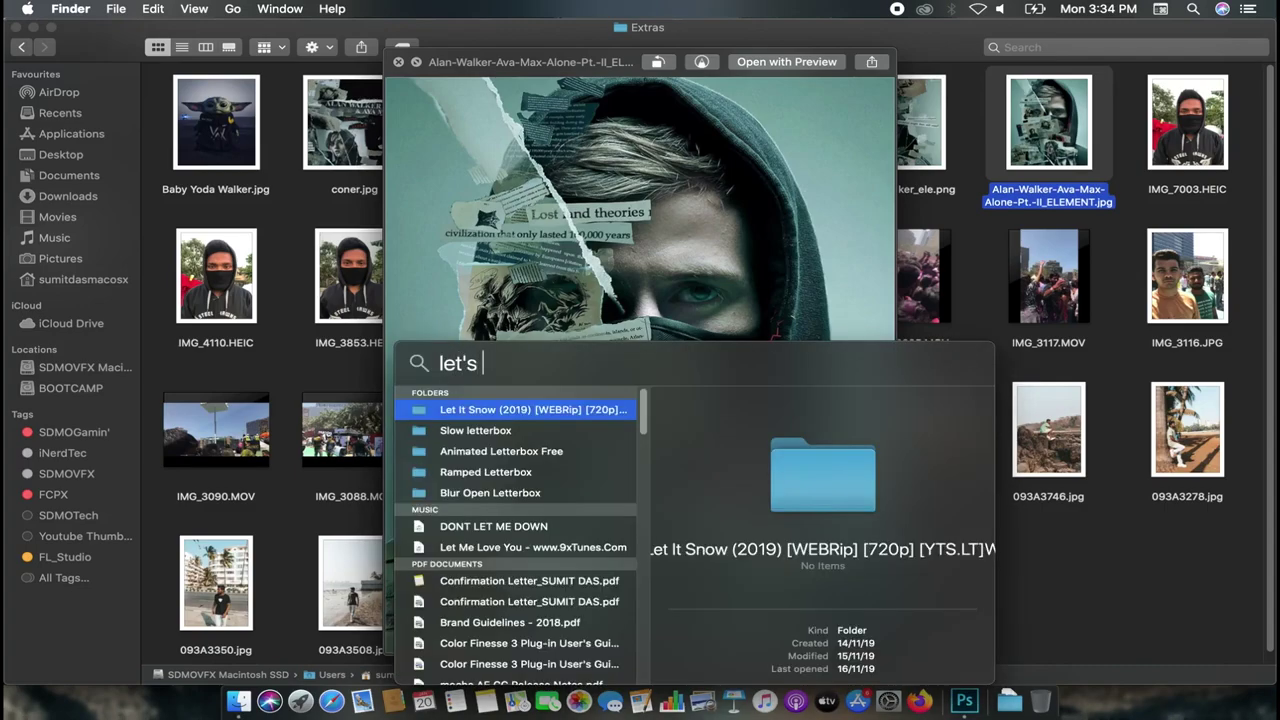
type("start walkers")
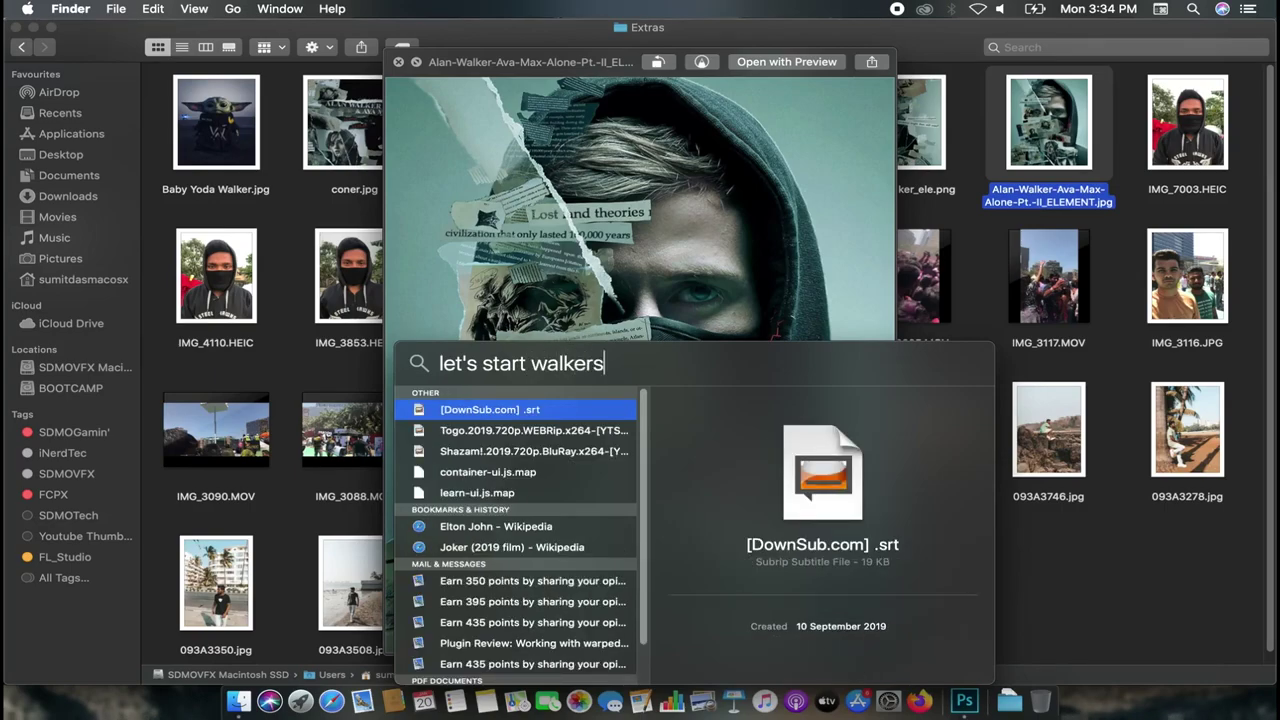
key("super+a")
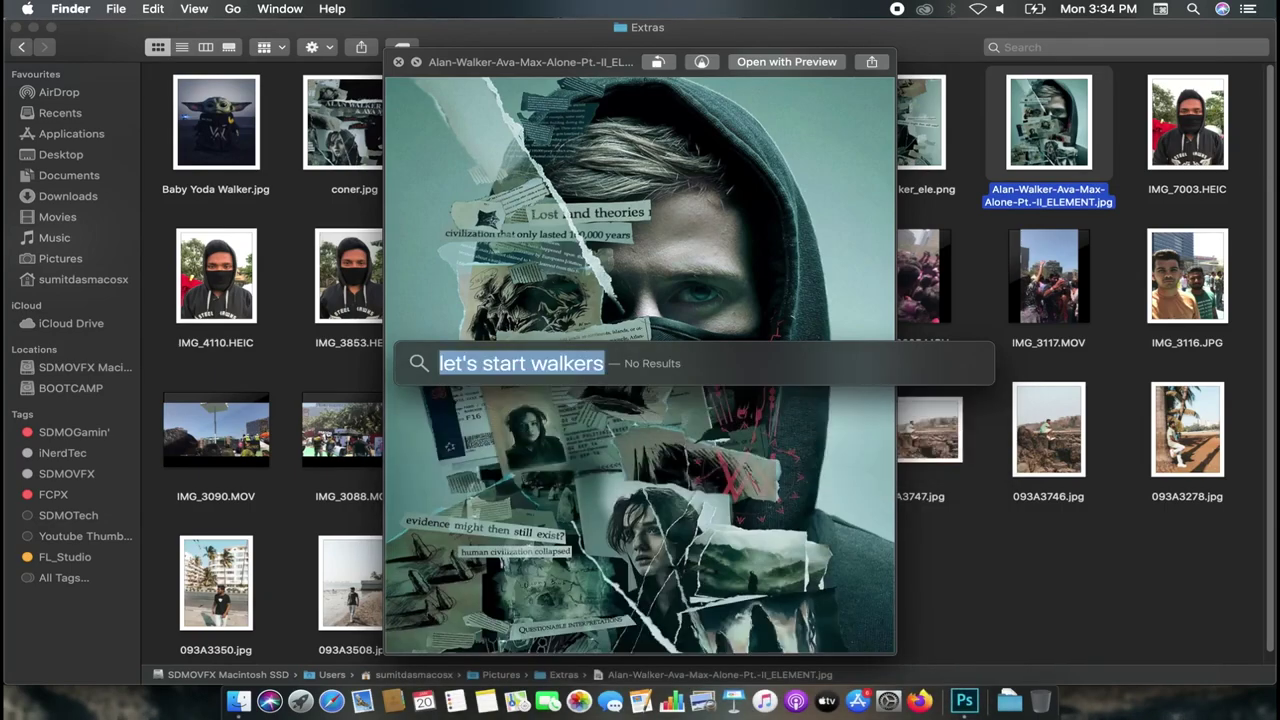
key("BackSpace")
key("Escape")
key("space")
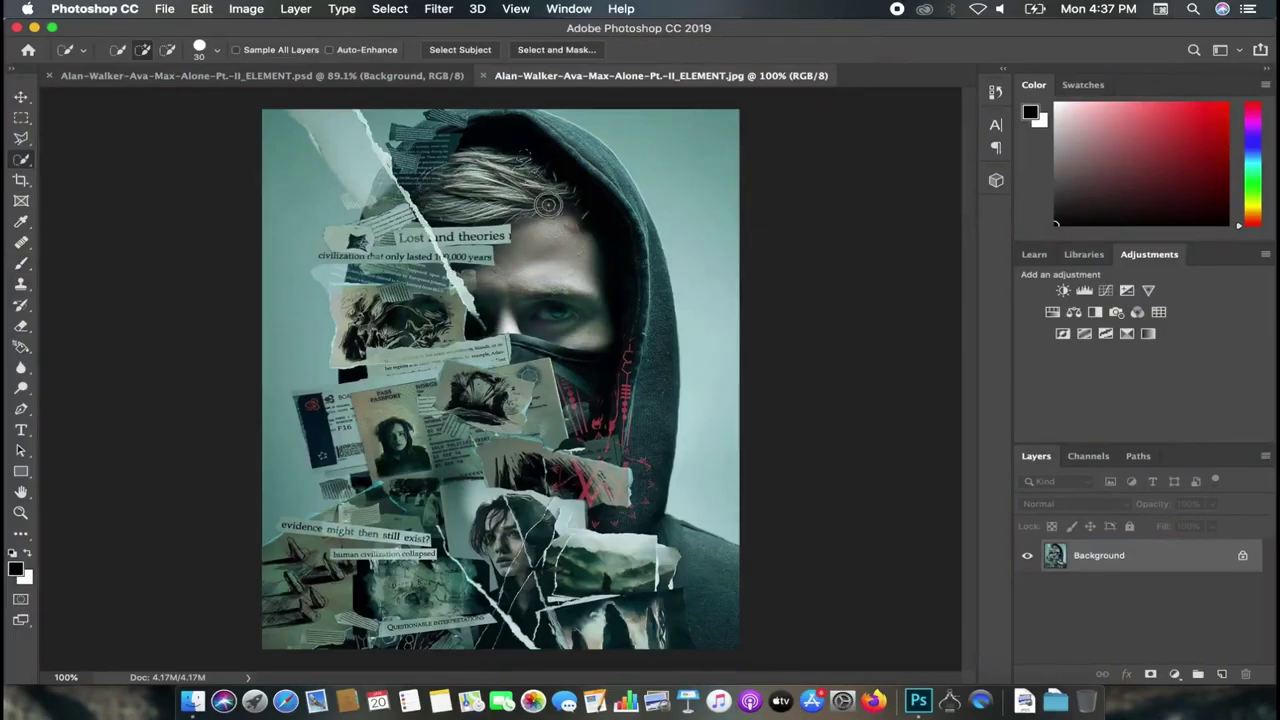
Step: Inspect the Fill dialog's blend modes and cancel it, leaving the image unchanged
key("i")
key("shift+BackSpace")
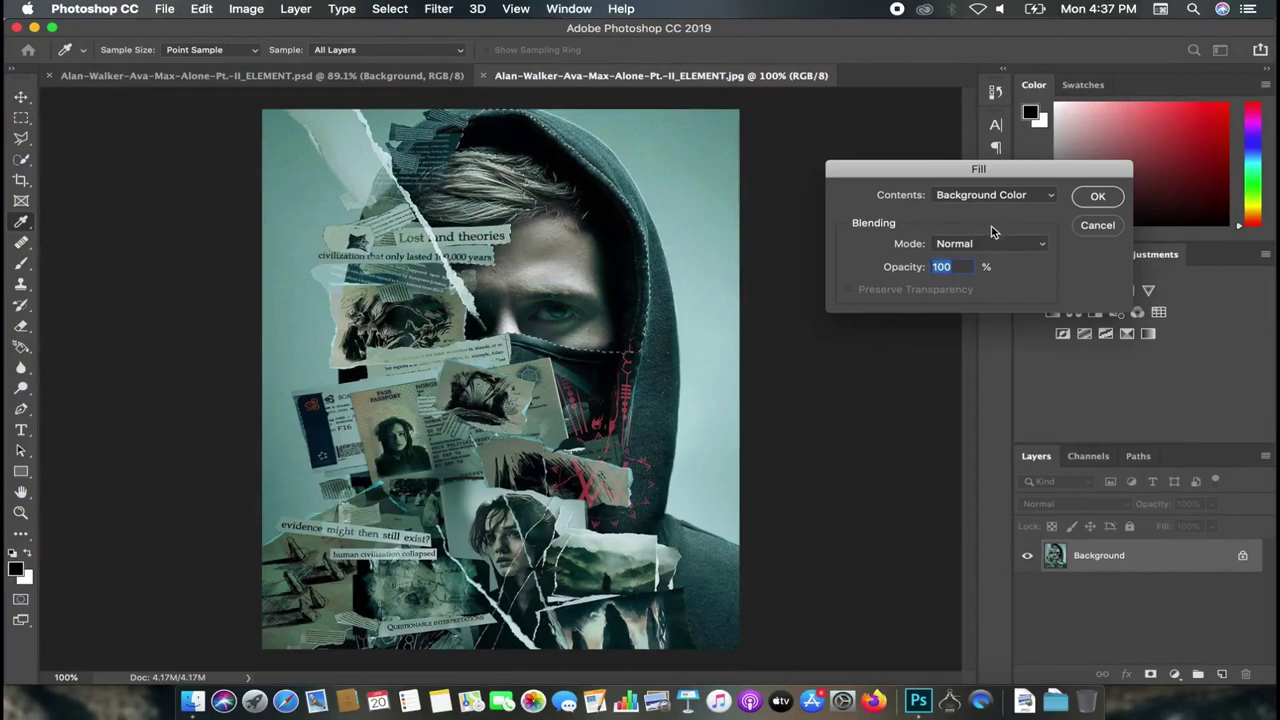
left_click(973, 246)
left_click(973, 244)
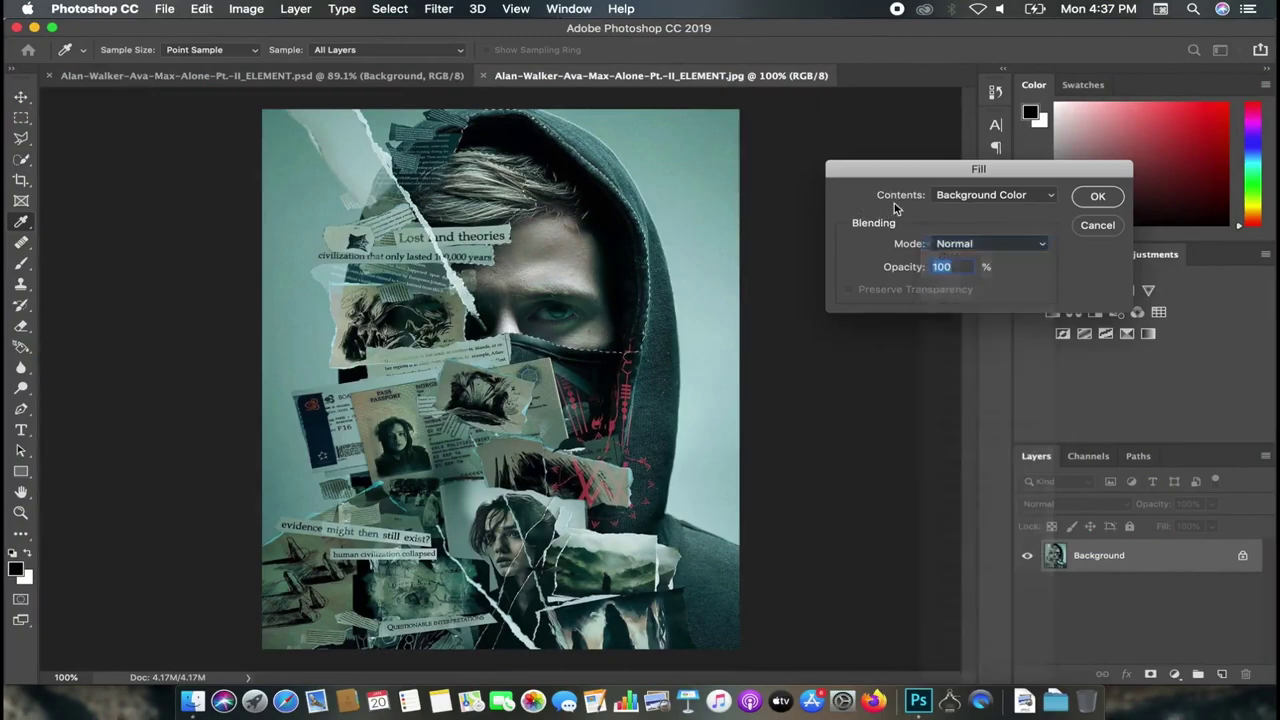
left_click(1097, 225)
Step: Test-copy the selection to a layer with Background hidden, then undo it and deselect
key("w")
key("ctrl+j")
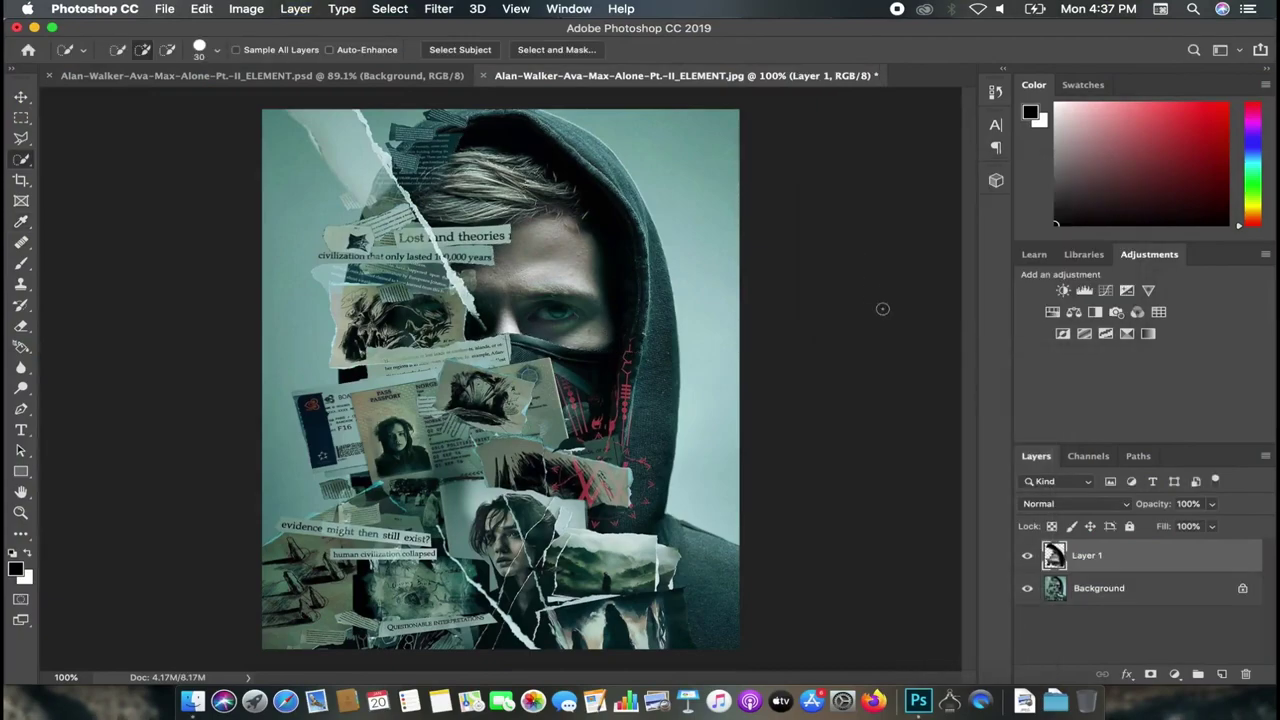
left_click(1025, 589)
left_click(1026, 589)
key("ctrl+z")
key("ctrl+z")
key("ctrl+z")
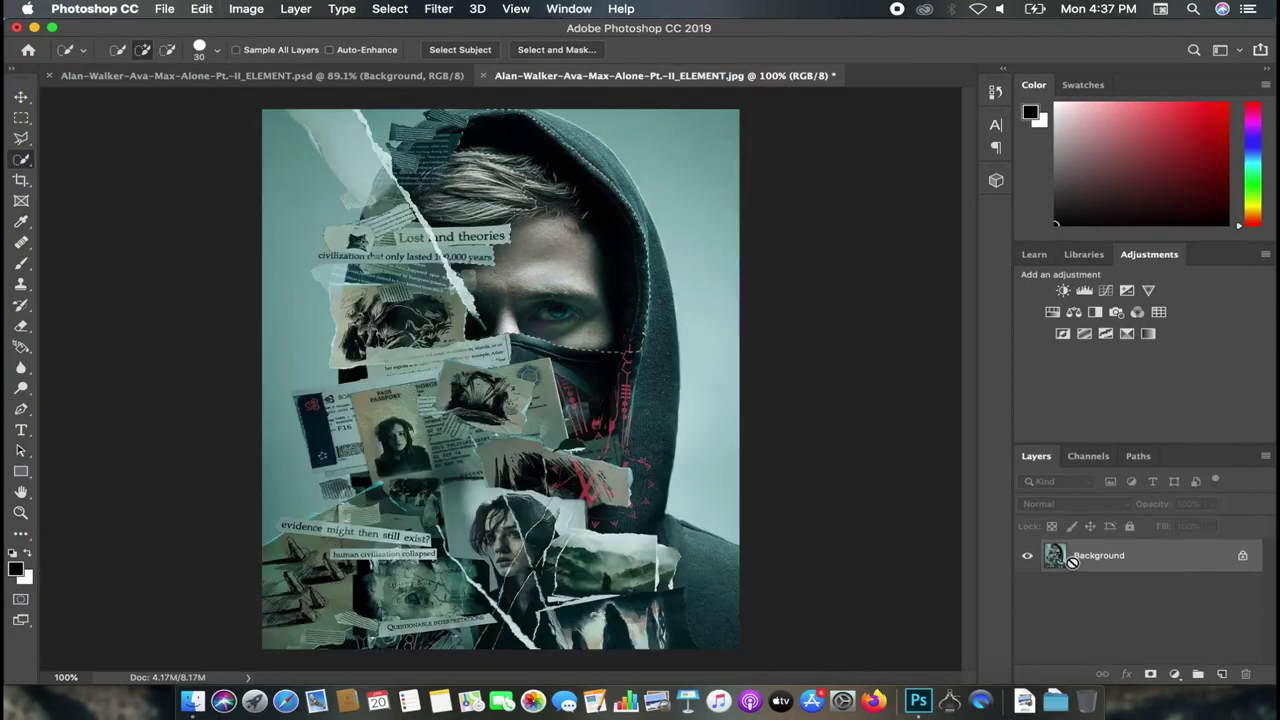
key("ctrl+d")
Step: Zoom into the collage's lower edge and undo the strokes that grabbed the hoodie fabric, using a smaller brush
scroll(557, 381, "up", 5)
scroll(556, 382, "up", 5)
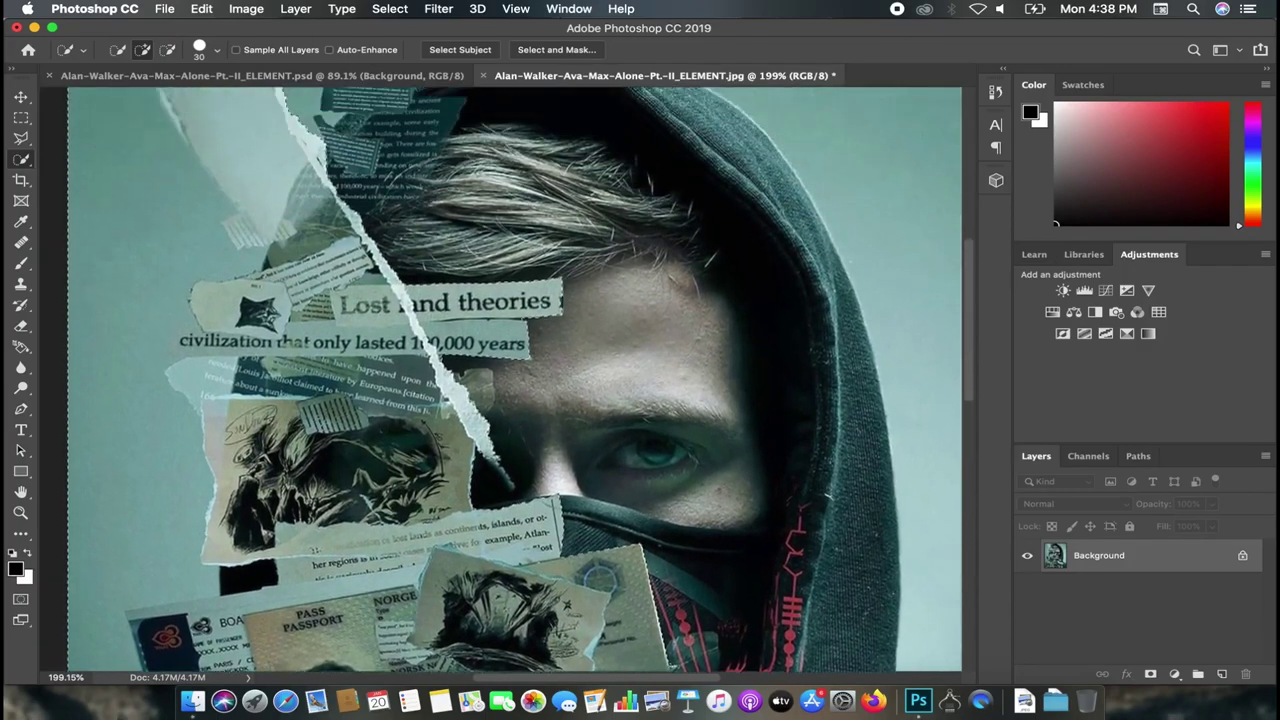
scroll(470, 395, "up", 5)
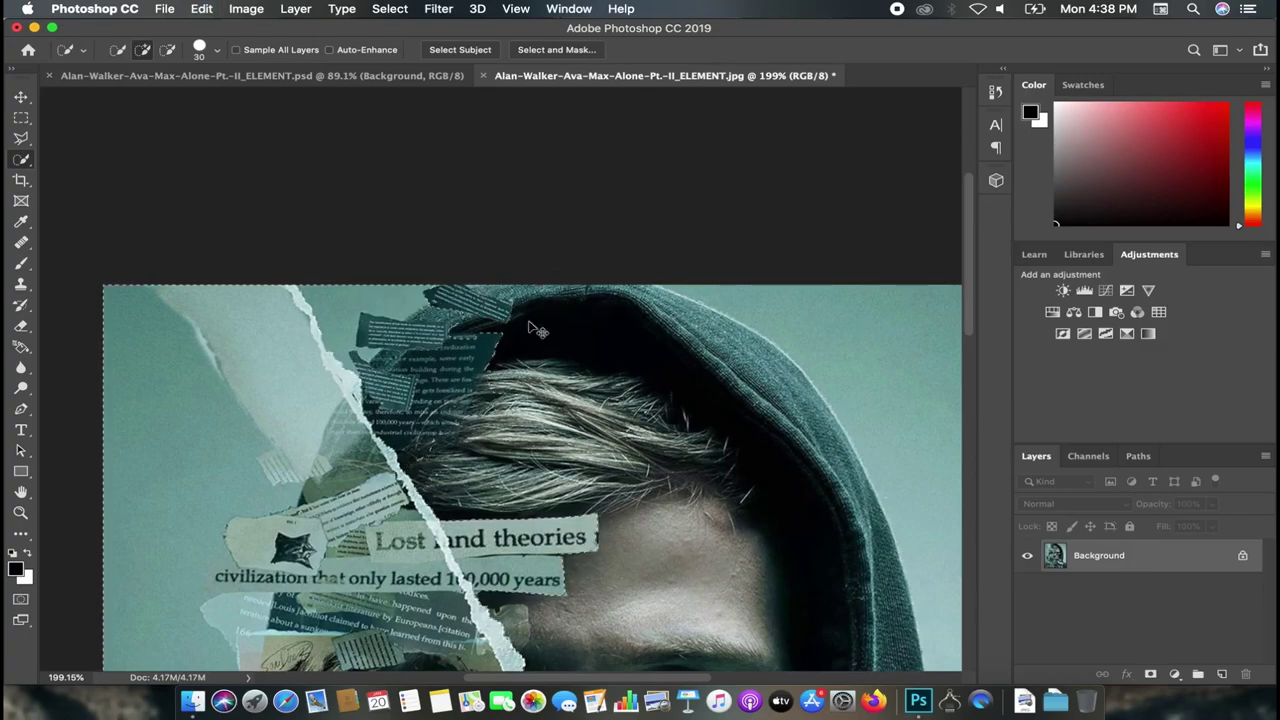
scroll(540, 323, "down", 2)
scroll(540, 323, "down", 5)
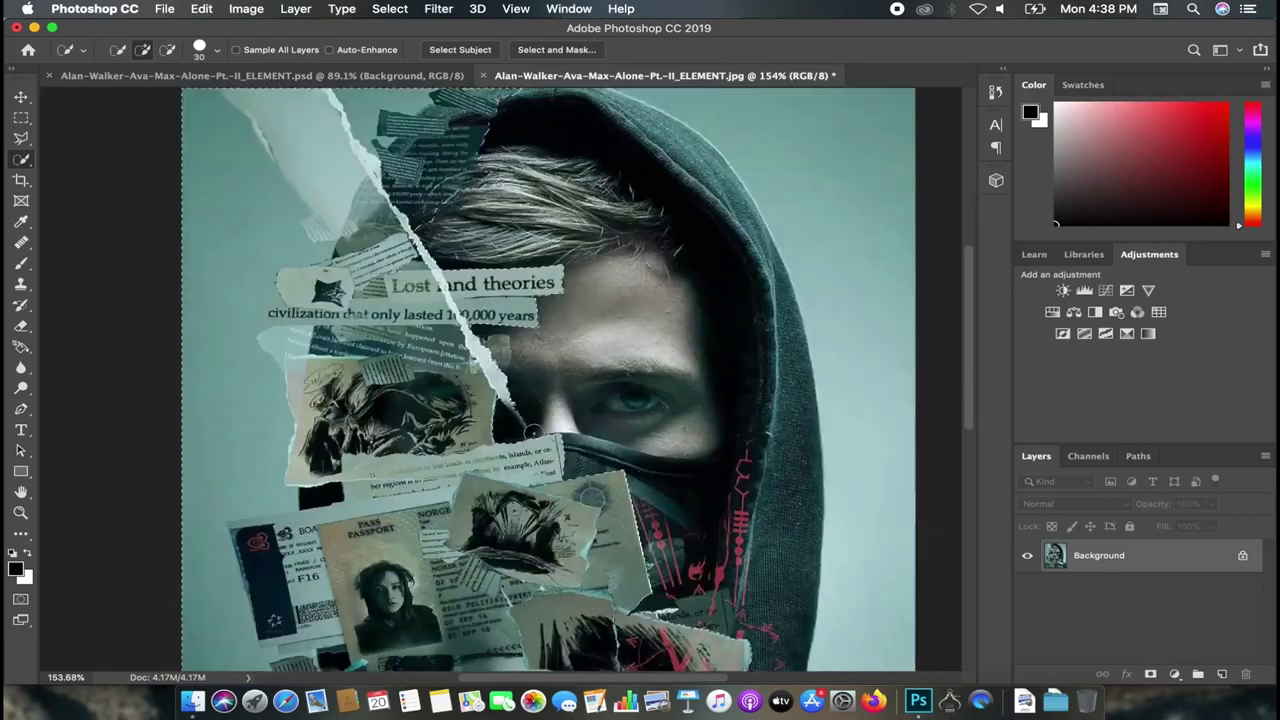
scroll(540, 323, "down", 5)
scroll(540, 323, "down", 1)
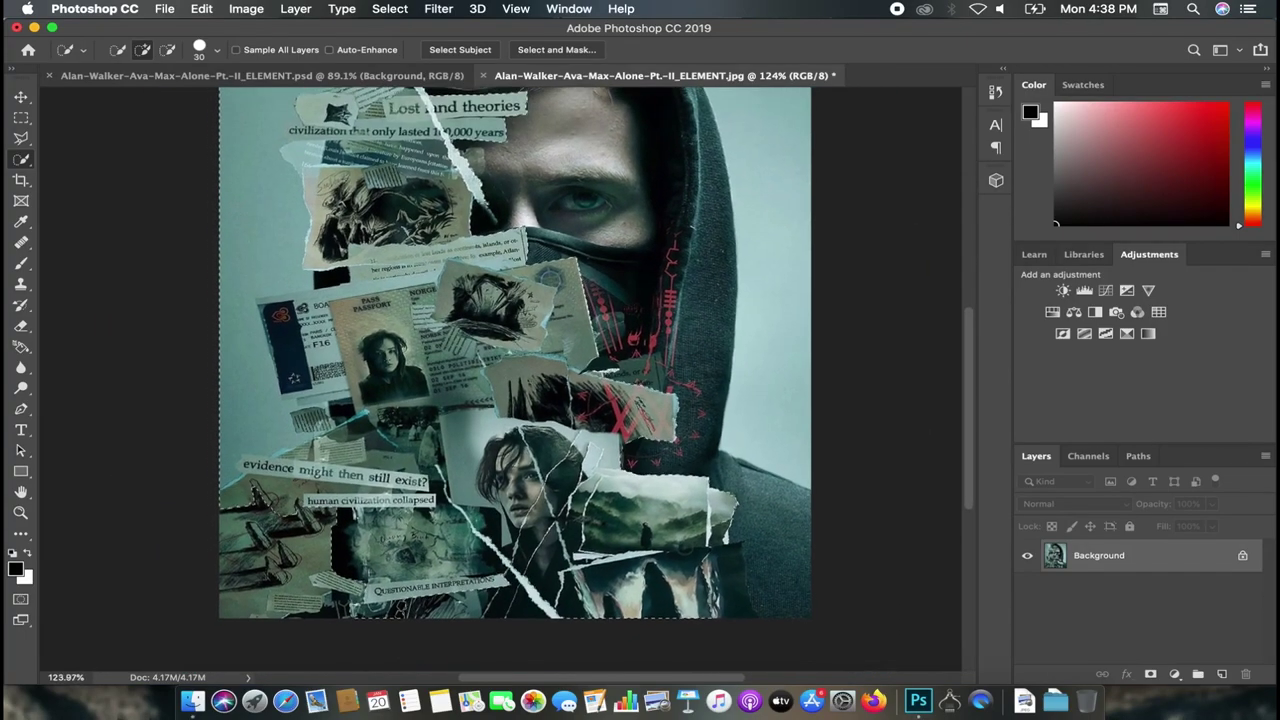
scroll(686, 549, "down", 8)
scroll(648, 257, "up", 3)
scroll(648, 257, "up", 3)
scroll(648, 257, "up", 5)
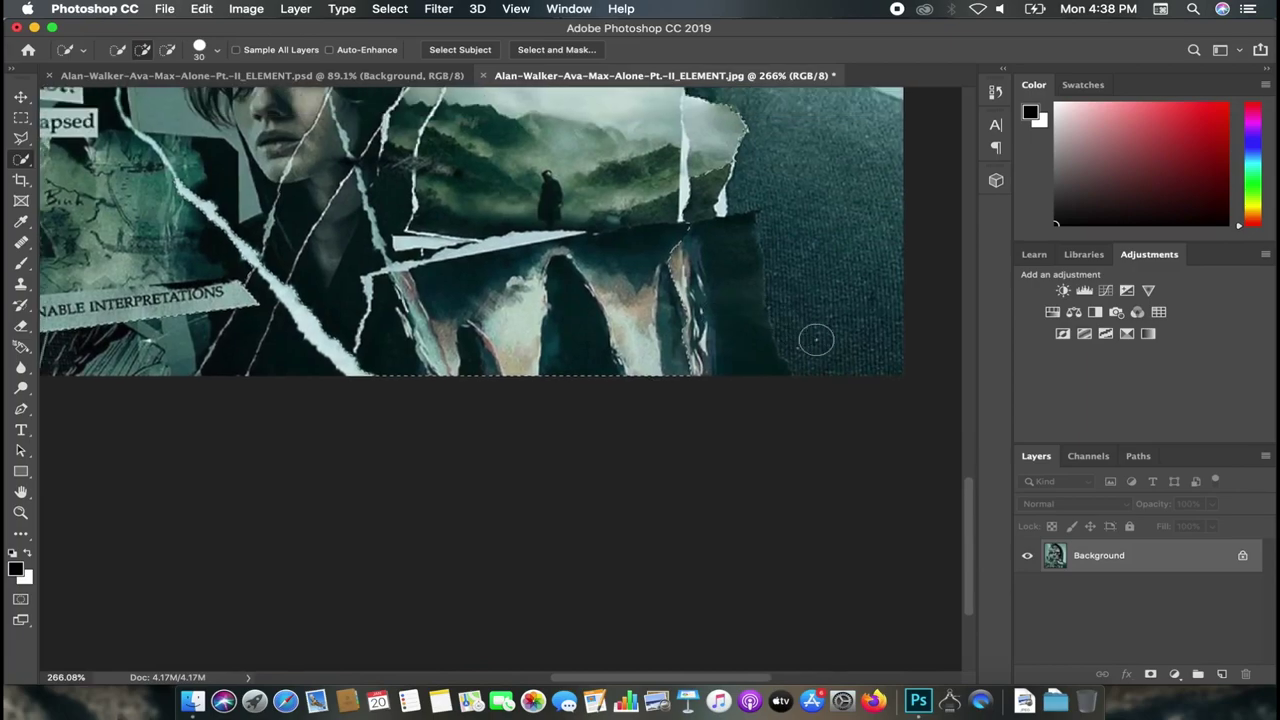
key("super+z")
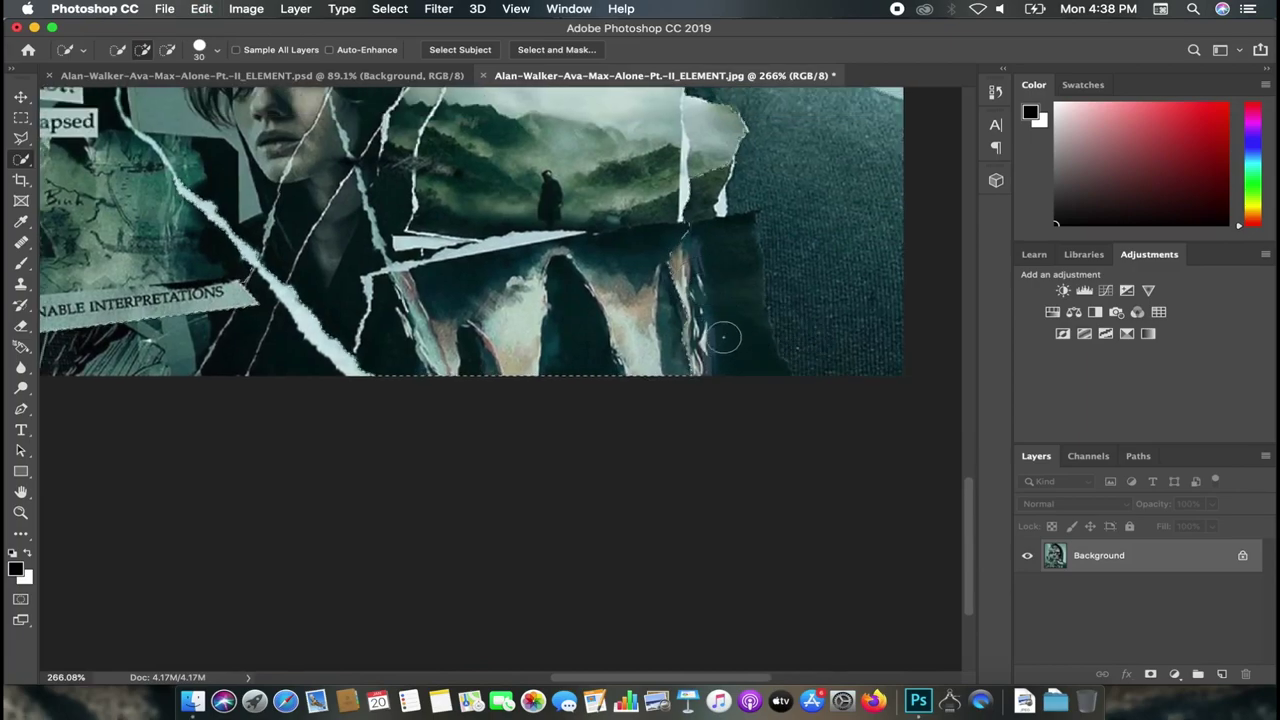
key("bracketleft")
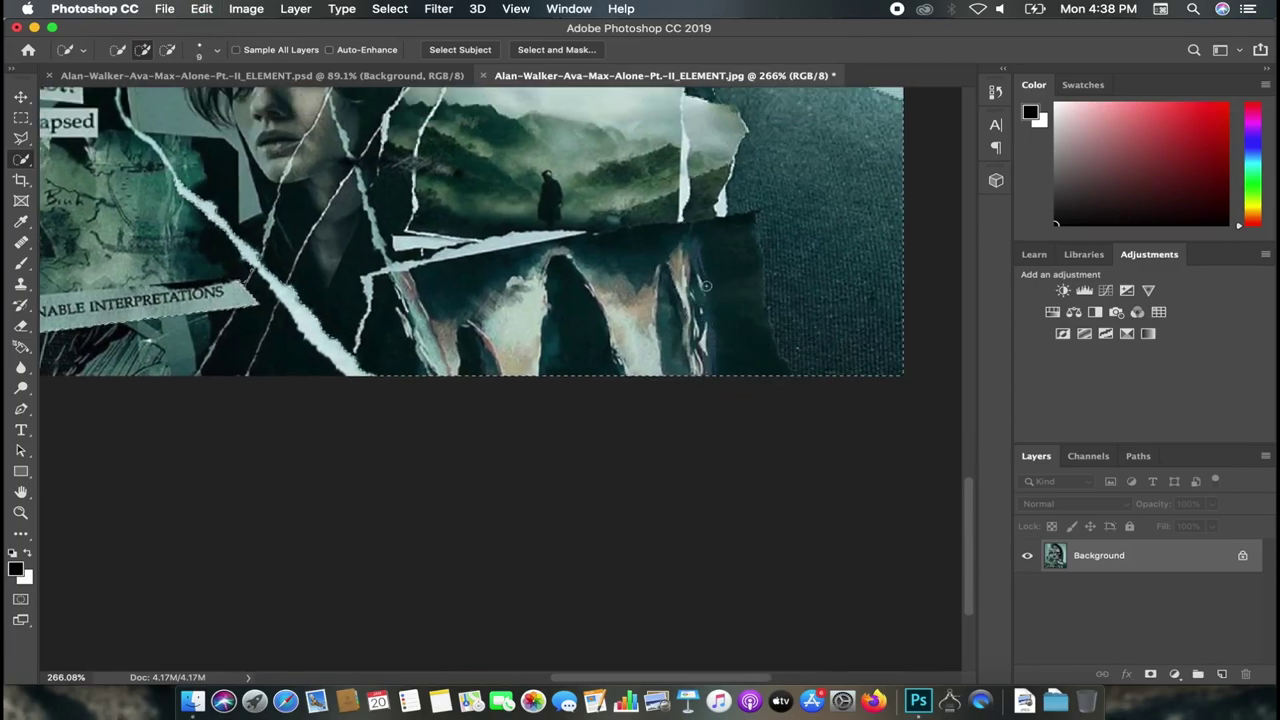
key("super+z")
key("super+z")
key("super+z")
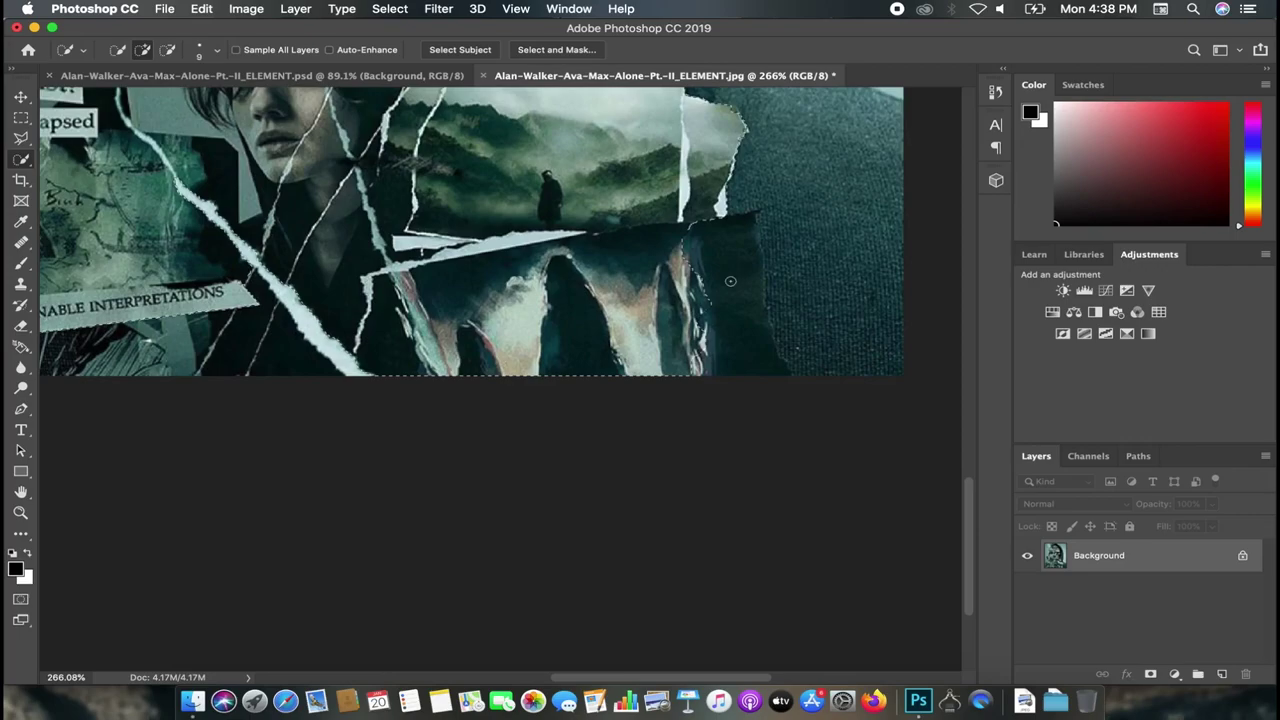
Step: Fit the whole poster on screen and copy the selected collage to a new layer
key("super+0")
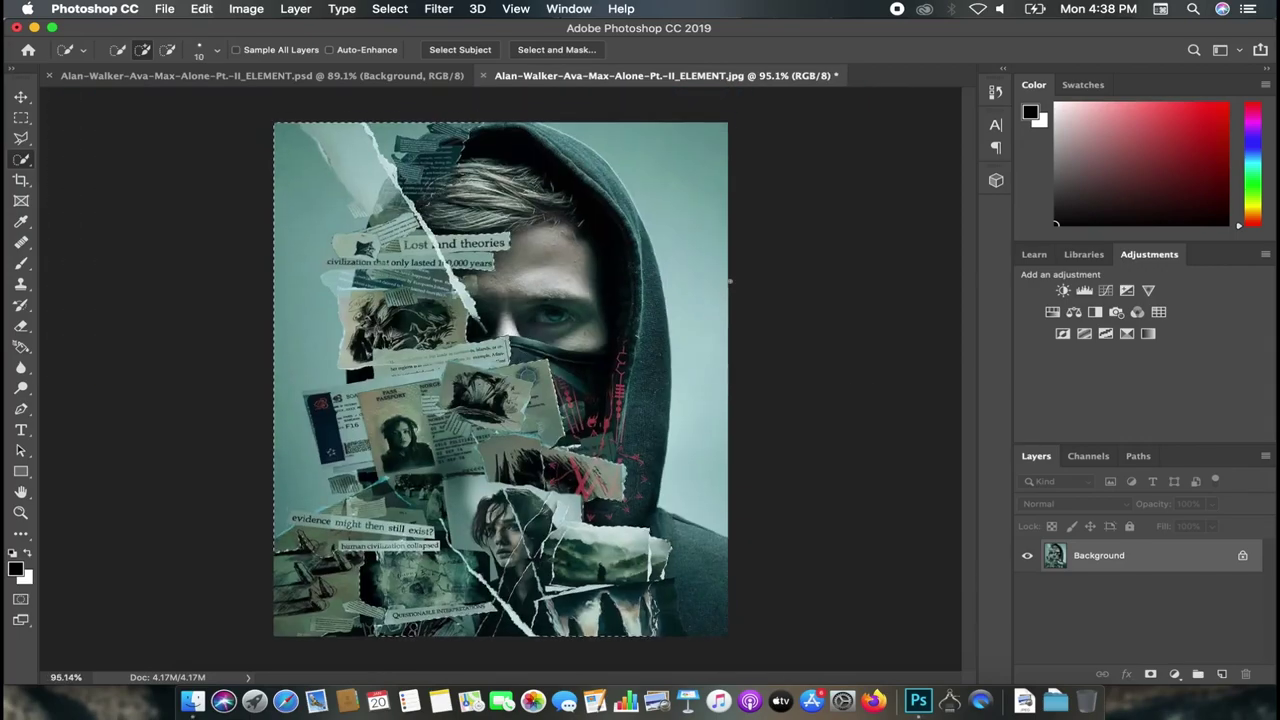
key("super+j")
scroll(730, 278, "down", 2)
scroll(586, 263, "up", 4)
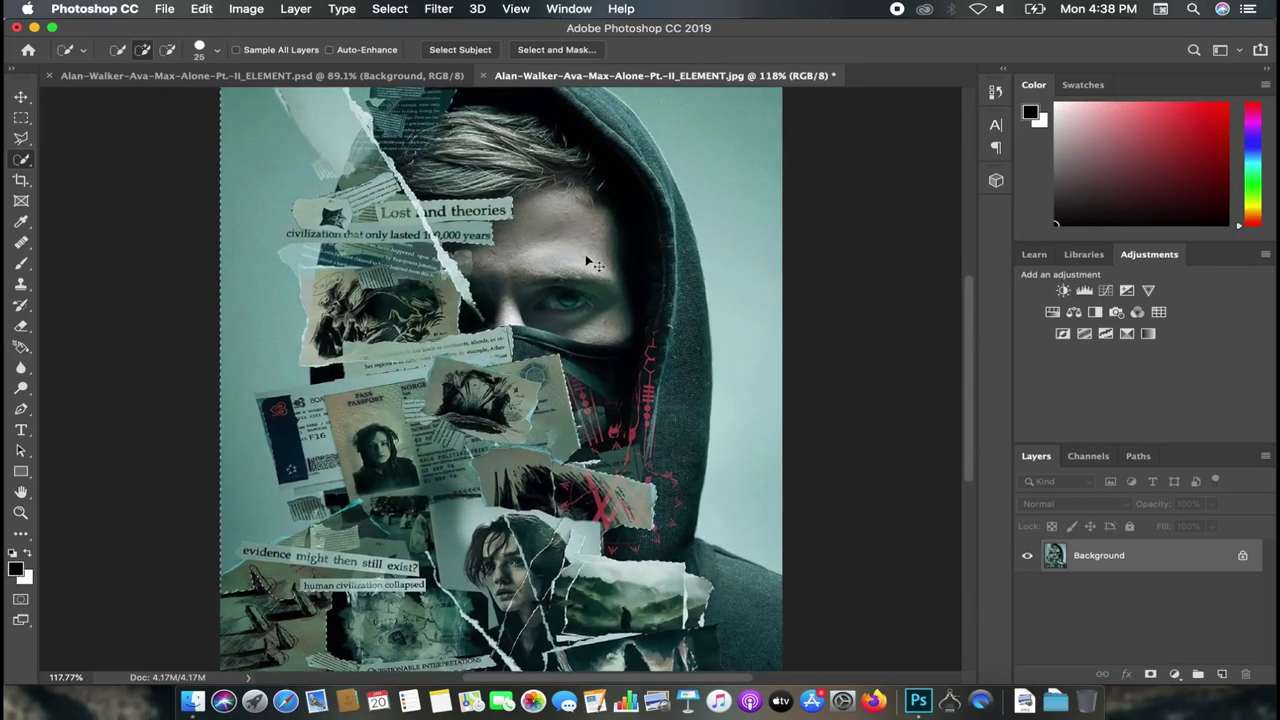
Step: Trial-copy the collage to new layers, check them with Background hidden, and undo each
left_click(1027, 588)
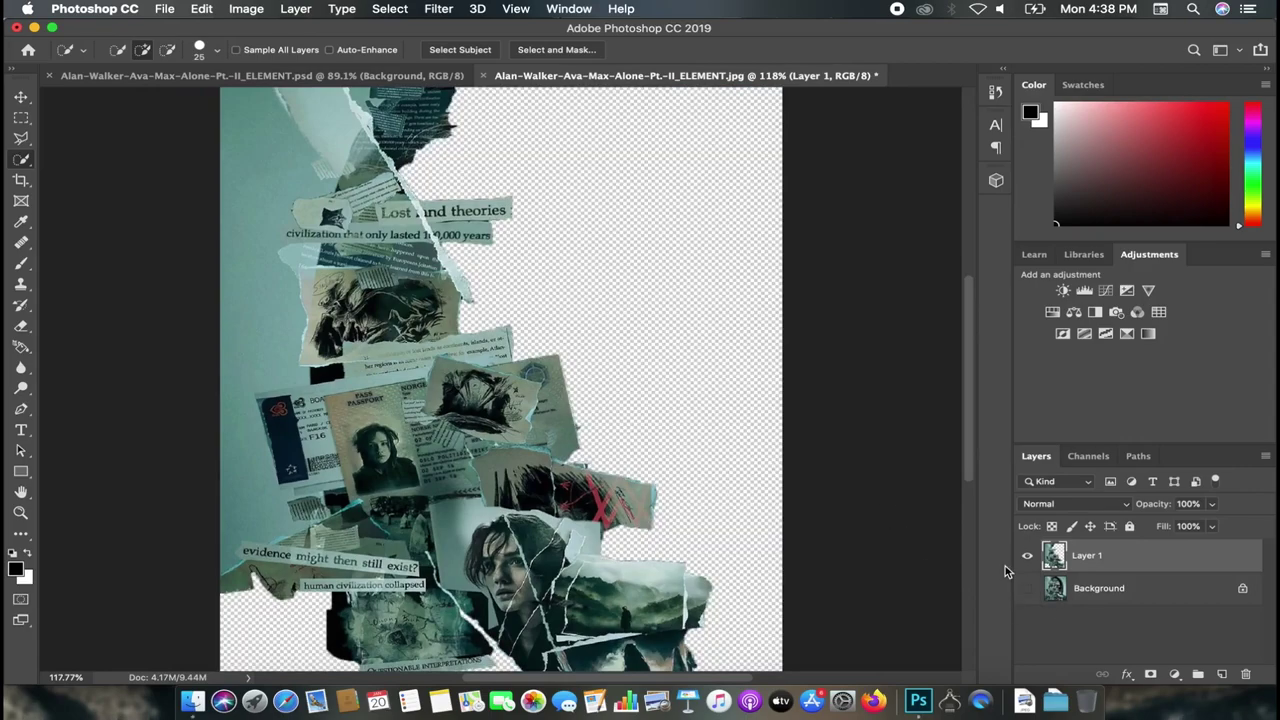
scroll(713, 306, "down", 2)
key("super+z")
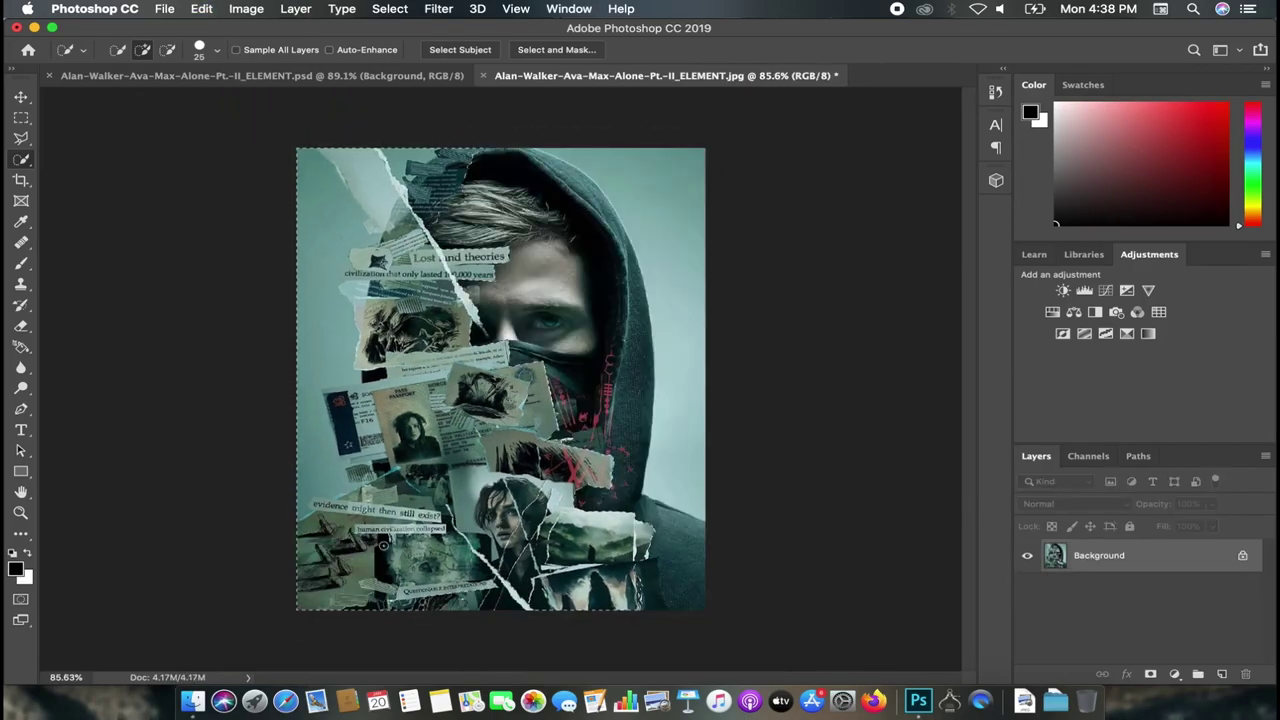
key("super+j")
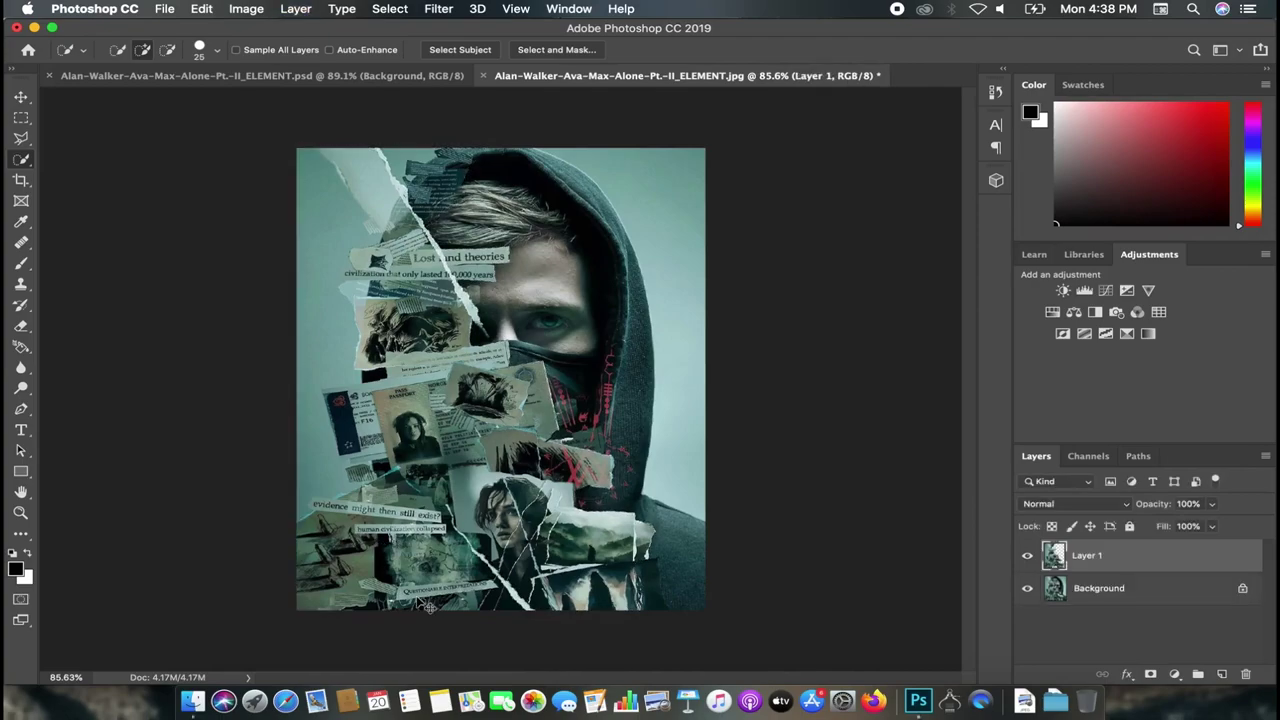
left_click(1027, 588)
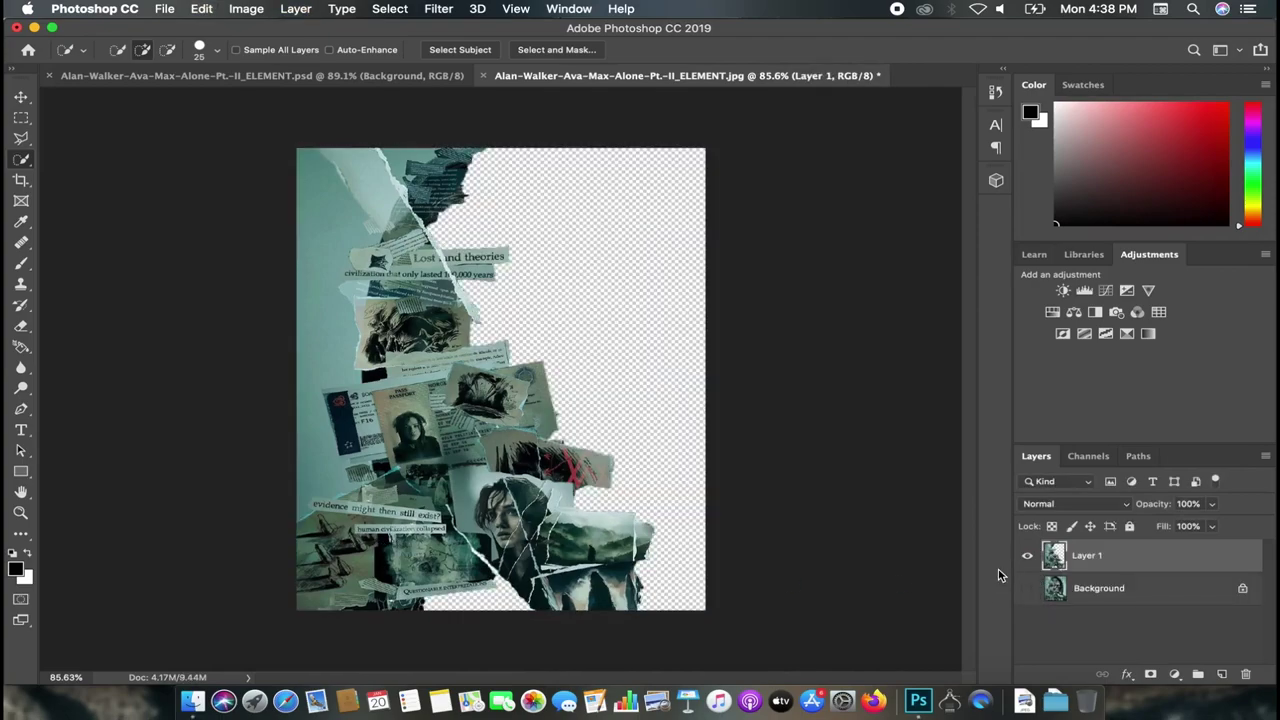
left_click(1027, 588)
key("super+z")
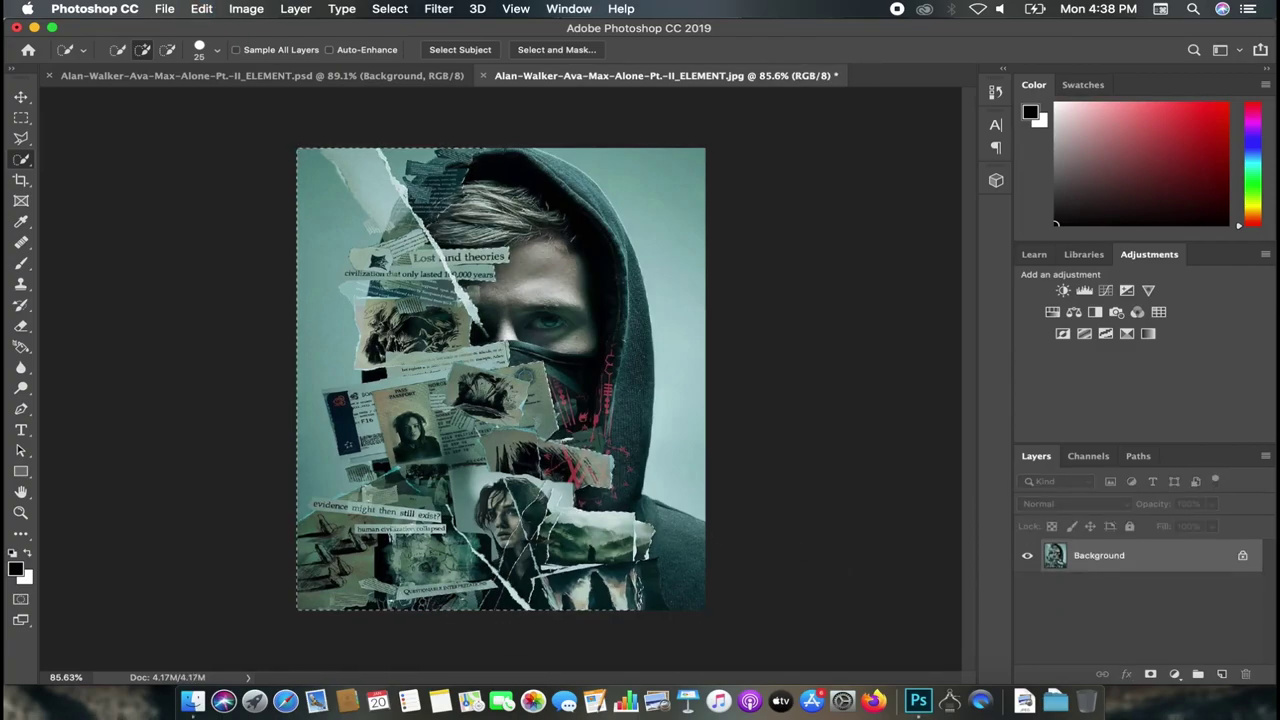
Step: Copy the collage onto Layer 1, hide the Background, and bring up the Extras folder
key("ctrl+j")
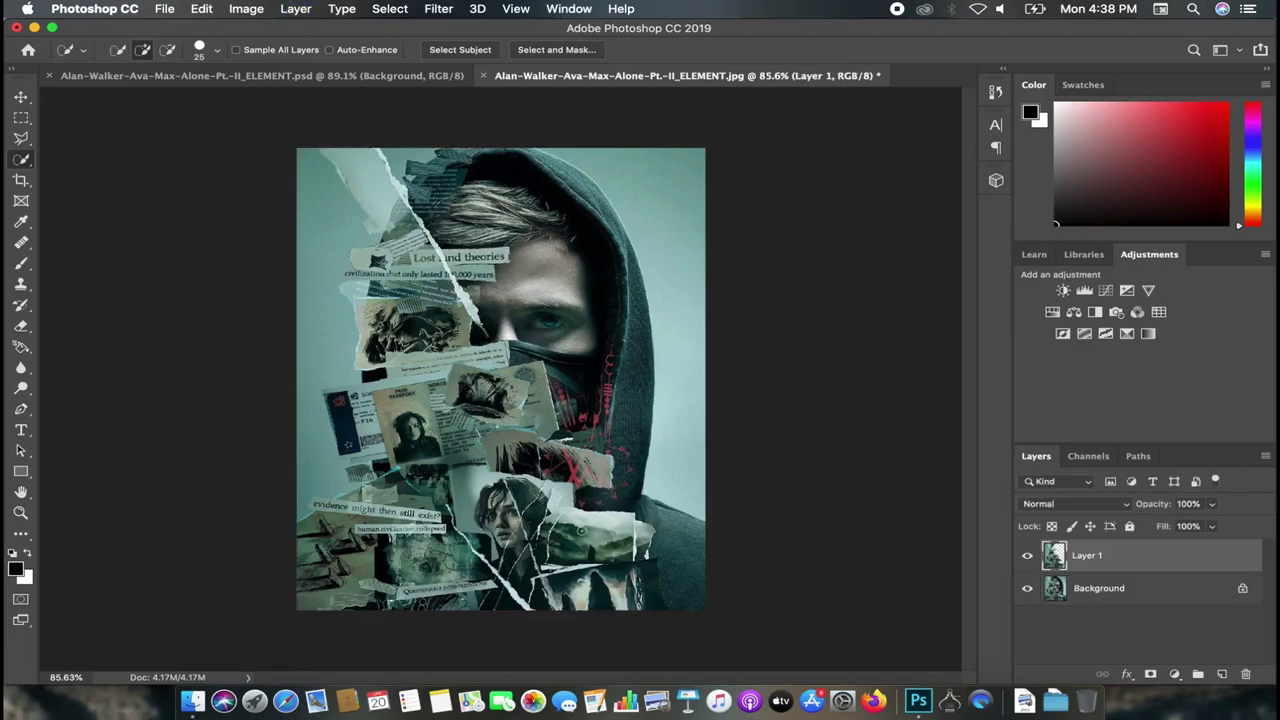
left_click(1027, 588)
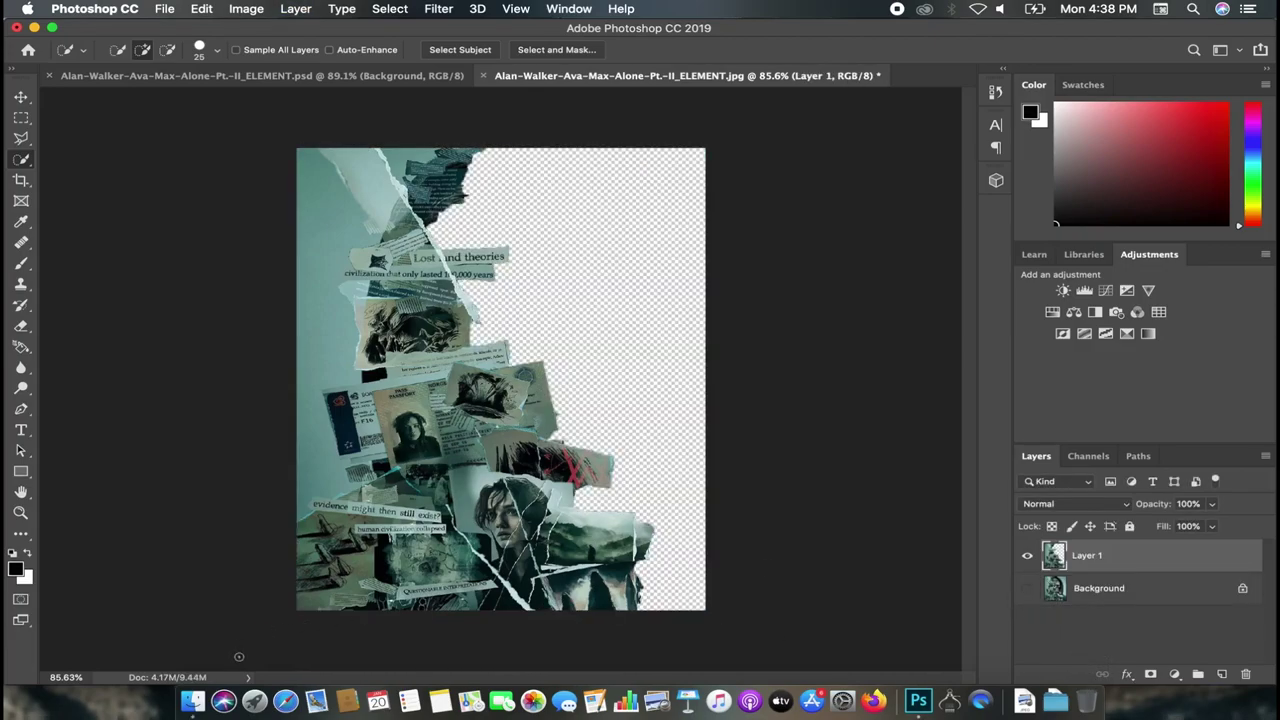
left_click(200, 700)
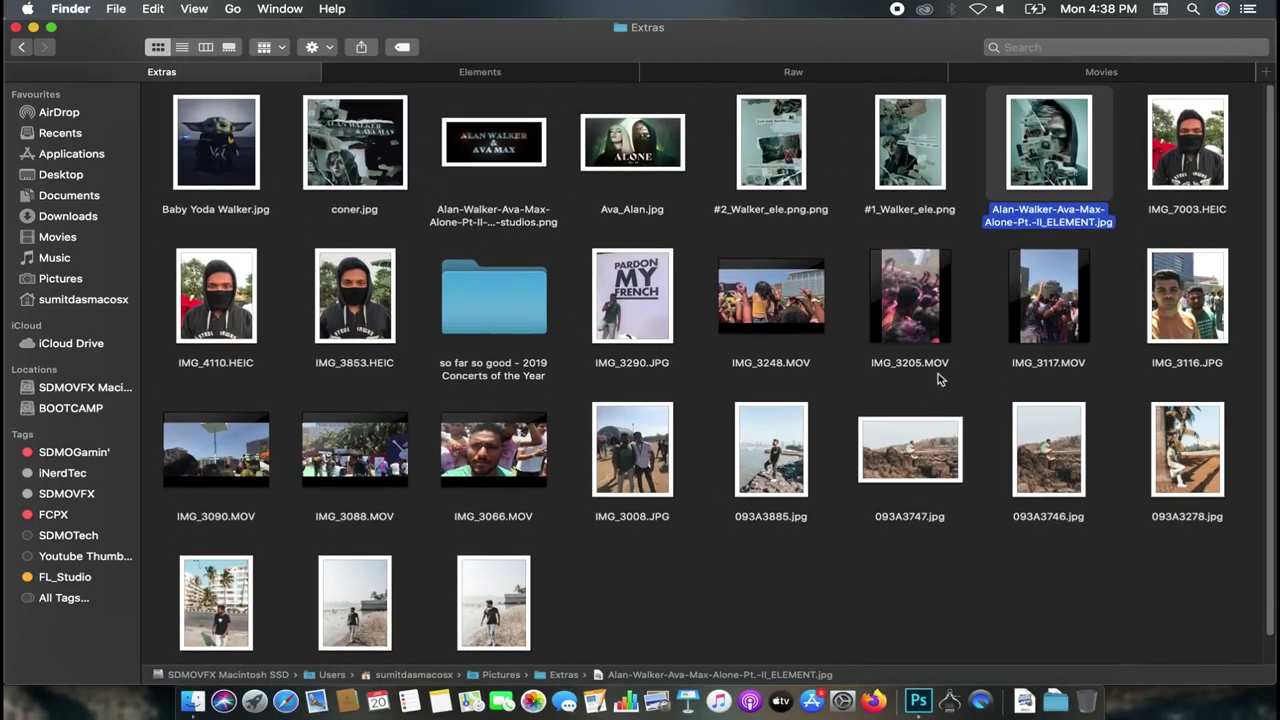
Step: Preview IMG_7003, IMG_3853 and IMG_4110.HEIC in Quick Look, settling on IMG_4110.HEIC
left_click(1155, 197)
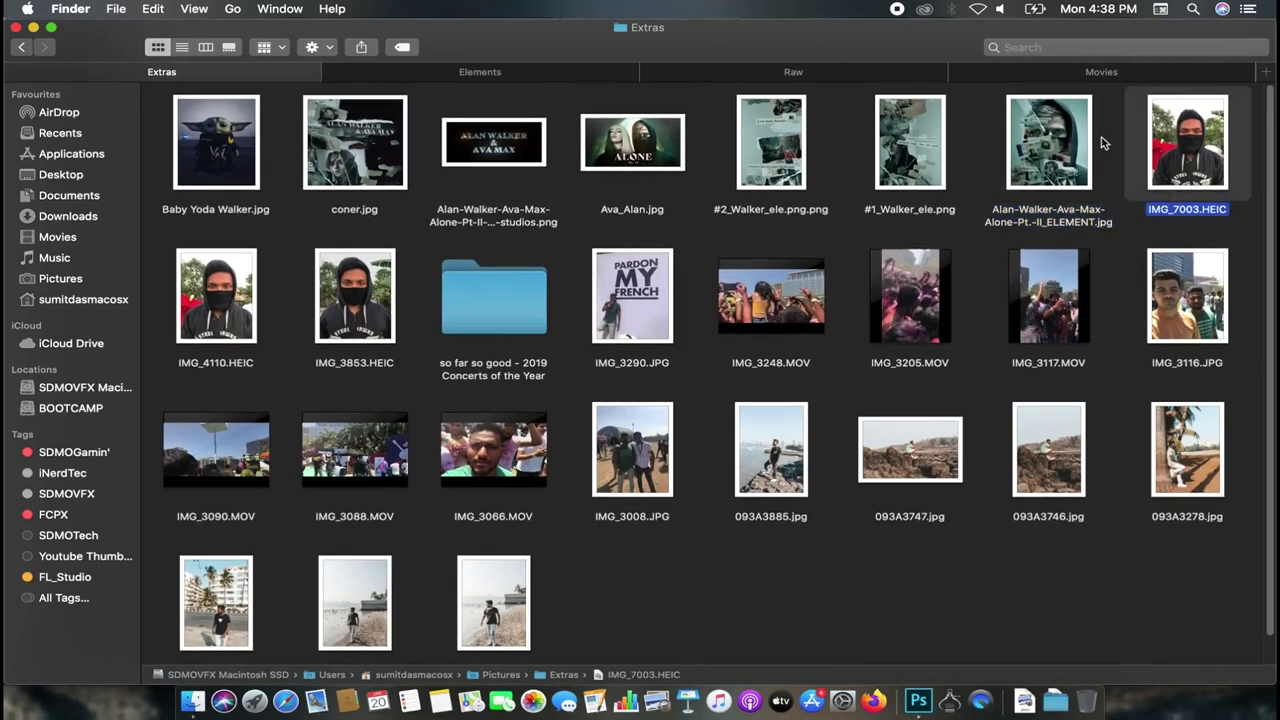
left_click(340, 300)
key("space")
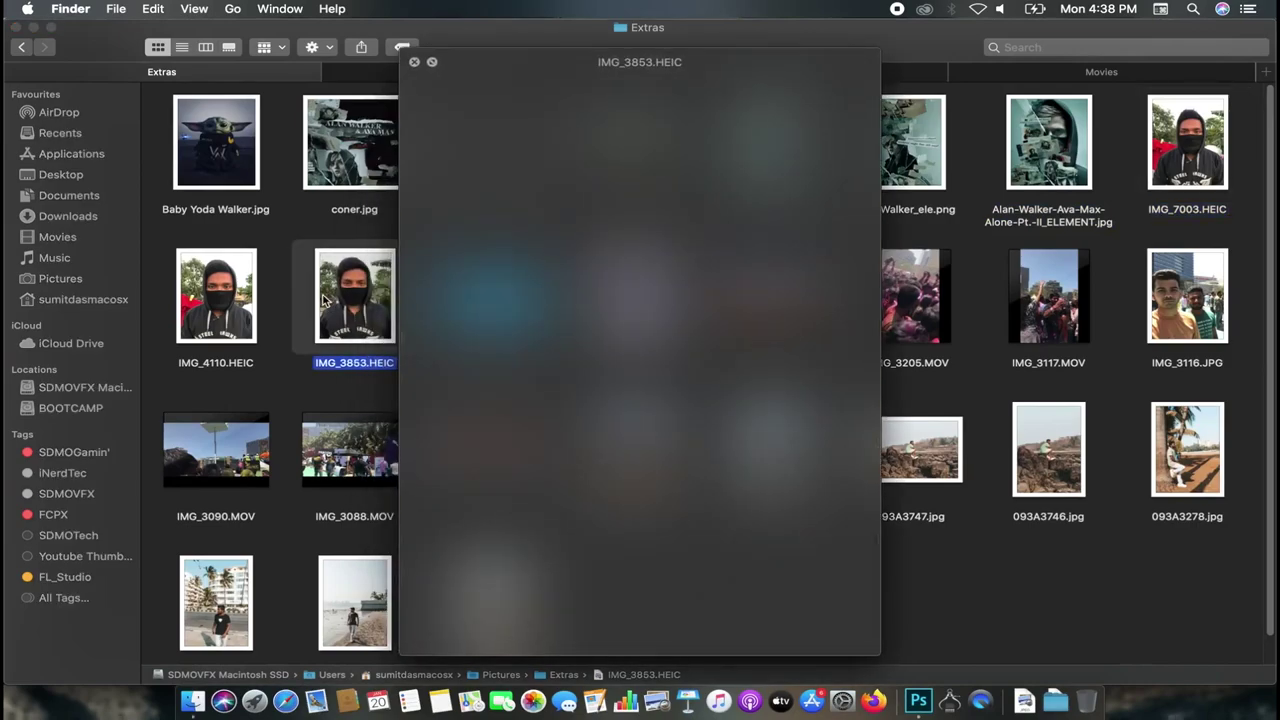
key("Left")
key("space")
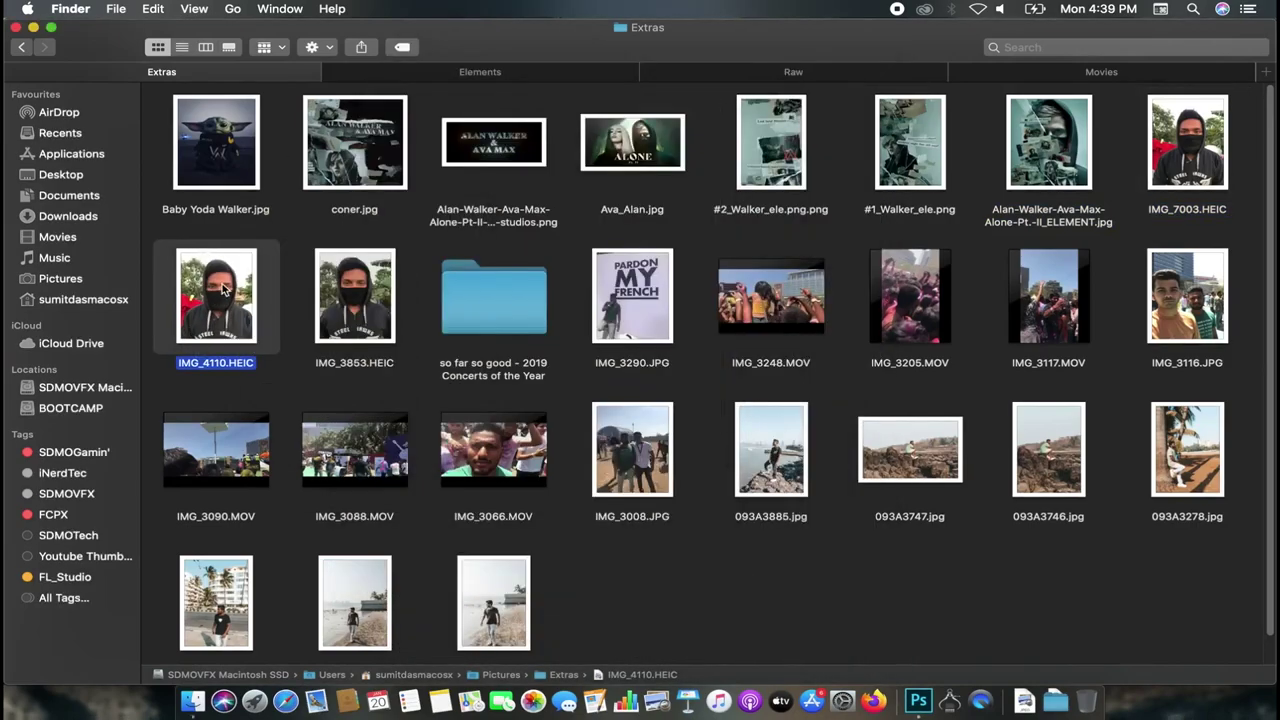
key("space")
key("space")
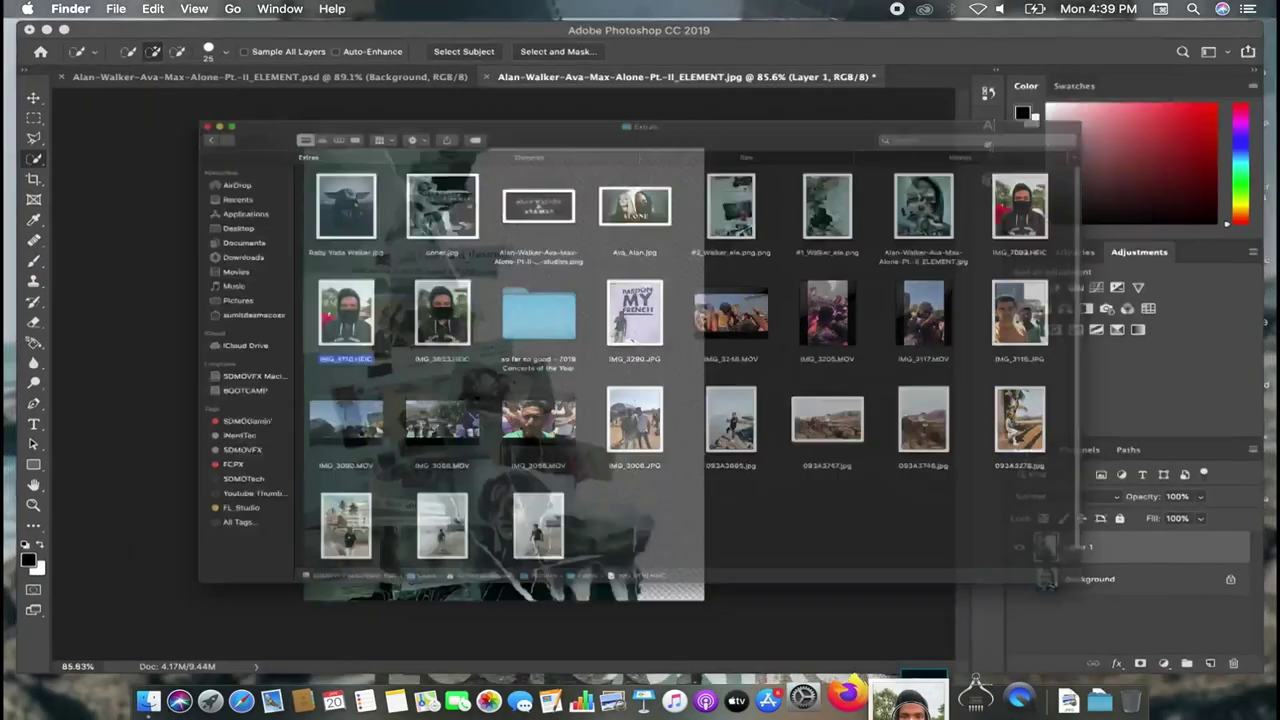
Step: Place IMG_4110.HEIC into the poster and move its layer below Layer 1
mouse_move(909, 700)
left_mouse_down()
mouse_move(753, 327)
mouse_move(498, 403)
left_mouse_up()
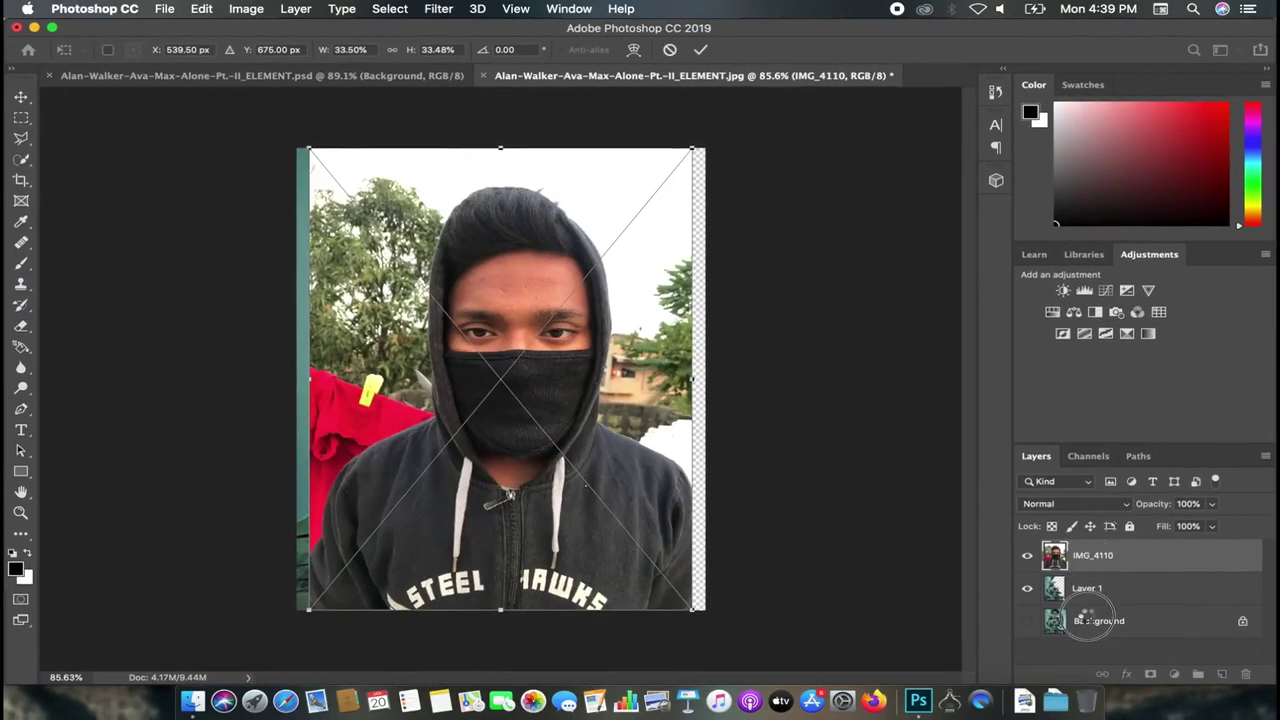
key("Return")
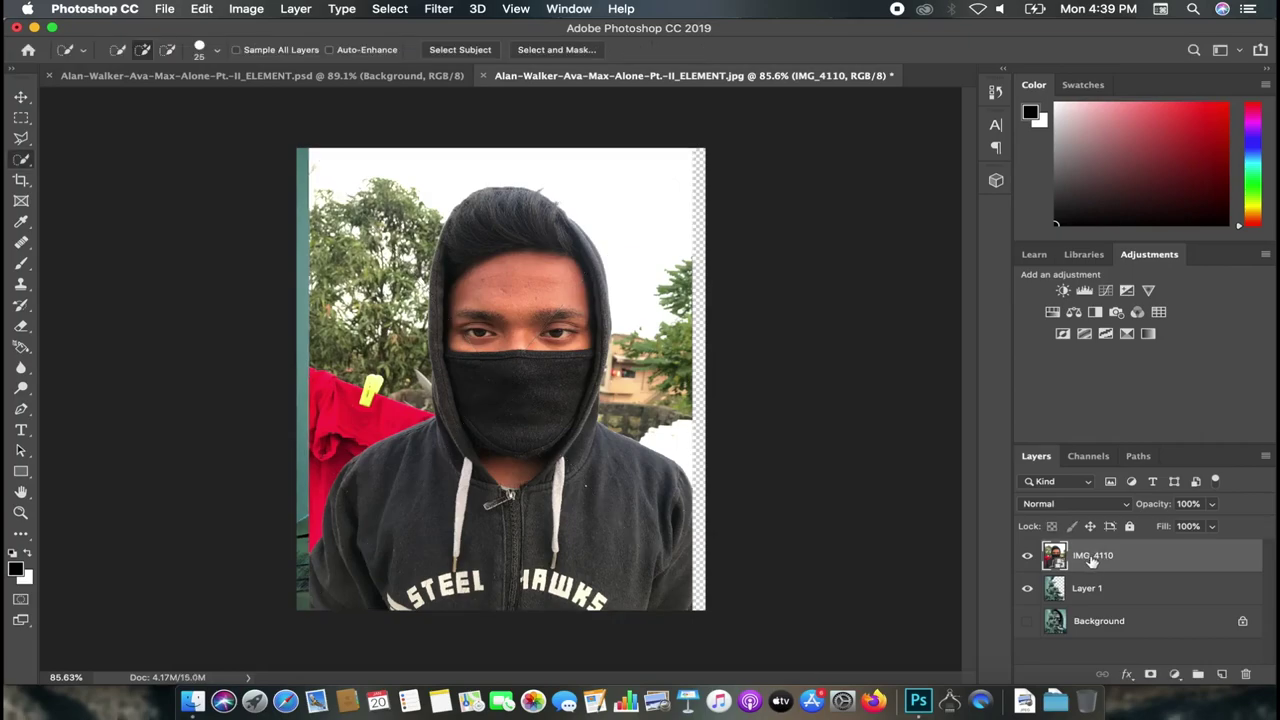
left_click_drag(1097, 557, 1090, 603)
scroll(604, 439, "down", 5)
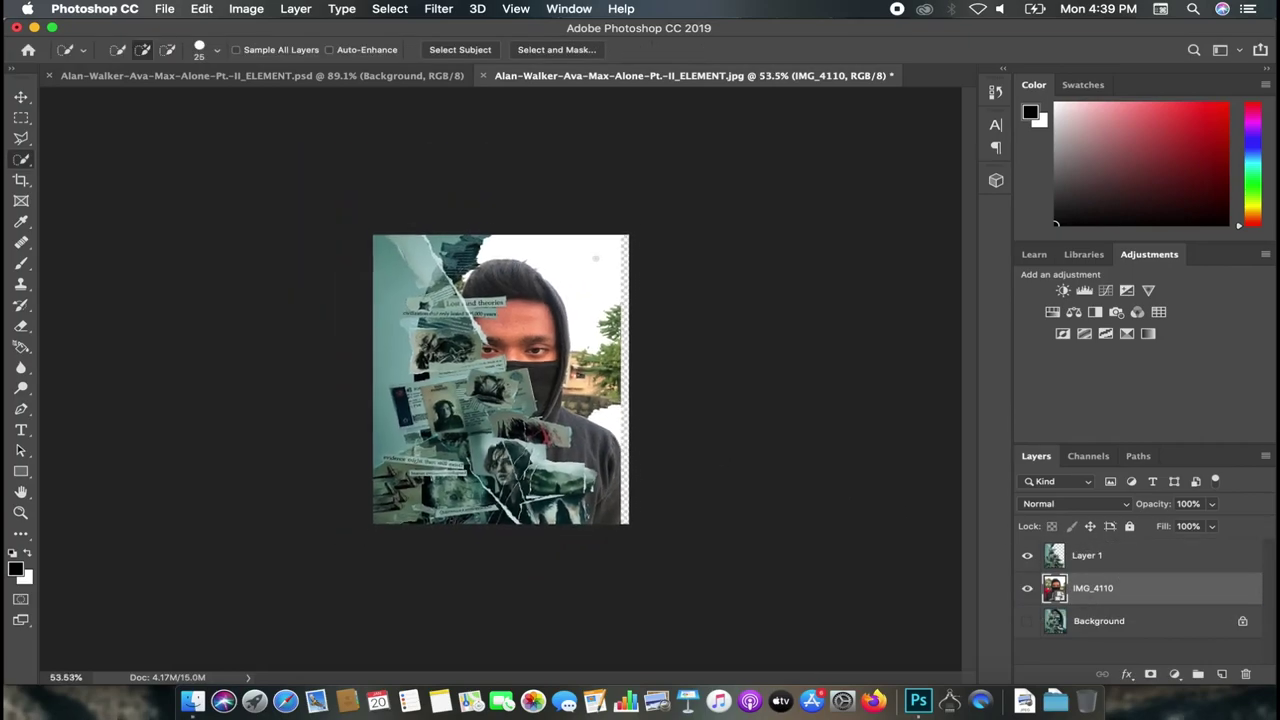
Step: Free-transform the masked photo, enlarging it to fill the canvas and repositioning it
left_click(19, 99)
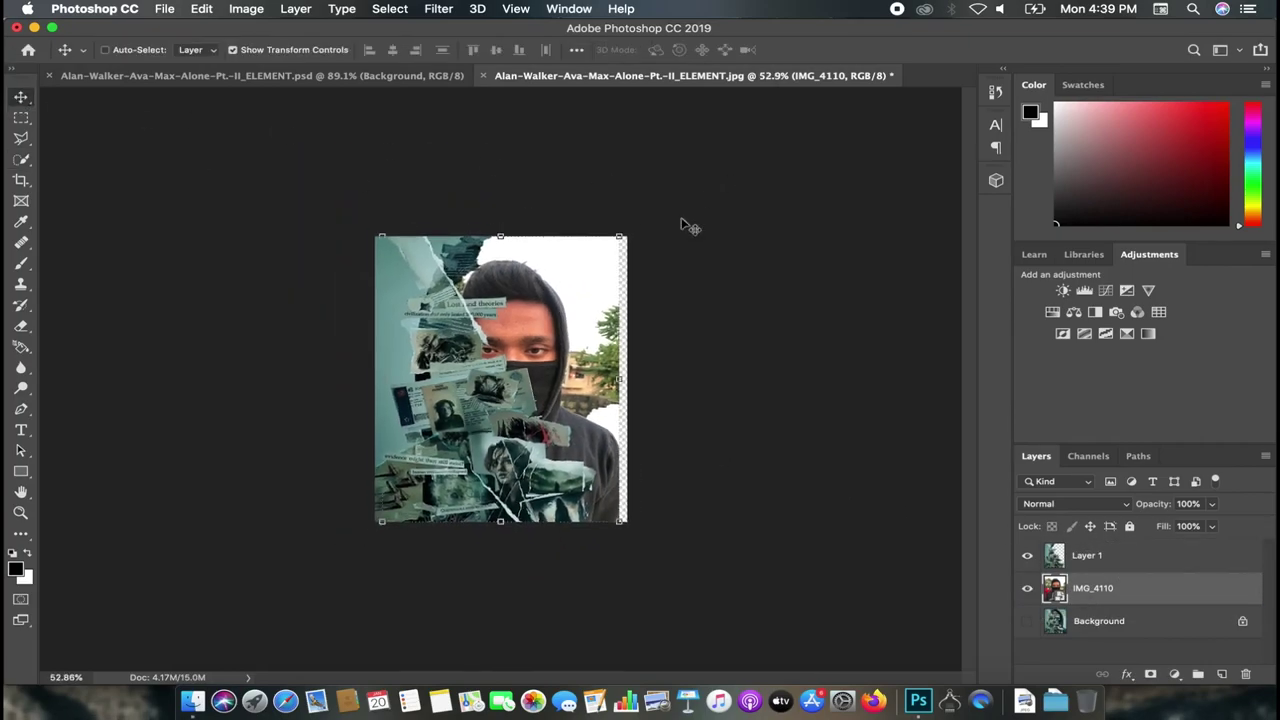
left_click_drag(621, 234, 780, 152)
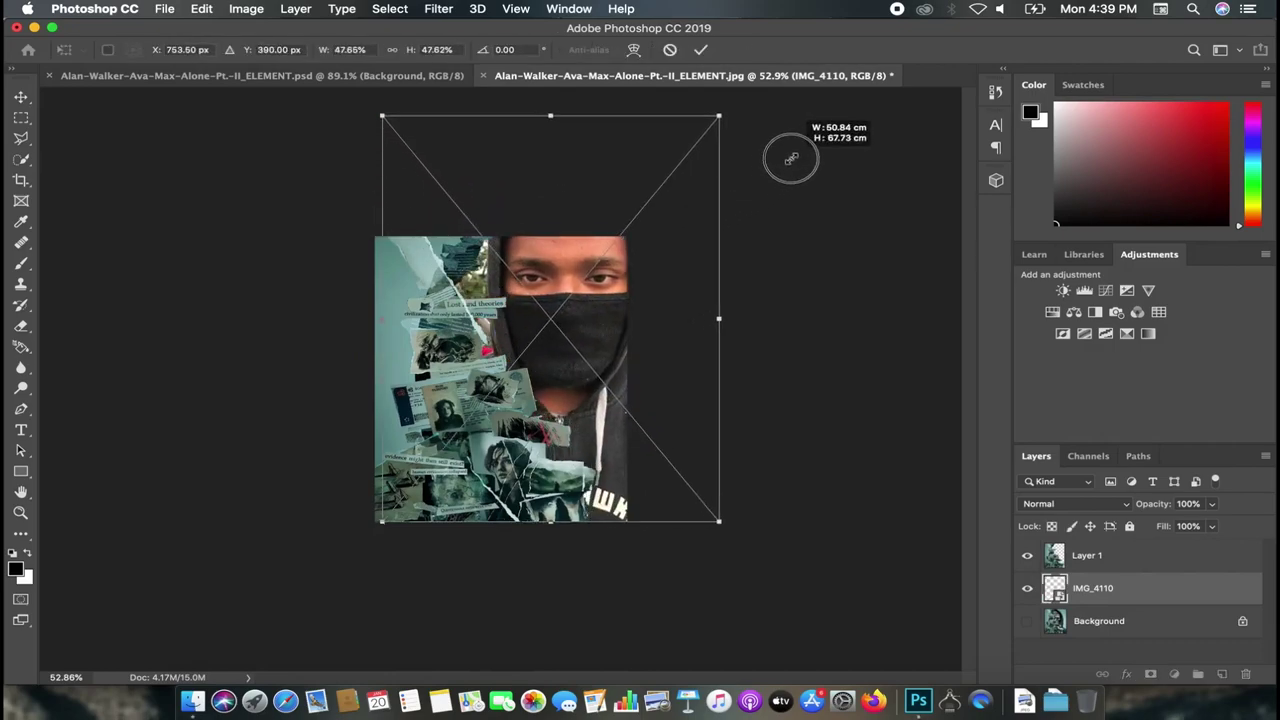
scroll(618, 292, "up", 2)
scroll(618, 292, "up", 1)
left_click(440, 75)
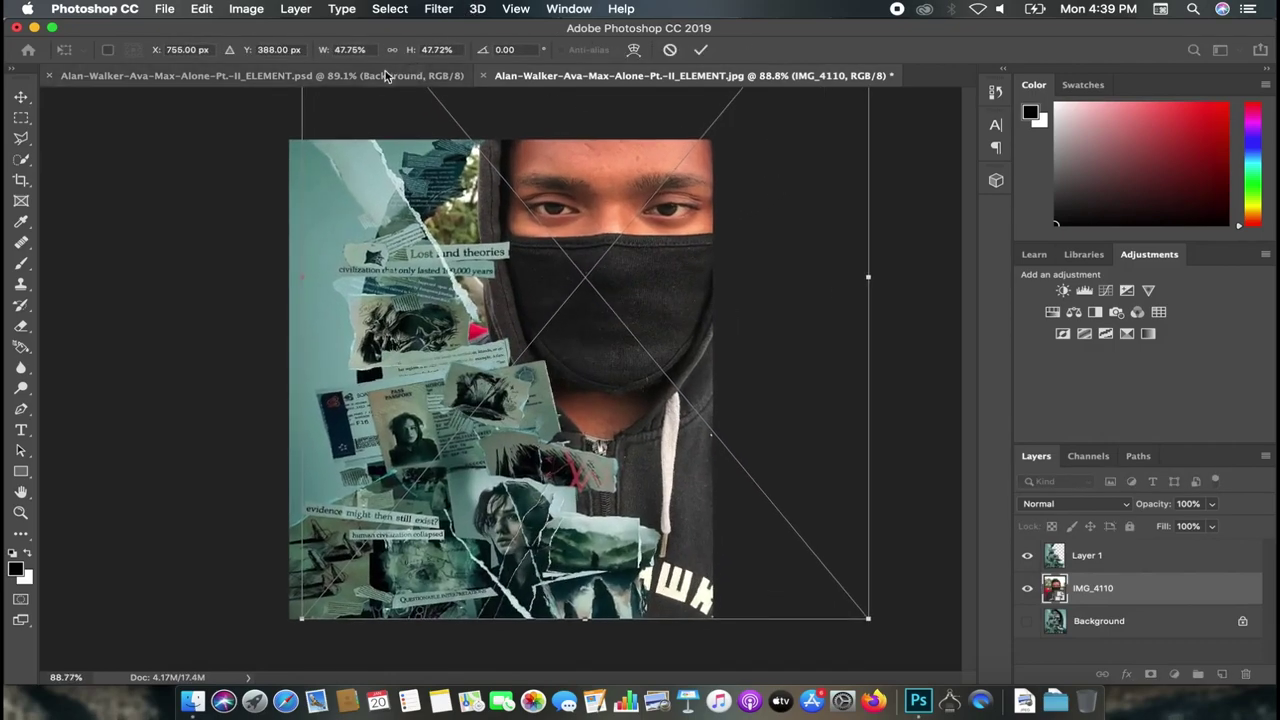
mouse_move(560, 60)
left_mouse_down()
mouse_move(591, 263)
mouse_move(749, 177)
mouse_move(740, 118)
left_mouse_up()
scroll(662, 224, "down", 2)
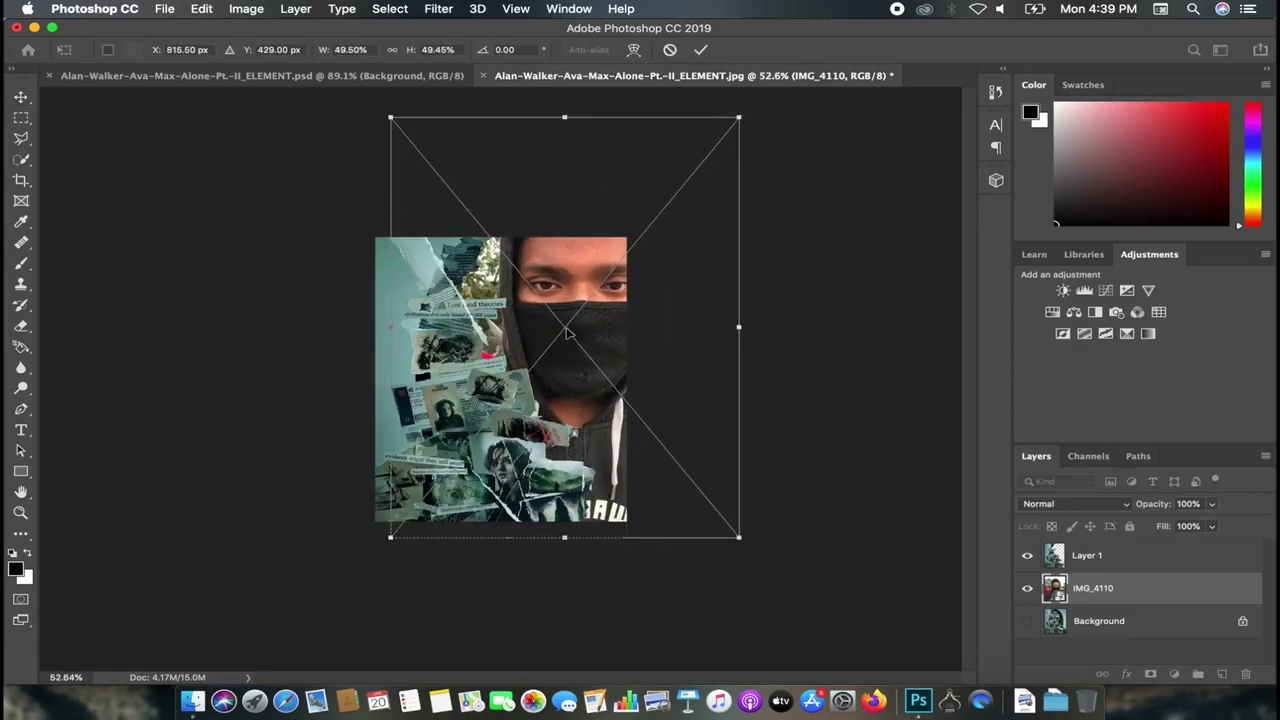
scroll(566, 333, "up", 2)
Step: Nudge and slightly shrink the masked photo so its face sits on the right side
mouse_move(566, 333)
left_mouse_down()
mouse_move(510, 385)
mouse_move(486, 385)
mouse_move(489, 368)
left_mouse_up()
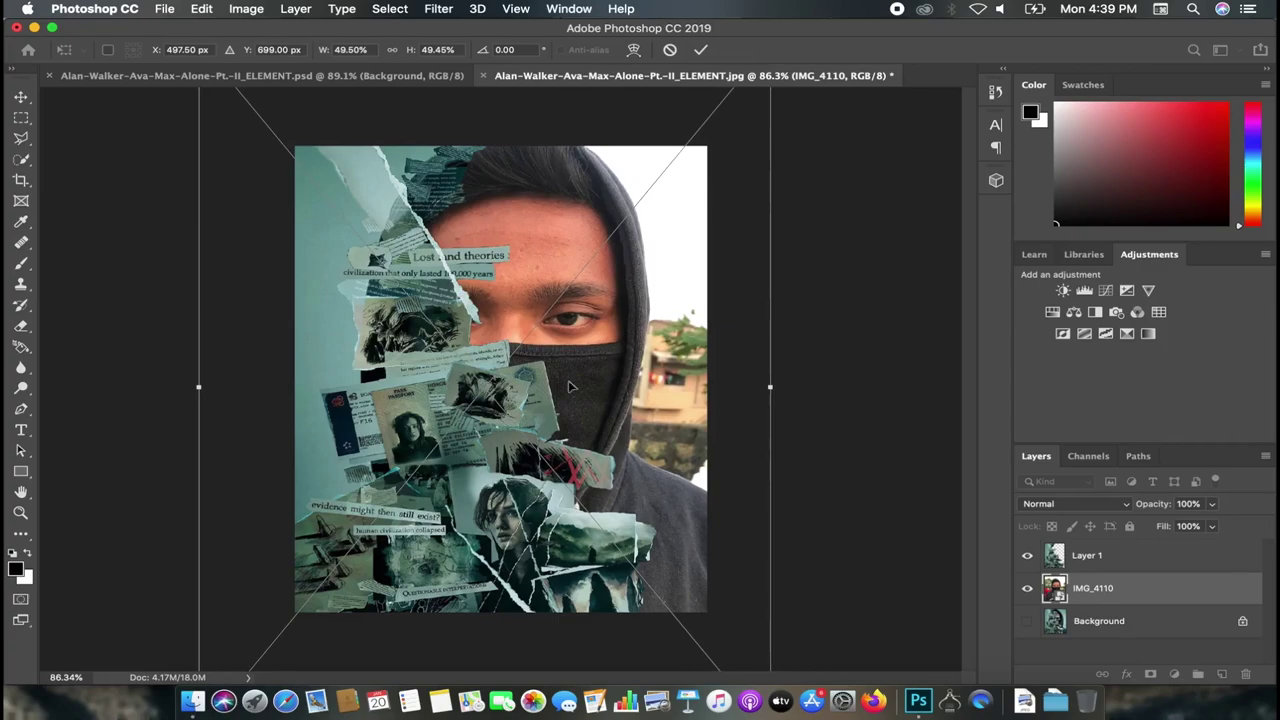
scroll(570, 386, "up", 1)
scroll(578, 380, "up", 1)
left_click_drag(582, 378, 590, 374)
scroll(587, 372, "down", 1)
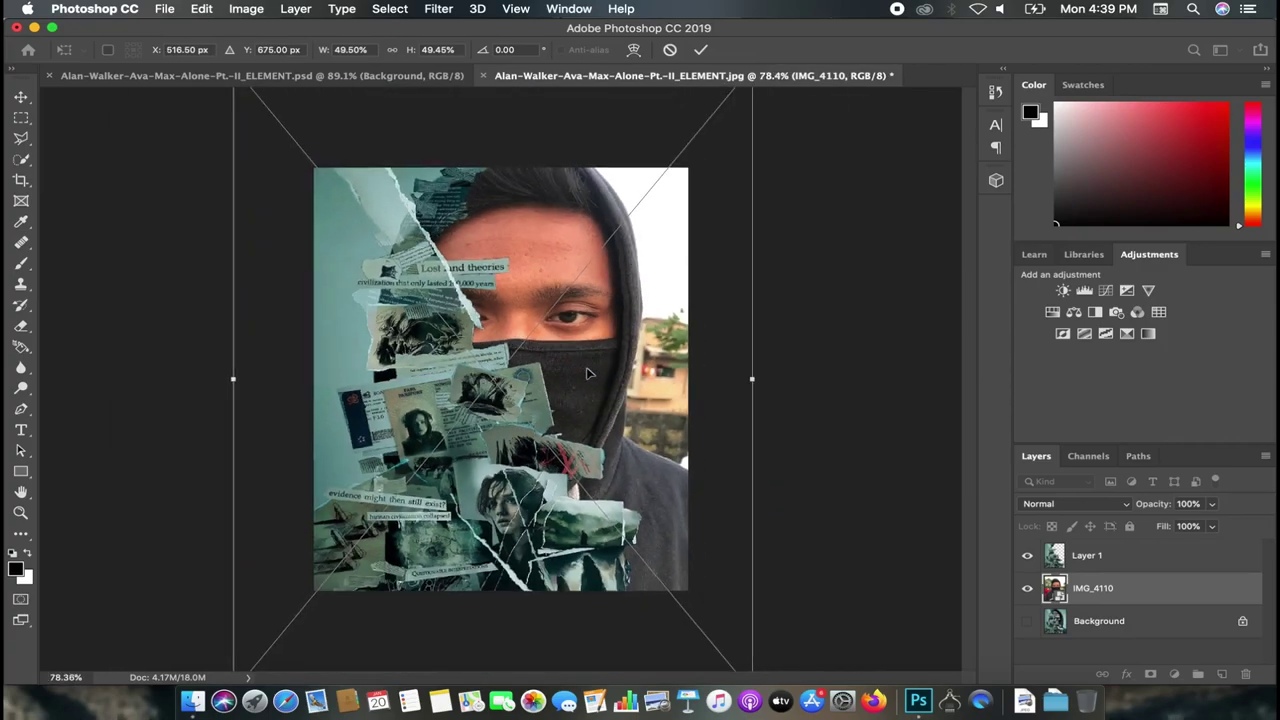
scroll(587, 372, "down", 1)
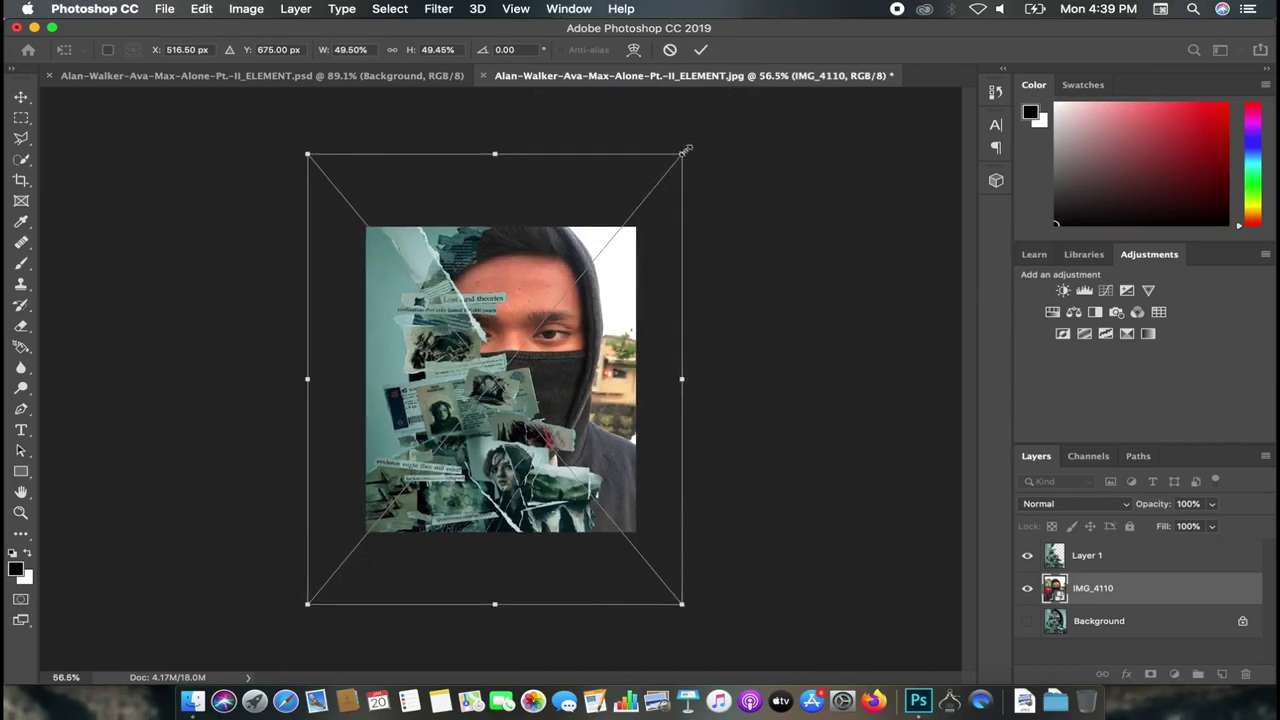
left_click_drag(684, 150, 660, 170)
scroll(571, 286, "up", 1)
left_click_drag(571, 286, 591, 305)
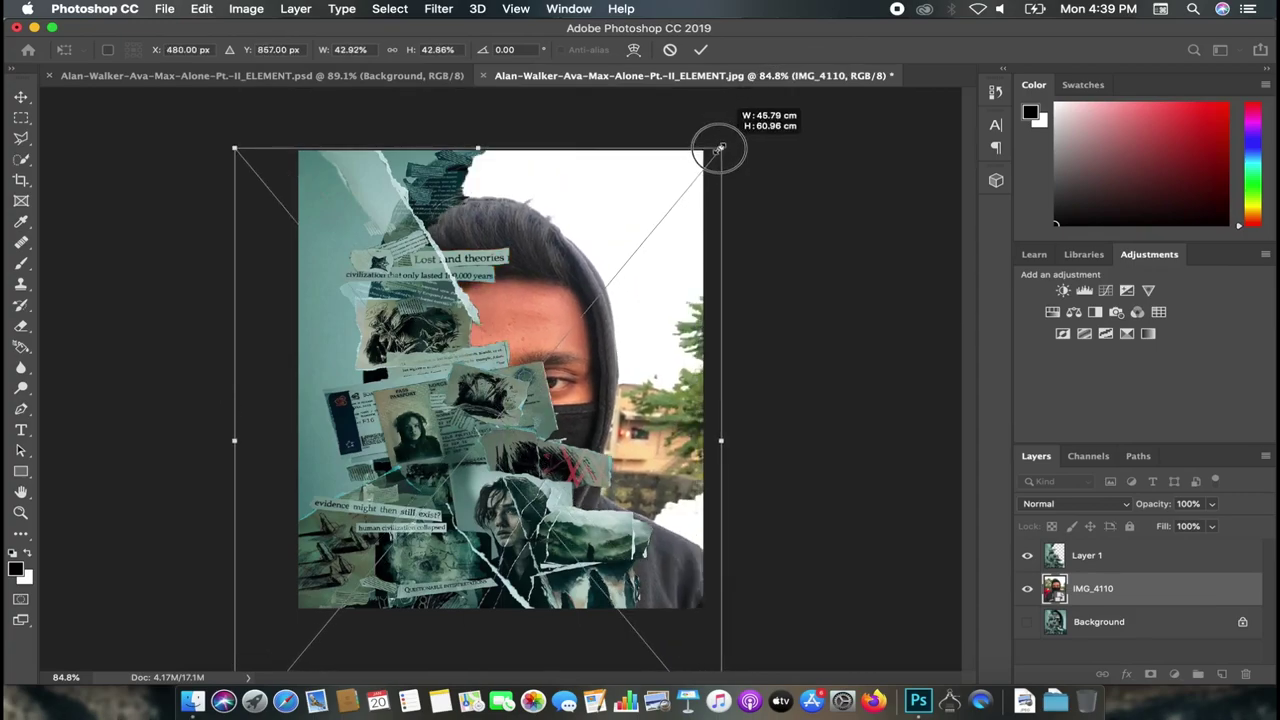
Step: Shrink the photo a little more, shift it right and up, and commit the transform
left_click_drag(767, 93, 750, 110)
mouse_move(585, 275)
left_mouse_down()
mouse_move(611, 245)
mouse_move(574, 254)
left_mouse_up()
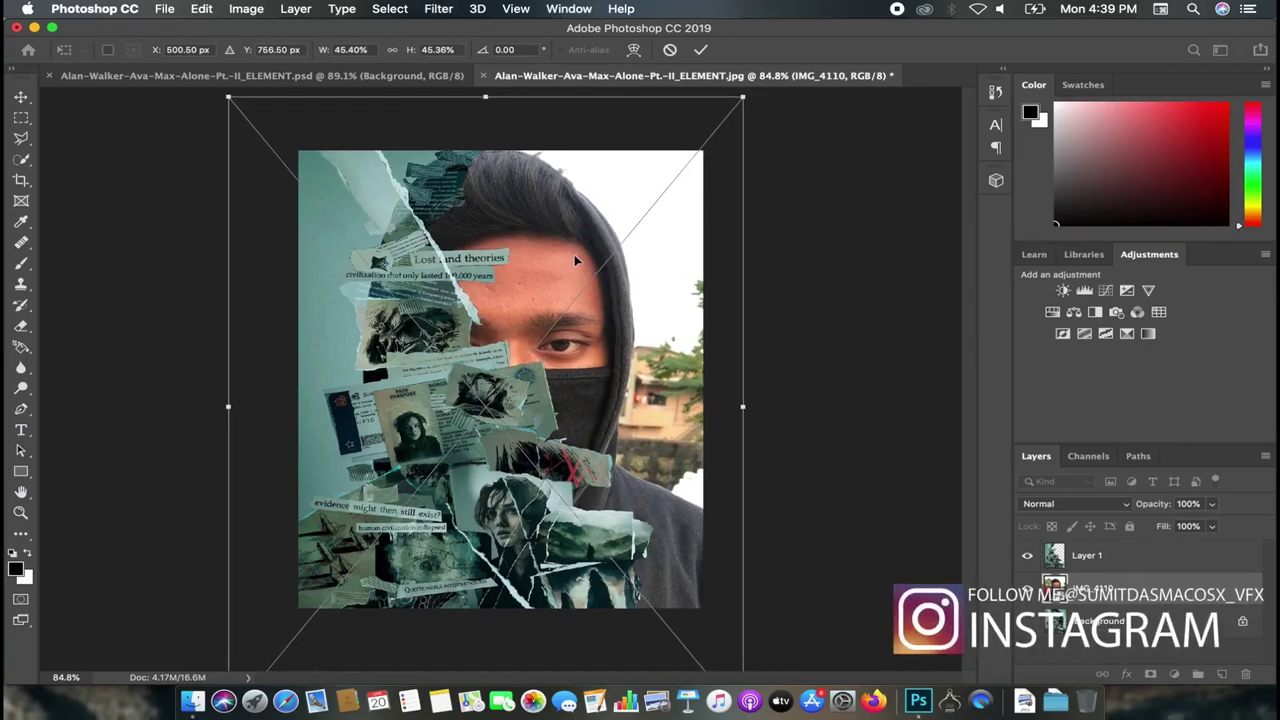
scroll(574, 254, "up", 1)
left_click(20, 100)
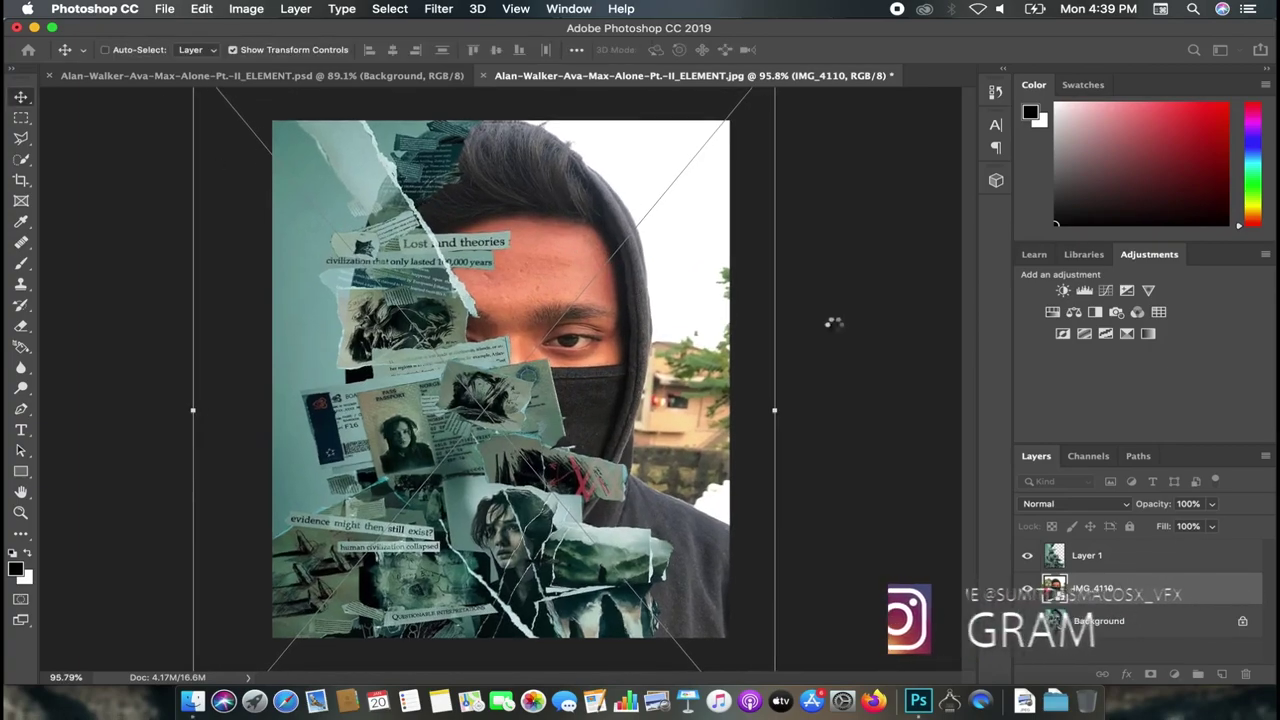
scroll(808, 337, "up", 2)
scroll(808, 337, "down", 3)
key("w")
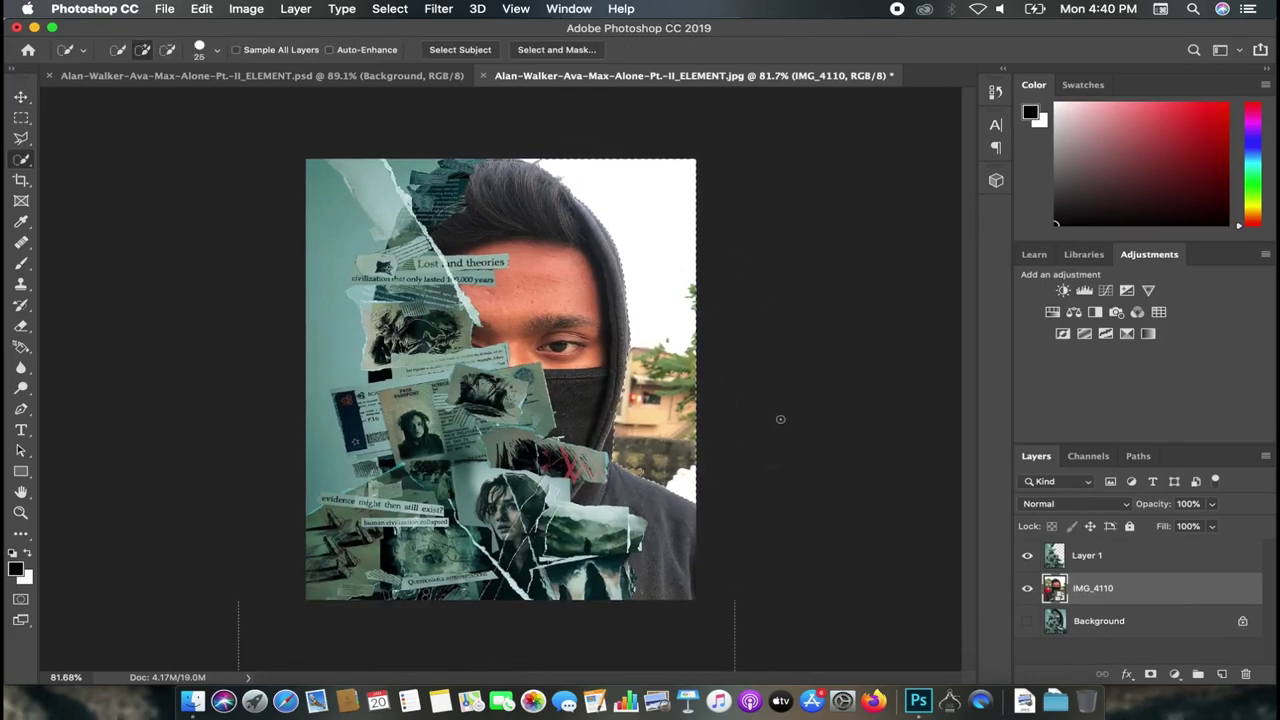
Step: Try selecting the white sky beside the hood and dismiss the not-editable errors
scroll(779, 288, "up", 1)
left_click(781, 292)
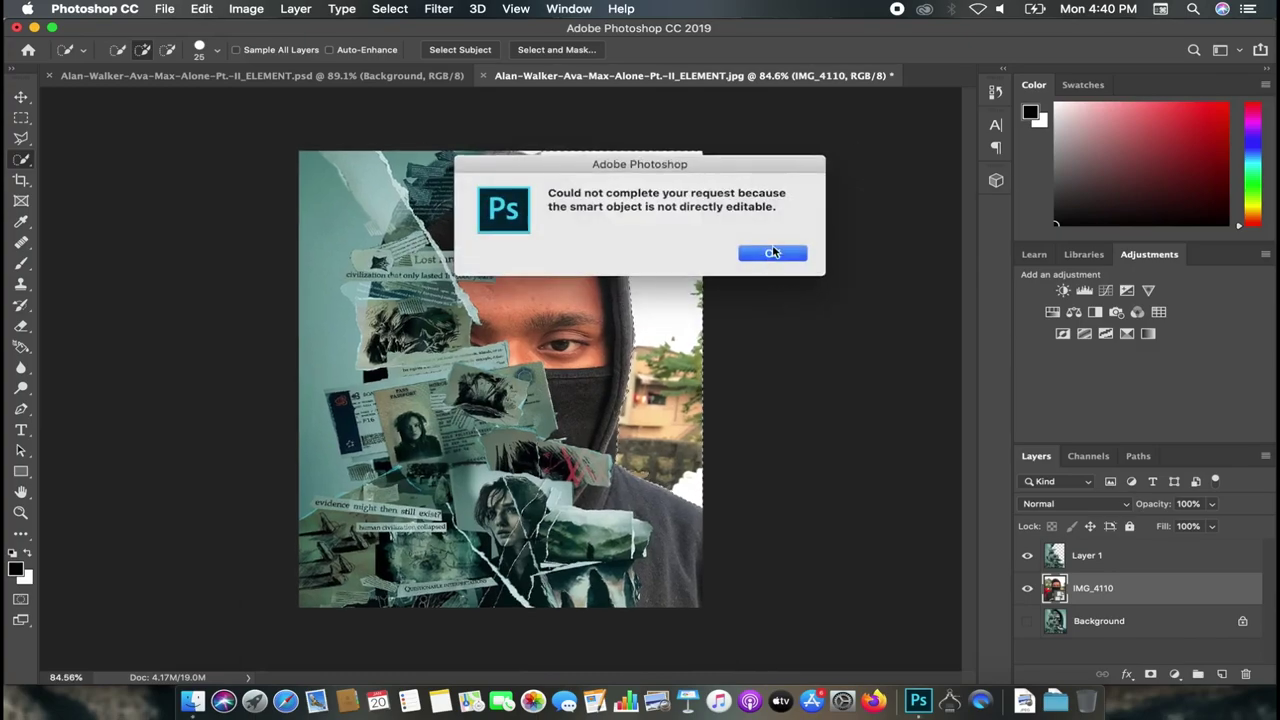
left_click(772, 253)
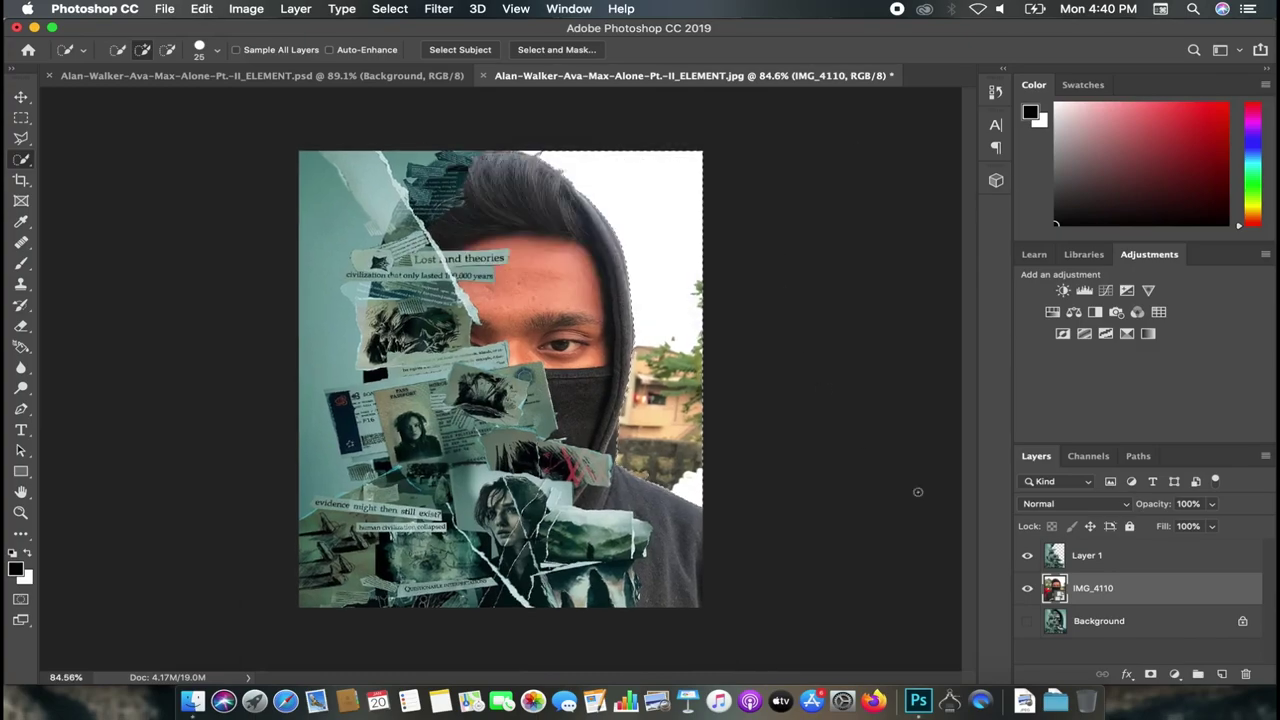
left_click(694, 322)
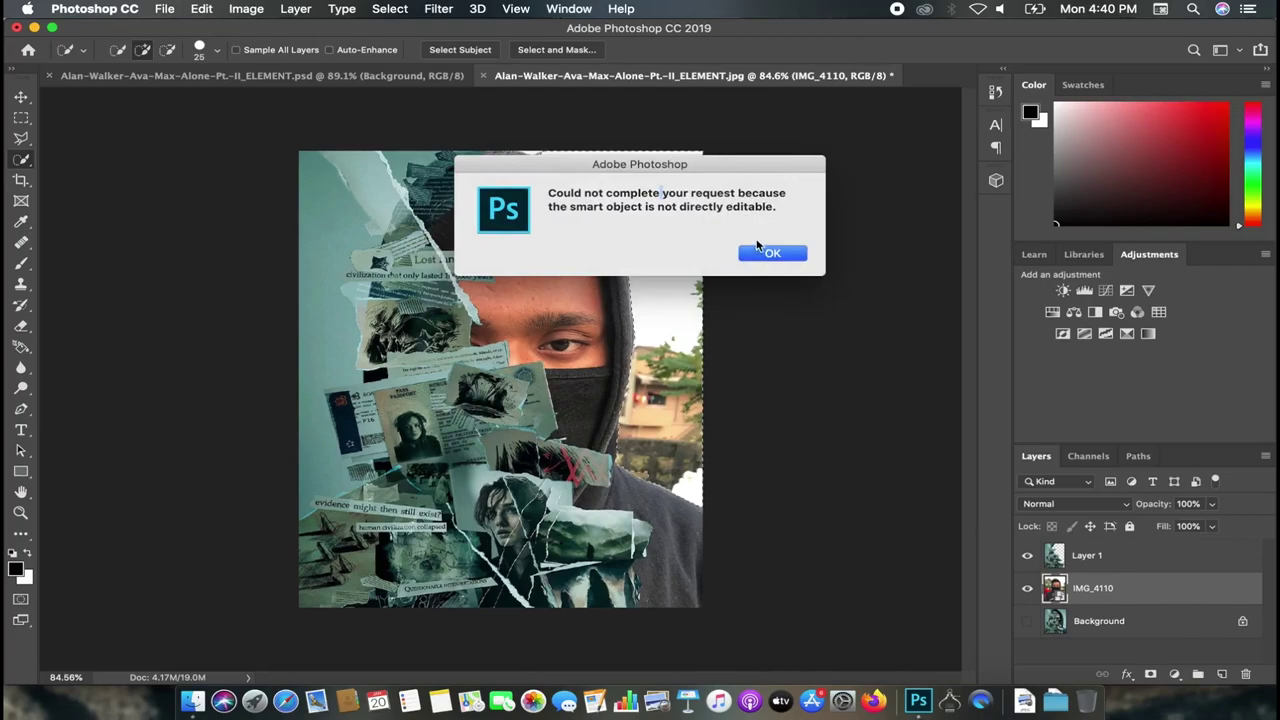
left_click(765, 255)
Step: Rasterize the IMG_4110 layer, delete the selected white sky, and show the teal Background
right_click(1099, 590)
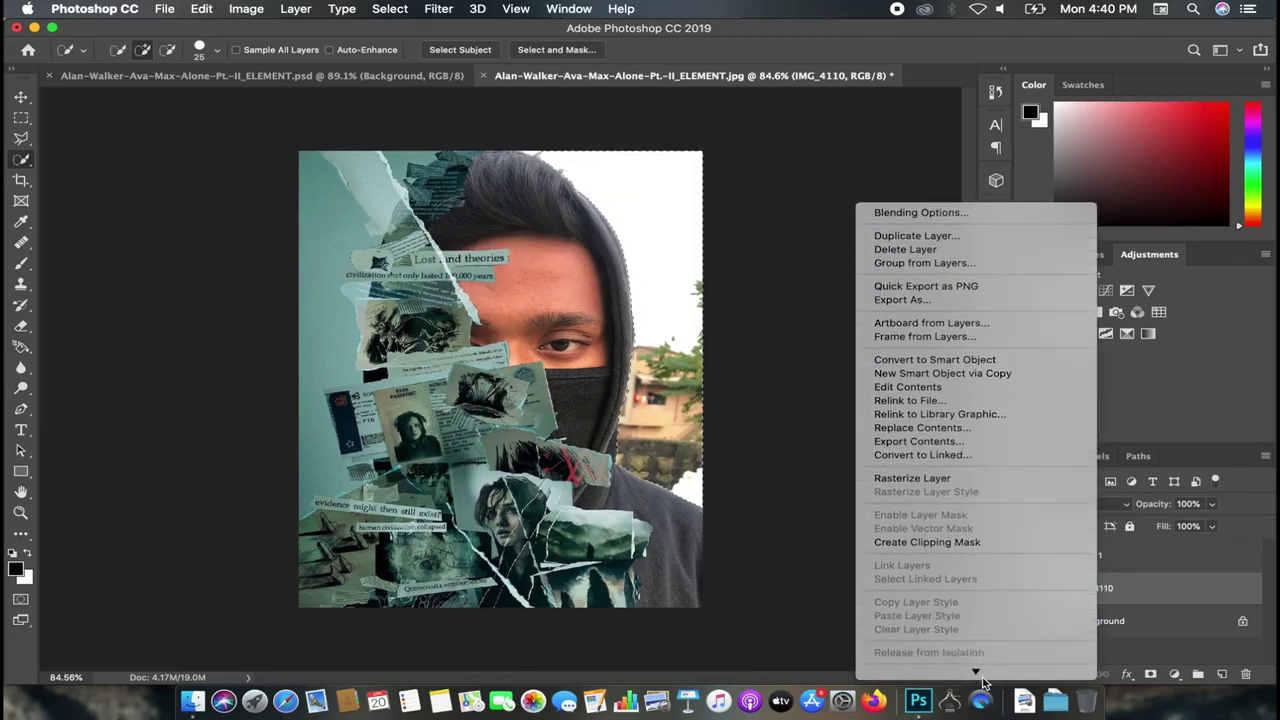
left_click(915, 384)
key("Delete")
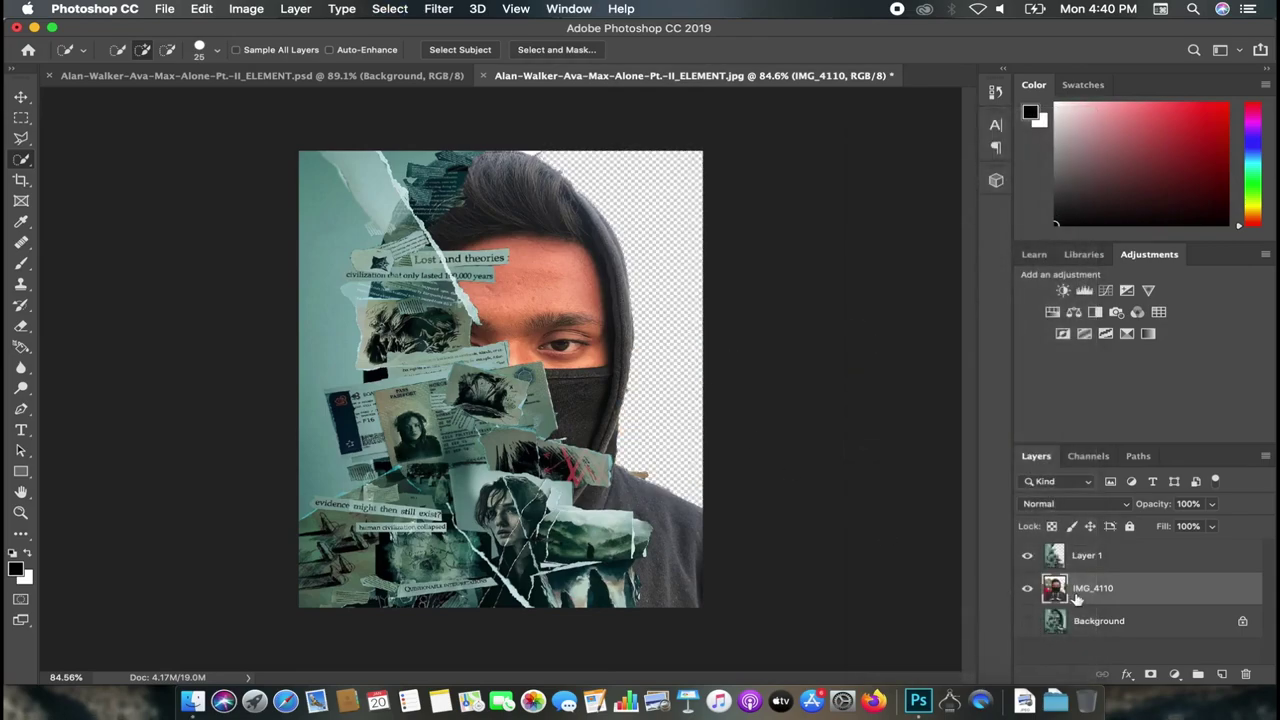
left_click(1072, 622)
left_click(1027, 622)
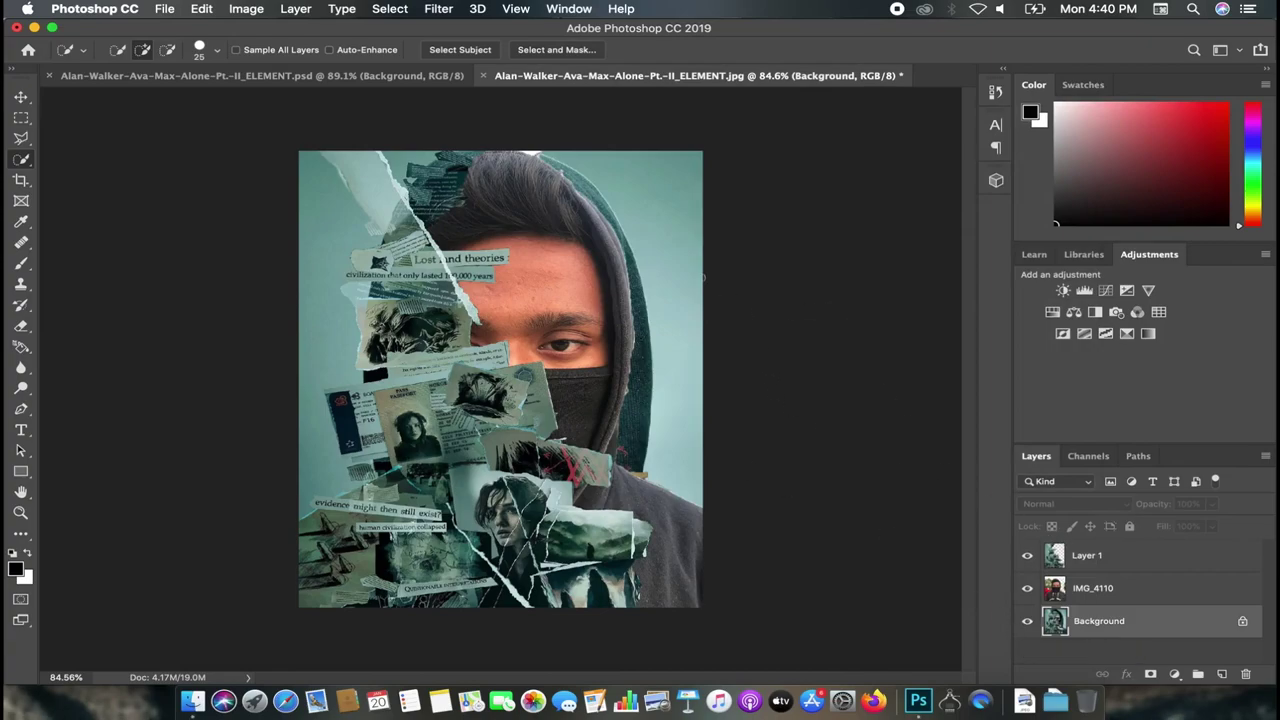
Step: Zoom in on the poster and toggle the teal Background layer off and back on
key("super+equal")
key("super+comma")
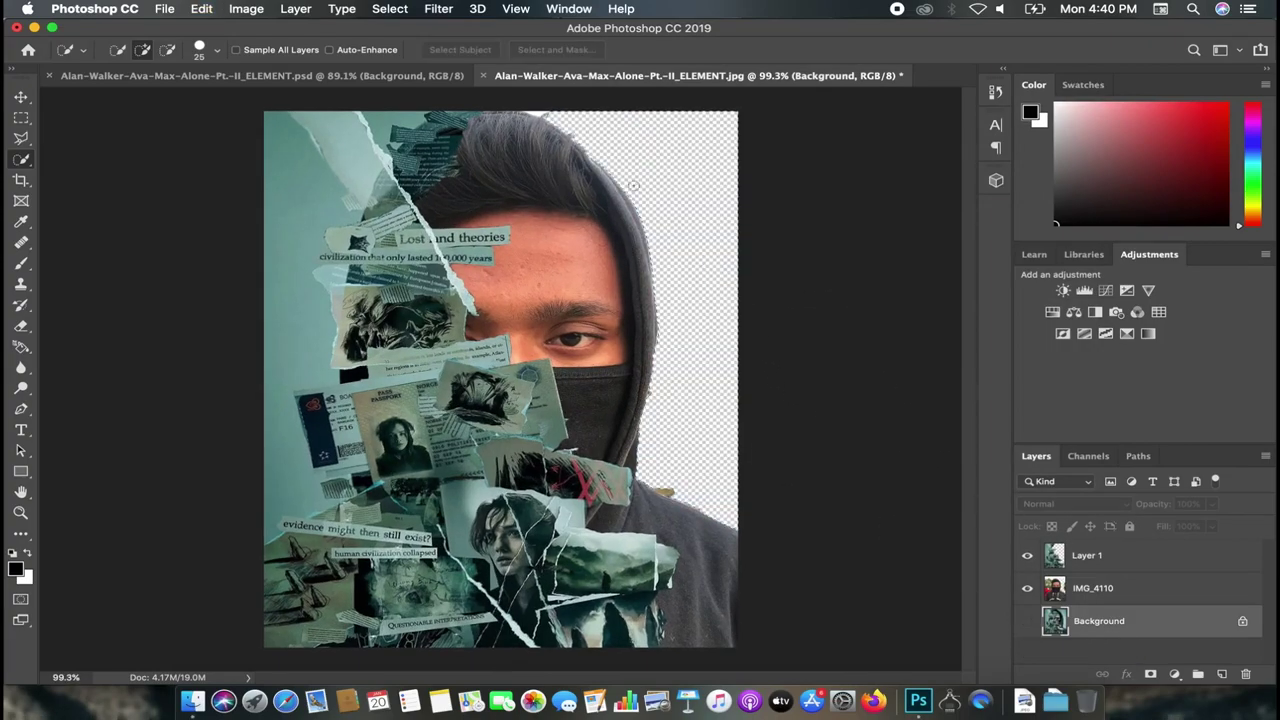
left_click(1027, 621)
scroll(535, 176, "up", 2)
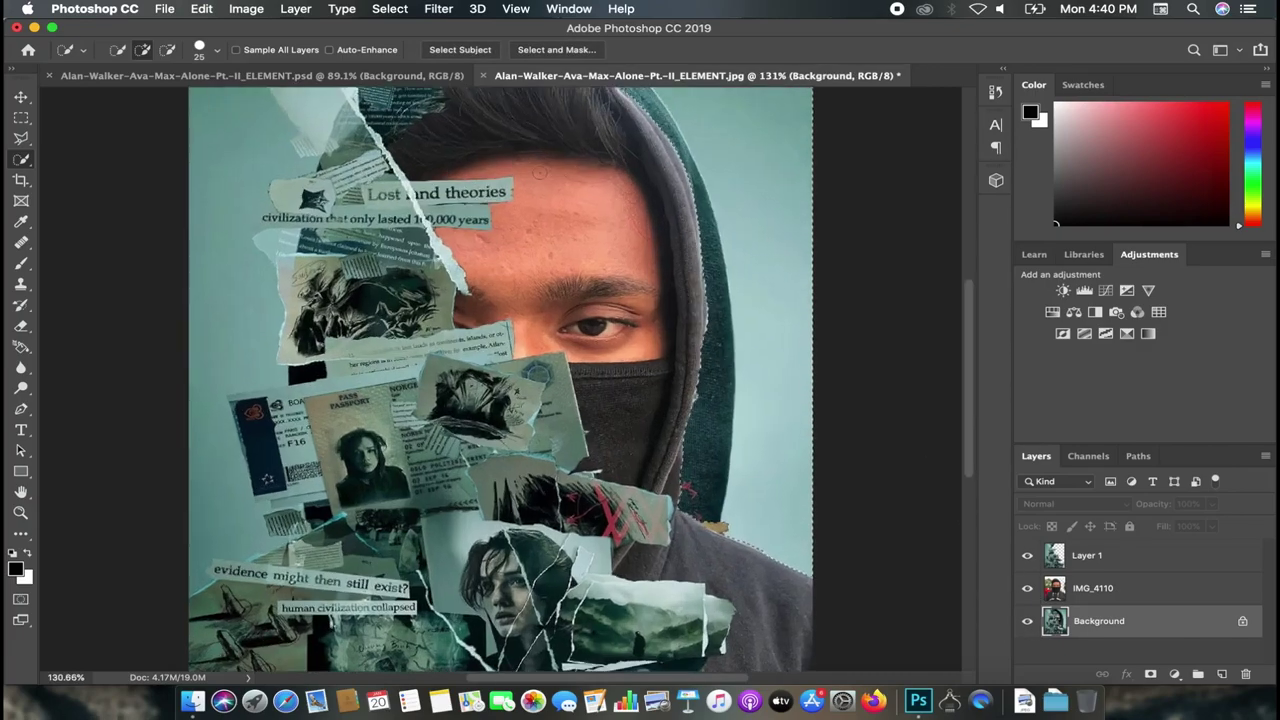
scroll(620, 260, "down", 3)
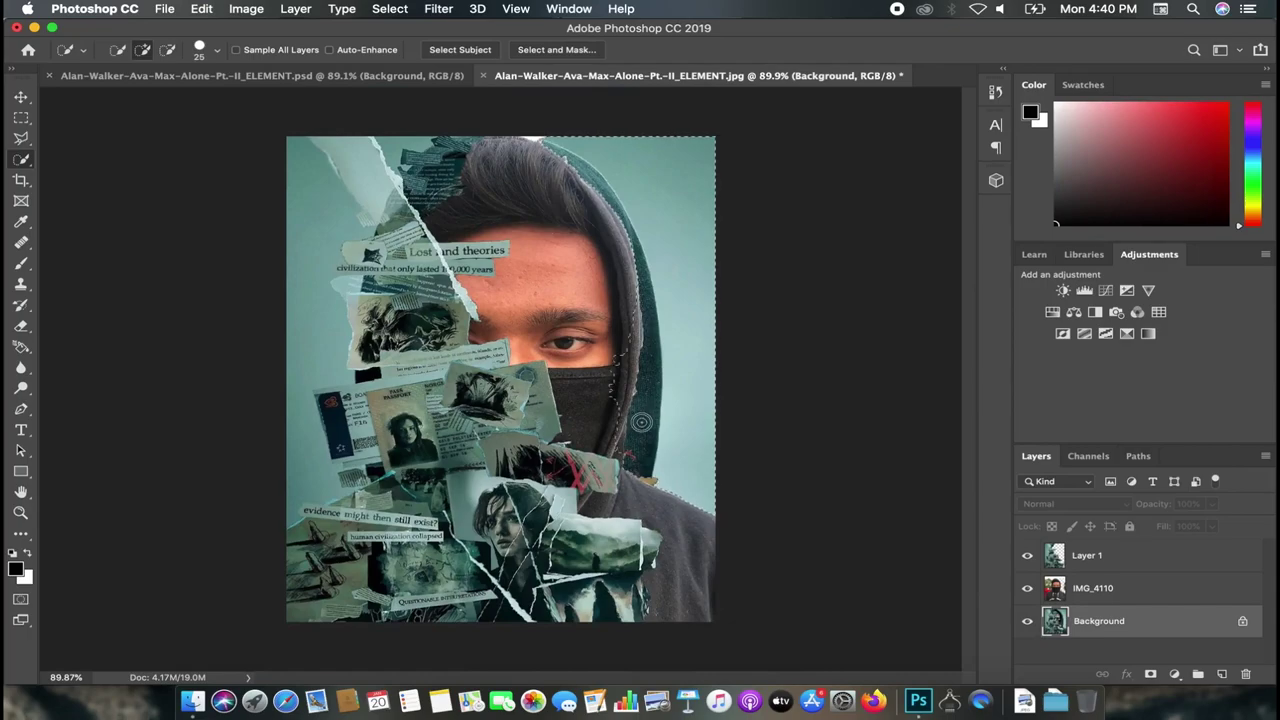
Step: Try an eraser stroke on the hood's right side, then undo it
key("e")
left_click_drag(625, 250, 655, 395)
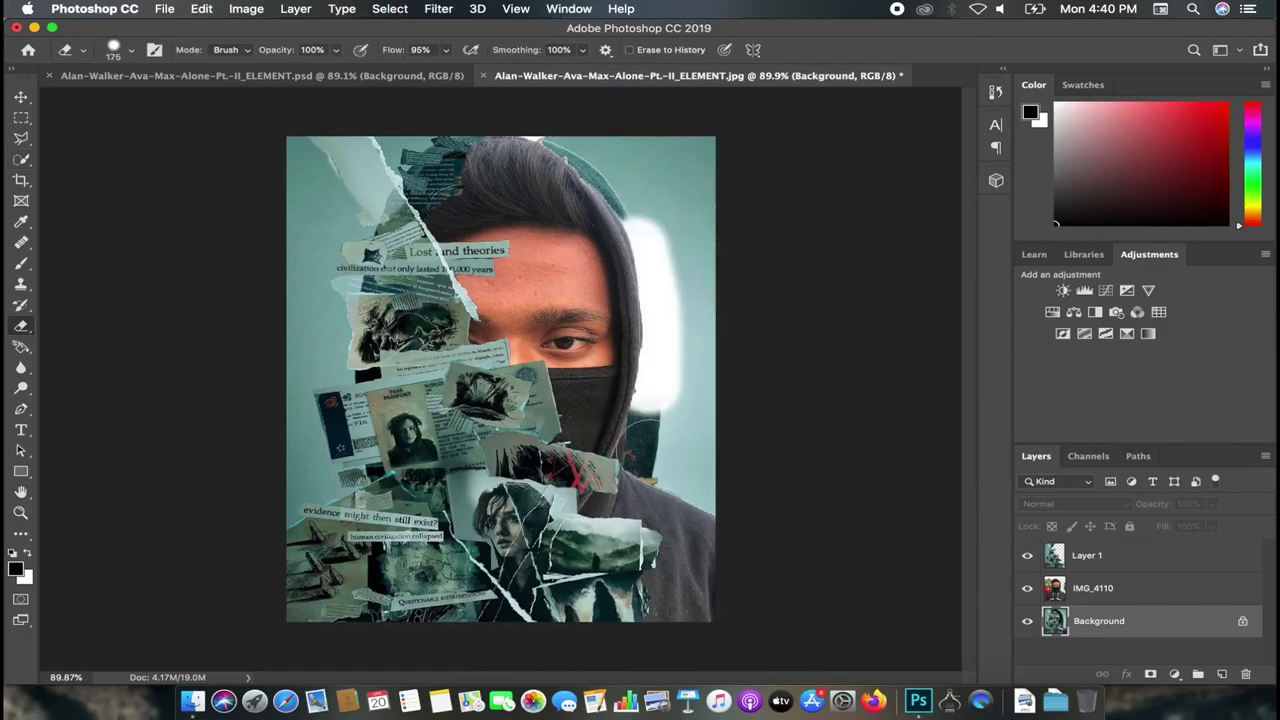
key("ctrl+z")
scroll(959, 555, "up", 1)
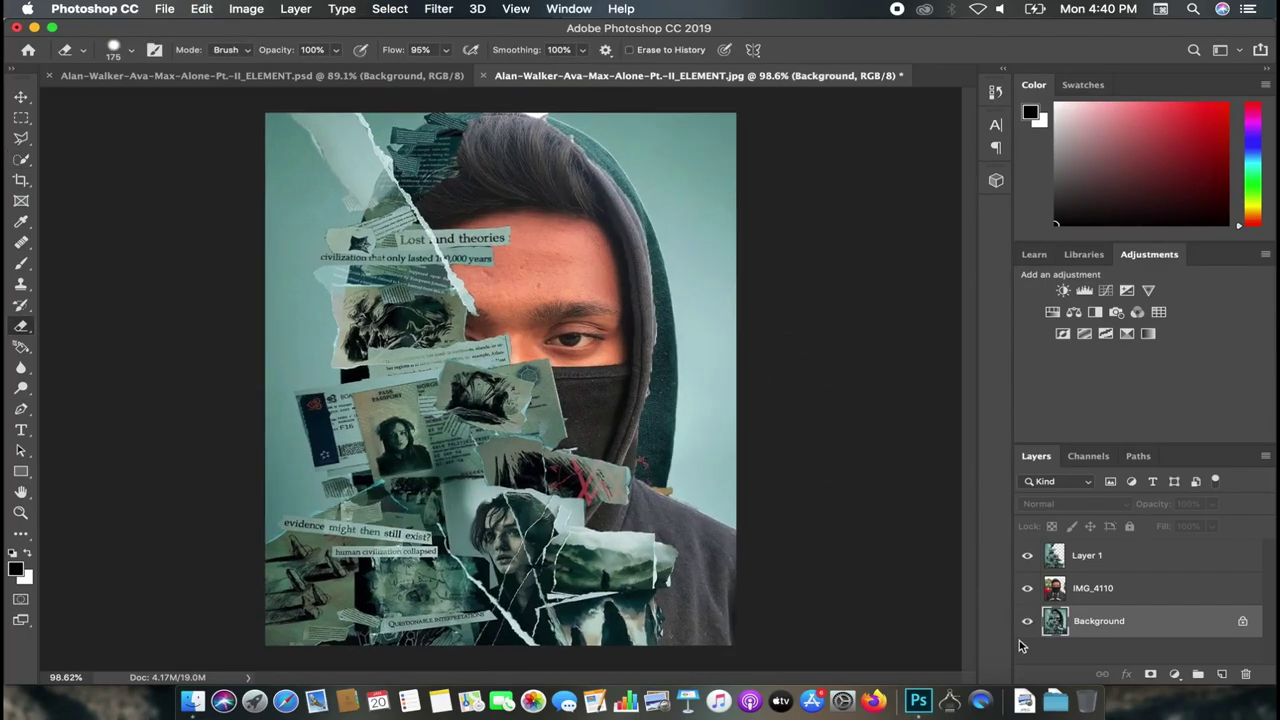
Step: Hide the Background, dismiss the hidden-layer alert, and make IMG_4110 the active layer
left_click(1027, 621)
left_click(1027, 592)
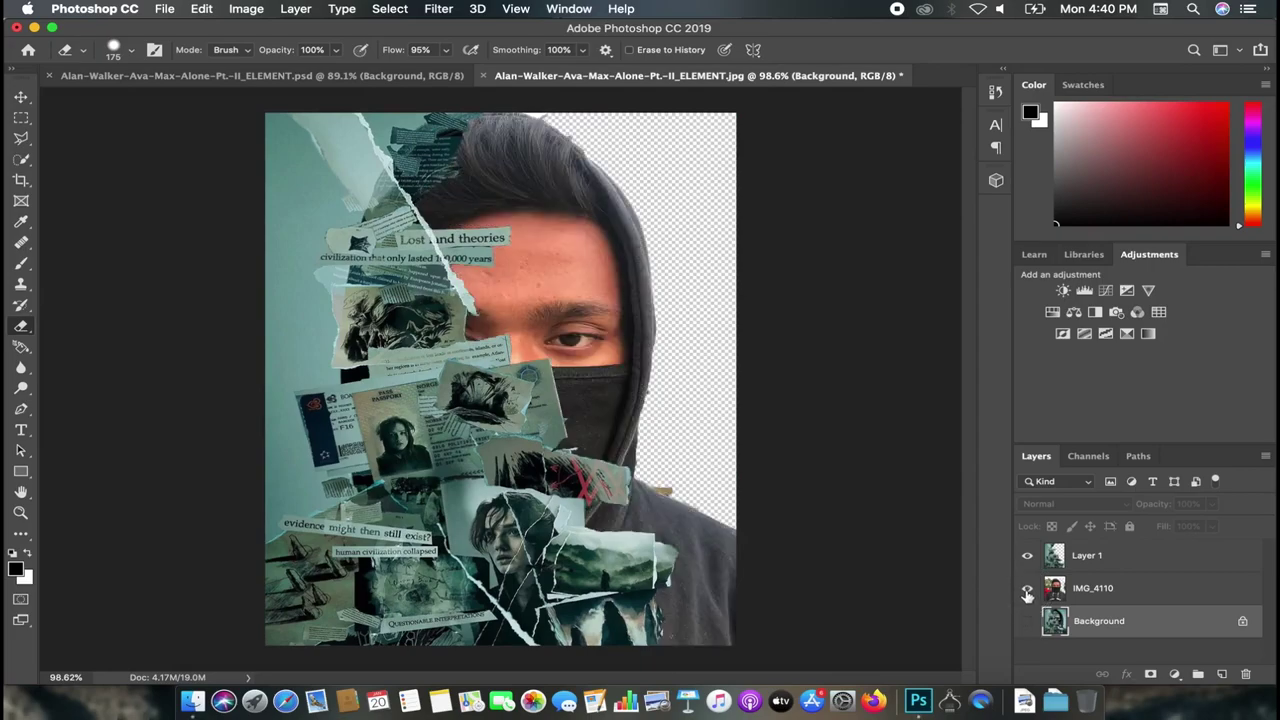
scroll(750, 380, "up", 3)
left_click(753, 544)
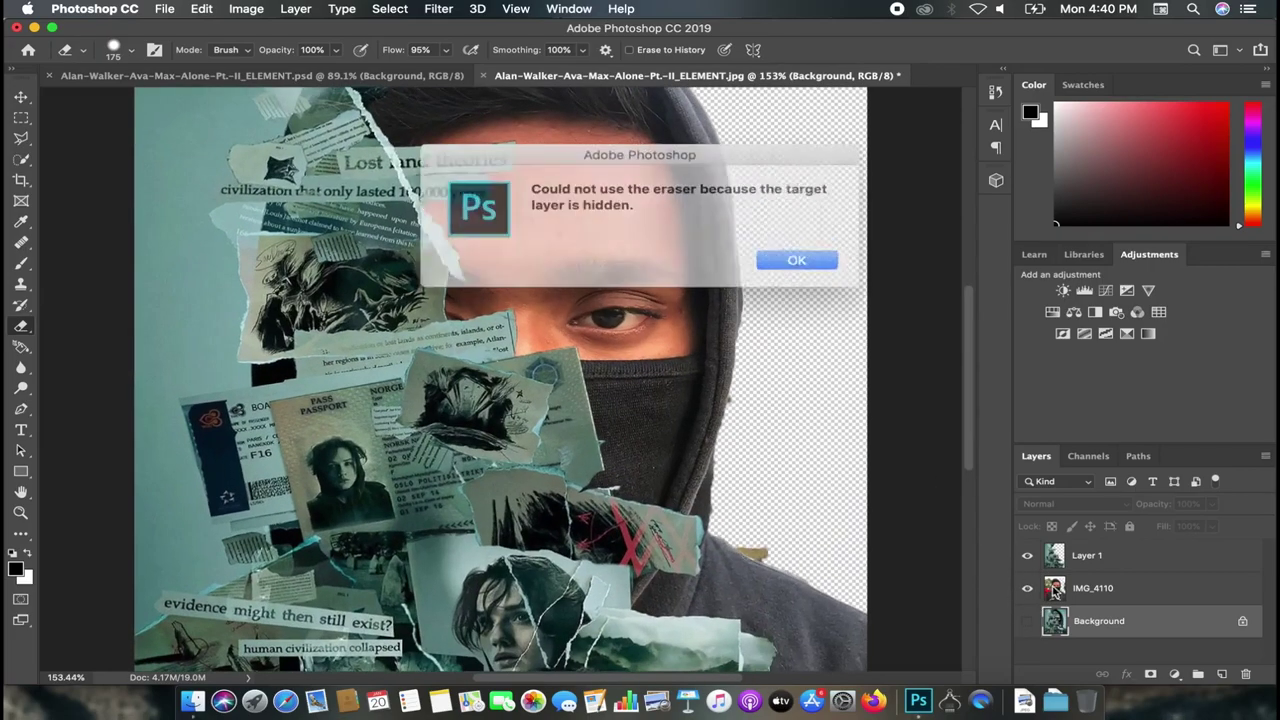
left_click(772, 254)
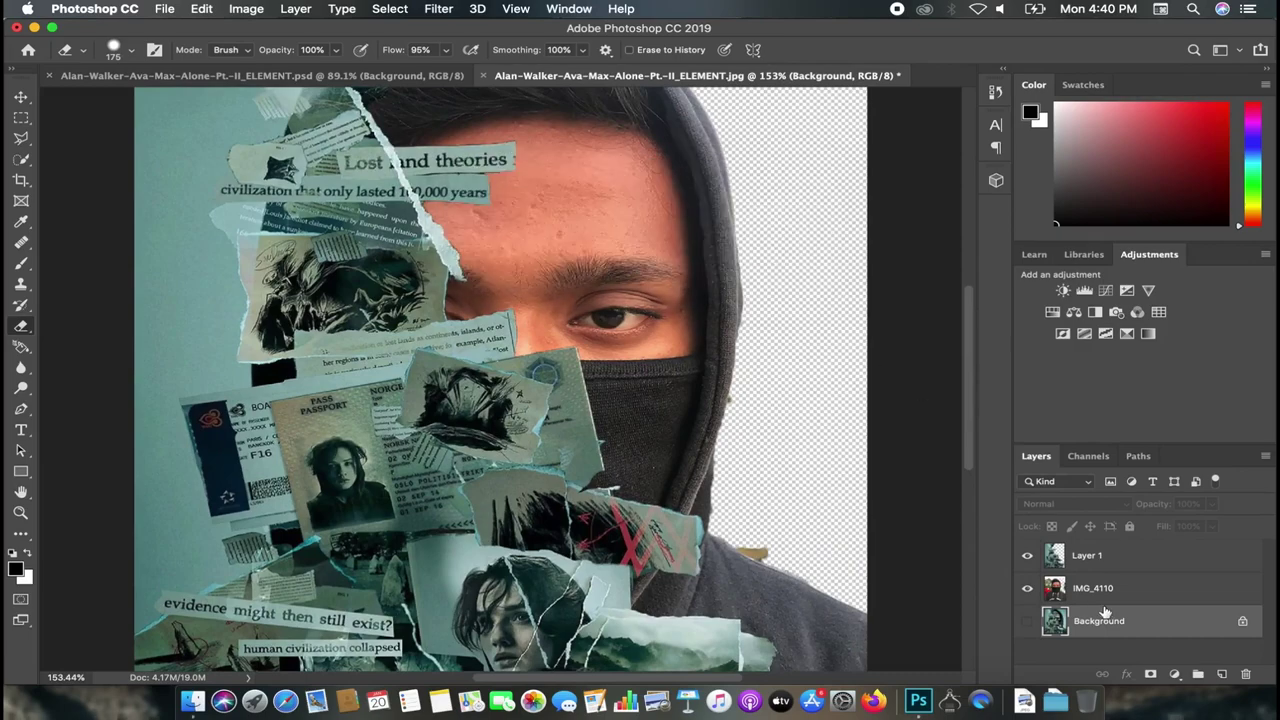
left_click(1093, 588)
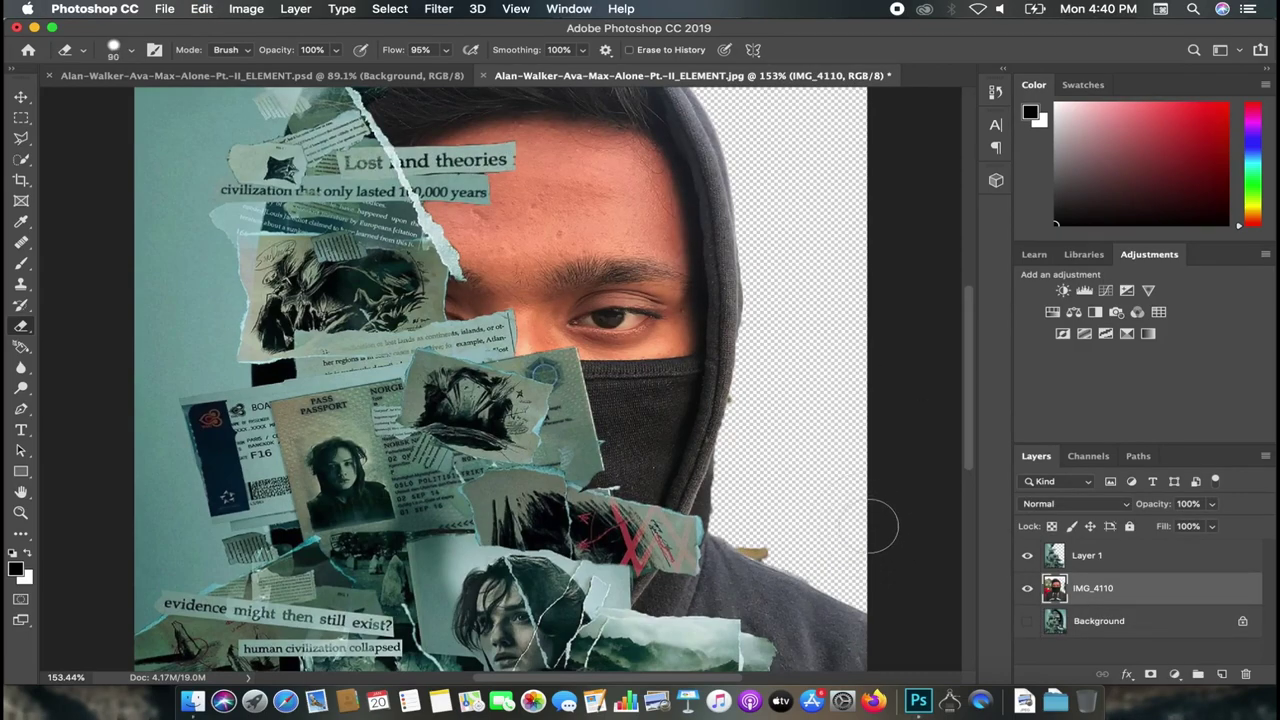
Step: Make the teal Background layer visible again and switch to the Move tool
key("w")
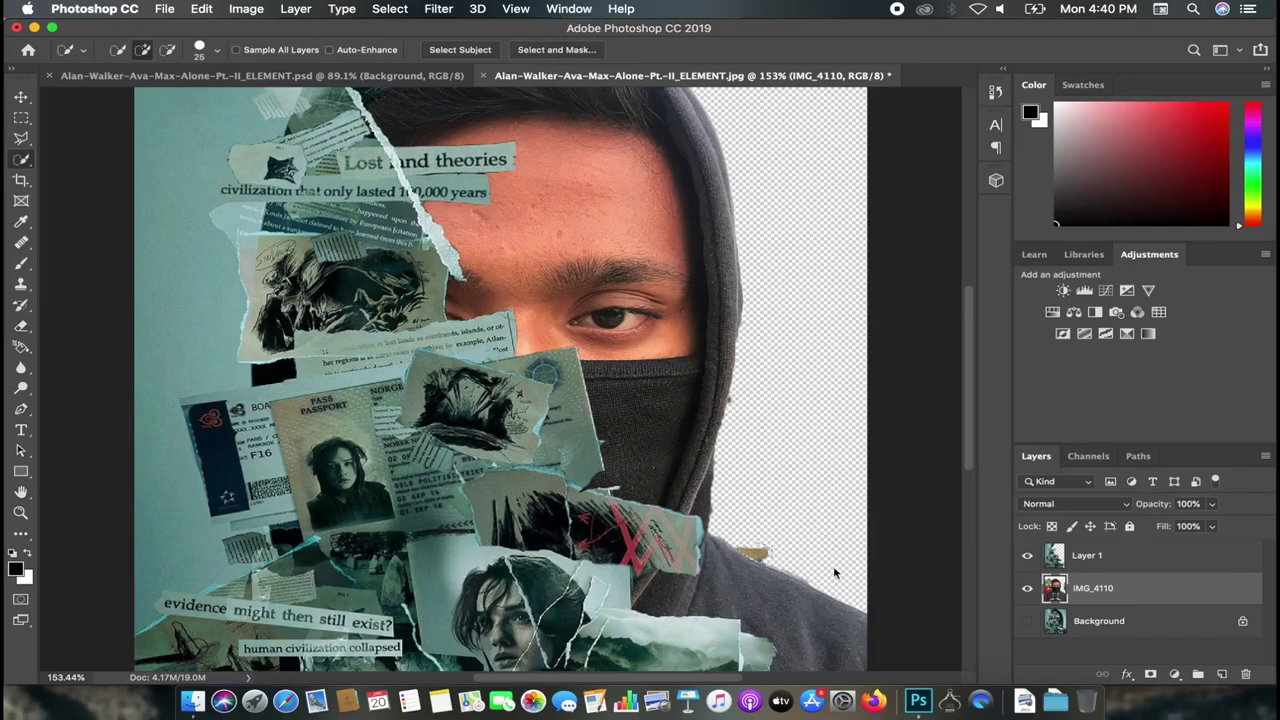
scroll(711, 248, "down", 2)
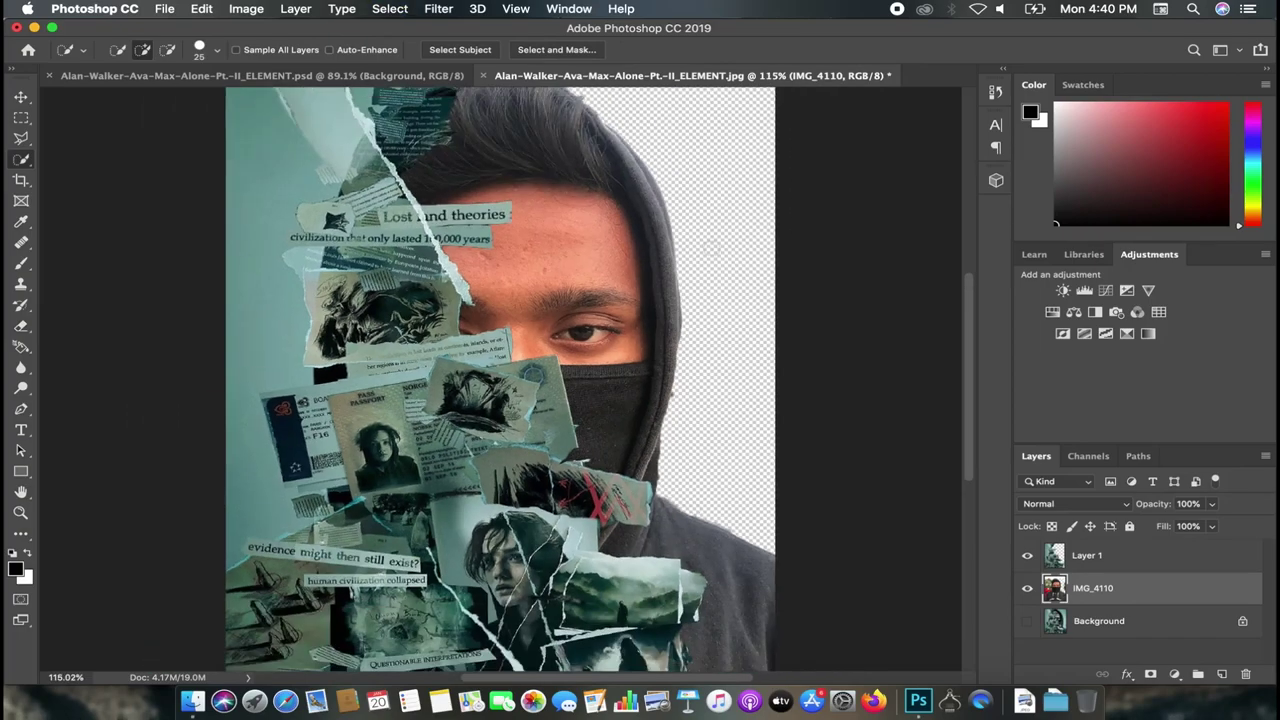
scroll(603, 314, "up", 5)
scroll(617, 380, "up", 4)
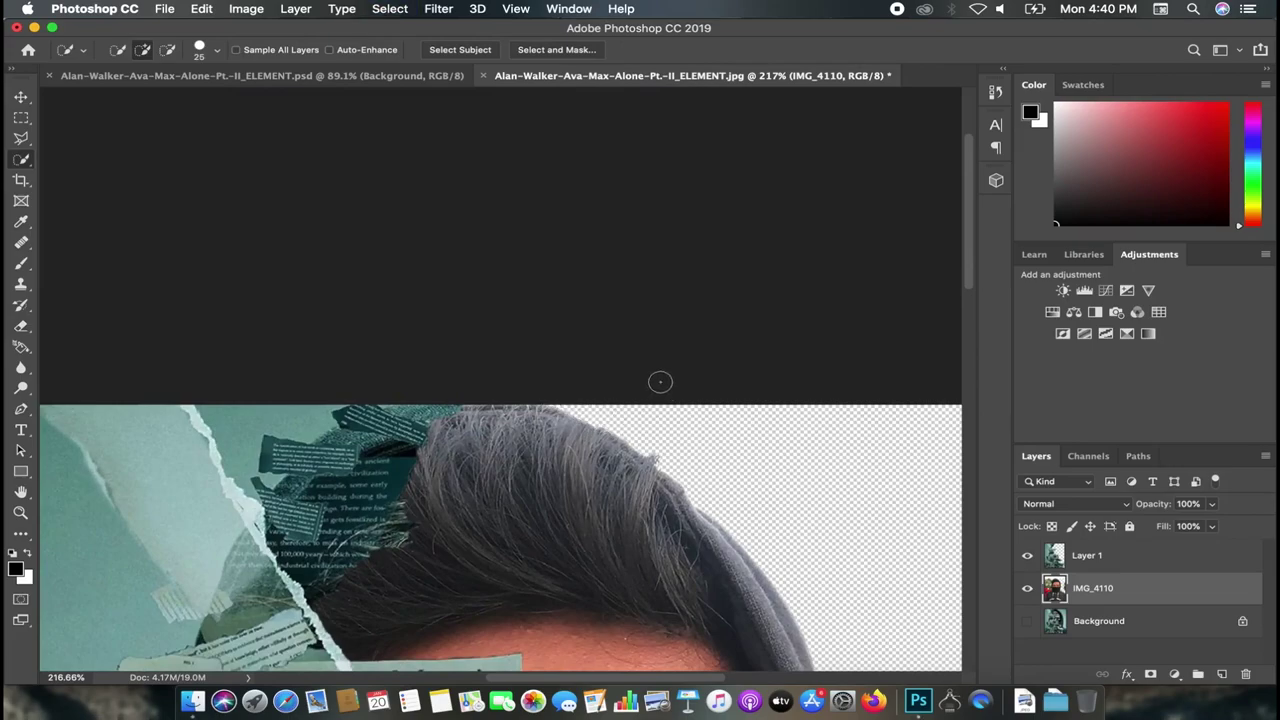
scroll(660, 381, "down", 3)
scroll(650, 384, "down", 3)
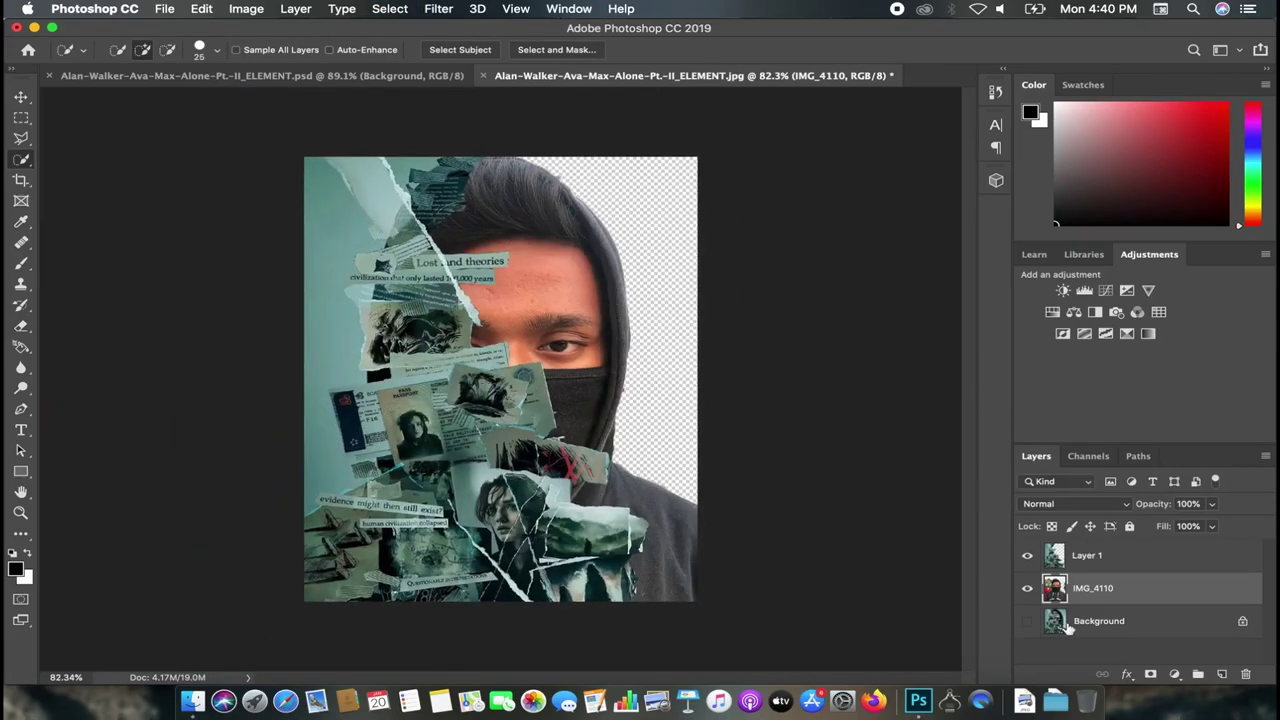
left_click(1071, 630)
left_click(1026, 621)
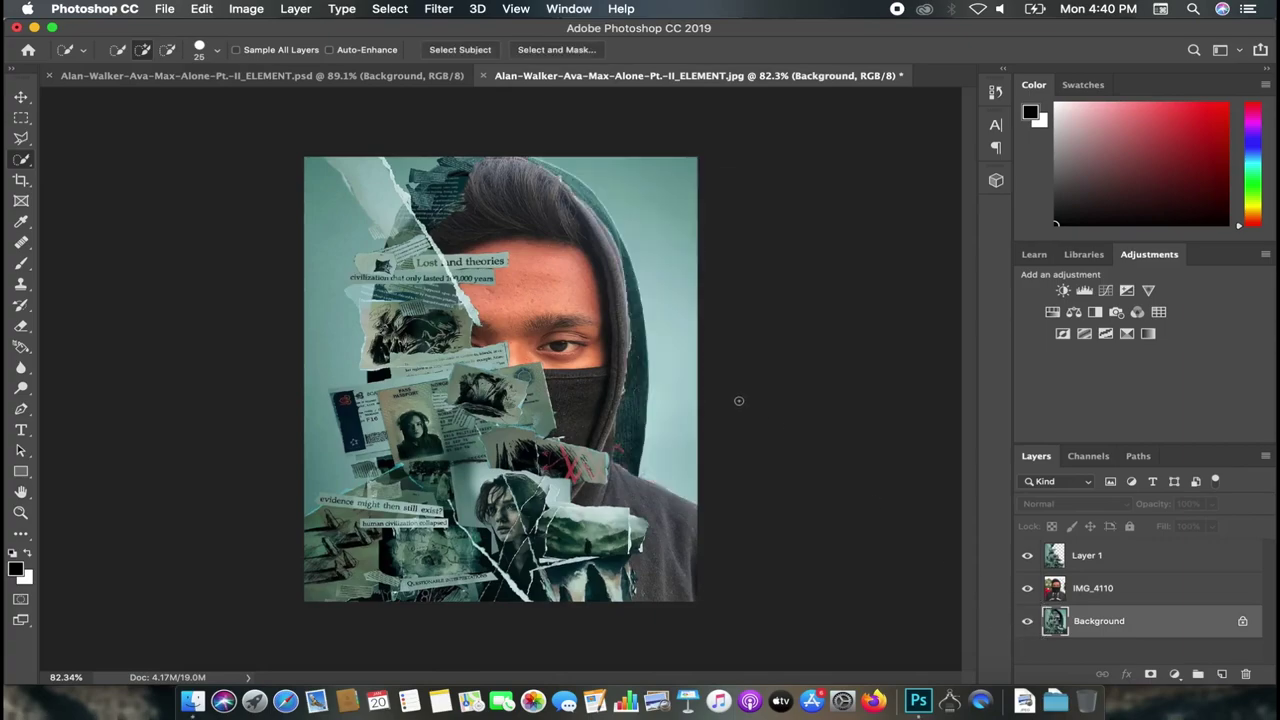
key("v")
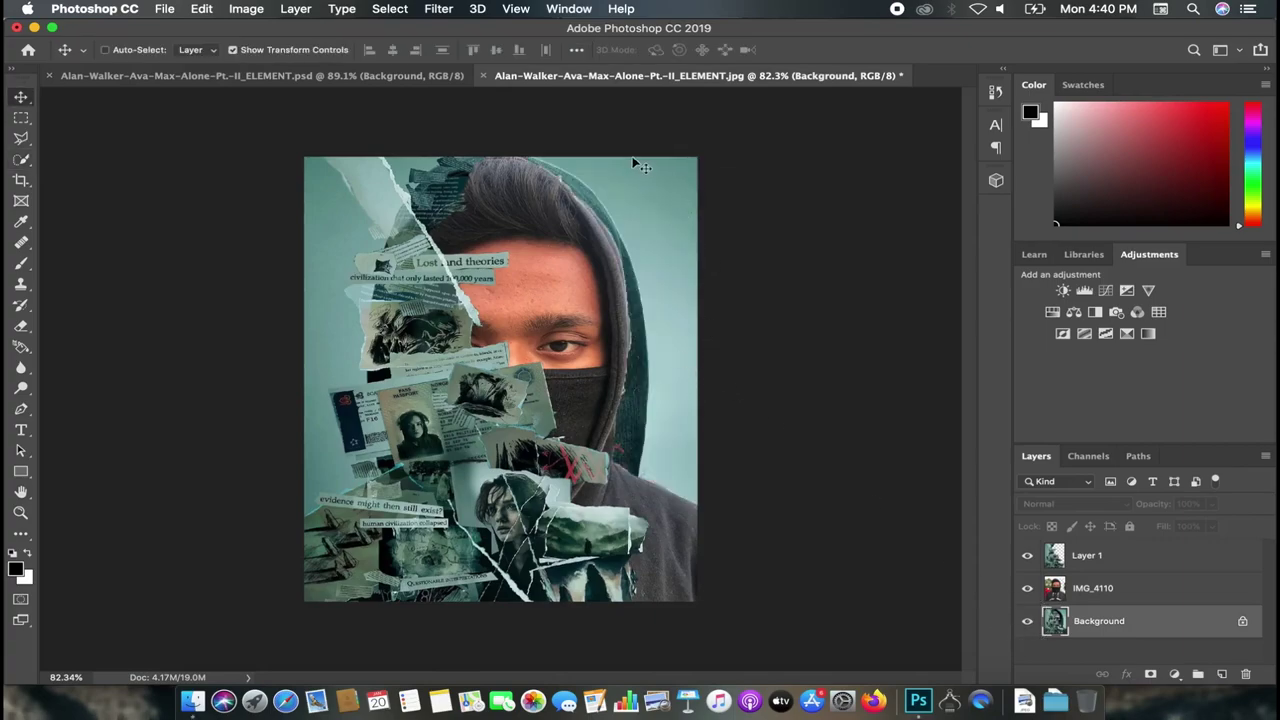
scroll(590, 215, "down", 5)
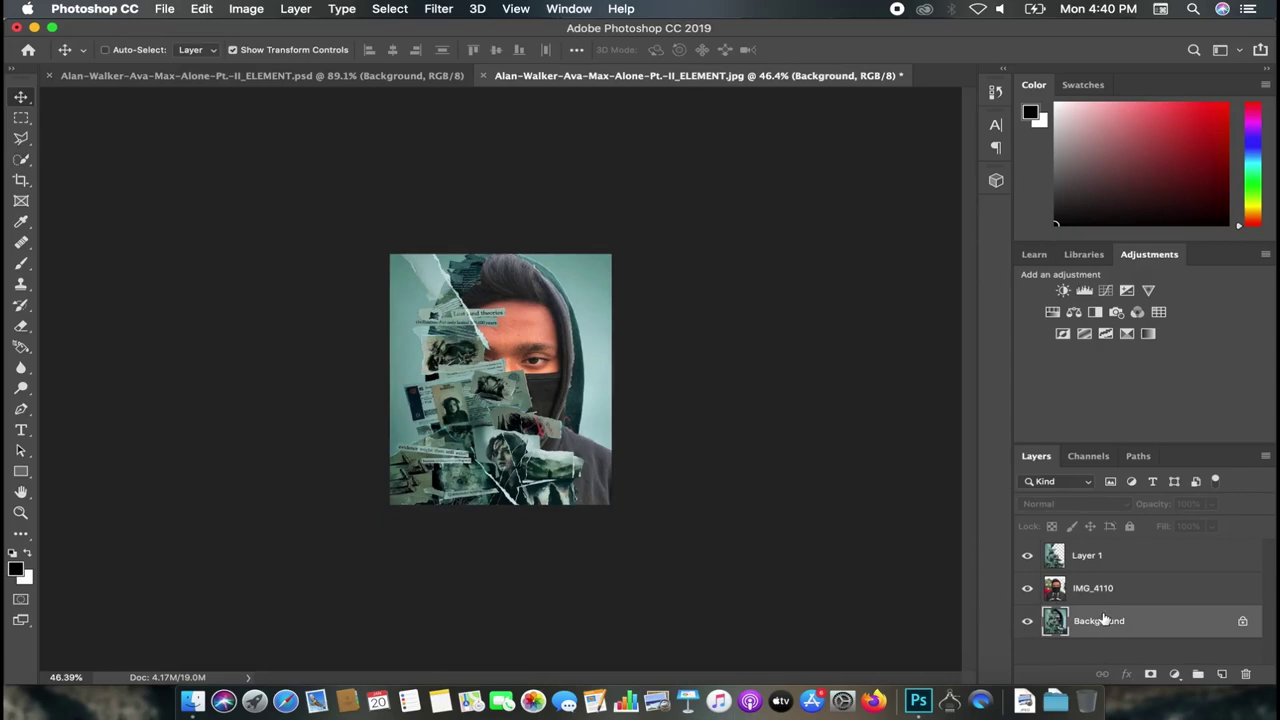
Step: Duplicate the Background, scale up the copy, hide the original, and shift the copy up-left
key("ctrl+j")
scroll(680, 254, "up", 4)
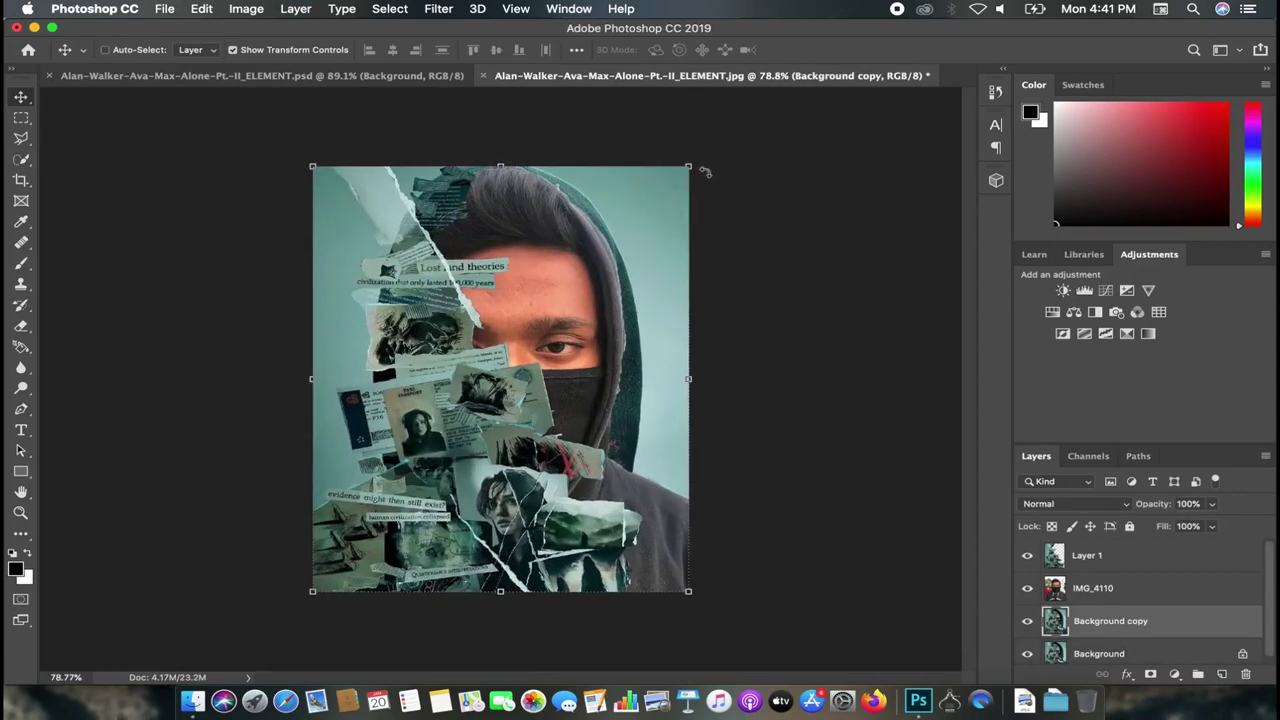
left_click_drag(690, 167, 730, 118)
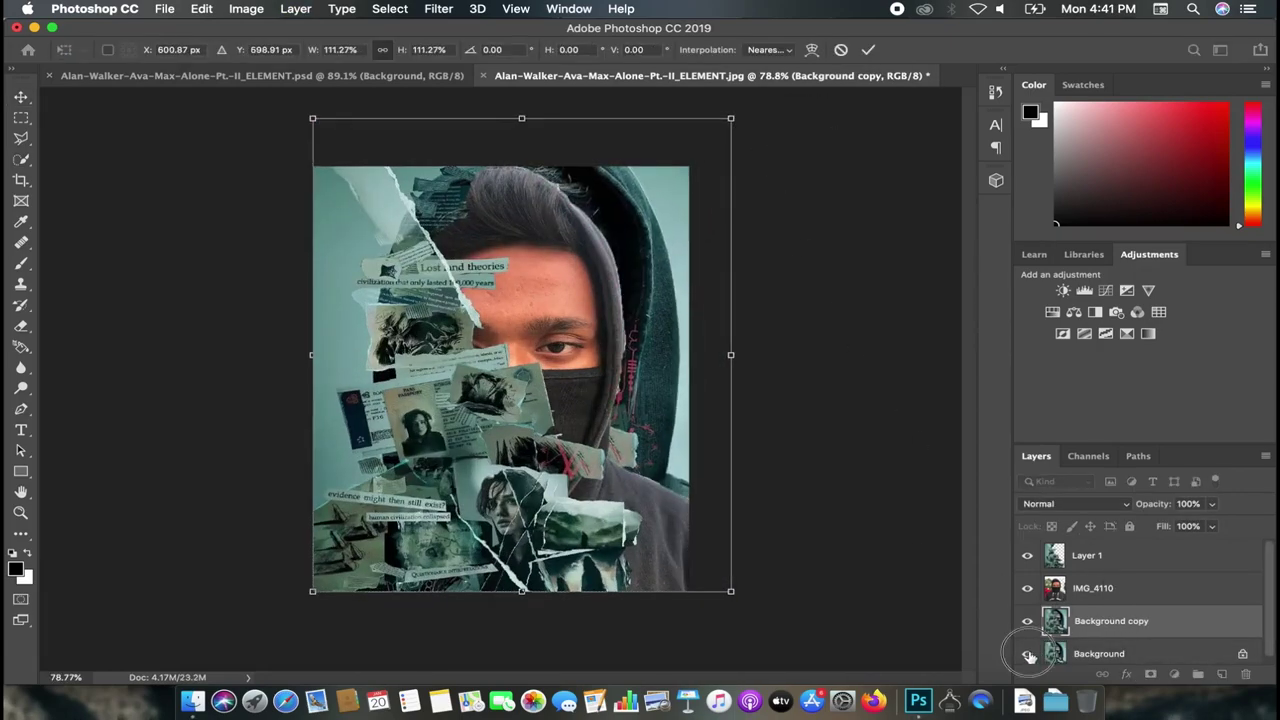
left_click(1029, 655)
key("Return")
left_click_drag(631, 300, 544, 251)
Step: Rescale the Background copy to about 168% and apply the transform
key("ctrl+t")
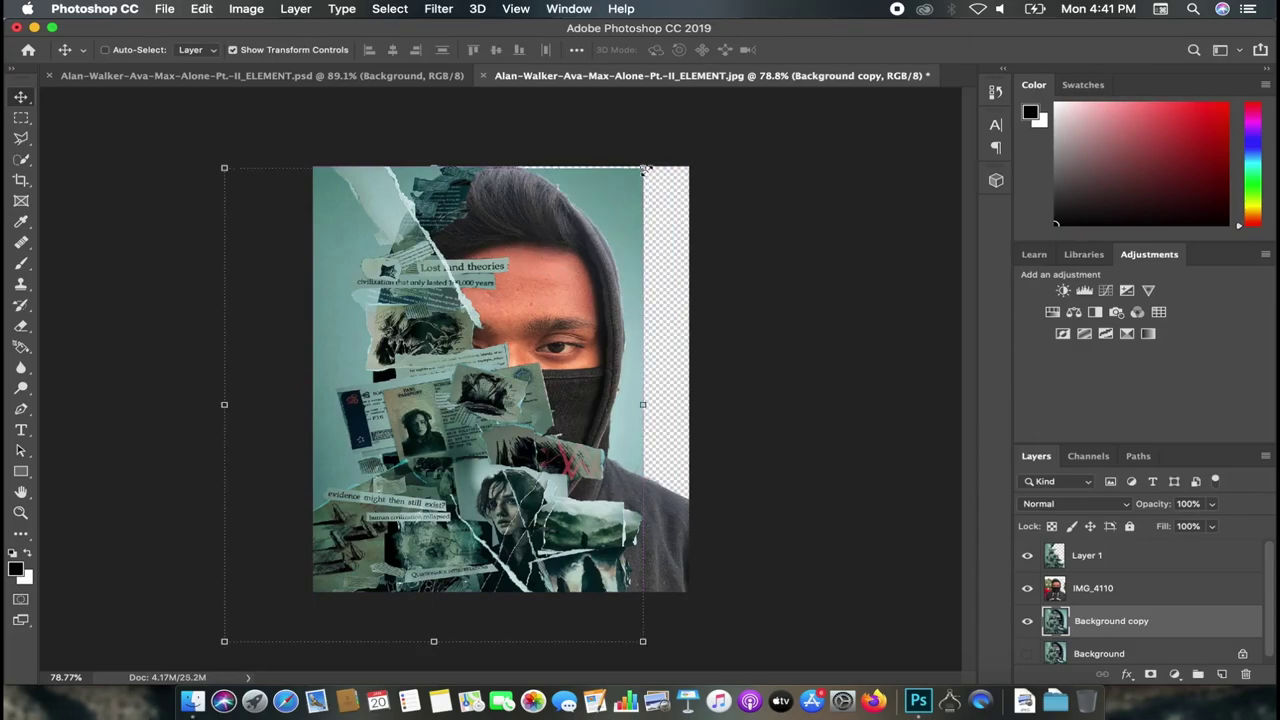
left_click_drag(688, 167, 734, 66)
mouse_move(633, 255)
left_mouse_down()
mouse_move(571, 271)
mouse_move(567, 311)
left_mouse_up()
left_click_drag(670, 122, 868, 185)
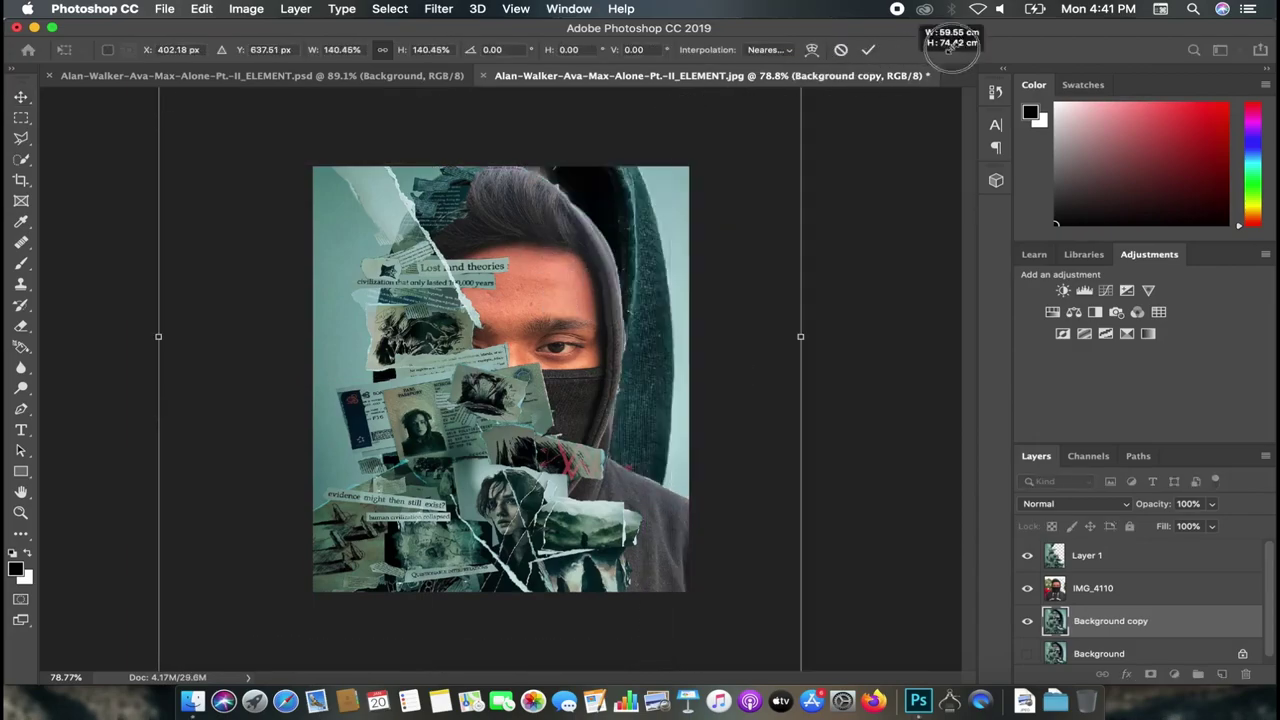
left_click_drag(760, 240, 726, 207)
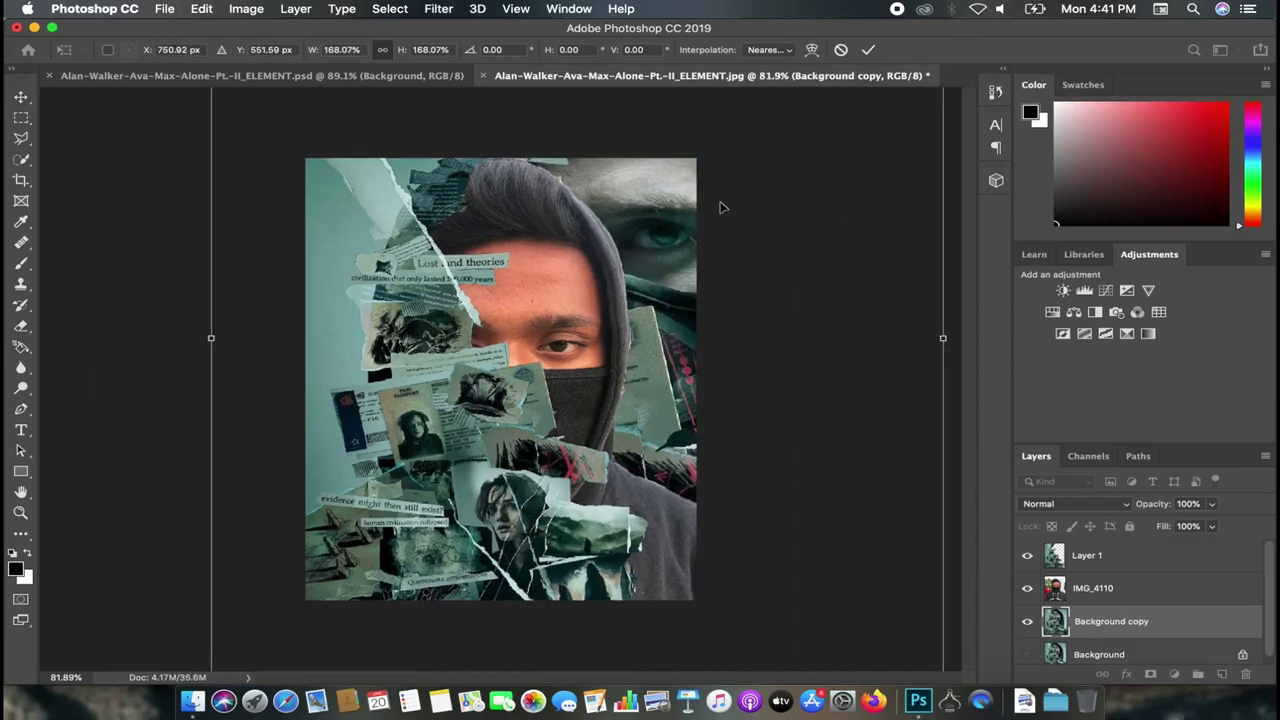
scroll(726, 207, "up", 3)
scroll(726, 207, "down", 2)
scroll(726, 207, "down", 1)
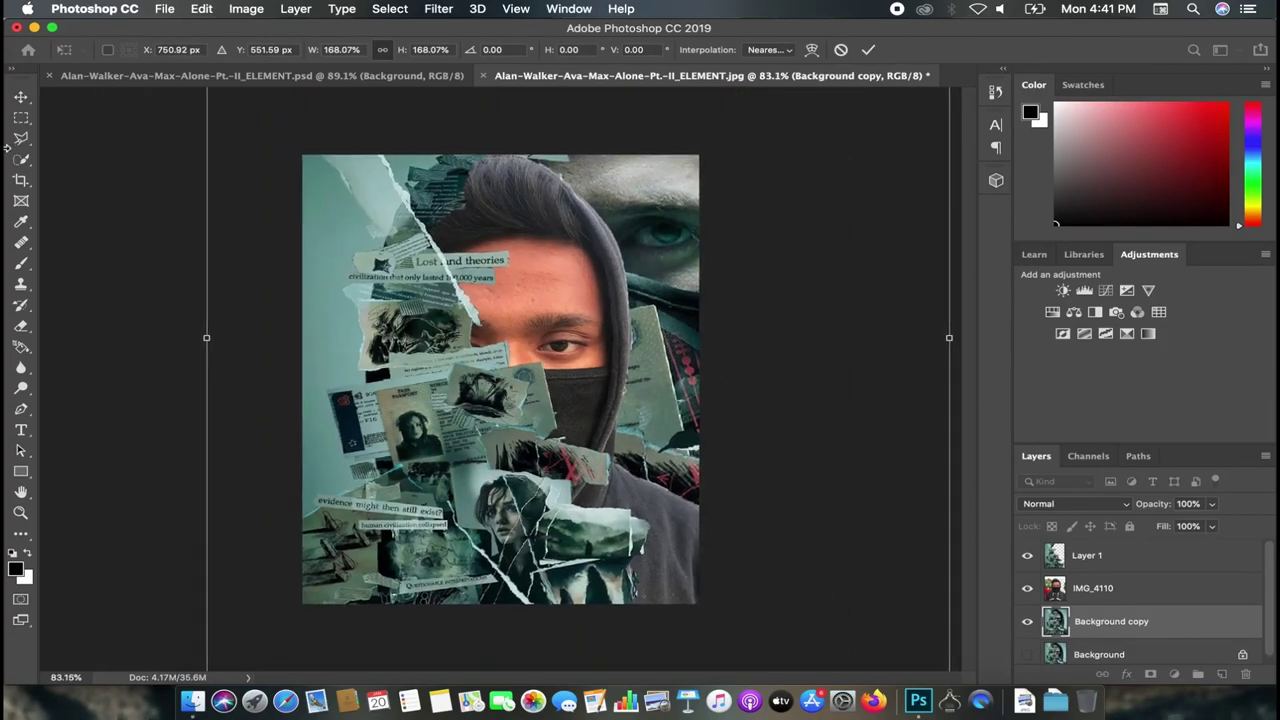
left_click(21, 97)
Step: Drag the enlarged Background copy into place behind the hooded photo
mouse_move(625, 215)
left_mouse_down()
mouse_move(553, 348)
mouse_move(472, 400)
left_mouse_up()
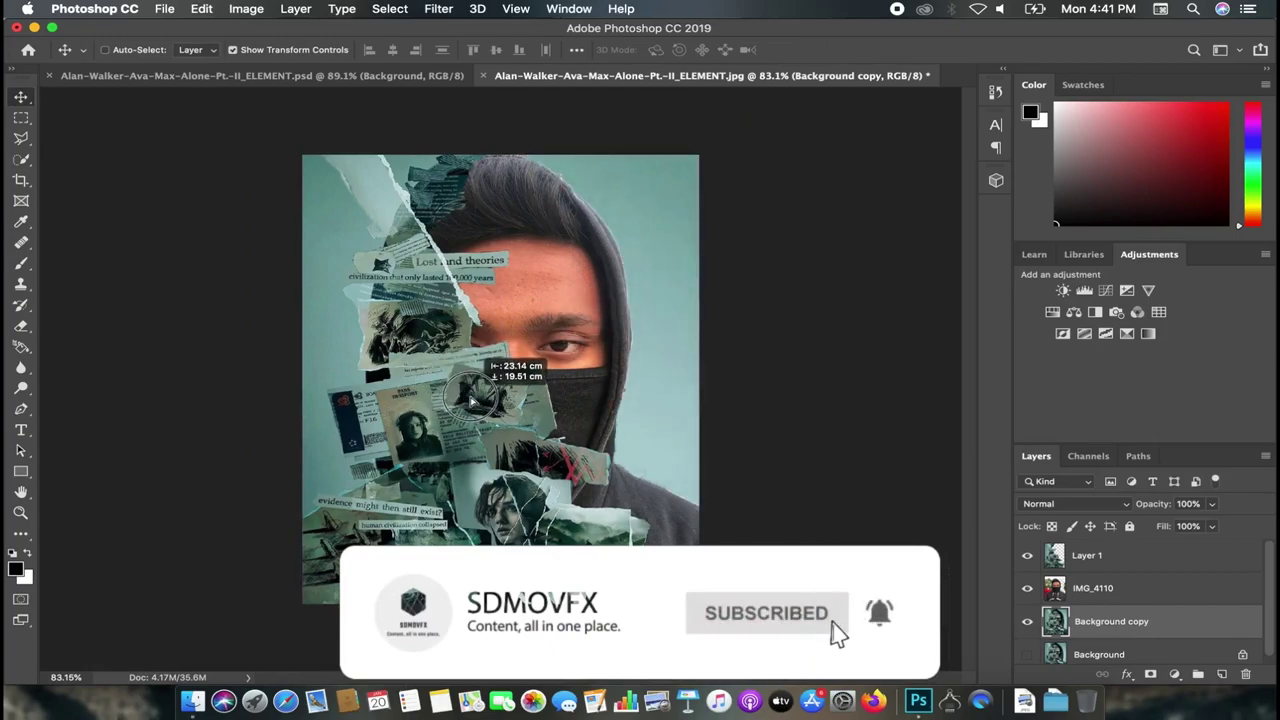
scroll(695, 285, "up", 2)
scroll(695, 285, "down", 1)
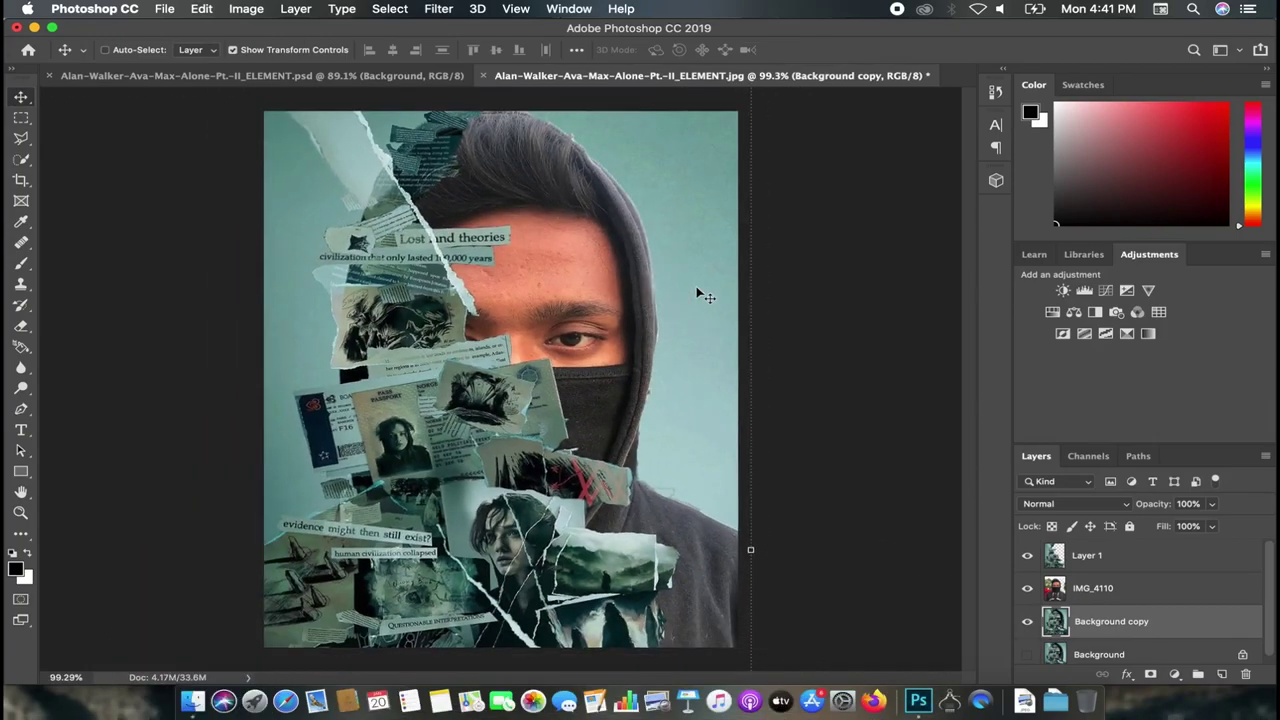
scroll(705, 296, "up", 1)
left_click(1115, 655)
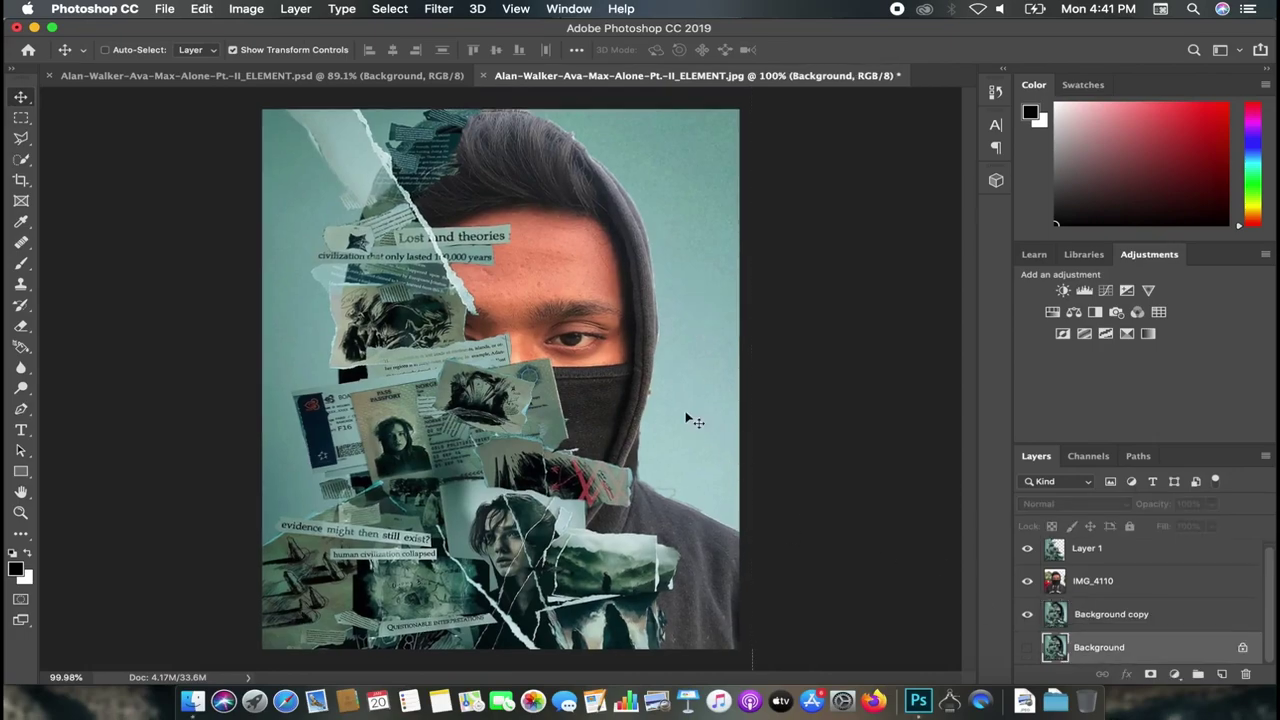
scroll(688, 420, "down", 1)
scroll(688, 420, "up", 1)
scroll(688, 420, "up", 1)
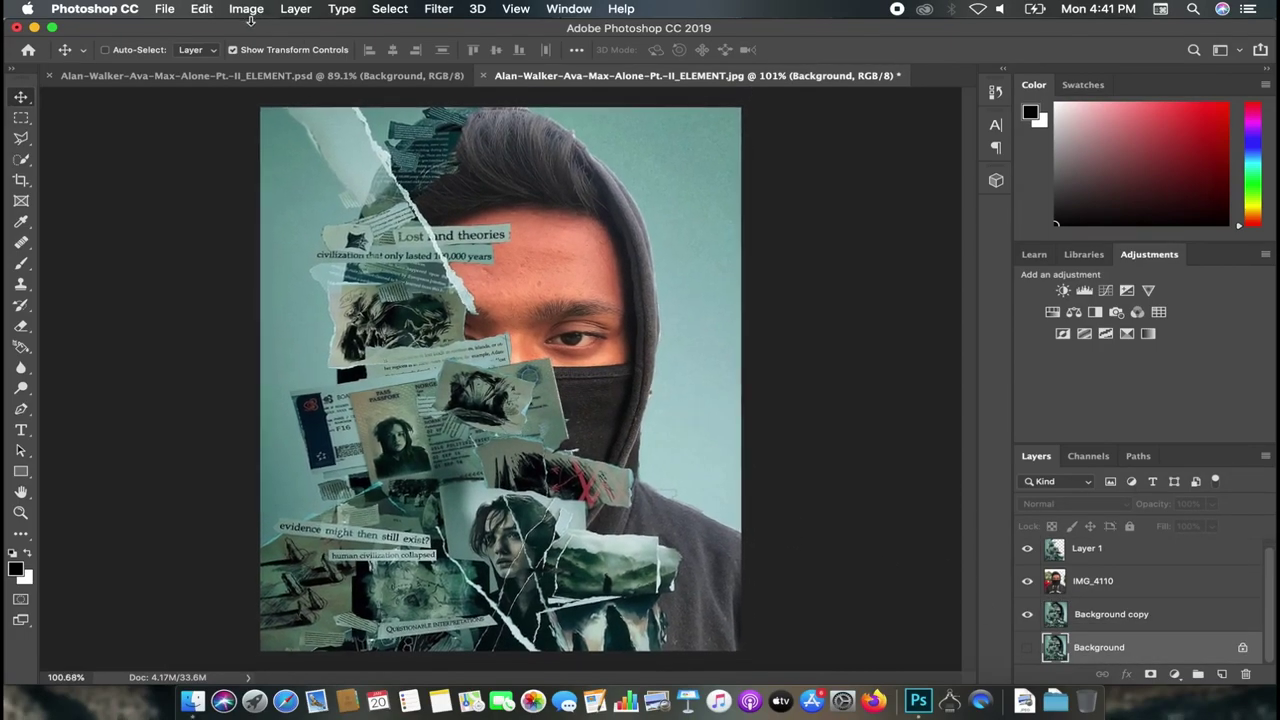
left_click(252, 77)
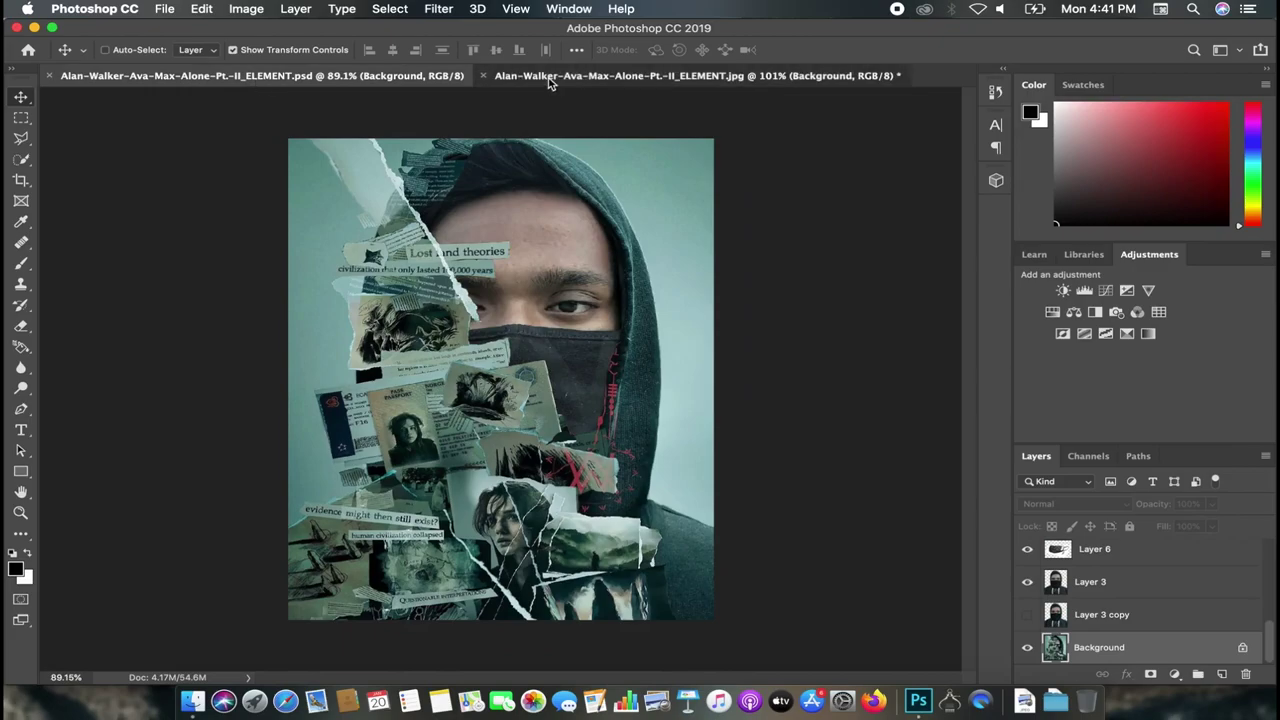
left_click(540, 78)
left_click(265, 78)
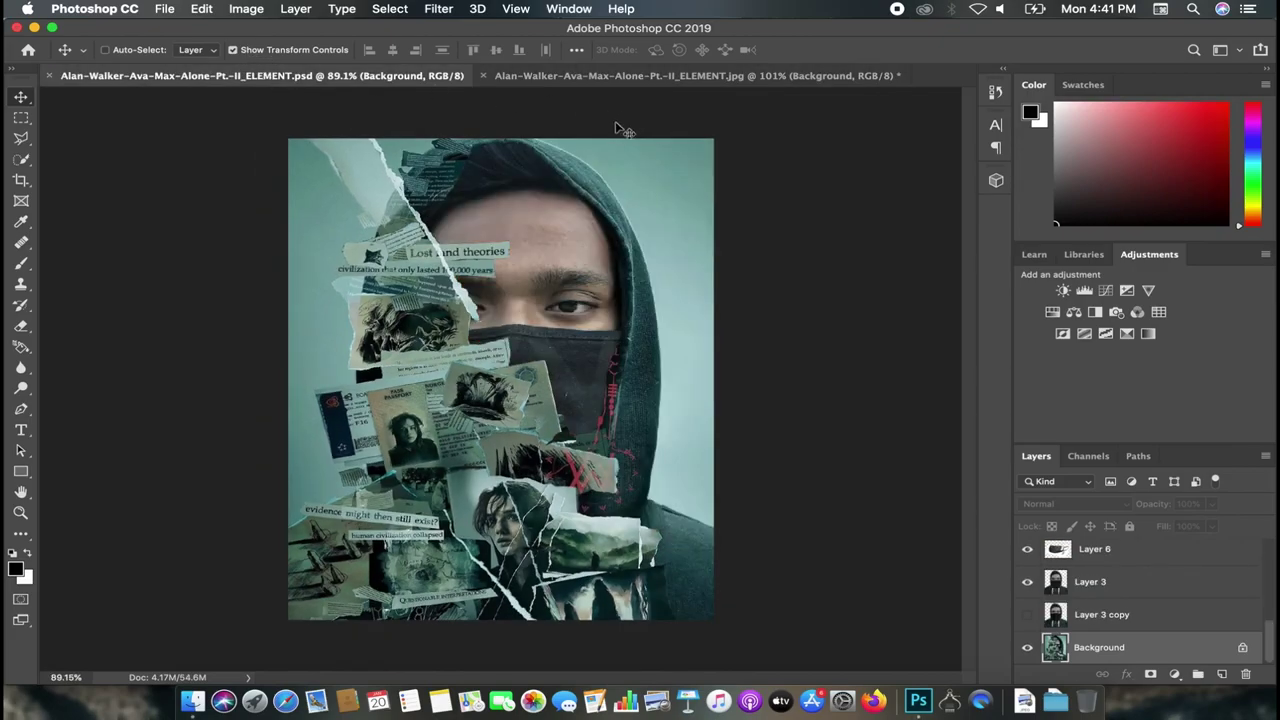
left_click(605, 289)
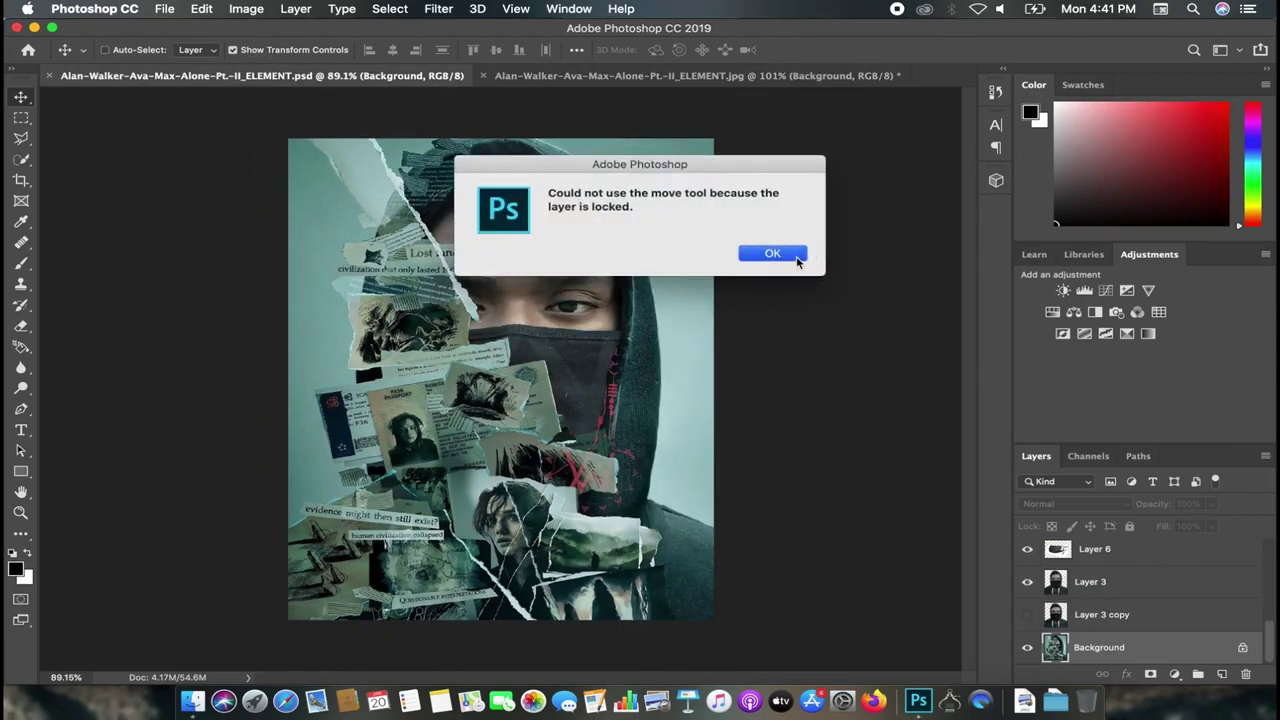
left_click(798, 260)
left_click(660, 76)
key("super+0")
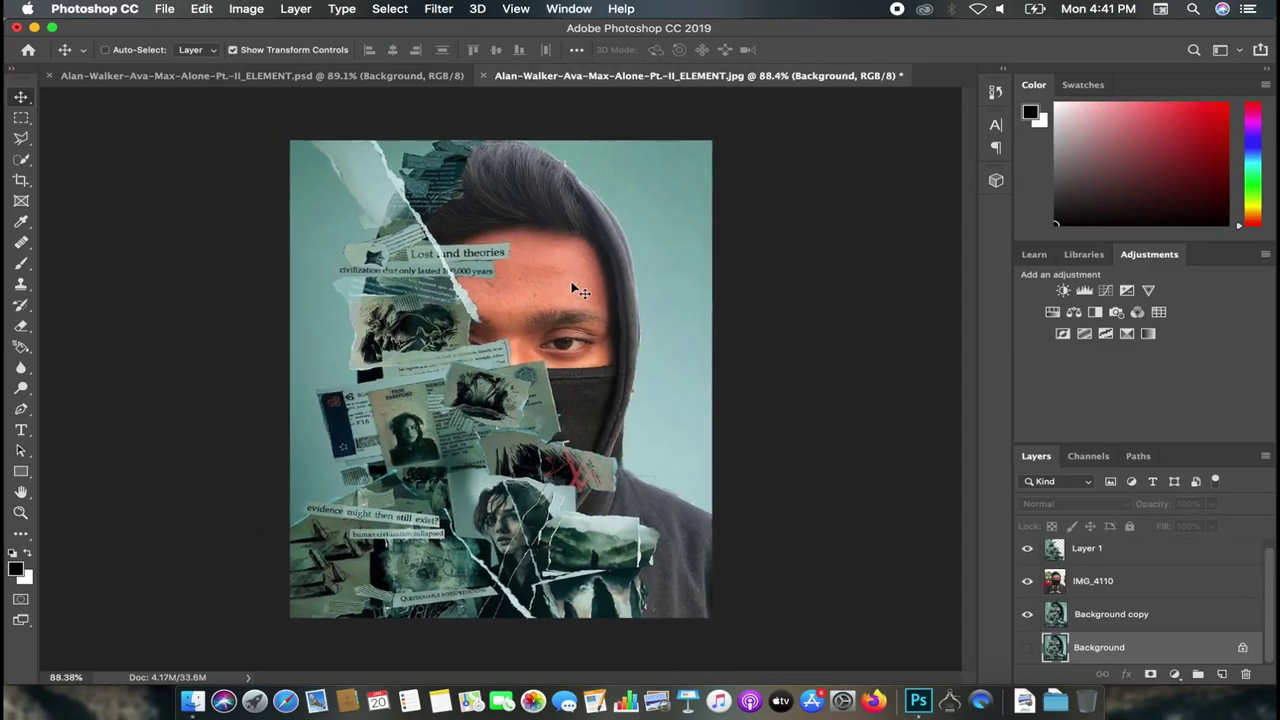
scroll(580, 290, "up", 2)
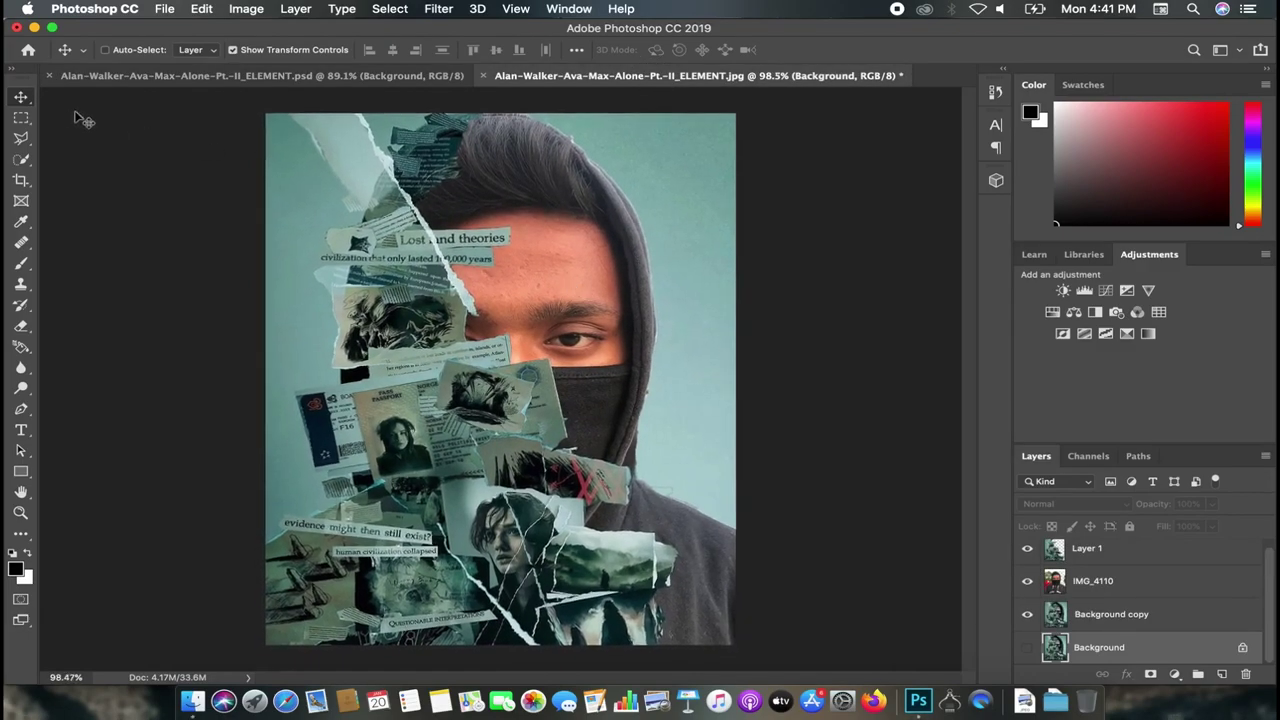
scroll(548, 250, "up", 1)
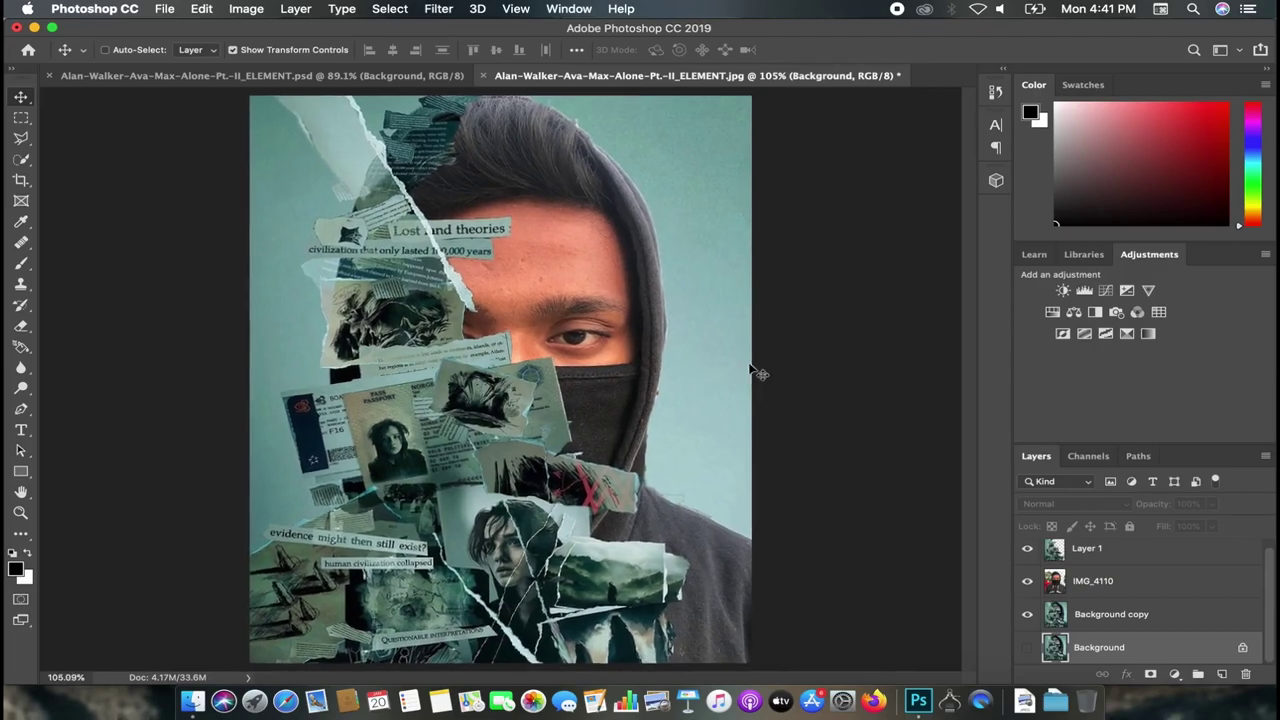
scroll(765, 440, "up", 2)
scroll(765, 440, "down", 3)
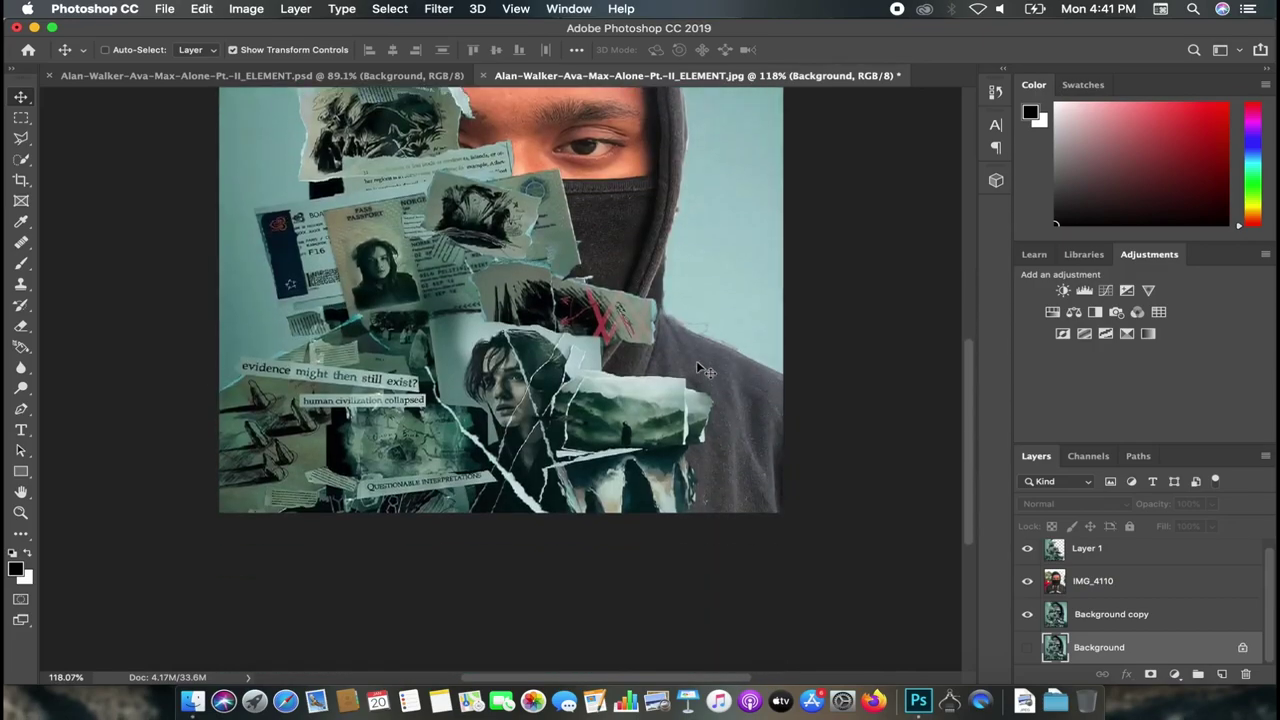
scroll(690, 350, "down", 1)
scroll(655, 330, "down", 1)
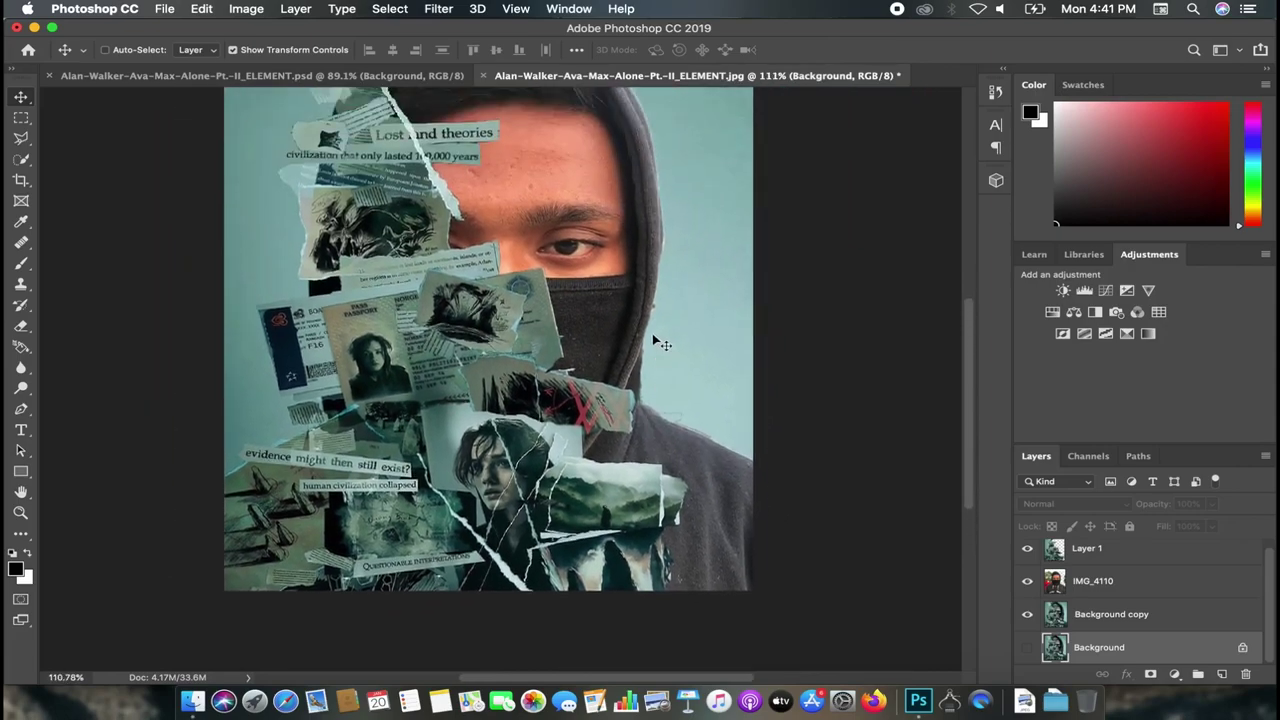
scroll(653, 335, "down", 1)
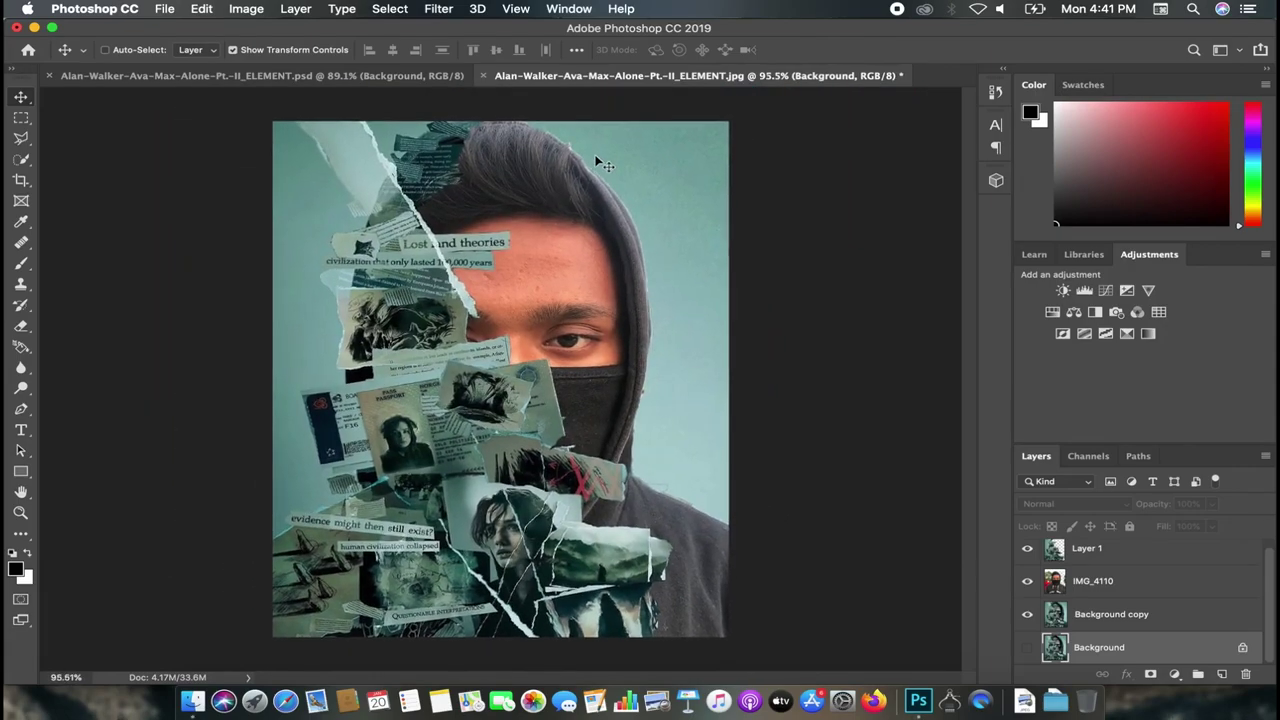
scroll(650, 340, "up", 2)
scroll(638, 352, "up", 2)
Step: Switch to the Eraser tool and scroll around the canvas to inspect it
scroll(595, 258, "up", 1)
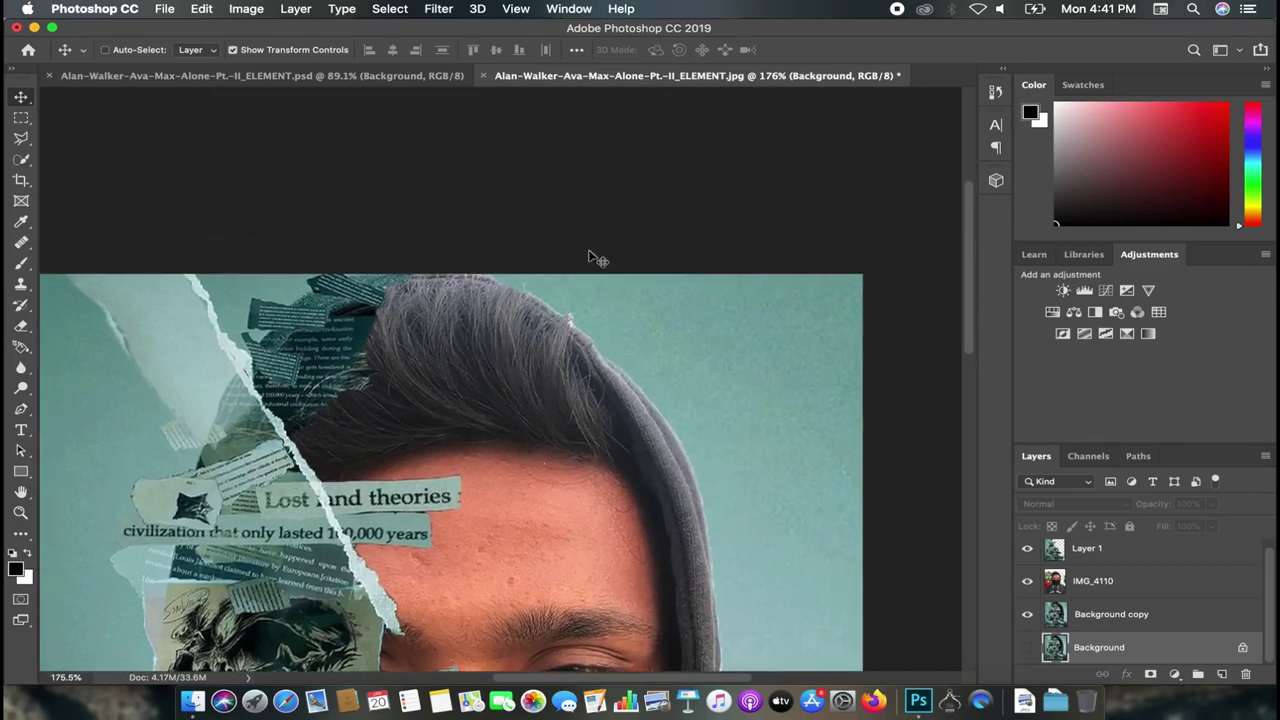
scroll(624, 301, "up", 1)
scroll(605, 299, "up", 1)
key("e")
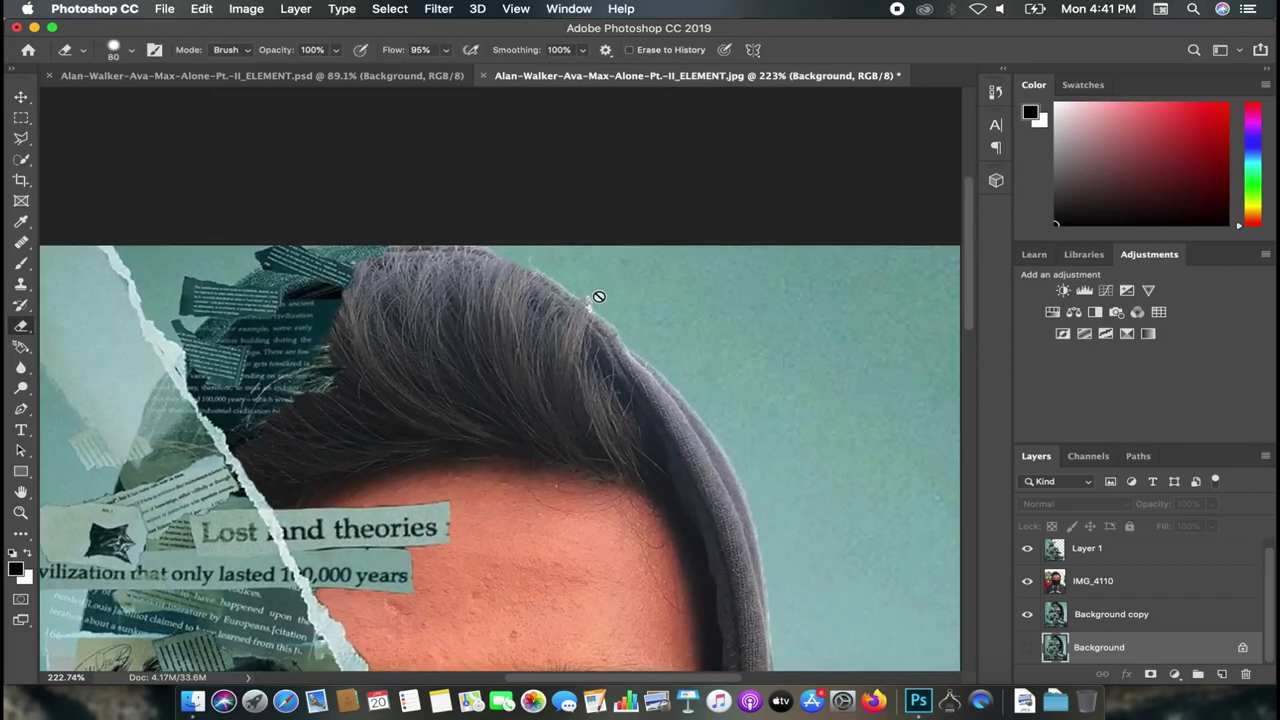
scroll(593, 297, "up", 1)
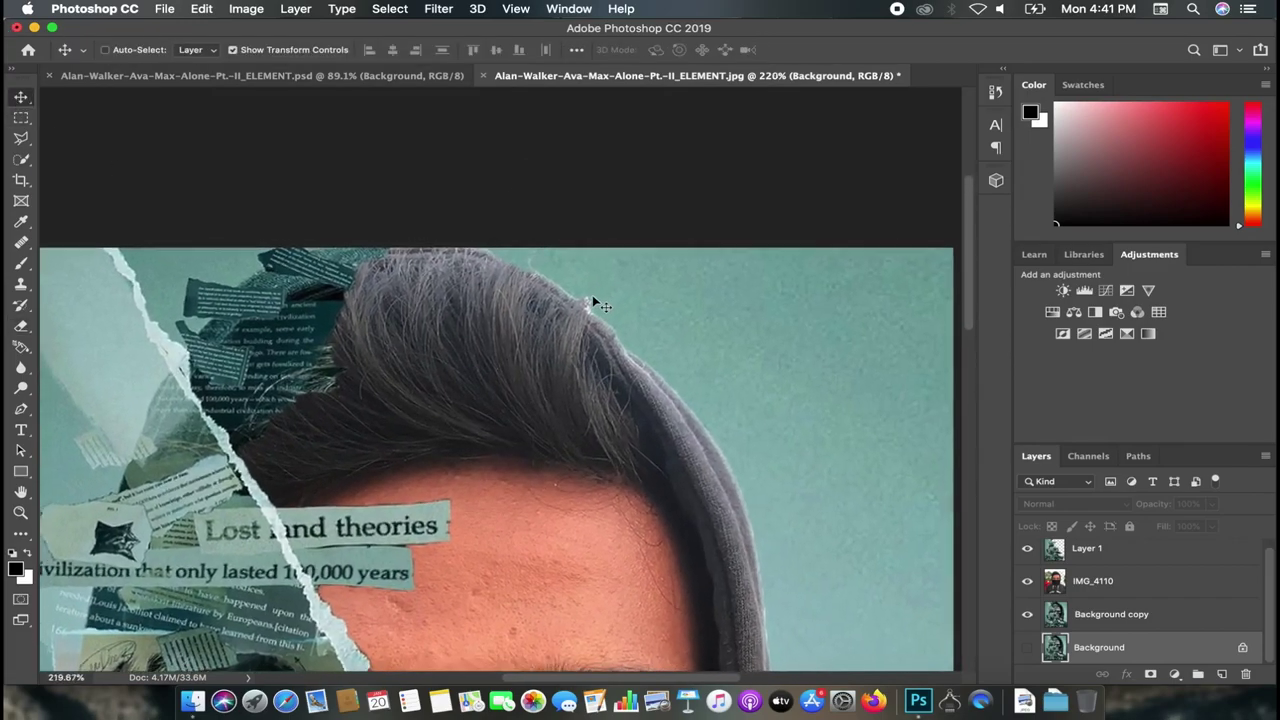
scroll(595, 297, "down", 2)
scroll(595, 297, "down", 1)
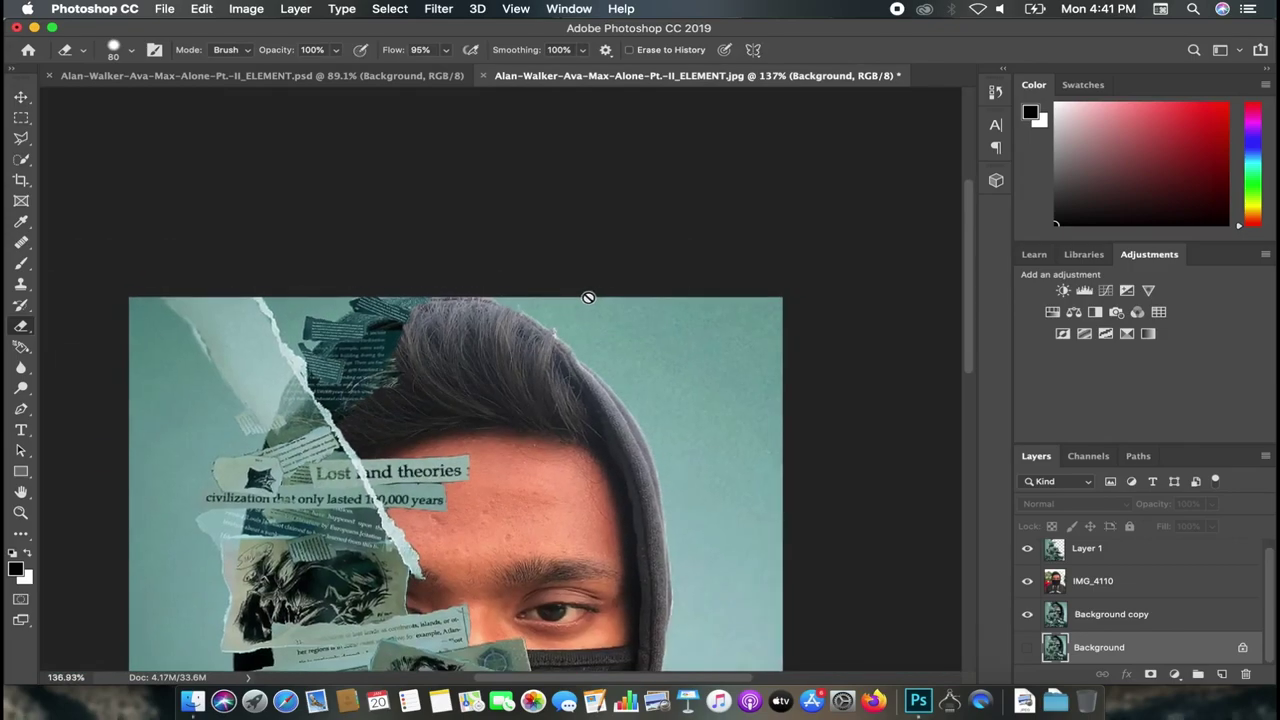
scroll(587, 297, "down", 1)
scroll(590, 330, "up", 1)
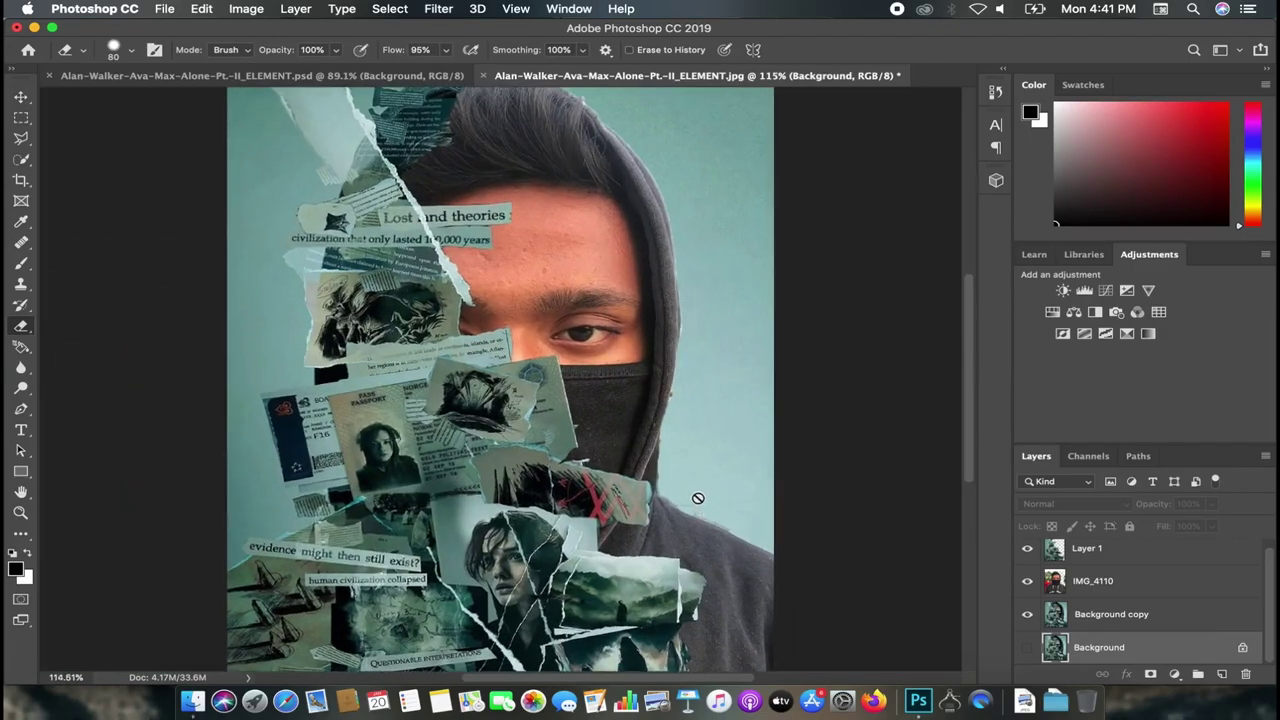
scroll(697, 500, "up", 2)
scroll(720, 430, "down", 2)
scroll(720, 430, "right", 2)
scroll(675, 382, "down", 2)
scroll(706, 429, "right", 2)
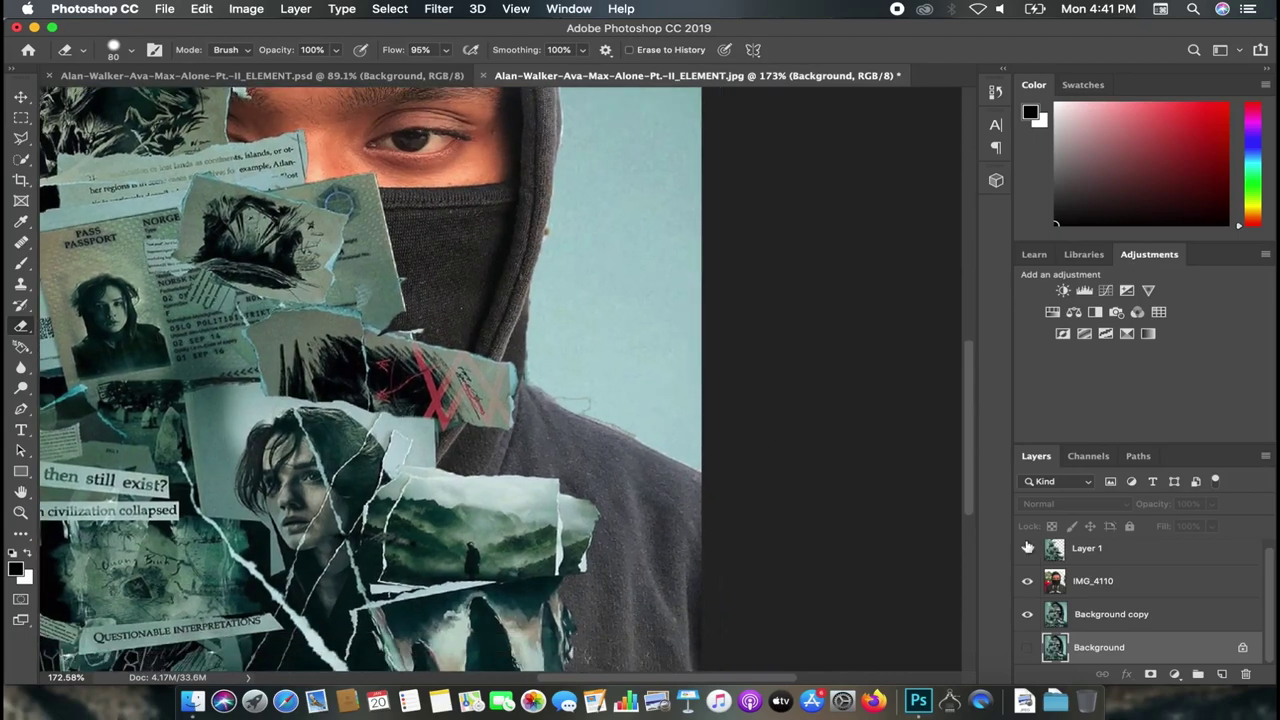
Step: Make Background copy active, toggle its visibility to compare, and undo a test eraser stroke
left_click(1093, 617)
left_click(1027, 614)
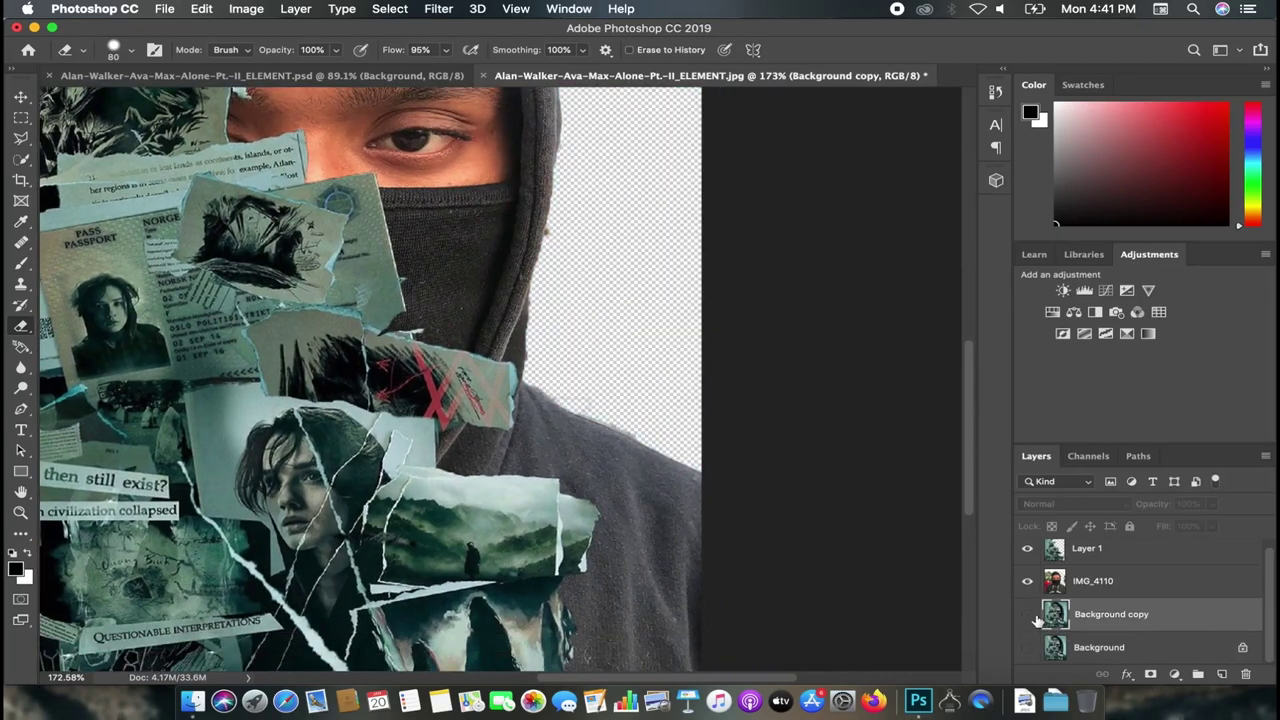
scroll(712, 424, "up", 1)
scroll(712, 424, "up", 1)
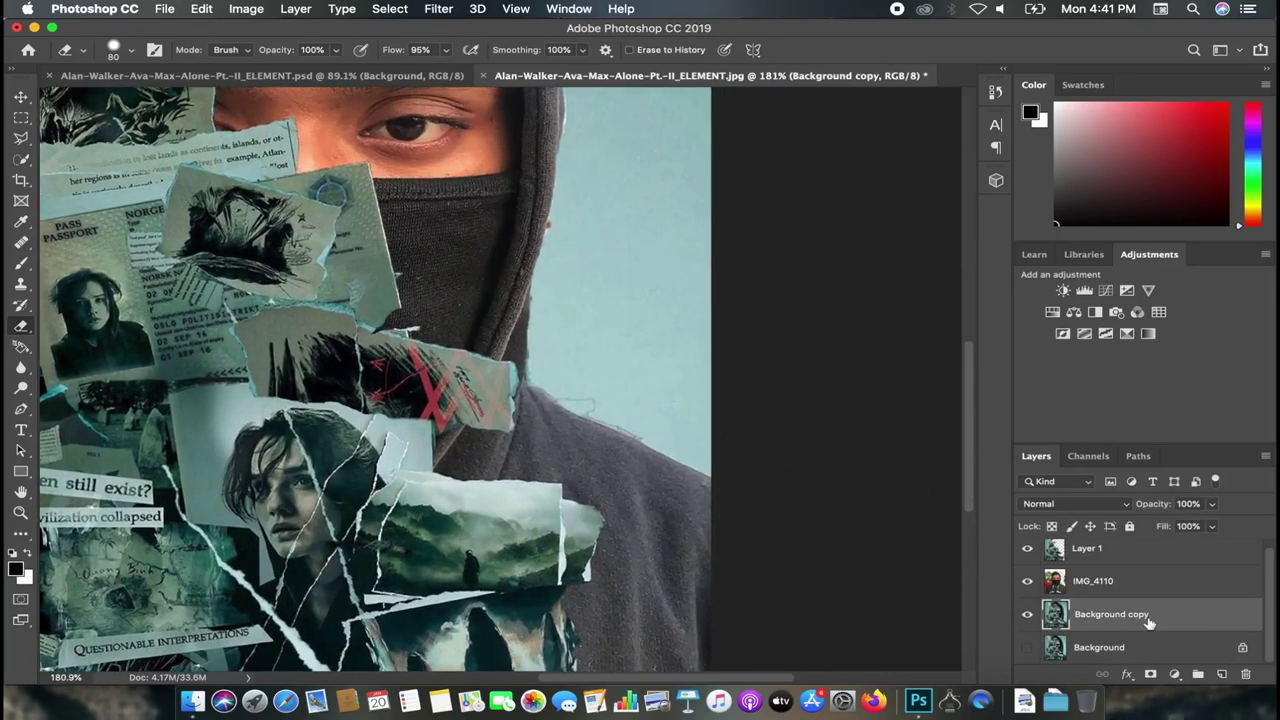
left_click(1027, 614)
left_click(1027, 614)
left_click_drag(594, 383, 650, 375)
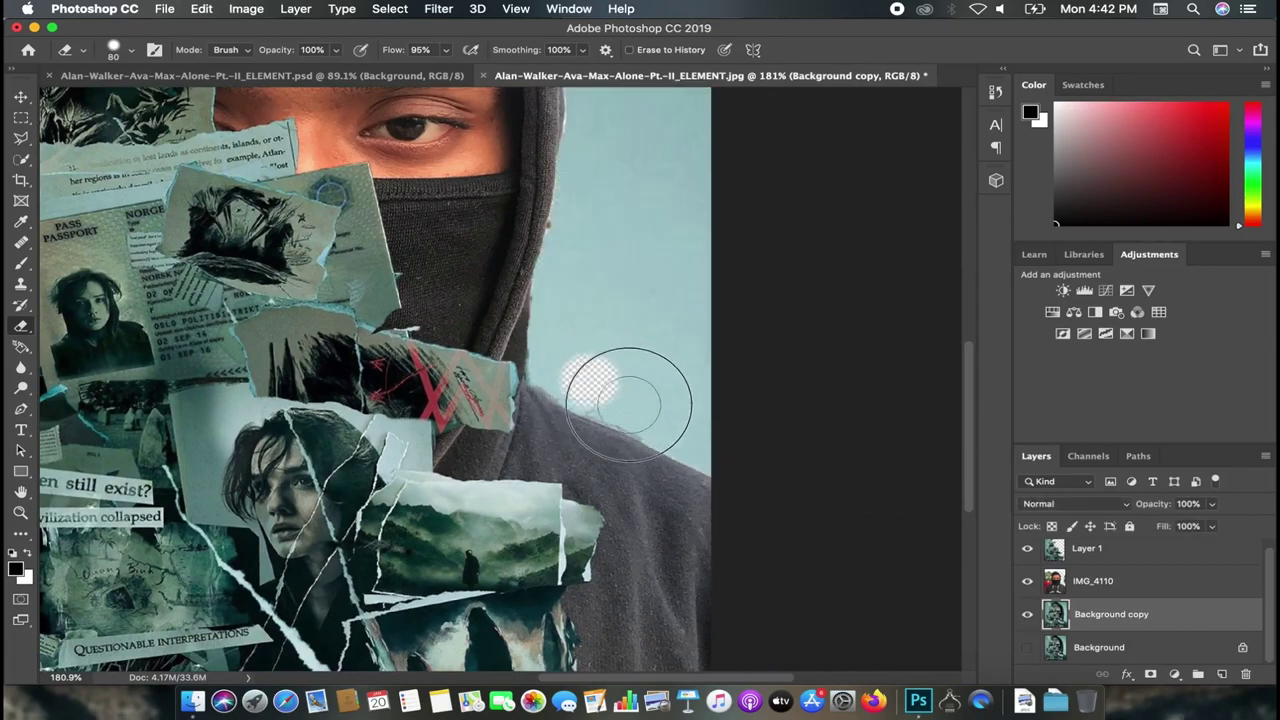
key("ctrl+z")
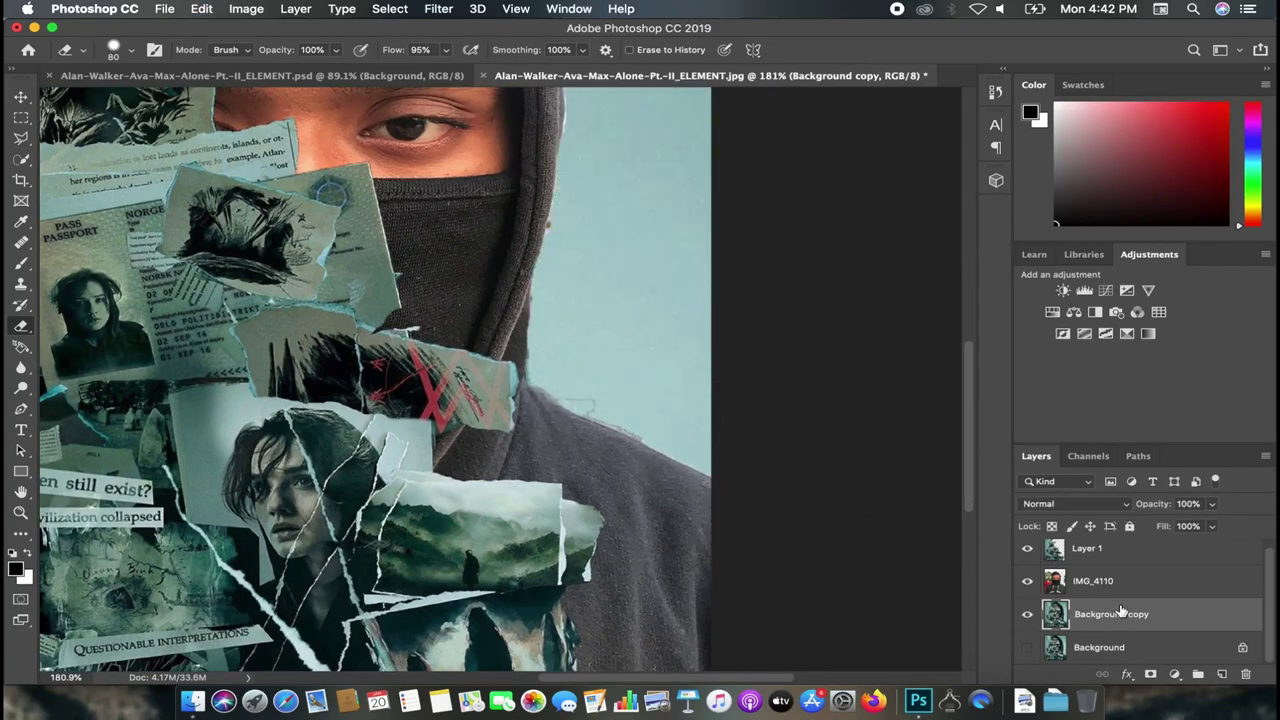
scroll(1120, 612, "up", 1)
Step: Toggle Layer 1 visibility, make IMG_4110 active, and try erasing along the hood edge
left_click(1026, 556)
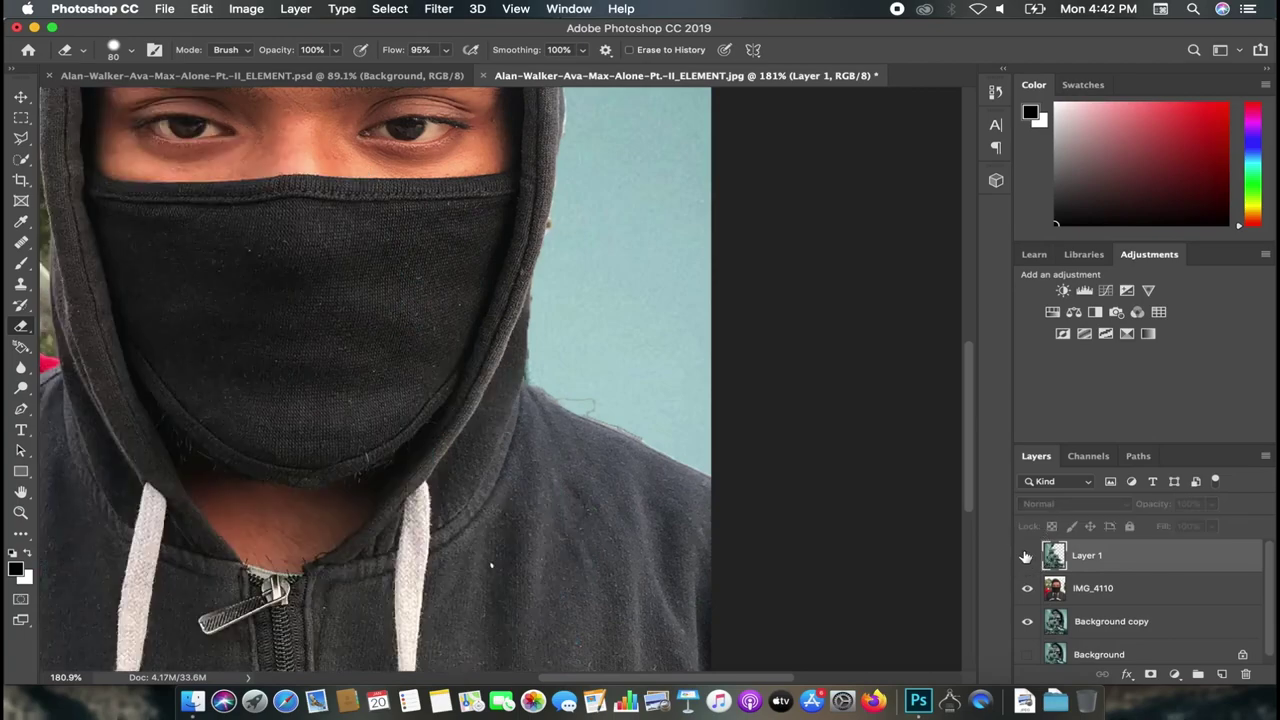
left_click(1118, 598)
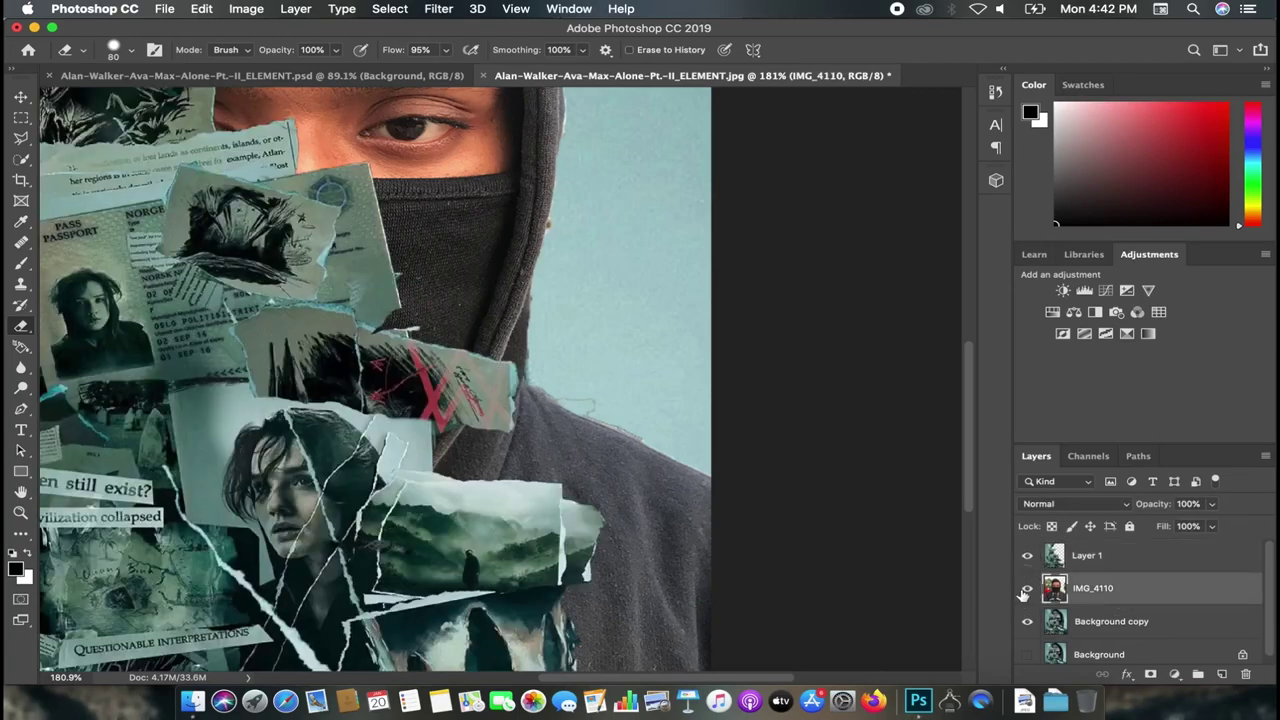
left_click(1027, 588)
left_click_drag(600, 380, 695, 424)
scroll(634, 334, "down", 5)
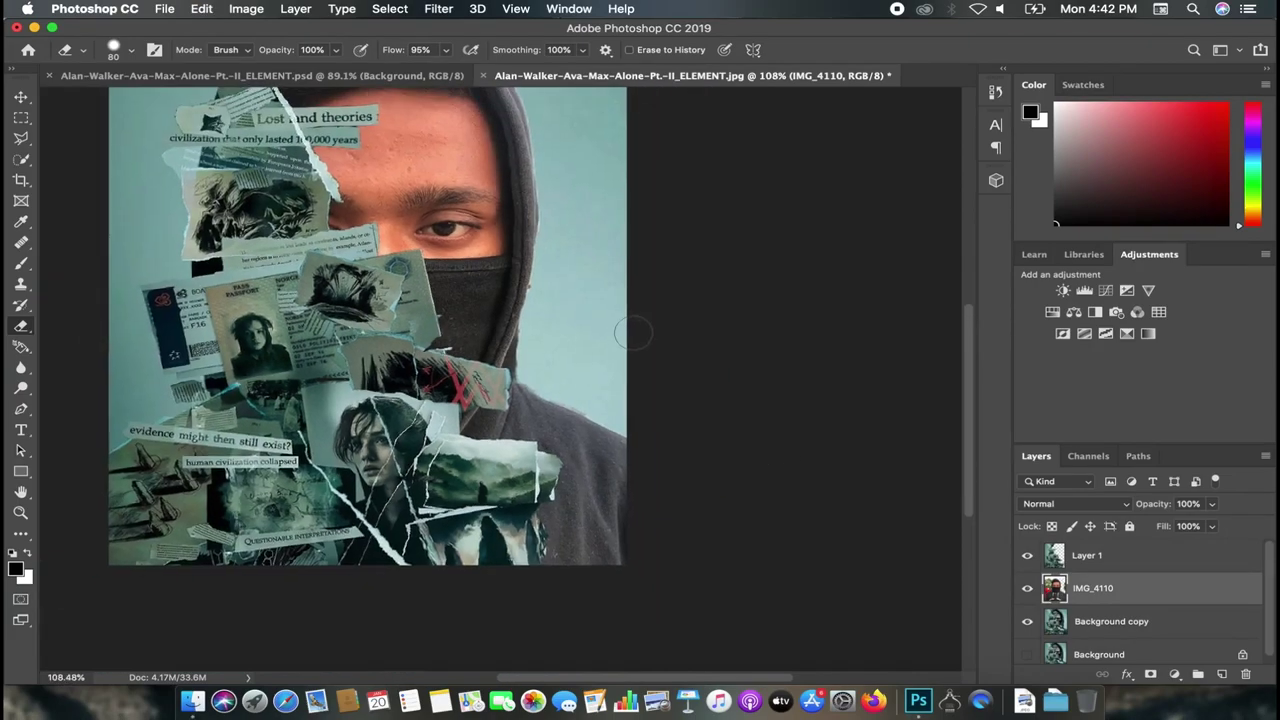
scroll(530, 292, "up", 3)
scroll(530, 292, "up", 5)
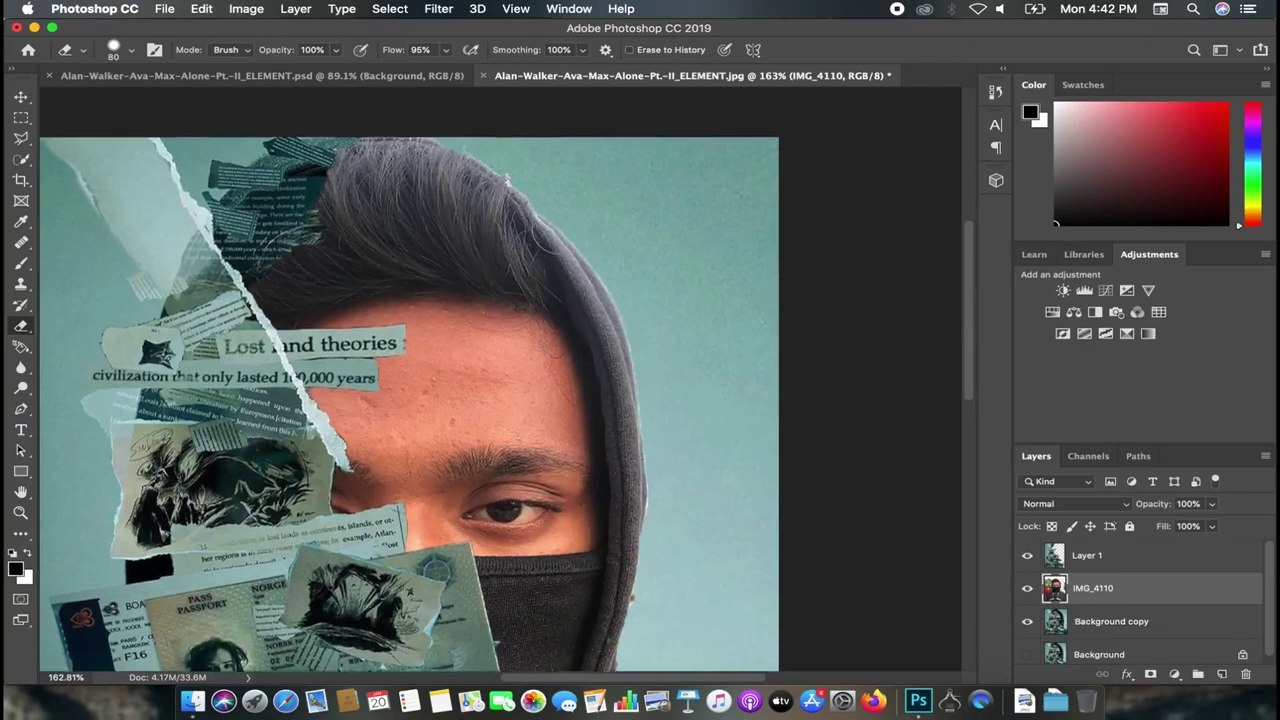
scroll(571, 306, "up", 2)
scroll(605, 357, "up", 1)
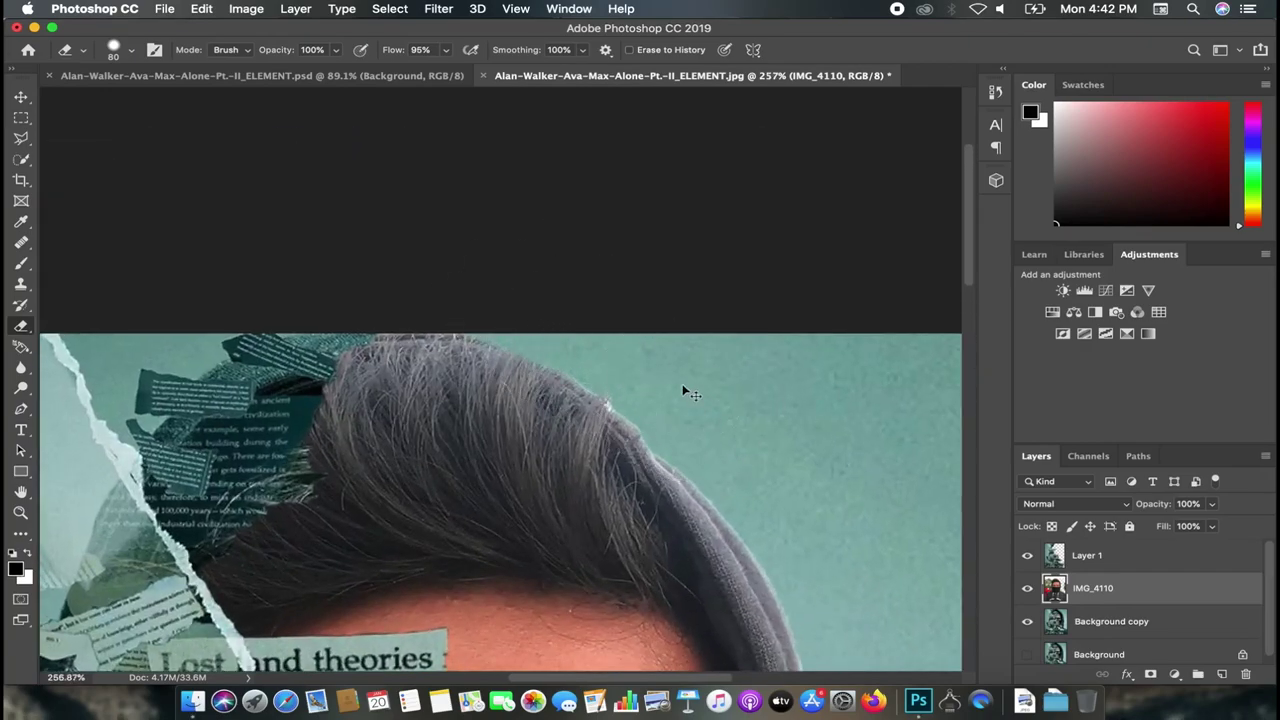
Step: Enlarge the eraser brush and zoom in and out around the hood
mouse_move(550, 318)
left_mouse_down()
mouse_move(657, 393)
mouse_move(571, 313)
left_mouse_up()
scroll(600, 325, "down", 3)
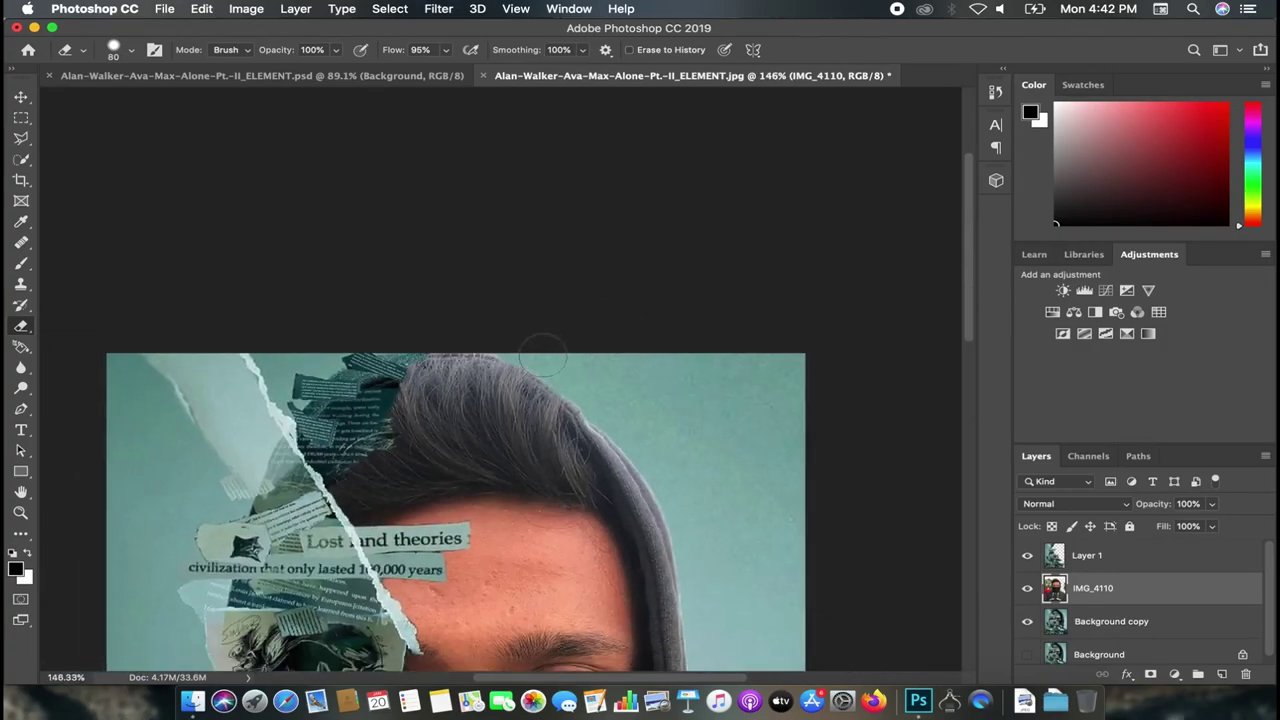
scroll(498, 323, "up", 2)
scroll(498, 323, "down", 1)
scroll(438, 302, "up", 1)
scroll(438, 302, "down", 1)
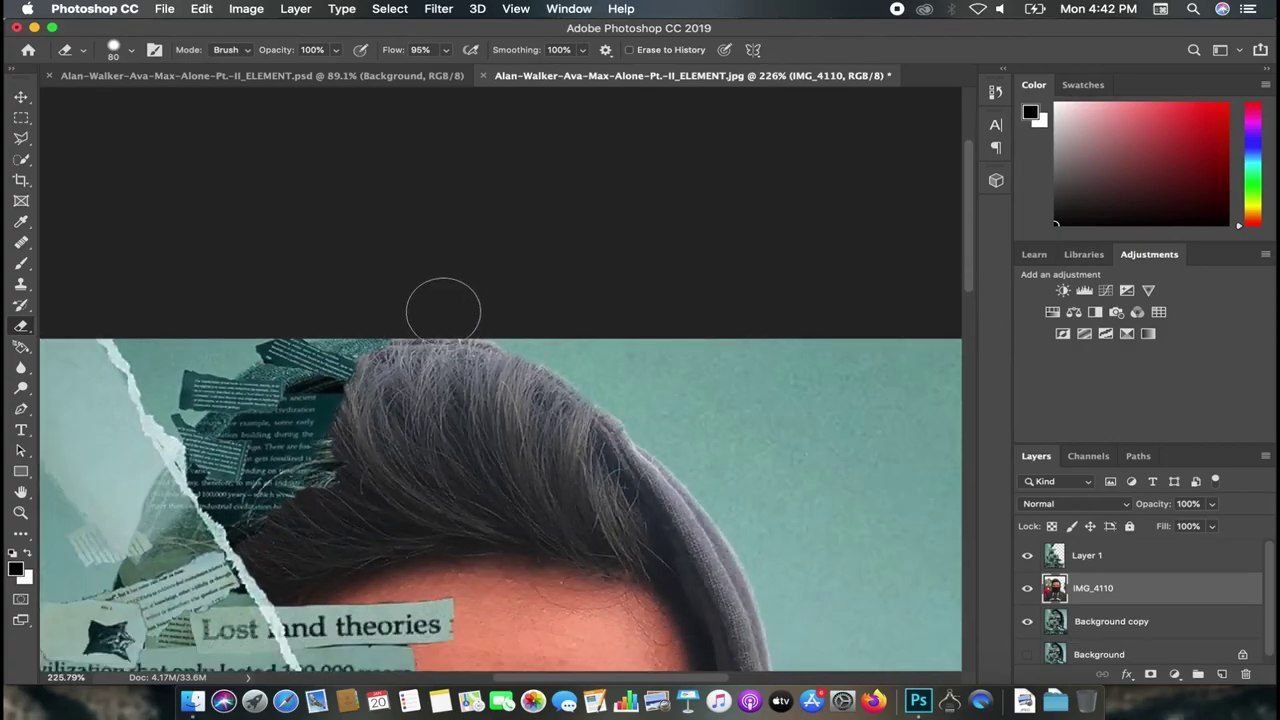
scroll(441, 314, "down", 2)
scroll(441, 314, "down", 2)
scroll(441, 314, "up", 1)
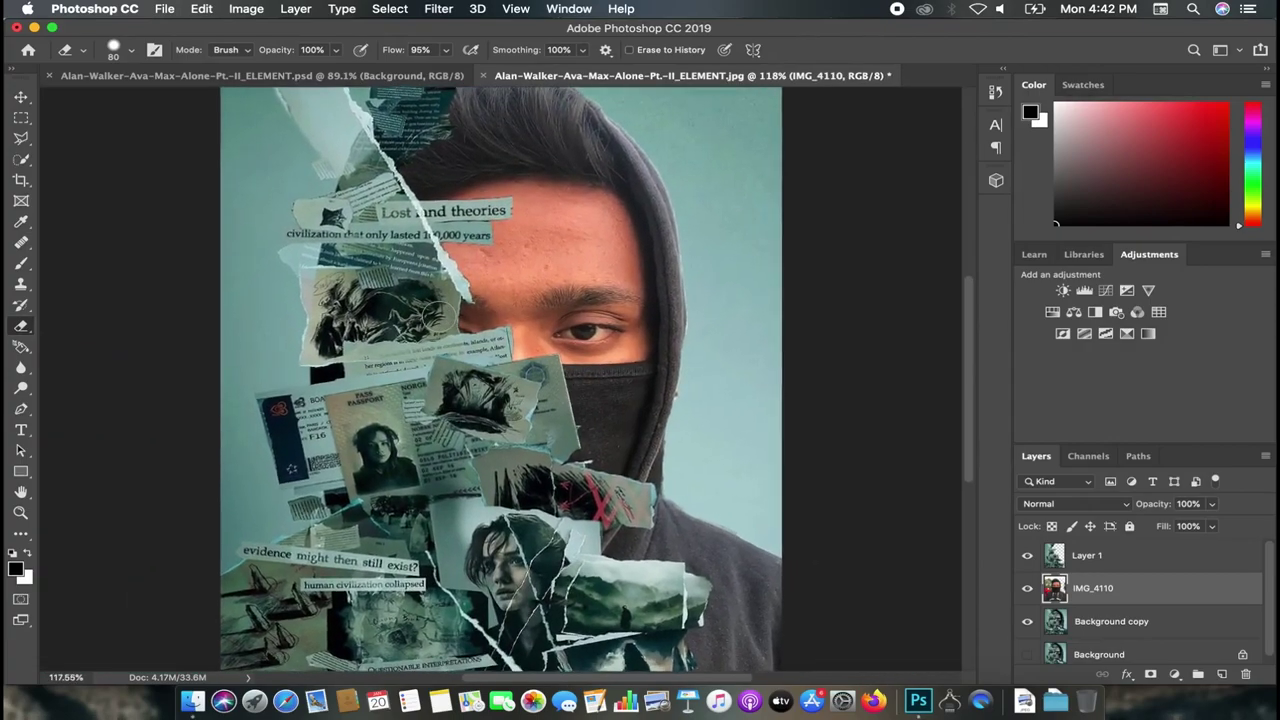
scroll(441, 314, "up", 1)
scroll(497, 378, "down", 2)
scroll(497, 378, "up", 2)
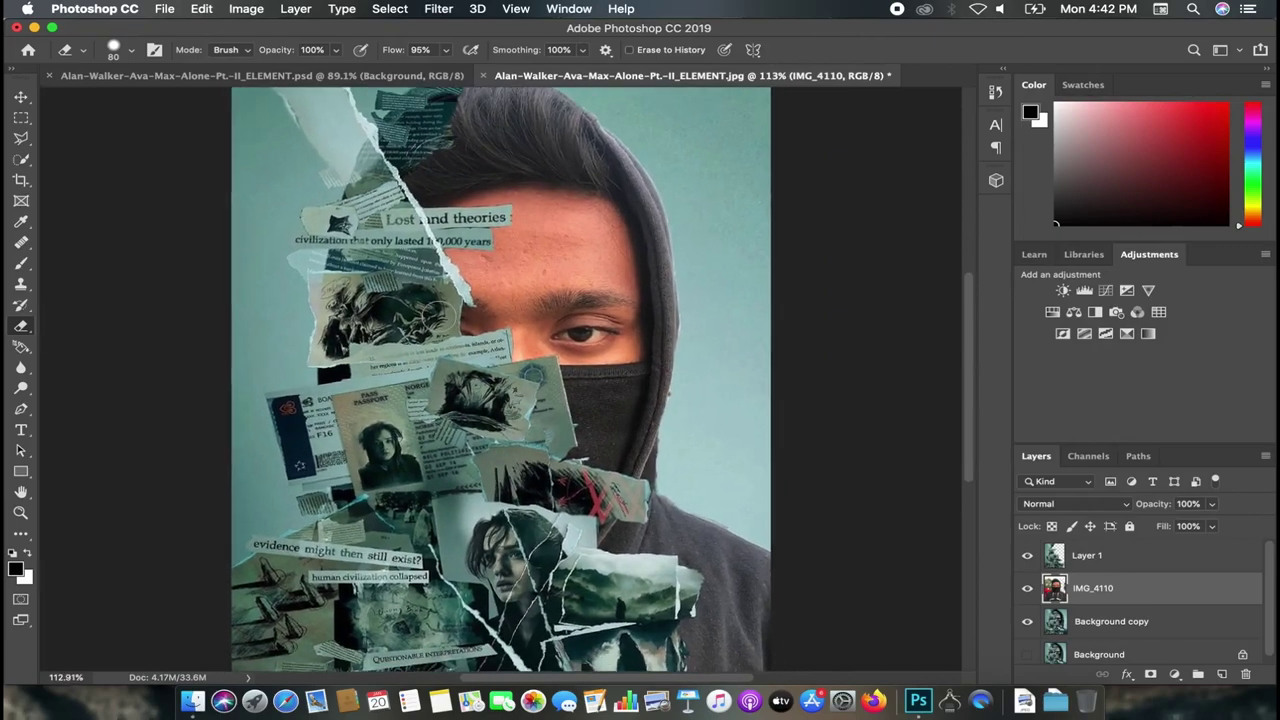
scroll(497, 378, "down", 2)
scroll(500, 379, "down", 1)
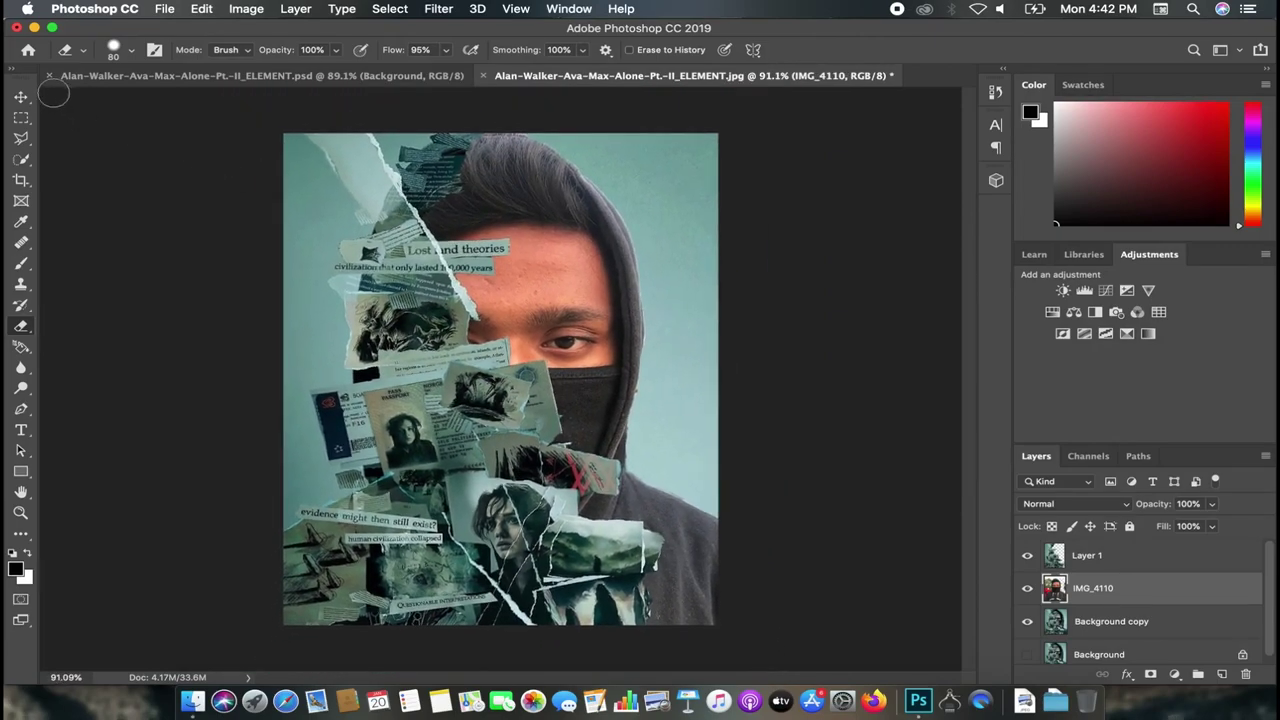
Step: Return to the Move tool and pan the view across the poster
left_click(17, 99)
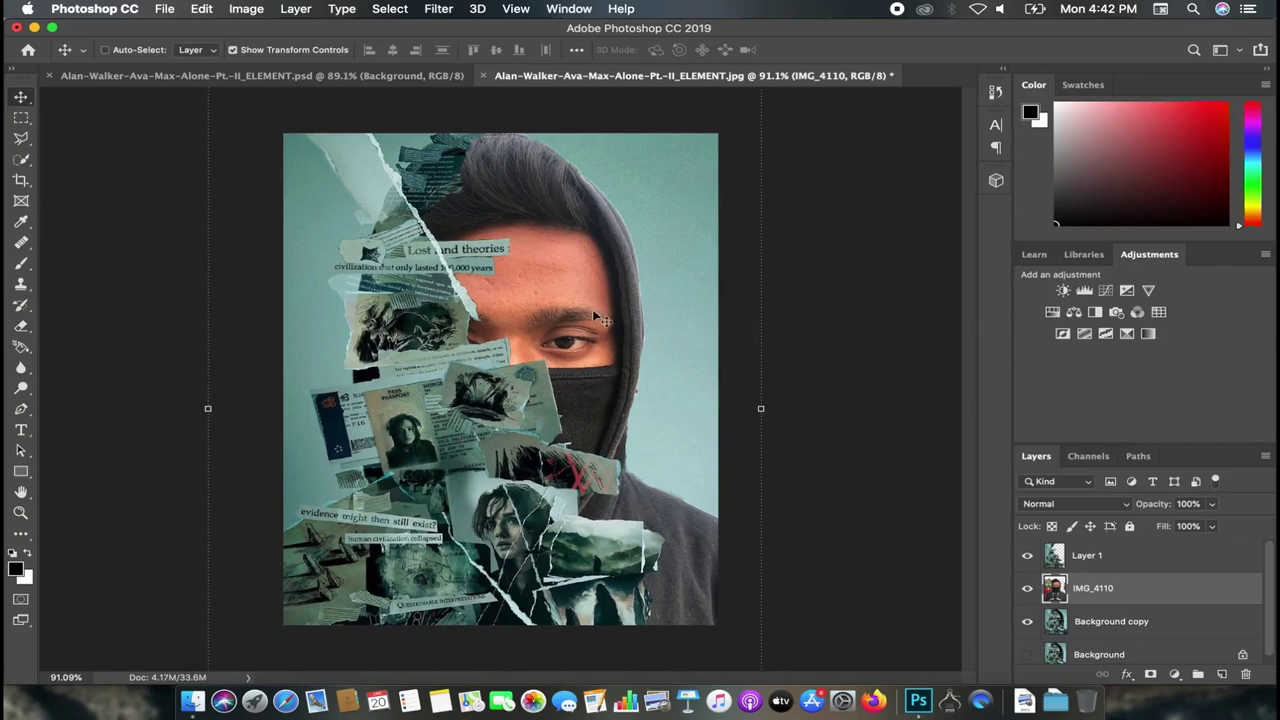
scroll(586, 306, "up", 1)
scroll(595, 308, "up", 1)
scroll(603, 306, "up", 3)
scroll(611, 311, "up", 3)
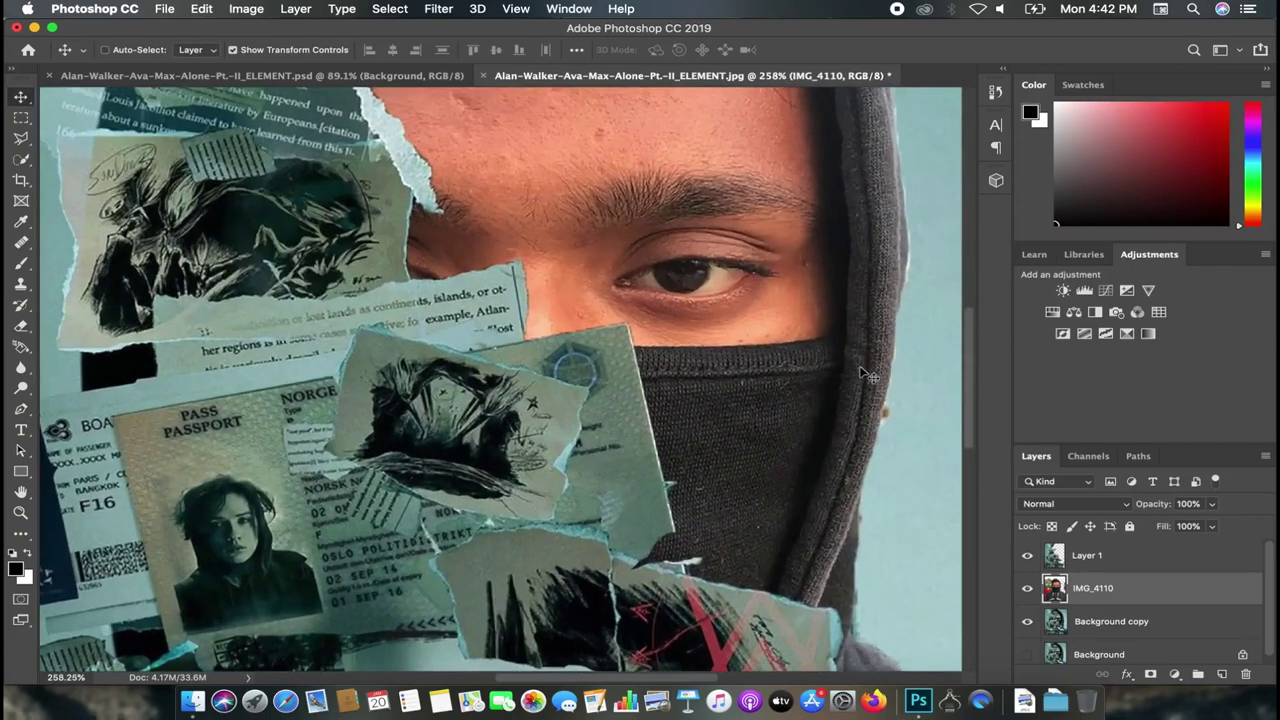
scroll(873, 390, "down", 1)
scroll(873, 390, "right", 2)
scroll(857, 386, "right", 1)
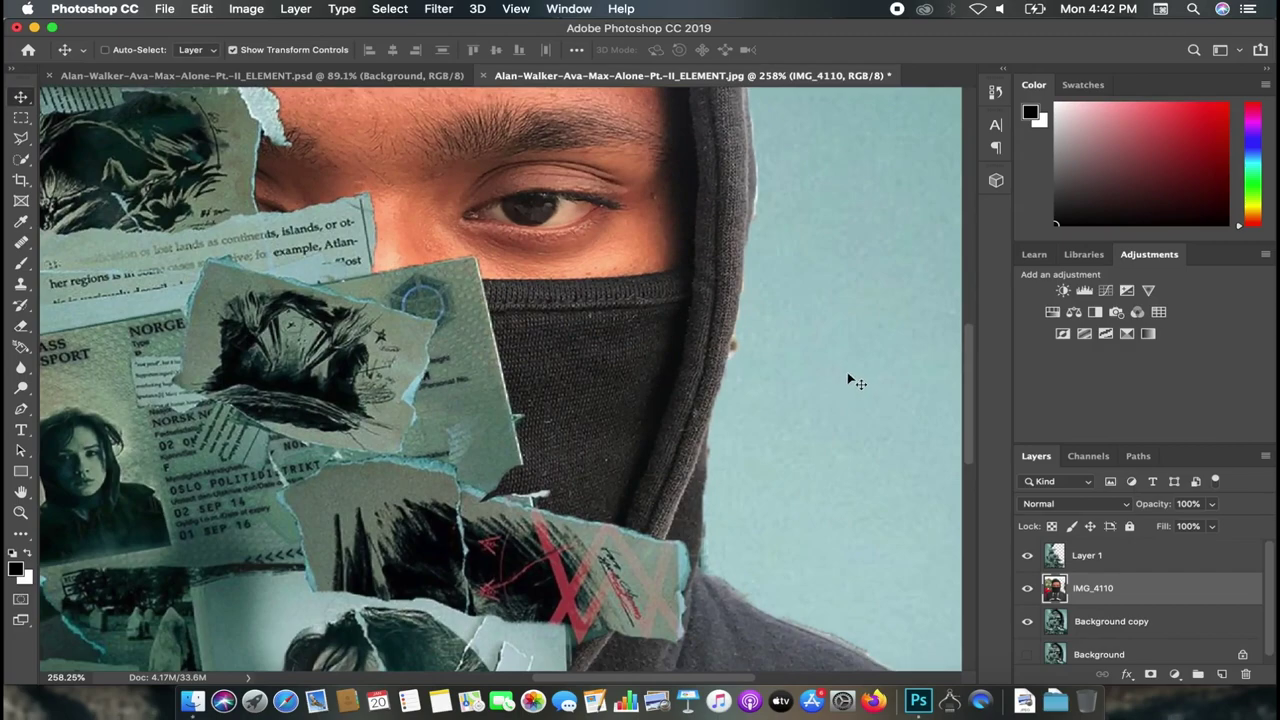
Step: Switch to the Eraser and reduce its brush size to 15
key("e")
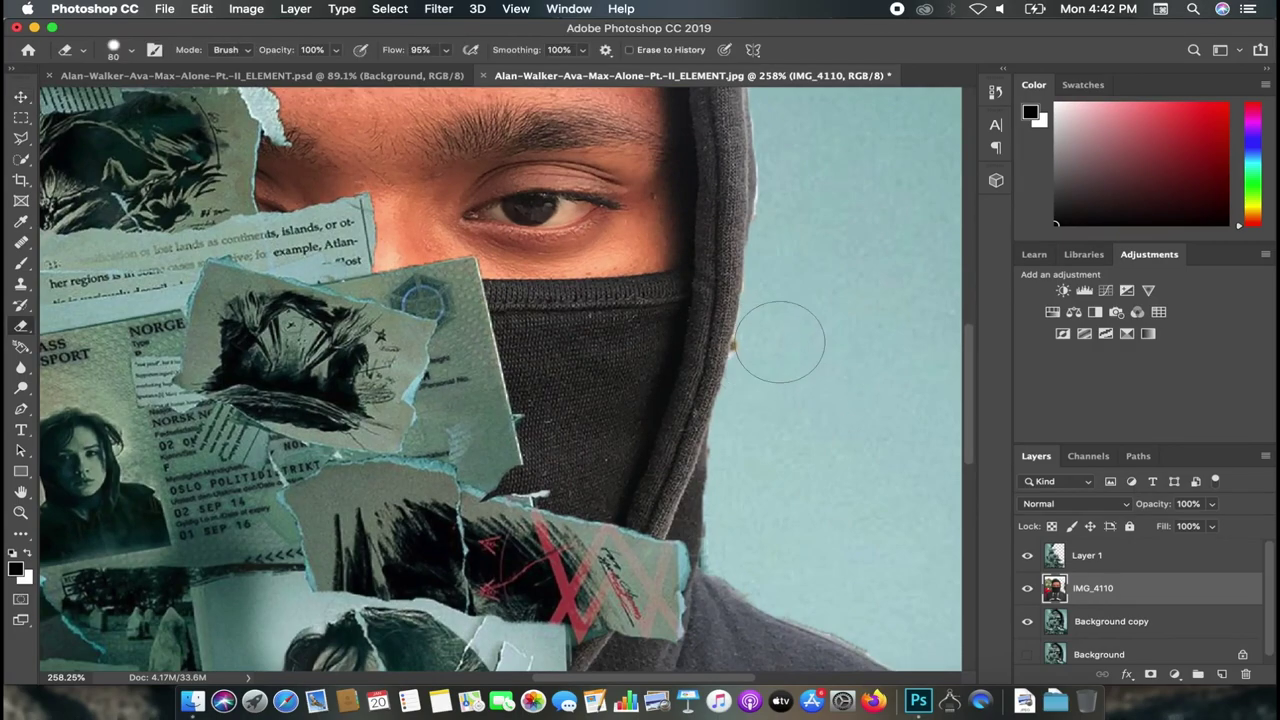
key("bracketright")
key("bracketright")
key("bracketright")
key("bracketright")
key("bracketright")
key("bracketleft")
key("bracketleft")
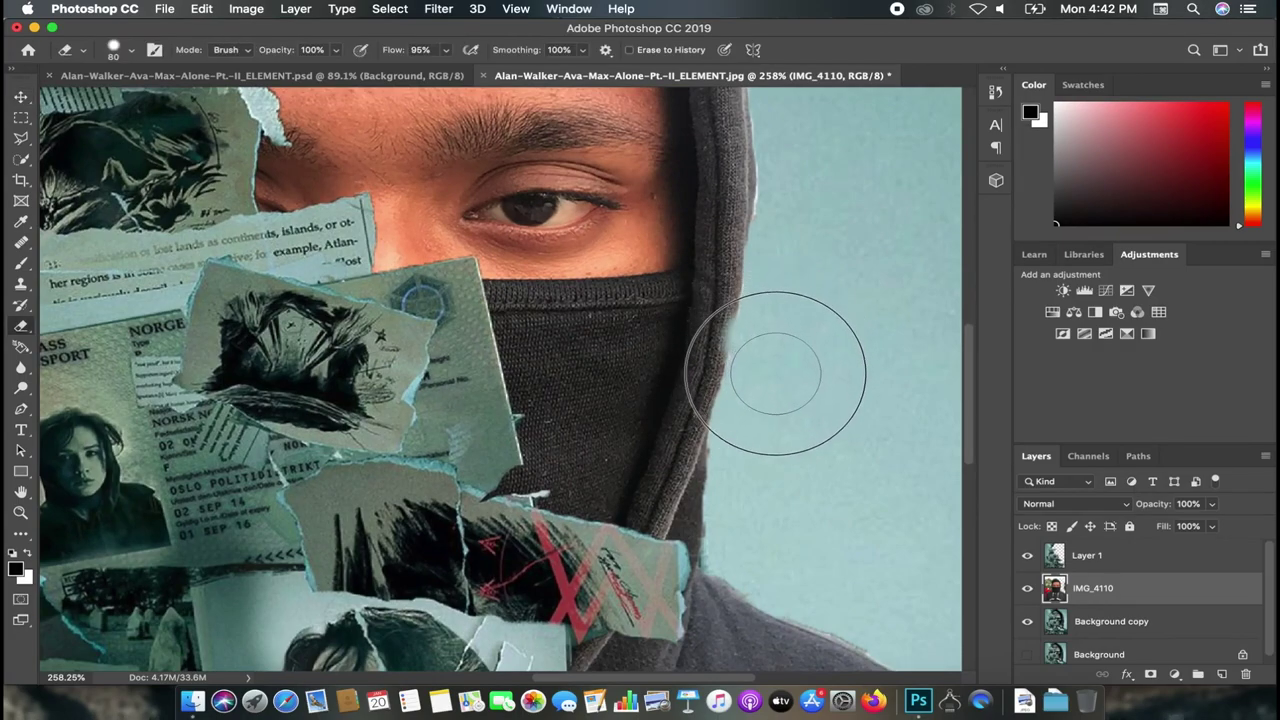
key("bracketleft")
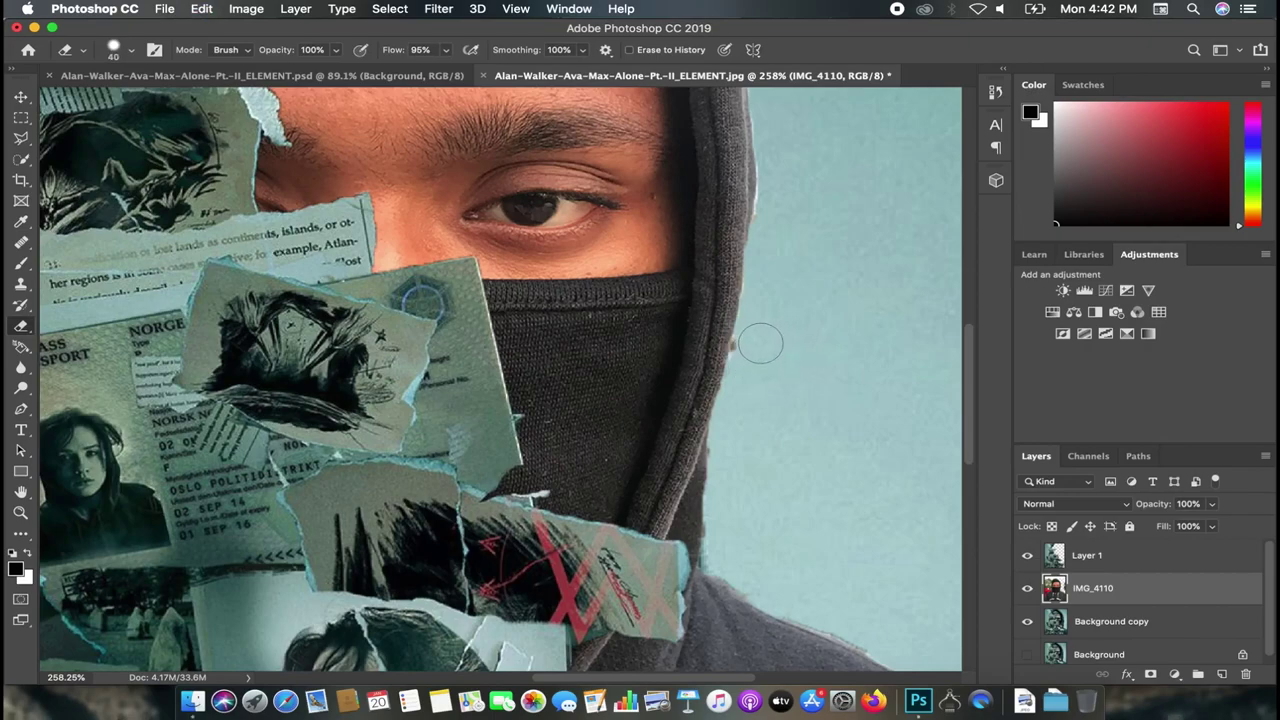
key("bracketleft")
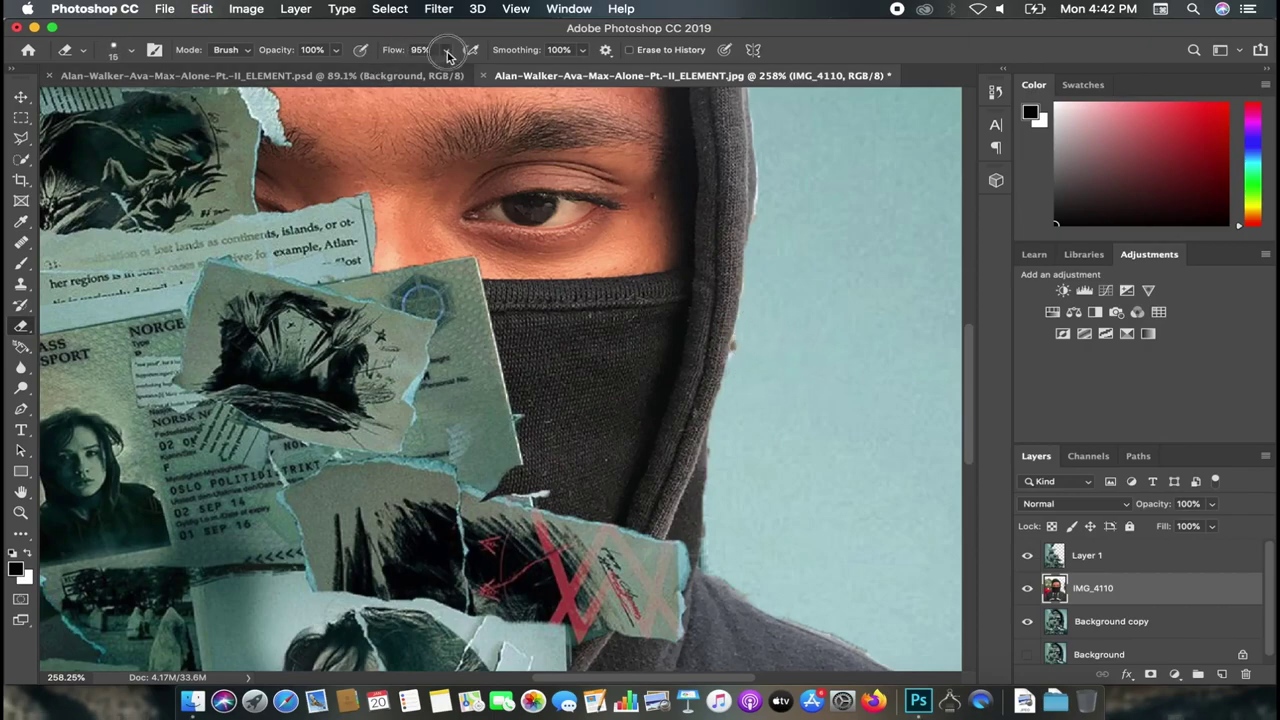
Step: Keep the eraser Flow at 100% and zoom out
left_click(447, 52)
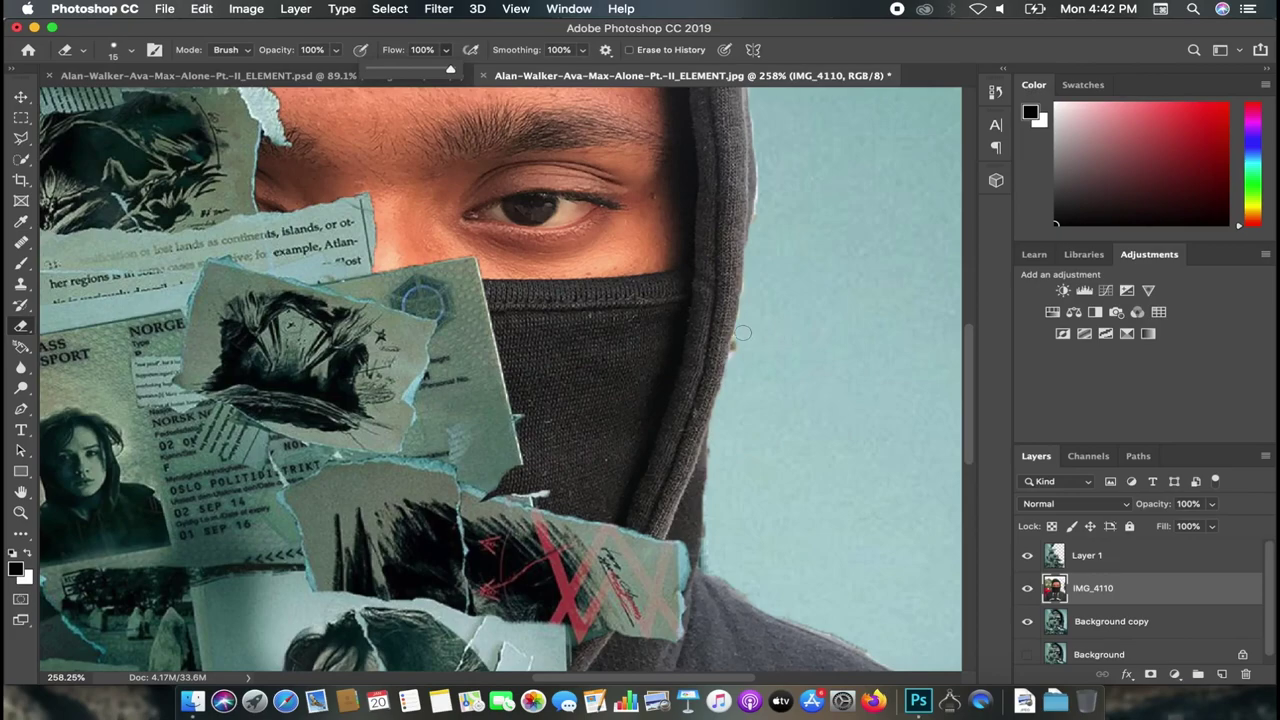
left_click_drag(743, 332, 738, 352)
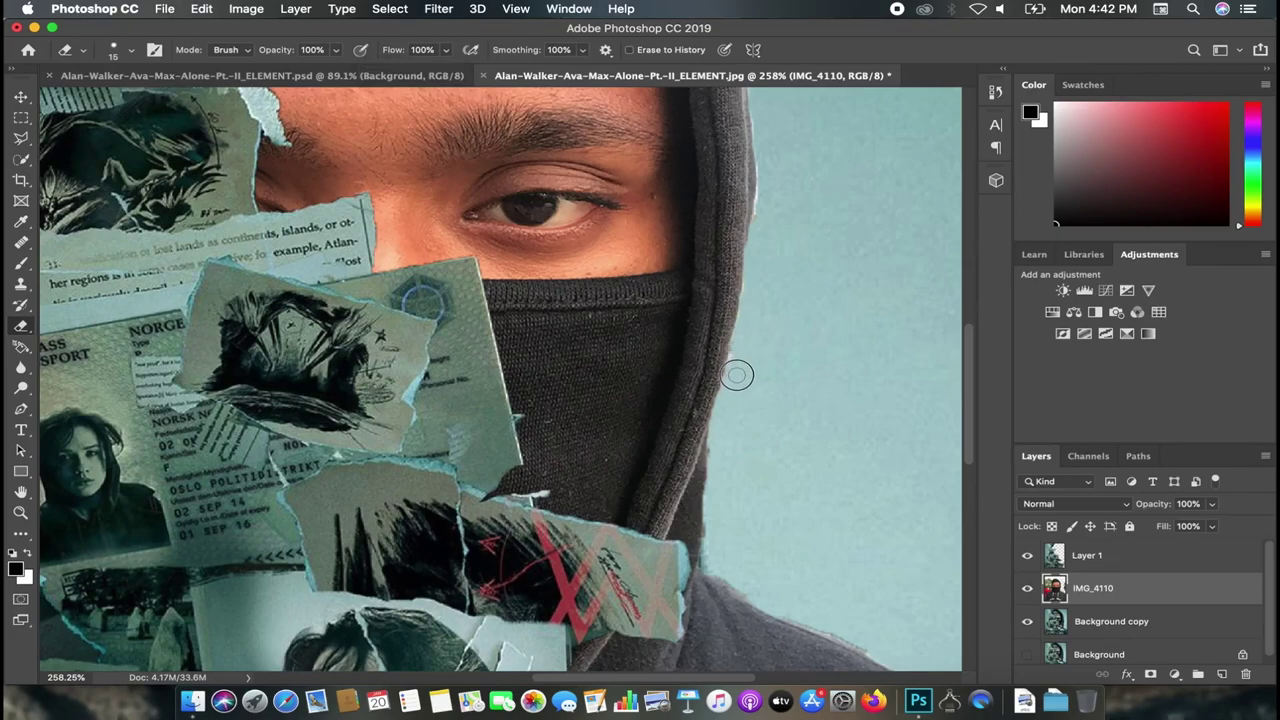
scroll(782, 300, "down", 3)
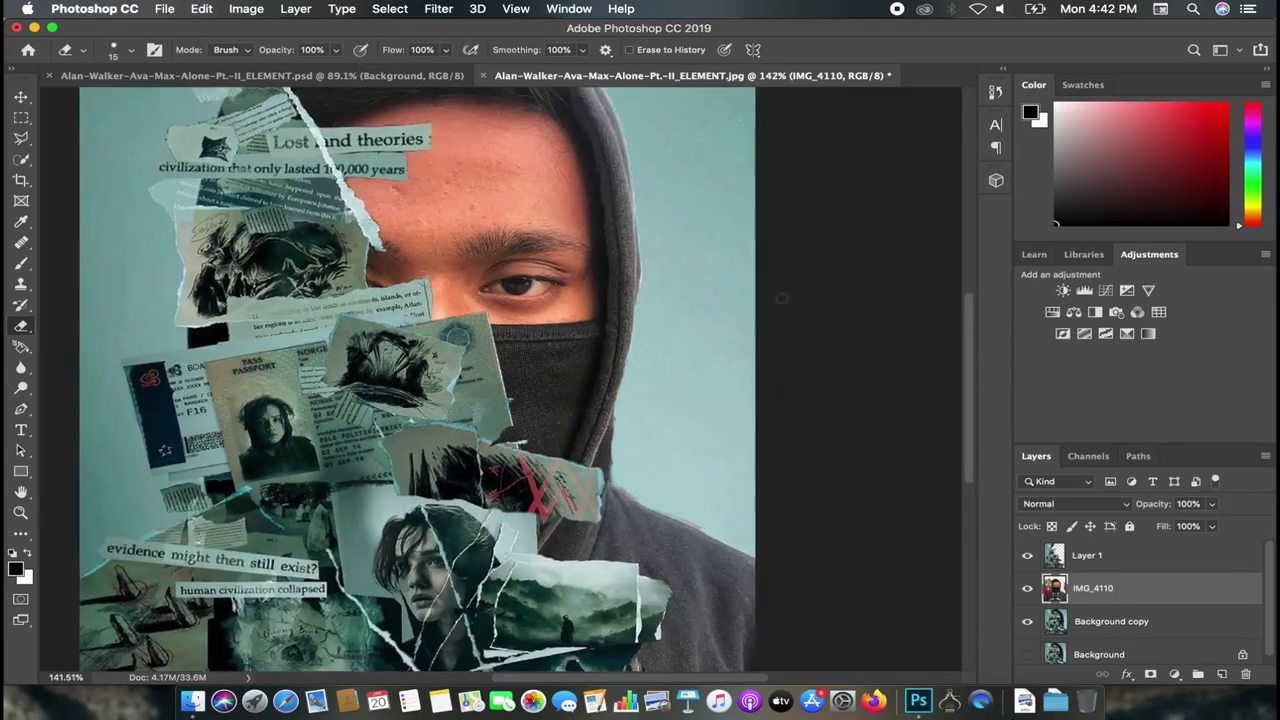
scroll(782, 300, "down", 2)
Step: Compare against the original .psd poster, then return to the edited .jpg and zoom in
left_click(265, 76)
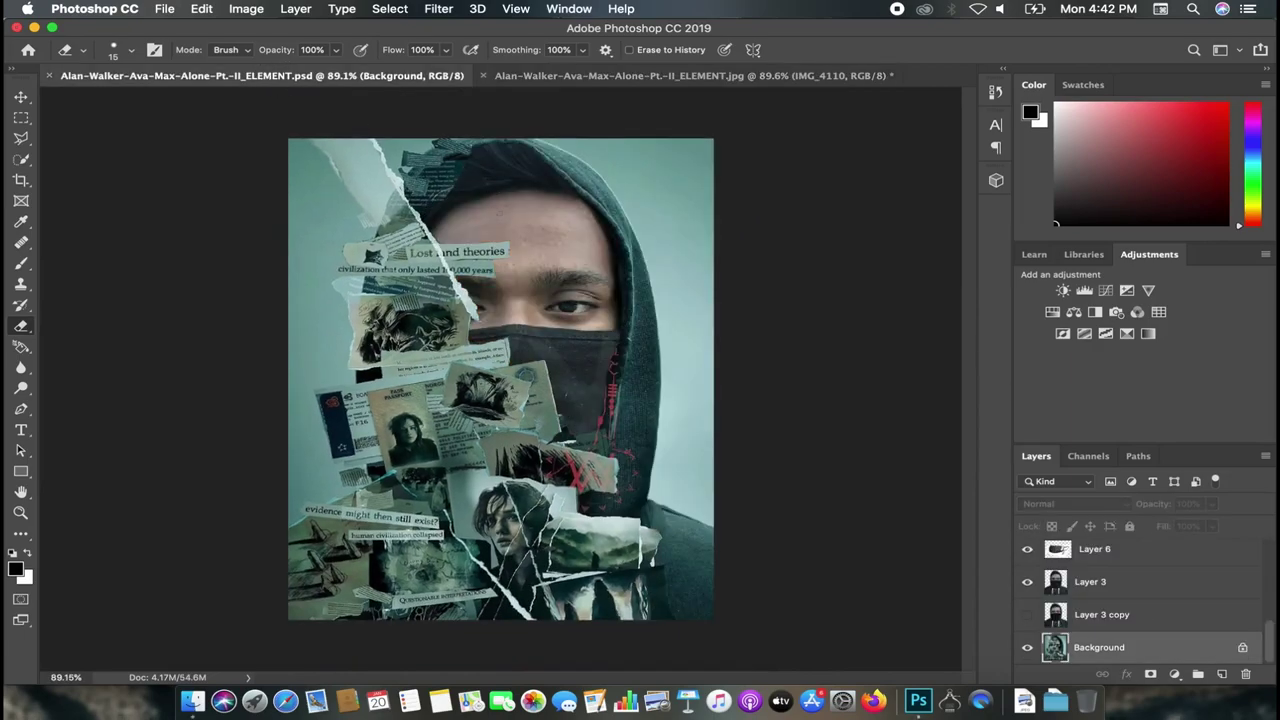
scroll(572, 195, "up", 1)
scroll(572, 195, "down", 1)
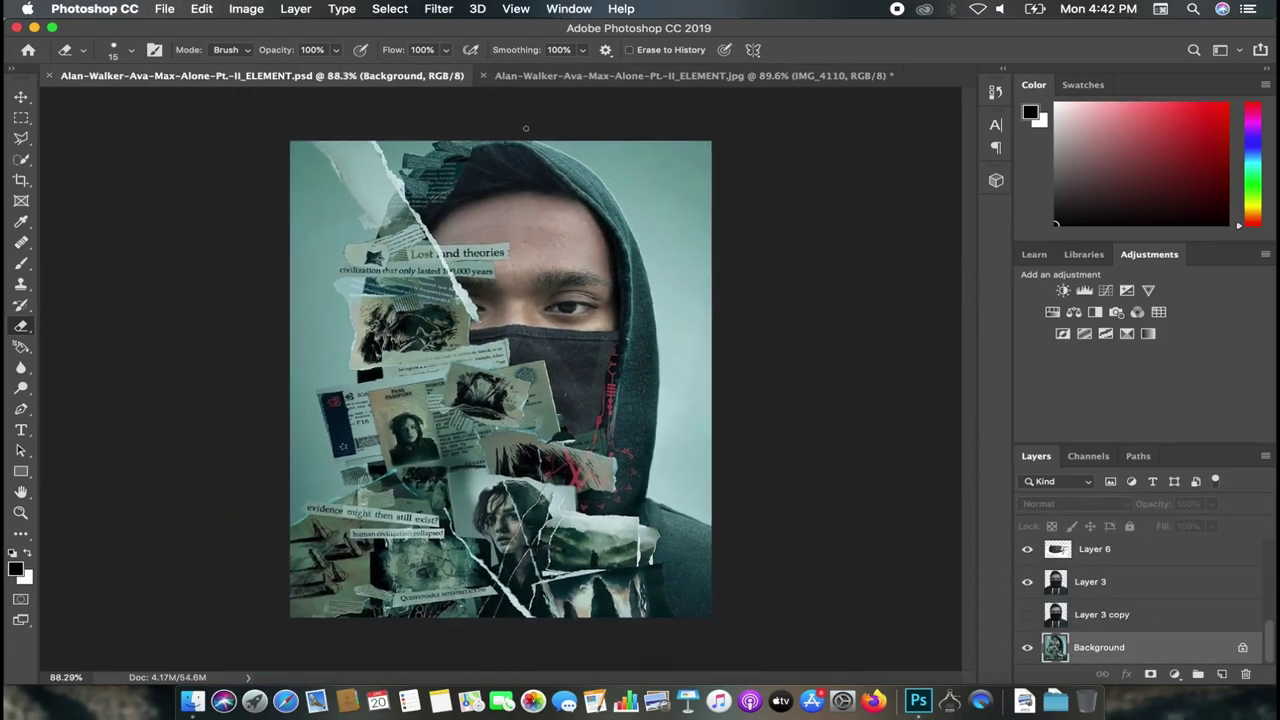
left_click(532, 78)
scroll(593, 201, "up", 2)
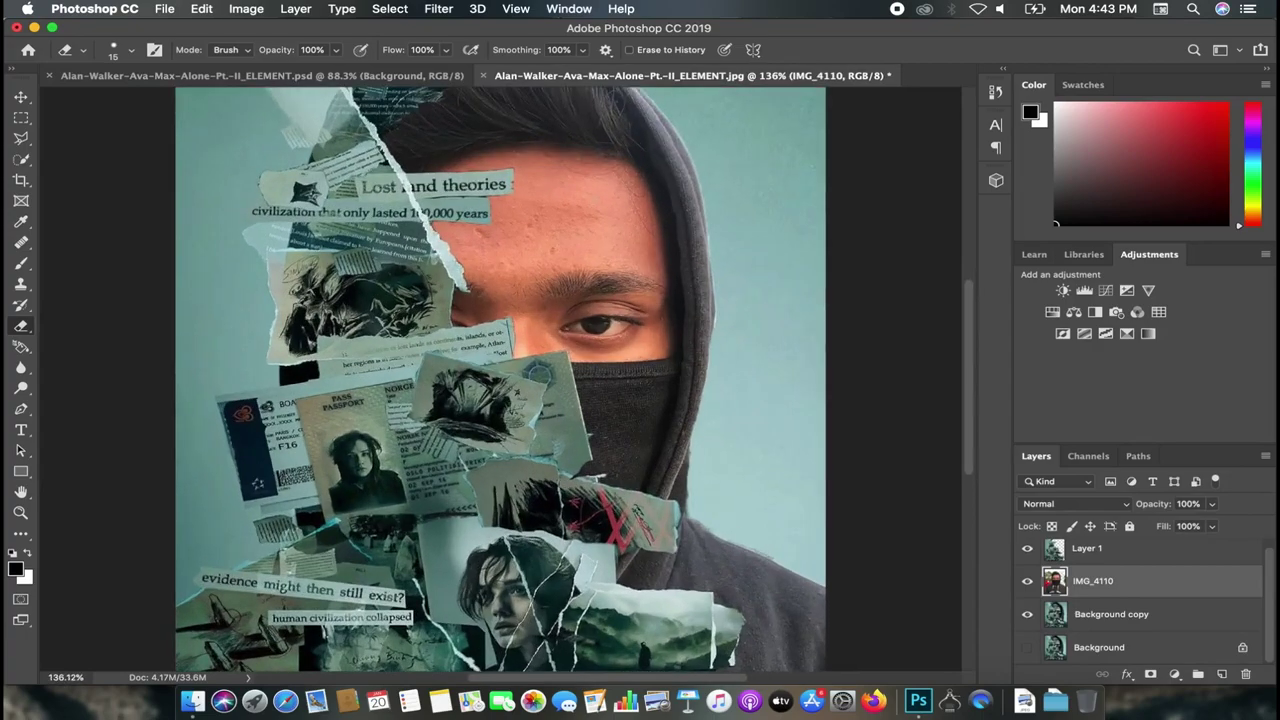
scroll(593, 201, "up", 3)
scroll(587, 220, "up", 2)
scroll(600, 217, "up", 2)
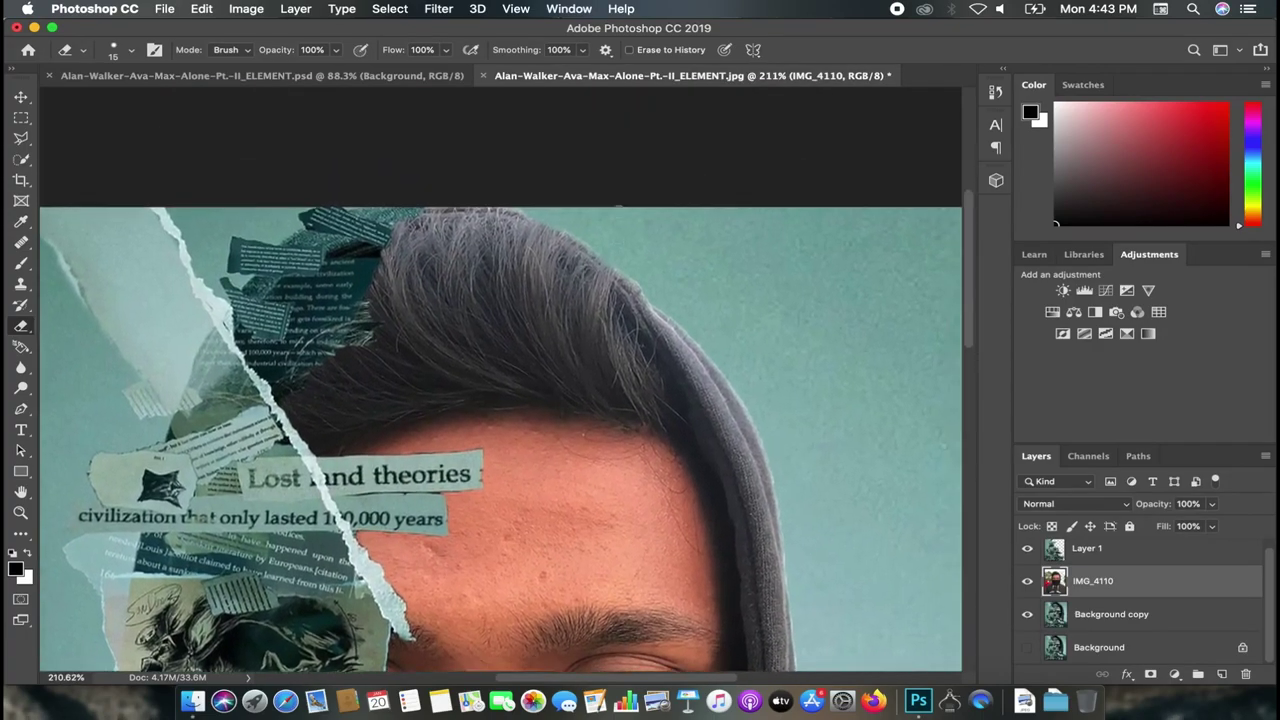
scroll(616, 214, "up", 2)
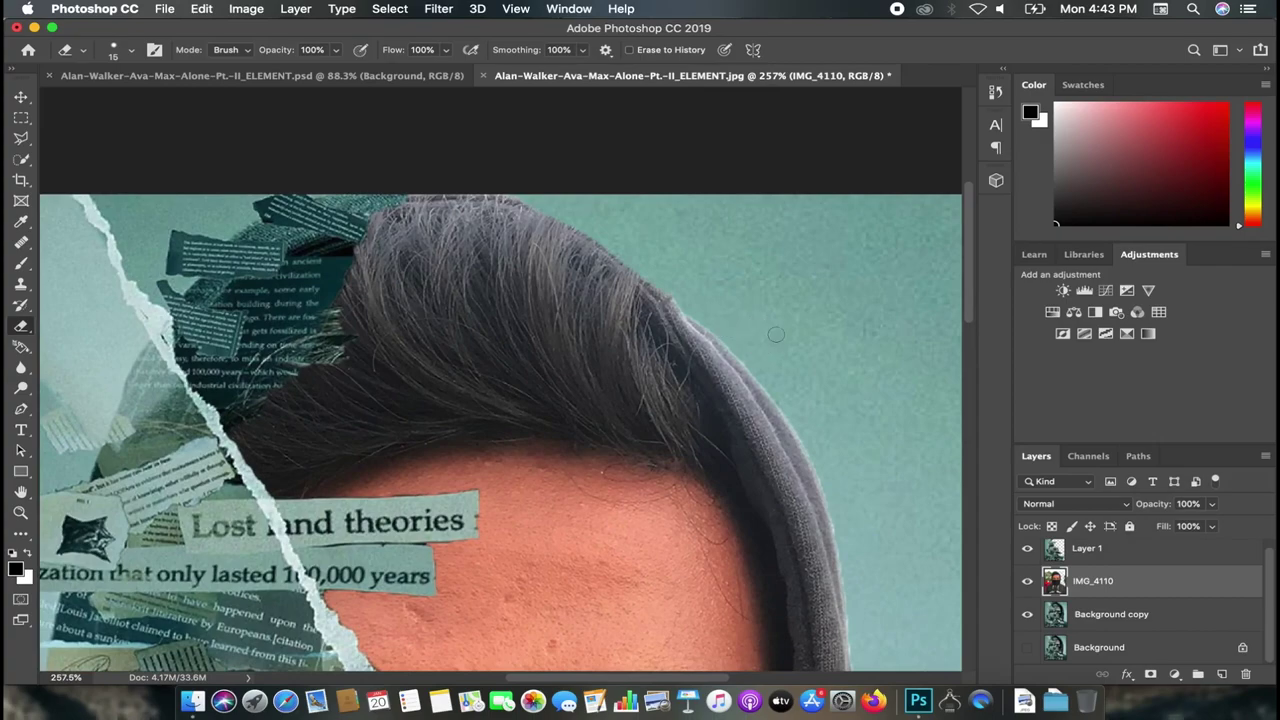
Step: Zoom in and out on the hair and forehead to check the edges
scroll(771, 322, "down", 2)
scroll(534, 241, "up", 2)
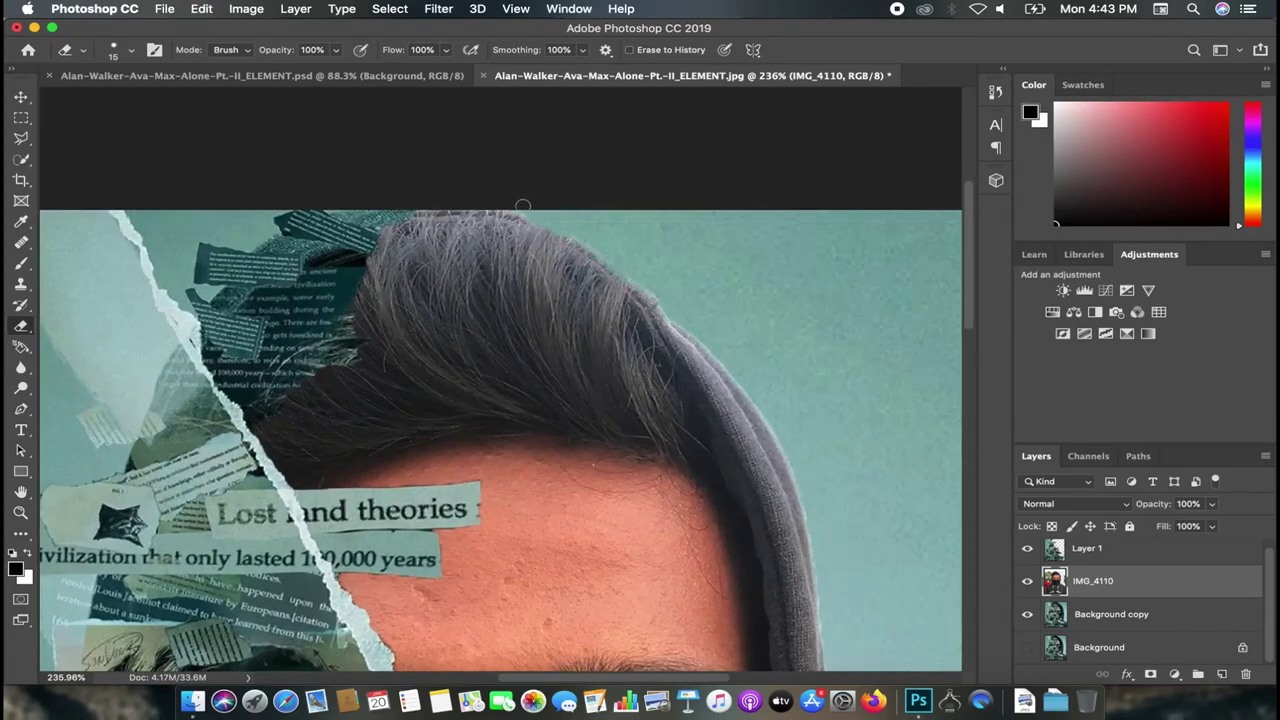
scroll(687, 231, "down", 3)
scroll(685, 235, "up", 1)
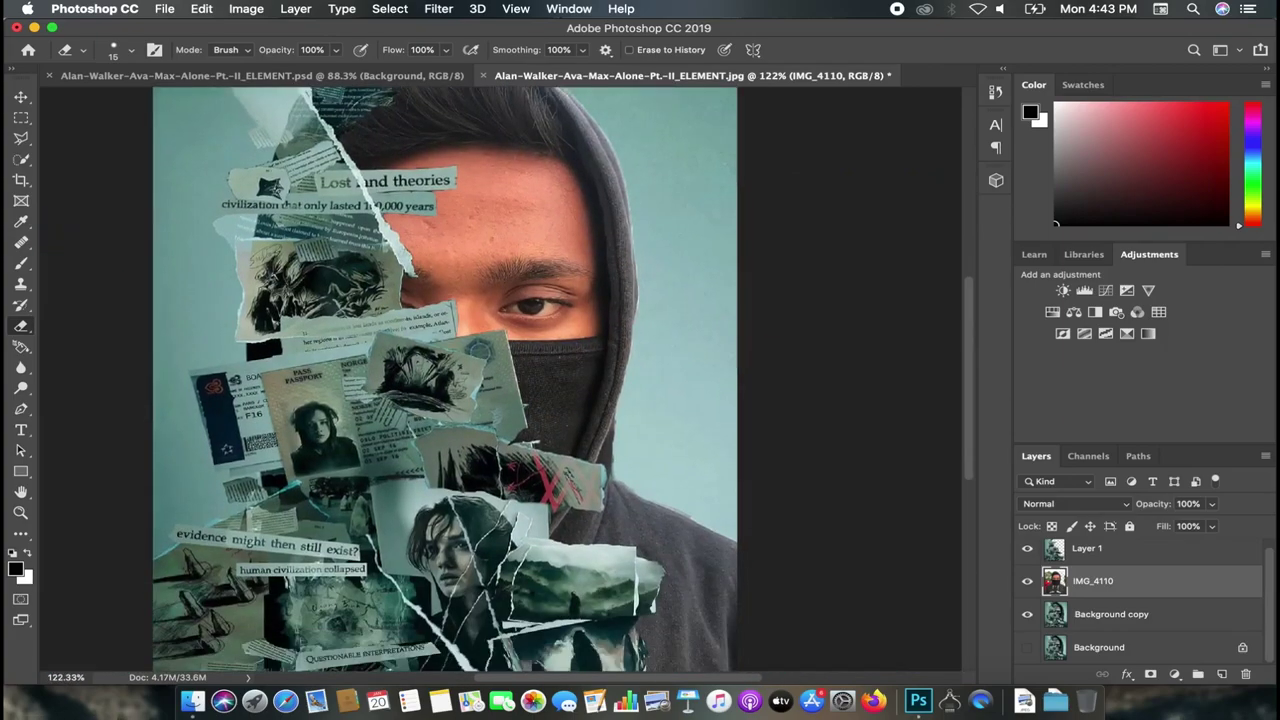
scroll(636, 252, "up", 1)
scroll(636, 252, "up", 1)
scroll(621, 276, "down", 3)
scroll(621, 276, "up", 1)
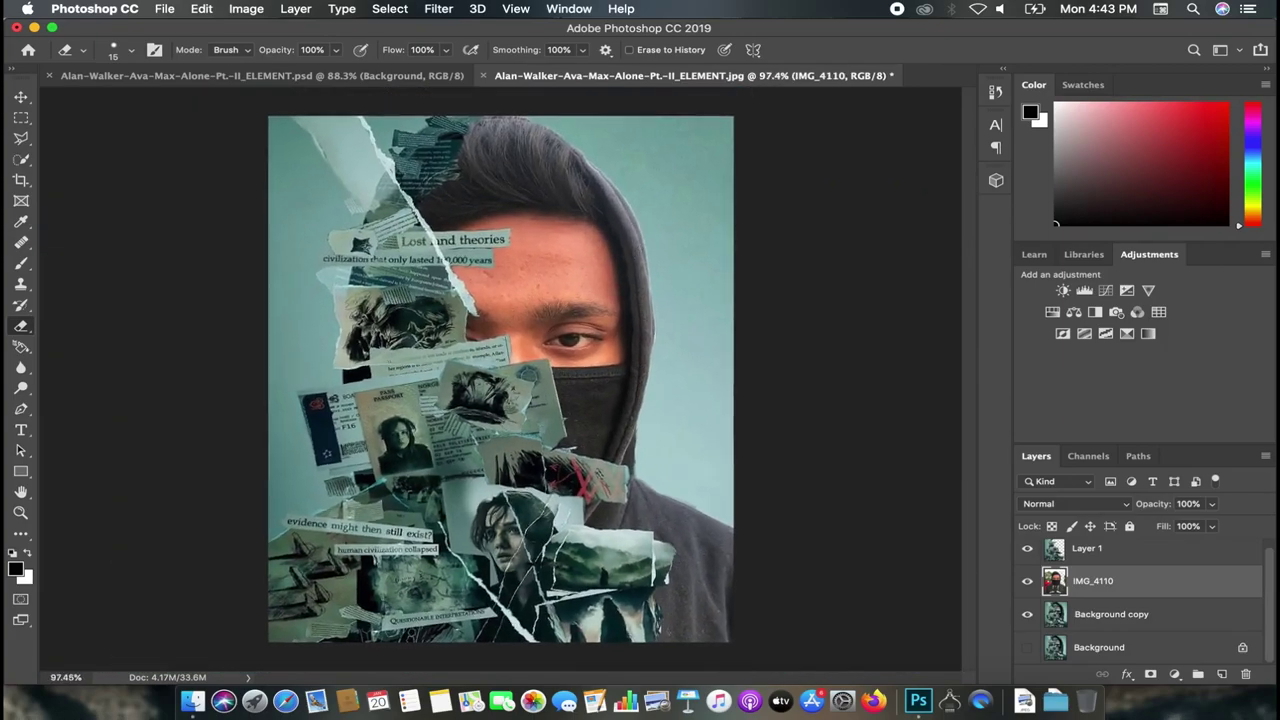
scroll(621, 276, "up", 1)
scroll(621, 276, "down", 1)
scroll(532, 325, "down", 1)
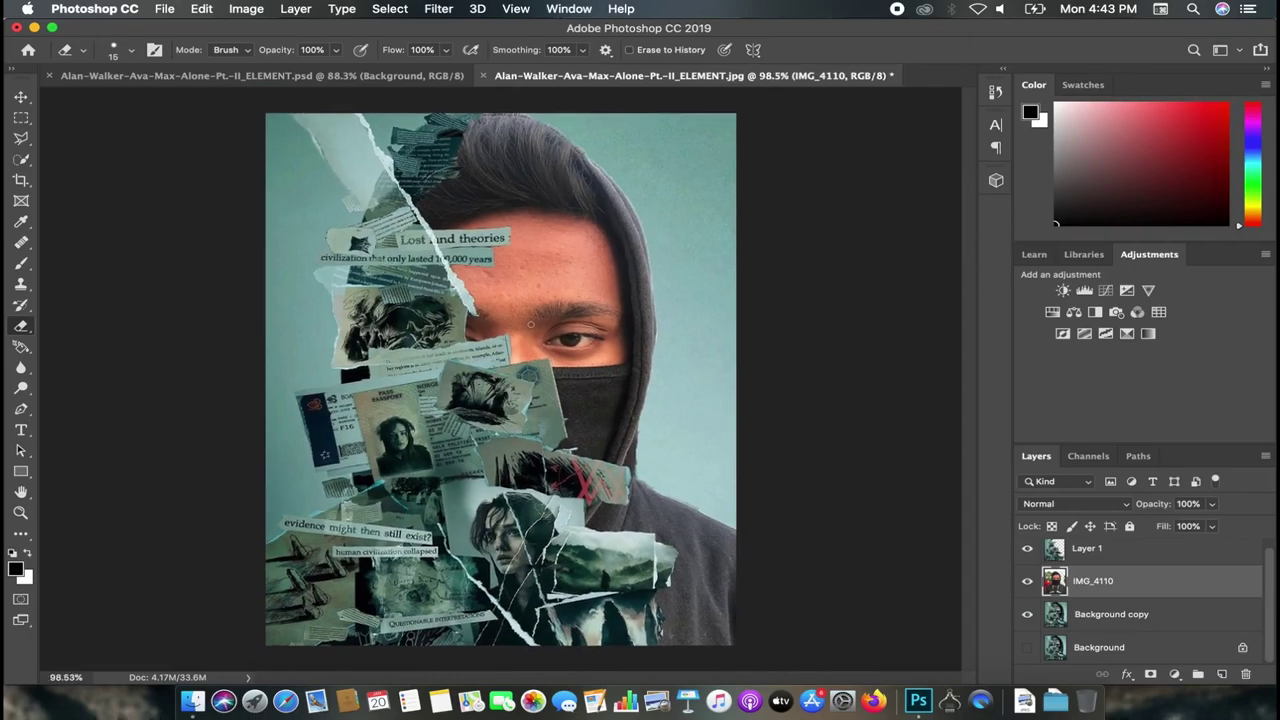
scroll(532, 325, "up", 1)
scroll(532, 325, "down", 1)
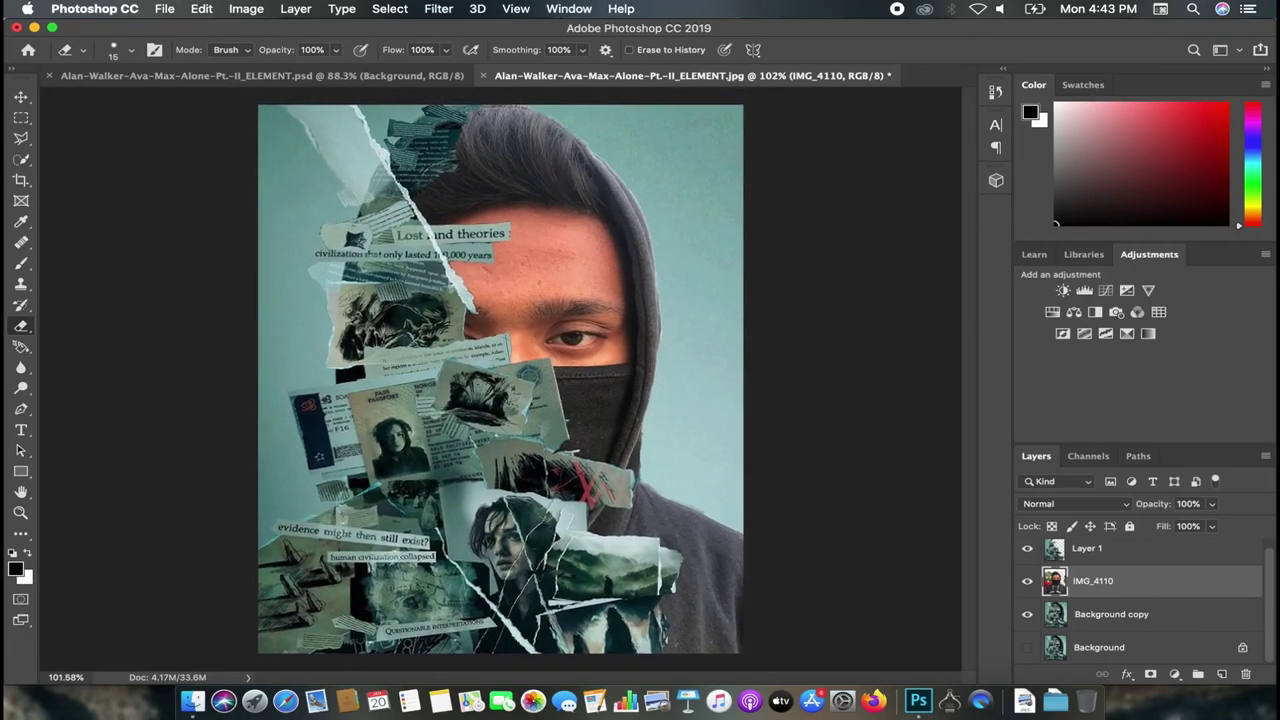
scroll(620, 216, "up", 1)
scroll(701, 380, "down", 1)
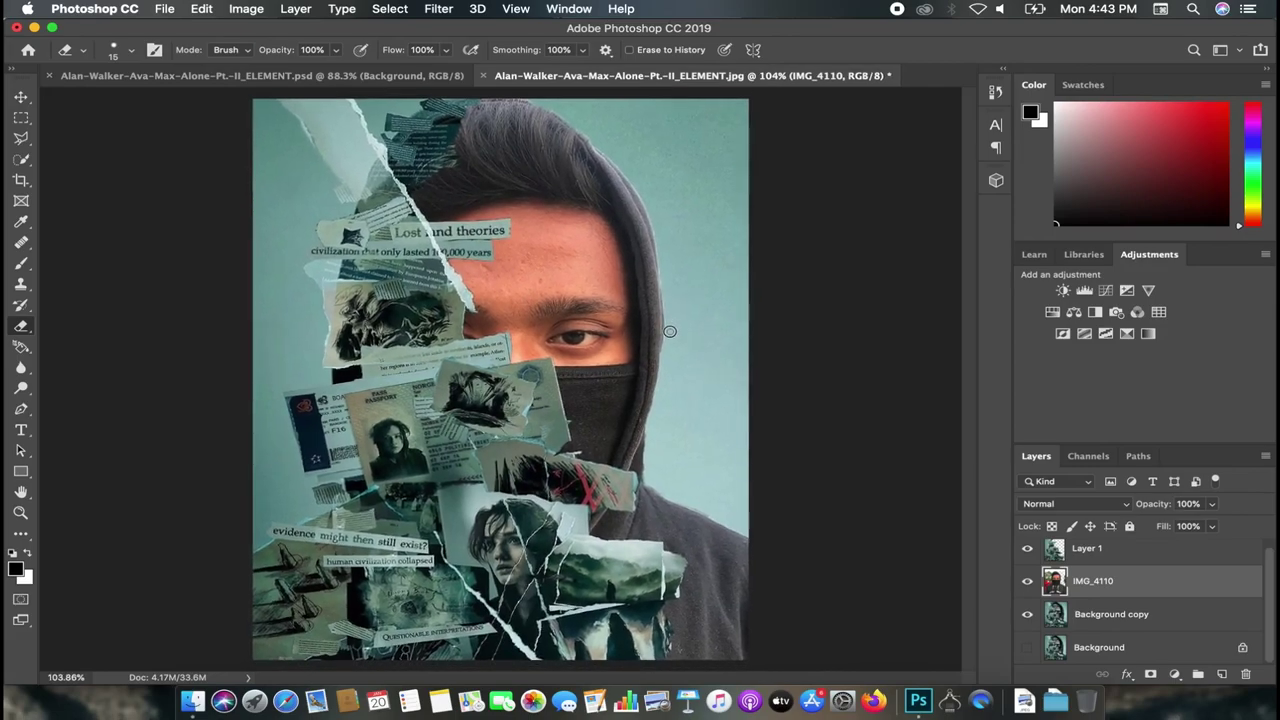
Step: Zoom in to about 344% and erase the pale fringe along the hood beside the mask
scroll(706, 337, "up", 3)
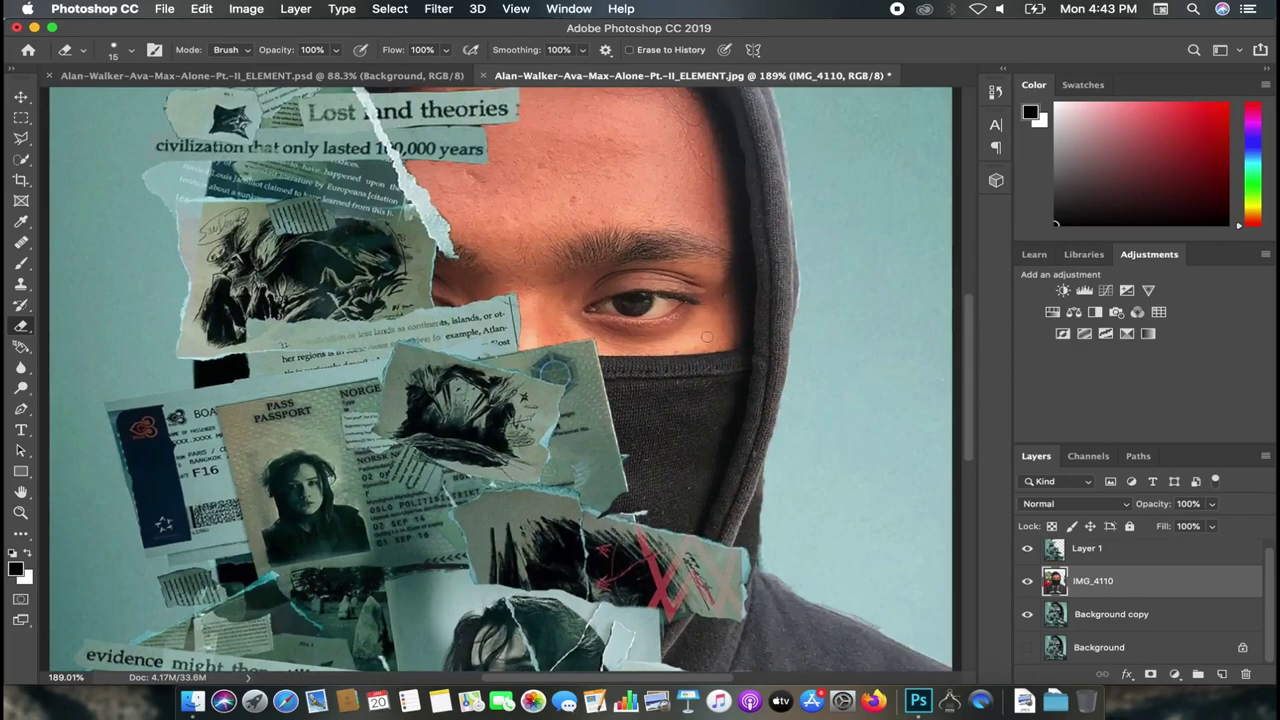
scroll(706, 337, "up", 3)
scroll(484, 326, "up", 3)
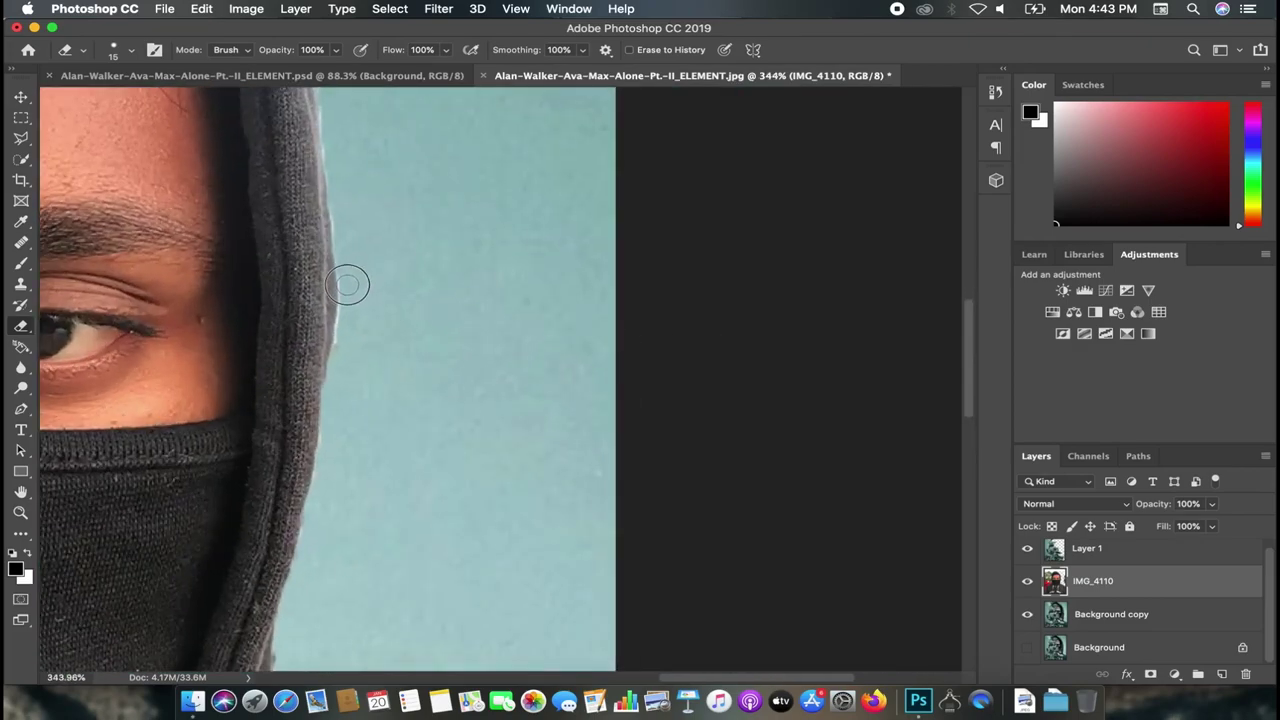
left_click_drag(347, 286, 337, 378)
scroll(334, 429, "down", 5)
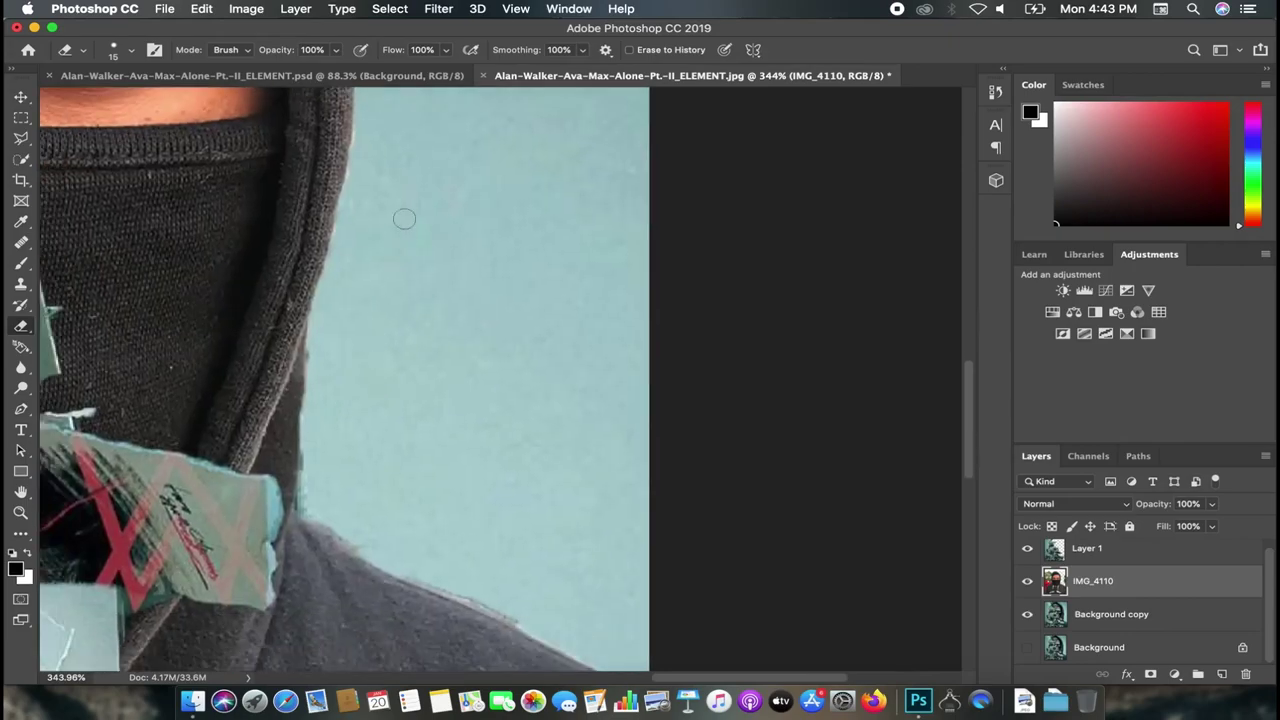
scroll(399, 142, "up", 1)
left_click_drag(365, 190, 362, 264)
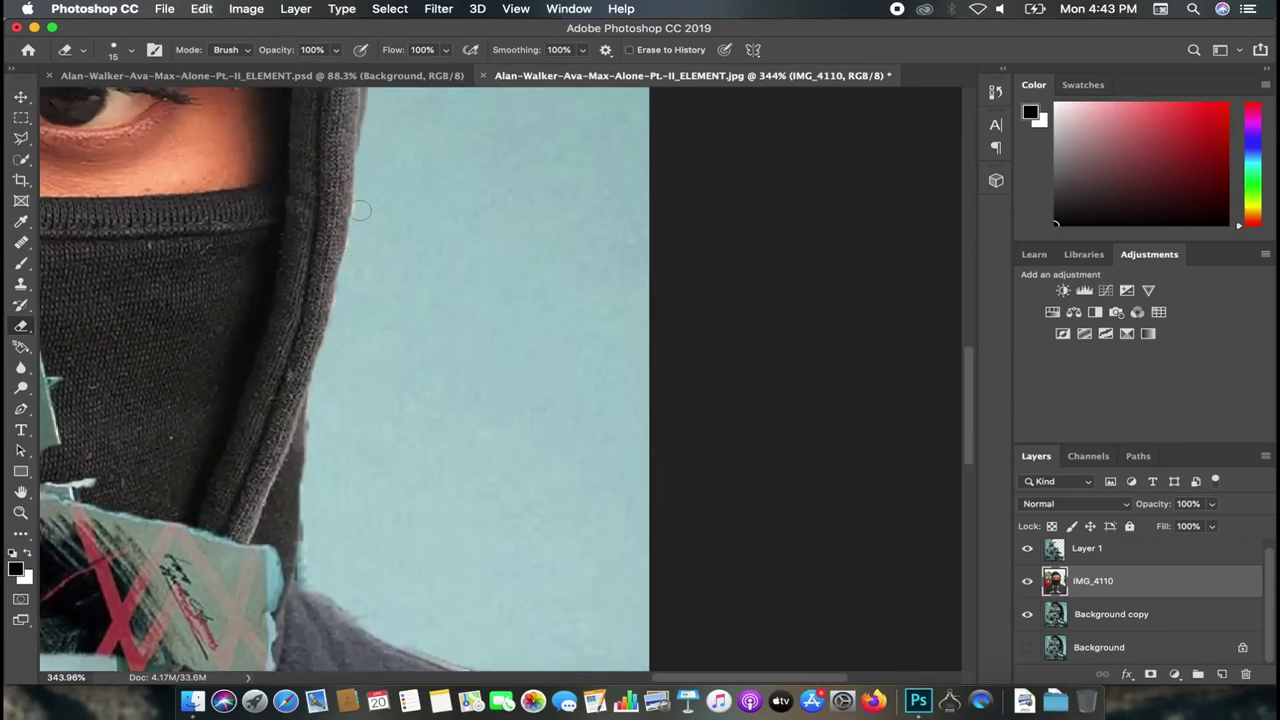
left_click_drag(367, 193, 340, 320)
Step: Erase the remaining fringe along the hood's right edge down to the shoulder
scroll(340, 320, "down", 3)
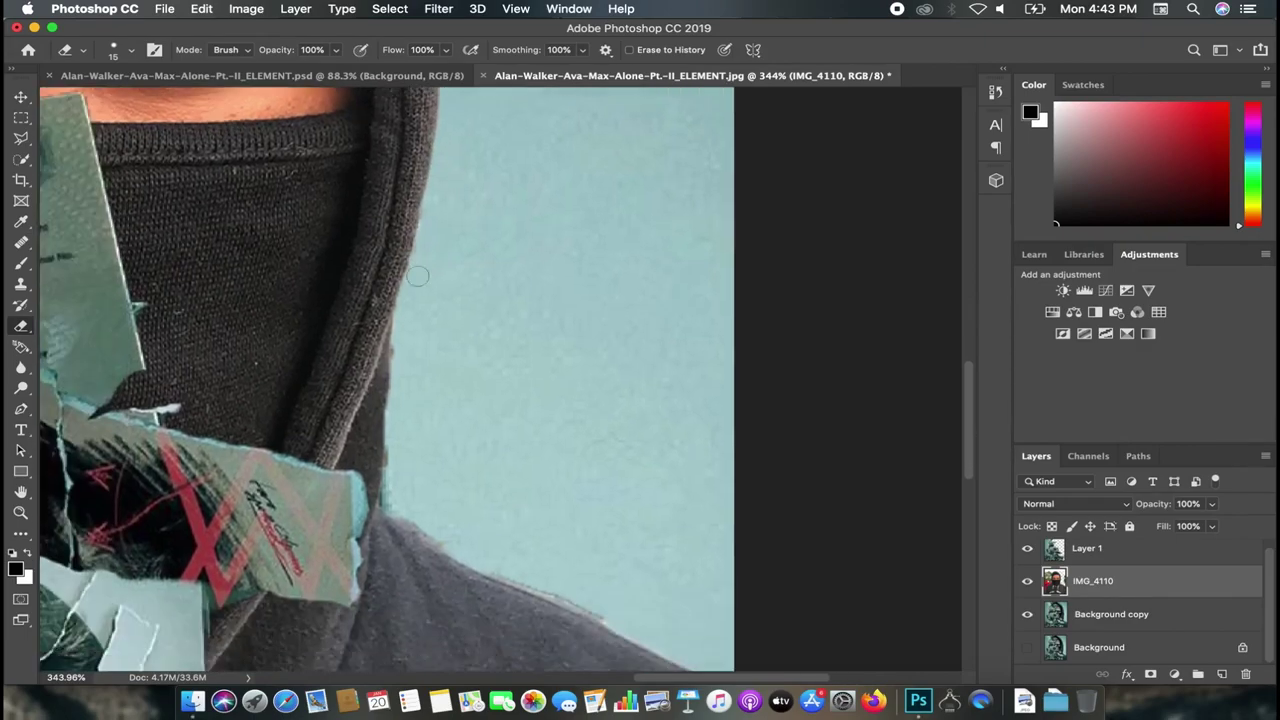
scroll(420, 250, "left", 5)
left_click_drag(473, 208, 454, 300)
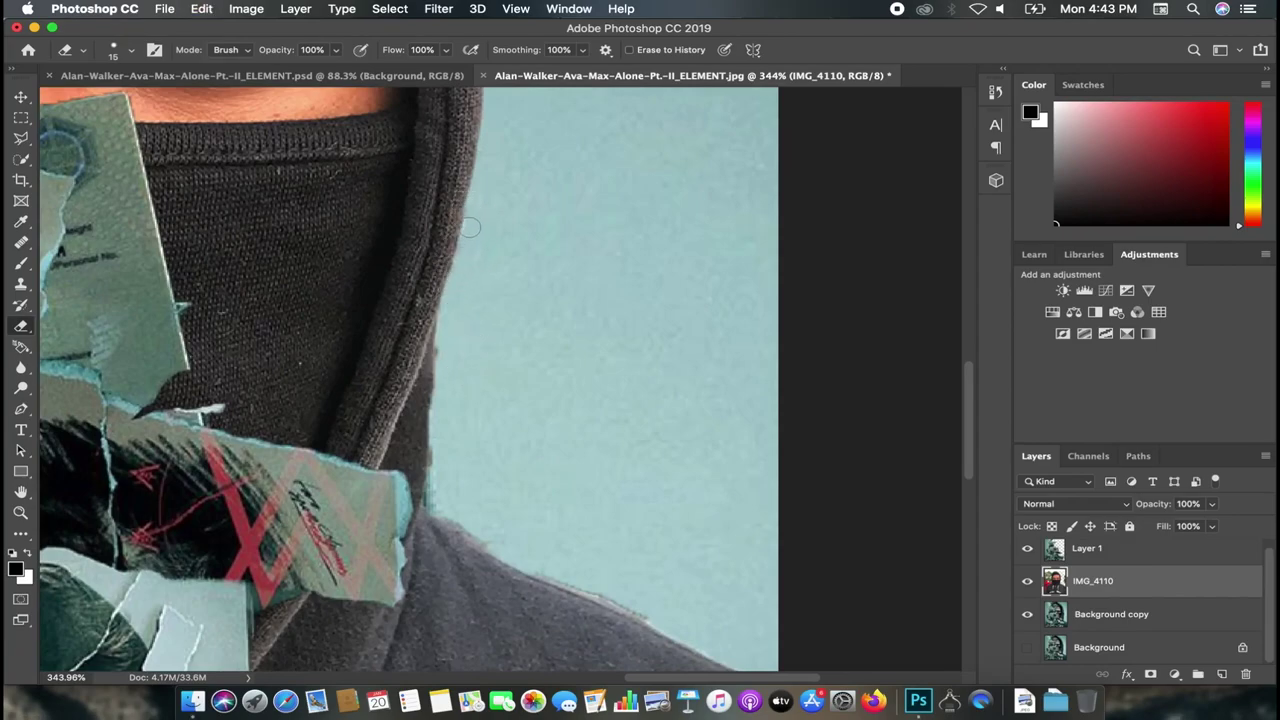
left_click_drag(475, 213, 457, 305)
scroll(457, 302, "down", 3)
scroll(457, 302, "up", 2)
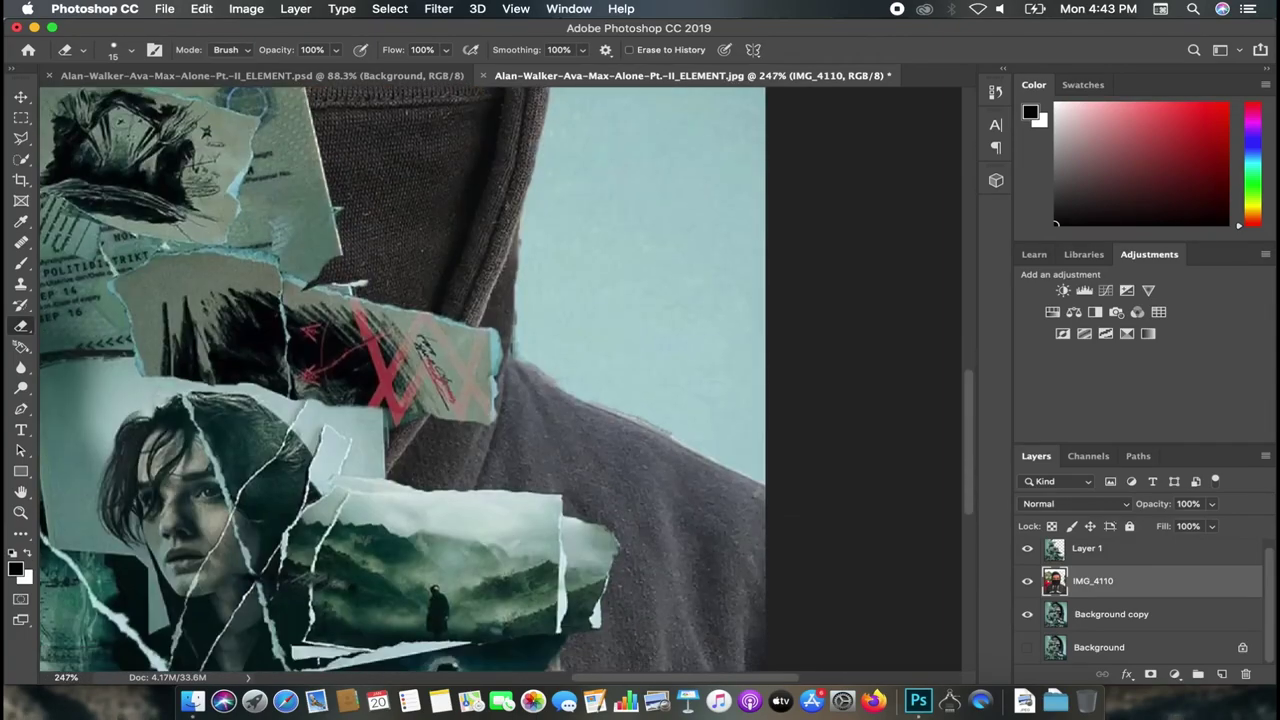
scroll(527, 247, "up", 2)
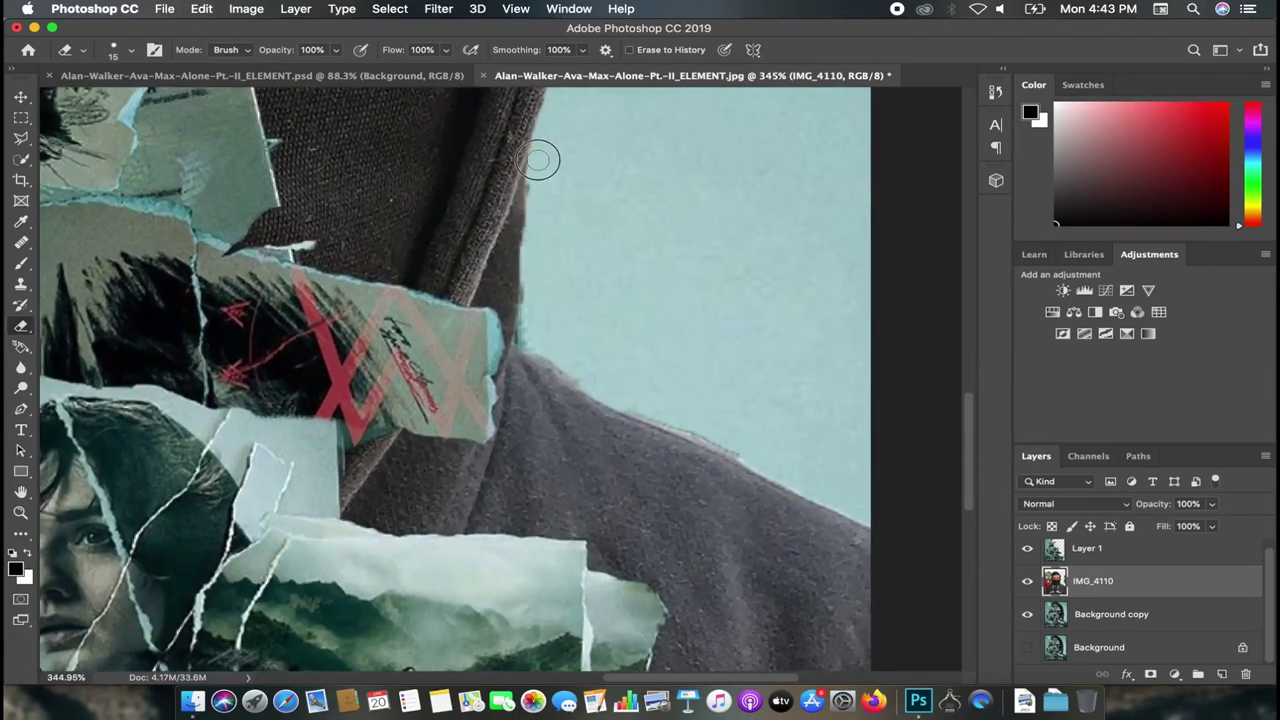
left_click_drag(538, 160, 528, 255)
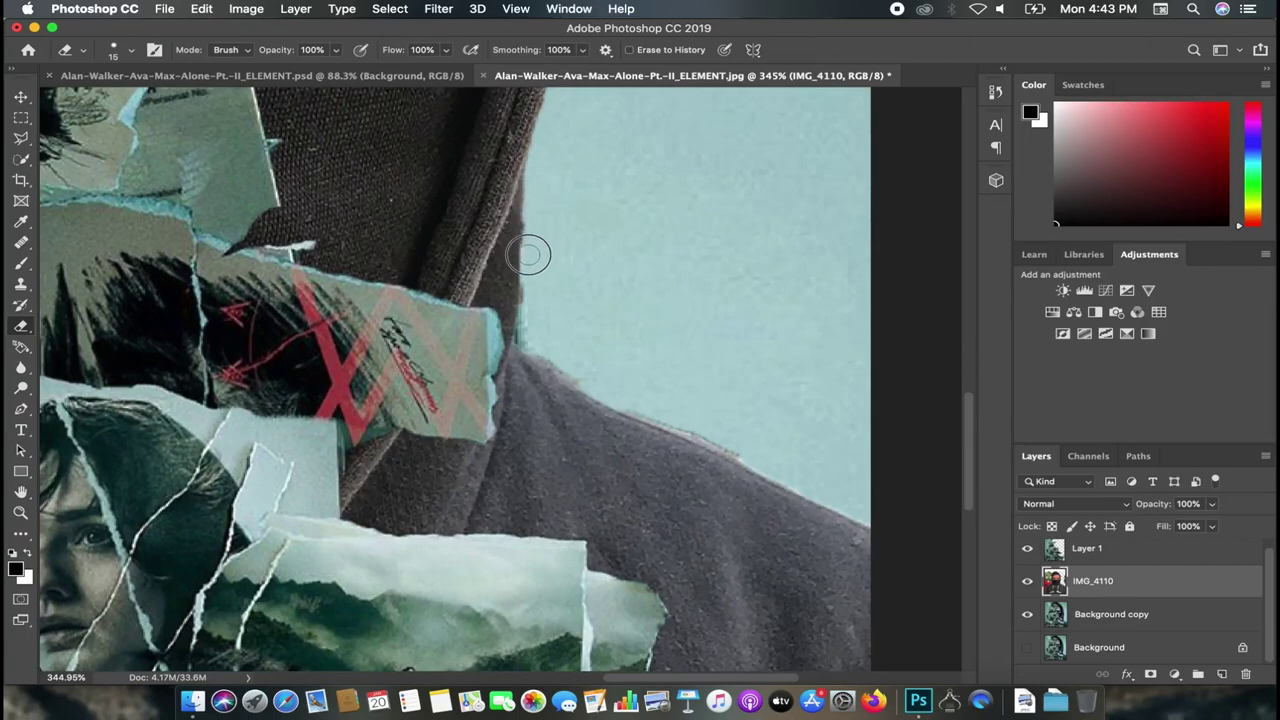
scroll(551, 286, "down", 1)
scroll(540, 218, "down", 1)
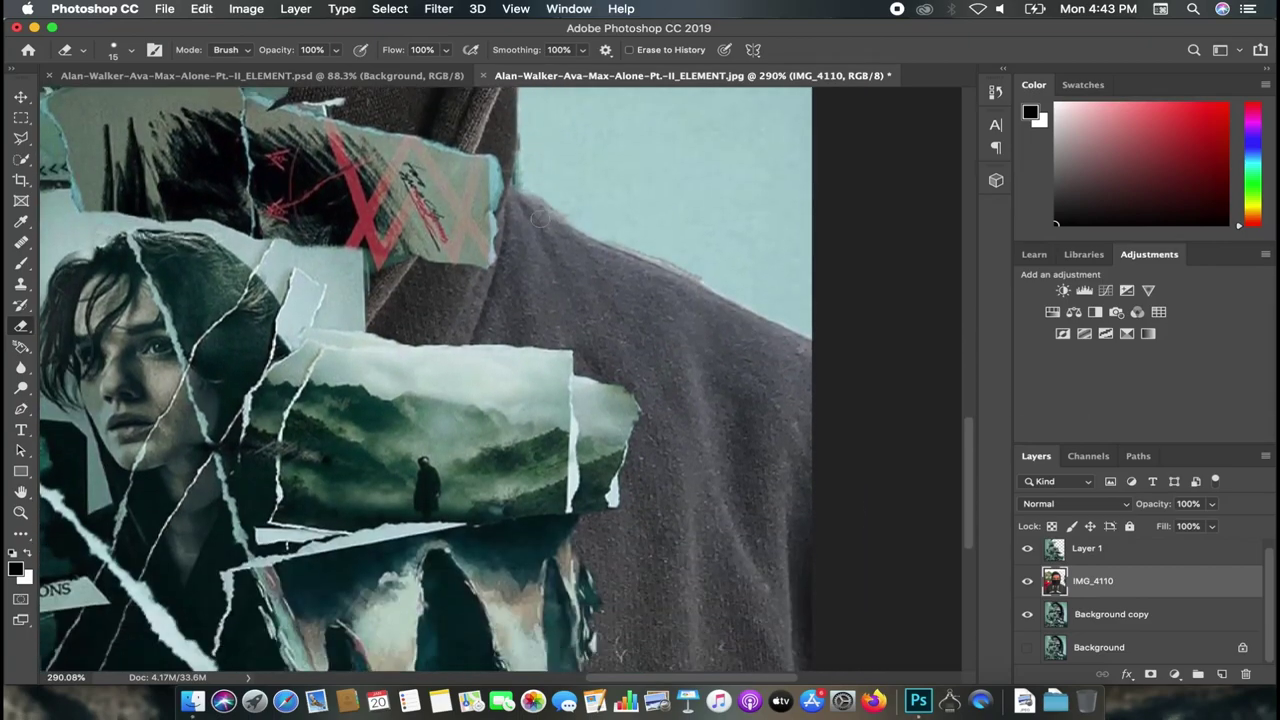
scroll(539, 216, "up", 1)
mouse_move(529, 176)
left_mouse_down()
mouse_move(526, 229)
mouse_move(560, 270)
mouse_move(737, 323)
mouse_move(638, 305)
left_mouse_up()
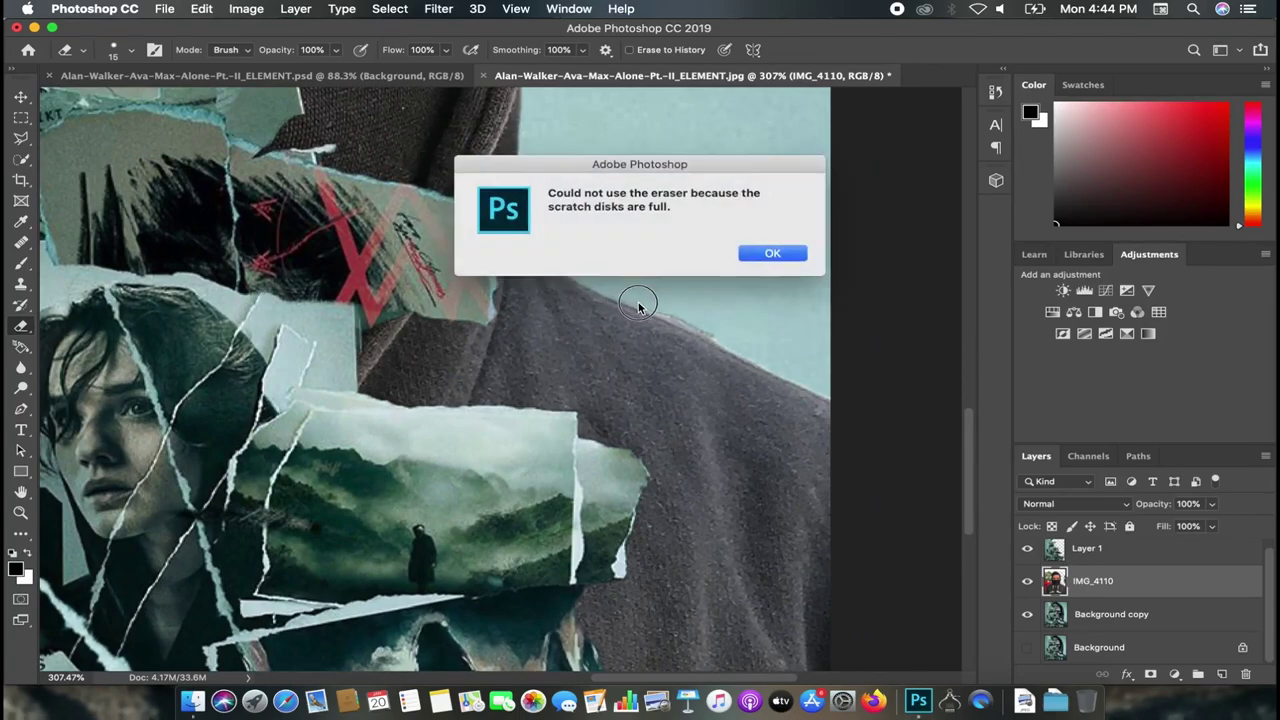
Step: Dismiss the scratch-disks-full alert, zoom out to check the image, then zoom back in on the shoulder
left_click(773, 254)
scroll(748, 258, "down", 3)
scroll(700, 262, "down", 3)
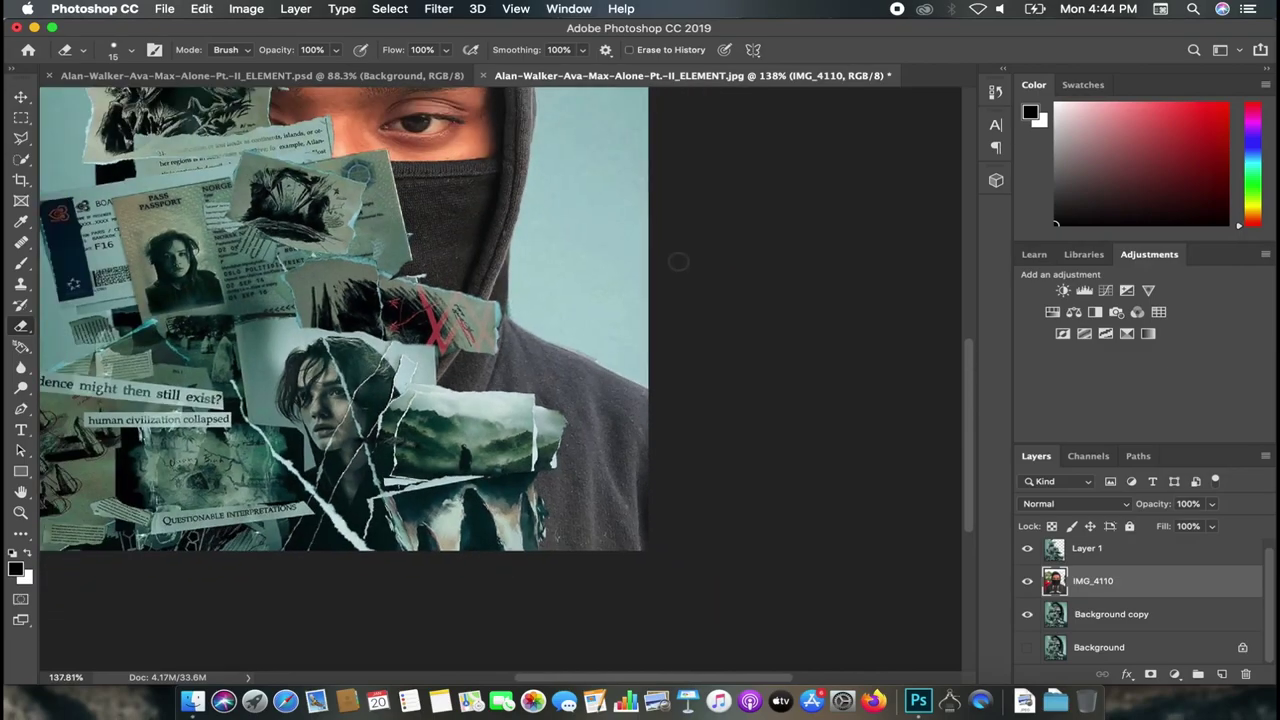
scroll(677, 263, "down", 2)
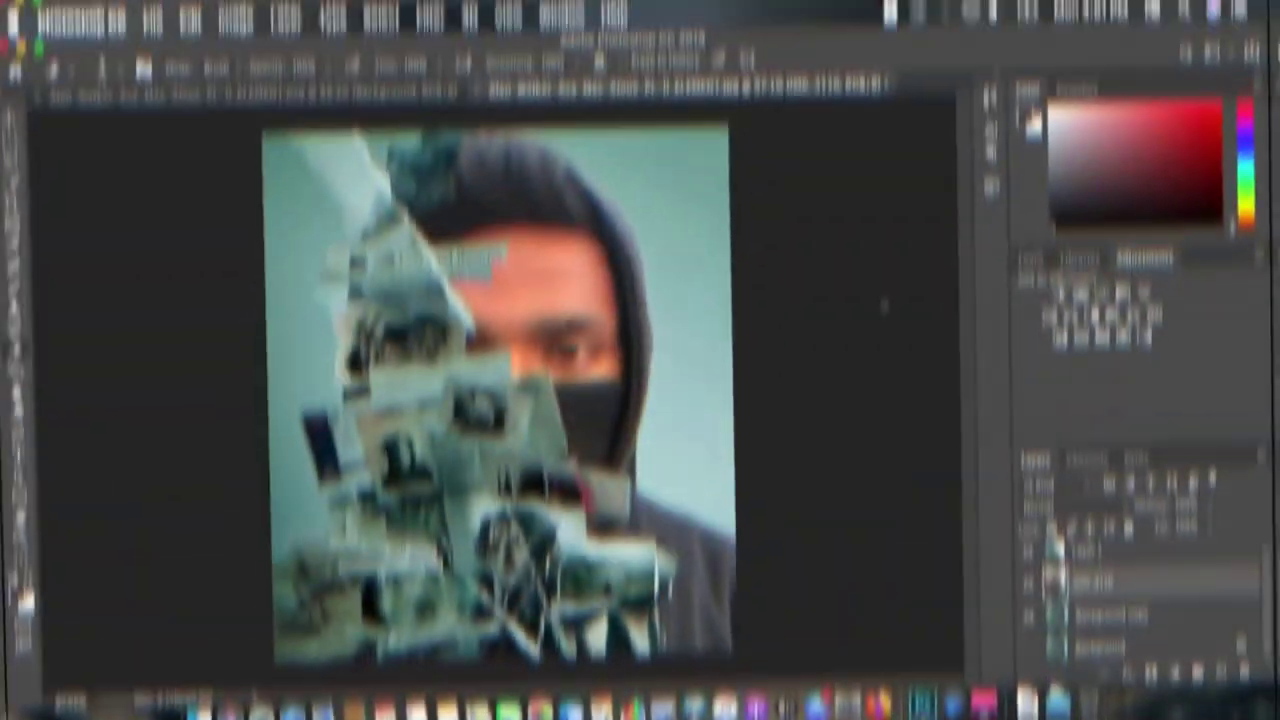
scroll(736, 435, "up", 2)
scroll(740, 432, "up", 2)
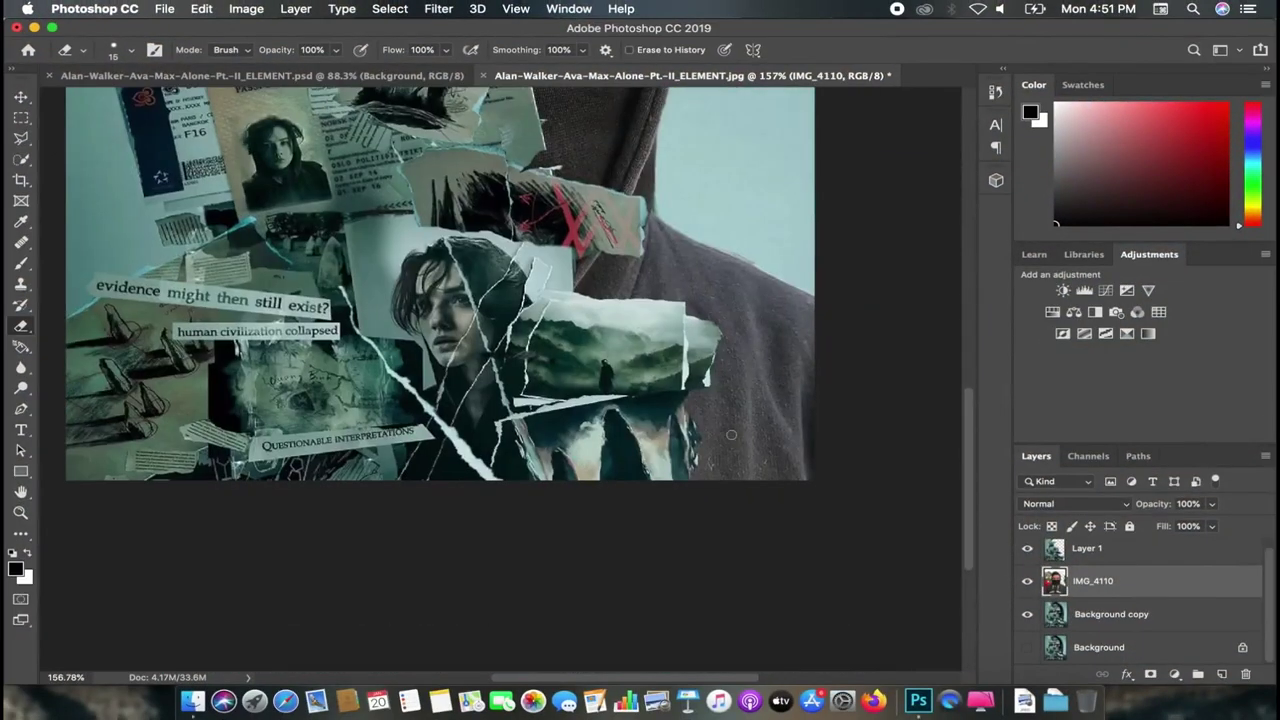
scroll(740, 432, "up", 1)
scroll(811, 415, "up", 1)
scroll(811, 415, "up", 1)
scroll(806, 383, "up", 2)
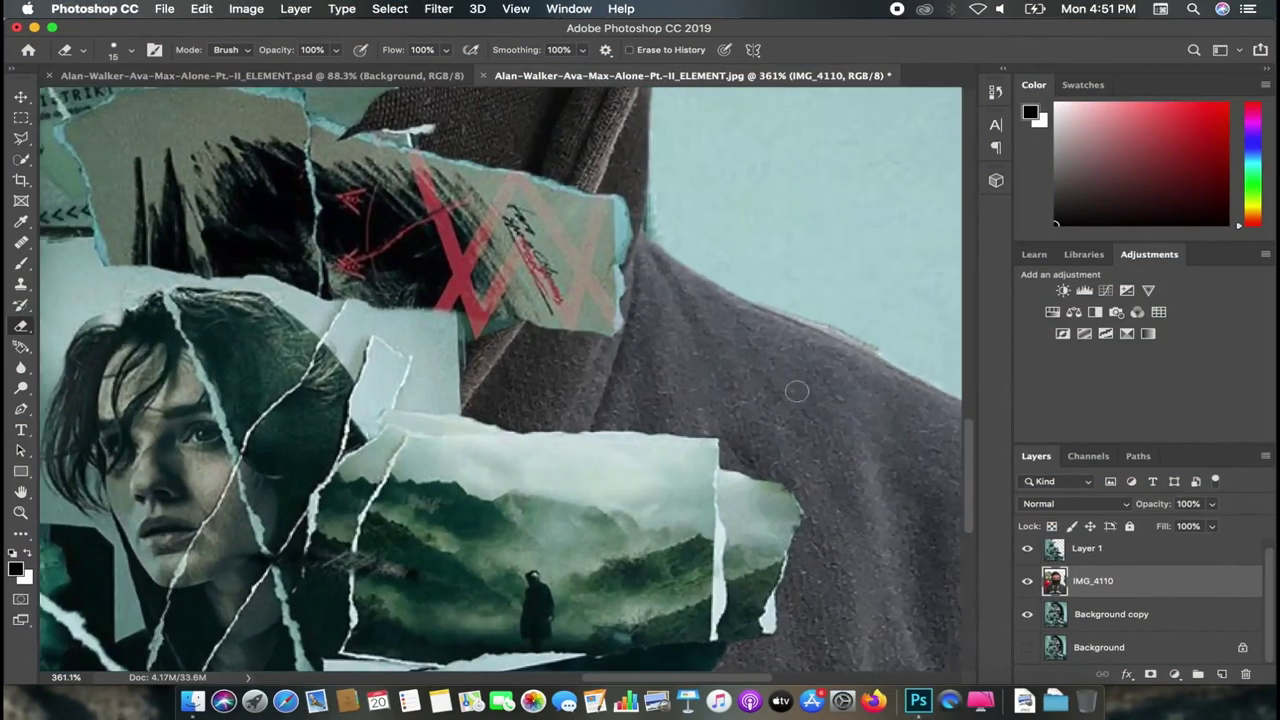
Step: Resize the eraser brush with ] and [ and frame the shoulder edge
scroll(738, 393, "up", 1)
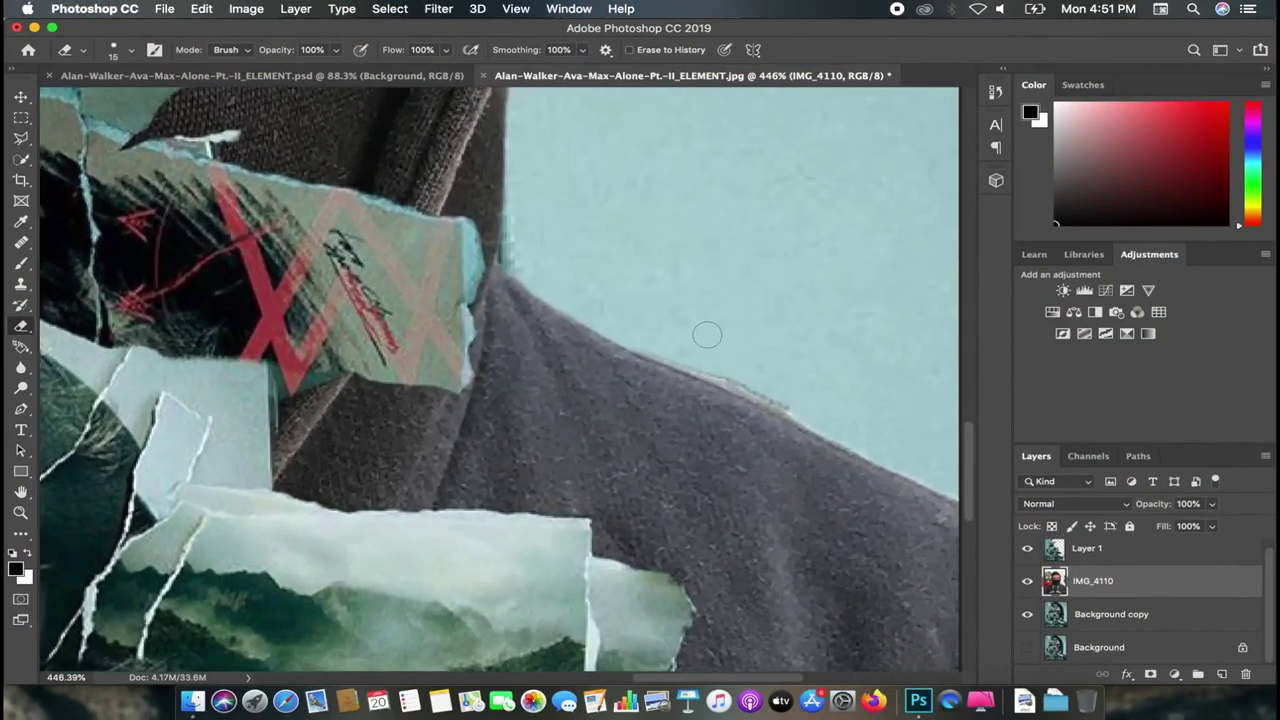
key("bracketright")
key("bracketright")
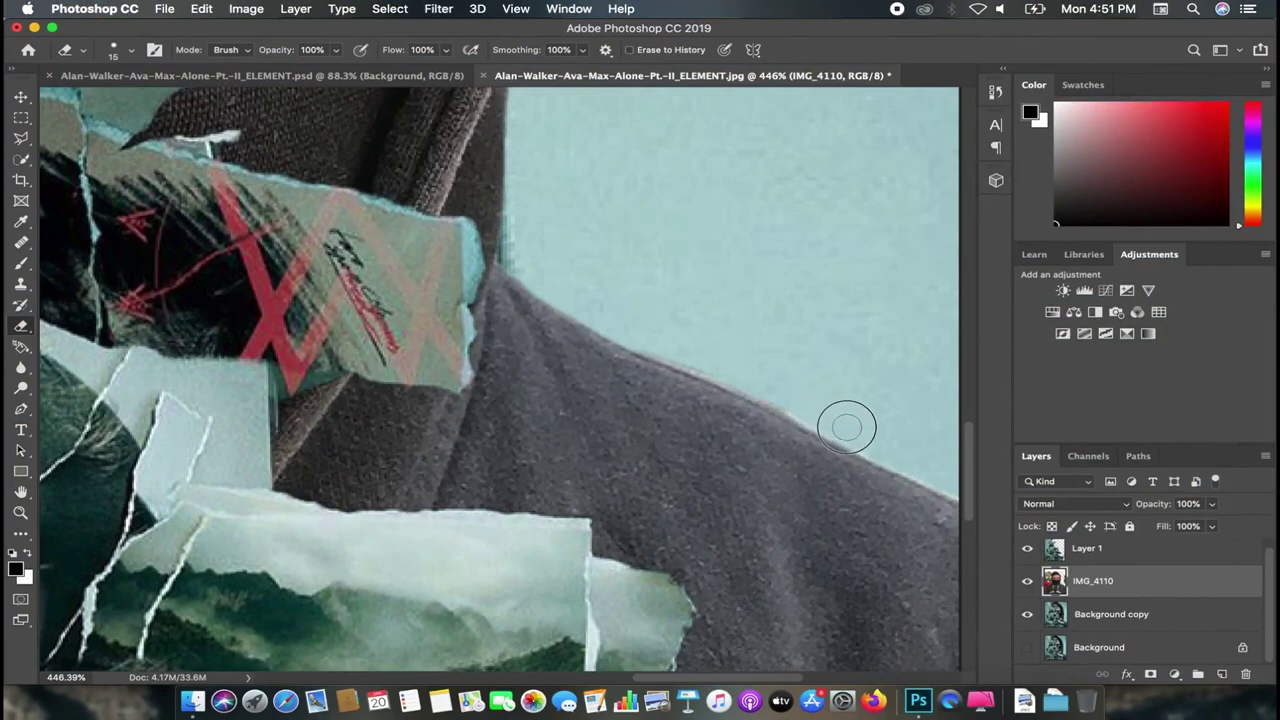
scroll(760, 385, "right", 5)
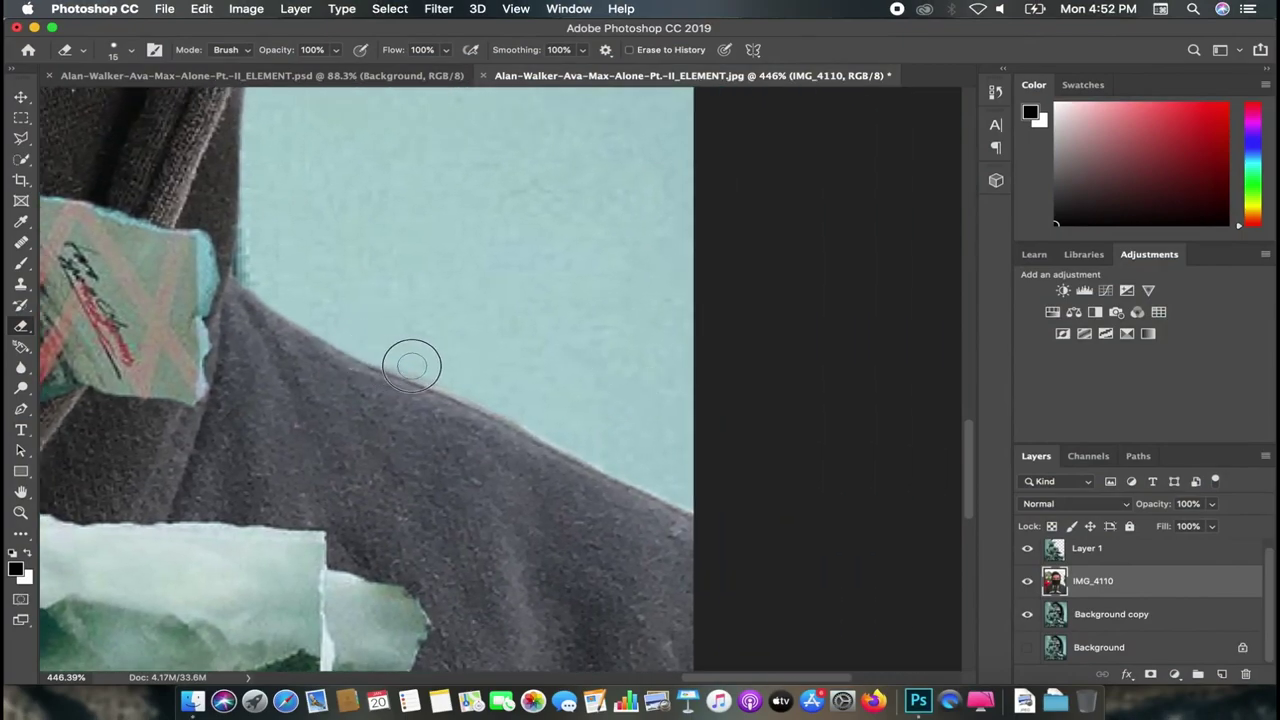
scroll(600, 430, "down", 1)
scroll(482, 384, "down", 5)
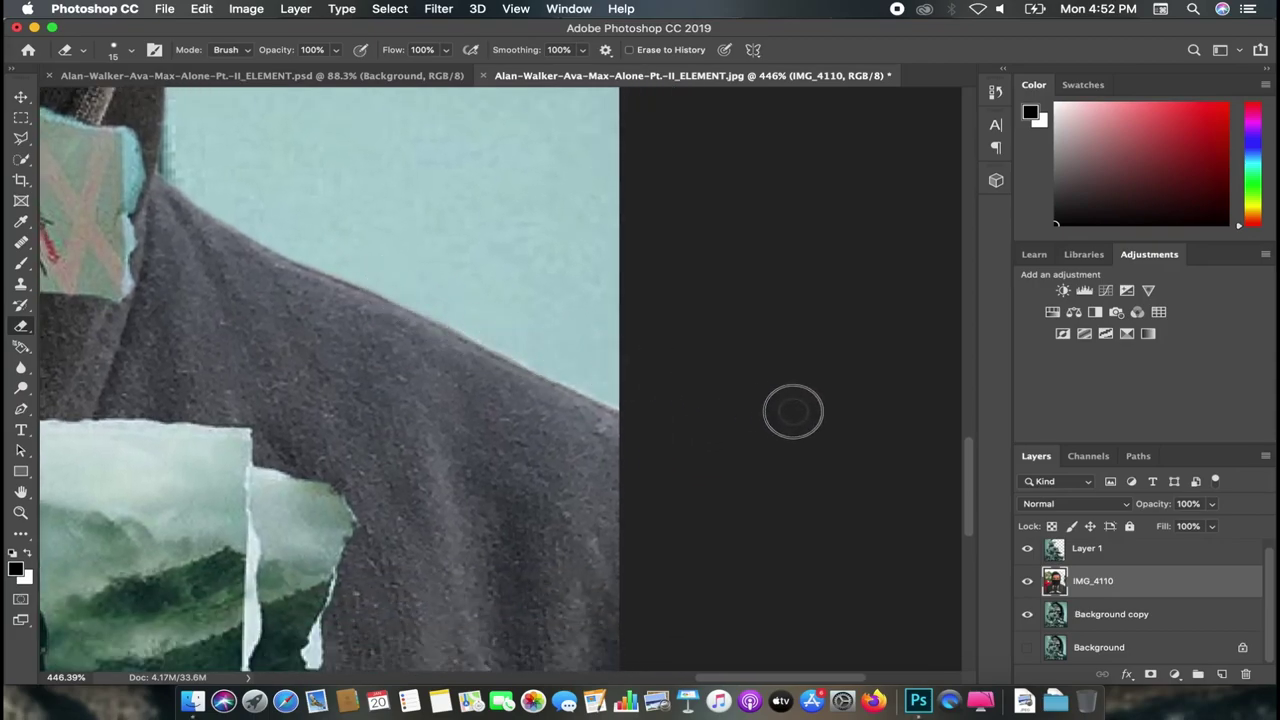
key("bracketleft")
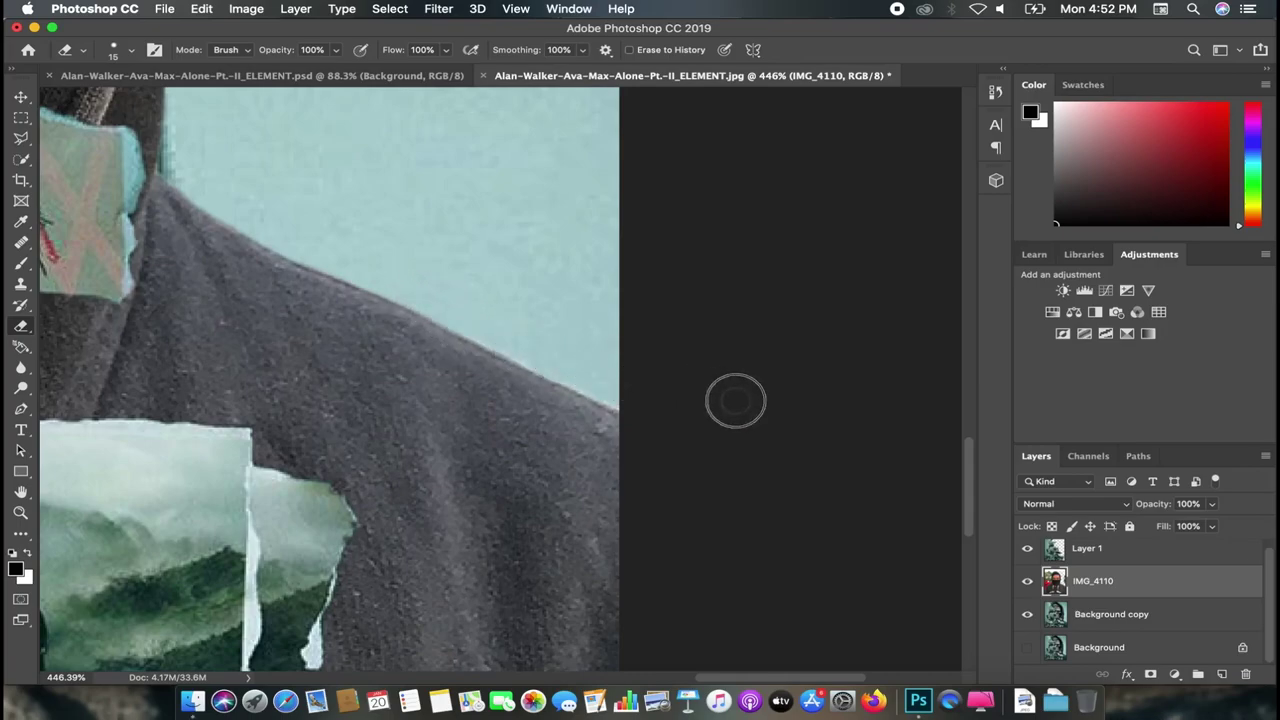
Step: Finish cleaning the shoulder edge and bring up Save As for the poster
scroll(441, 243, "down", 3)
scroll(441, 243, "right", 3)
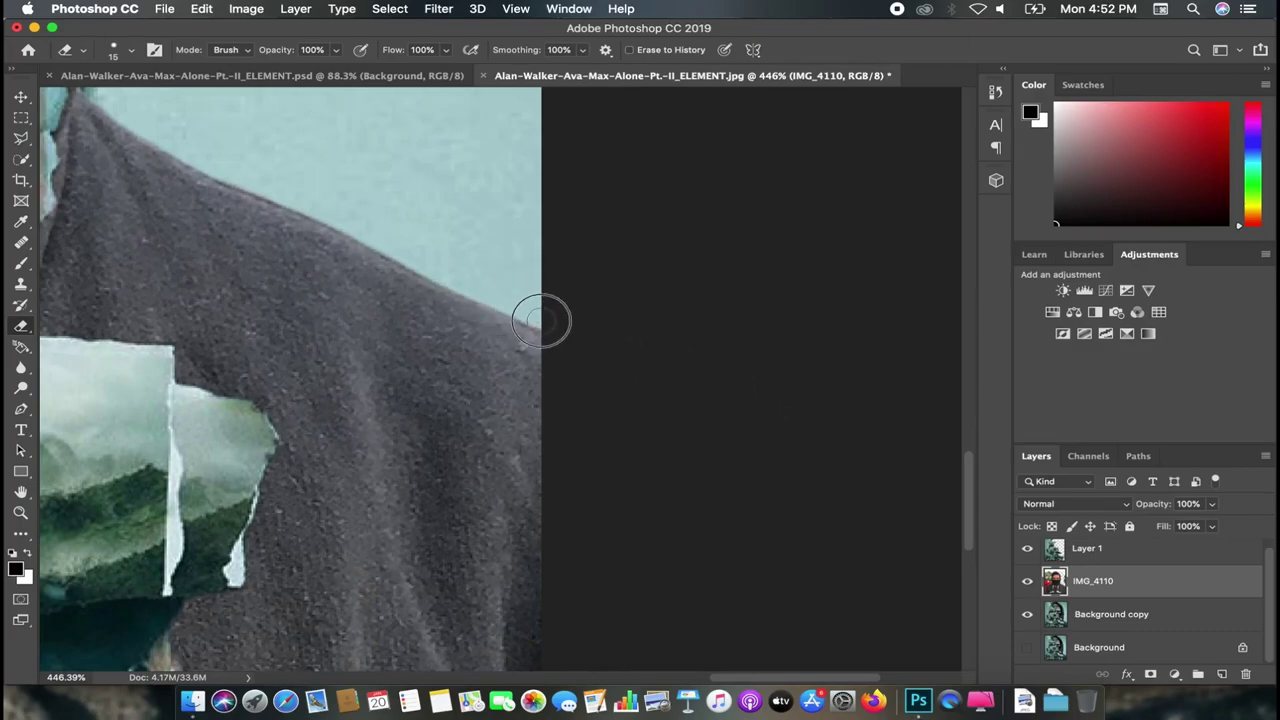
scroll(377, 197, "down", 2)
scroll(377, 197, "down", 1)
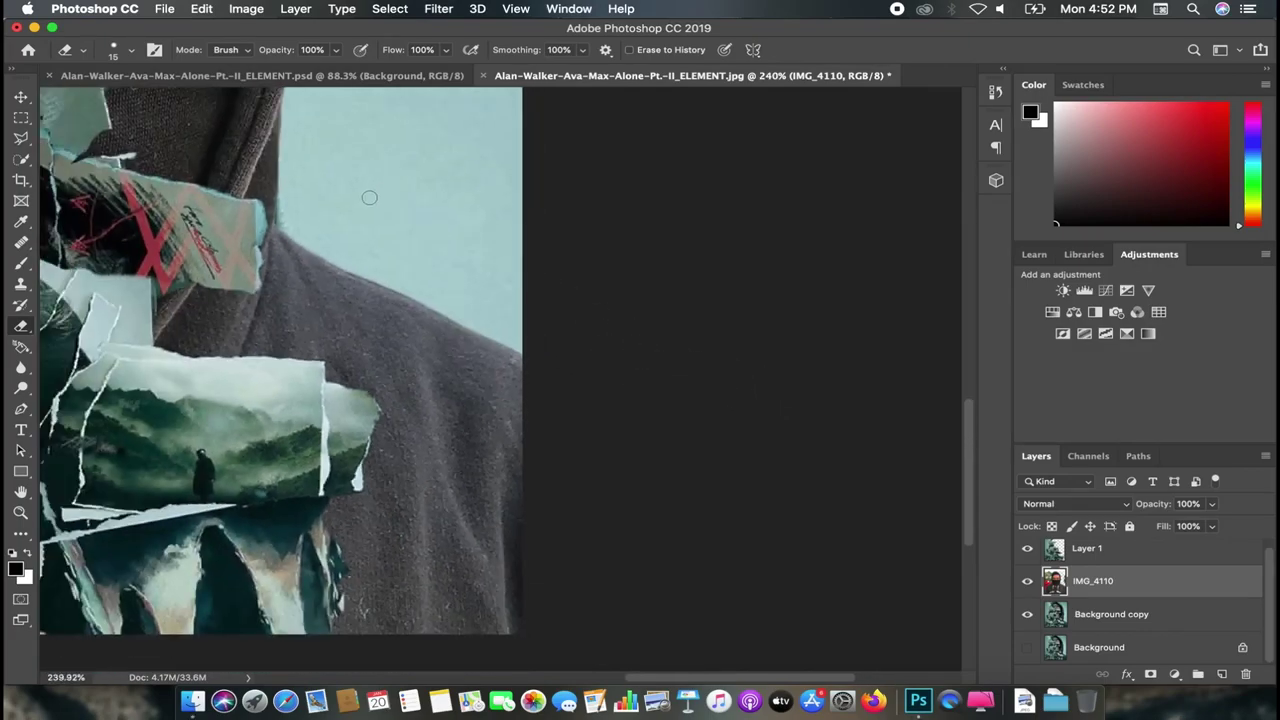
scroll(368, 200, "up", 5)
scroll(617, 244, "up", 1)
scroll(617, 244, "up", 1)
scroll(625, 275, "up", 1)
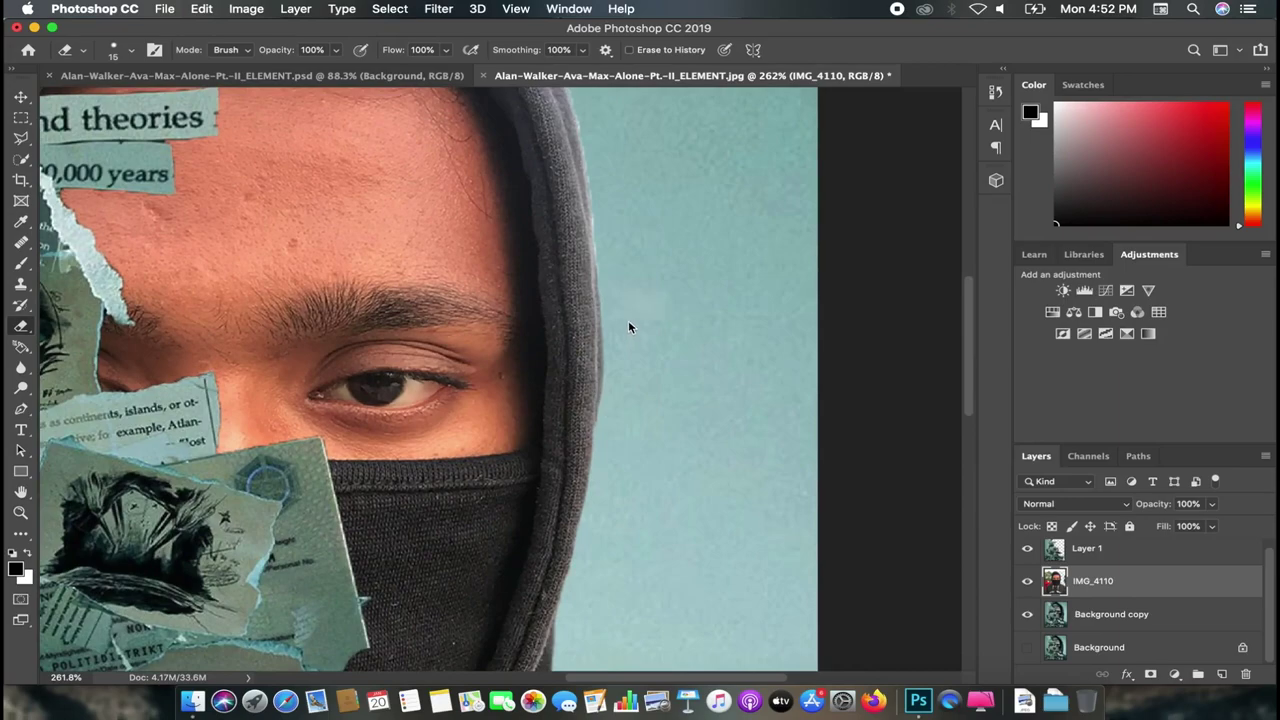
key("ctrl+shift+s")
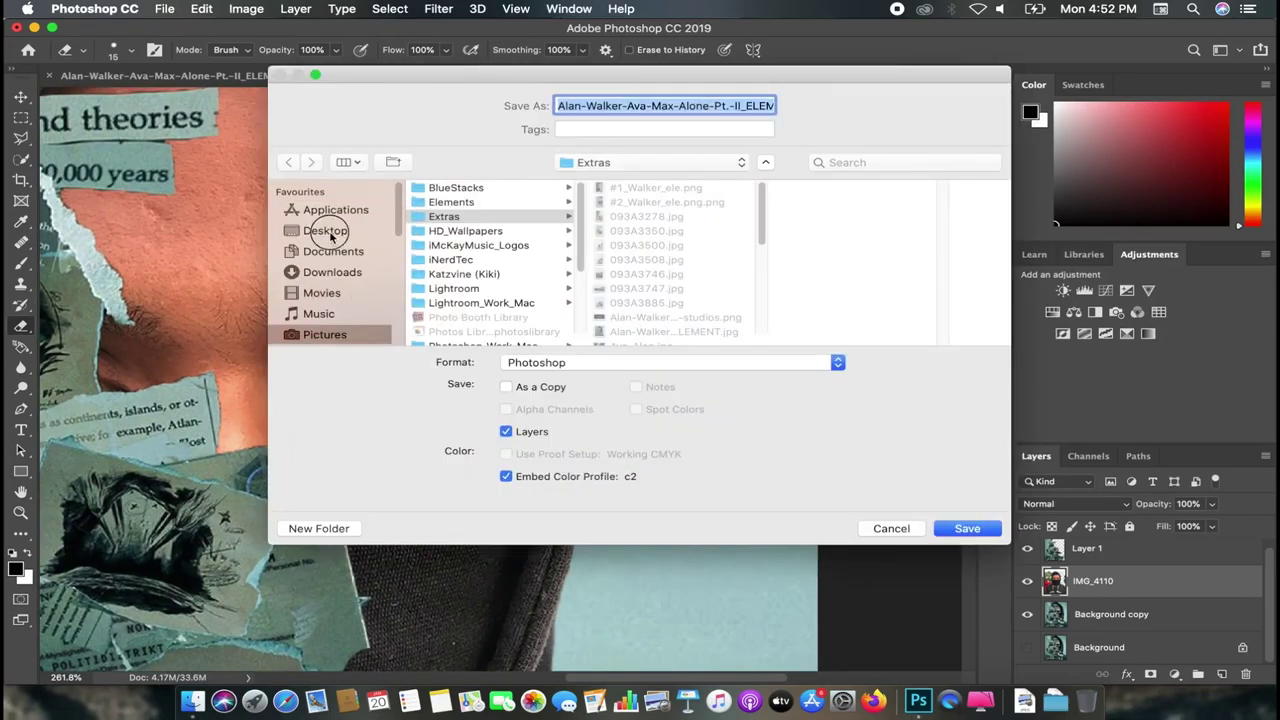
Step: Save the poster to the Desktop as Final_AW_Alone.psd
left_click(327, 231)
type("Final_AW_Alone.psd")
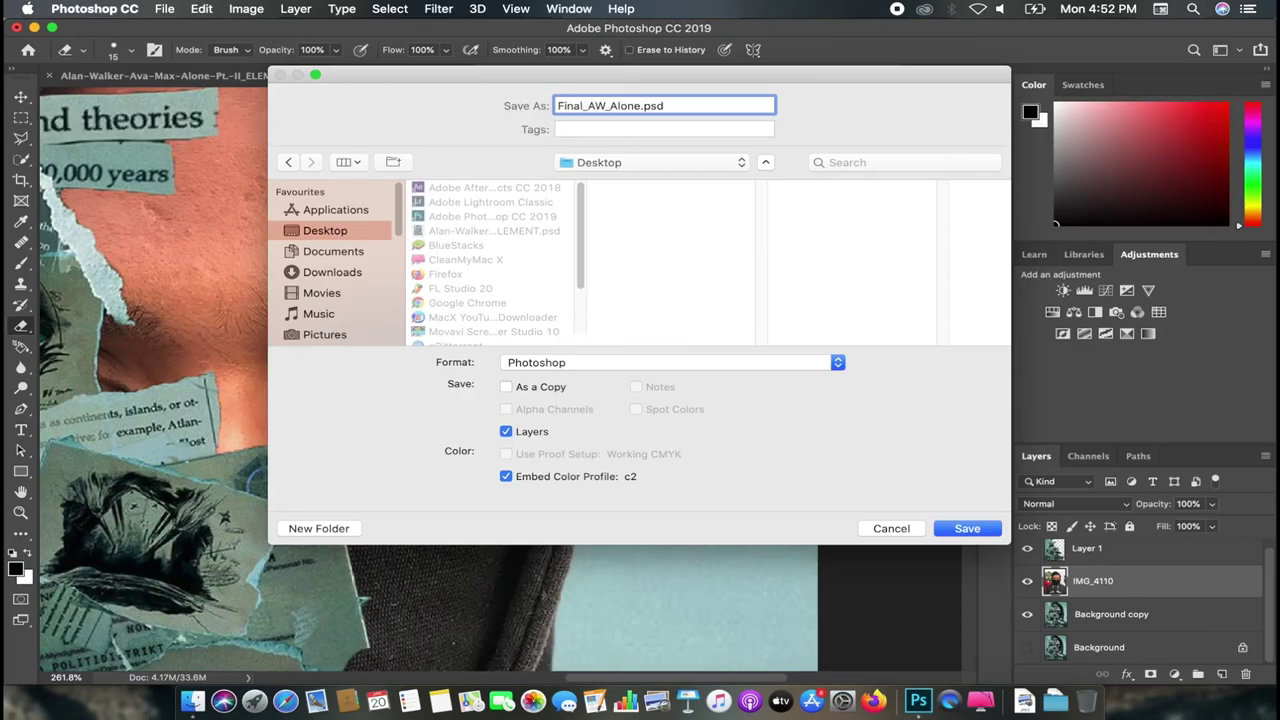
key("Return")
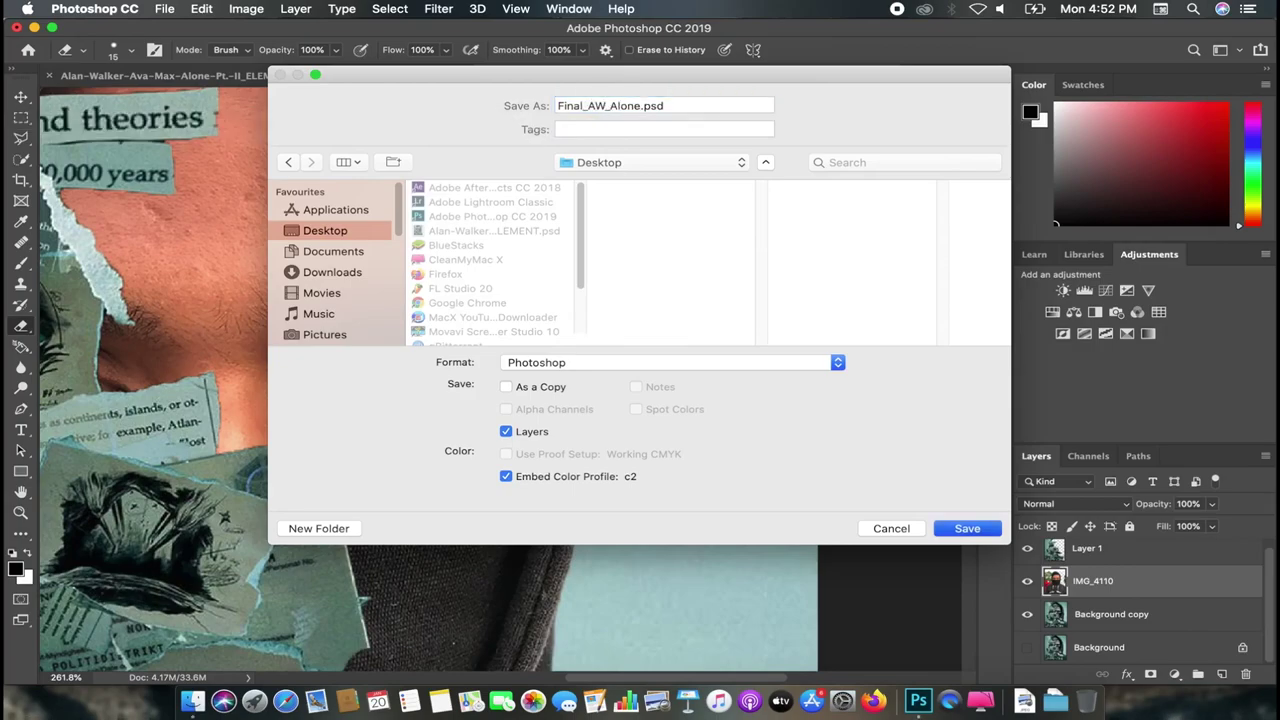
scroll(620, 163, "up", 1)
scroll(620, 163, "up", 4)
scroll(620, 163, "up", 2)
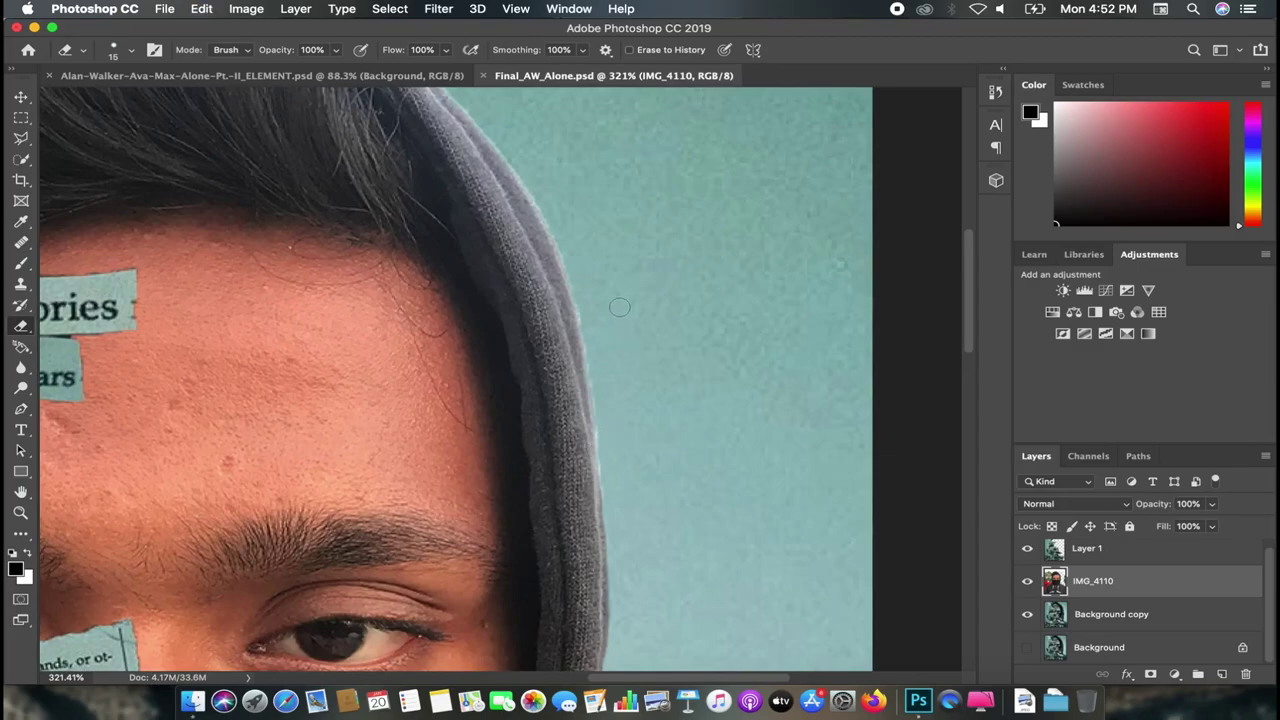
Step: Erase the stray hair above the top of the head
scroll(608, 310, "down", 4)
scroll(590, 315, "down", 3)
scroll(547, 311, "up", 2)
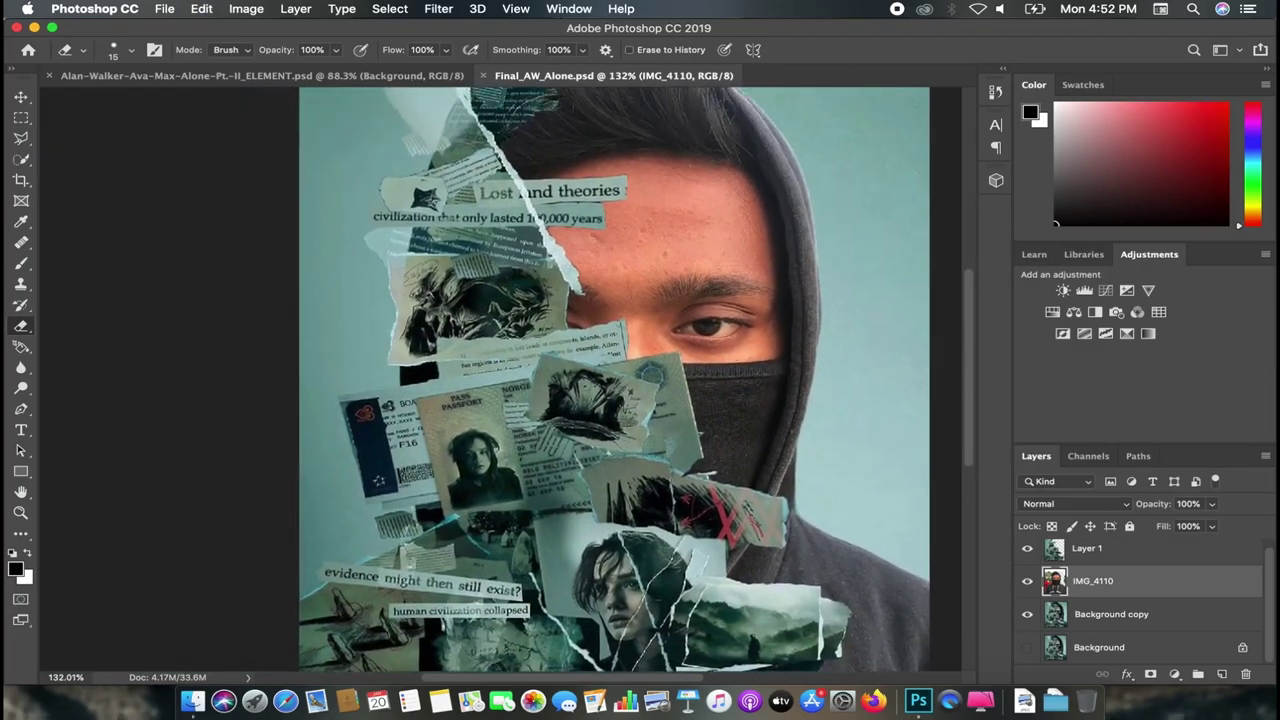
scroll(600, 290, "up", 2)
scroll(640, 266, "up", 1)
scroll(645, 252, "up", 1)
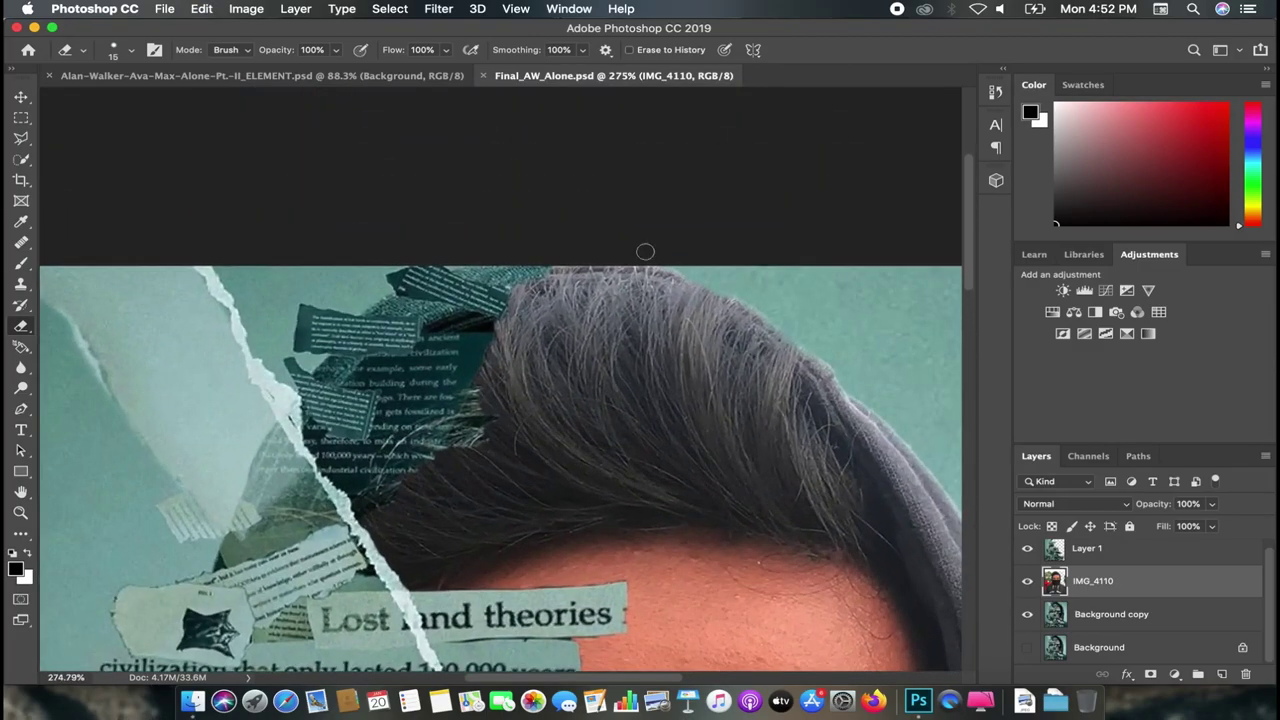
left_click_drag(623, 251, 763, 290)
scroll(705, 256, "down", 3)
scroll(674, 267, "down", 2)
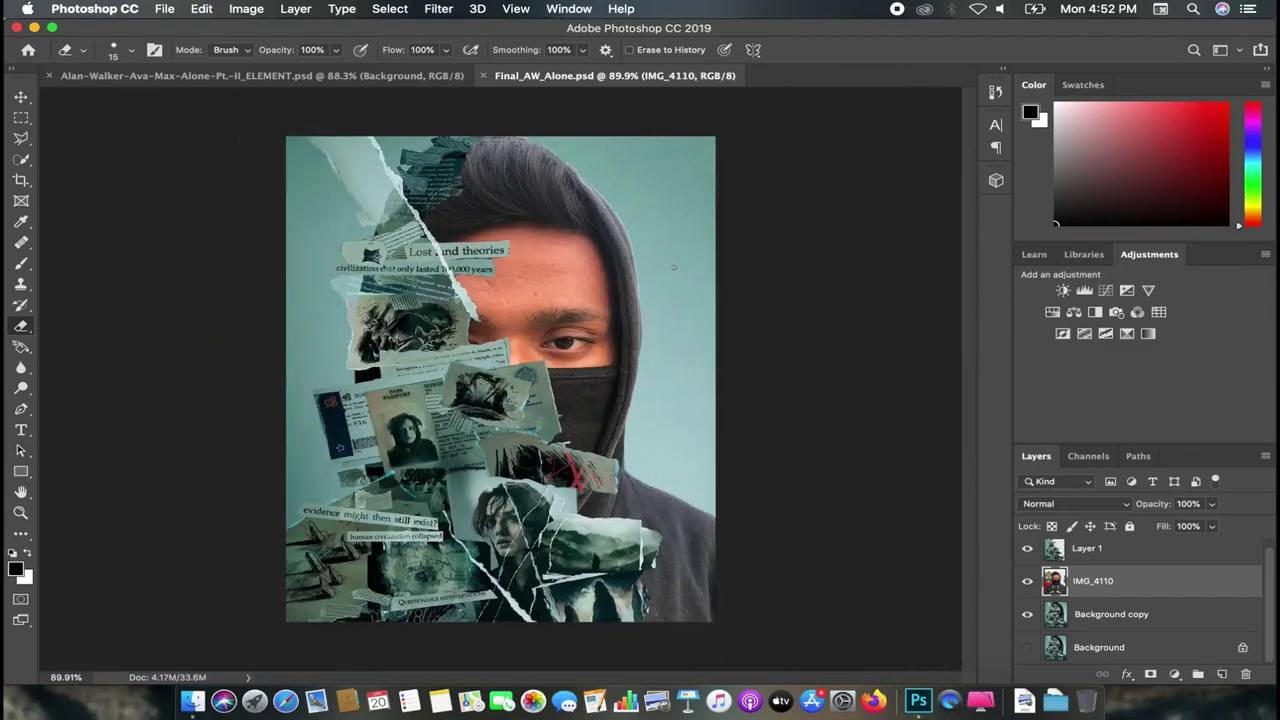
Step: Check the IMG_4110 layer, dismissing its blending options and toggling its visibility to compare
left_click(1024, 585)
scroll(672, 365, "down", 1)
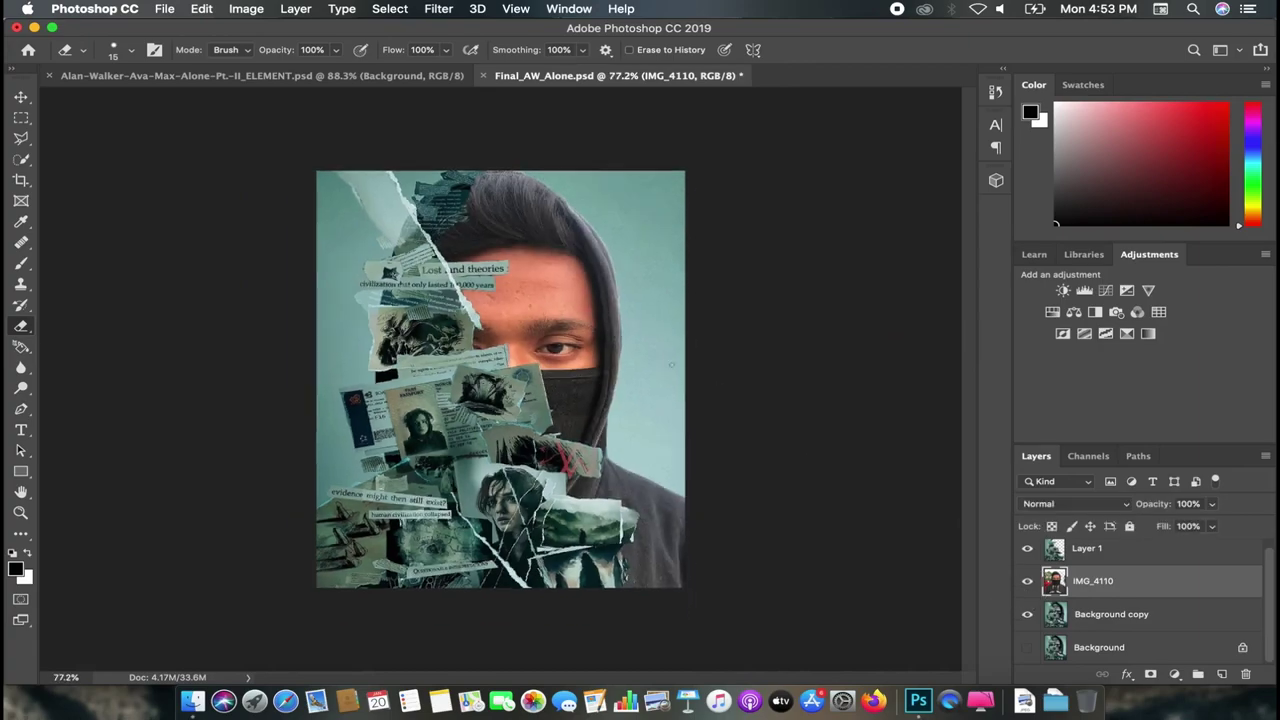
double_click(1042, 581)
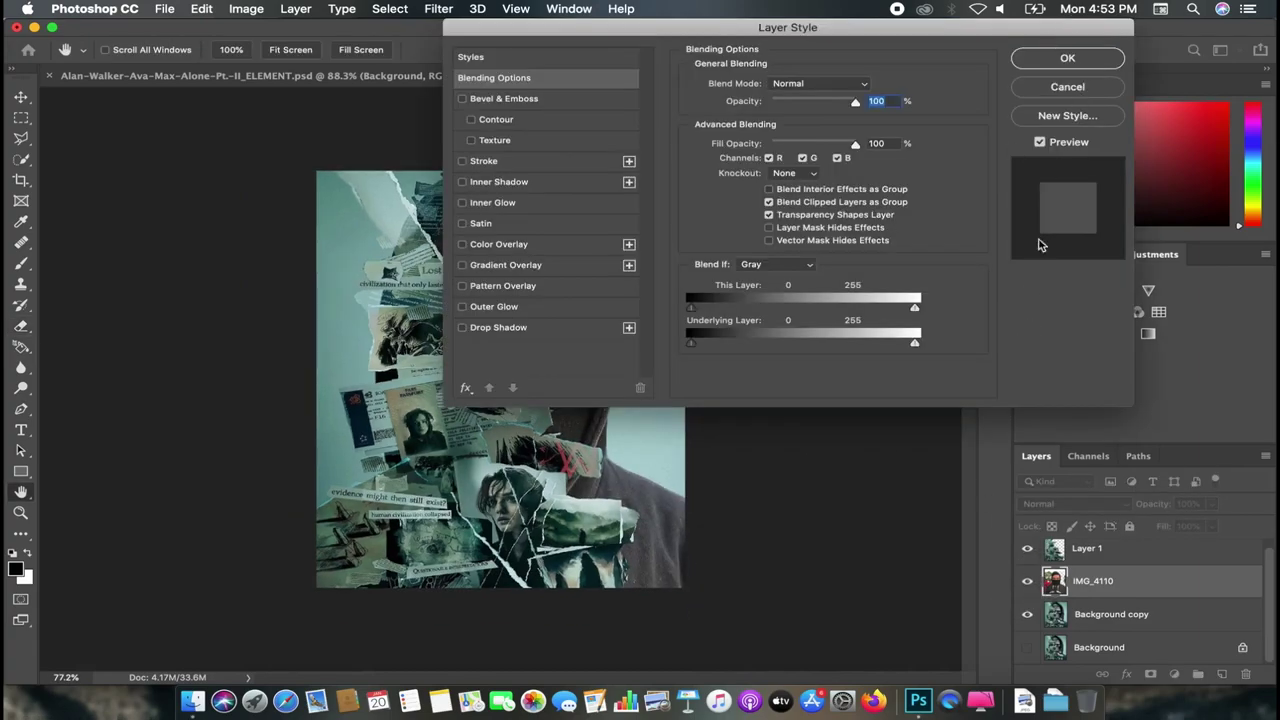
key("Escape")
left_click(1027, 581)
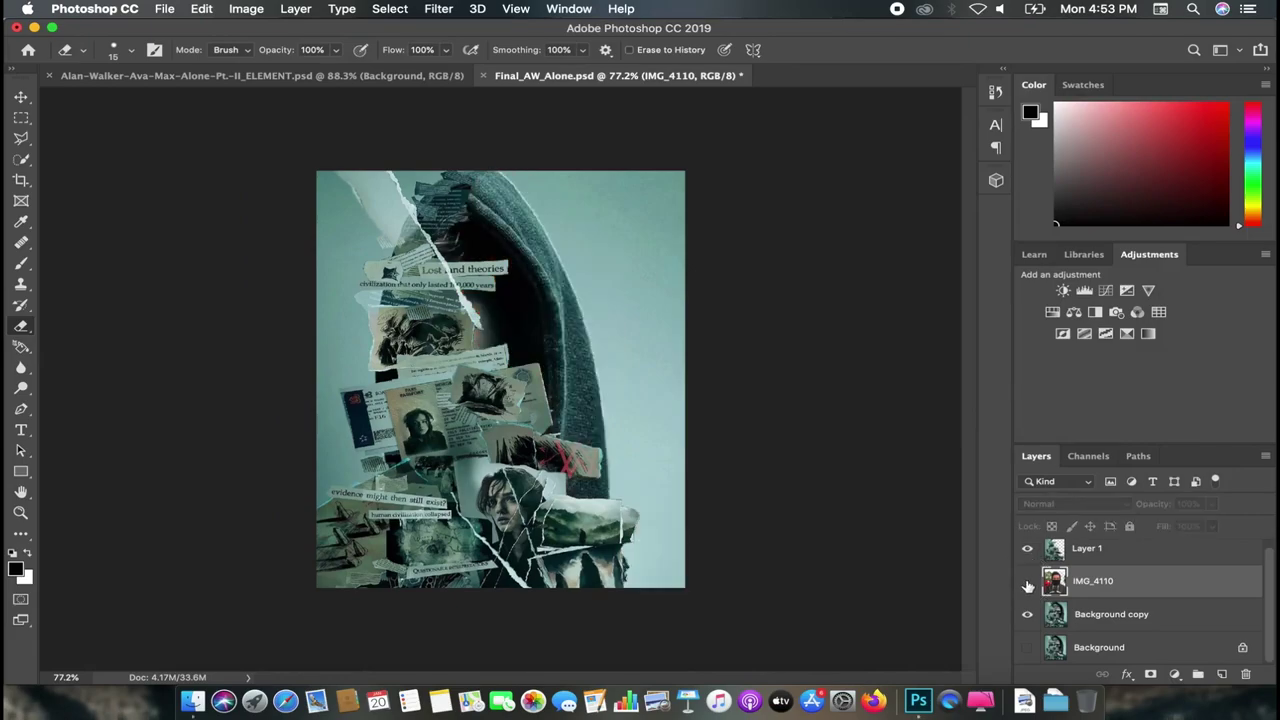
left_click(1027, 581)
left_click(1027, 581)
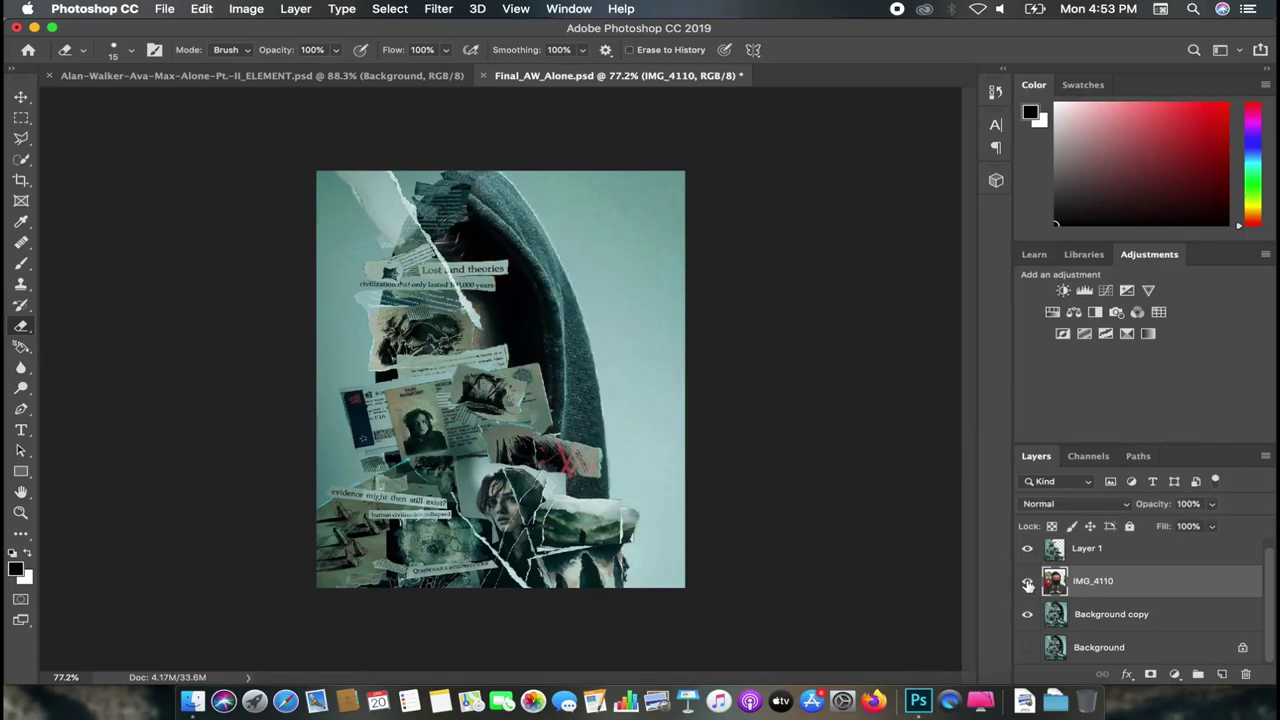
Step: Hide Background copy and show the original Background behind the visible IMG_4110 photo
left_click(1028, 616)
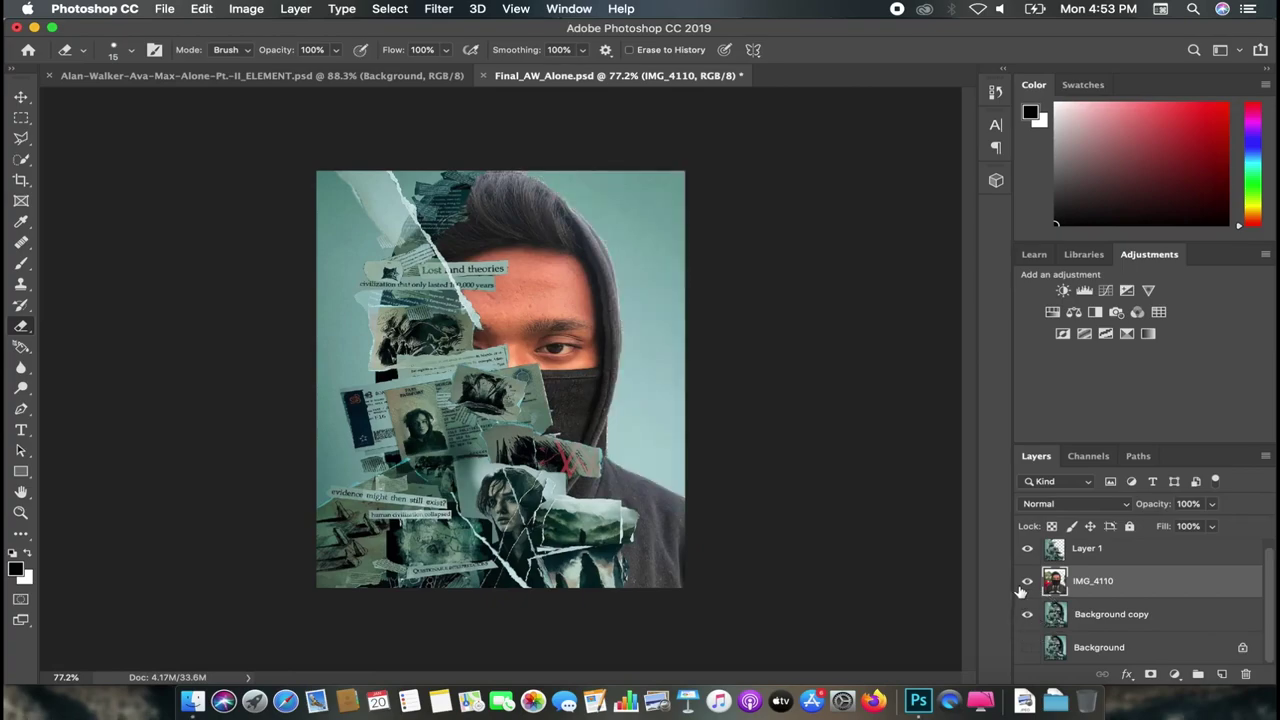
left_click(1023, 588)
left_click(1029, 648)
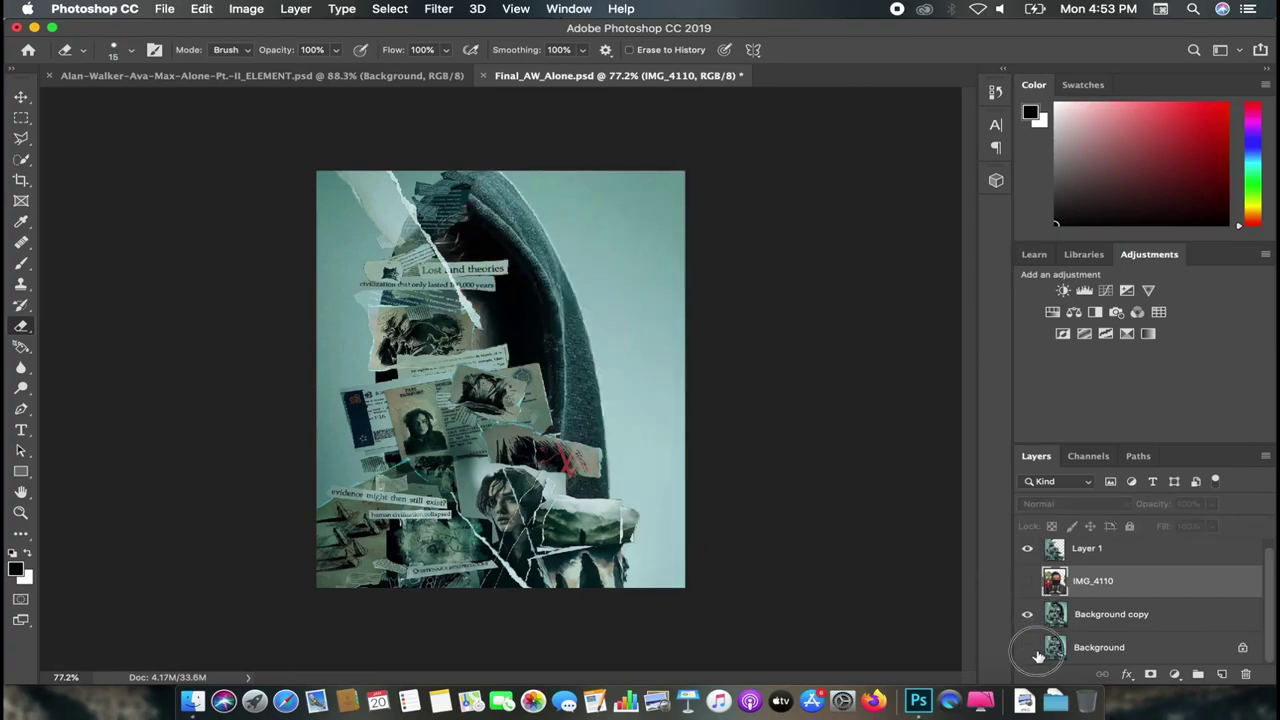
left_click(1028, 614)
left_click(1097, 648)
left_click(1027, 616)
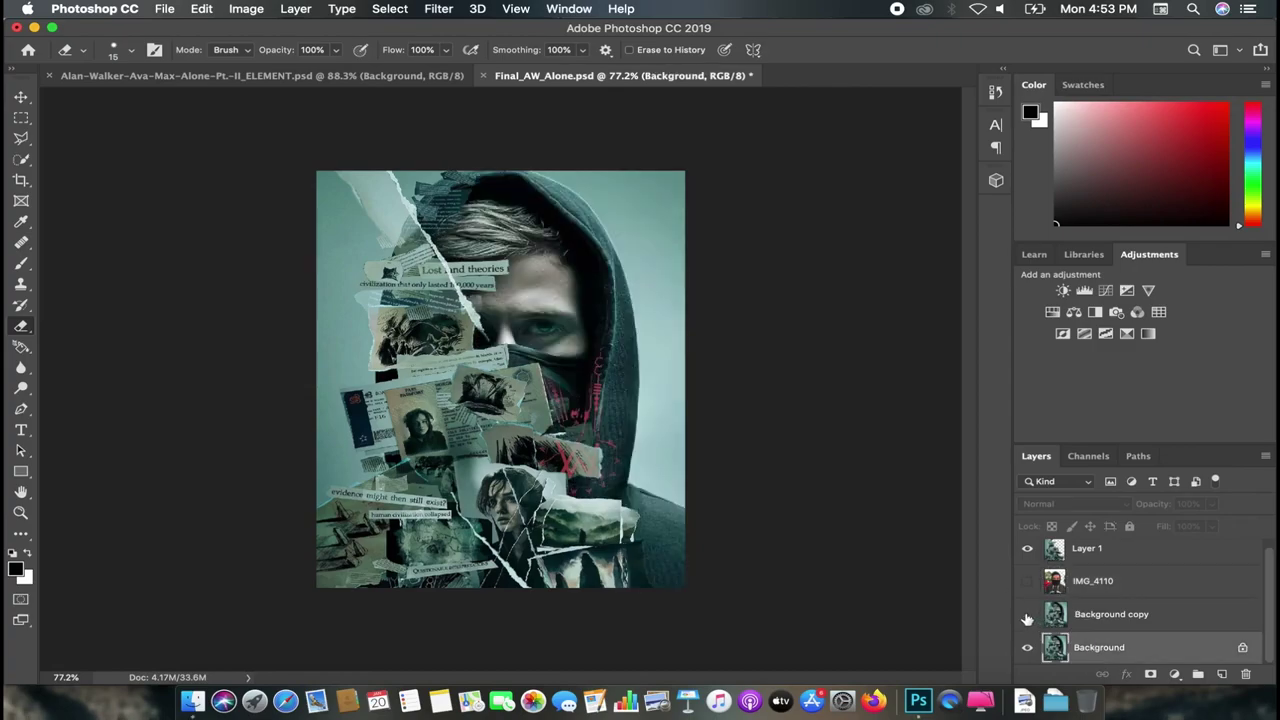
scroll(1028, 612, "up", 3)
scroll(1031, 600, "down", 2)
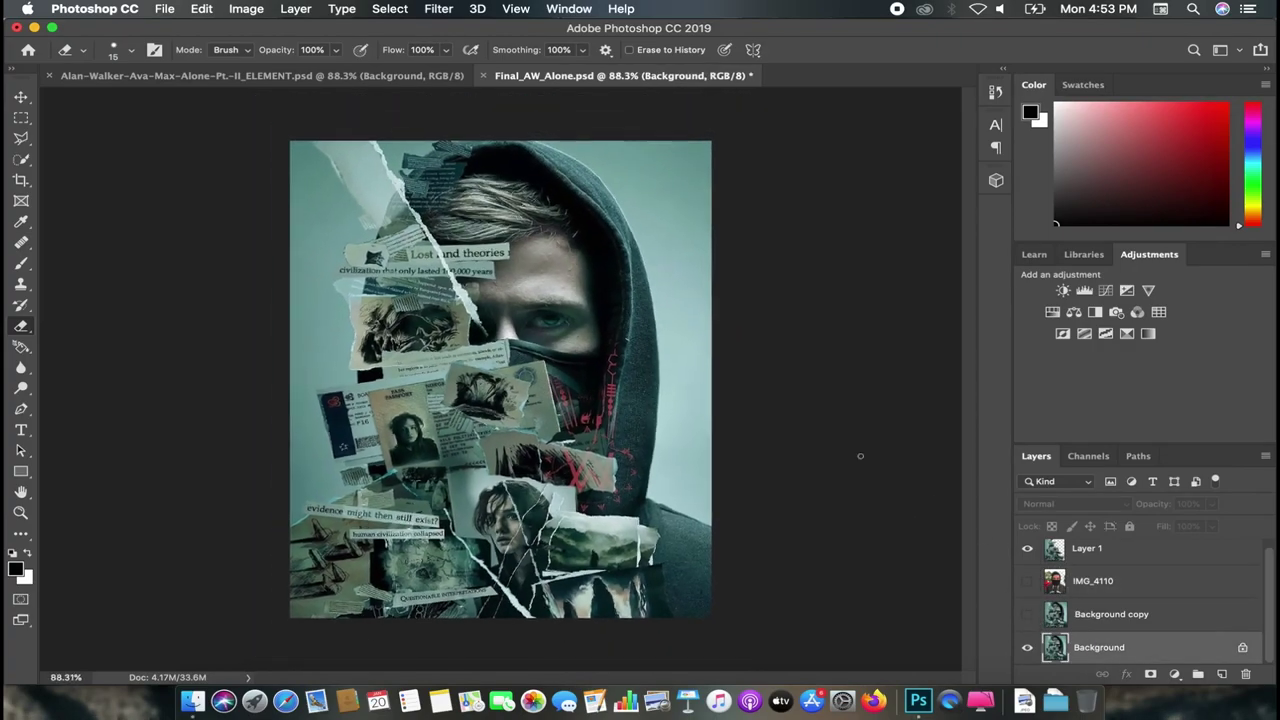
left_click(1028, 584)
scroll(1184, 591, "up", 3)
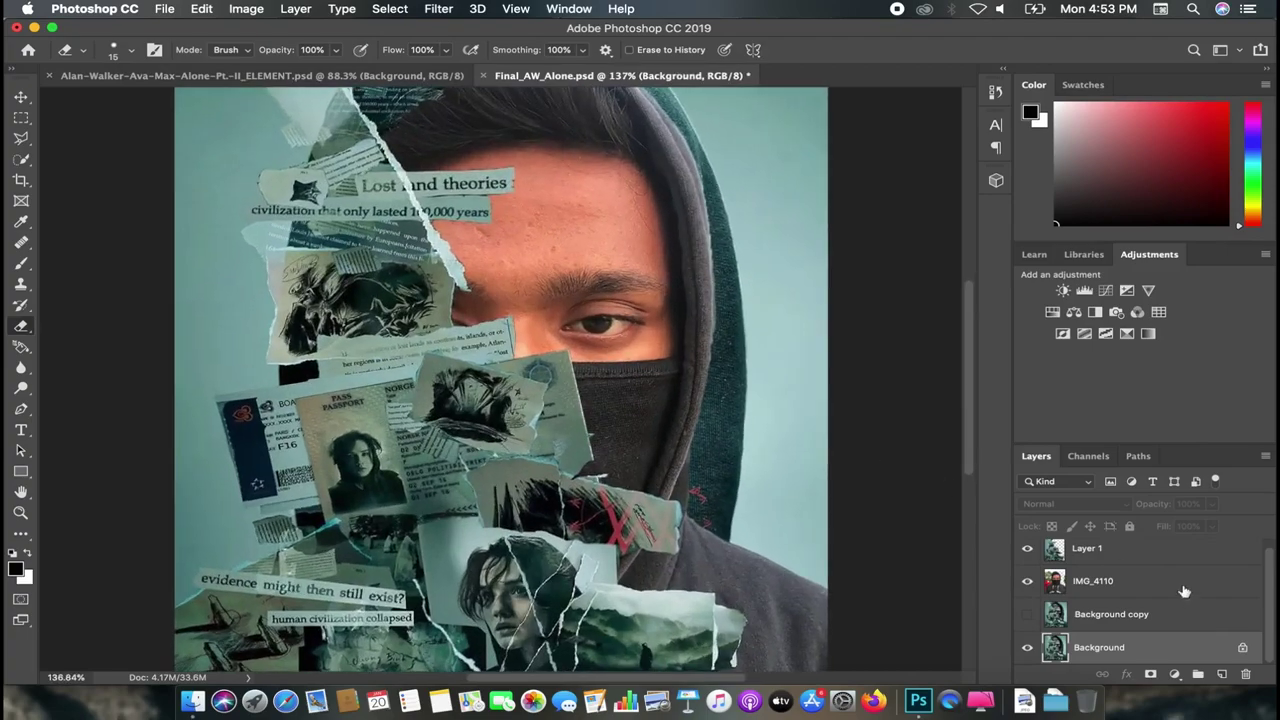
Step: Lower the IMG_4110 photo to 42% opacity and nudge it to line up with the original face
left_click(1120, 586)
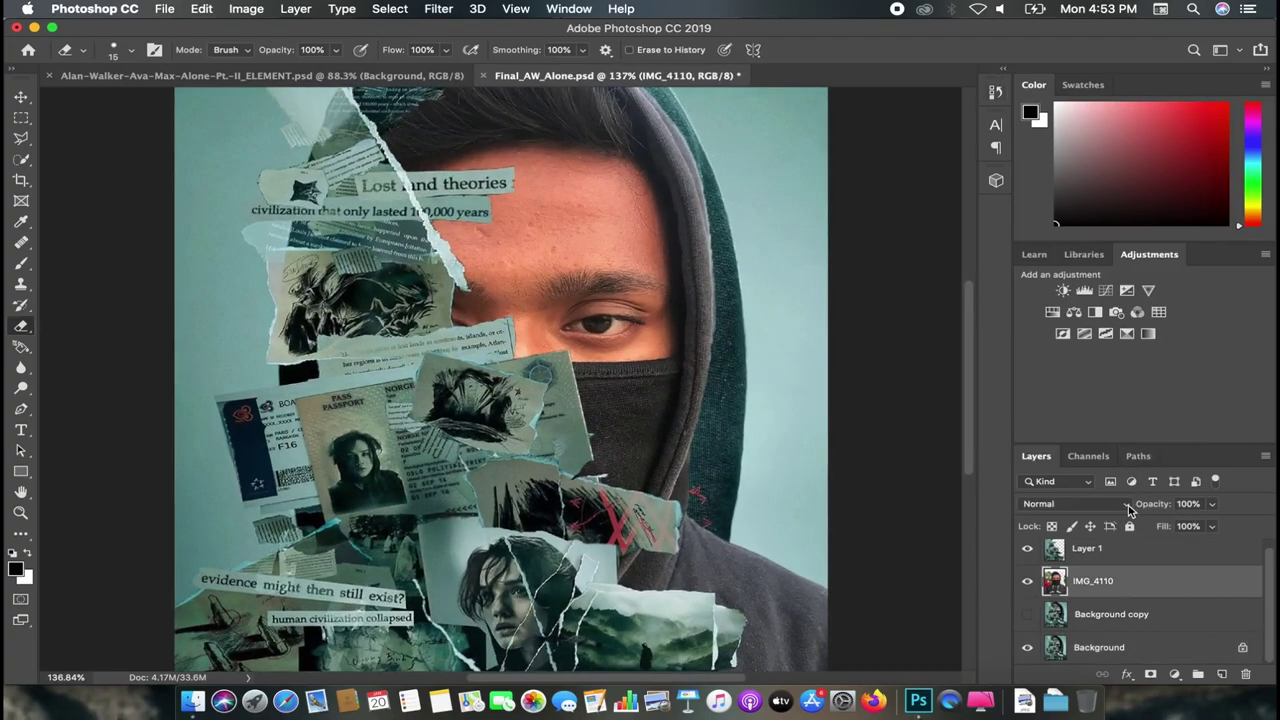
left_click(1211, 510)
left_click_drag(1213, 524, 1164, 524)
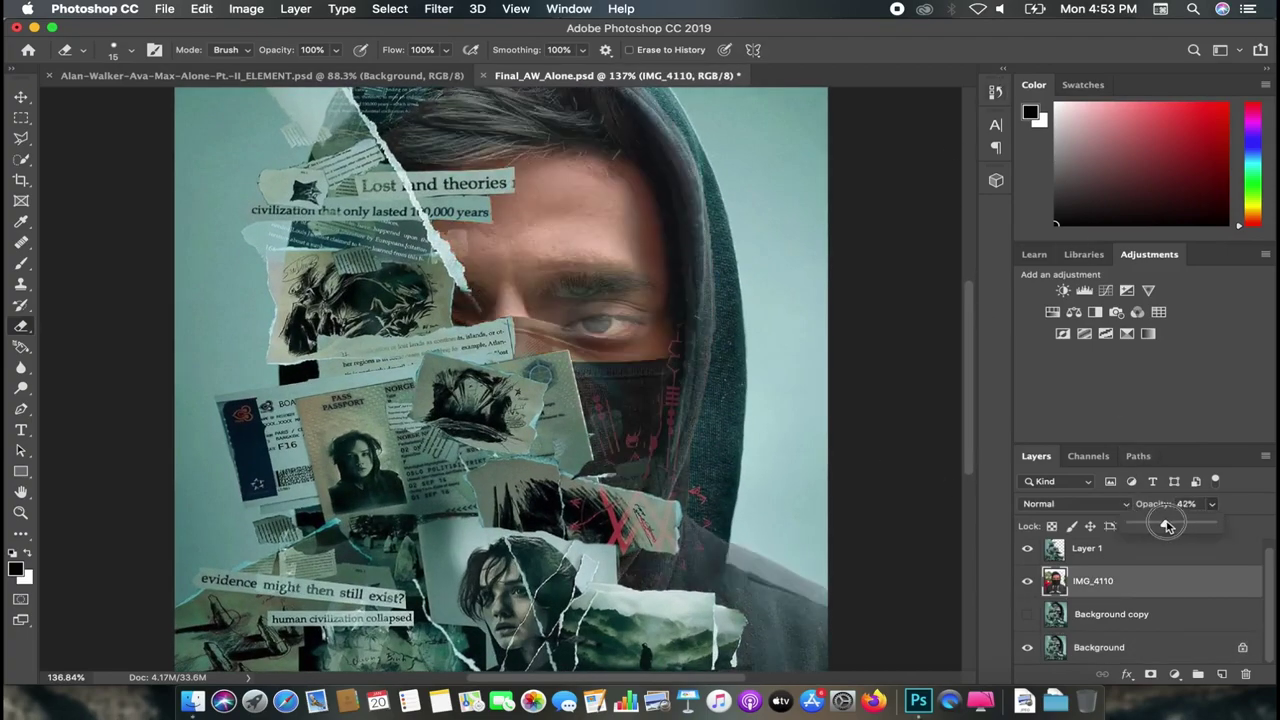
scroll(610, 283, "up", 2)
key("v")
mouse_move(575, 195)
left_mouse_down()
mouse_move(600, 228)
mouse_move(575, 188)
left_mouse_up()
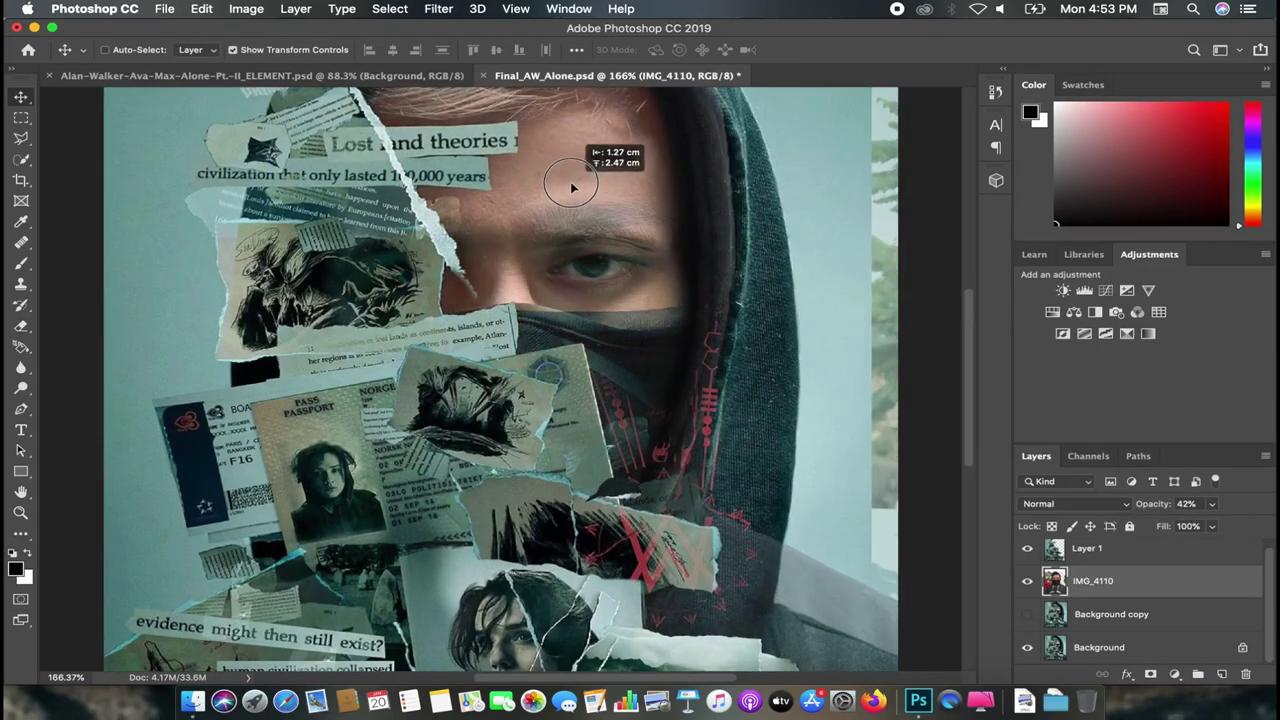
Step: Restore the photo to 100% opacity with the original Background layer visible
scroll(582, 212, "down", 3)
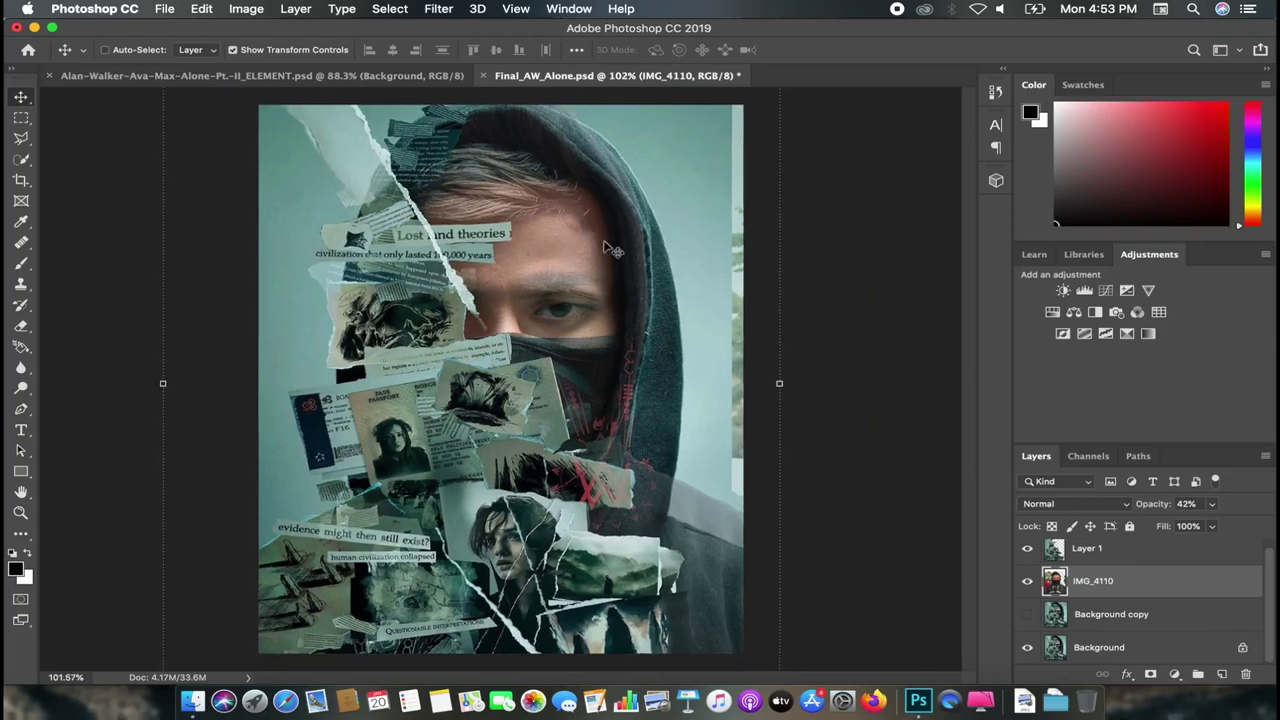
left_click(1020, 617)
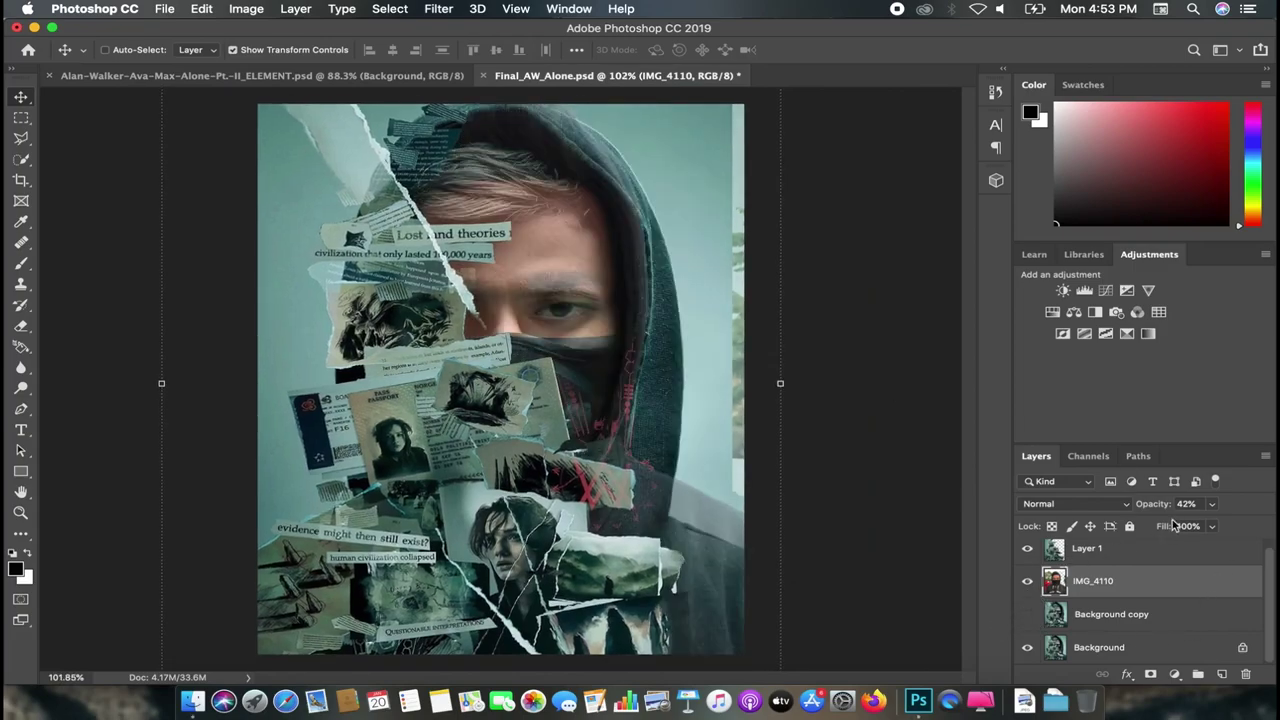
left_click(1028, 647)
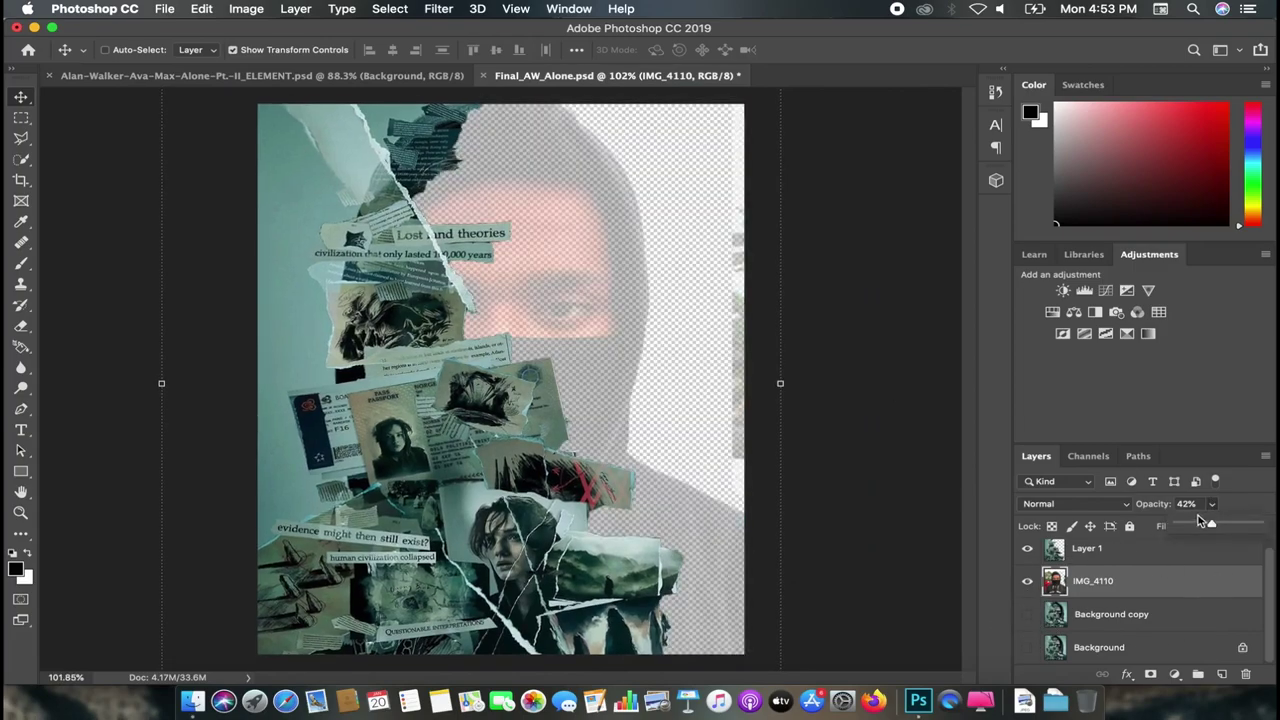
left_click_drag(1213, 503, 1224, 528)
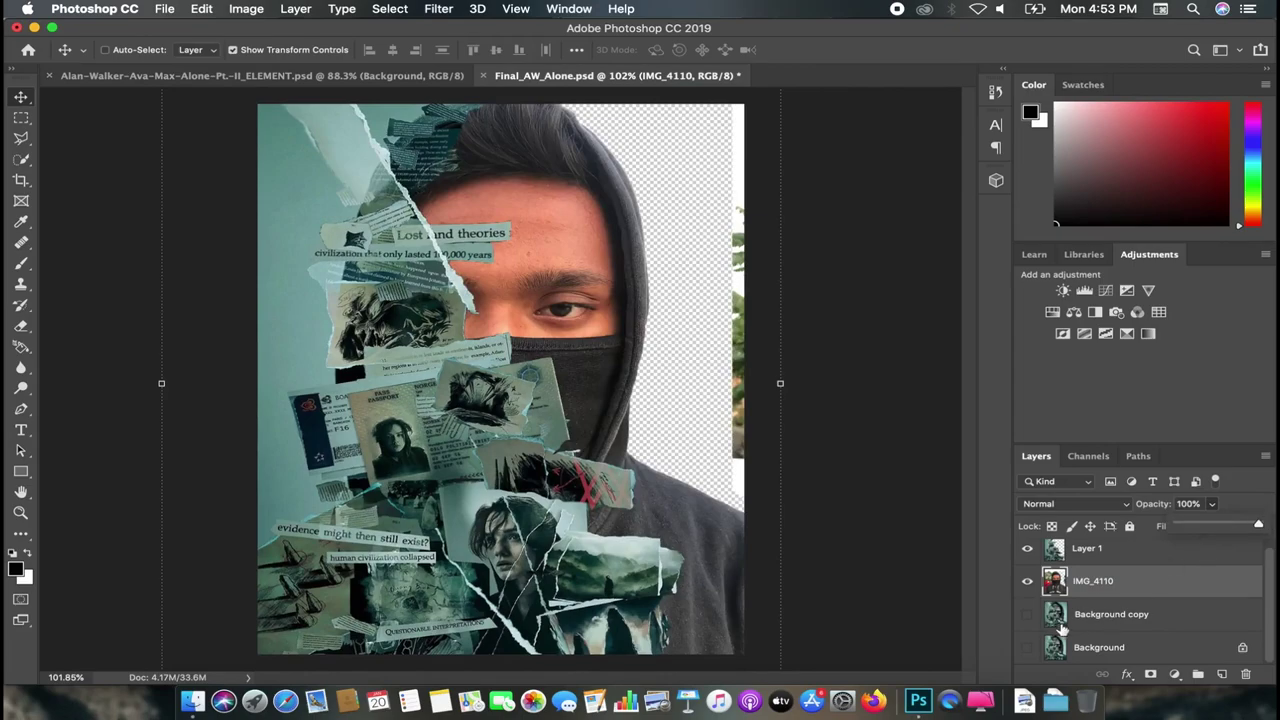
left_click(1030, 647)
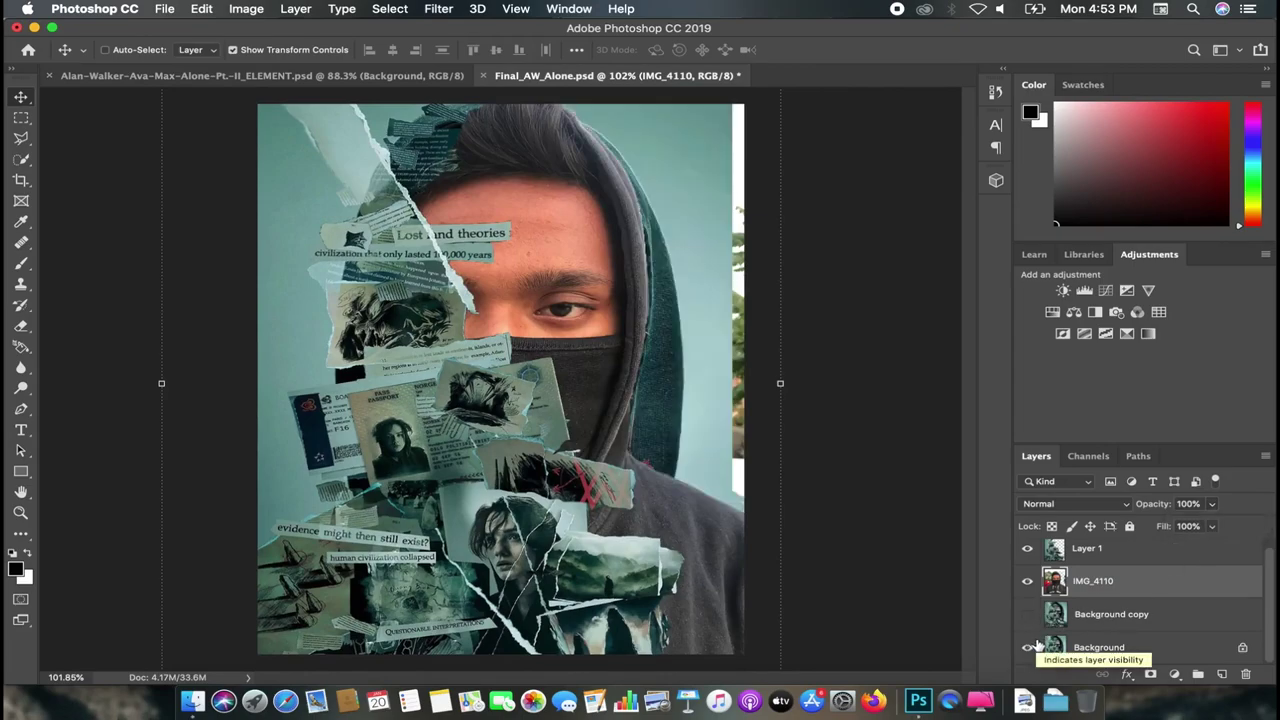
scroll(553, 432, "down", 3)
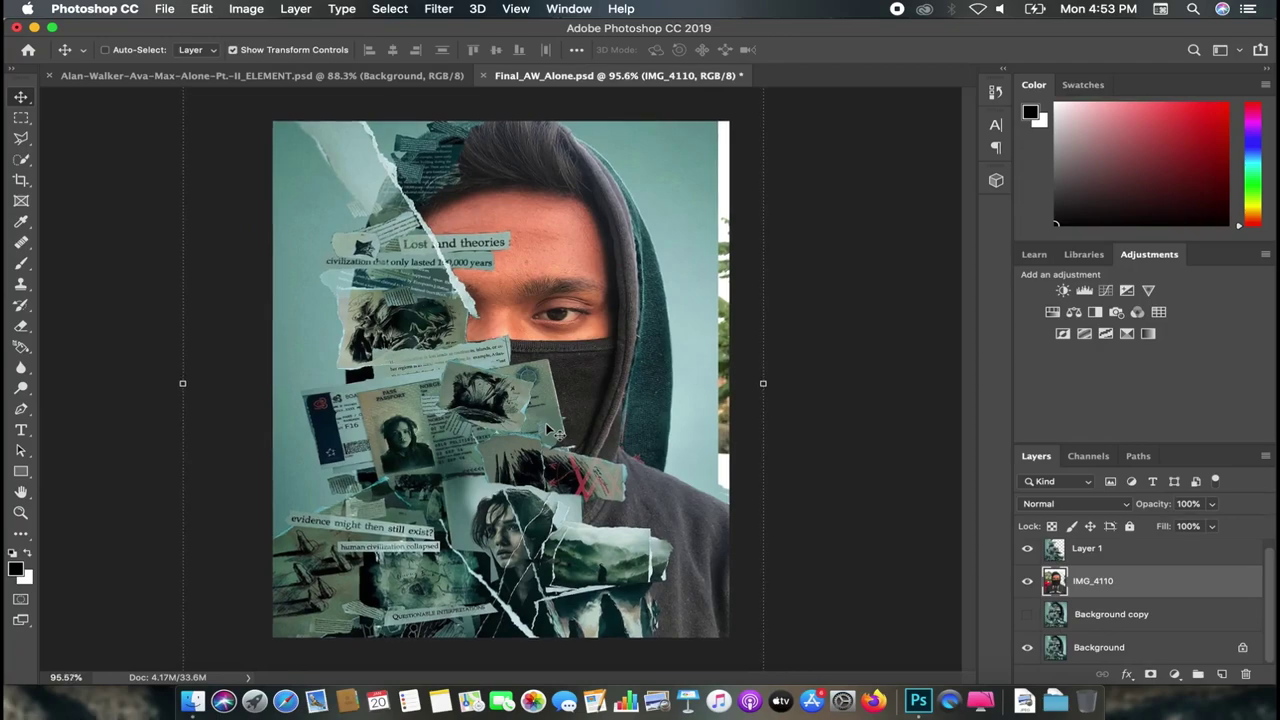
scroll(677, 186, "down", 2)
scroll(690, 150, "down", 2)
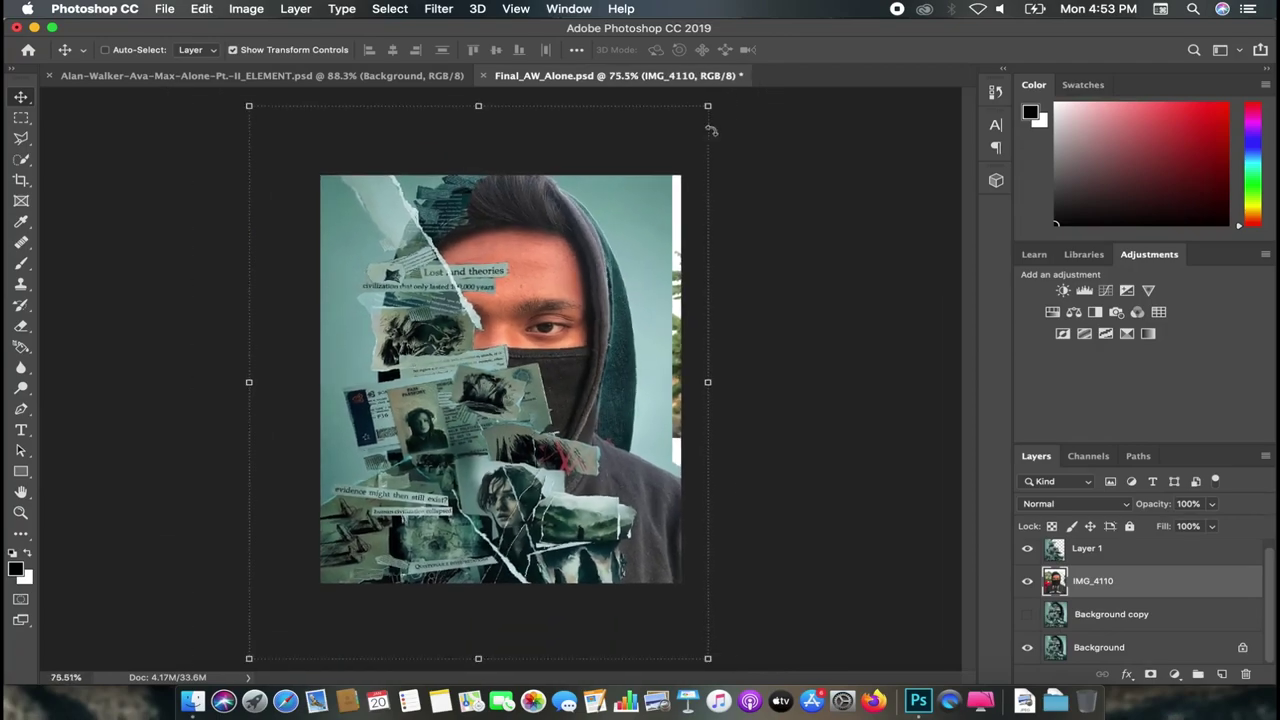
Step: Scale the masked photo down slightly, commit, and compare against the layers beneath
left_click_drag(702, 116, 687, 130)
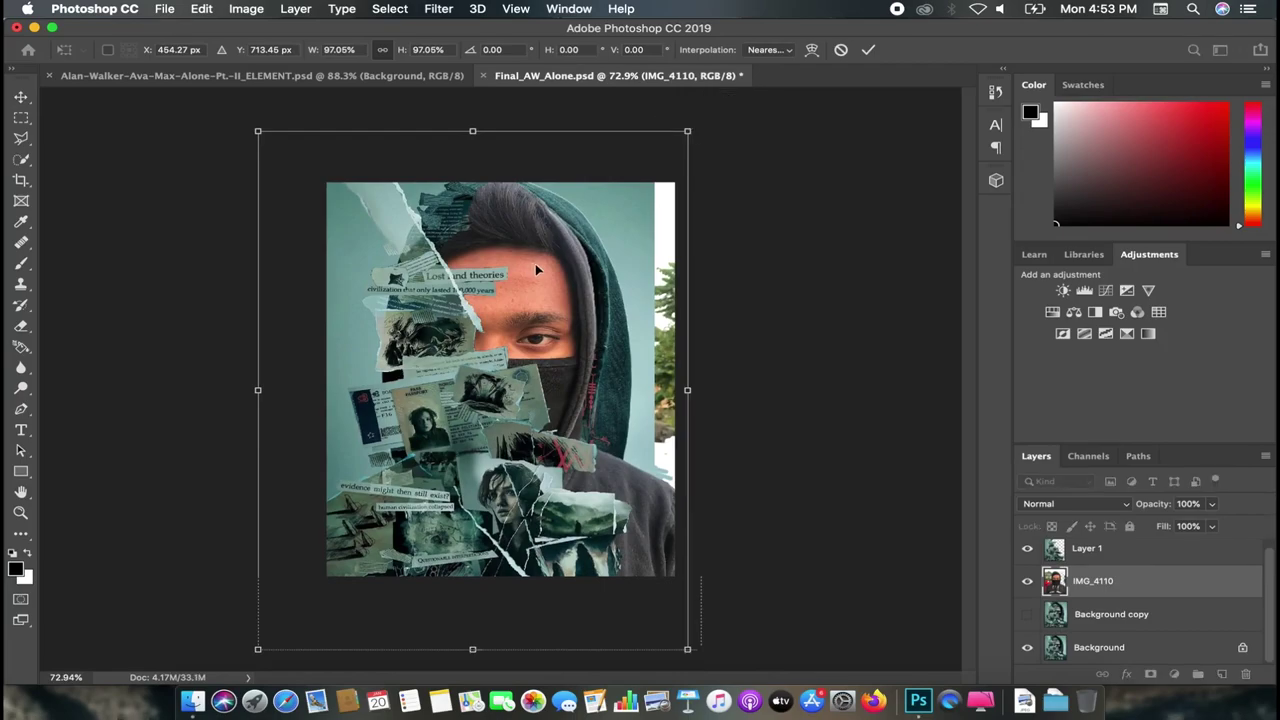
scroll(535, 263, "up", 2)
scroll(556, 260, "up", 1)
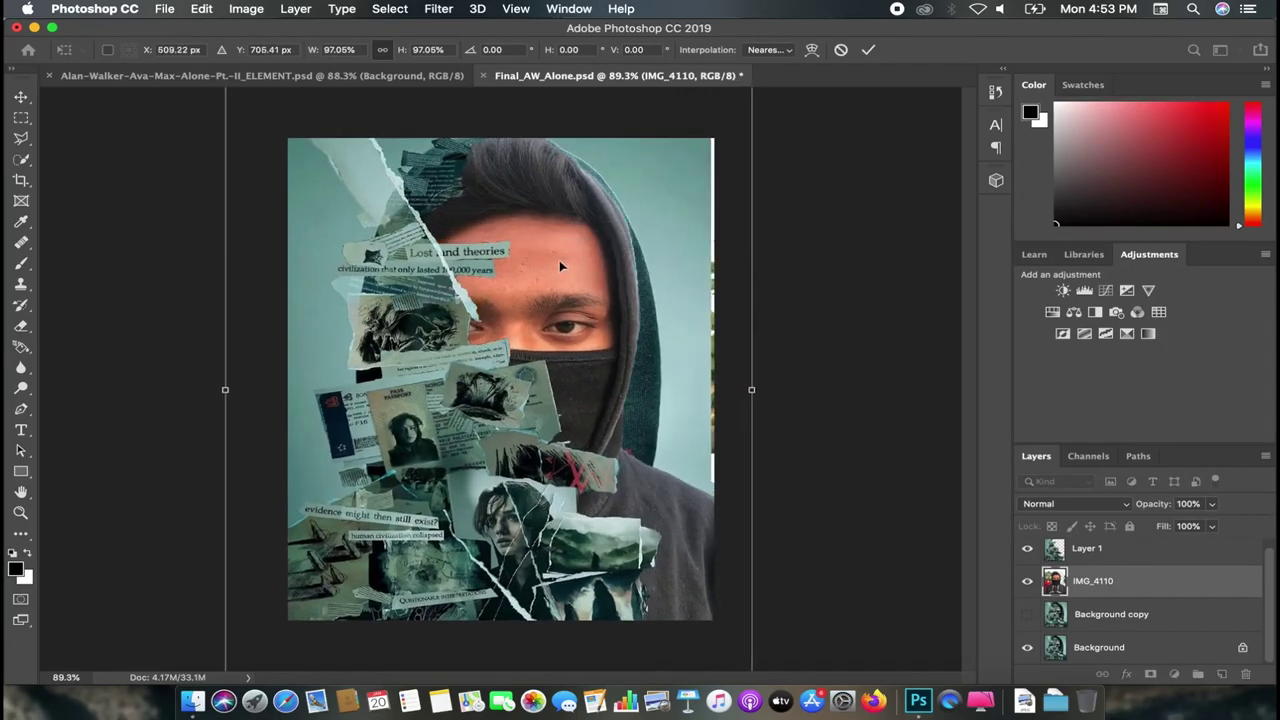
key("Return")
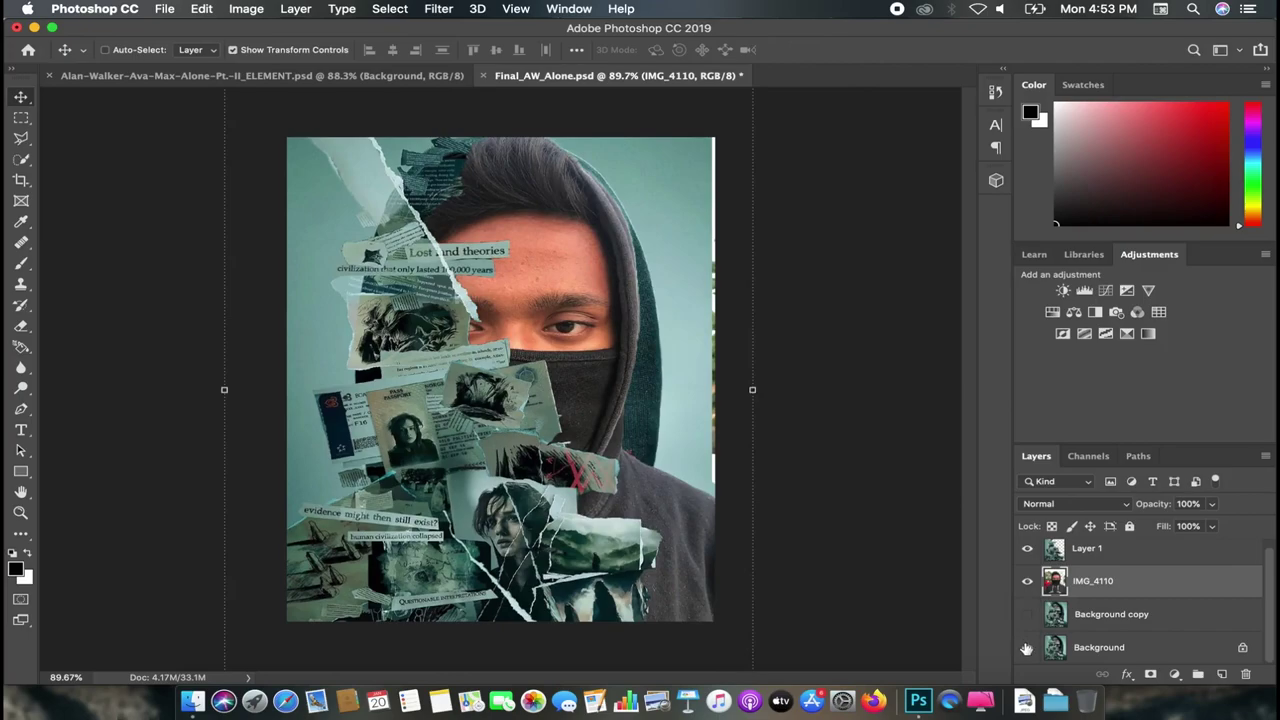
left_click(1027, 614)
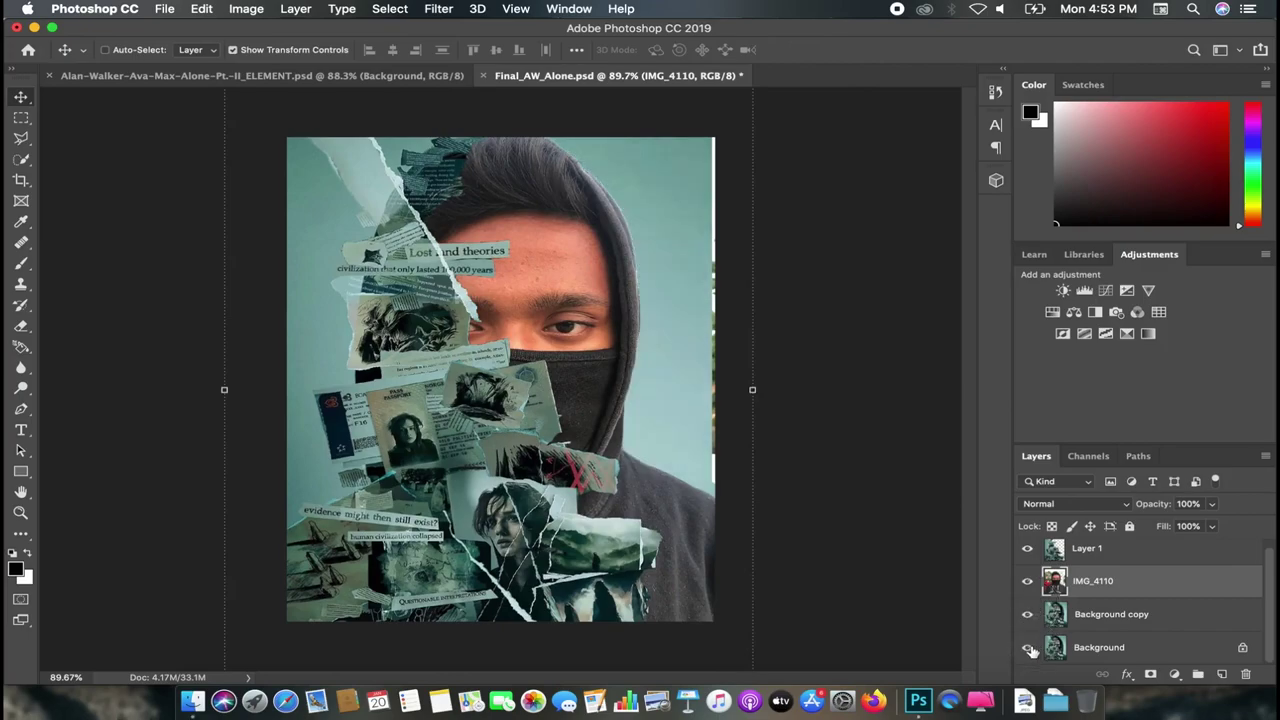
left_click(1027, 614)
left_click(1027, 580)
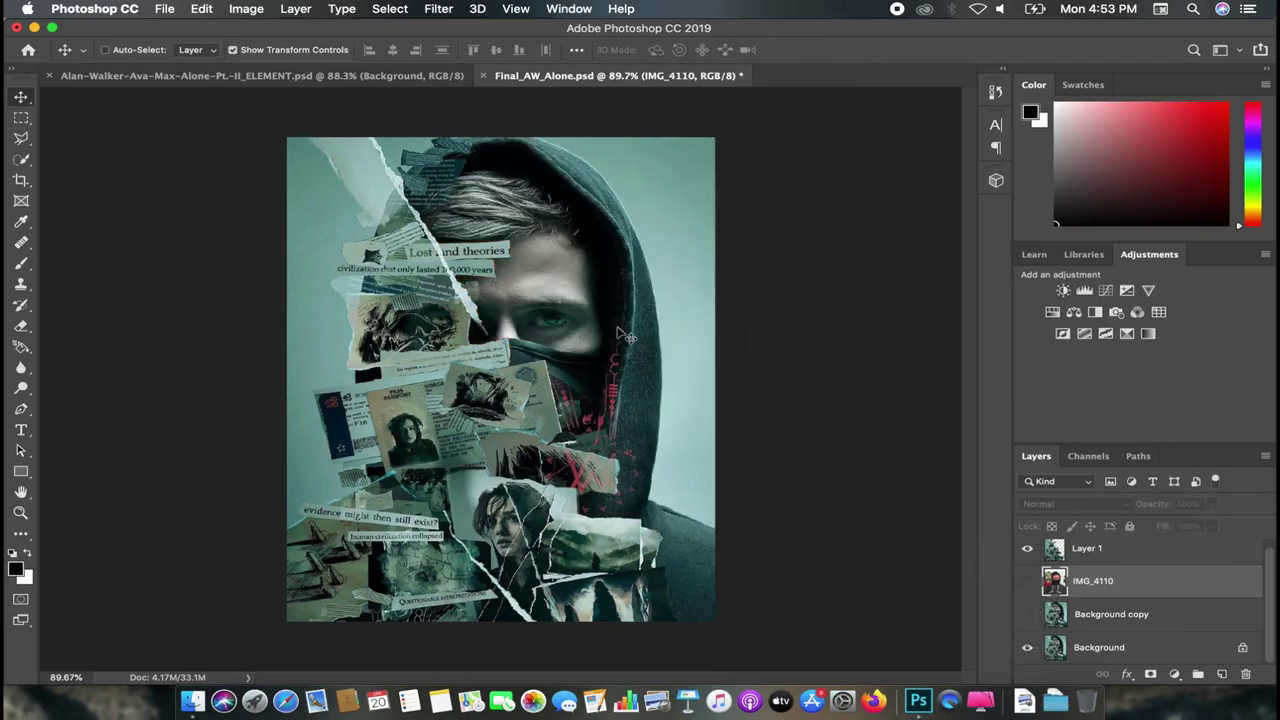
Step: Set the photo to 48% opacity and move it to line up with the original eyes
key("super+plus")
left_click(1027, 580)
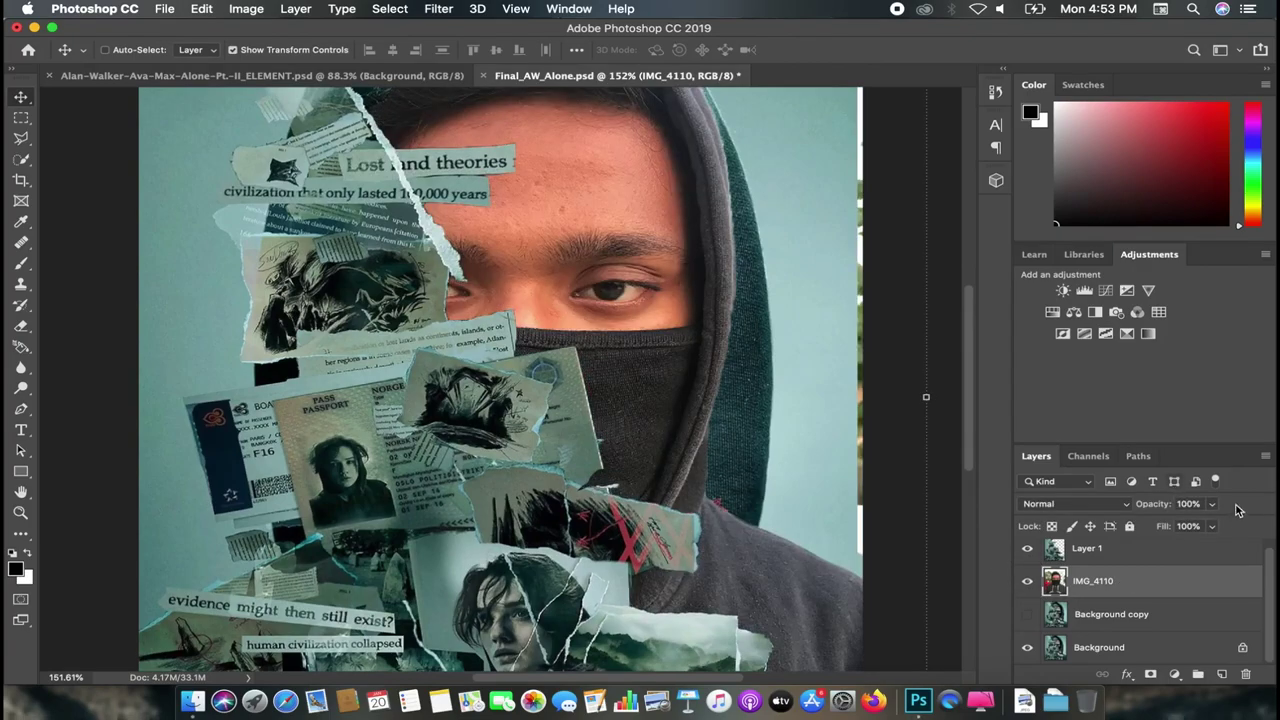
left_click(1212, 505)
left_click_drag(1174, 528, 1168, 528)
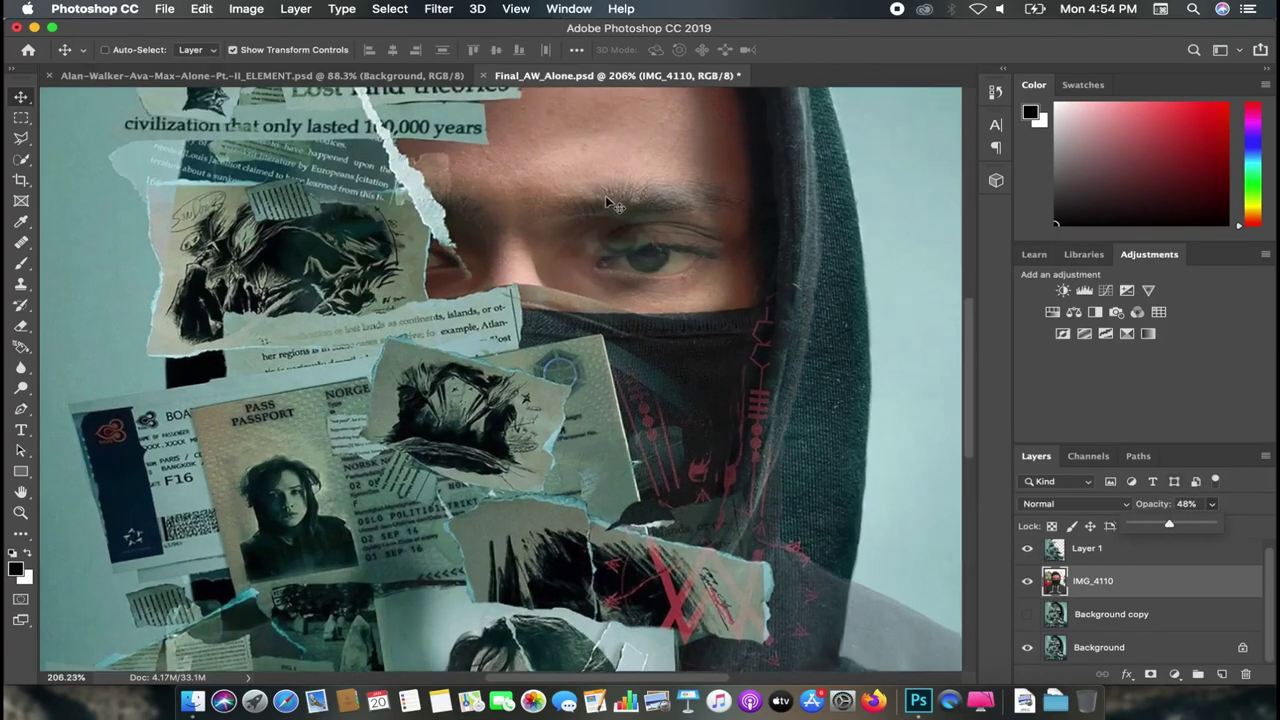
key("super+plus")
mouse_move(607, 190)
left_mouse_down()
mouse_move(620, 212)
mouse_move(612, 202)
left_mouse_up()
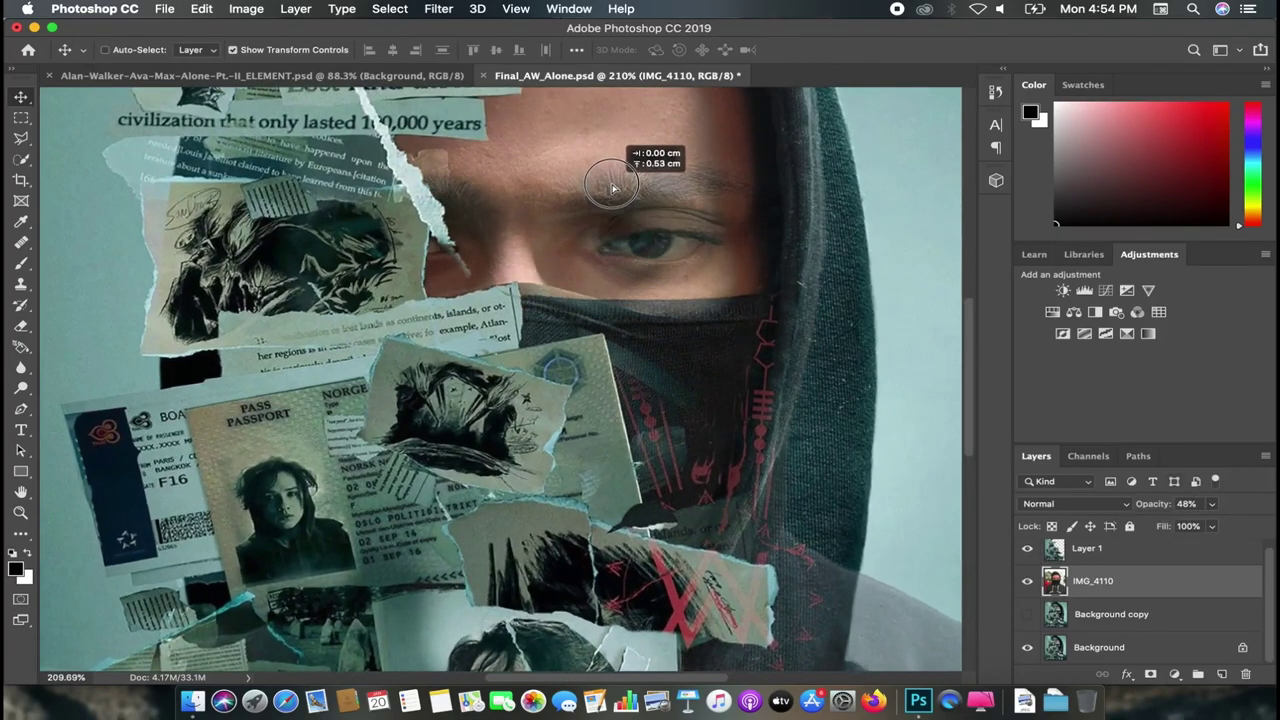
key("super+minus")
scroll(617, 190, "down", 3)
scroll(680, 150, "down", 1)
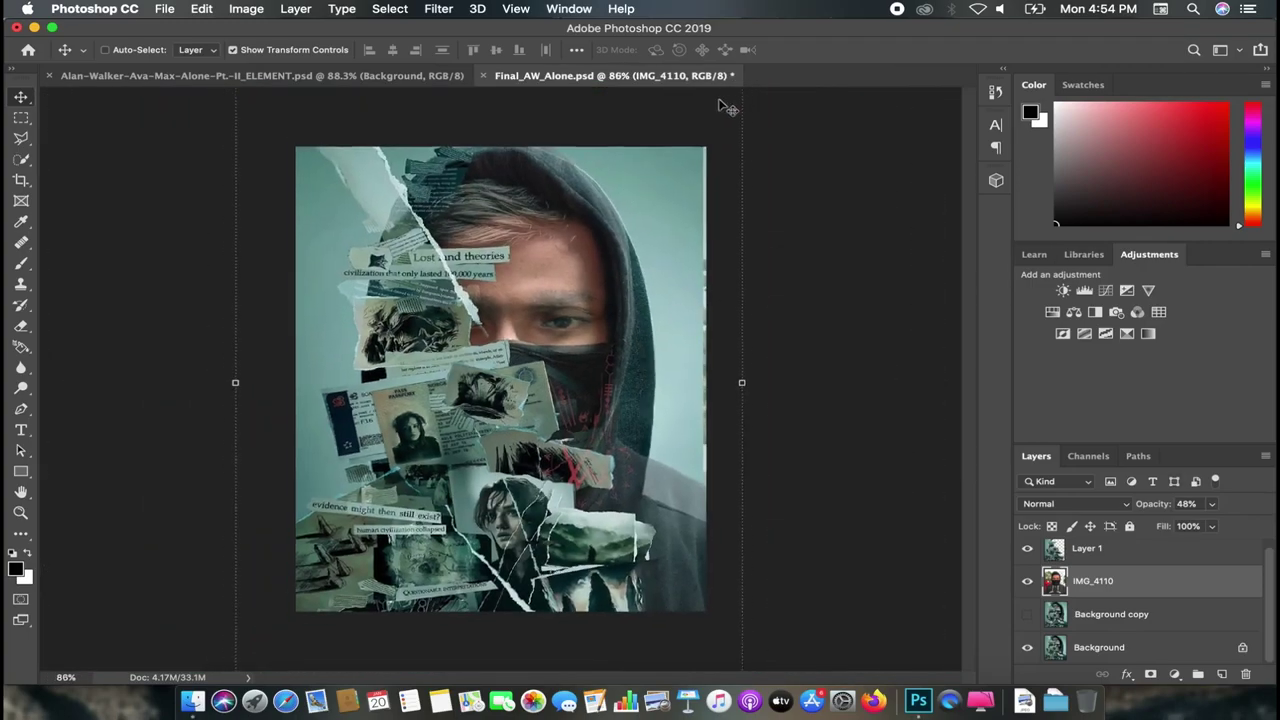
scroll(705, 138, "down", 2)
Step: Scale the photo to about 97%, raise it to match the face, commit, and restore 100% opacity
left_click_drag(690, 146, 677, 151)
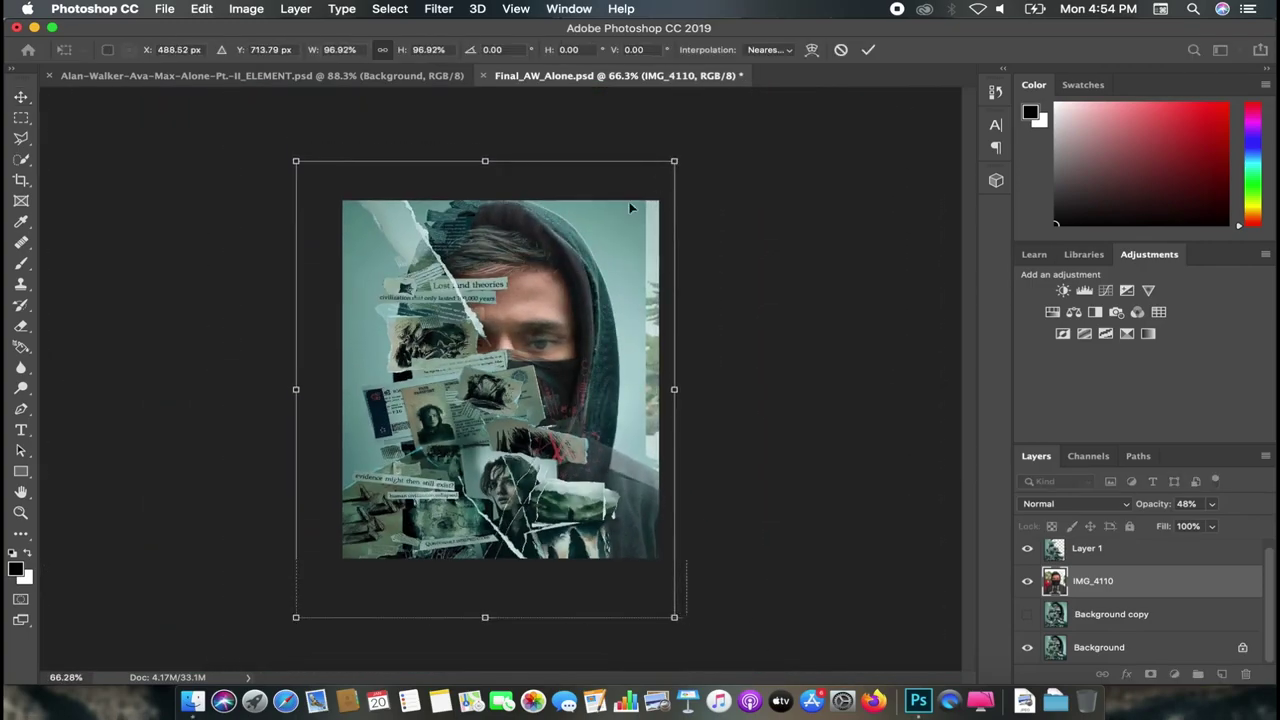
scroll(583, 302, "up", 3)
scroll(678, 322, "up", 2)
left_click_drag(678, 320, 684, 271)
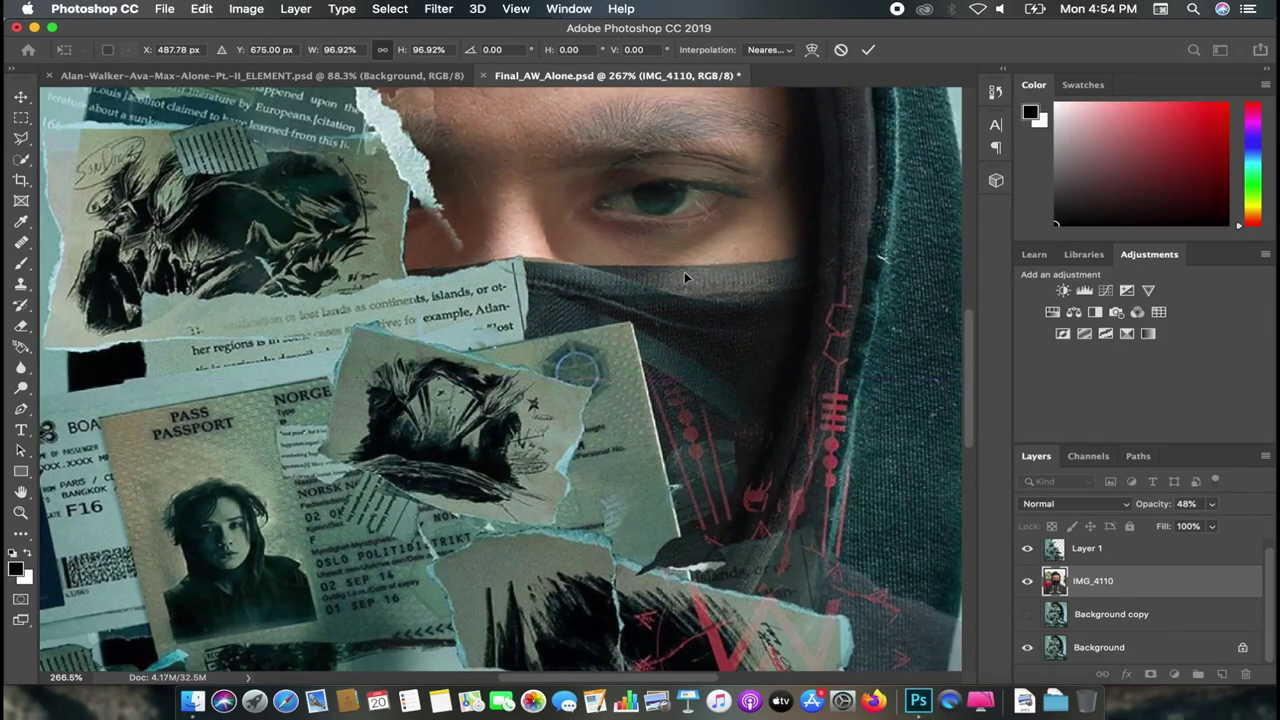
scroll(684, 271, "down", 4)
scroll(684, 271, "up", 1)
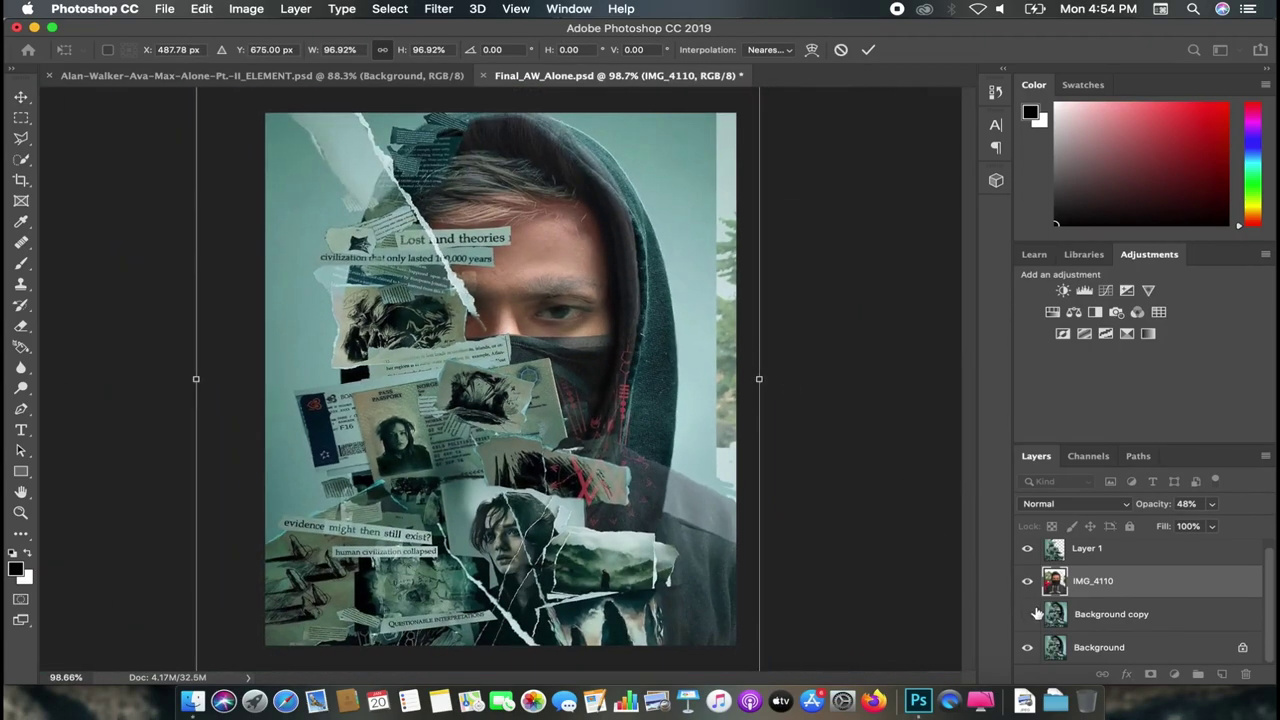
key("Return")
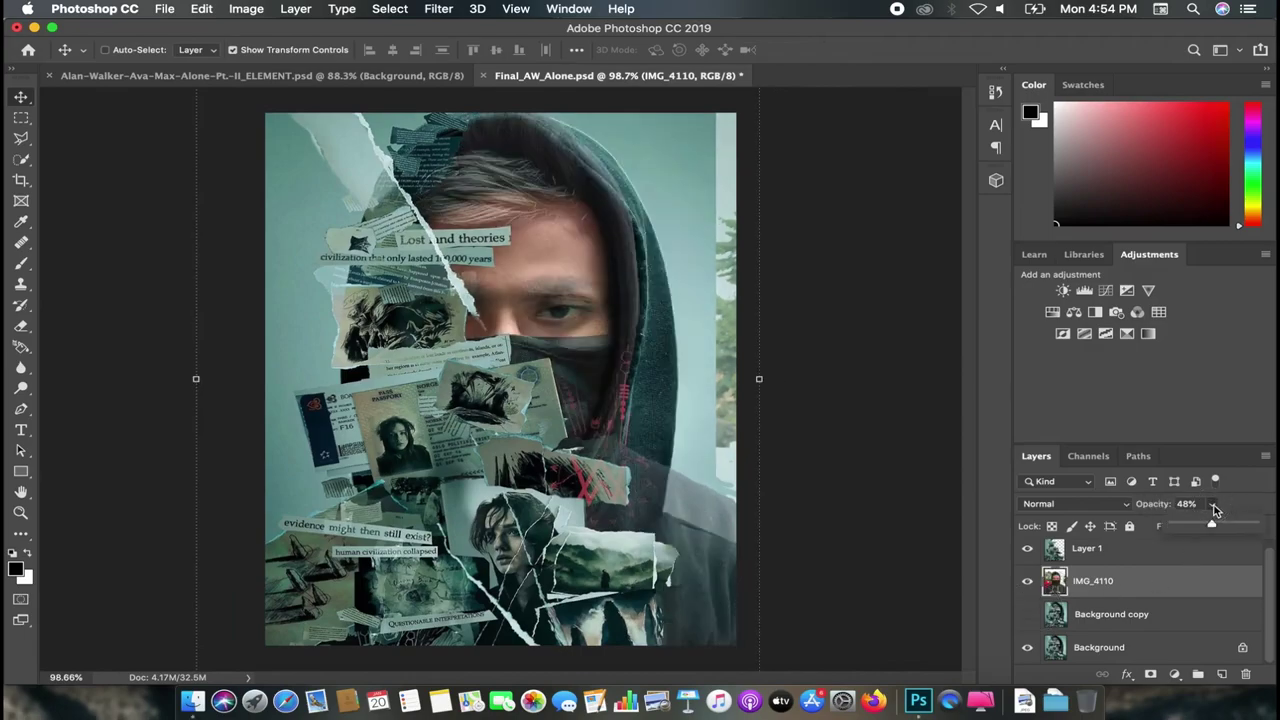
left_click_drag(1266, 516, 1272, 510)
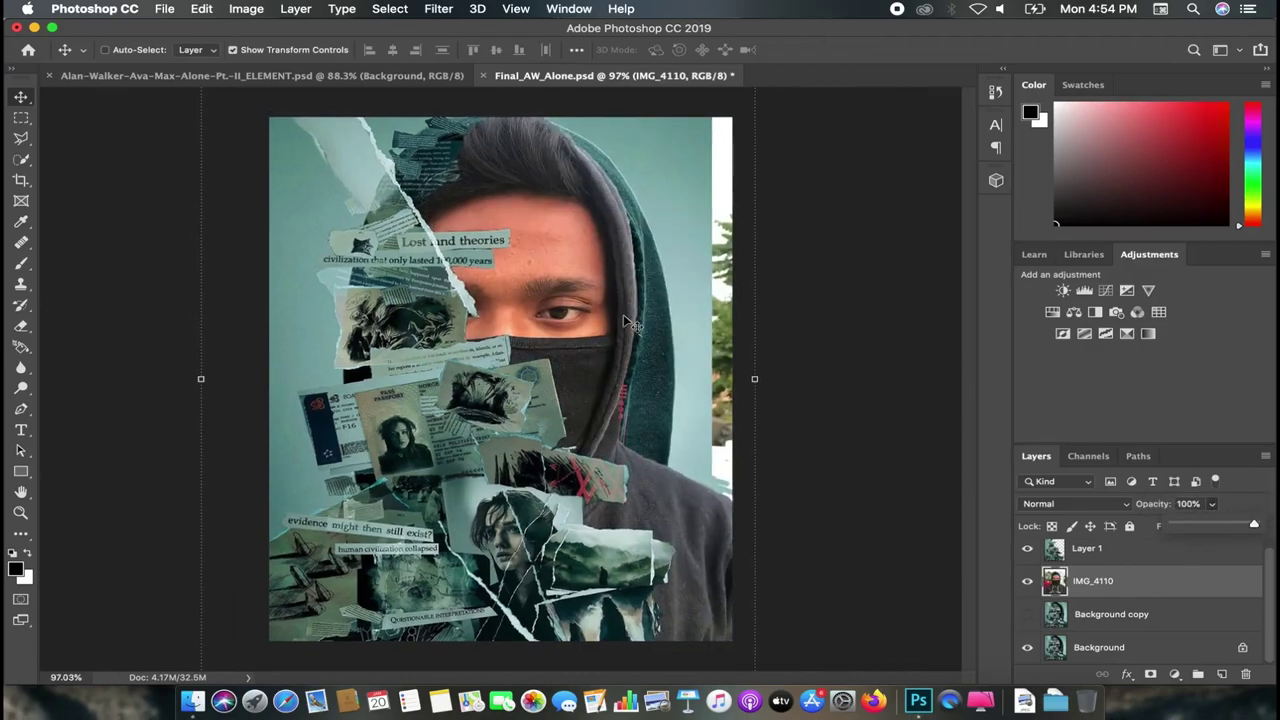
Step: Compare the photo against the original face and undo an accidental move of the photo
scroll(623, 314, "up", 3)
left_click(1029, 581)
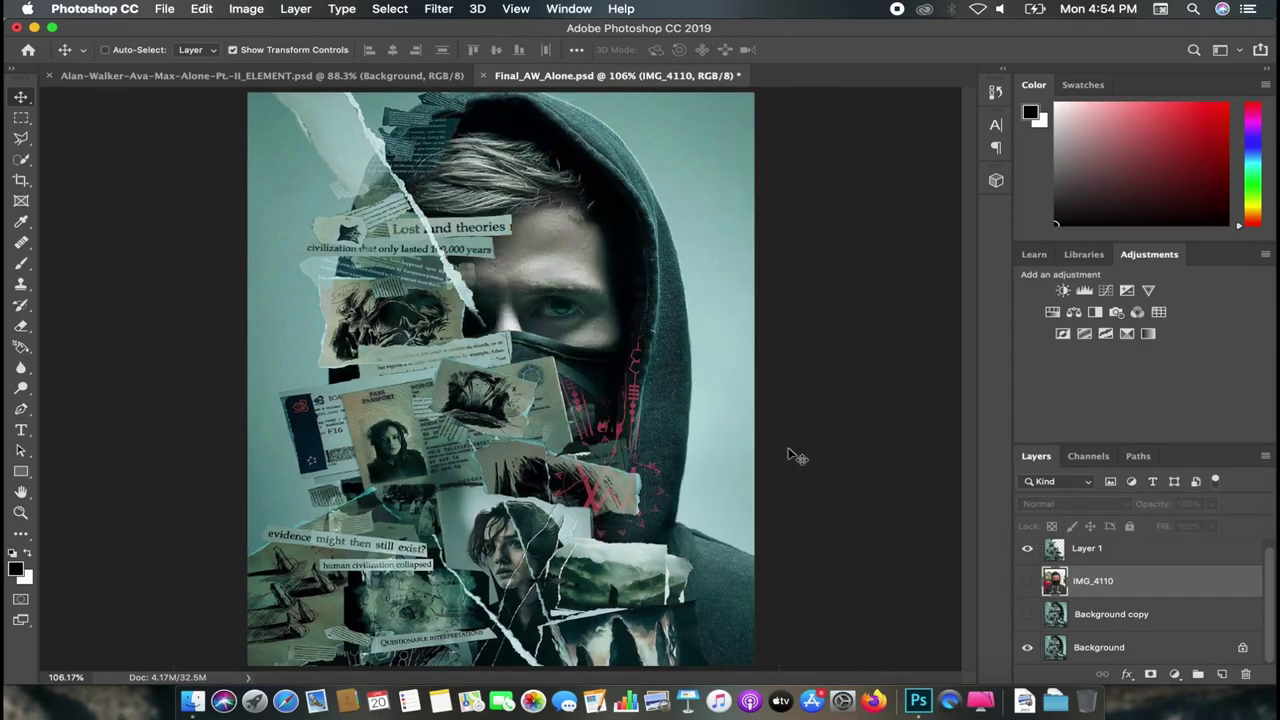
scroll(797, 456, "down", 3)
scroll(791, 449, "up", 2)
left_click(1027, 581)
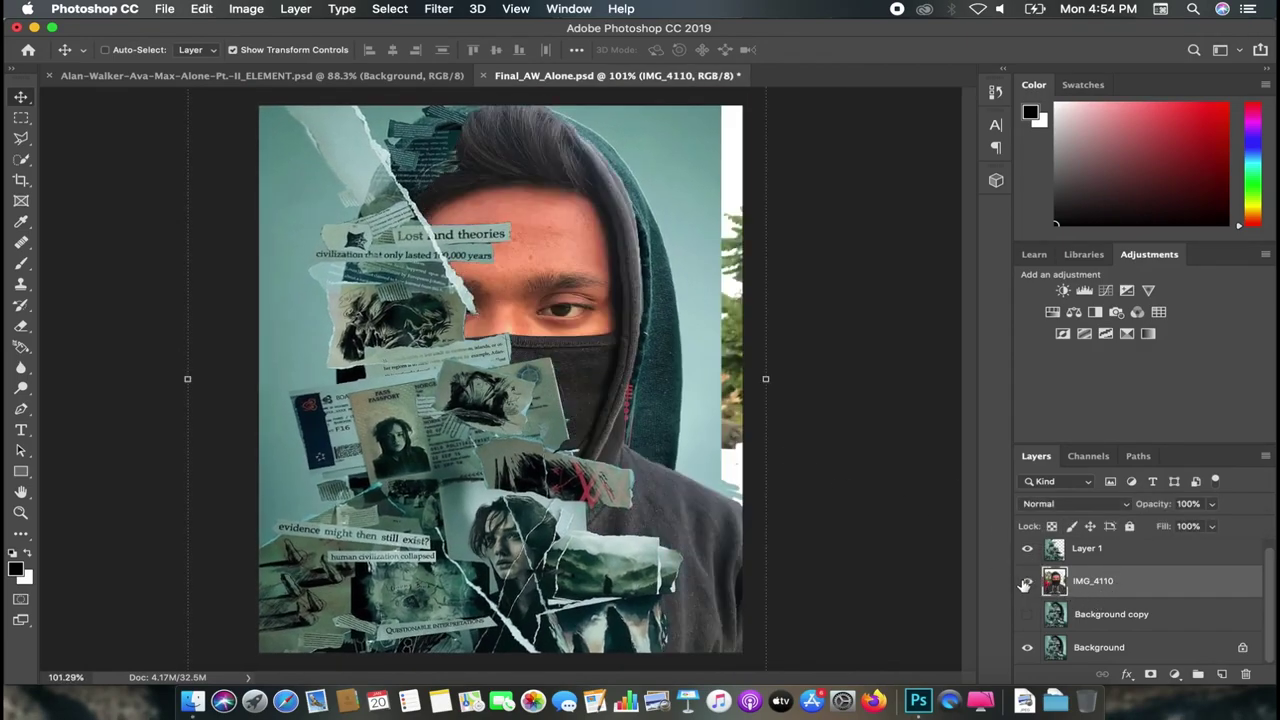
scroll(748, 417, "up", 1)
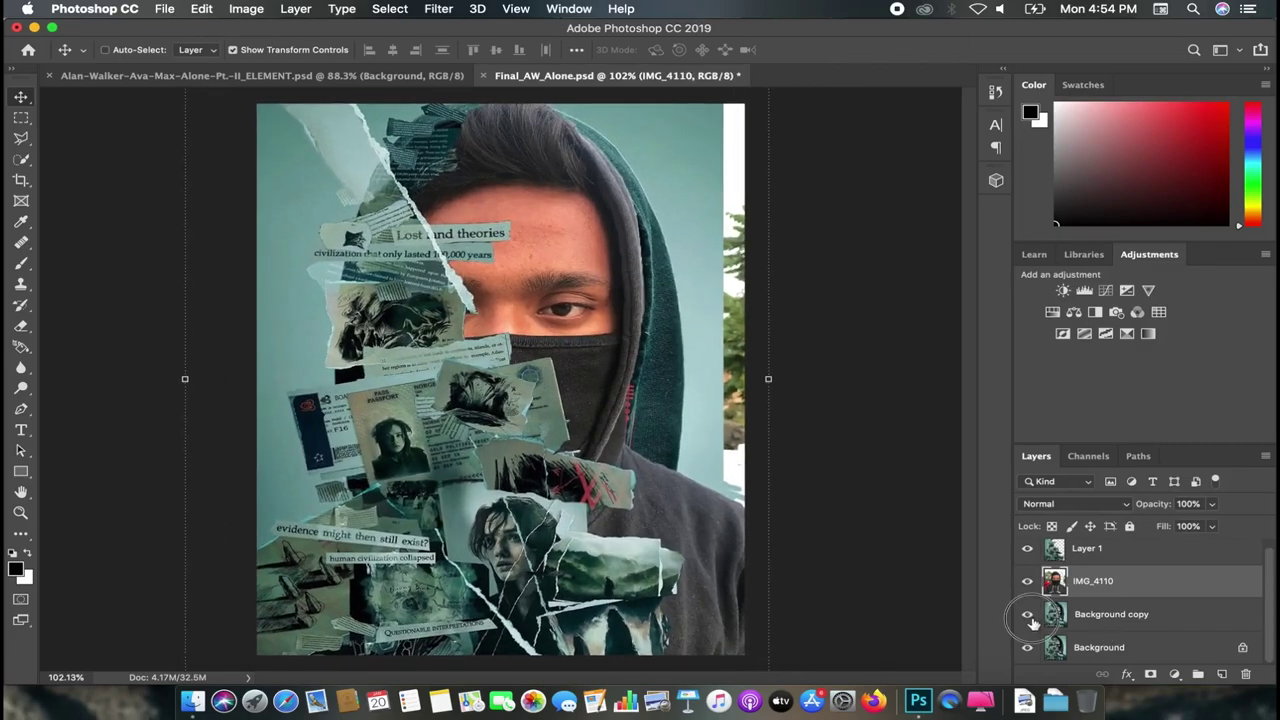
scroll(731, 379, "up", 1)
scroll(766, 394, "down", 3)
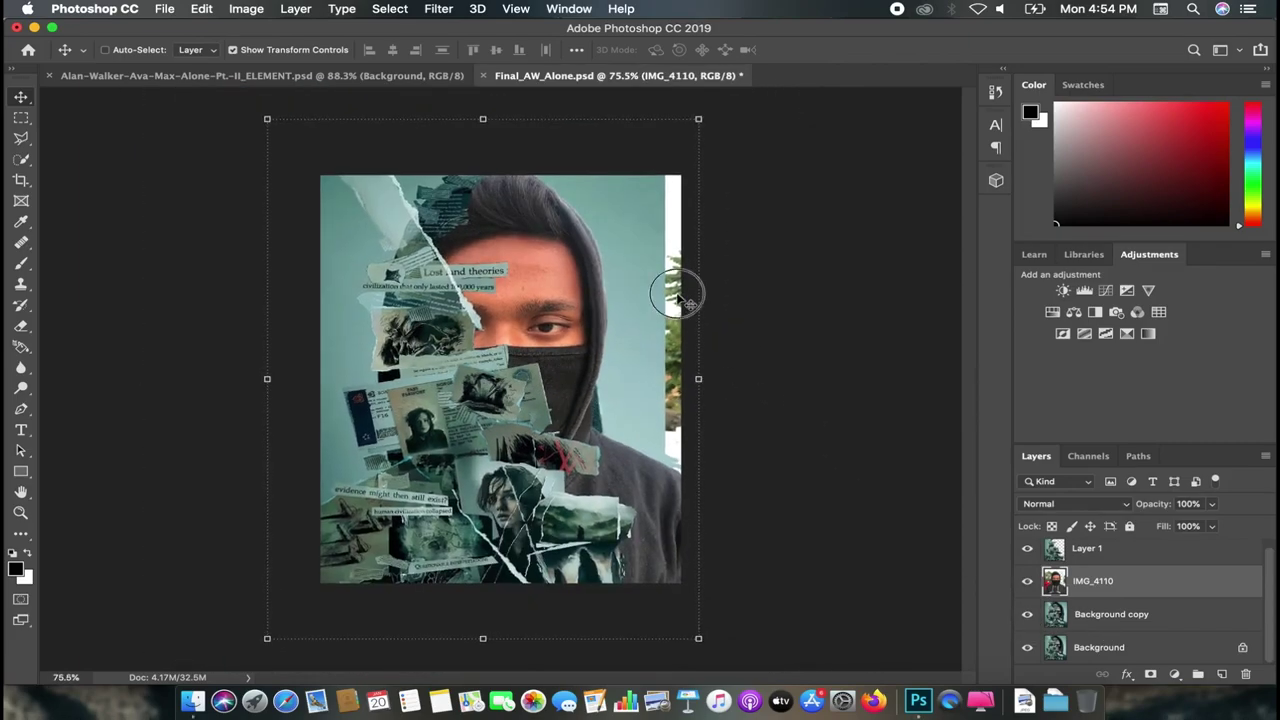
left_click_drag(677, 295, 786, 271)
key("super+z")
Step: Undo an accidental Background copy move and compare layers, leaving Background copy visible and IMG_4110 active
left_click(1112, 614)
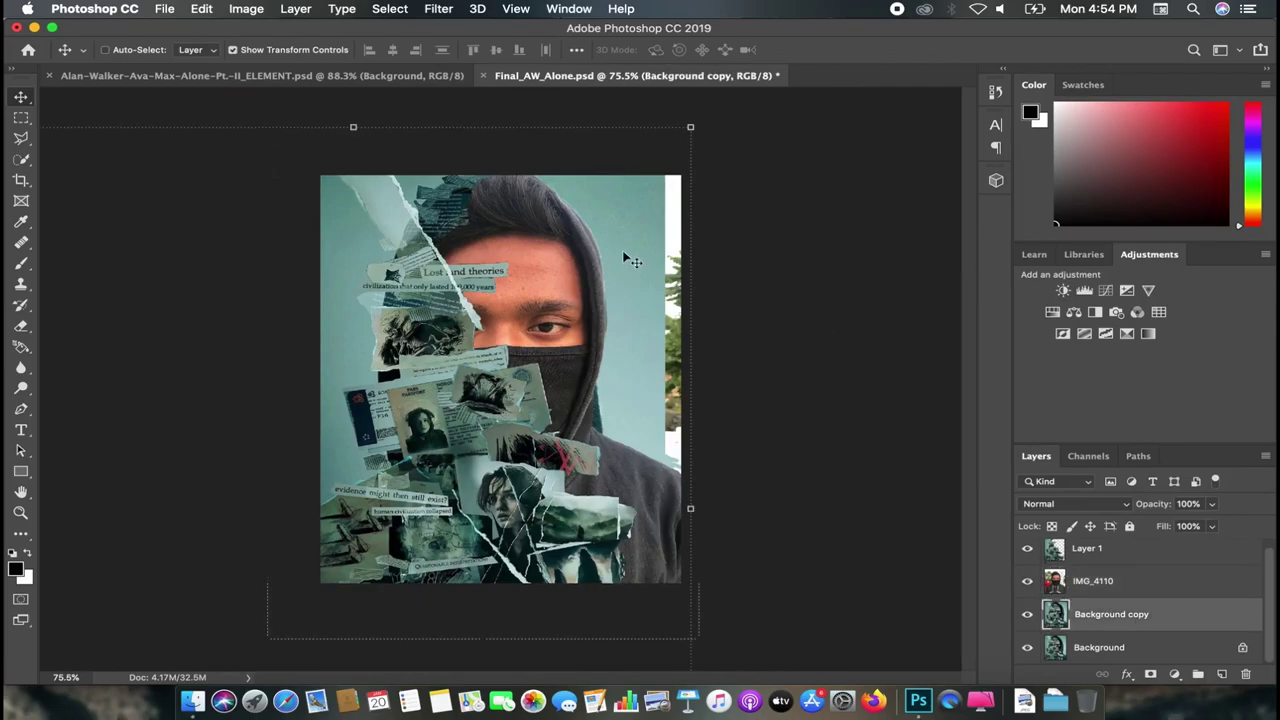
left_click_drag(623, 258, 706, 240)
key("super+z")
scroll(846, 414, "up", 2)
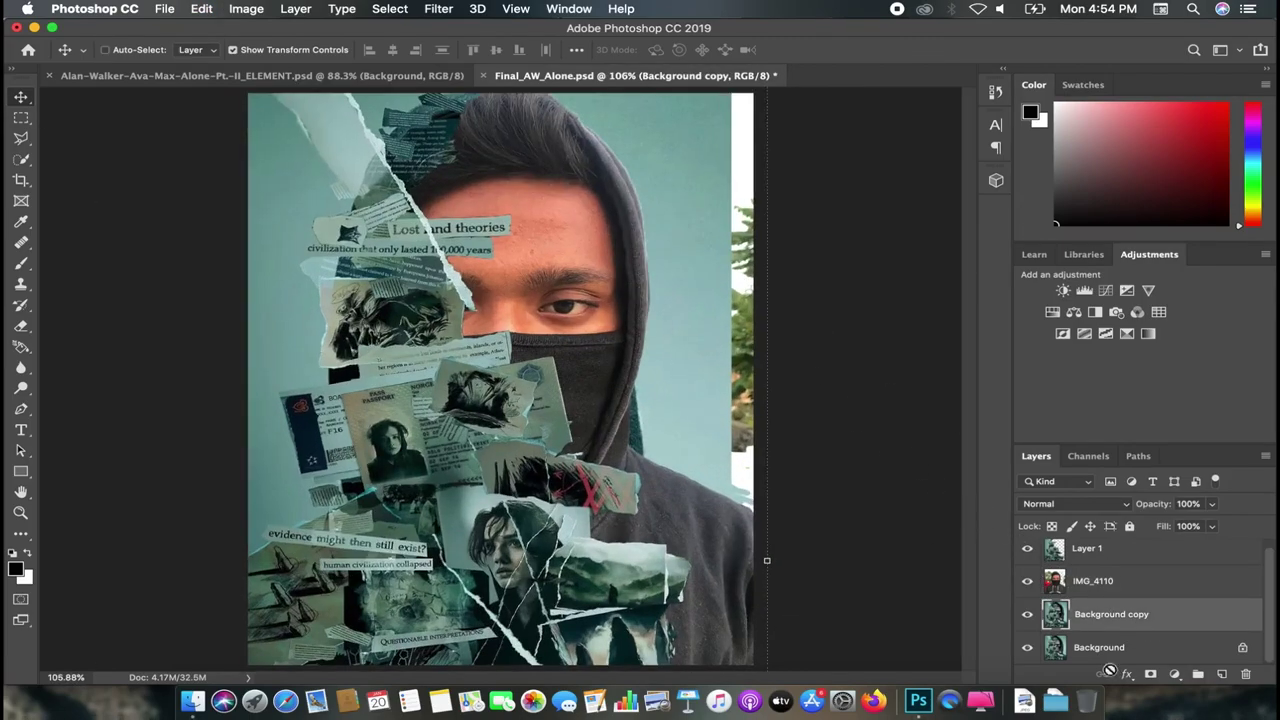
scroll(886, 522, "up", 1)
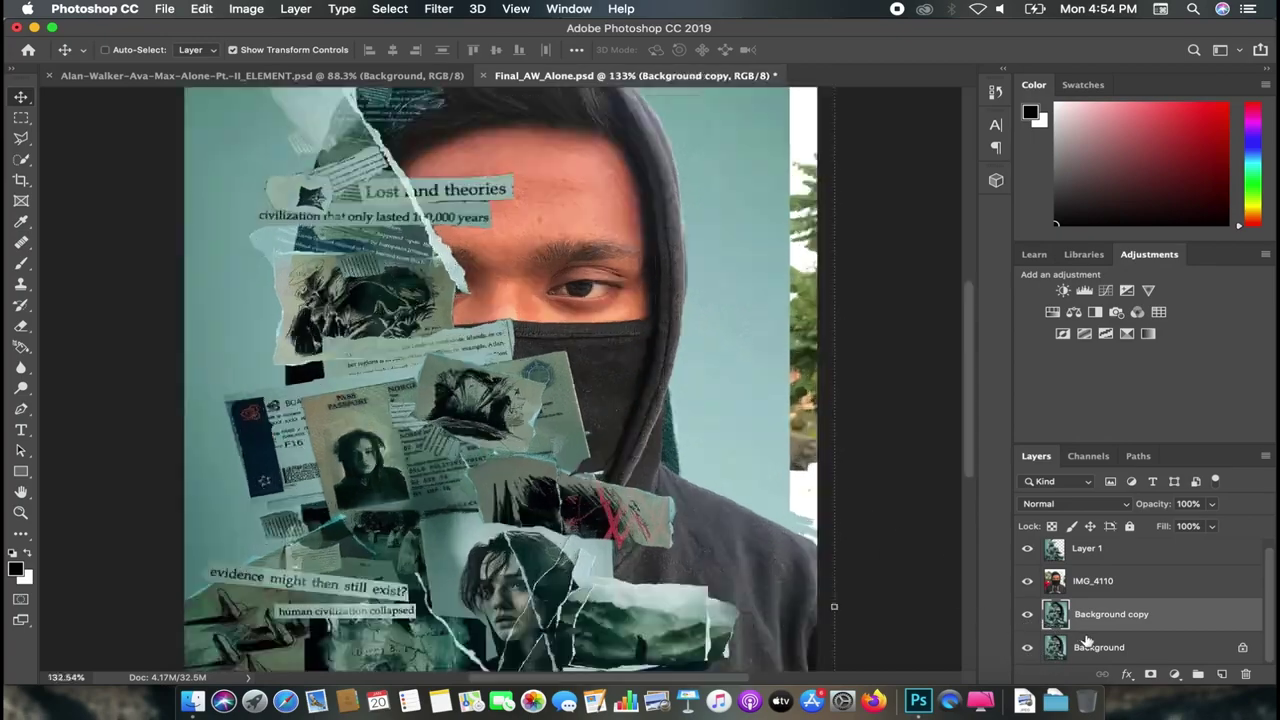
left_click(1027, 614)
scroll(685, 360, "down", 2)
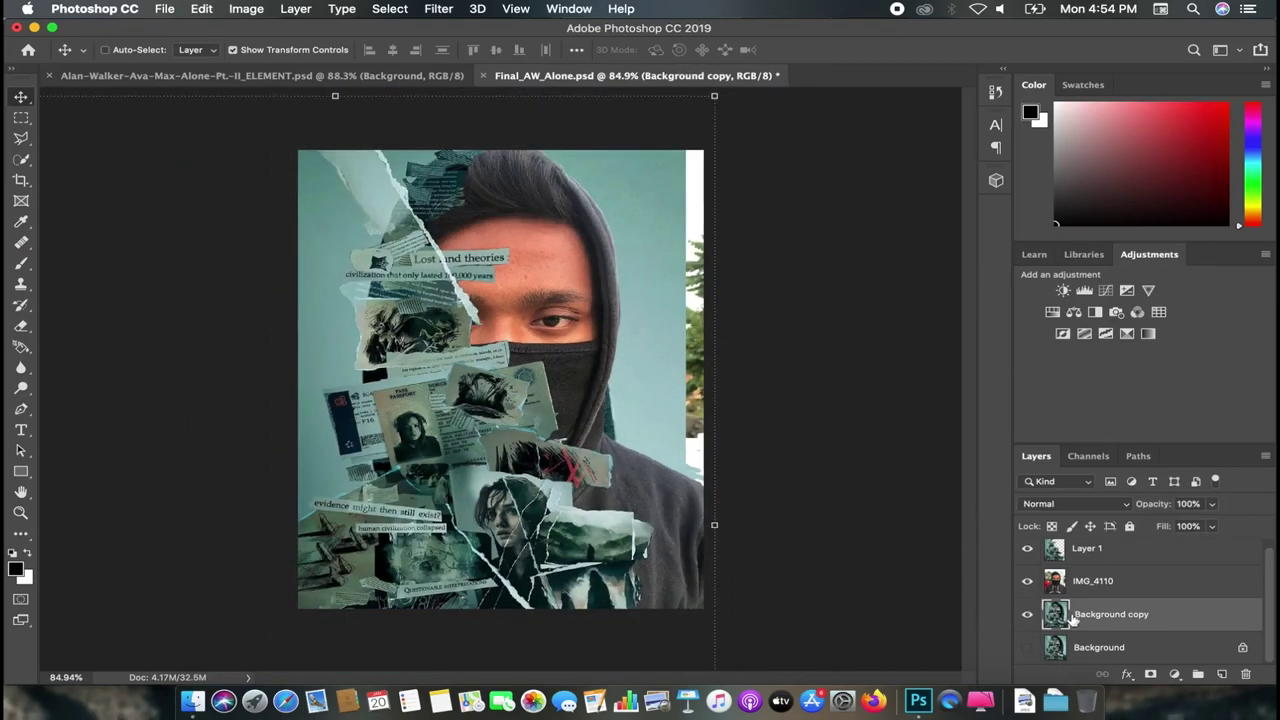
scroll(597, 333, "up", 1)
left_click(1027, 614)
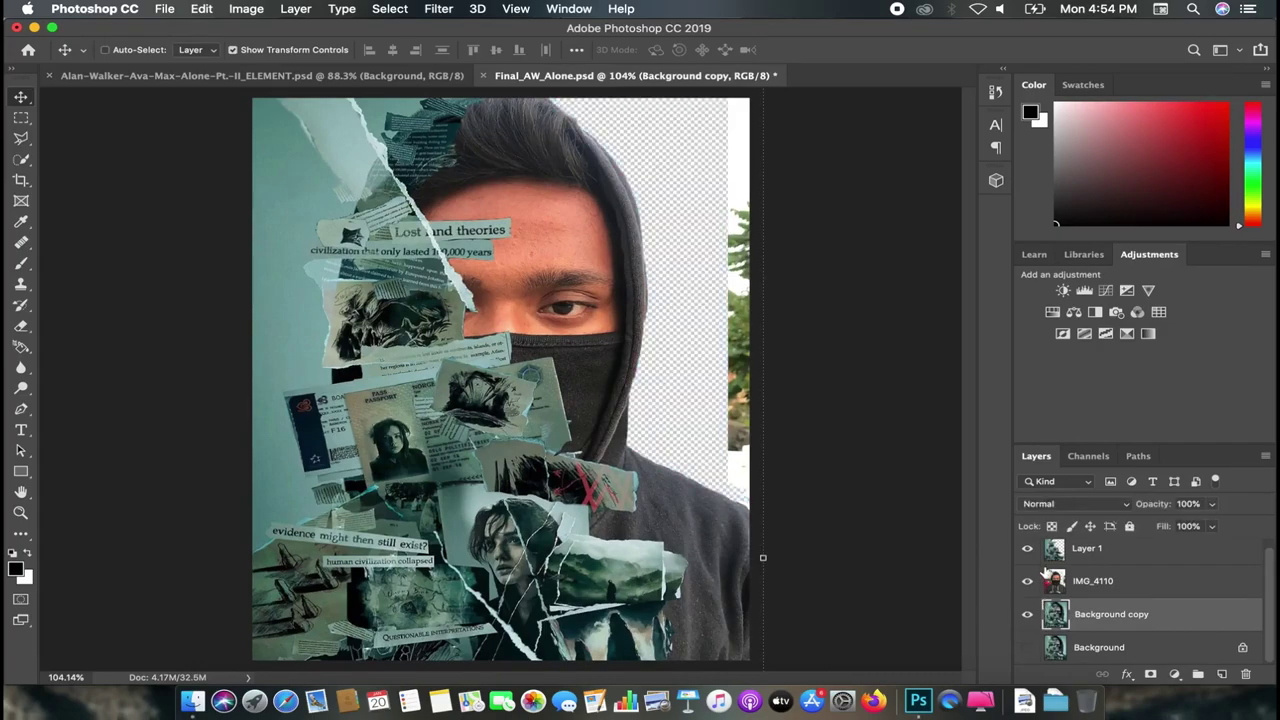
left_click(1027, 548)
left_click(1027, 548)
left_click(1028, 614)
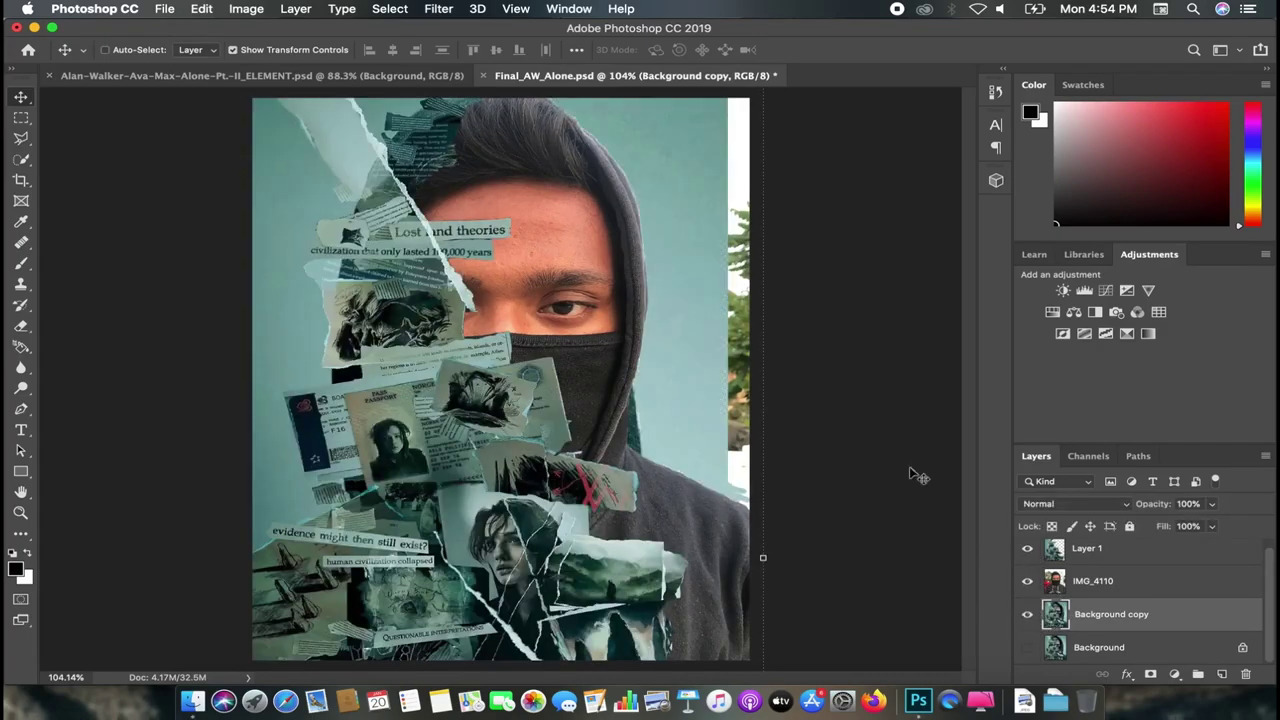
left_click(1108, 580)
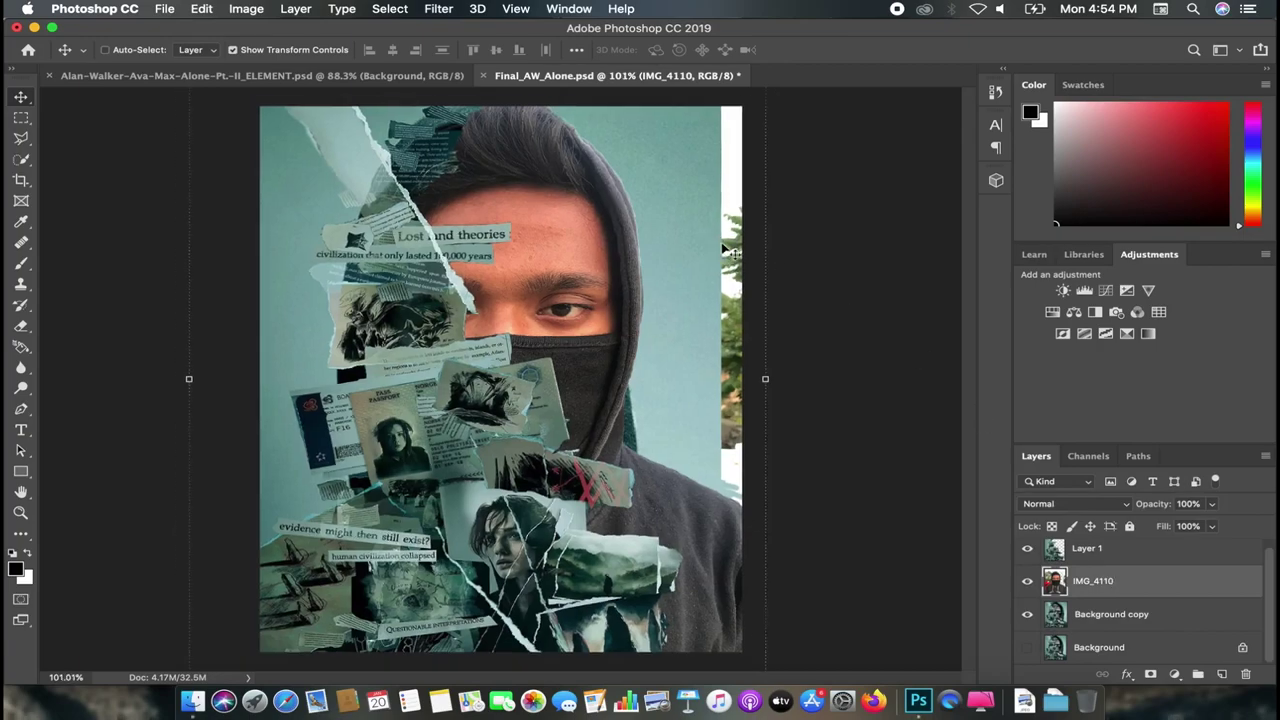
scroll(690, 231, "down", 3)
Step: Erase the stray grey hoodie edge at the photo's right border using a smaller Eraser brush
key("w")
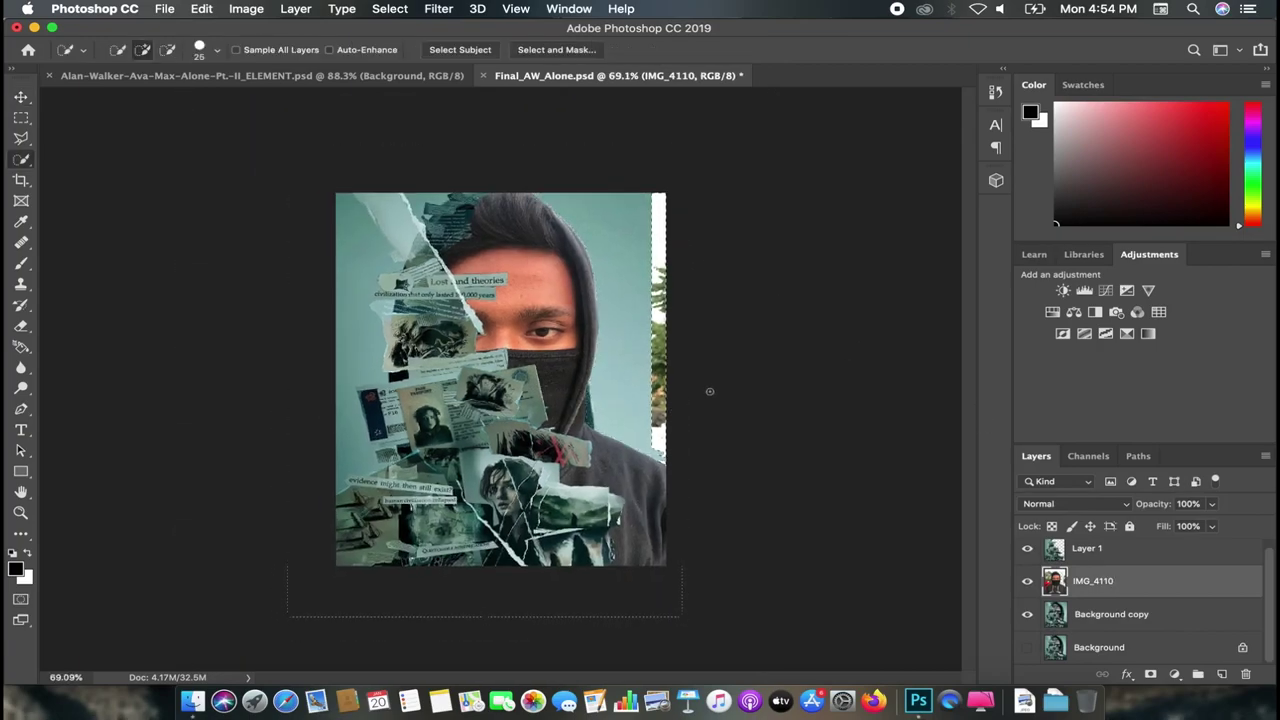
scroll(710, 391, "up", 2)
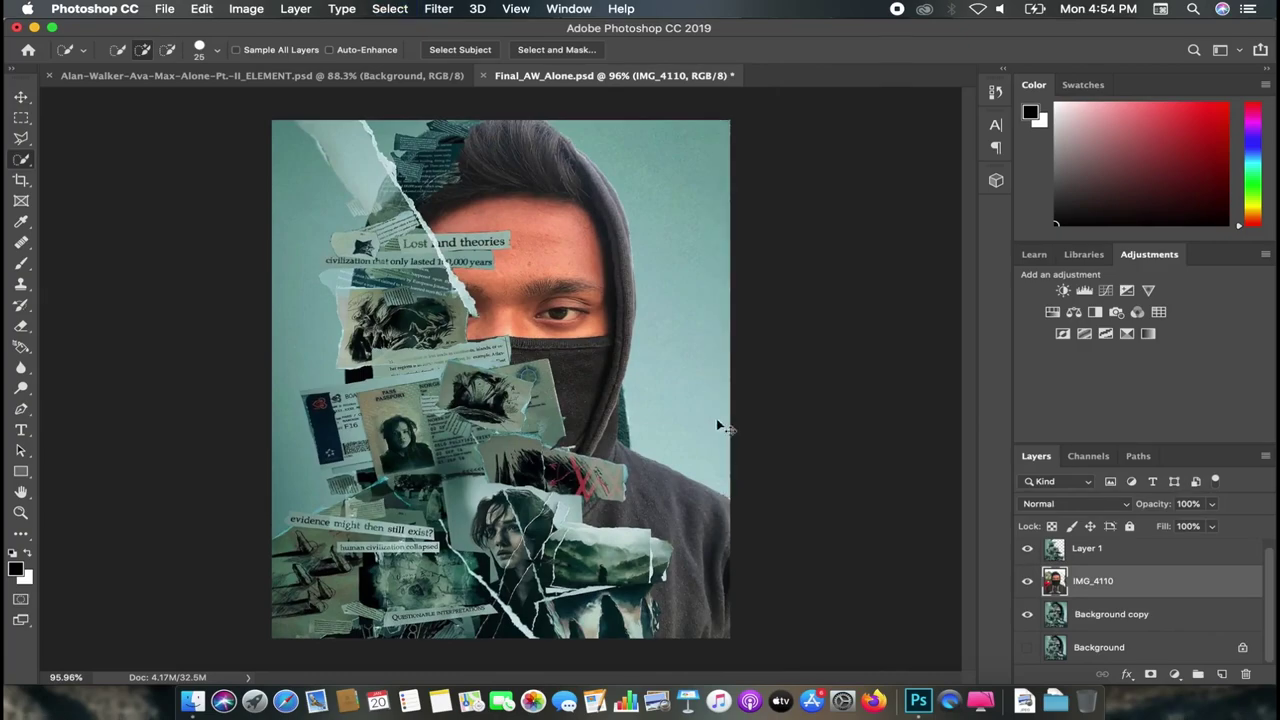
scroll(727, 447, "up", 3)
scroll(694, 369, "up", 2)
scroll(633, 296, "up", 1)
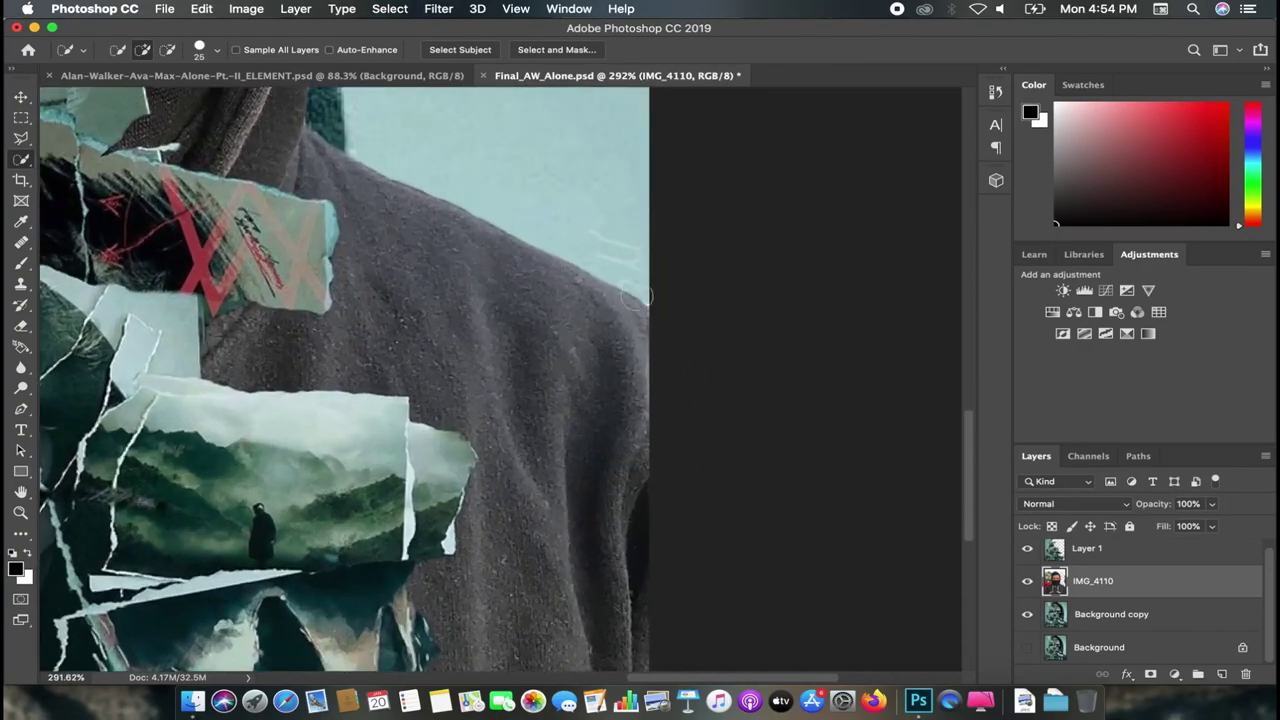
key("j")
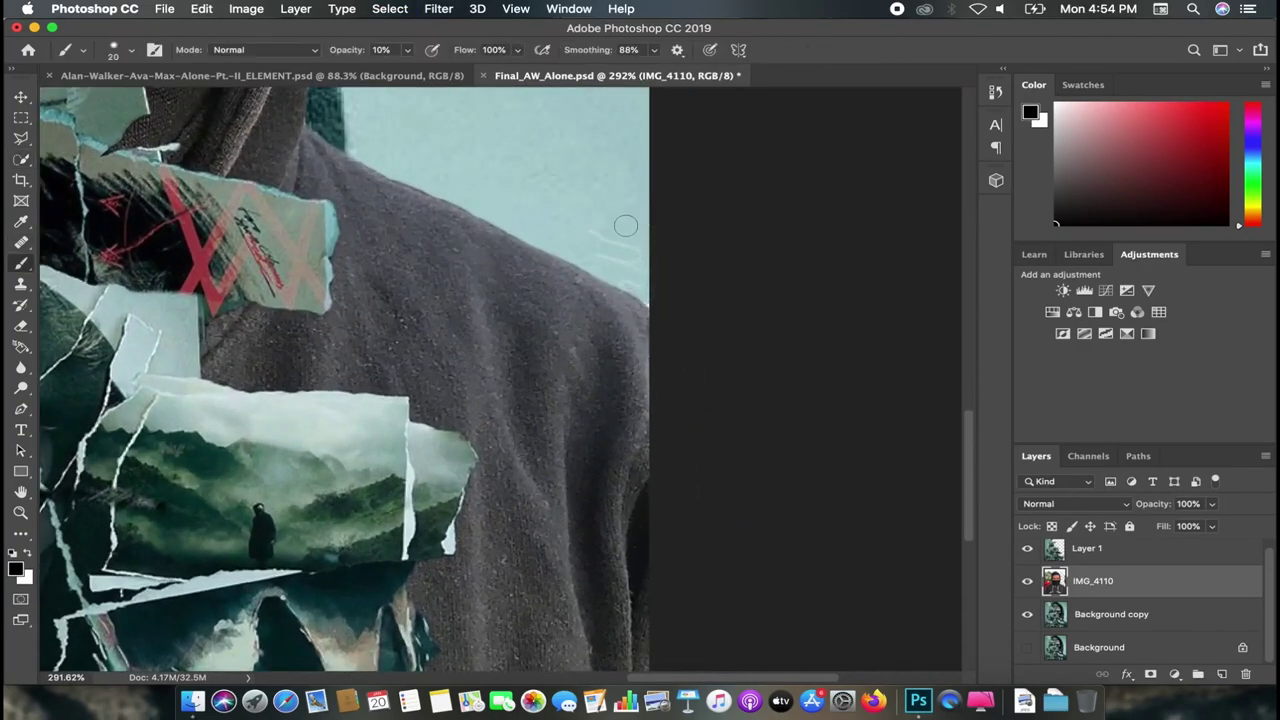
key("e")
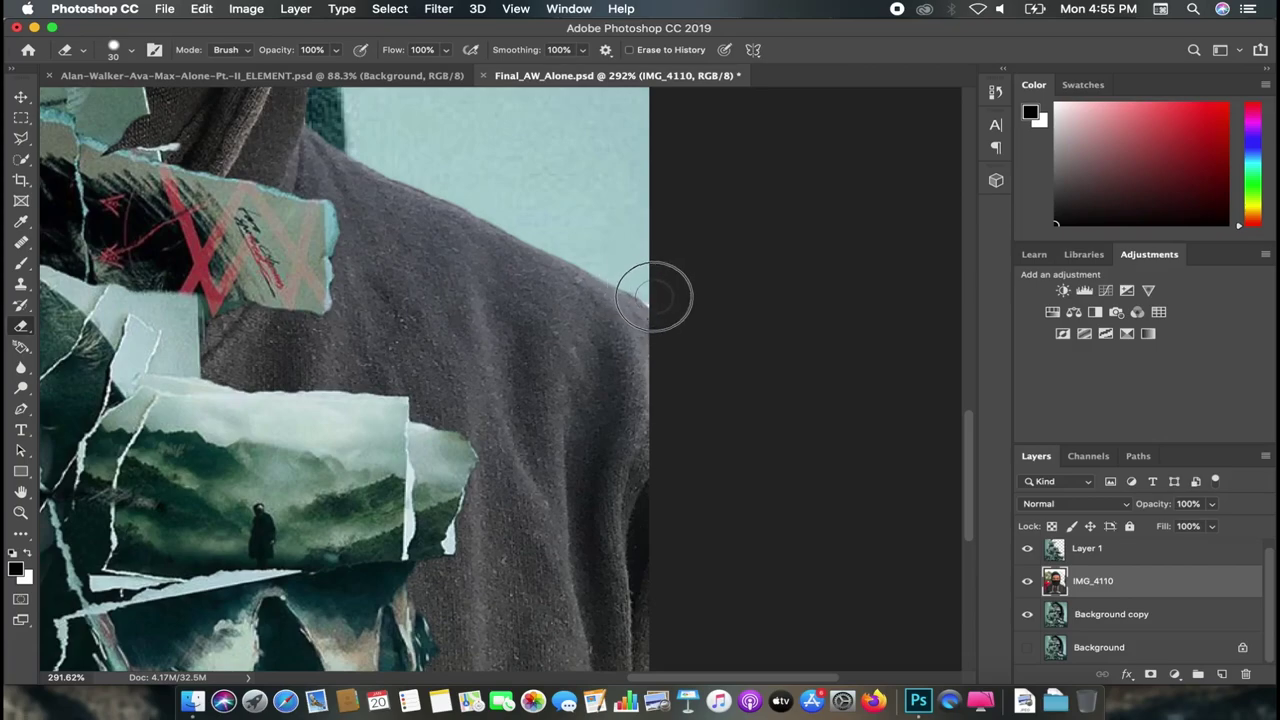
key("bracketright")
key("bracketright")
key("bracketleft")
key("bracketleft")
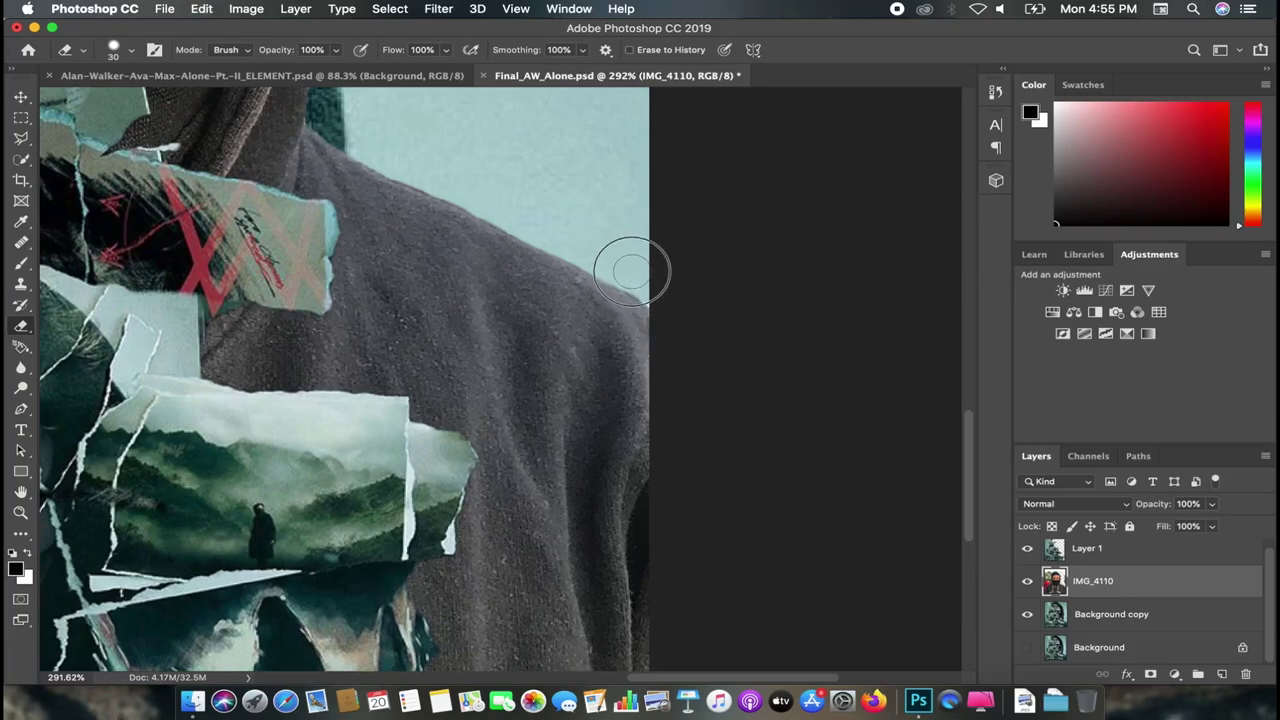
left_click_drag(634, 262, 650, 300)
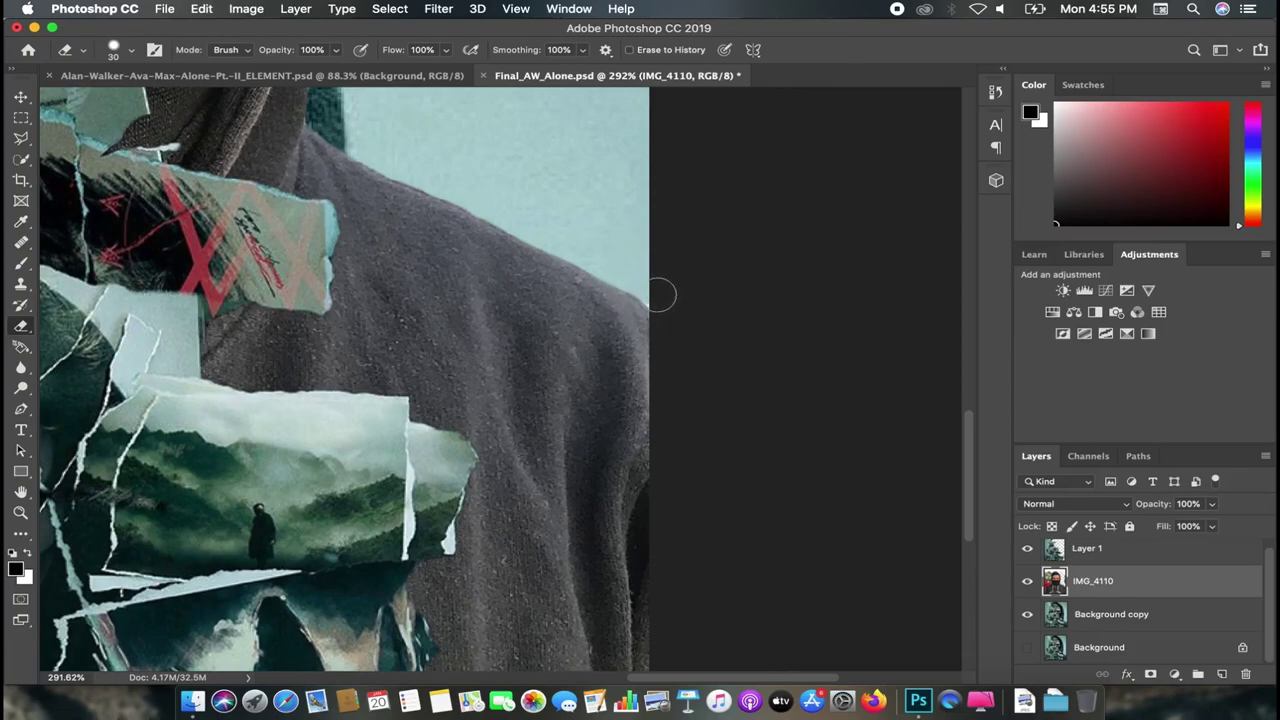
Step: Fit the whole composition in the window and save the poster
key("super+0")
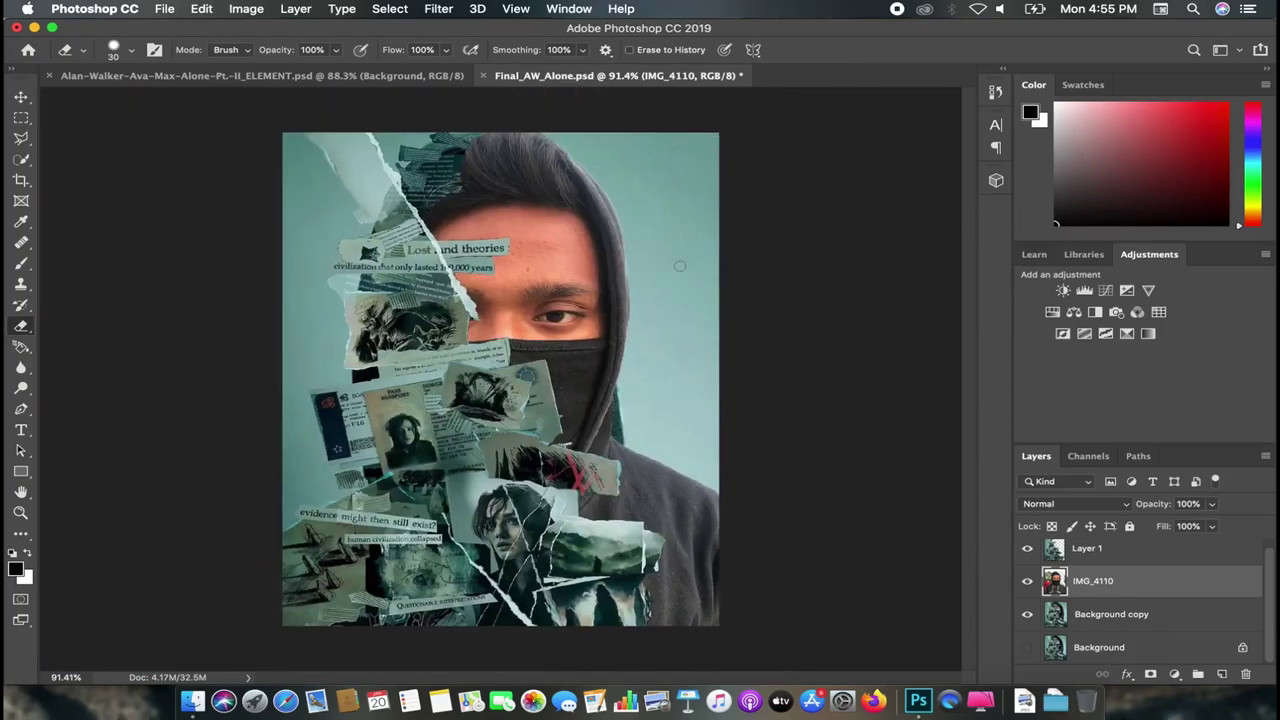
key("super+s")
scroll(675, 351, "up", 5)
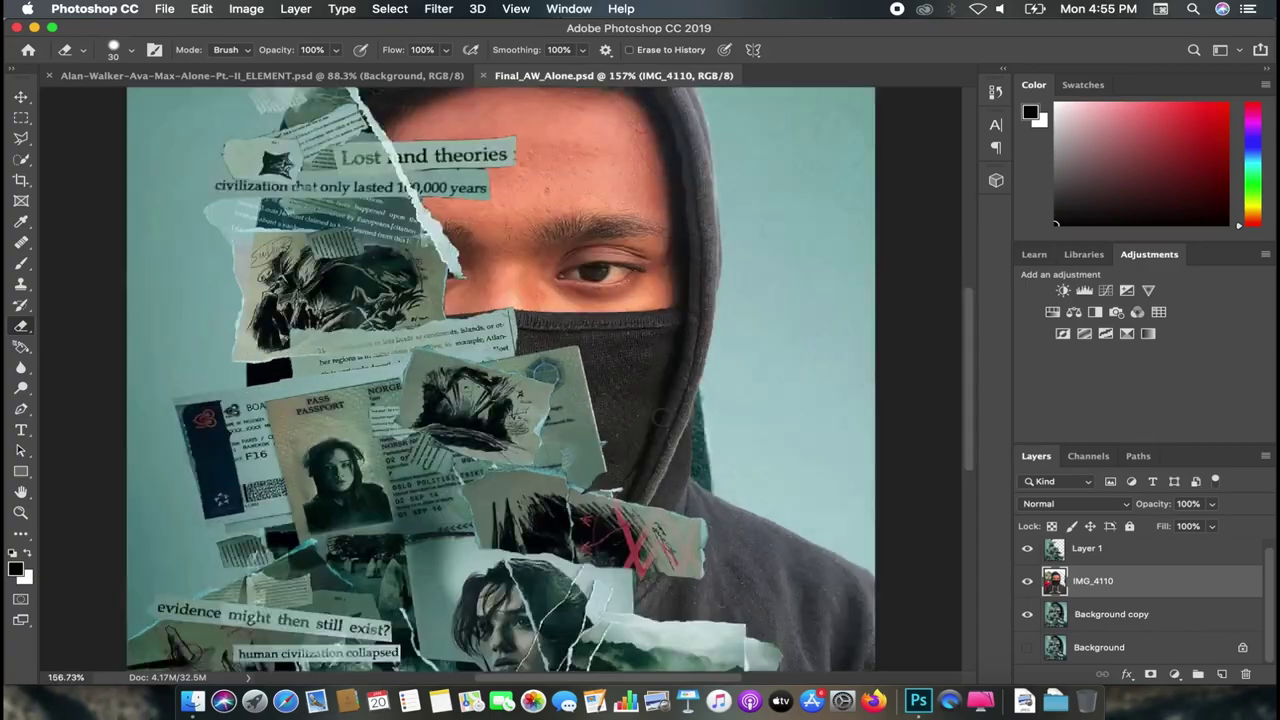
scroll(677, 380, "down", 3)
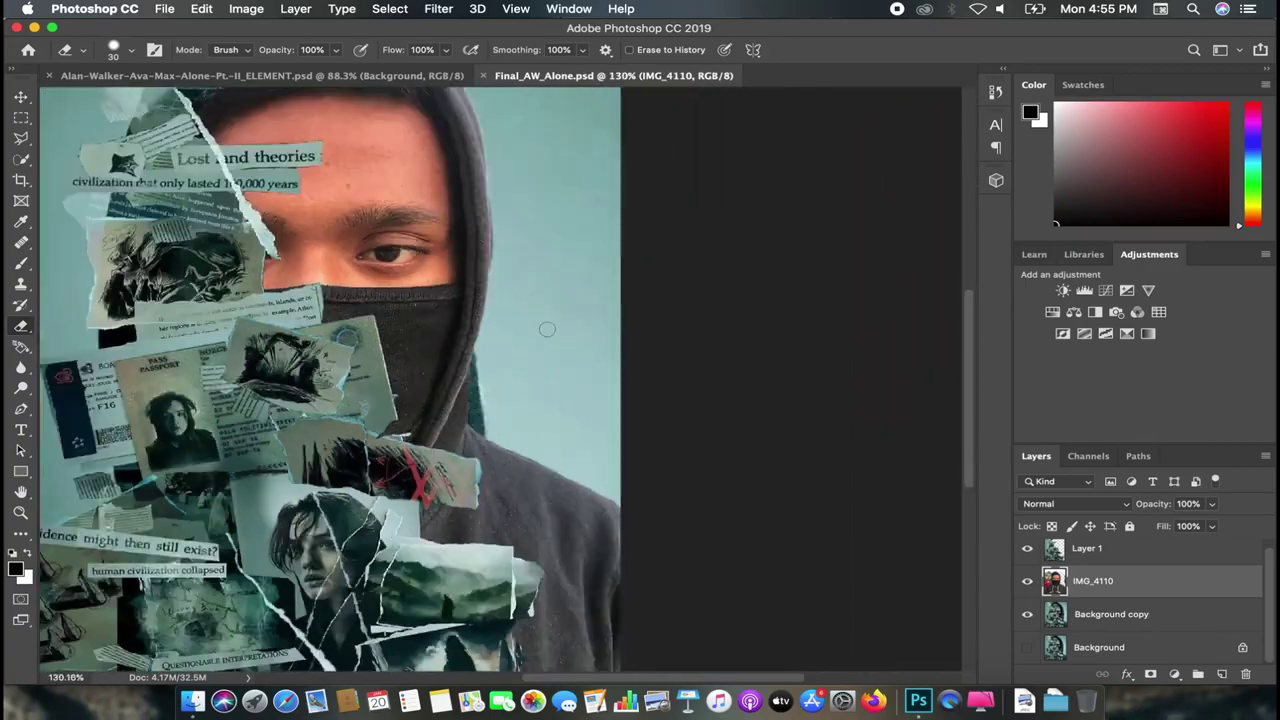
scroll(600, 350, "down", 3)
scroll(634, 318, "up", 3)
scroll(634, 318, "up", 1)
scroll(634, 318, "down", 2)
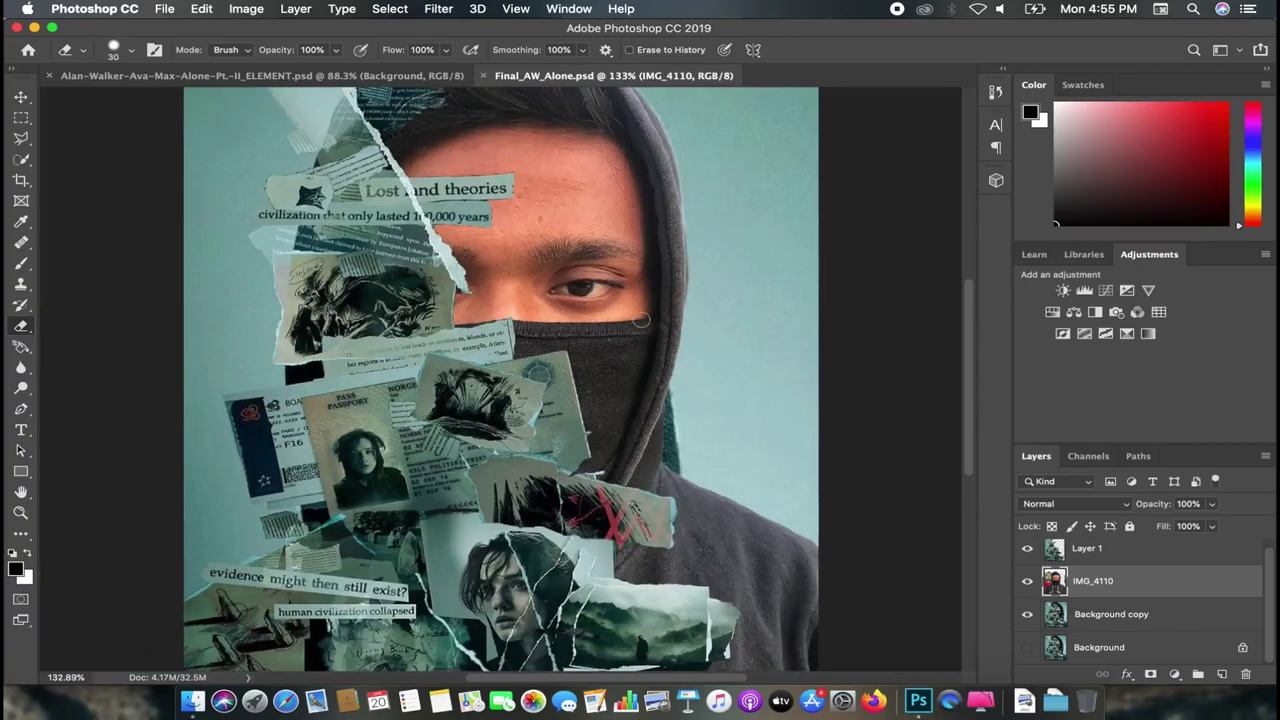
scroll(634, 318, "down", 2)
scroll(614, 300, "down", 1)
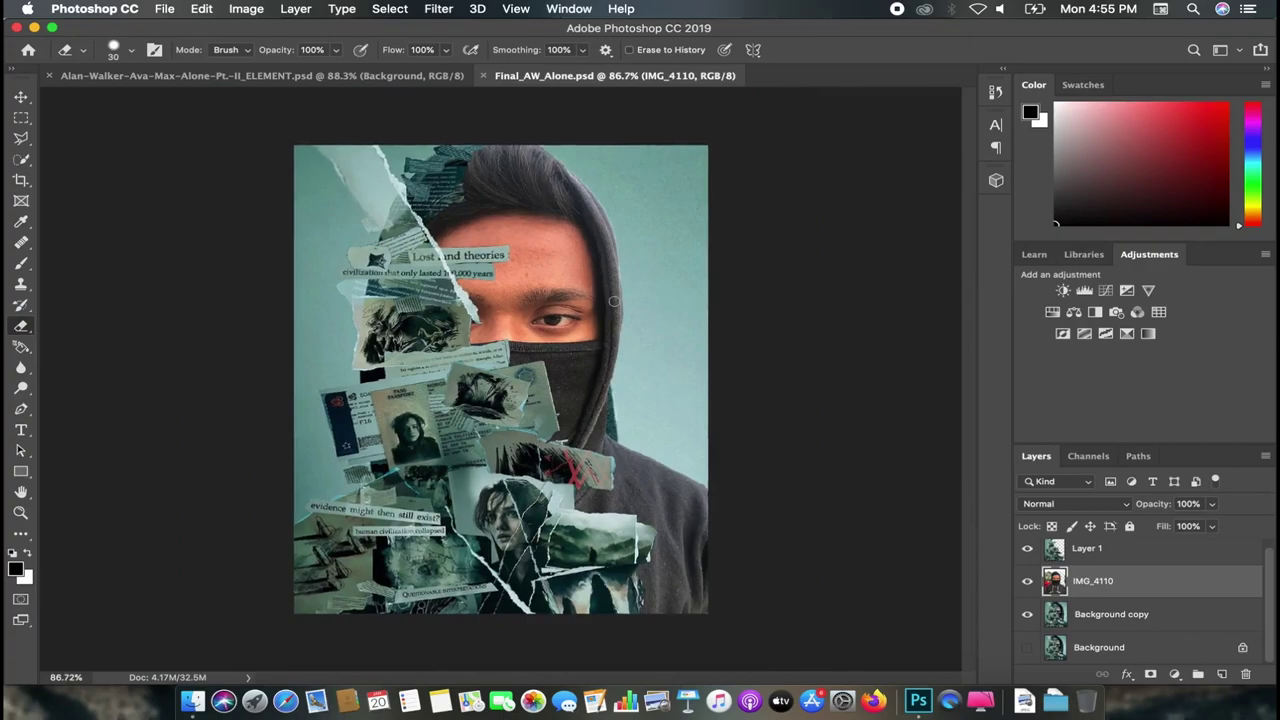
left_click(22, 96)
Step: Undo the accidental photo move, hide IMG_4110 and Layer 1, and select Background copy
scroll(643, 209, "down", 1)
scroll(643, 209, "down", 2)
left_click_drag(643, 209, 798, 193)
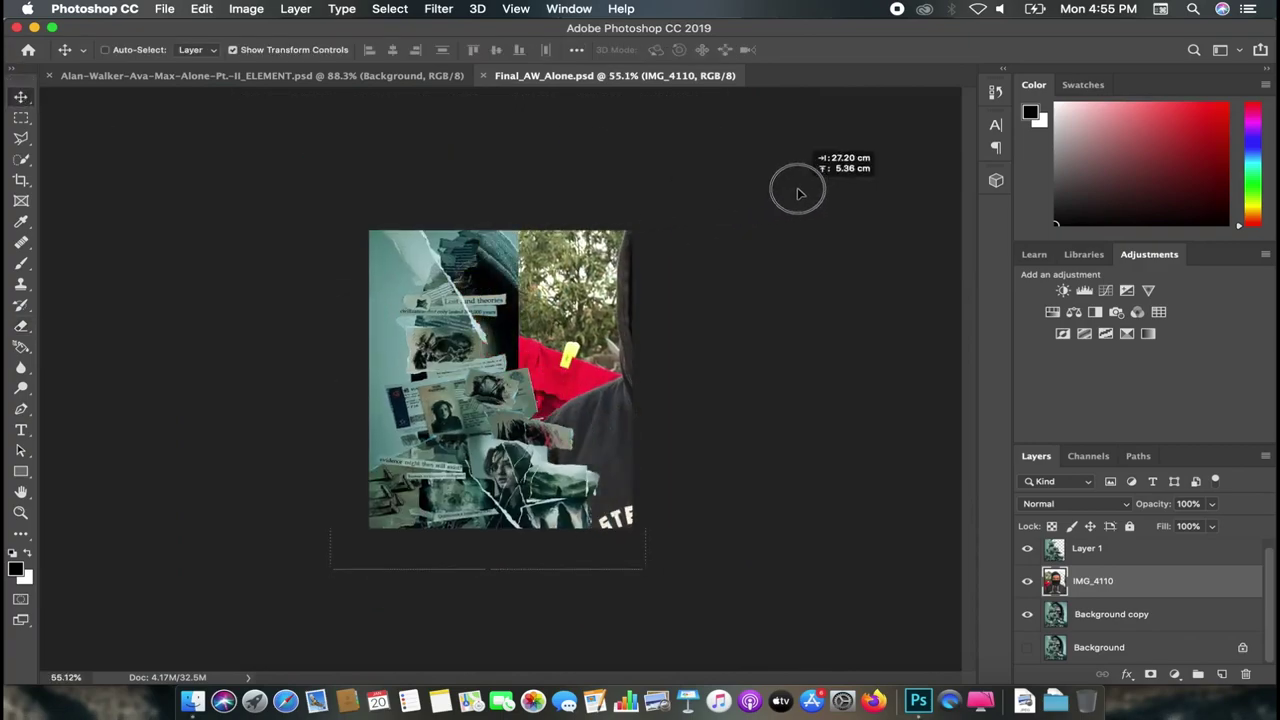
key("super+z")
left_click(1027, 583)
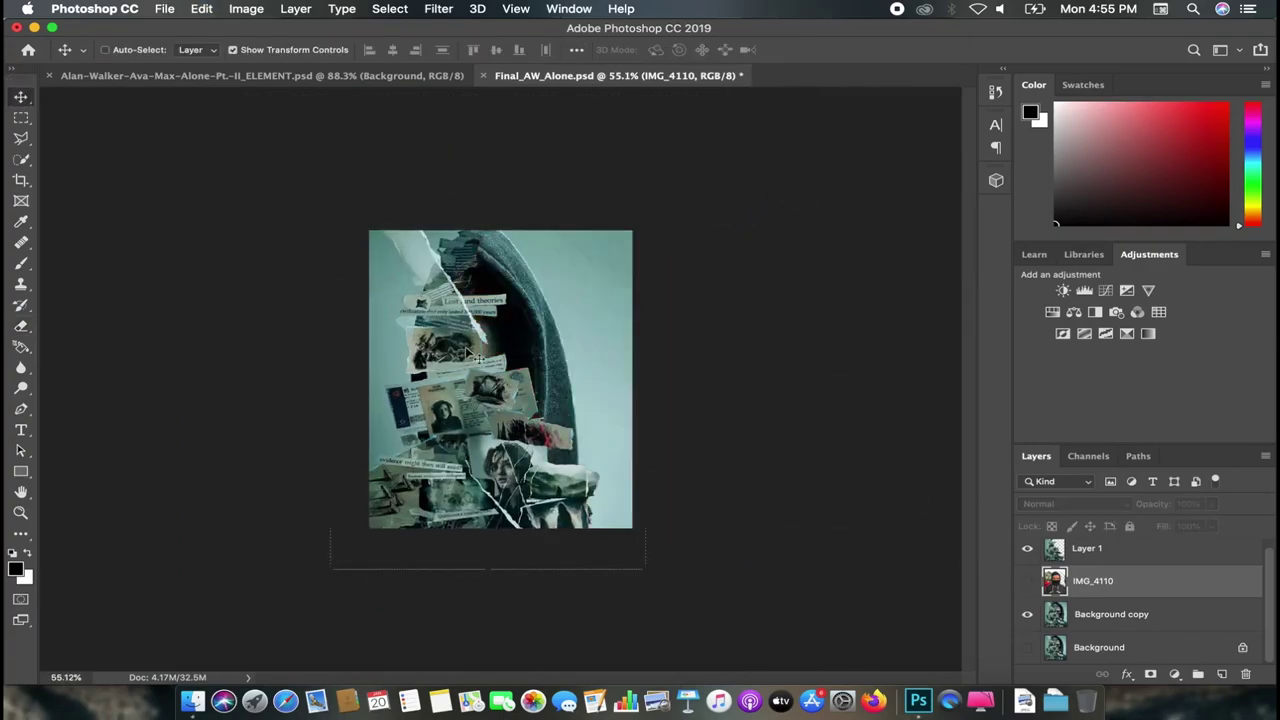
left_click(1027, 548)
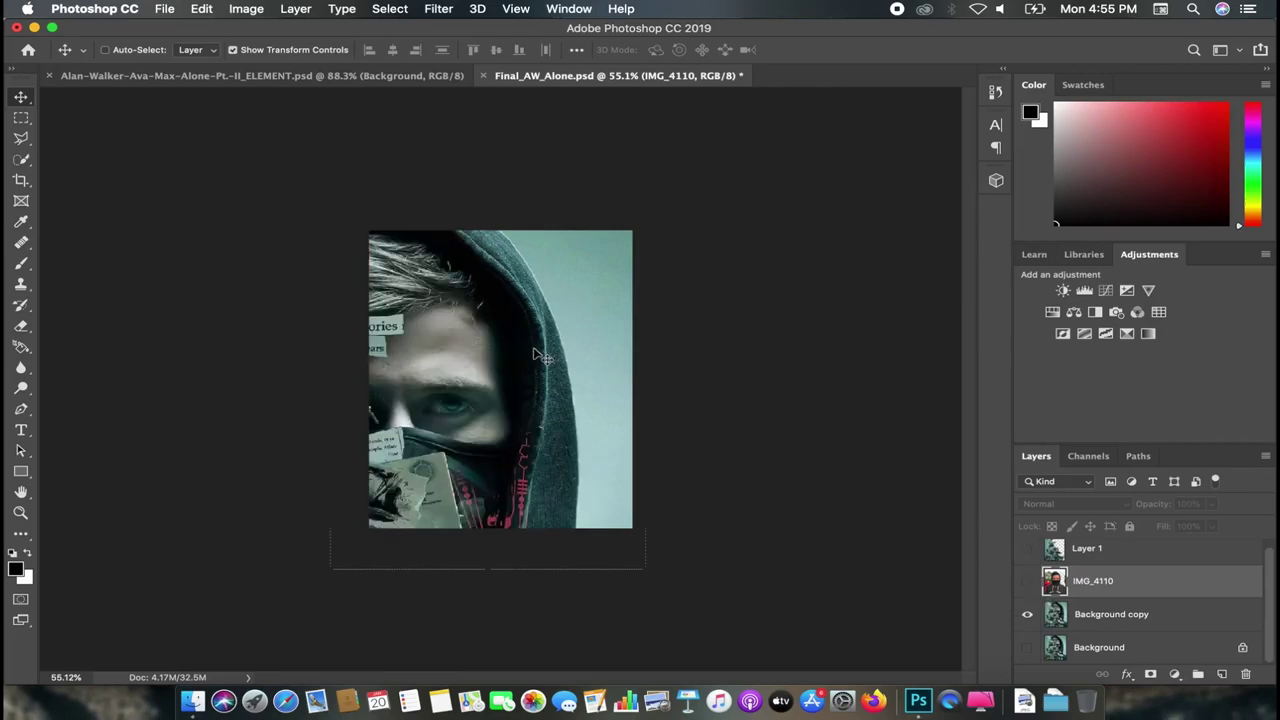
scroll(538, 353, "down", 1)
left_click(1108, 615)
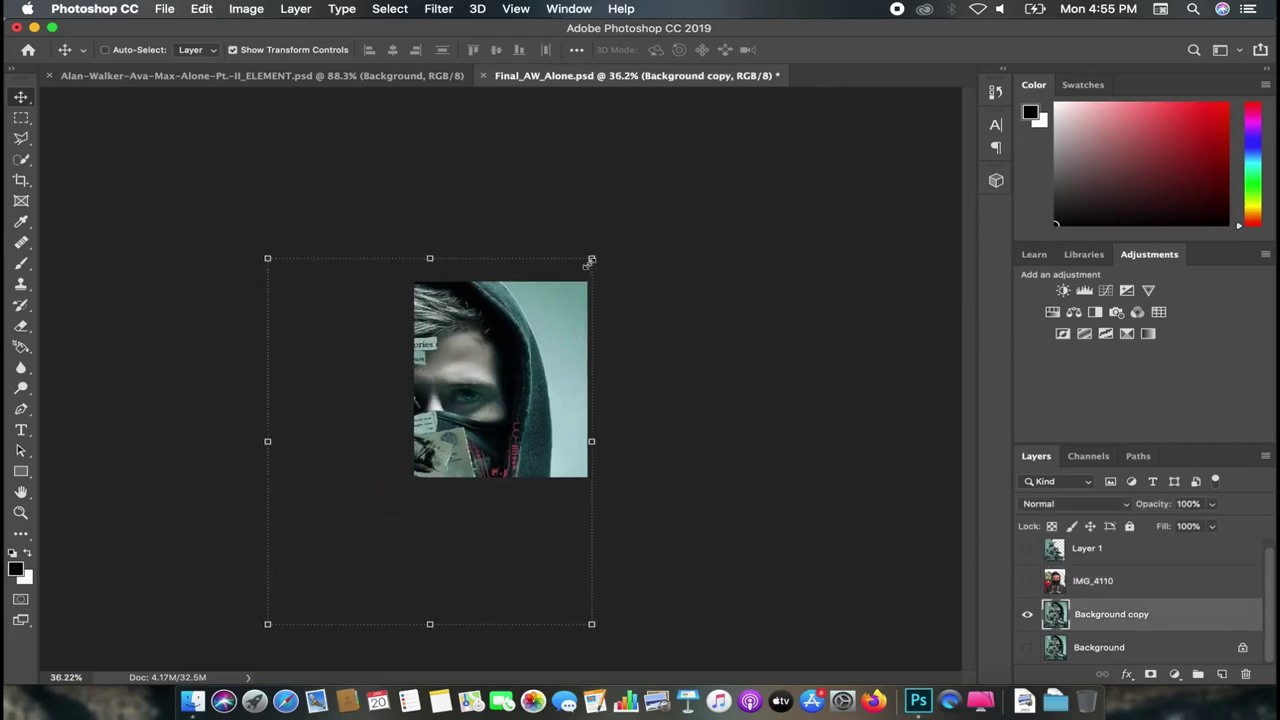
Step: Scale the Background copy poster down to about 55% and reposition it inside the canvas
scroll(563, 281, "down", 1)
left_click_drag(565, 287, 457, 416)
left_click_drag(413, 489, 515, 380)
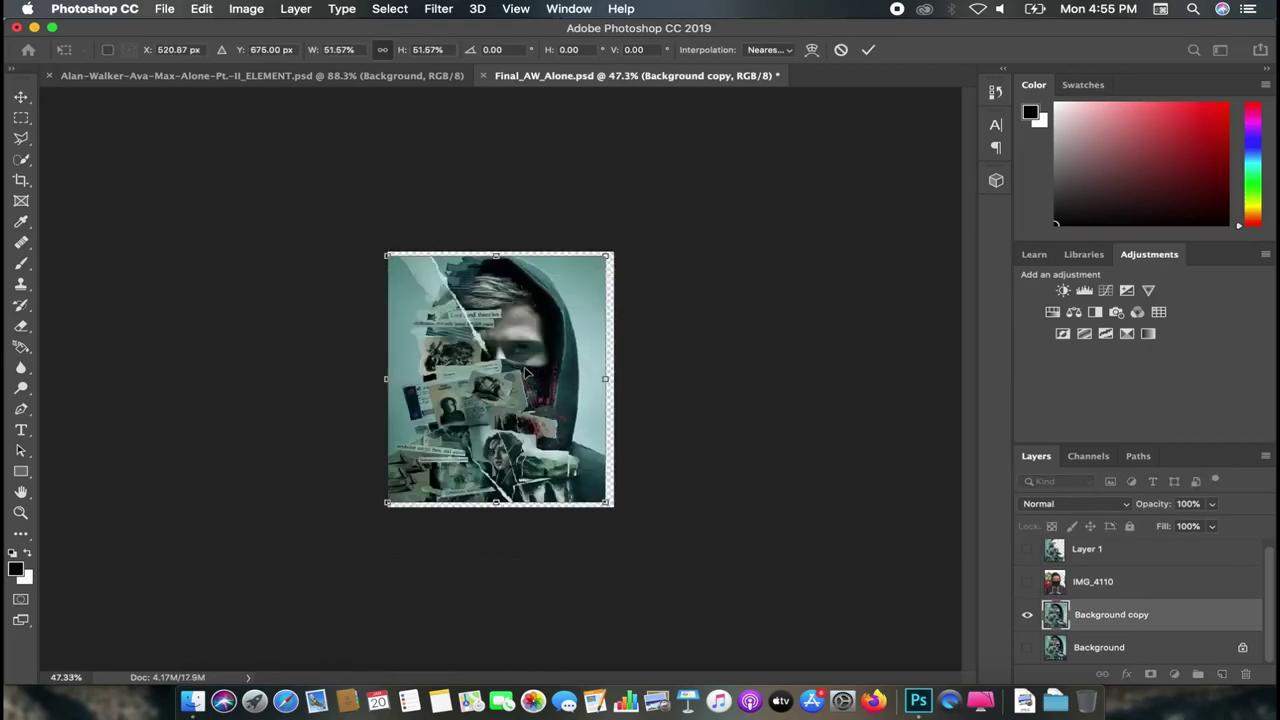
scroll(585, 325, "up", 4)
left_click_drag(585, 325, 577, 336)
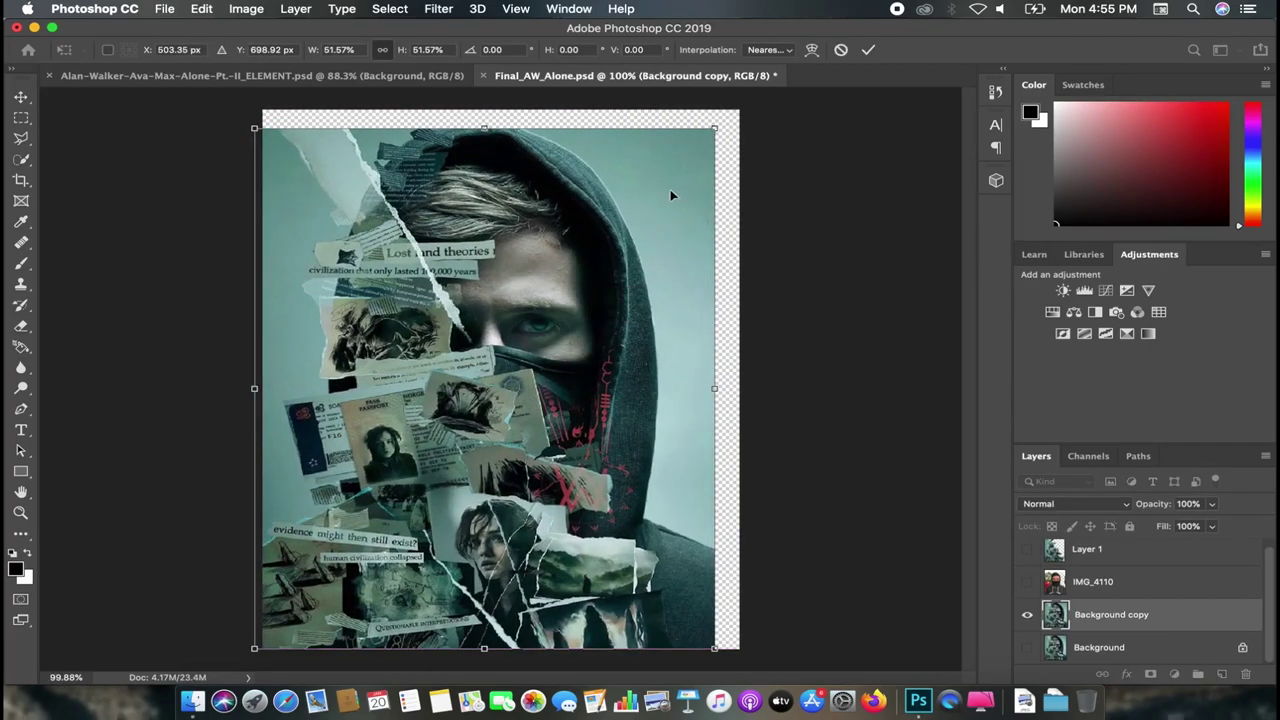
left_click_drag(727, 125, 745, 97)
key("ctrl+0")
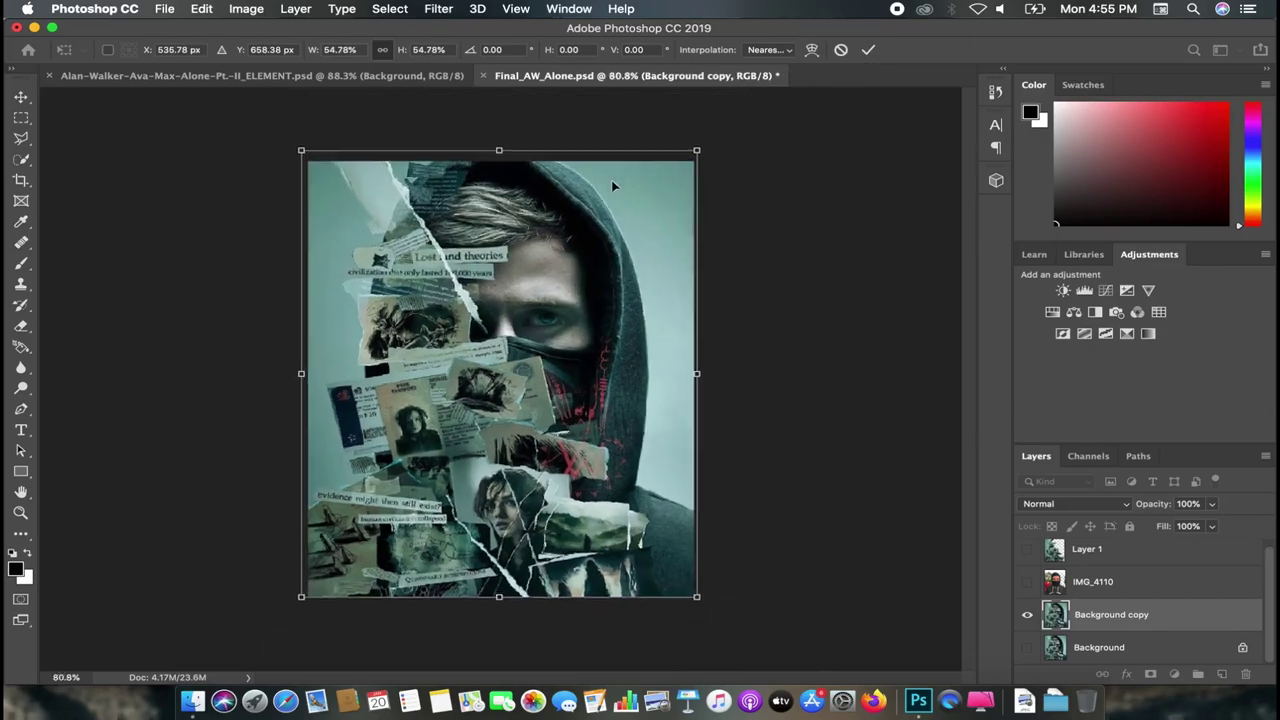
Step: Apply the poster's resize, then isolate the Background copy layer and turn isolation off
left_click(21, 99)
right_click(445, 220)
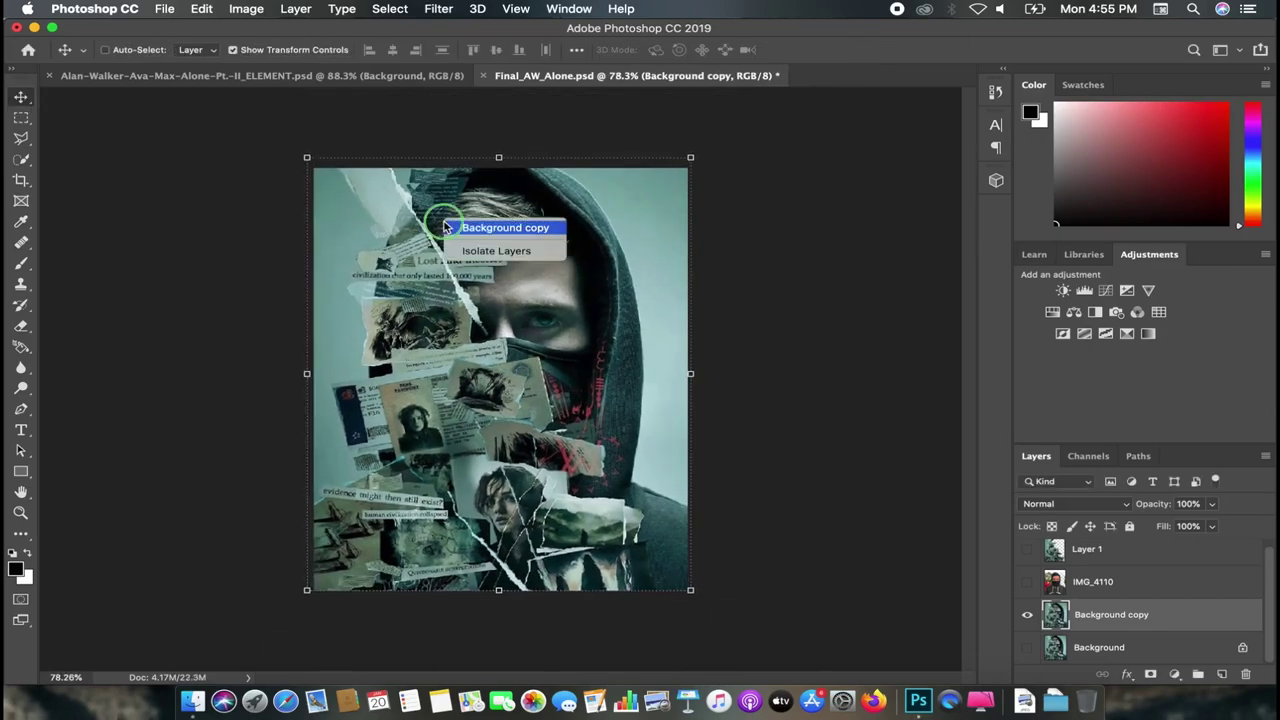
left_click(477, 228)
right_click(397, 234)
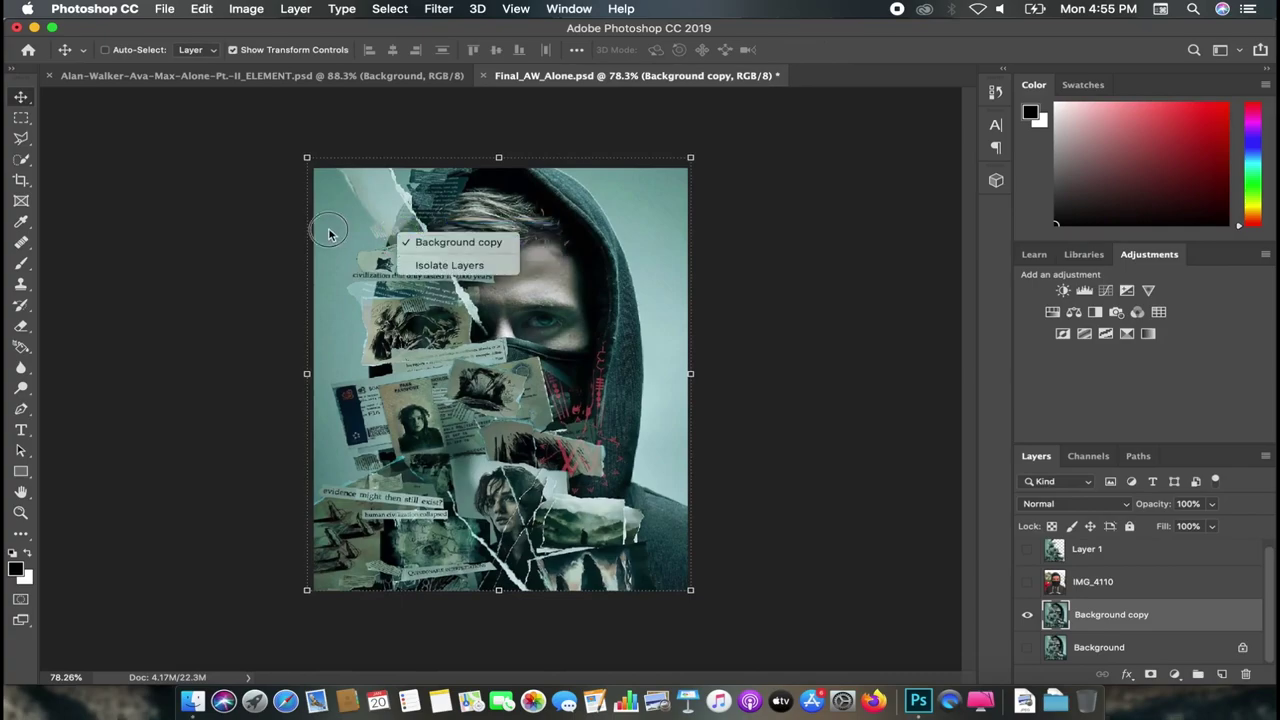
left_click(337, 200)
right_click(338, 202)
left_click(400, 229)
right_click(400, 234)
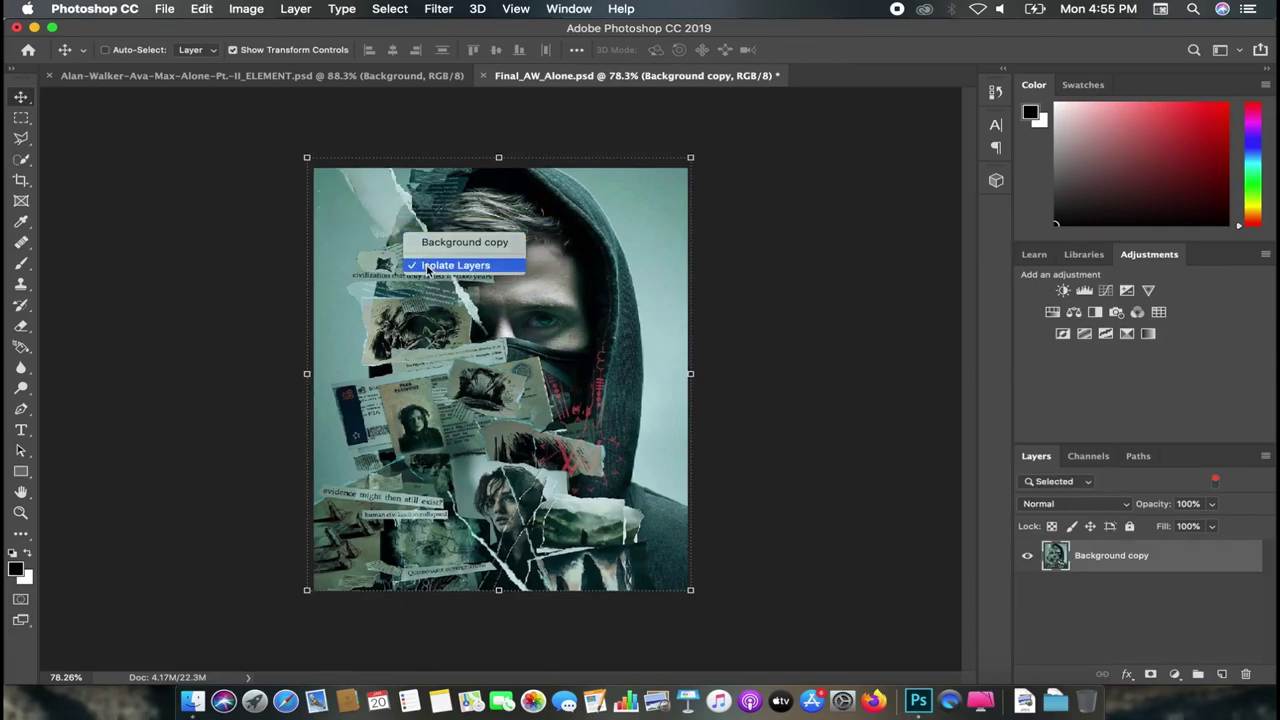
left_click(379, 246)
Step: Isolate Background copy once more, then disable isolation so all layers are listed again
right_click(380, 245)
left_click(330, 218)
right_click(585, 383)
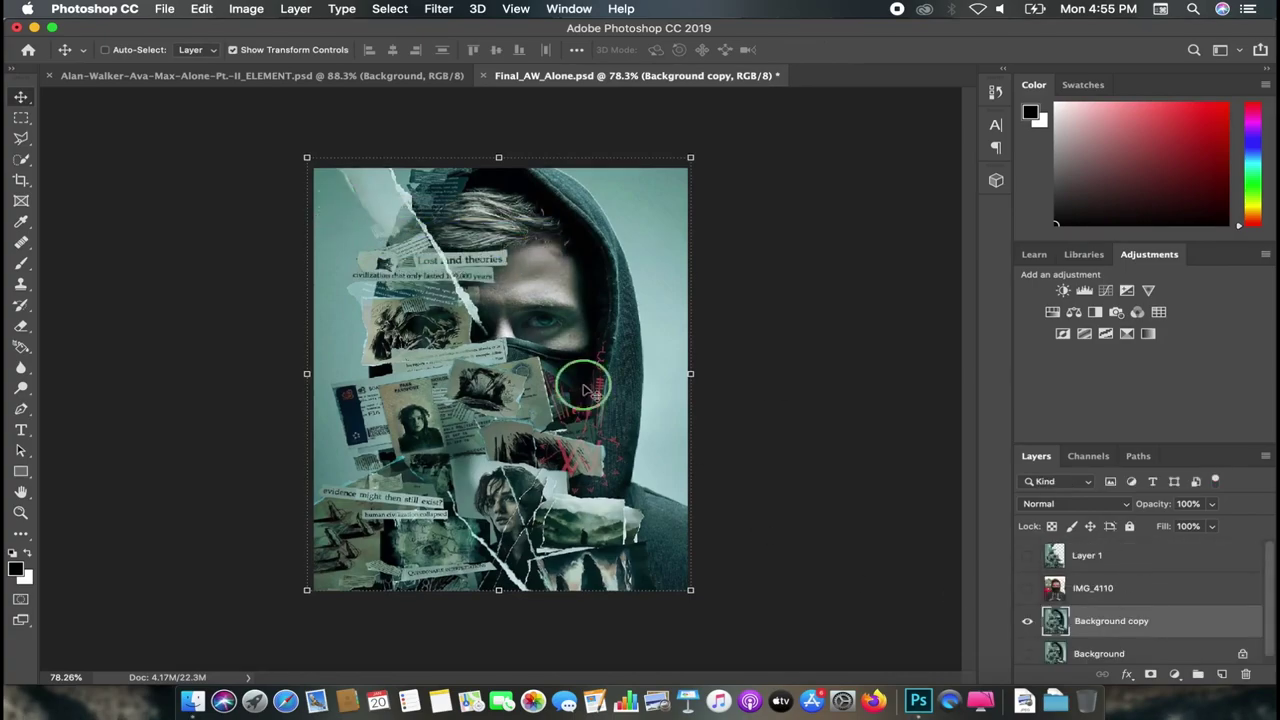
left_click(617, 415)
right_click(567, 353)
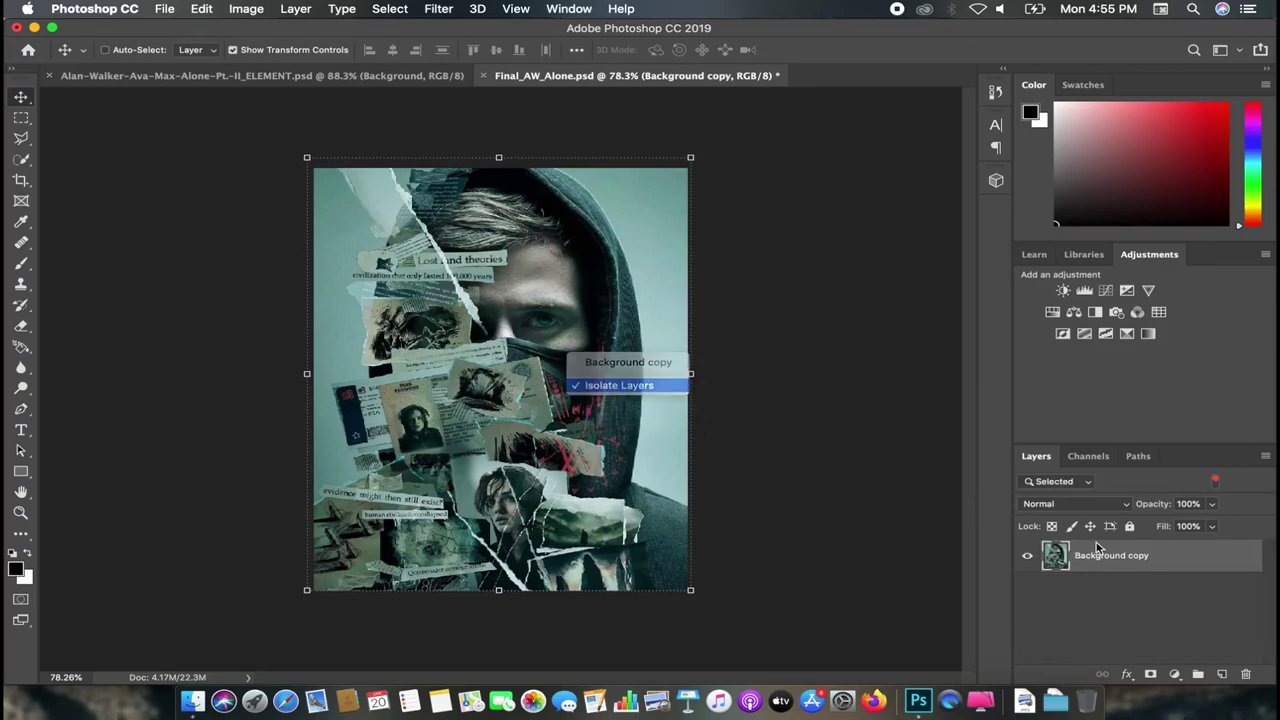
left_click(605, 385)
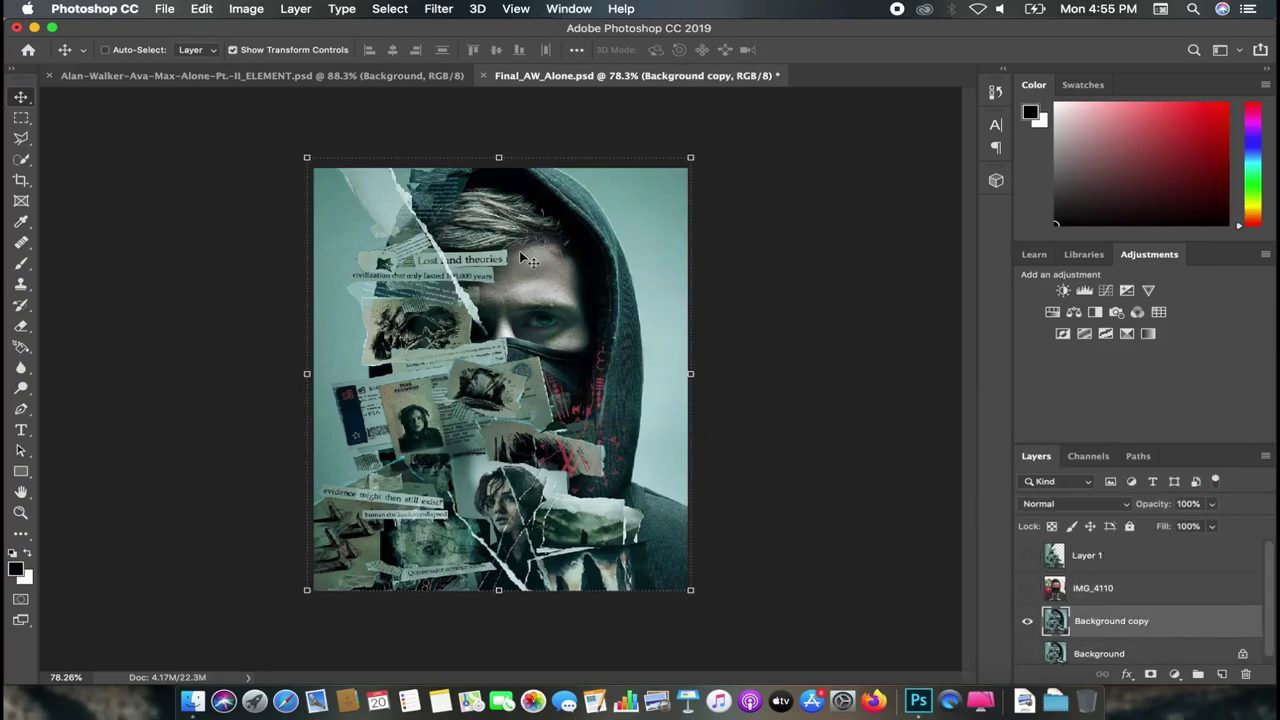
left_click(22, 119)
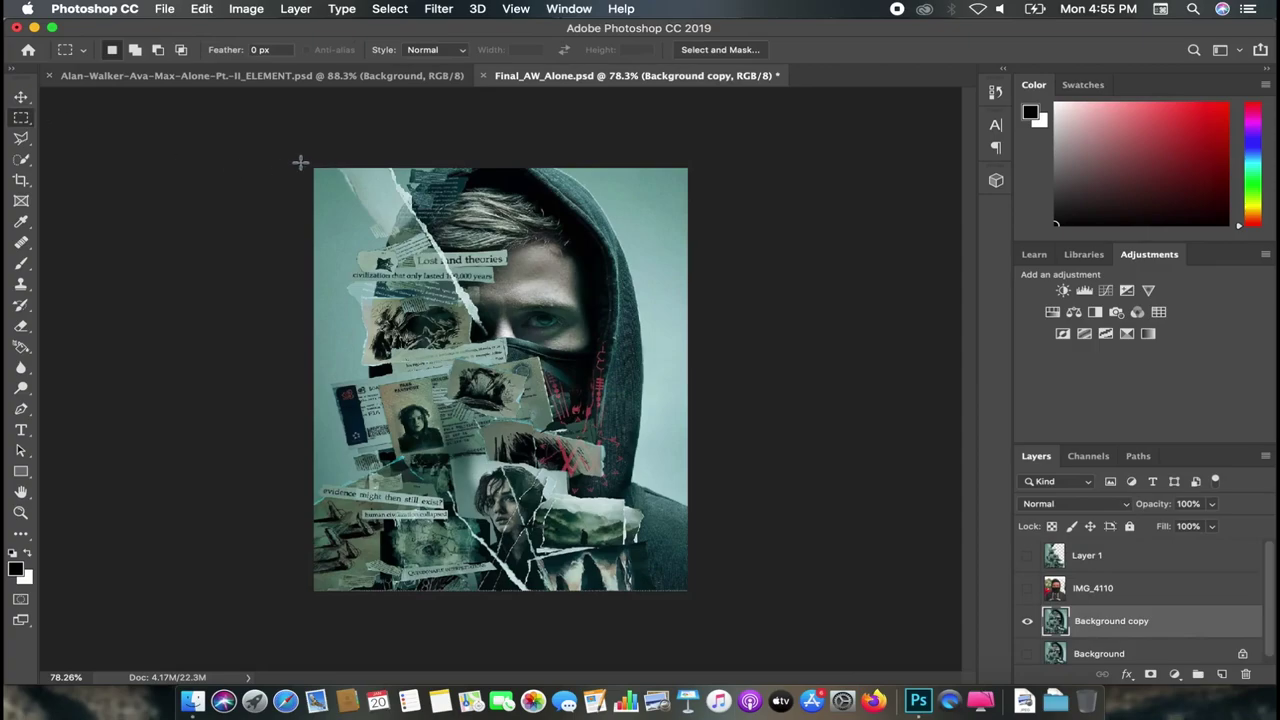
Step: Marquee-select the whole poster and set up a Content-Aware fill, then cancel without applying it
left_click_drag(300, 162, 694, 608)
right_click(479, 263)
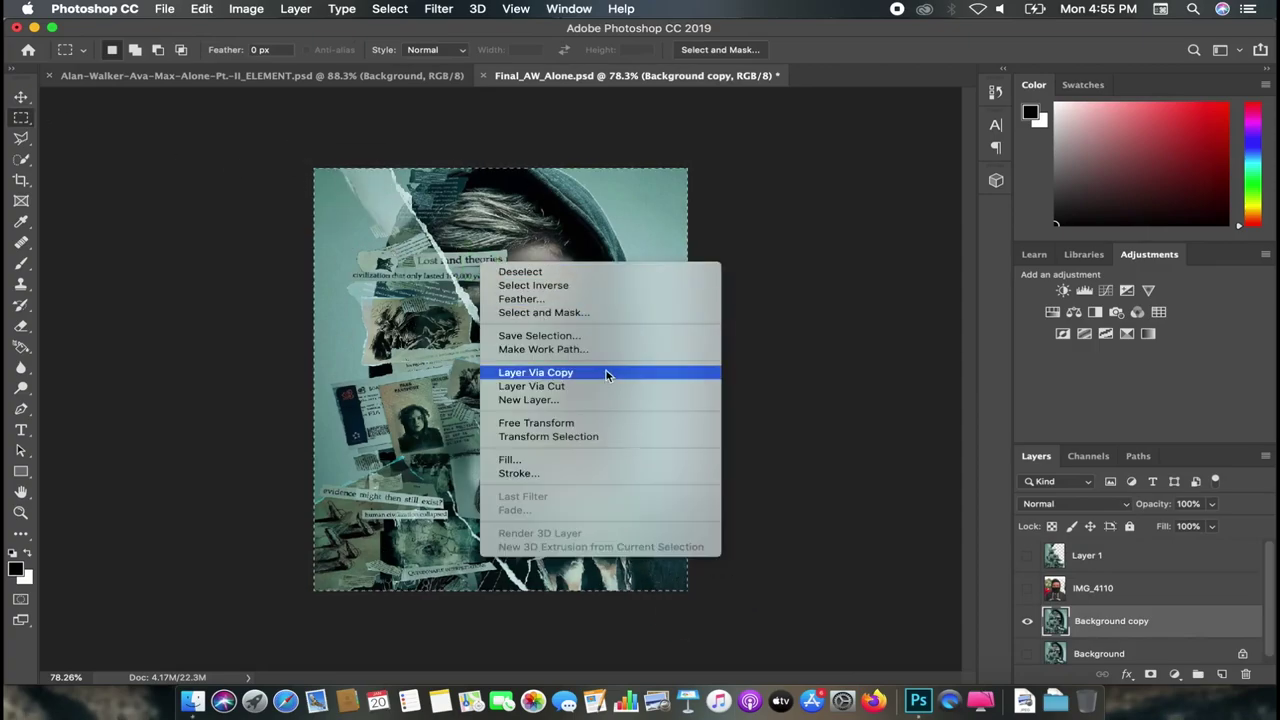
left_click(505, 459)
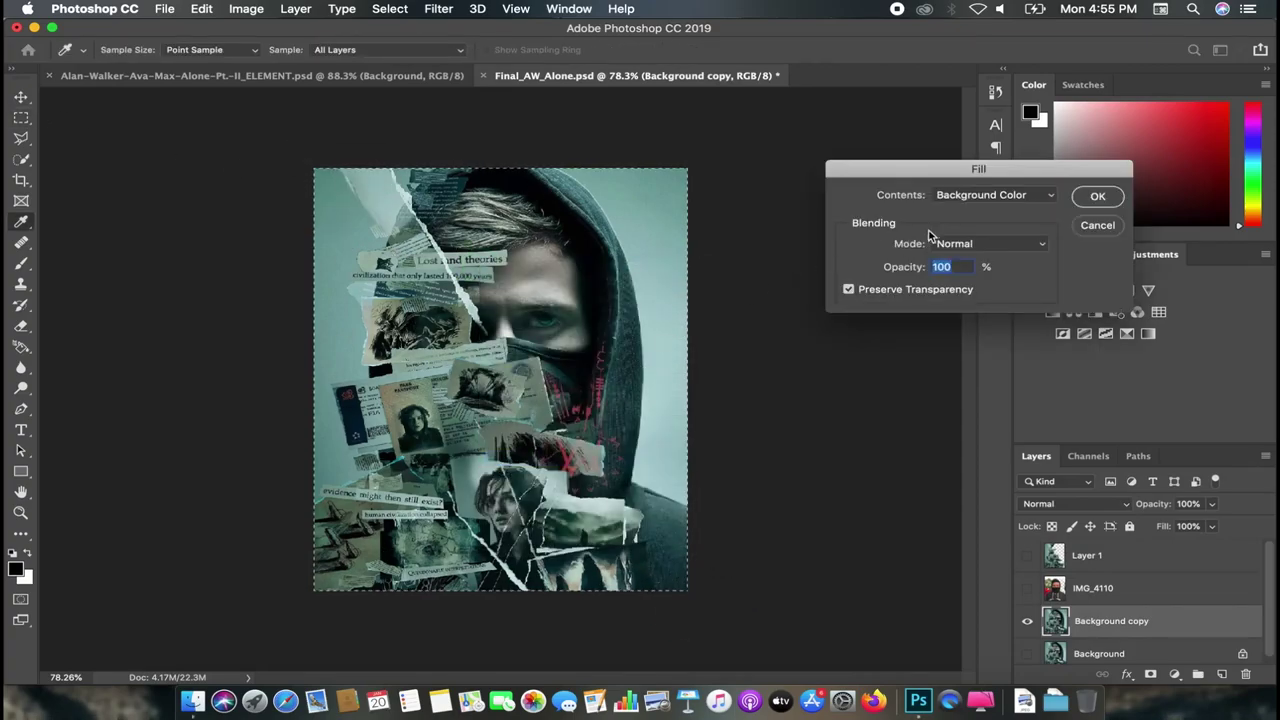
left_click(1008, 198)
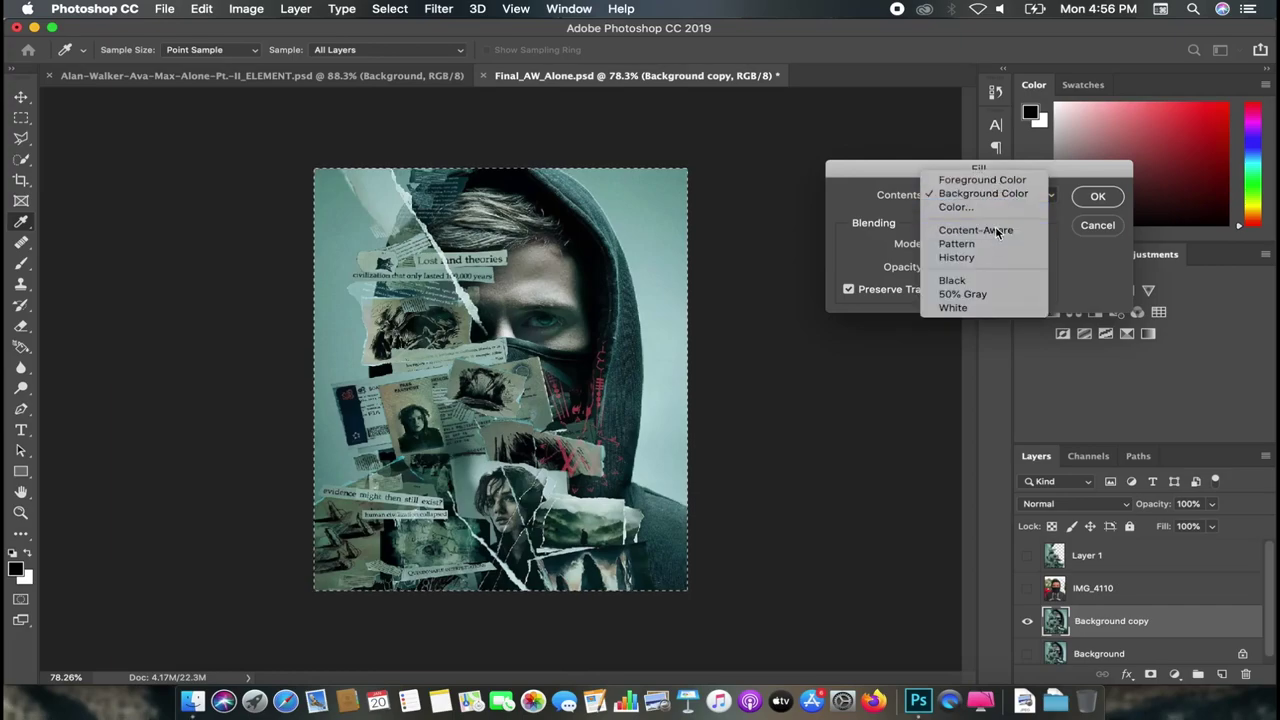
left_click(985, 229)
key("Return")
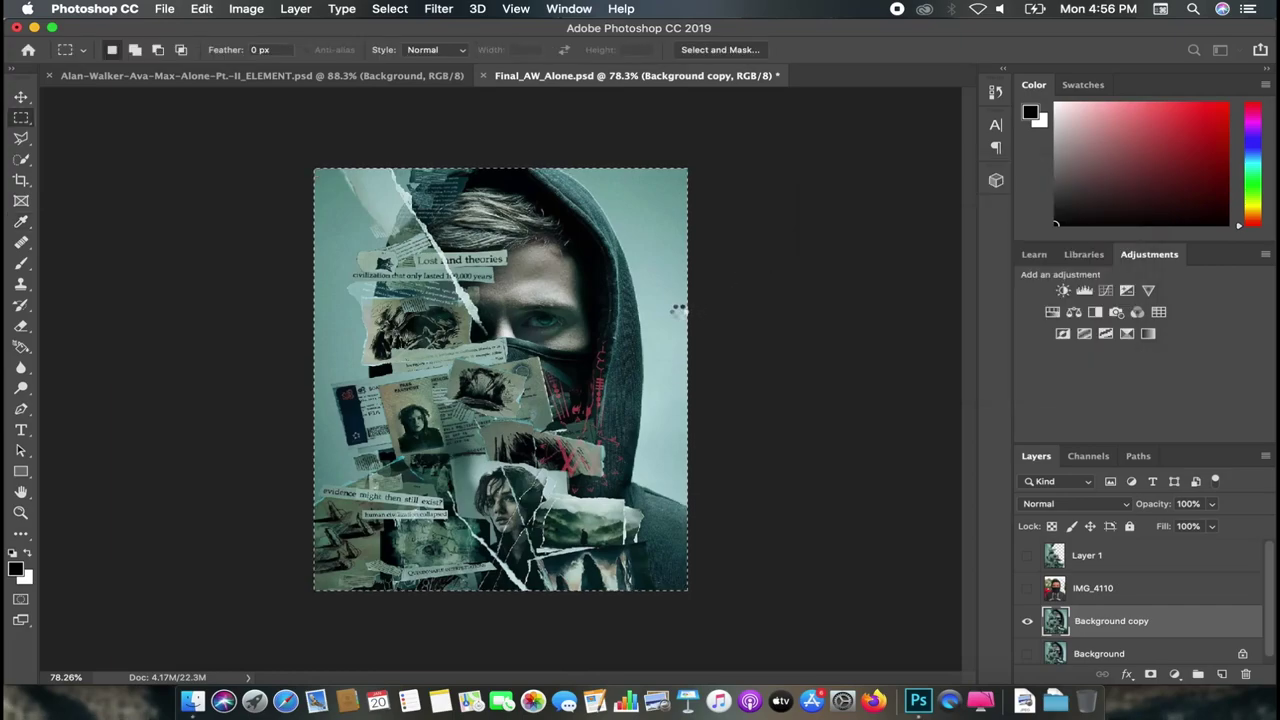
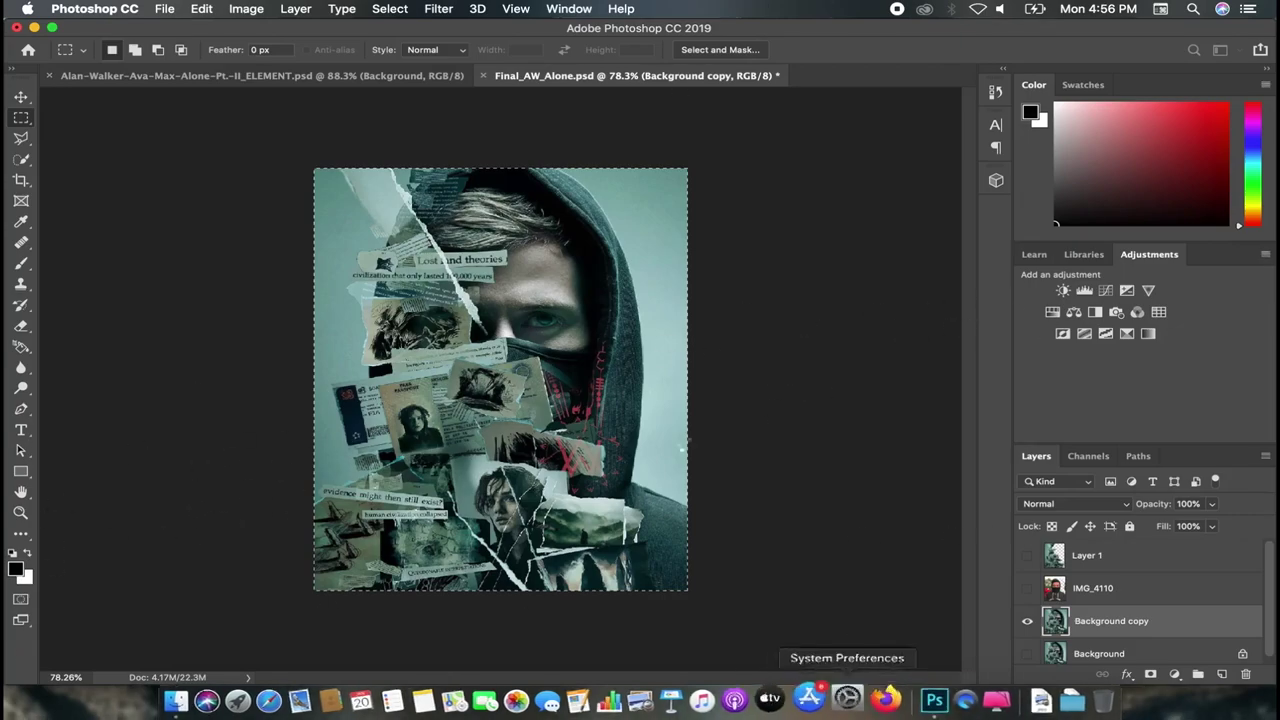
Step: Content-Aware fill a marquee of the top band of the teal Background copy layer
scroll(608, 370, "up", 1)
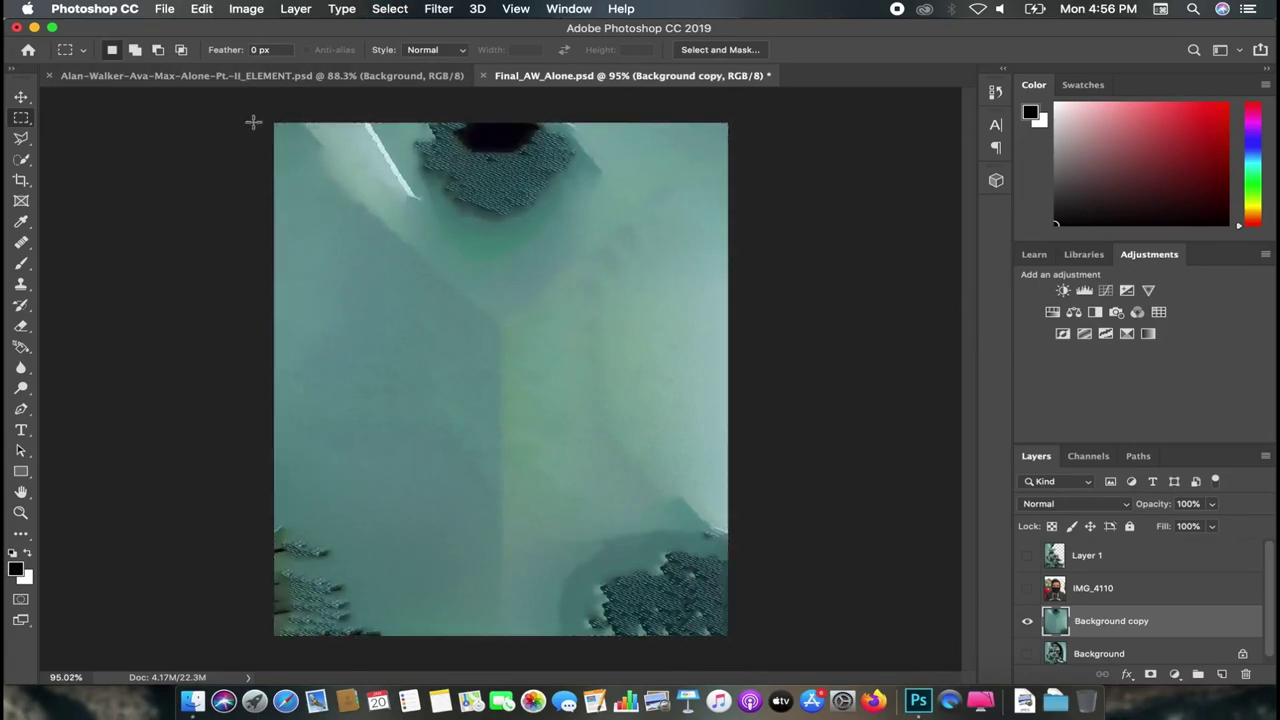
left_click_drag(250, 122, 637, 260)
right_click(446, 170)
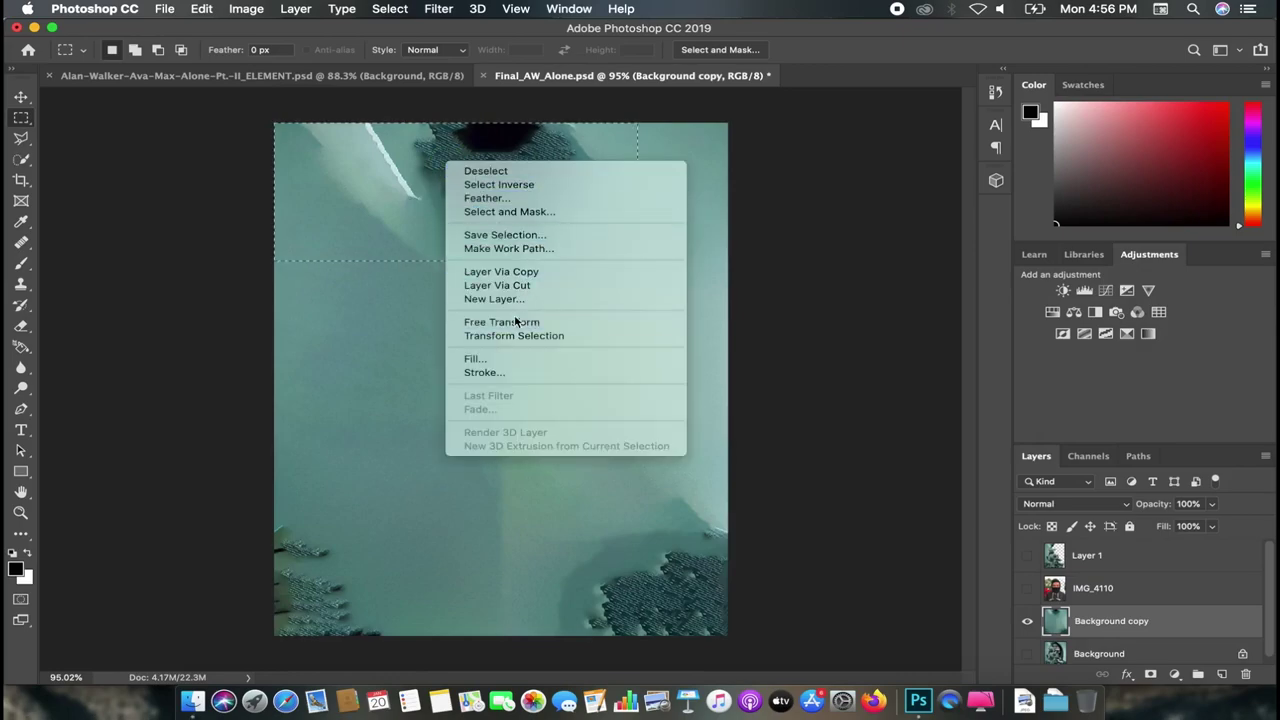
left_click(474, 360)
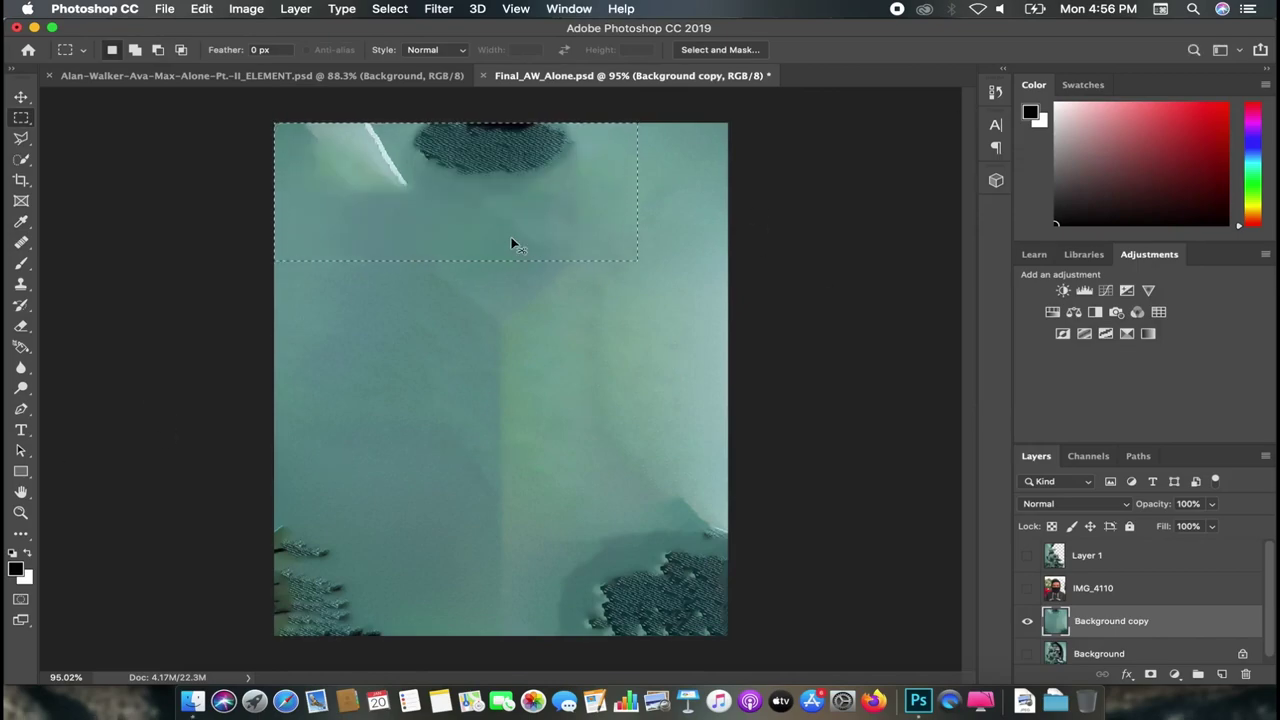
key("s")
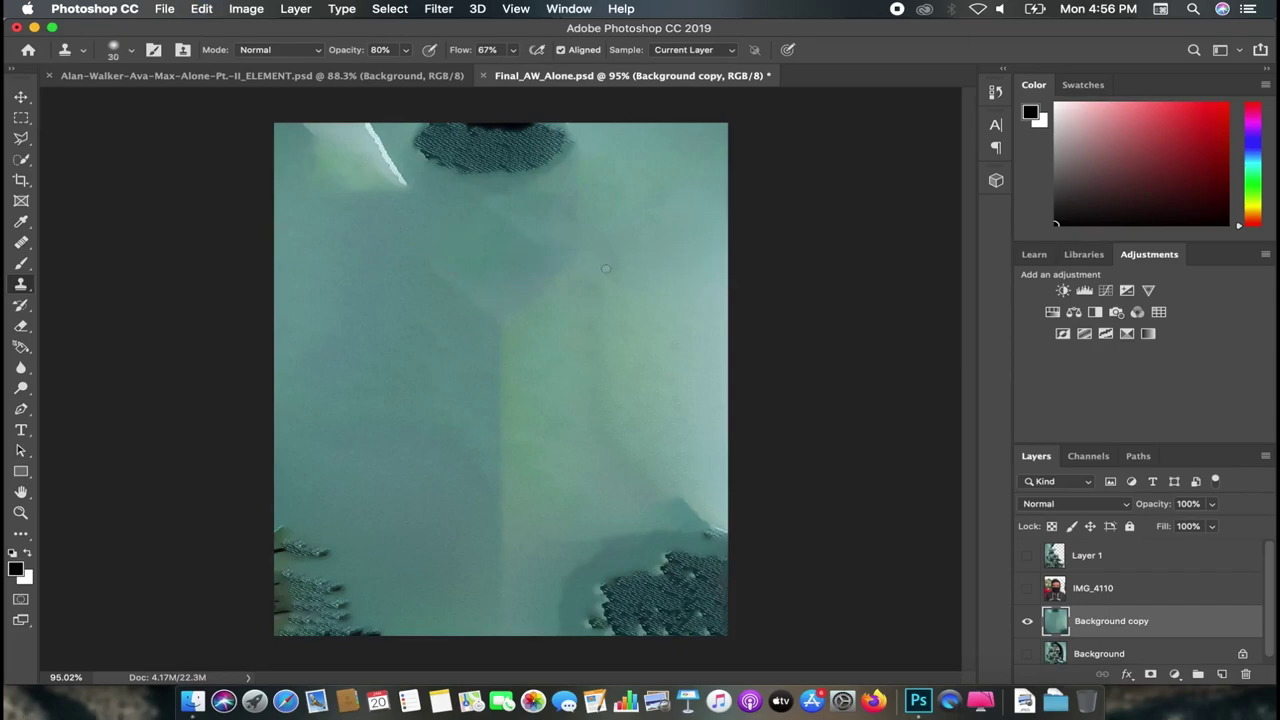
Step: With a larger Clone Stamp brush, clone over the dark texture across the upper backdrop
key("bracketright")
key("bracketright")
key("bracketright")
key("bracketright")
key("bracketright")
key("bracketright")
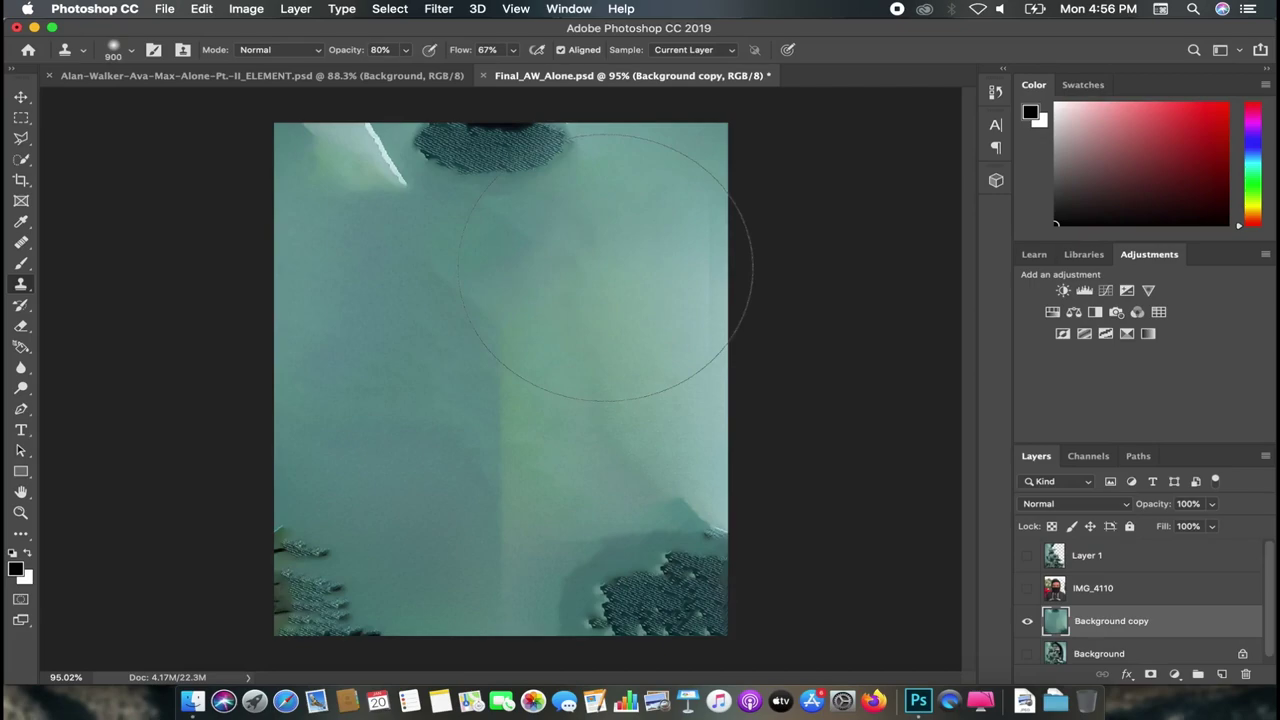
mouse_move(537, 180)
left_mouse_down()
mouse_move(185, 180)
mouse_move(690, 180)
mouse_move(320, 185)
mouse_move(330, 190)
left_mouse_up()
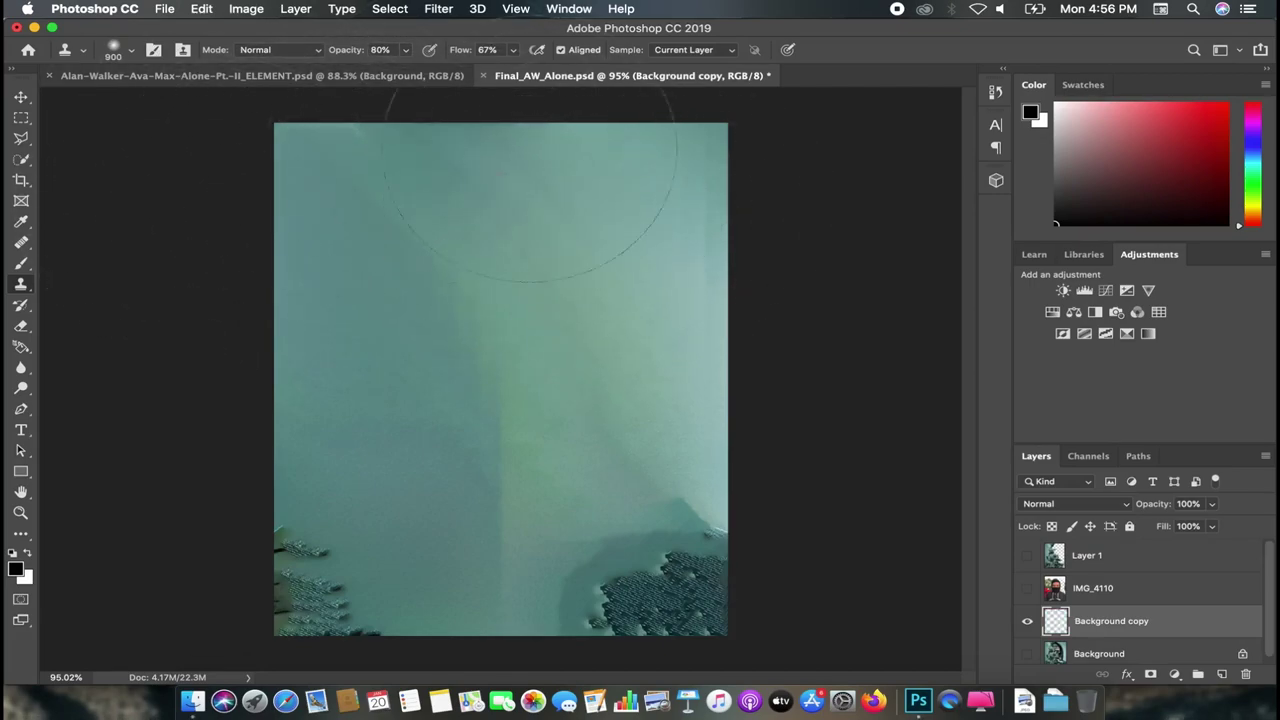
left_click_drag(50, 500, 229, 486)
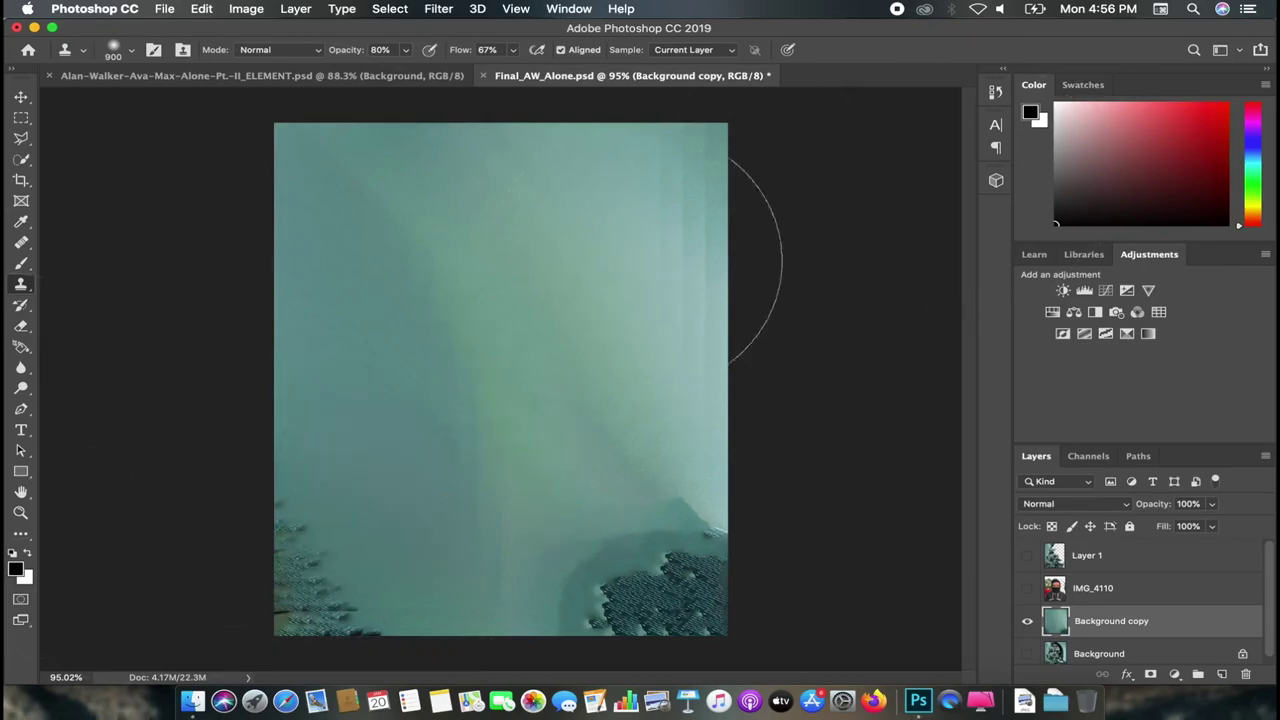
left_click_drag(398, 246, 434, 305)
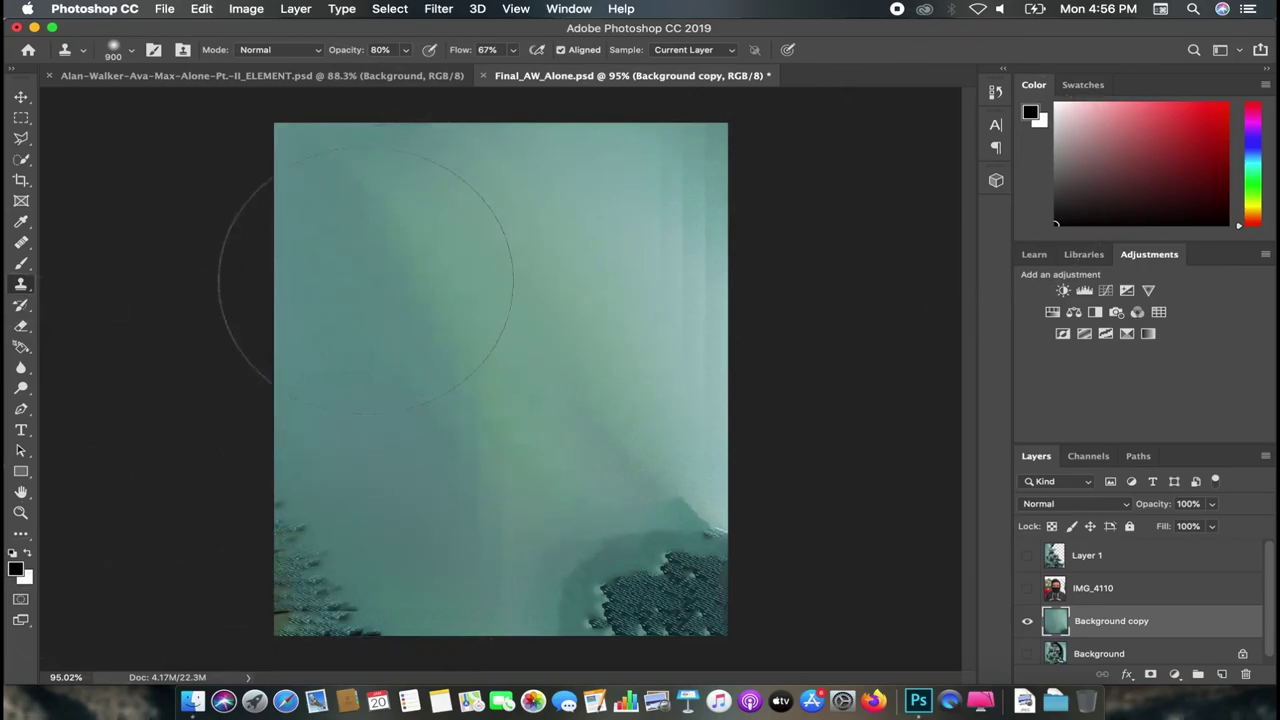
Step: Toggle the teal Background copy on and off to compare, then show and select Background
left_click(1027, 621)
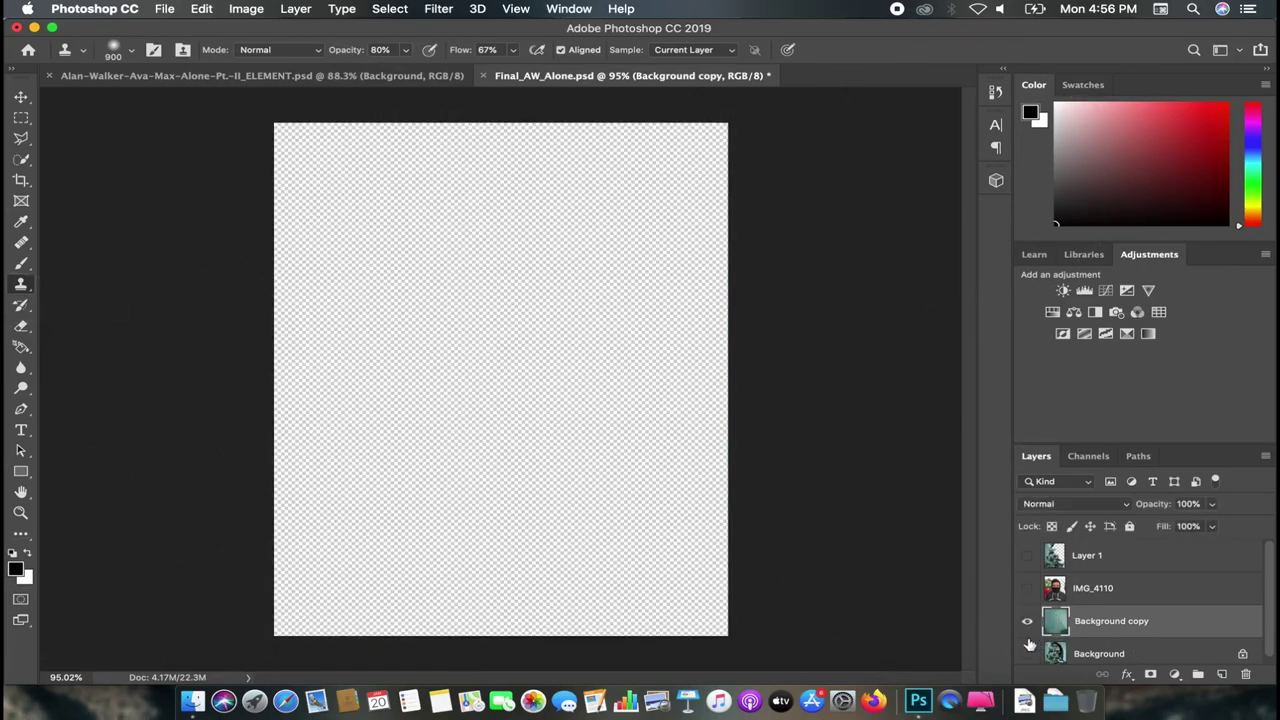
left_click(1027, 622)
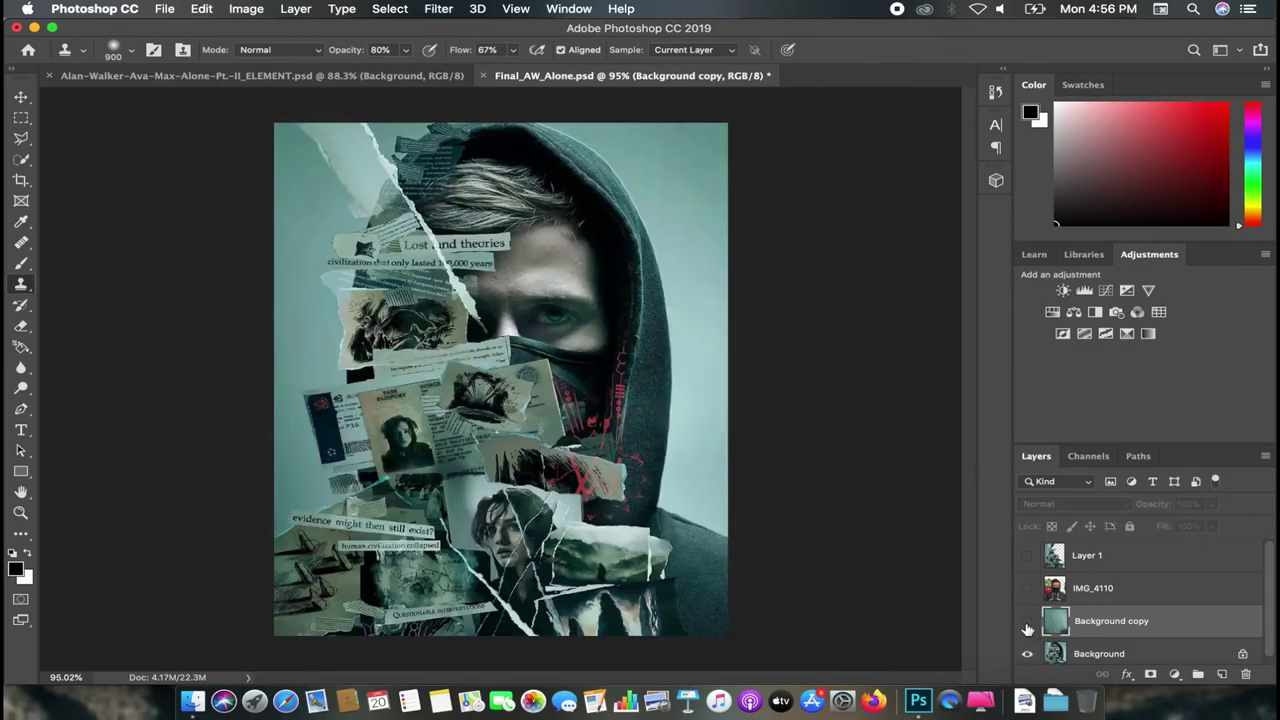
left_click(1027, 622)
left_click(1030, 622)
left_click(1027, 622)
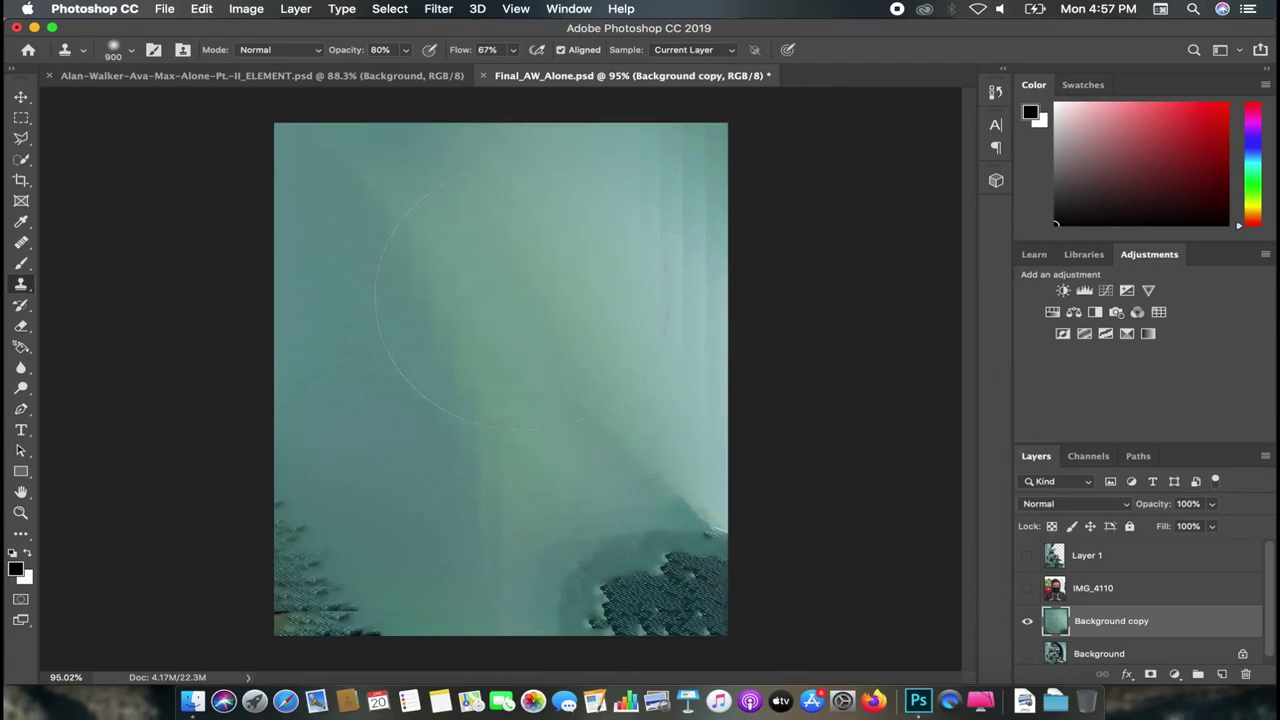
left_click(1027, 653)
left_click(1088, 656)
Step: Hide Background copy, duplicate Background as Background copy 2 above it, shift it far left
key("v")
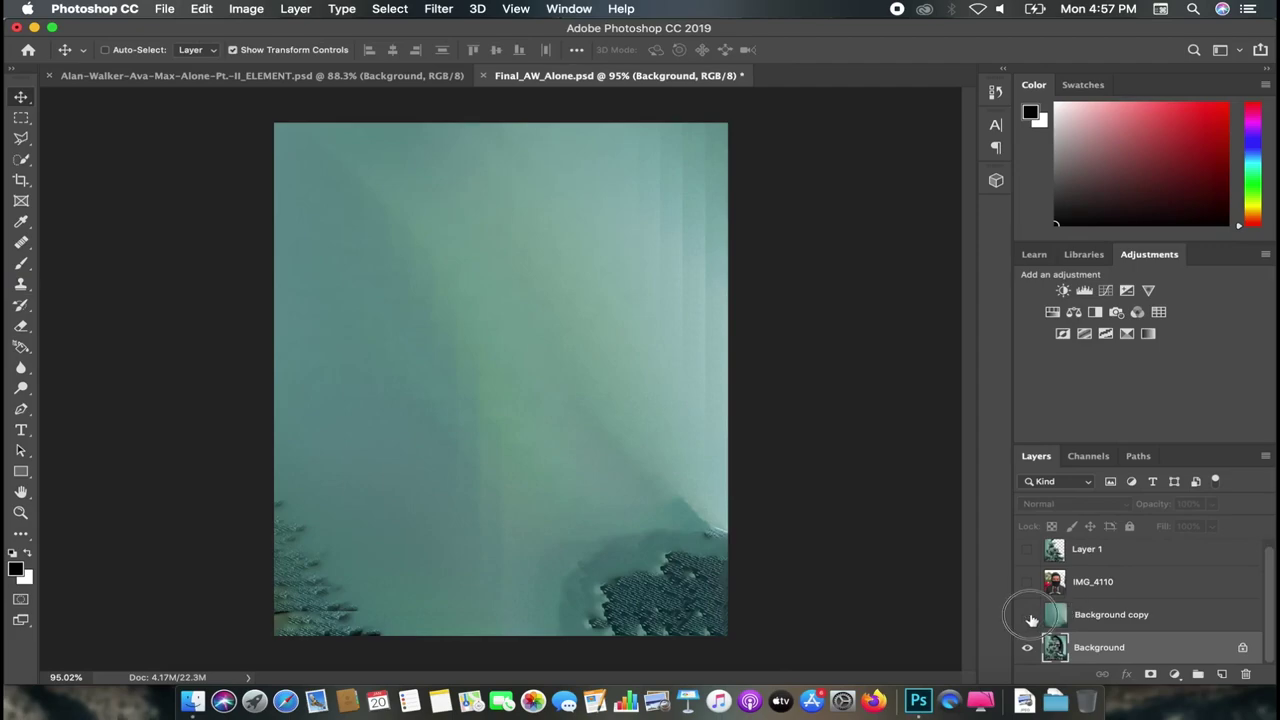
left_click(1028, 616)
left_click_drag(1038, 633, 1093, 668)
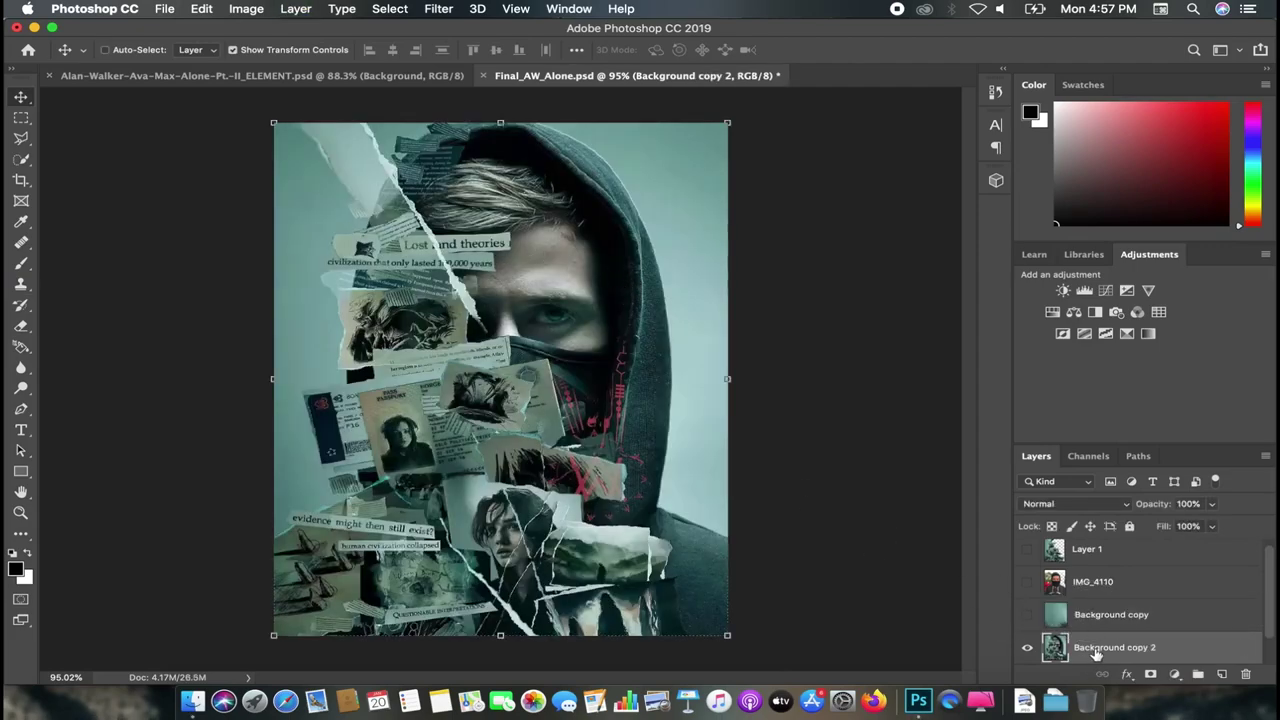
key("super+j")
left_click_drag(1097, 625, 1103, 584)
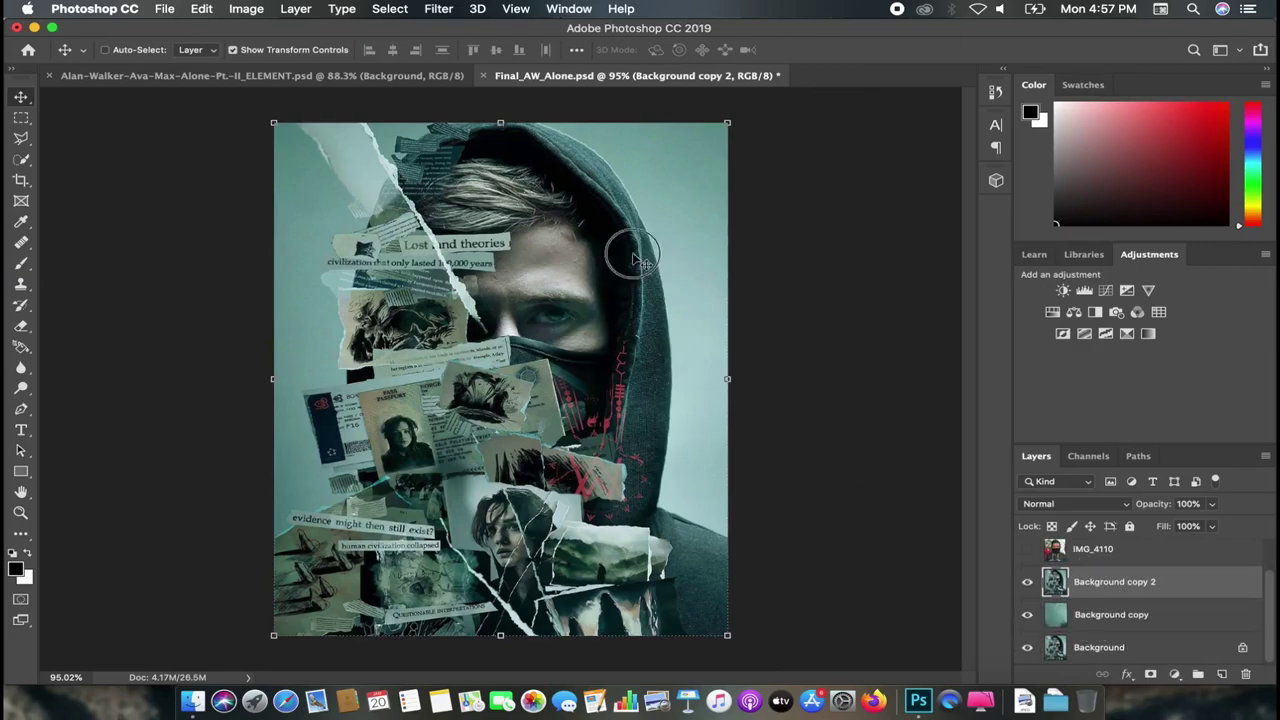
left_click_drag(629, 251, 286, 257)
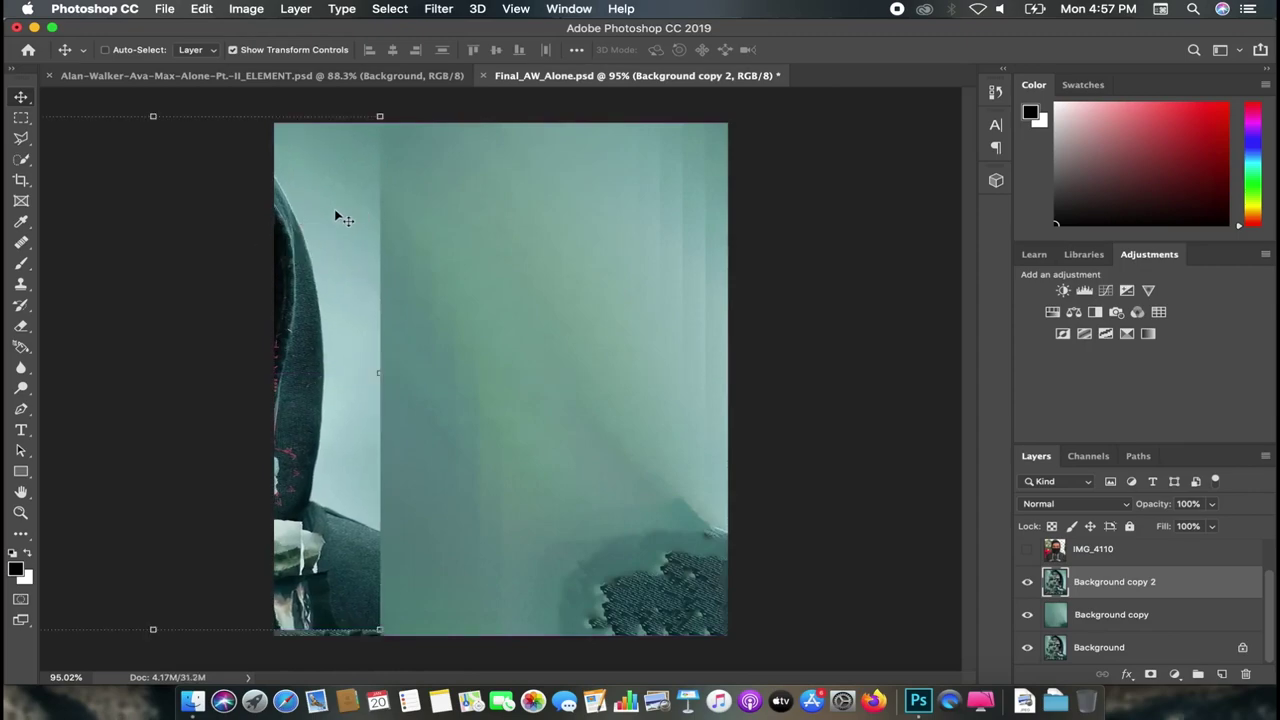
Step: Set a Clone Stamp source point near the hood edge and shrink the brush to 125
key("s")
left_click(329, 247, "alt")
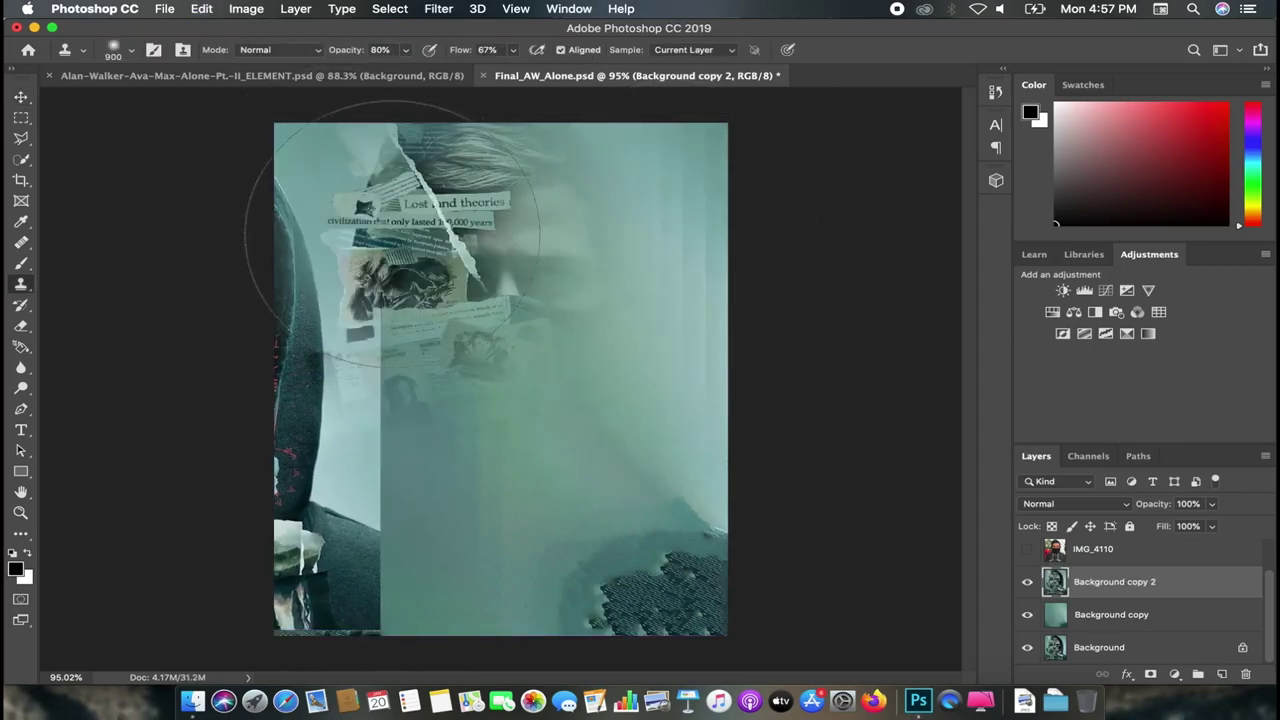
key("bracketleft")
key("bracketleft")
key("bracketleft")
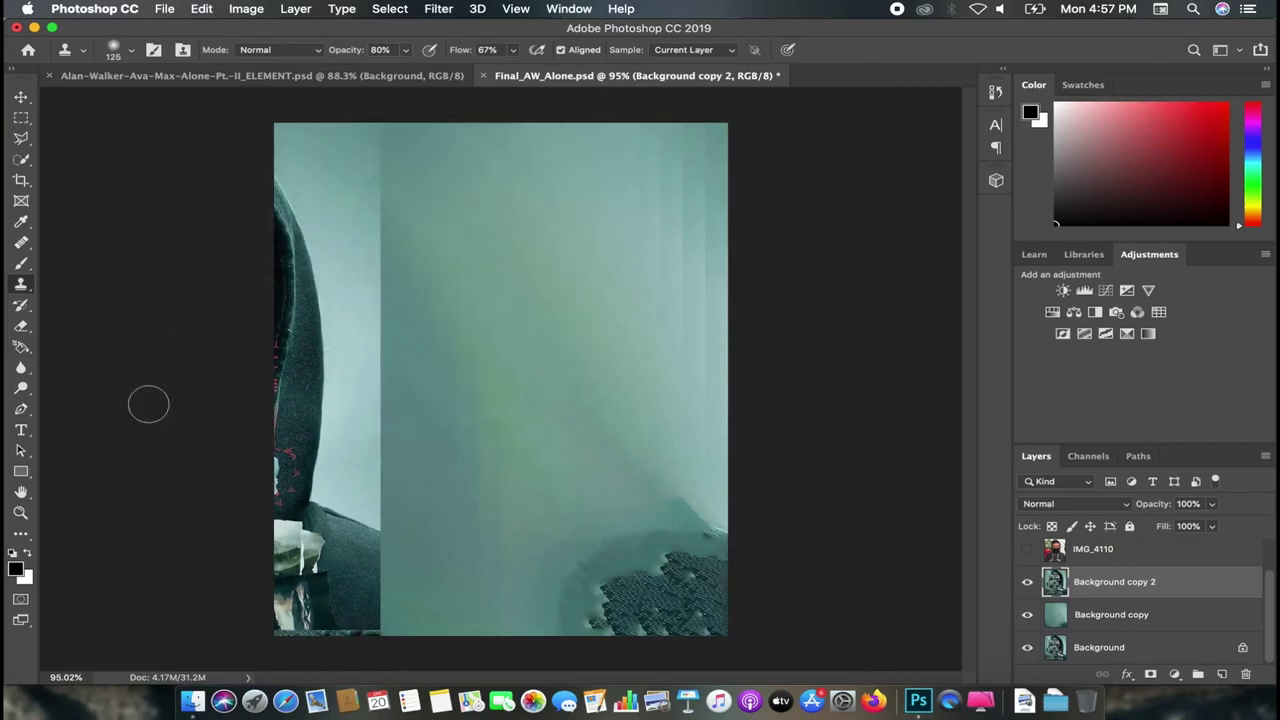
key("b")
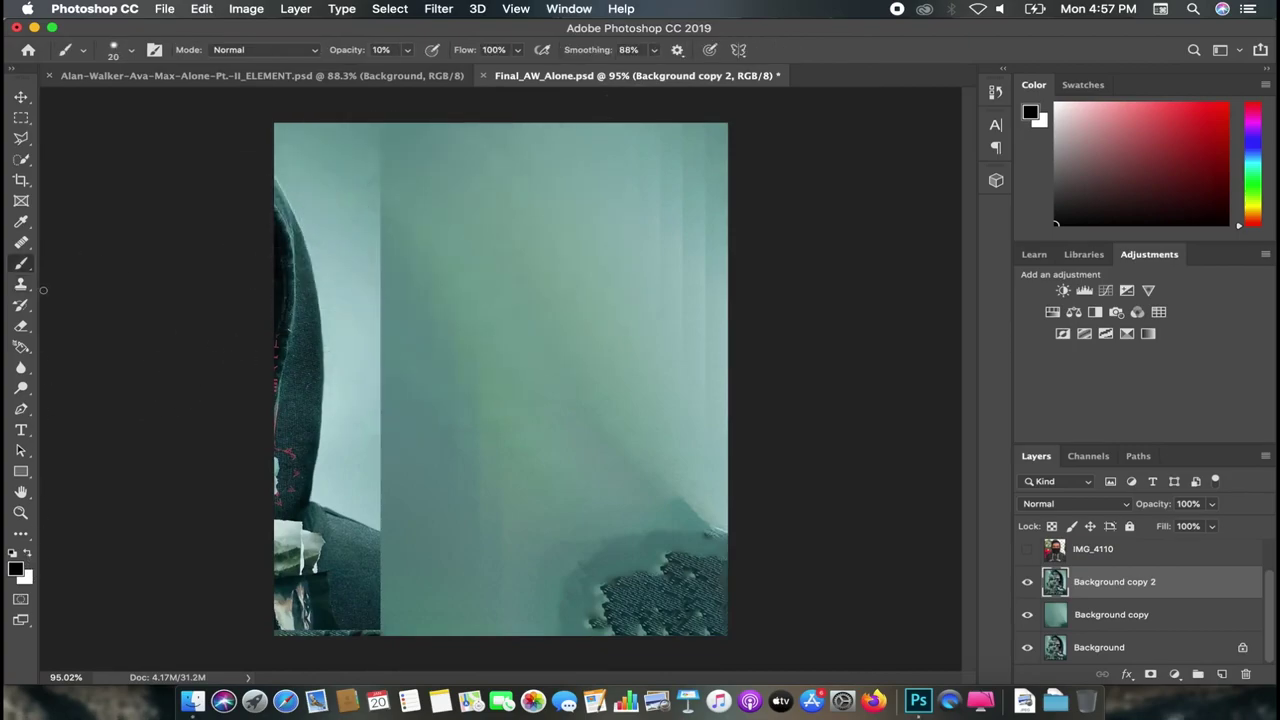
Step: Sample the light teal from the canvas as foreground colour and mask Background copy 2
left_click(18, 569)
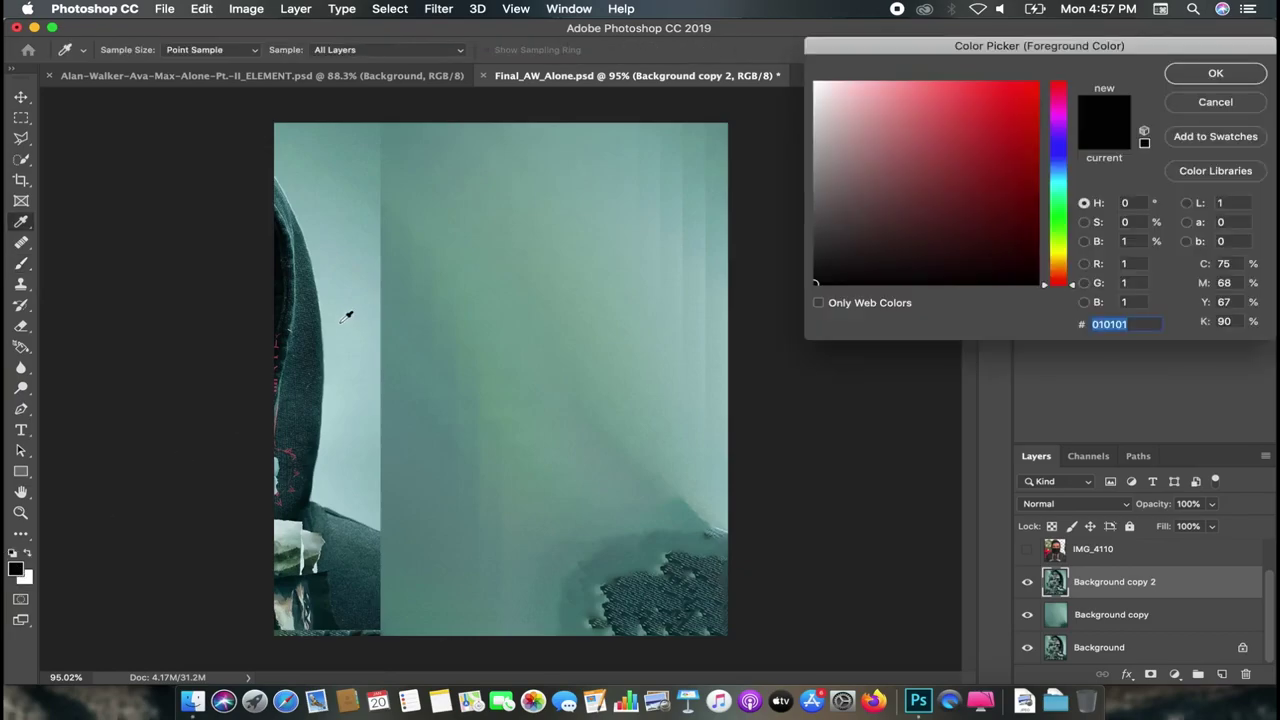
left_click(614, 243)
left_click(1212, 75)
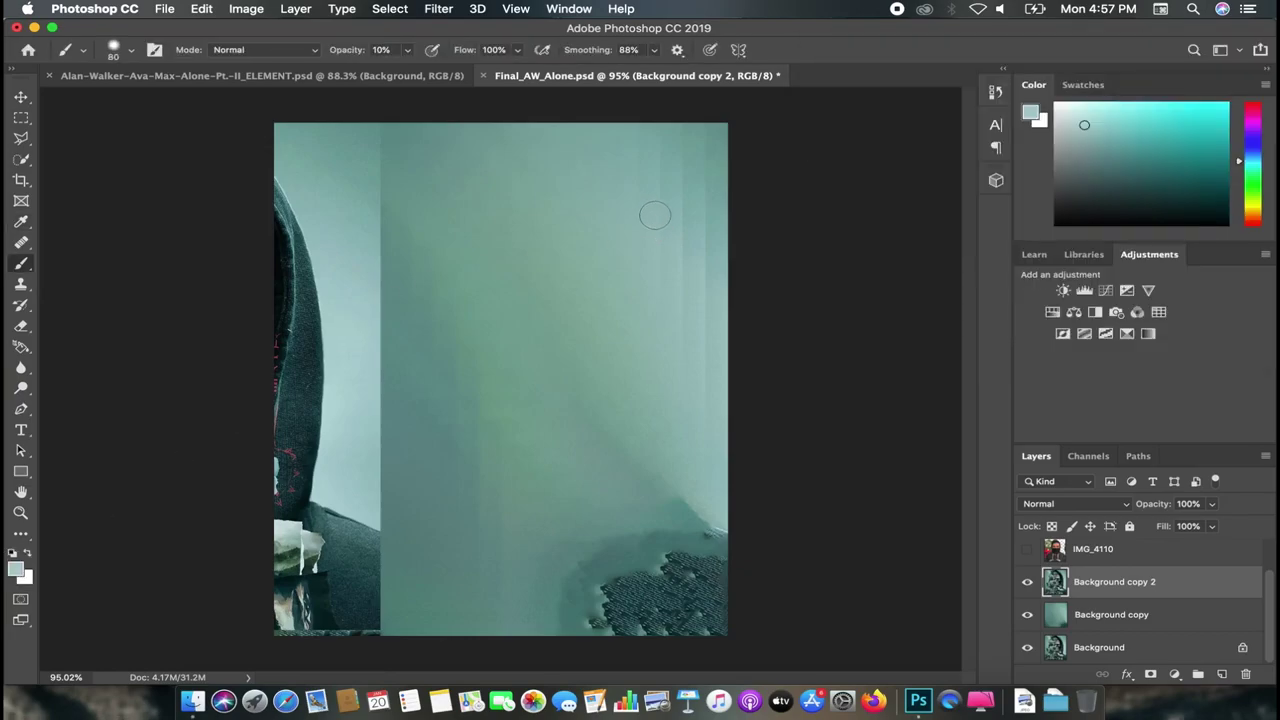
key("ctrl+shift+m")
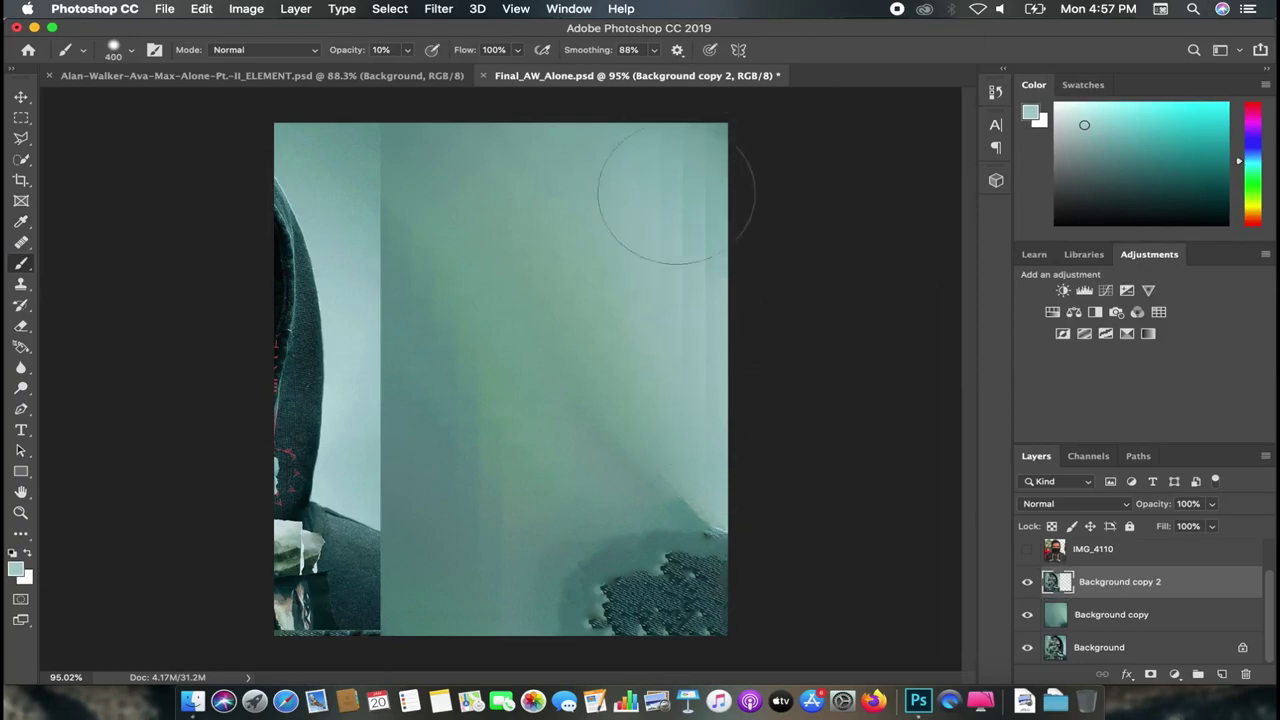
Step: Paint a trial stroke with a 400 brush at 100% opacity, then undo it
key("bracketright")
key("bracketright")
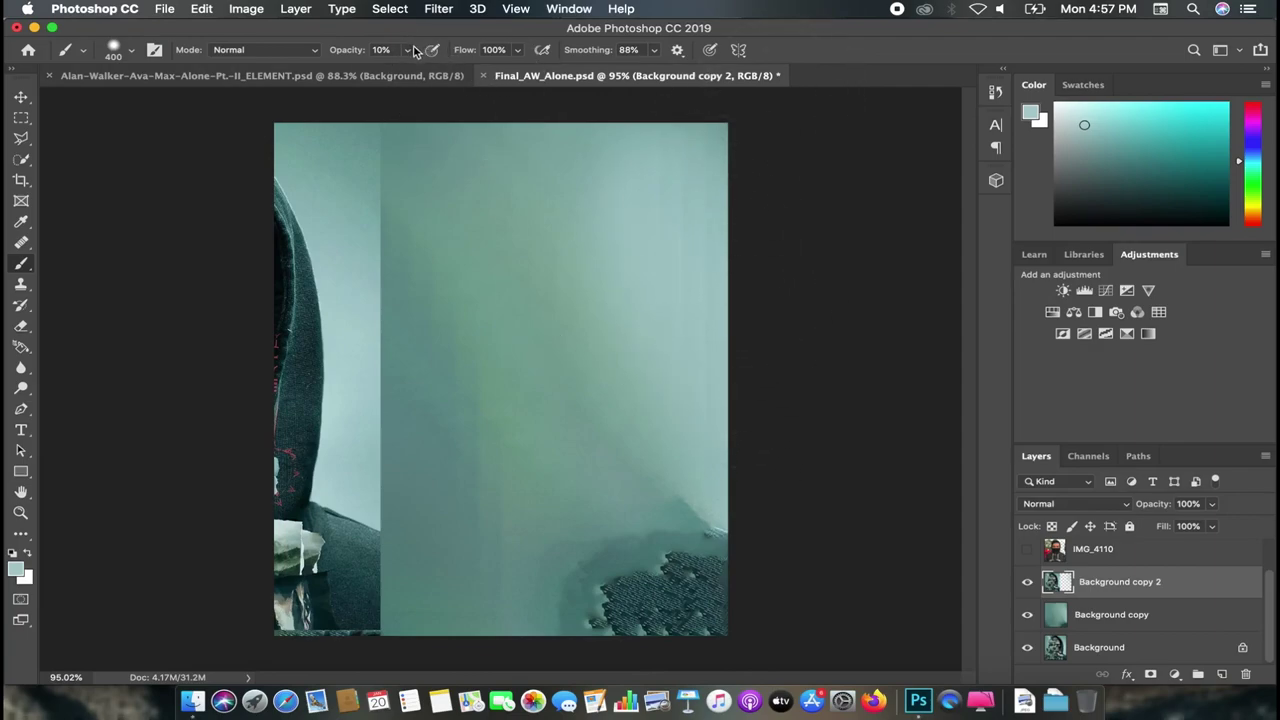
key("0")
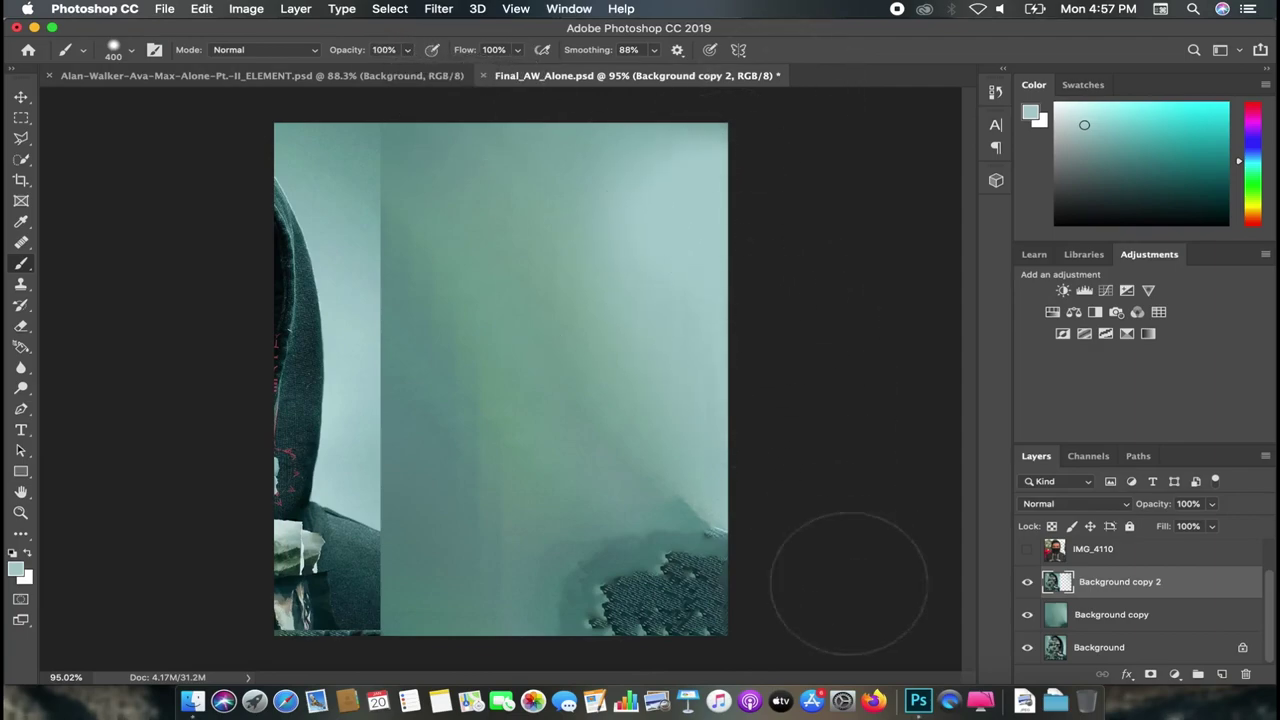
left_click_drag(560, 150, 630, 145)
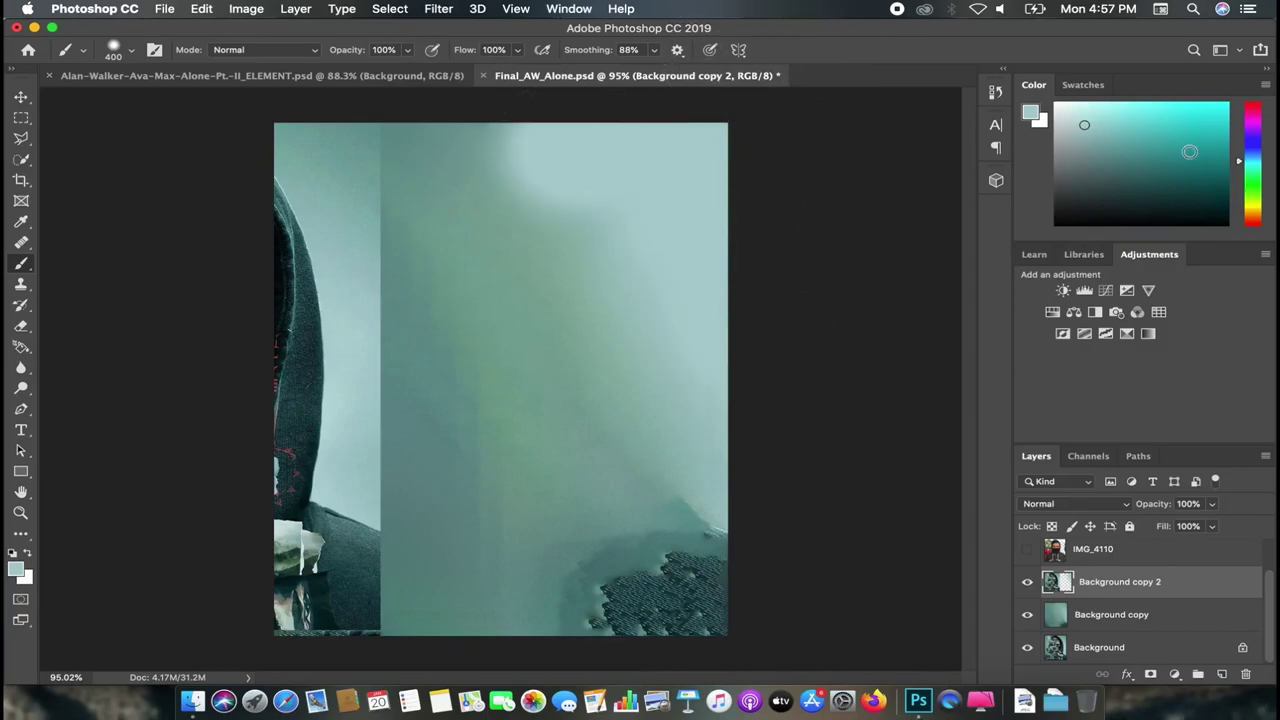
key("super+z")
key("super+z")
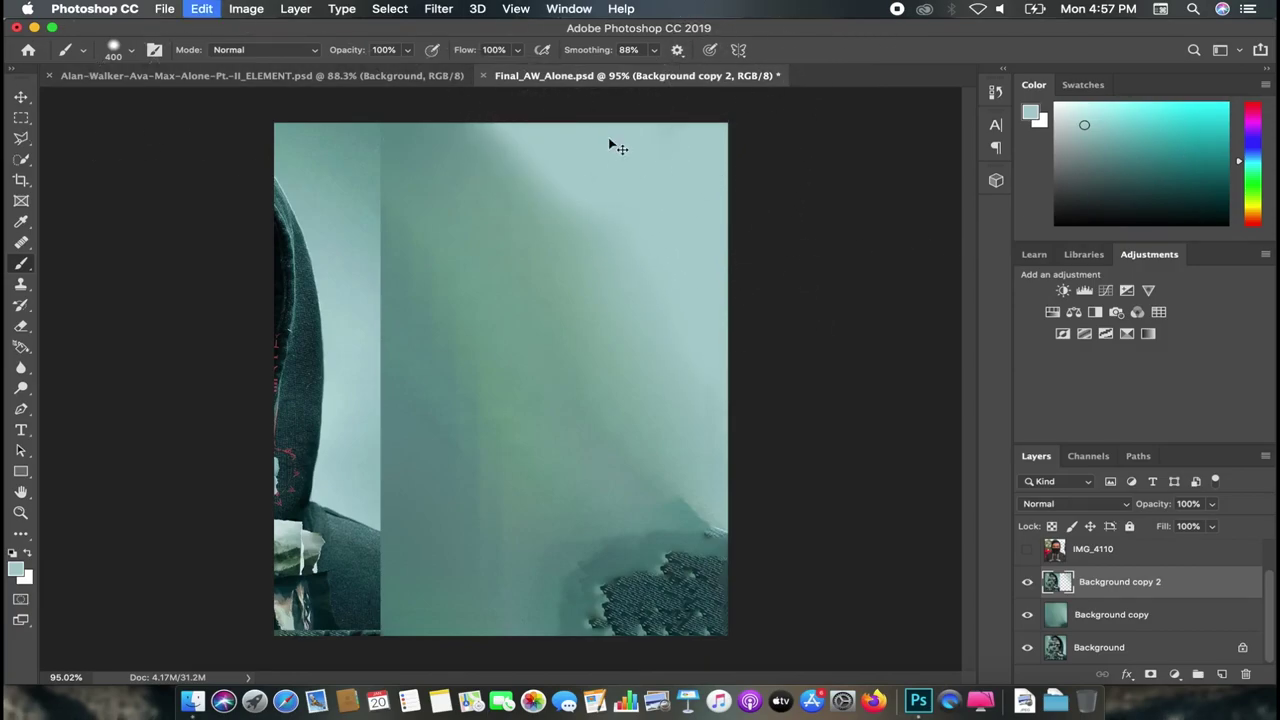
key("super+z")
Step: Show the IMG_4110 photo layer and compare the backdrop with and without the masked copy
left_click(1027, 647, "alt")
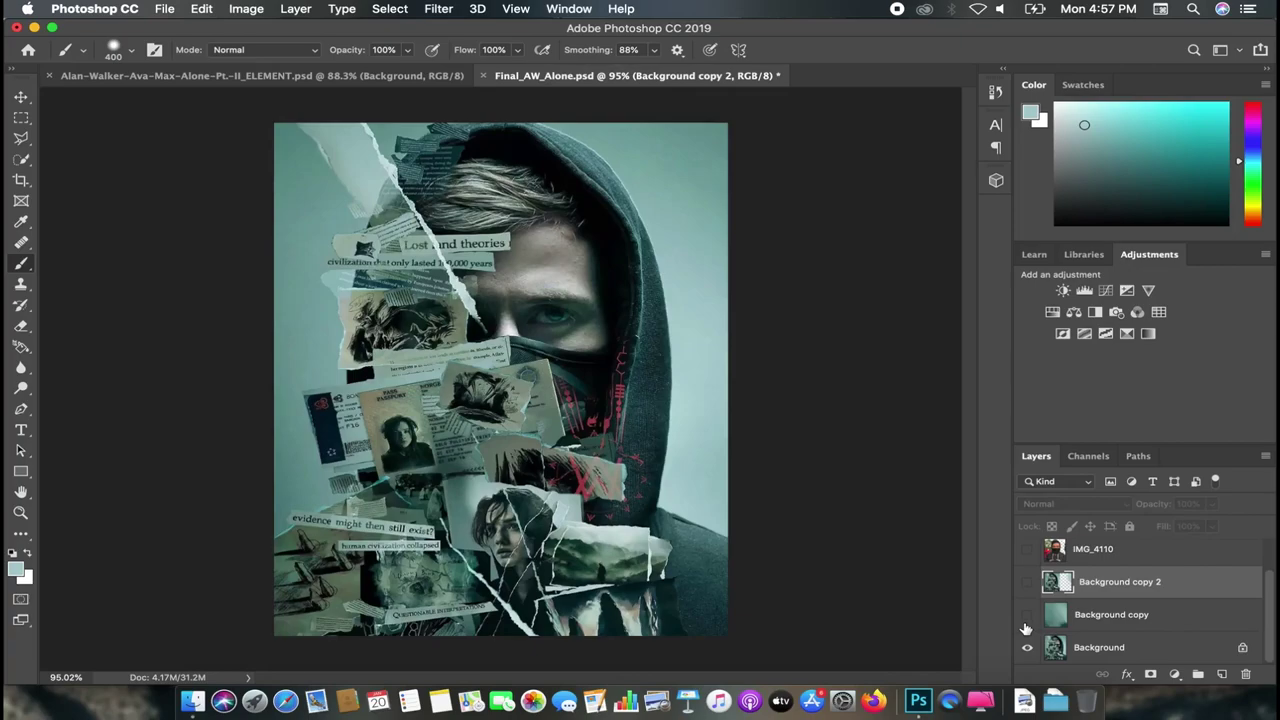
left_click(1027, 549)
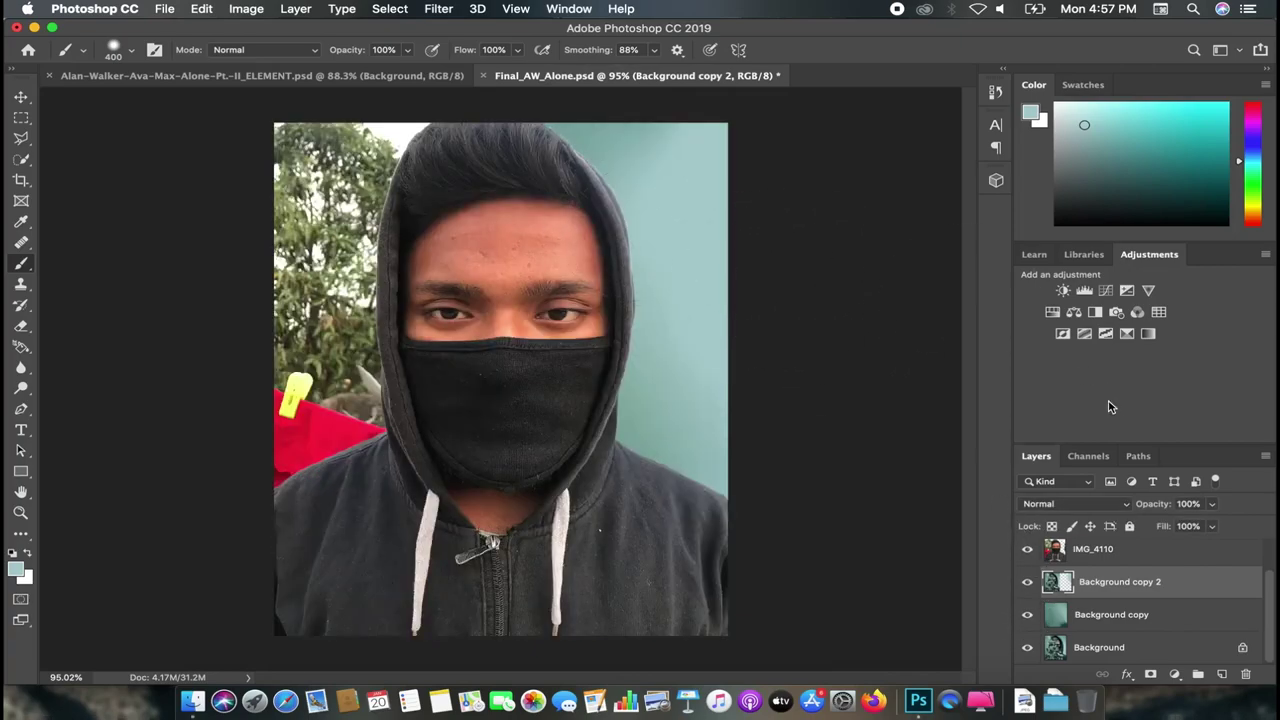
left_click(1027, 582)
left_click(1027, 582)
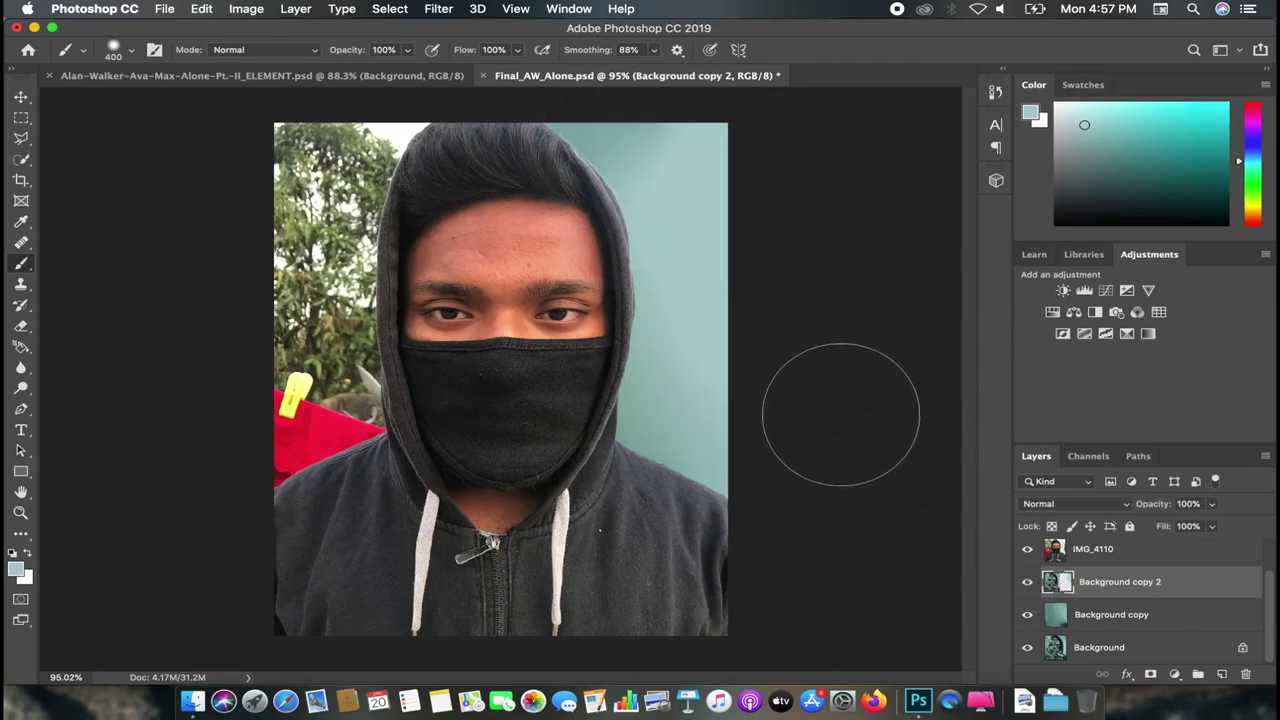
Step: Sample a teal (#abcdcf) as foreground colour and set the brush opacity to 12%
key("s")
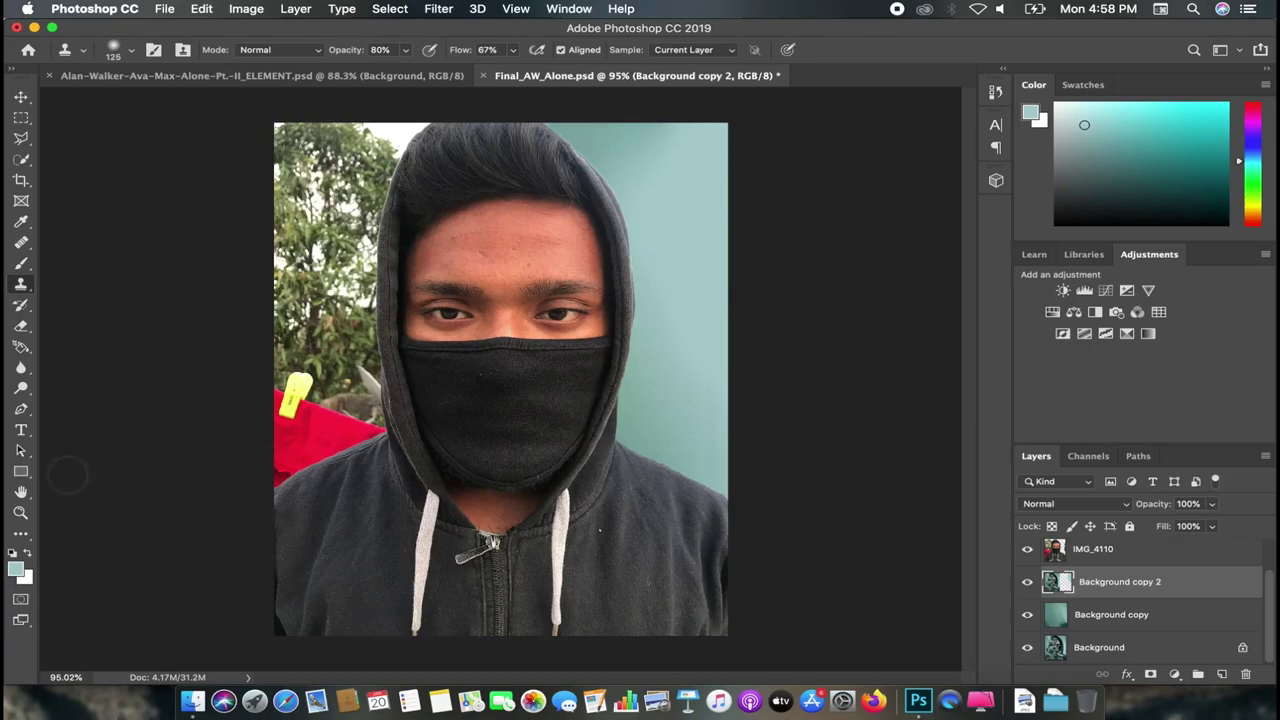
left_click(17, 574)
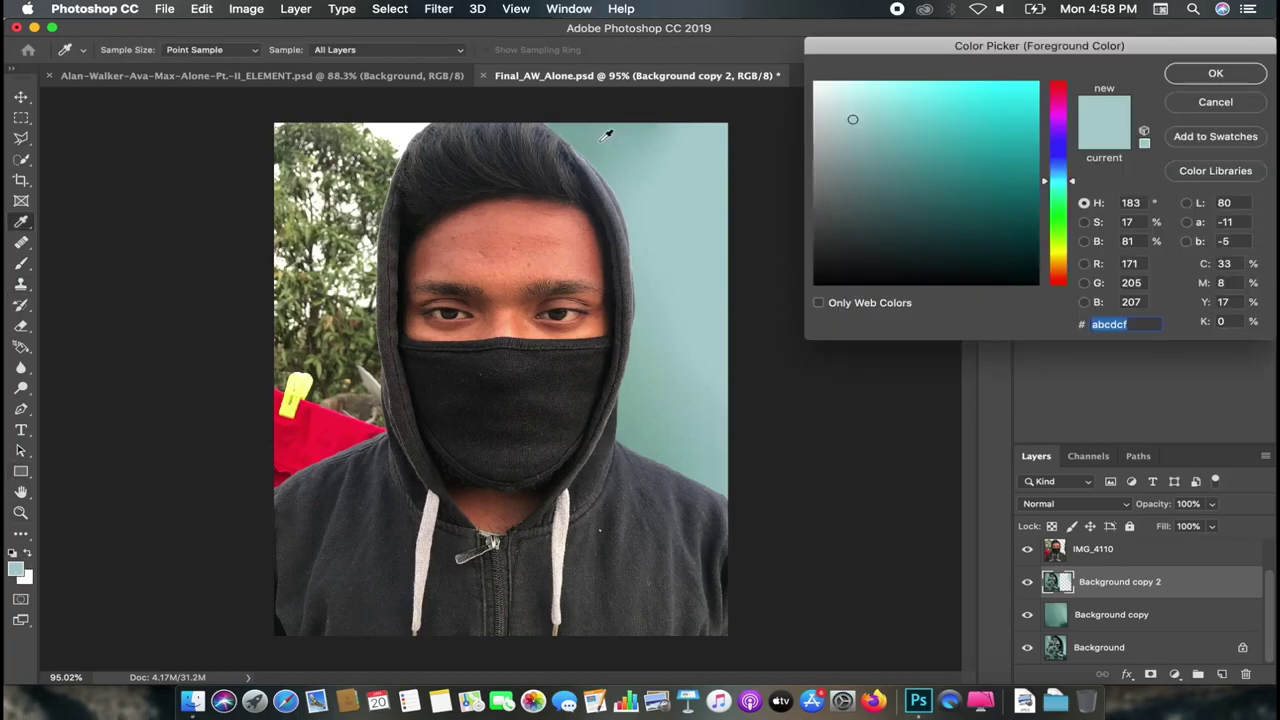
left_click(627, 129)
left_click(1215, 76)
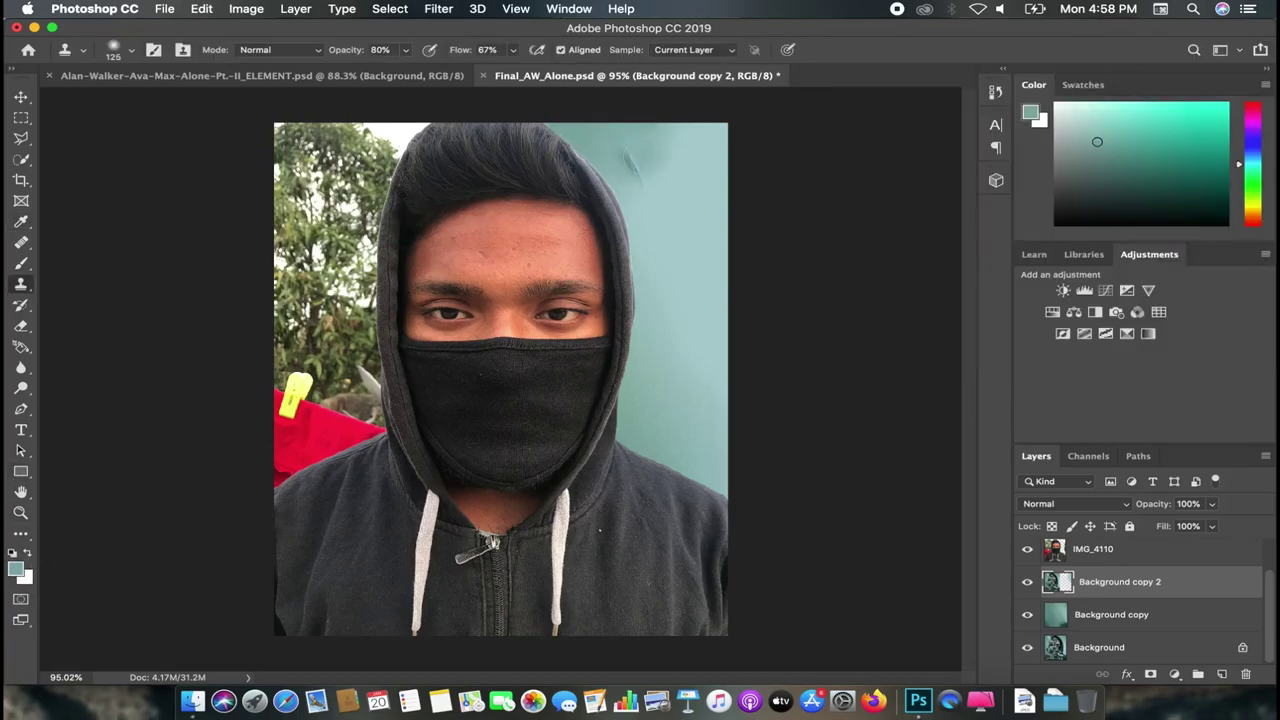
key("b")
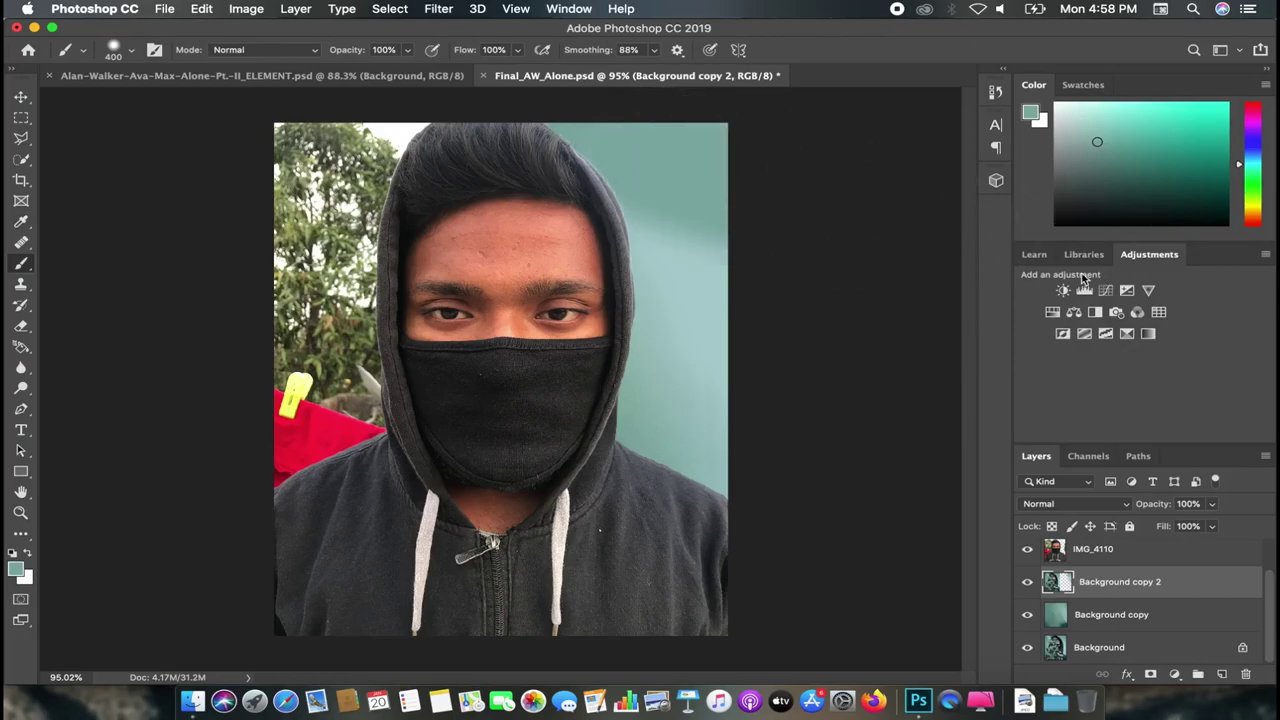
left_click(407, 49)
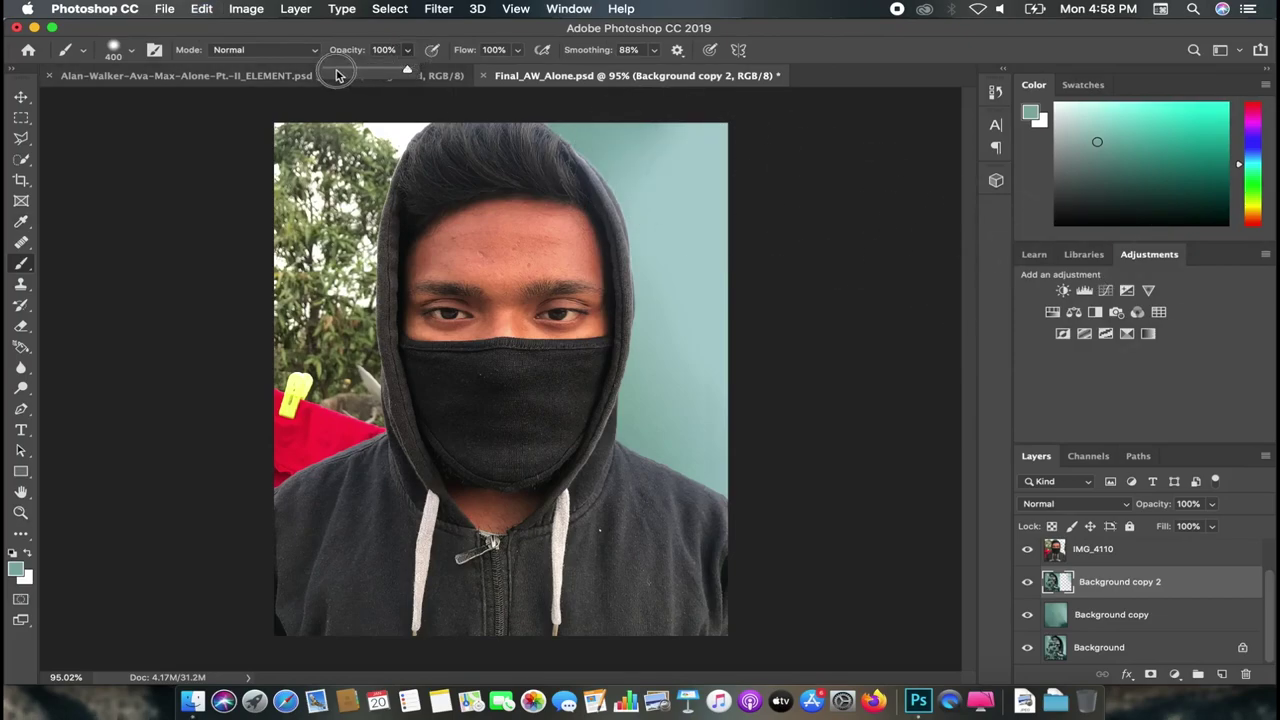
left_click(933, 404)
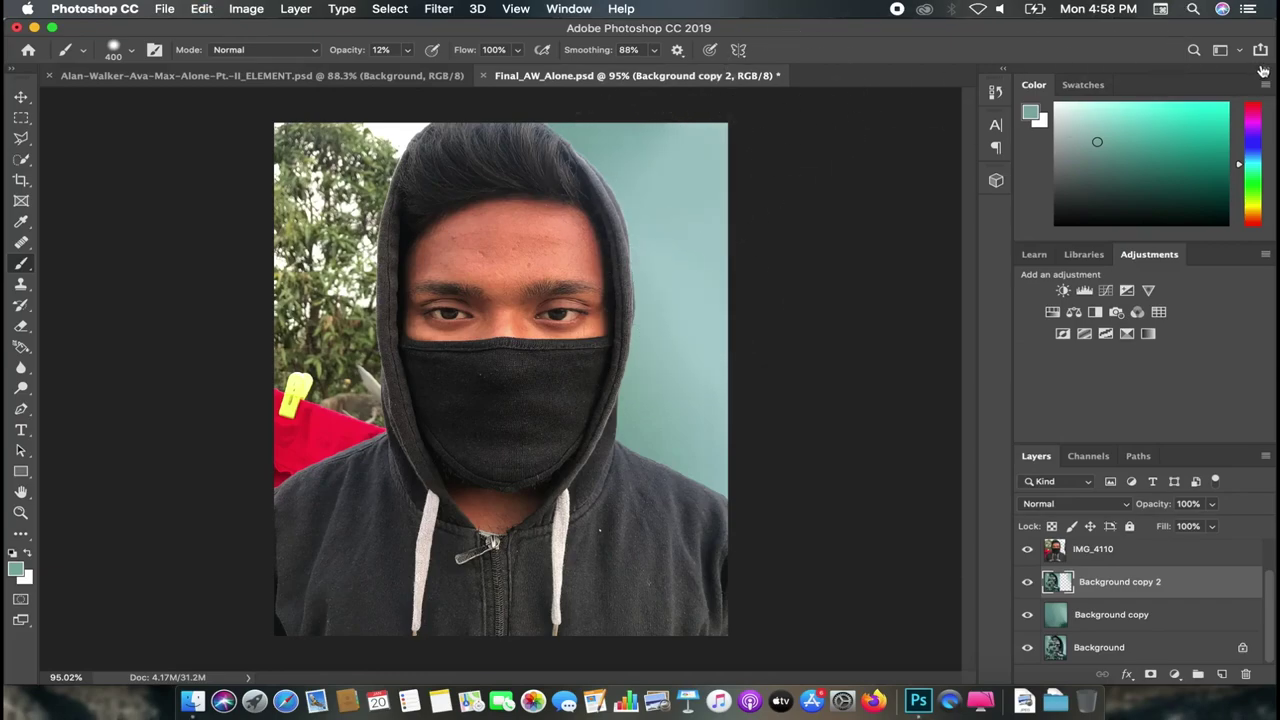
left_click(1027, 615)
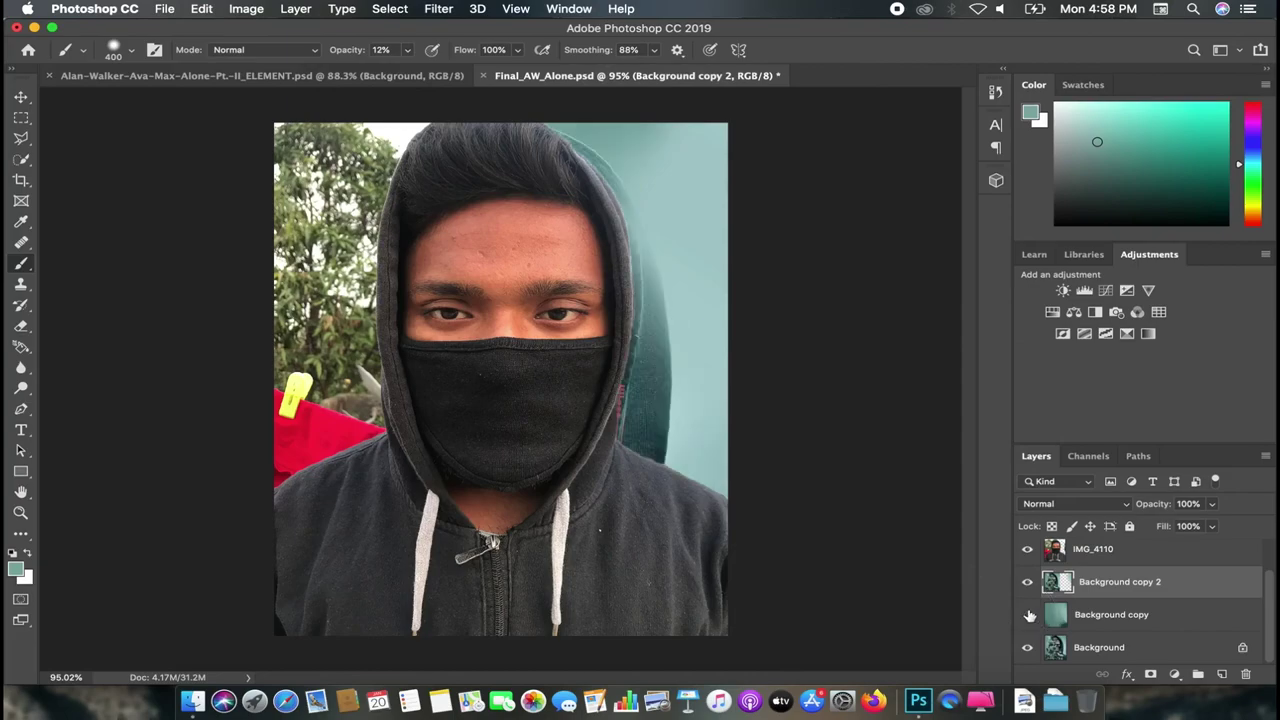
Step: Show Layer 1, then toggle Background copy and Background copy 2 off and back on
scroll(1030, 557, "up", 1)
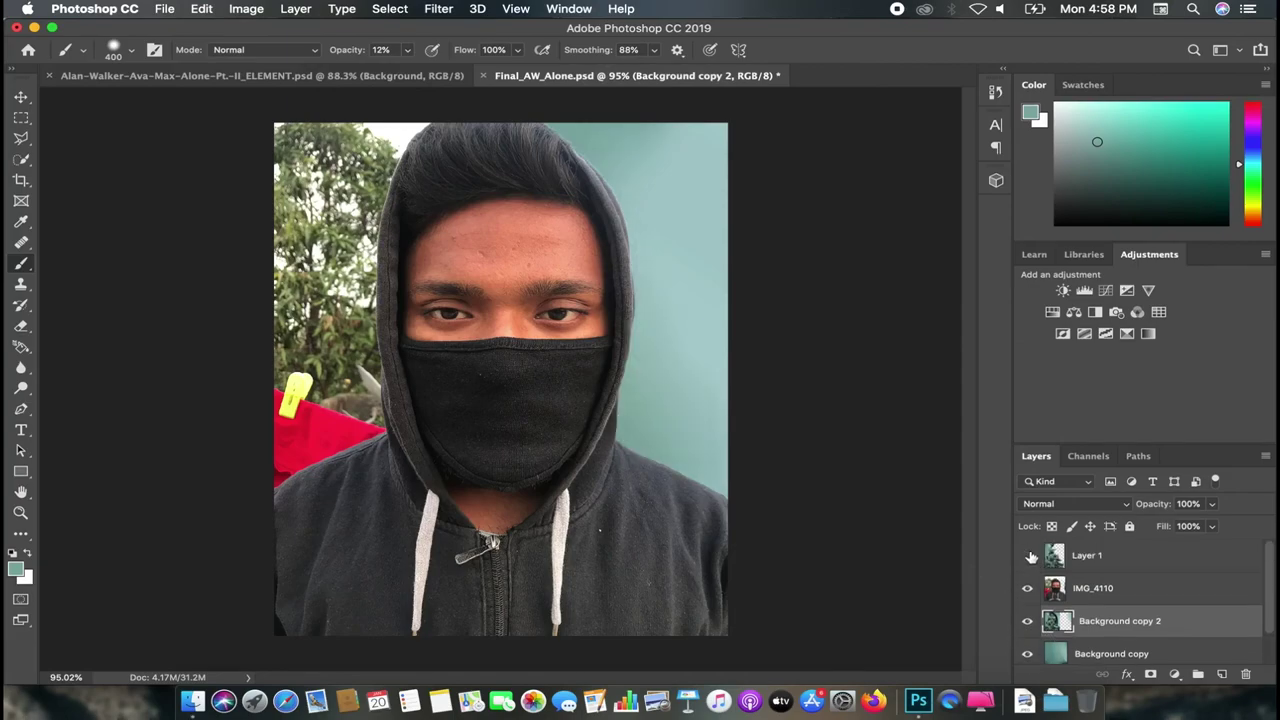
left_click(1027, 555)
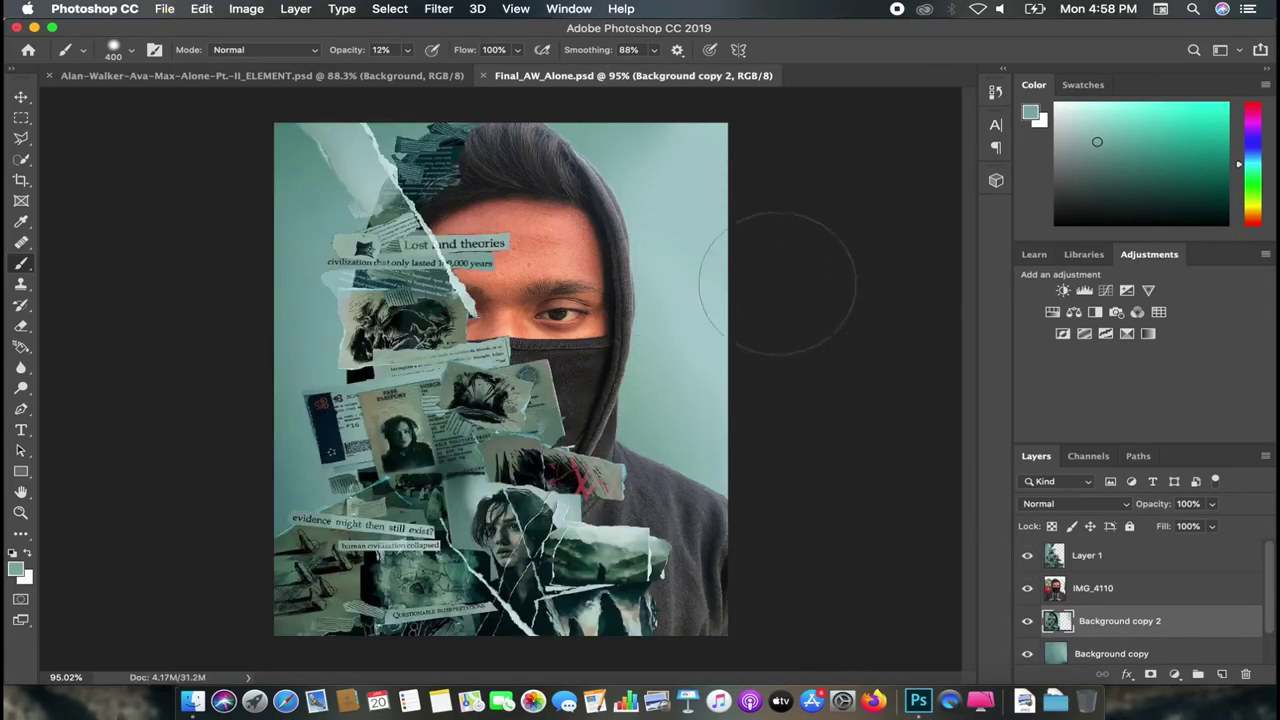
scroll(806, 298, "up", 1)
scroll(830, 299, "up", 1)
scroll(857, 300, "down", 2)
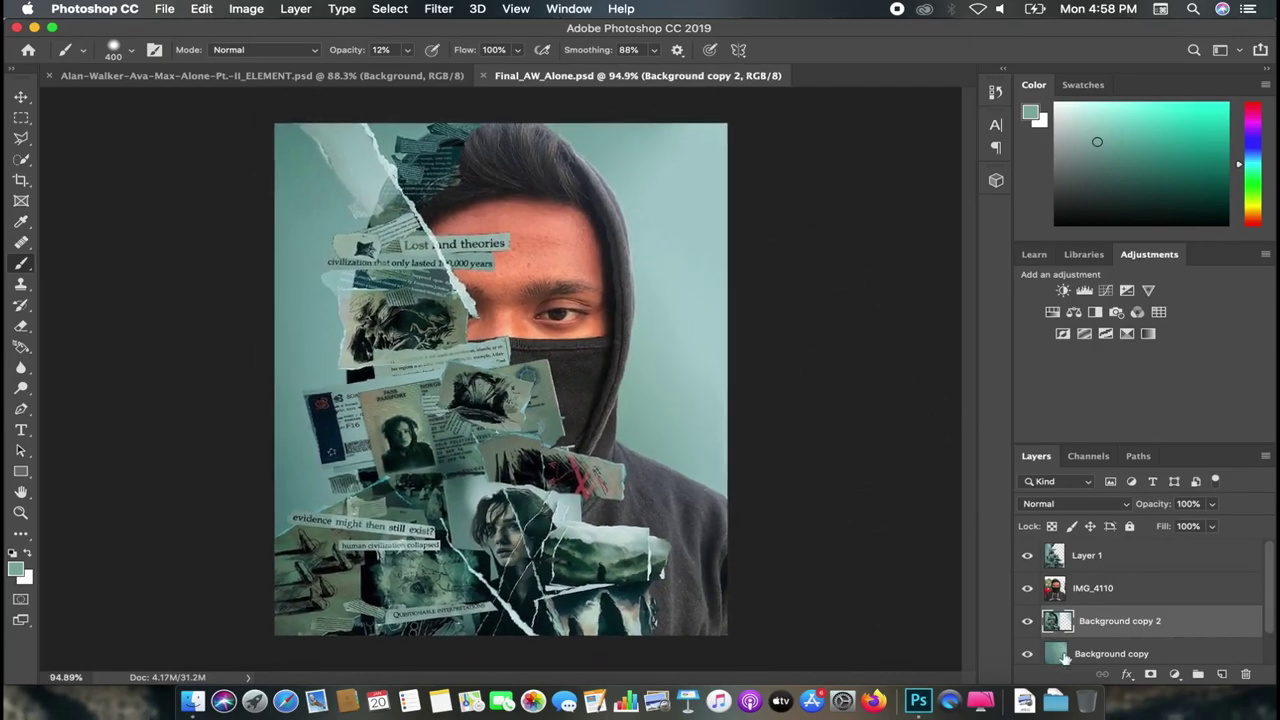
scroll(1015, 635, "down", 1)
left_click(1030, 614)
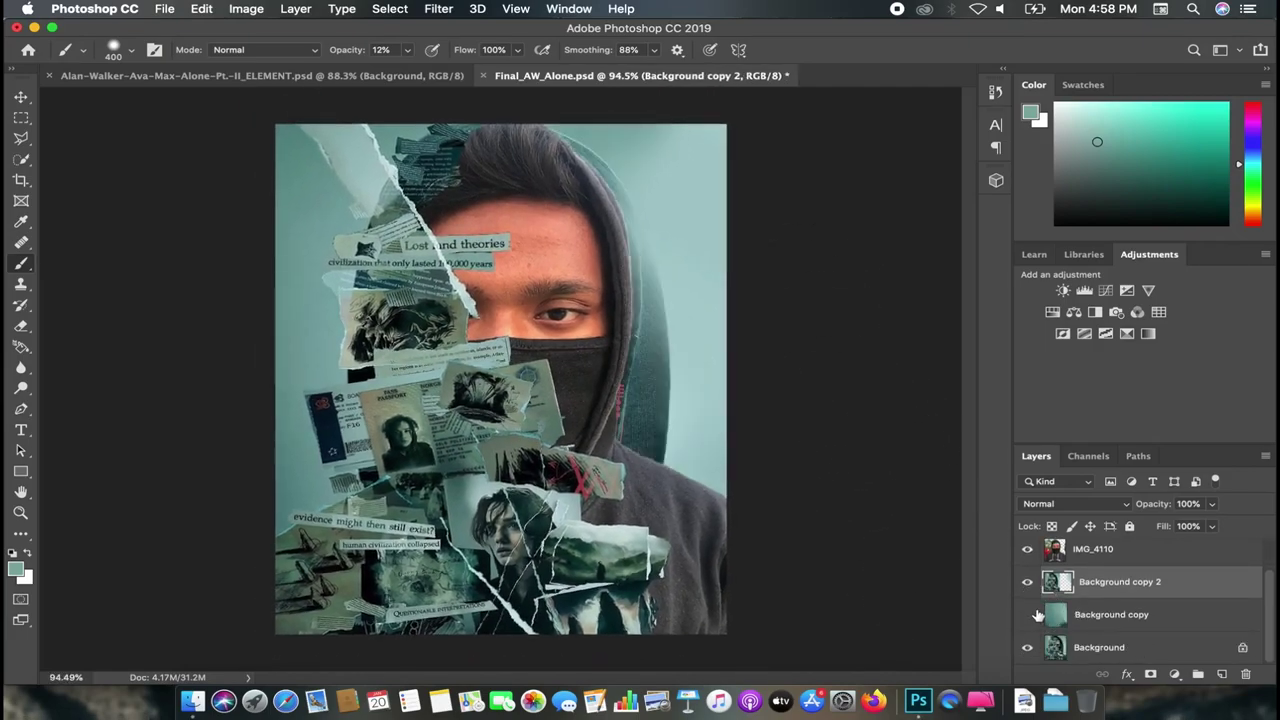
left_click(1037, 614)
left_click(1037, 614)
left_click(1034, 614)
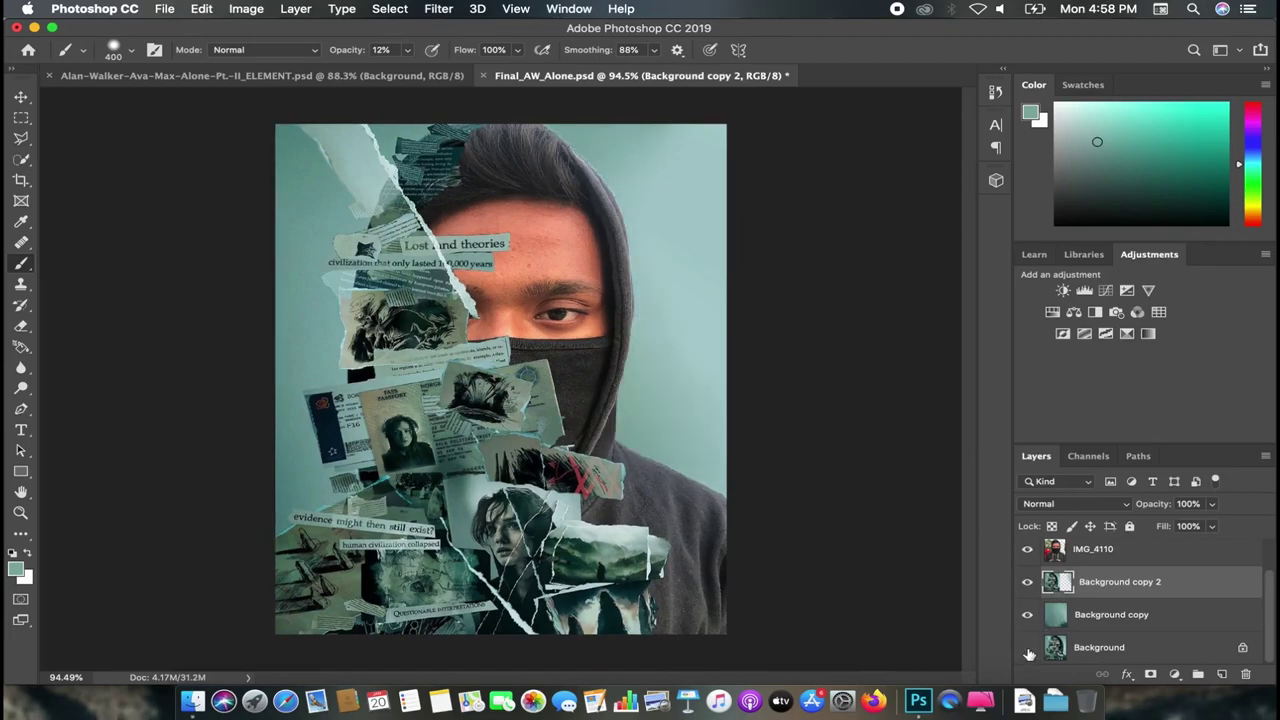
left_click_drag(1023, 586, 1027, 592)
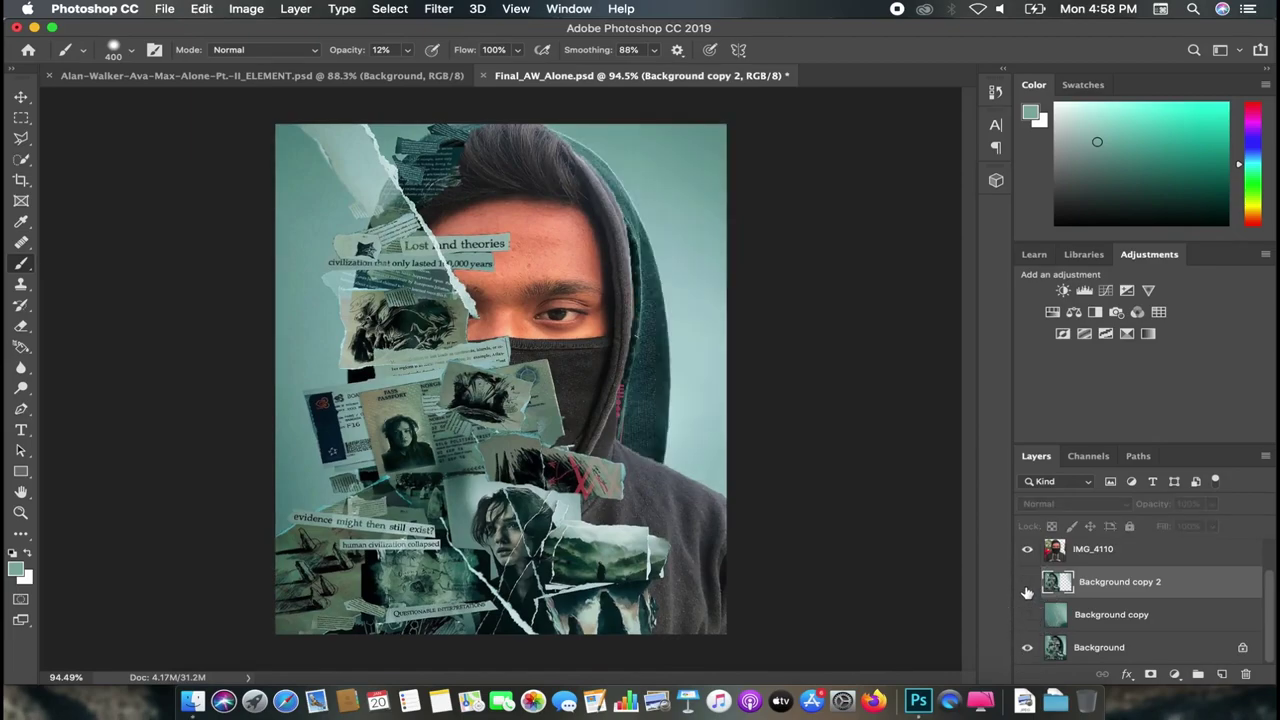
left_click(1030, 614)
left_click(1027, 582)
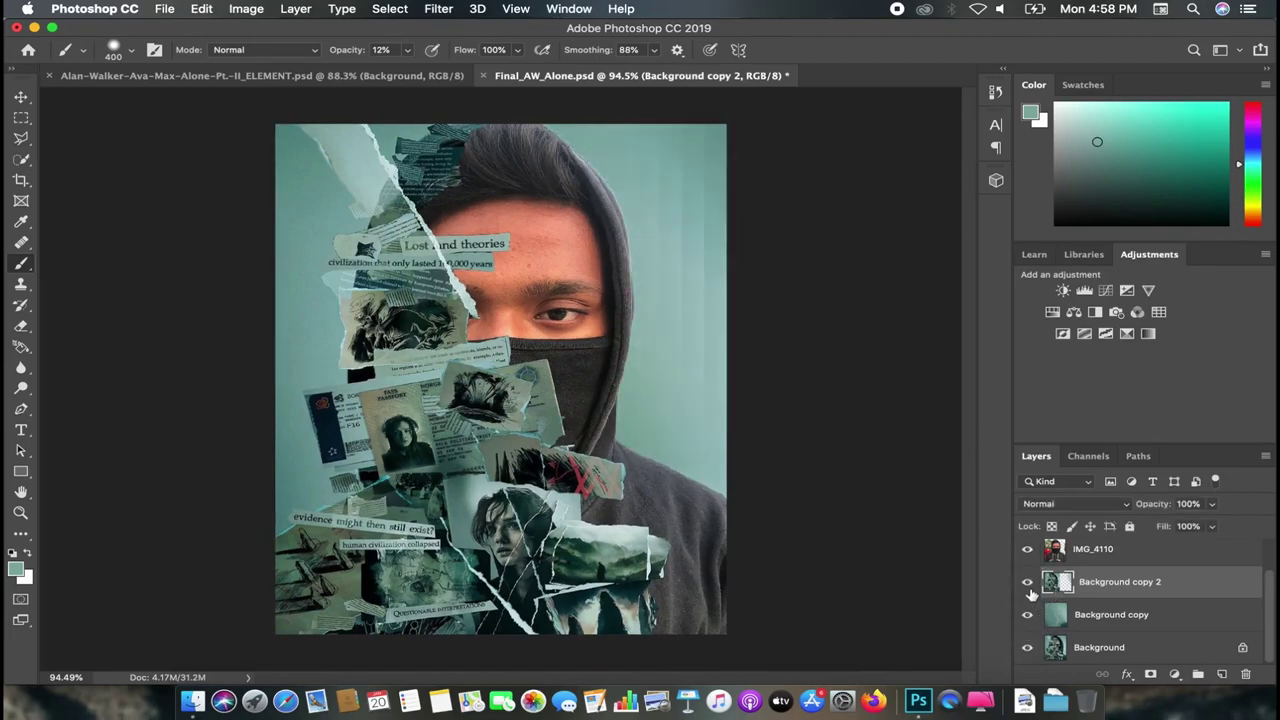
left_click(1035, 616)
Step: Save Final_AW_Alone.psd with all four layers visible
key("super+s")
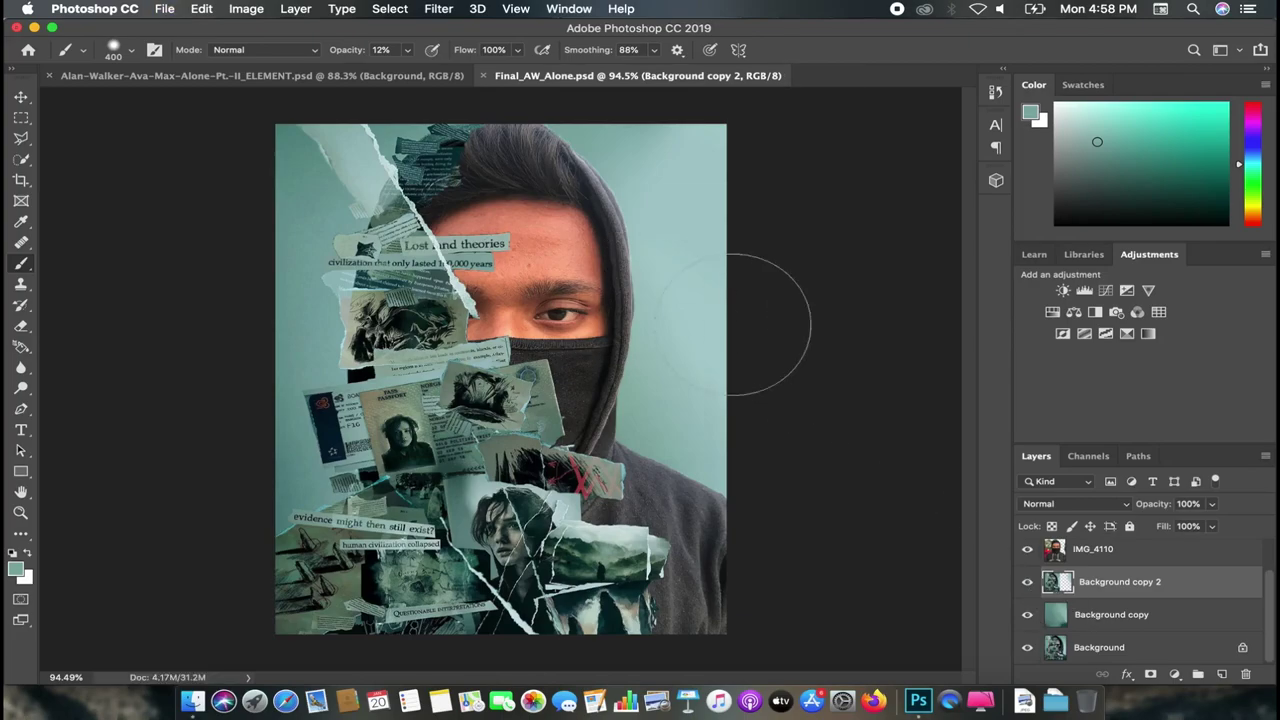
scroll(768, 323, "down", 1)
scroll(729, 320, "up", 3)
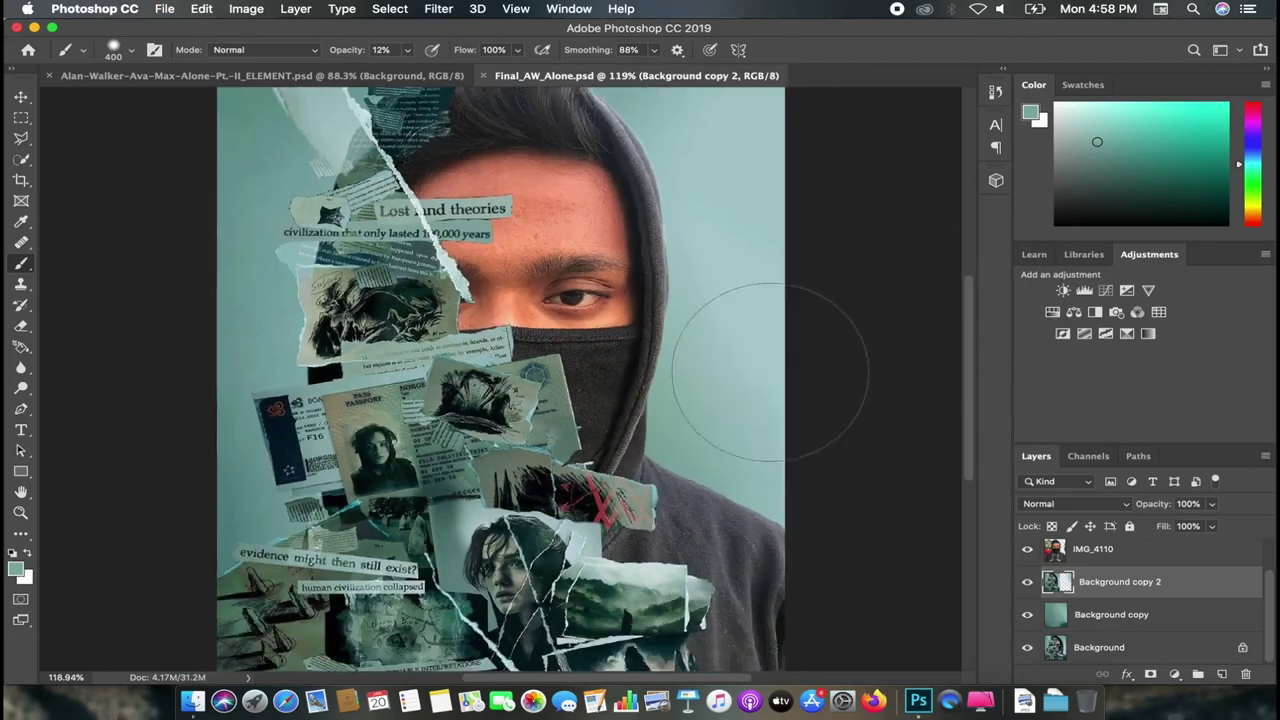
scroll(470, 350, "up", 4)
scroll(400, 390, "down", 3)
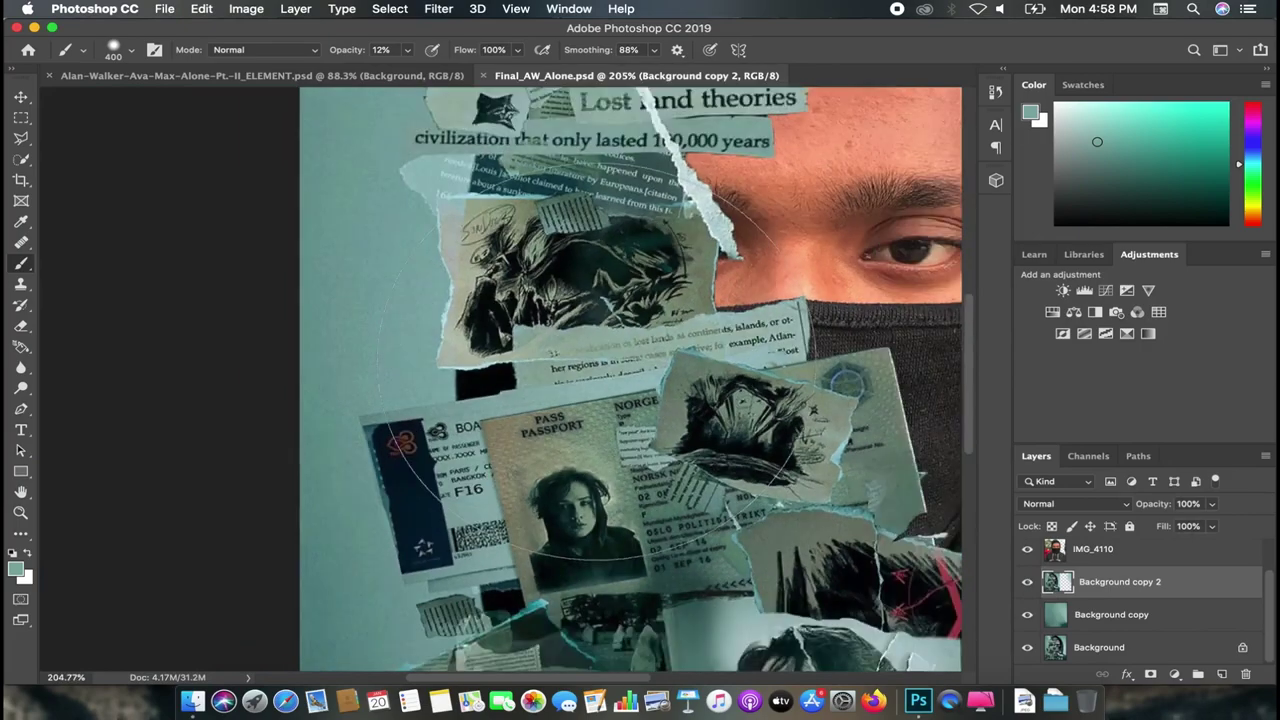
scroll(595, 363, "up", 2)
scroll(595, 363, "up", 1)
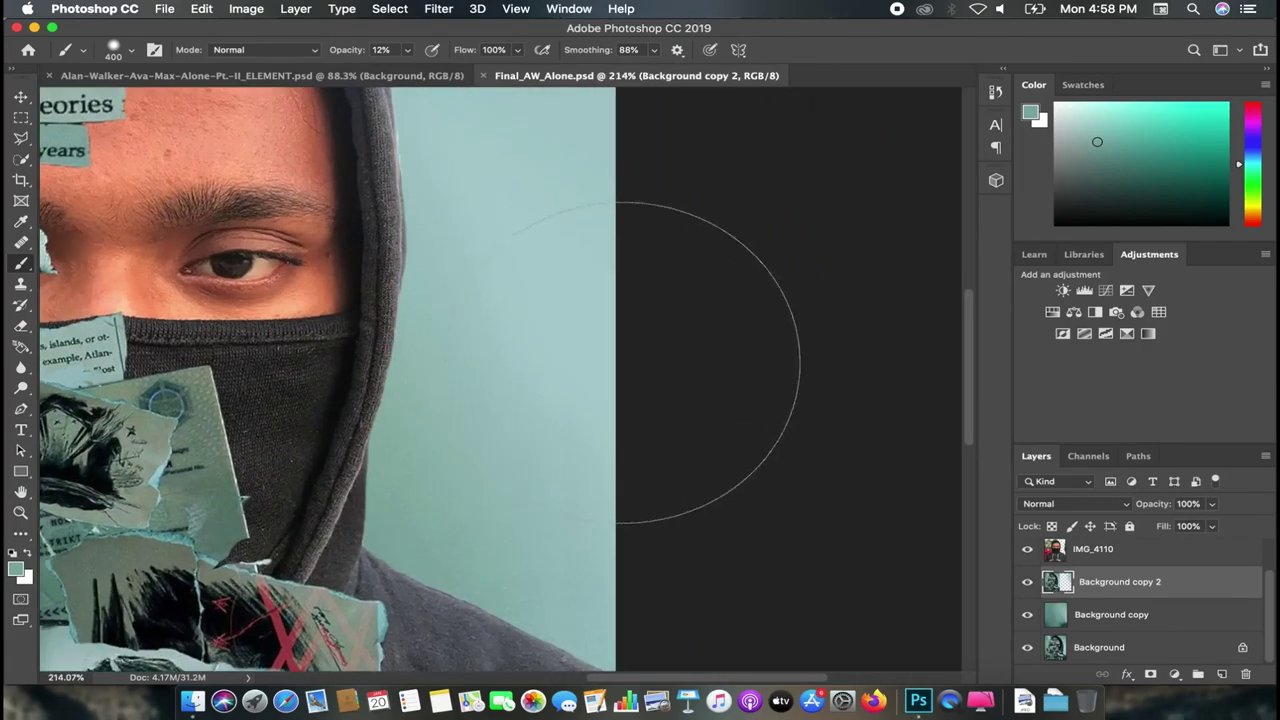
scroll(735, 325, "down", 1)
scroll(790, 320, "down", 2)
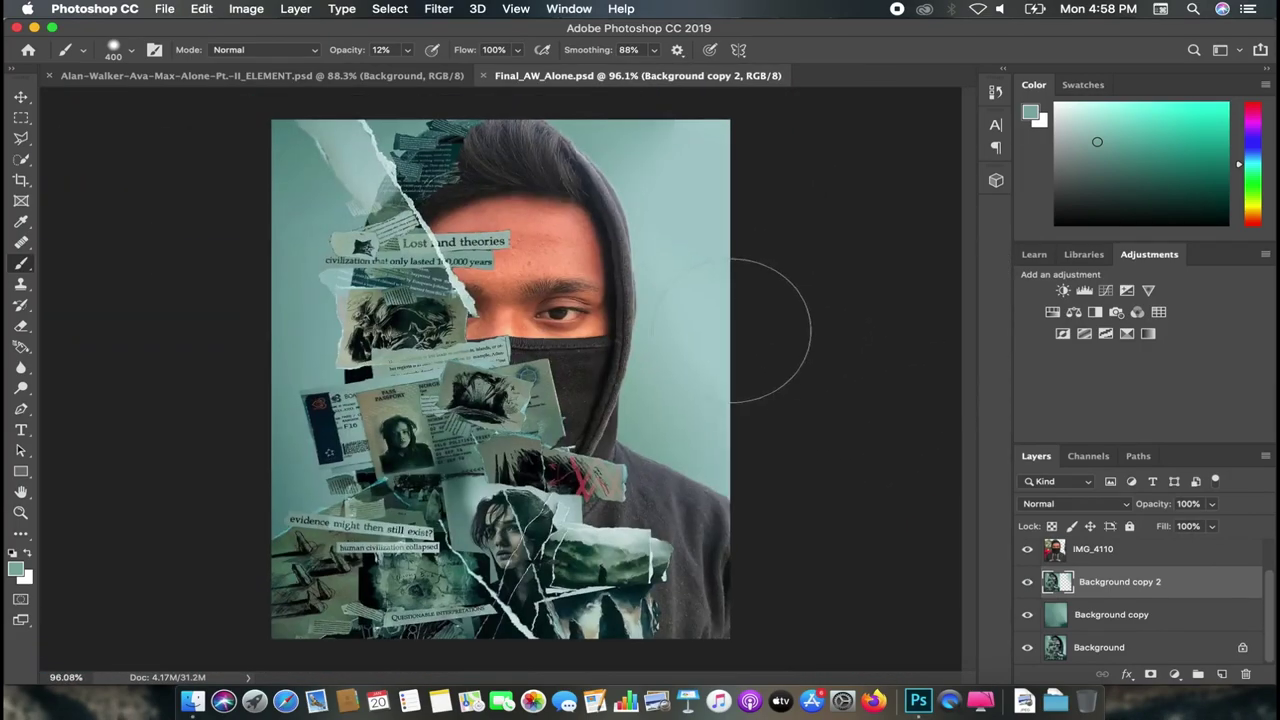
scroll(700, 338, "up", 1)
scroll(665, 342, "down", 1)
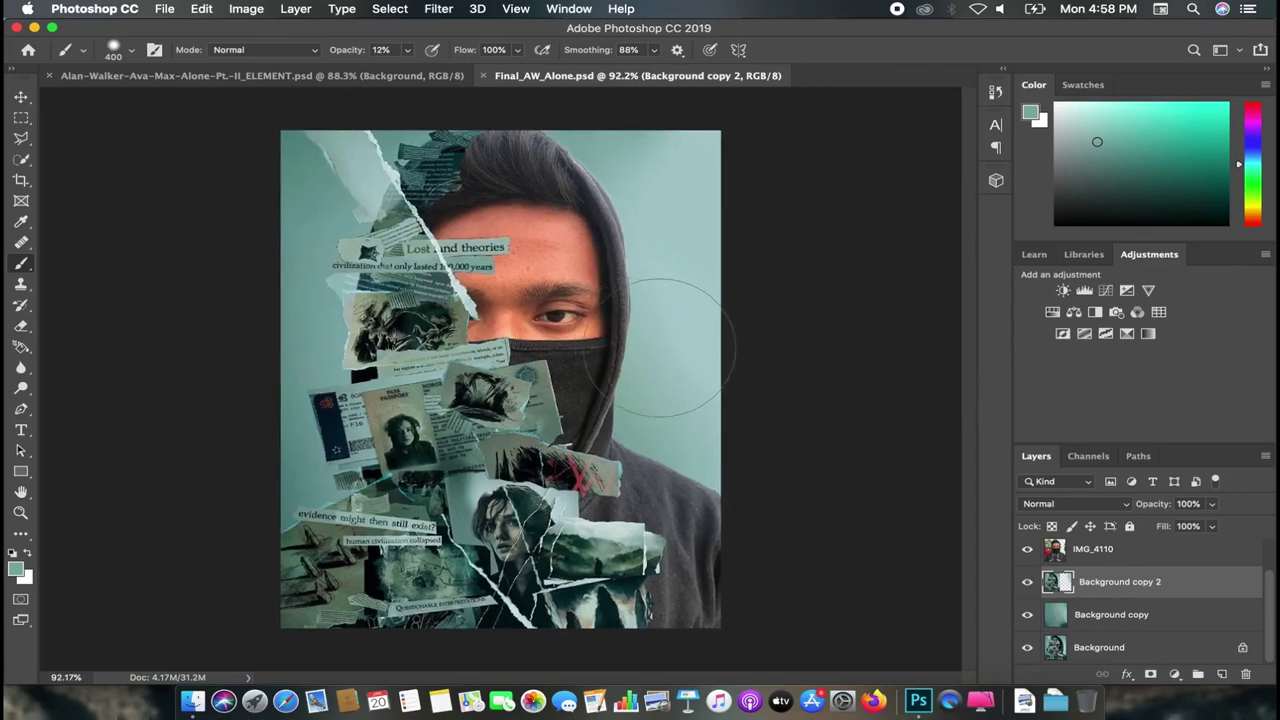
scroll(690, 300, "up", 1)
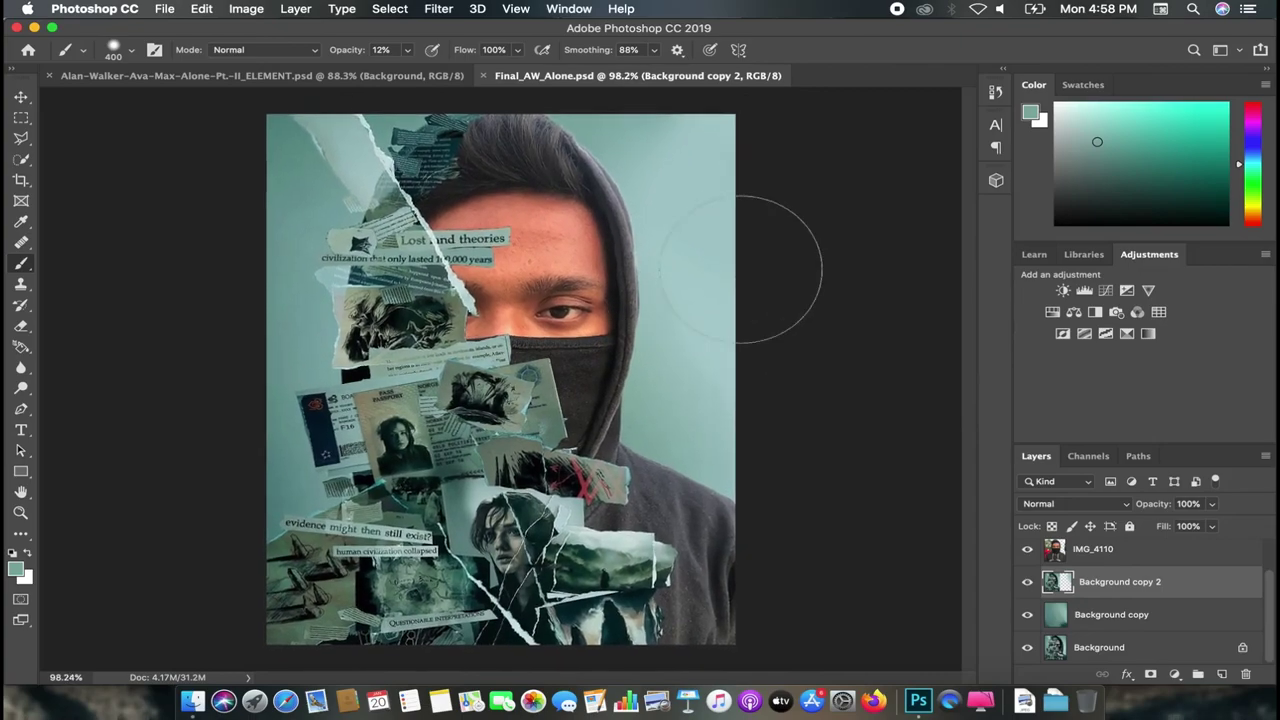
scroll(773, 281, "down", 1)
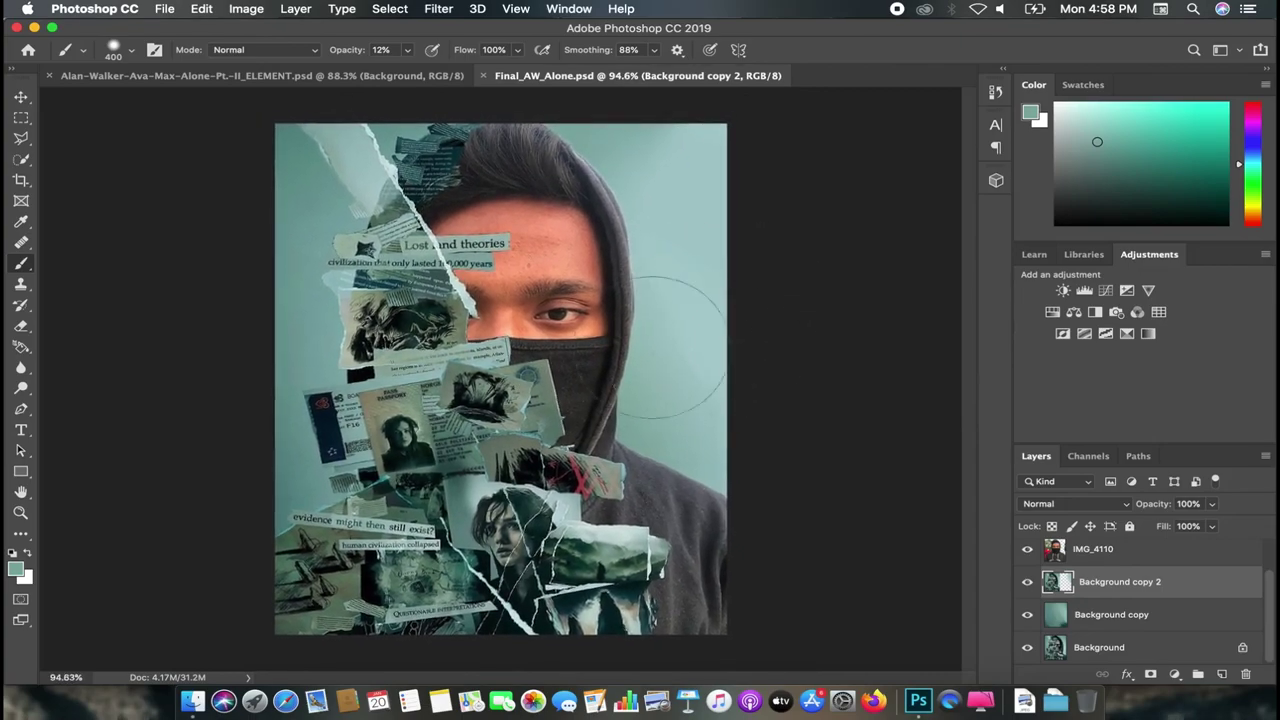
left_click(18, 100)
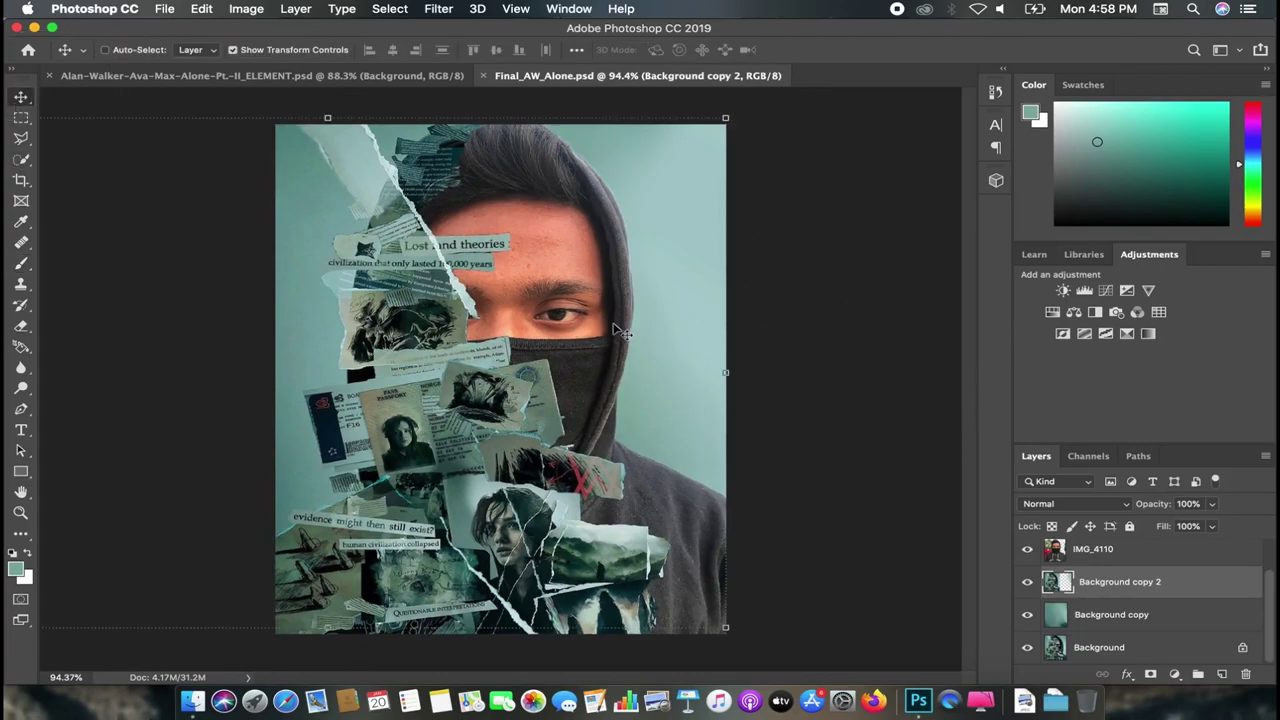
scroll(631, 258, "up", 1)
scroll(602, 272, "up", 2)
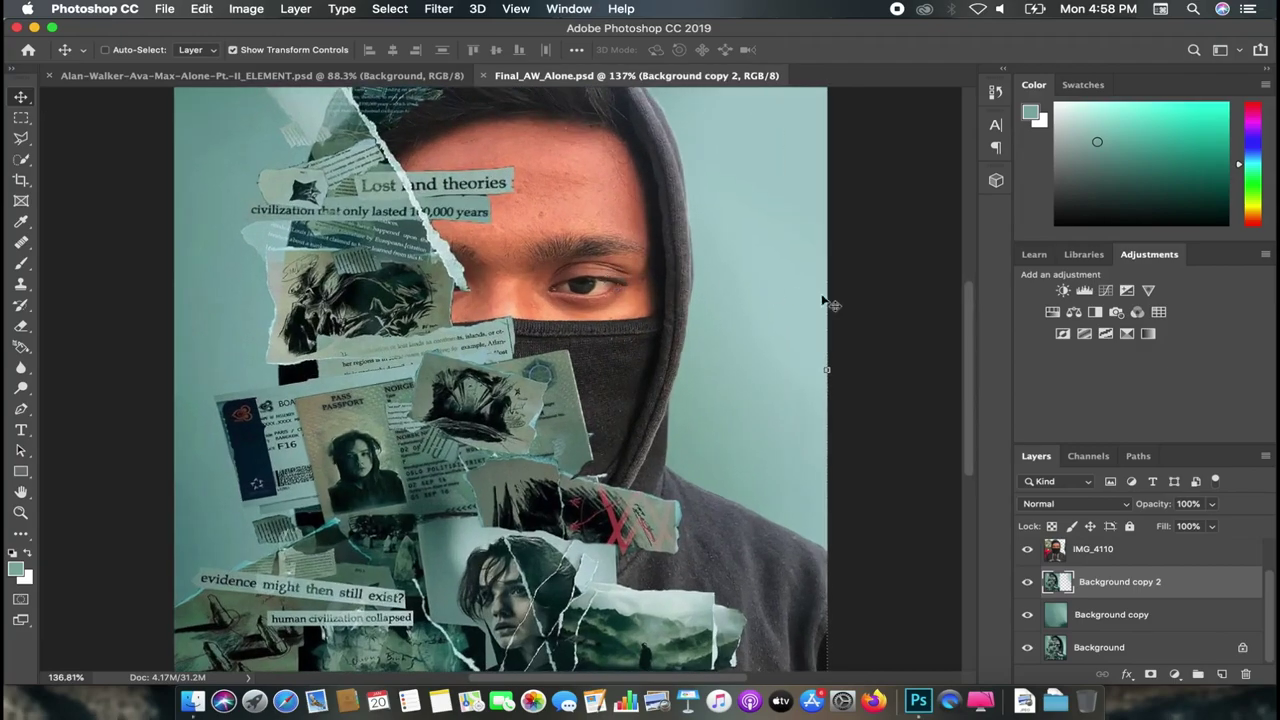
scroll(841, 302, "up", 2)
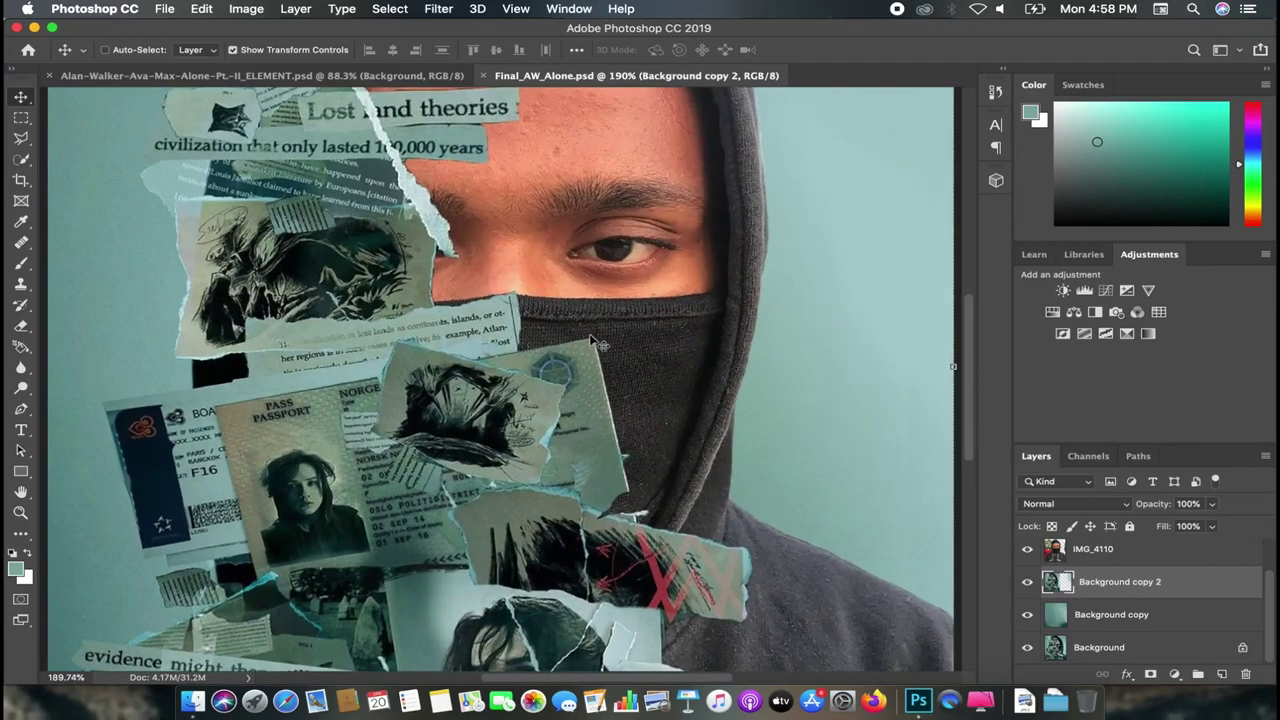
scroll(463, 306, "down", 2)
scroll(423, 408, "down", 2)
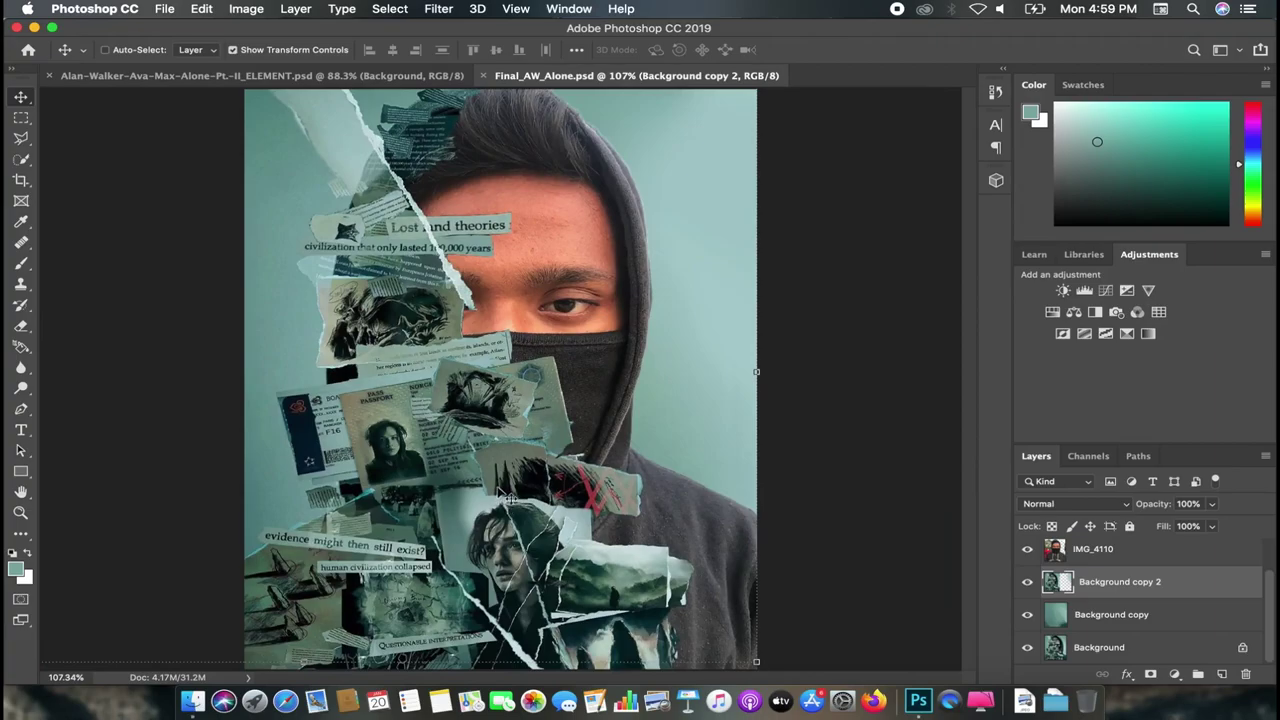
scroll(550, 500, "up", 1)
scroll(560, 420, "up", 1)
scroll(570, 340, "up", 1)
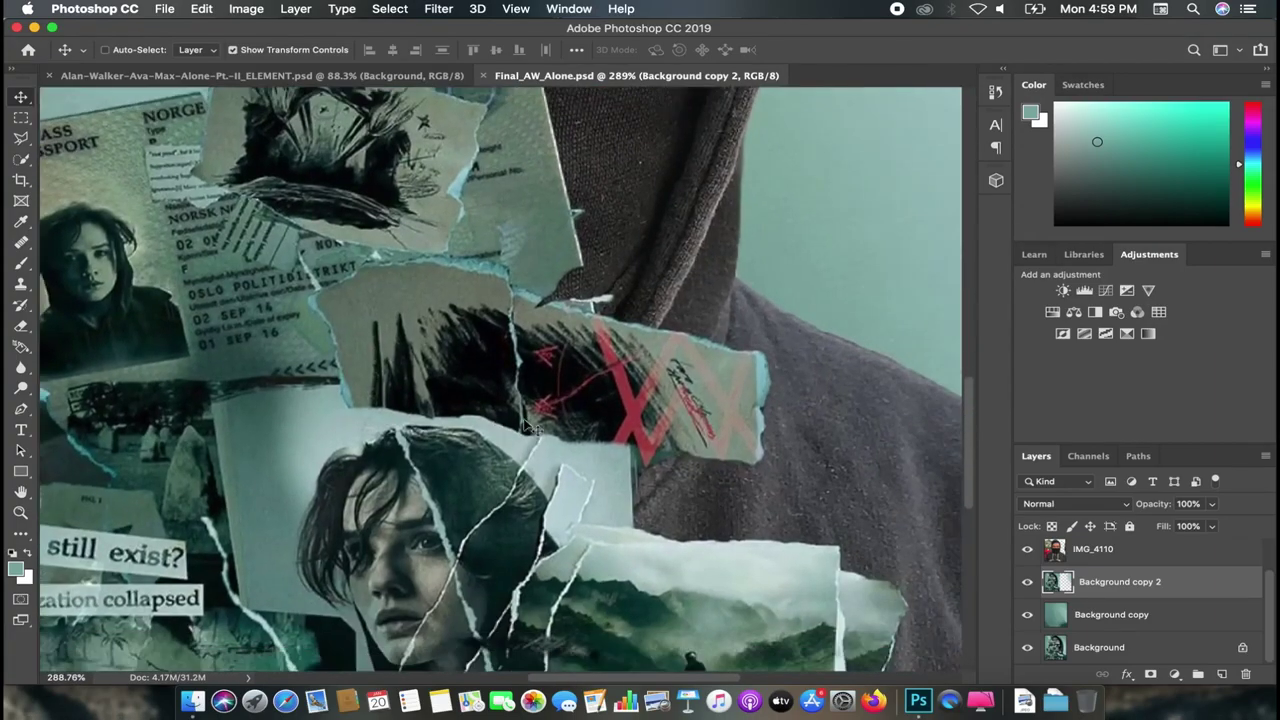
scroll(575, 288, "up", 1)
scroll(575, 288, "up", 2)
Step: Stamp all visible layers into a new top layer and erase the stray teal fleck at the coat edge
scroll(575, 288, "up", 1)
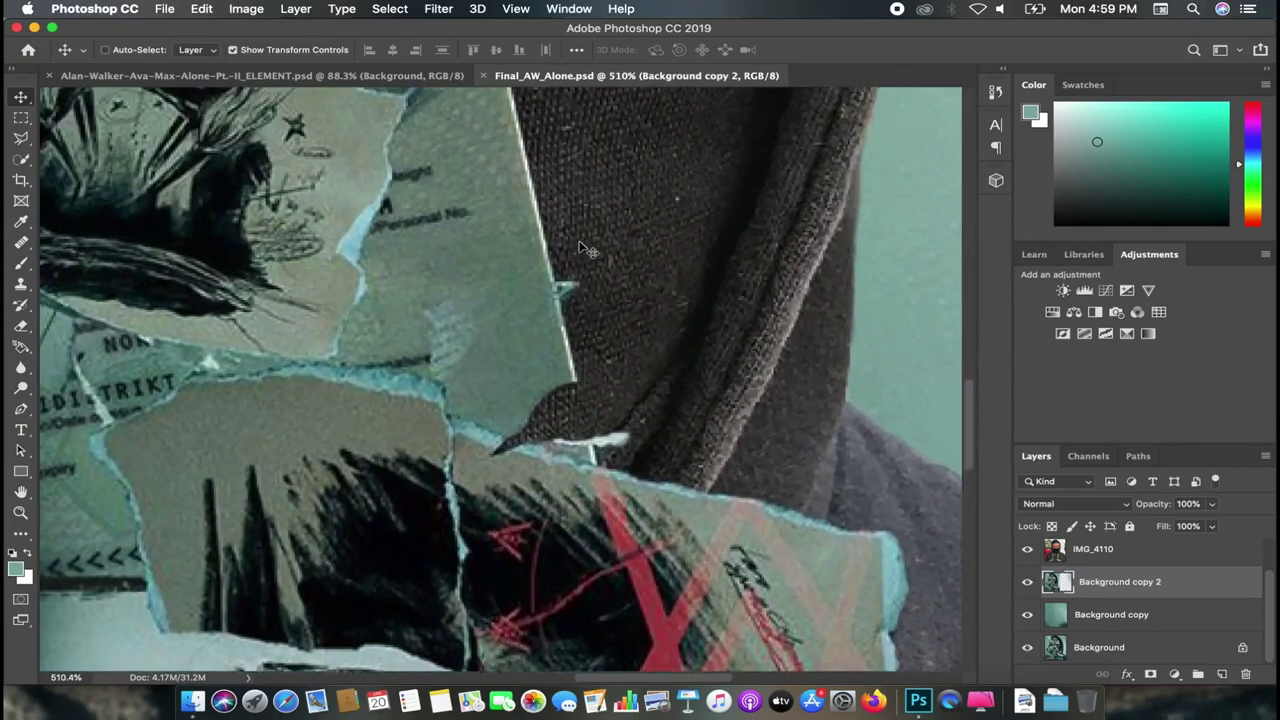
scroll(575, 288, "up", 1)
key("e")
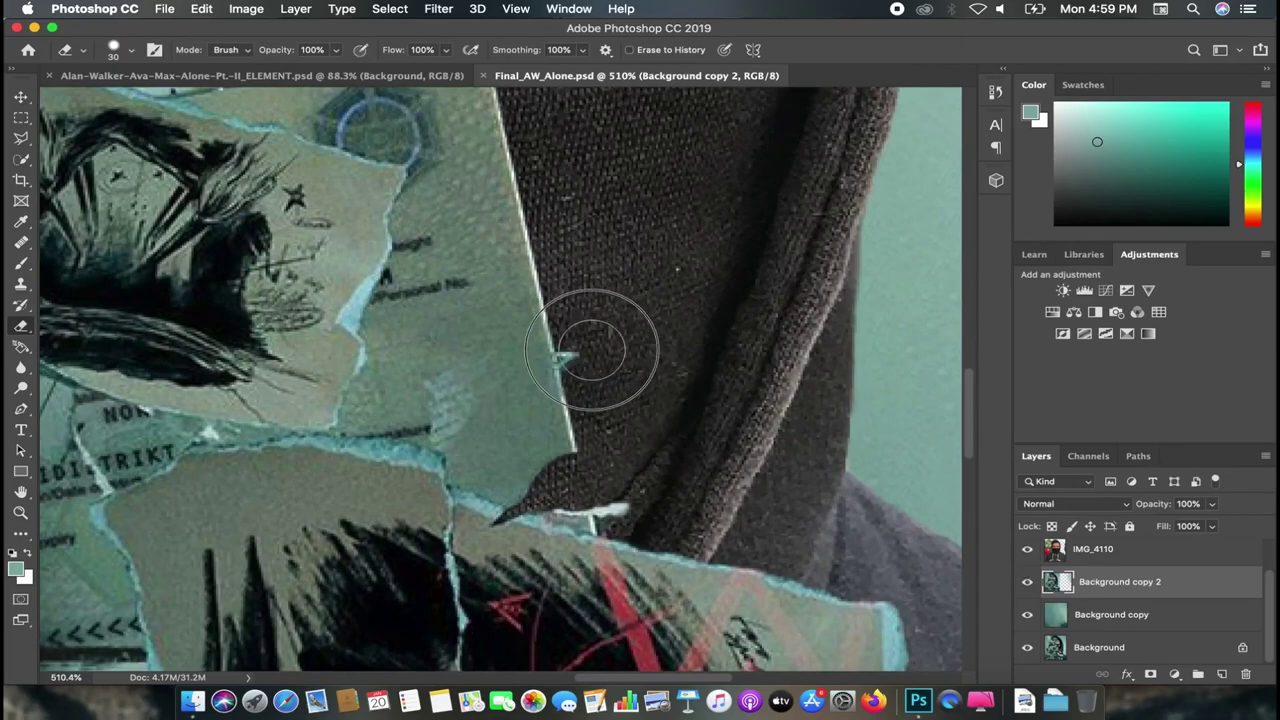
key("b")
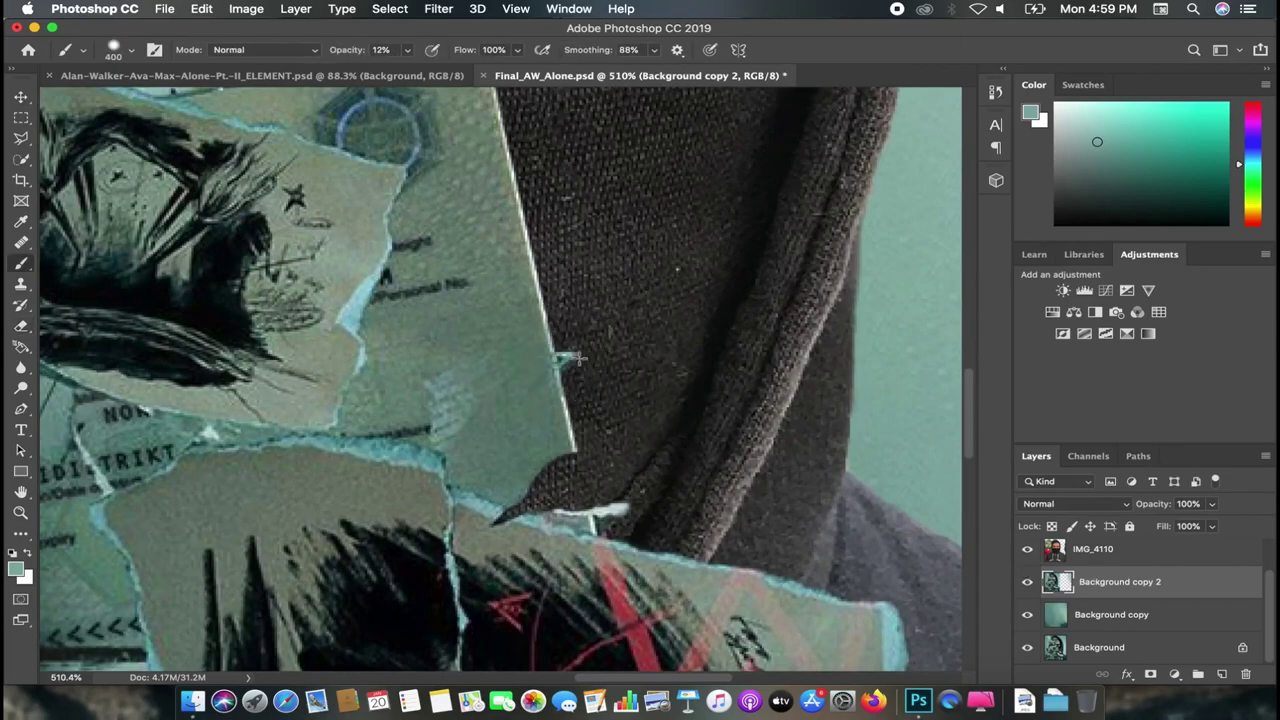
key("e")
left_click(1085, 560)
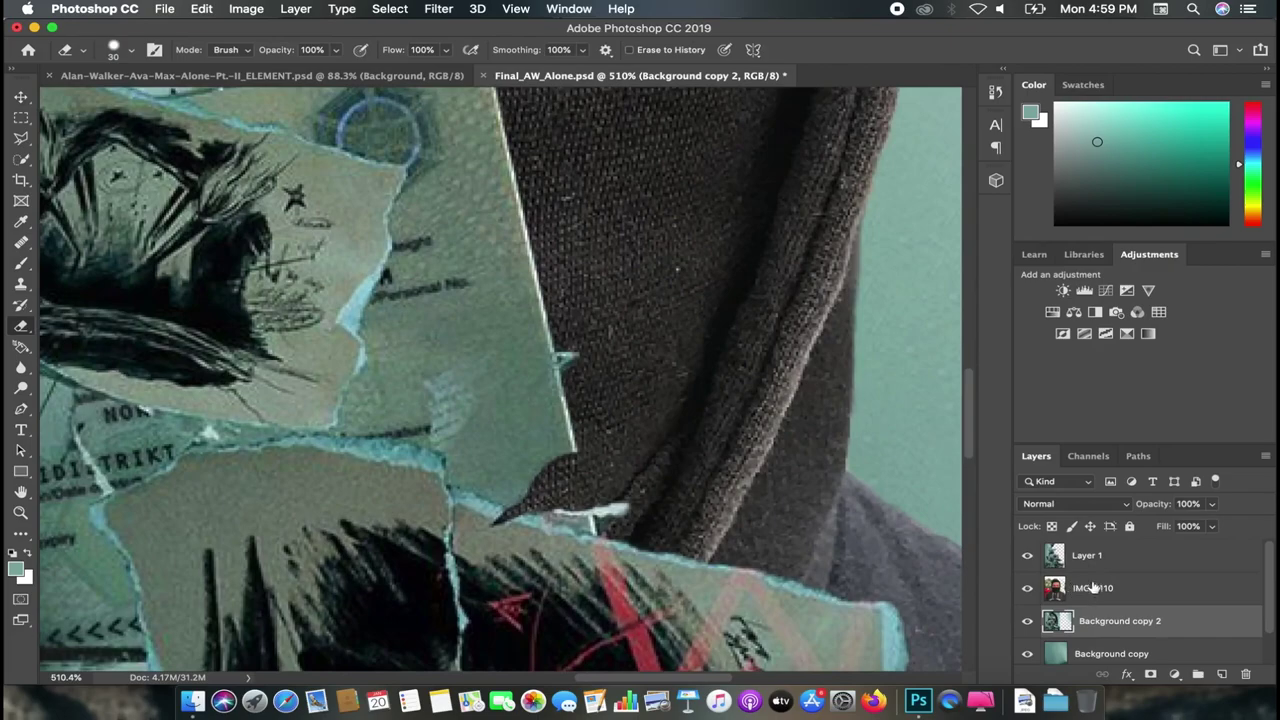
key("super+alt+shift+e")
left_click_drag(580, 336, 590, 357)
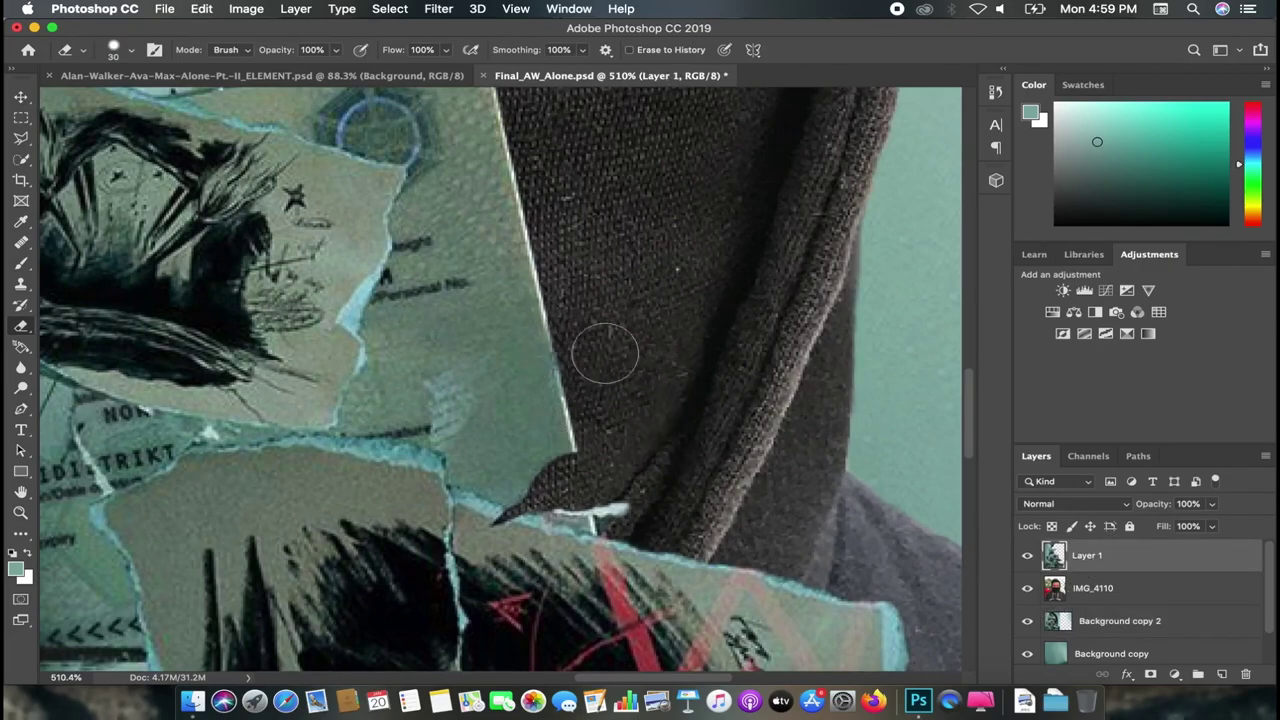
Step: Select Background copy and add Background copy 2 to the layer selection
scroll(610, 355, "down", 2)
scroll(640, 345, "down", 2)
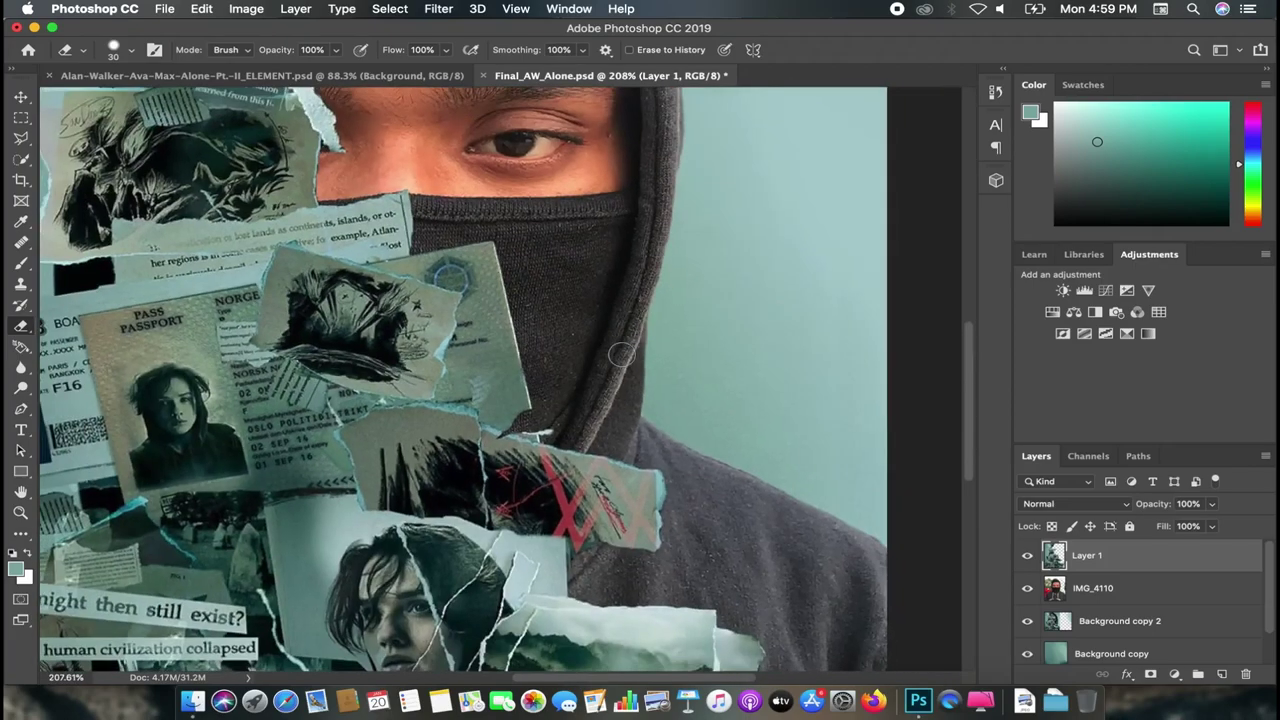
scroll(665, 338, "down", 2)
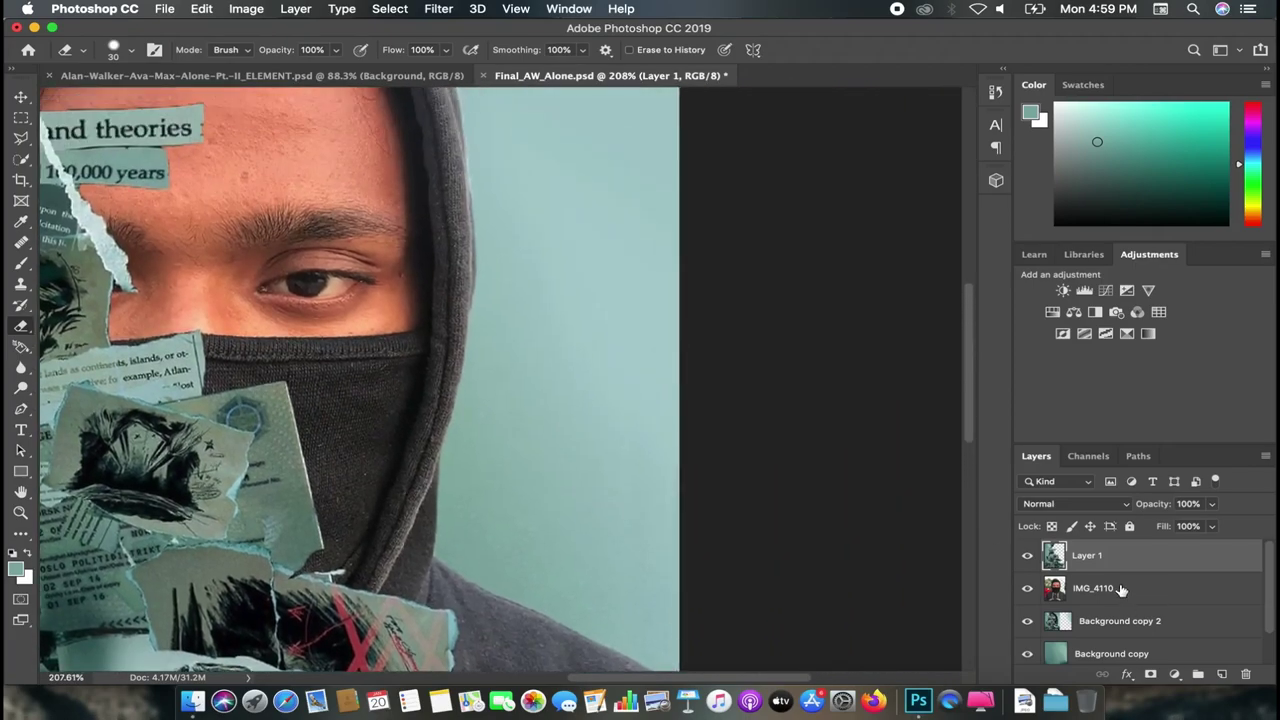
left_click(1085, 655)
left_click(1027, 654)
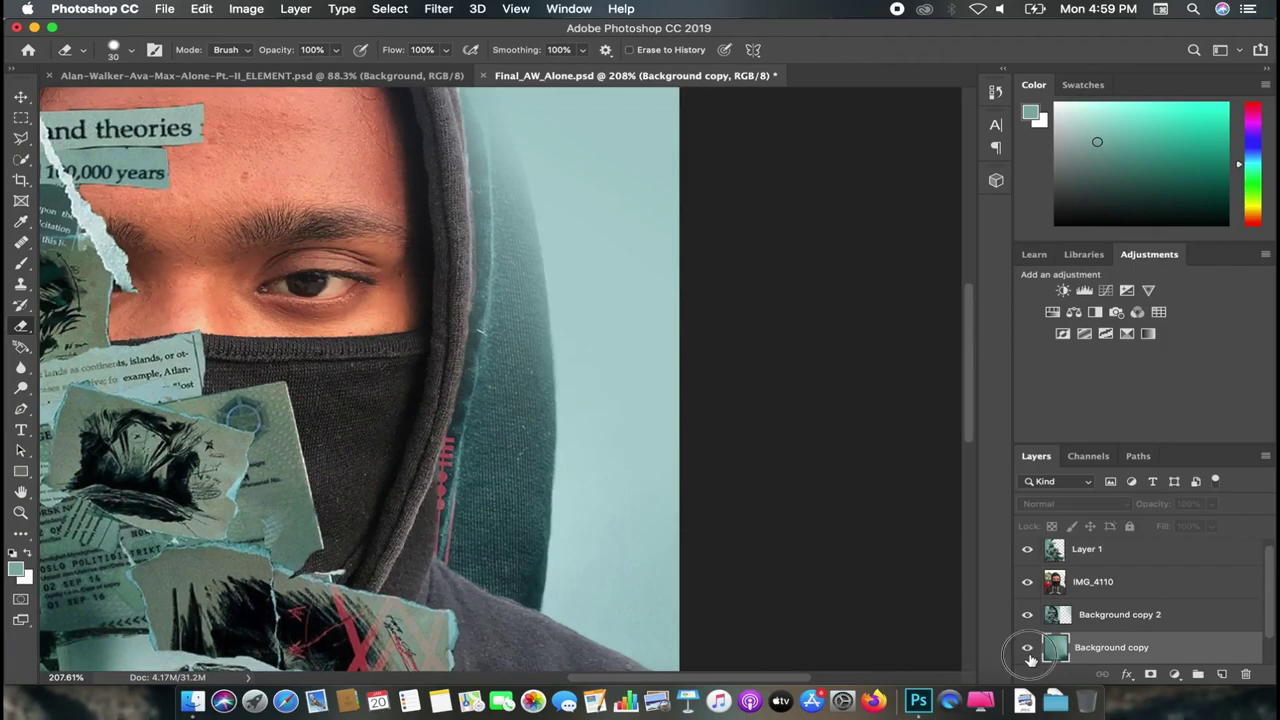
scroll(1106, 620, "up", 1)
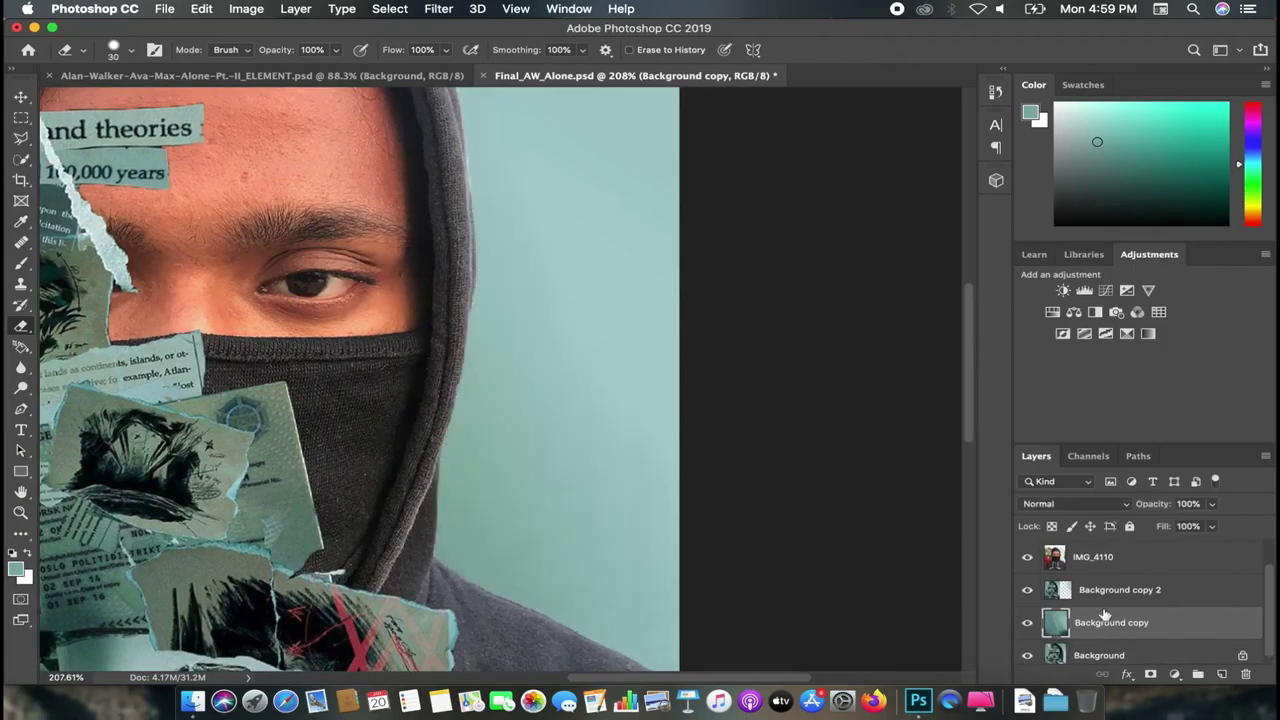
left_click(1027, 592)
left_click(1027, 592)
Step: Merge Background copy and Background copy 2 into one layer via Merge Layers
left_click(1110, 590, "shift")
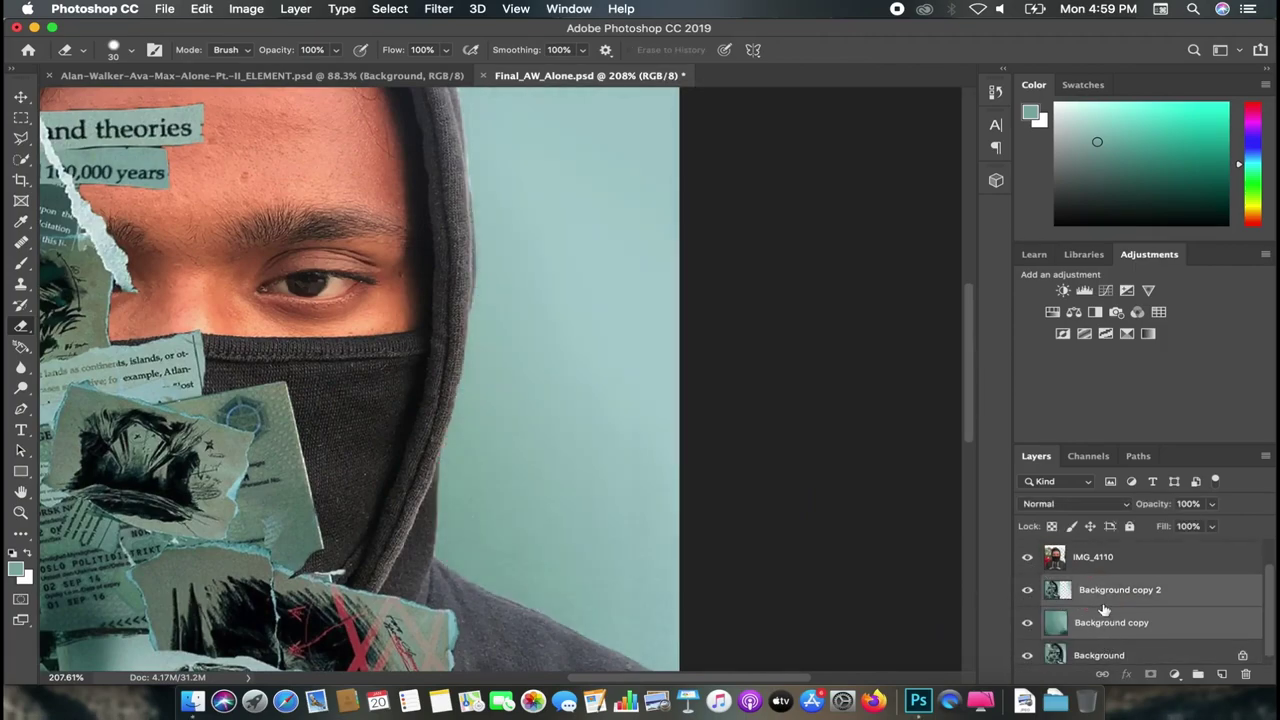
right_click(1105, 600)
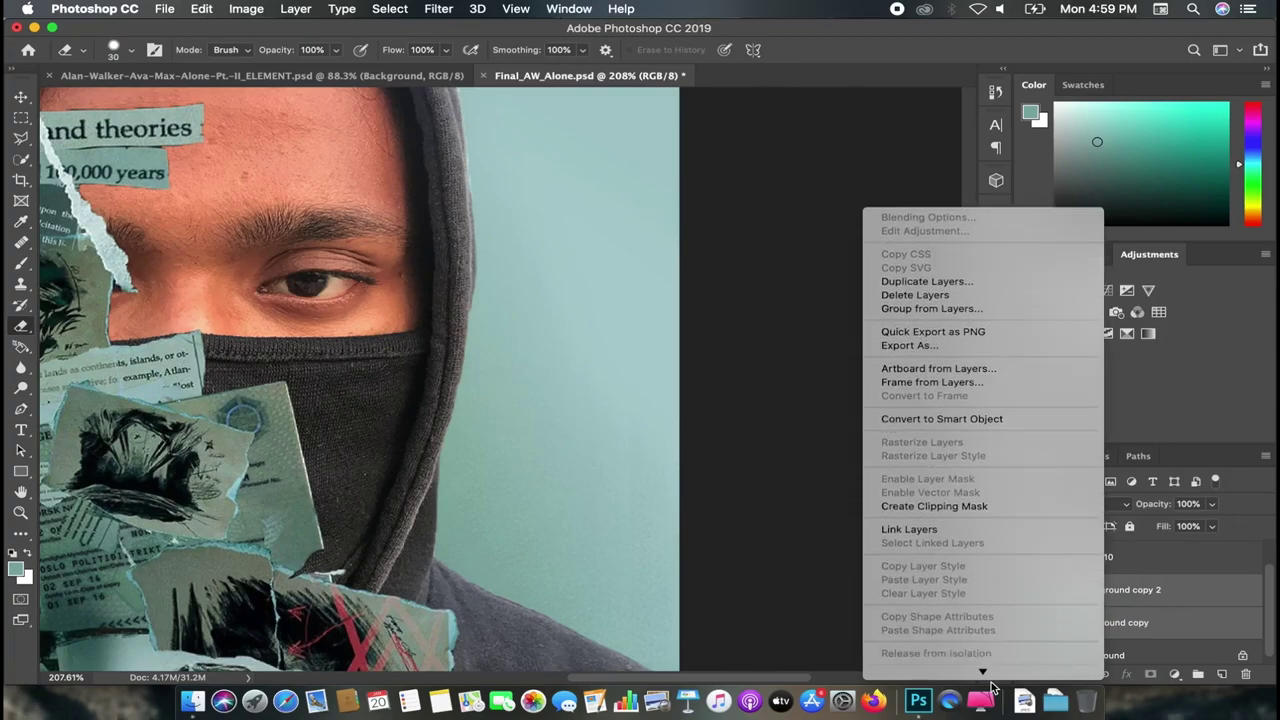
left_click(905, 486)
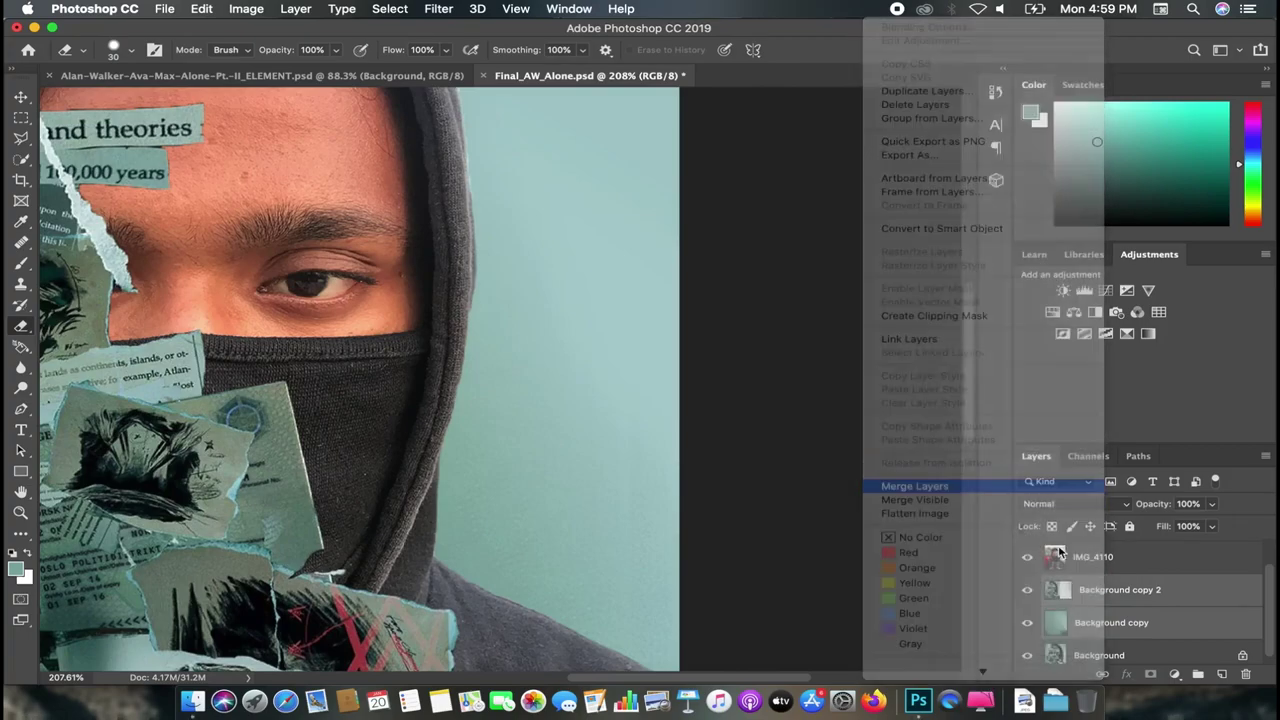
scroll(694, 434, "down", 2)
scroll(694, 434, "down", 1)
scroll(558, 368, "down", 2)
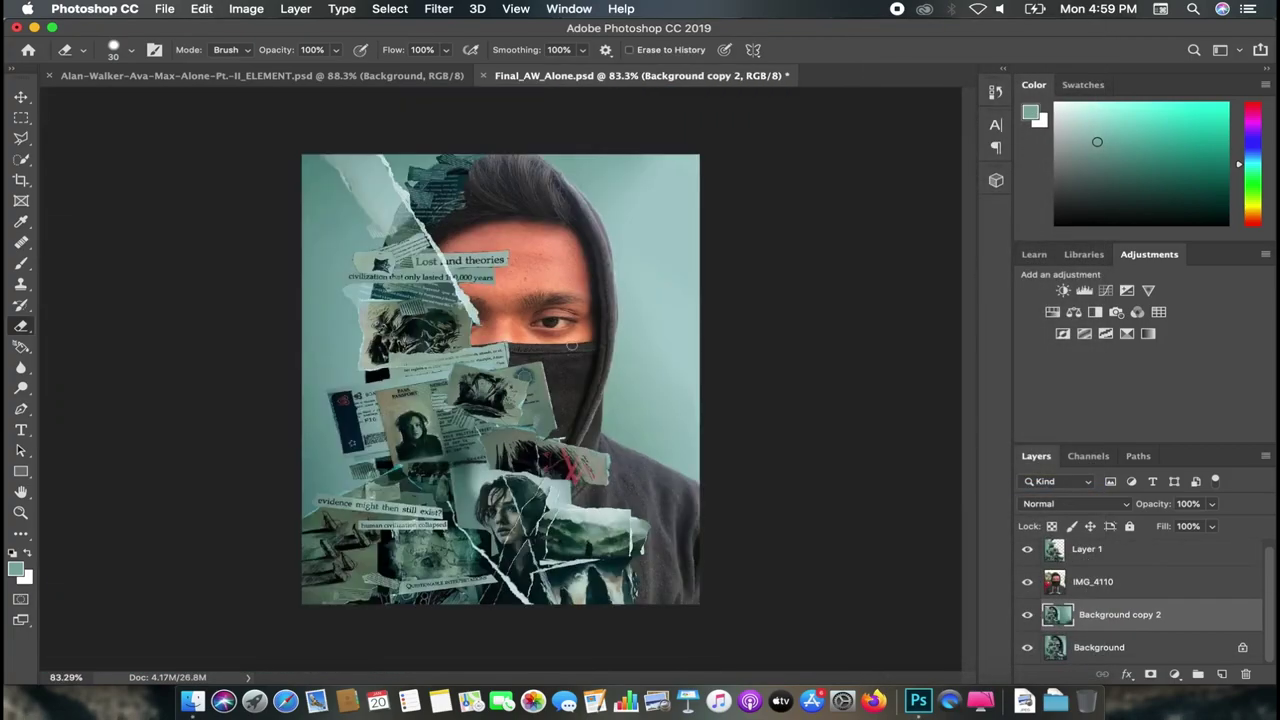
scroll(558, 368, "up", 1)
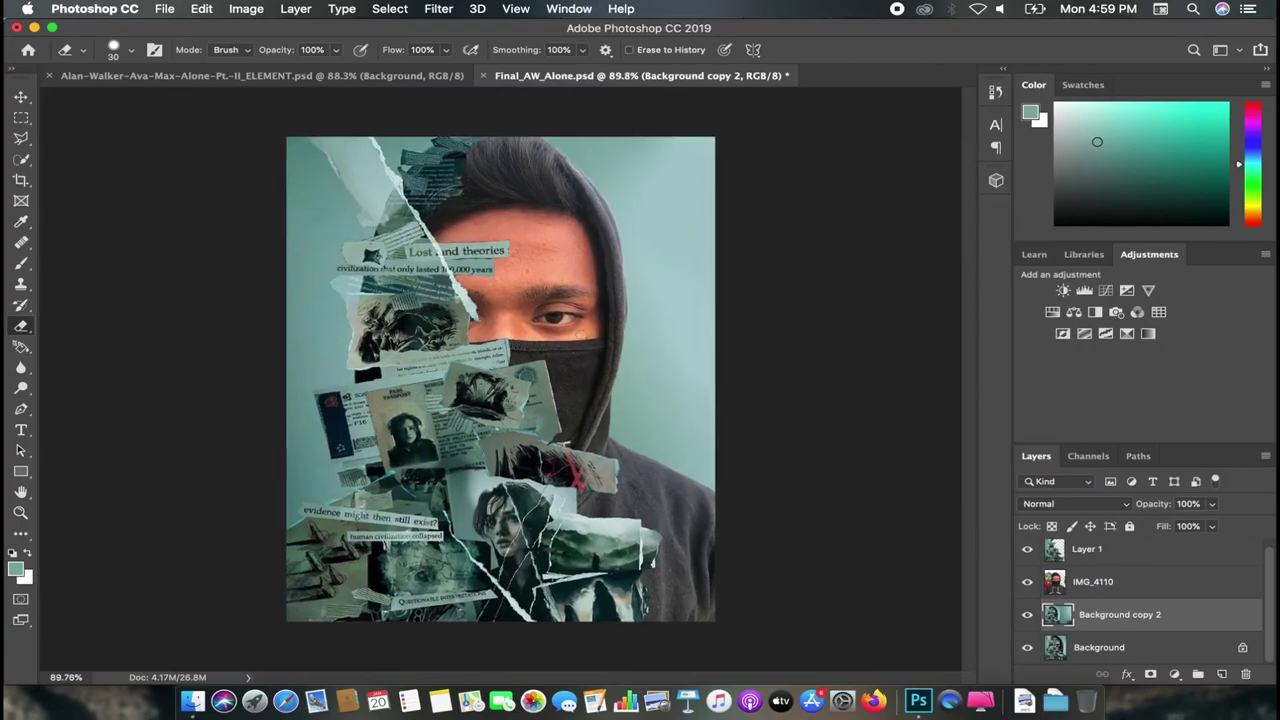
Step: Try Image > Auto Color, Auto Contrast and Auto Tone, undoing each
left_click(381, 8)
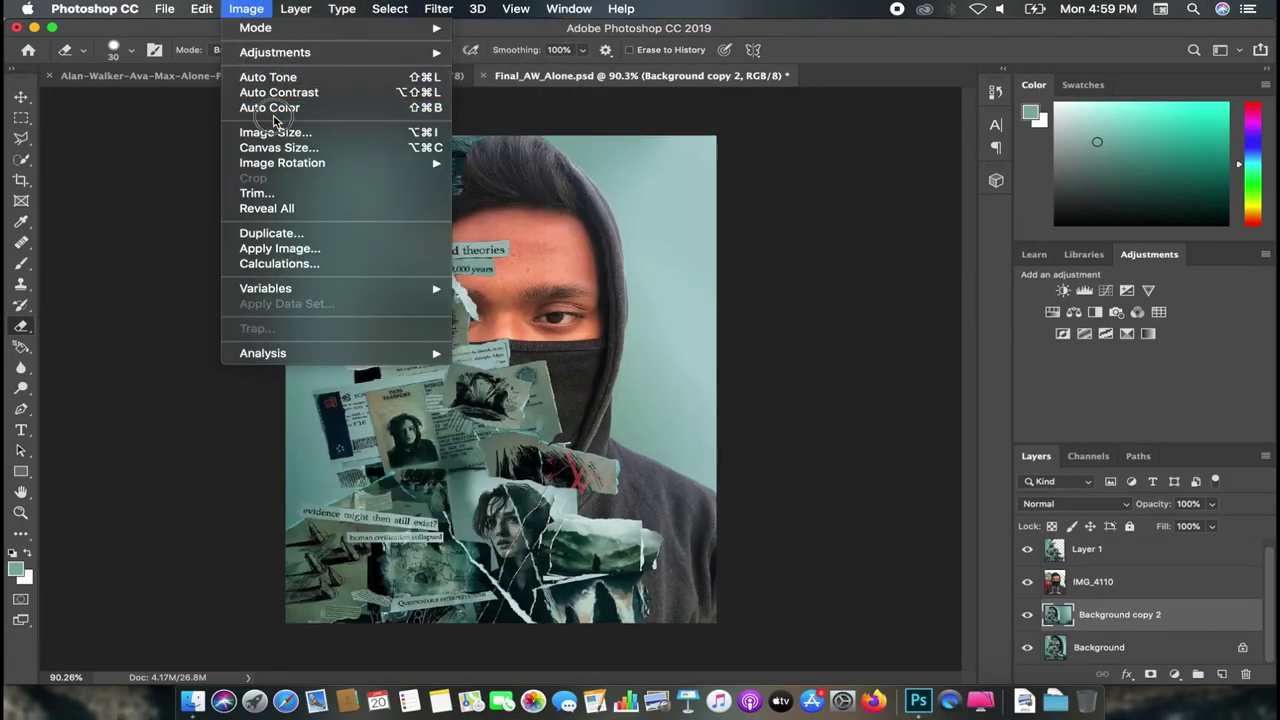
left_click(268, 107)
key("super+z")
left_click(246, 8)
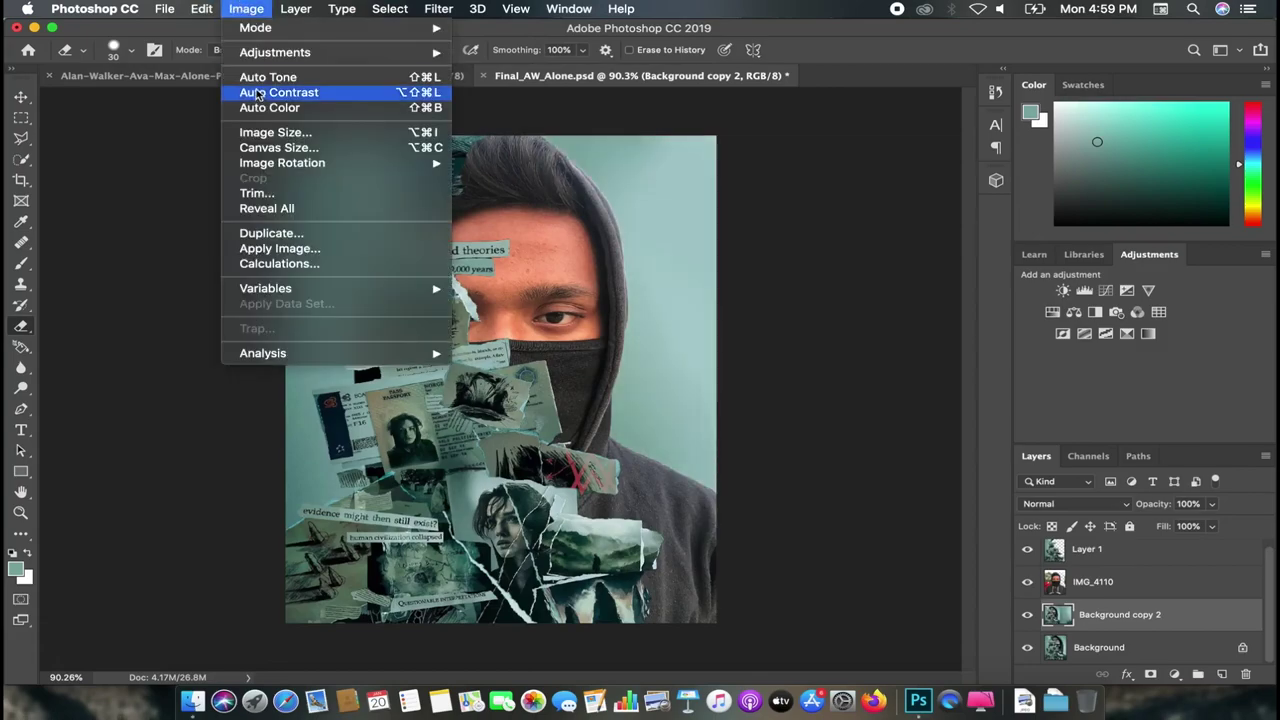
left_click(259, 95)
key("super+z")
left_click(246, 8)
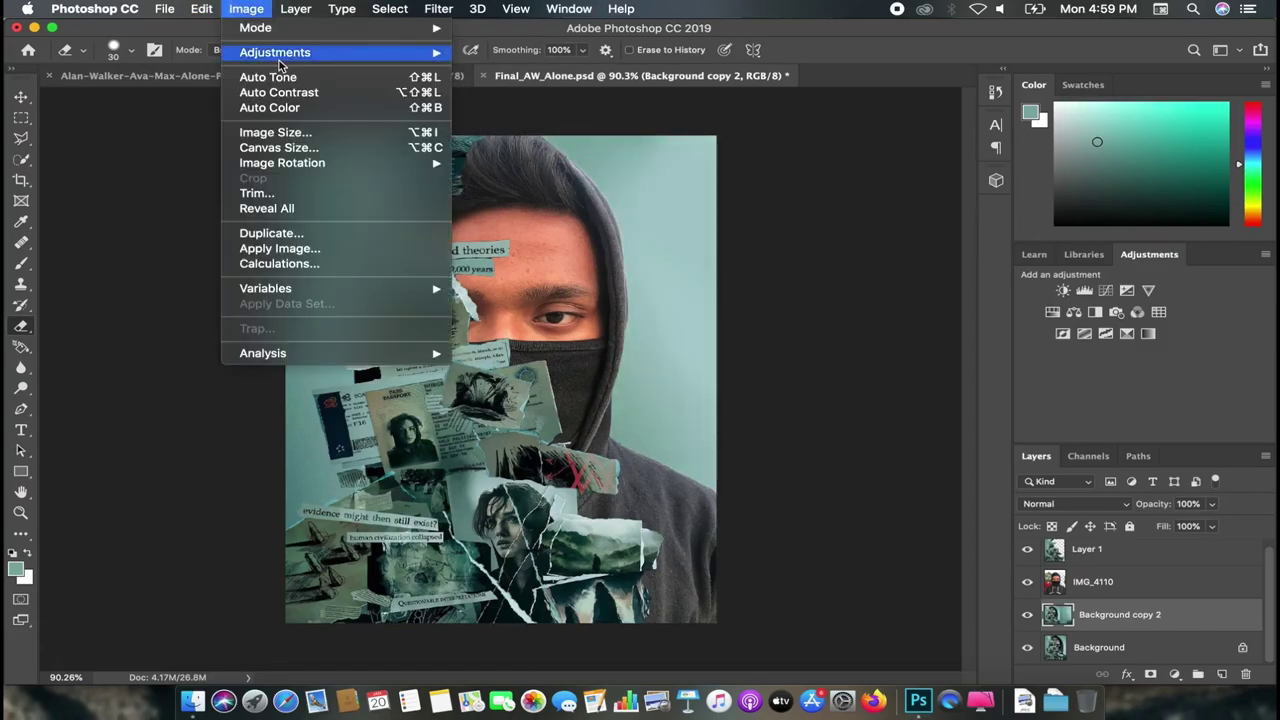
left_click(273, 77)
key("super+z")
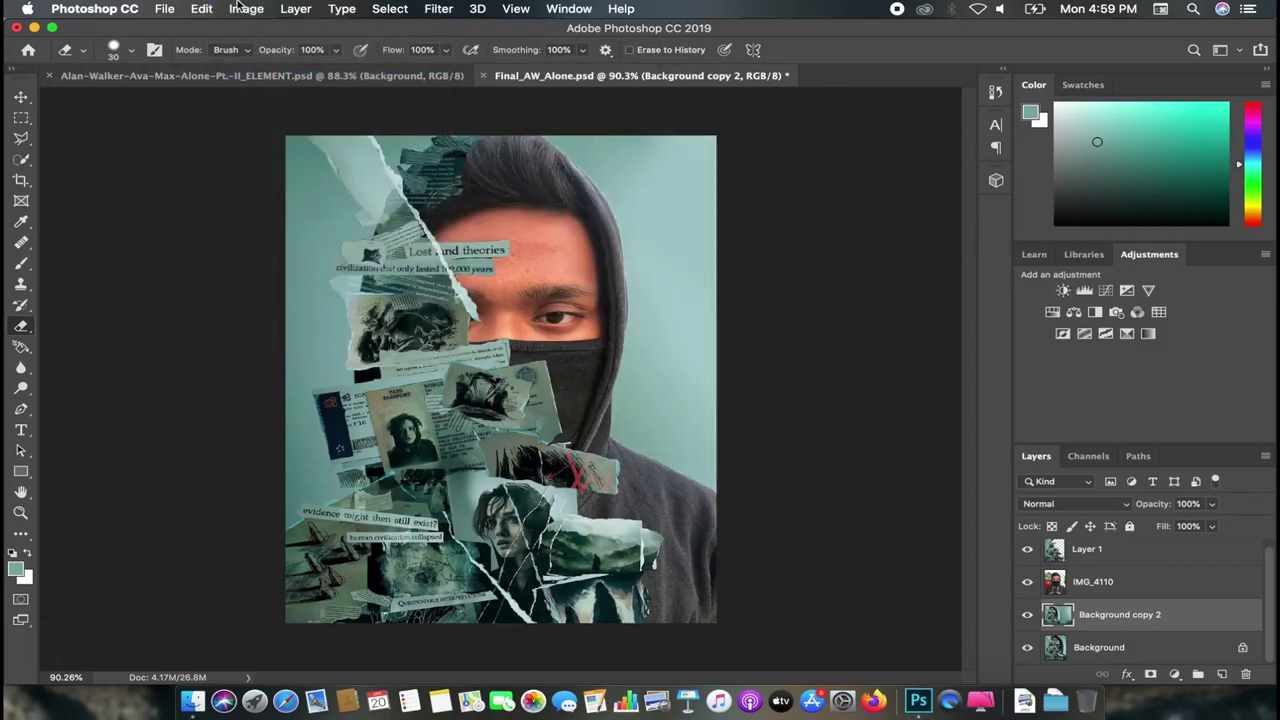
left_click(240, 8)
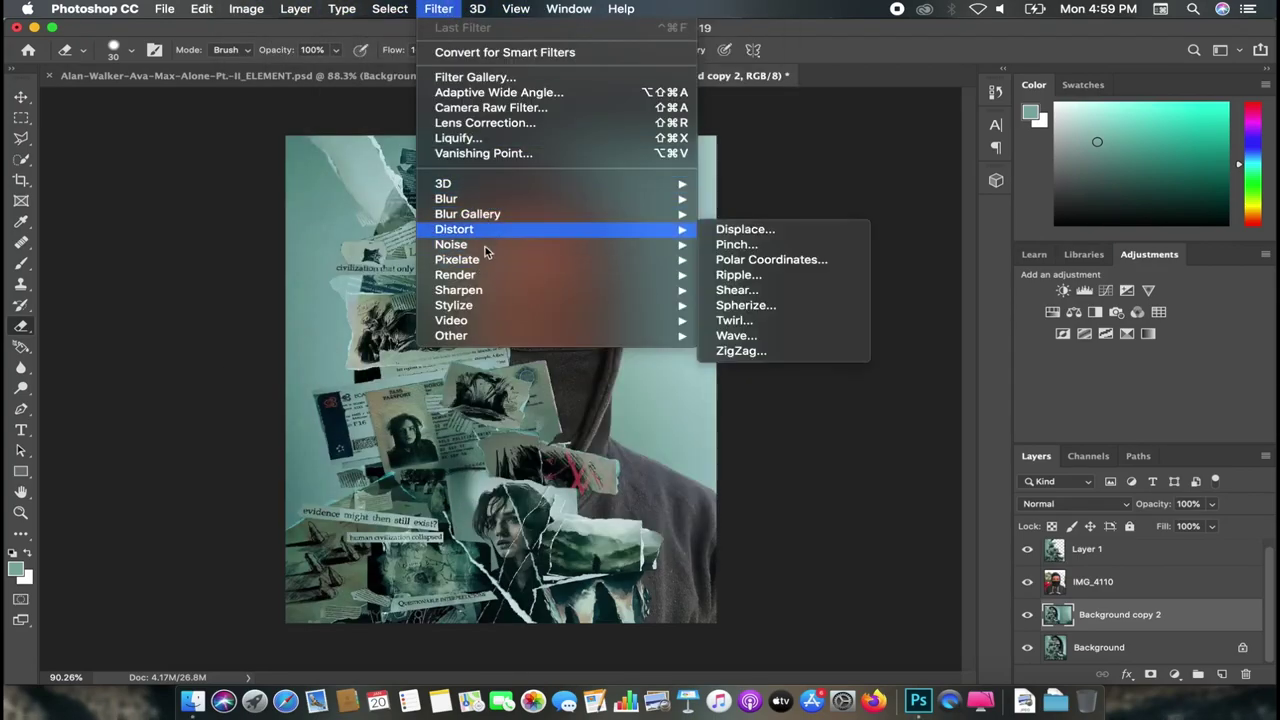
Step: Apply Add Noise at 1.64%, Gaussian, Monochromatic, to the merged Background copy 2 layer
mouse_move(451, 244)
left_click(743, 245)
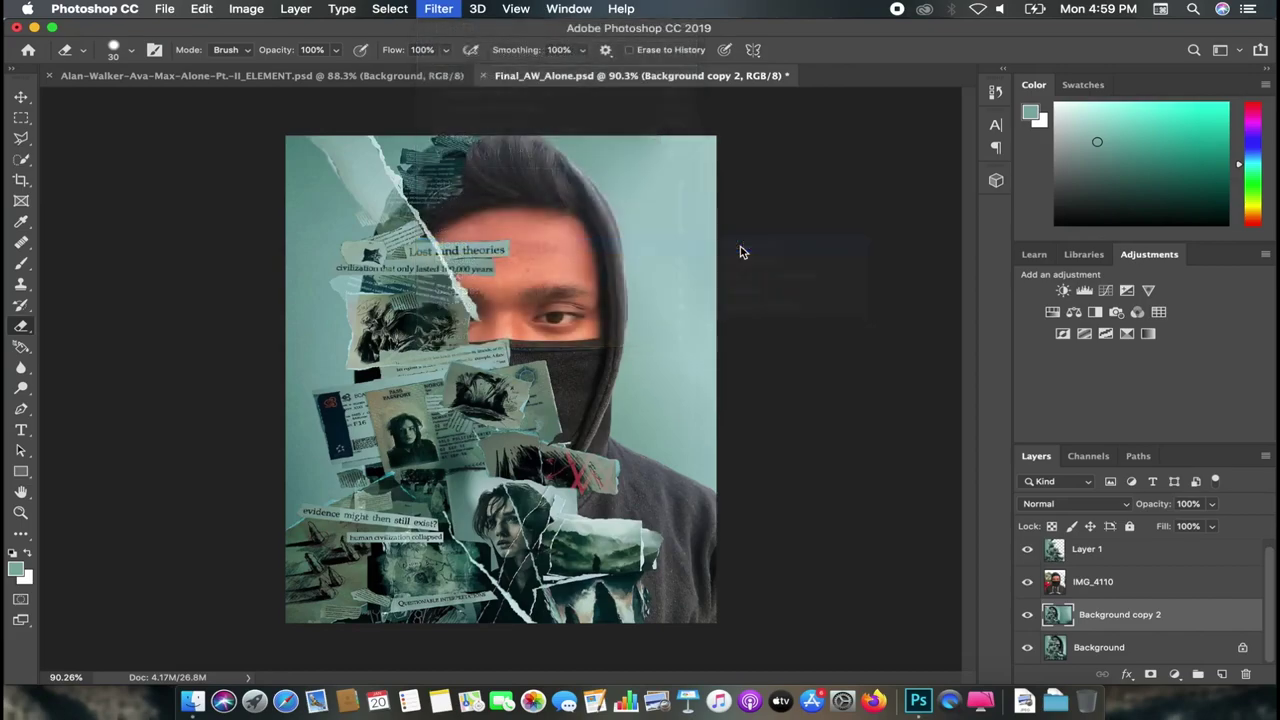
left_click_drag(563, 115, 748, 119)
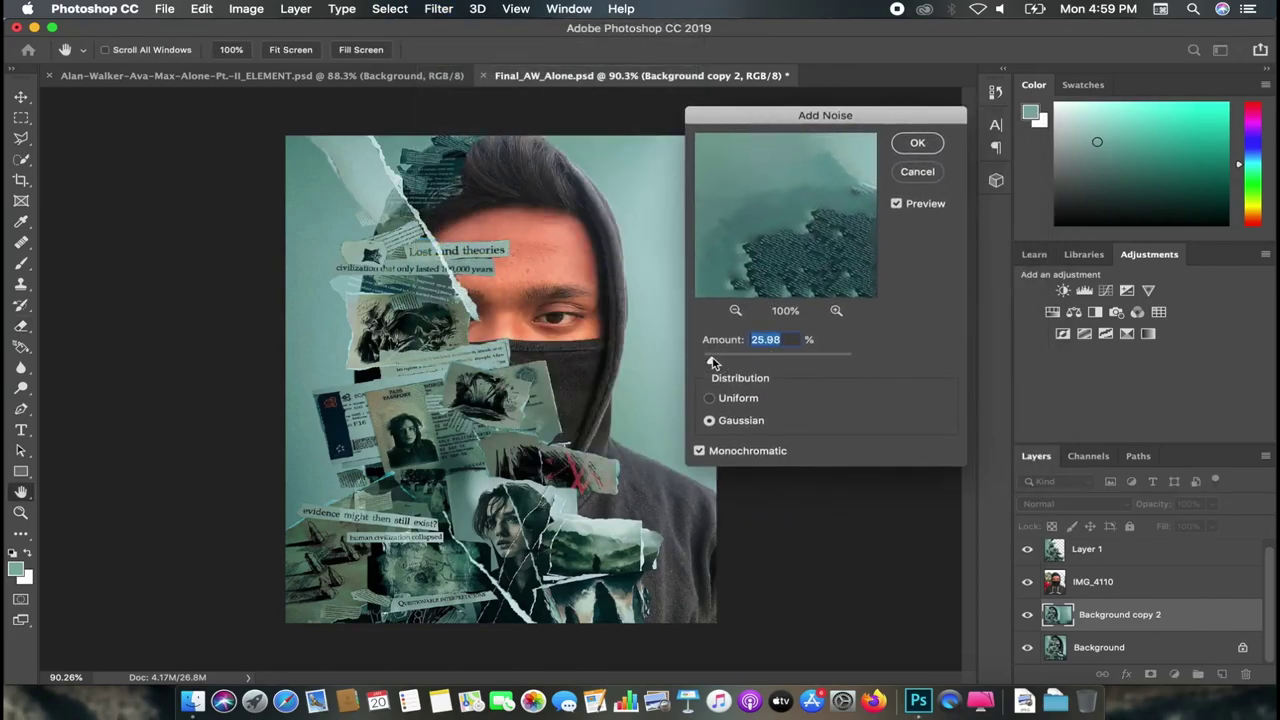
left_click_drag(713, 363, 702, 363)
type("3")
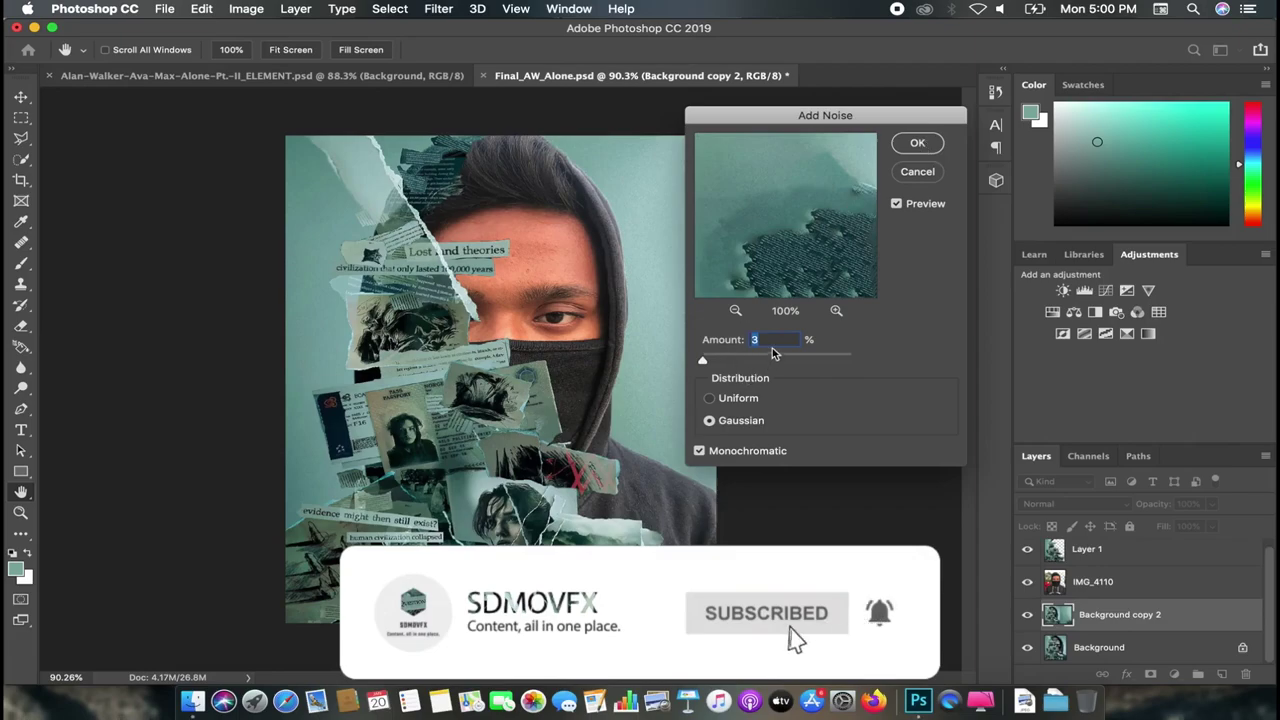
type("1.64")
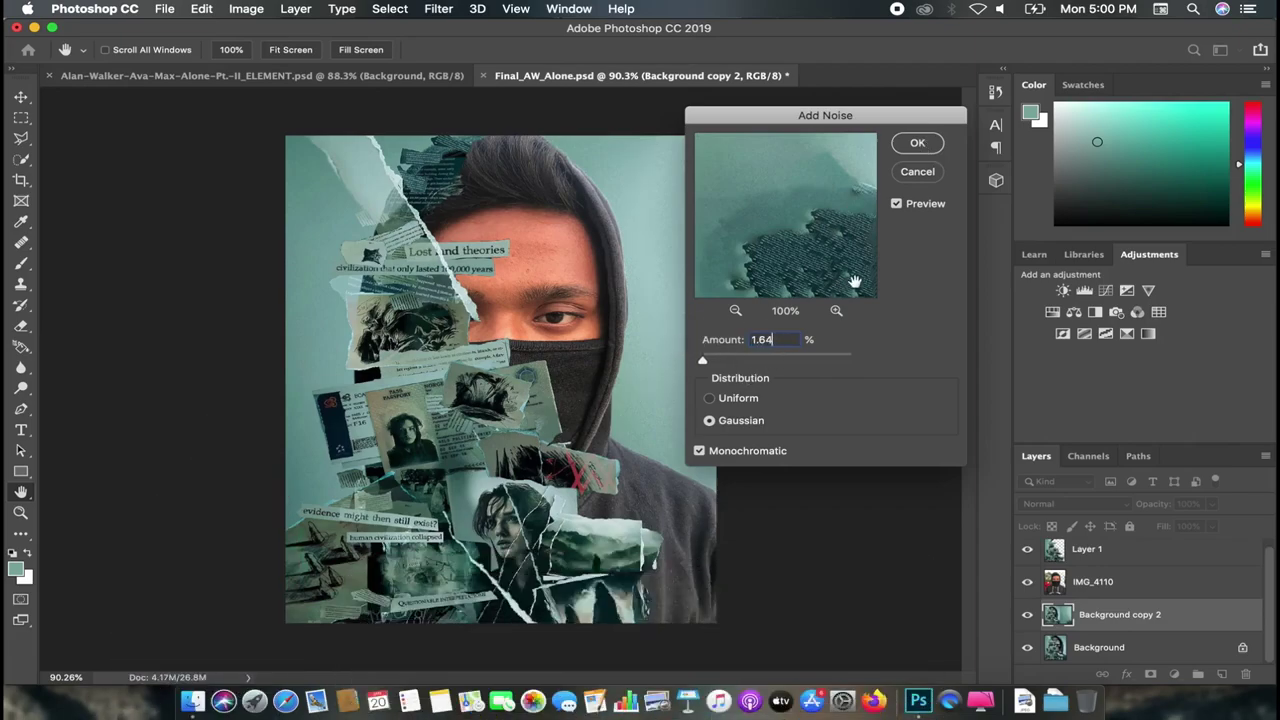
left_click(921, 146)
key("e")
scroll(720, 240, "up", 3)
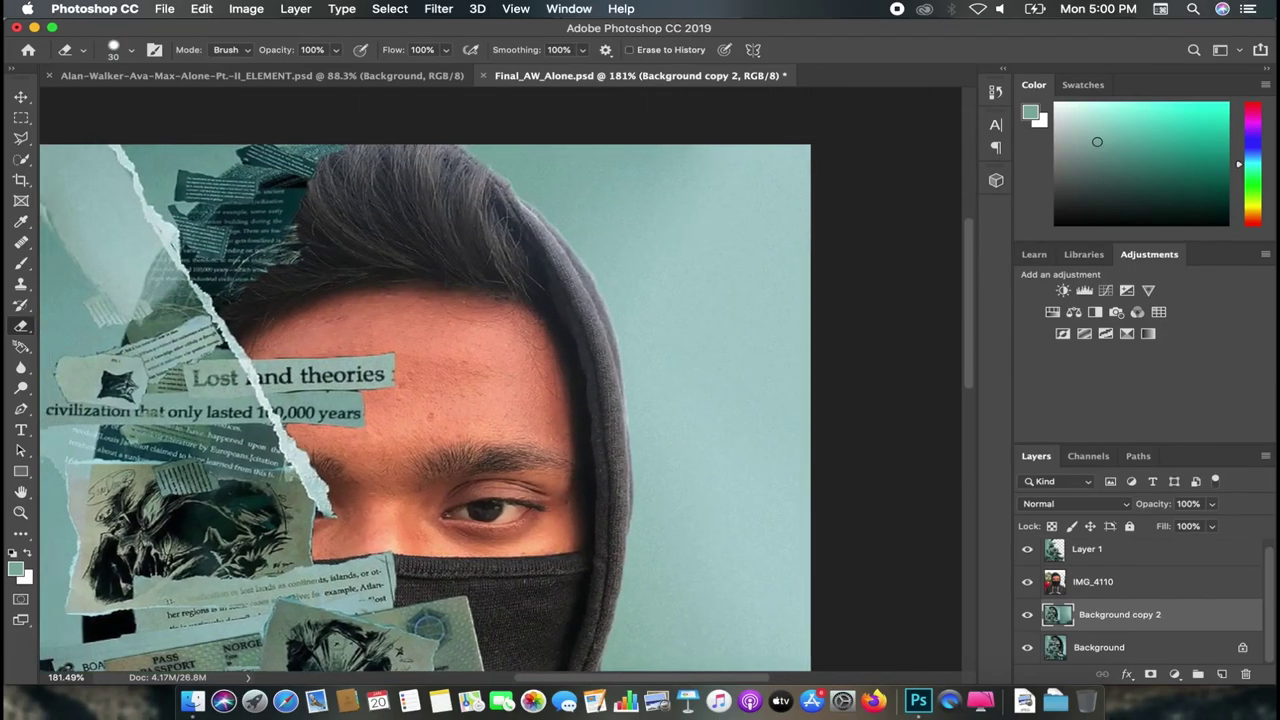
Step: Fit the whole poster on screen and save the file
scroll(247, 296, "up", 3)
scroll(247, 296, "left", 5)
scroll(663, 334, "right", 6)
scroll(560, 323, "right", 4)
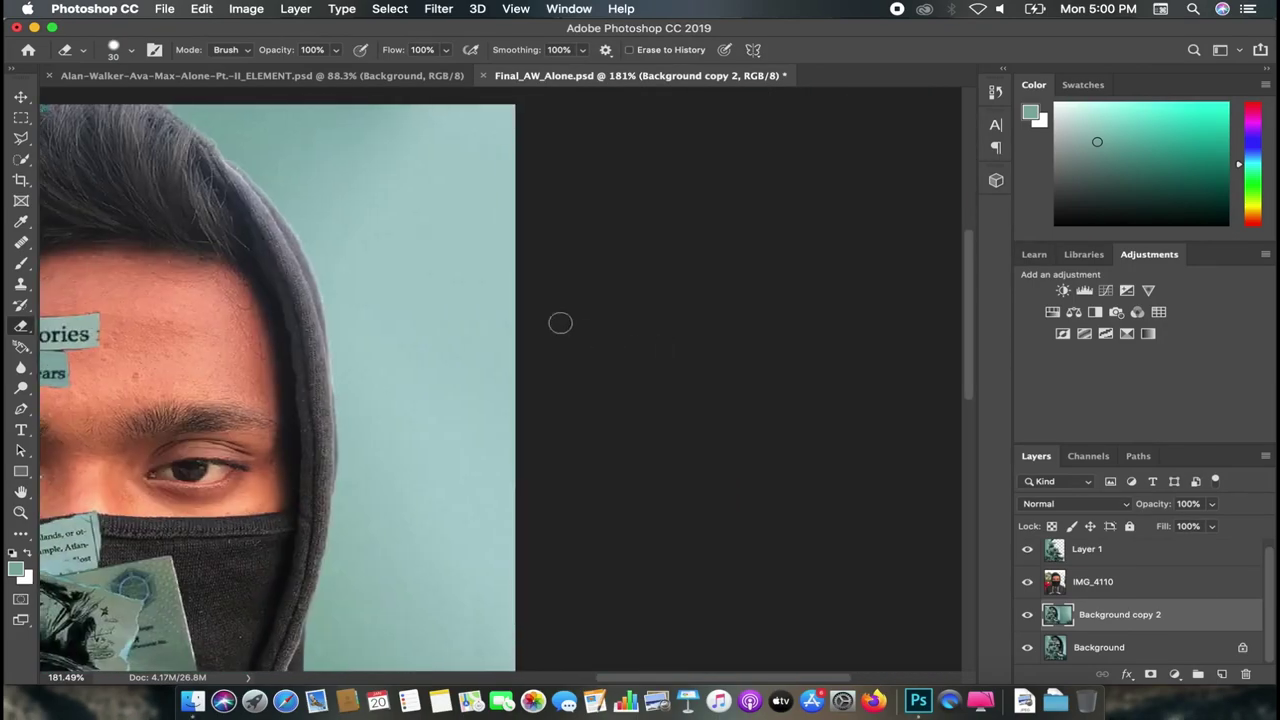
scroll(412, 212, "down", 3)
key("super+0")
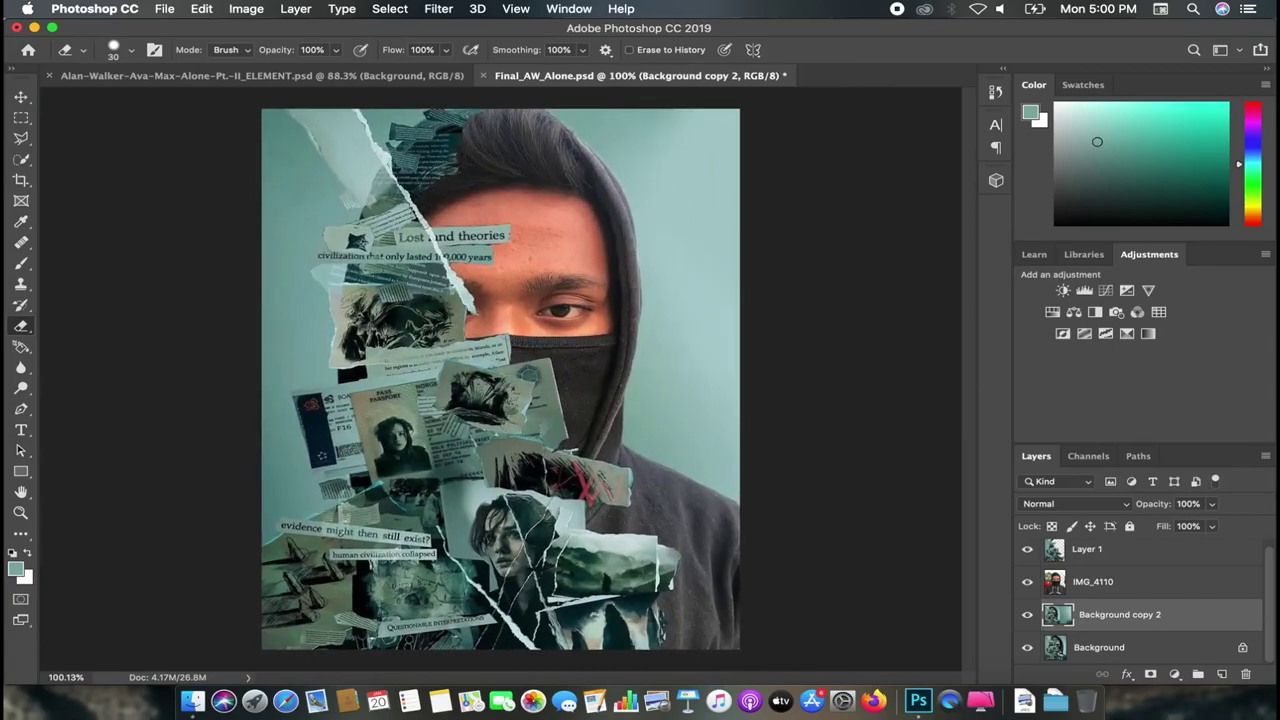
left_click(20, 100)
key("super+s")
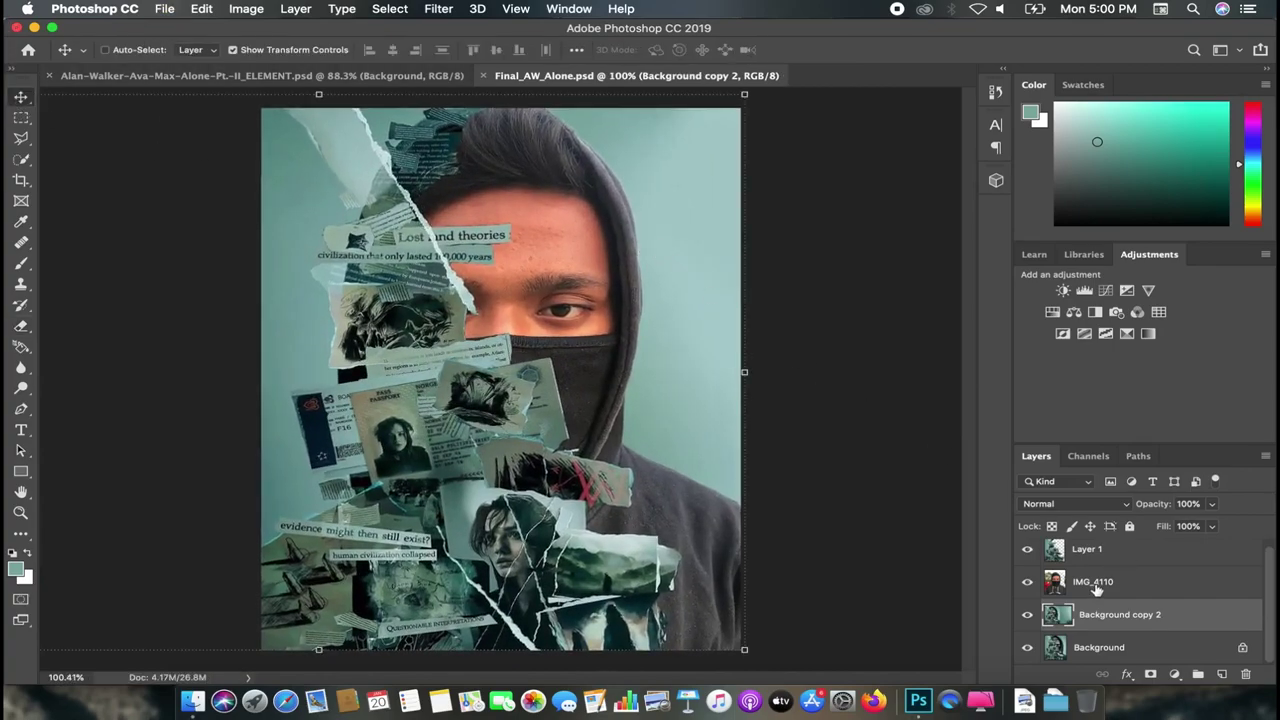
Step: Duplicate the Background layer, move the copy above IMG_4110, and toggle its visibility to compare
left_click(1131, 650)
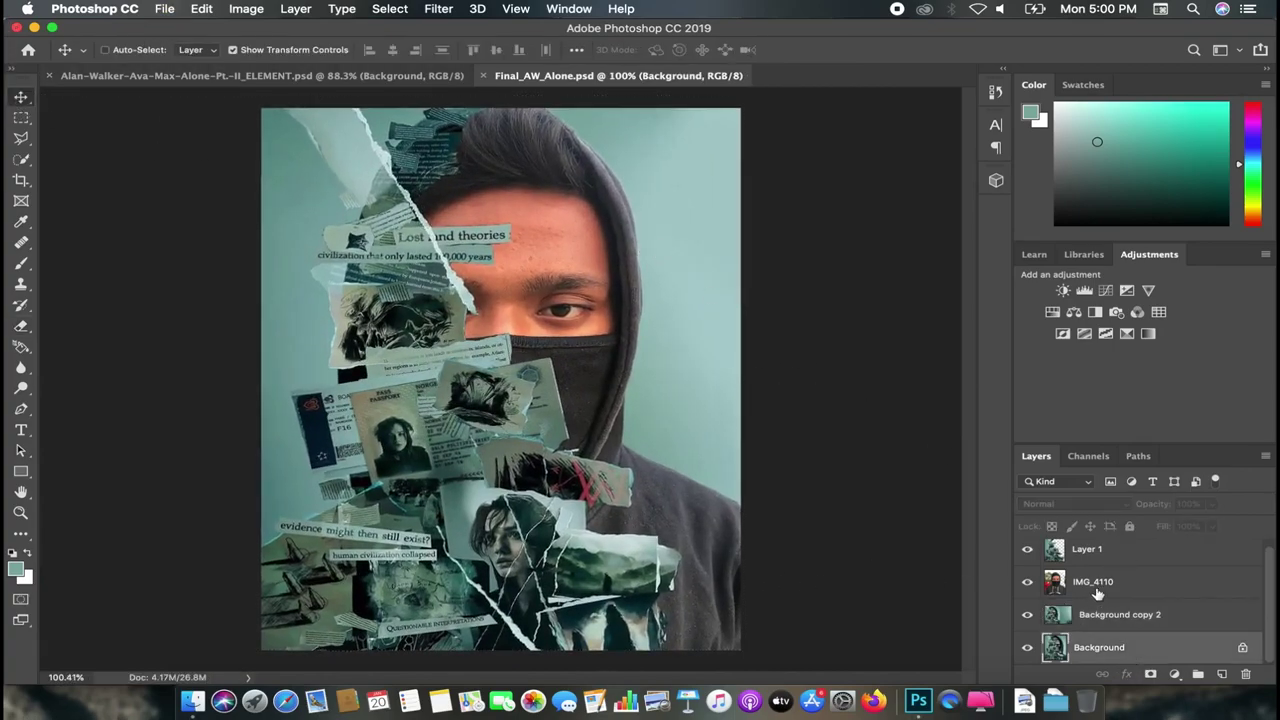
left_click(1093, 586)
left_click(1068, 640)
left_click(1027, 614)
key("super+j")
mouse_move(1130, 618)
left_mouse_down()
mouse_move(1138, 538)
mouse_move(1136, 582)
left_mouse_up()
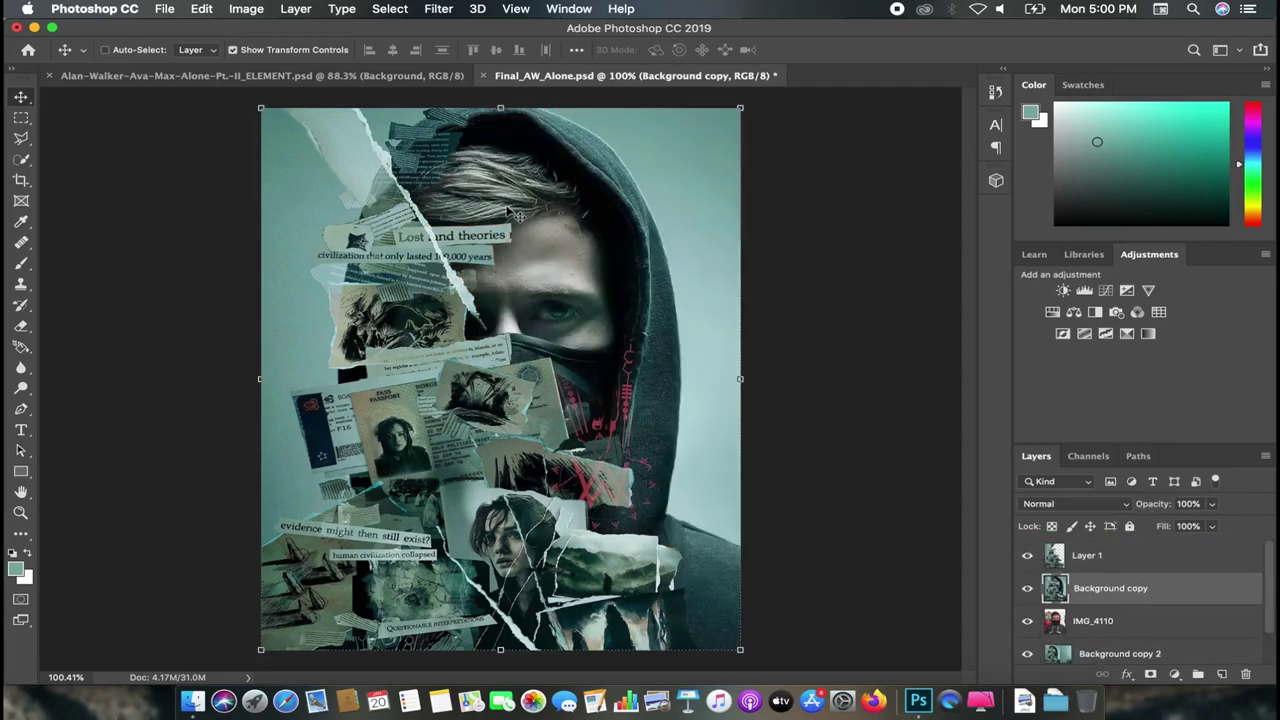
left_click(1027, 589)
left_click(1027, 589)
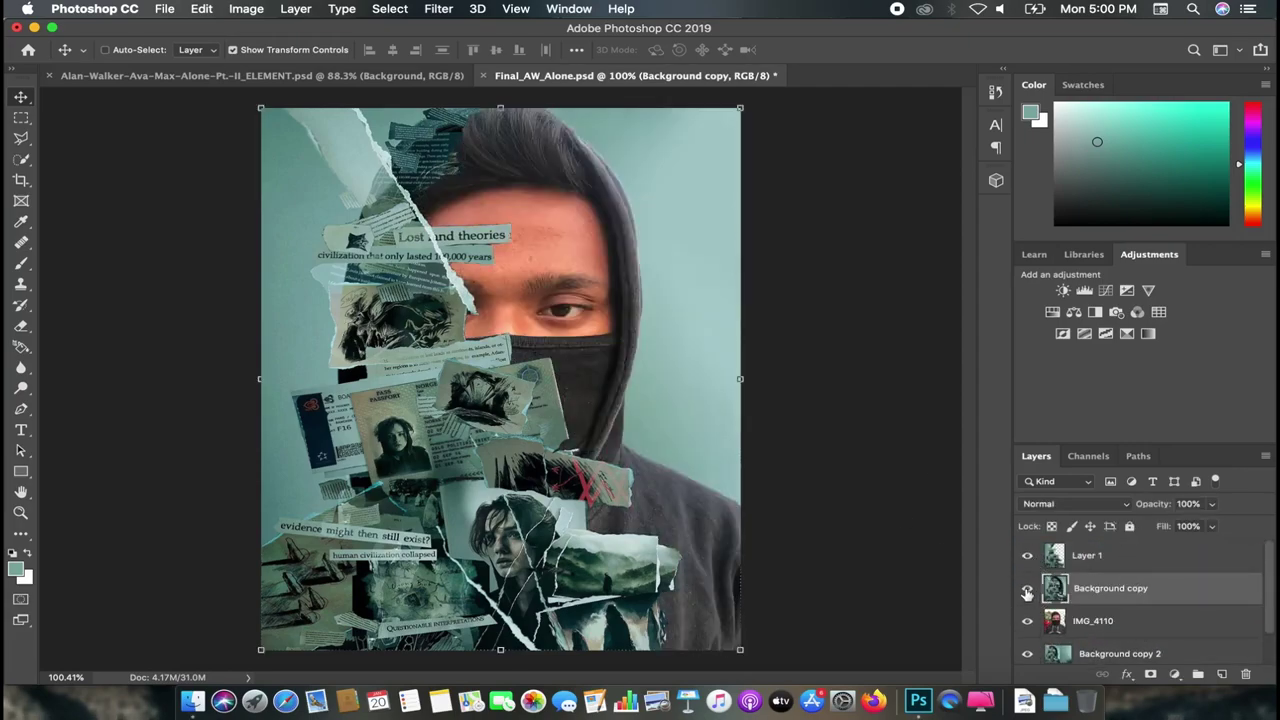
left_click(1027, 589)
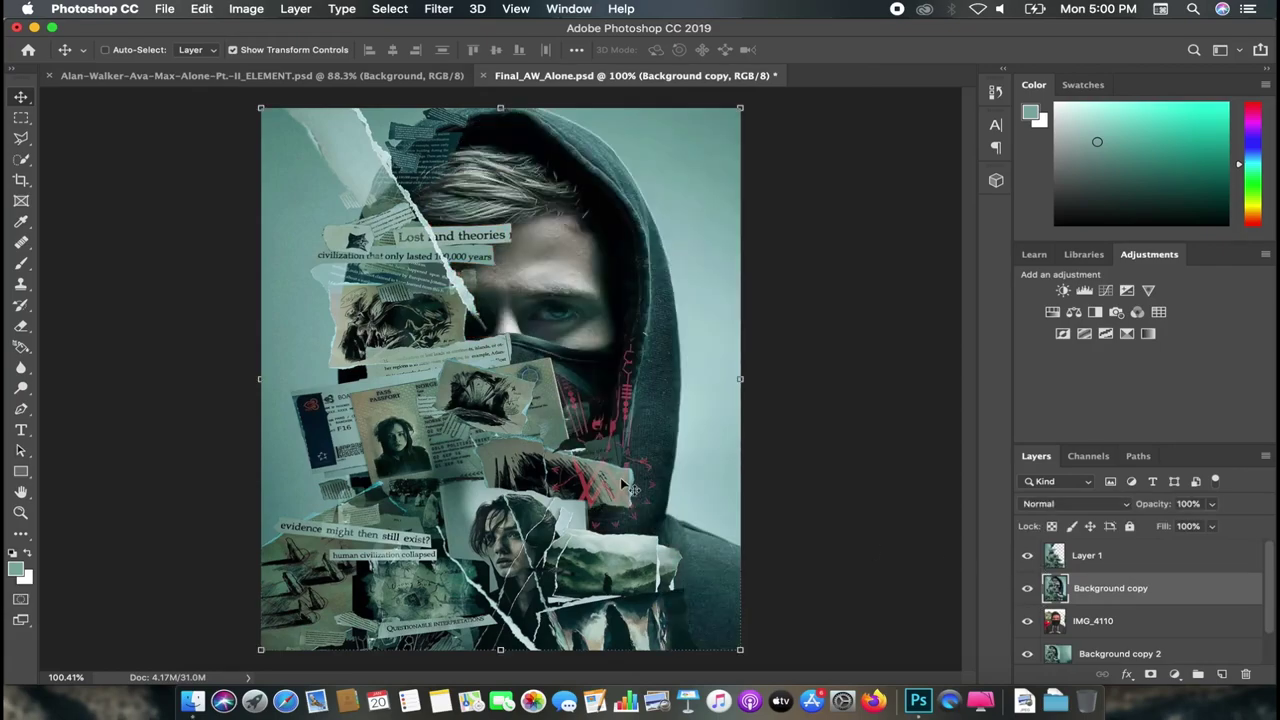
scroll(620, 477, "up", 3)
scroll(655, 510, "up", 4)
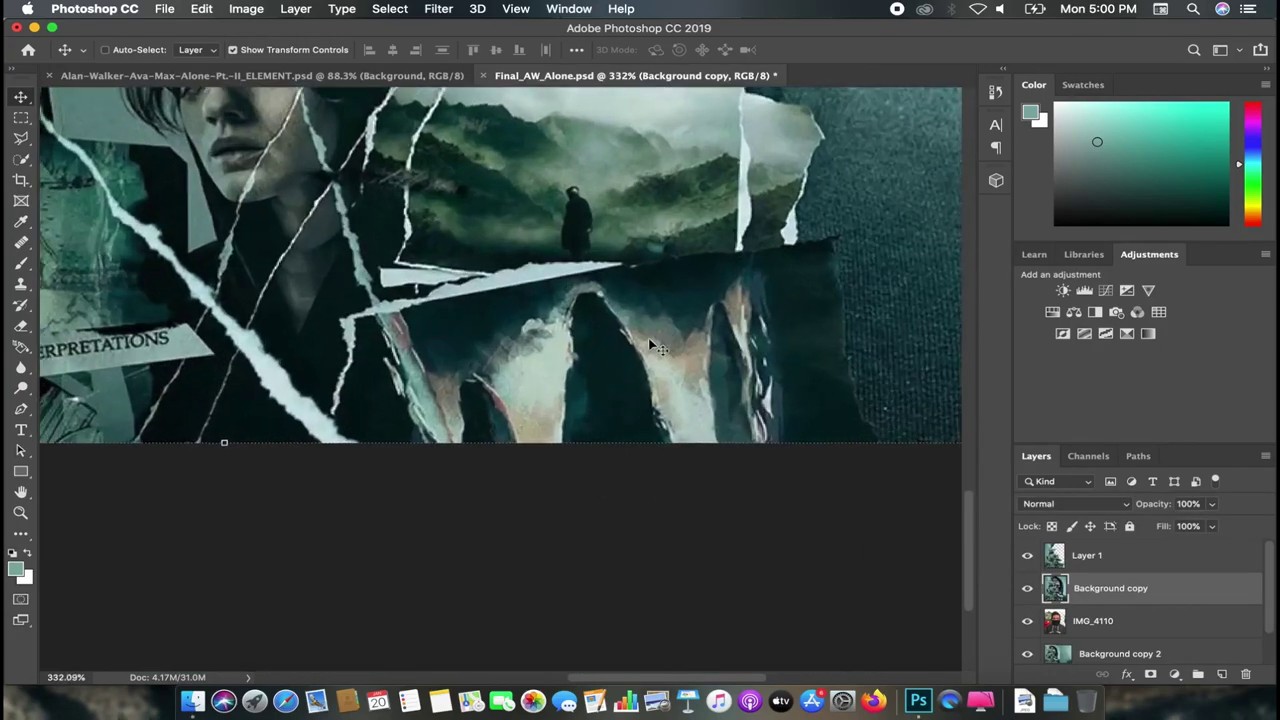
scroll(657, 347, "right", 4)
Step: Quick-select the dark torn paper patch near the bottom and copy it onto a new Layer 2
scroll(700, 357, "up", 3)
key("w")
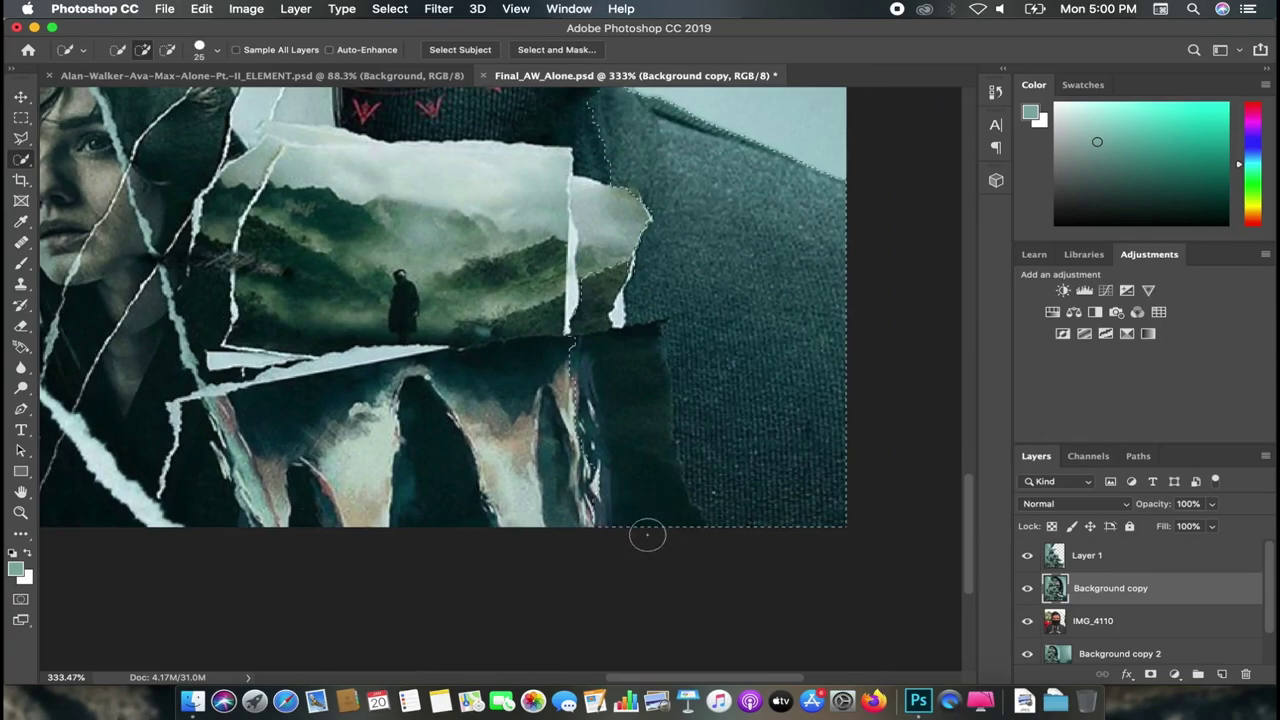
left_click(630, 380)
left_click_drag(640, 397, 626, 446)
key("super+z")
key("bracketleft")
key("bracketleft")
key("bracketleft")
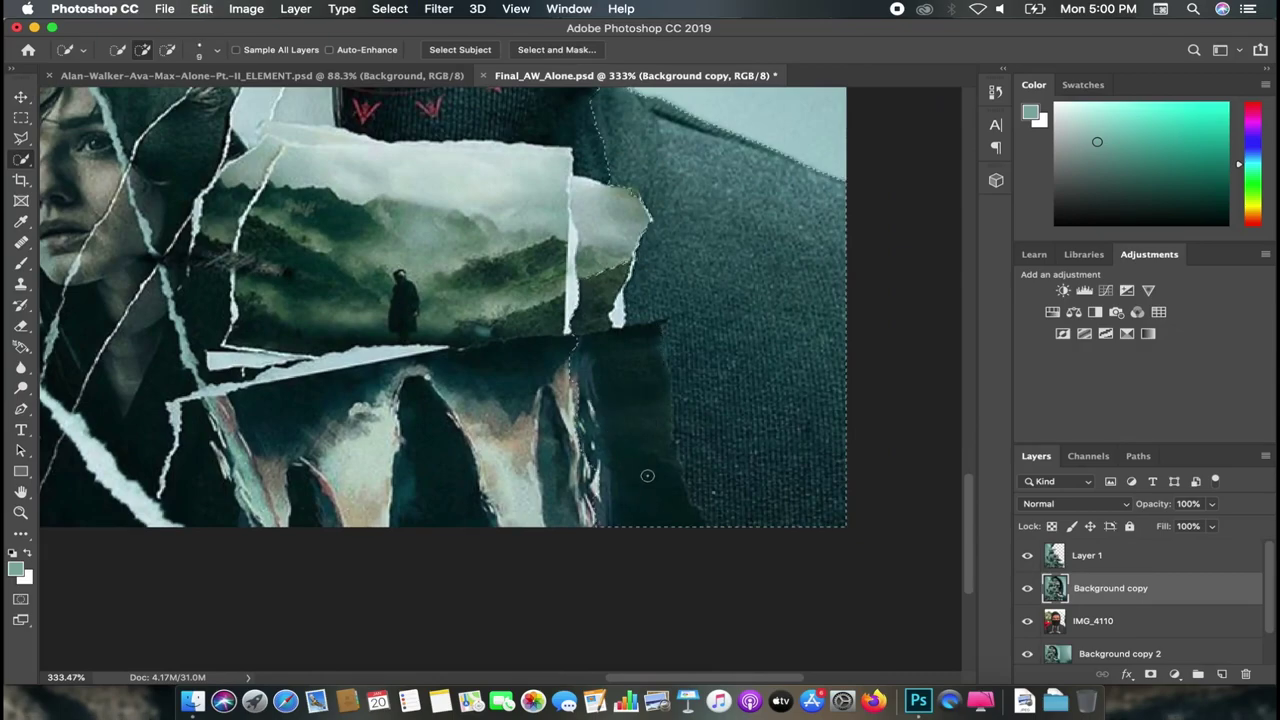
left_click_drag(595, 395, 554, 447)
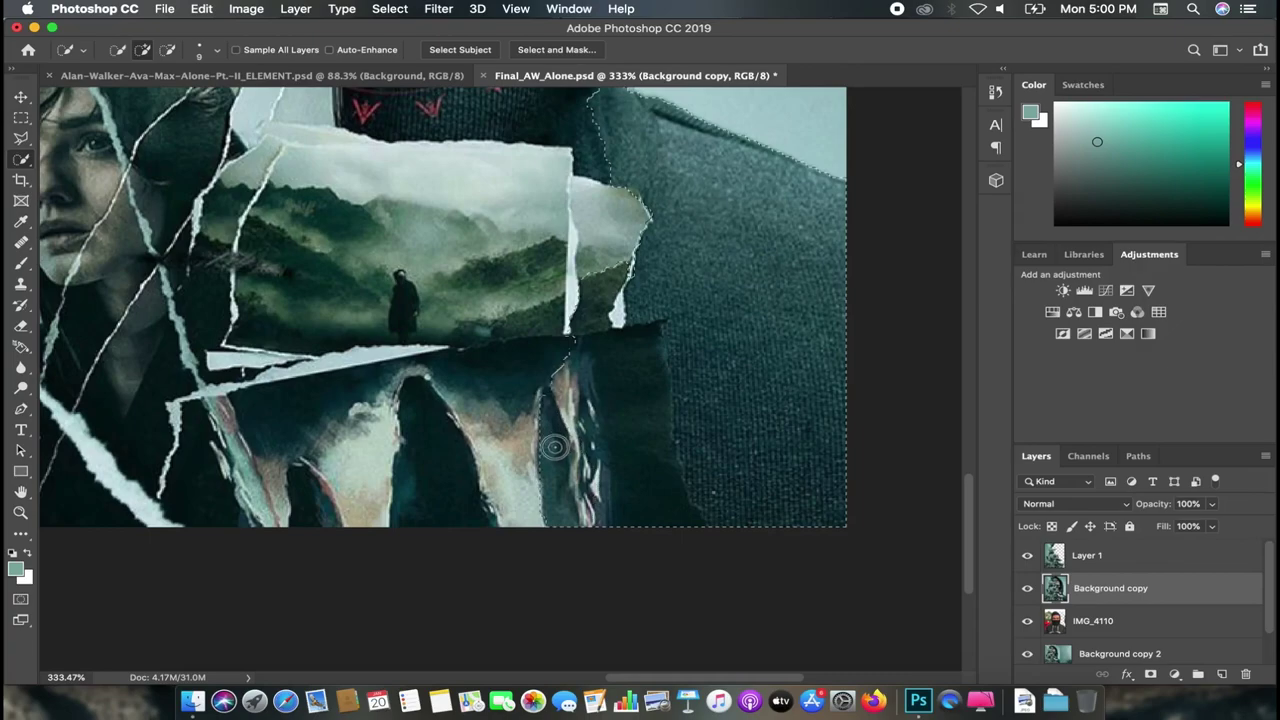
key("super+z")
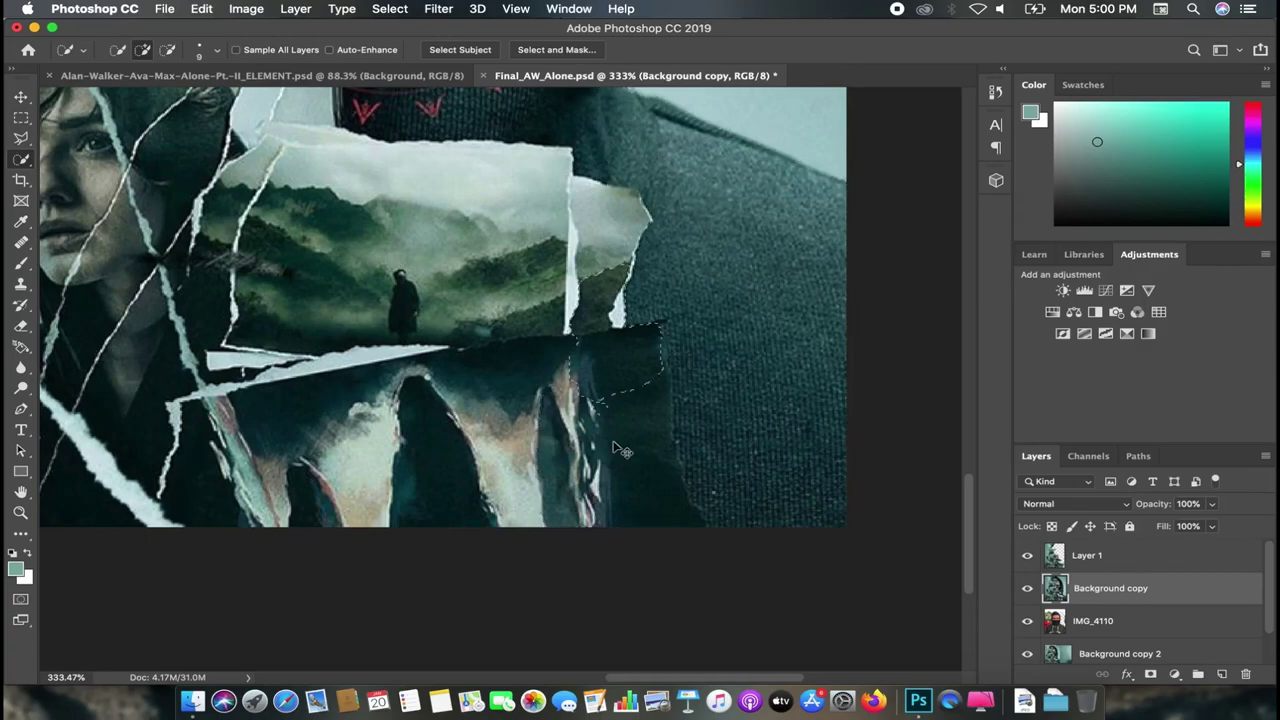
key("super+j")
Step: Toggle Background copy and Layer 2 visibility to compare the extracted patch
left_click(1029, 620)
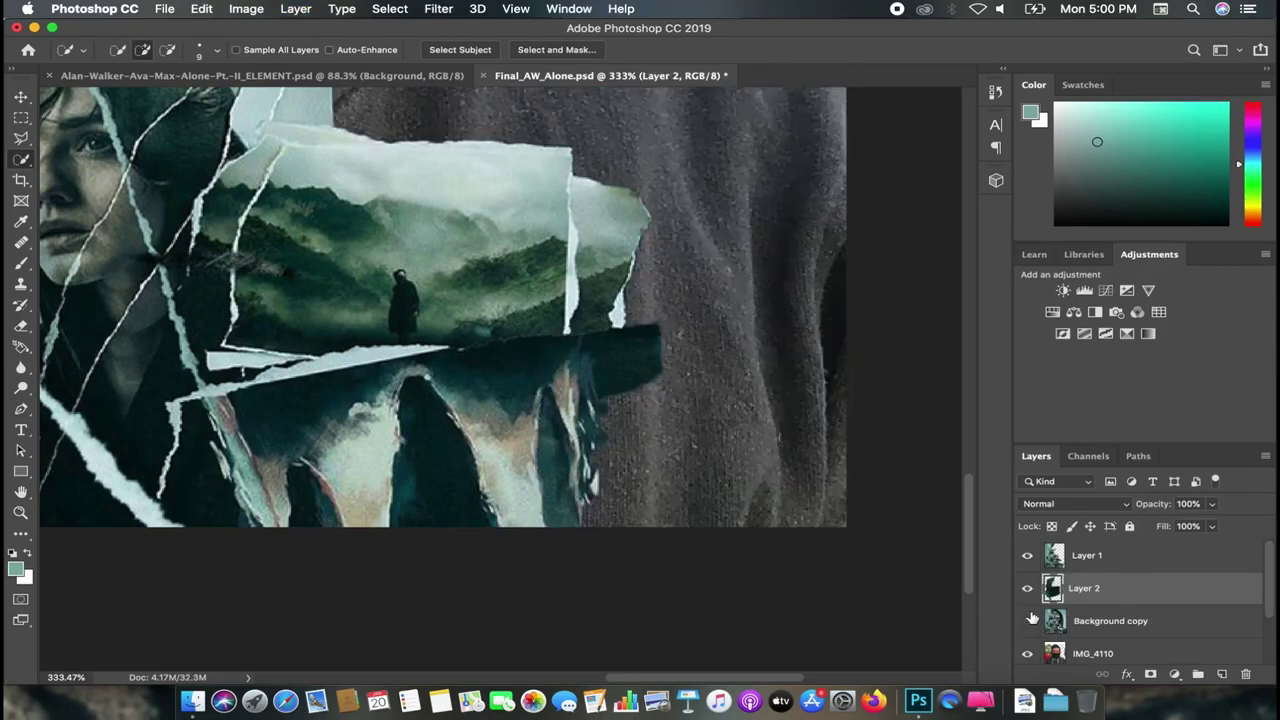
left_click(1029, 590)
left_click(1029, 590)
left_click(1027, 620)
key("e")
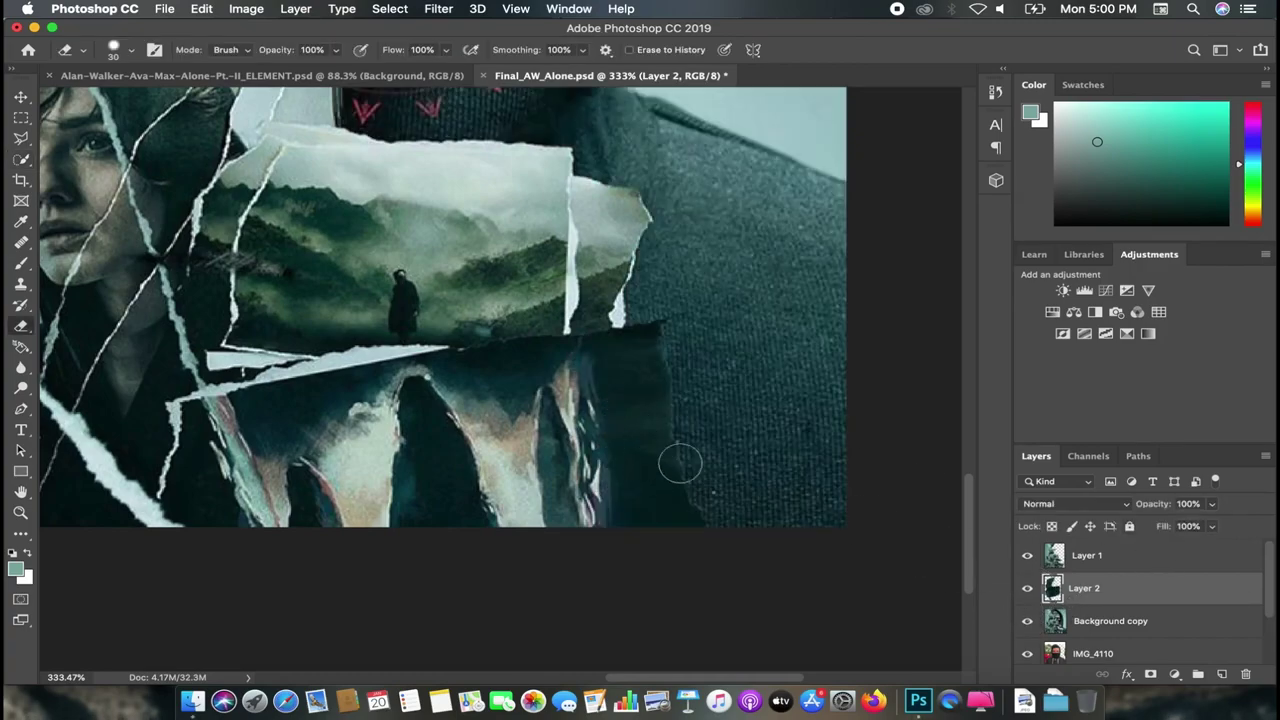
Step: With Background copy active, start a Quick Selection over the jacket beside the torn paper
left_click(1047, 620)
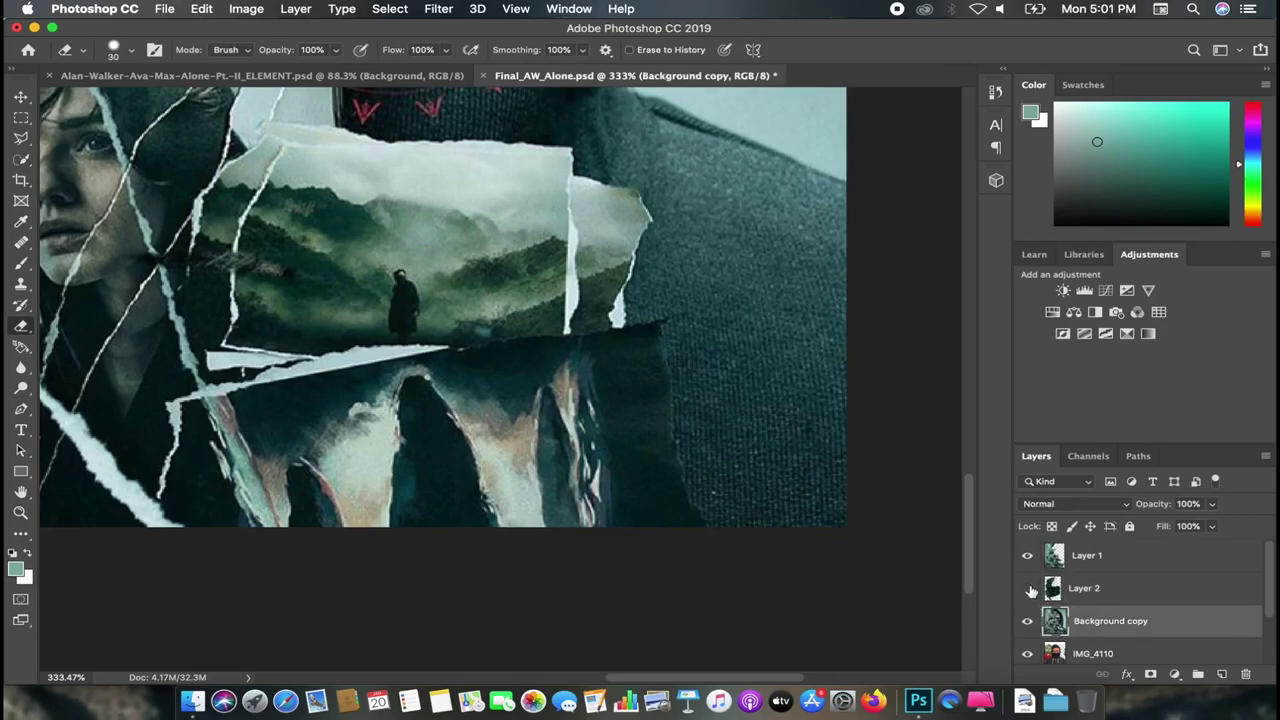
left_click(1027, 622)
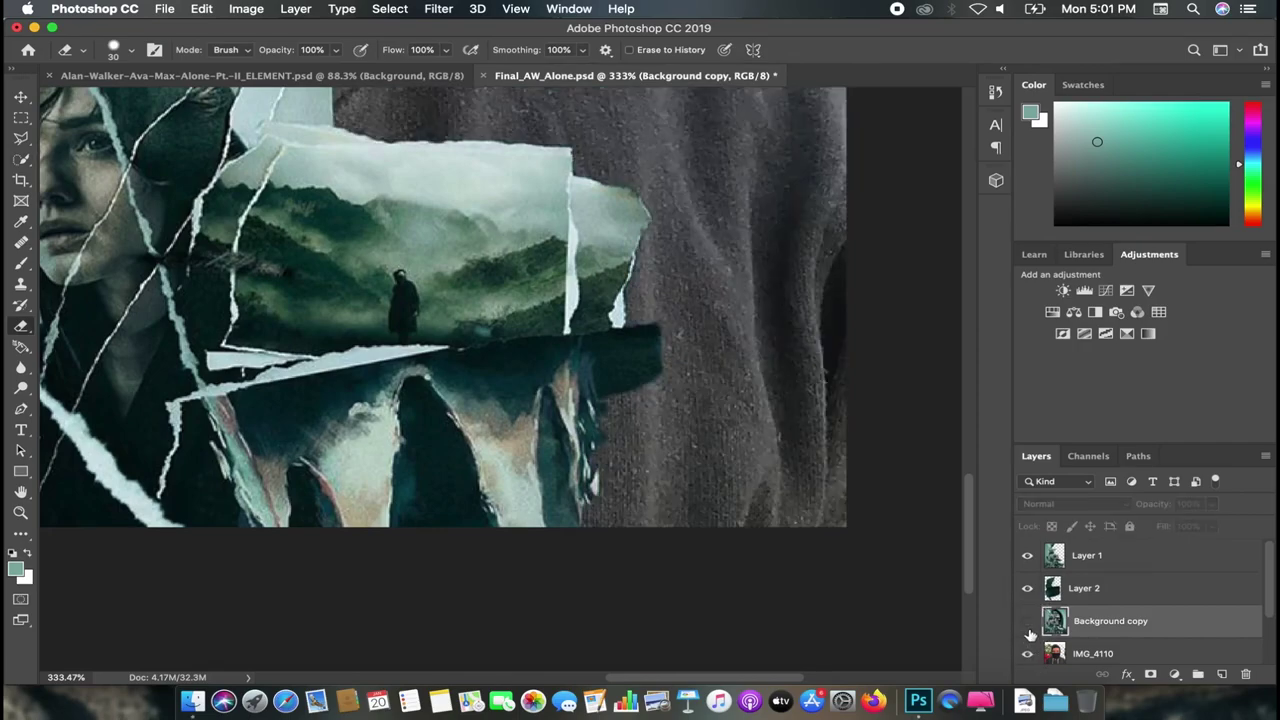
left_click(1087, 591)
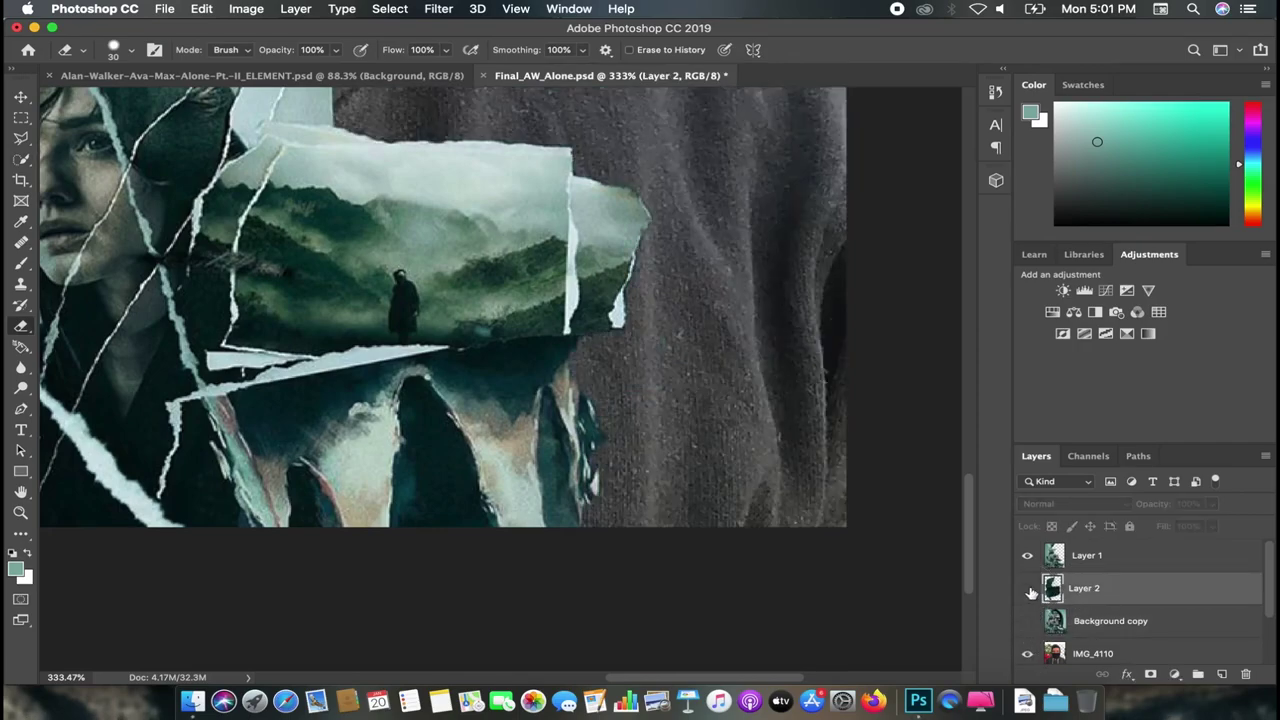
left_click(1045, 625)
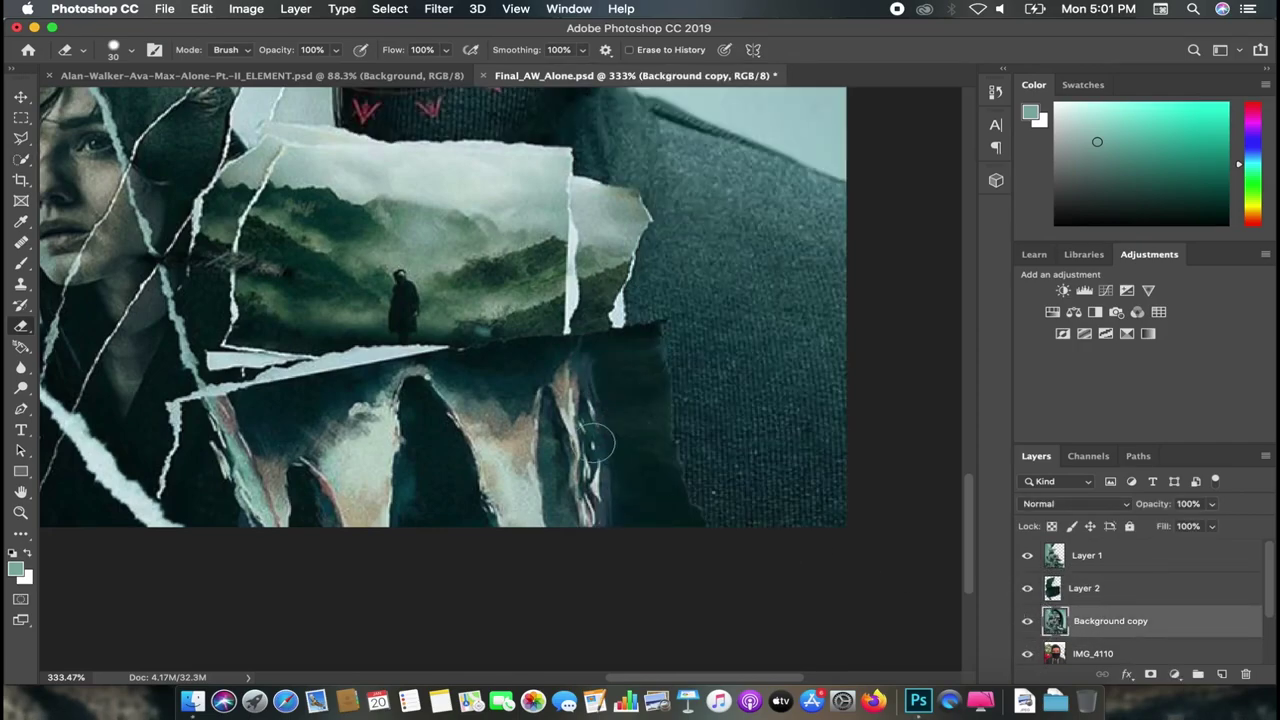
key("w")
left_click_drag(616, 412, 627, 453)
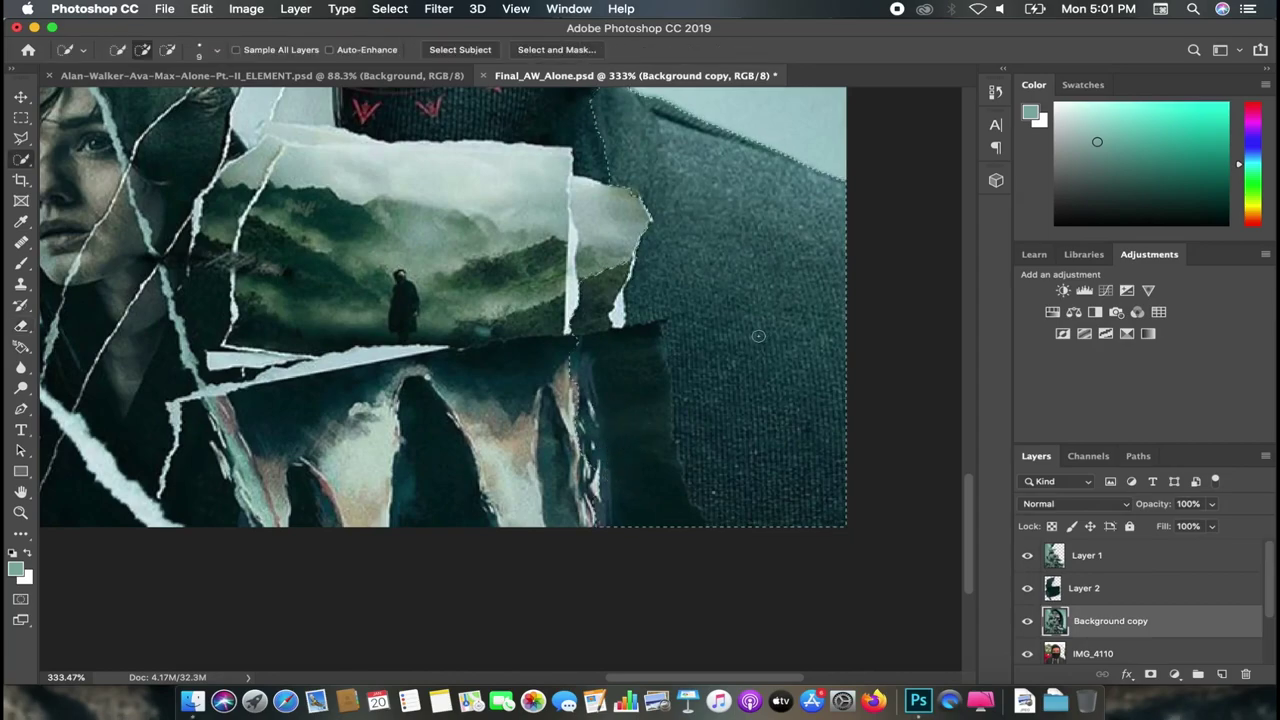
Step: Extend the jacket selection, leaving out the dark torn piece, and copy it to Layer 3
scroll(758, 336, "up", 3)
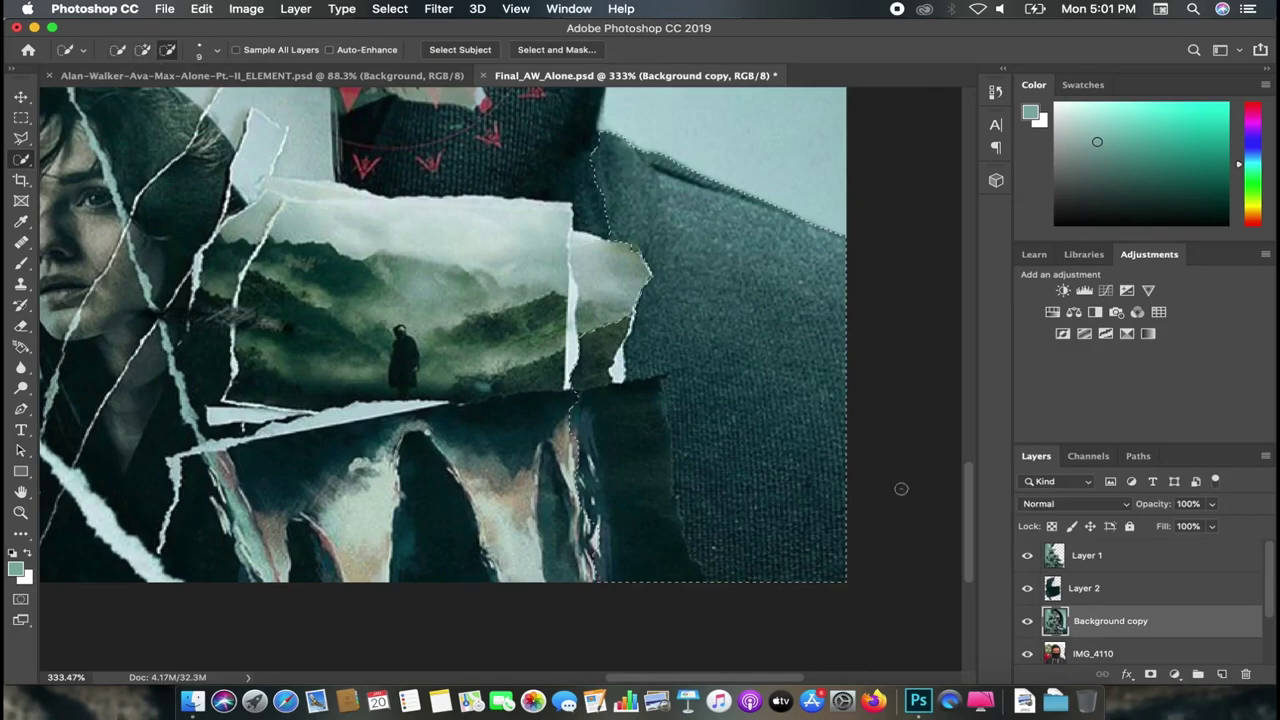
left_click(789, 523)
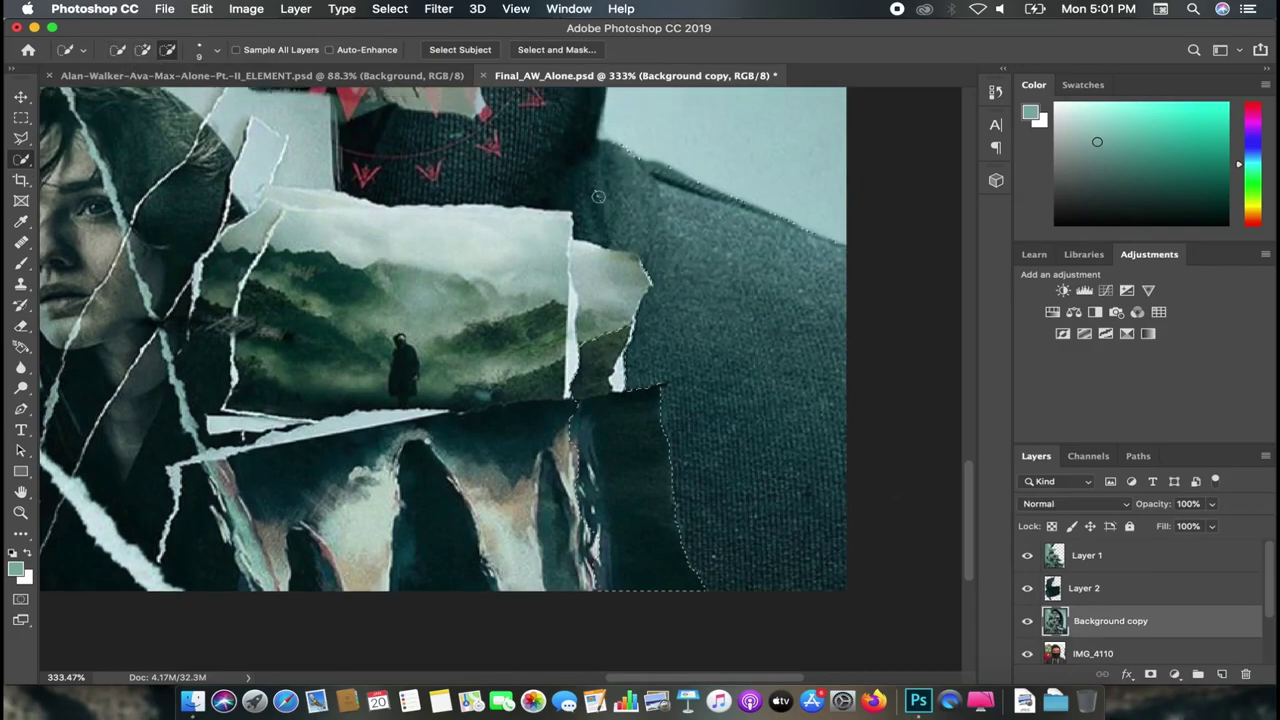
scroll(759, 364, "up", 10)
scroll(759, 364, "down", 5)
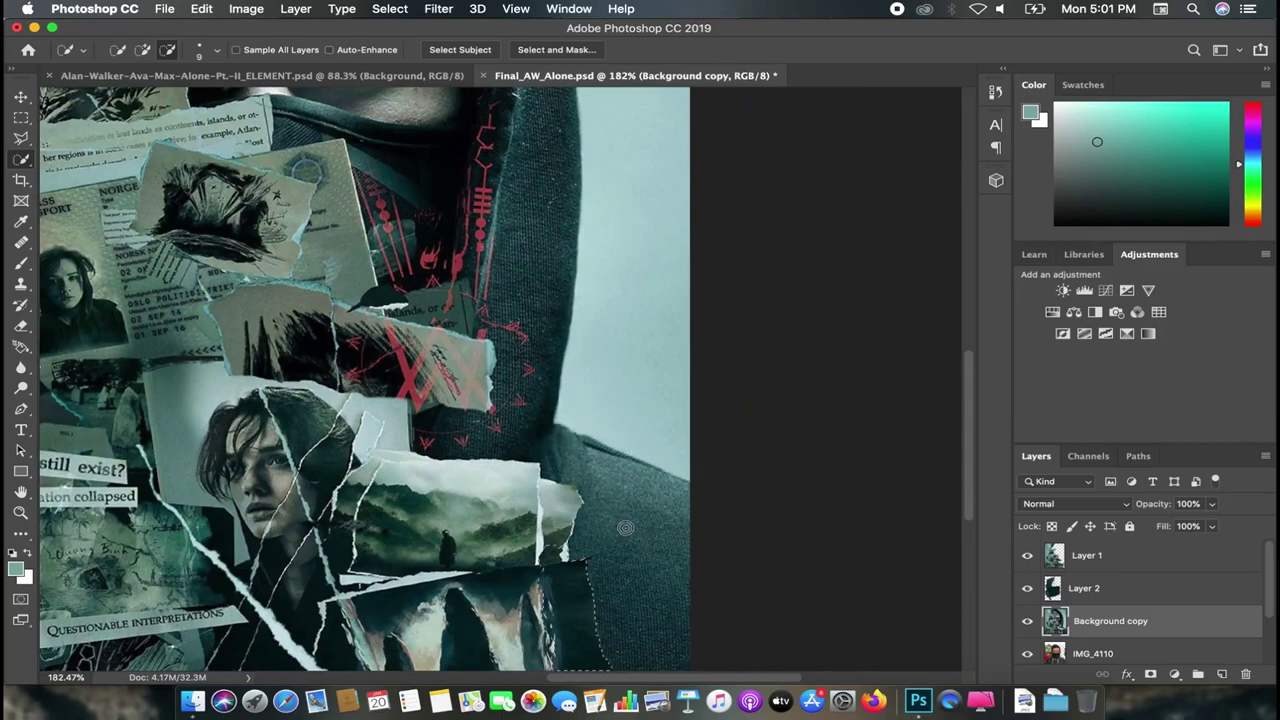
scroll(629, 527, "up", 2)
scroll(615, 420, "up", 2)
scroll(600, 320, "up", 2)
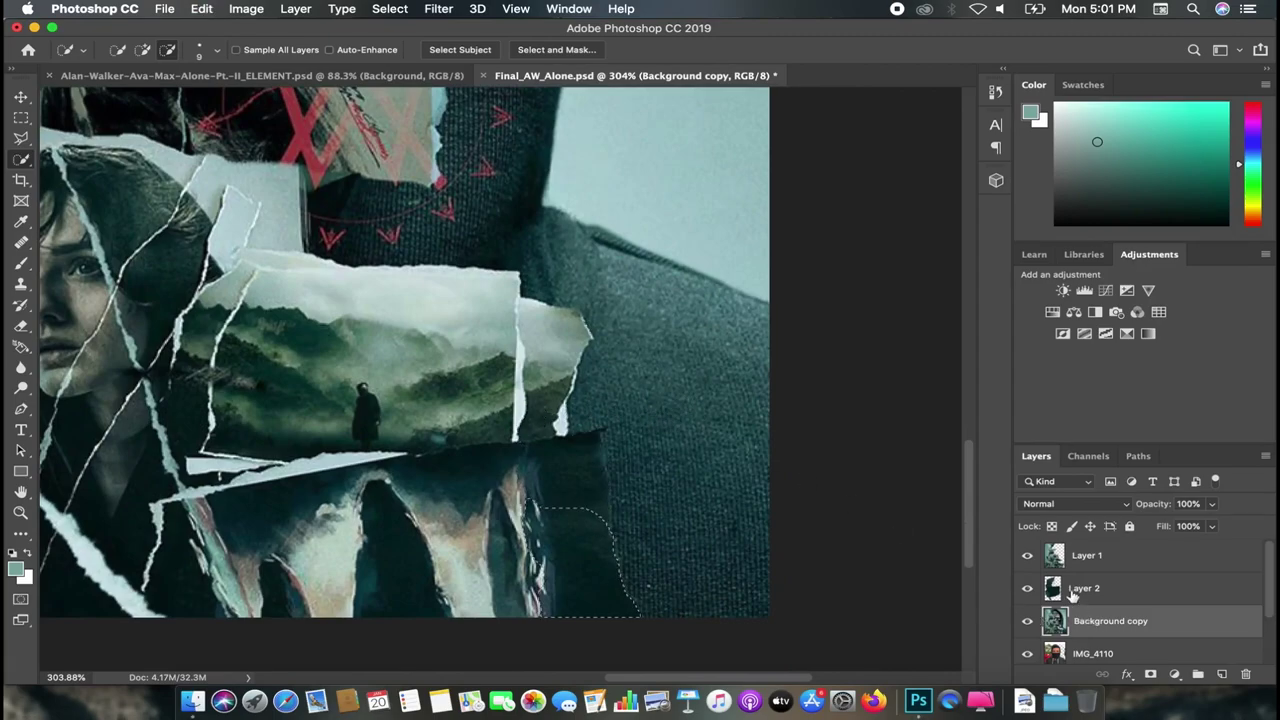
key("ctrl+j")
Step: Compare Layer 3 by toggling Background copy's visibility, then open Layer 3's layer style settings
left_click(1028, 653)
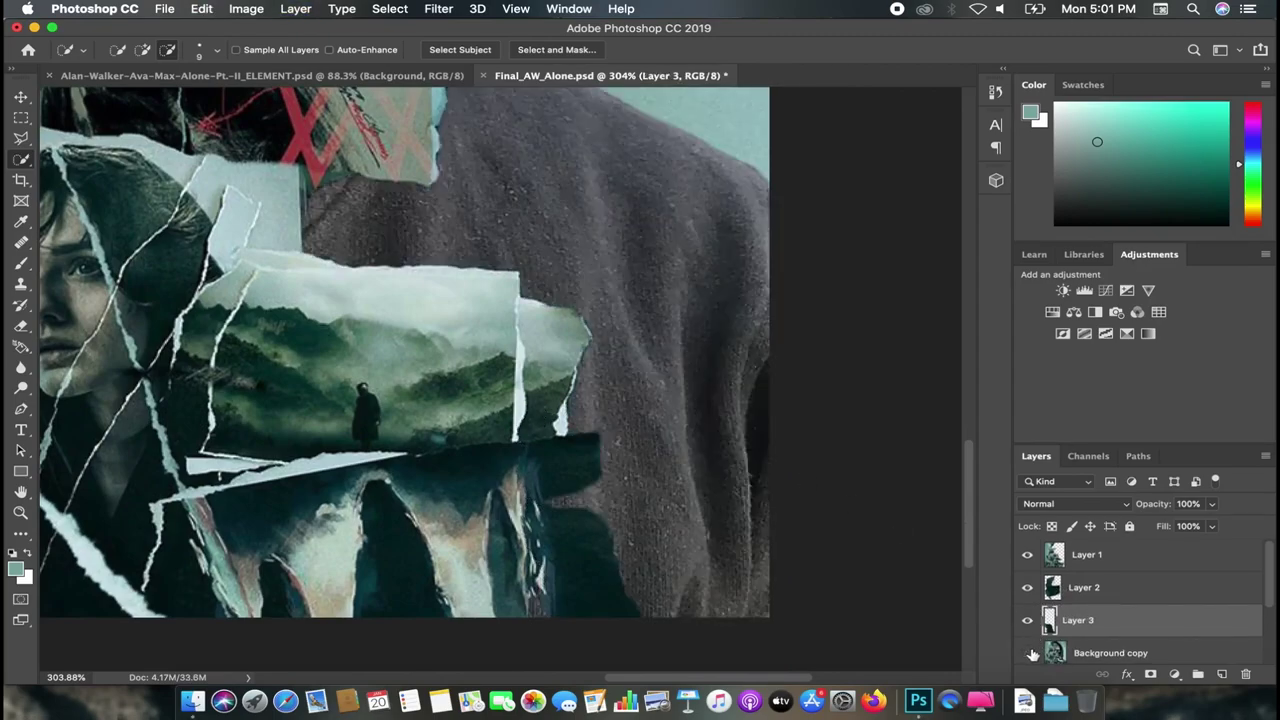
left_click(1028, 653)
left_click(1028, 653)
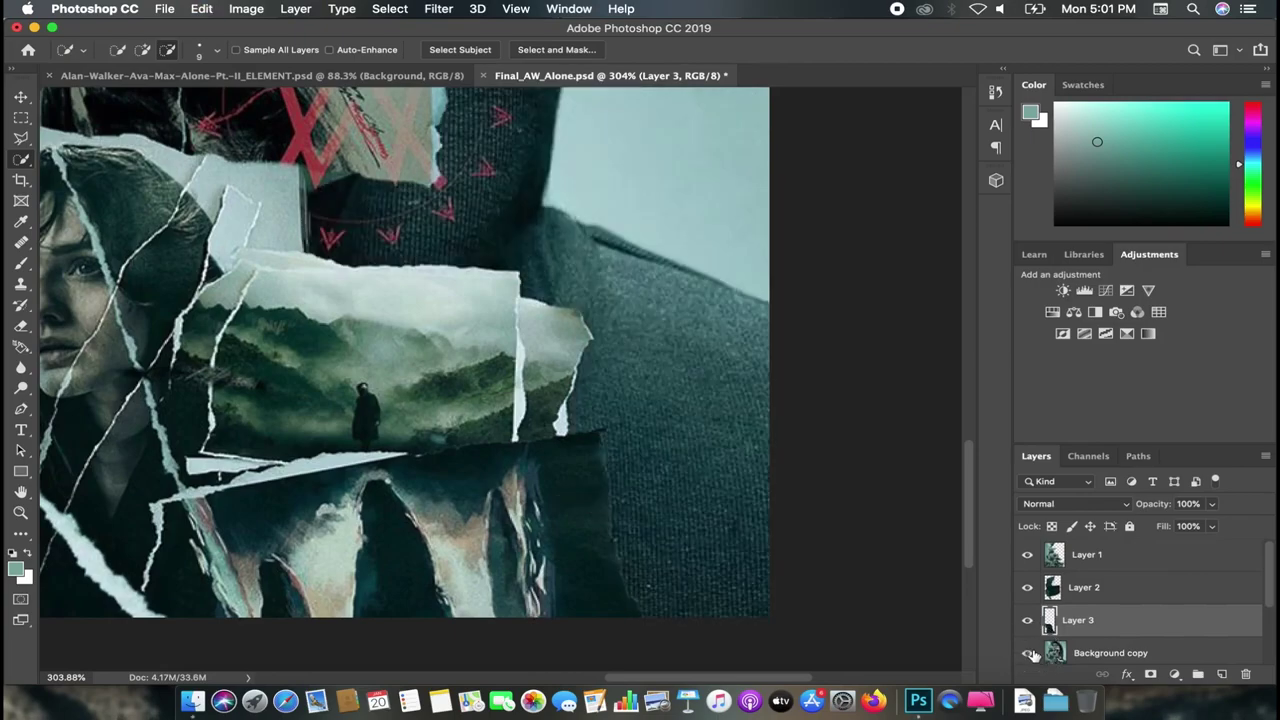
left_click(1028, 653)
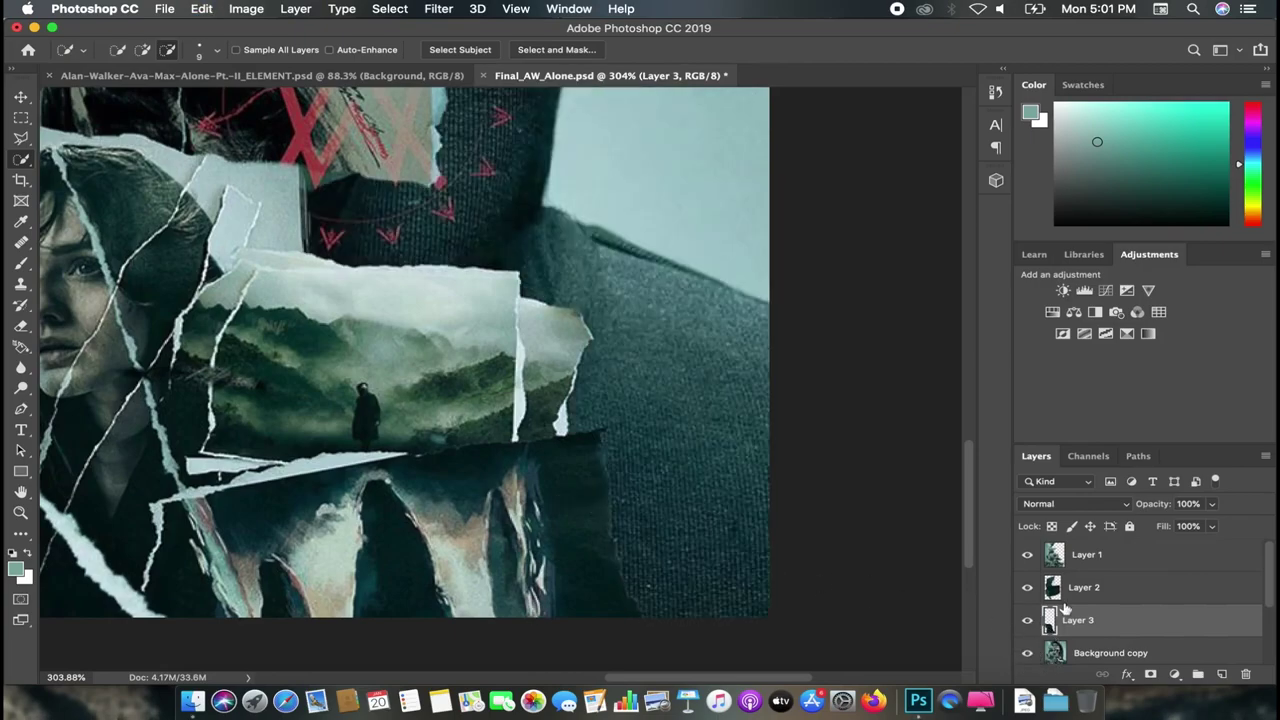
left_click(1100, 650)
double_click(1048, 614)
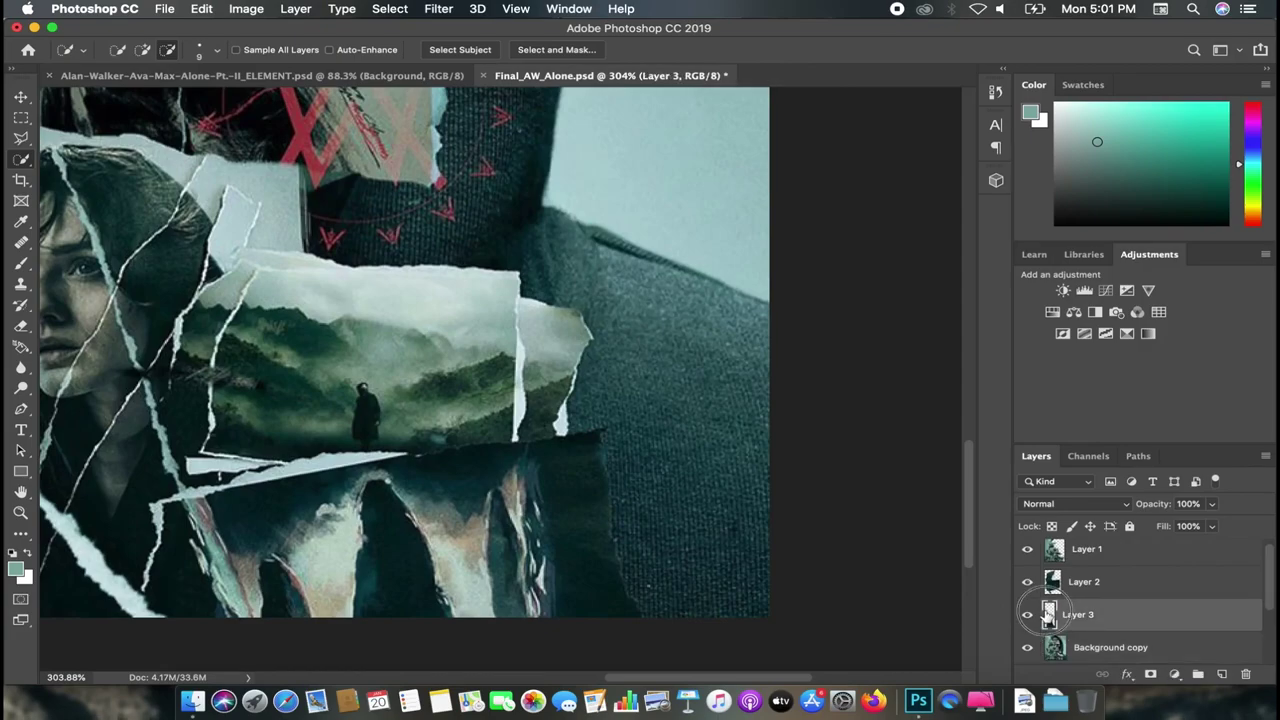
Step: Close the layer style without changes and delete the extracted Layer 2 and Layer 3
left_click(1066, 88)
scroll(765, 315, "down", 5)
left_click(1027, 648)
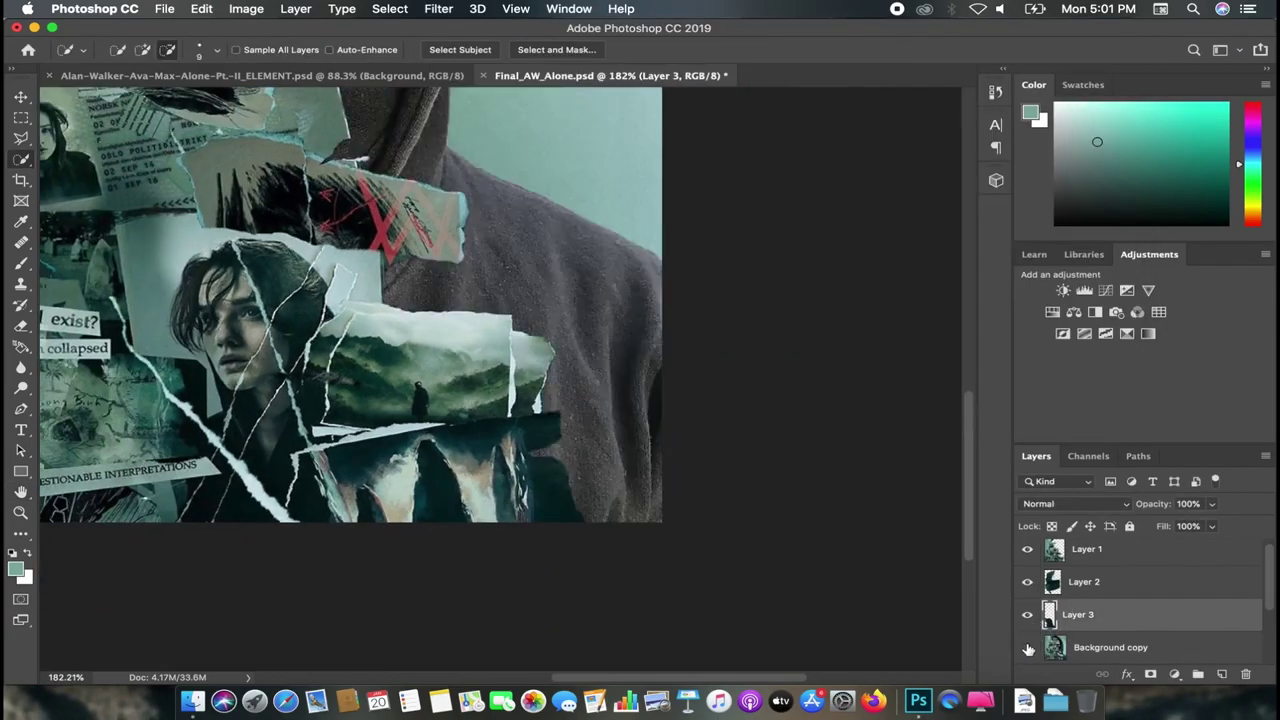
left_click(1027, 648)
scroll(485, 290, "down", 2)
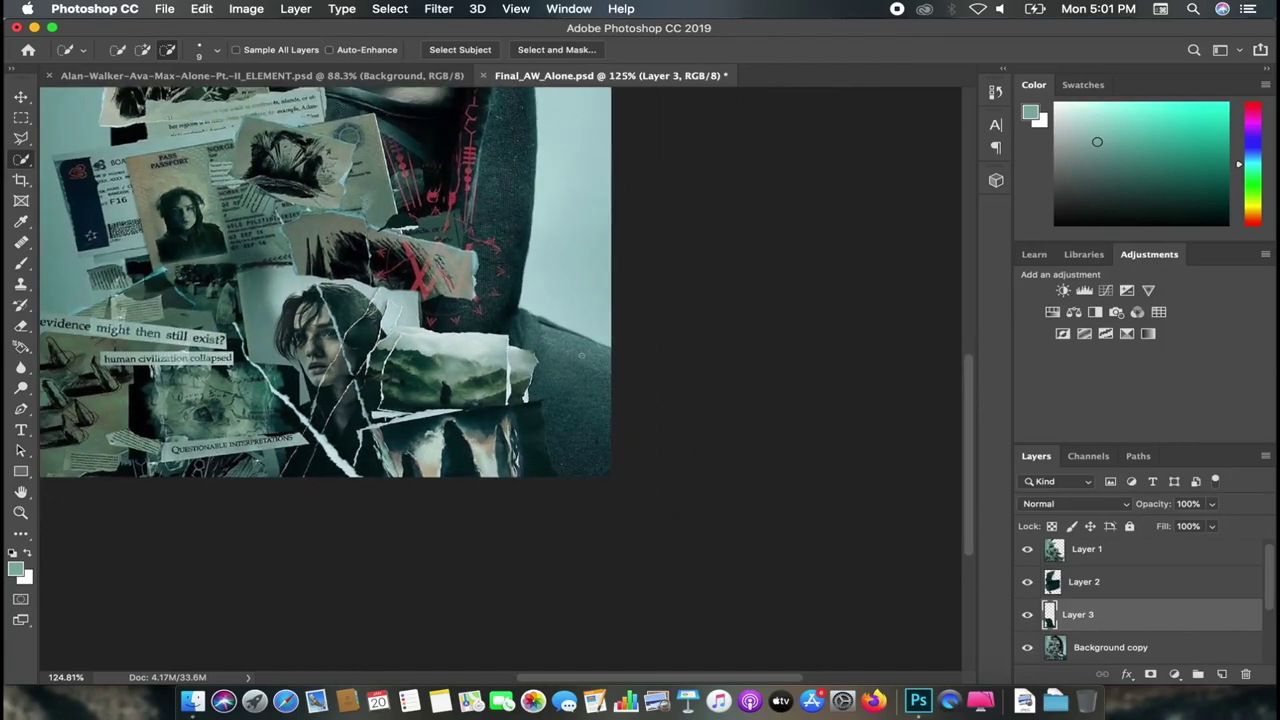
scroll(500, 330, "up", 4)
left_click(1100, 590, "shift")
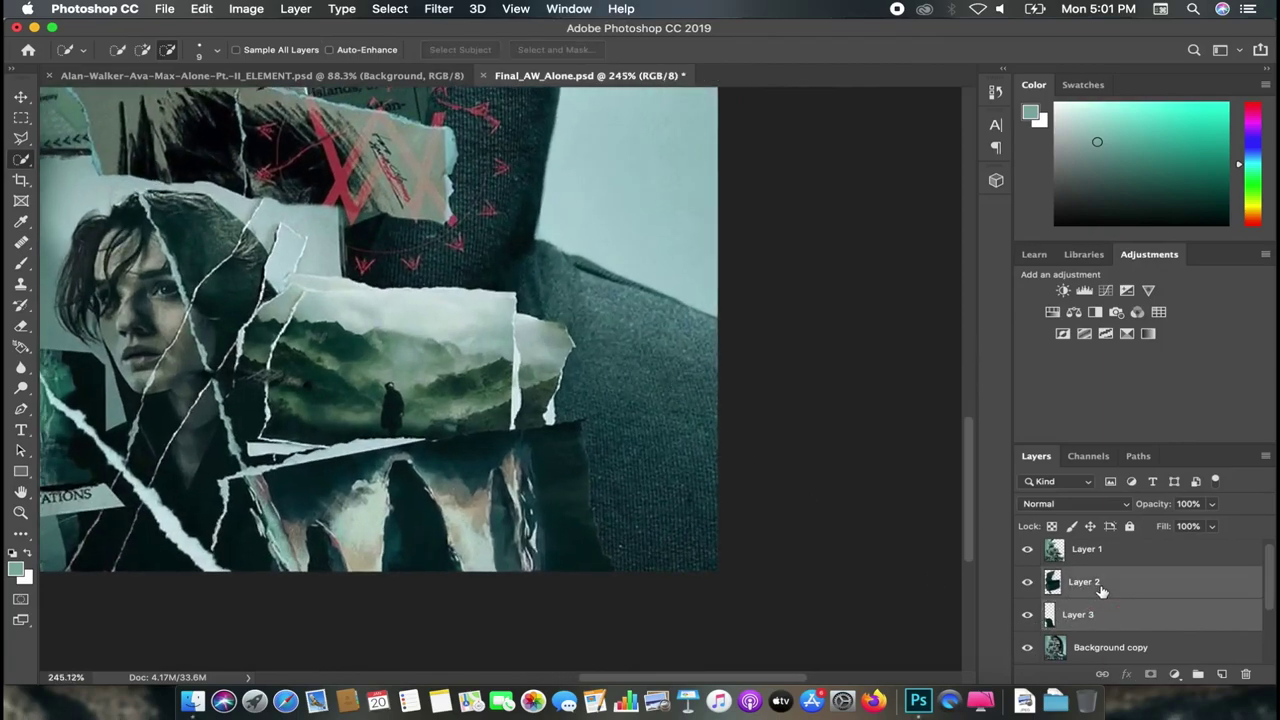
key("Delete")
Step: Reselect the jacket, subtract the shoulder and right portion, and copy it to a new layer
left_click_drag(564, 527, 580, 572)
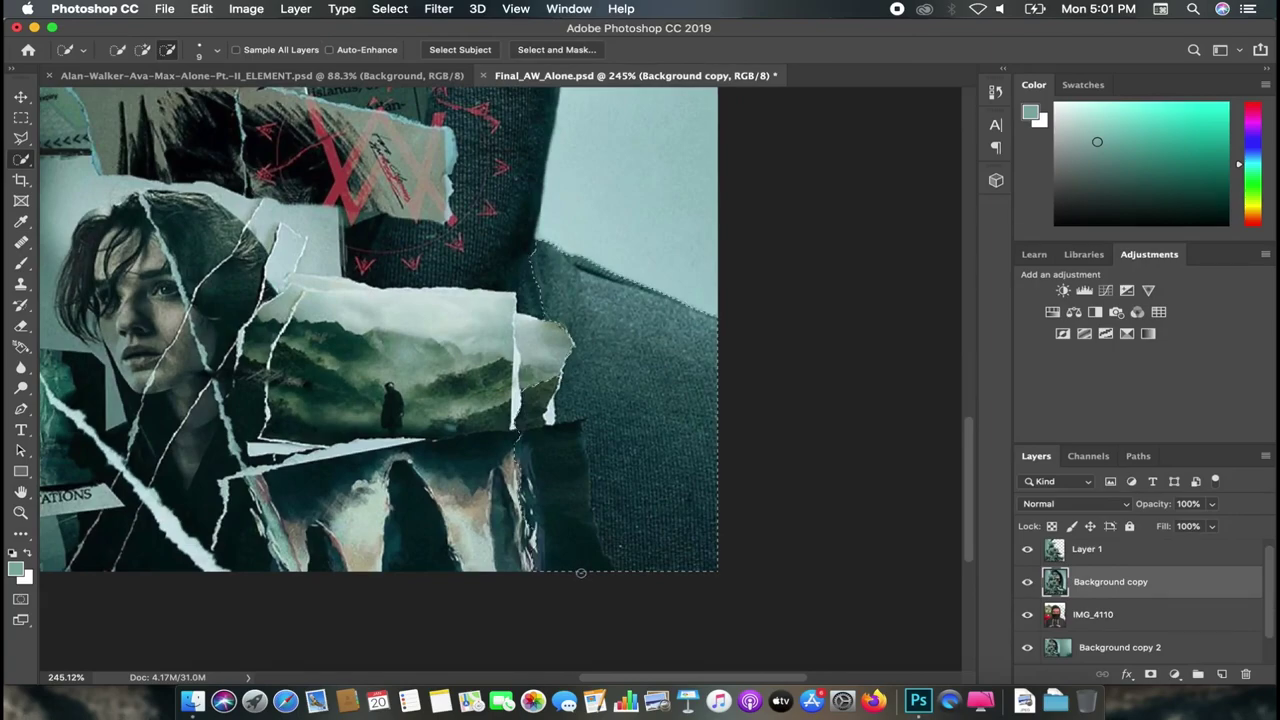
scroll(584, 572, "up", 2)
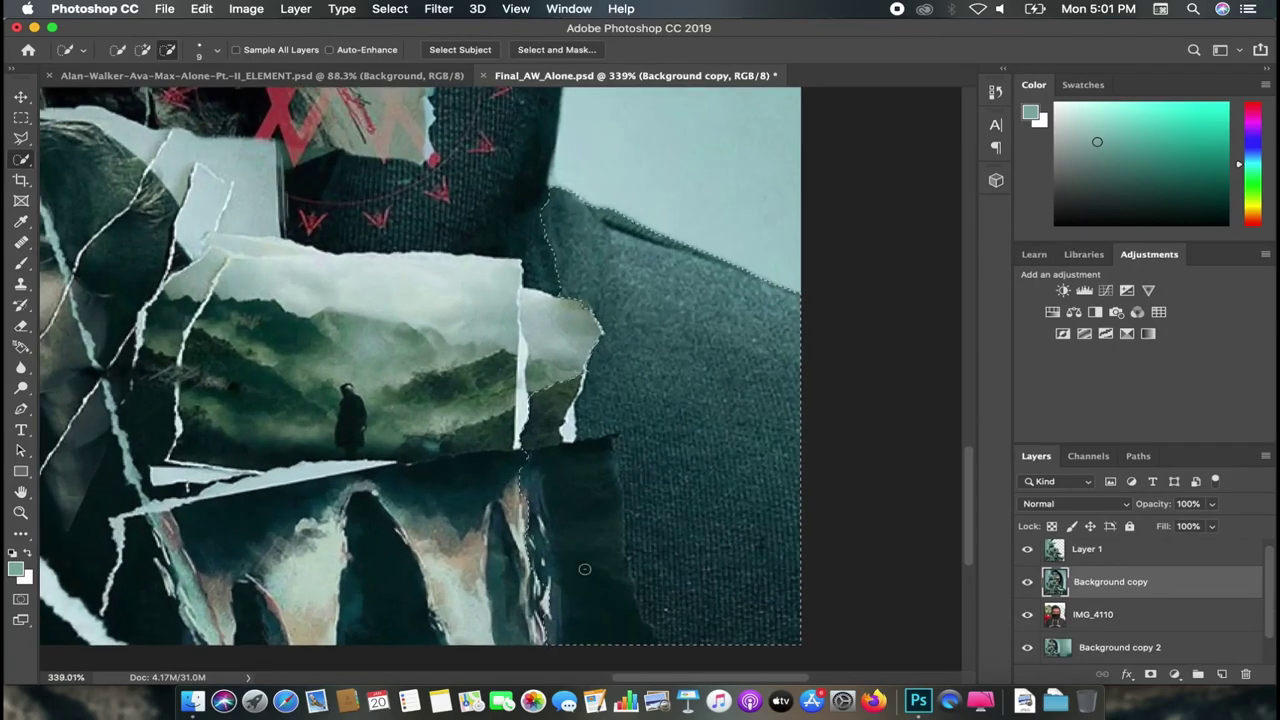
left_click(143, 50)
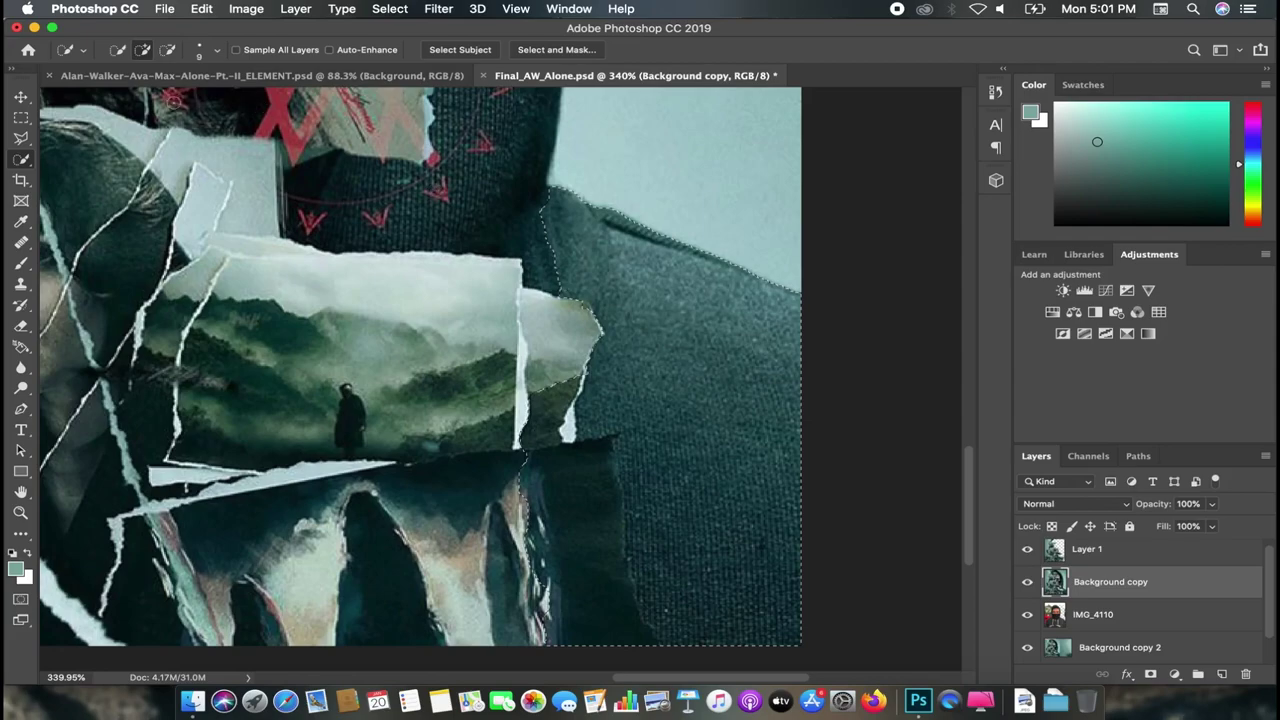
left_click_drag(714, 250, 528, 276)
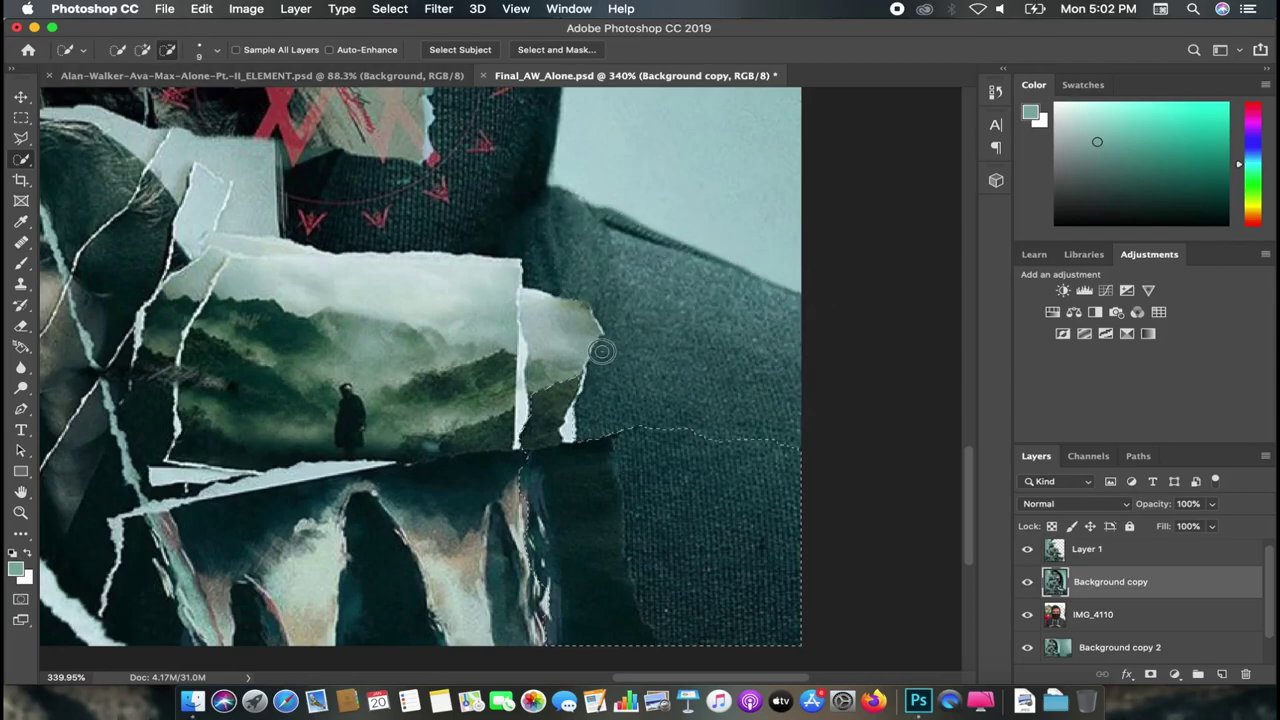
left_click_drag(690, 450, 767, 635)
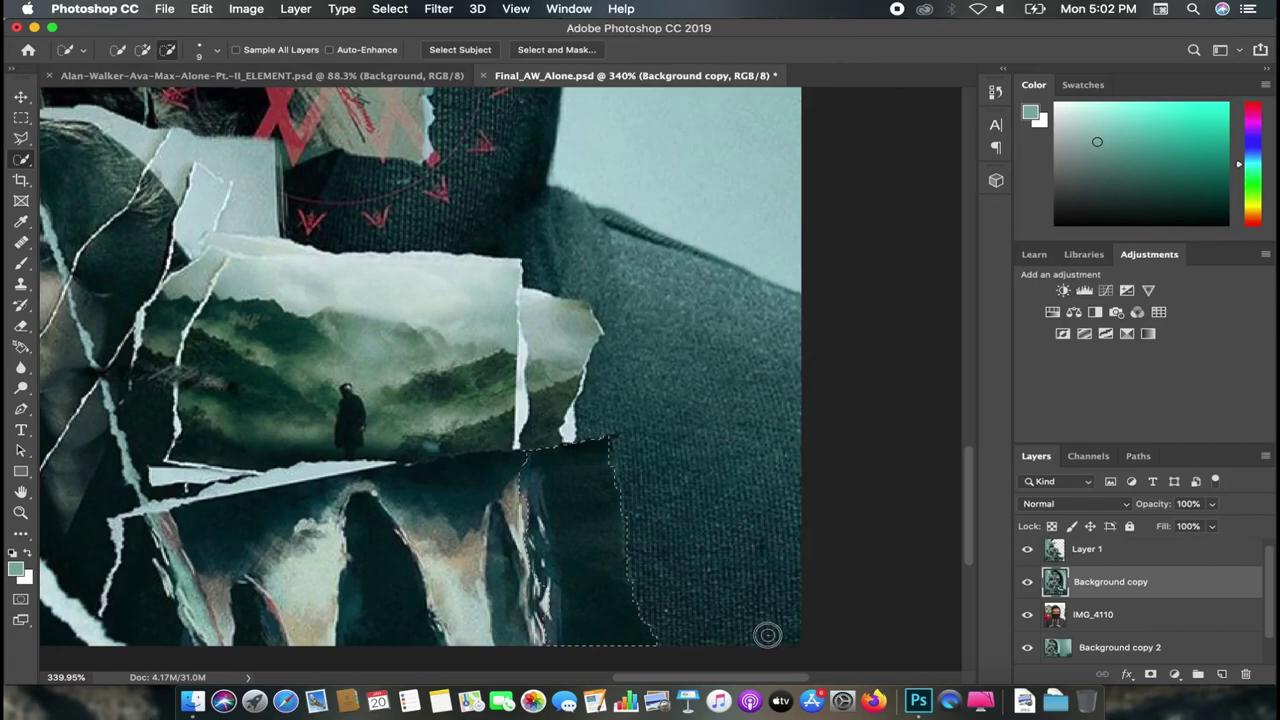
scroll(740, 520, "down", 1)
scroll(730, 495, "down", 1)
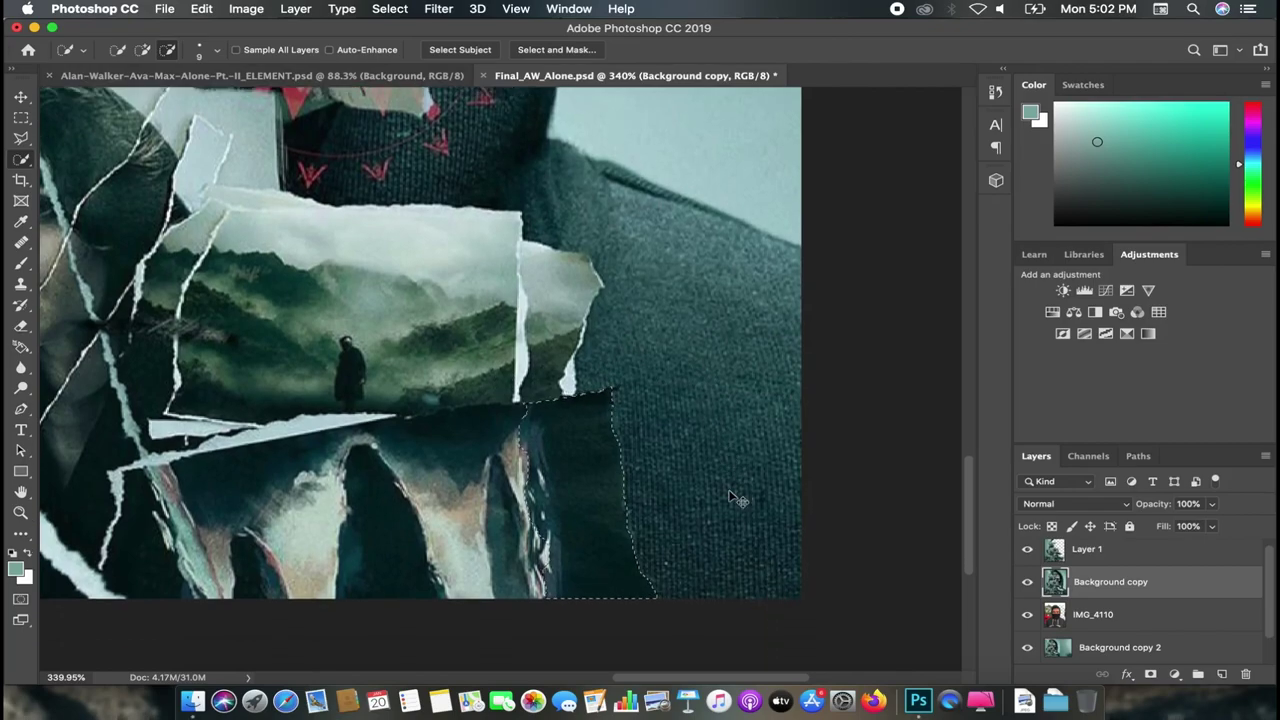
key("super+j")
left_click(1027, 615)
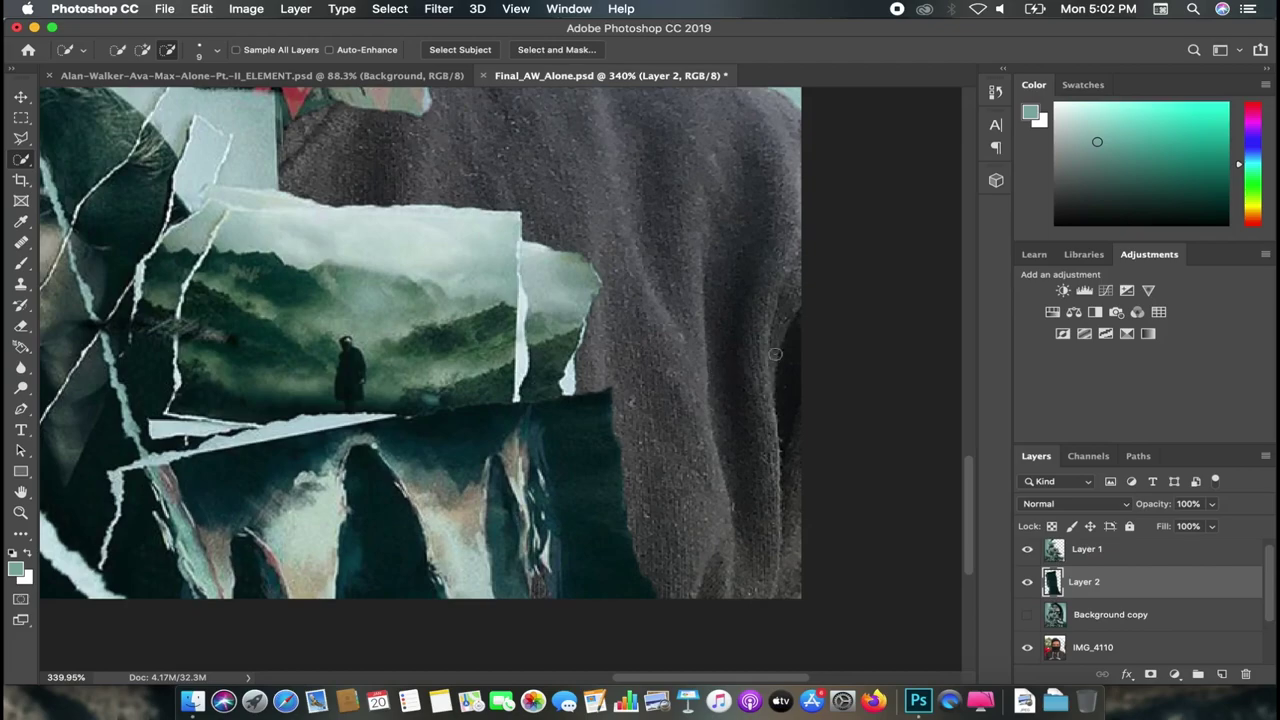
Step: Undo the copy, trim the selection along the torn piece, and recopy it with Background copy hidden
scroll(775, 360, "down", 3)
key("super+z")
key("super+z")
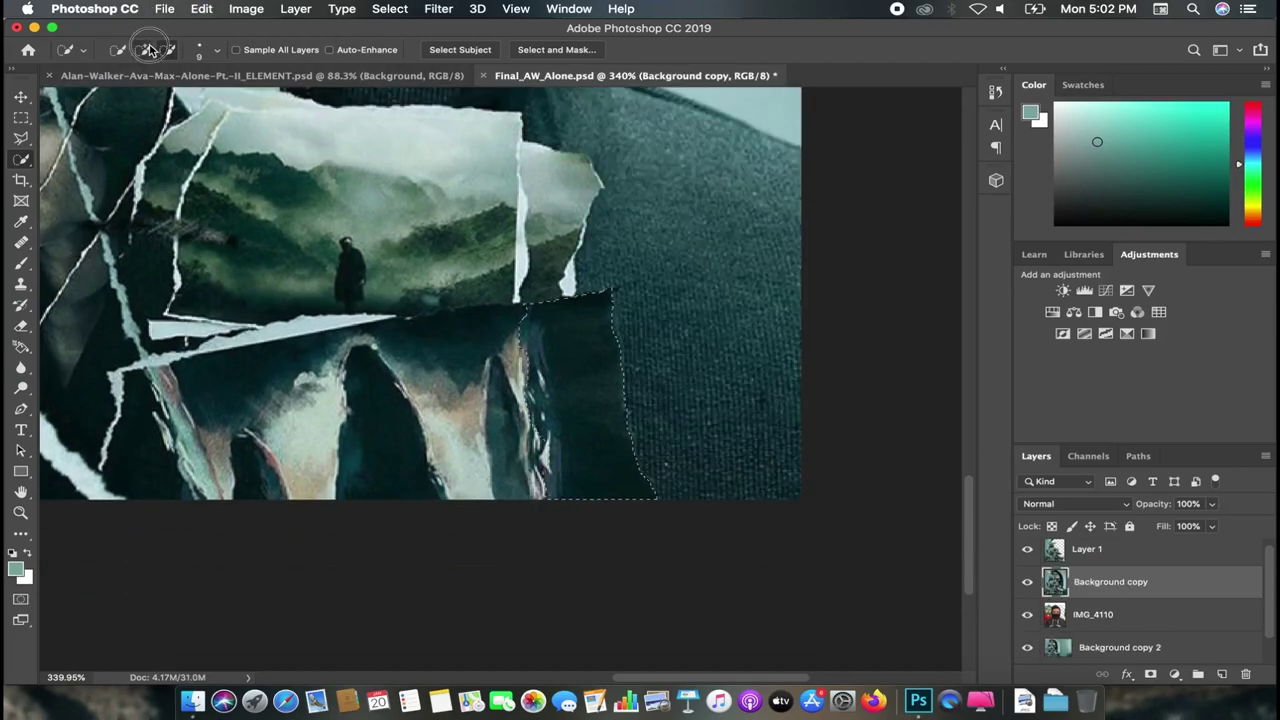
left_click_drag(548, 478, 521, 494)
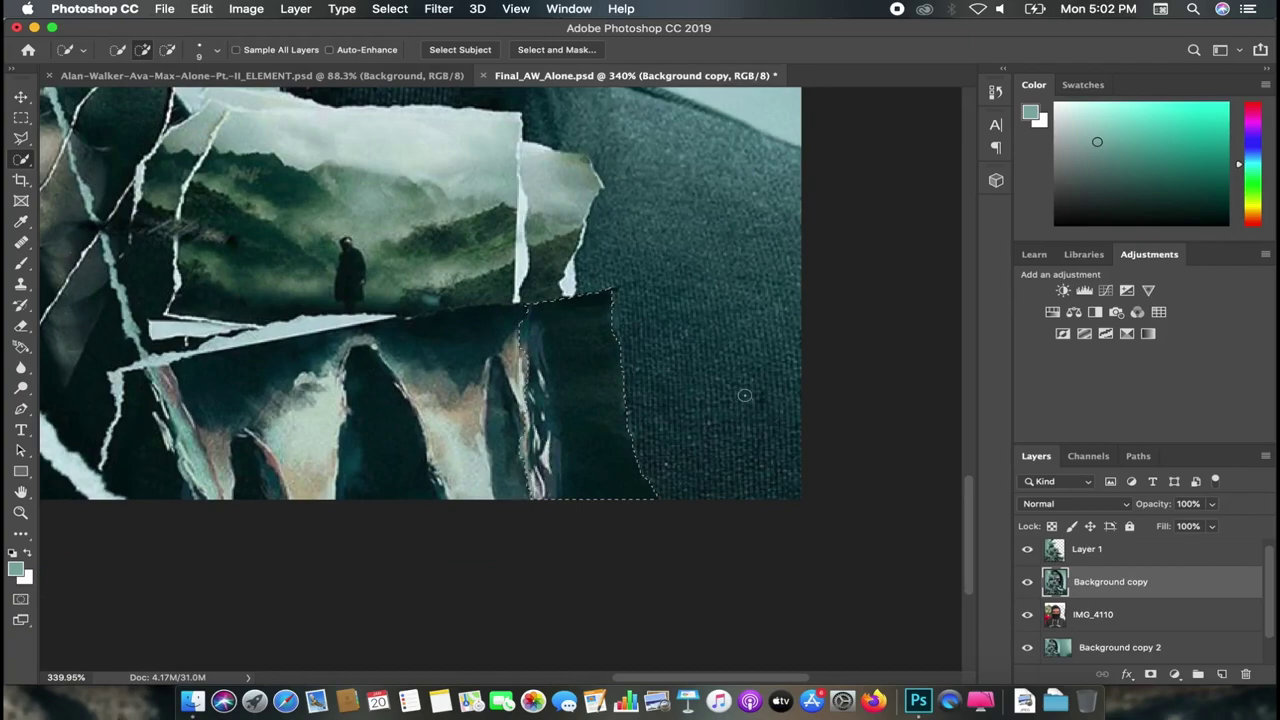
key("super+j")
left_click(1027, 617)
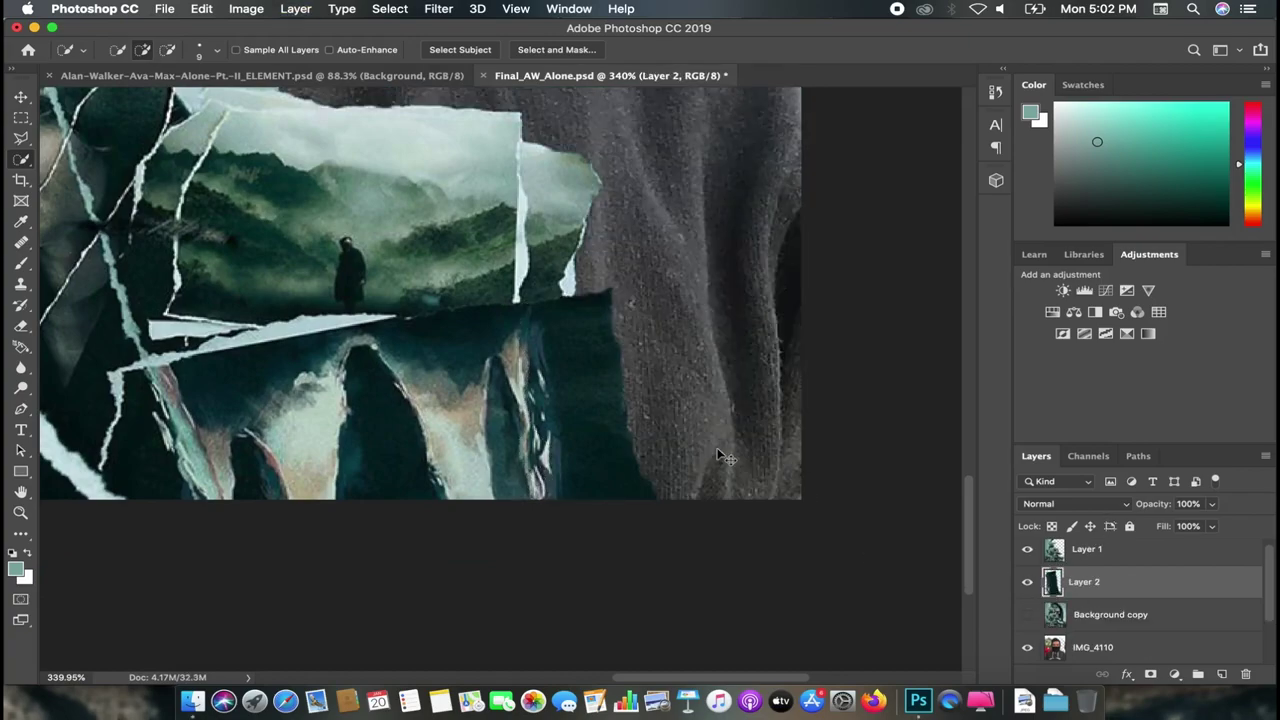
scroll(720, 407, "down", 5)
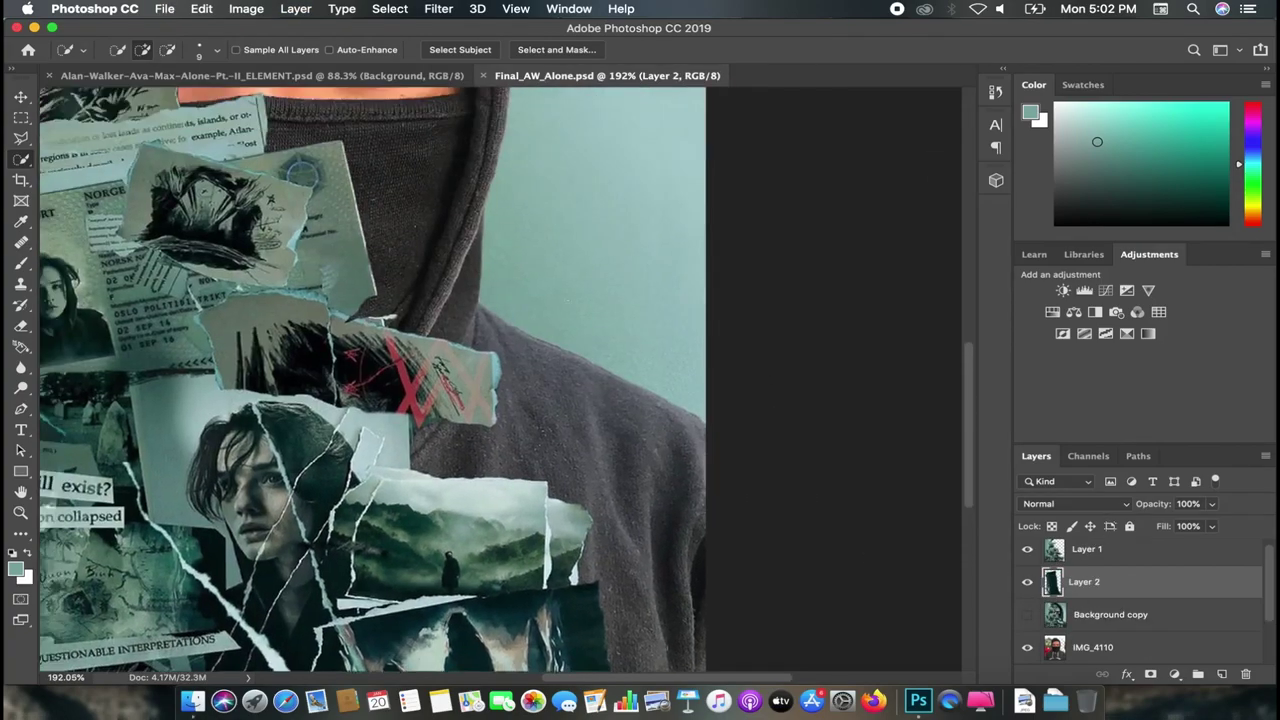
scroll(660, 250, "down", 5)
scroll(536, 380, "up", 5)
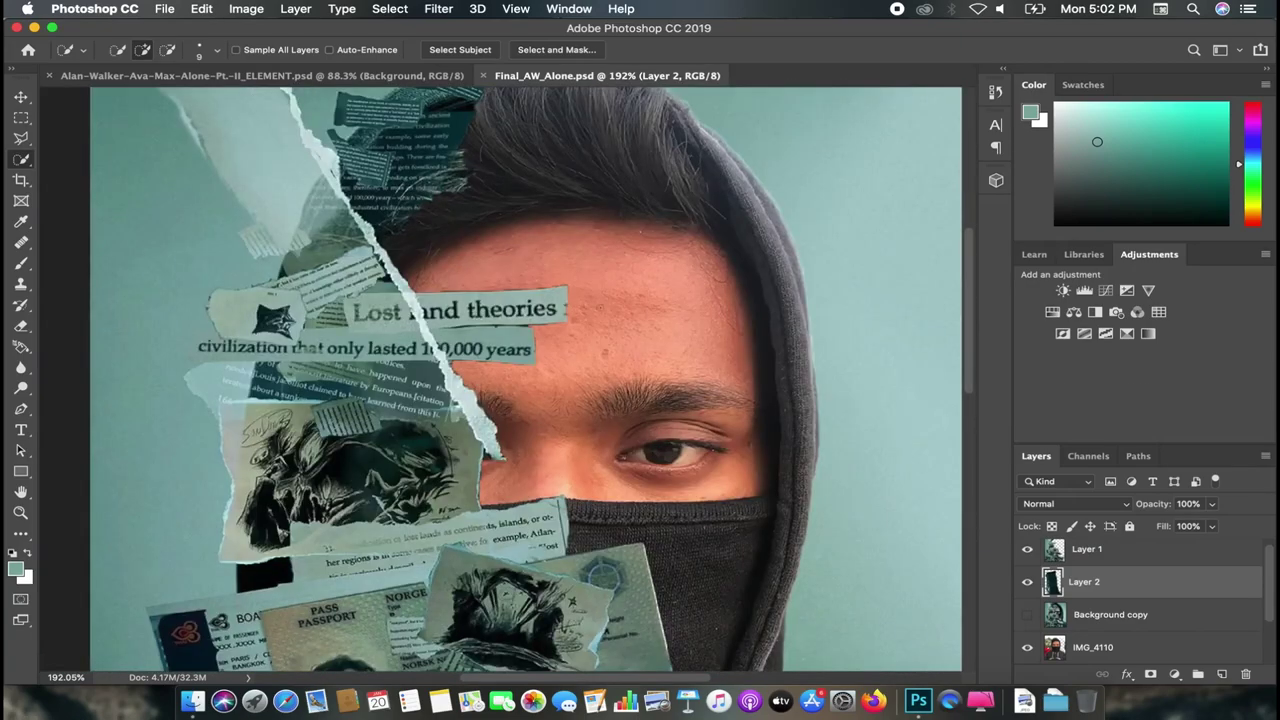
scroll(505, 381, "up", 3)
Step: Choose the Spot Healing Brush, undo the last stroke, and select the IMG_4110 photo layer
key("j")
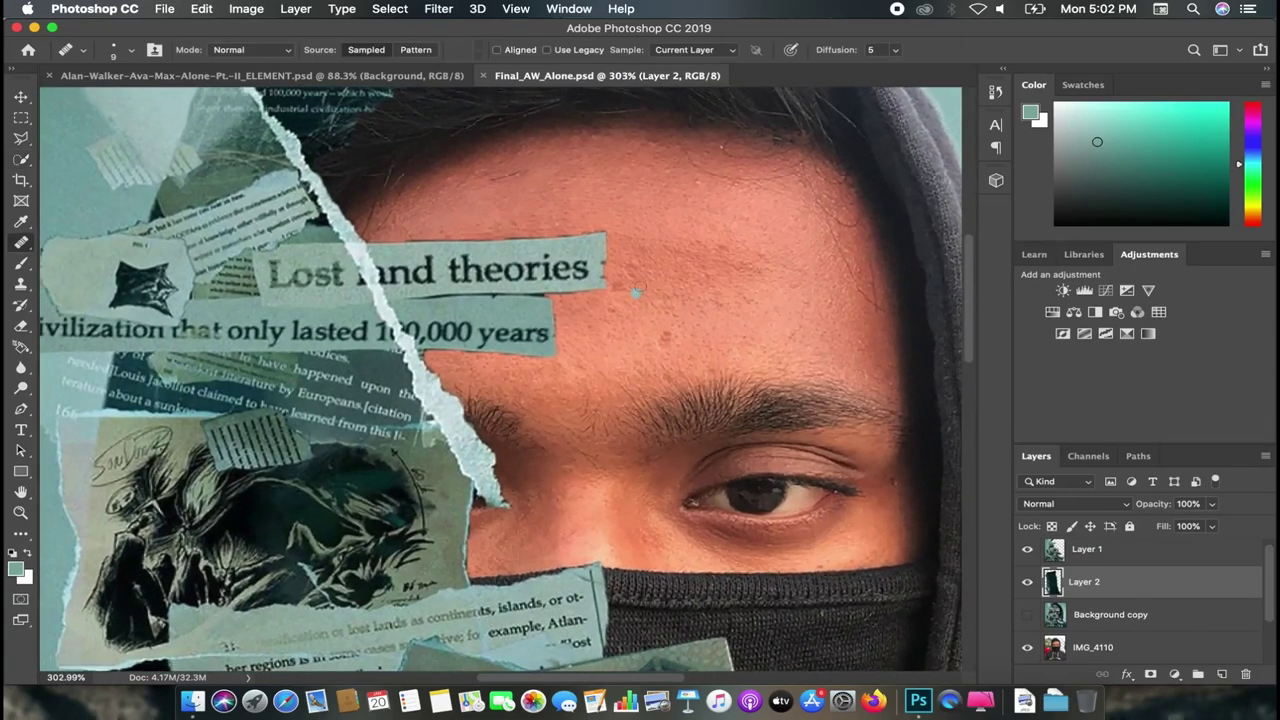
scroll(636, 291, "right", 5)
scroll(636, 291, "up", 2)
right_click(21, 243)
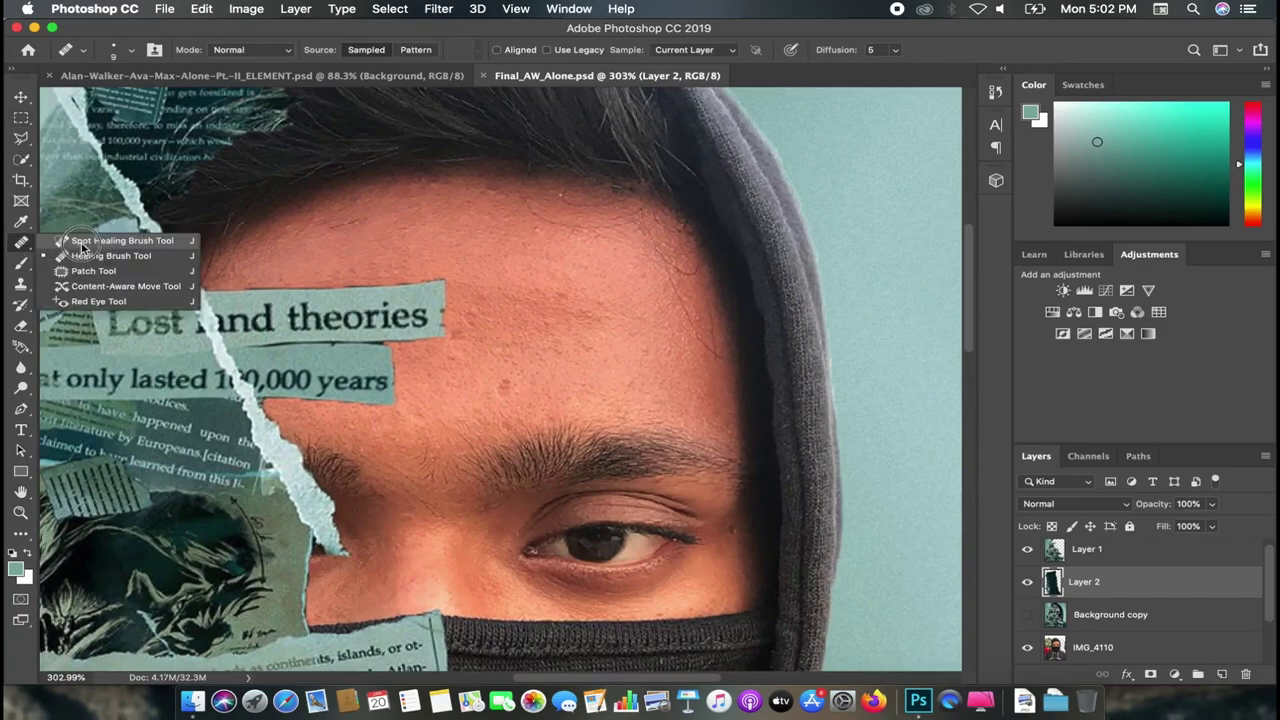
left_click(83, 243)
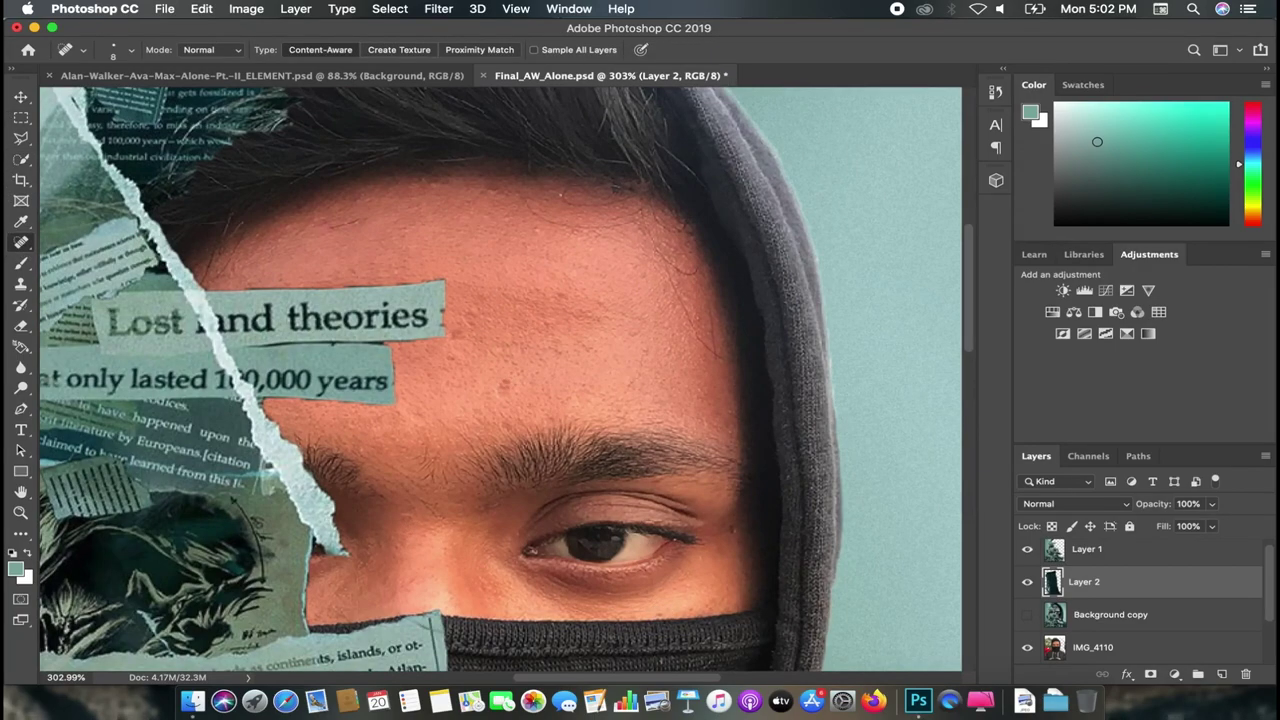
key("super+z")
scroll(500, 390, "up", 2)
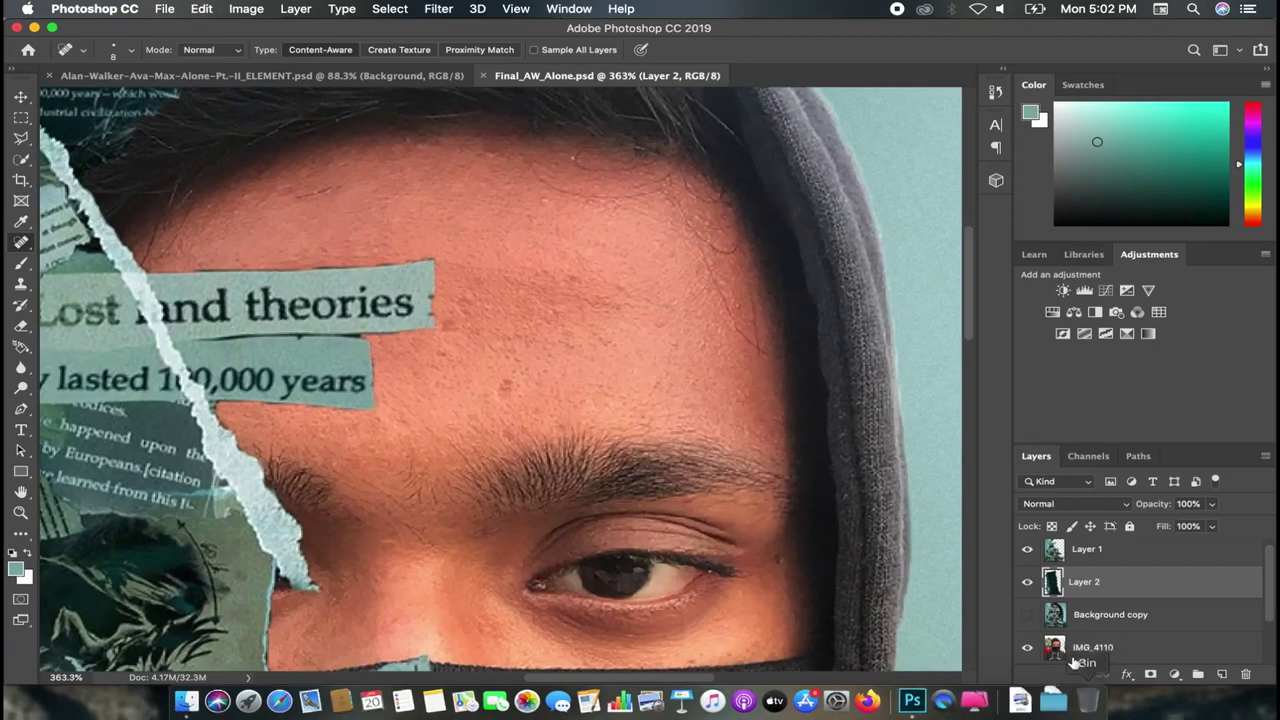
left_click(637, 230, "super")
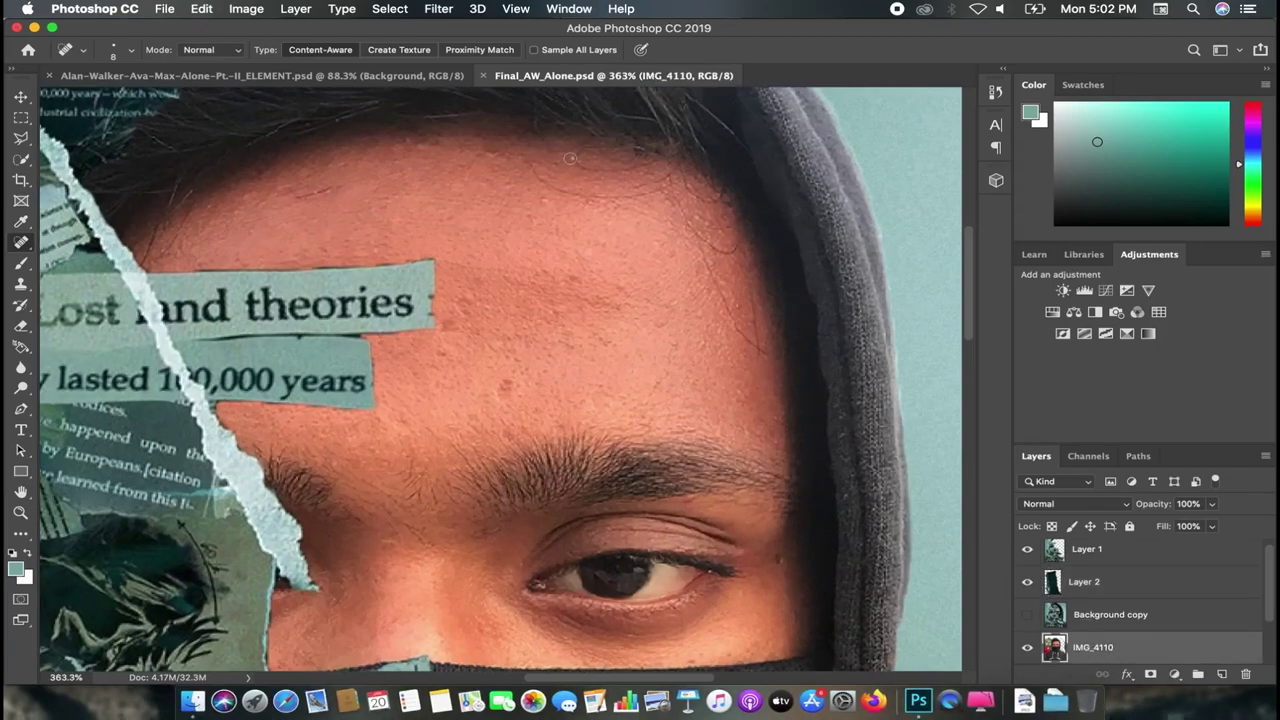
Step: Navigate around the IMG_4110 face and knit mask to spot-heal small blemishes
scroll(301, 213, "left", 3)
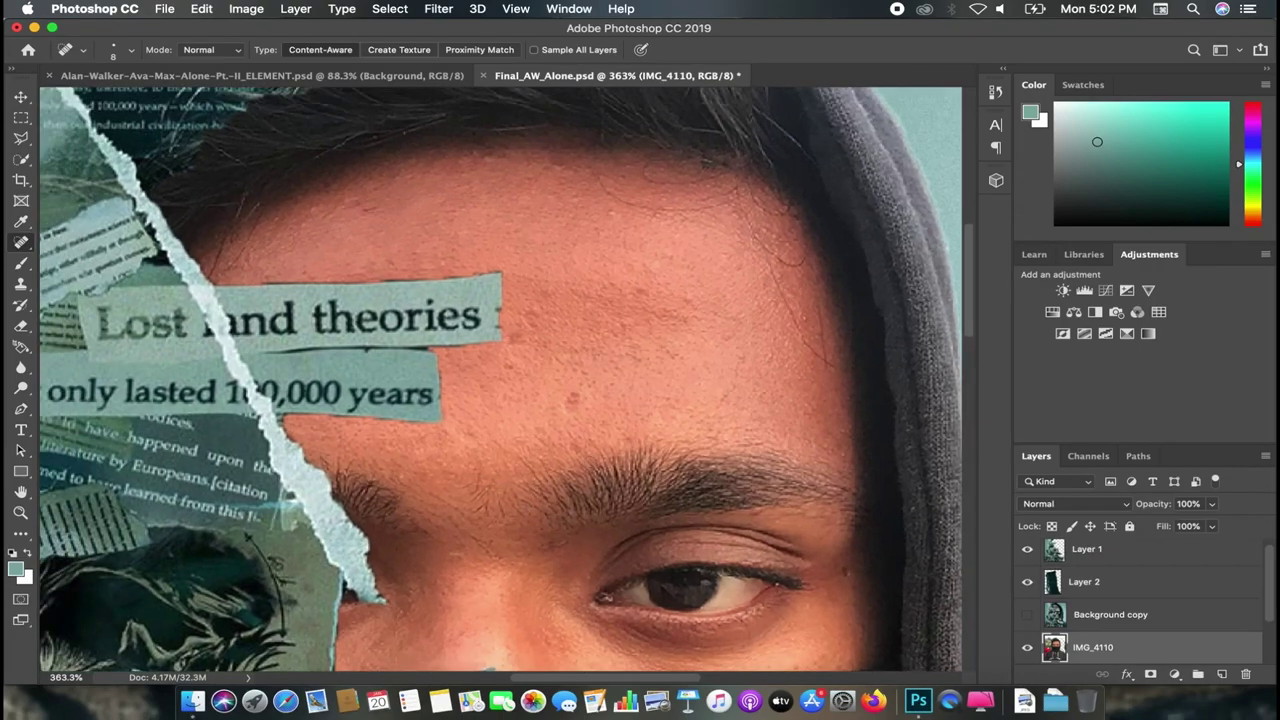
scroll(620, 290, "down", 3)
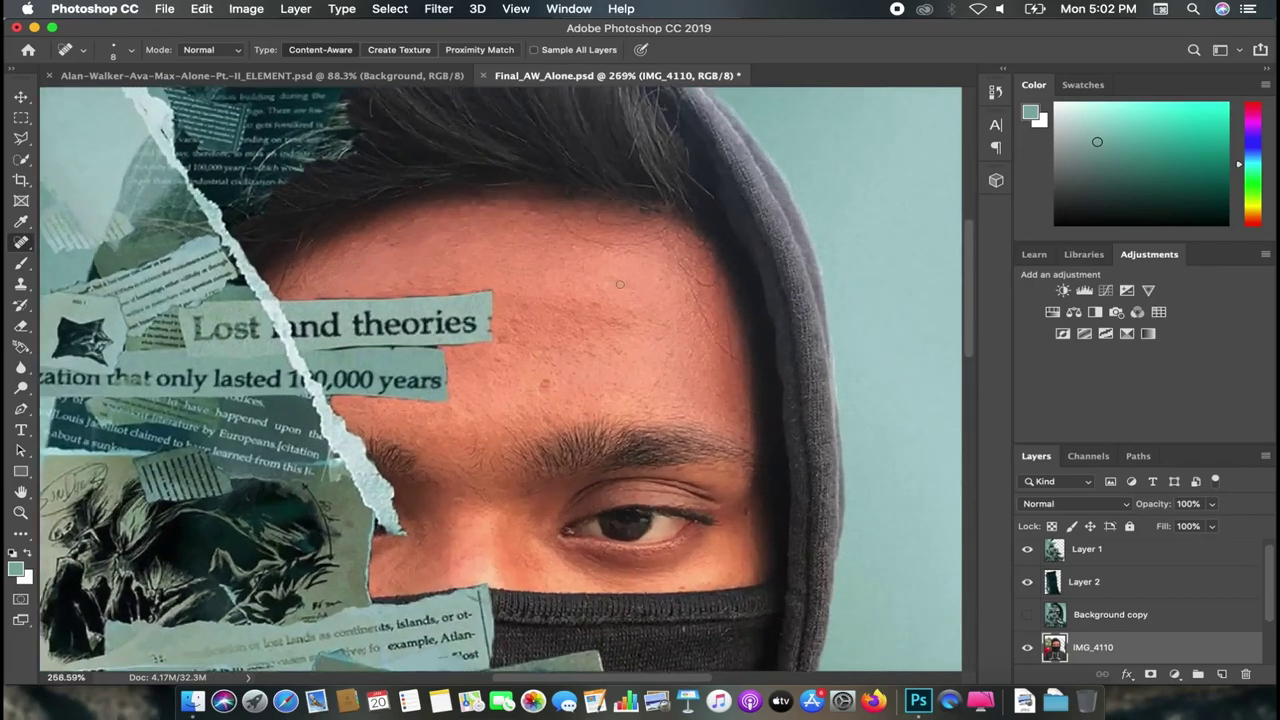
scroll(503, 380, "up", 2)
scroll(642, 395, "down", 3)
scroll(642, 395, "right", 3)
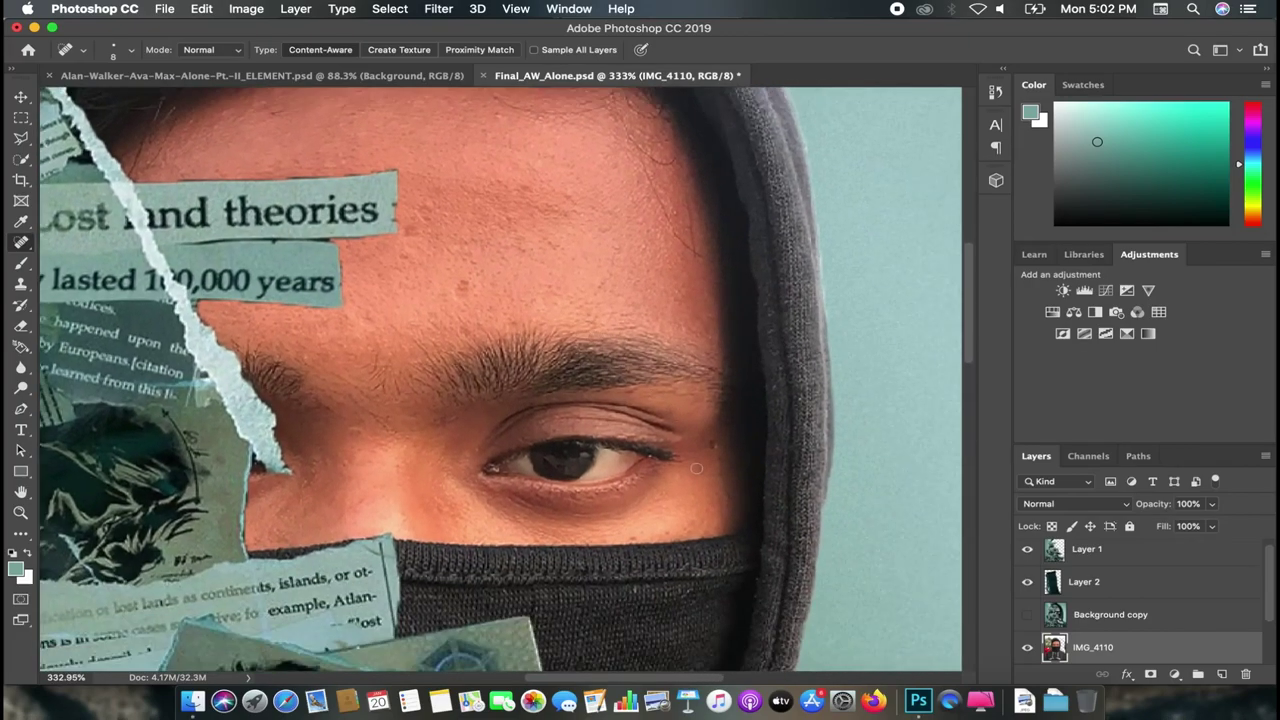
scroll(696, 468, "down", 5)
scroll(696, 468, "right", 2)
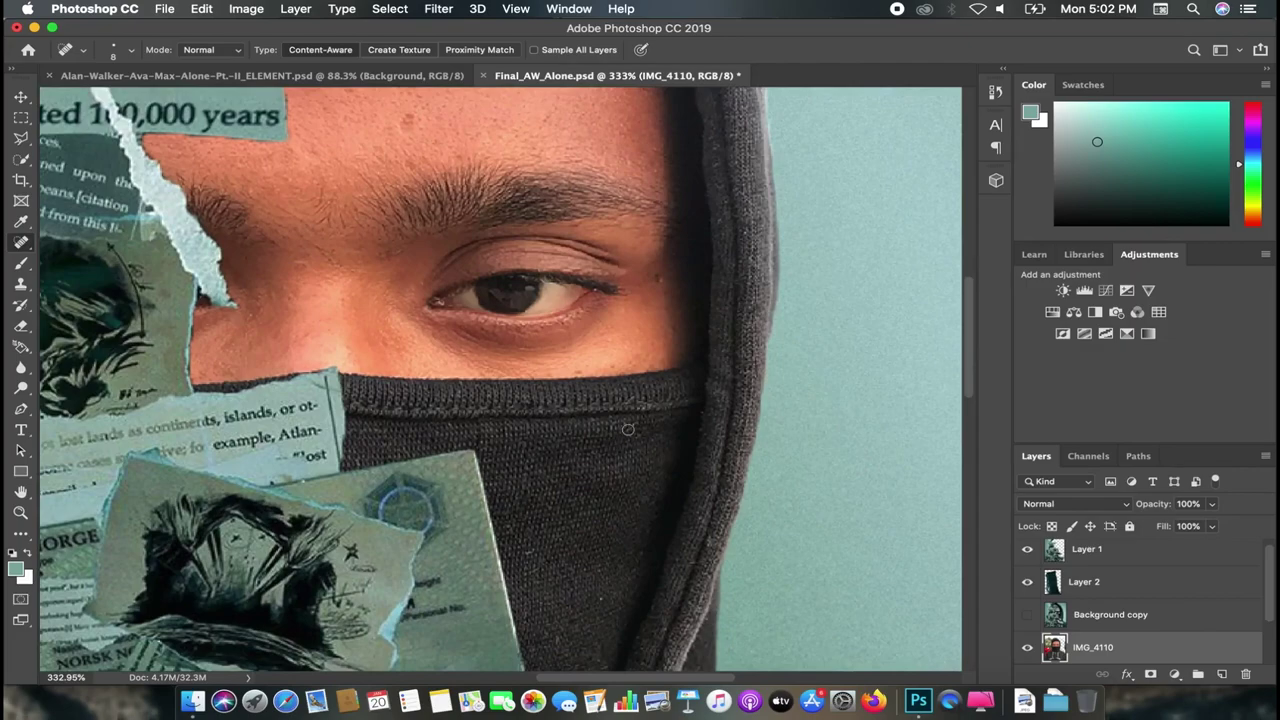
scroll(658, 439, "down", 3)
scroll(658, 439, "right", 1)
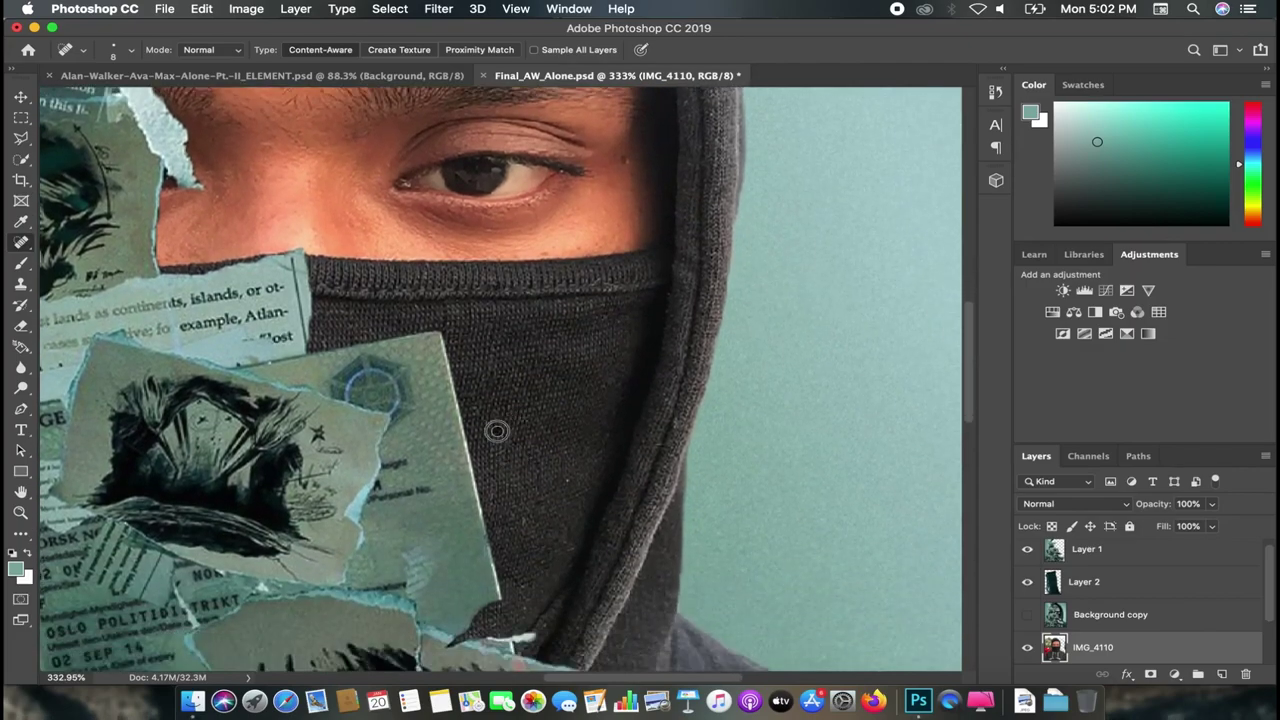
scroll(575, 473, "down", 2)
scroll(575, 473, "down", 1)
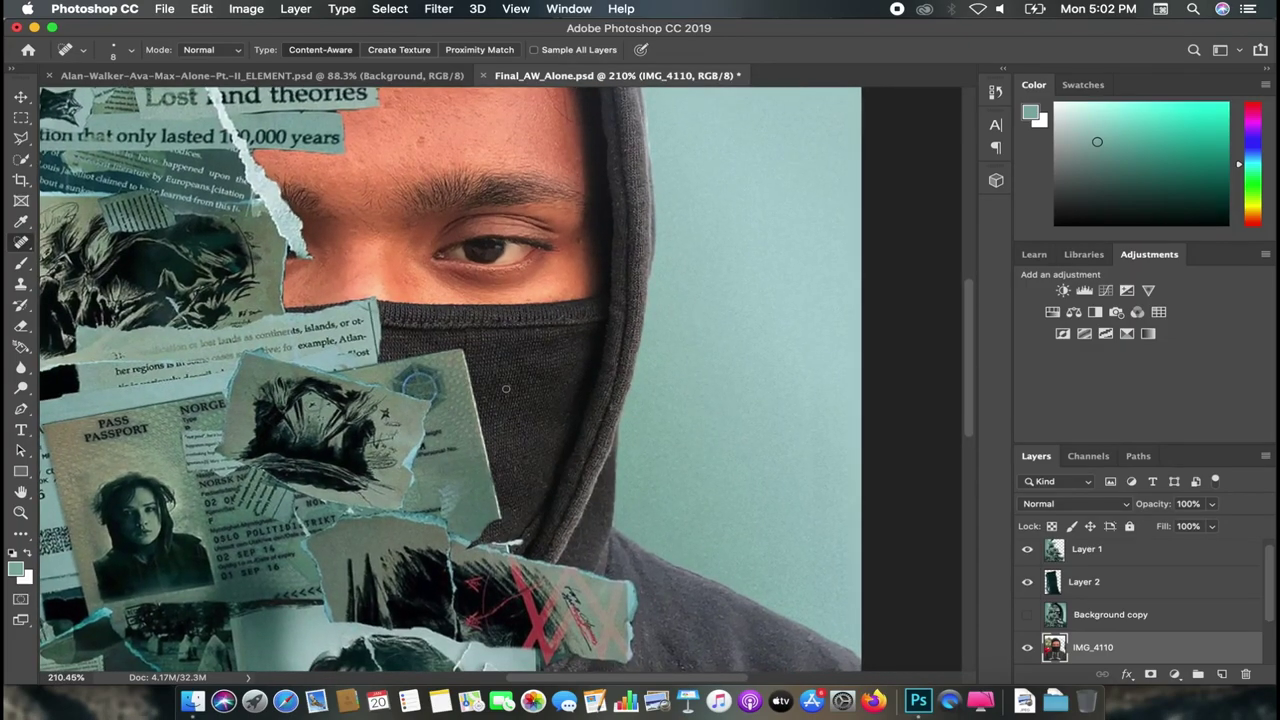
scroll(560, 450, "down", 1)
scroll(506, 390, "up", 1)
scroll(506, 388, "up", 1)
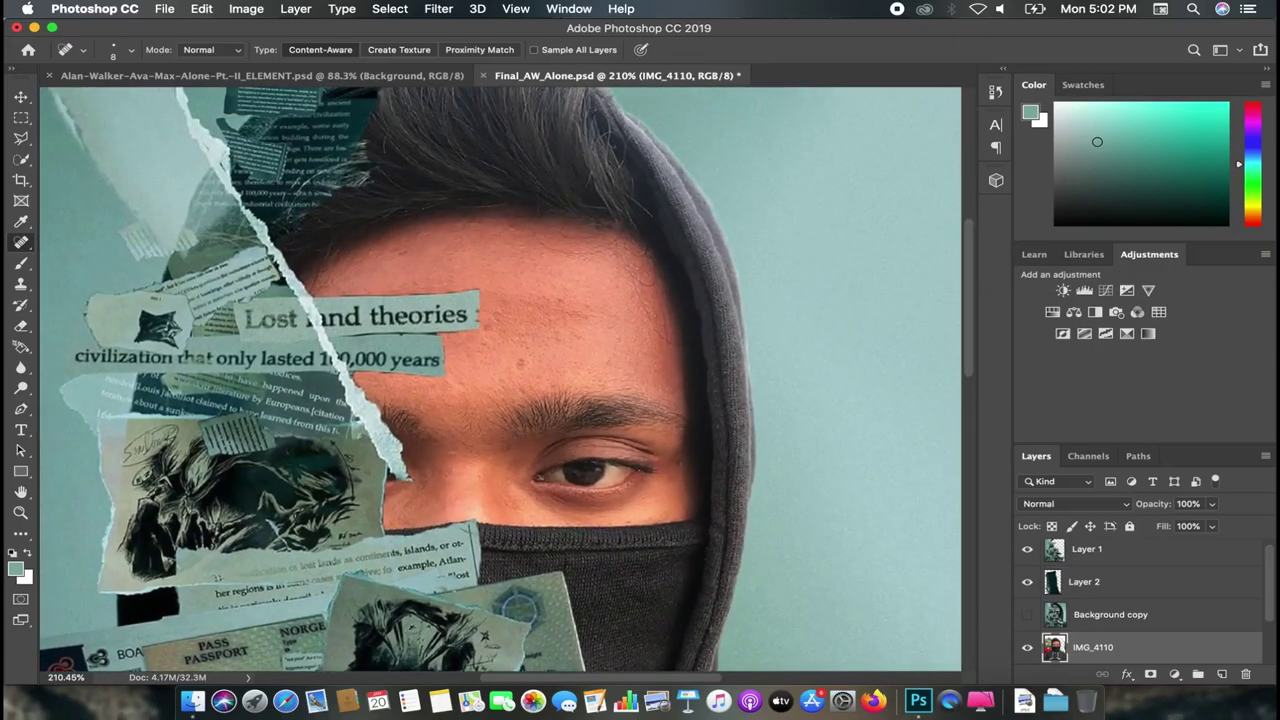
scroll(505, 387, "up", 3)
scroll(520, 612, "down", 3)
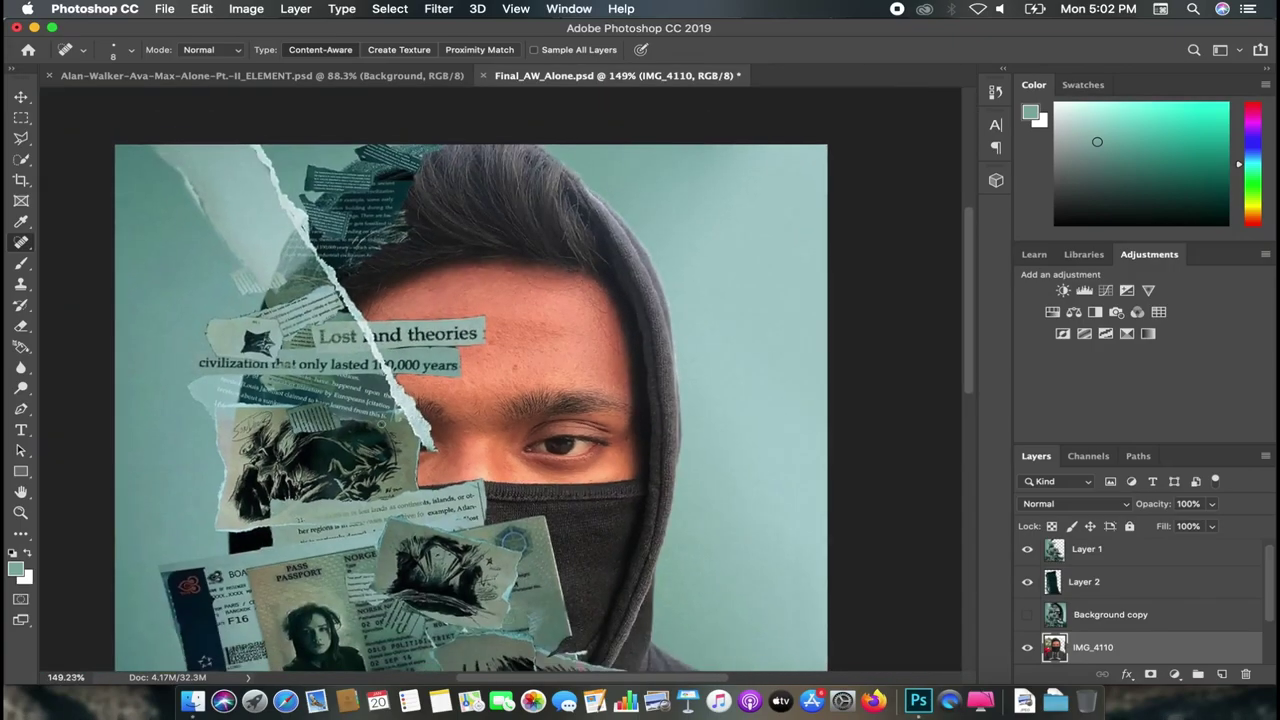
scroll(571, 370, "up", 2)
scroll(571, 370, "up", 2)
scroll(571, 370, "up", 5)
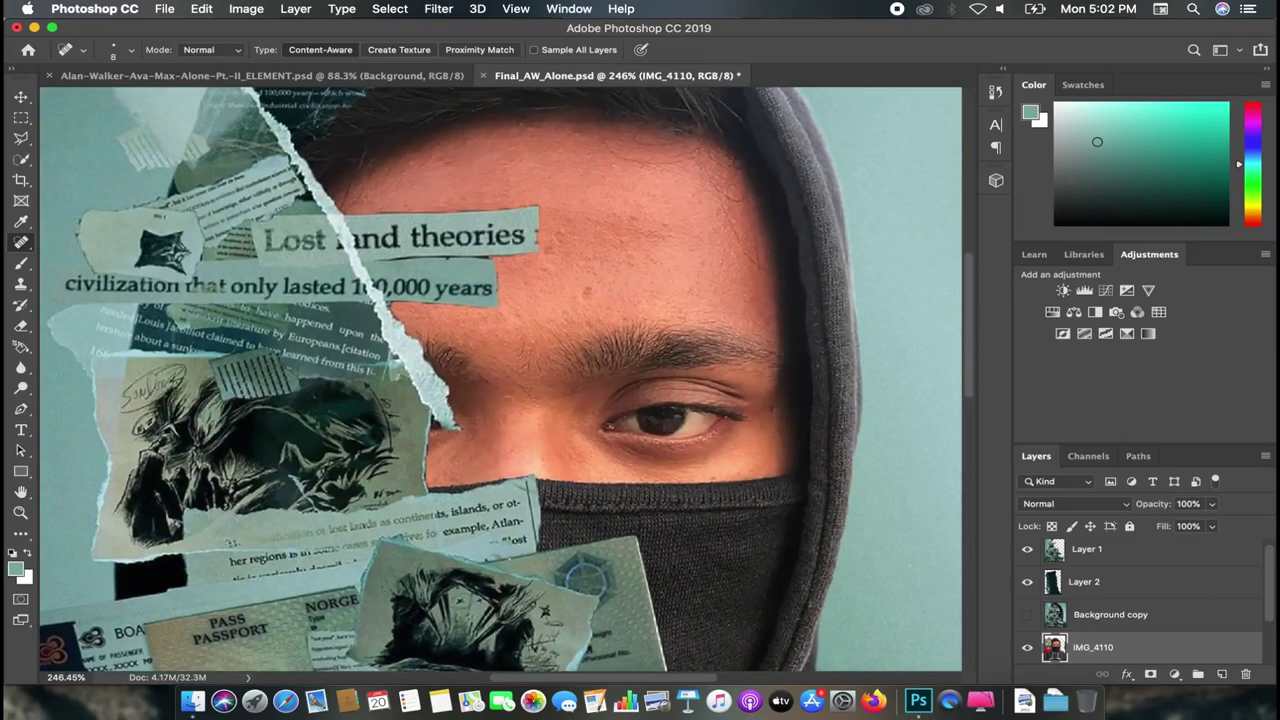
scroll(600, 290, "up", 2)
scroll(611, 261, "up", 2)
scroll(611, 261, "up", 3)
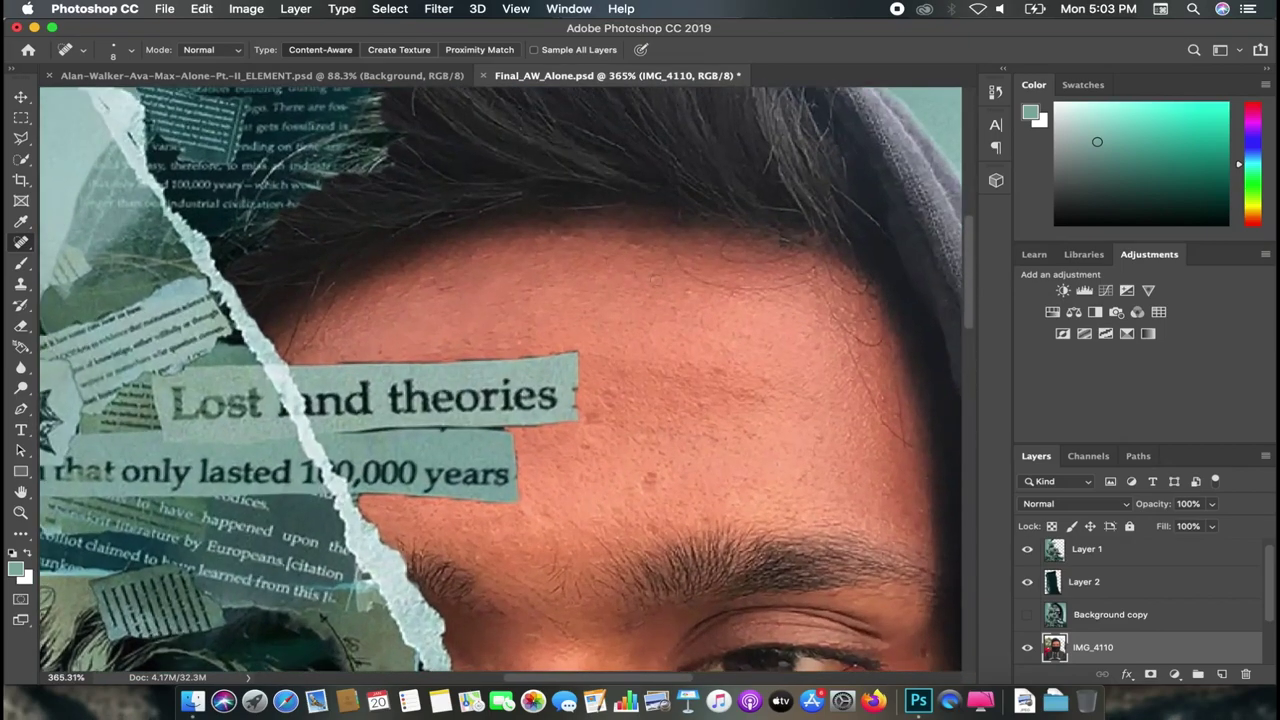
scroll(611, 261, "right", 2)
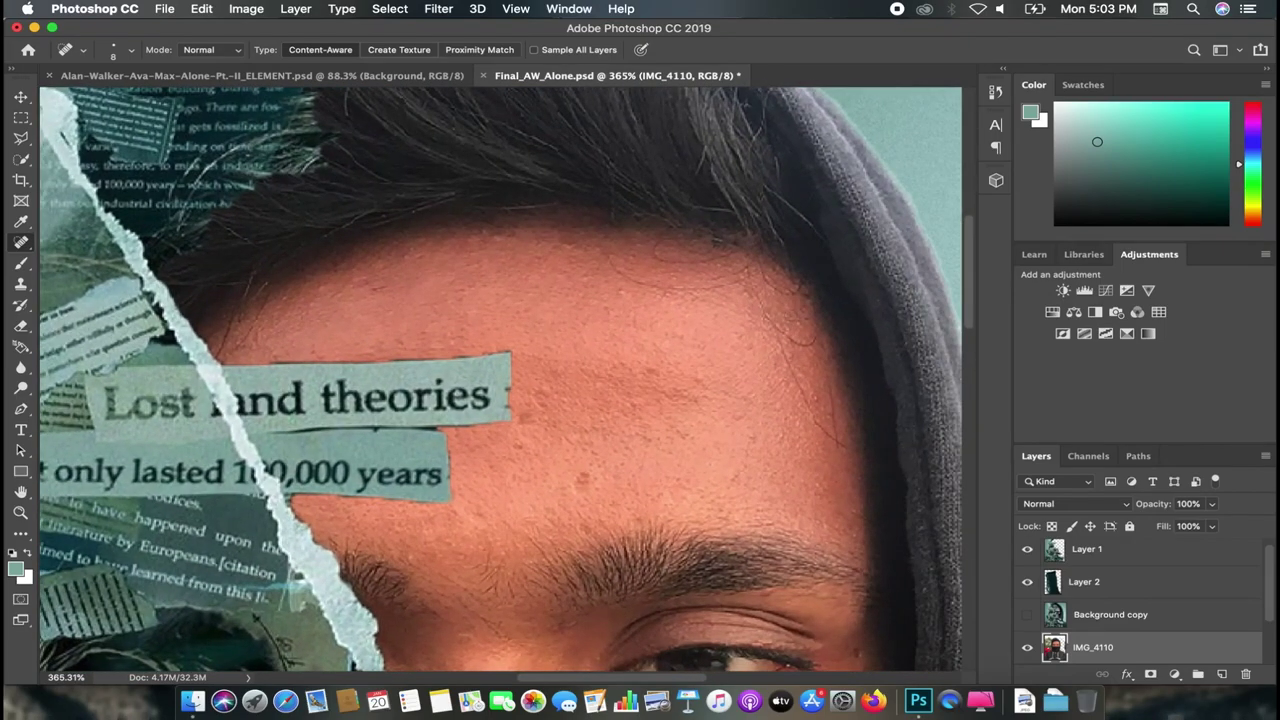
scroll(500, 380, "down", 3)
scroll(500, 380, "up", 3)
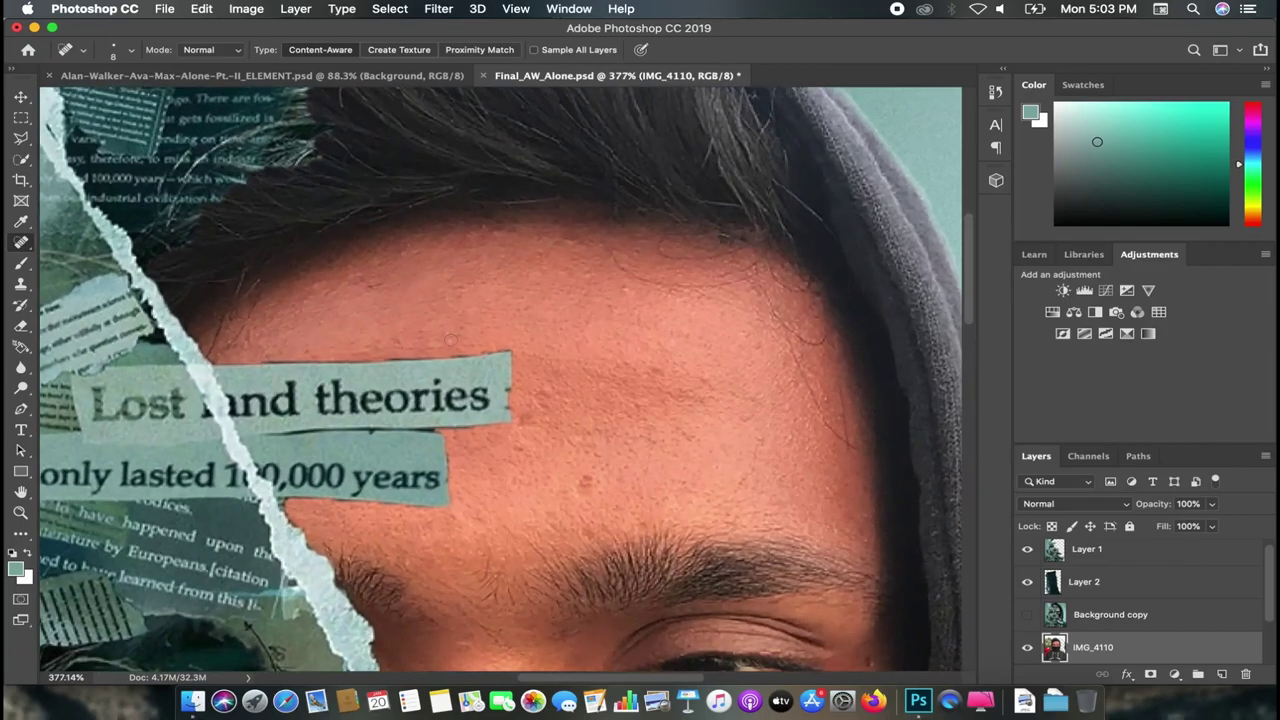
scroll(641, 326, "down", 1)
scroll(391, 367, "down", 4)
scroll(391, 367, "right", 1)
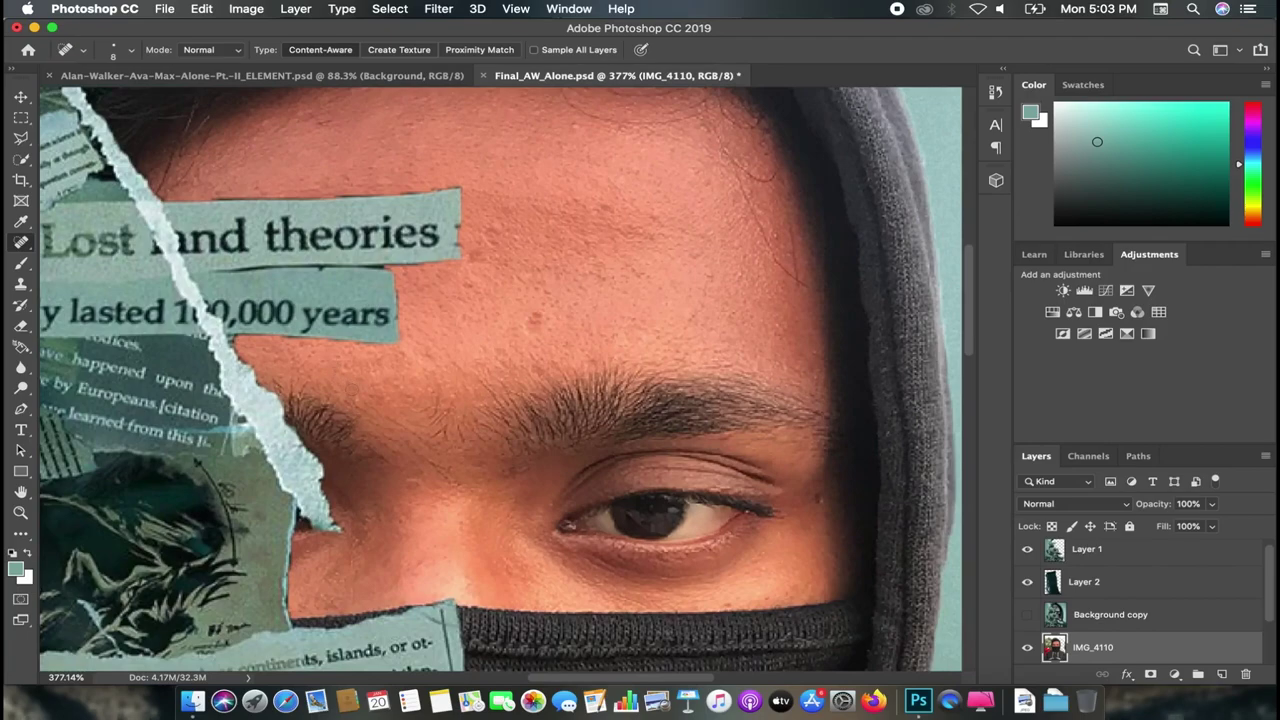
scroll(354, 401, "down", 5)
scroll(354, 401, "right", 1)
scroll(264, 262, "down", 1)
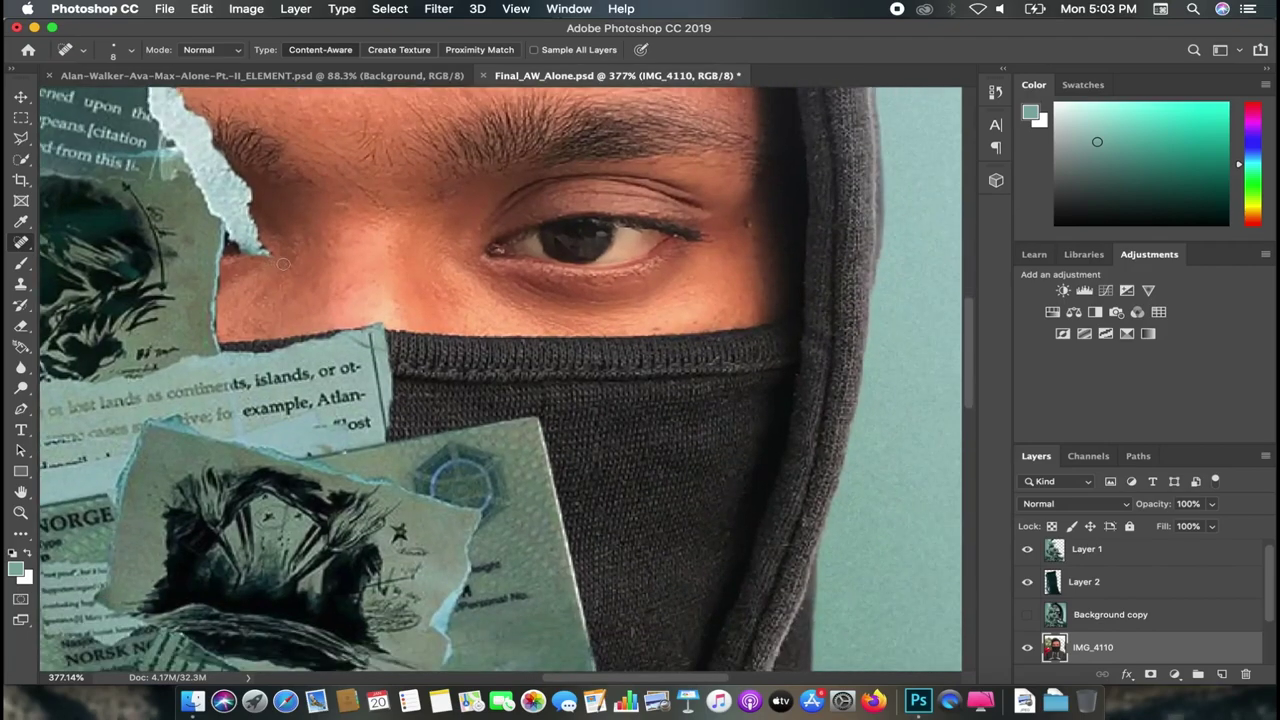
scroll(283, 262, "down", 2)
scroll(400, 380, "down", 2)
scroll(480, 471, "up", 4)
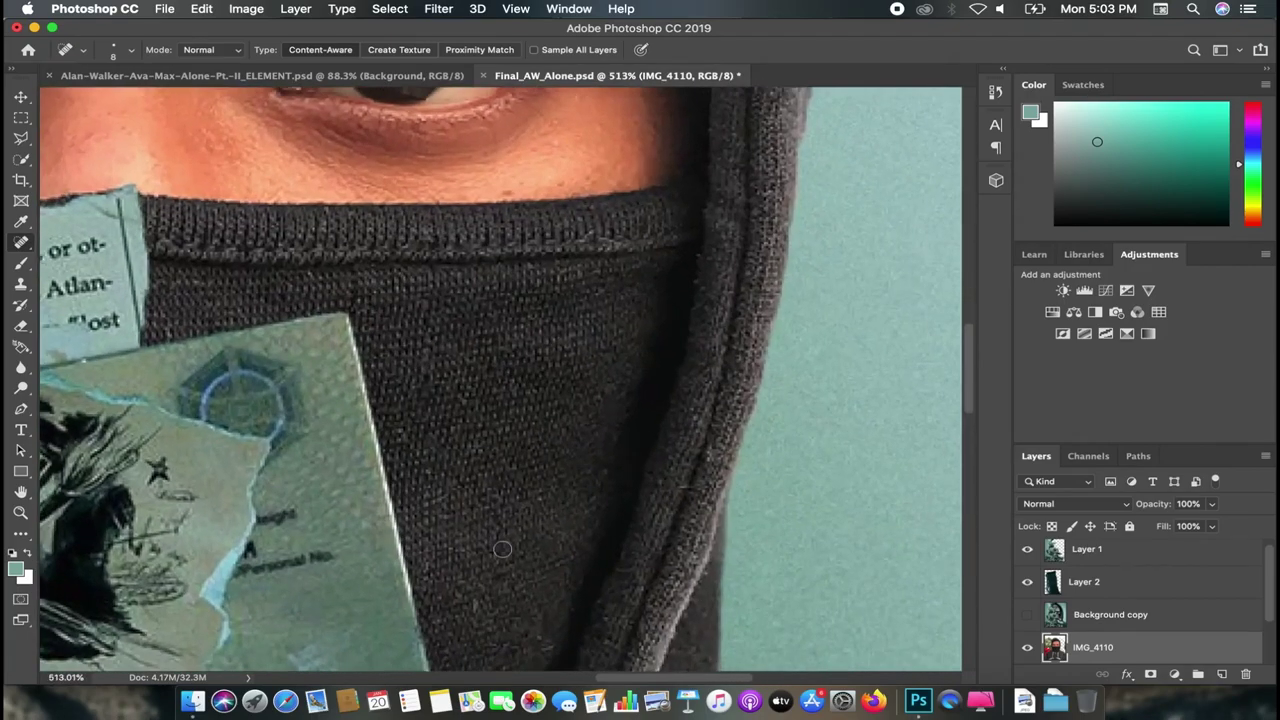
scroll(480, 471, "down", 1)
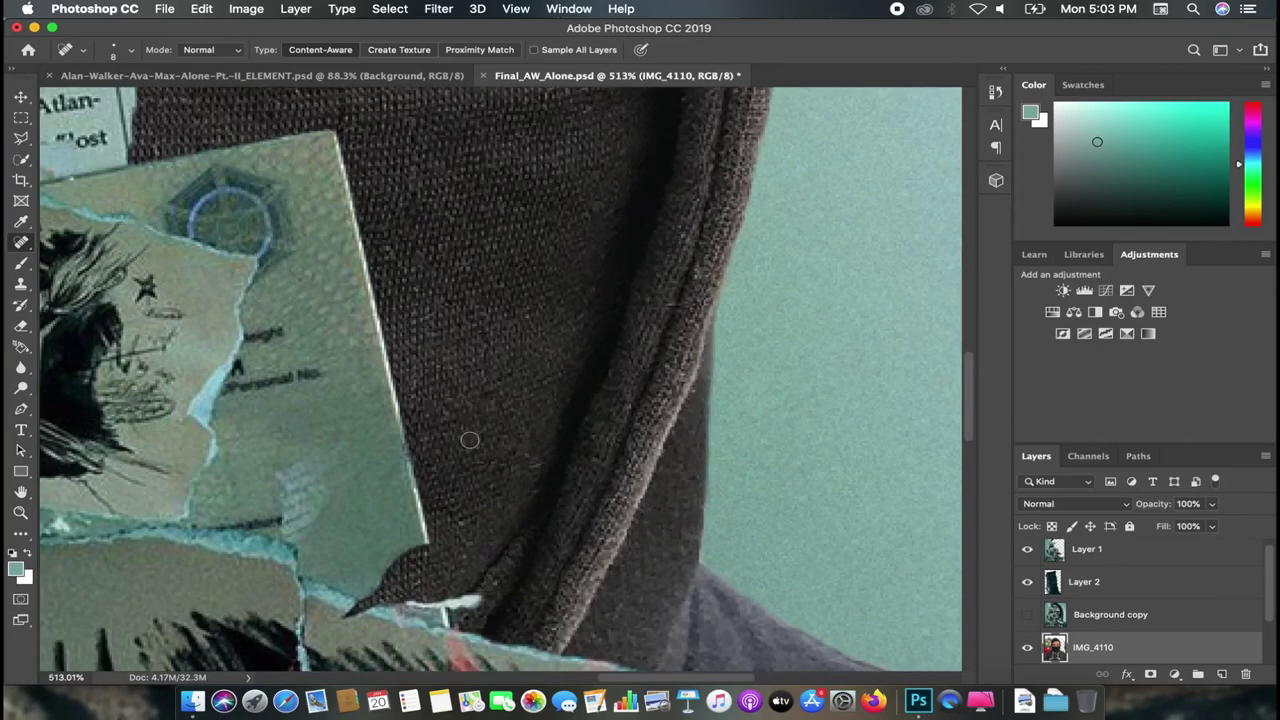
scroll(551, 449, "down", 1)
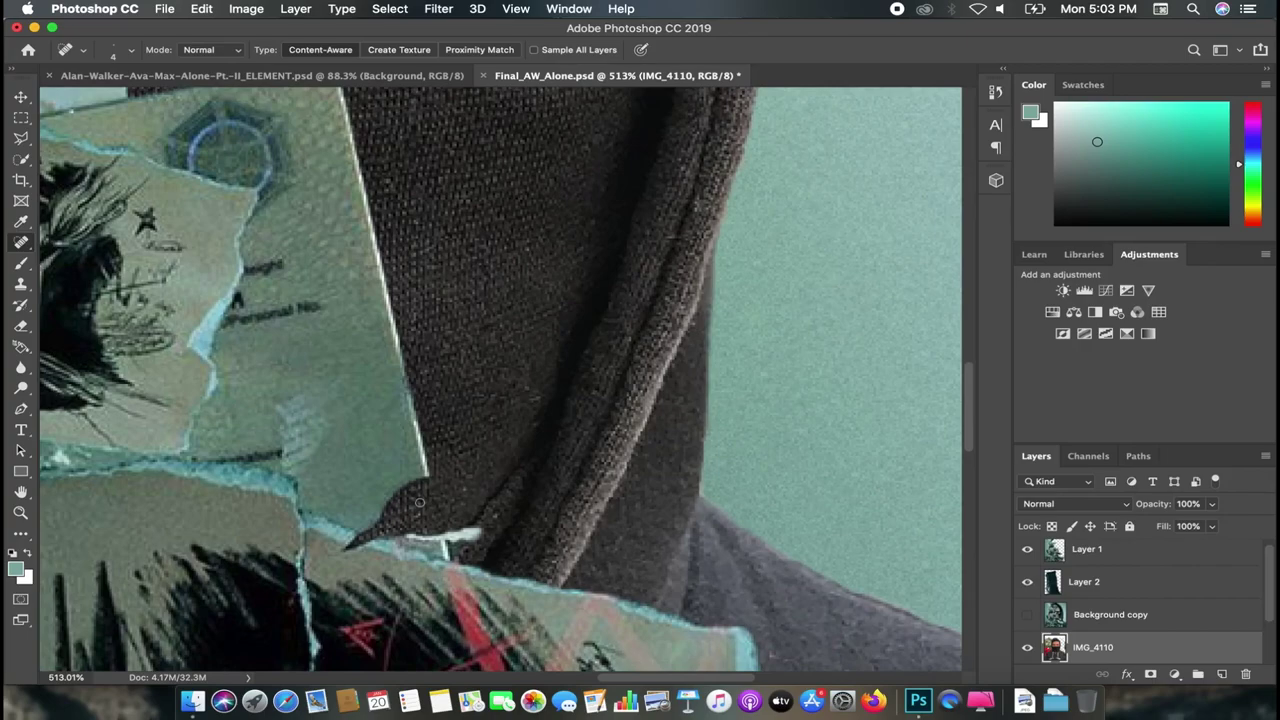
scroll(467, 376, "down", 3)
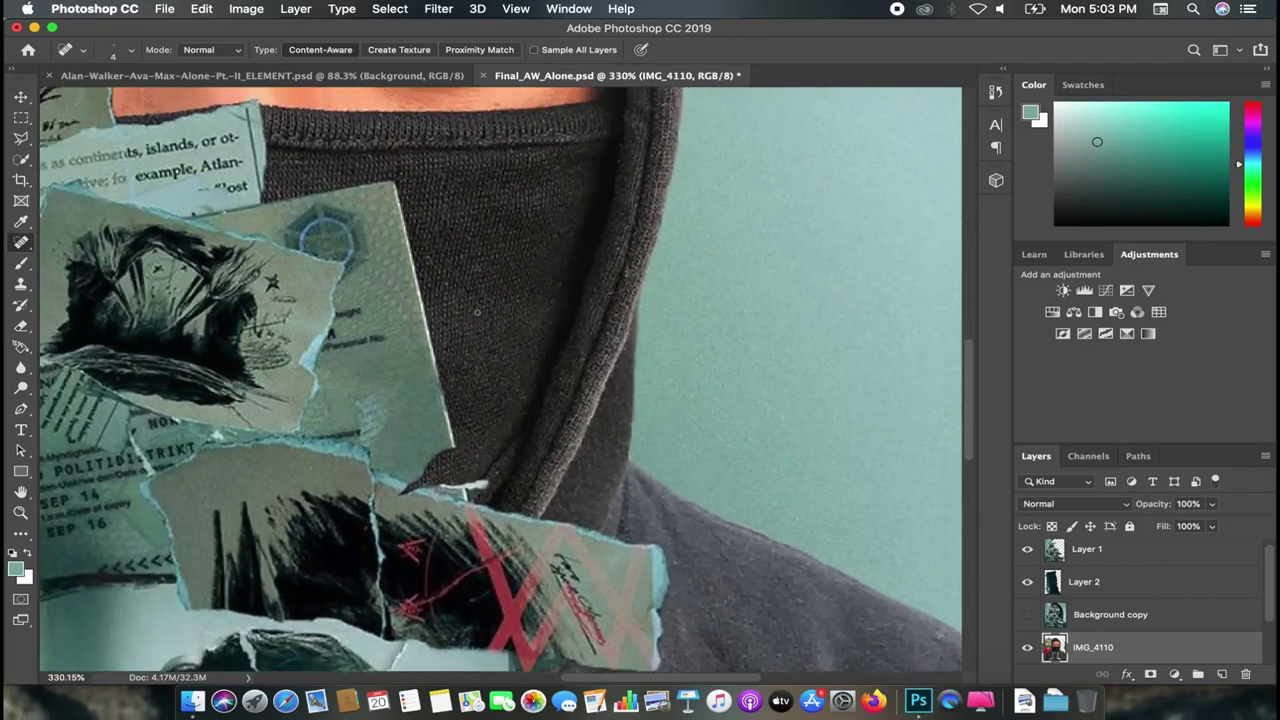
scroll(430, 360, "up", 2)
scroll(354, 320, "up", 1)
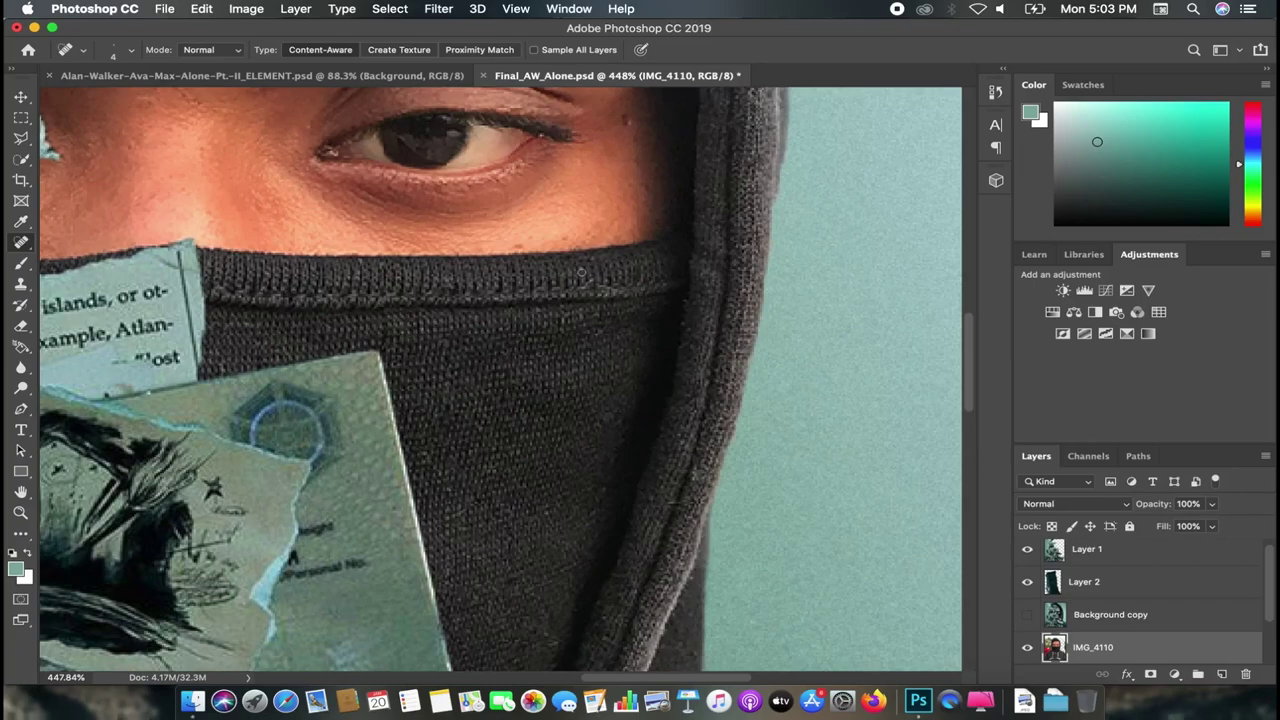
scroll(490, 265, "left", 5)
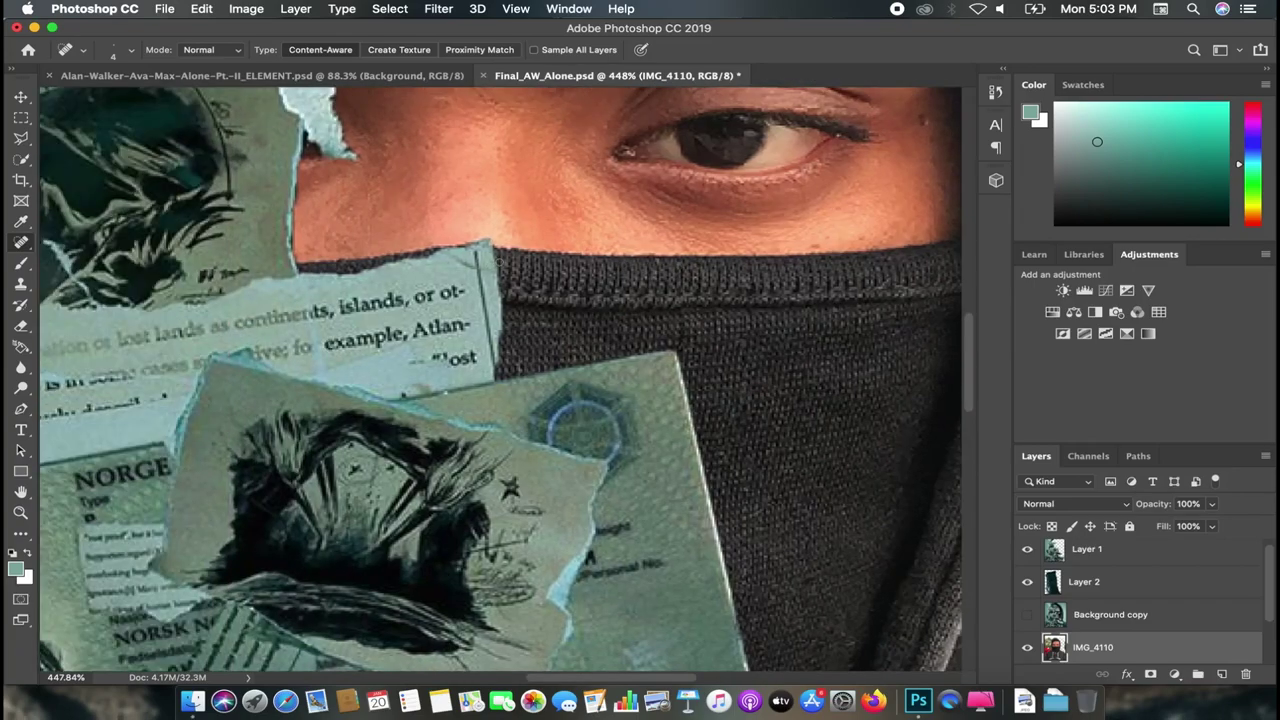
scroll(513, 270, "down", 3)
scroll(513, 270, "up", 2)
scroll(513, 270, "up", 1)
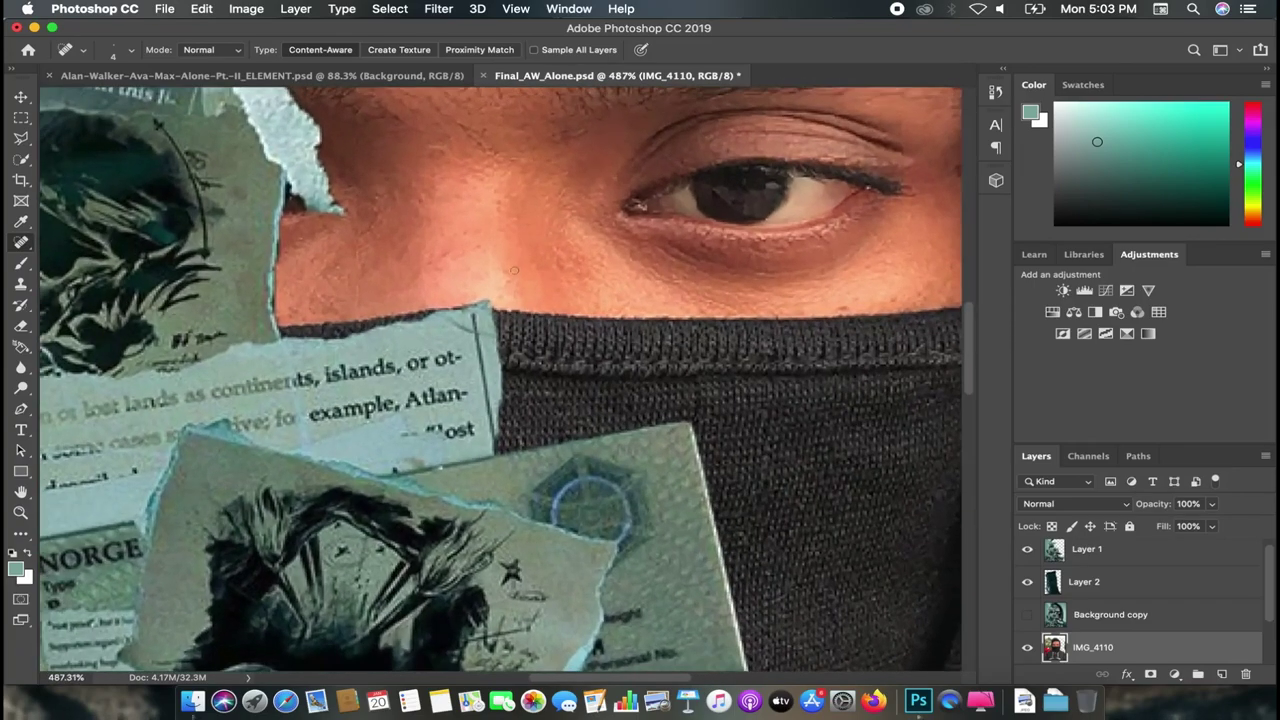
key("e")
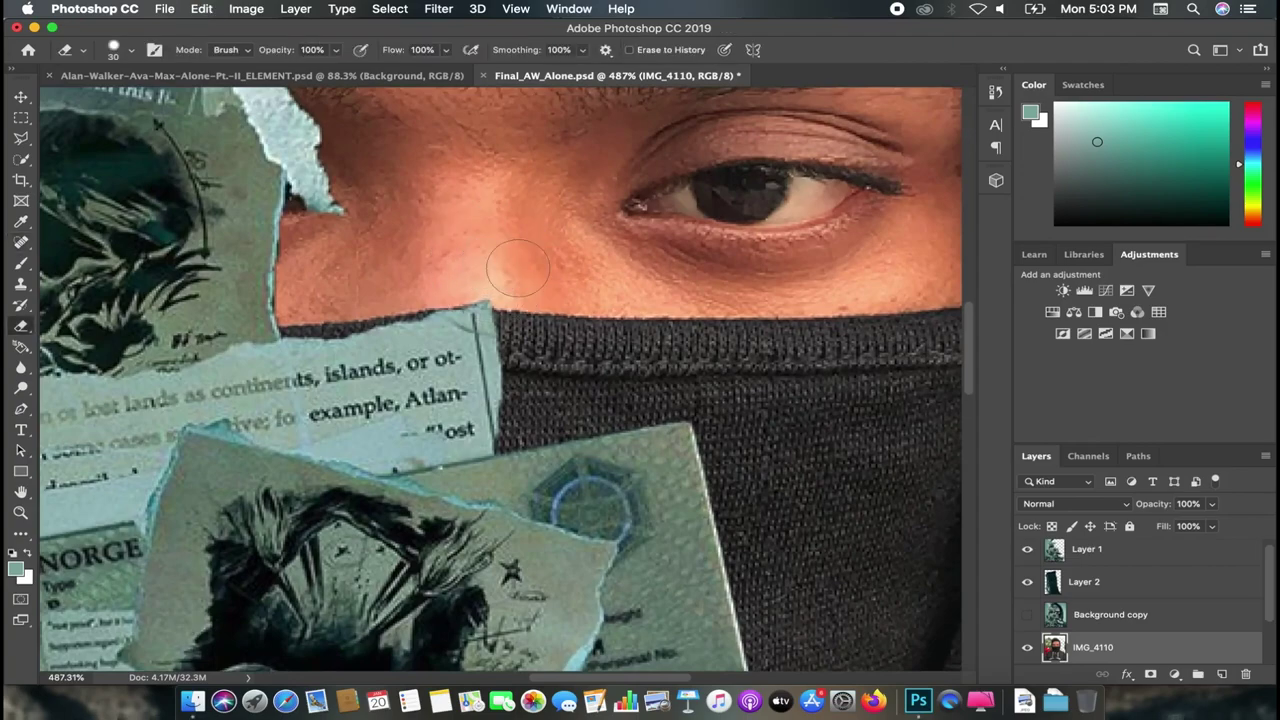
scroll(518, 268, "down", 3)
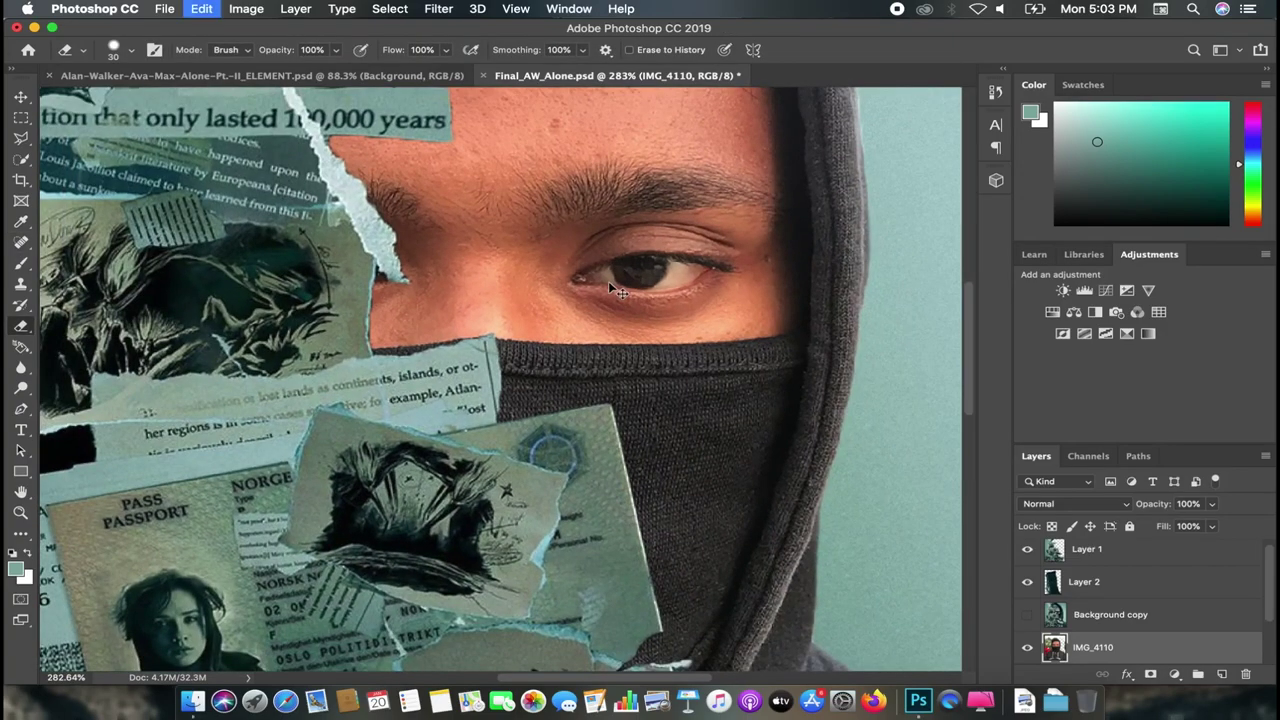
scroll(610, 285, "down", 3)
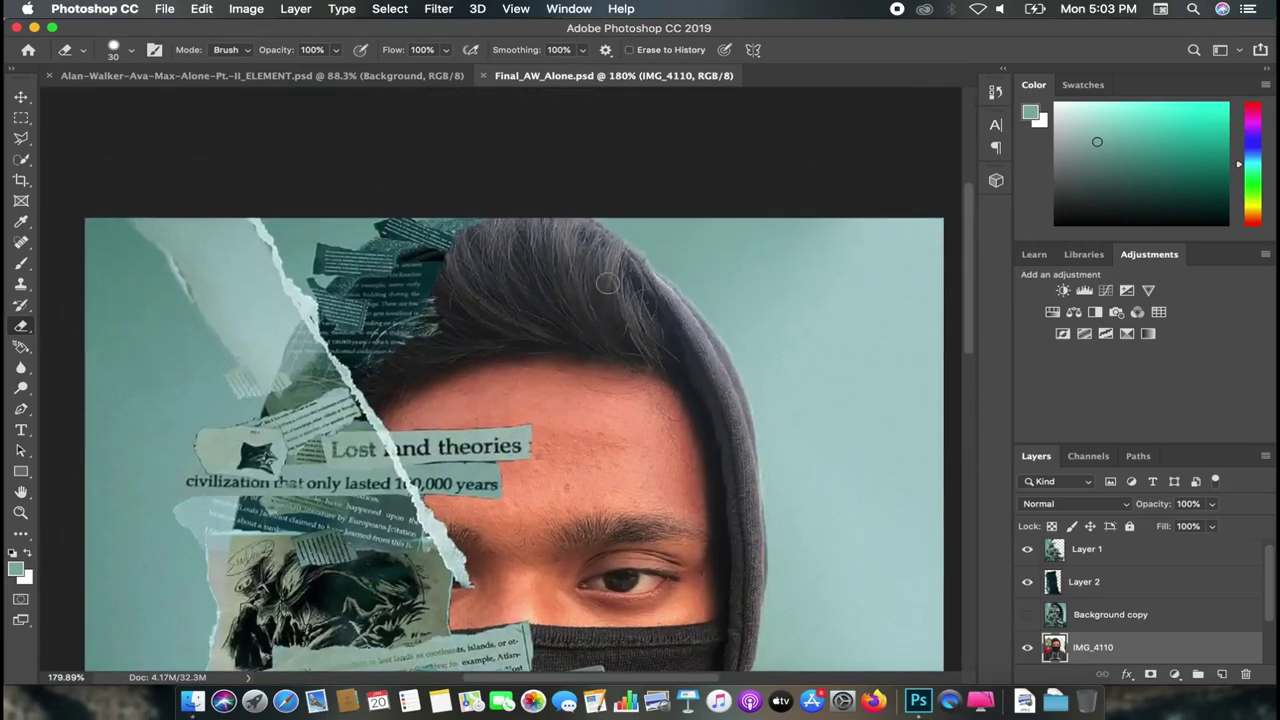
scroll(607, 284, "up", 3)
scroll(642, 352, "down", 1)
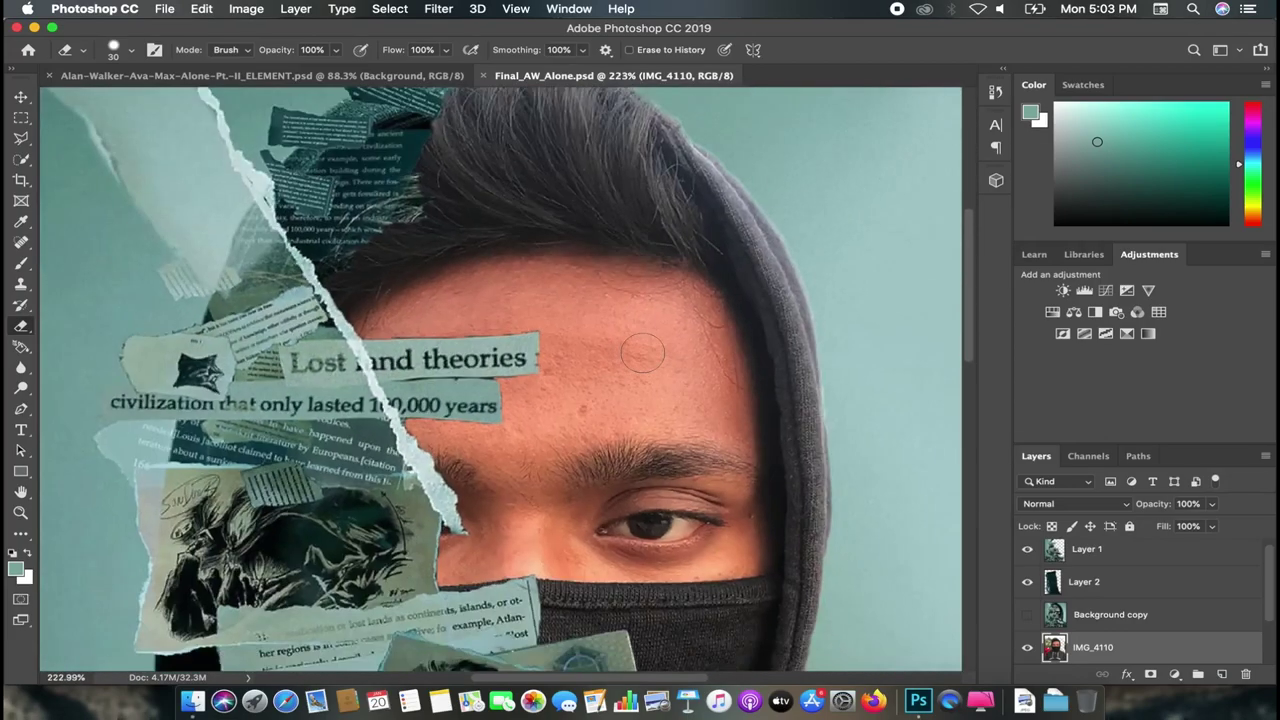
scroll(642, 352, "down", 2)
scroll(700, 320, "down", 1)
scroll(760, 295, "down", 2)
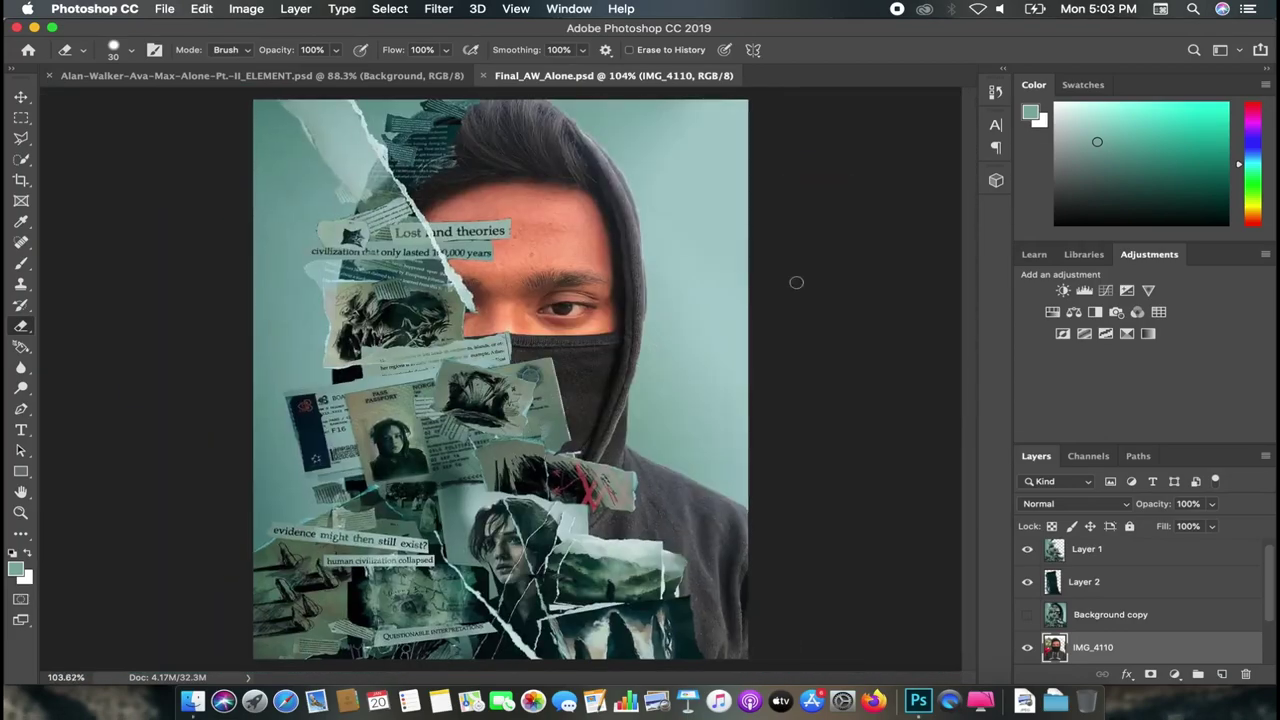
scroll(480, 288, "up", 1)
scroll(480, 288, "up", 1)
scroll(480, 288, "up", 1)
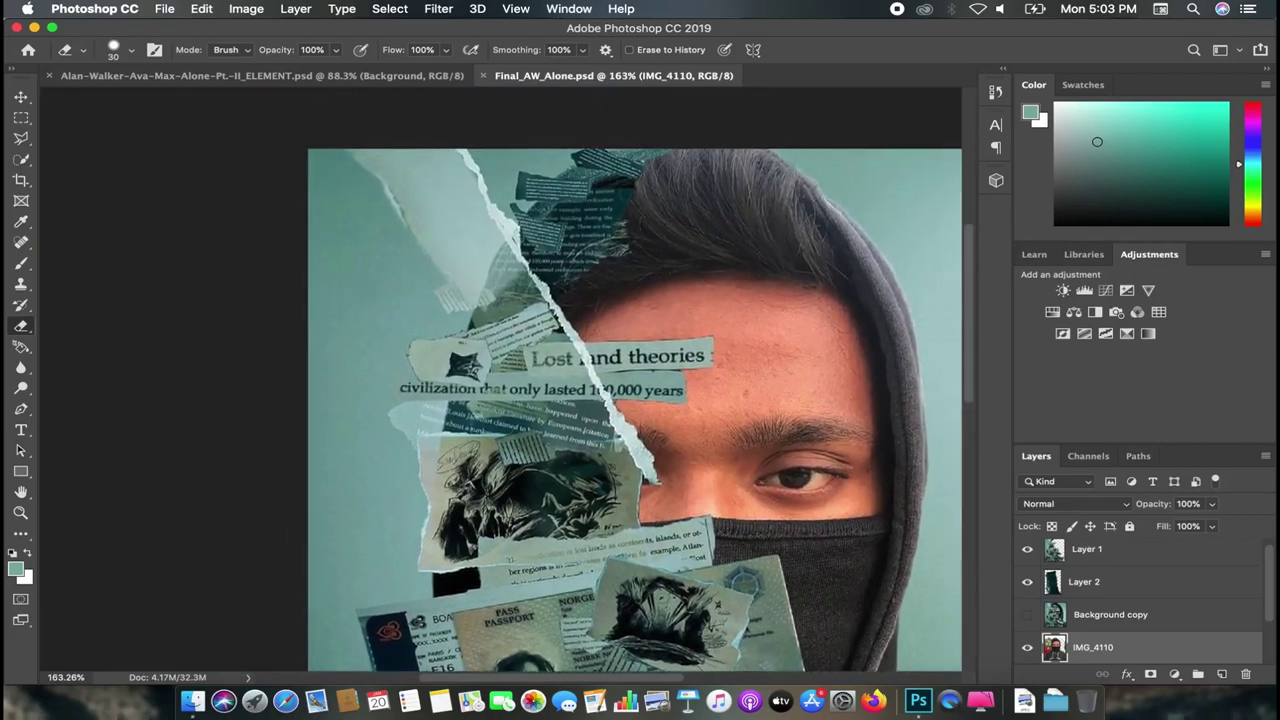
scroll(554, 264, "up", 1)
scroll(634, 420, "down", 3)
scroll(634, 420, "down", 5)
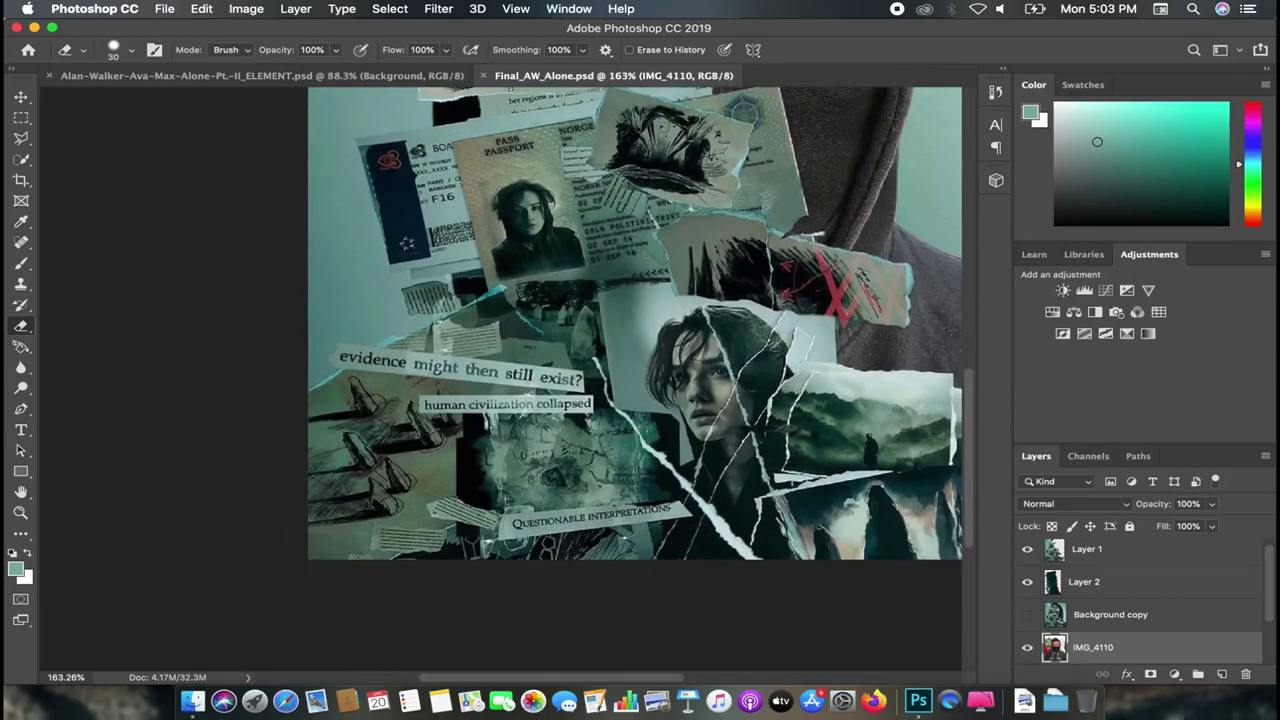
scroll(634, 420, "down", 2)
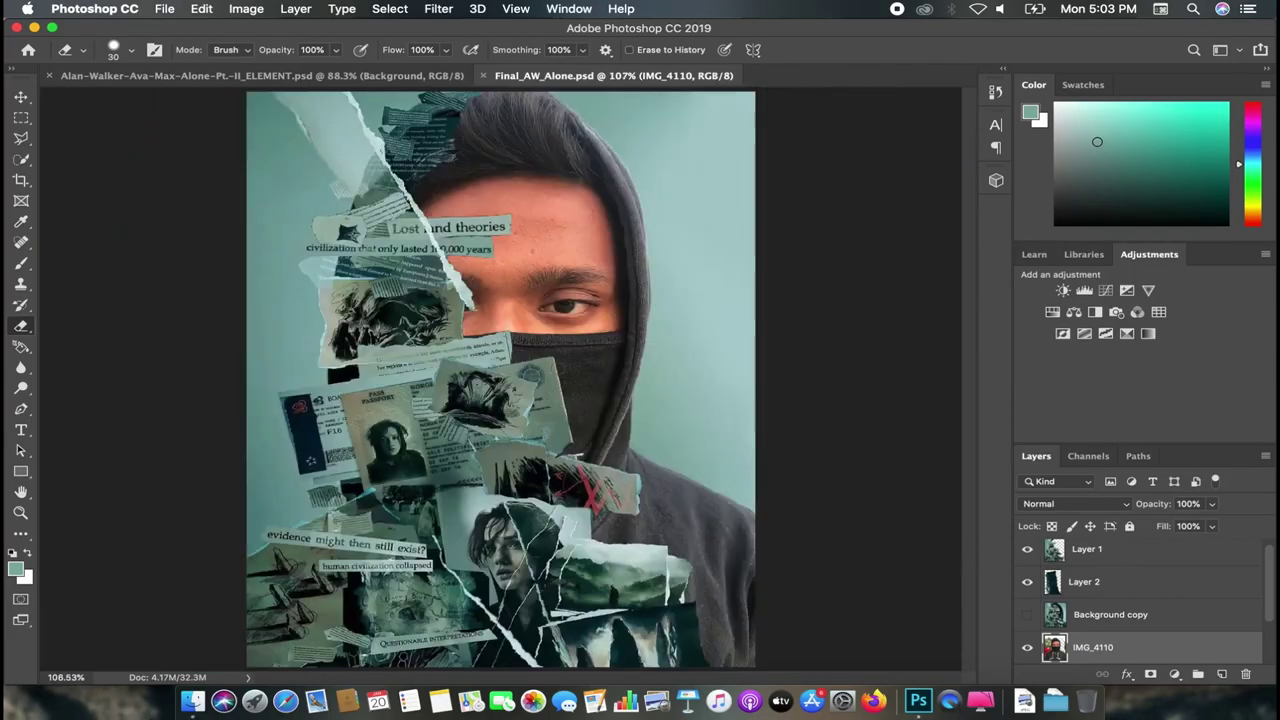
left_click(1090, 614)
left_click(1027, 614)
key("v")
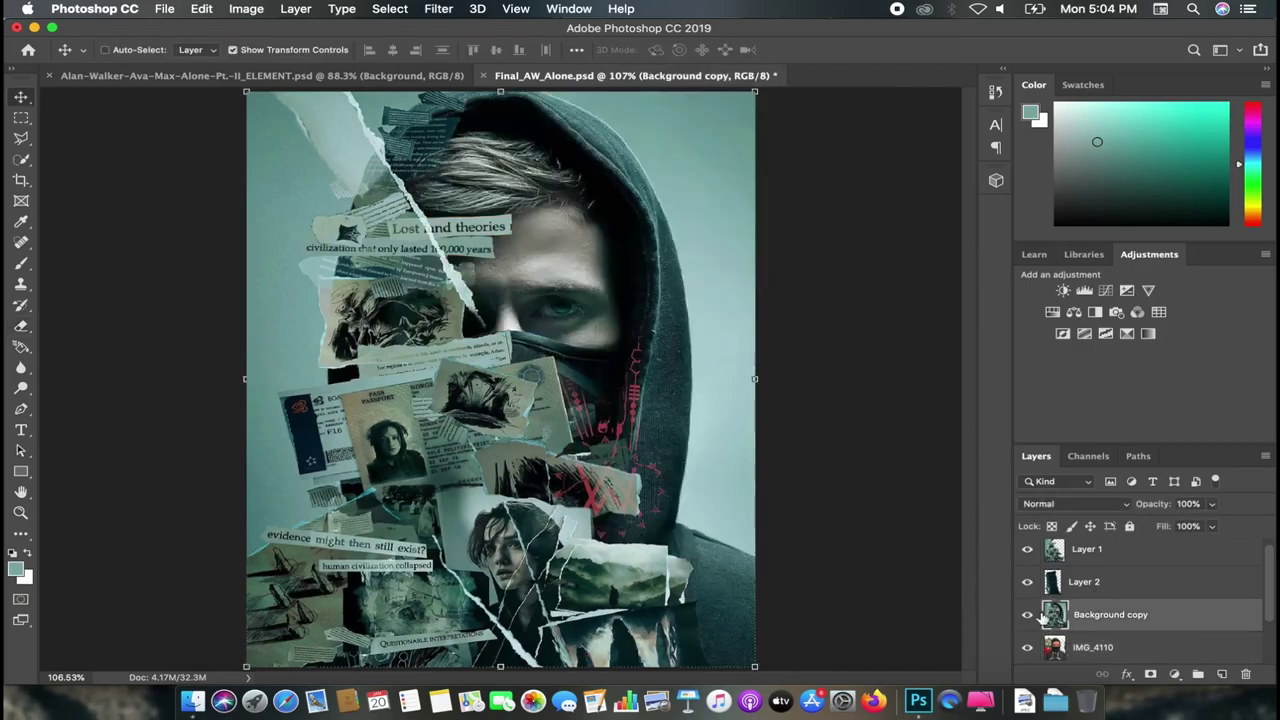
left_click(1030, 615)
left_click(1038, 617)
left_click(1038, 617)
scroll(660, 347, "up", 5)
left_click(1026, 617)
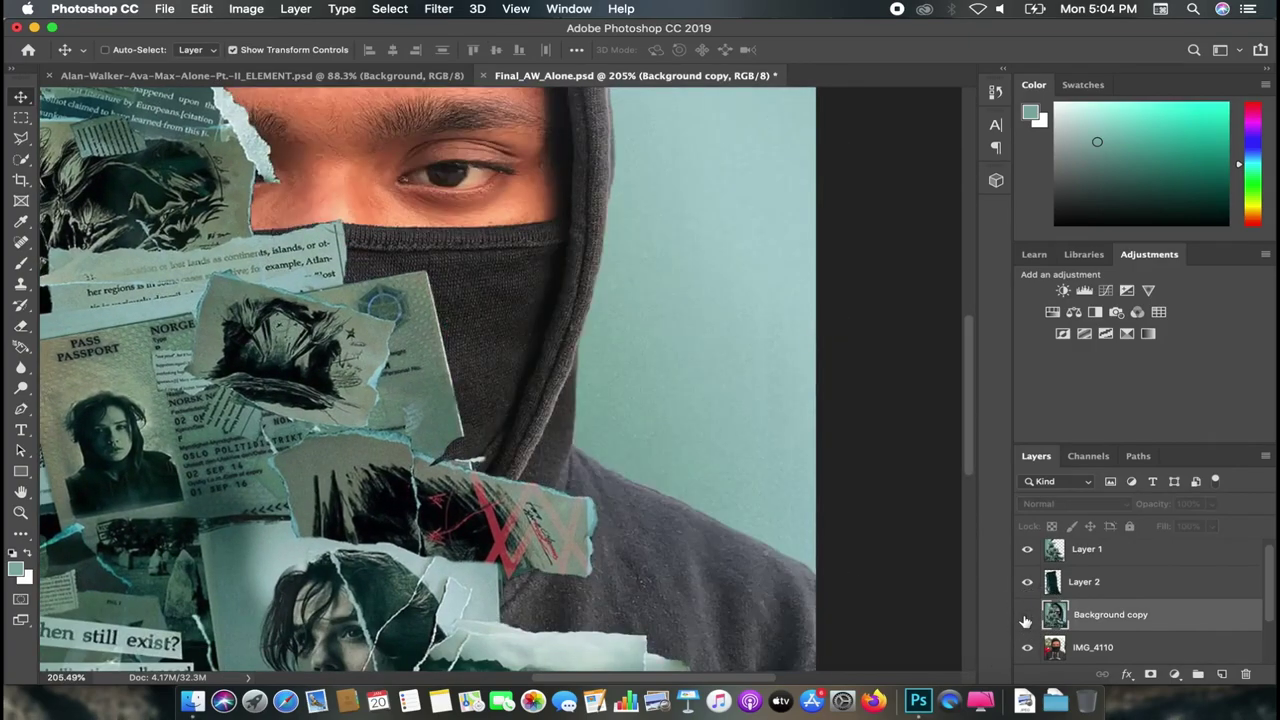
left_click(1026, 617)
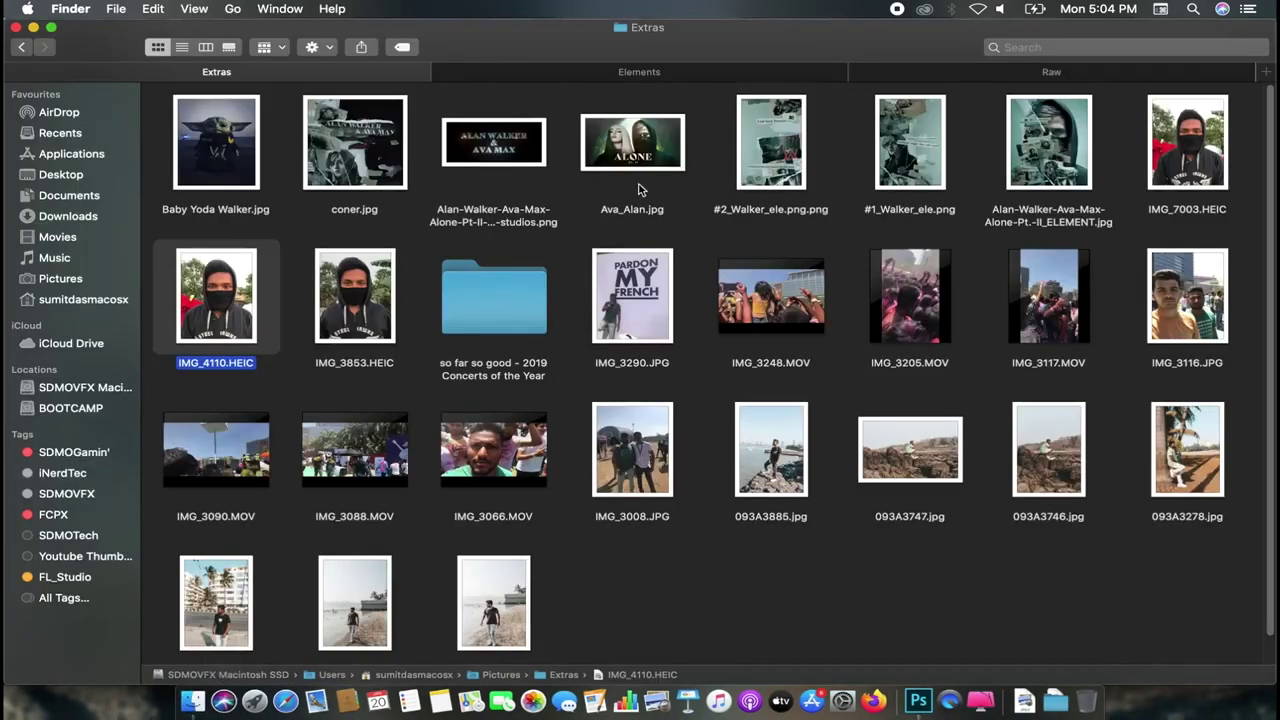
Step: Find 57-579377_alan-walker-airinum-mask.png in the Elements folder, preview it, and drag it into the poster
left_click(632, 72)
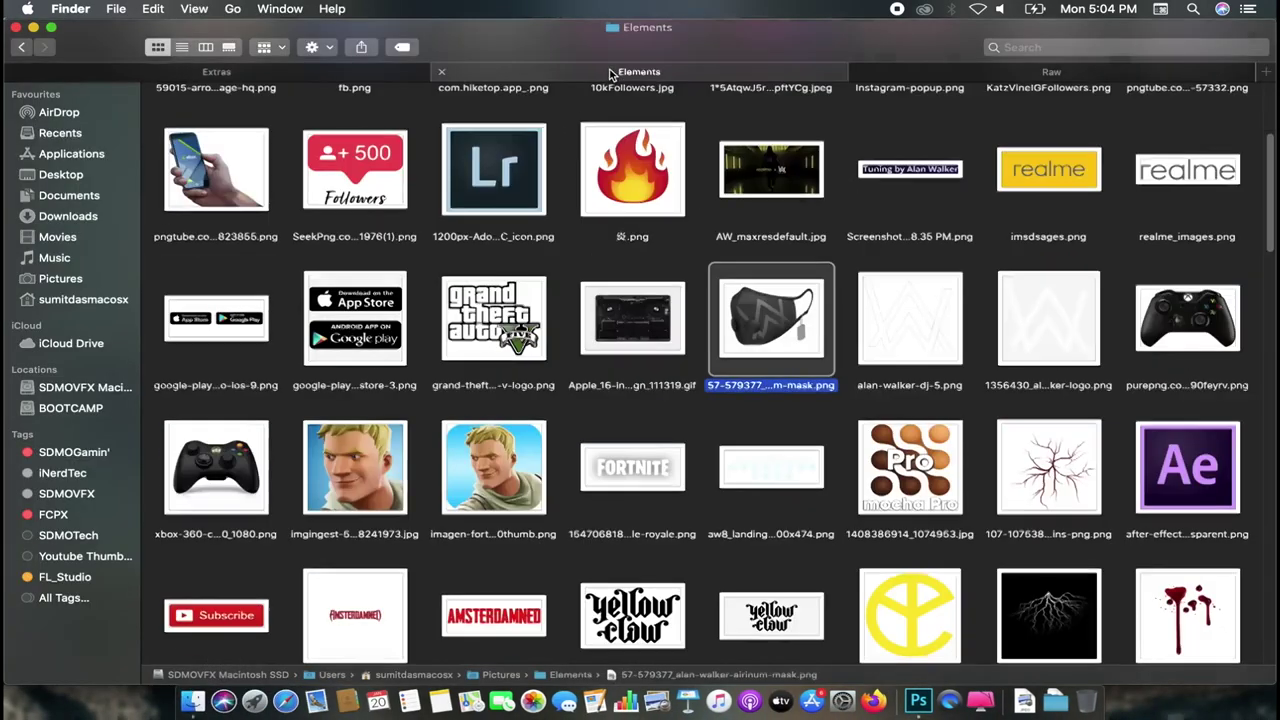
left_click(922, 74)
left_click(608, 74)
scroll(569, 238, "up", 3)
scroll(770, 340, "down", 3)
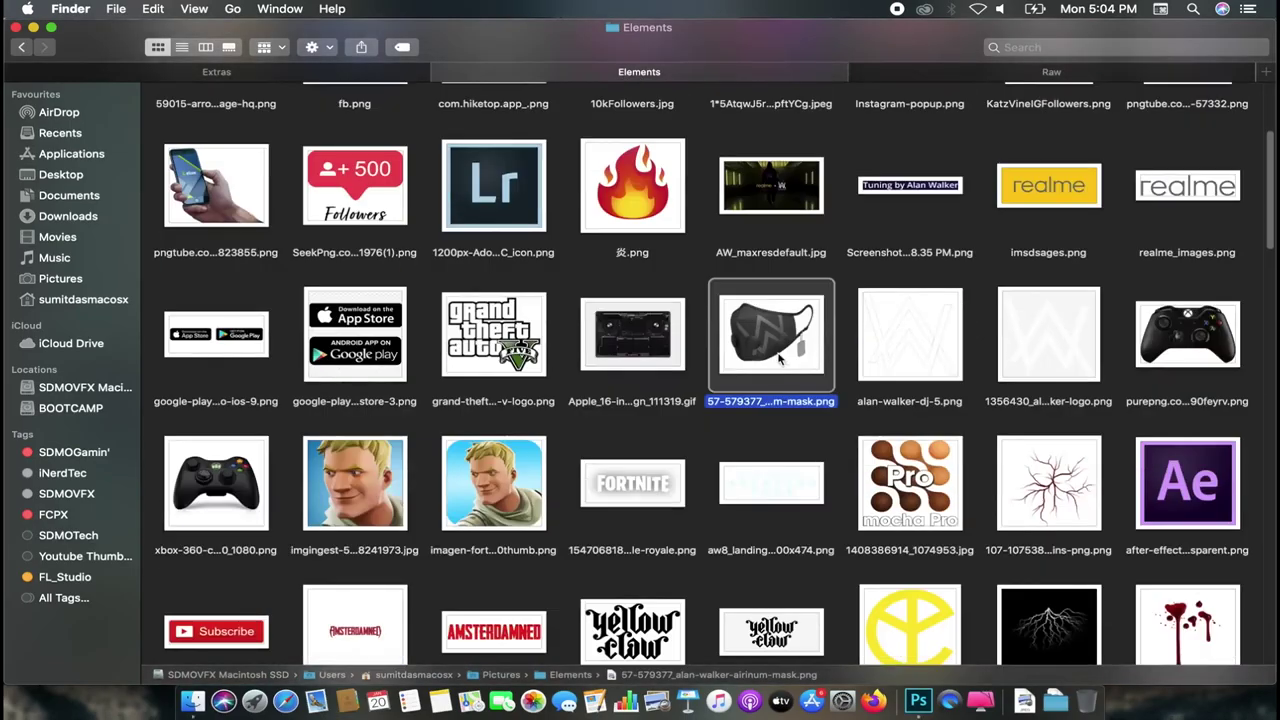
key("space")
key("space")
mouse_move(780, 345)
left_mouse_down()
mouse_move(918, 704)
mouse_move(720, 425)
mouse_move(544, 345)
left_mouse_up()
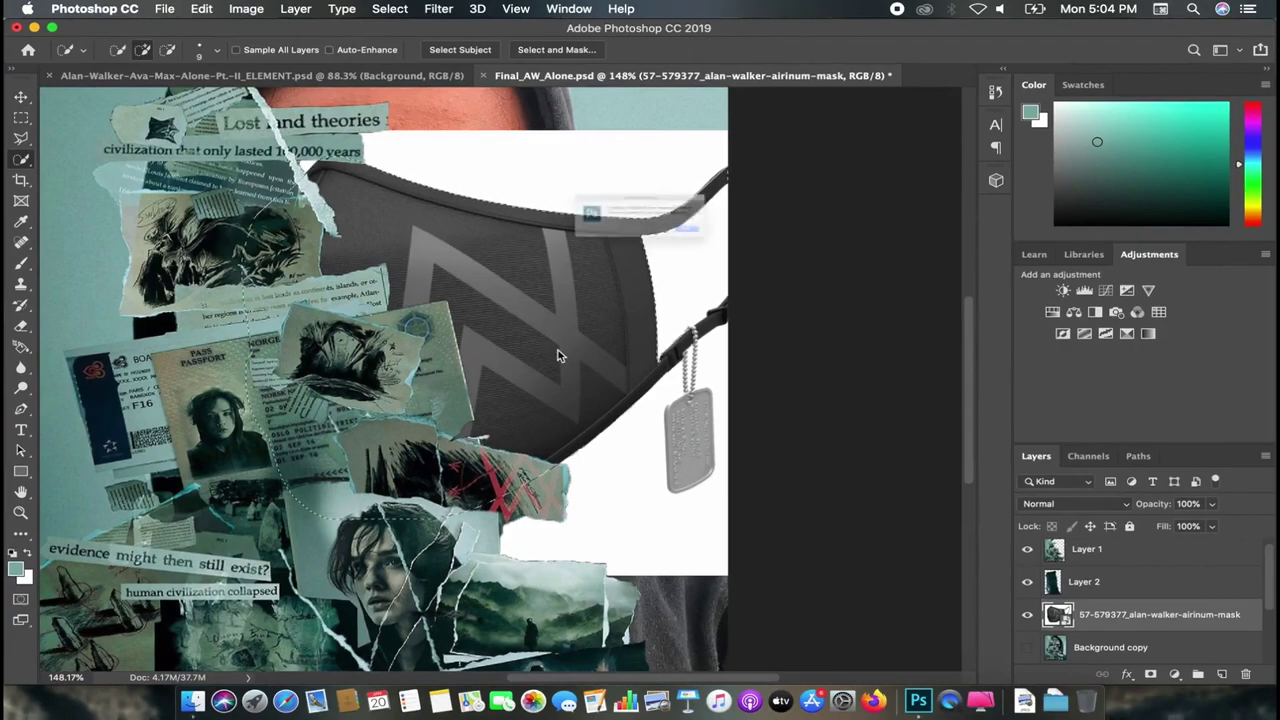
Step: Duplicate the placed mask smart object, delete the original, and select the Layer 3 copy
key("BackSpace")
left_click(772, 254)
key("ctrl+j")
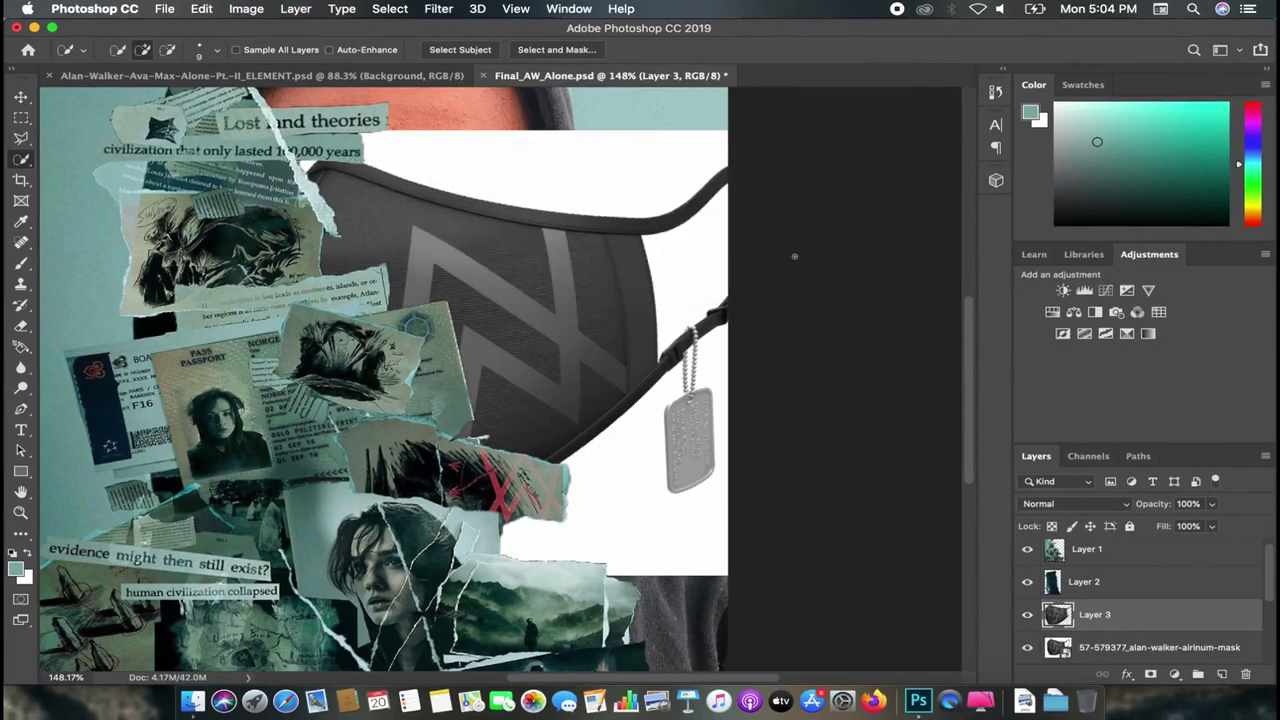
left_click(1085, 648)
key("BackSpace")
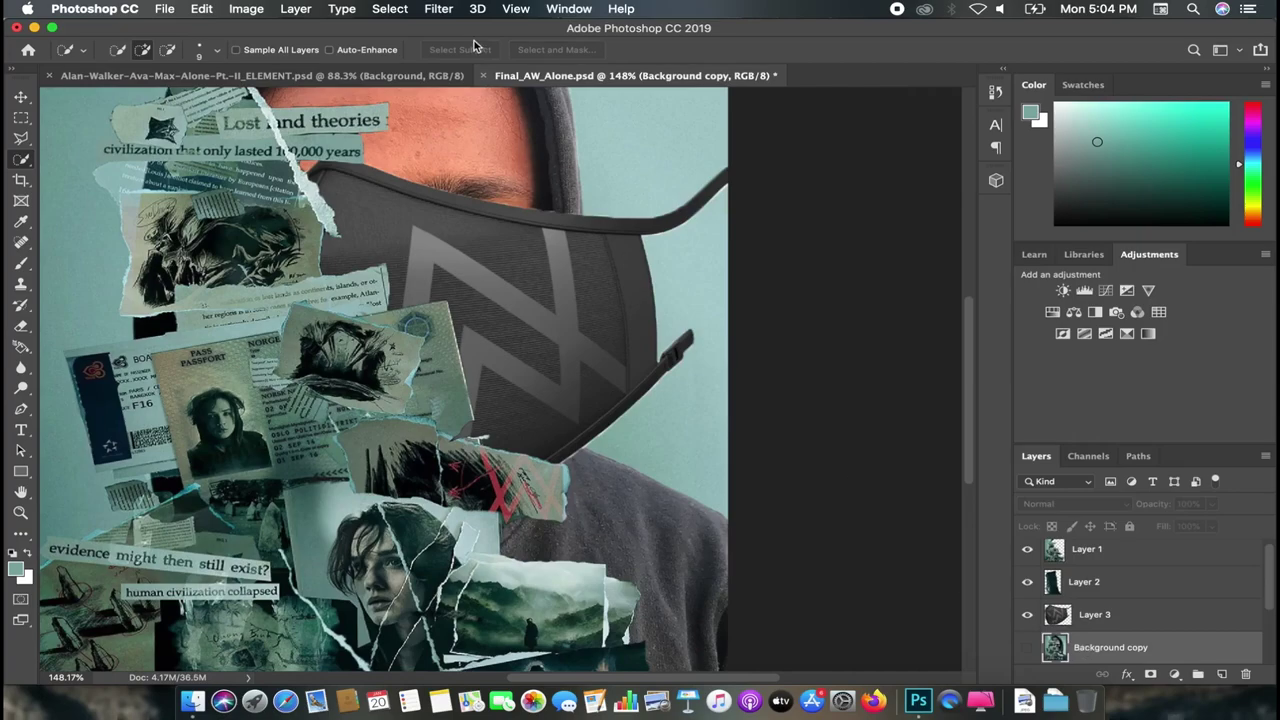
key("v")
left_click_drag(491, 284, 491, 284)
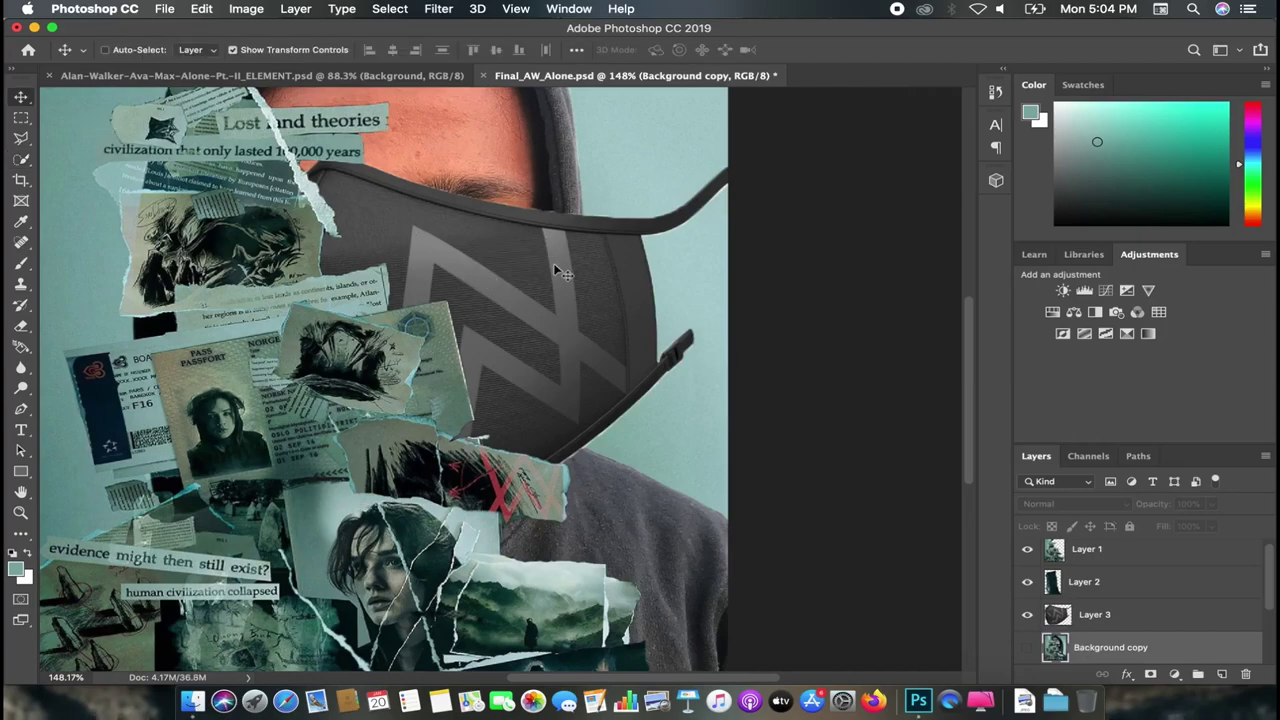
key("ctrl+0")
left_click(1087, 618)
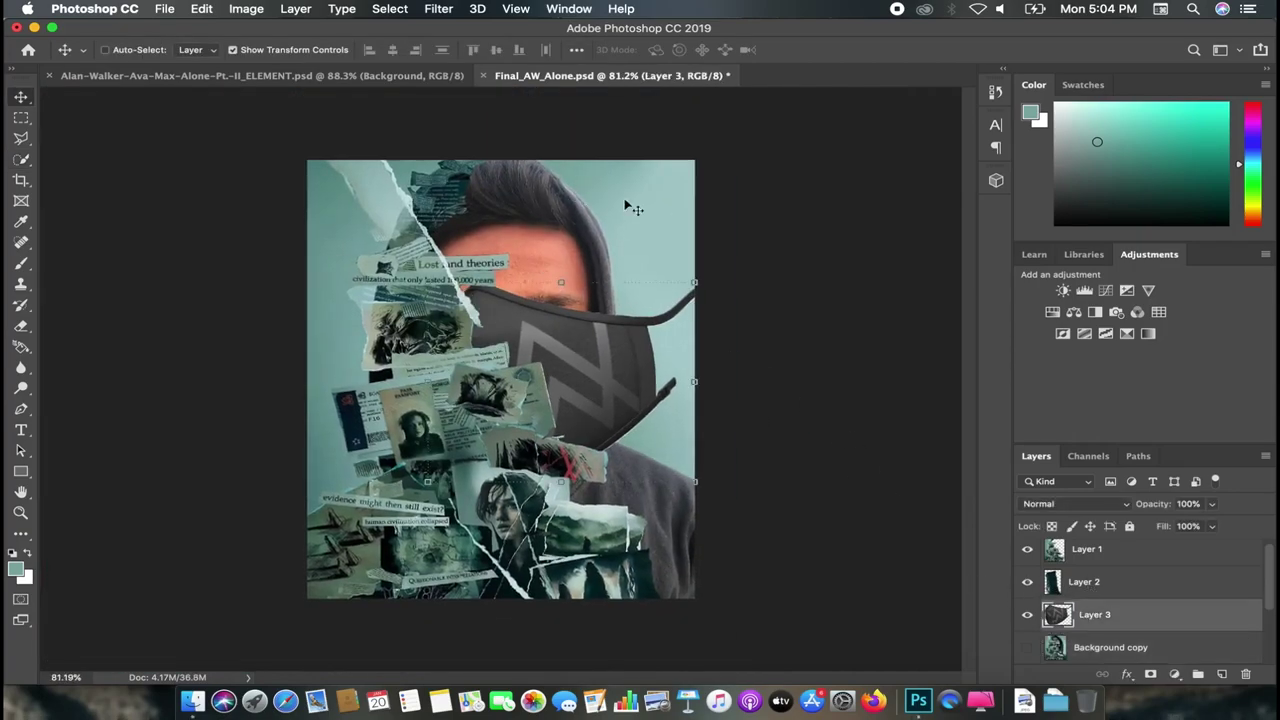
Step: Scale the mask to about 83%, rotate it 16.38°, and position it over the lower face
left_click_drag(692, 282, 630, 330)
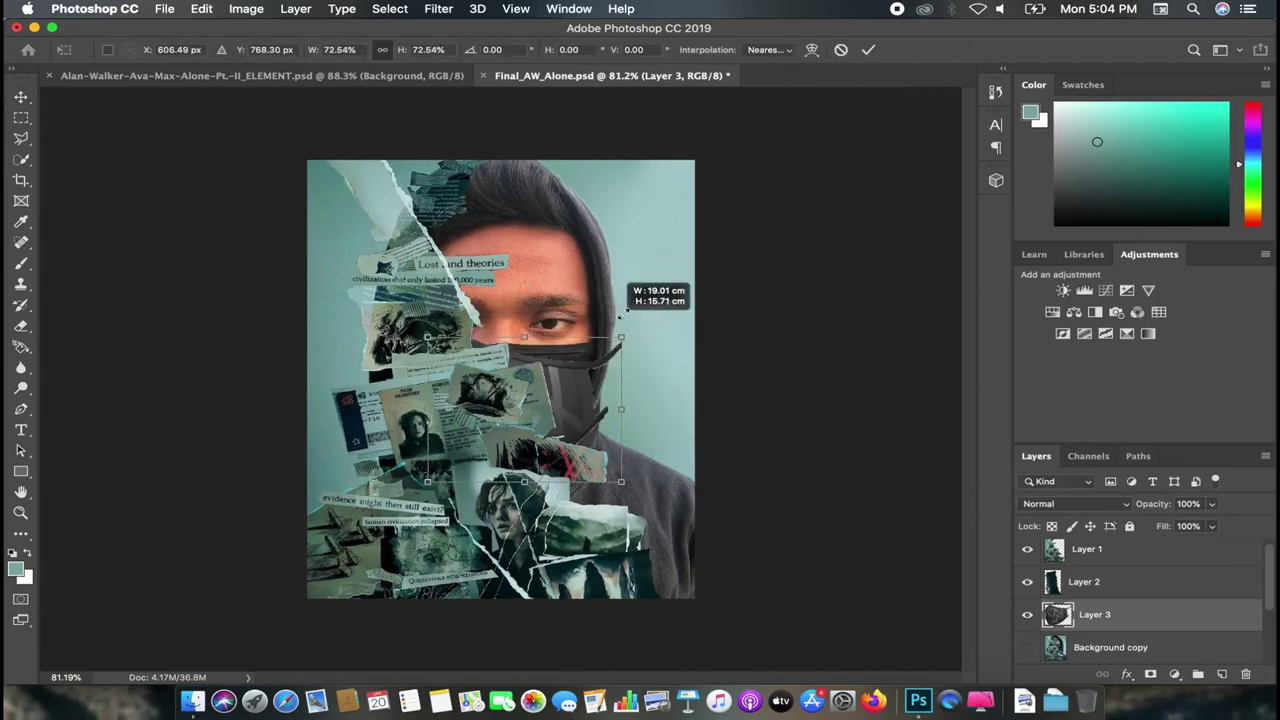
scroll(630, 340, "up", 3)
left_click_drag(657, 387, 709, 393)
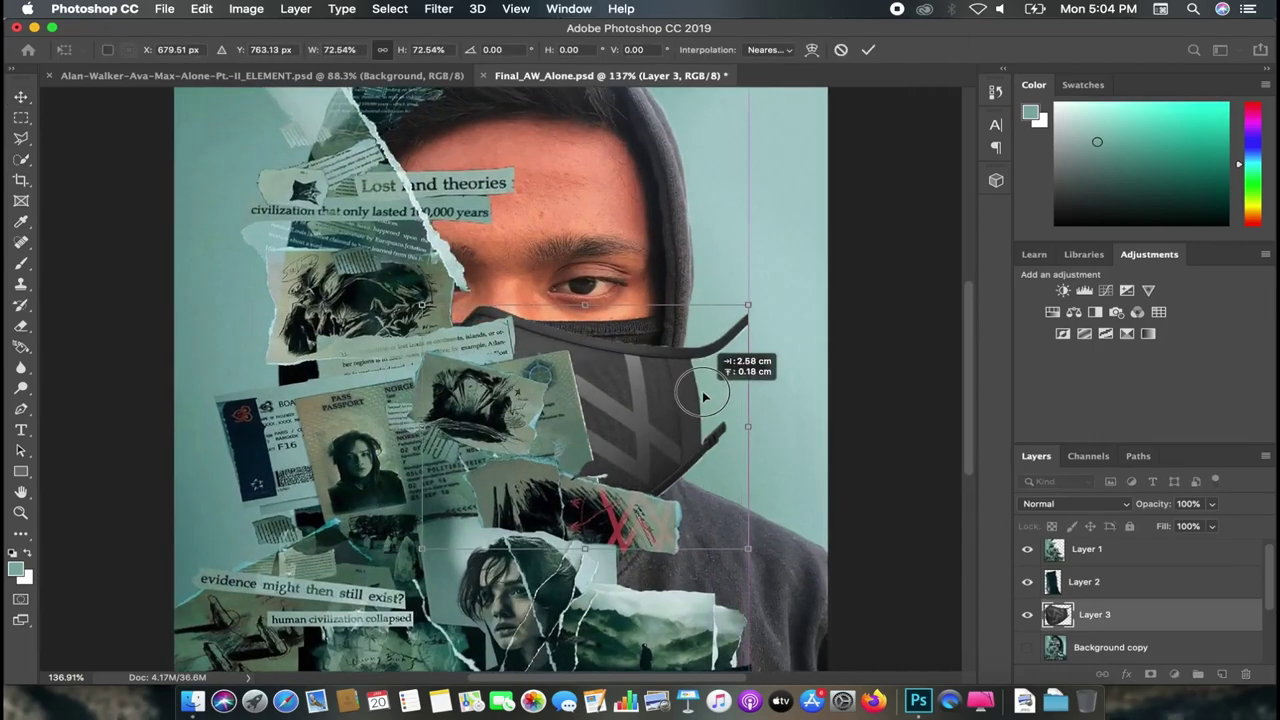
left_click_drag(755, 310, 884, 290)
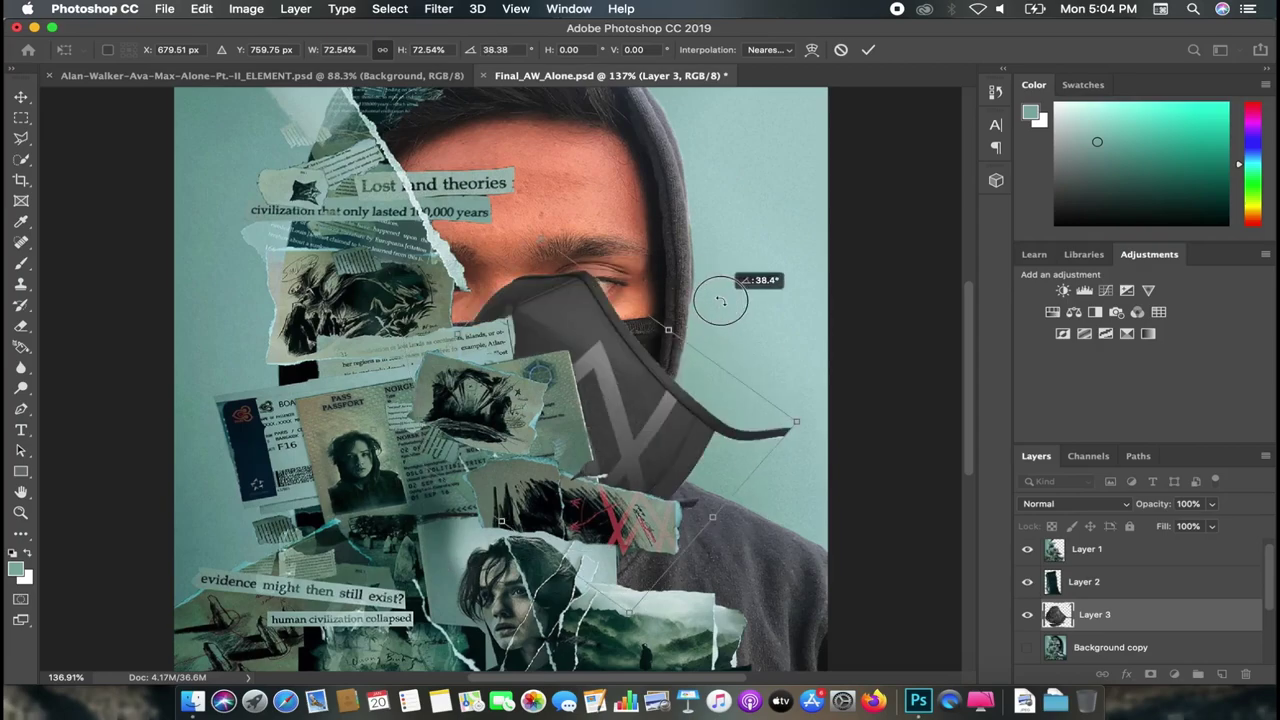
left_click_drag(670, 347, 625, 287)
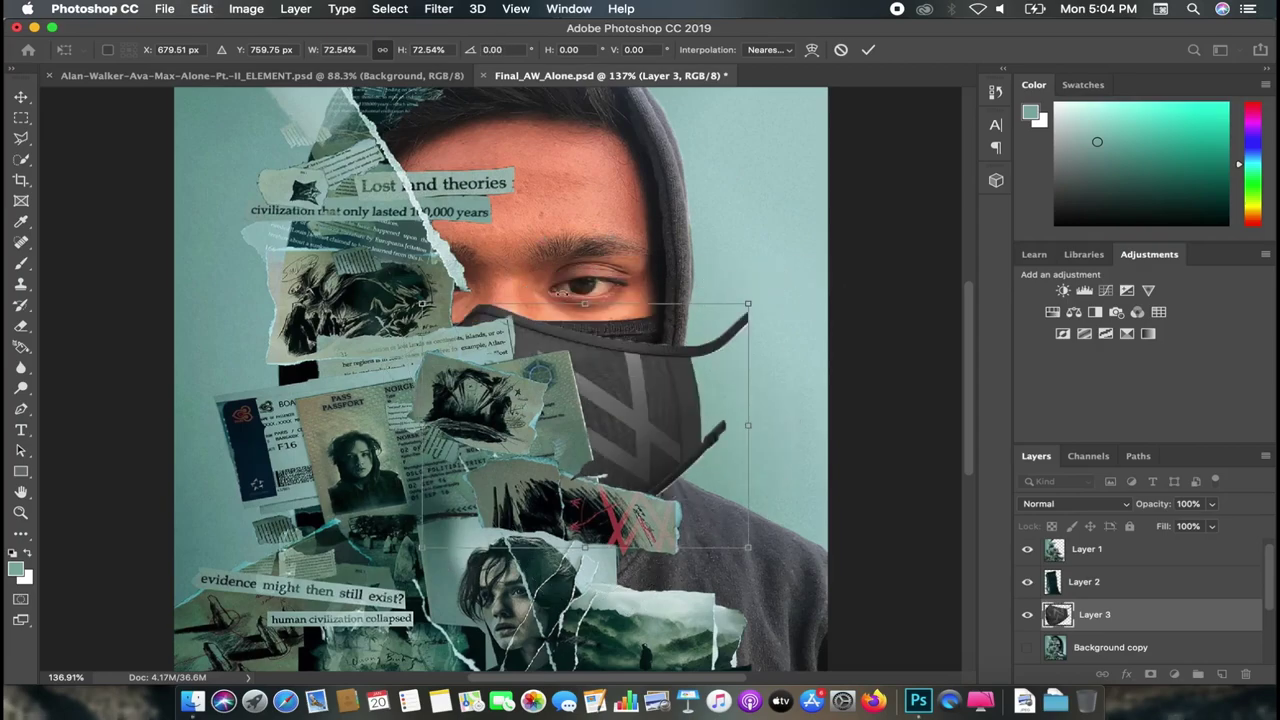
left_click_drag(612, 425, 601, 405)
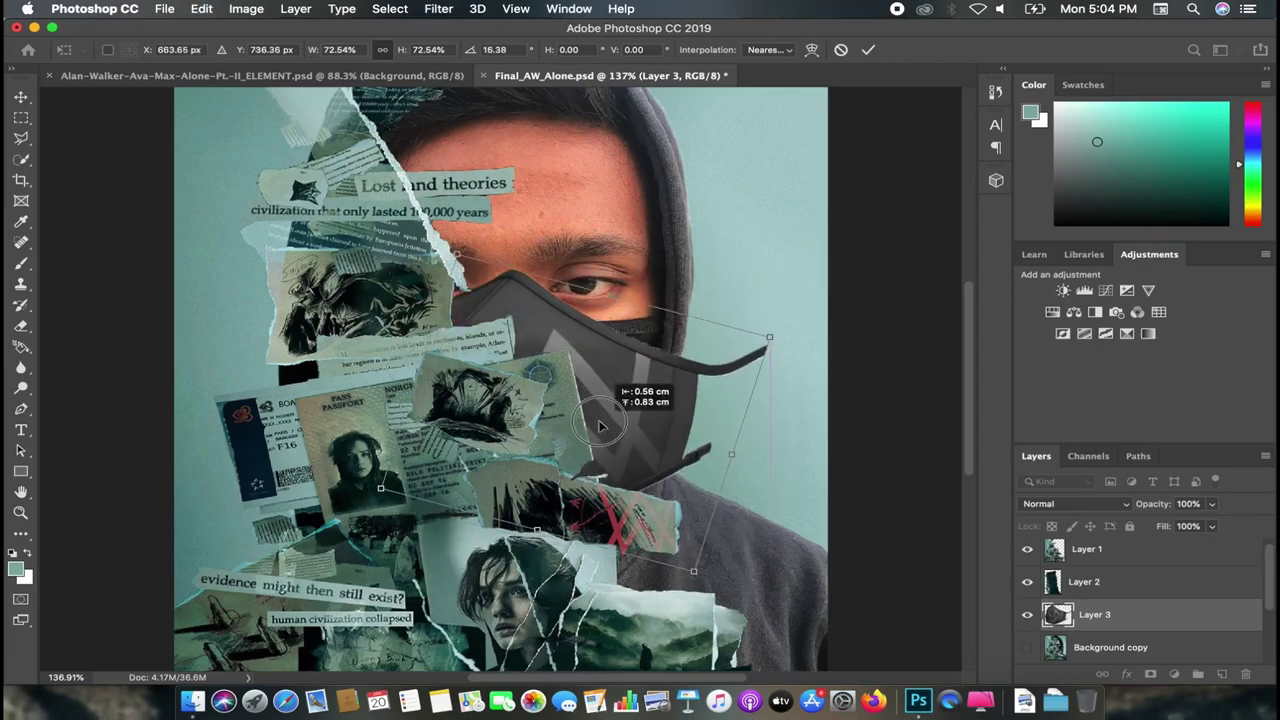
left_click_drag(781, 327, 850, 280)
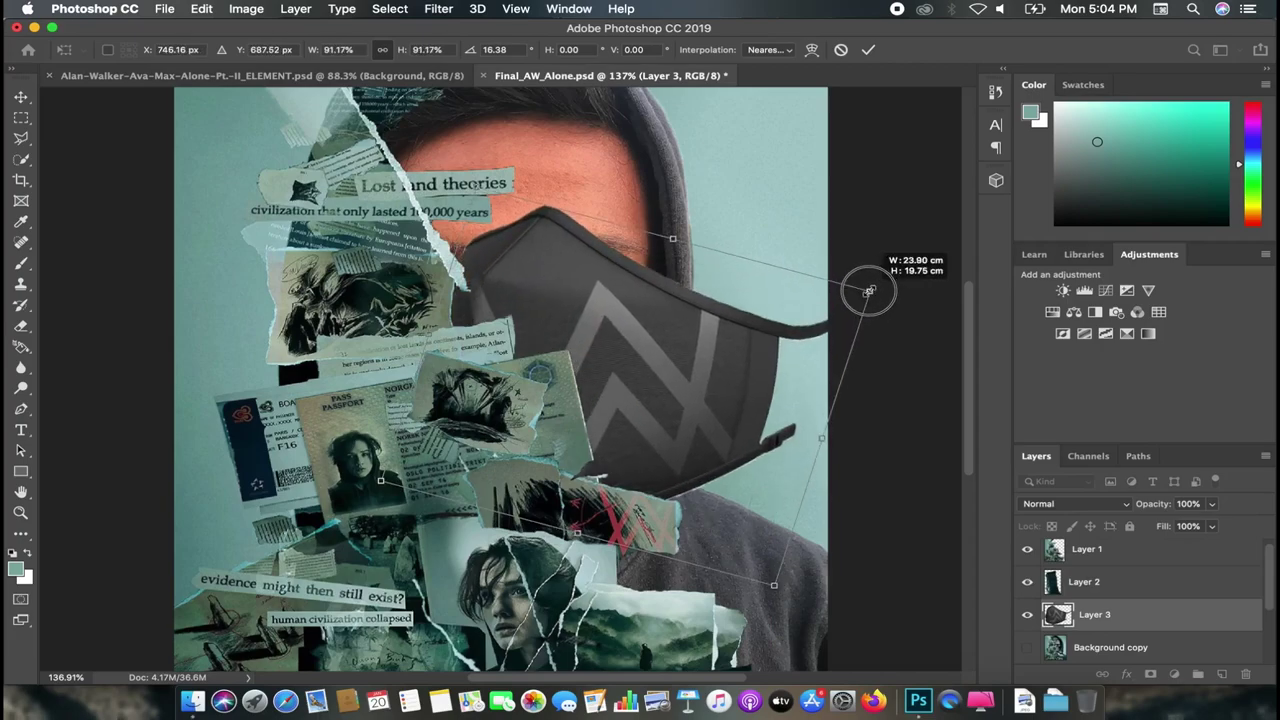
left_click_drag(690, 370, 665, 407)
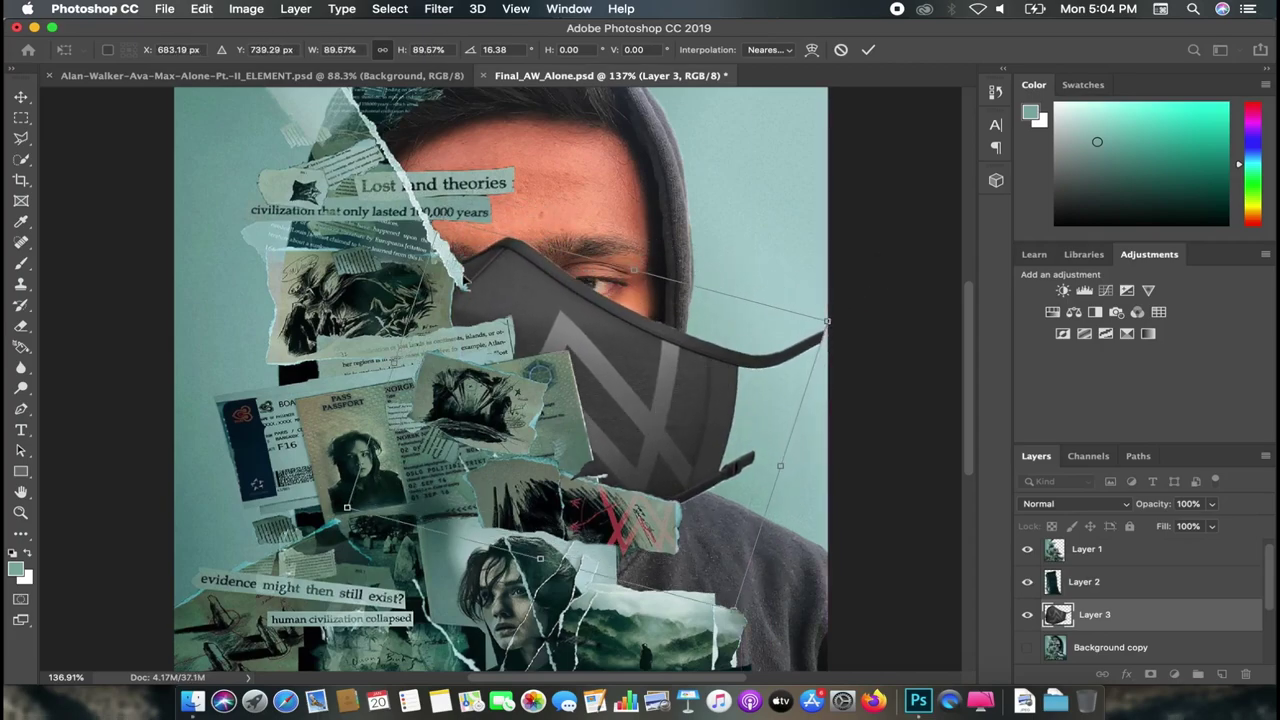
left_click_drag(445, 221, 514, 251)
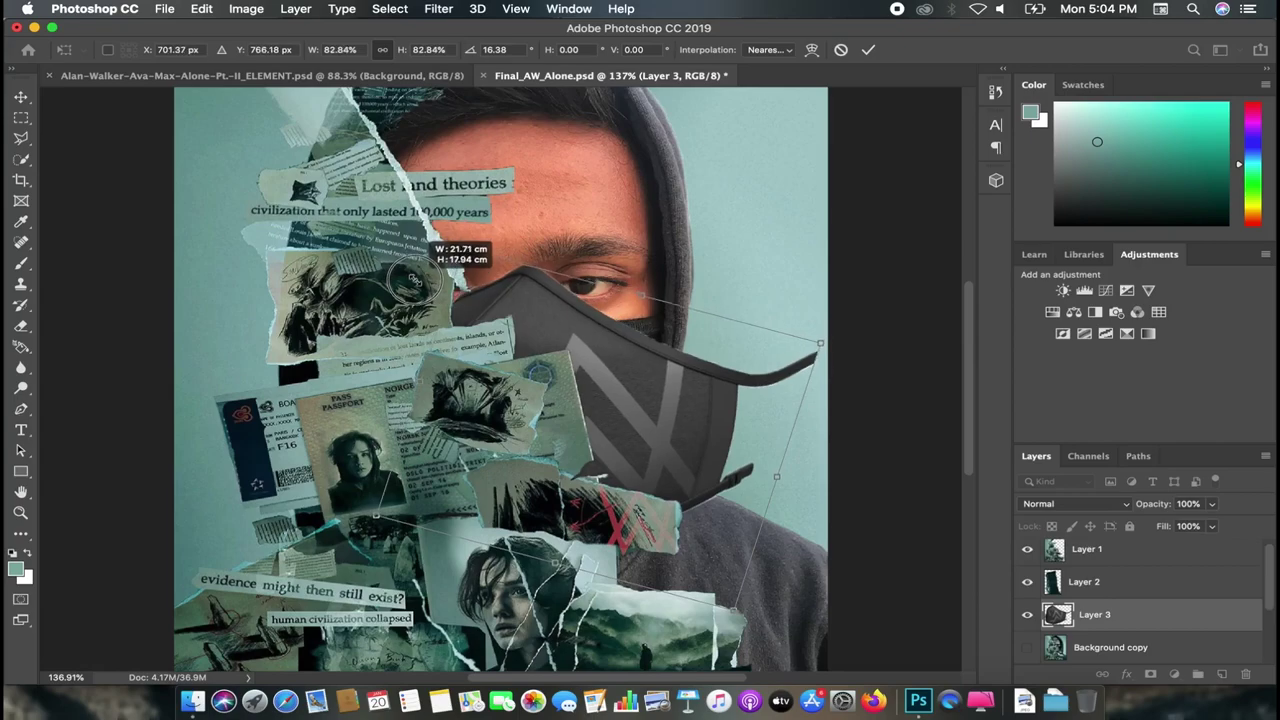
left_click_drag(652, 345, 645, 311)
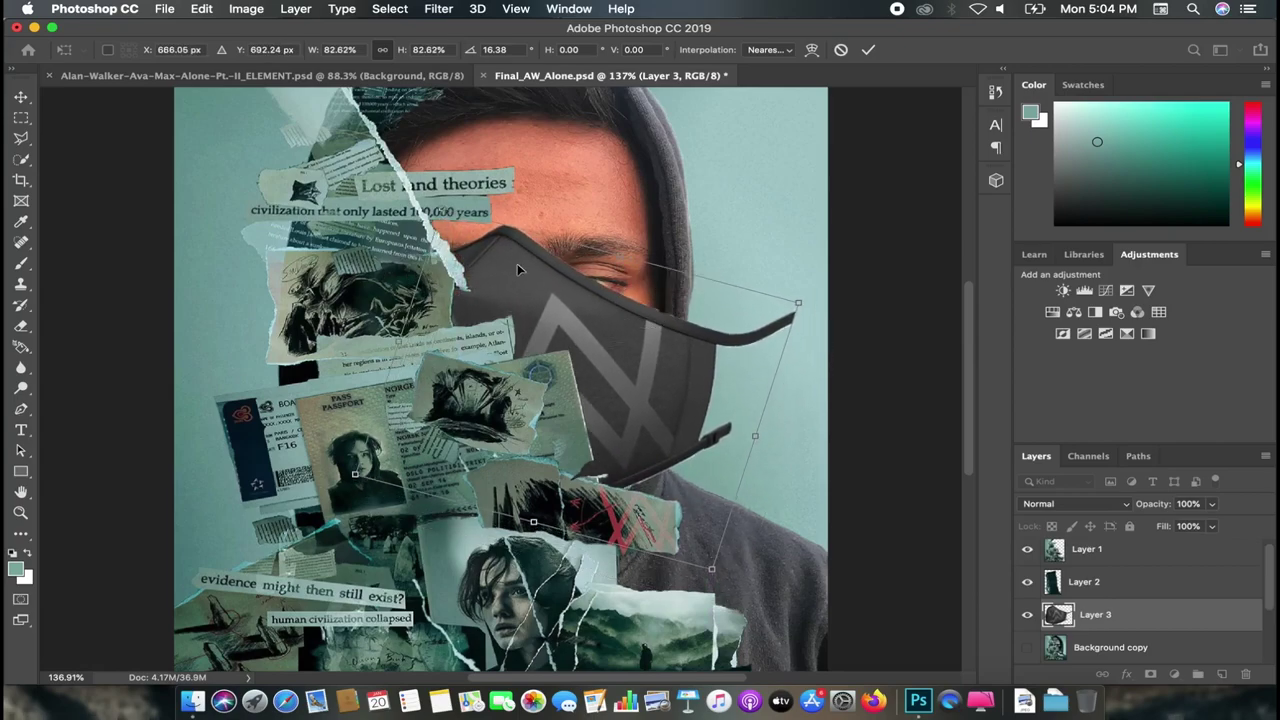
scroll(517, 263, "up", 1)
scroll(517, 263, "up", 2)
key("Return")
Step: Set Layer 3's blend mode to Screen, after trying Lighten
left_click(1080, 503)
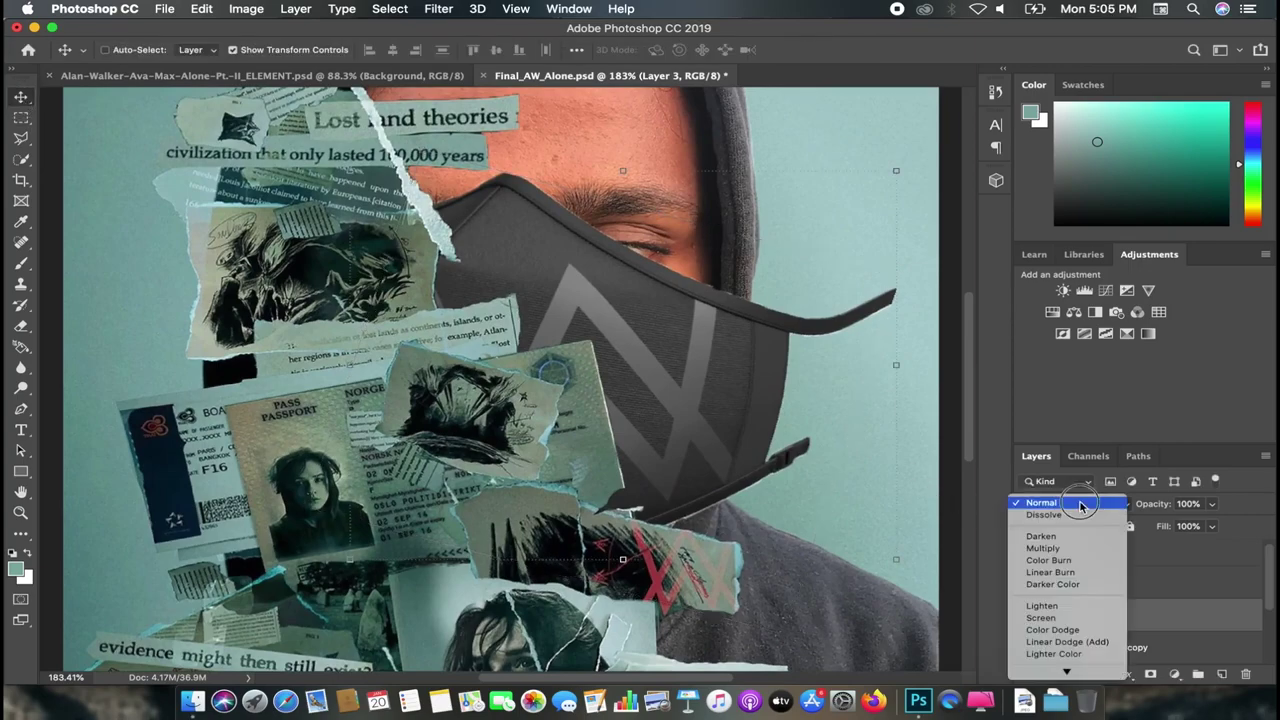
left_click(1041, 606)
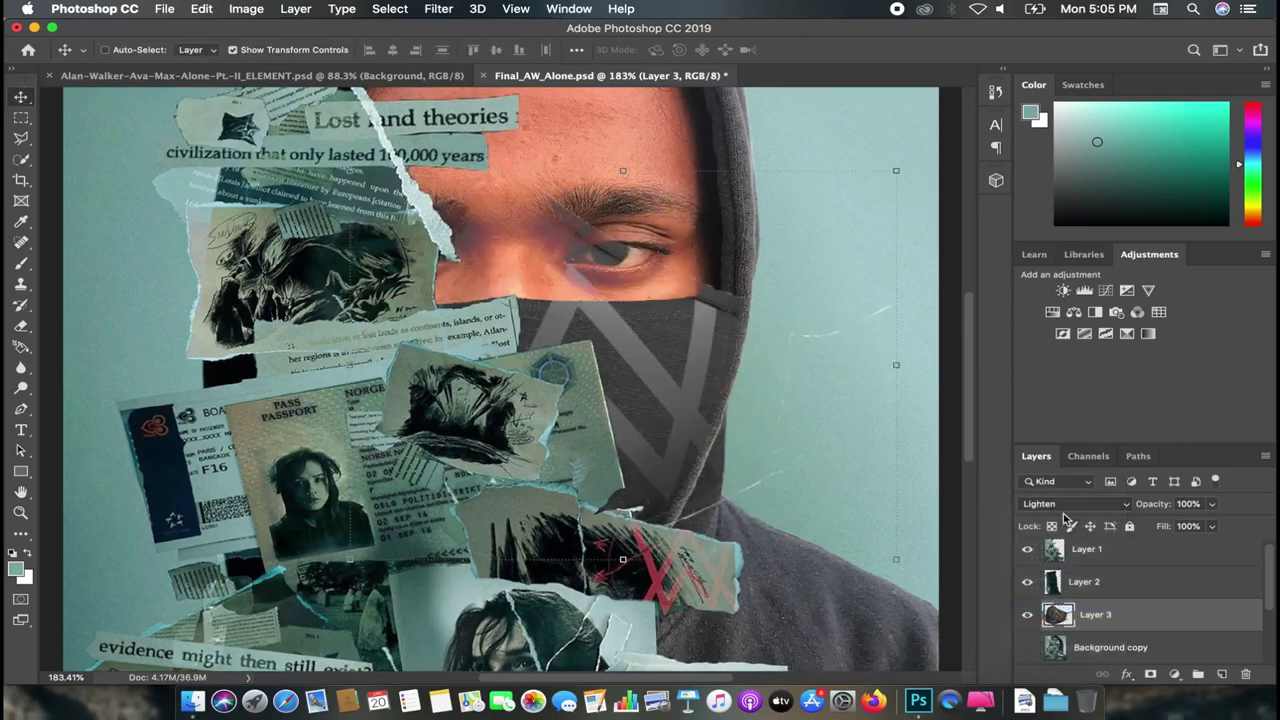
left_click(1066, 505)
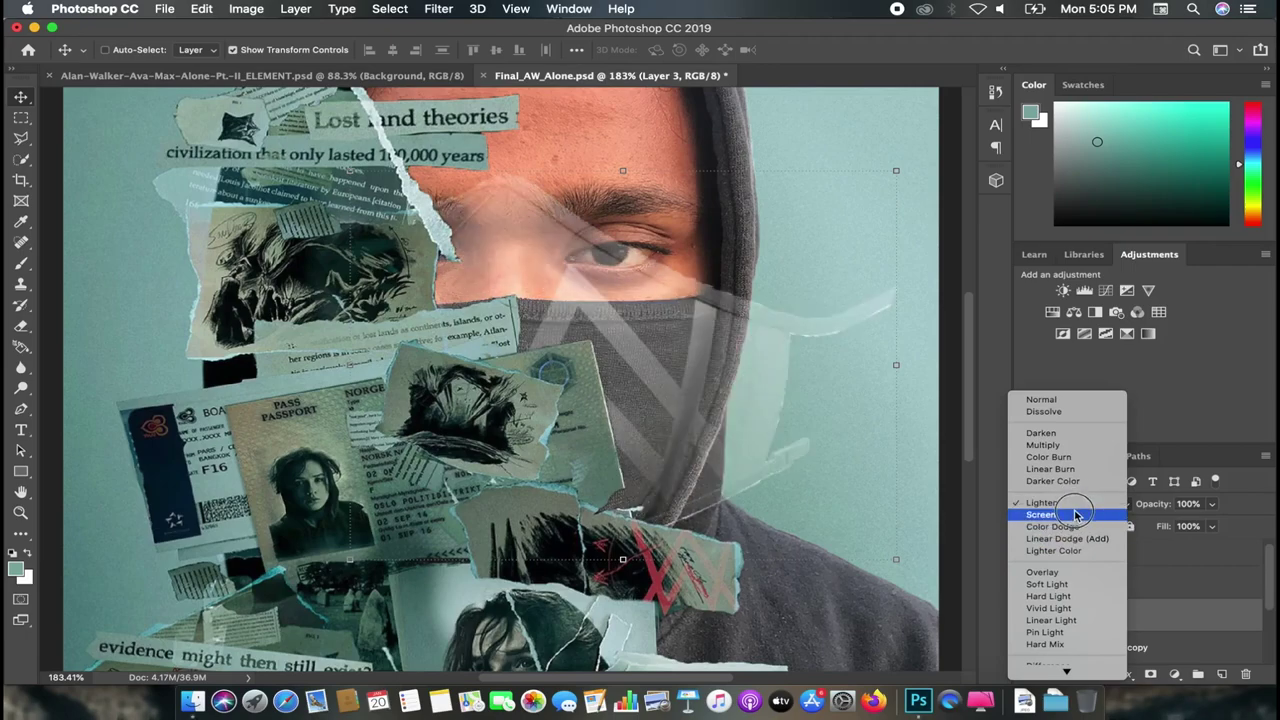
left_click(1075, 513)
Step: Erase the mask overlay from the eyebrows, the eyes and the white stripe beside the hood
key("w")
key("e")
left_click_drag(450, 222, 675, 226)
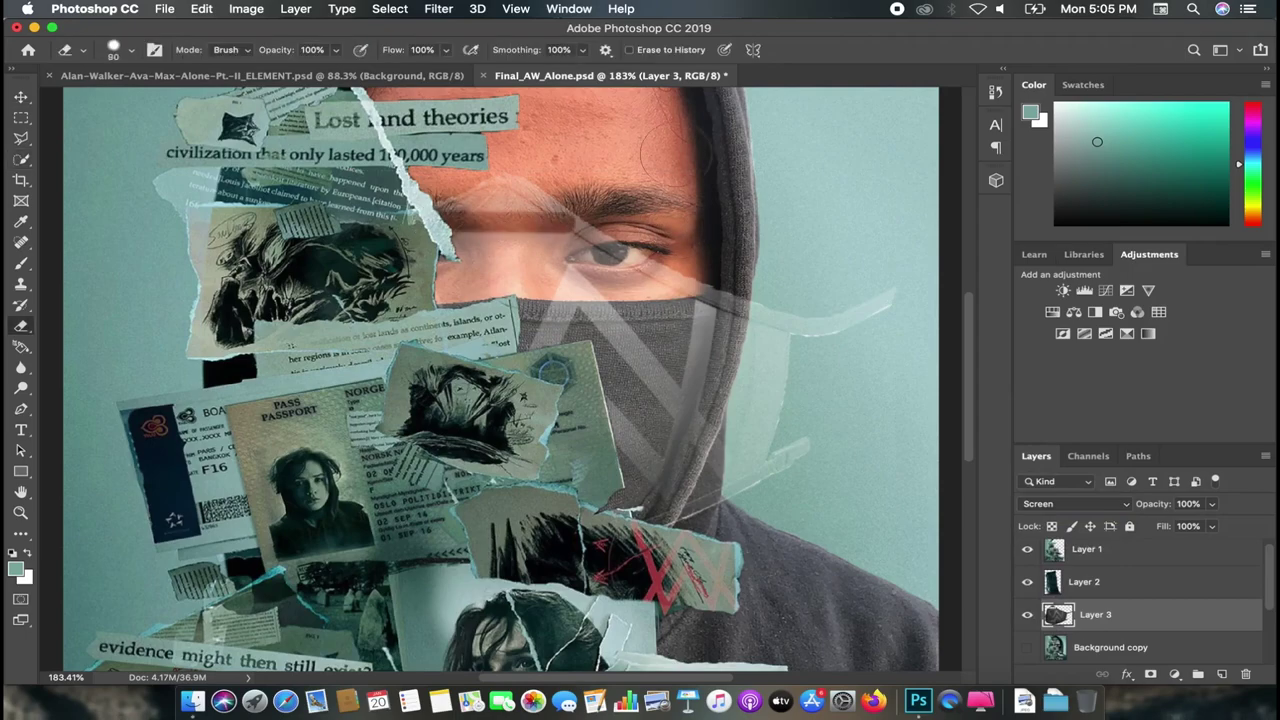
left_click_drag(412, 242, 690, 228)
mouse_move(510, 190)
left_mouse_down()
mouse_move(757, 214)
mouse_move(396, 258)
left_mouse_up()
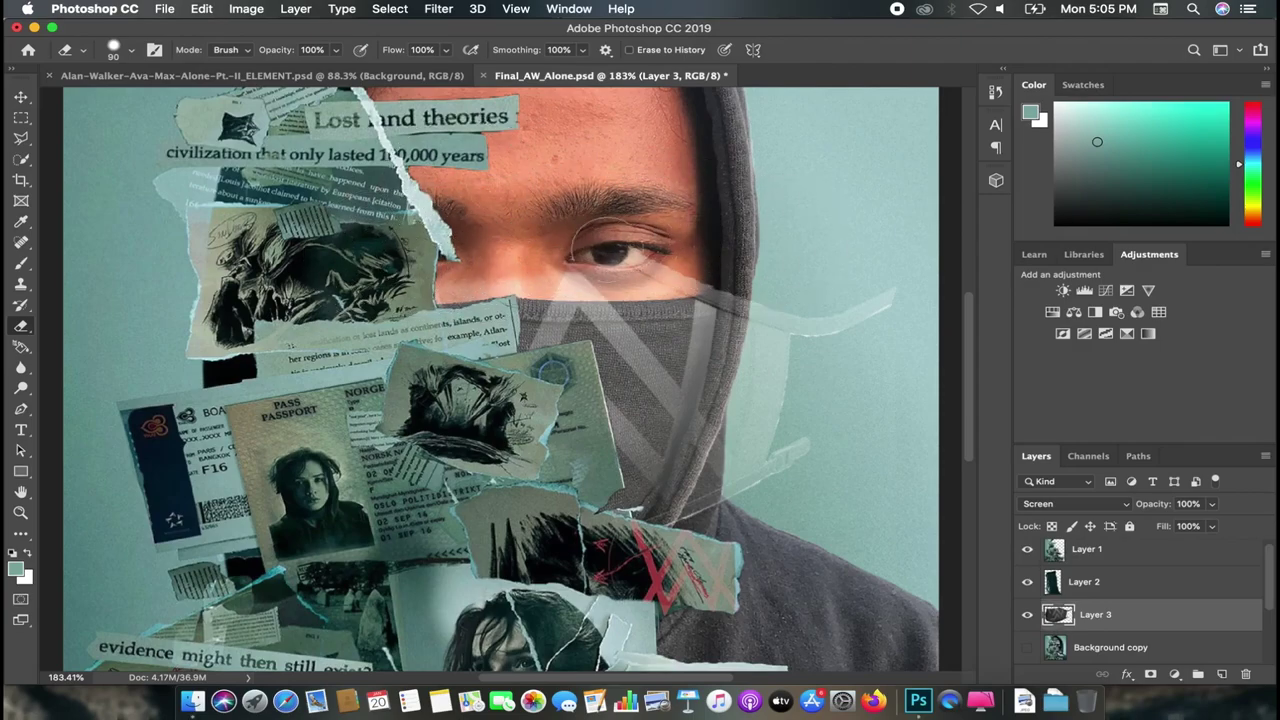
mouse_move(886, 291)
left_mouse_down()
mouse_move(777, 463)
mouse_move(883, 291)
mouse_move(771, 329)
mouse_move(771, 486)
mouse_move(757, 540)
left_mouse_up()
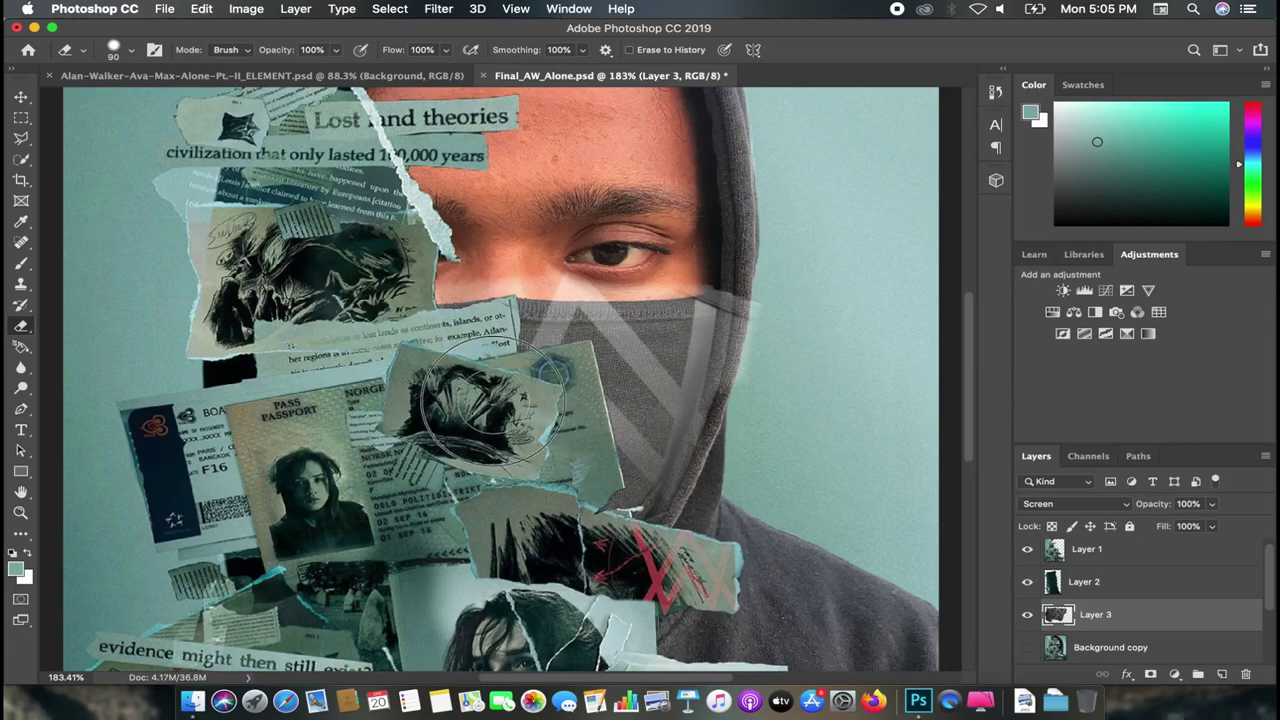
Step: Zoom in on the mask area and bring Layer 3's opacity to 100%
key("super+equal")
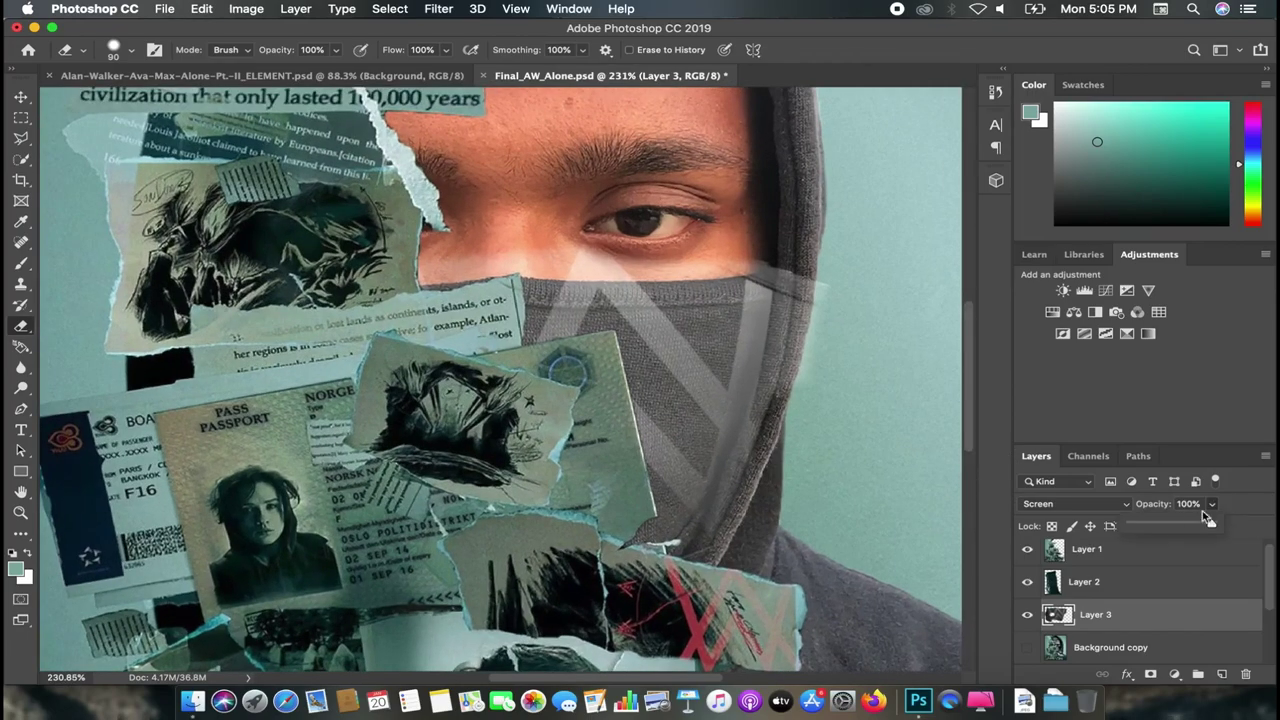
left_click_drag(1150, 528, 1148, 528)
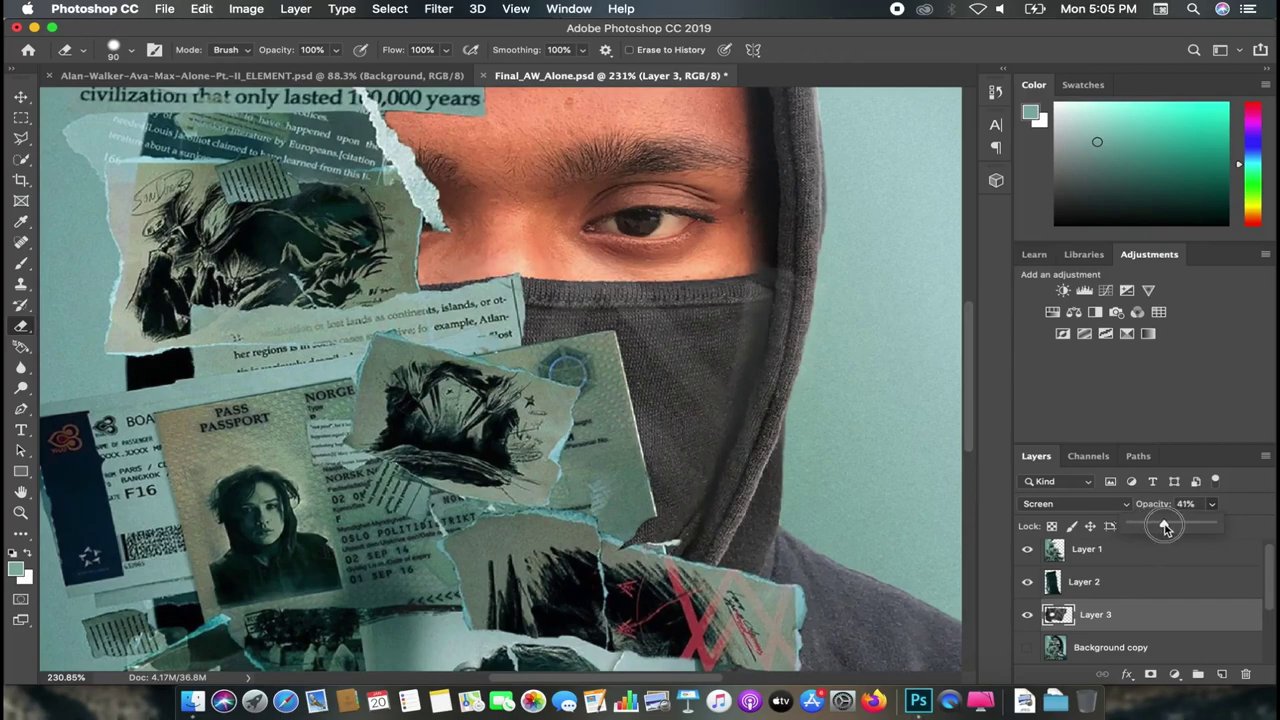
key("super+equal")
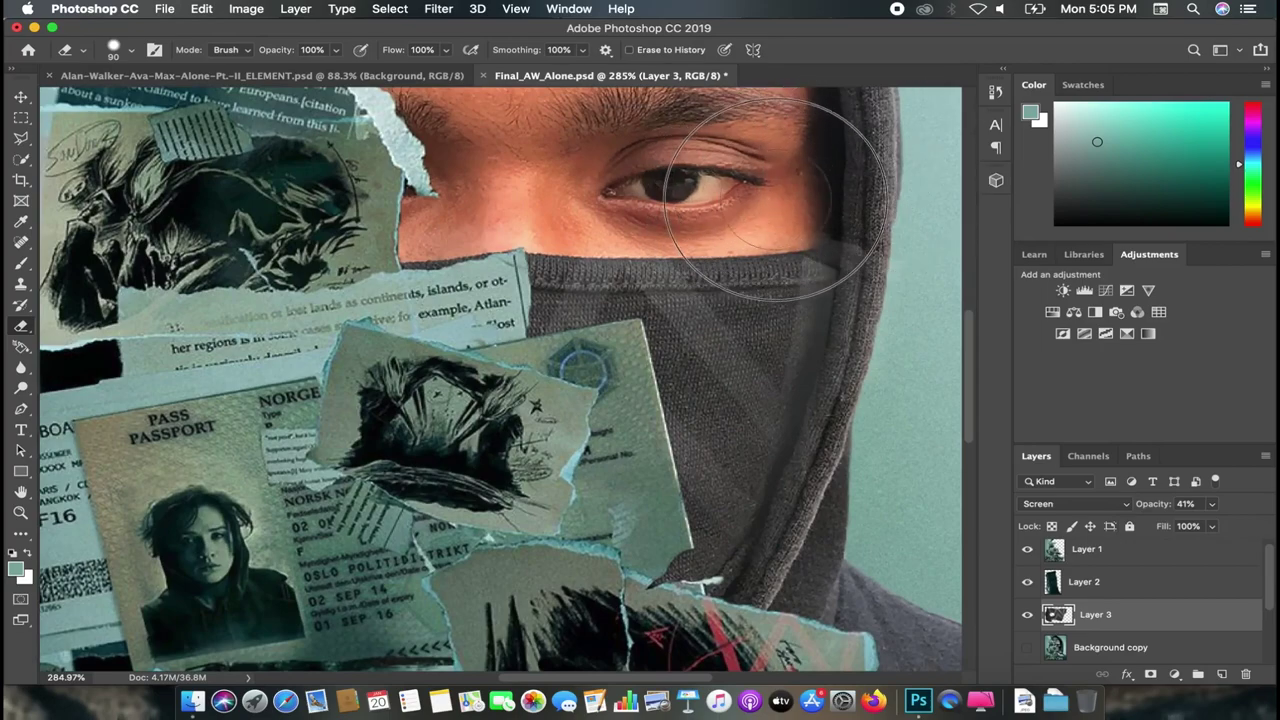
scroll(952, 170, "up", 1)
scroll(850, 175, "up", 1)
scroll(720, 180, "up", 1)
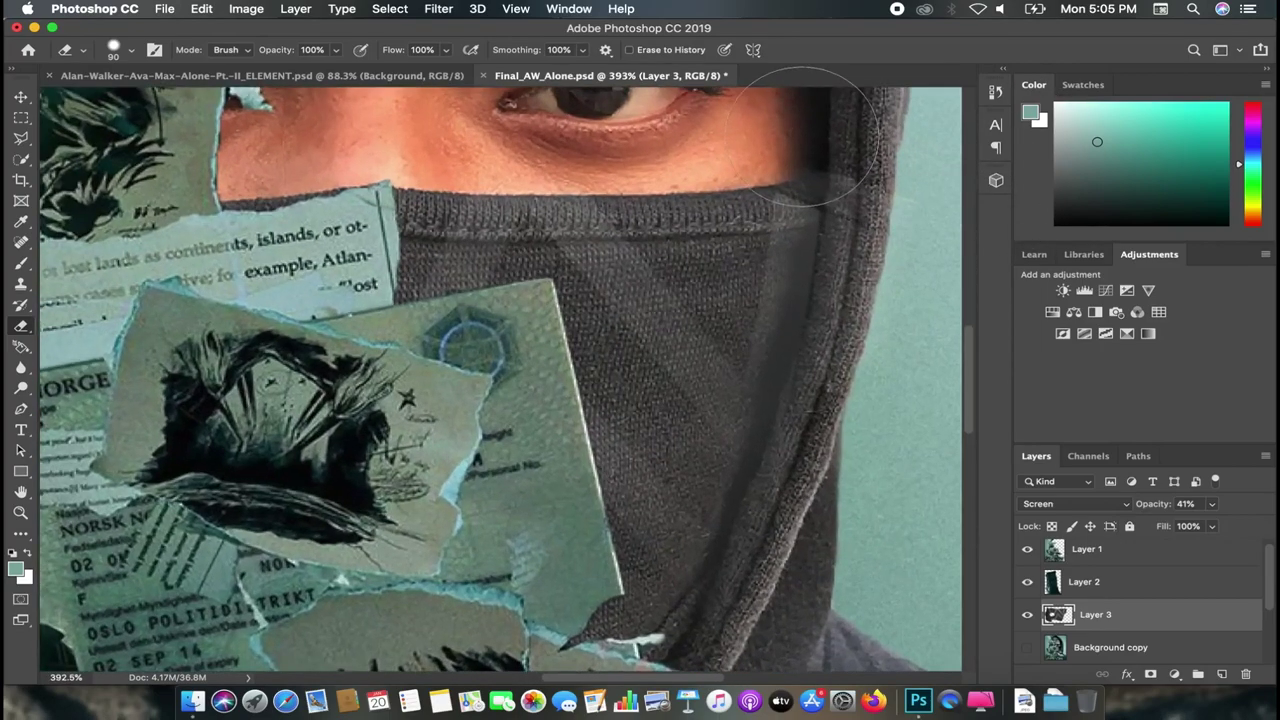
scroll(620, 185, "up", 1)
mouse_move(752, 228)
left_mouse_down()
mouse_move(857, 257)
mouse_move(893, 300)
mouse_move(850, 293)
left_mouse_up()
key("ctrl+z")
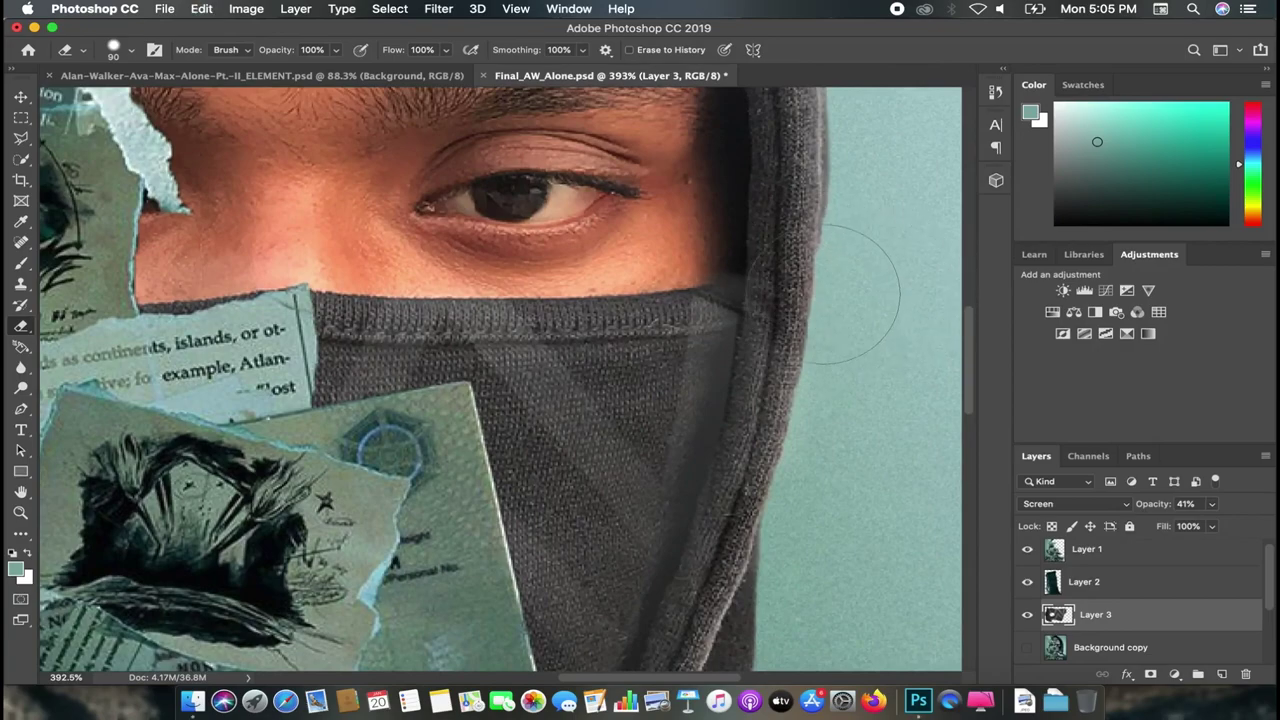
scroll(850, 365, "down", 2)
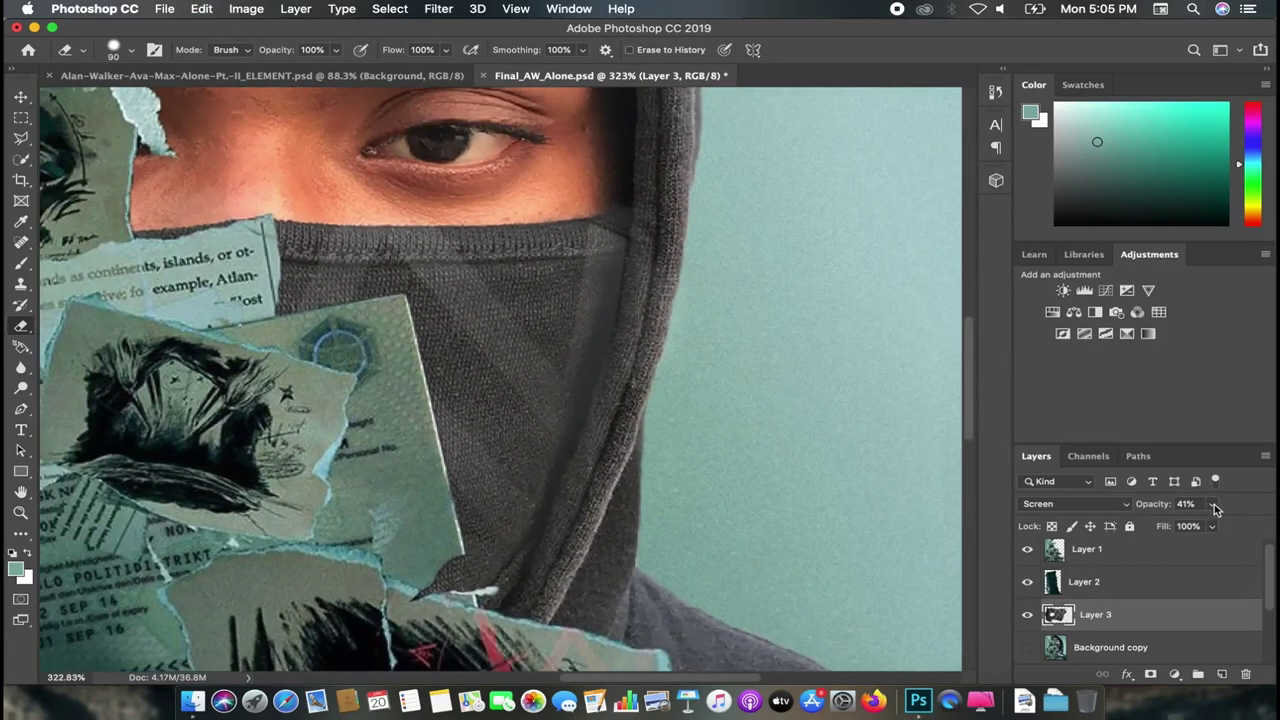
left_click_drag(1209, 524, 1259, 524)
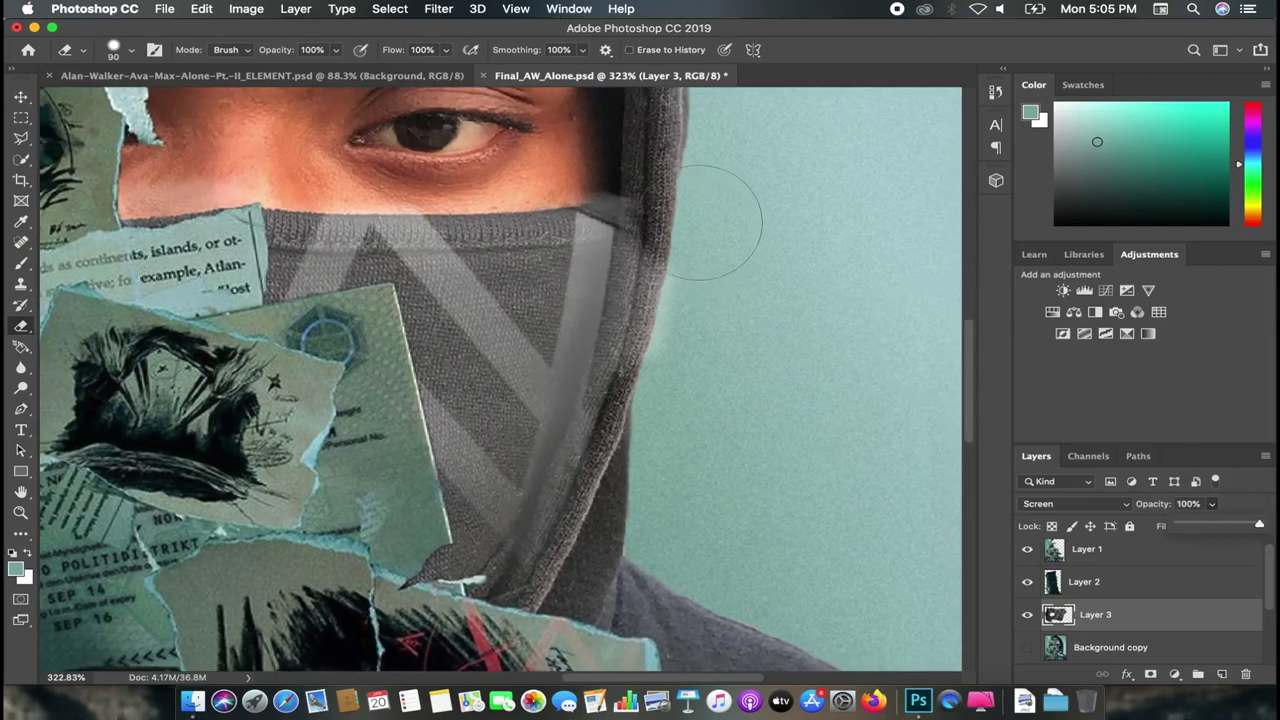
Step: Erase the pale halo along the hood's inner edge, undoing stray strokes
left_click_drag(698, 286, 713, 370)
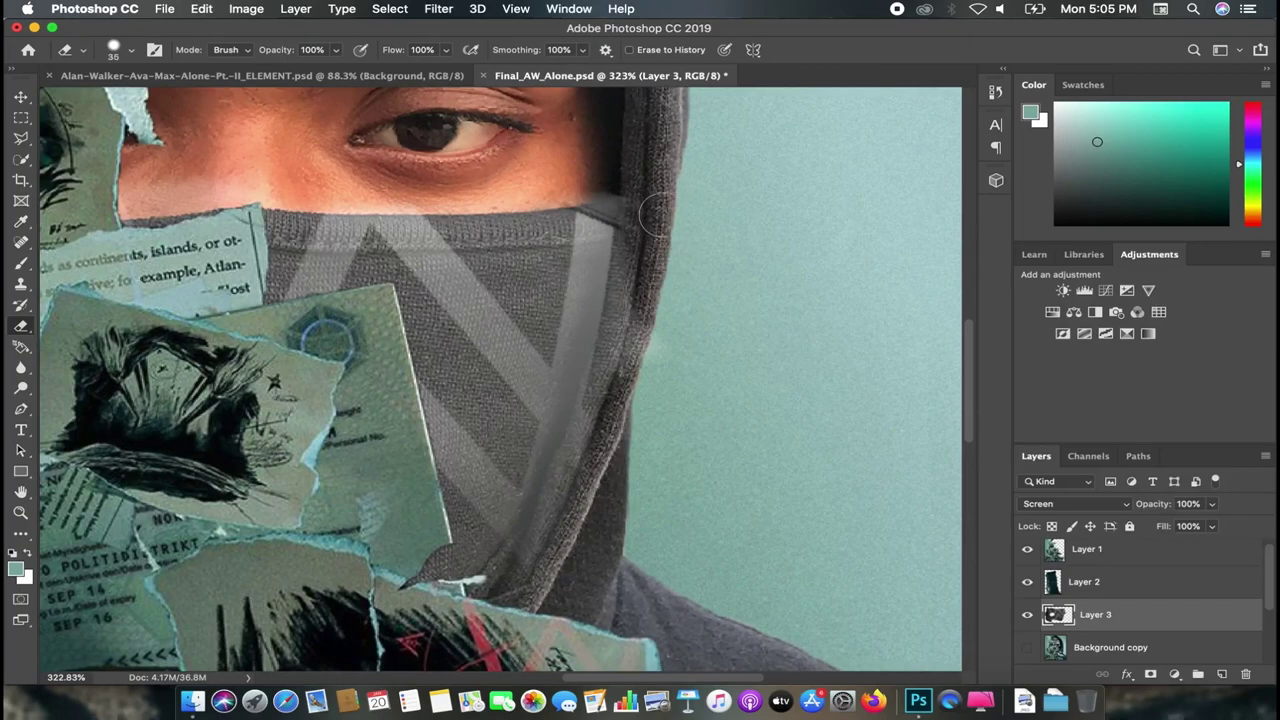
left_click_drag(648, 200, 607, 508)
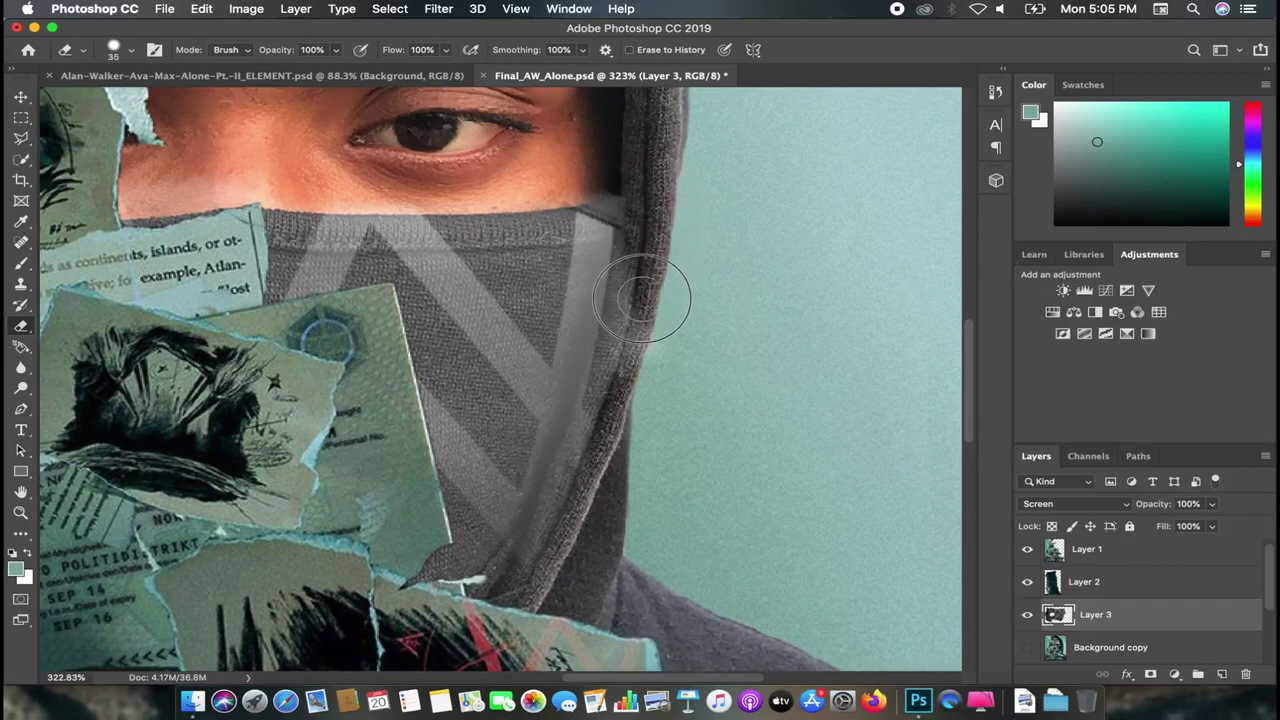
scroll(648, 482, "down", 2)
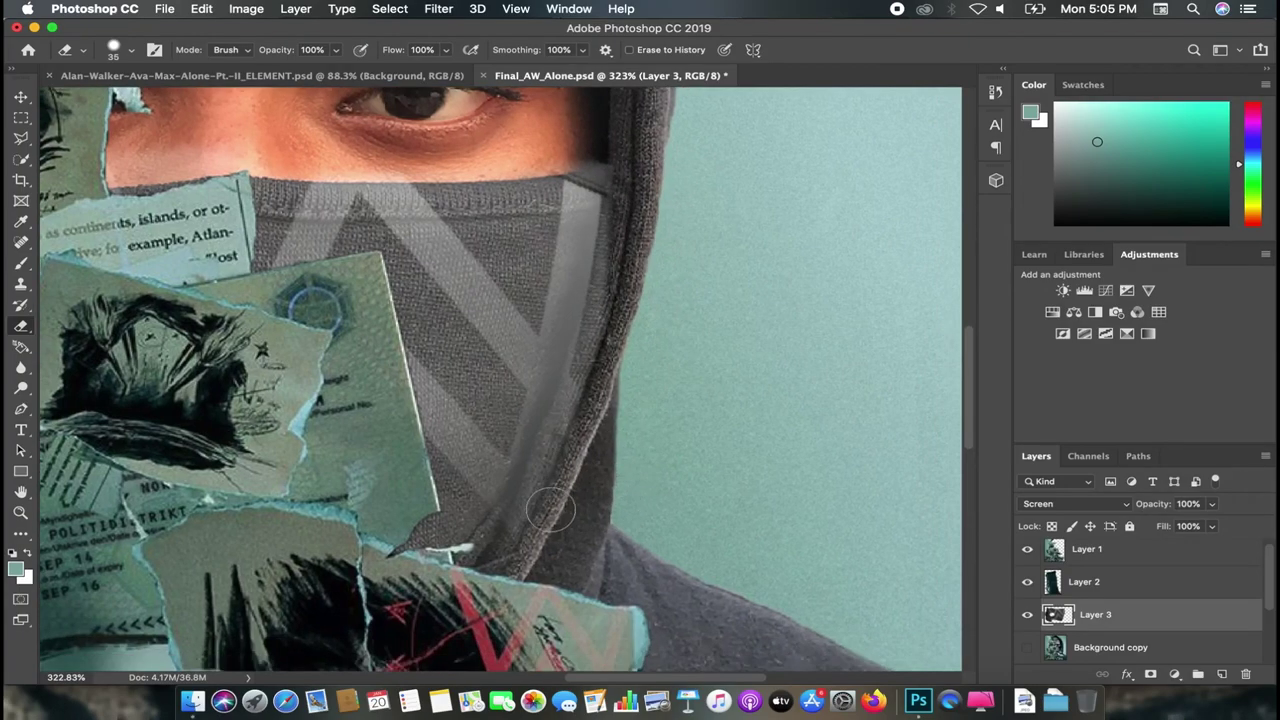
mouse_move(535, 553)
left_mouse_down()
mouse_move(629, 366)
mouse_move(690, 198)
left_mouse_up()
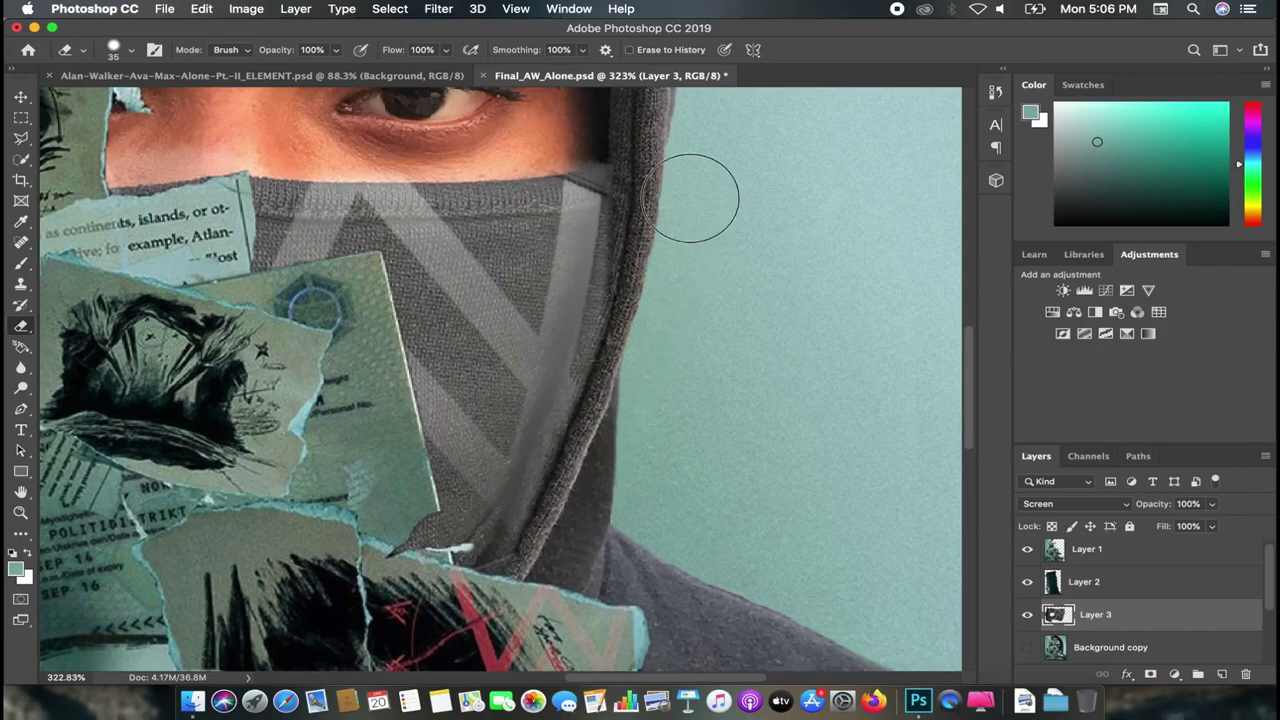
mouse_move(630, 258)
left_mouse_down()
mouse_move(628, 314)
mouse_move(543, 423)
mouse_move(531, 507)
mouse_move(482, 590)
left_mouse_up()
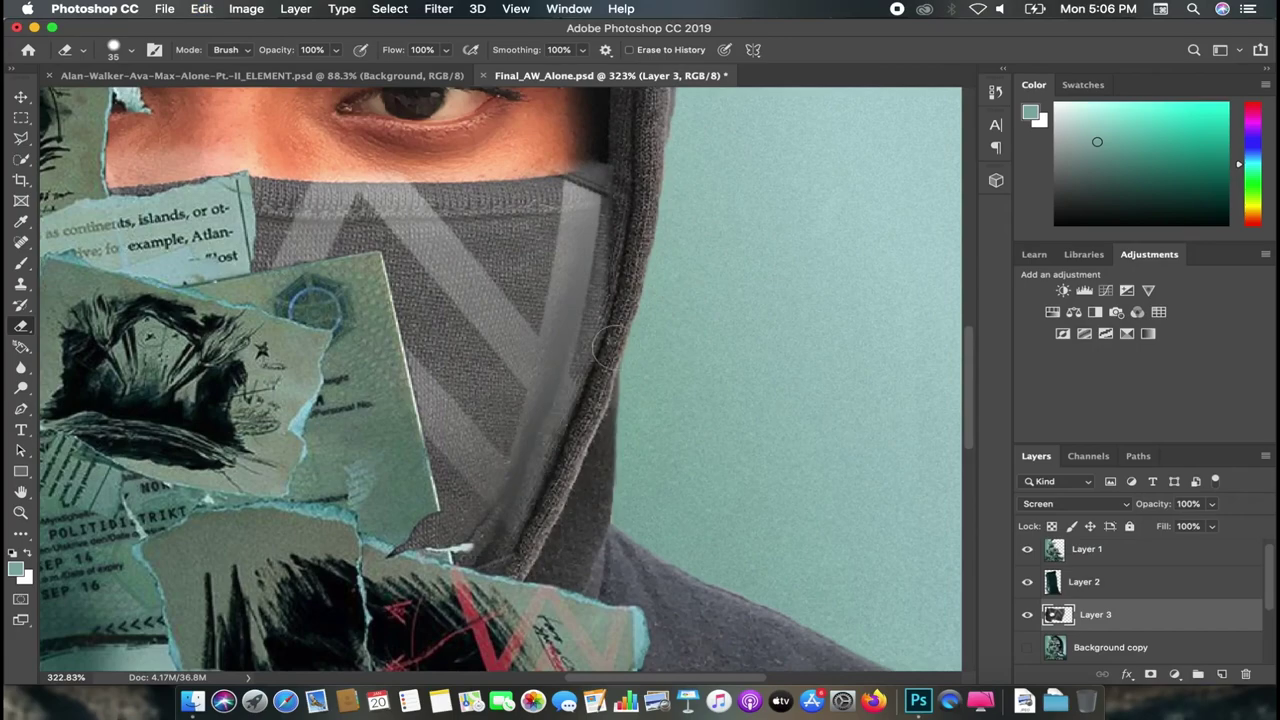
mouse_move(629, 237)
left_mouse_down()
mouse_move(629, 277)
mouse_move(562, 475)
left_mouse_up()
key("super+z")
mouse_move(624, 247)
left_mouse_down()
mouse_move(564, 485)
mouse_move(472, 570)
mouse_move(478, 583)
left_mouse_up()
key("super+z")
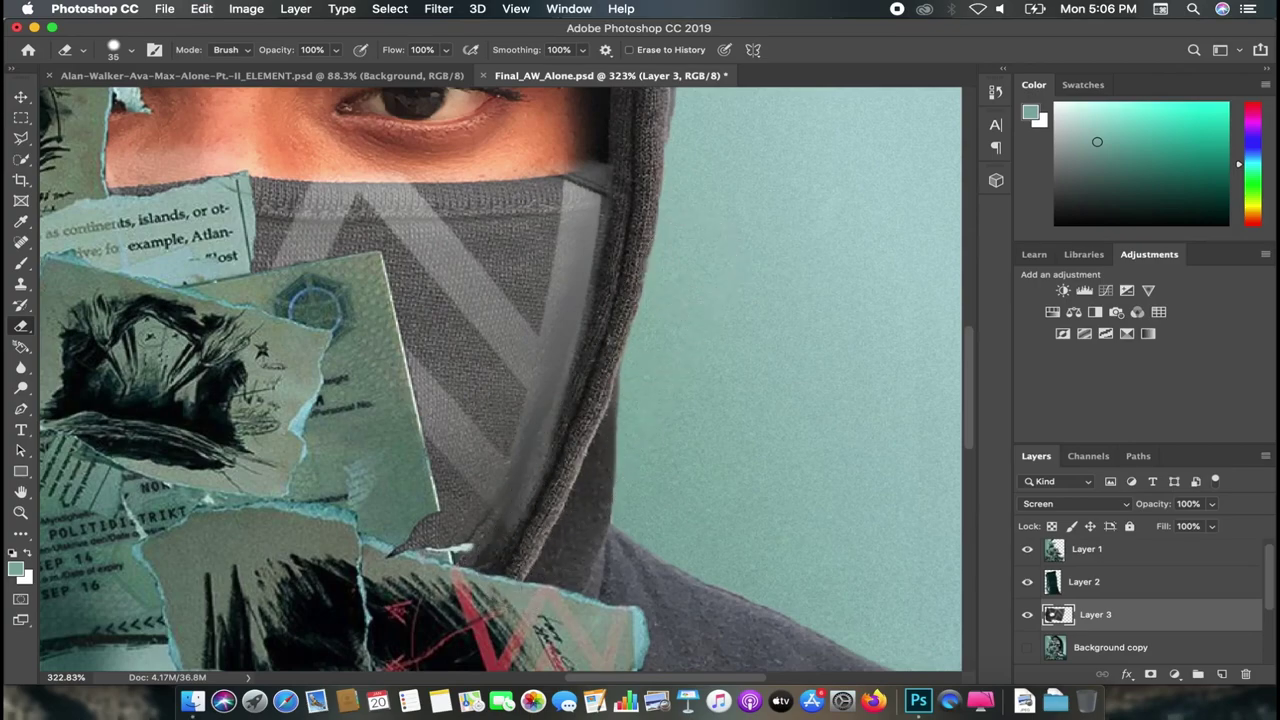
mouse_move(566, 461)
left_mouse_down()
mouse_move(480, 560)
mouse_move(545, 497)
left_mouse_up()
mouse_move(575, 441)
left_mouse_down()
mouse_move(529, 509)
mouse_move(502, 590)
left_mouse_up()
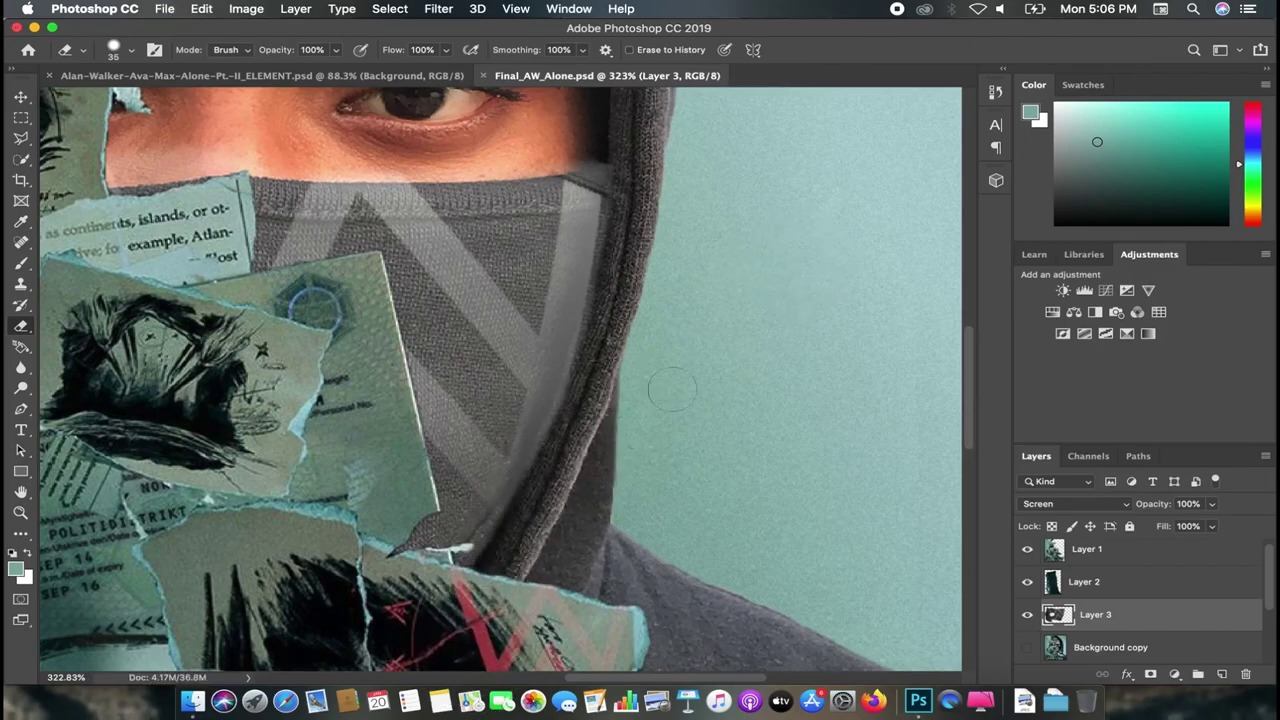
Step: Erase the overlay from the skin under the eye and beside the hood
scroll(704, 222, "up", 2)
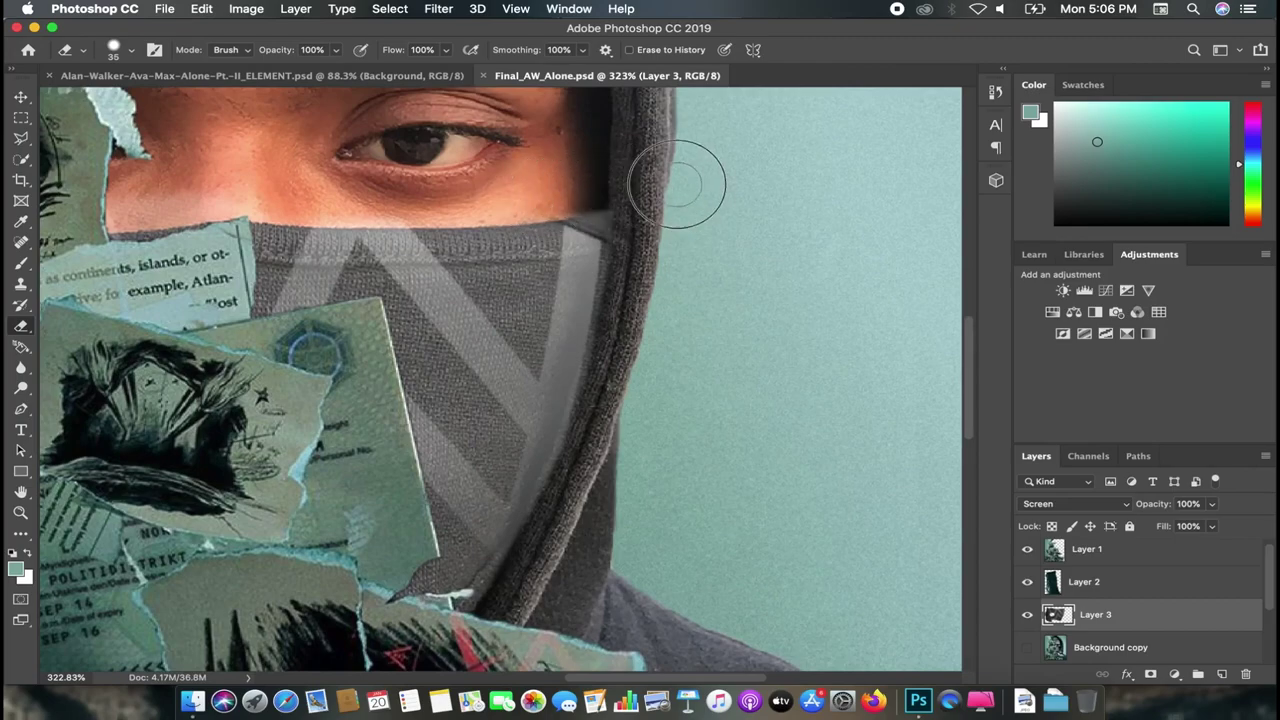
scroll(500, 380, "up", 3)
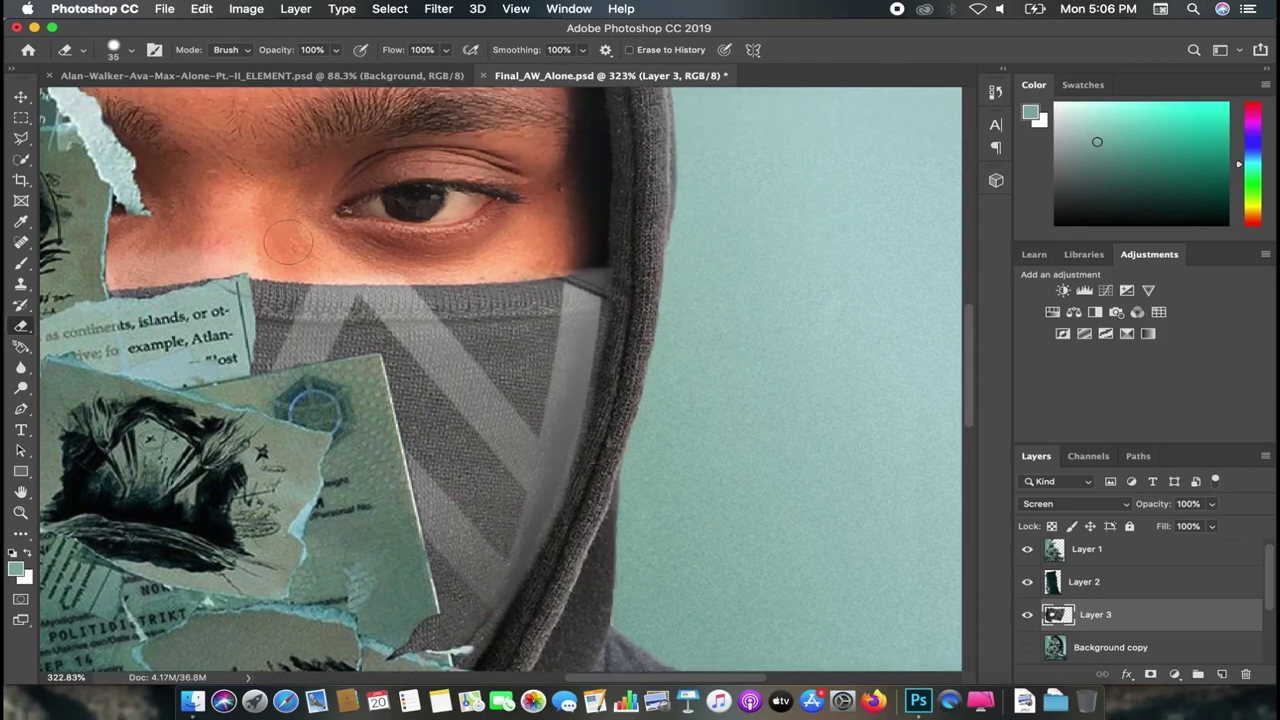
left_click_drag(265, 258, 330, 262)
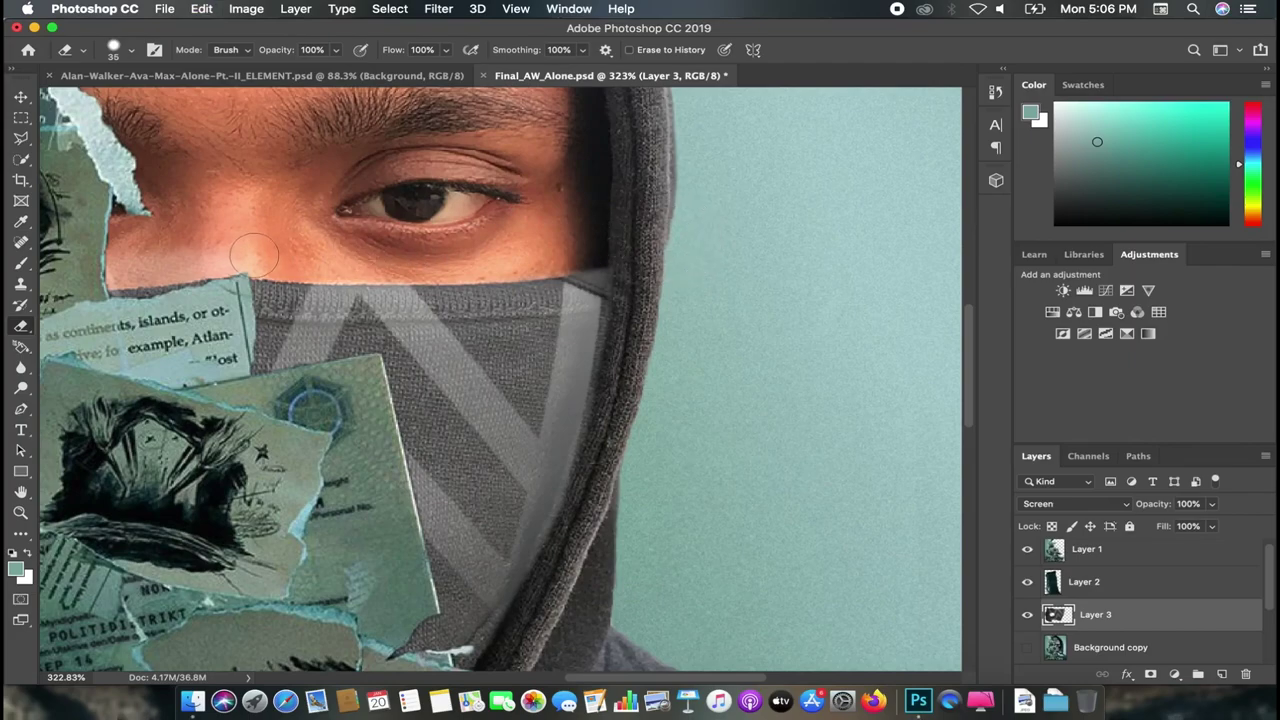
key("bracketright")
key("bracketright")
key("bracketright")
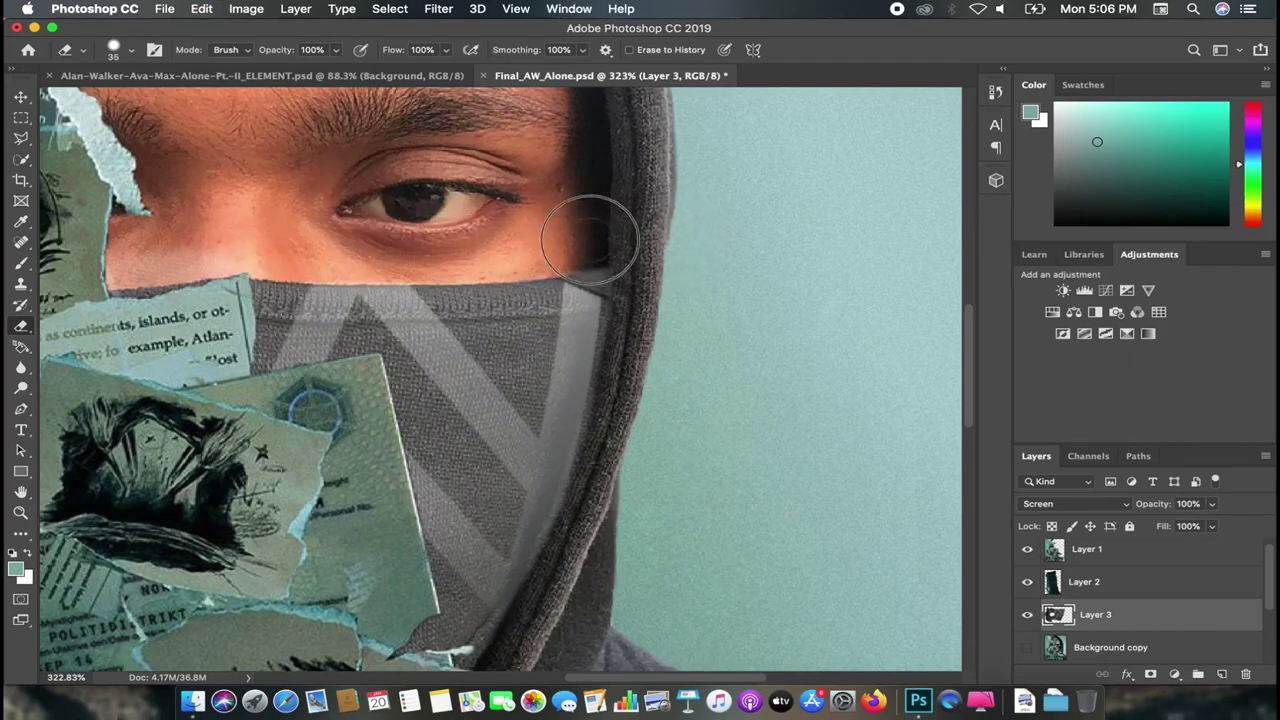
left_click_drag(589, 240, 667, 232)
left_click_drag(497, 263, 698, 232)
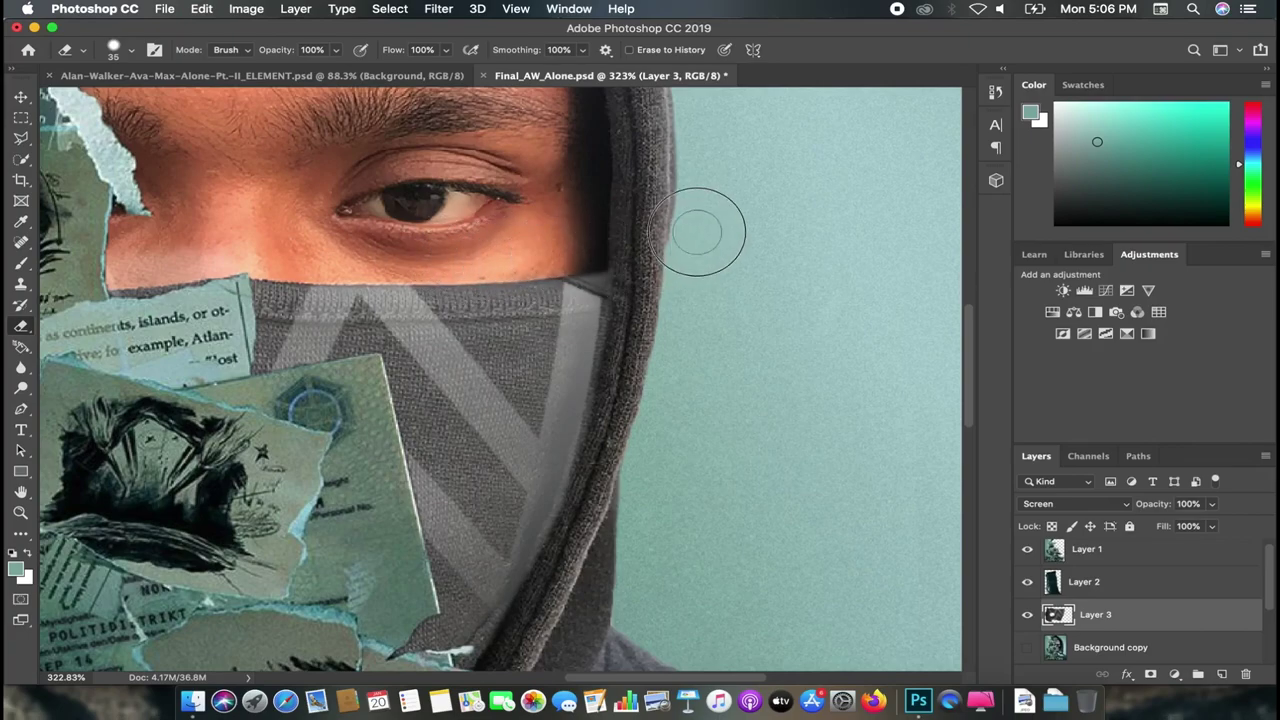
left_click_drag(564, 250, 600, 245)
key("bracketleft")
key("bracketleft")
key("bracketleft")
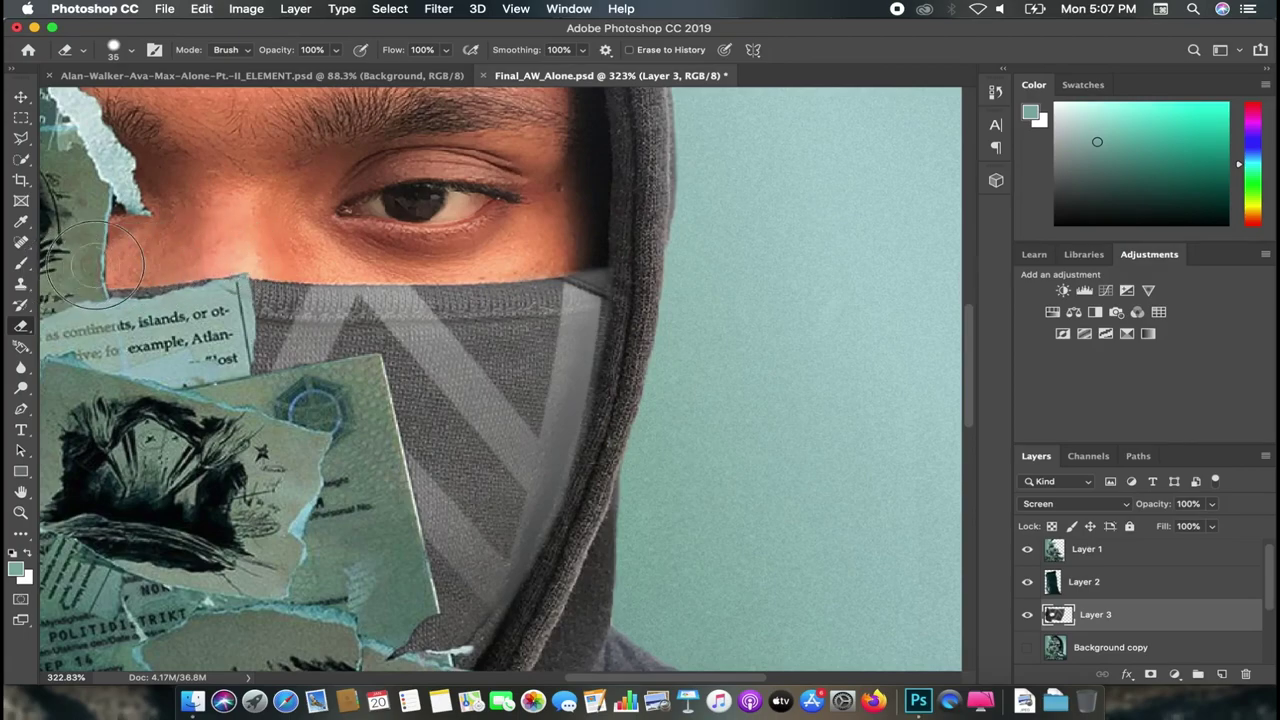
scroll(314, 228, "down", 3)
scroll(314, 228, "down", 2)
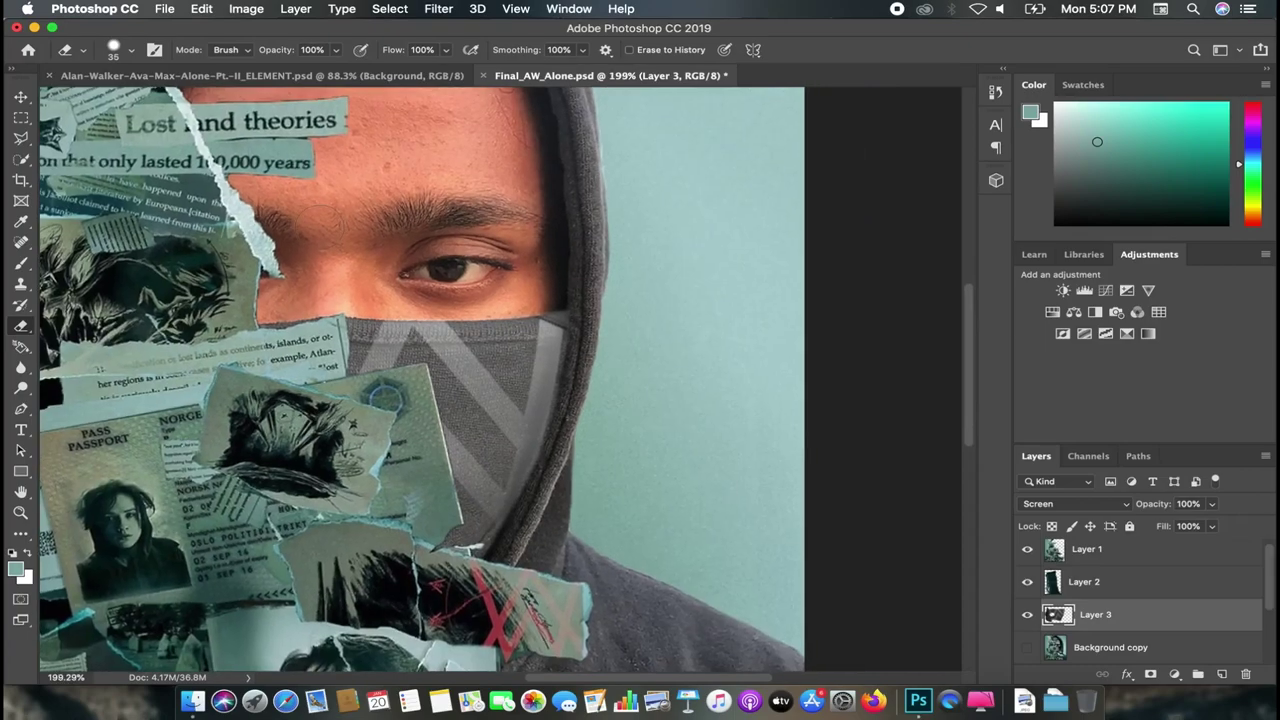
scroll(314, 228, "down", 2)
scroll(314, 228, "down", 1)
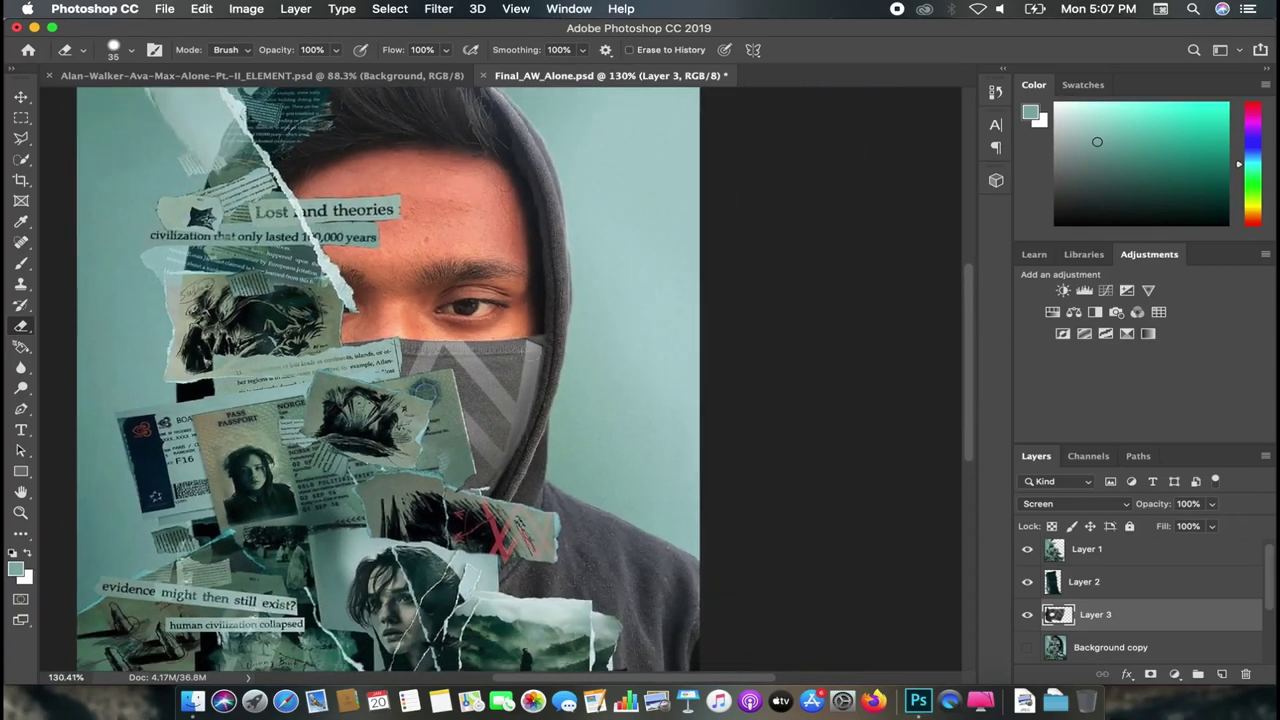
Step: With the Move tool, set Layer 3 to Luminosity blending at 33% opacity
left_click(20, 100)
left_click(1100, 504)
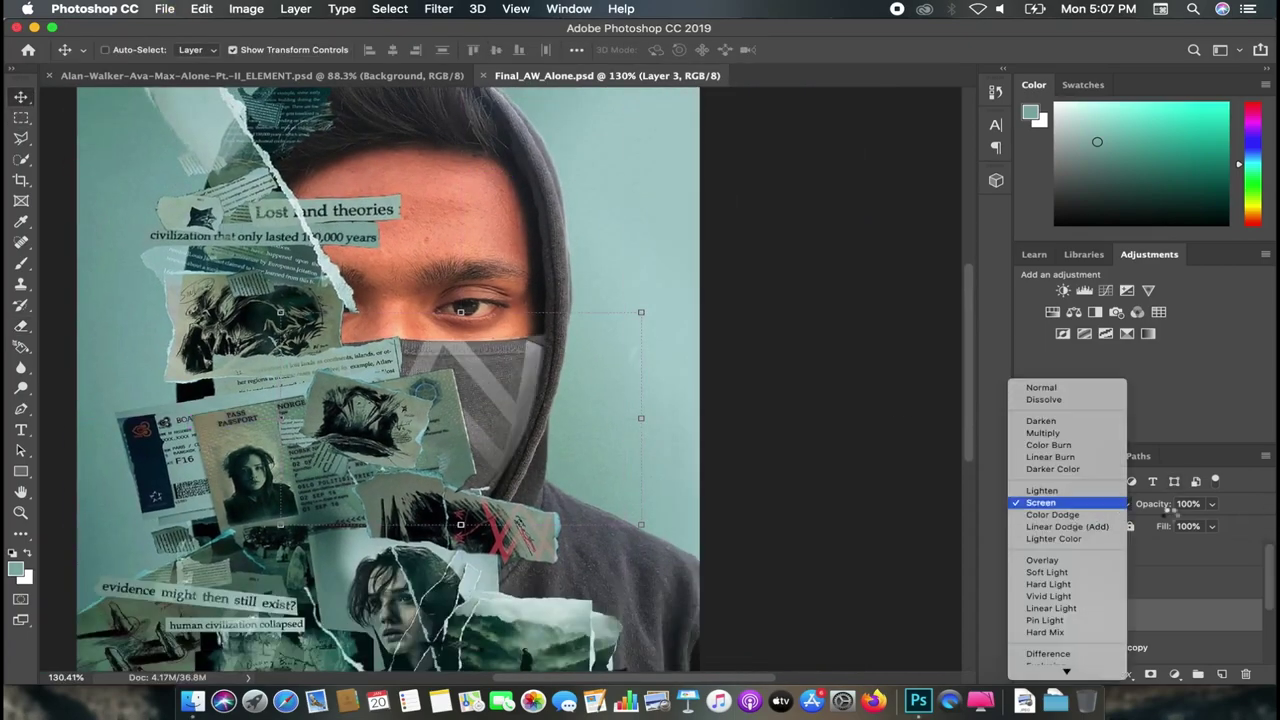
left_click(1168, 508)
left_click(1088, 504)
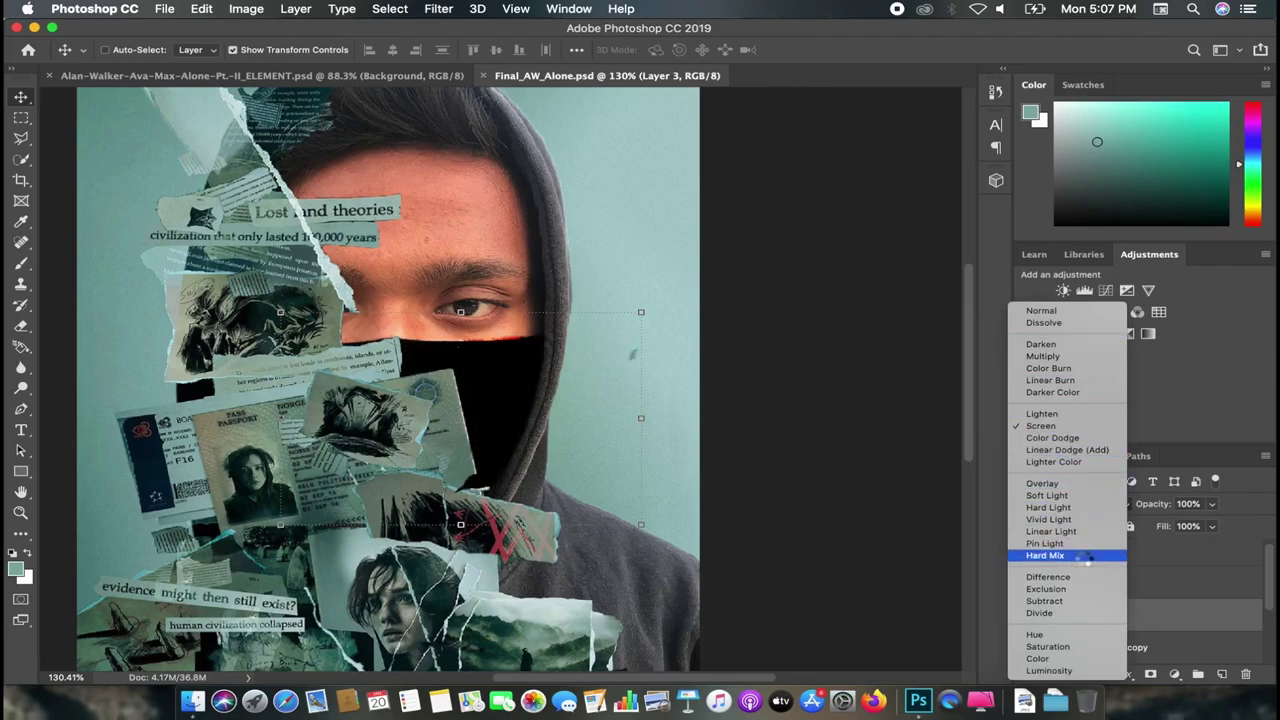
left_click(1048, 670)
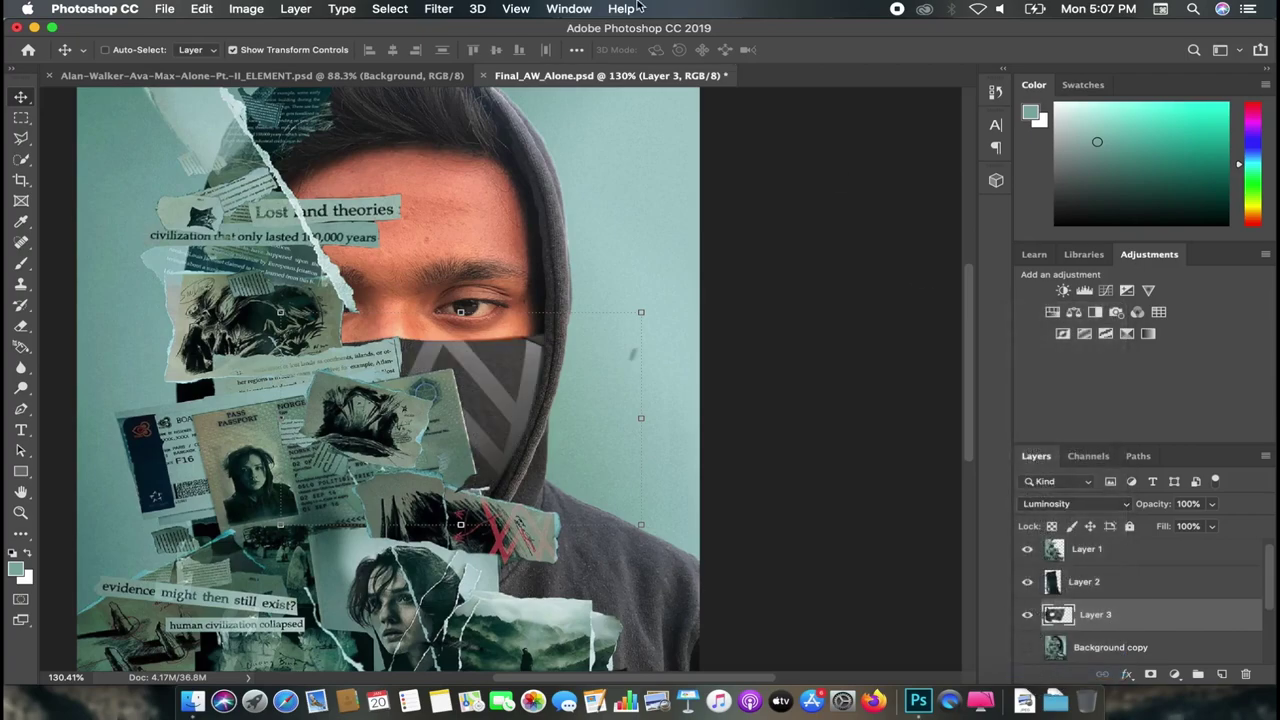
scroll(488, 388, "up", 3)
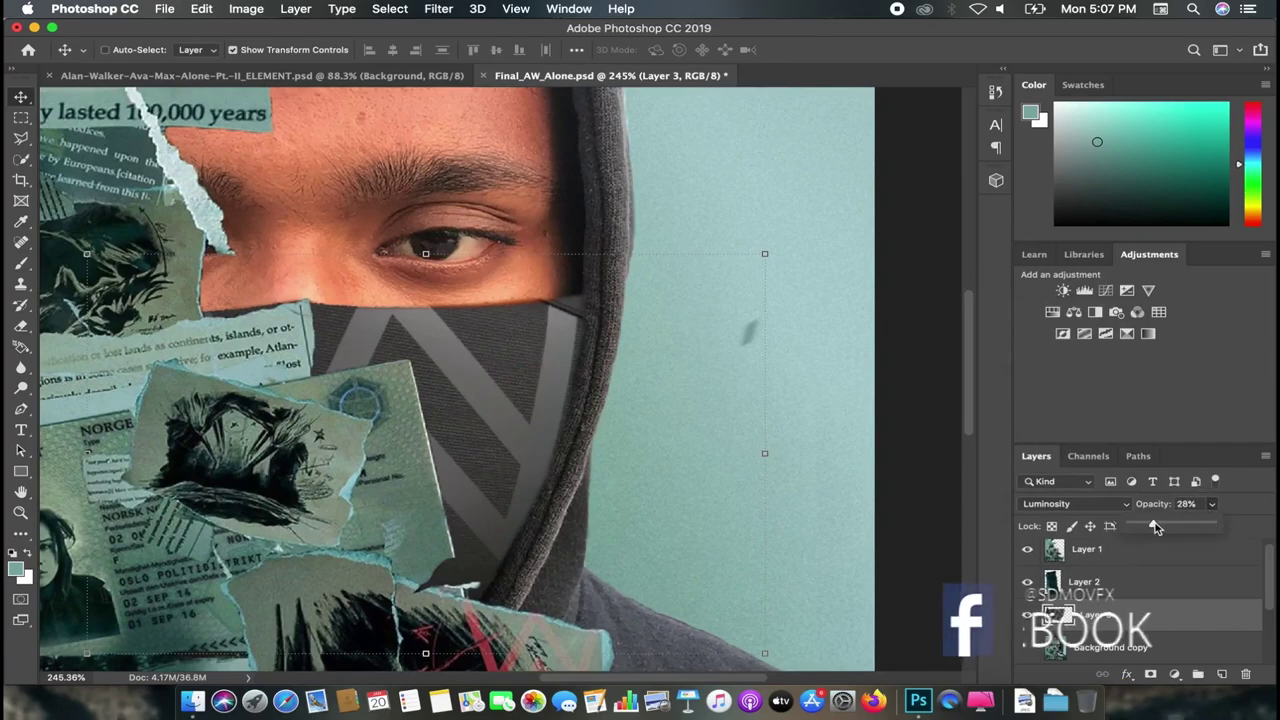
left_click_drag(1212, 525, 1155, 527)
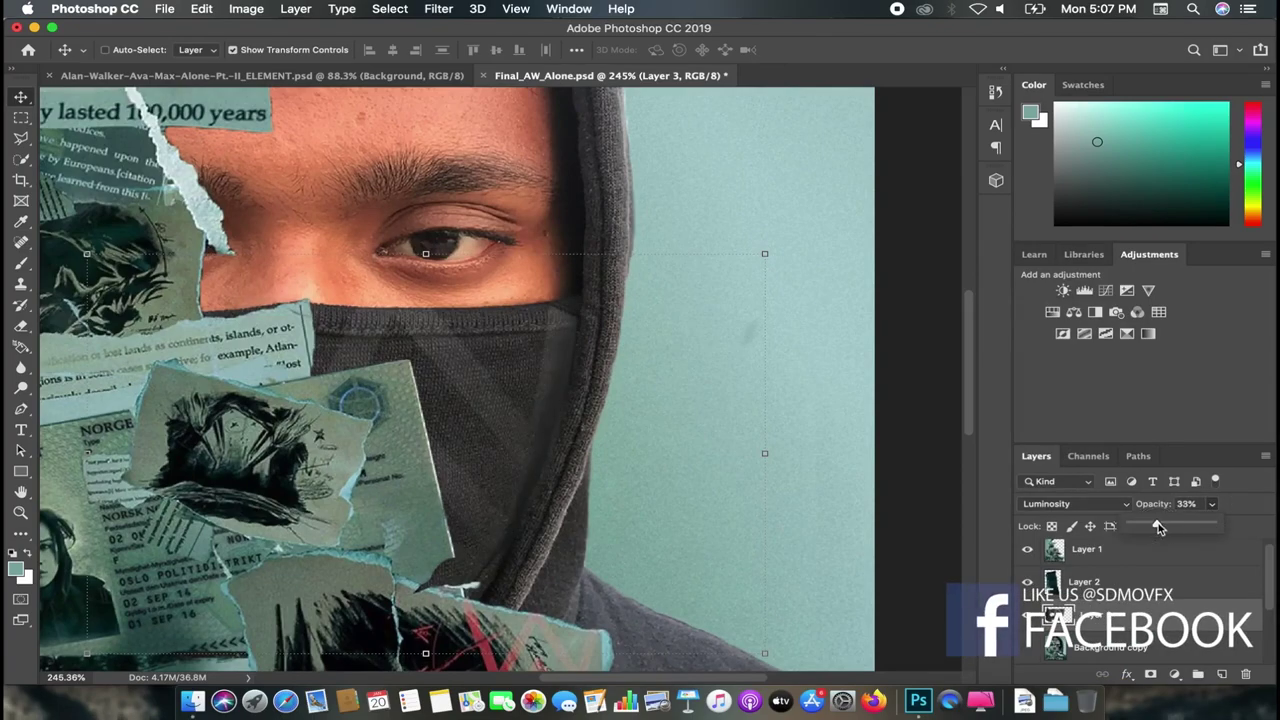
scroll(645, 410, "down", 2)
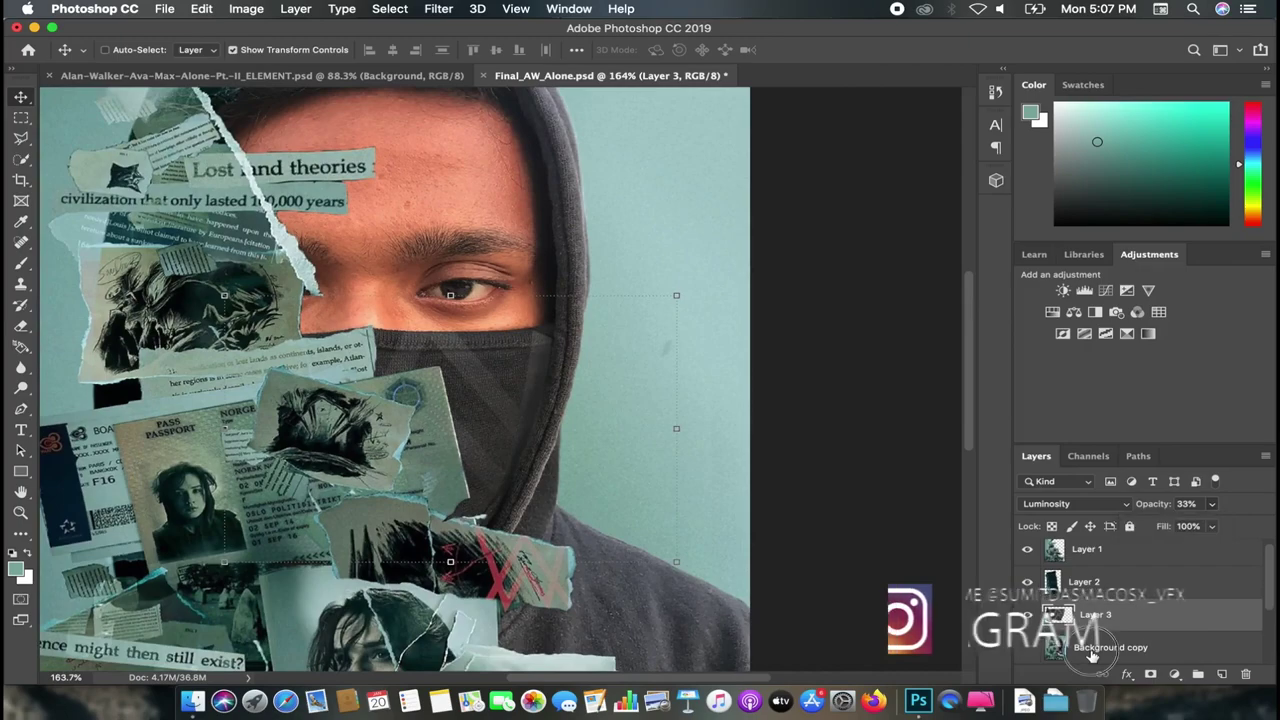
left_click_drag(1092, 655, 1058, 612)
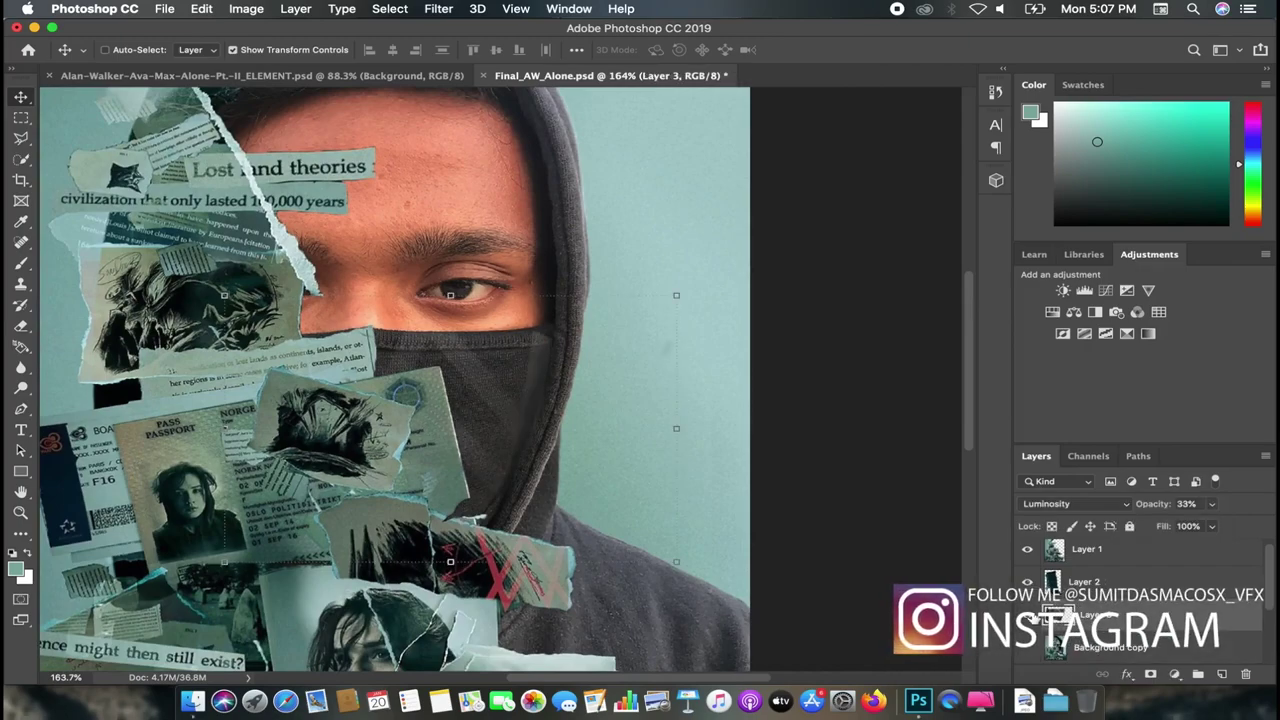
scroll(600, 392, "up", 2)
scroll(597, 397, "down", 4)
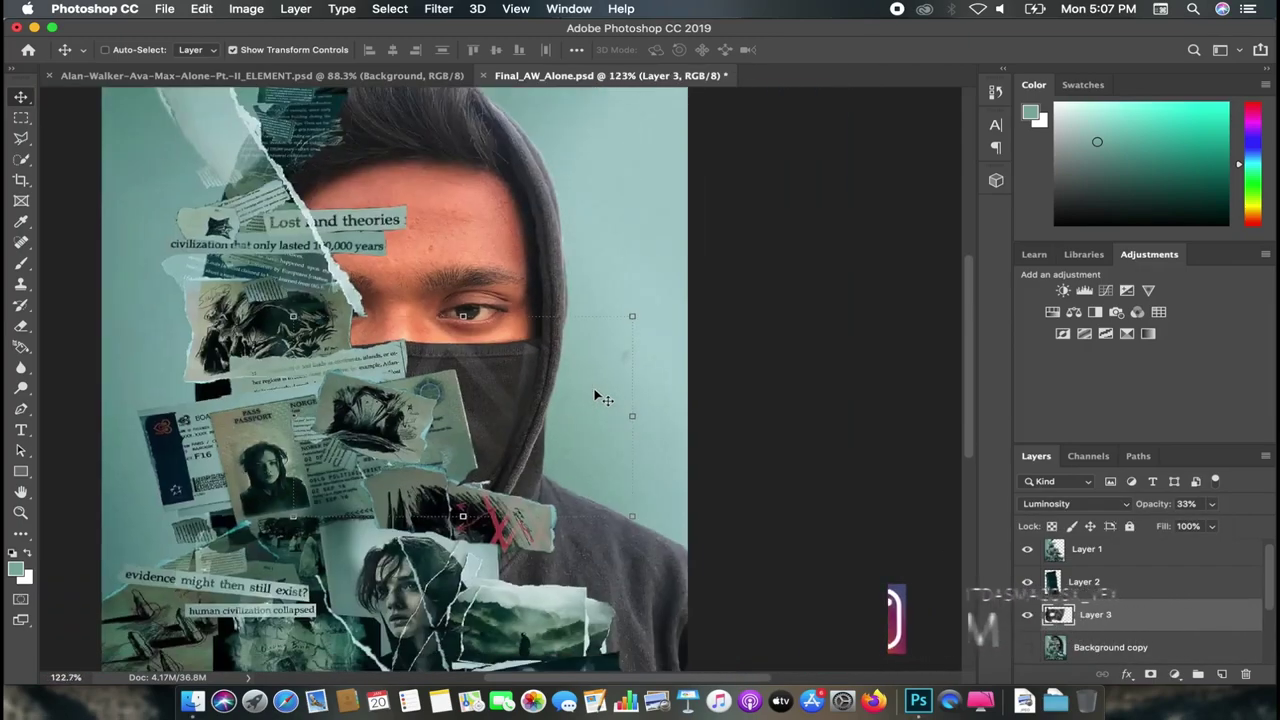
scroll(1080, 627, "down", 2)
Step: Select the IMG_4110 photo layer and save the document
left_click(1100, 648)
scroll(525, 325, "up", 2)
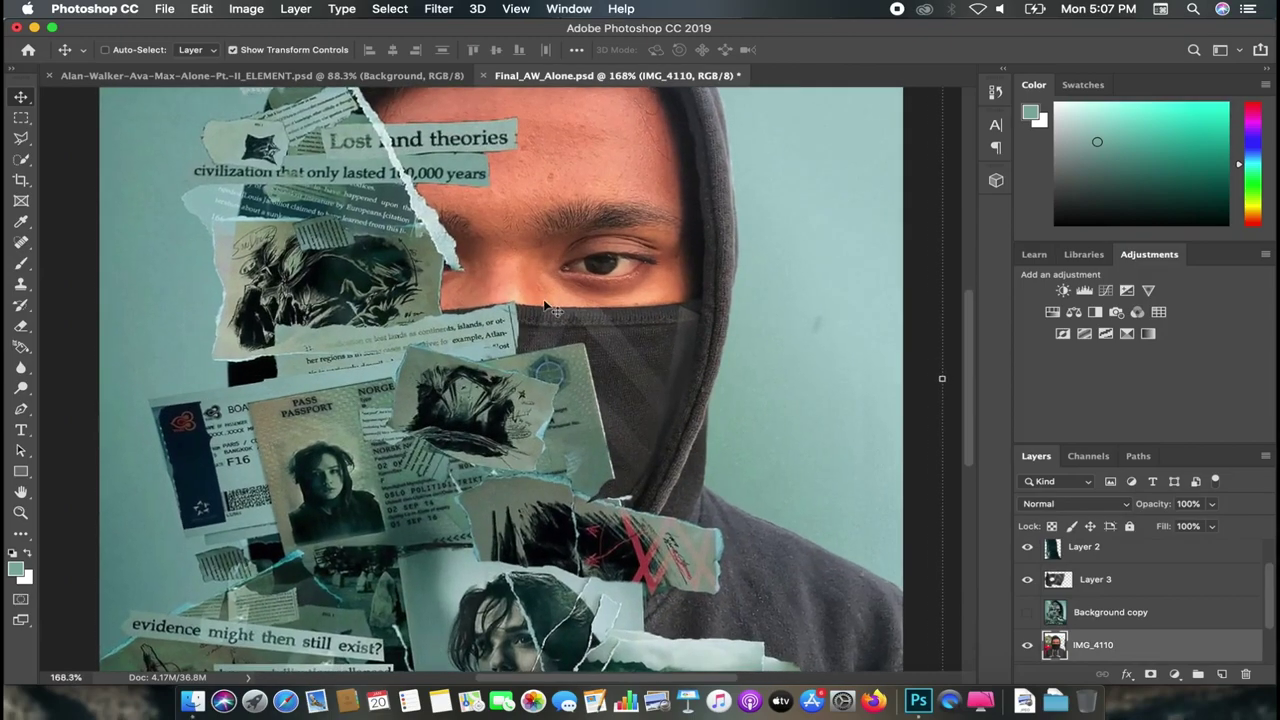
scroll(560, 300, "down", 1)
scroll(571, 300, "down", 1)
key("super+s")
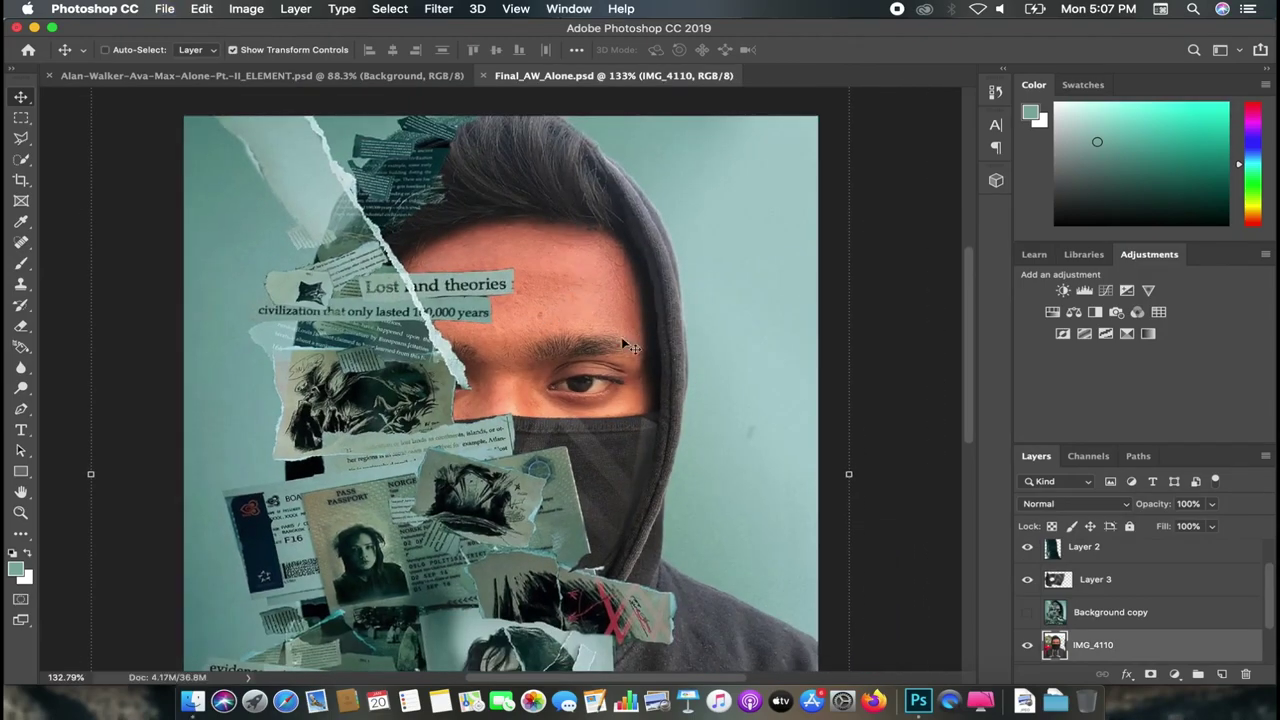
scroll(650, 340, "up", 2)
scroll(760, 332, "up", 1)
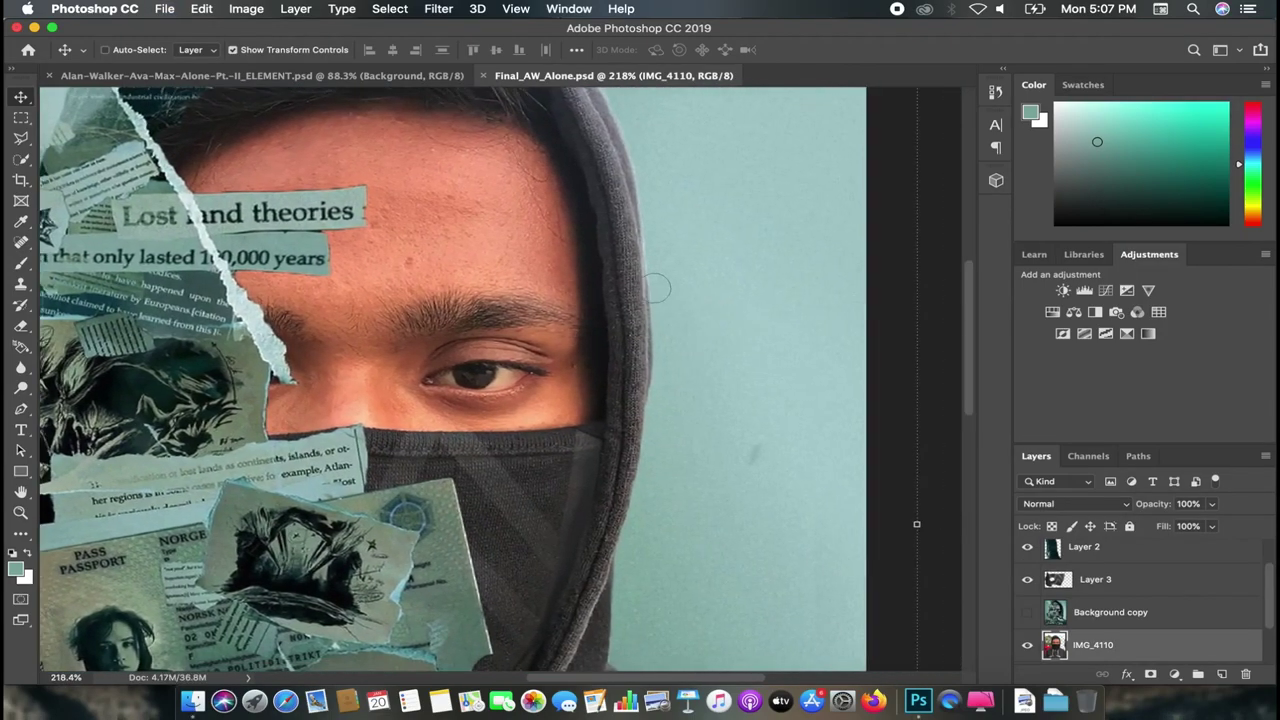
Step: Save again, then erase stray pixels along the hood's edge with a larger eraser
key("e")
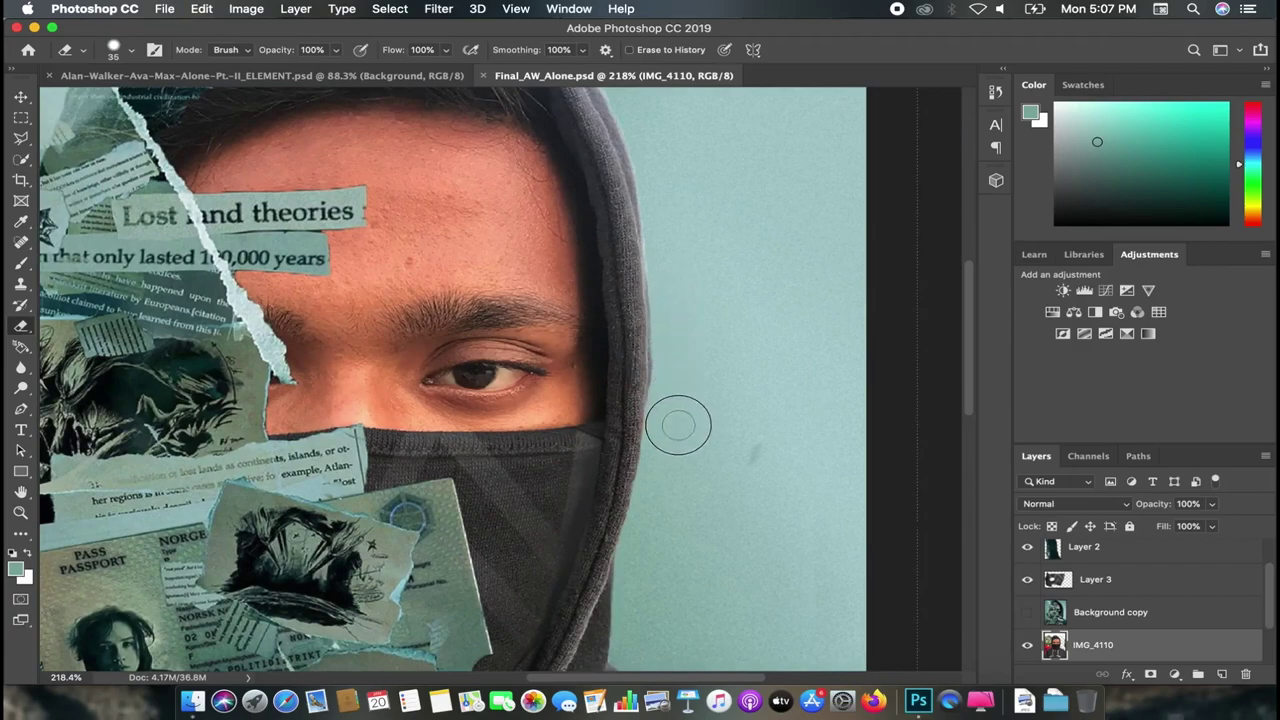
scroll(704, 241, "up", 1)
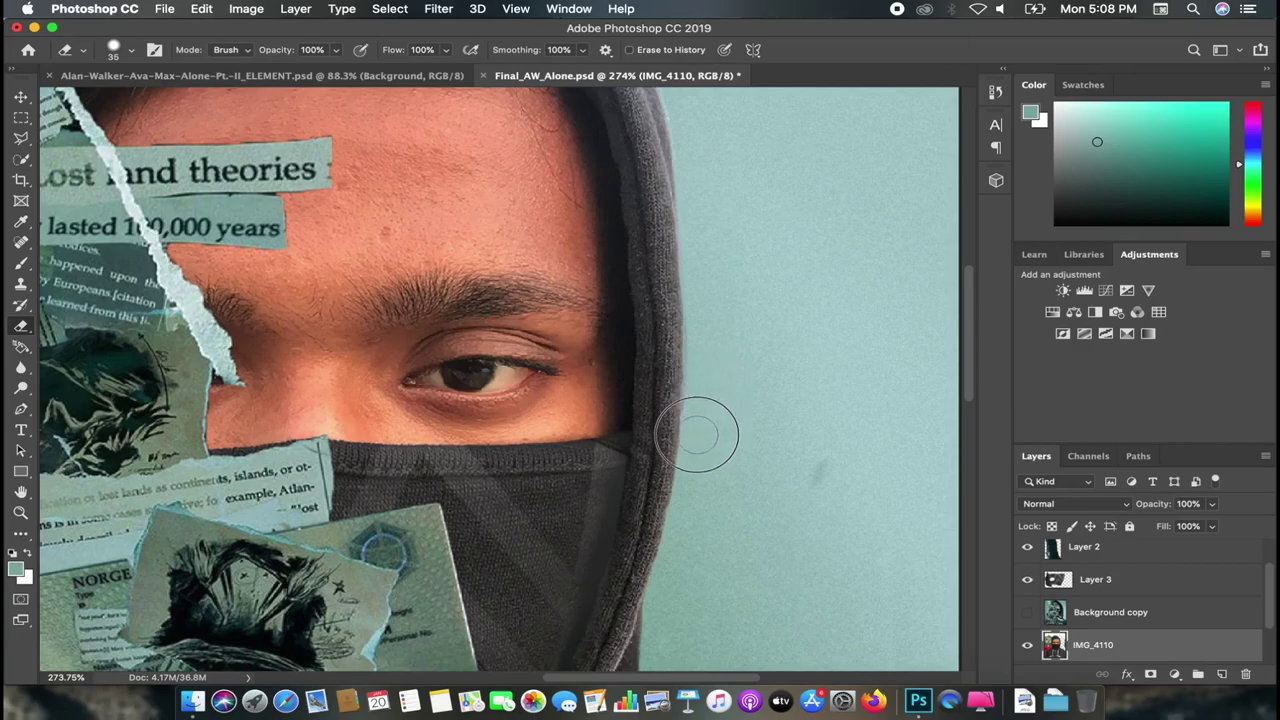
scroll(765, 189, "up", 5)
scroll(720, 240, "up", 3)
key("super+s")
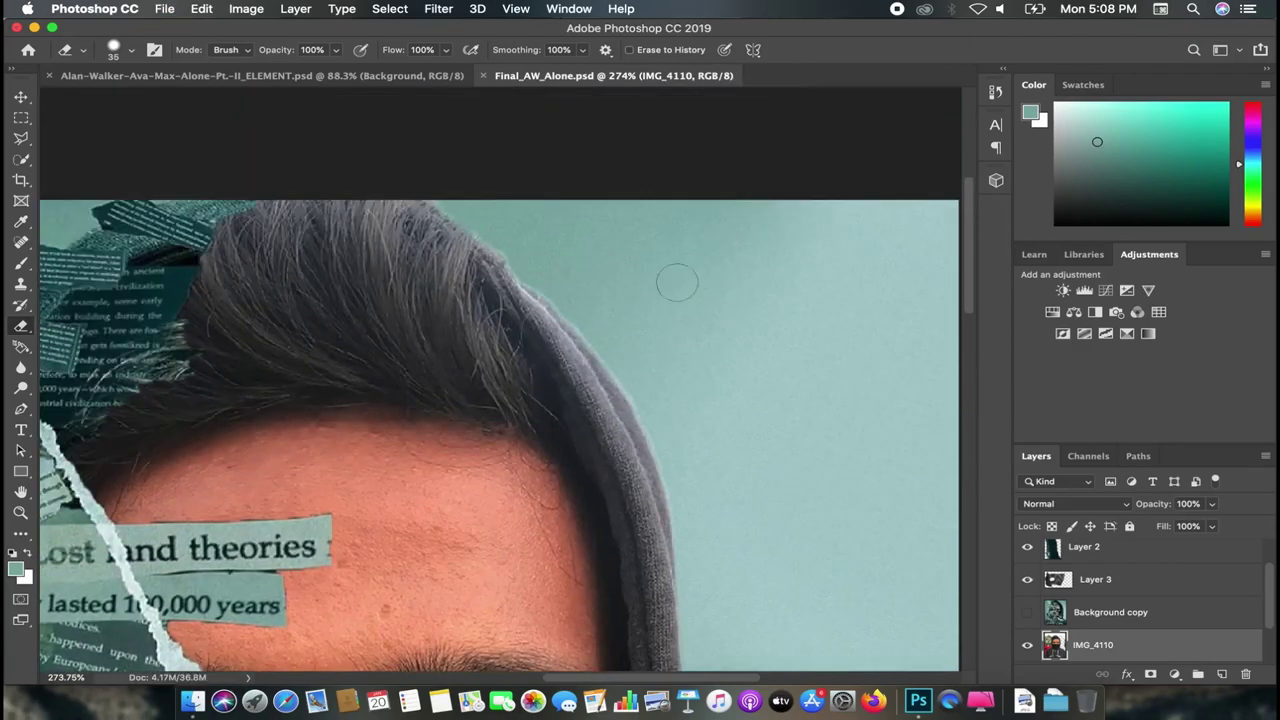
key("bracketright")
key("bracketright")
key("bracketright")
scroll(654, 227, "down", 3)
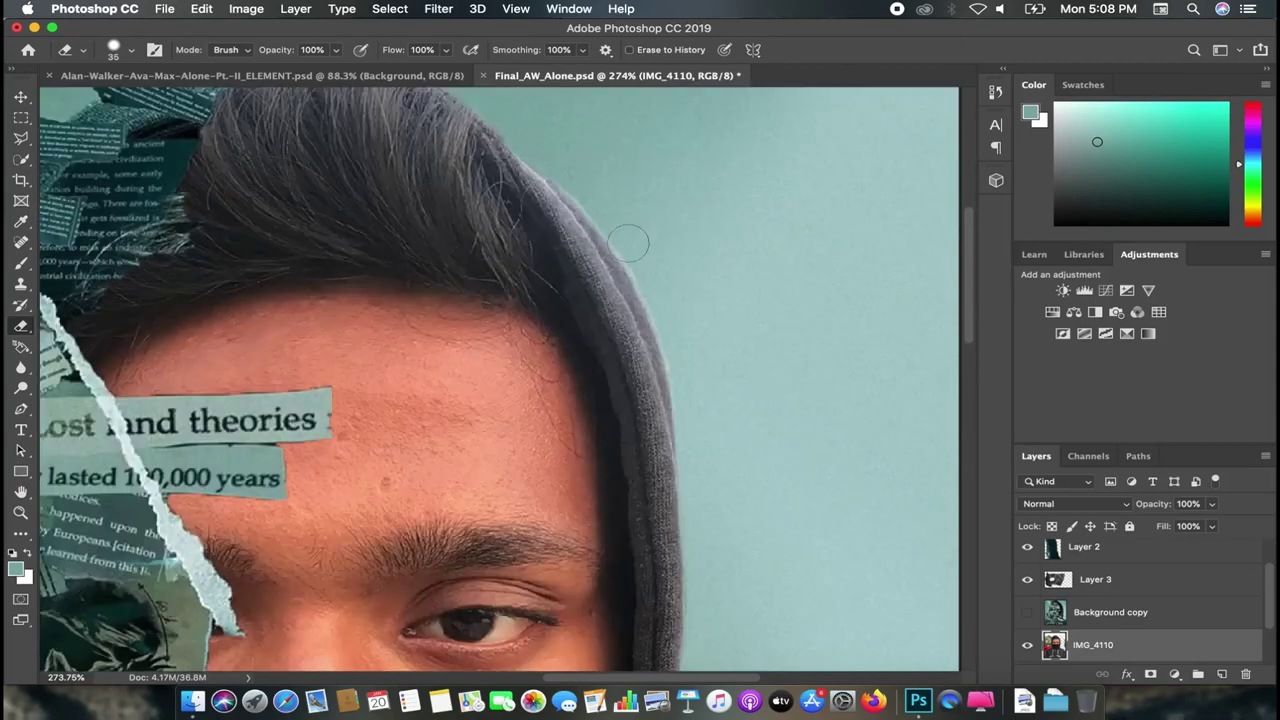
scroll(723, 308, "down", 1)
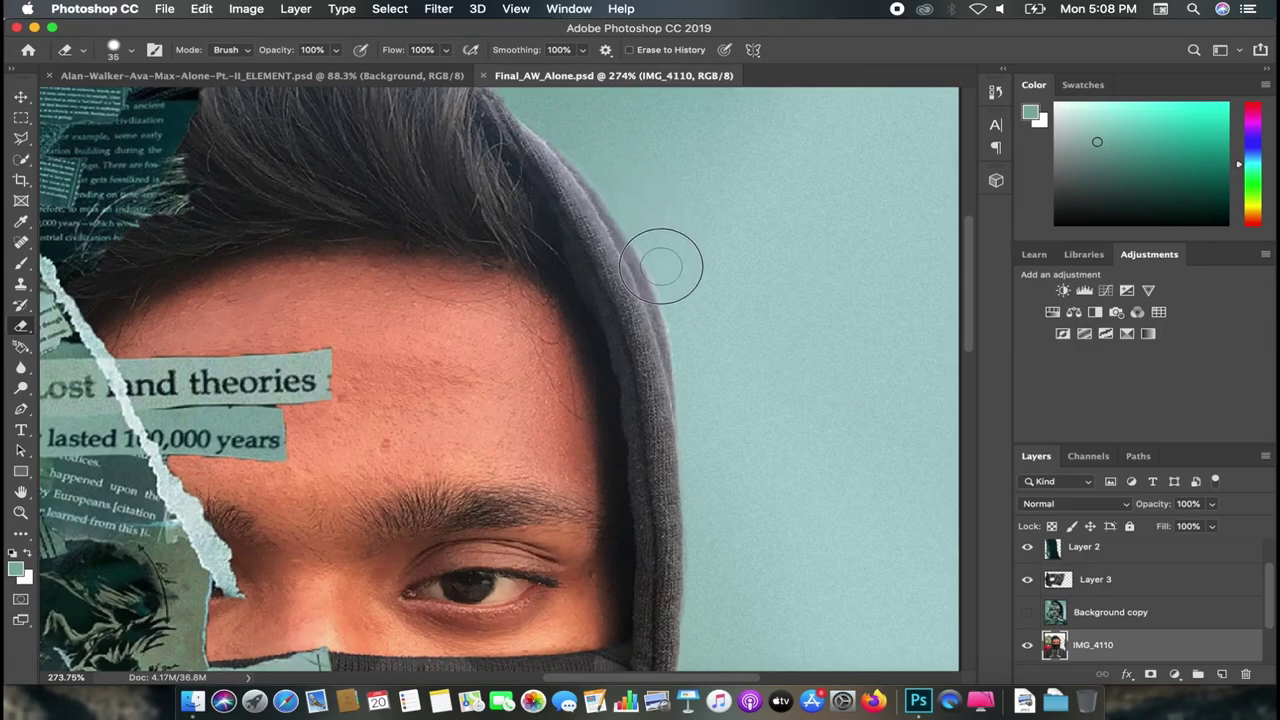
scroll(701, 192, "down", 1)
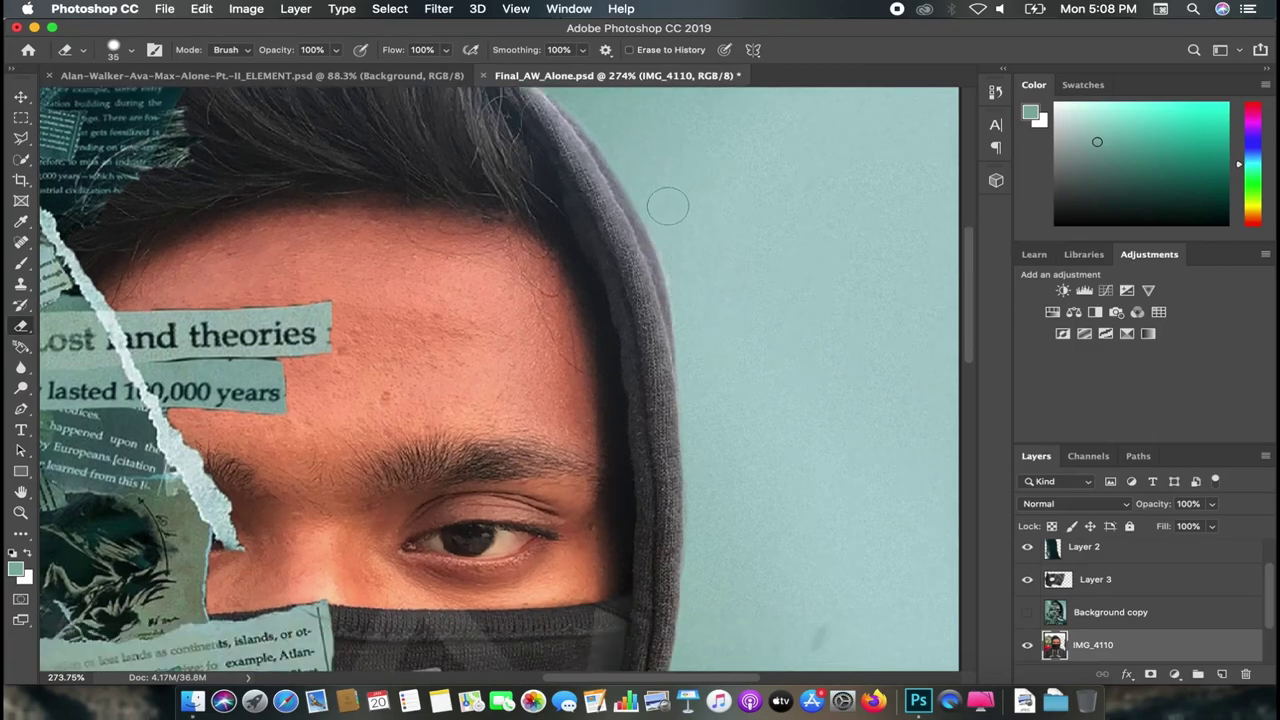
left_click_drag(668, 206, 697, 326)
scroll(706, 260, "down", 1)
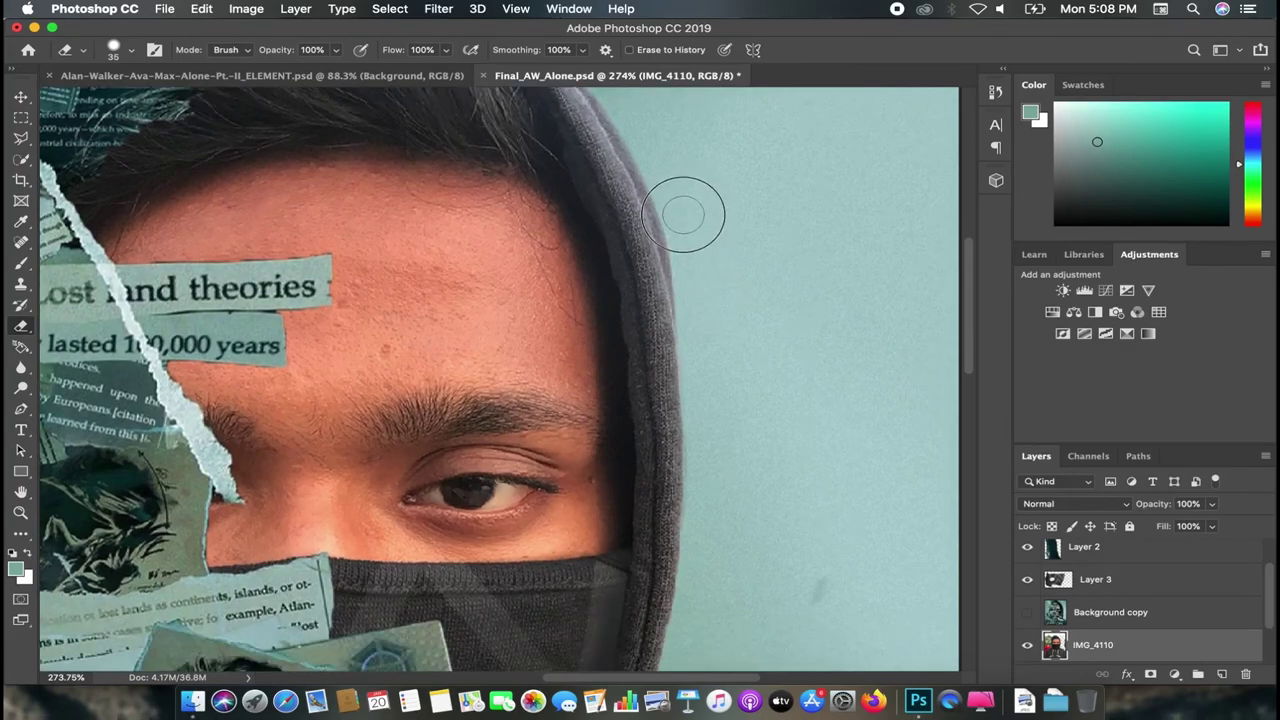
left_click_drag(683, 214, 685, 238)
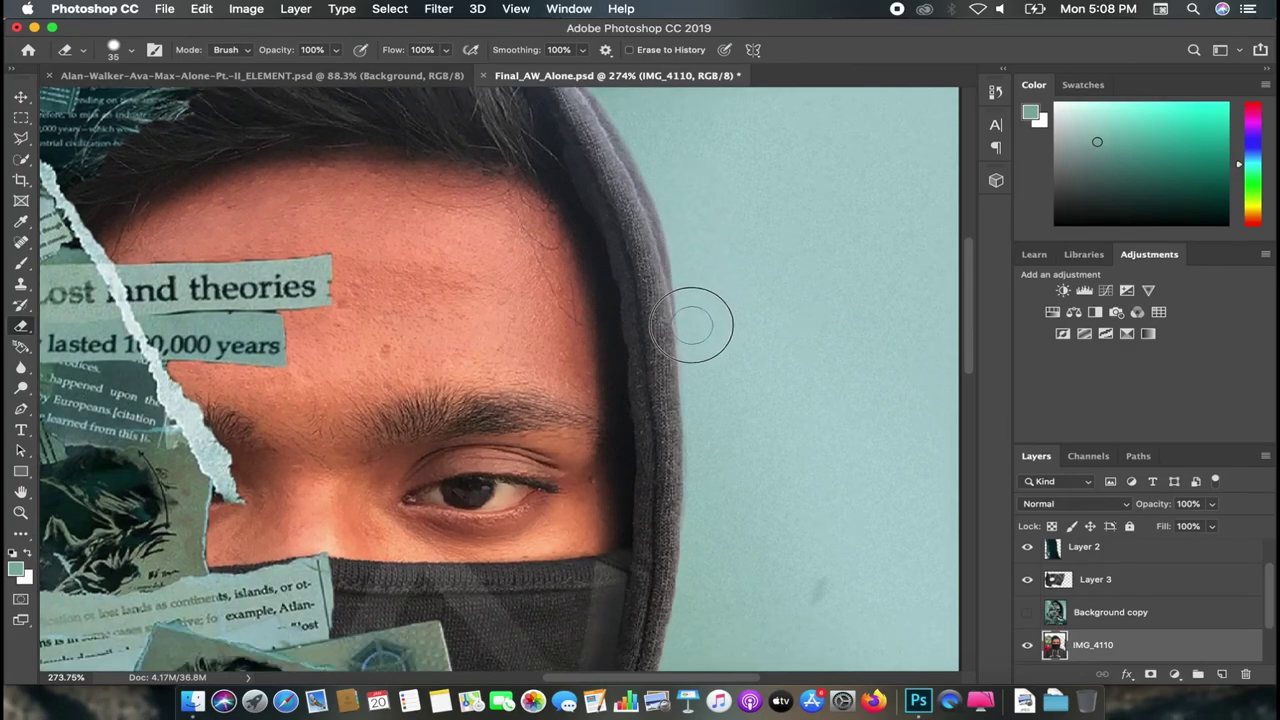
Step: Scroll over the canvas to inspect the hood outline and shrink the eraser brush
scroll(730, 288, "down", 2)
scroll(690, 270, "down", 2)
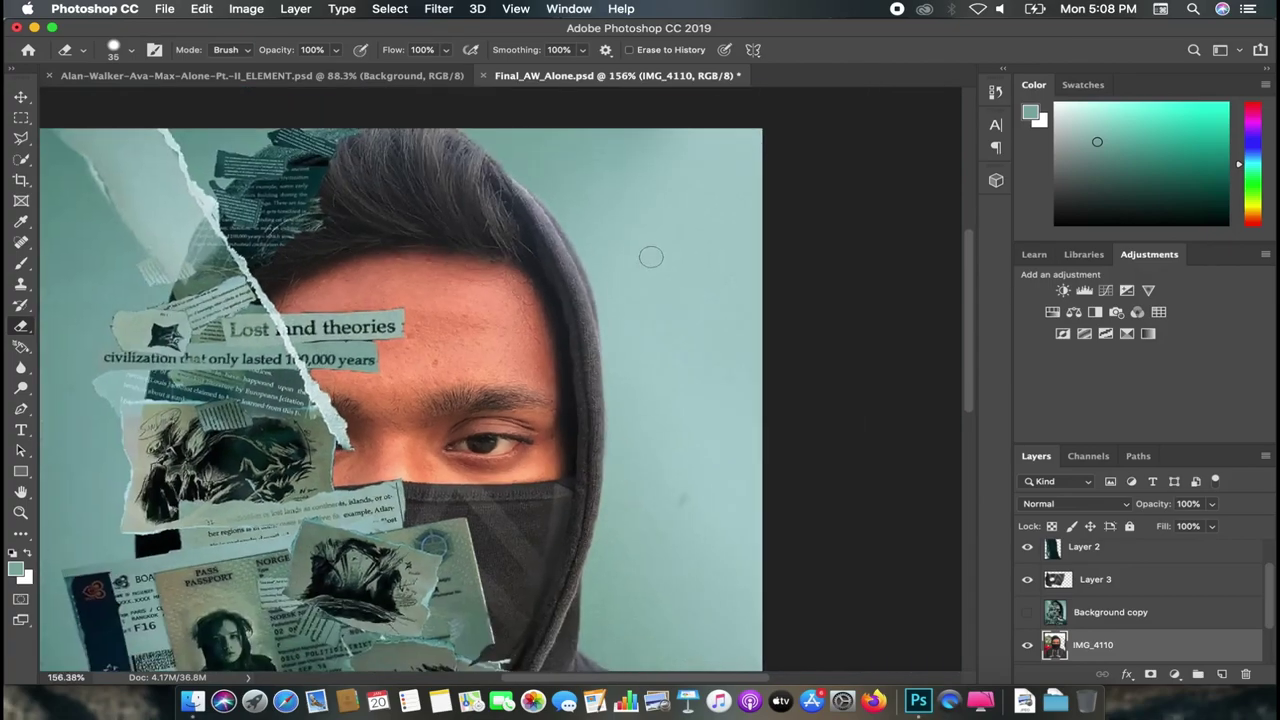
scroll(652, 254, "down", 2)
scroll(560, 236, "down", 2)
scroll(544, 231, "up", 2)
scroll(600, 210, "up", 2)
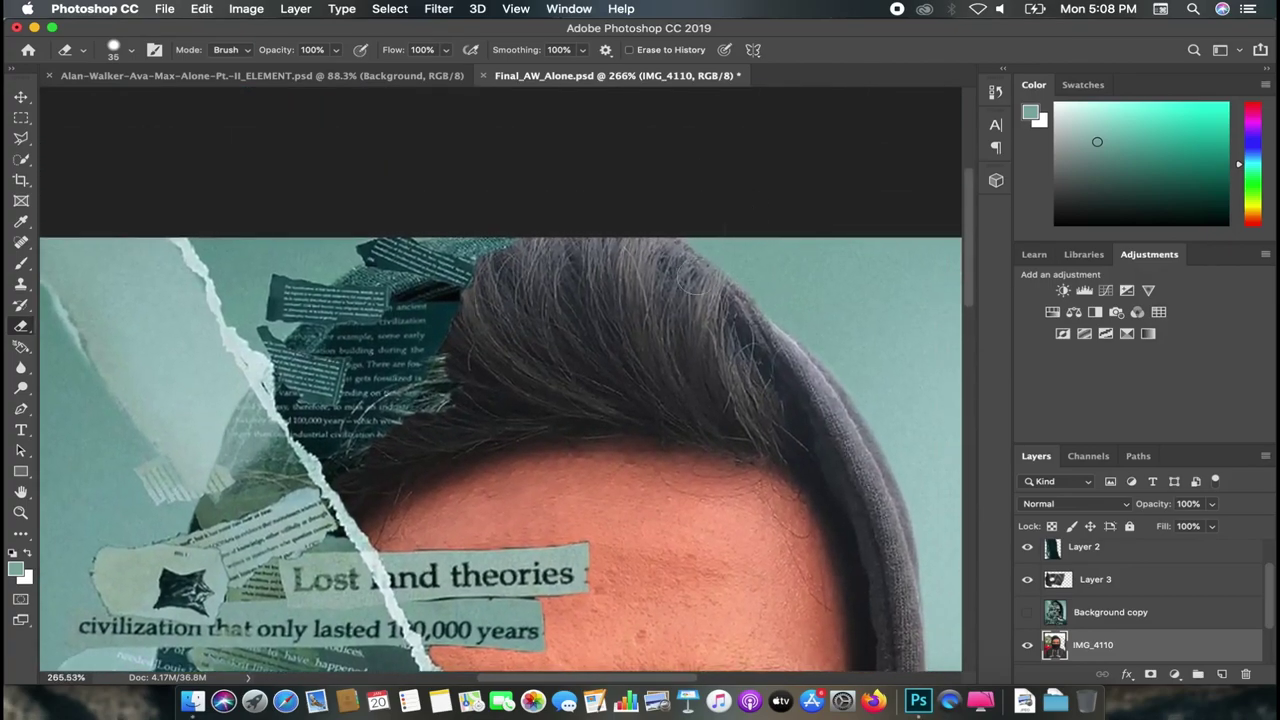
scroll(700, 190, "up", 2)
scroll(810, 166, "up", 1)
scroll(750, 195, "down", 2)
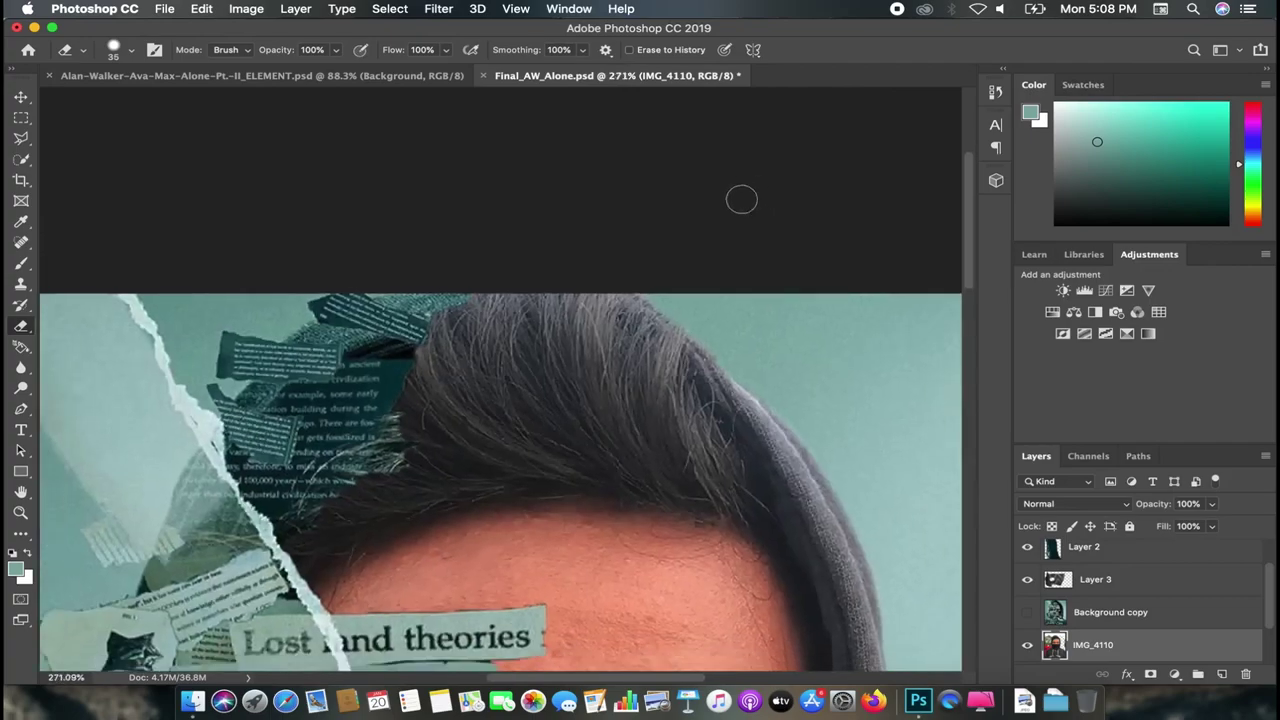
scroll(720, 240, "down", 1)
scroll(700, 270, "down", 1)
scroll(673, 311, "down", 1)
scroll(673, 311, "up", 2)
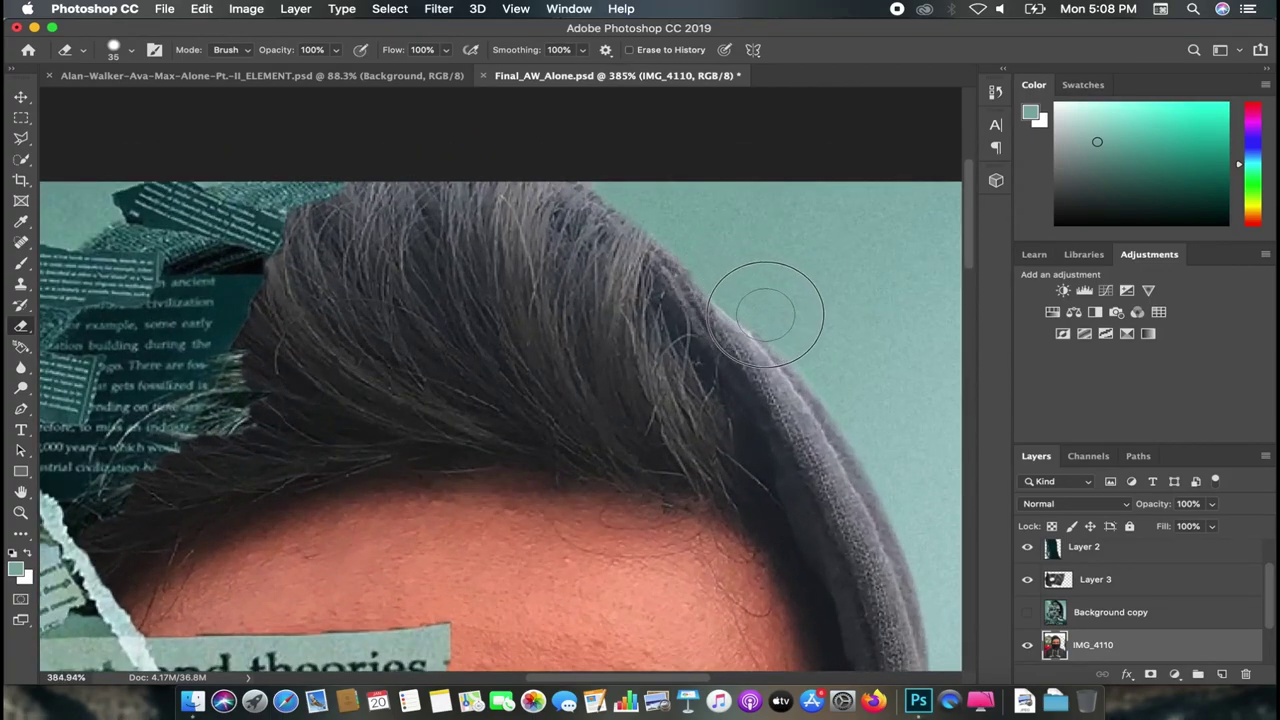
scroll(800, 306, "down", 1)
scroll(790, 306, "down", 1)
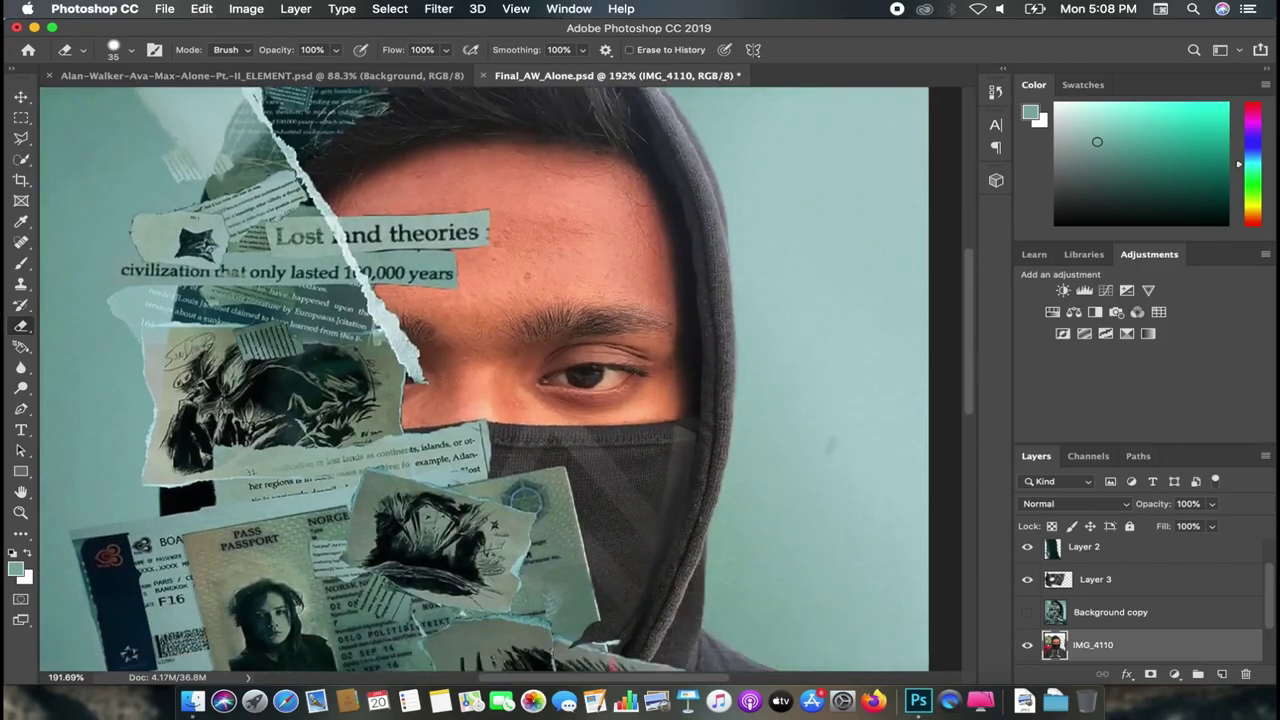
scroll(749, 231, "down", 2)
scroll(749, 231, "down", 2)
scroll(749, 231, "up", 1)
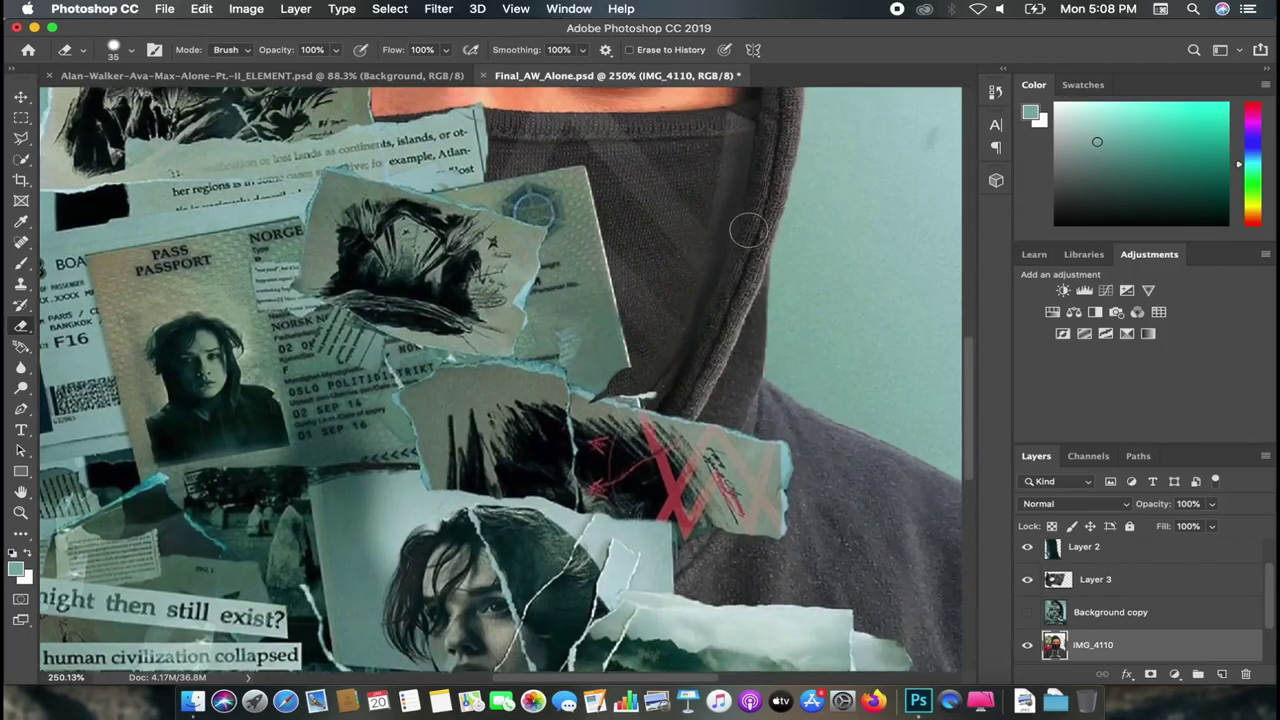
scroll(749, 231, "down", 1)
scroll(751, 266, "up", 2)
scroll(840, 256, "down", 2)
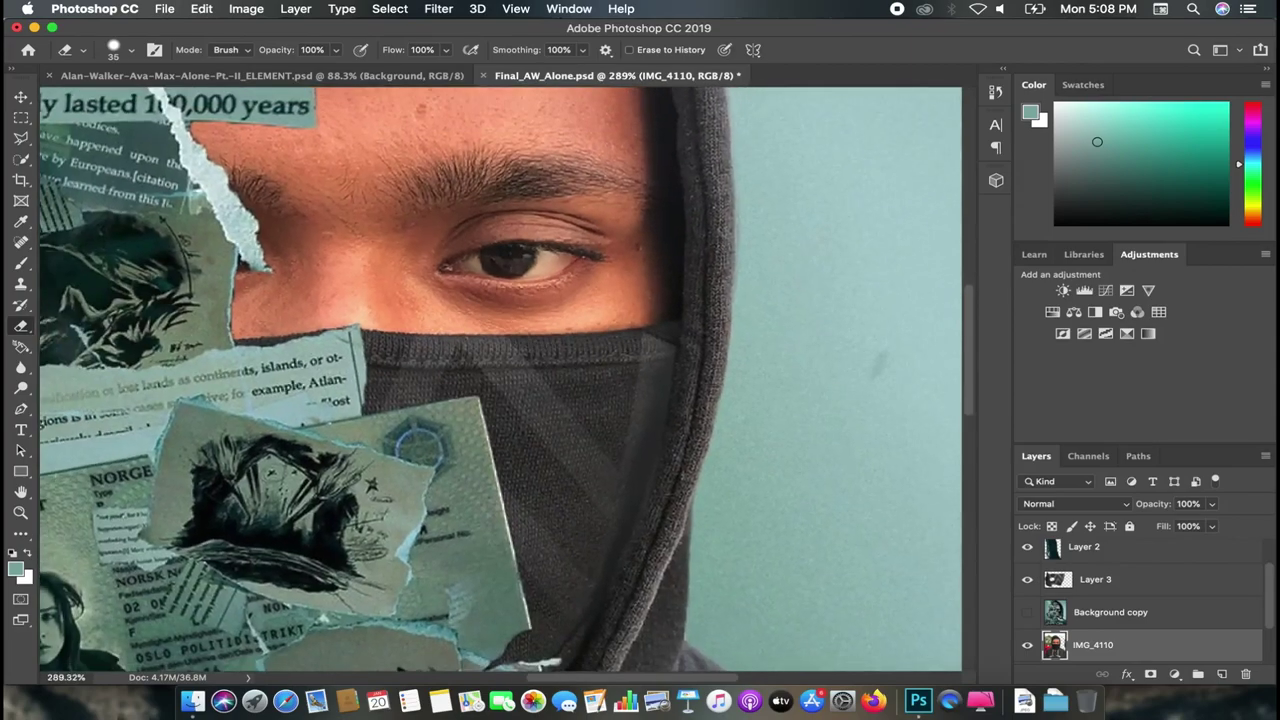
scroll(802, 267, "up", 1)
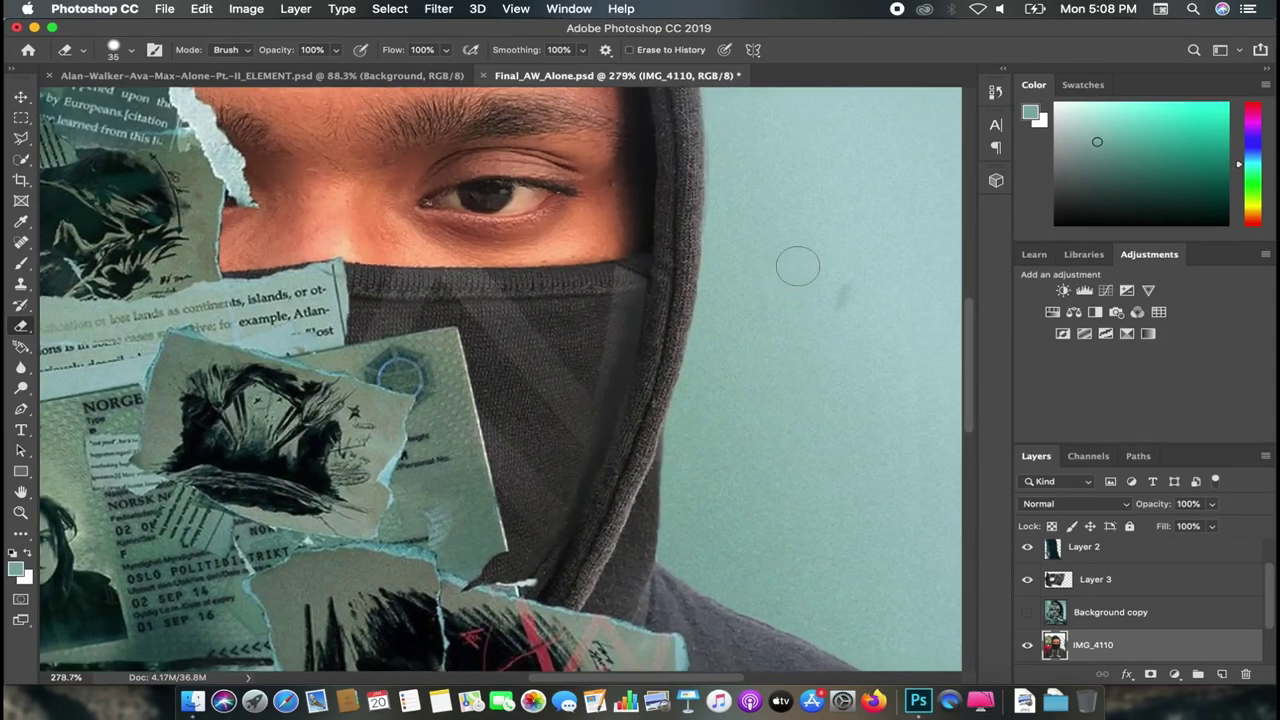
scroll(795, 266, "up", 2)
scroll(692, 286, "up", 1)
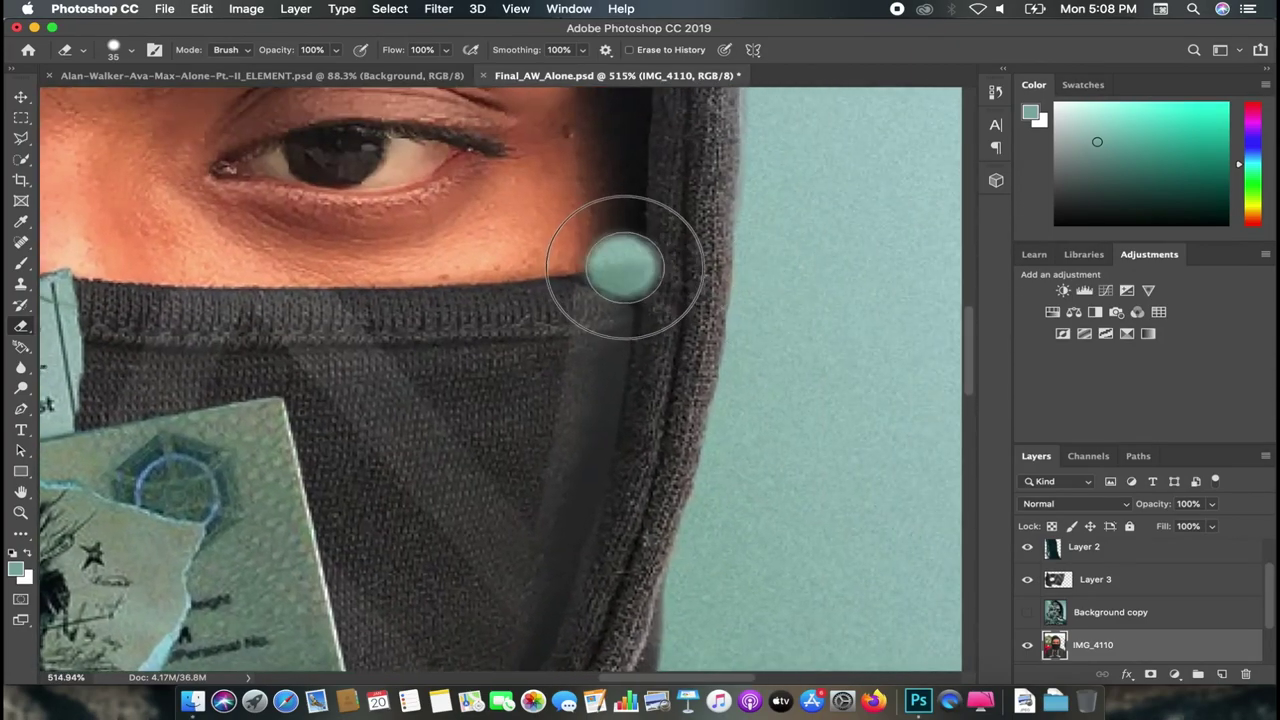
key("bracketleft")
key("bracketleft")
Step: On Layer 3, clone fabric texture over the mask-hood seam with a small Clone Stamp
left_click(1100, 587)
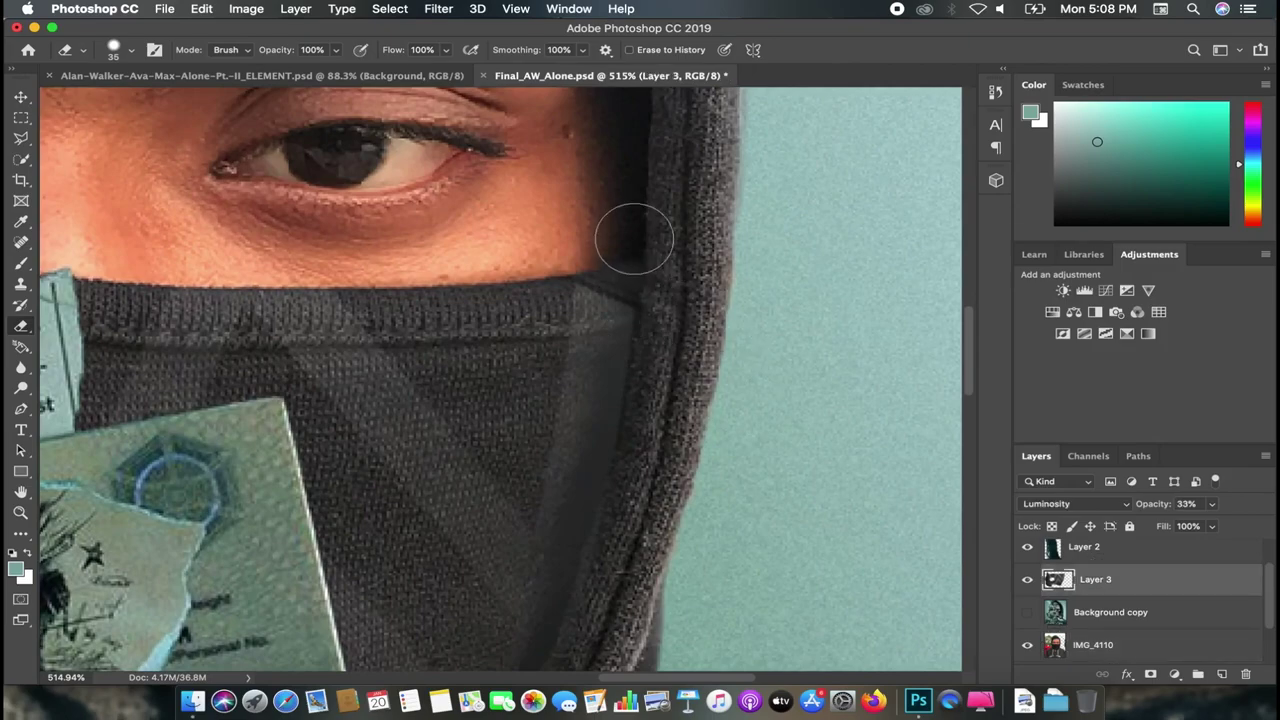
key("s")
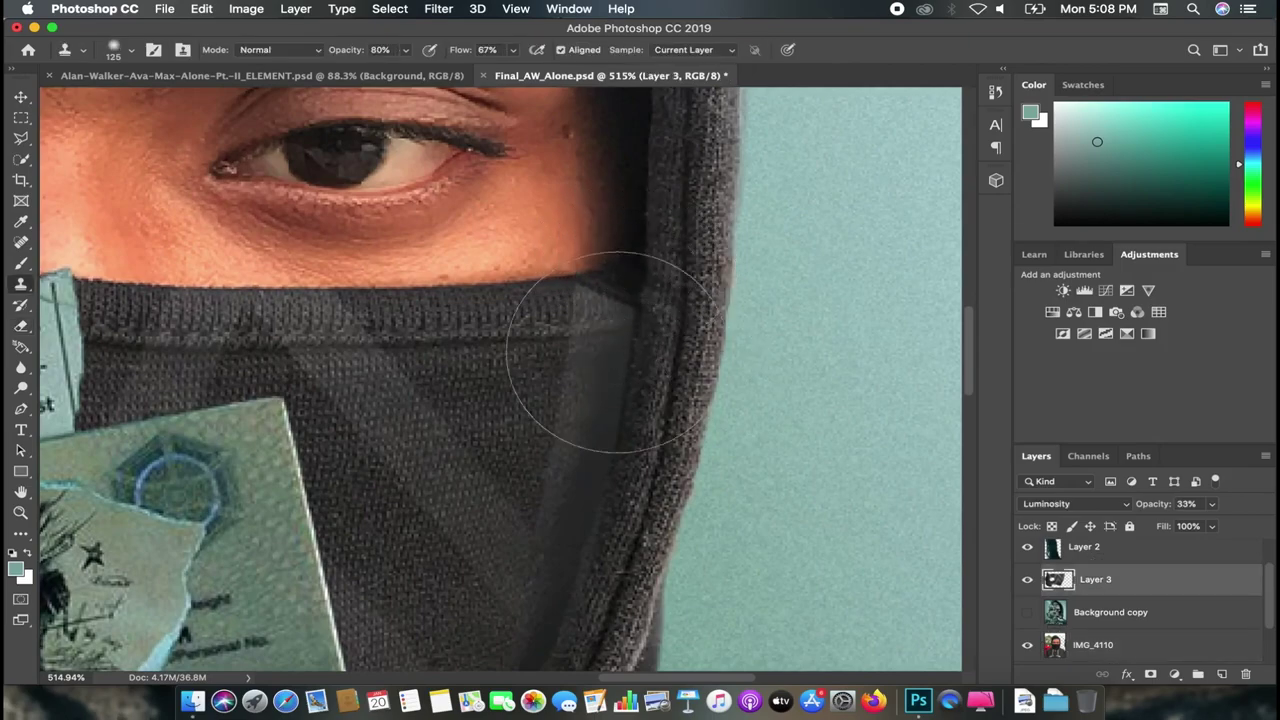
key("bracketleft")
key("bracketleft")
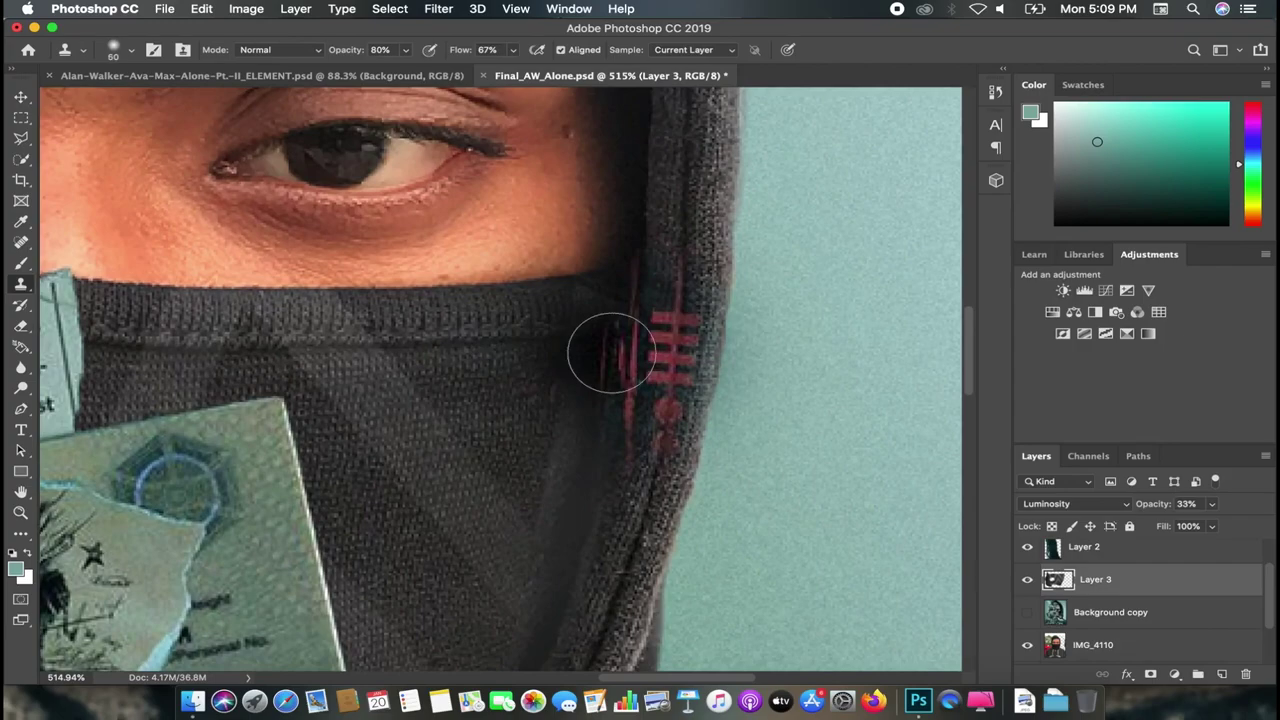
key("bracketleft")
key("bracketleft")
key("bracketleft")
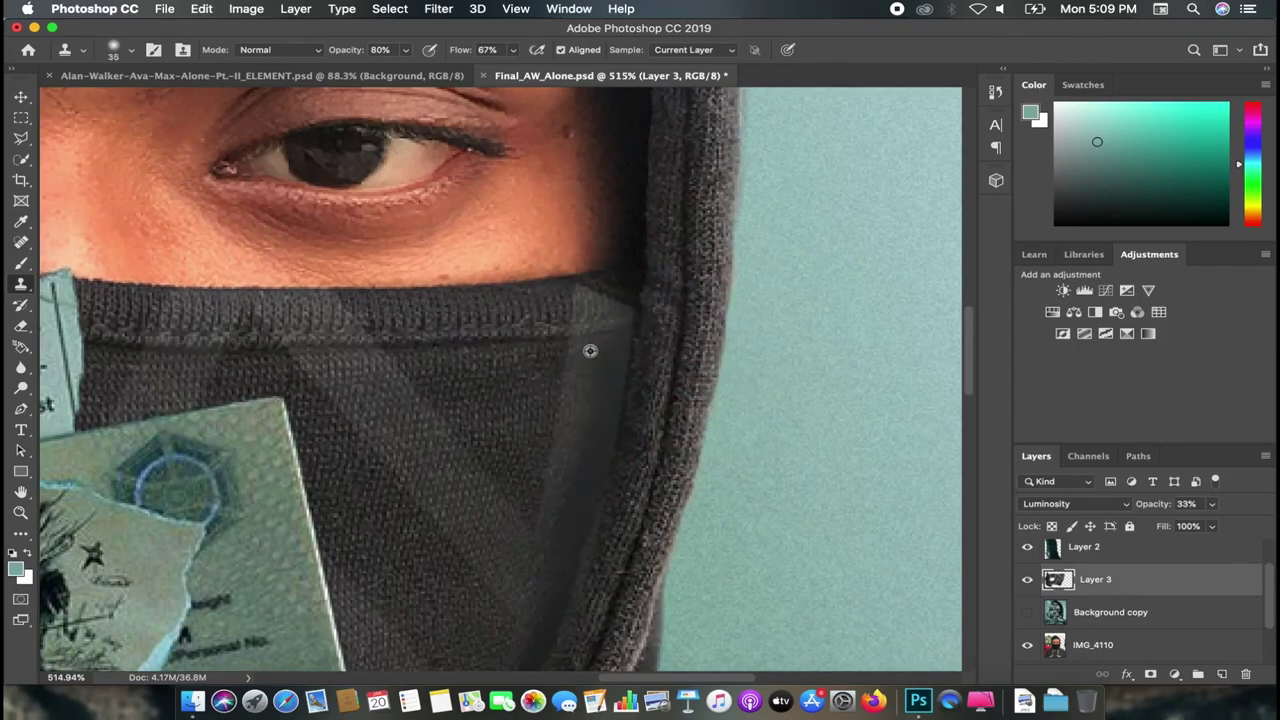
left_click_drag(626, 287, 628, 286)
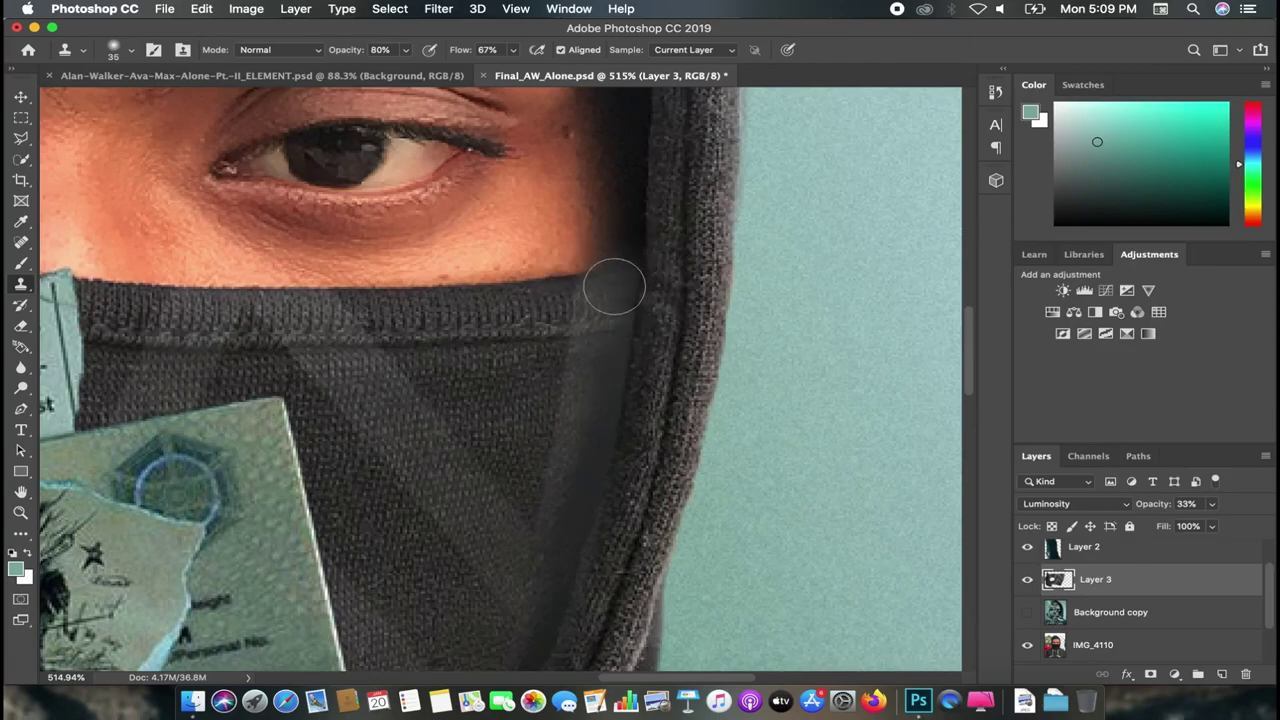
left_click(608, 286)
left_click_drag(600, 288, 610, 277)
key("e")
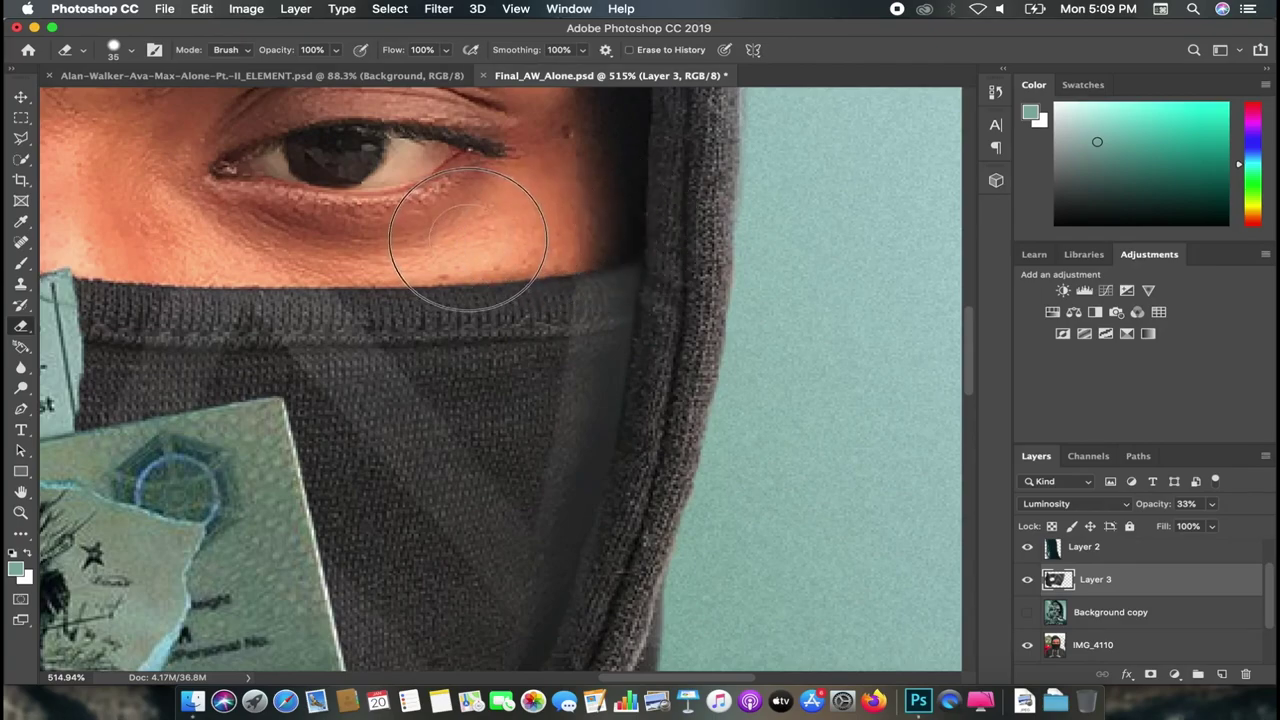
scroll(650, 280, "down", 5)
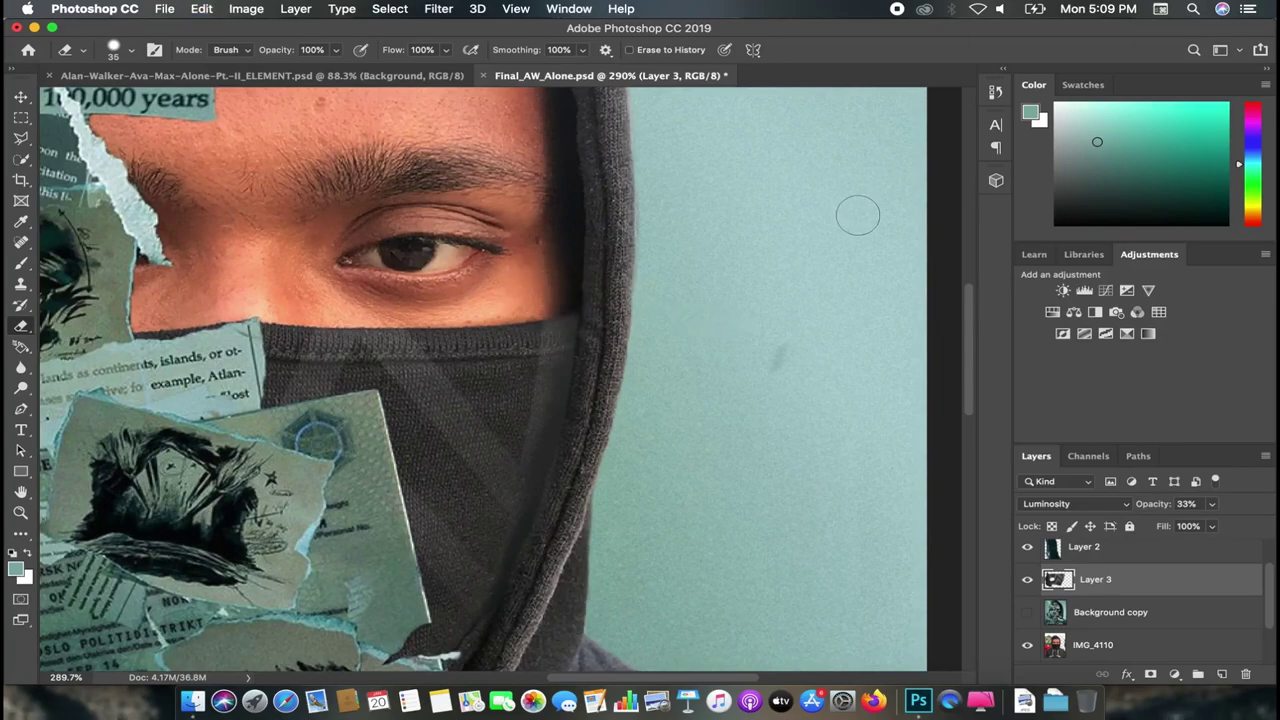
scroll(858, 216, "up", 3)
scroll(800, 238, "down", 5)
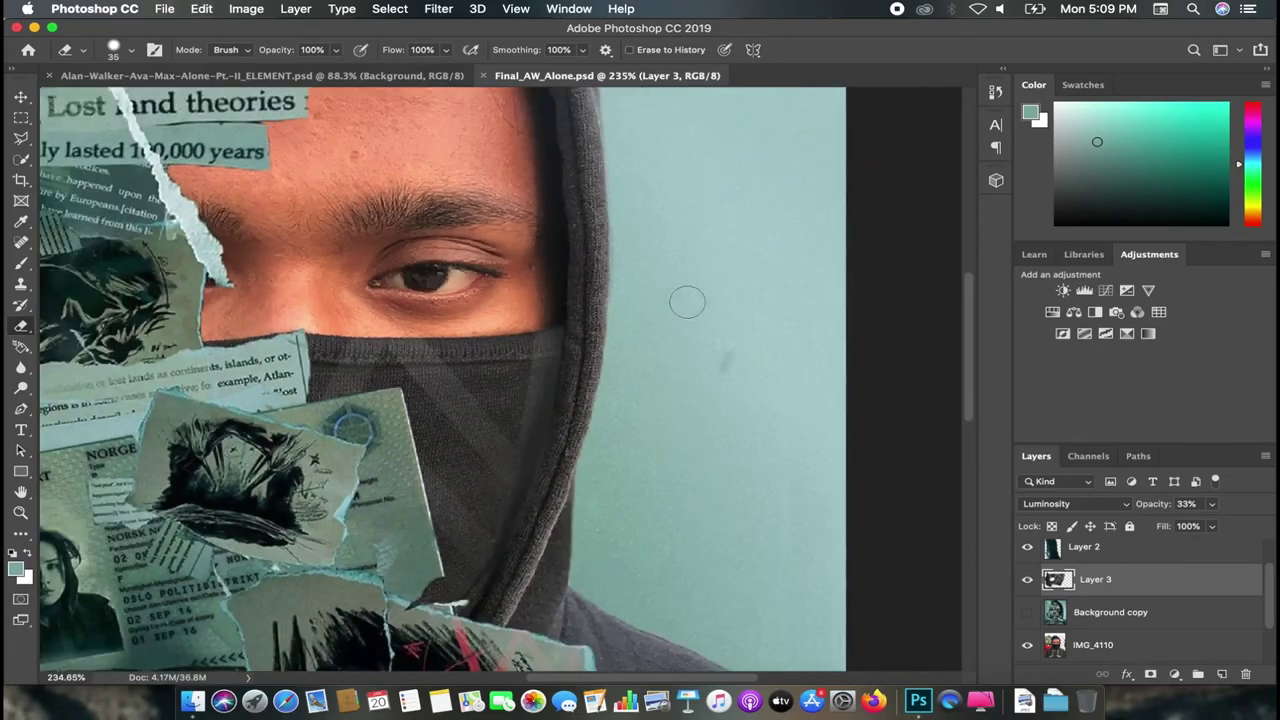
scroll(686, 266, "down", 5)
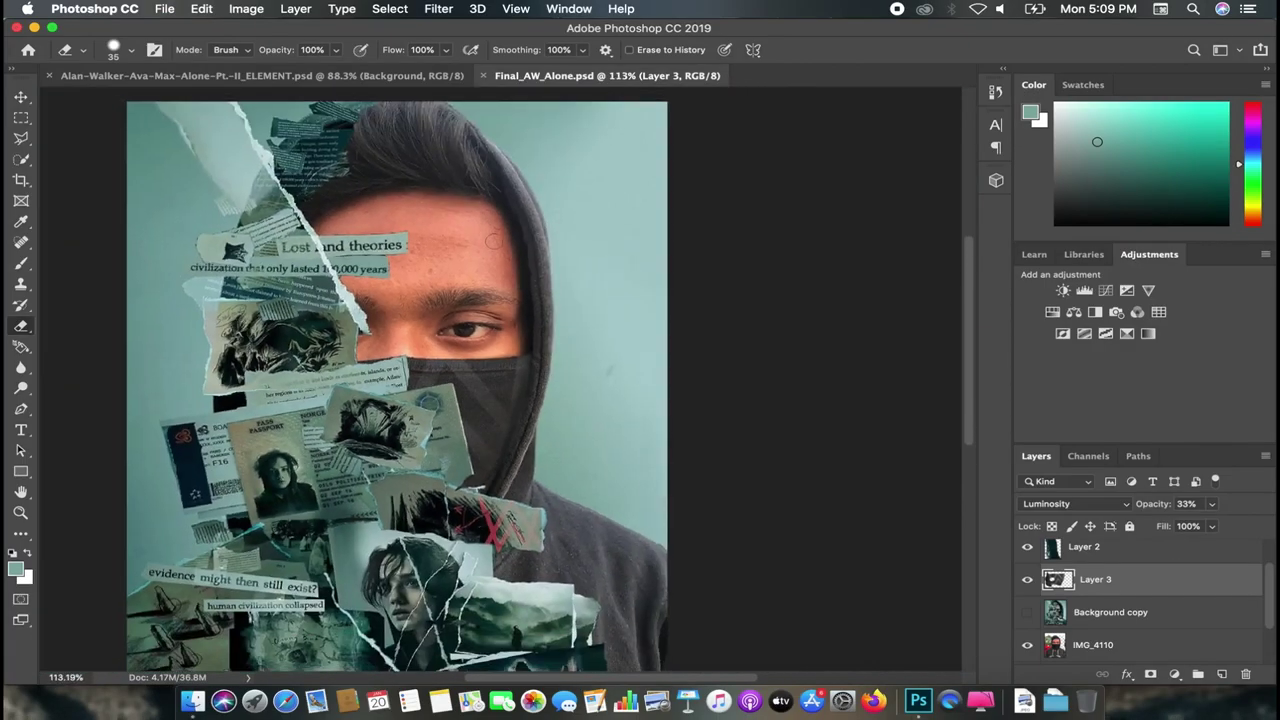
scroll(494, 241, "up", 2)
scroll(494, 241, "down", 2)
scroll(494, 241, "down", 2)
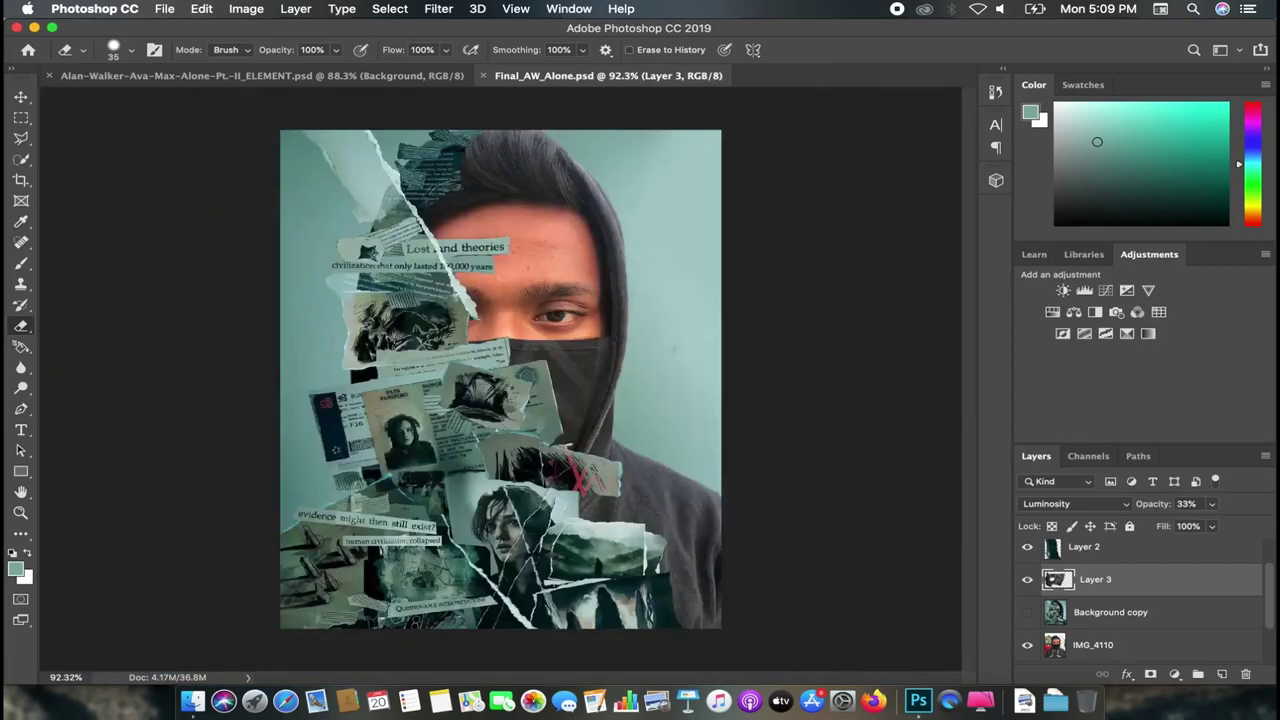
scroll(596, 348, "down", 1)
scroll(596, 348, "up", 1)
scroll(596, 348, "up", 1)
scroll(599, 348, "up", 1)
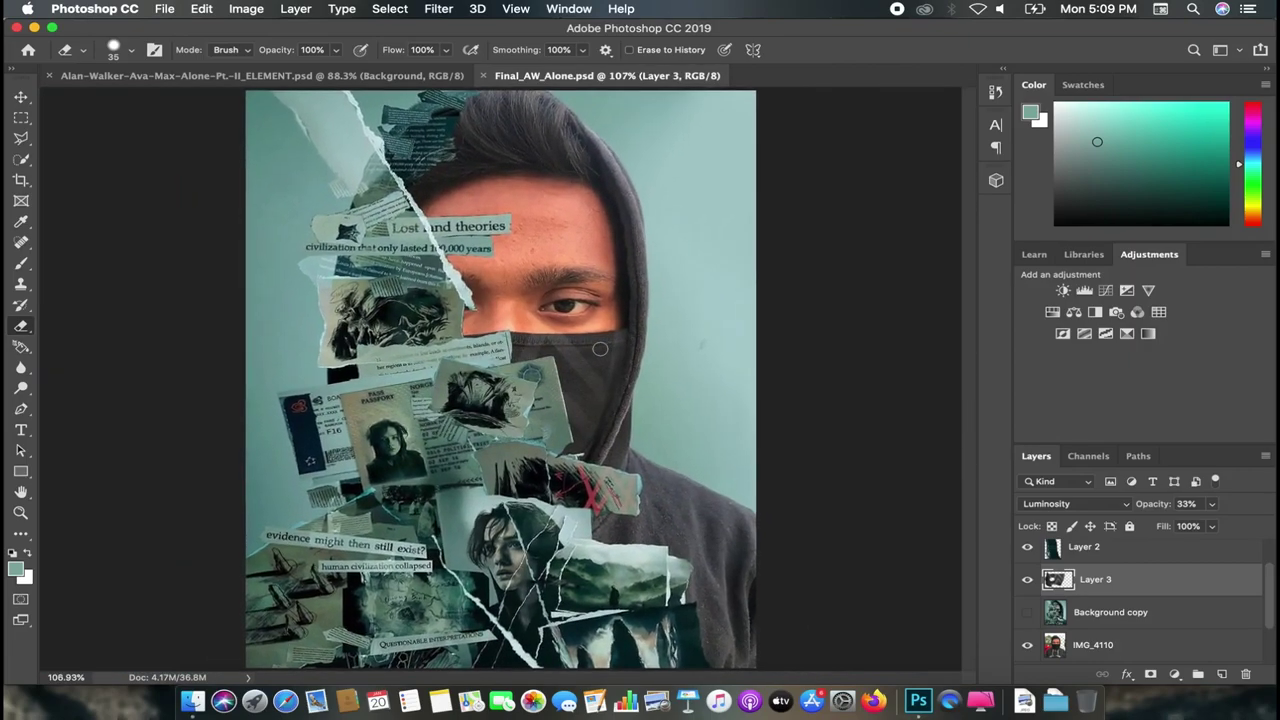
scroll(600, 348, "down", 1)
scroll(585, 365, "down", 1)
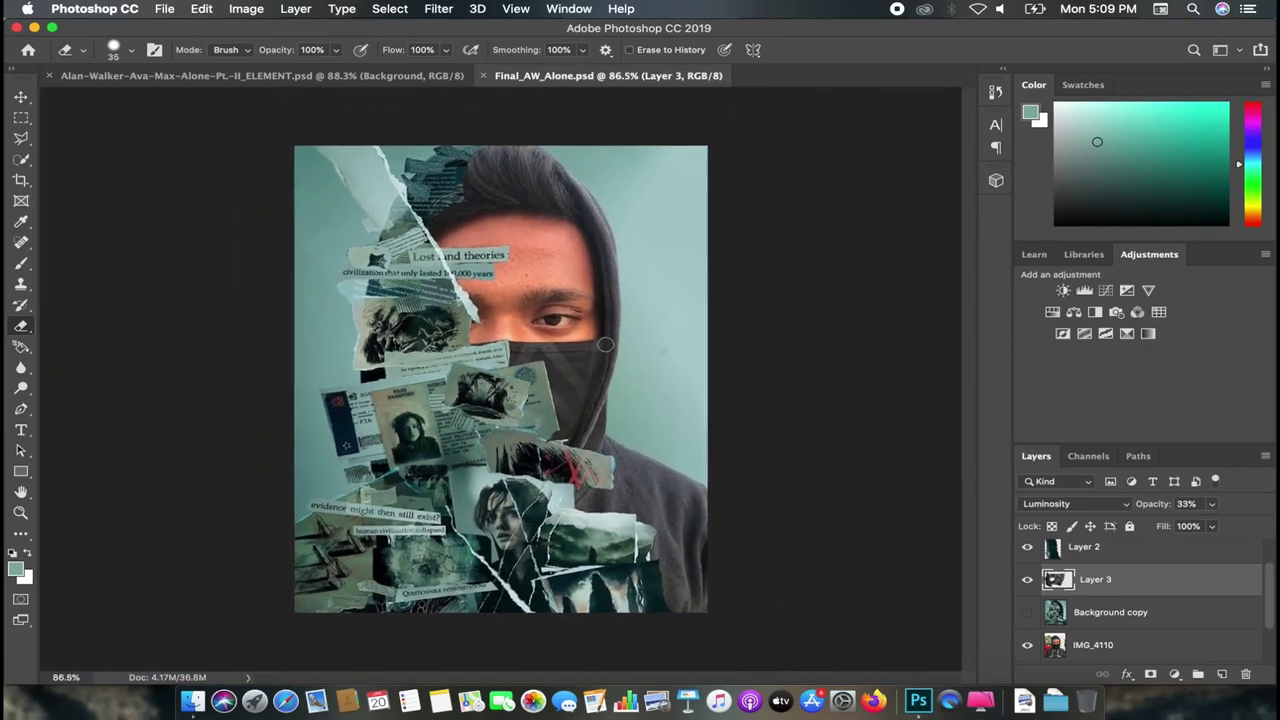
scroll(565, 384, "up", 1)
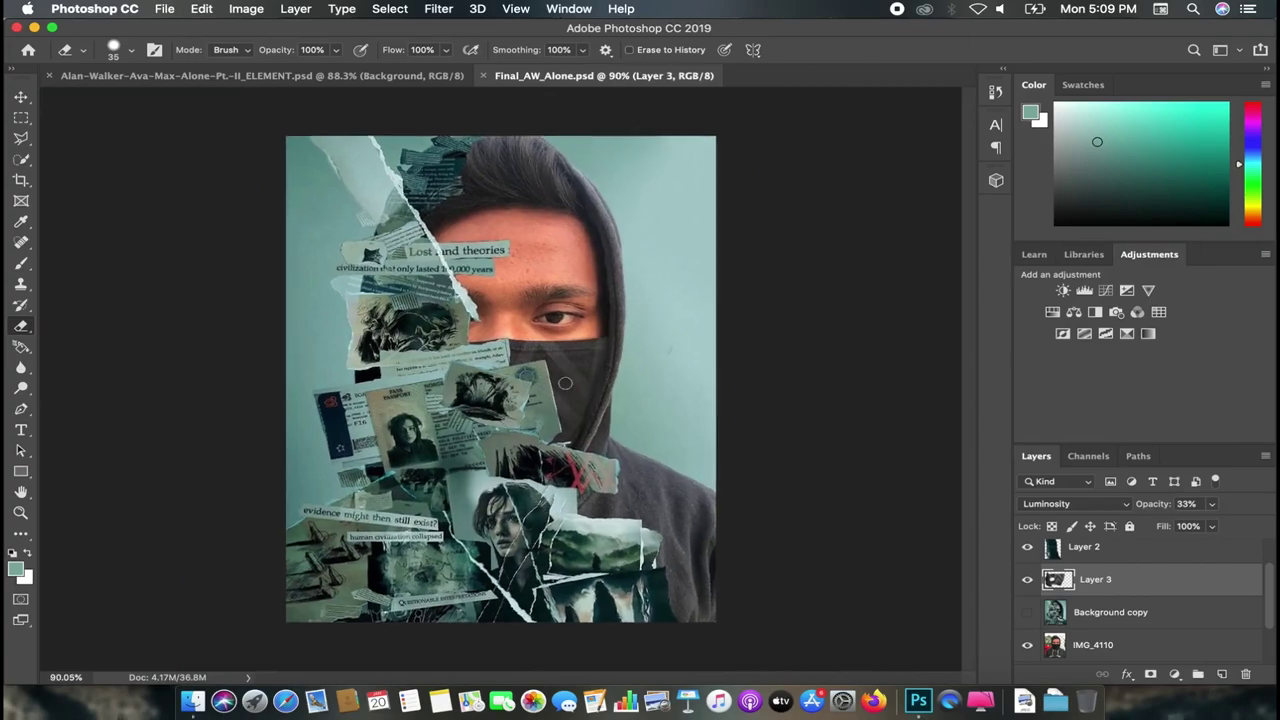
left_click(224, 695)
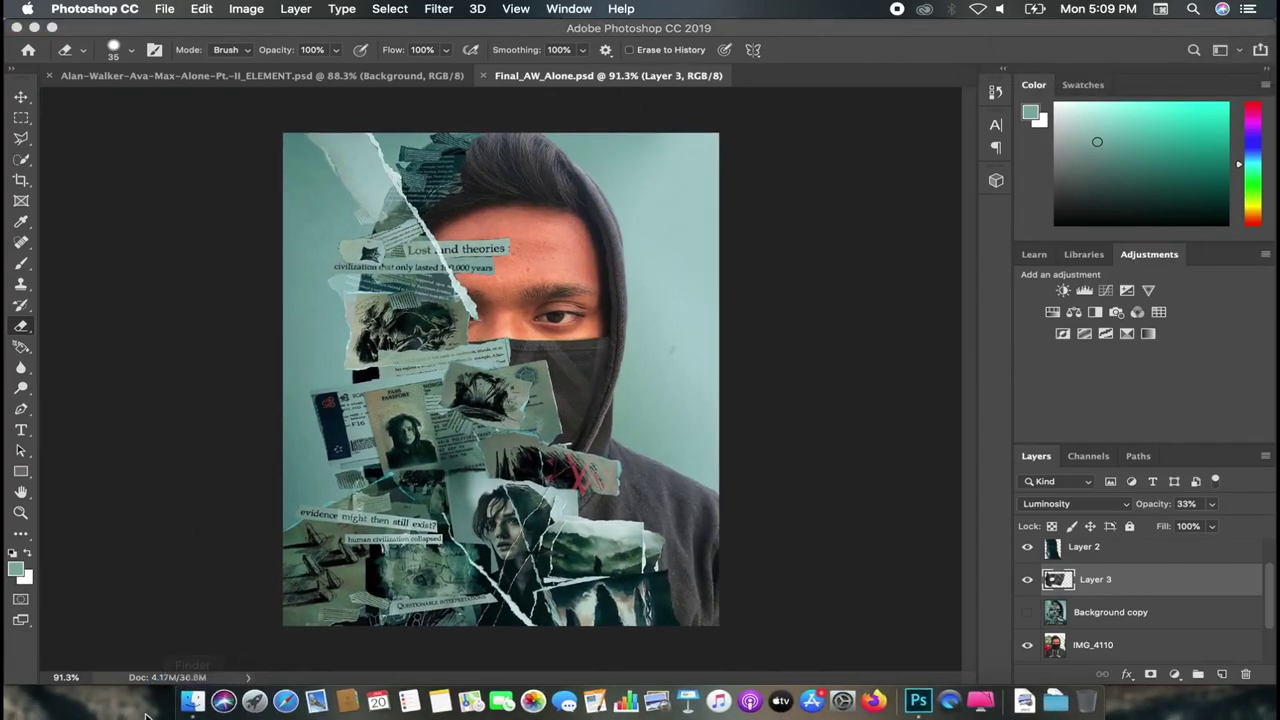
Step: Drag alan-walker-dj-5.png from Finder's Elements folder onto the Photoshop canvas
left_click(193, 700)
left_click(956, 72)
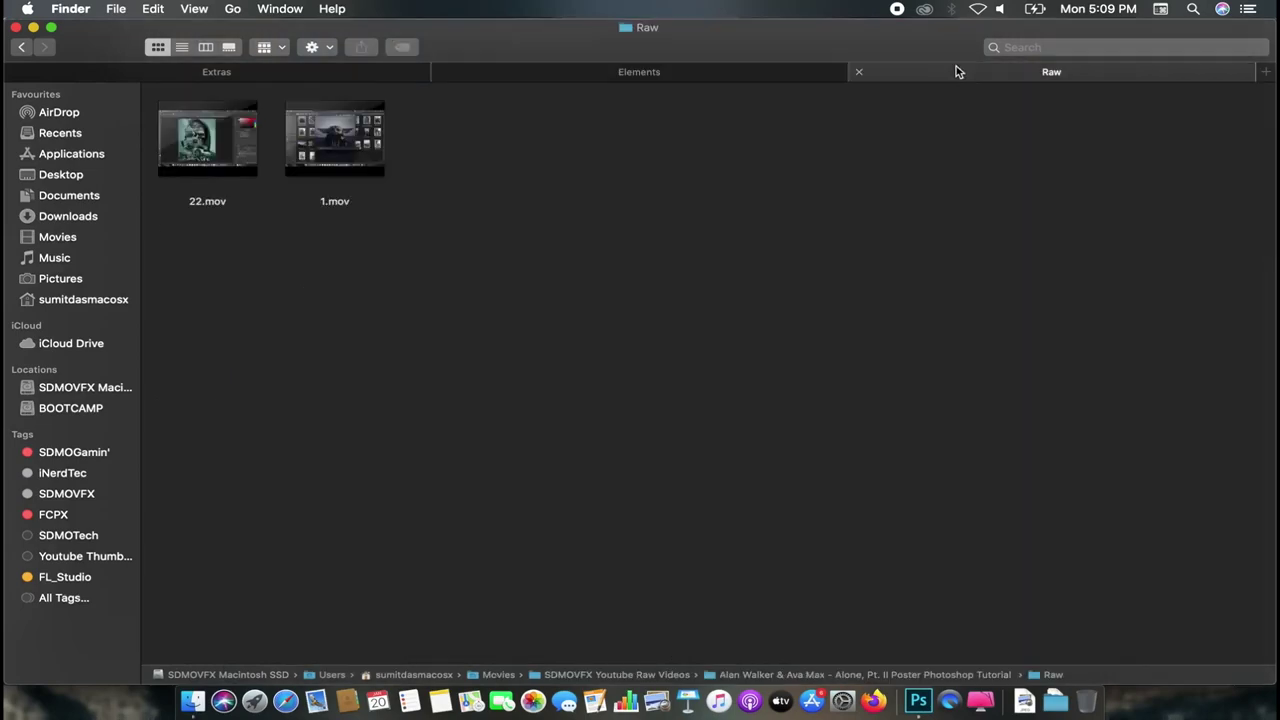
left_click(654, 72)
left_click_drag(1012, 340, 1008, 338)
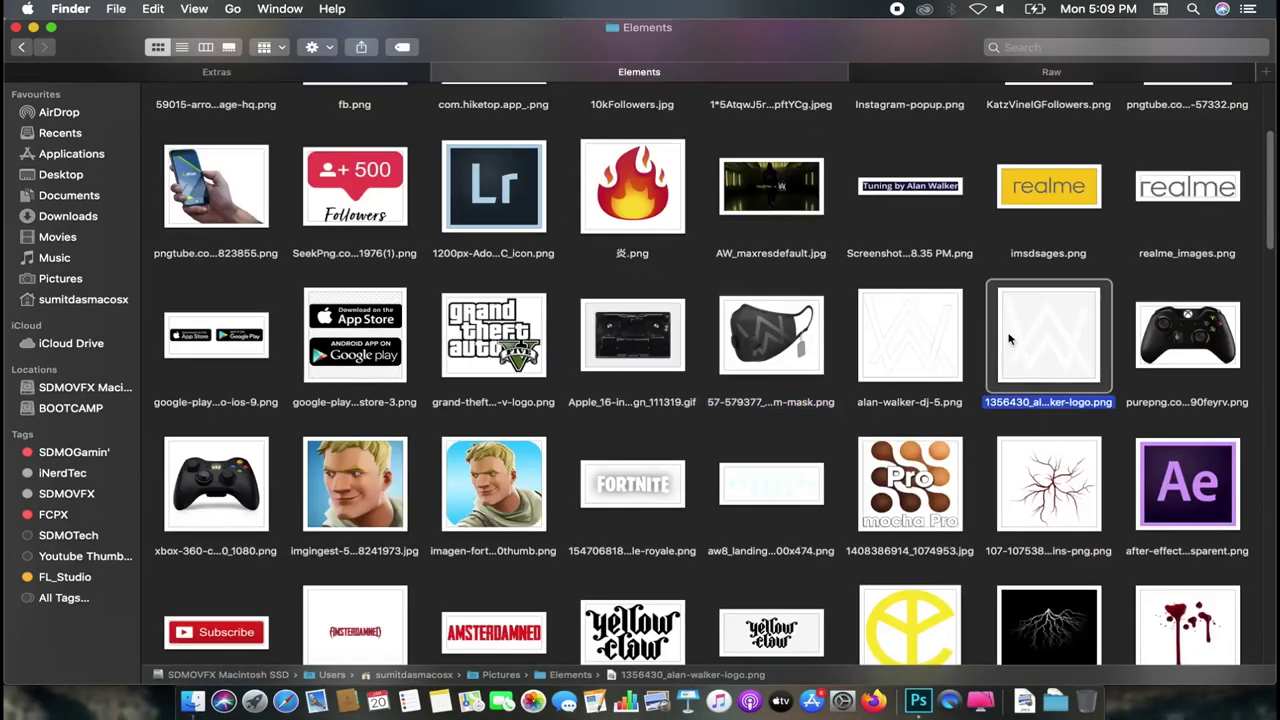
left_click_drag(909, 335, 911, 705)
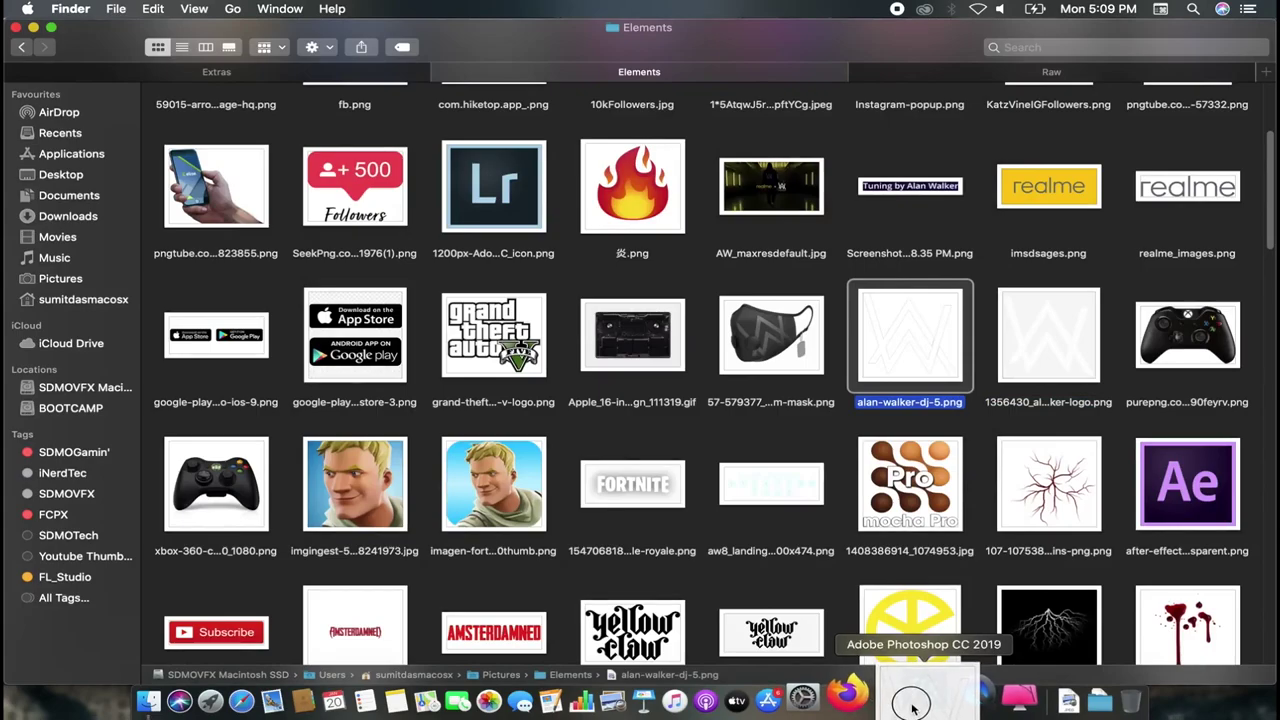
mouse_move(911, 705)
left_mouse_down()
mouse_move(717, 455)
mouse_move(466, 449)
left_mouse_up()
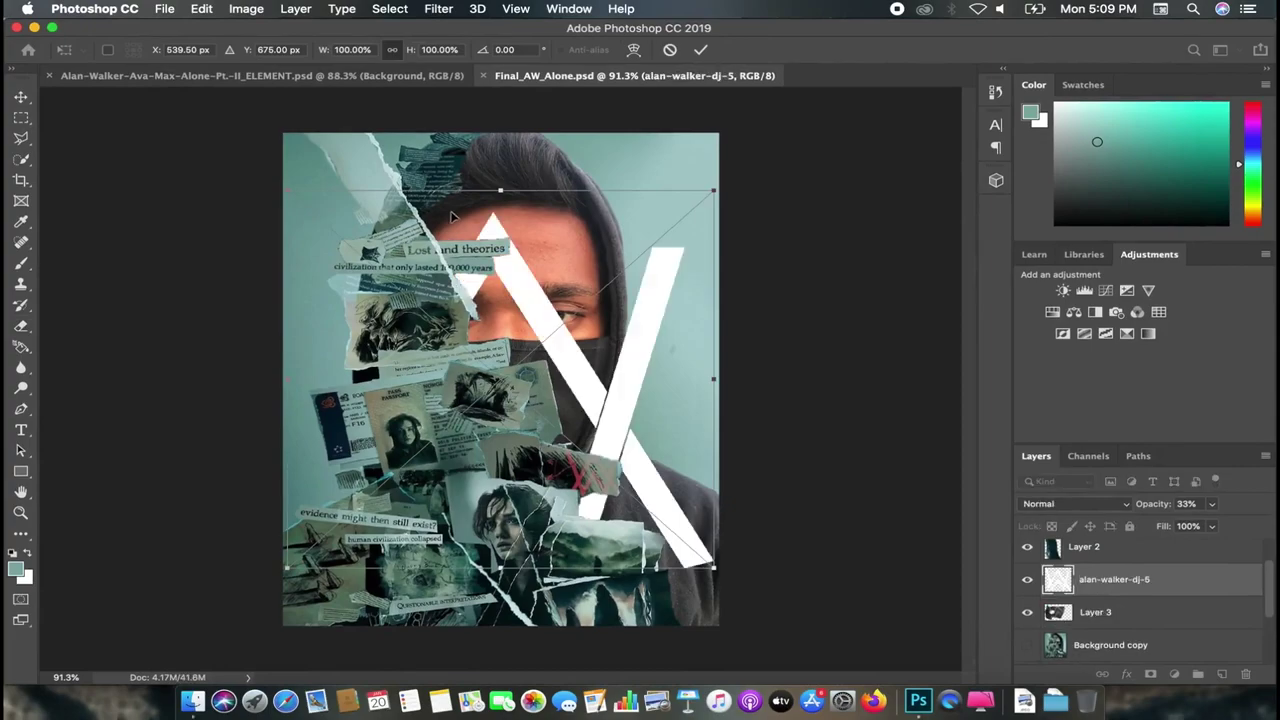
Step: Move the logo layer to the top of the stack and rasterize it for erasing
mouse_move(452, 216)
left_mouse_down()
mouse_move(510, 232)
mouse_move(700, 370)
left_mouse_up()
key("e")
mouse_move(1114, 579)
left_mouse_down()
mouse_move(1160, 533)
mouse_move(1160, 548)
left_mouse_up()
left_click(625, 460)
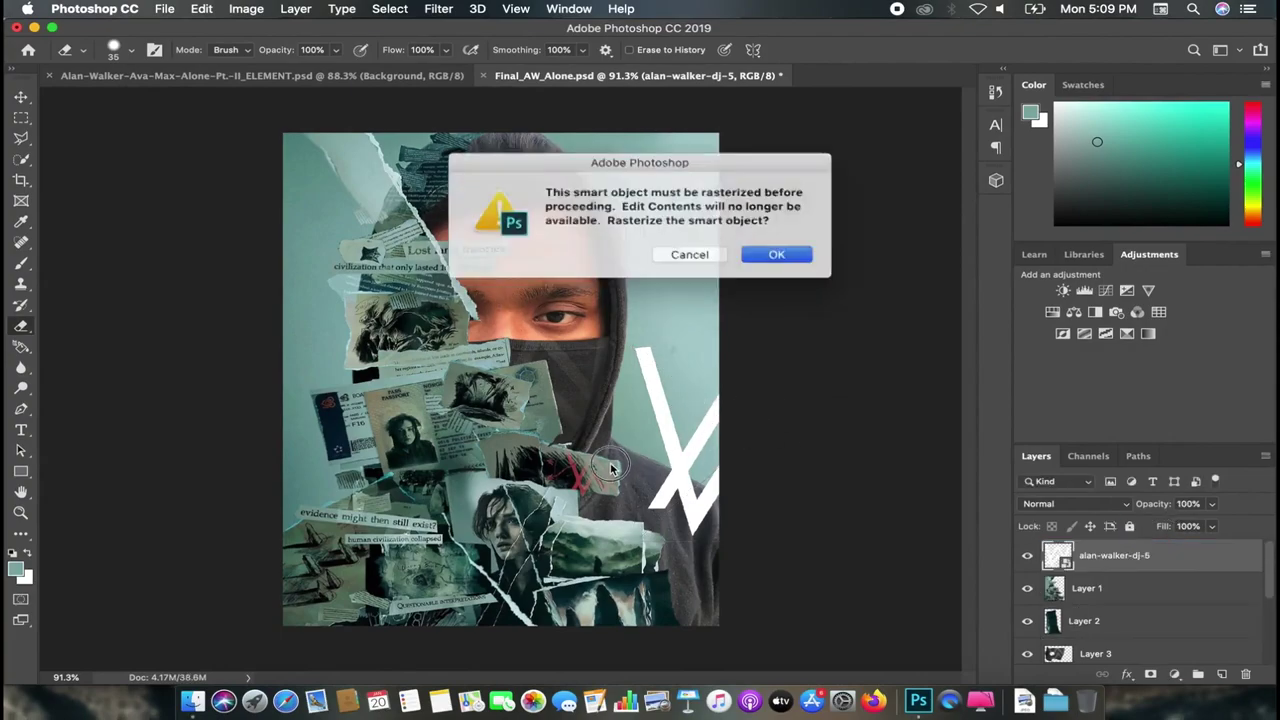
left_click(690, 253)
left_click(675, 422)
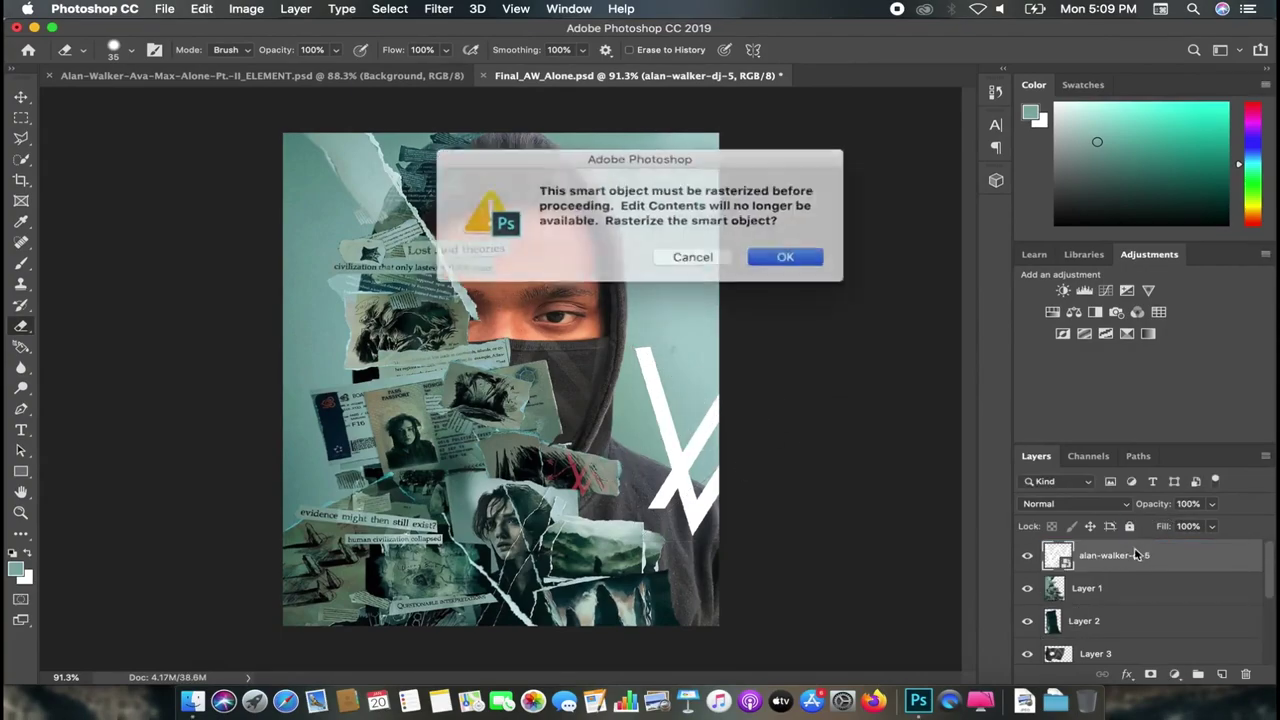
left_click(772, 254)
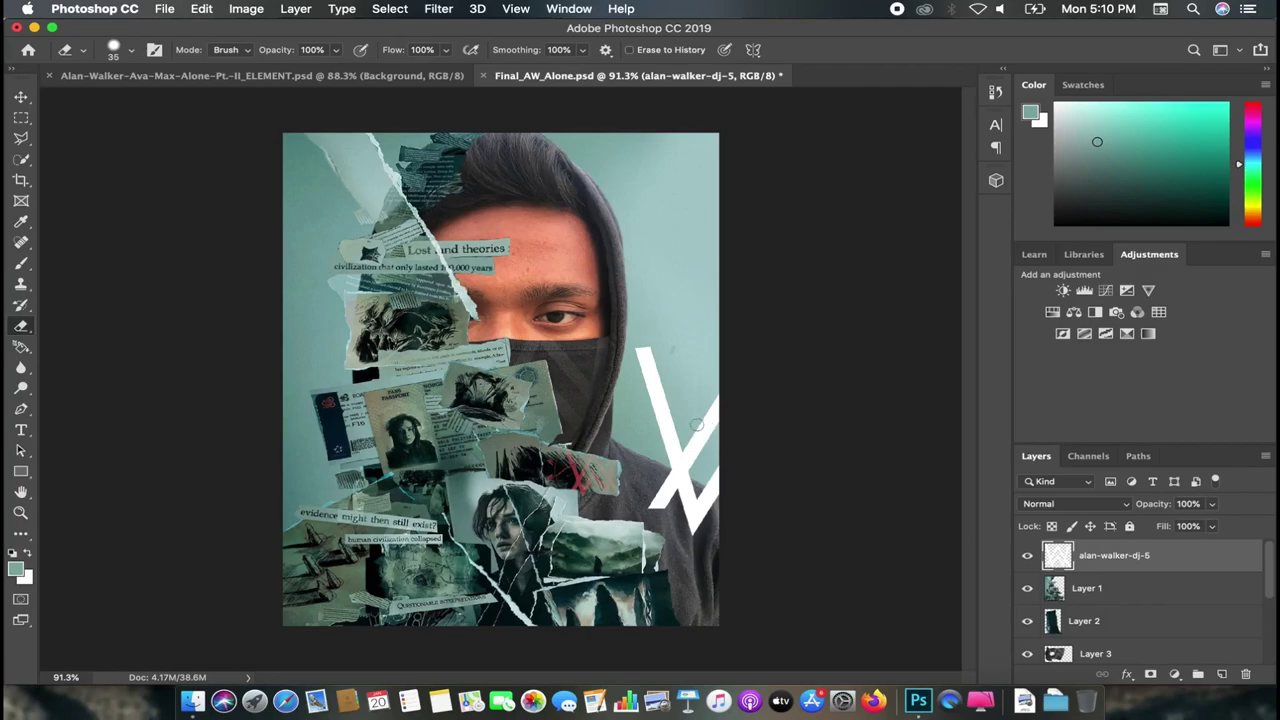
Step: Centre the white logo and shrink it to about 33% onto the chest
key("v")
left_click_drag(680, 420, 392, 458)
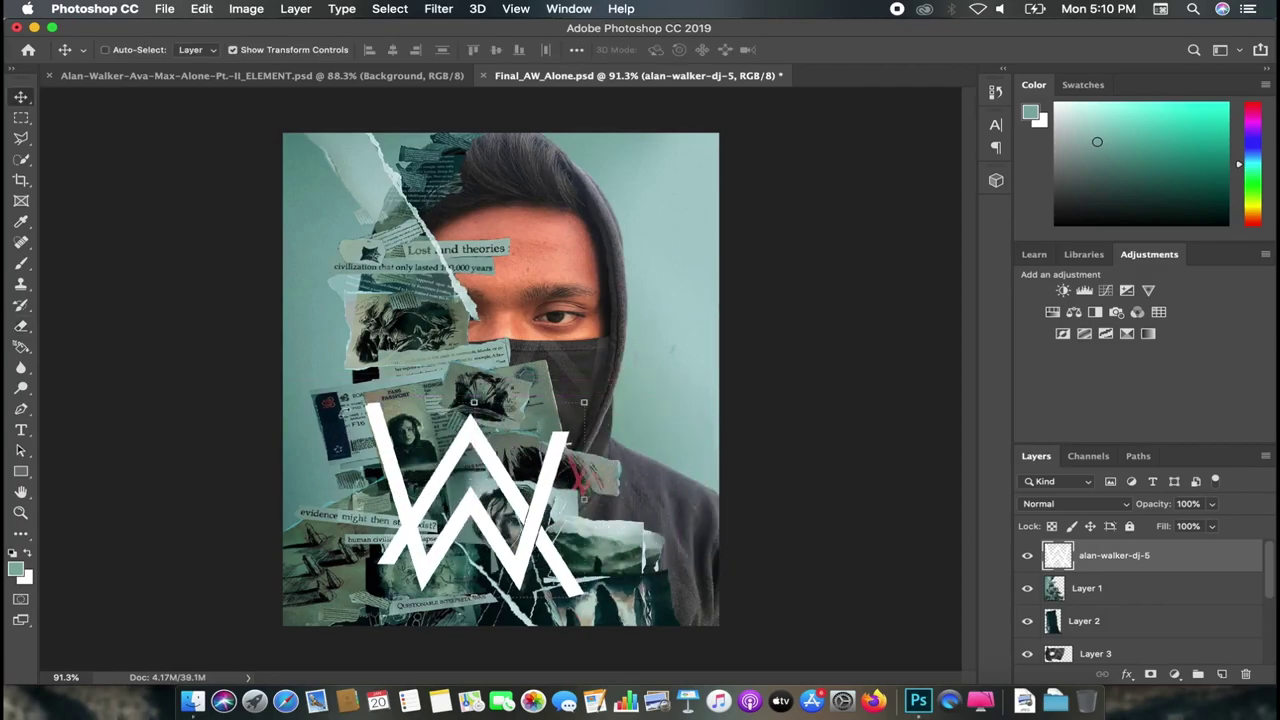
mouse_move(363, 402)
left_mouse_down()
mouse_move(512, 533)
mouse_move(658, 193)
mouse_move(600, 525)
mouse_move(690, 560)
mouse_move(343, 614)
mouse_move(694, 634)
mouse_move(693, 580)
mouse_move(625, 555)
mouse_move(610, 525)
mouse_move(603, 463)
mouse_move(619, 453)
left_mouse_up()
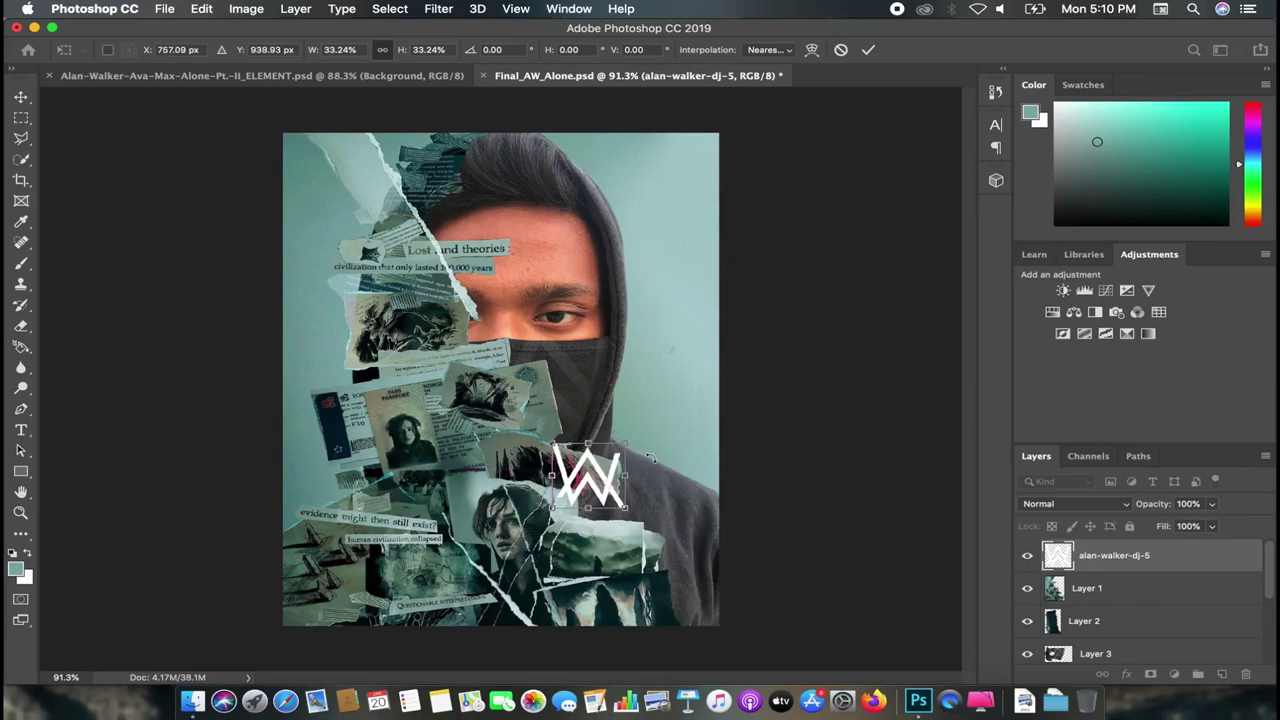
left_click(20, 99)
key("ctrl+e")
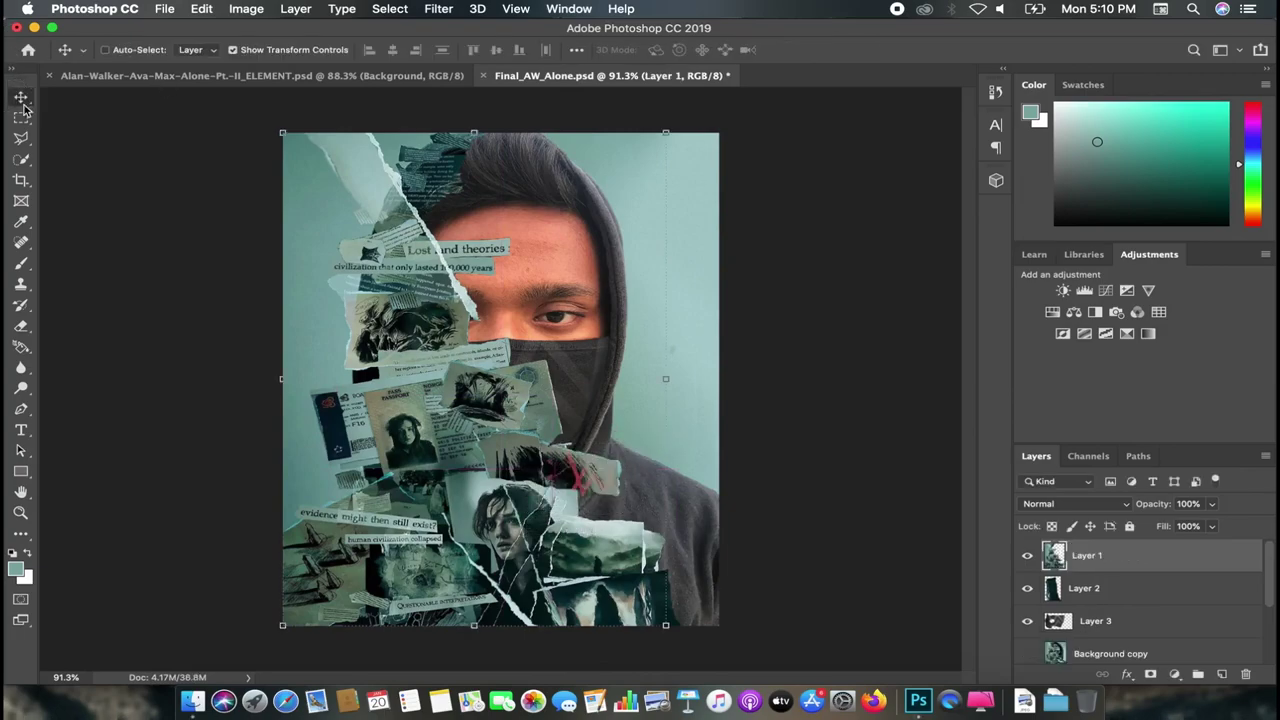
scroll(501, 379, "up", 3)
scroll(725, 501, "up", 3)
scroll(760, 380, "up", 2)
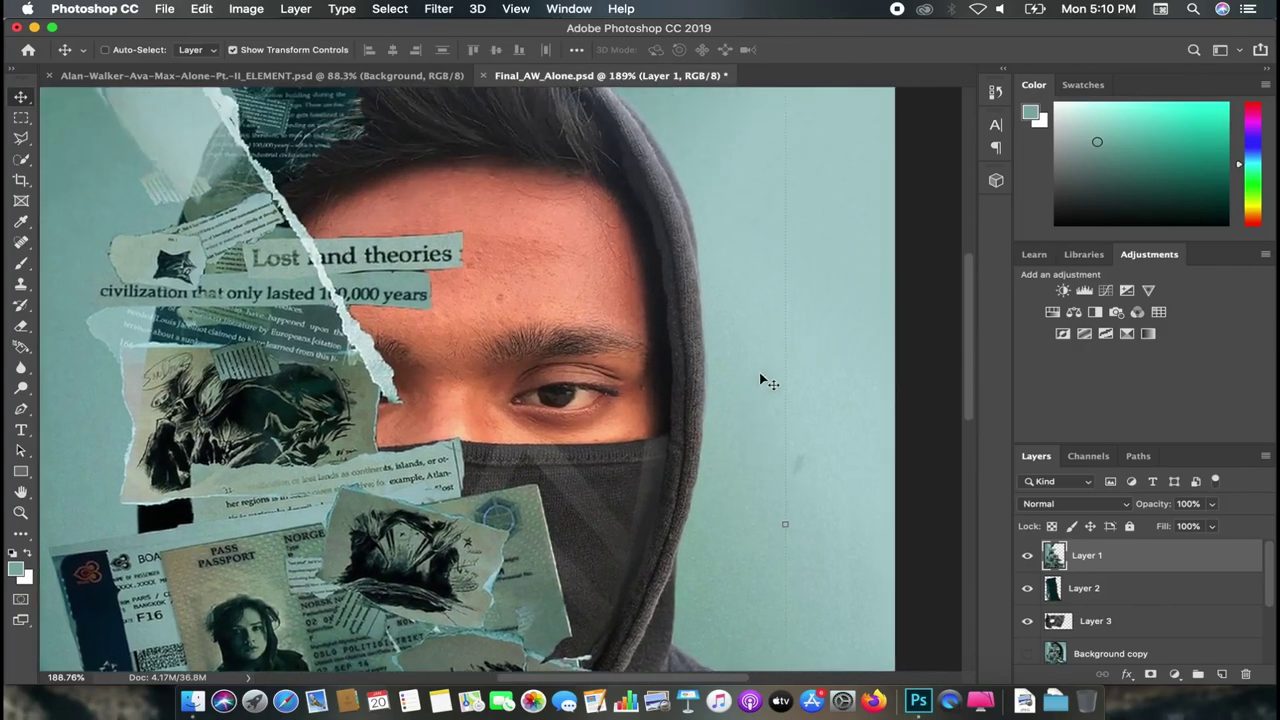
scroll(730, 330, "up", 4)
scroll(706, 294, "up", 1)
scroll(1115, 645, "down", 3)
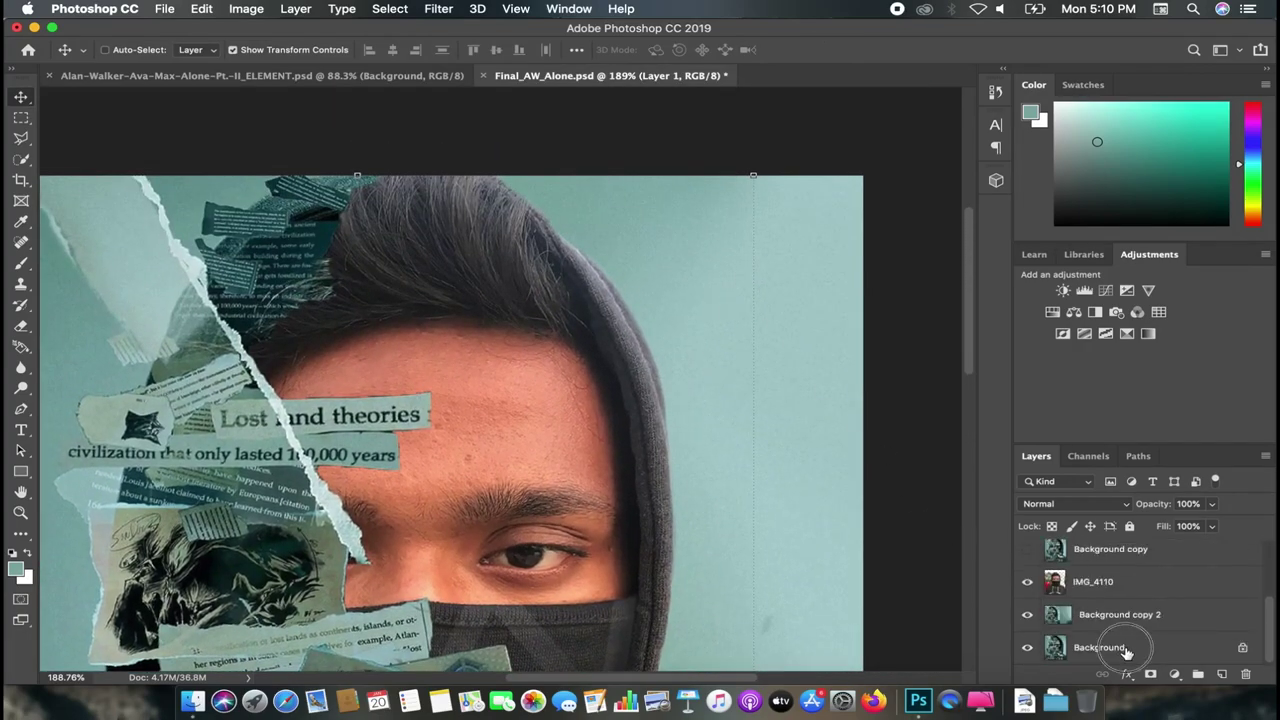
left_click(1127, 650)
scroll(737, 320, "down", 2)
scroll(737, 320, "down", 2)
scroll(703, 280, "down", 2)
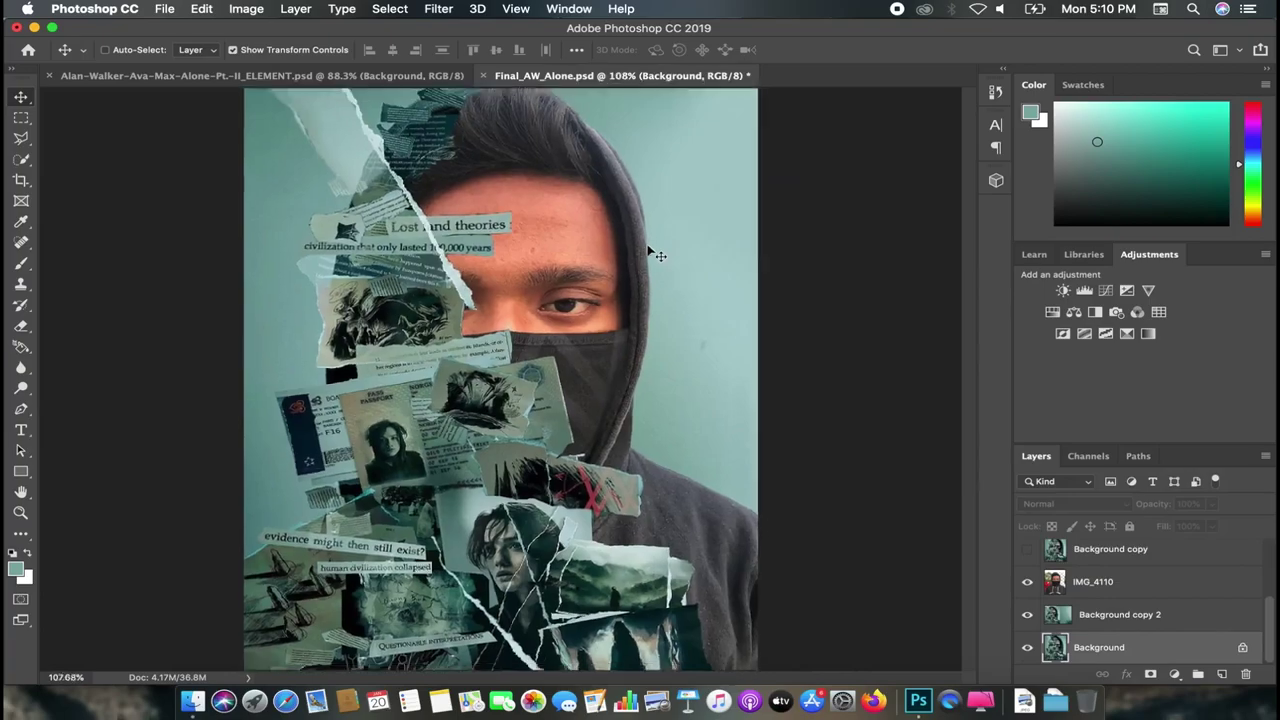
scroll(650, 252, "down", 1)
left_click(1093, 581)
scroll(737, 462, "up", 4)
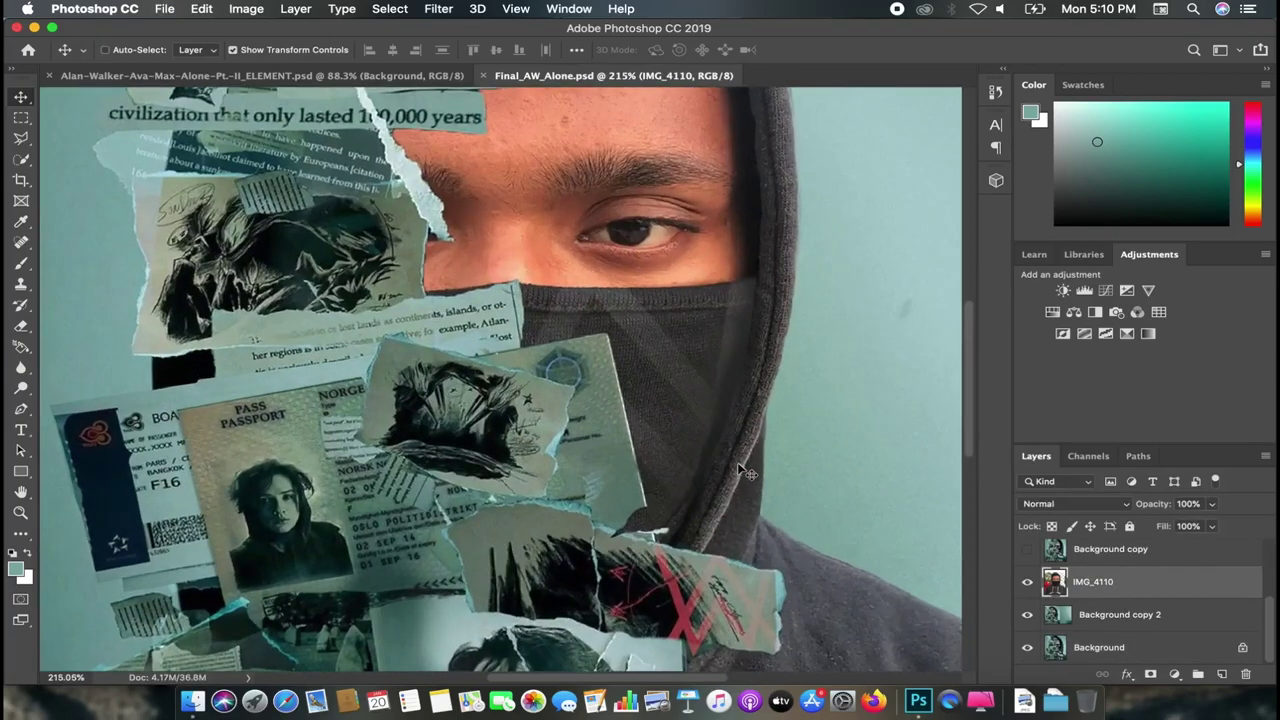
scroll(745, 470, "up", 3)
scroll(600, 480, "right", 5)
scroll(443, 486, "down", 2)
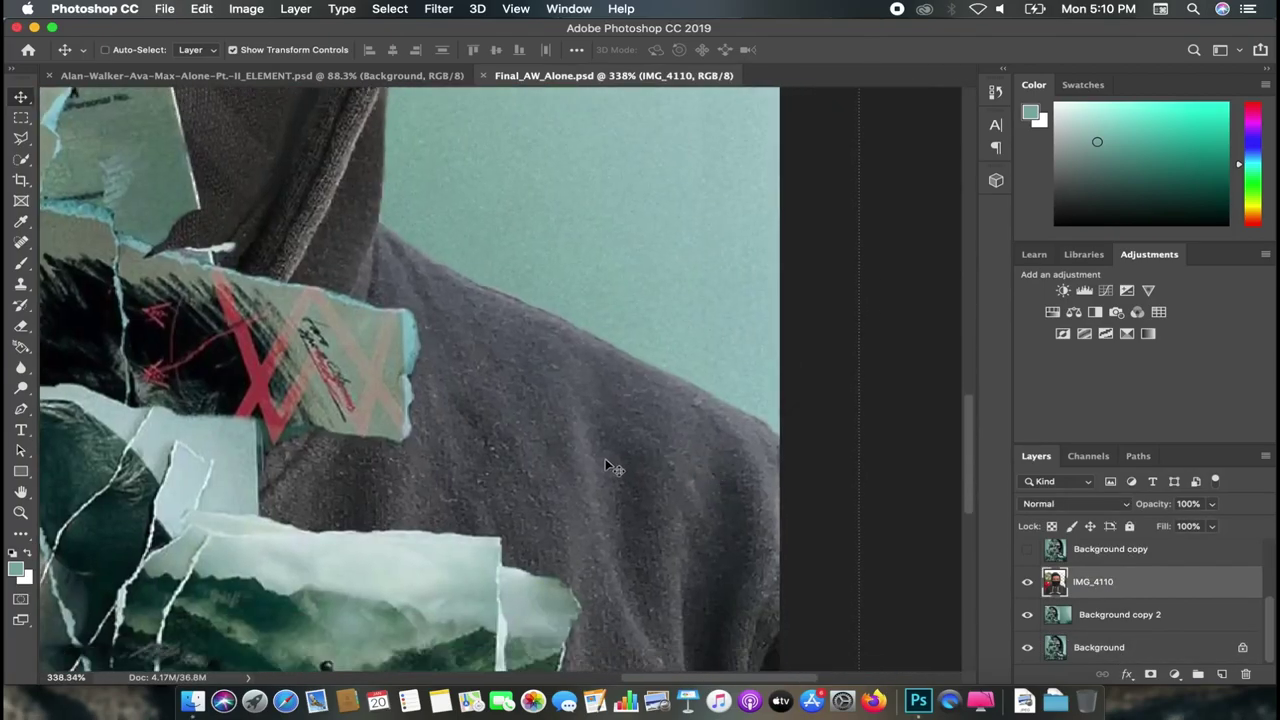
scroll(605, 458, "left", 5)
scroll(605, 458, "up", 5)
scroll(605, 458, "up", 2)
scroll(605, 458, "up", 5)
scroll(605, 458, "down", 2)
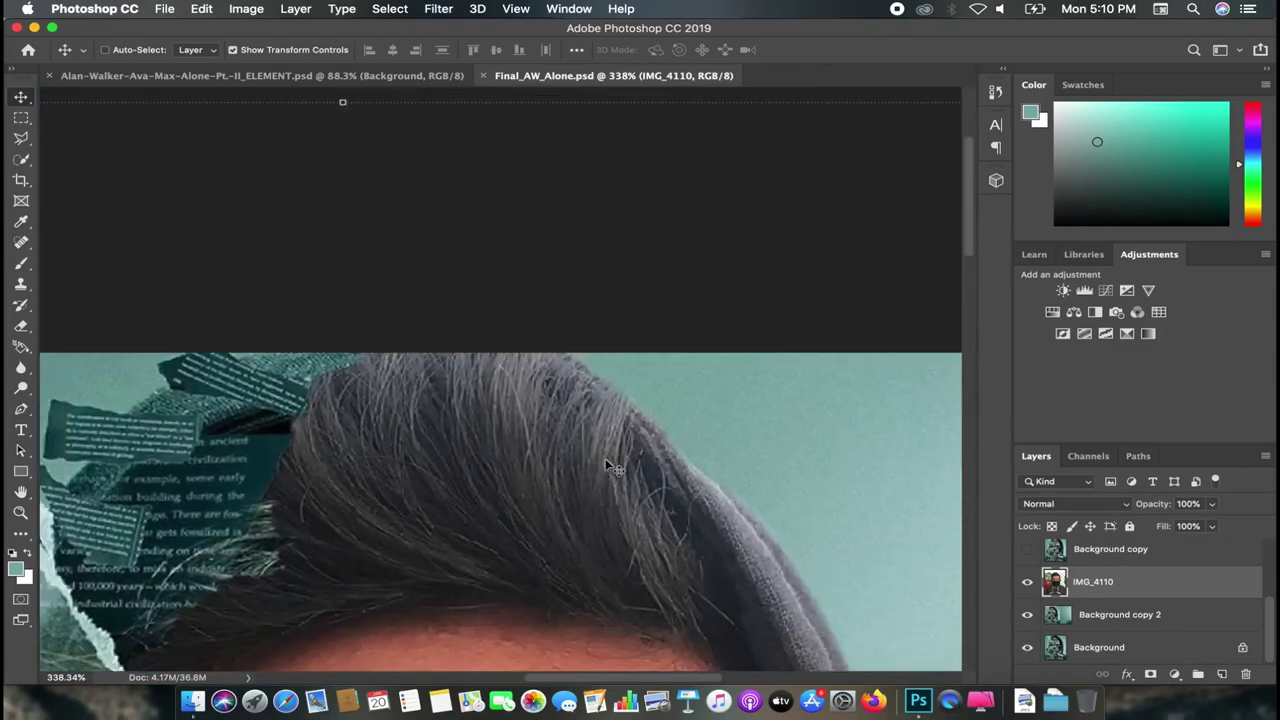
scroll(605, 458, "down", 2)
scroll(604, 458, "down", 2)
scroll(603, 458, "down", 2)
scroll(603, 458, "down", 1)
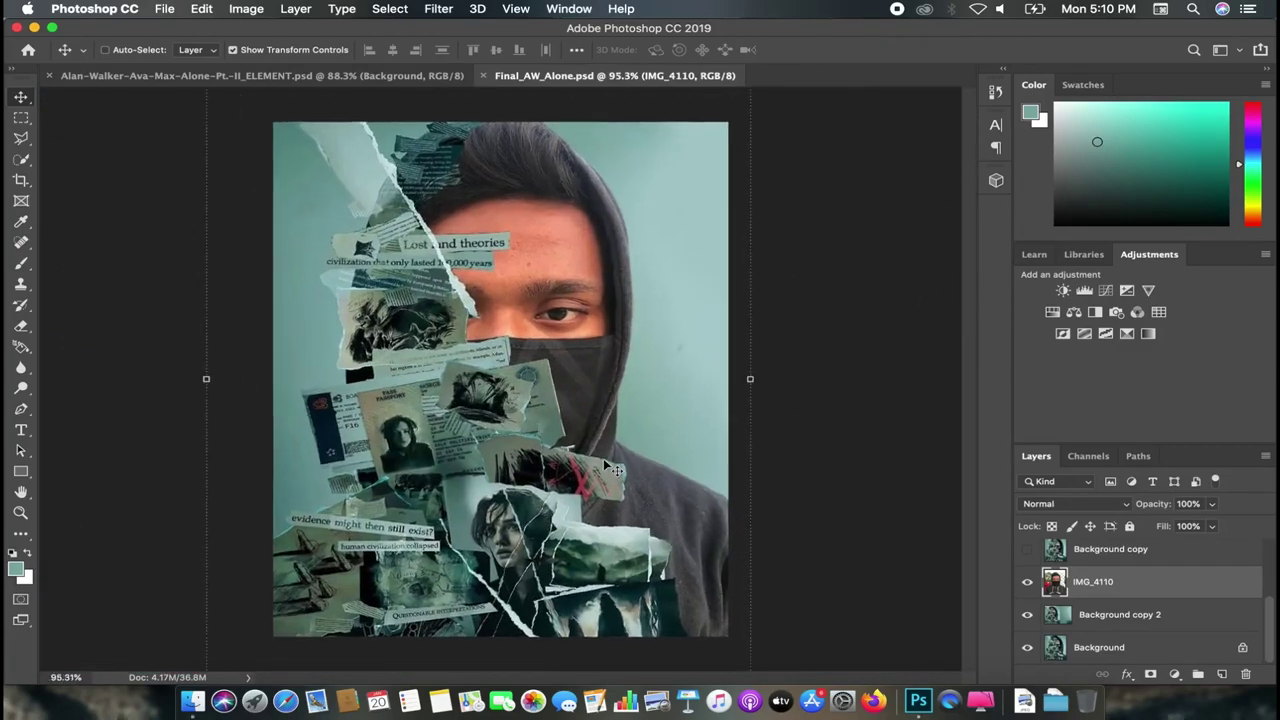
scroll(604, 464, "up", 1)
key("Tab")
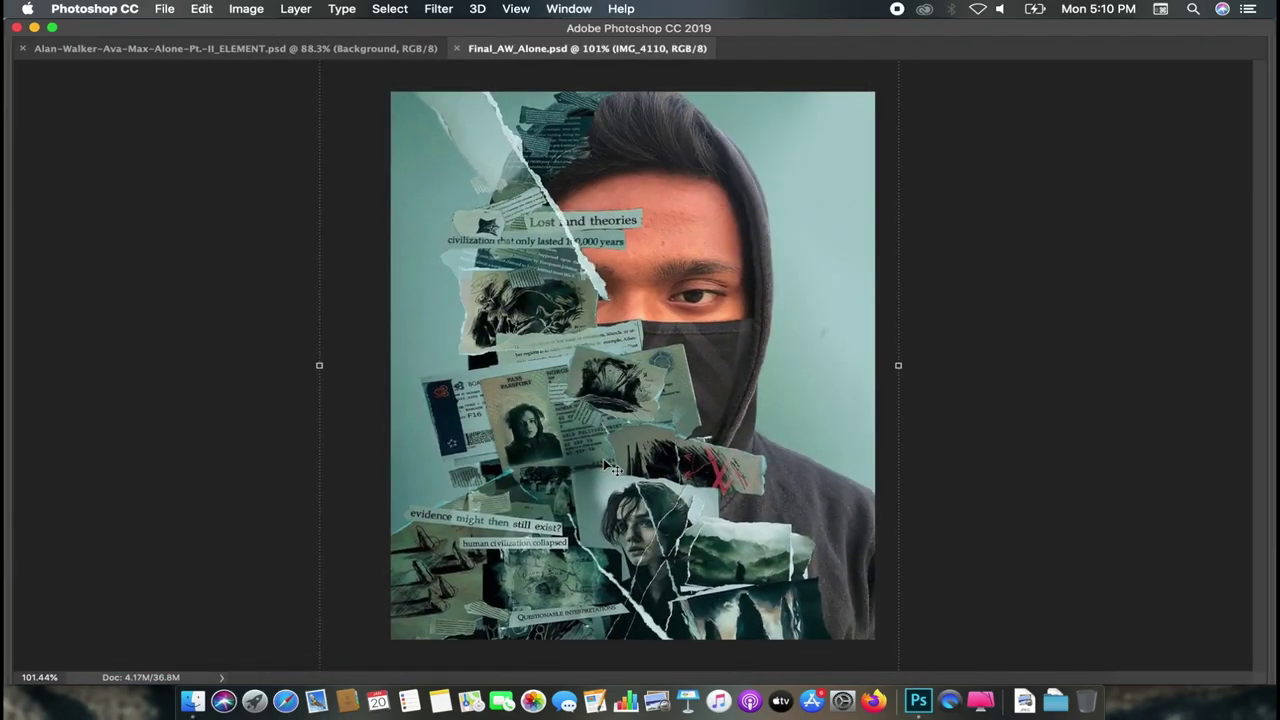
key("Tab")
Step: Try Auto Color and Auto Tone on the photo, undoing each result
left_click(246, 8)
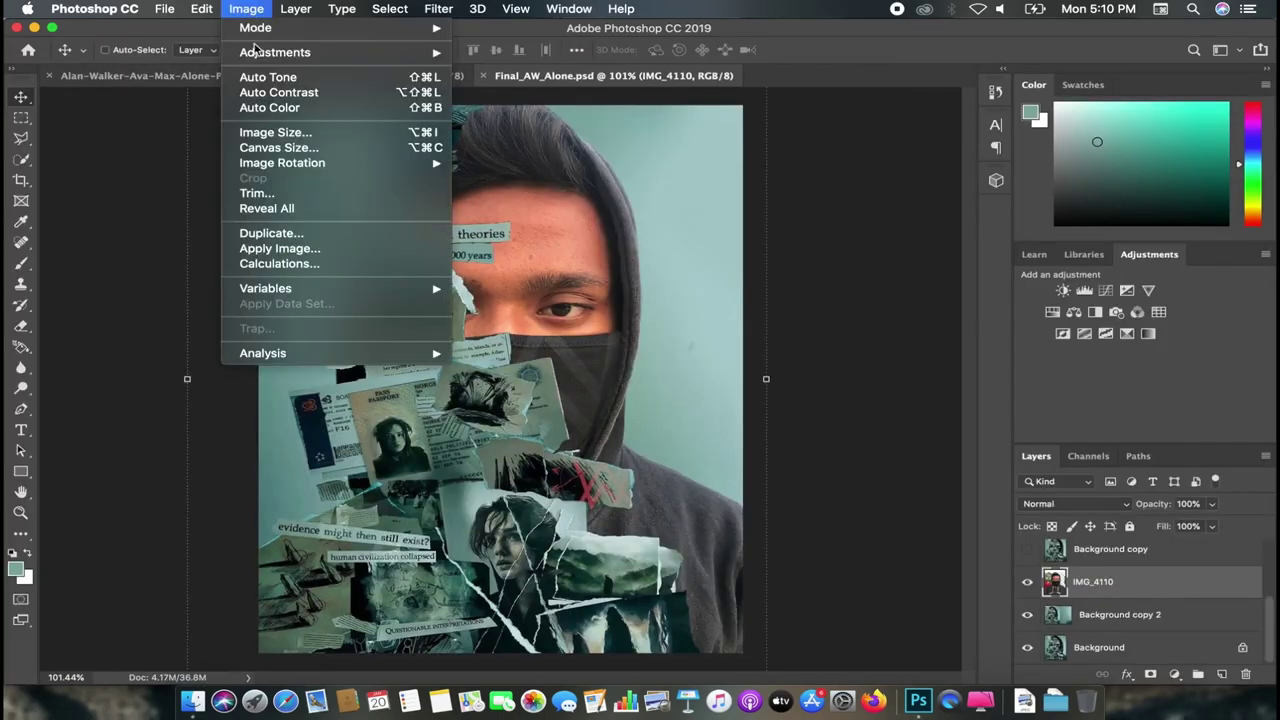
left_click(273, 105)
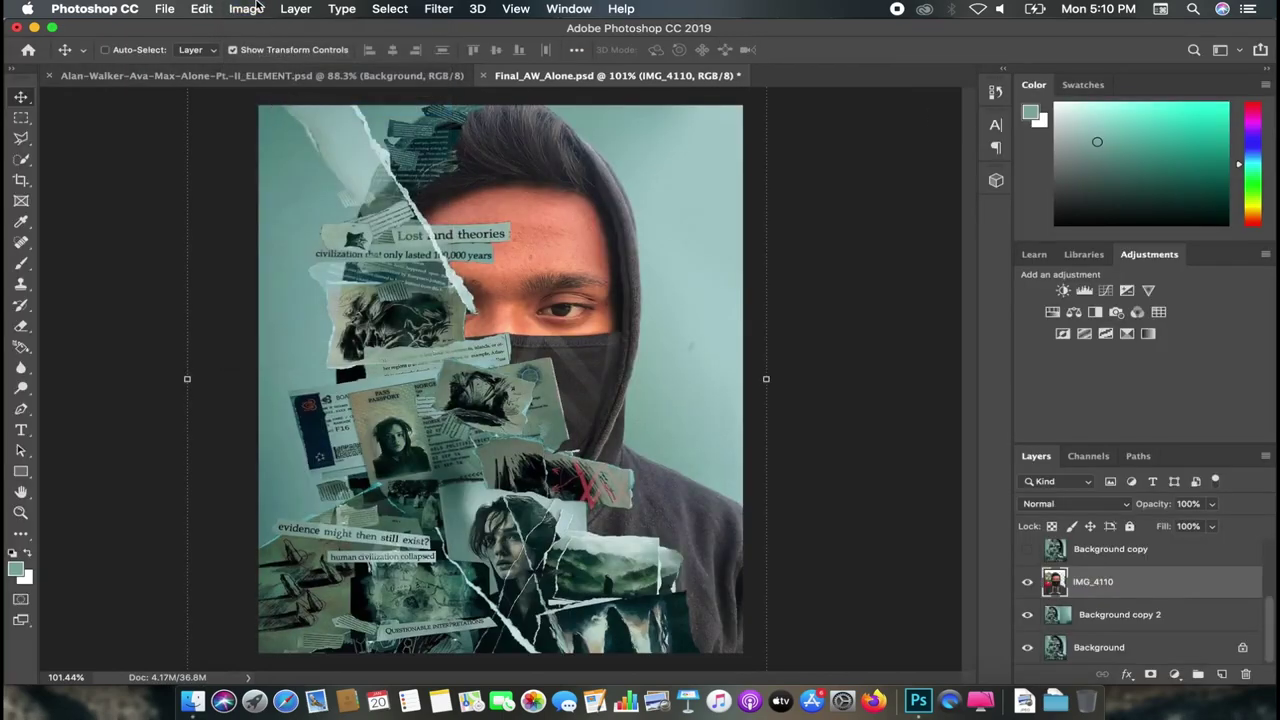
left_click(195, 12)
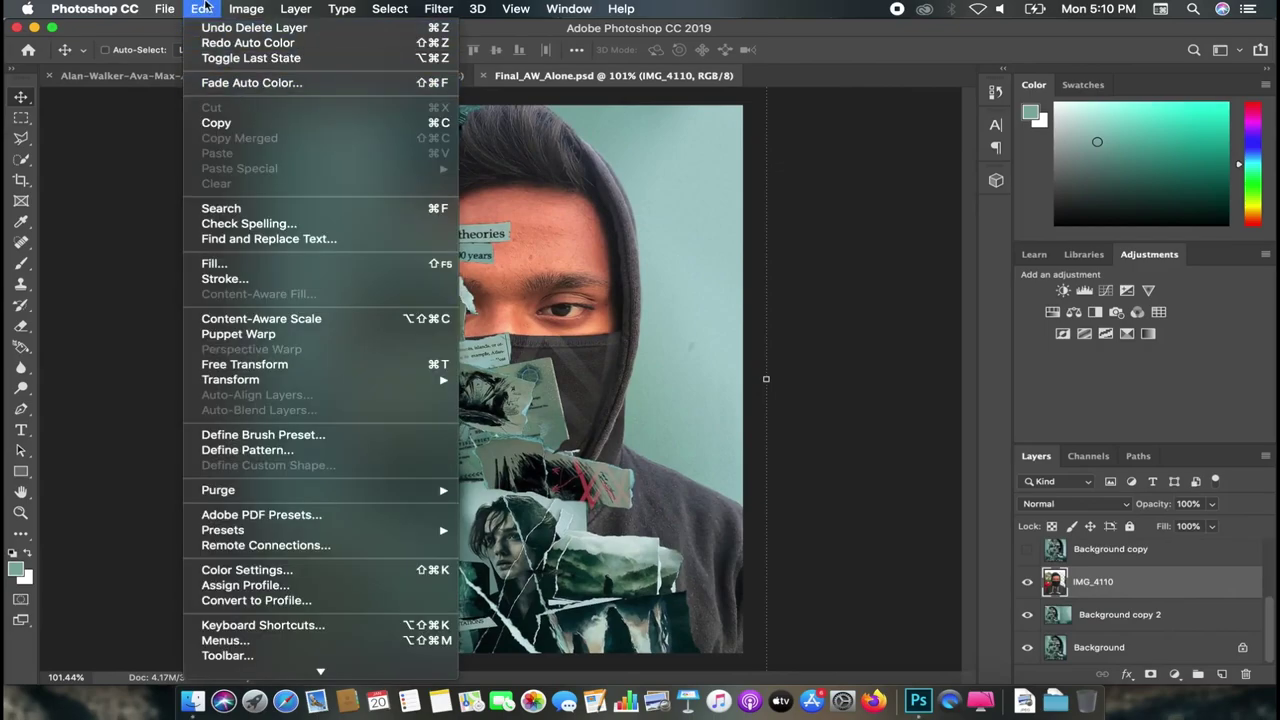
left_click(341, 103)
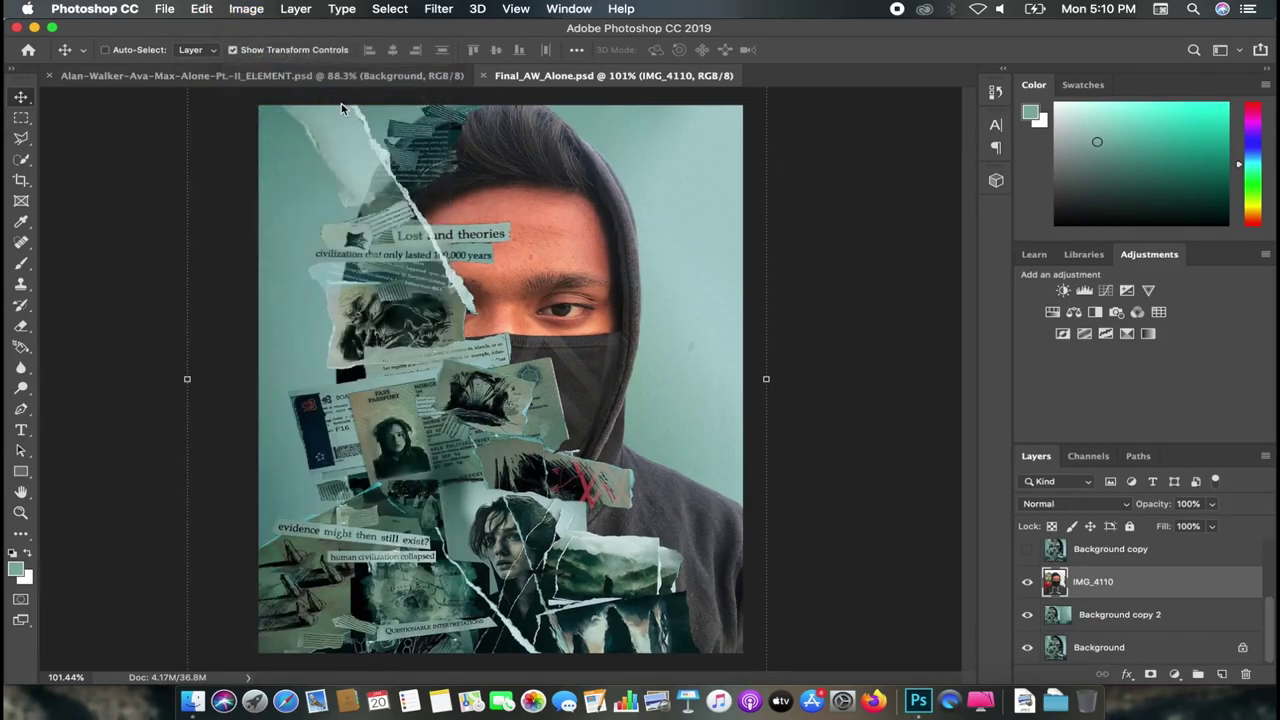
left_click(246, 8)
left_click(271, 77)
key("super+z")
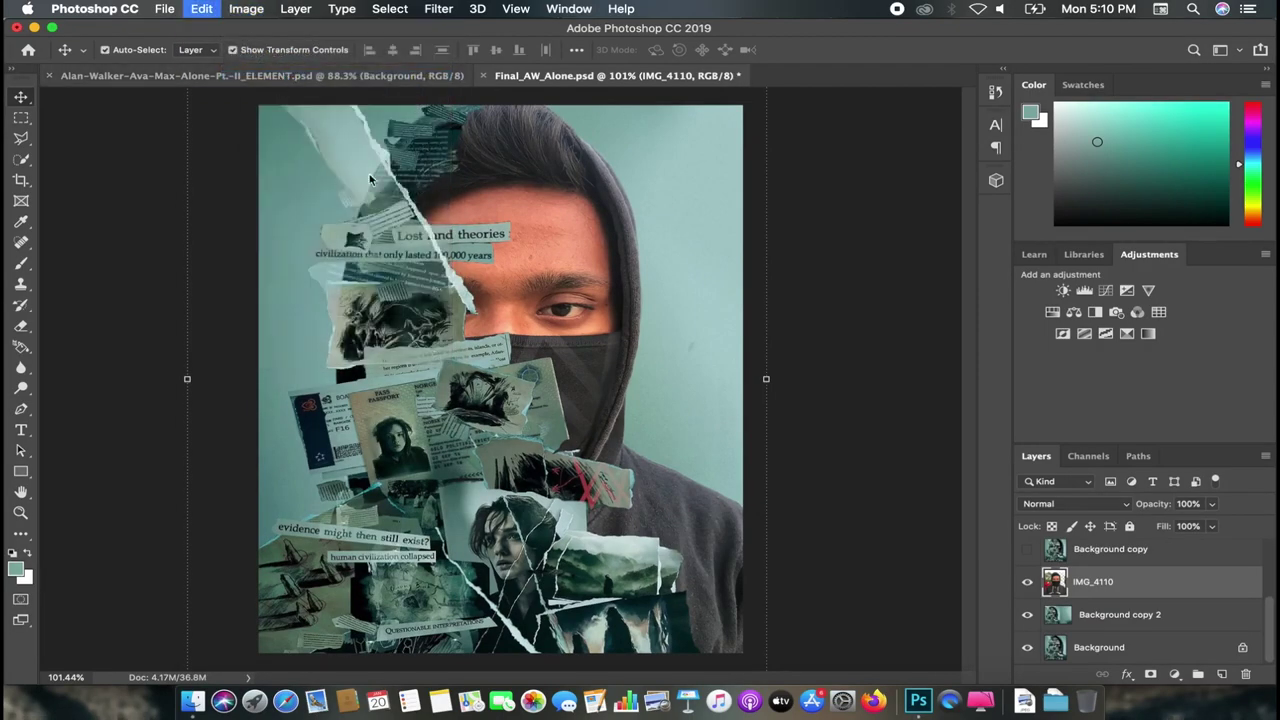
Step: Toggle the IMG_4110 layer's visibility off and on twice to compare
left_click(1027, 581)
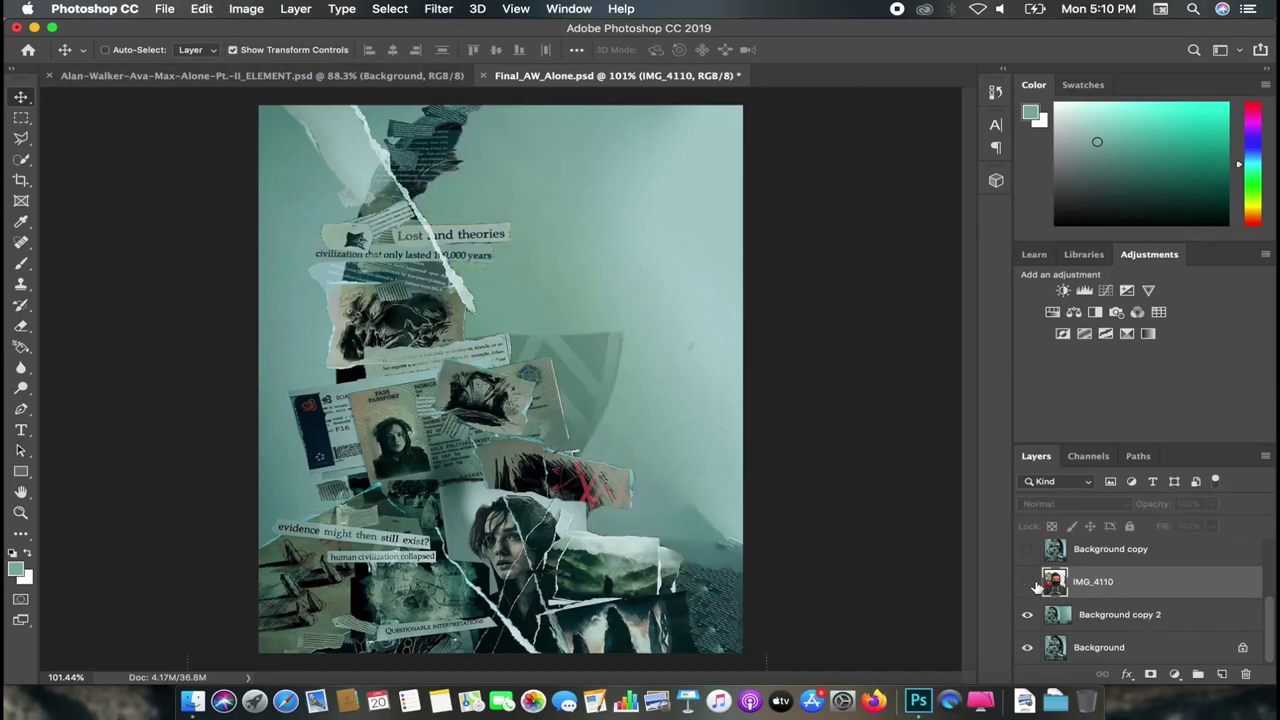
left_click(1027, 581)
left_click(1027, 581)
left_click(1027, 581)
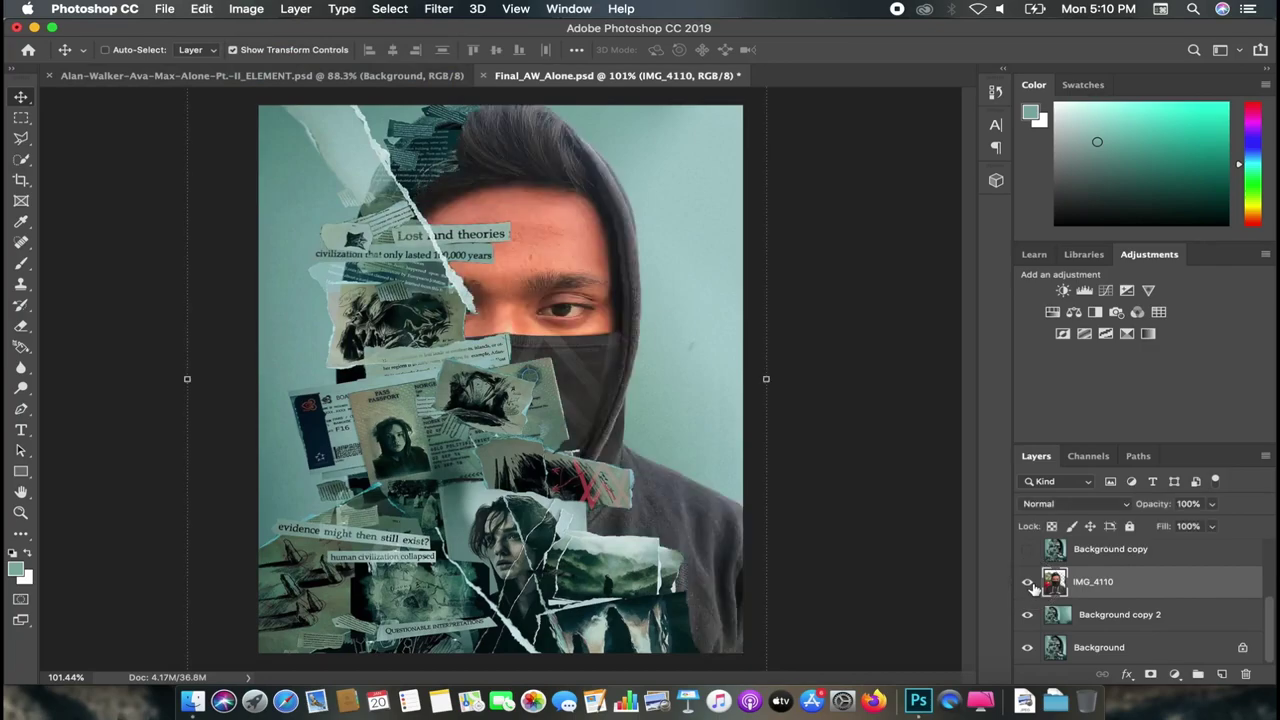
Step: Raise IMG_4110's Brightness to 52 in Brightness/Contrast, leaving Contrast at 0
right_click(1104, 581)
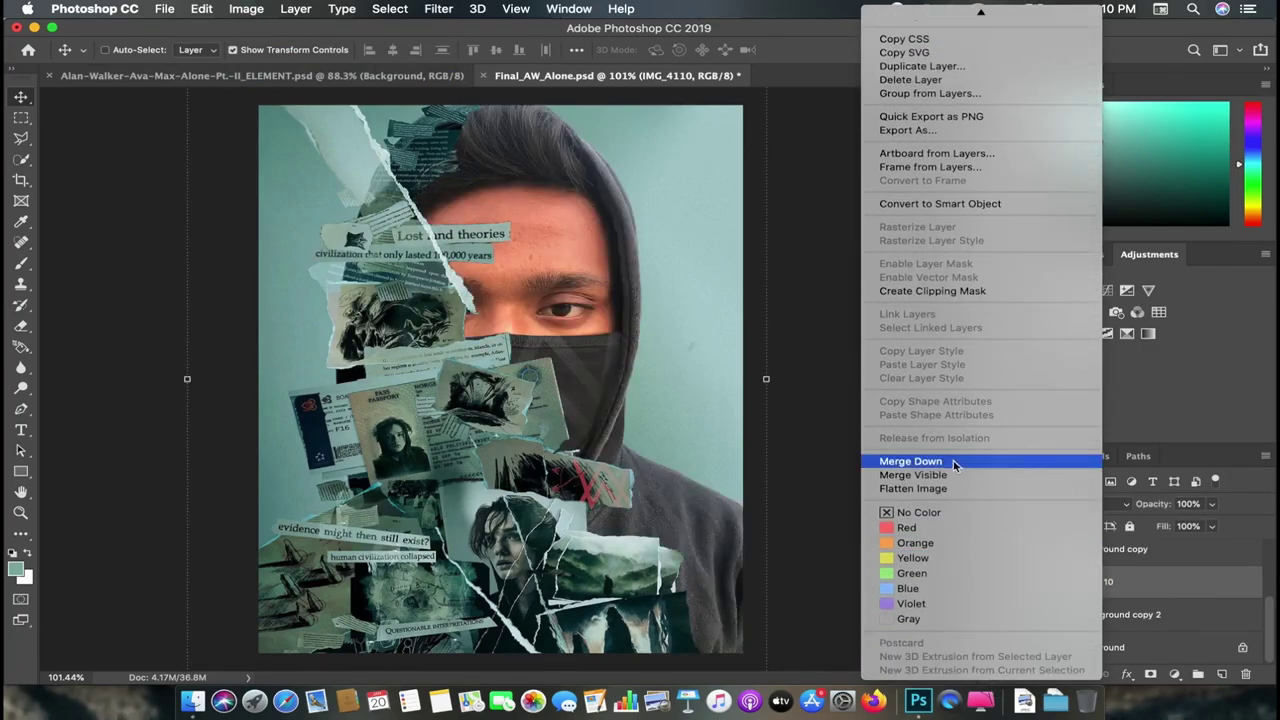
left_click(1201, 514)
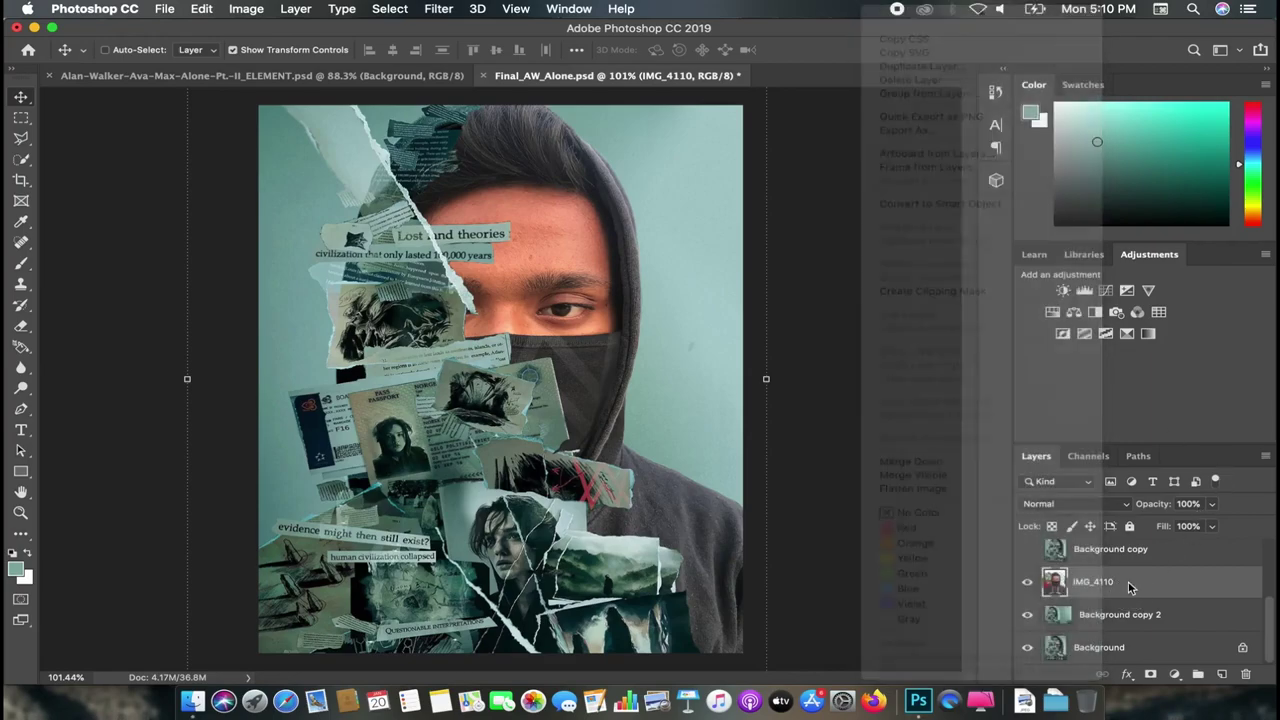
left_click(246, 8)
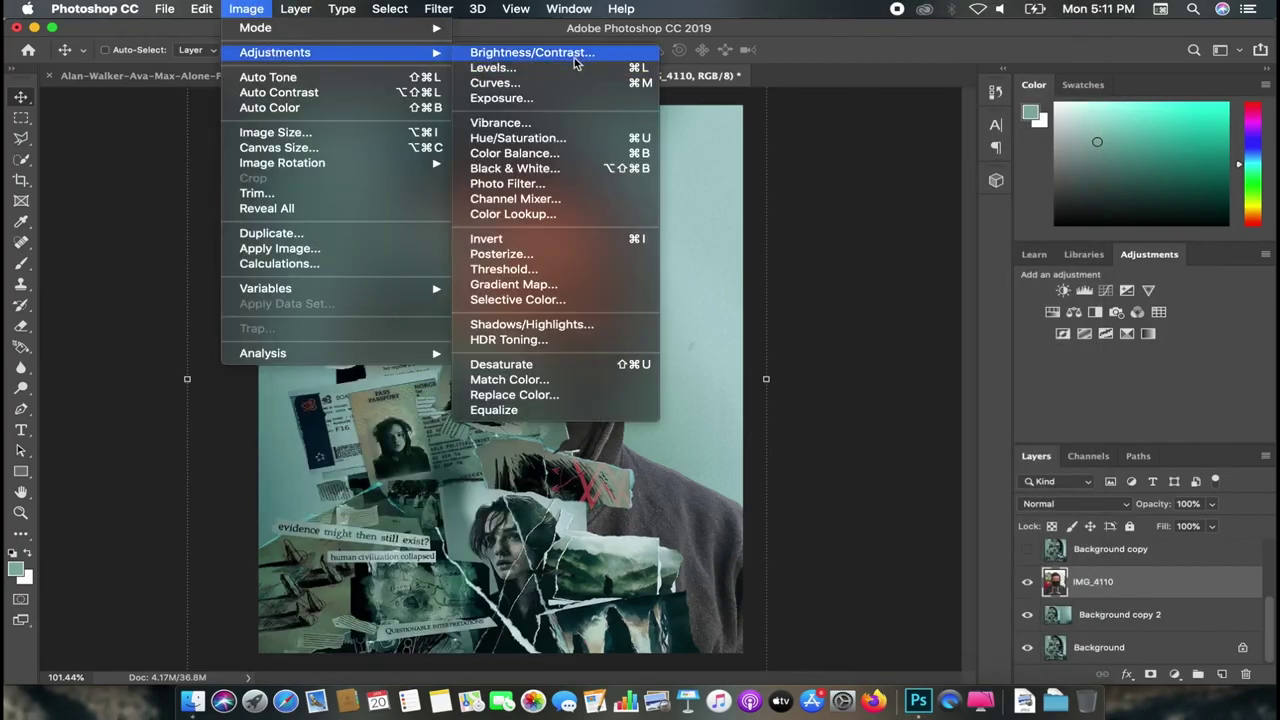
left_click(577, 58)
left_click_drag(867, 72, 898, 80)
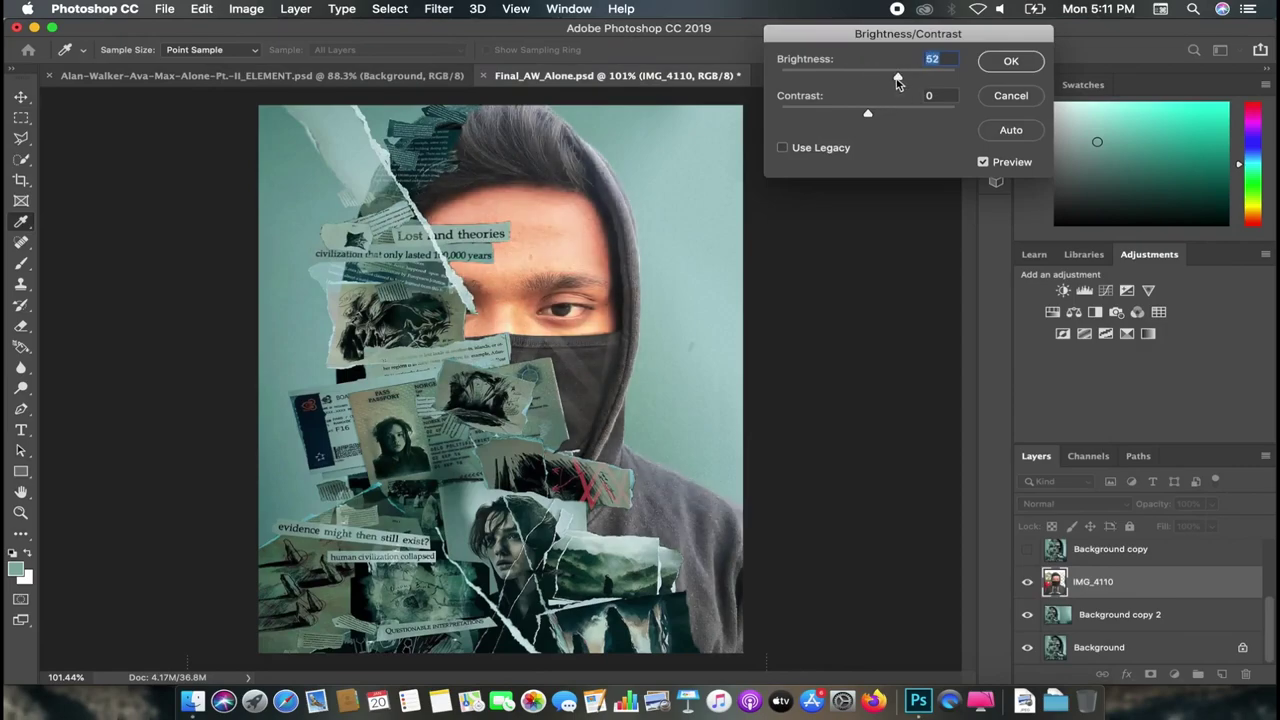
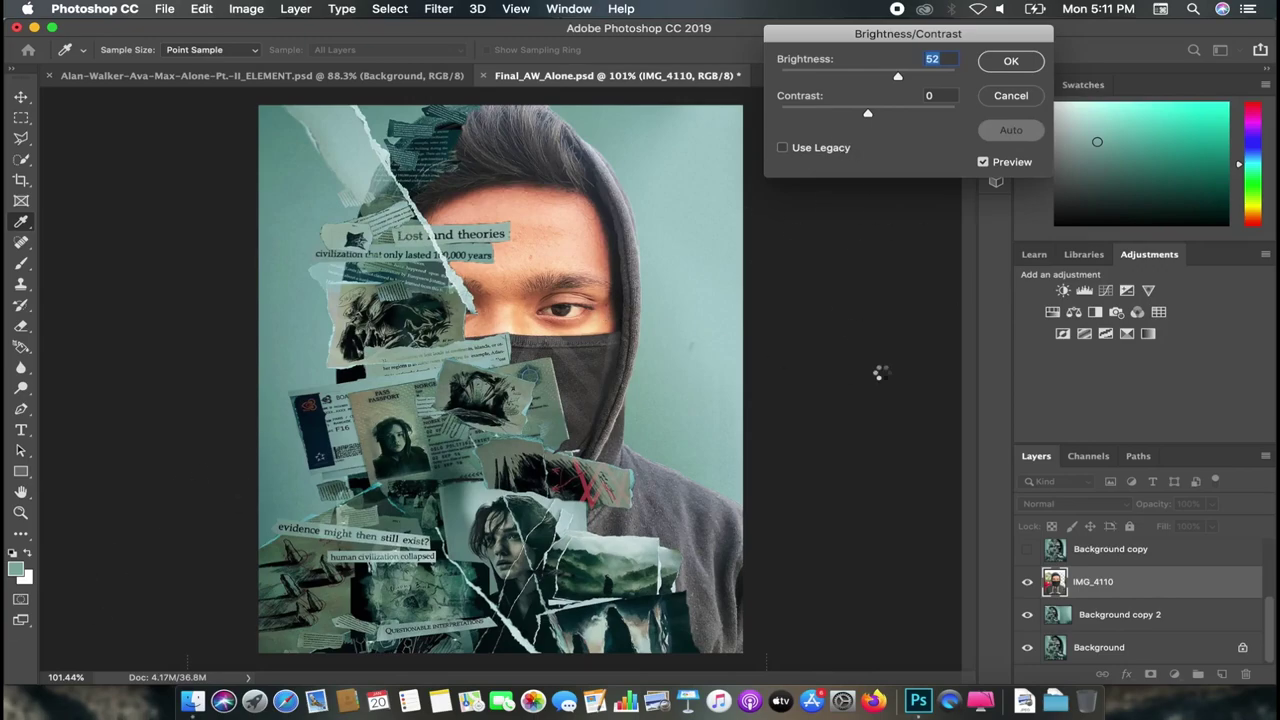
Step: Run a system search for 'subsX', then clear and dismiss it
key("super+space")
type("subs")
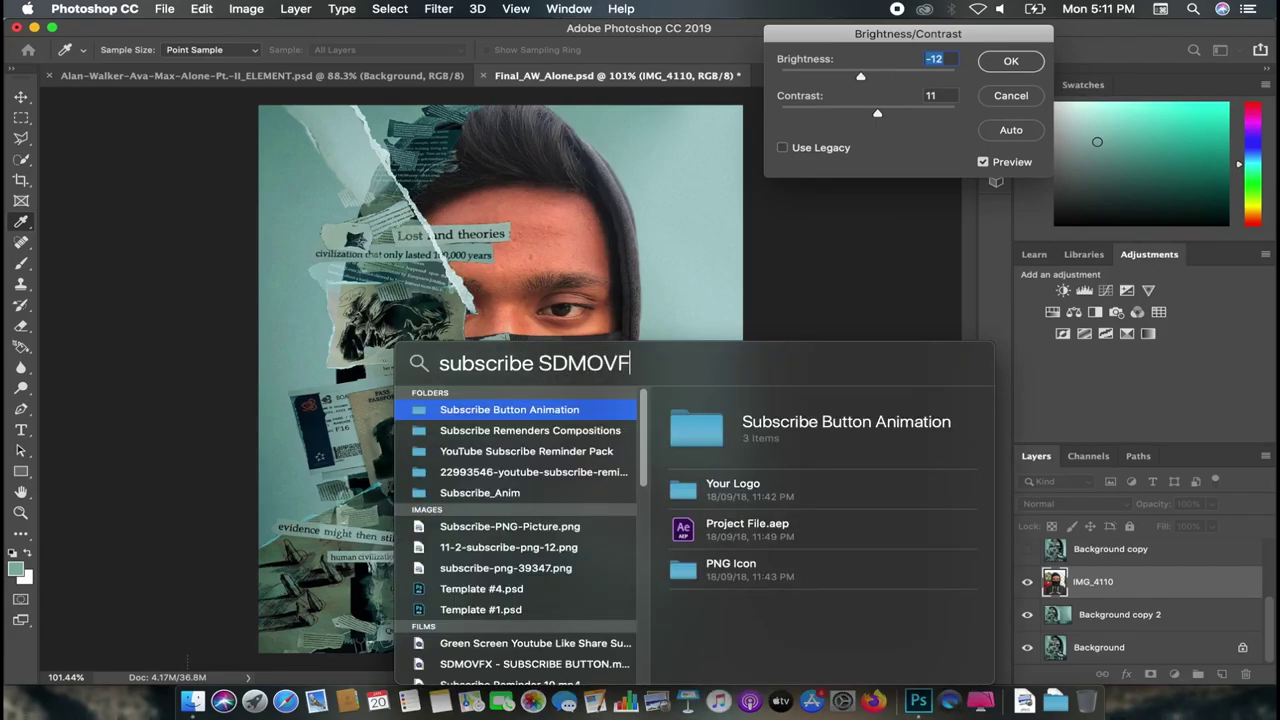
type("X")
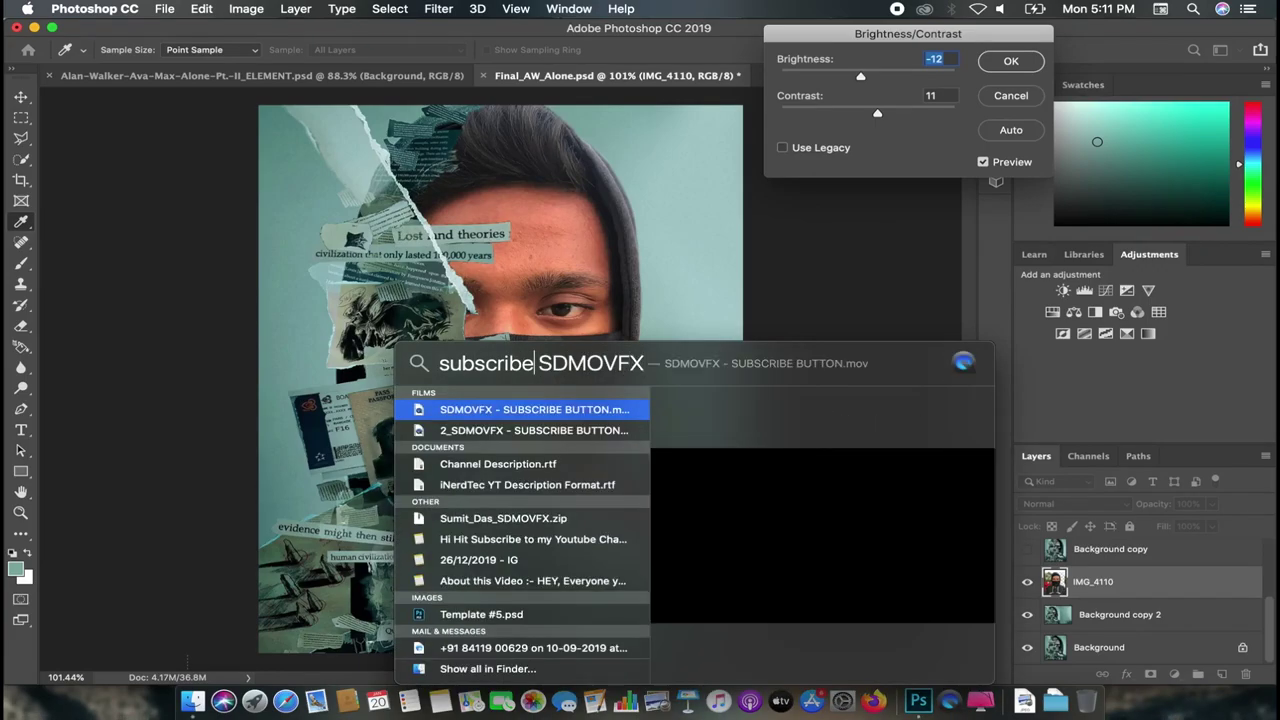
key("super+a")
key("BackSpace")
key("Escape")
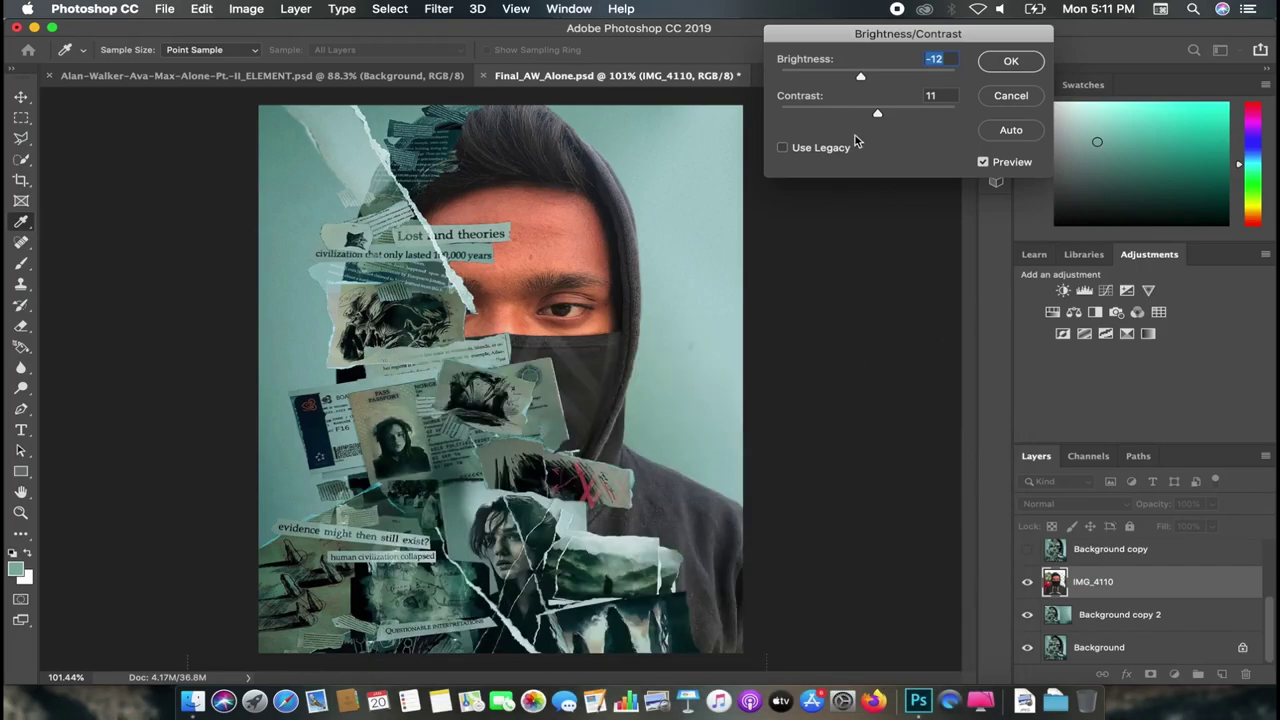
Step: Try Use Legacy and Auto brightness/contrast, cancel, and toggle IMG_4110 to compare
left_click(783, 147)
left_click(1013, 131)
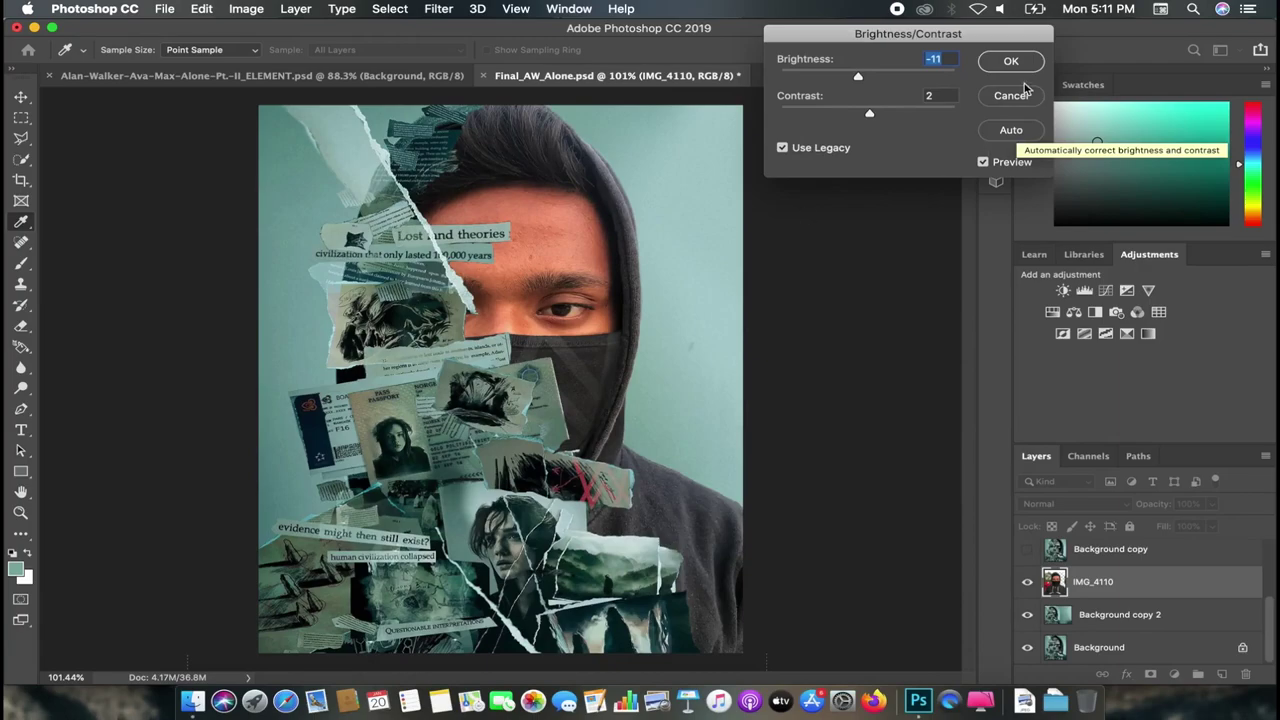
left_click(1012, 95)
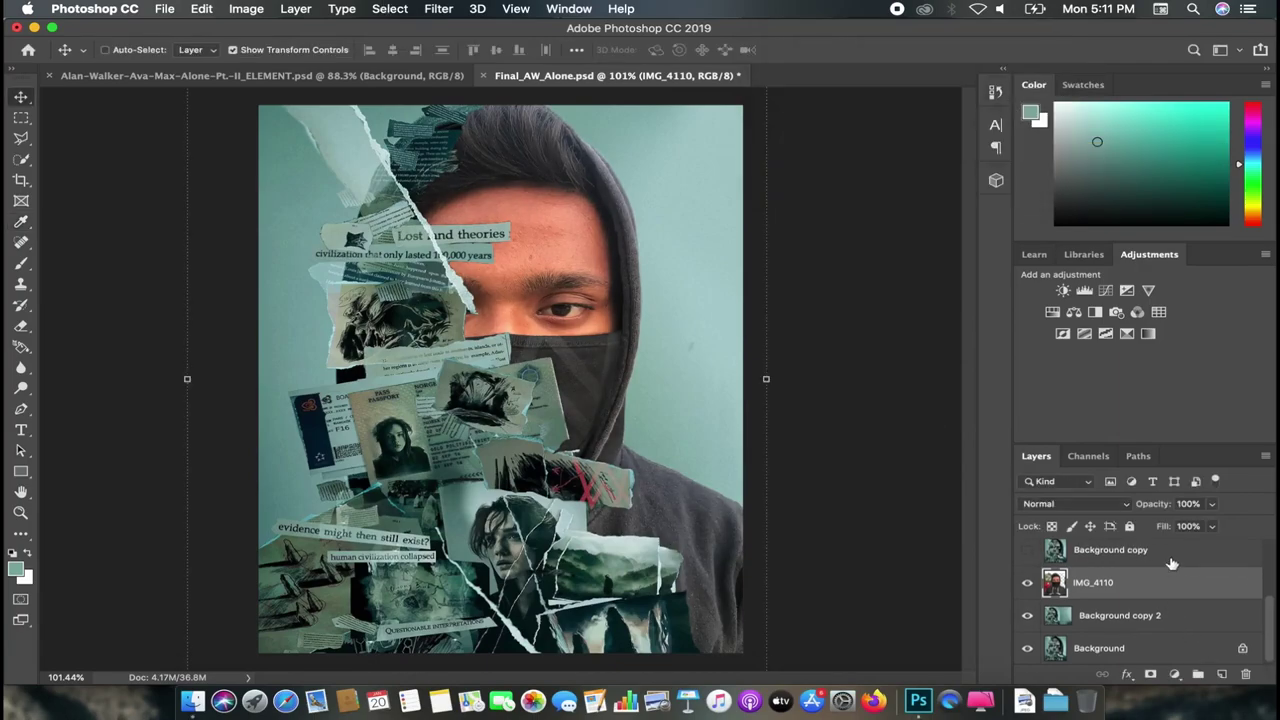
scroll(1172, 565, "up", 1)
left_click(1028, 590)
left_click(1028, 590)
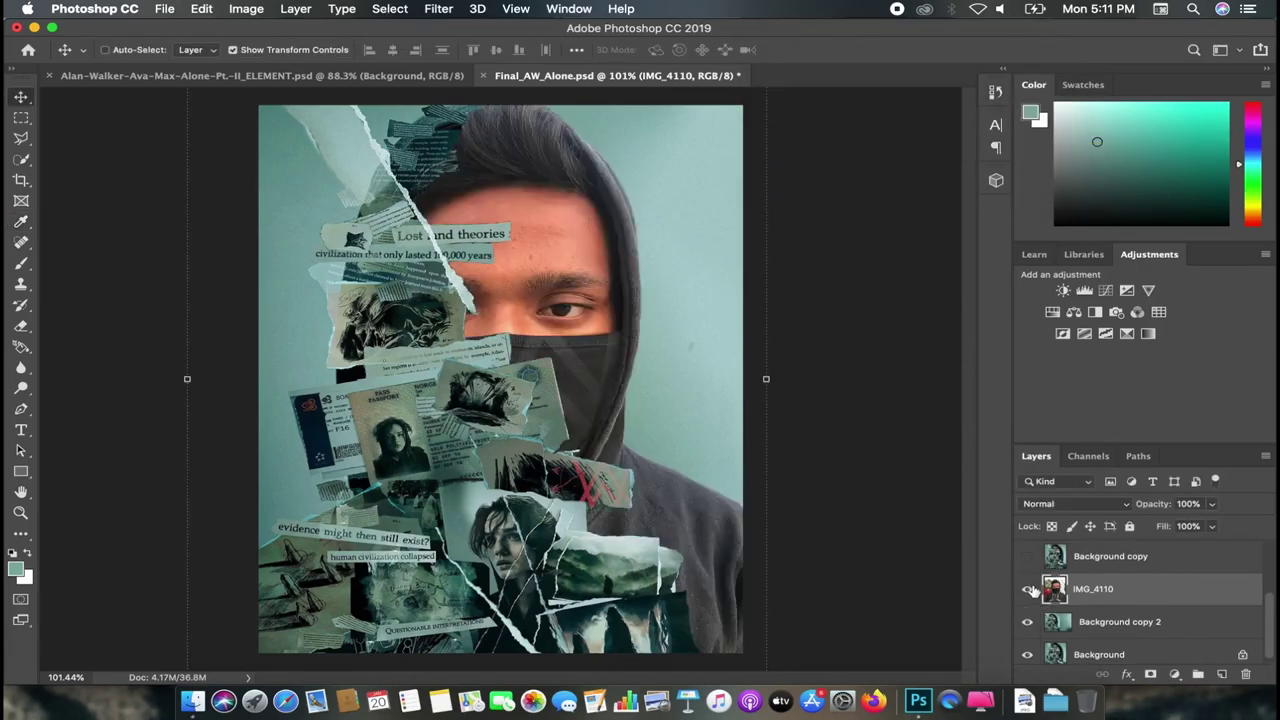
Step: Reopen Brightness/Contrast, nudge Contrast slightly lower, and close the dialog
left_click(240, 8)
mouse_move(275, 52)
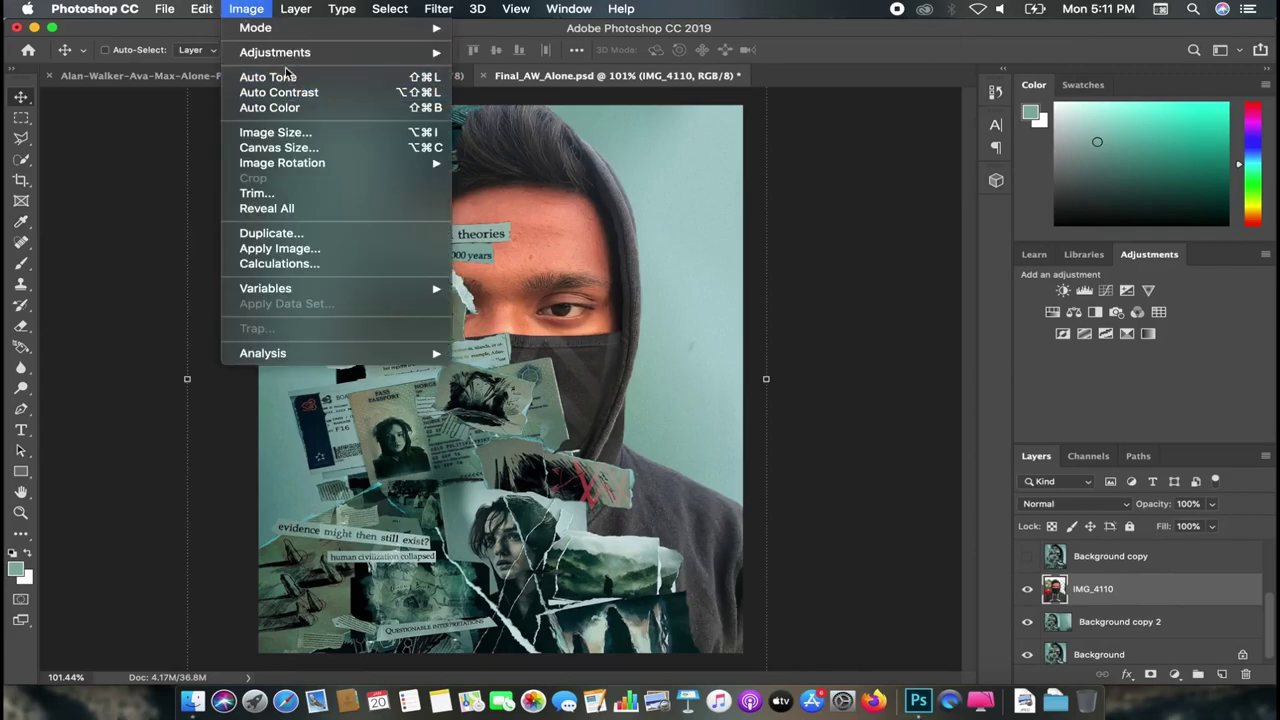
left_click(530, 52)
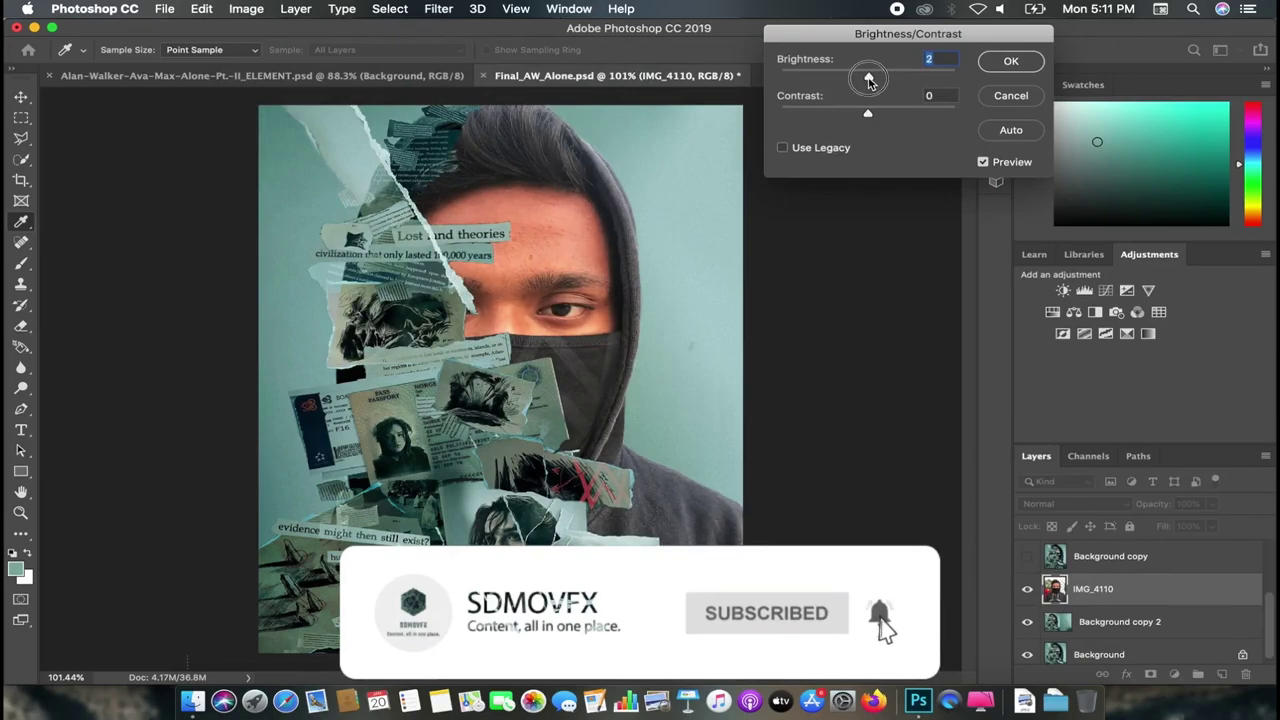
mouse_move(868, 116)
left_mouse_down()
mouse_move(866, 80)
mouse_move(854, 78)
mouse_move(870, 80)
left_mouse_up()
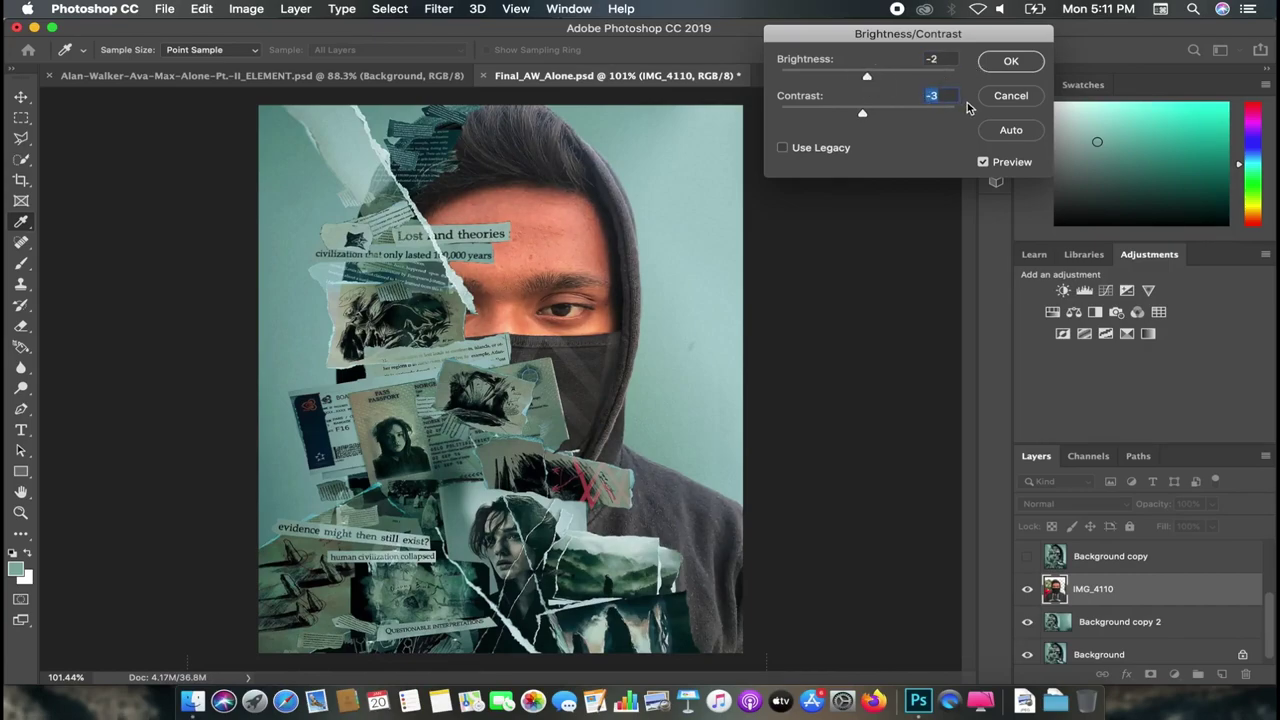
type("-")
key("Return")
key("Return")
key("Return")
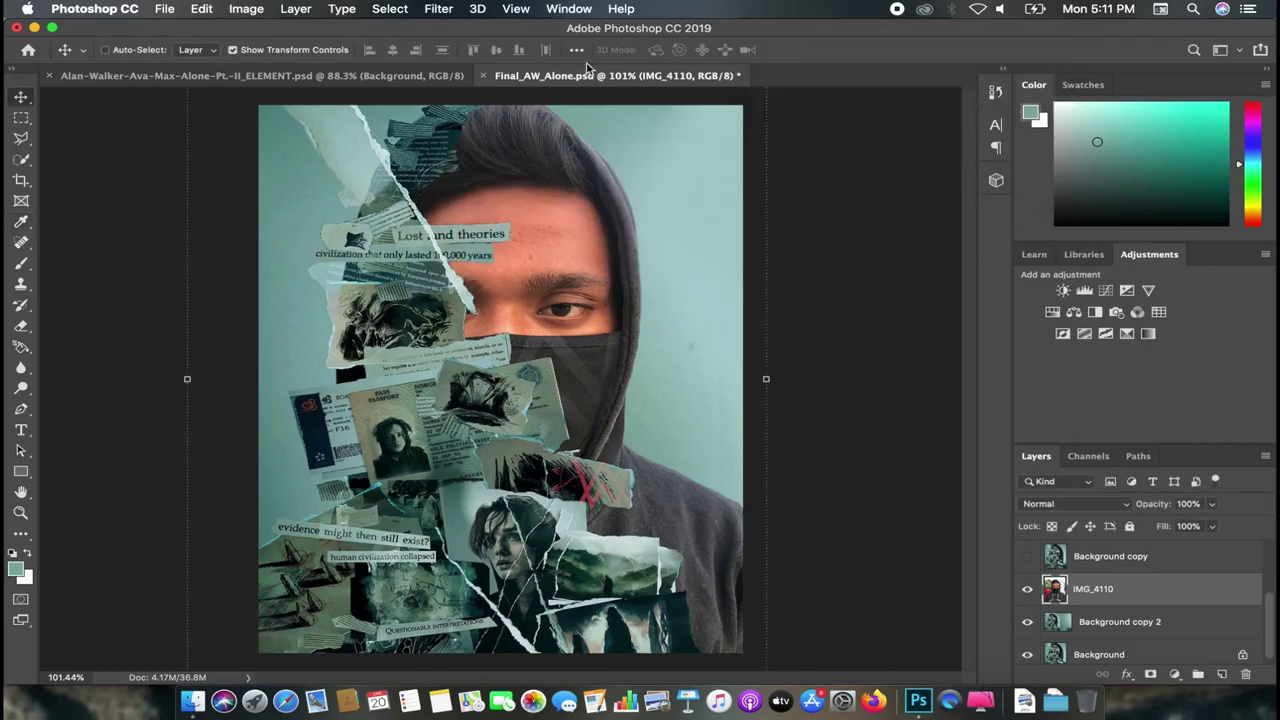
Step: Apply Auto Contrast, then Auto Levels on IMG_4110 with the black point at 14
left_click(247, 9)
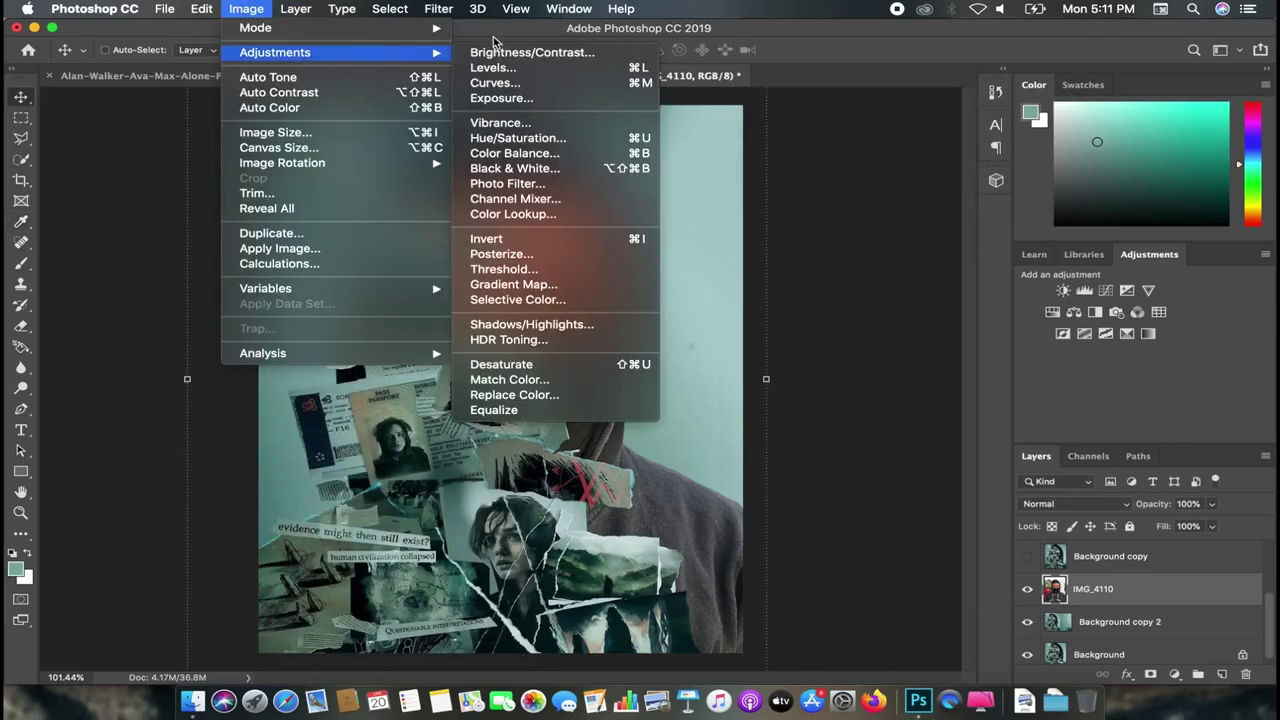
left_click(302, 92)
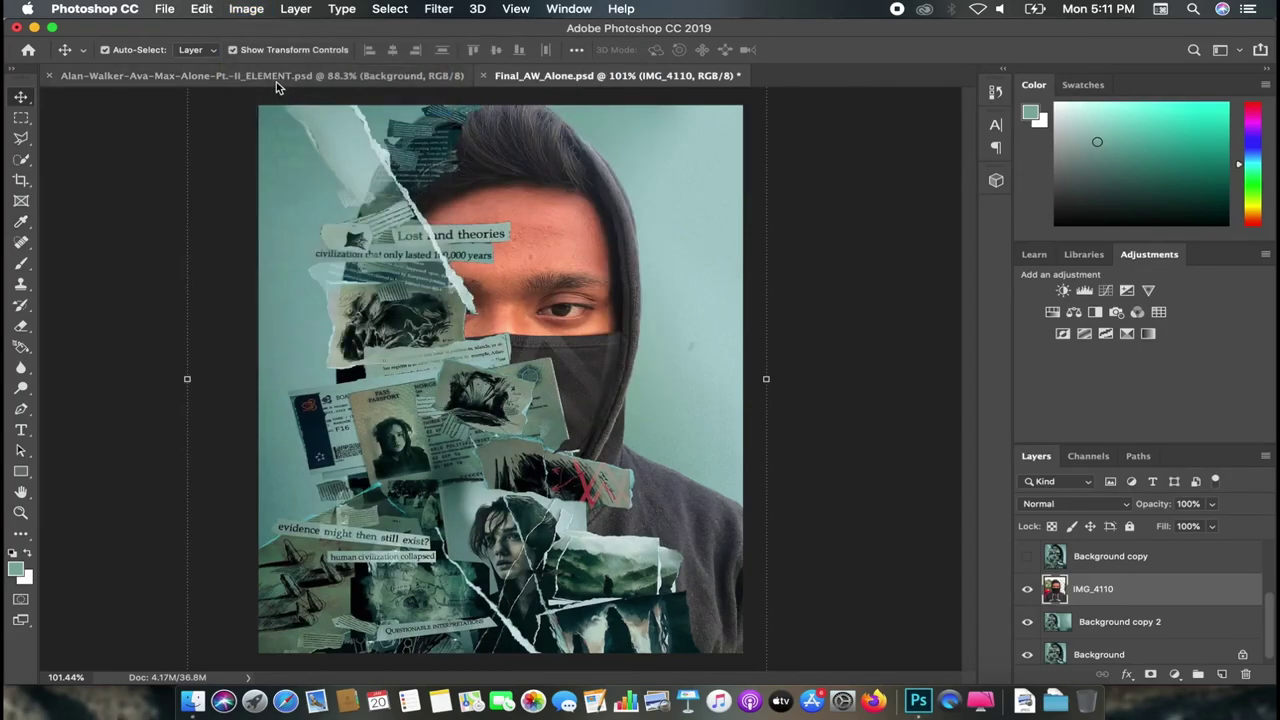
left_click(250, 9)
left_click(485, 77)
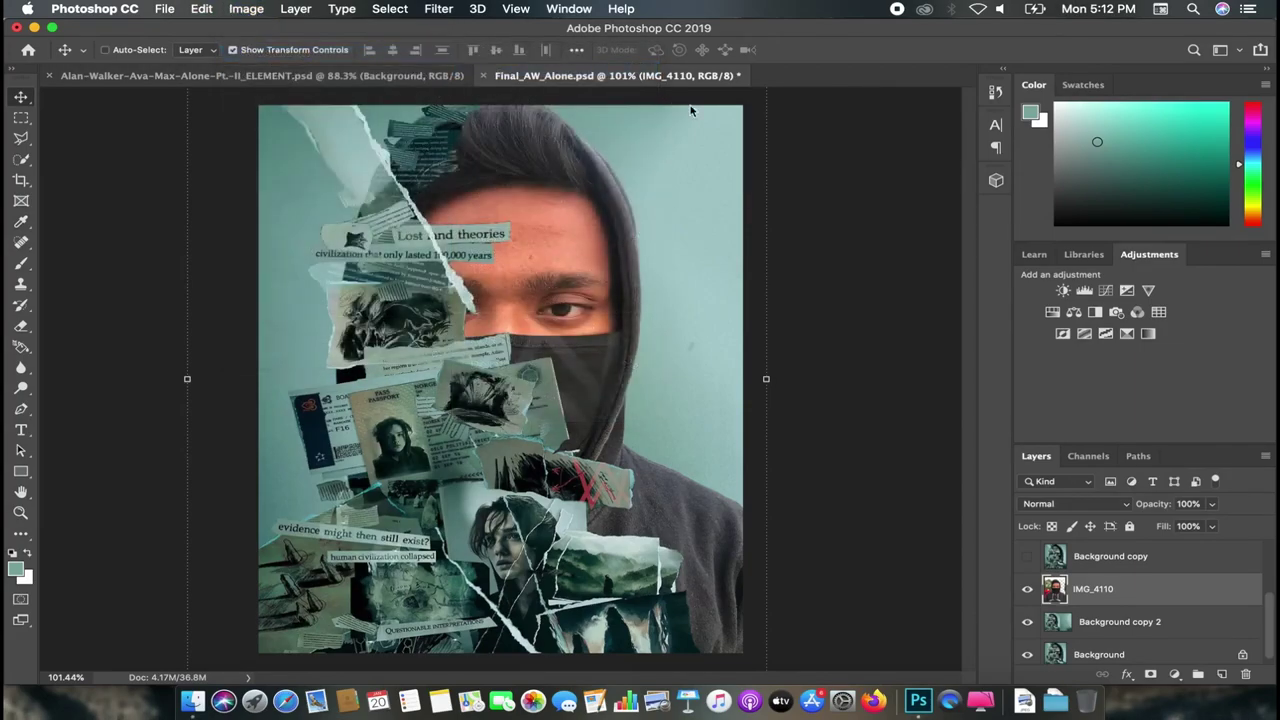
left_click(1137, 118)
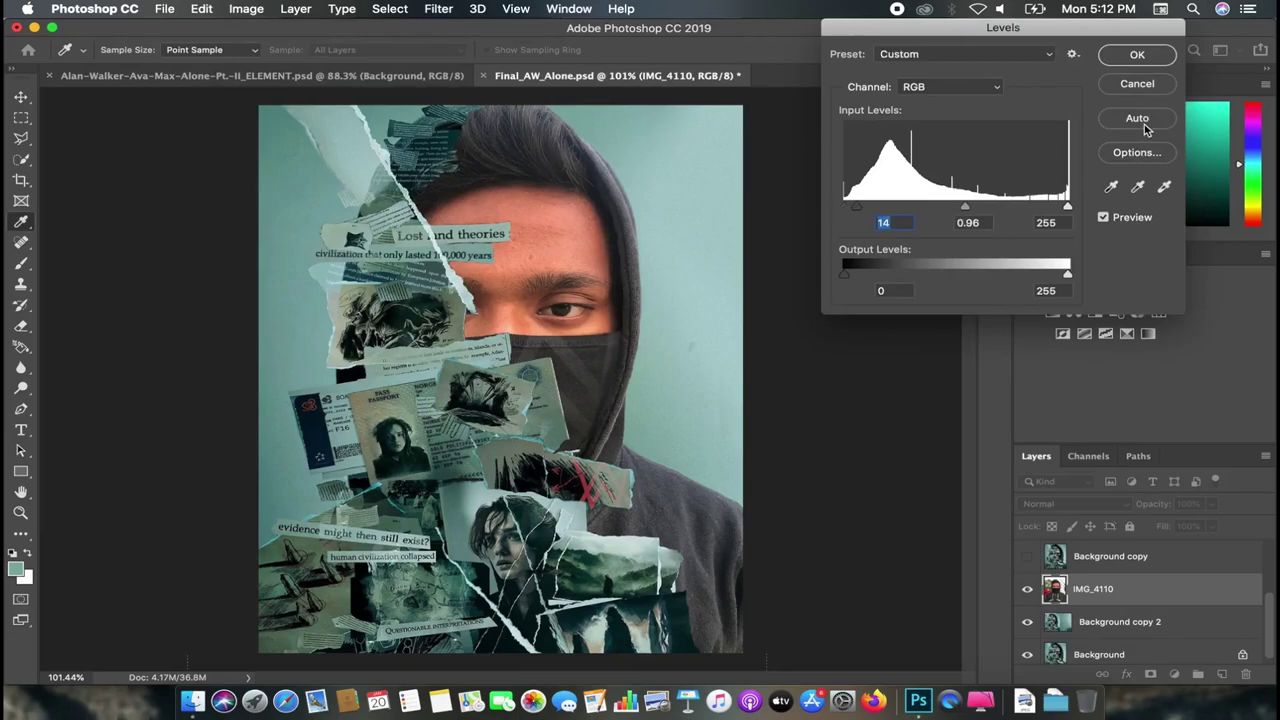
key("super+z")
left_click(1137, 119)
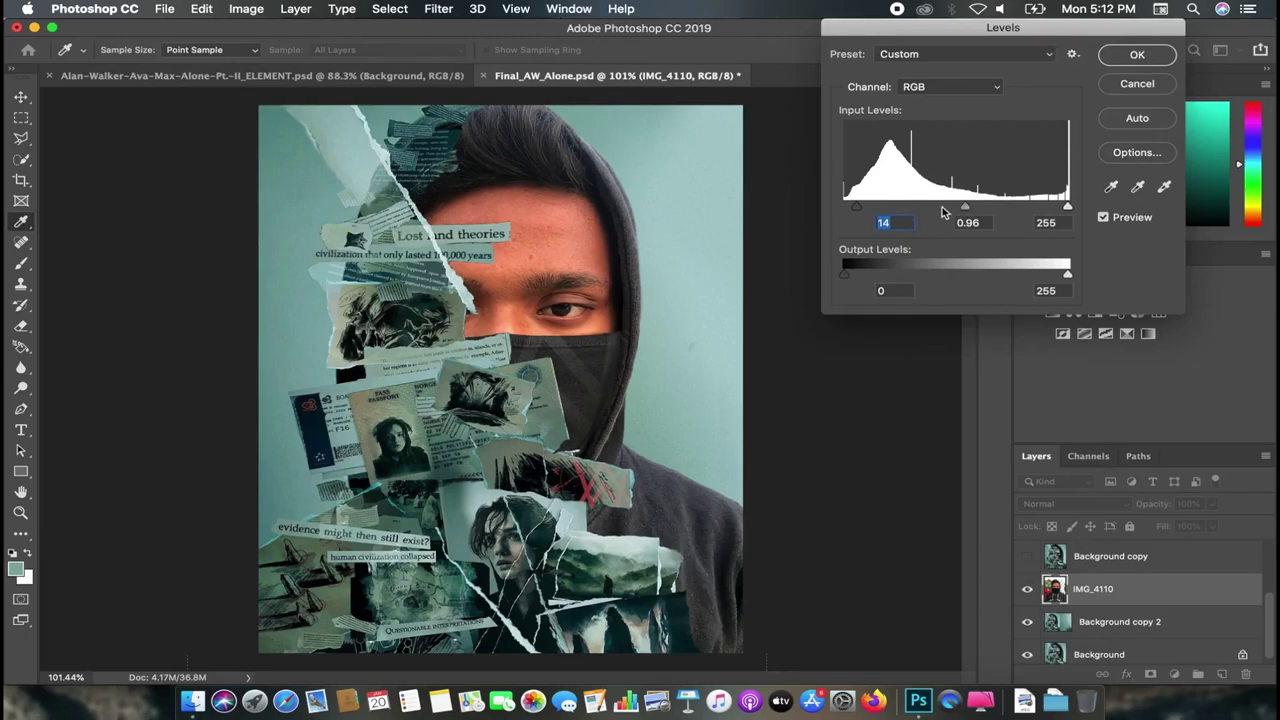
left_click_drag(966, 210, 963, 210)
left_click(966, 209)
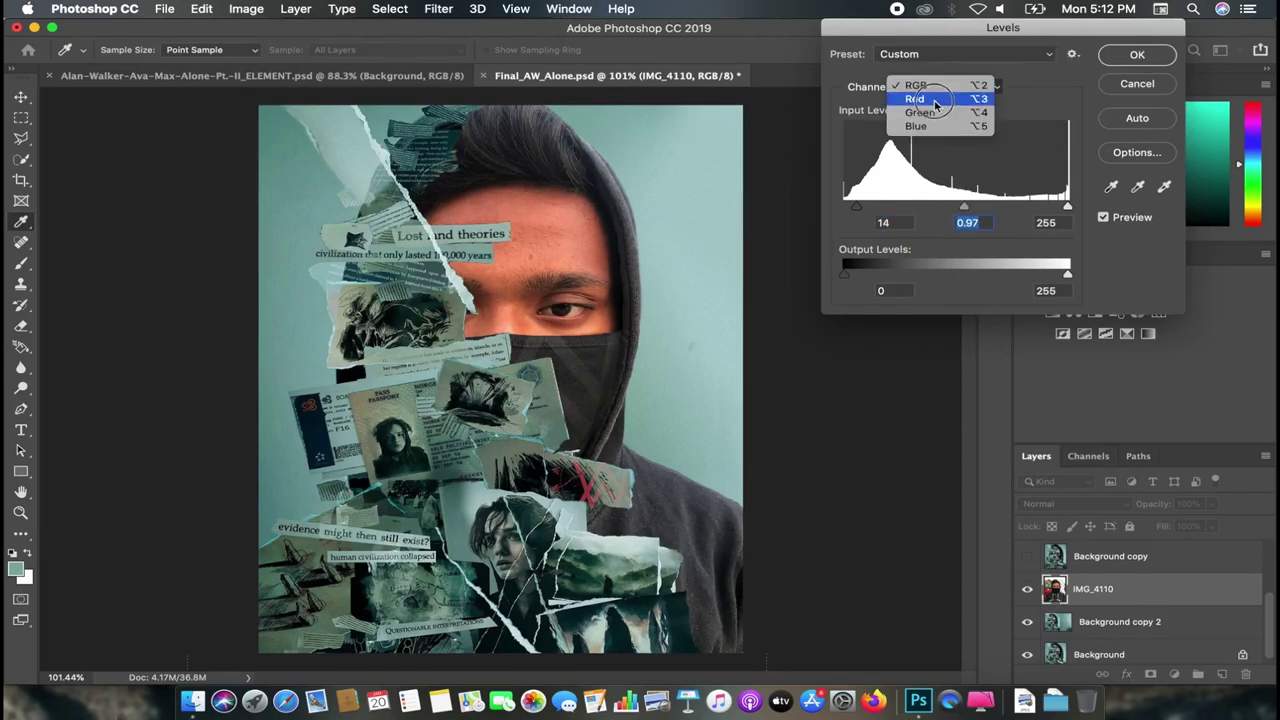
Step: Tweak the Red, Green and Blue midtones (Red 0.93, Green 0.97) and confirm Levels
key("alt+3")
left_click(957, 210)
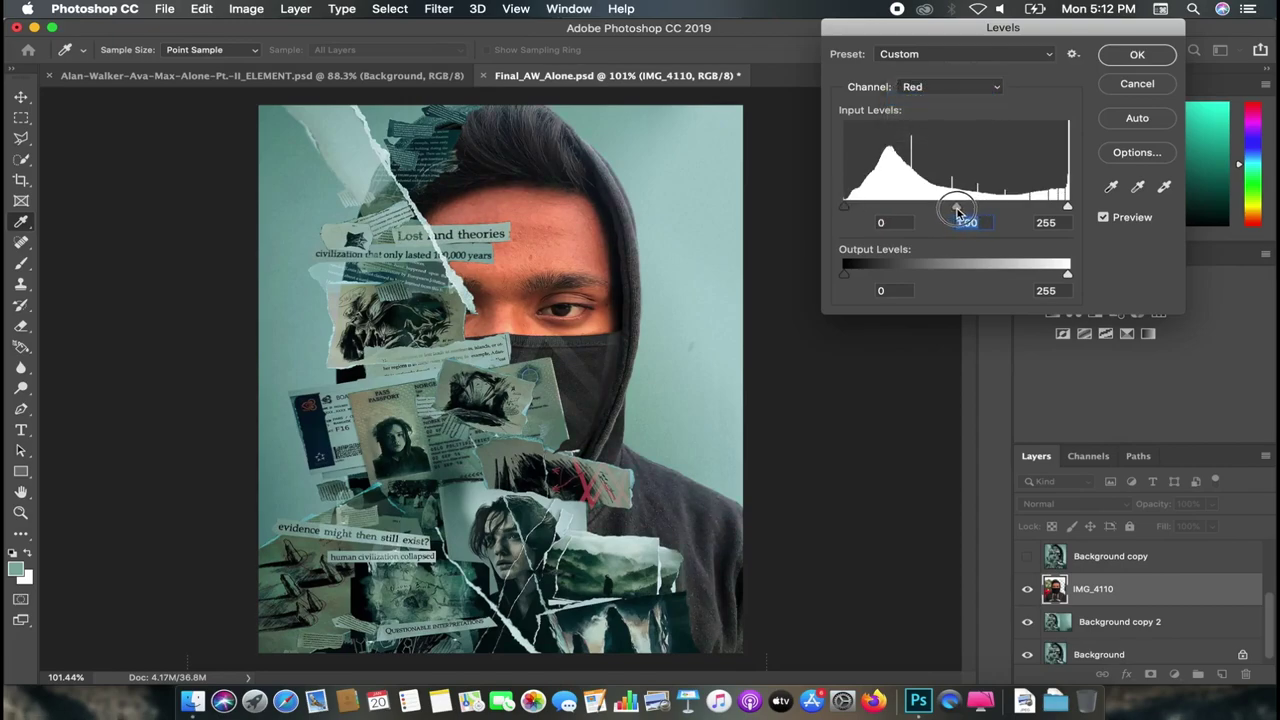
left_click_drag(957, 210, 963, 210)
left_click(919, 92)
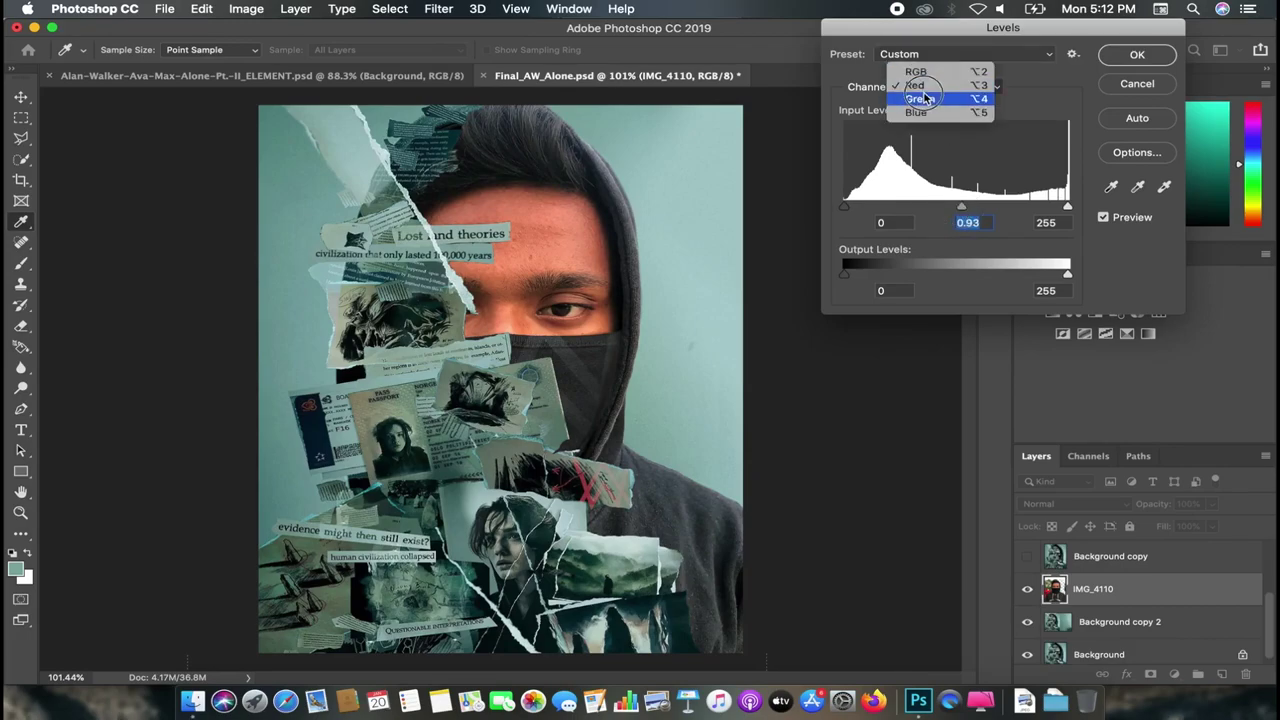
left_click_drag(955, 208, 958, 213)
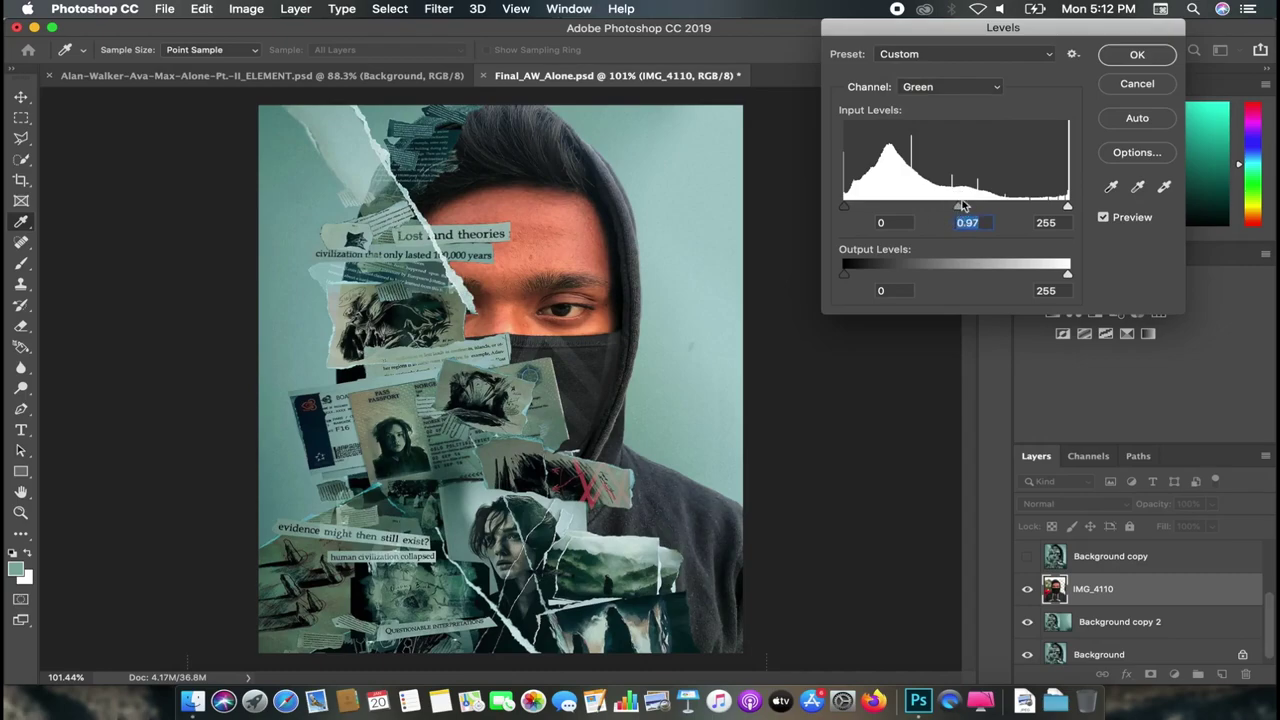
left_click(957, 87)
left_click_drag(958, 207, 956, 210)
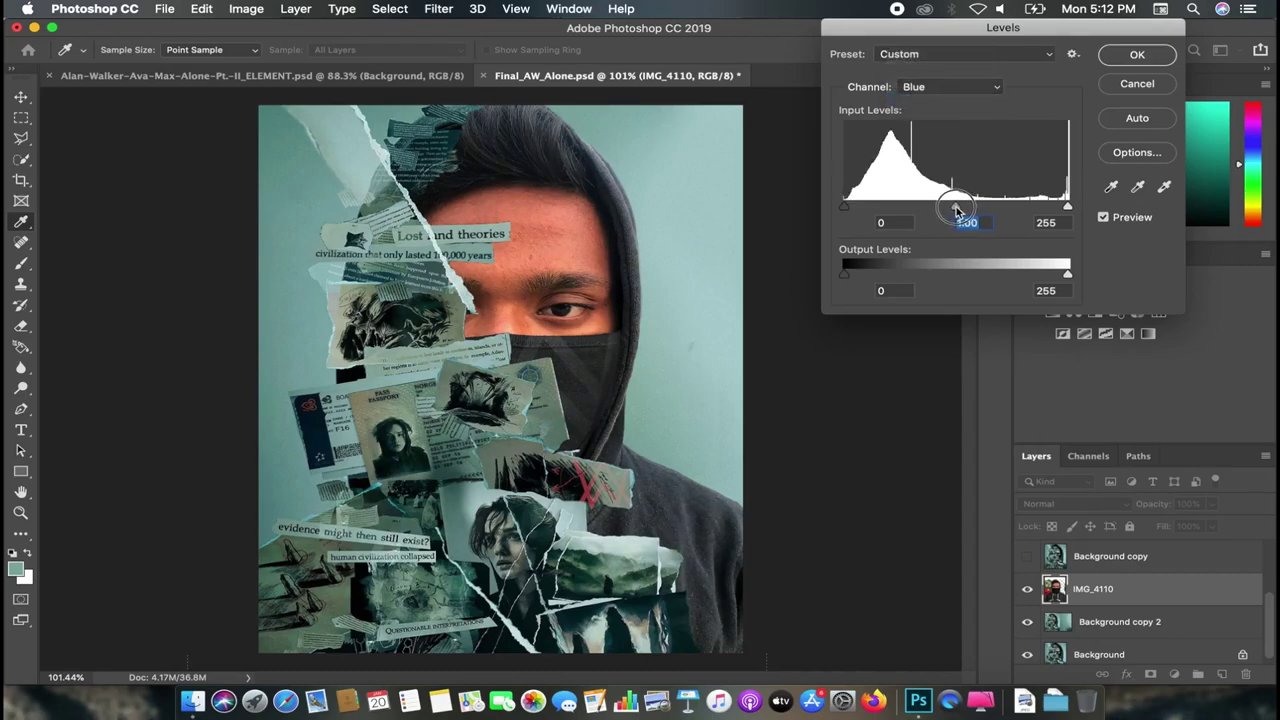
left_click(1125, 57)
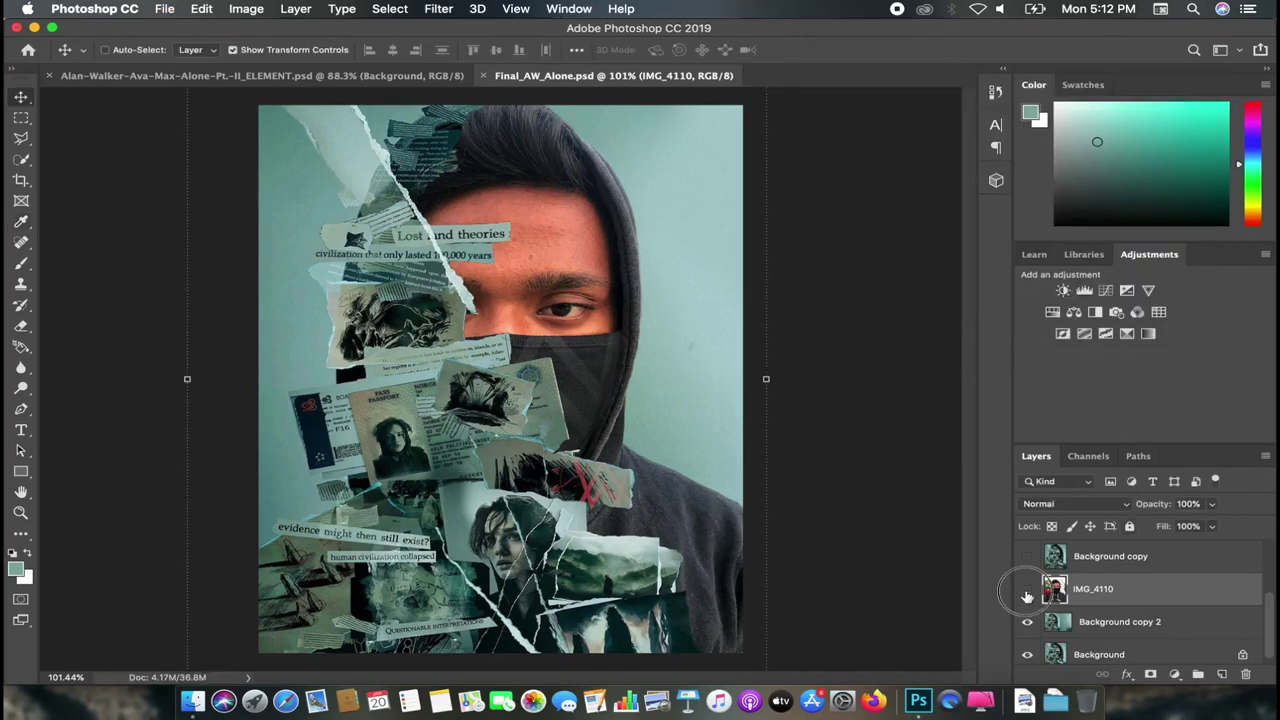
Step: Compare IMG_4110 visibility, then try a vibrance and saturation reduction and discard it
left_click(1027, 590)
left_click(1027, 622)
left_click(1023, 590)
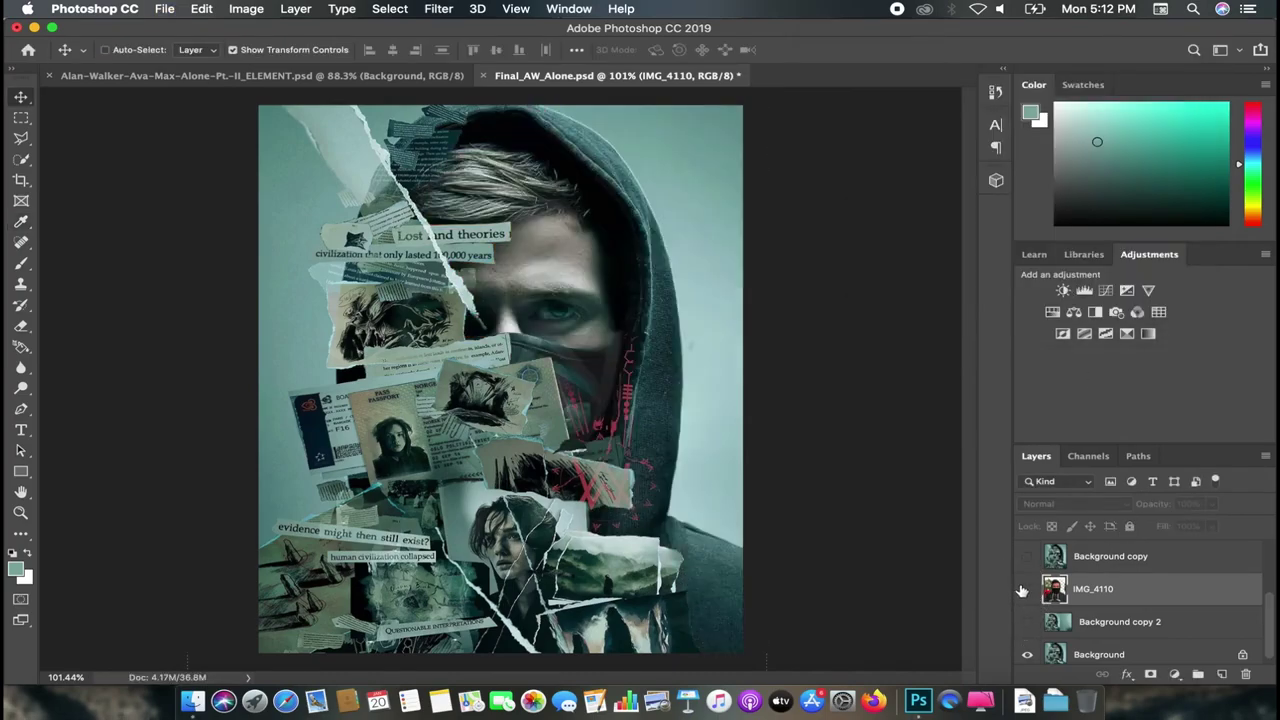
left_click(1027, 590)
left_click(1027, 622)
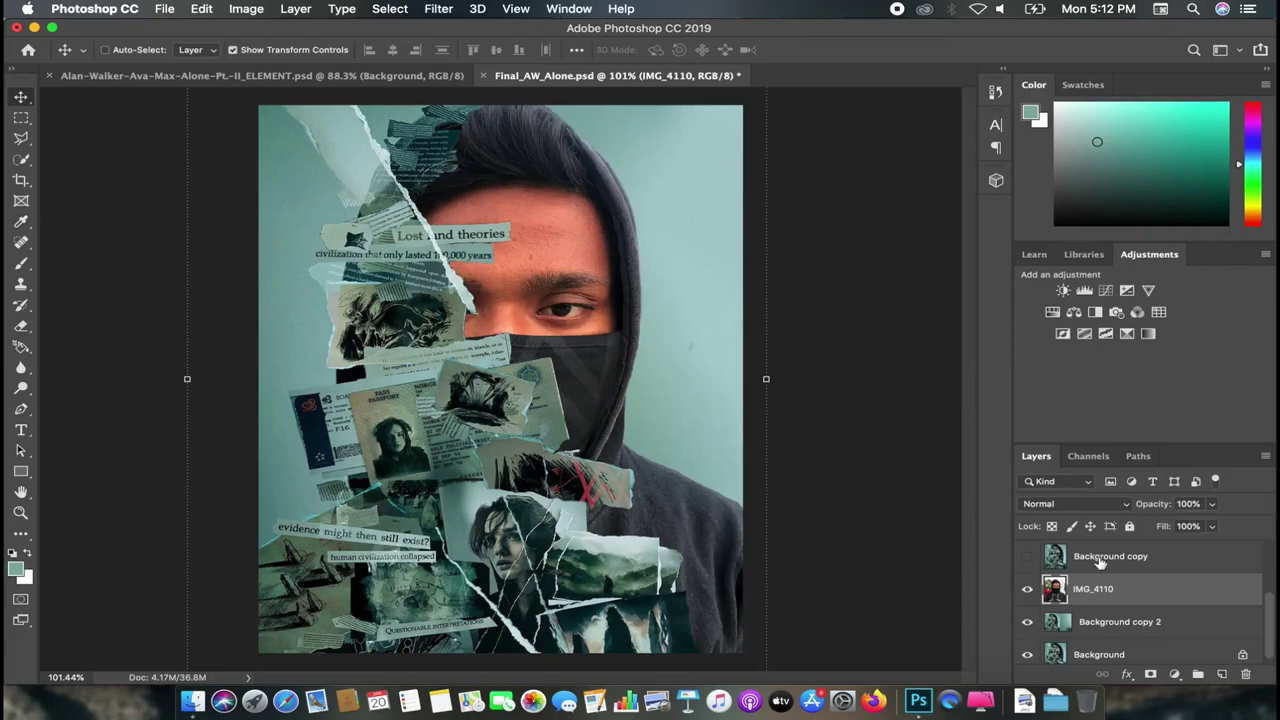
left_click(298, 9)
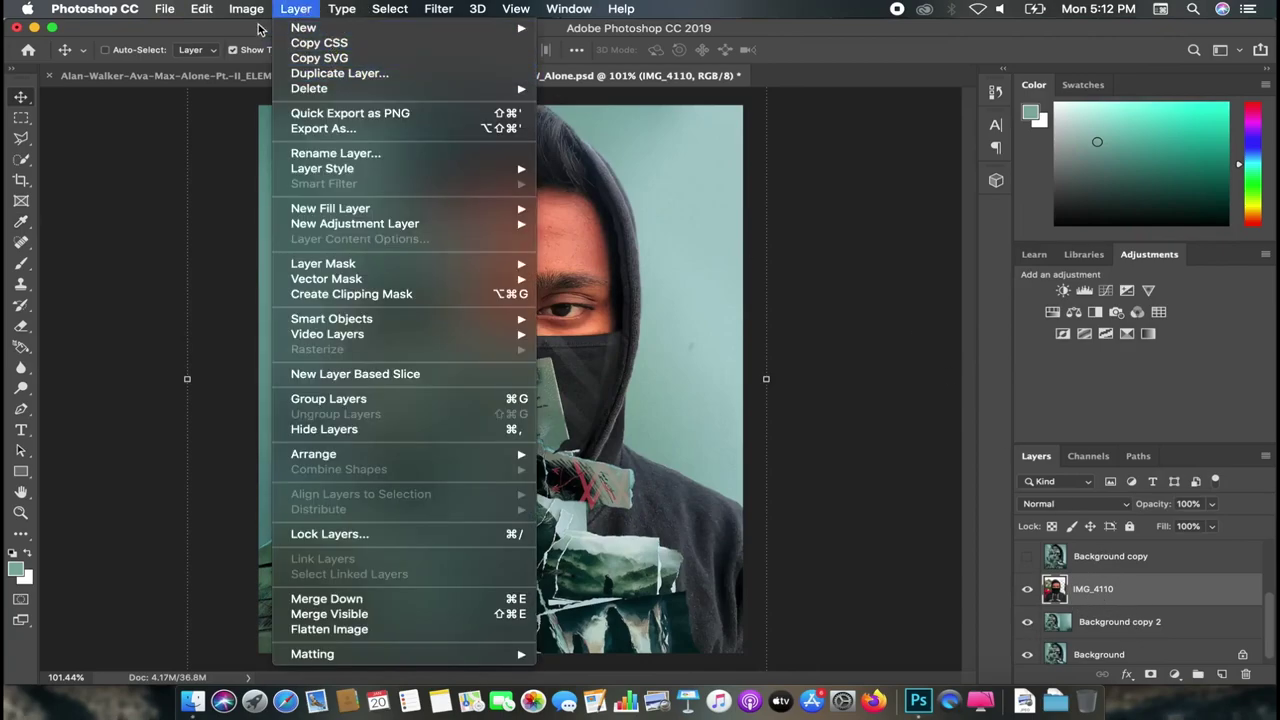
mouse_move(275, 52)
left_click(580, 126)
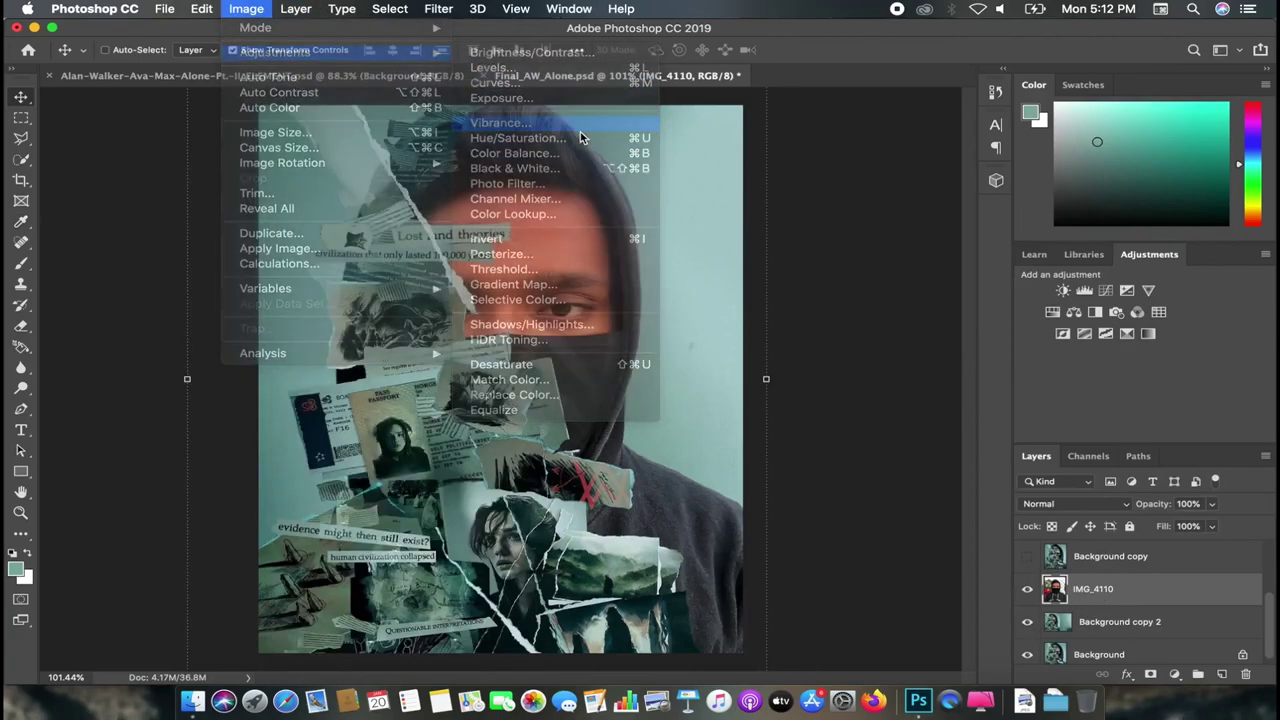
mouse_move(828, 123)
left_mouse_down()
mouse_move(766, 121)
mouse_move(815, 171)
left_mouse_up()
left_click(797, 165)
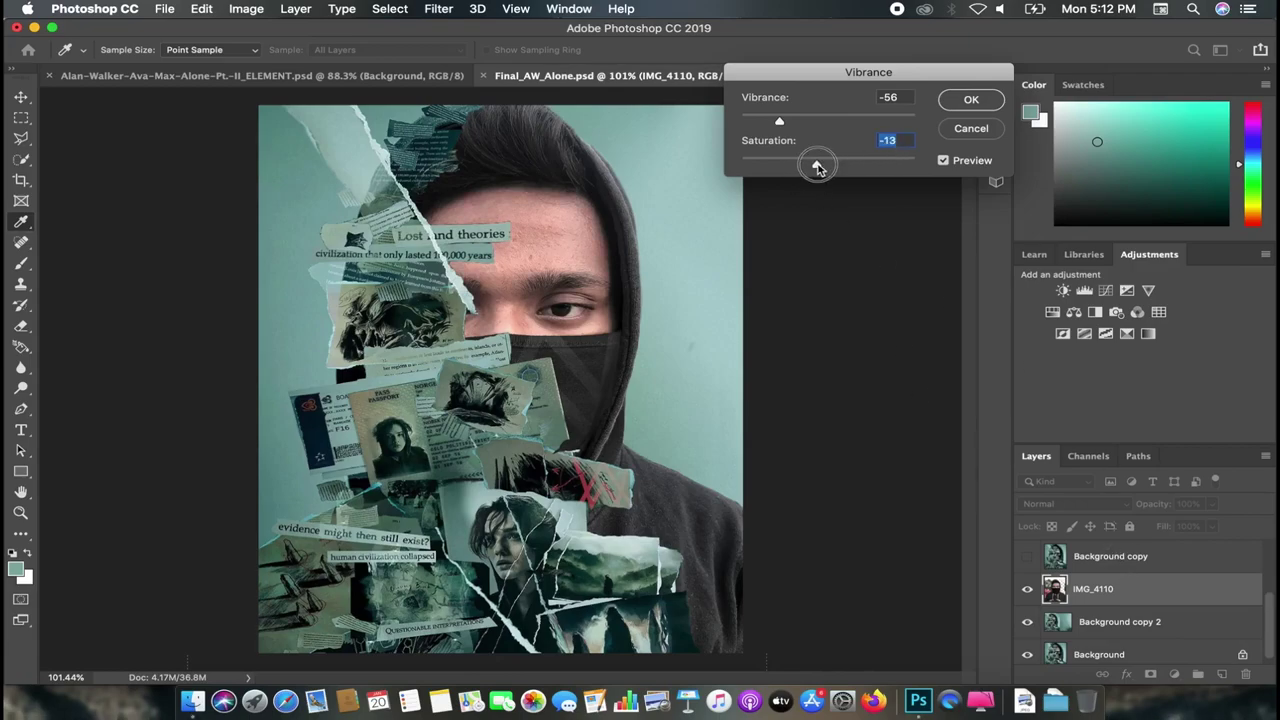
left_click_drag(814, 164, 821, 164)
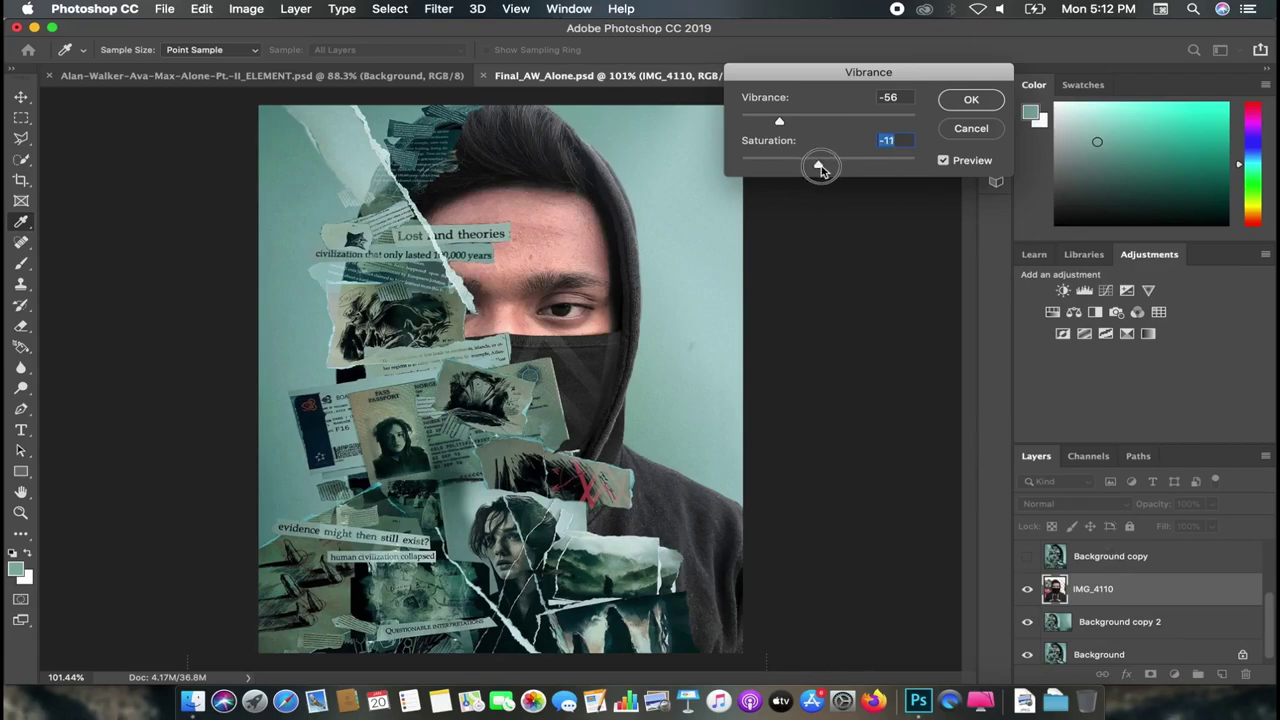
left_click(581, 297)
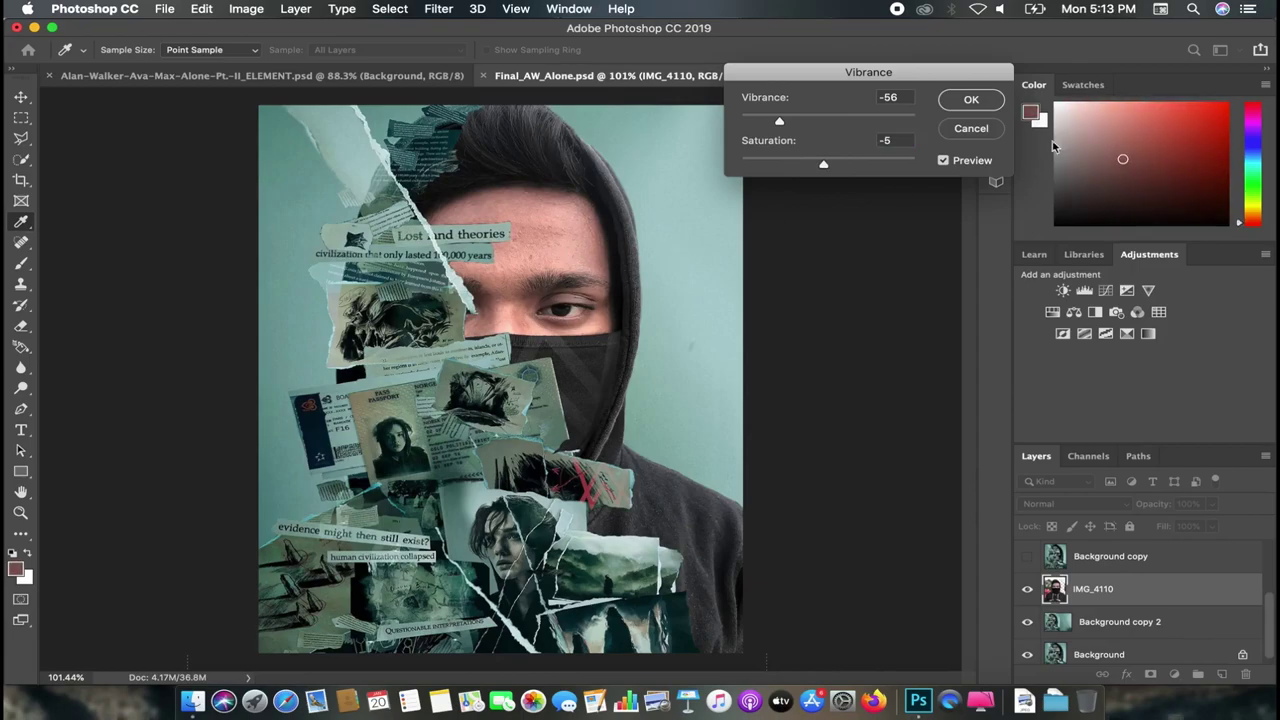
left_click(985, 130)
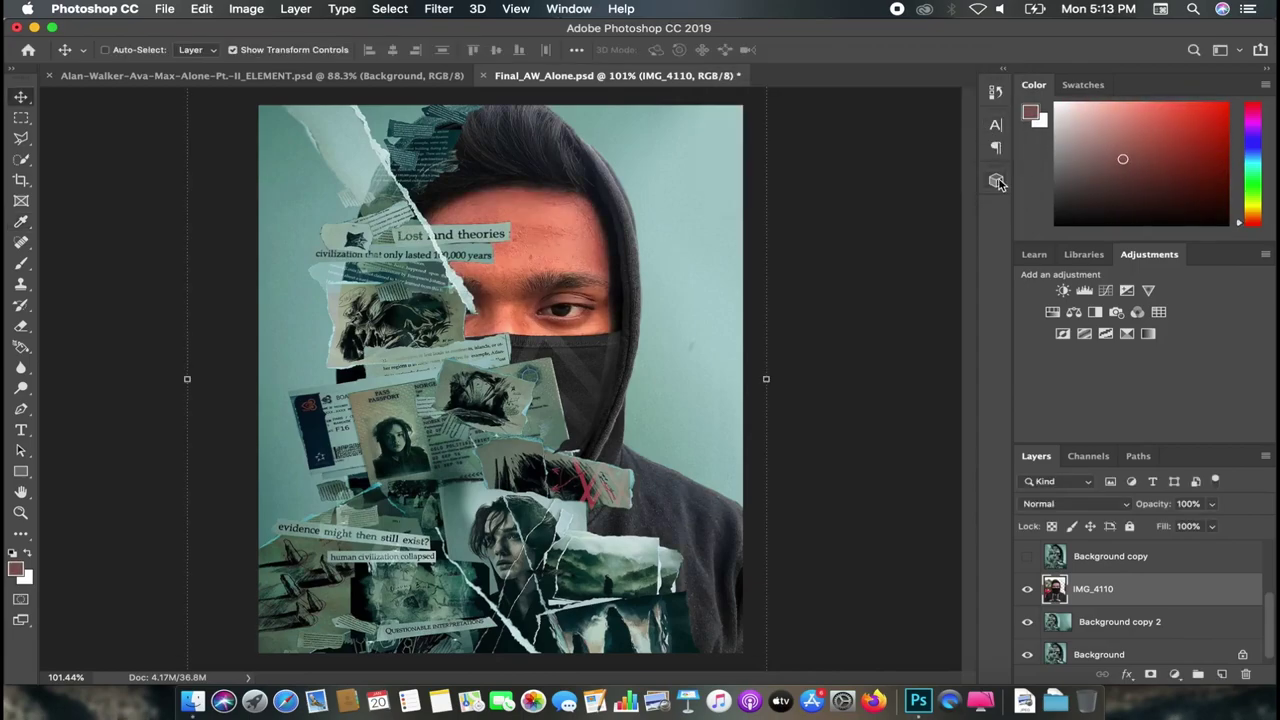
Step: Recheck layer visibility, then apply Vibrance -44 with Saturation -2 to IMG_4110
left_click(1027, 589)
left_click(1027, 621)
left_click(1027, 589)
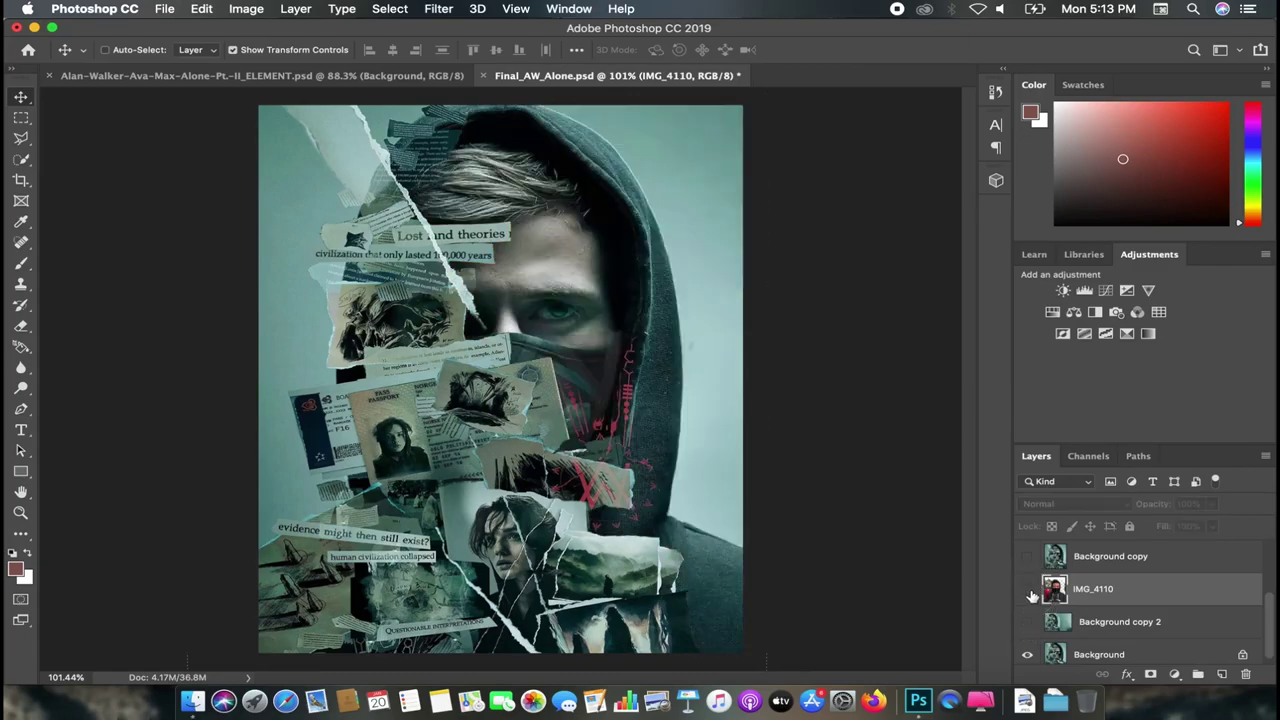
left_click(1027, 589)
left_click(1027, 621)
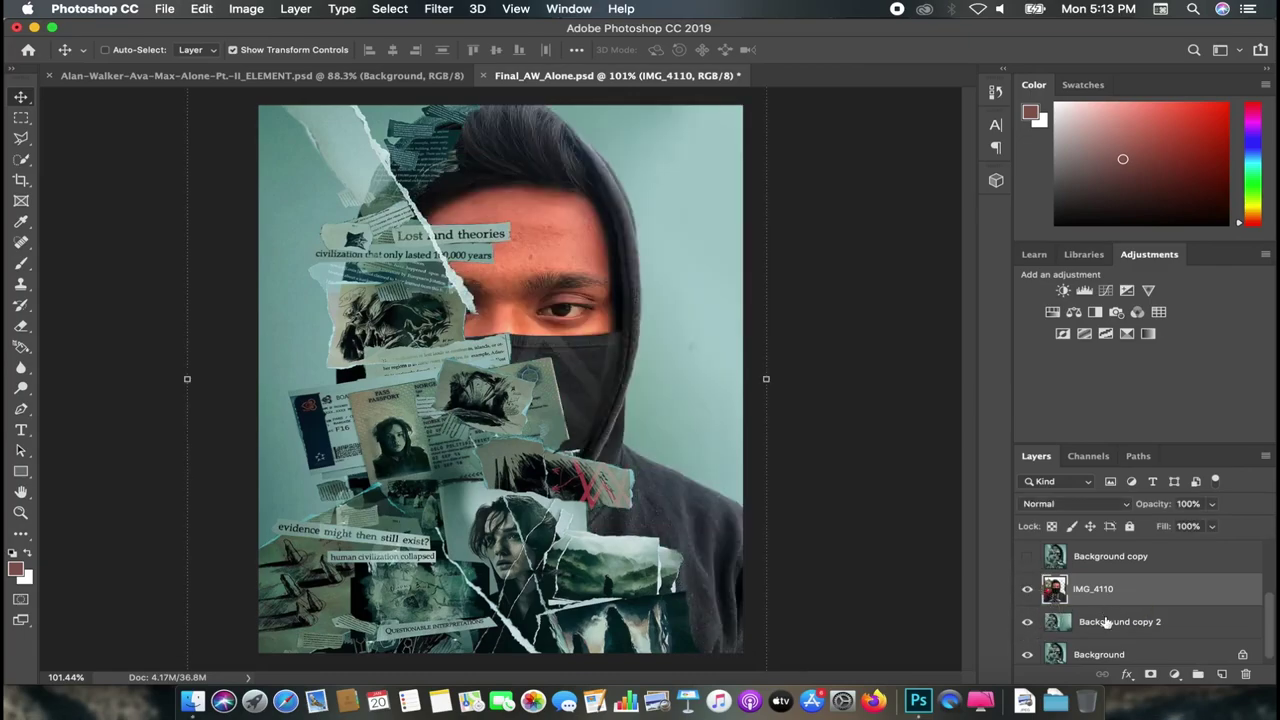
left_click(292, 8)
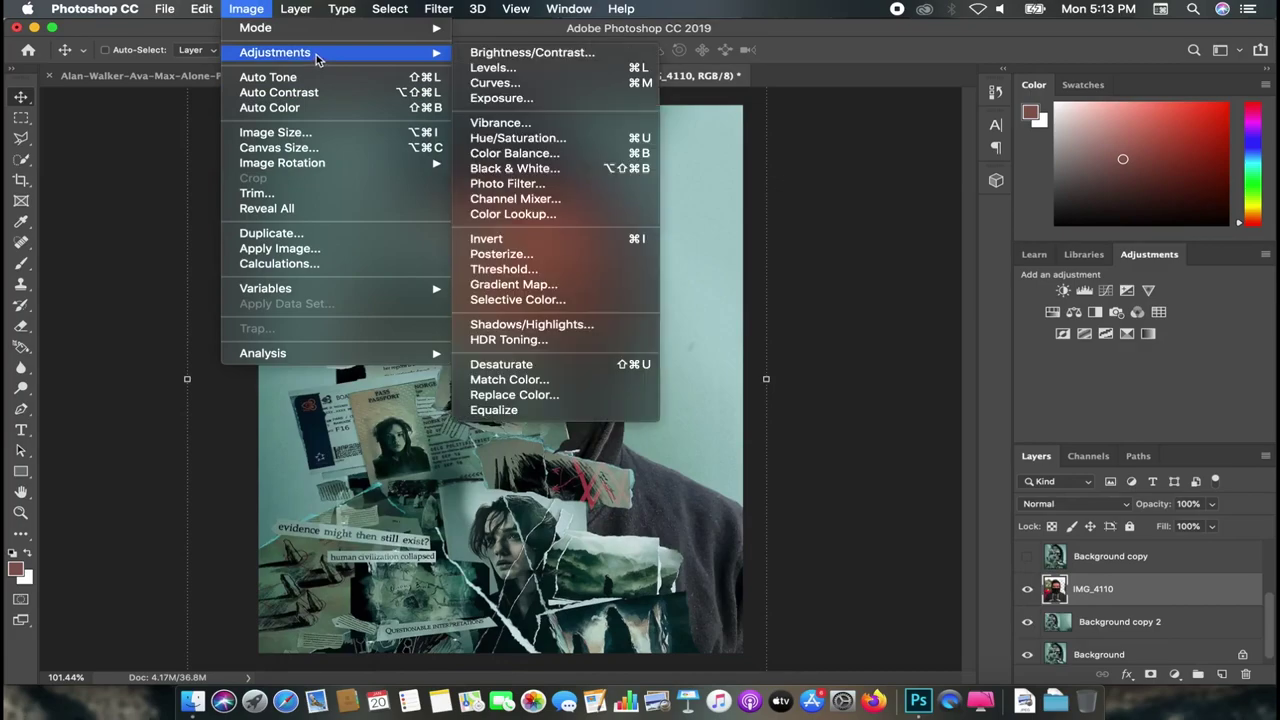
left_click(537, 124)
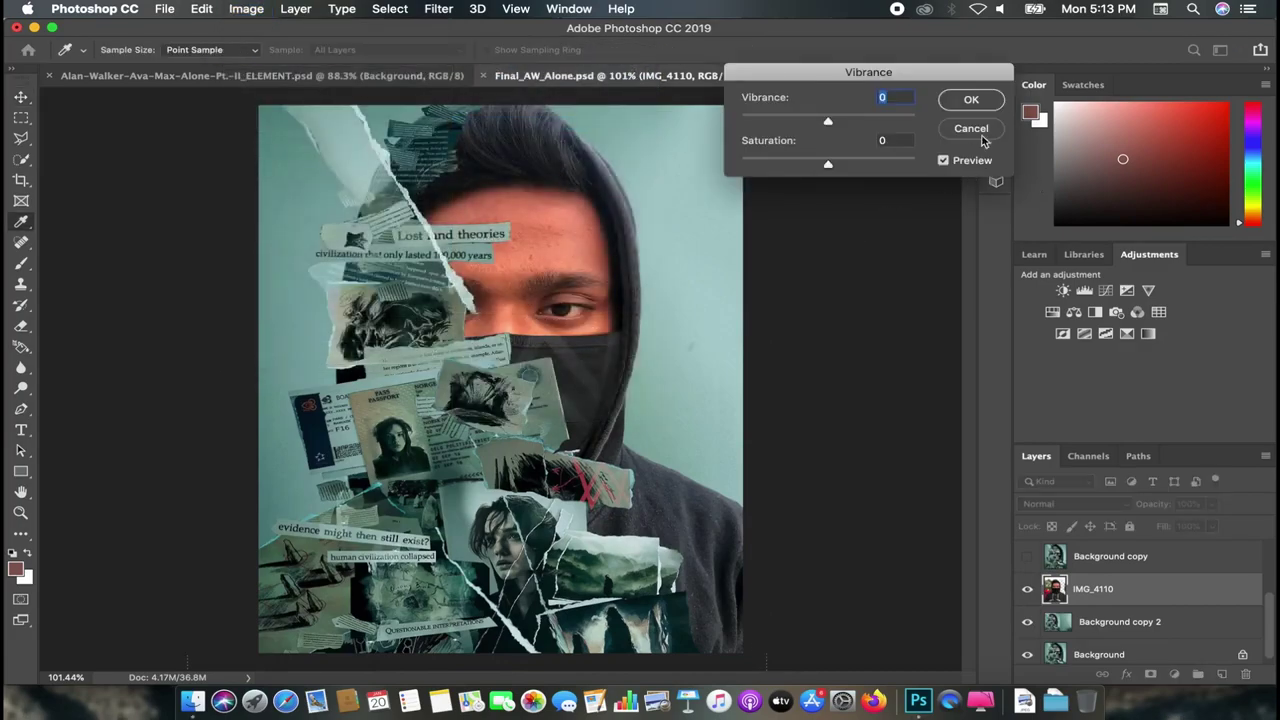
left_click_drag(828, 121, 791, 123)
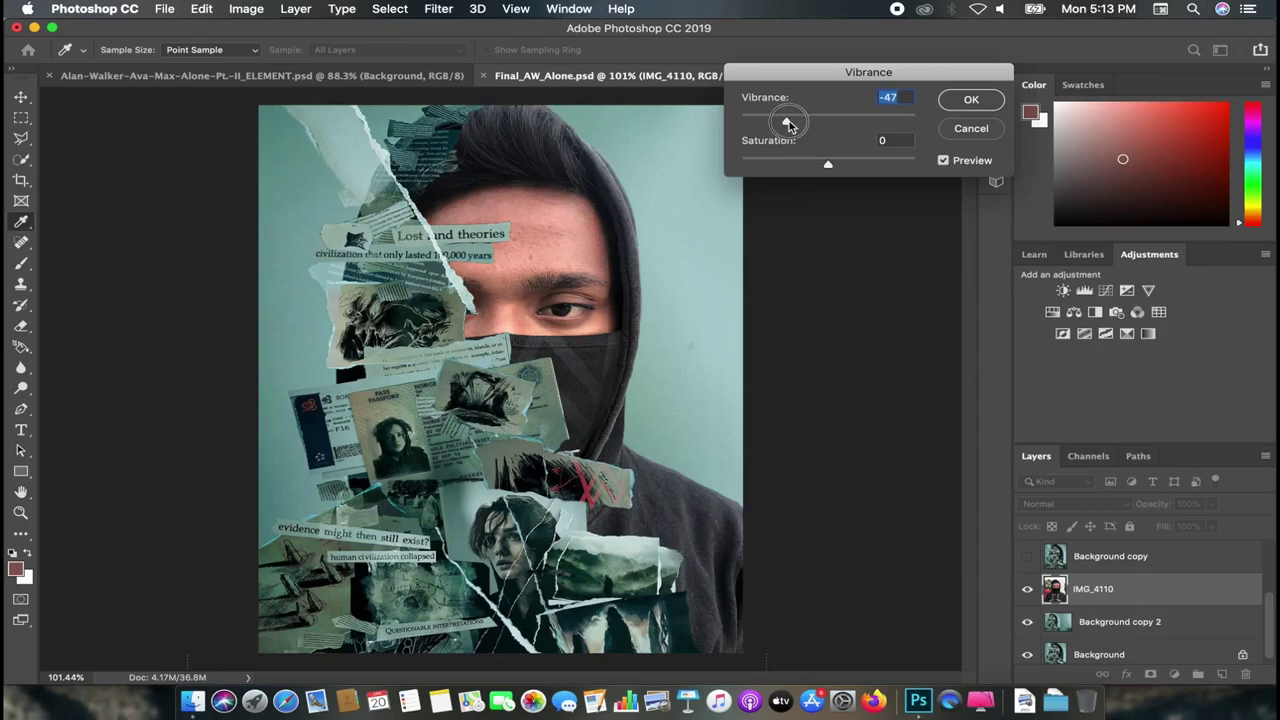
mouse_move(828, 164)
left_mouse_down()
mouse_move(851, 171)
mouse_move(791, 168)
mouse_move(828, 174)
left_mouse_up()
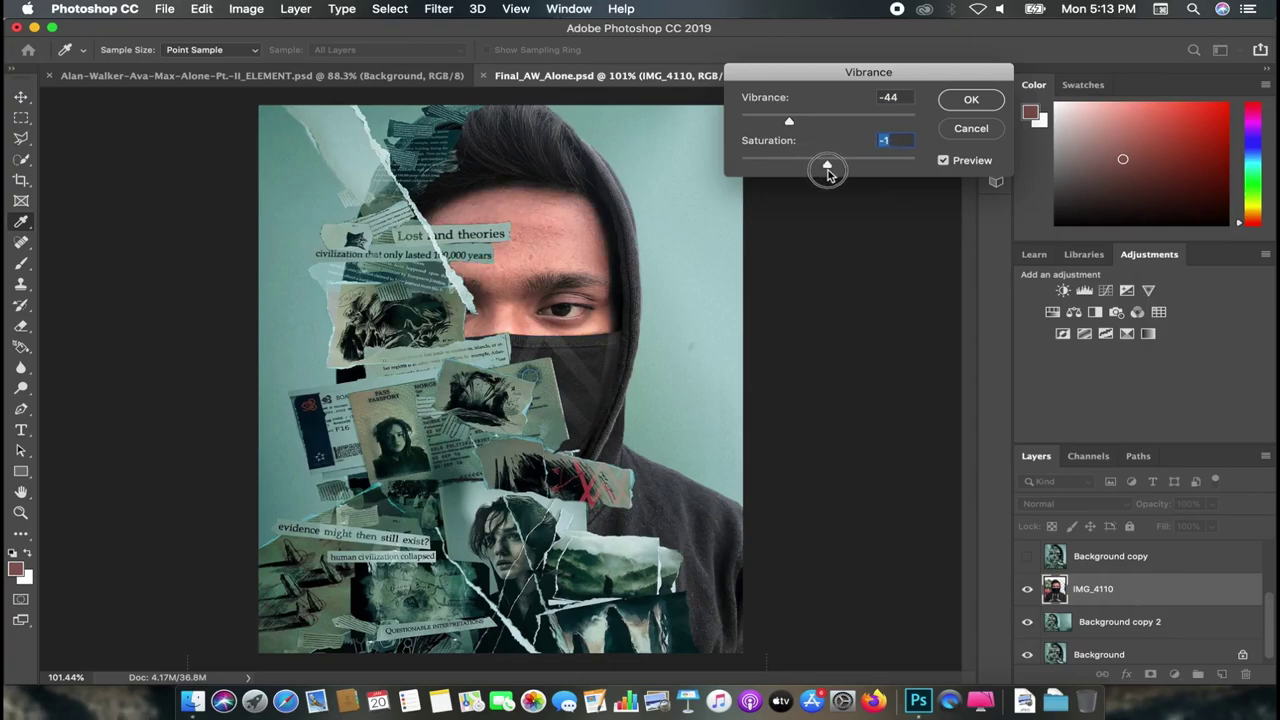
left_click(910, 139)
key("Return")
Step: Open Levels twice and cancel both times without changes
key("v")
left_click(246, 8)
mouse_move(275, 52)
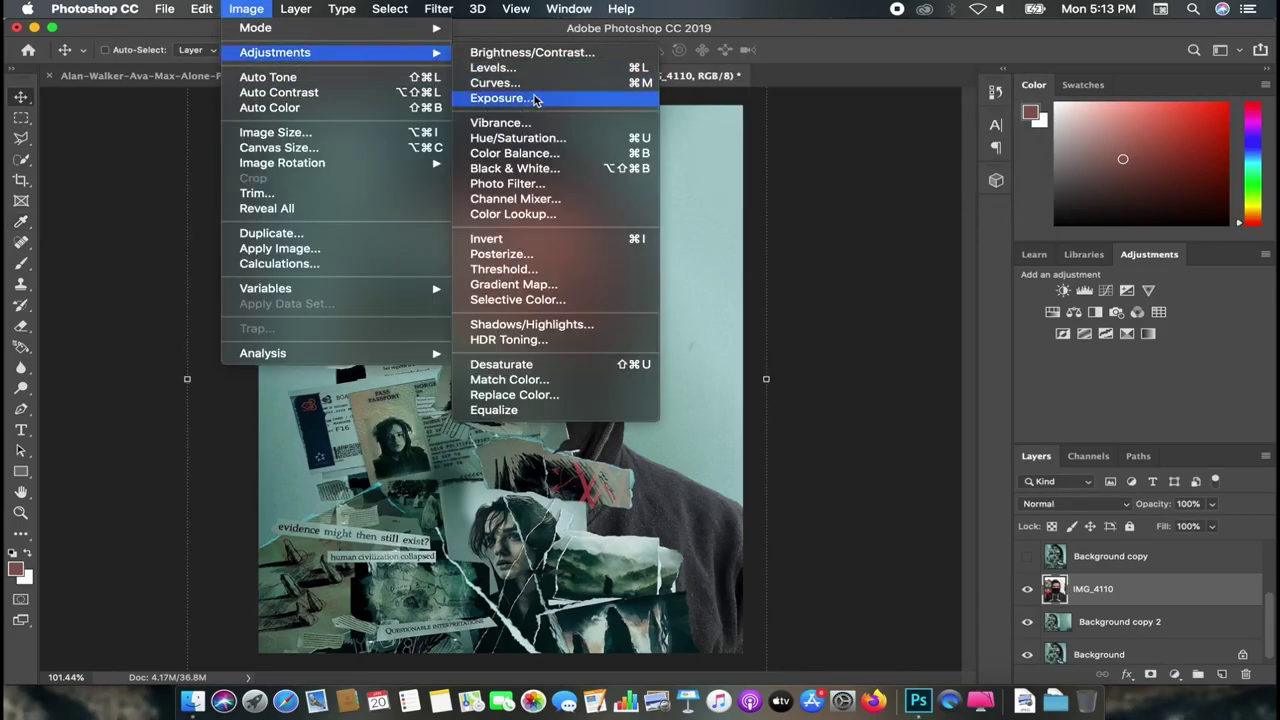
left_click(544, 68)
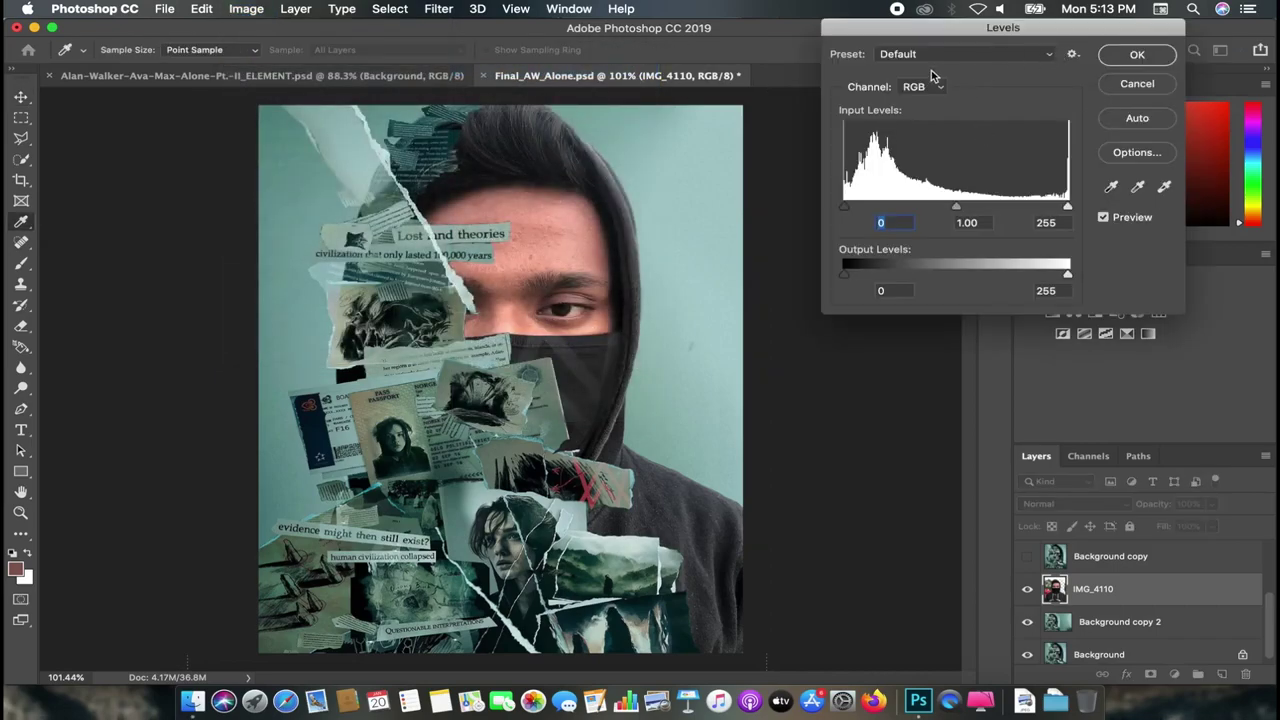
left_click(1130, 84)
left_click(292, 8)
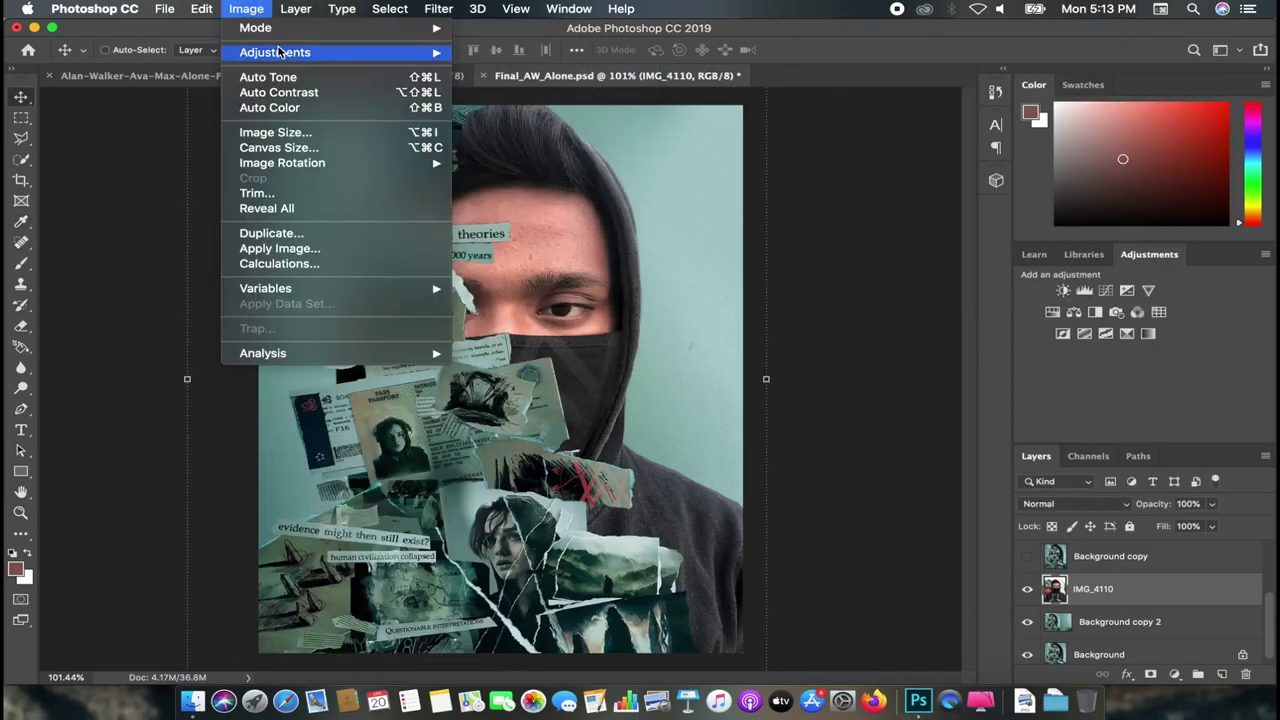
mouse_move(275, 52)
left_click(548, 74)
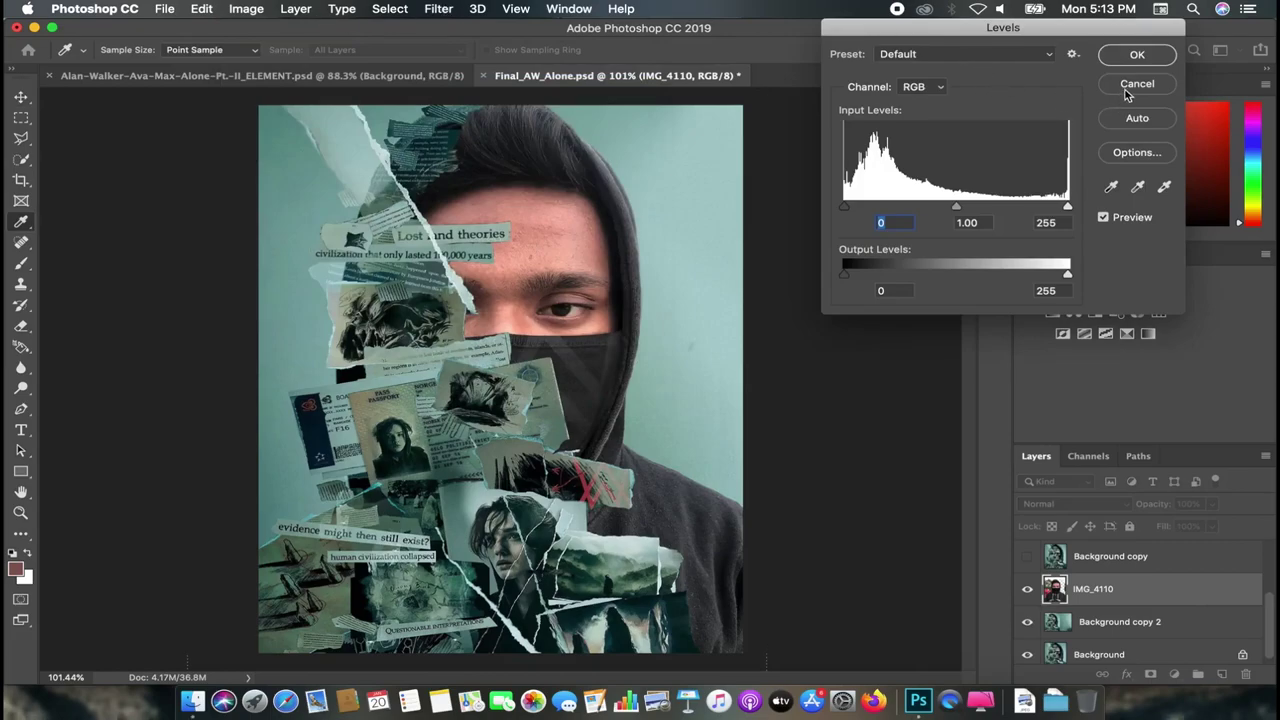
left_click(1134, 84)
left_click(246, 8)
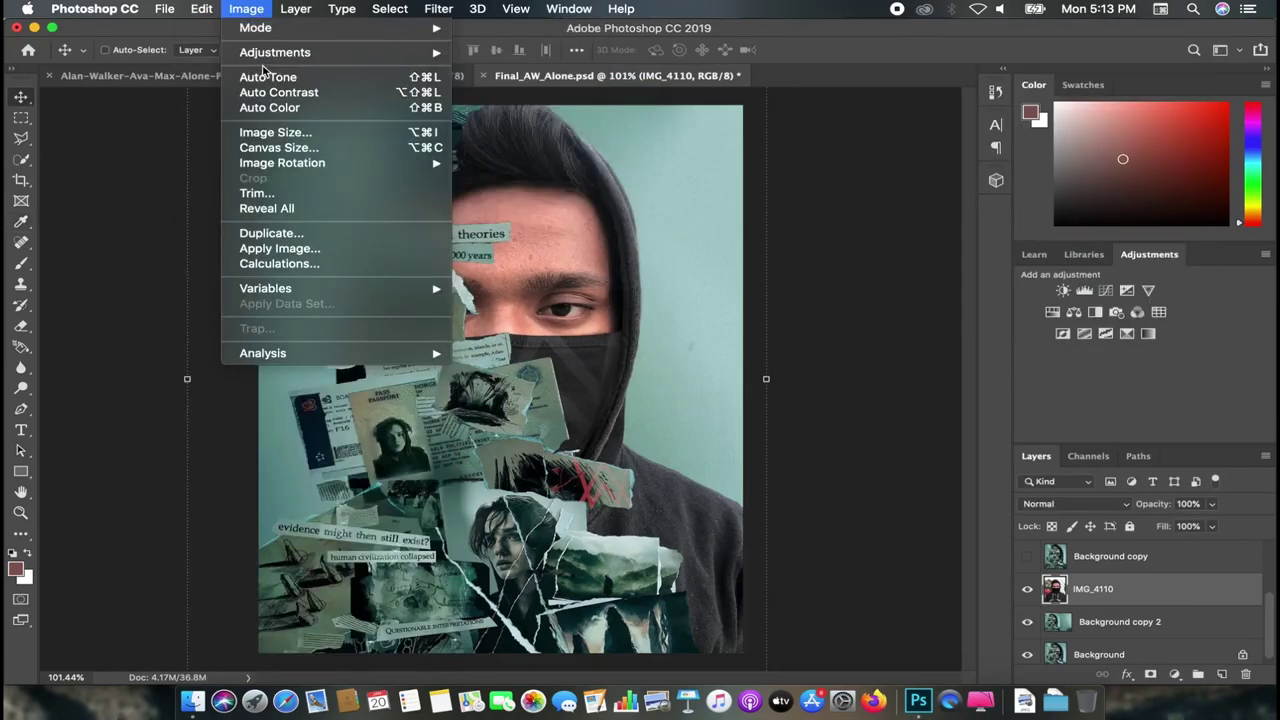
Step: In Curves, add highlight and shadow points on RGB and shape the Red curve
mouse_move(275, 52)
left_click(548, 84)
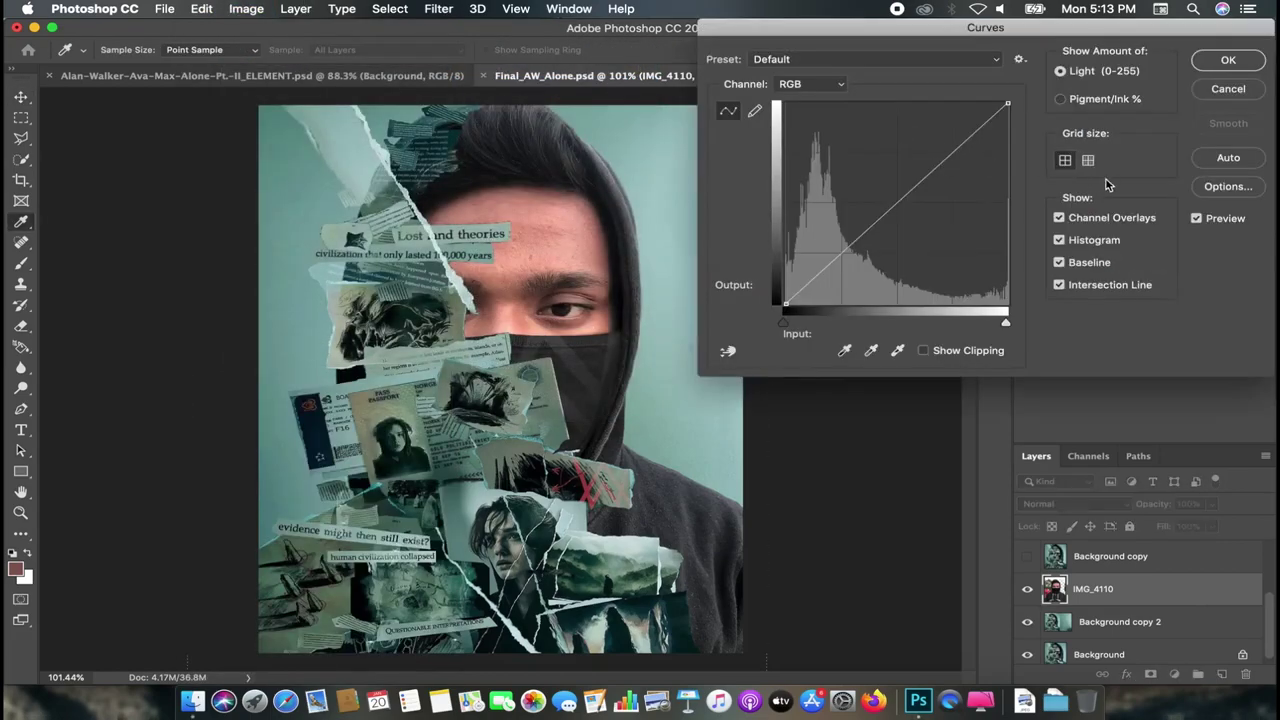
left_click(950, 157)
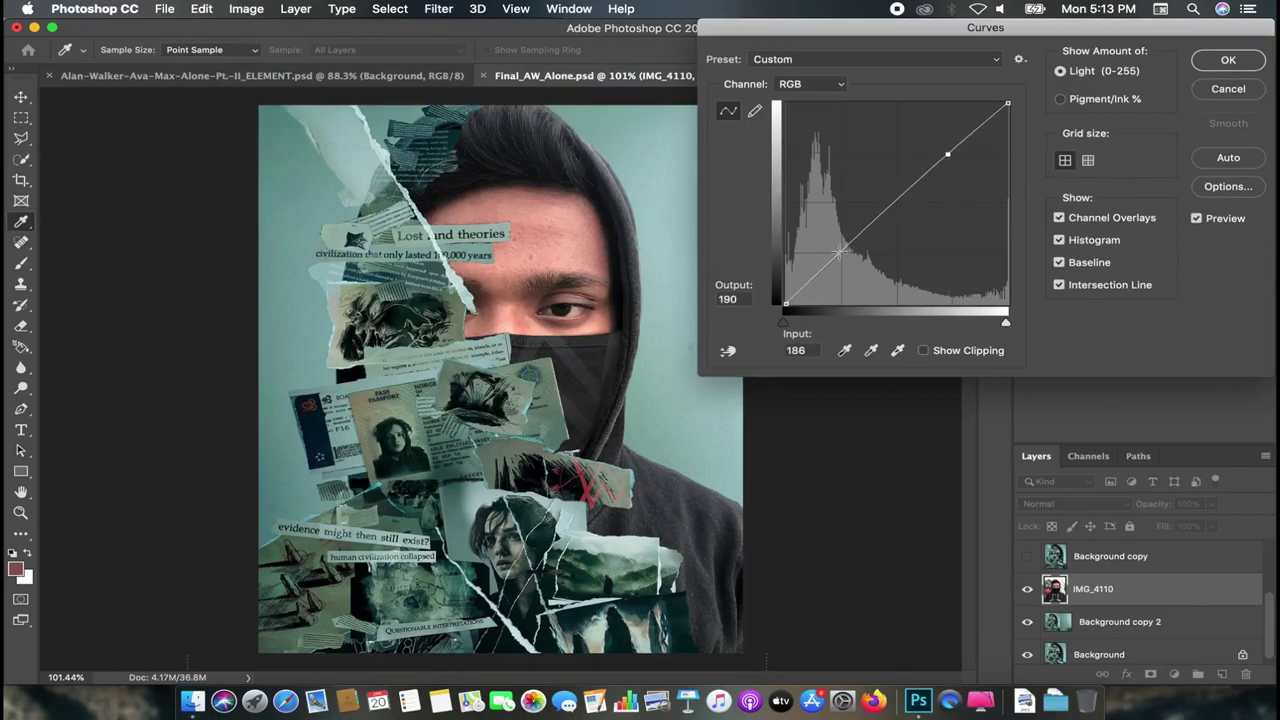
left_click_drag(840, 252, 837, 259)
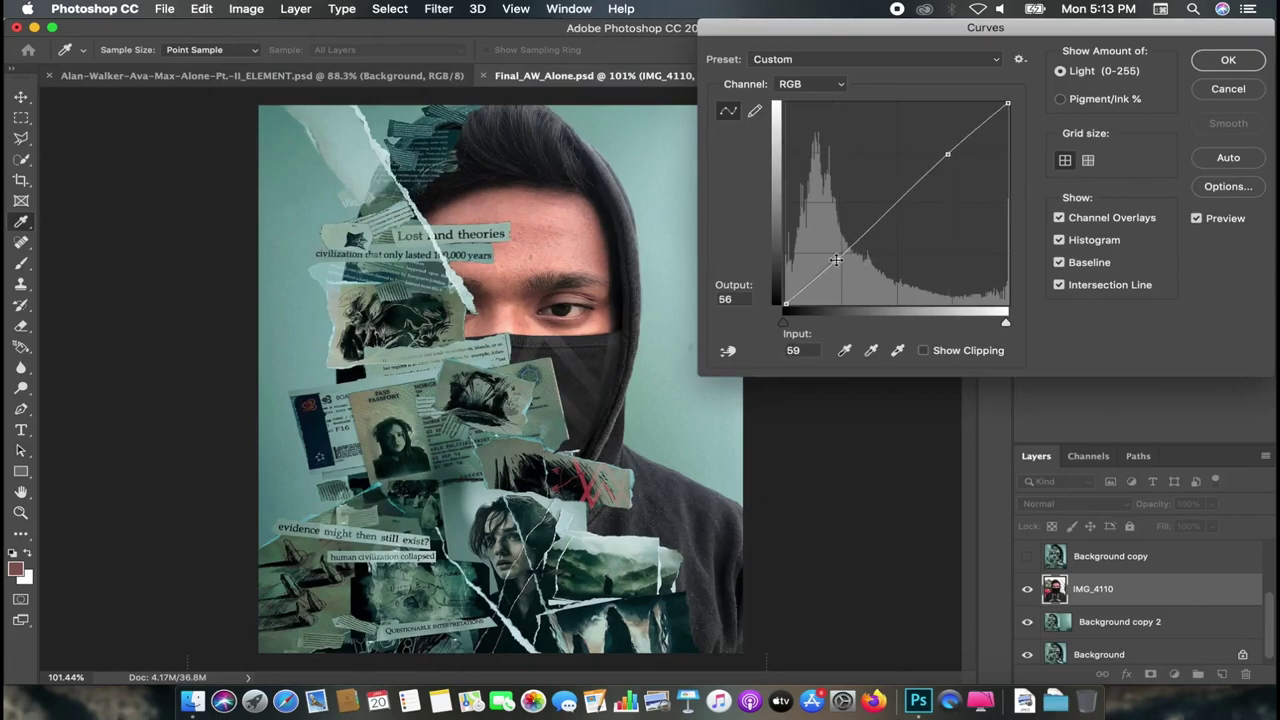
left_click(811, 86)
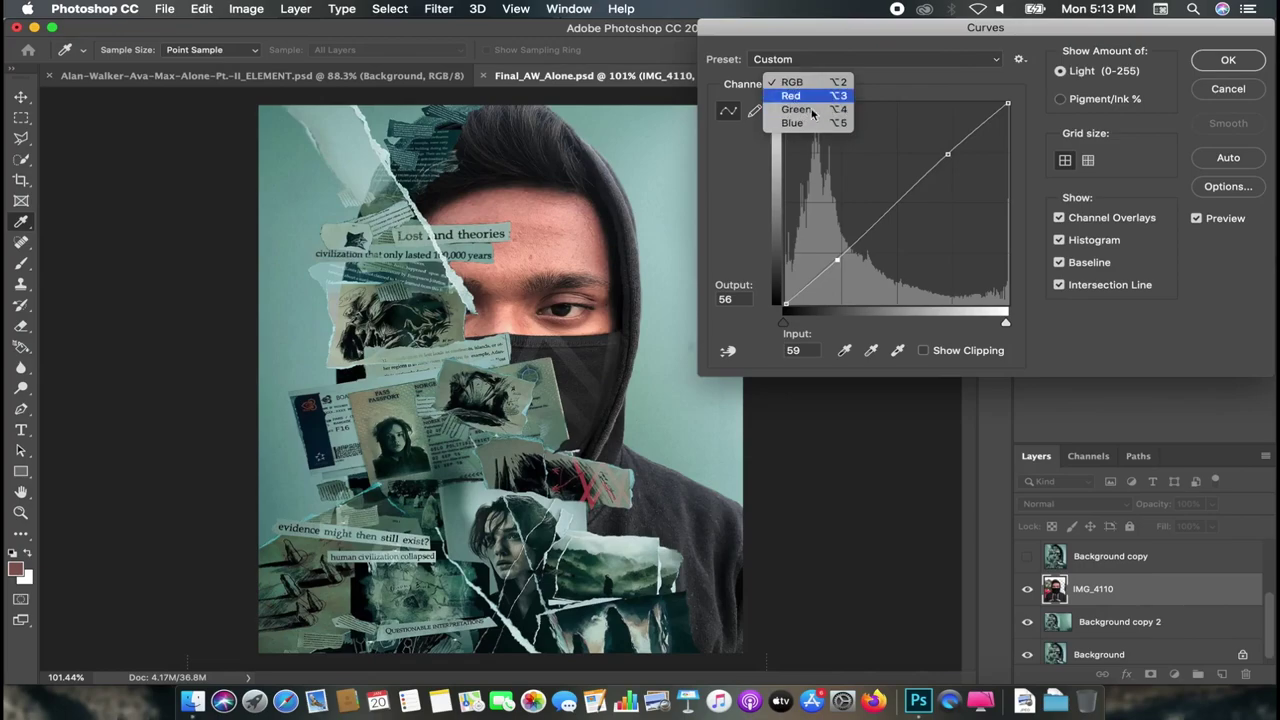
left_click(800, 95)
left_click(897, 204)
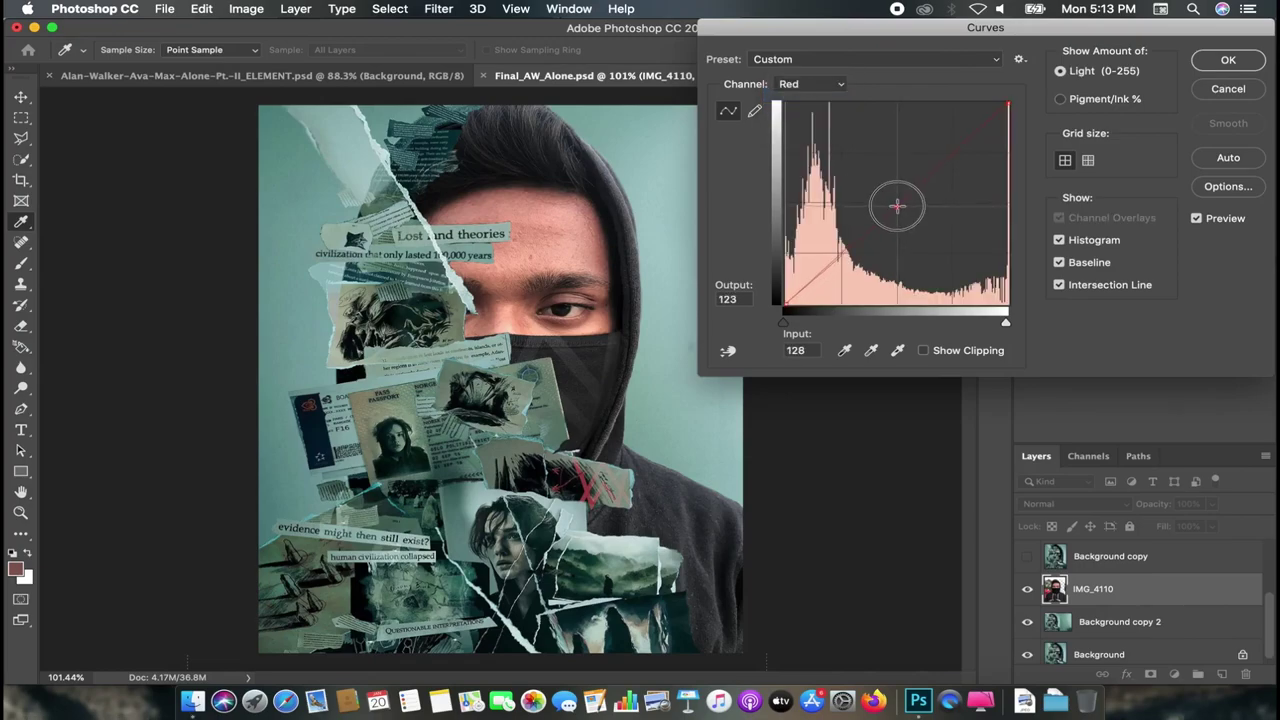
left_click_drag(918, 194, 926, 182)
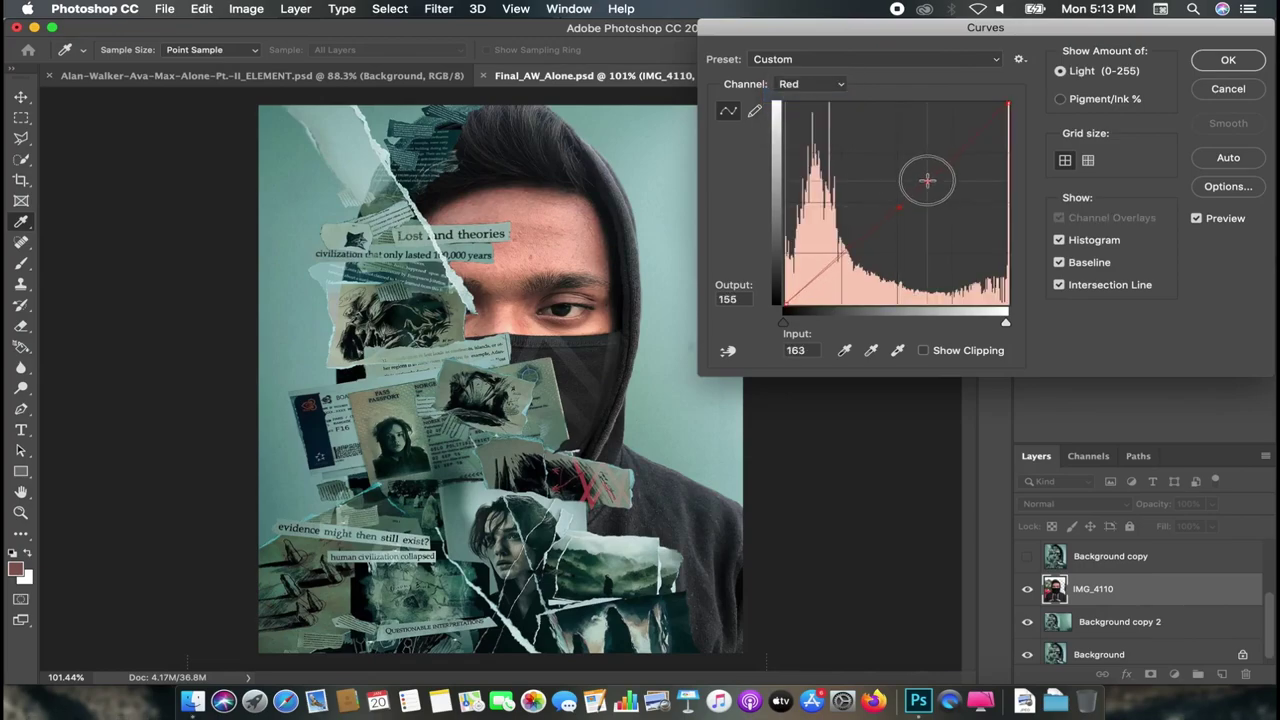
Step: Lift the Green channel curve with a midpoint and an upper point
left_click(811, 84)
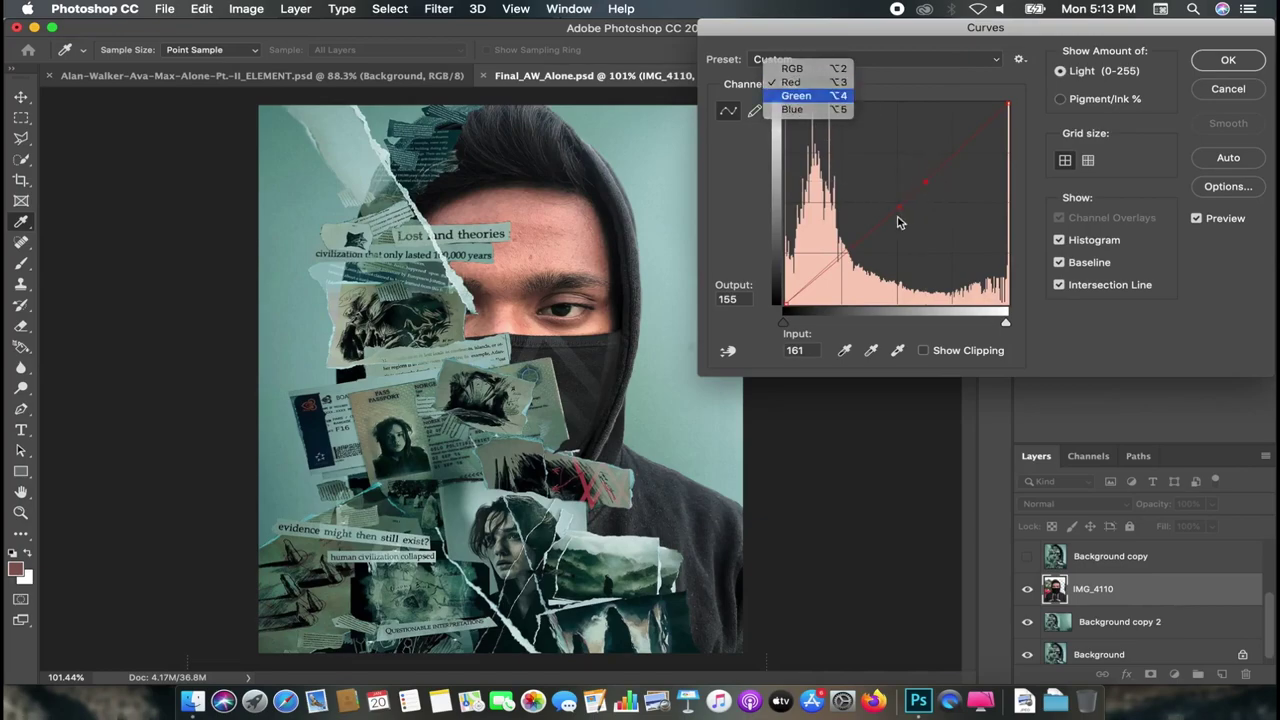
left_click(800, 100)
left_click(897, 213)
left_click_drag(897, 213, 891, 206)
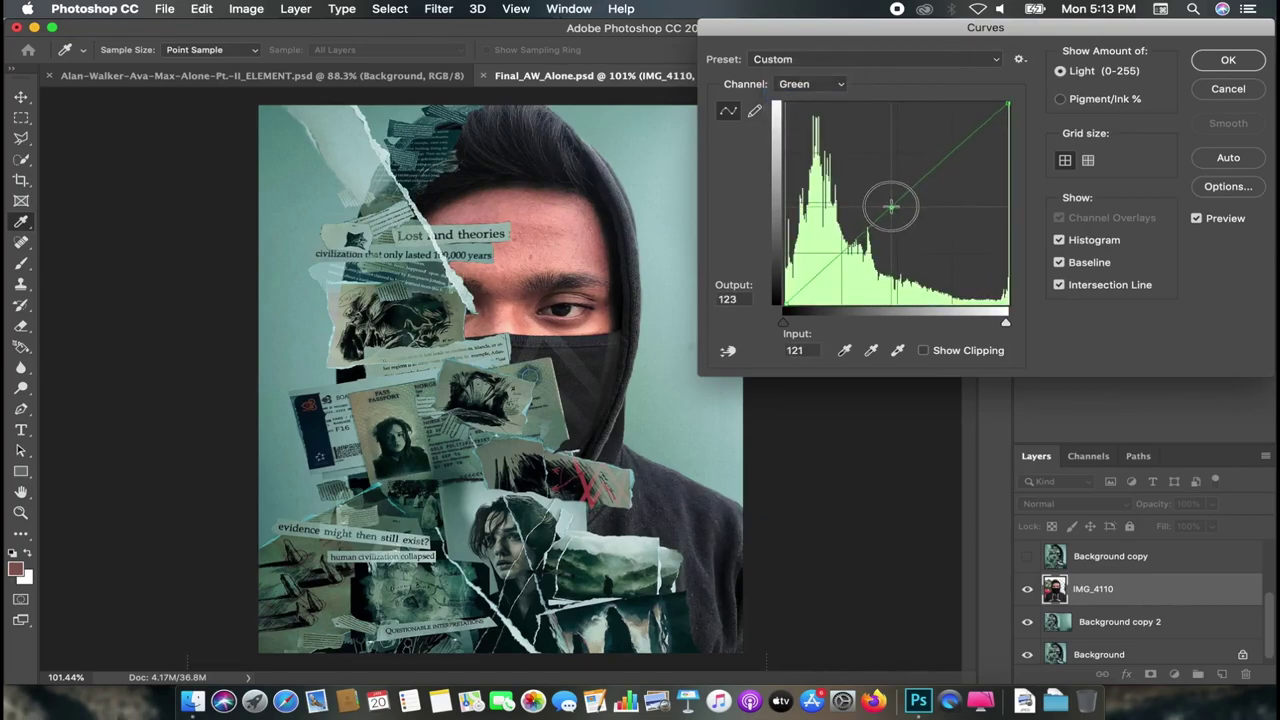
left_click(946, 157)
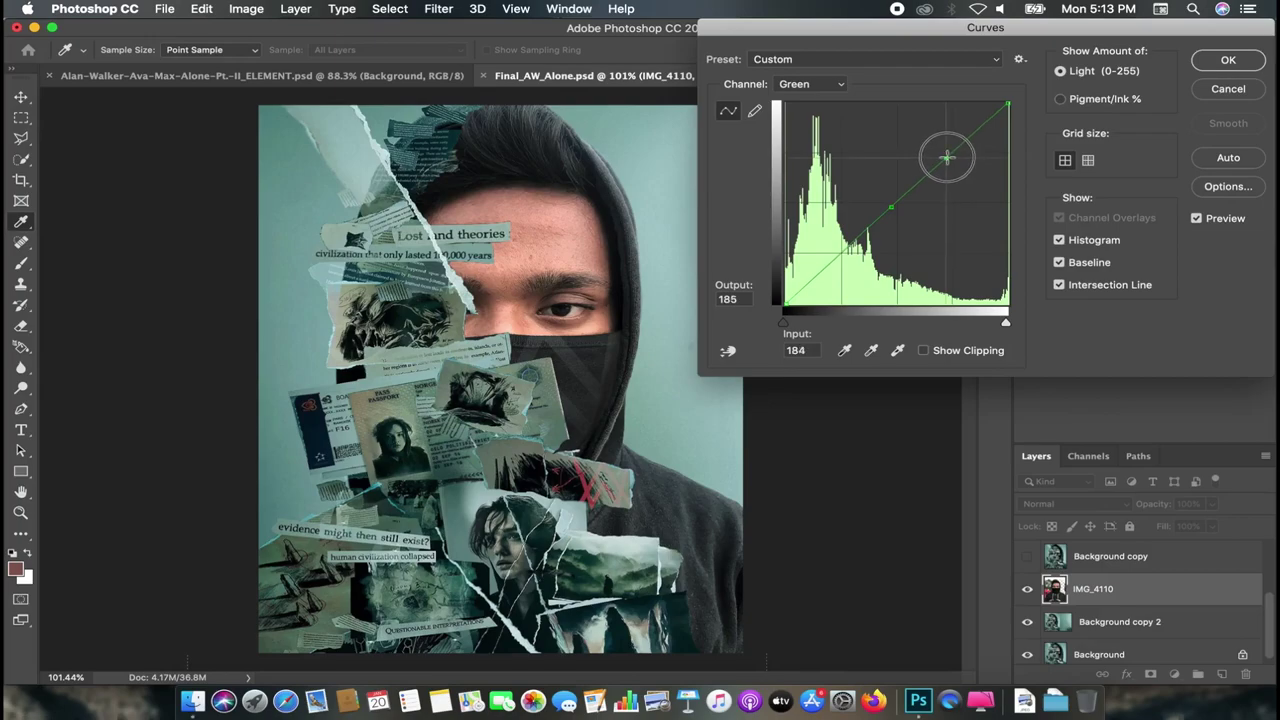
Step: Reshape the Blue curve (input 75 → output 74) and apply the Curves adjustment
left_click(811, 84)
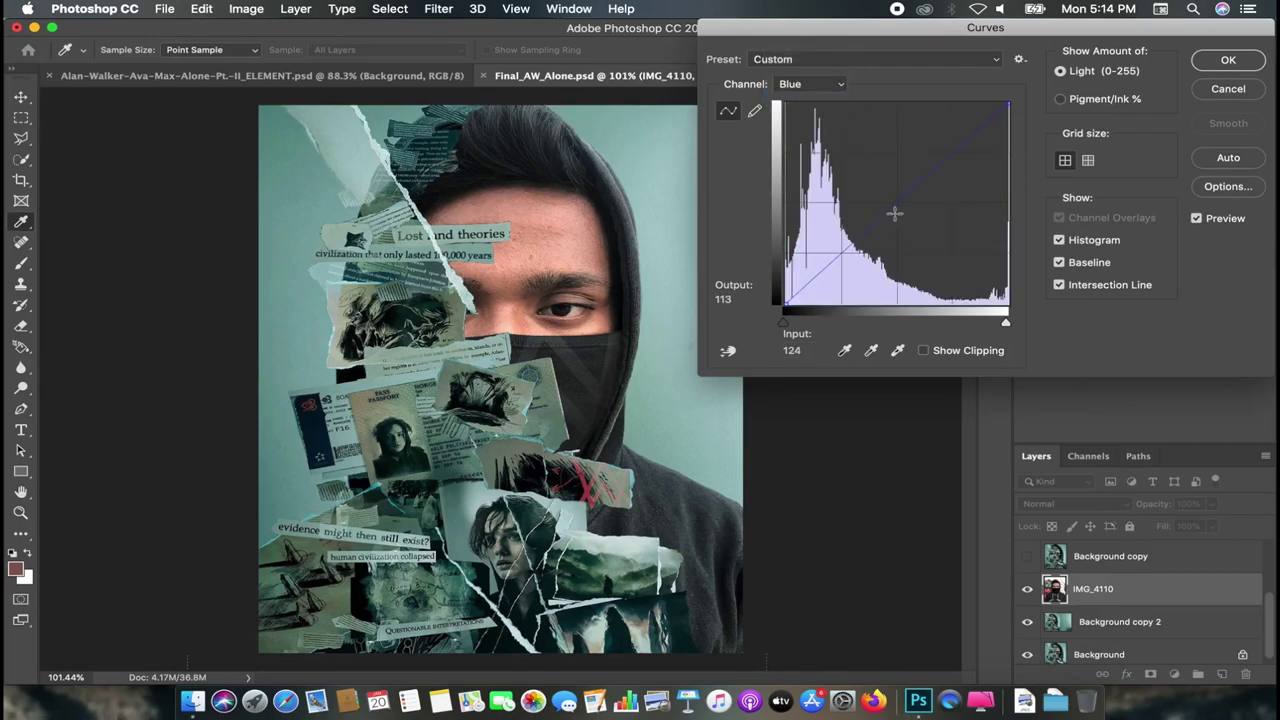
left_click(889, 208)
left_click(888, 208)
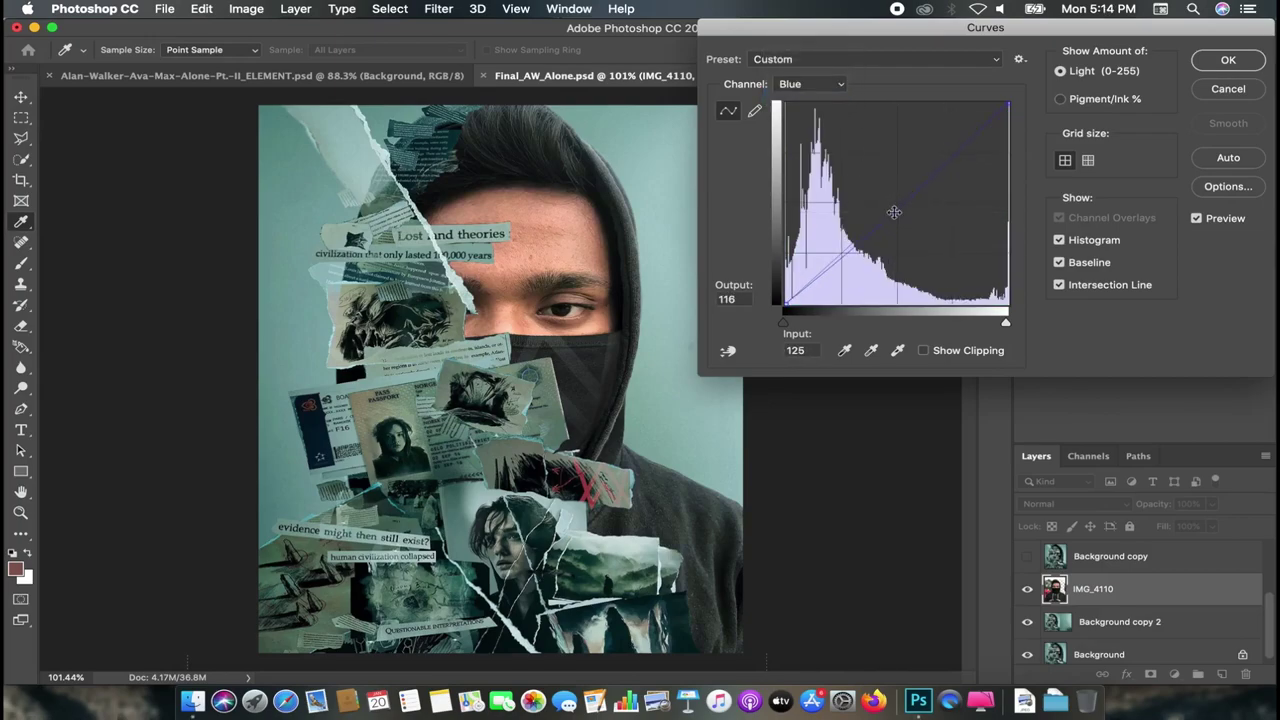
left_click(887, 207)
left_click(887, 206)
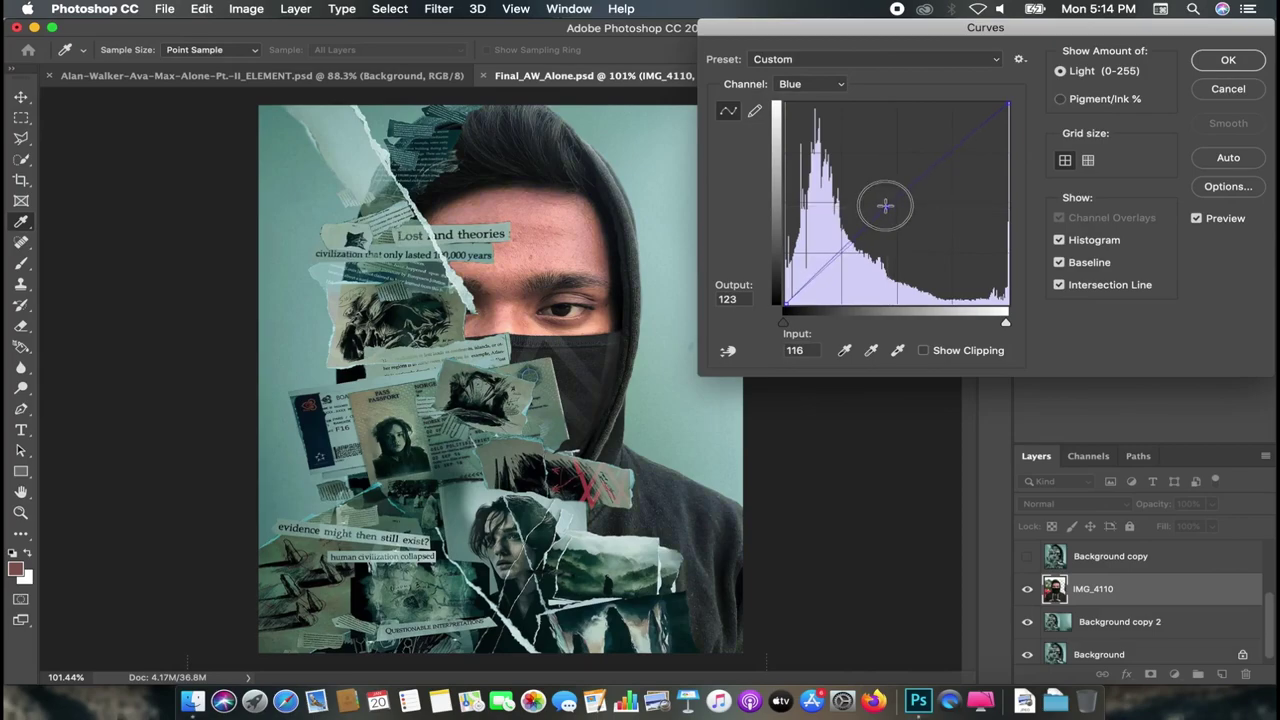
left_click(919, 181)
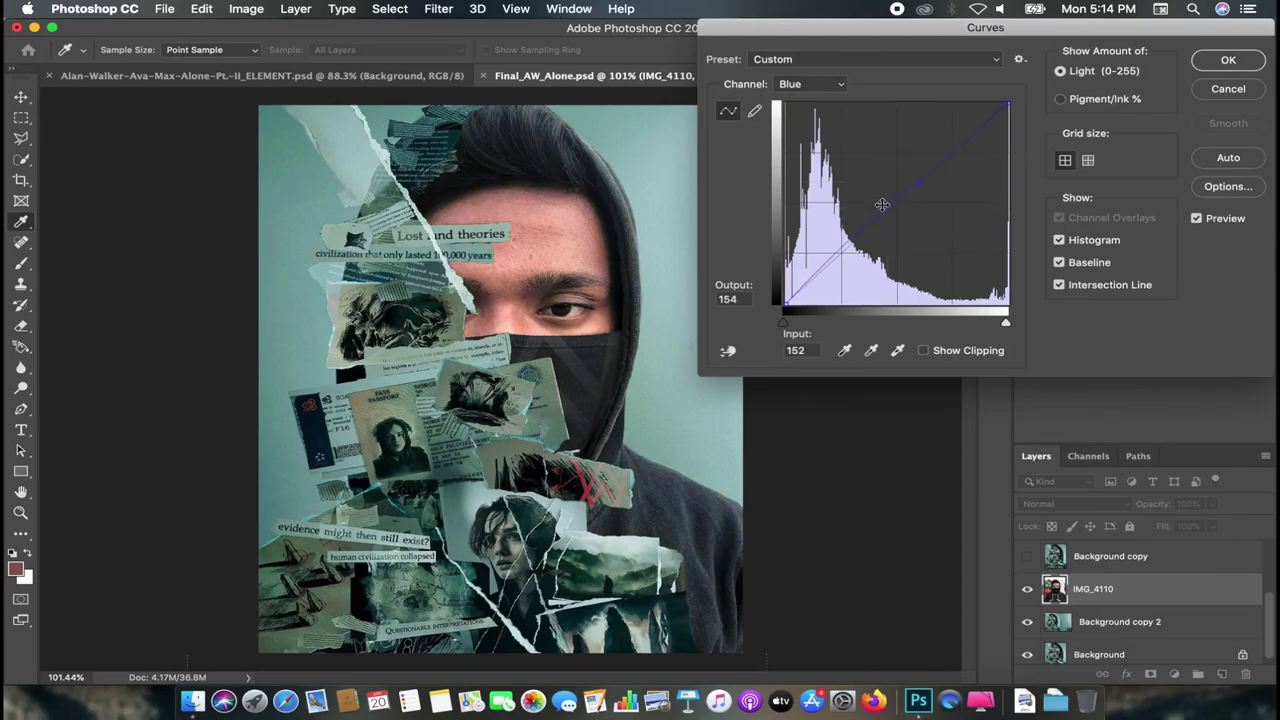
left_click(886, 206)
left_click(849, 243)
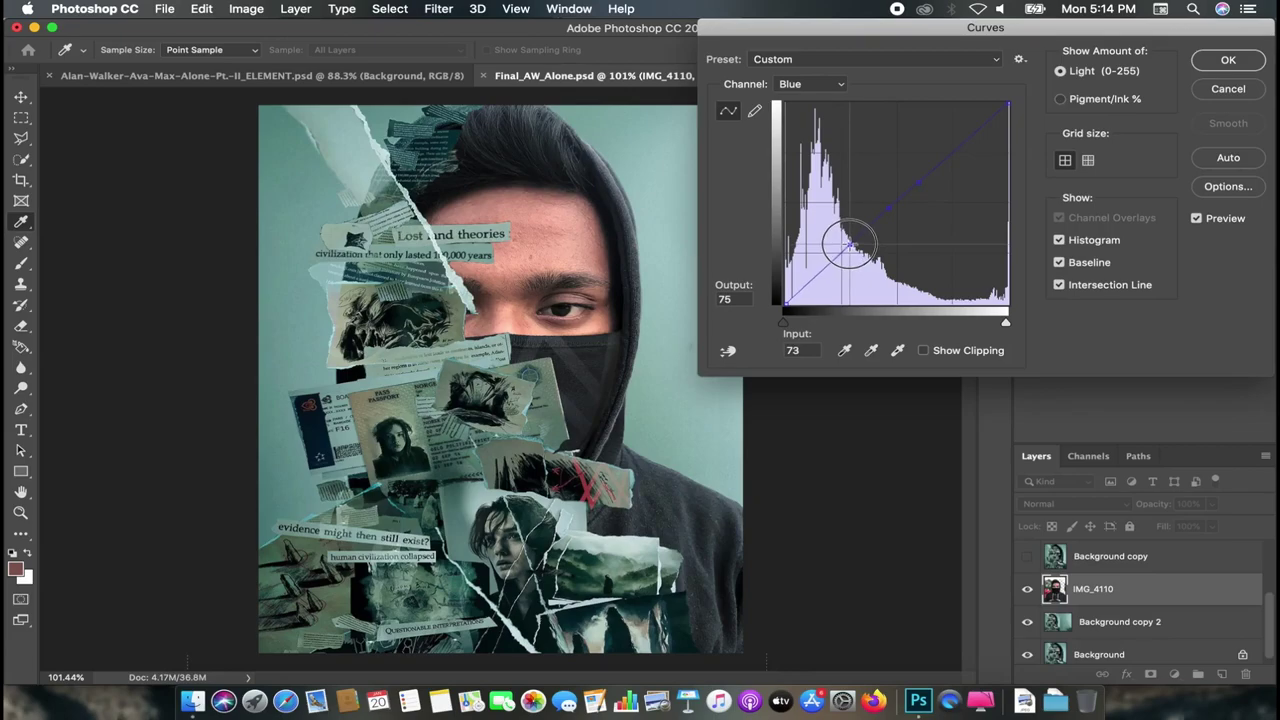
left_click(849, 244)
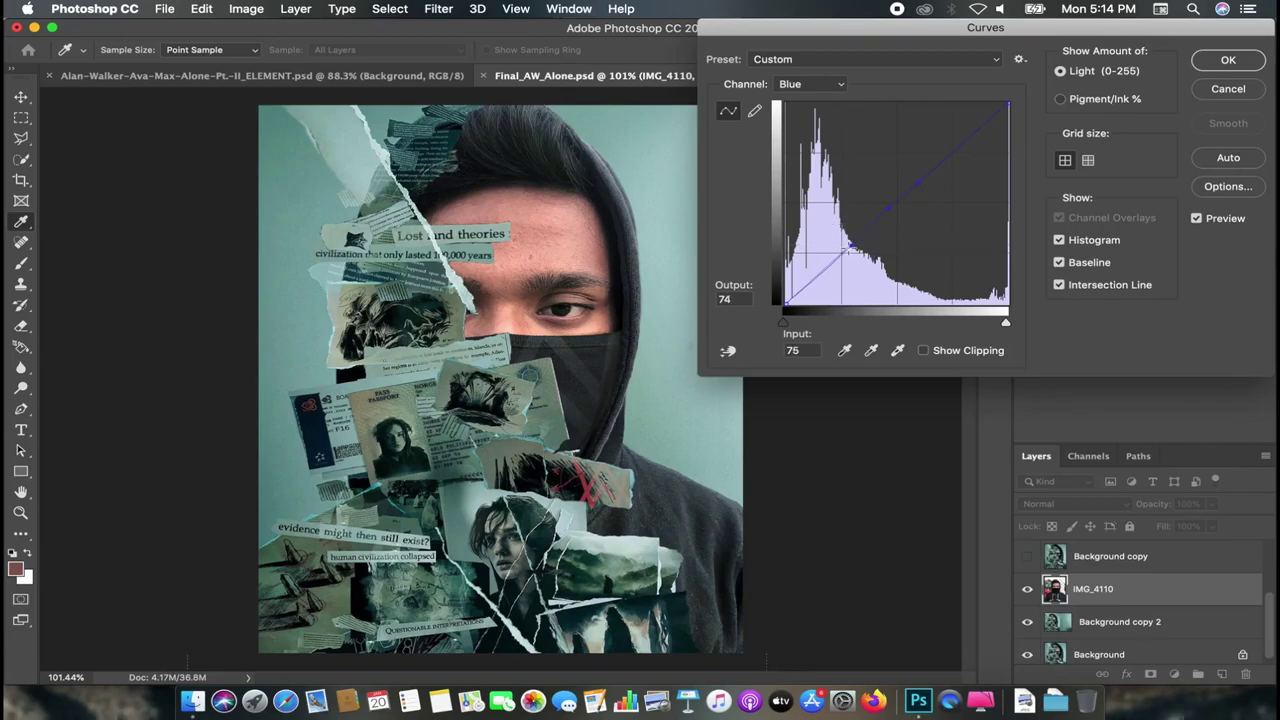
left_click(808, 84)
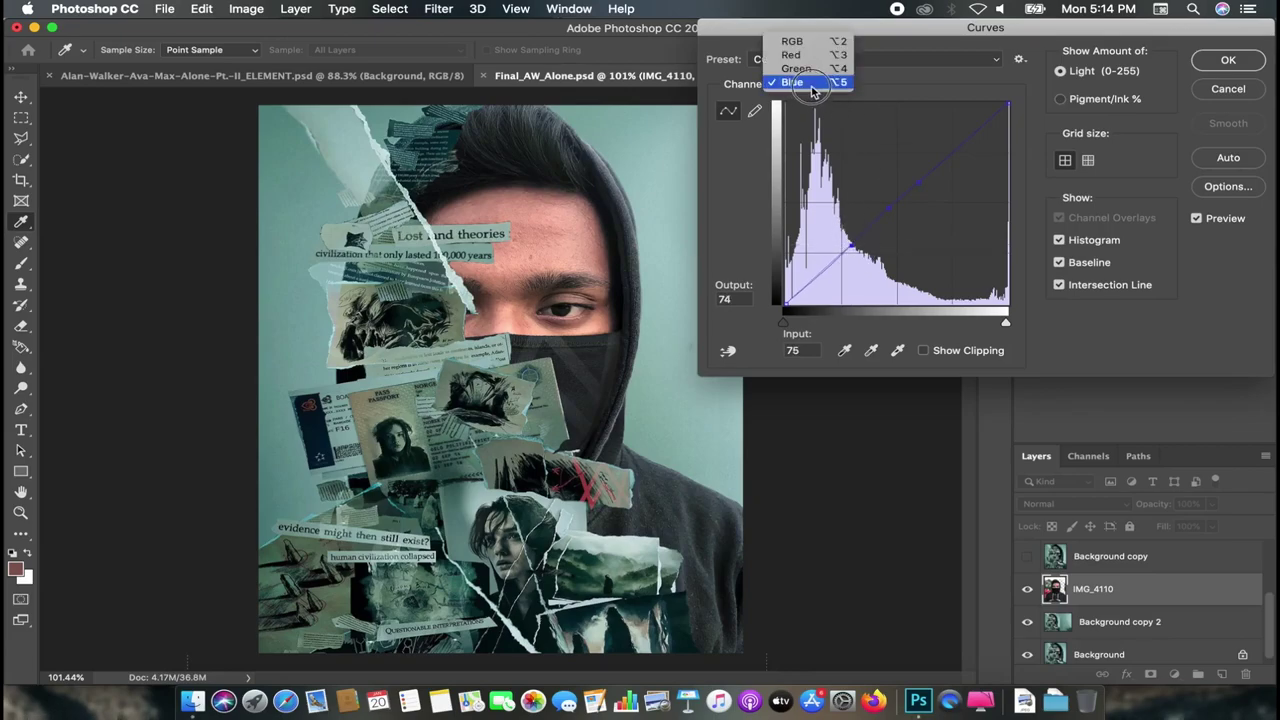
left_click(1226, 60)
left_click(246, 9)
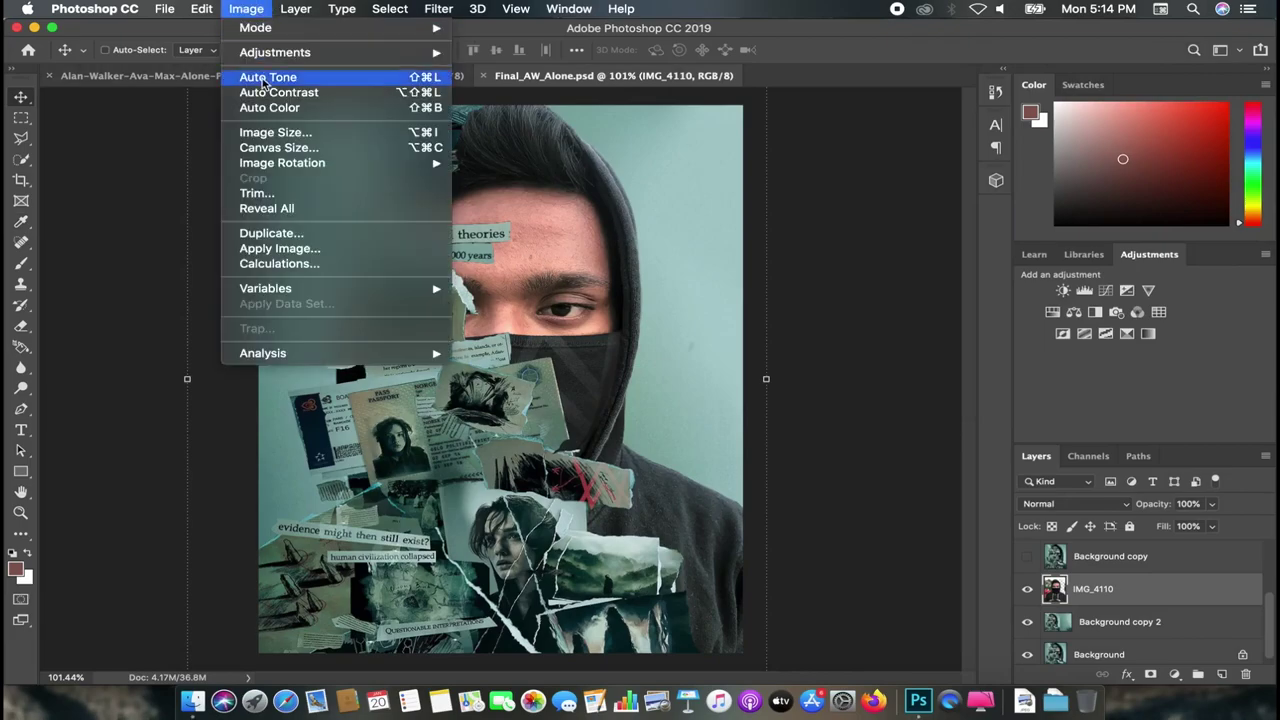
mouse_move(275, 52)
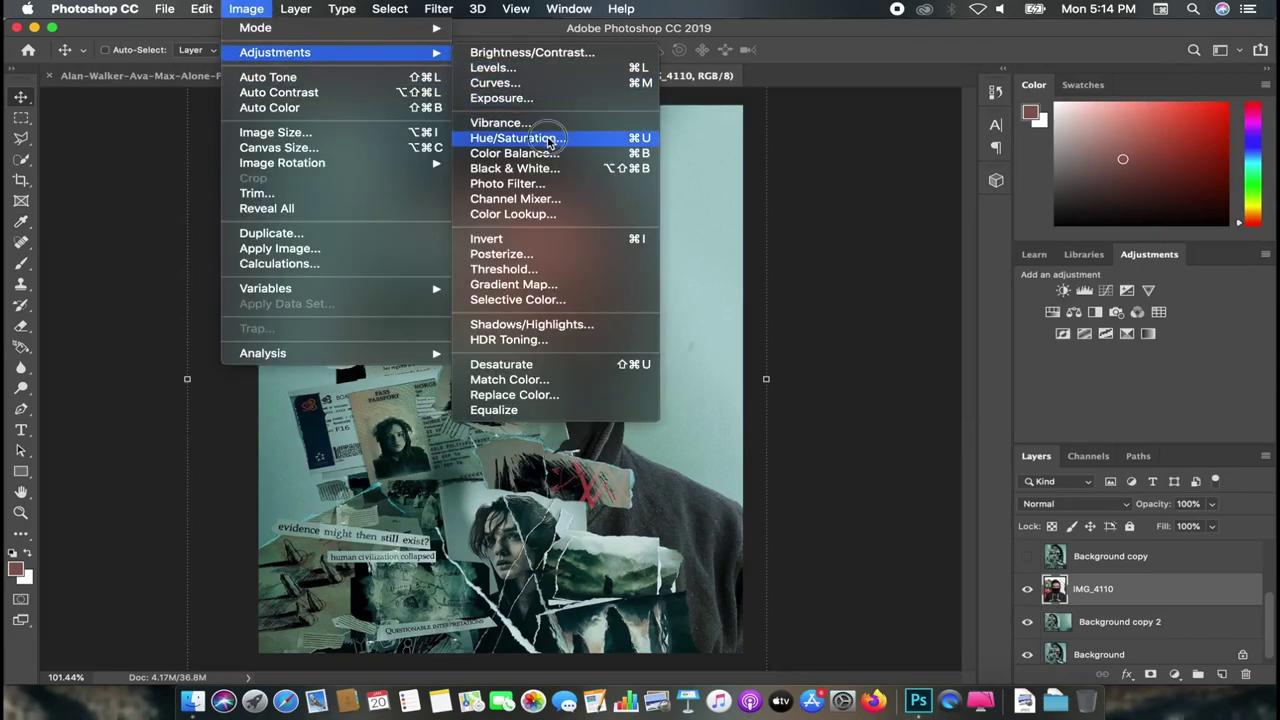
Step: Preview Hue +1 and Saturation -28 in Hue/Saturation on IMG_4110
left_click(517, 138)
mouse_move(936, 214)
left_mouse_down()
mouse_move(937, 288)
mouse_move(912, 254)
left_mouse_up()
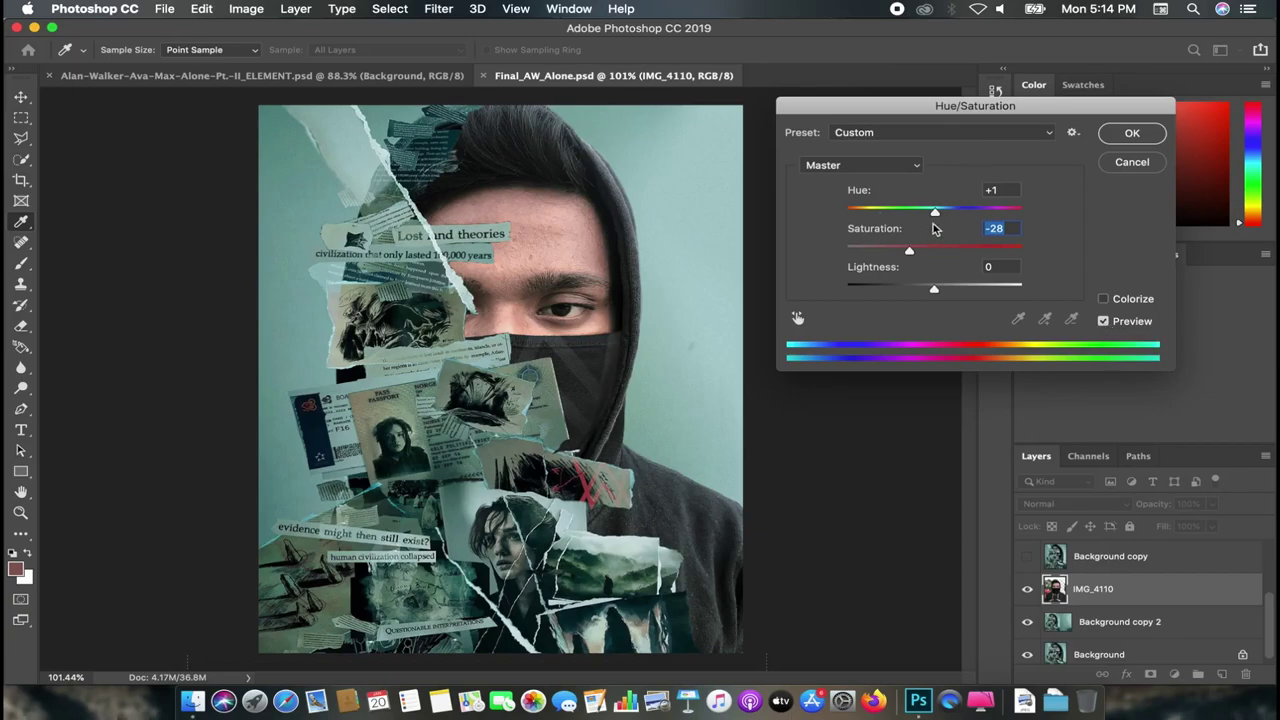
Step: Apply the Hue/Saturation change and save the document
left_click(1152, 134)
key("v")
scroll(512, 263, "up", 3)
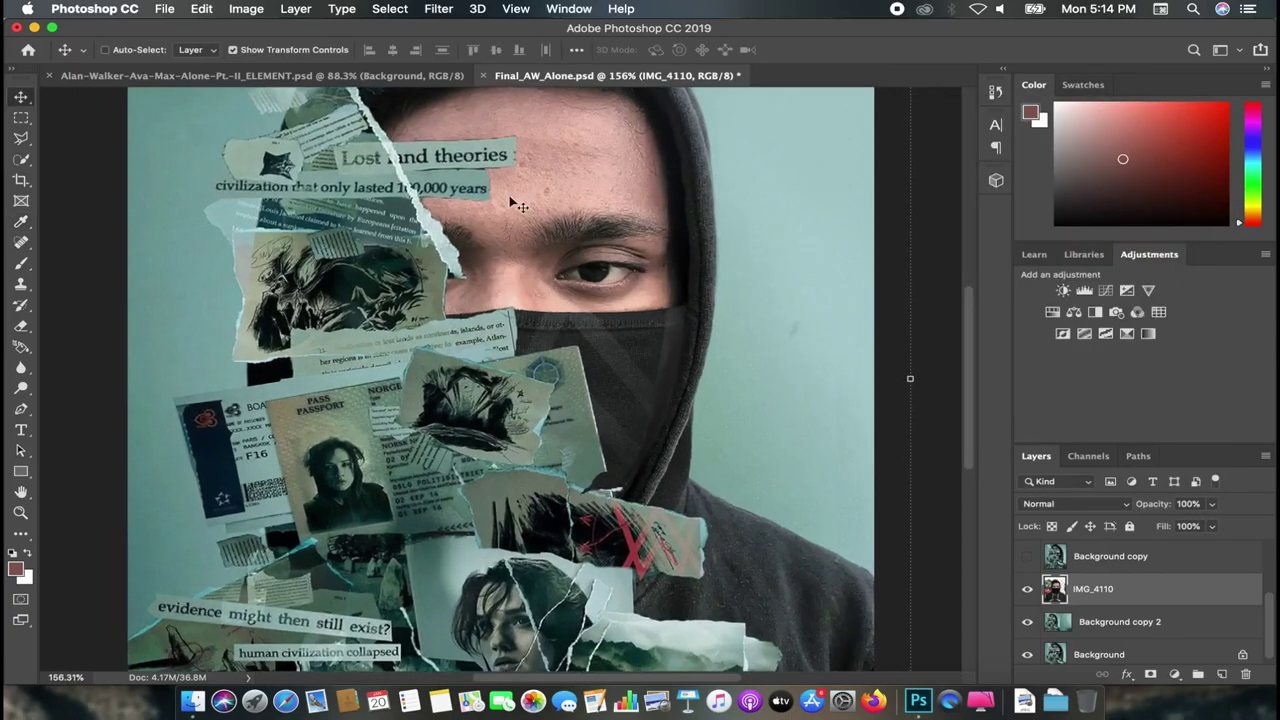
scroll(512, 203, "up", 3)
scroll(512, 203, "down", 3)
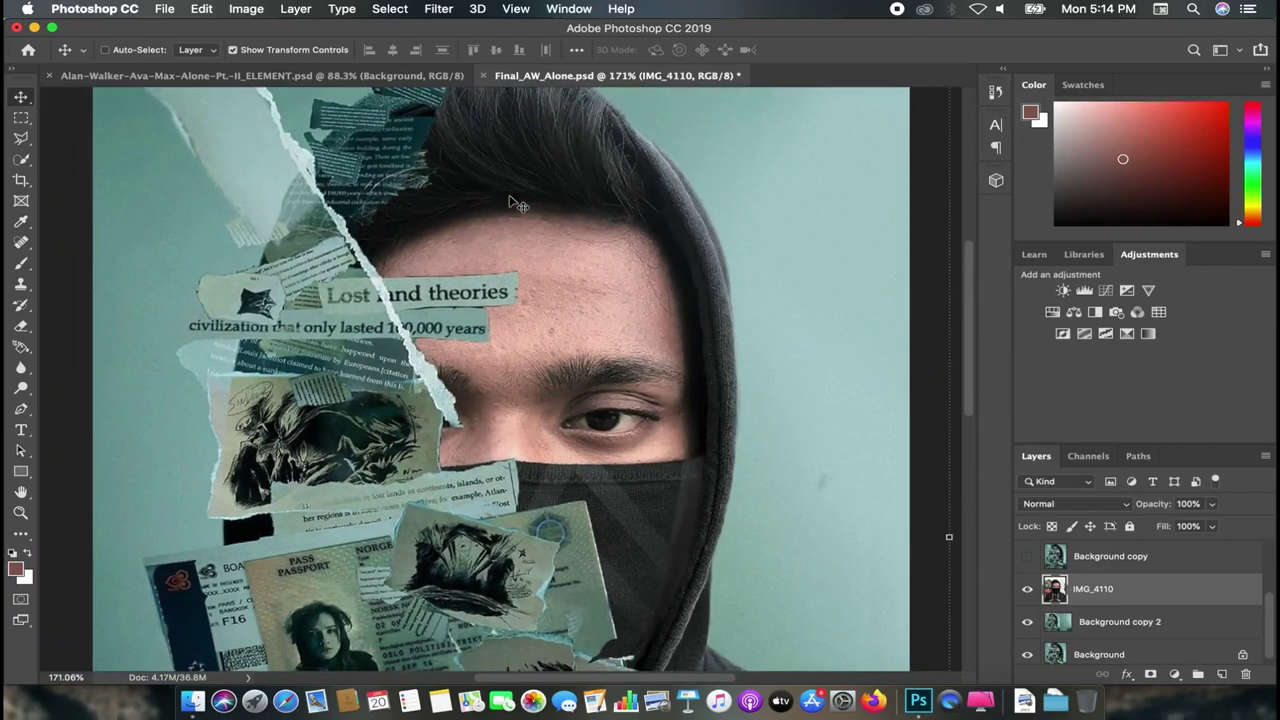
scroll(512, 203, "up", 3)
scroll(623, 329, "down", 3)
scroll(618, 360, "up", 2)
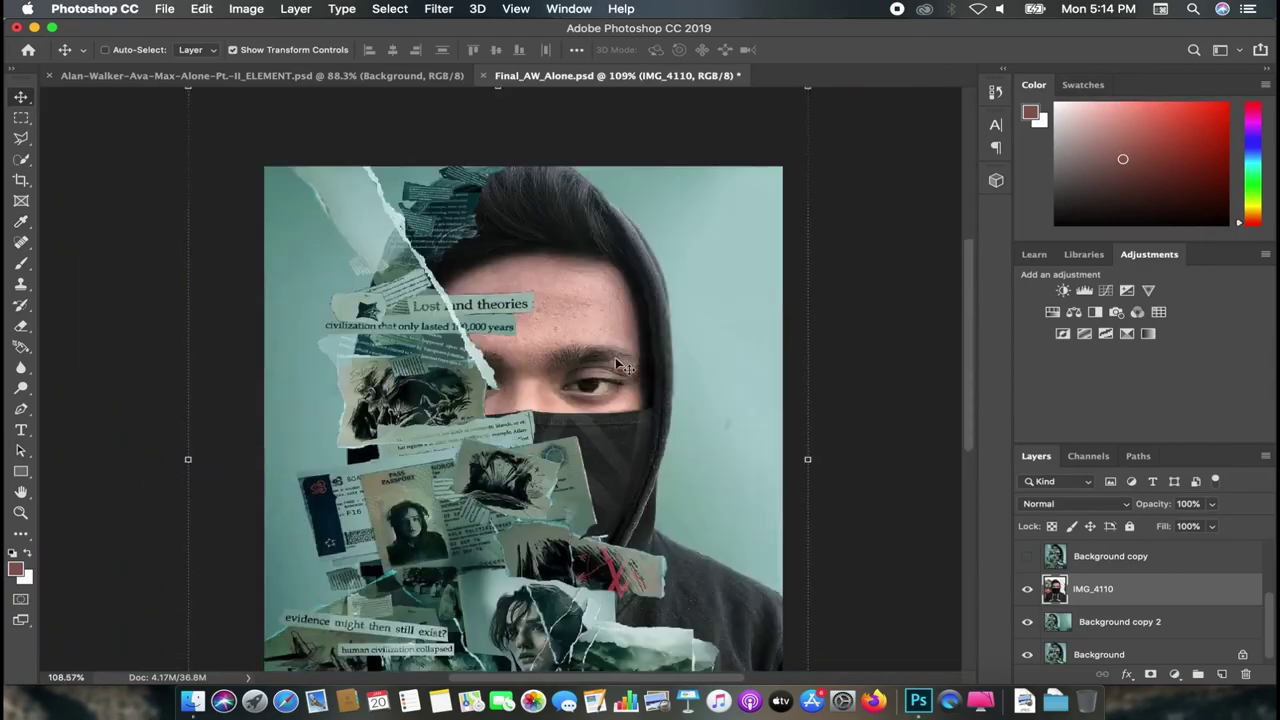
scroll(620, 366, "down", 2)
scroll(617, 363, "up", 2)
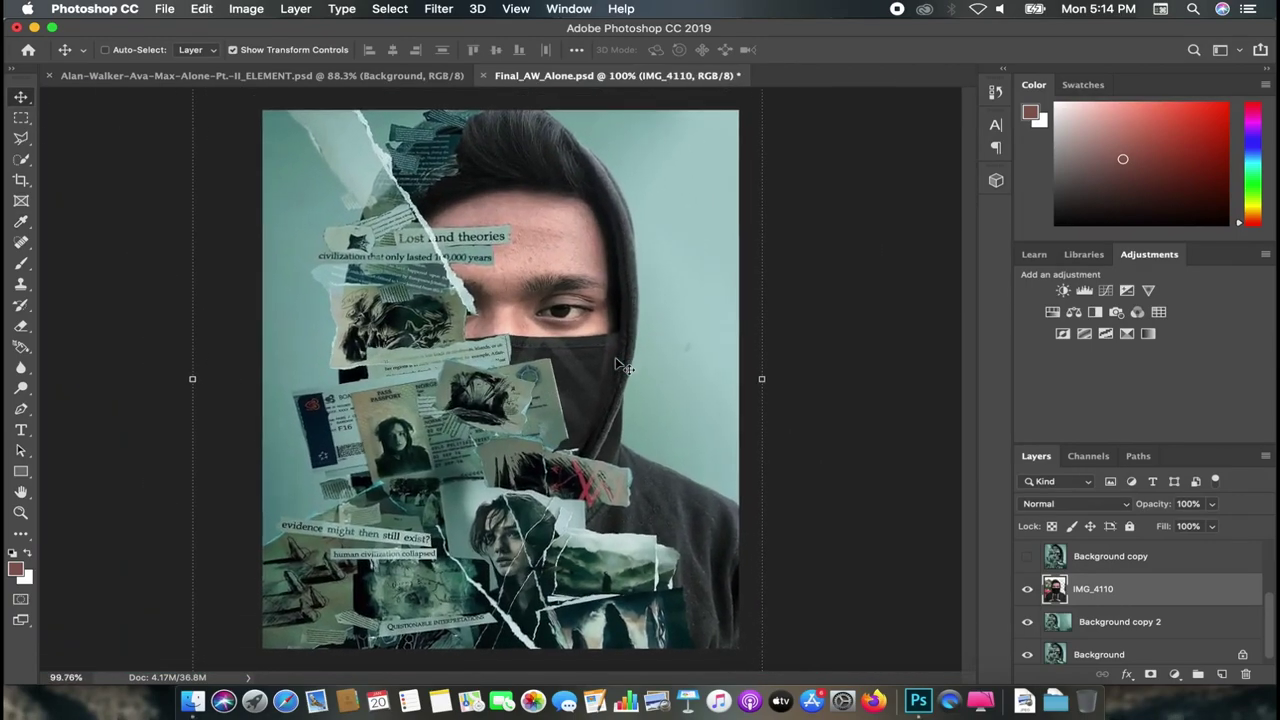
key("cmd+s")
Step: Show IMG_4110 and Background copy 2, and hide Background copy to reveal the photo
scroll(618, 282, "up", 2)
scroll(590, 260, "up", 2)
scroll(573, 246, "up", 1)
left_click(1027, 621)
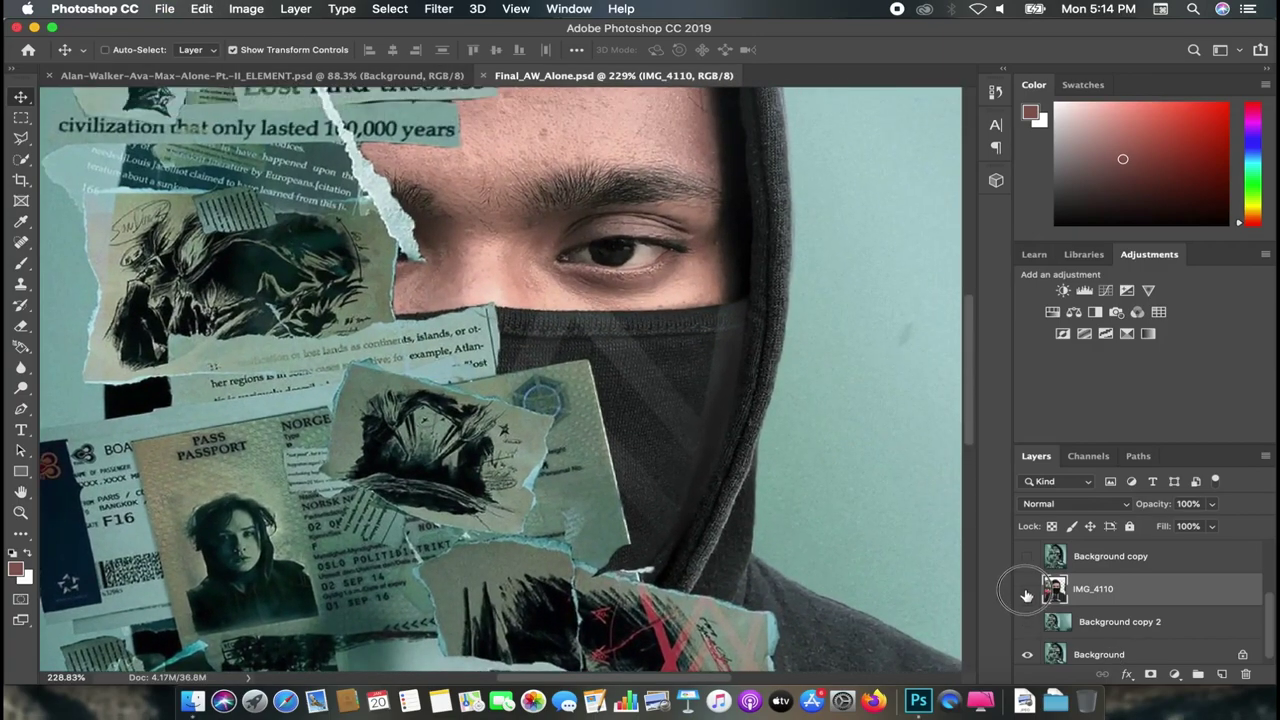
left_click(1027, 590)
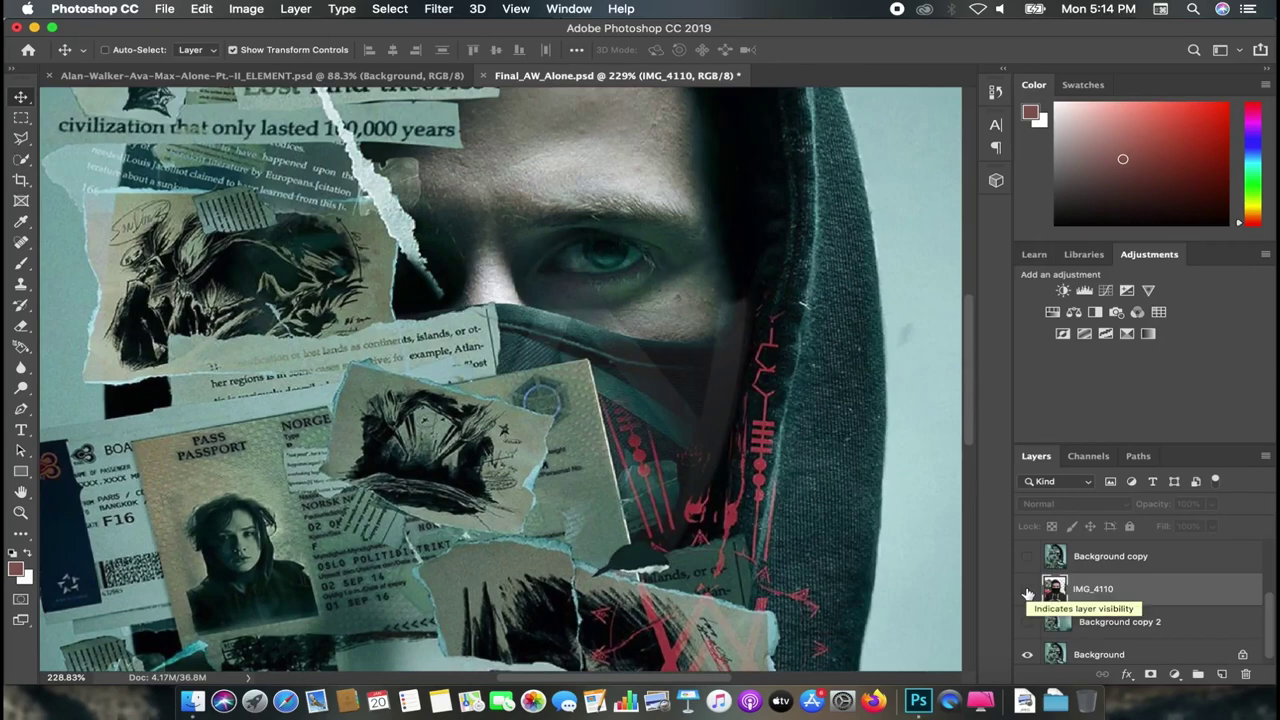
left_click(1027, 592)
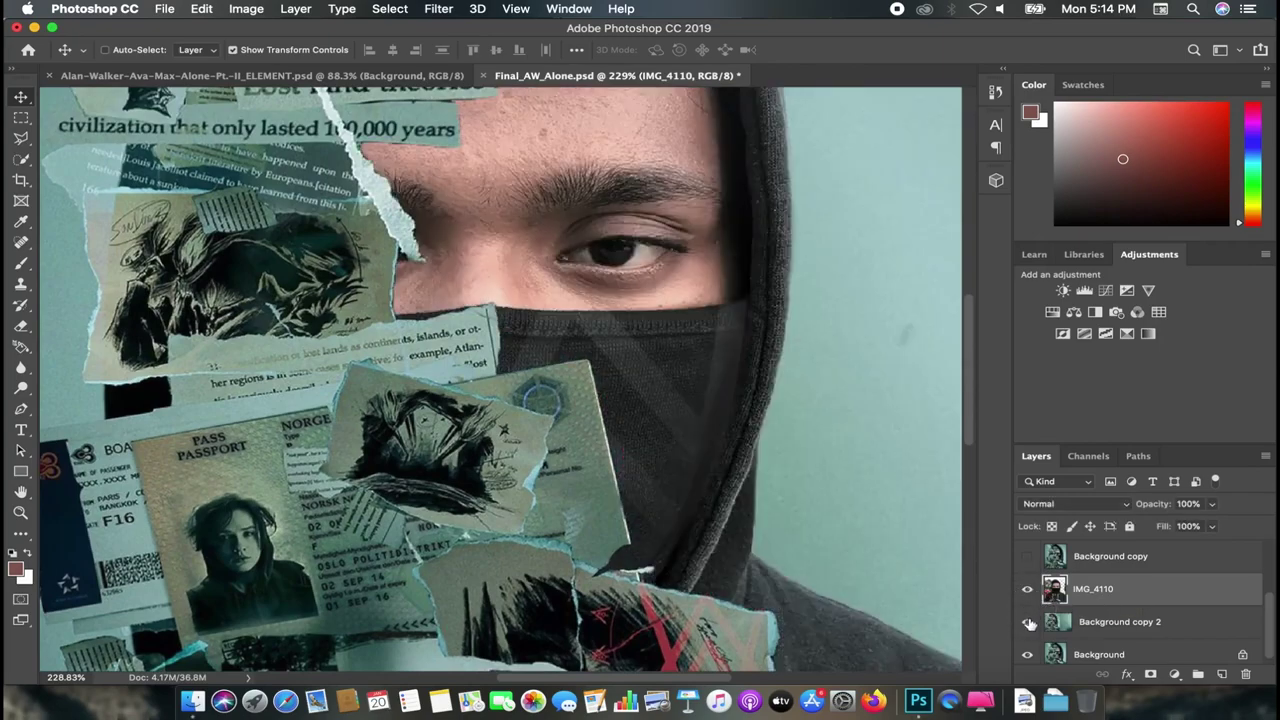
left_click(1028, 622)
left_click(1027, 593)
left_click(1026, 589, "alt")
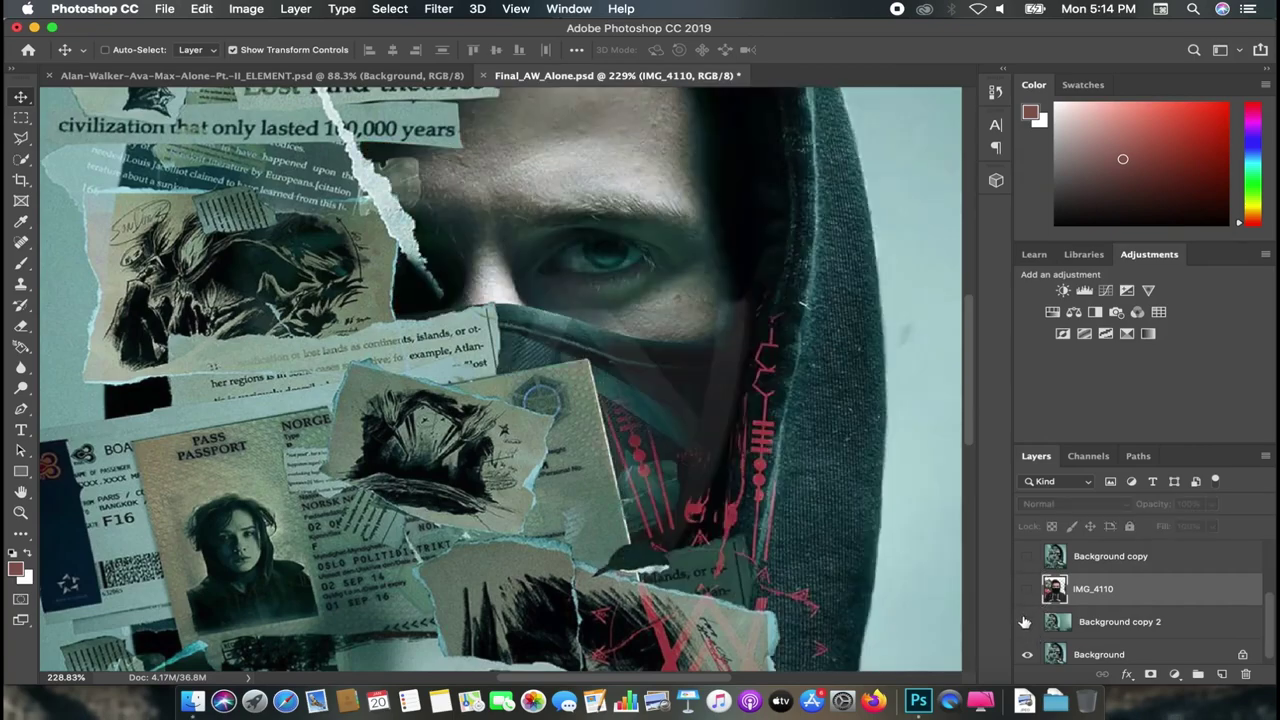
left_click(1027, 556)
Step: Zoom in on the eye and switch to the Brush tool
scroll(597, 275, "down", 3)
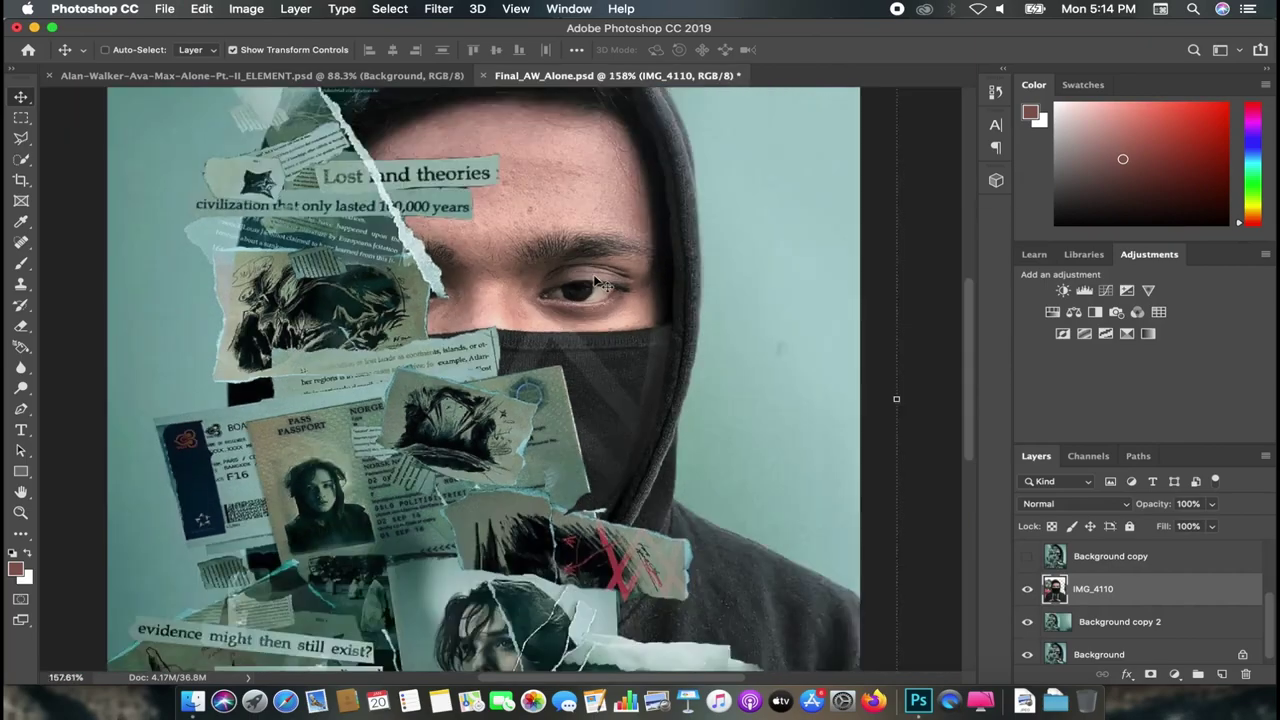
scroll(597, 290, "up", 3)
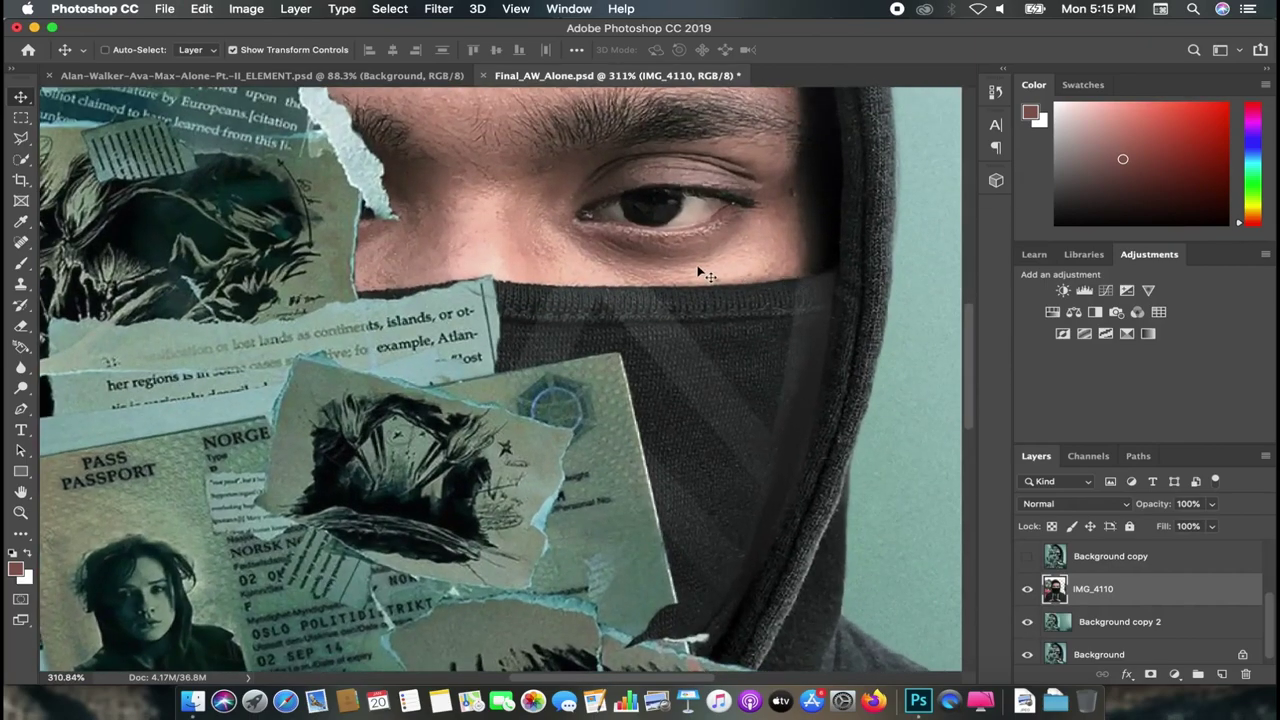
scroll(706, 274, "down", 2)
scroll(690, 280, "down", 2)
scroll(660, 290, "down", 2)
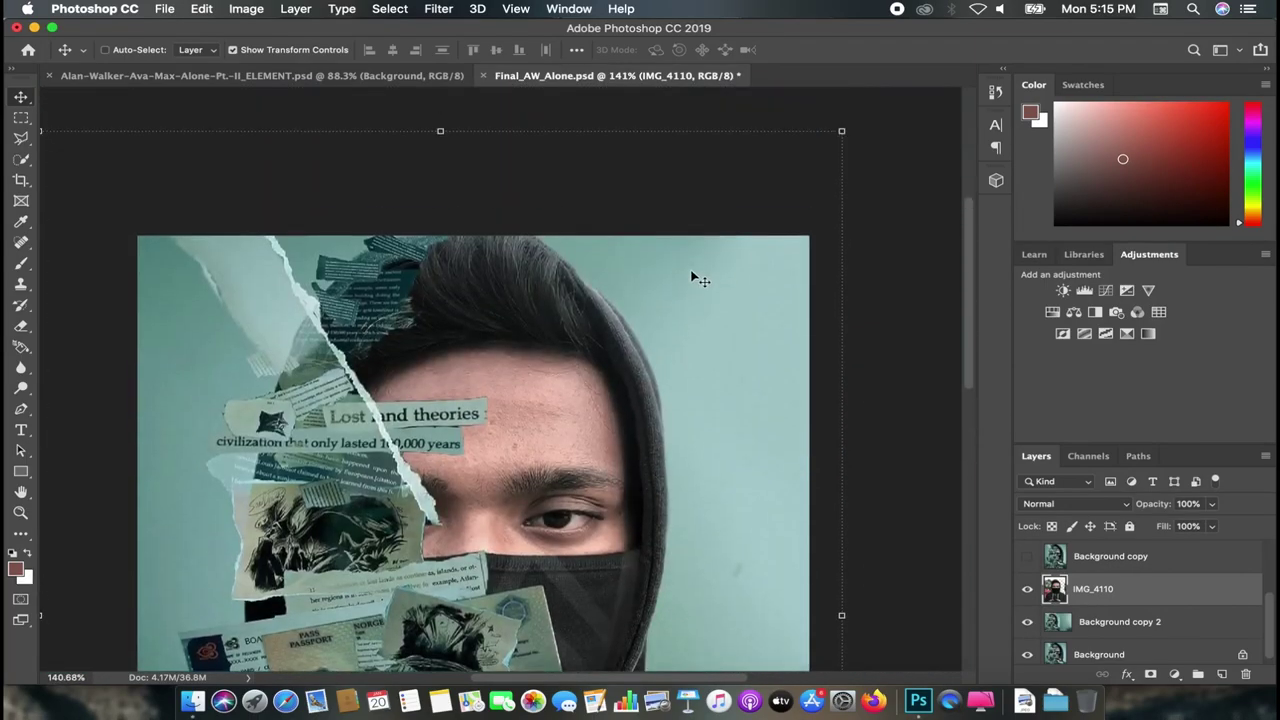
scroll(632, 296, "up", 2)
scroll(665, 389, "up", 2)
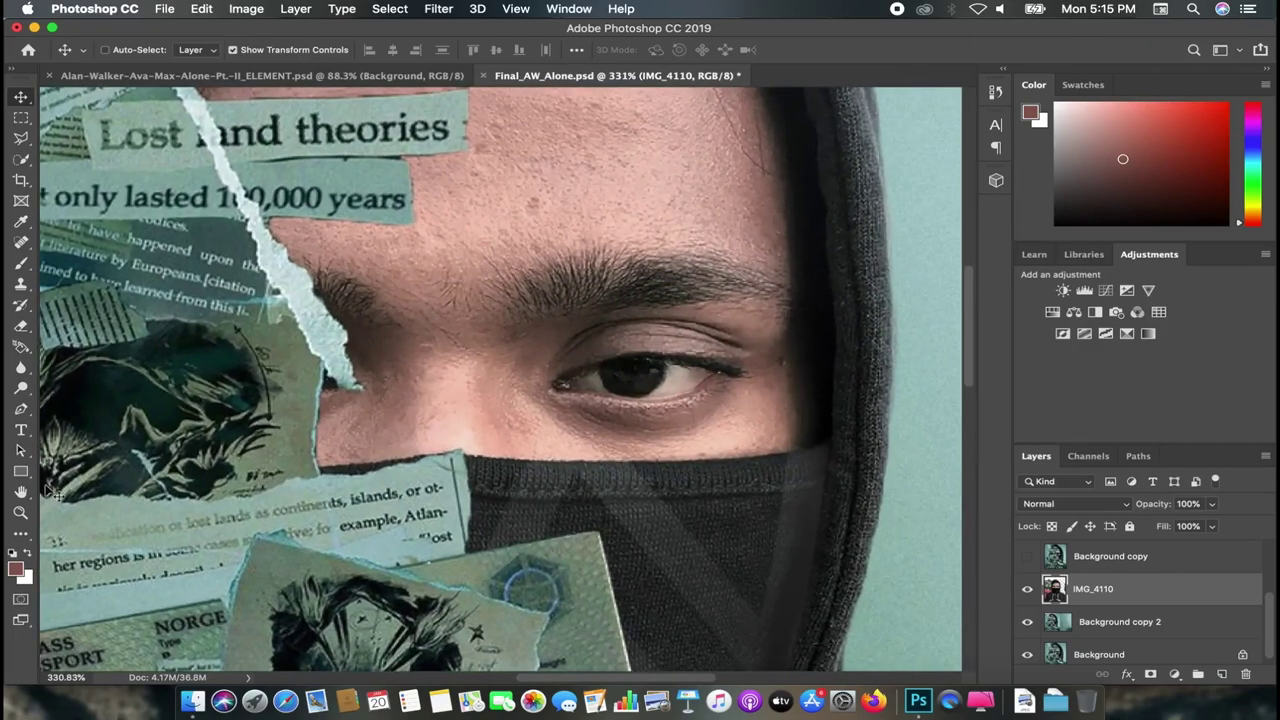
key("b")
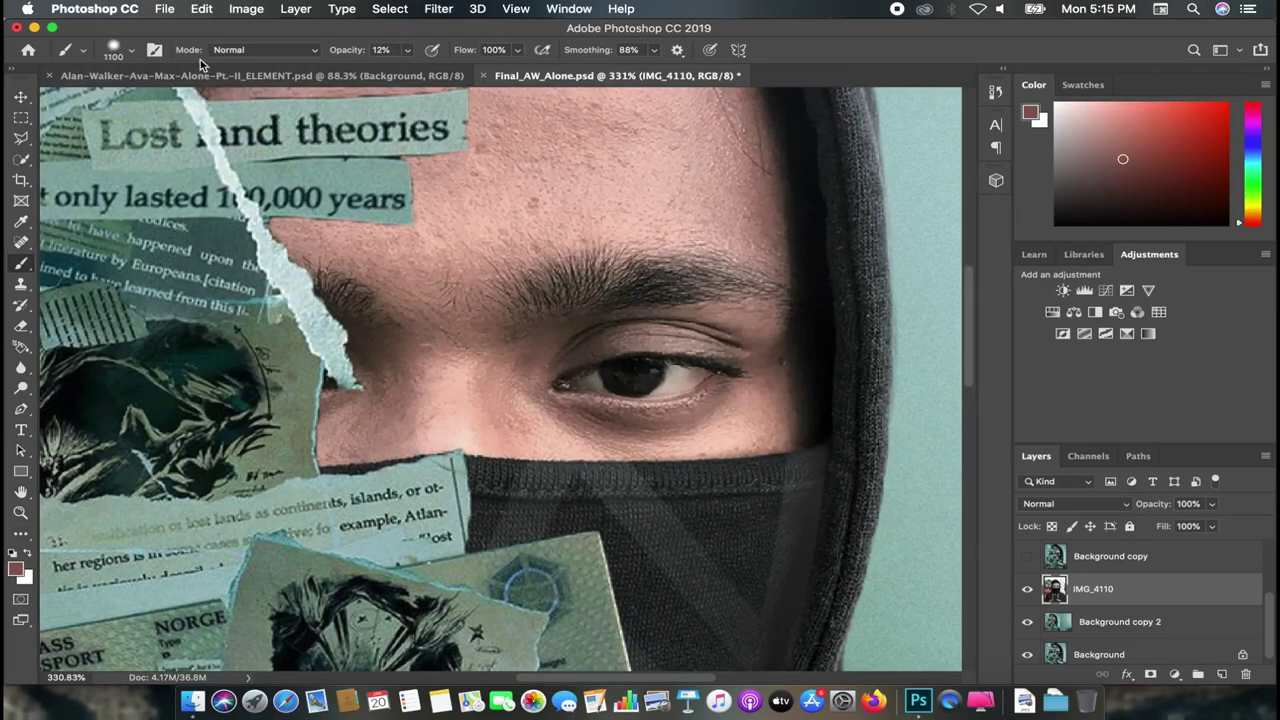
Step: Set the brush to 44 px and pick a deeper teal foreground sampled from the collage
left_click(131, 49)
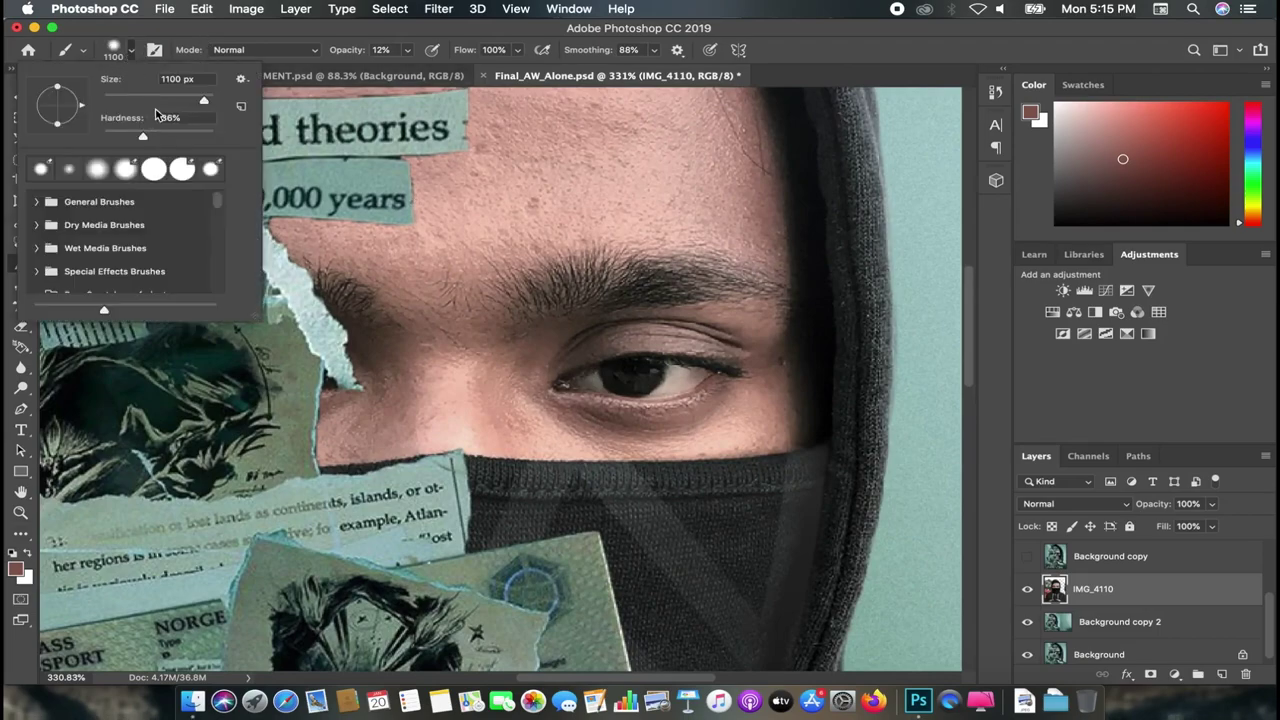
left_click_drag(185, 100, 127, 98)
key("Return")
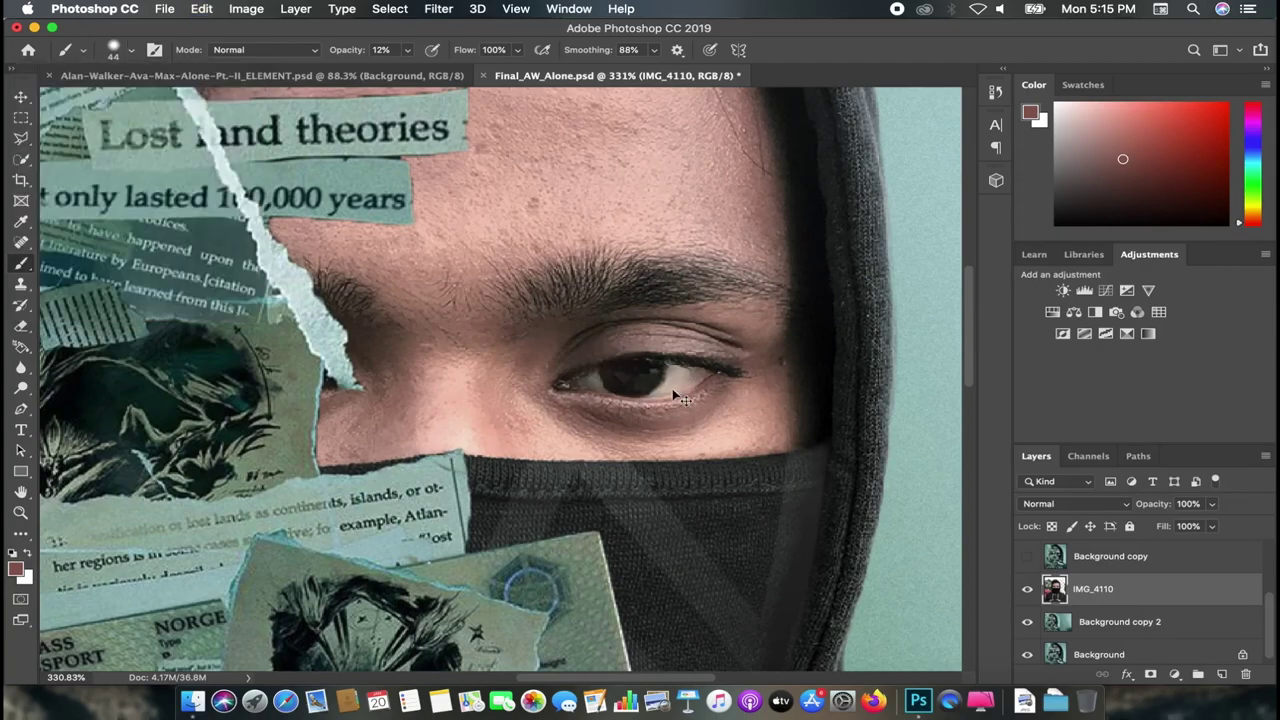
left_click(18, 567)
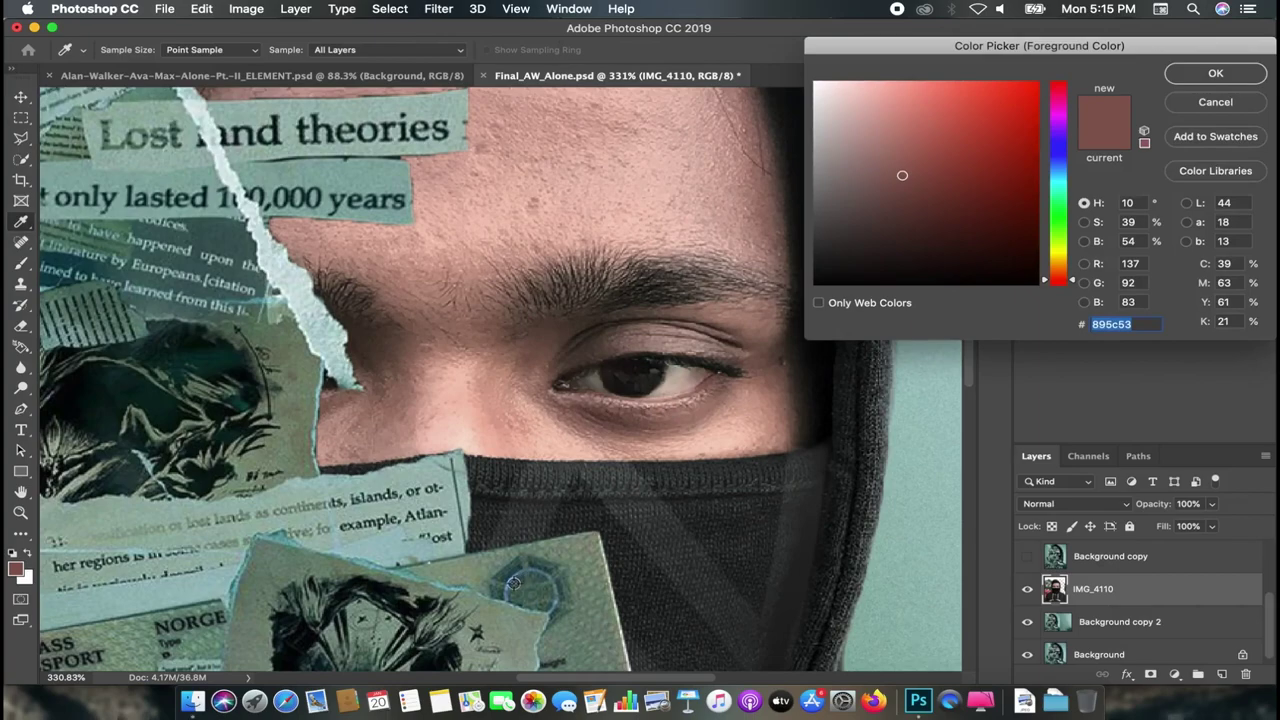
left_click(511, 584)
left_click_drag(511, 584, 450, 590)
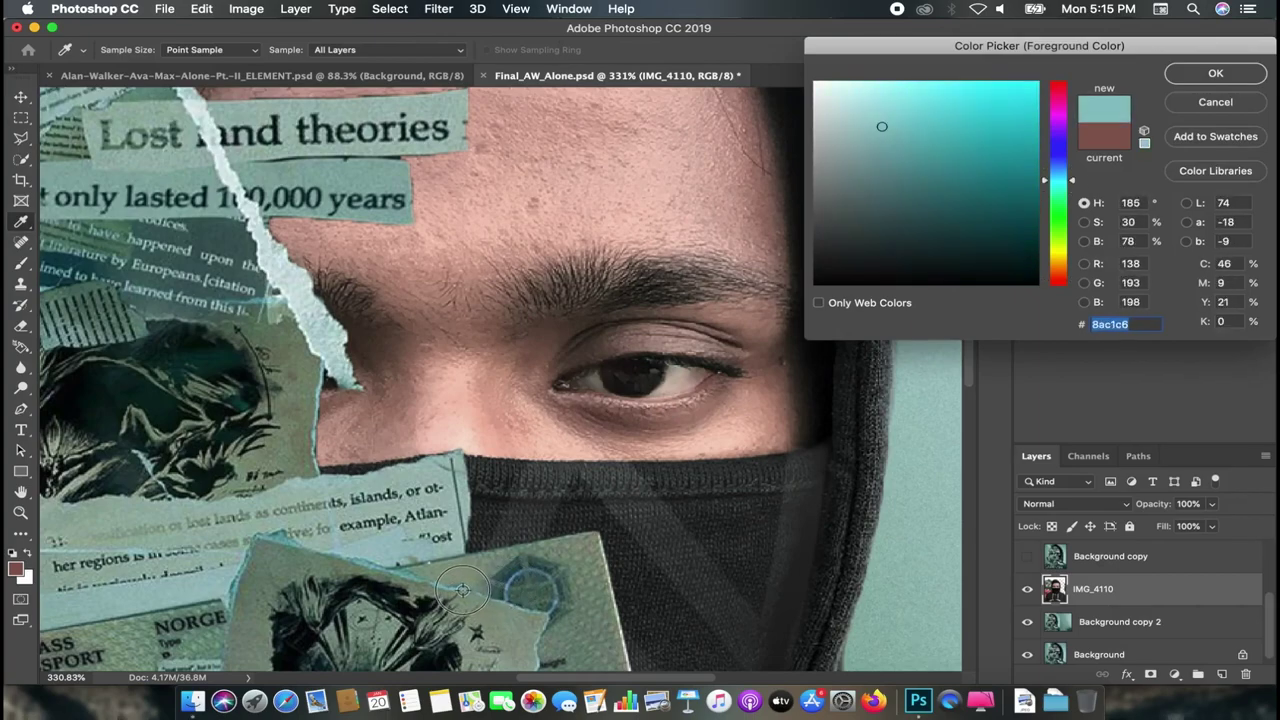
left_click_drag(907, 167, 925, 161)
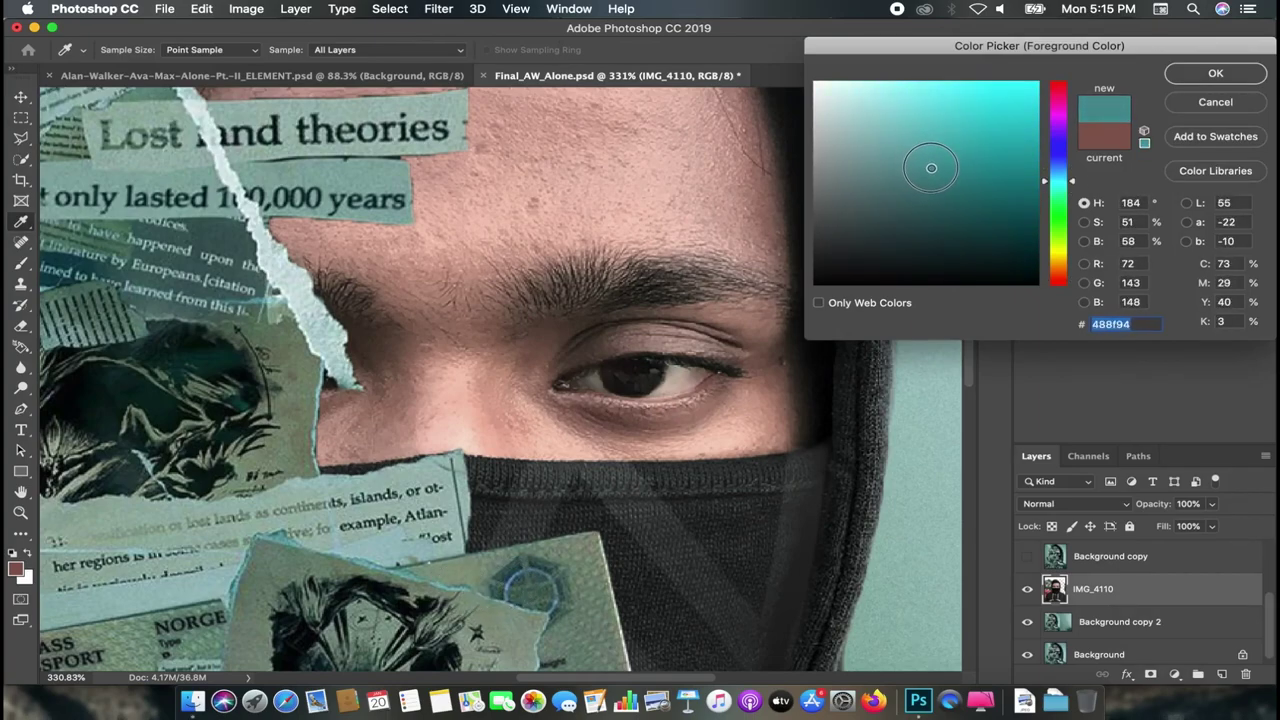
left_click(1200, 80)
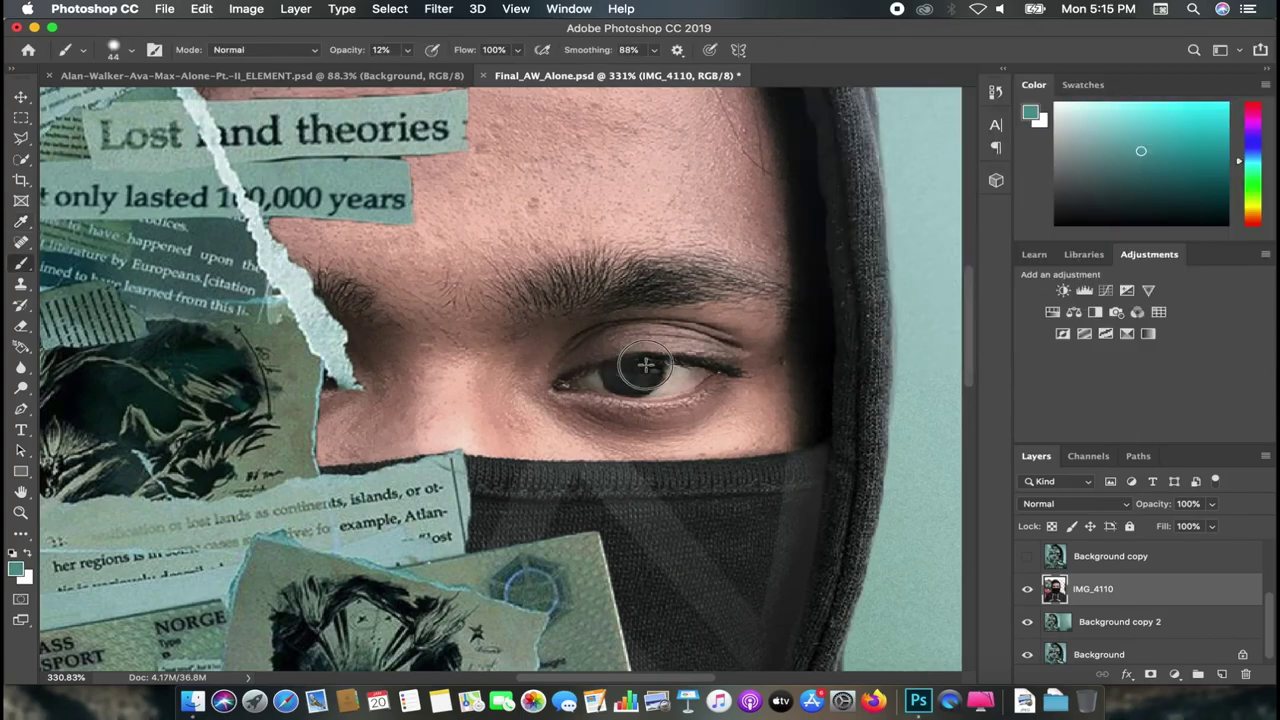
Step: Paint soft teal strokes over the iris at 12% opacity
left_click_drag(645, 380, 635, 385)
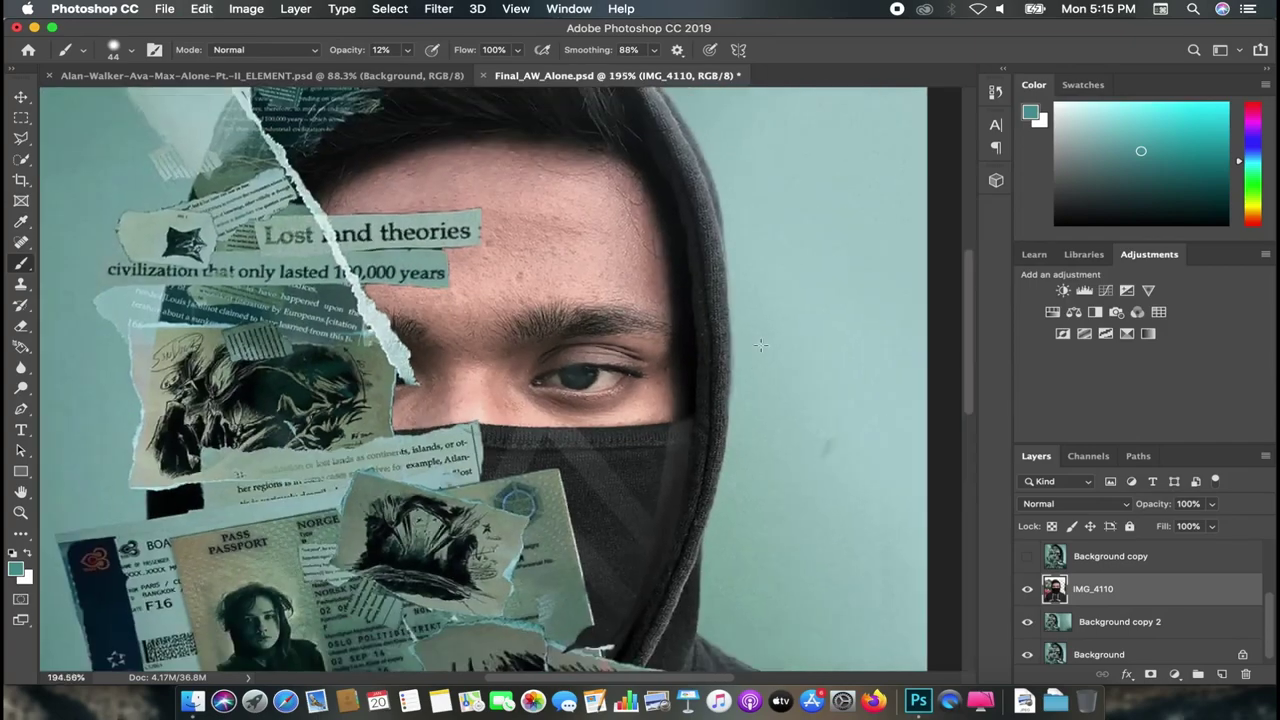
scroll(830, 340, "down", 3)
scroll(757, 348, "up", 3)
left_click(616, 390)
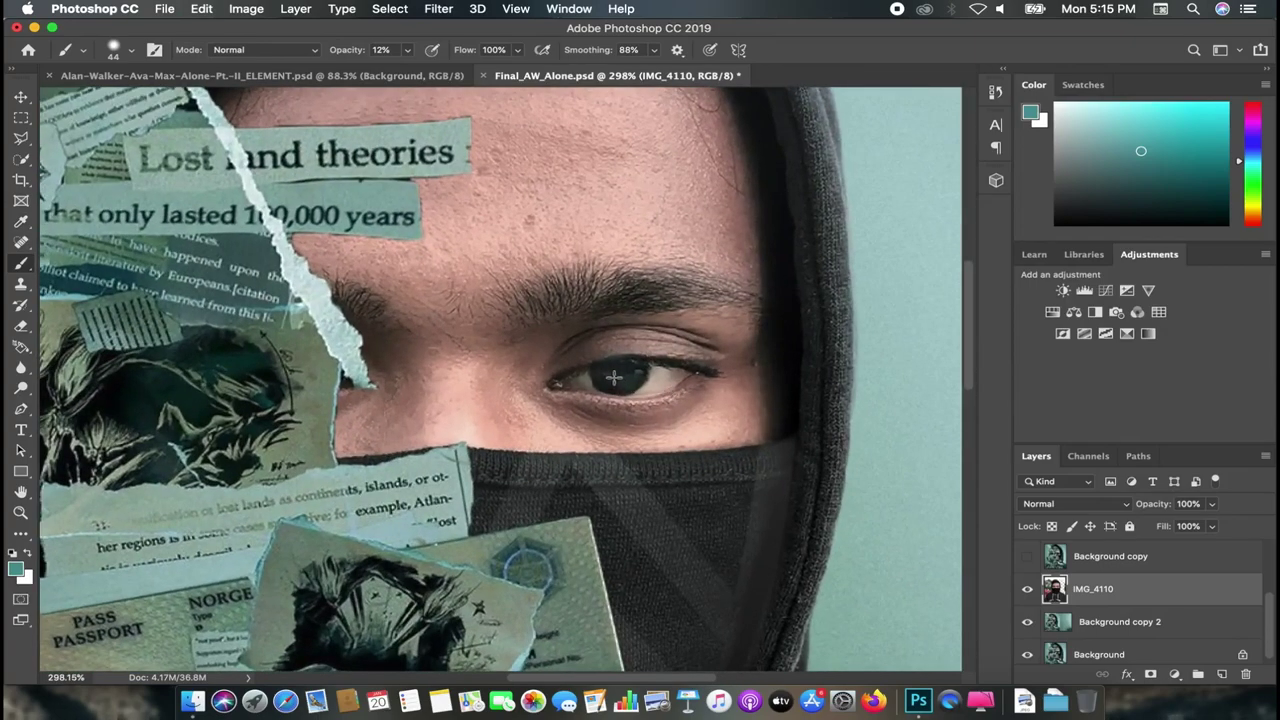
left_click(406, 50)
left_click(408, 76)
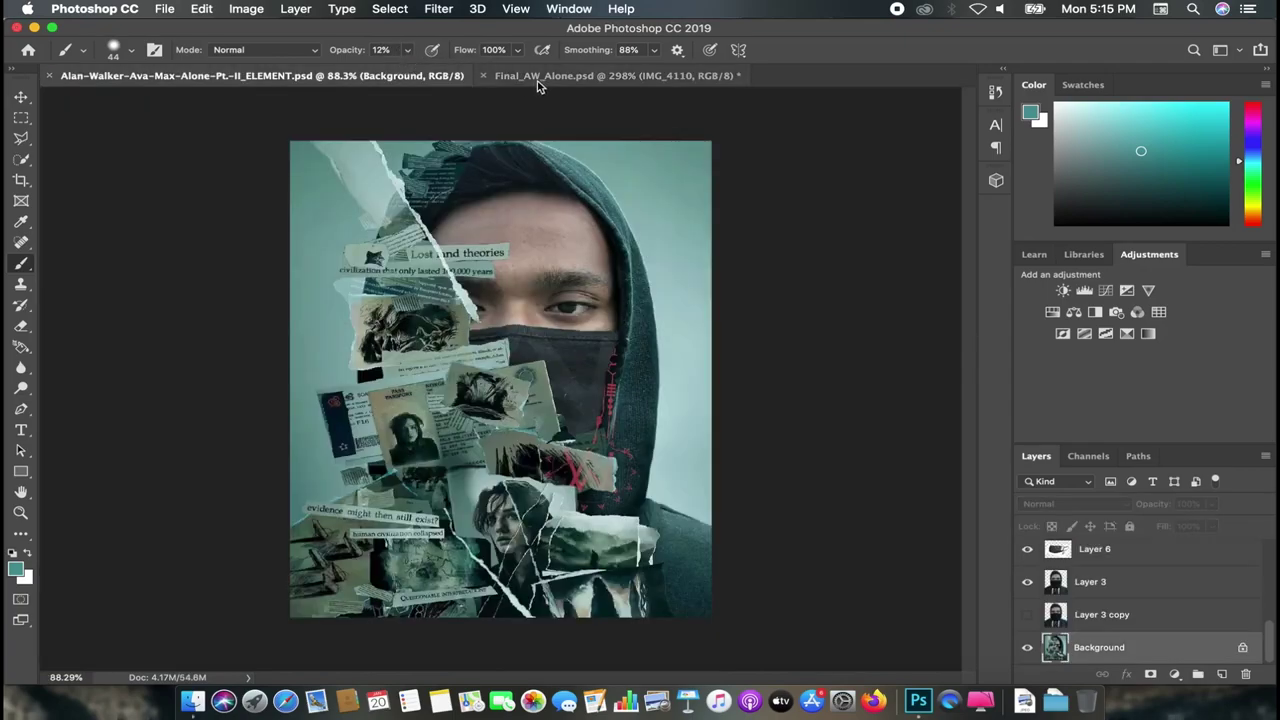
Step: Lower brush opacity to 8%, switch to the reference collage, and search 'HAHA THIS WAS WEIRED'
left_click(540, 75)
left_click(407, 50)
left_click_drag(409, 72, 405, 72)
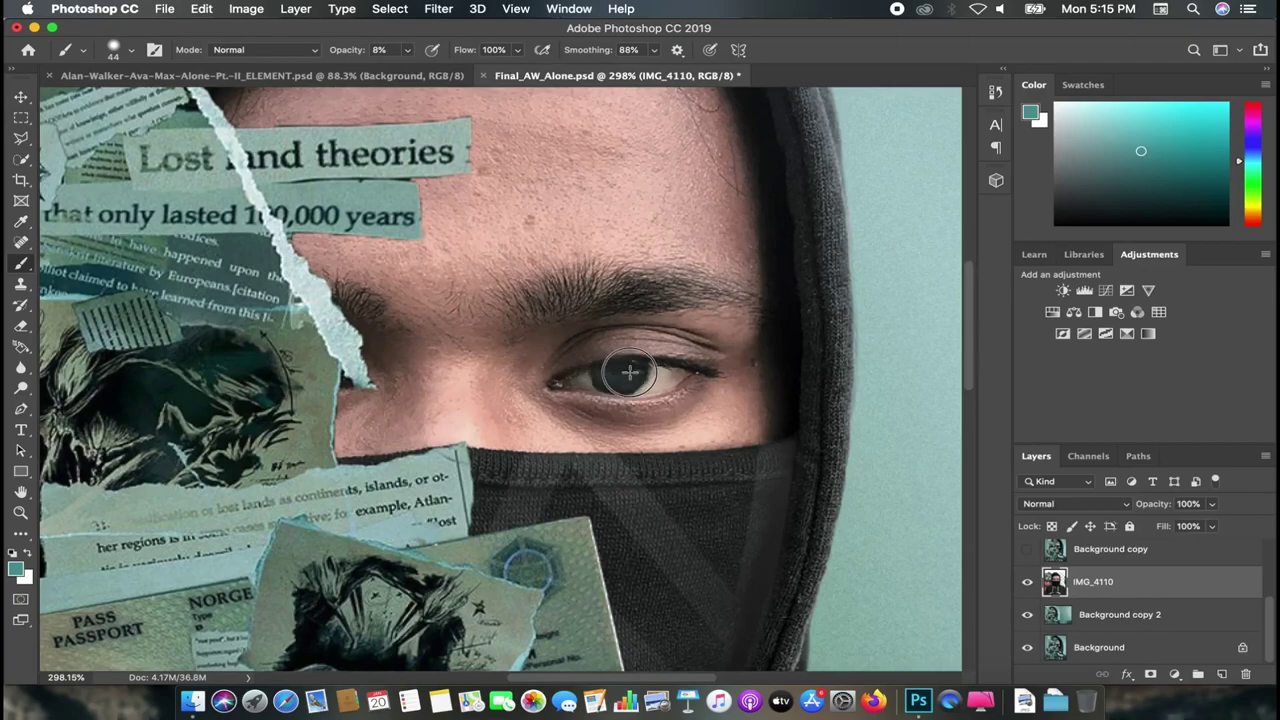
left_click(392, 77)
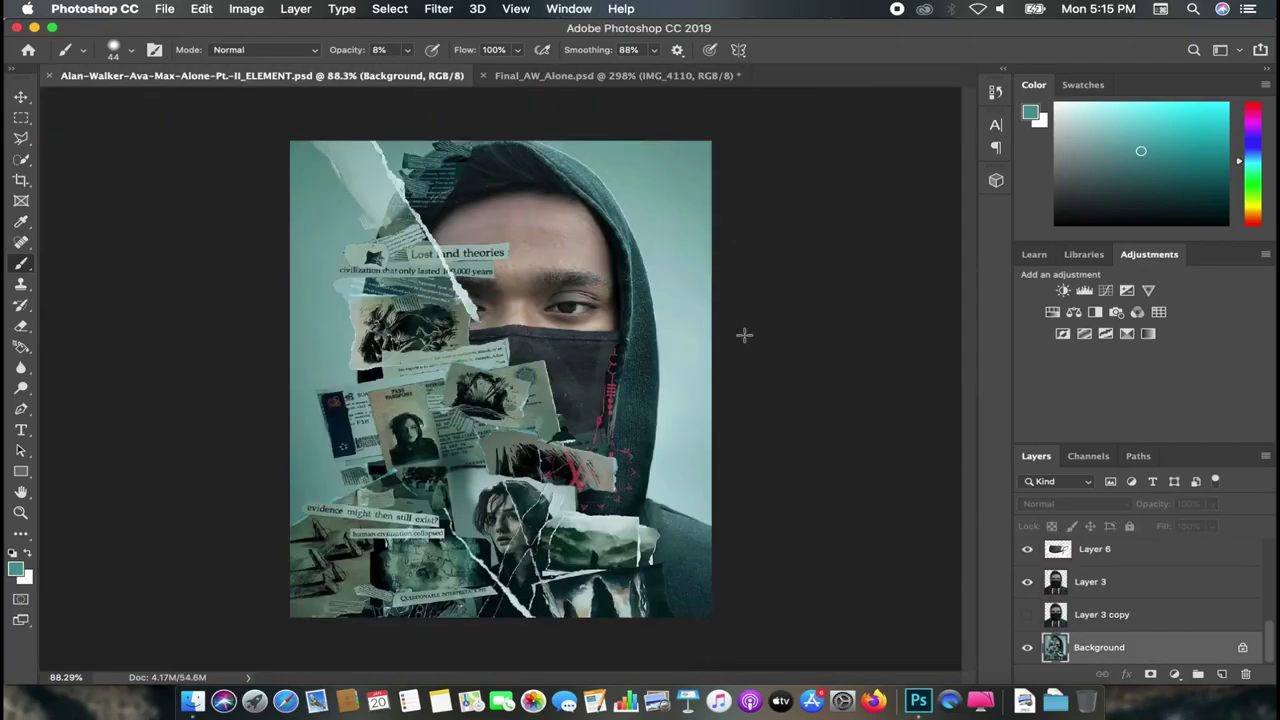
key("super+space")
type("HAHA T")
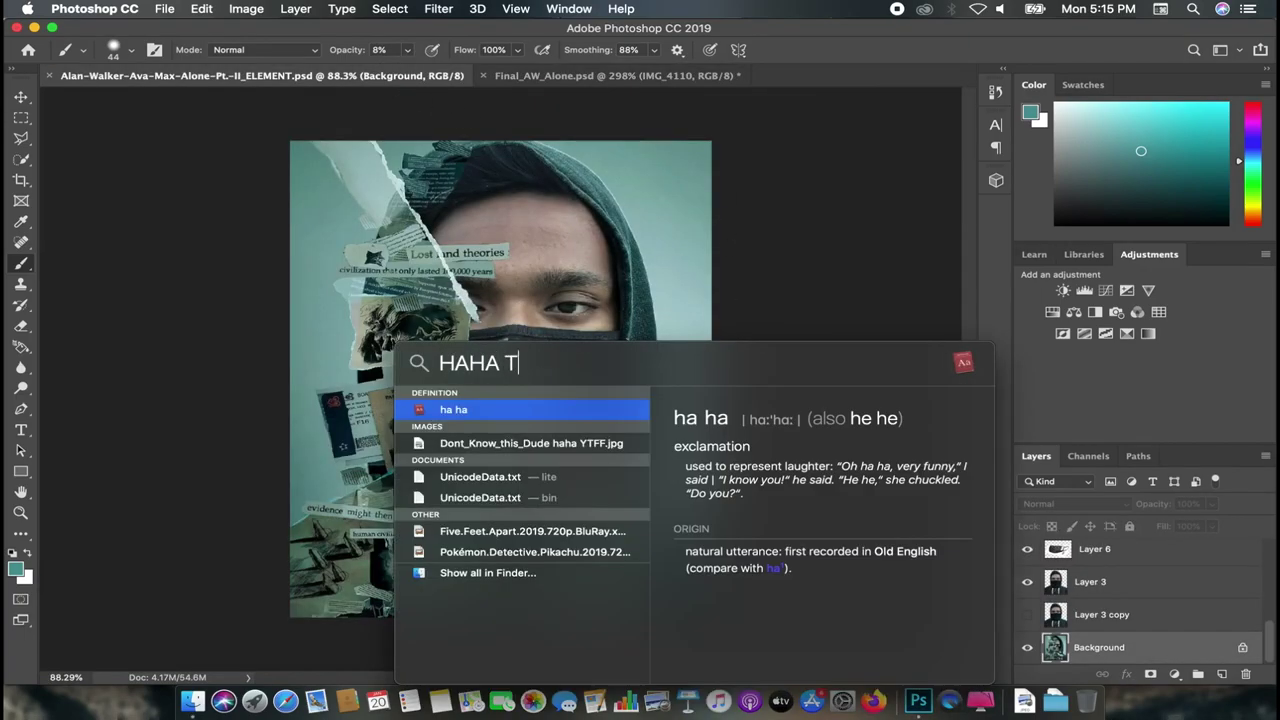
type("HIS WAS")
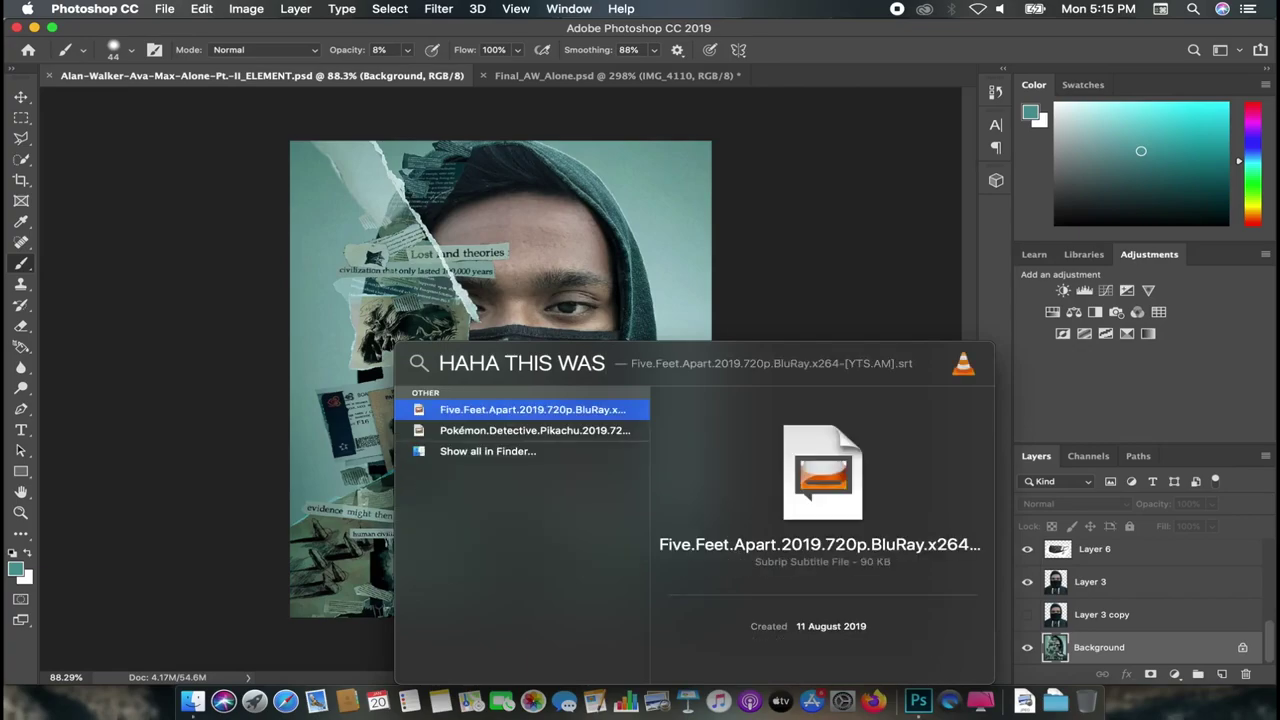
type(" WEIRED")
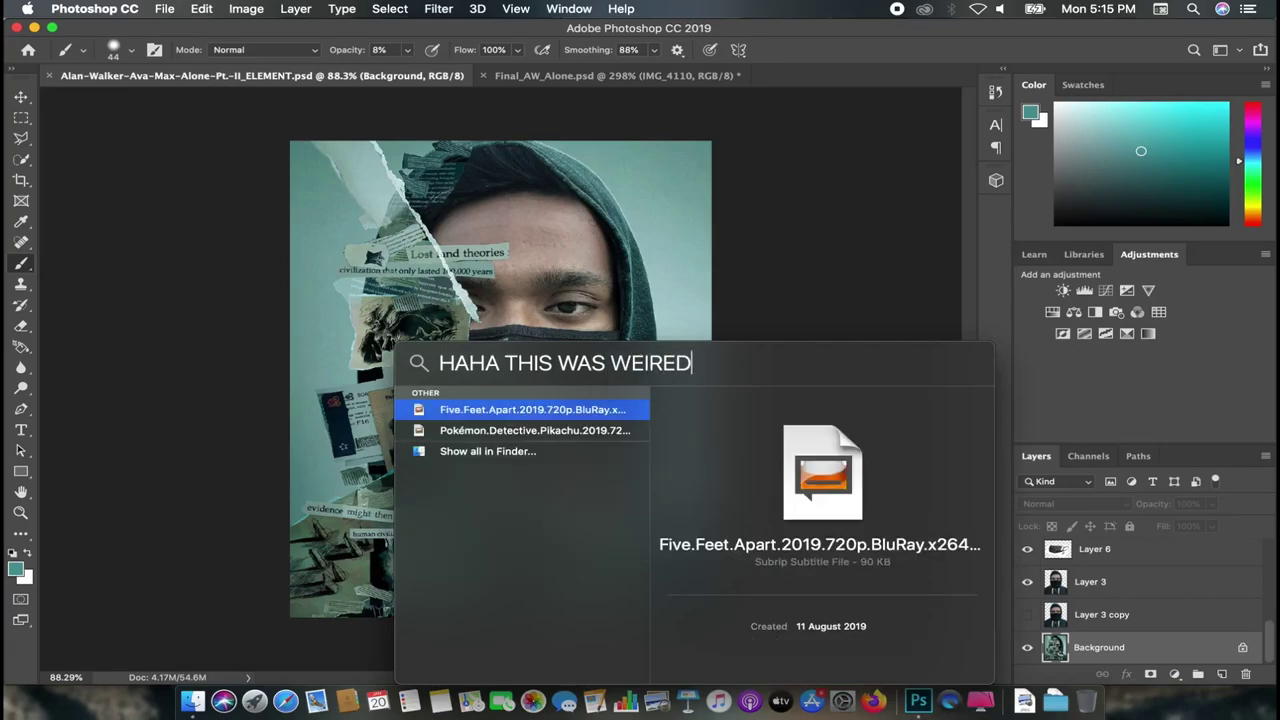
Step: Clear and dismiss the system search, then return to the Final_AW_Alone document
key("super+a")
key("BackSpace")
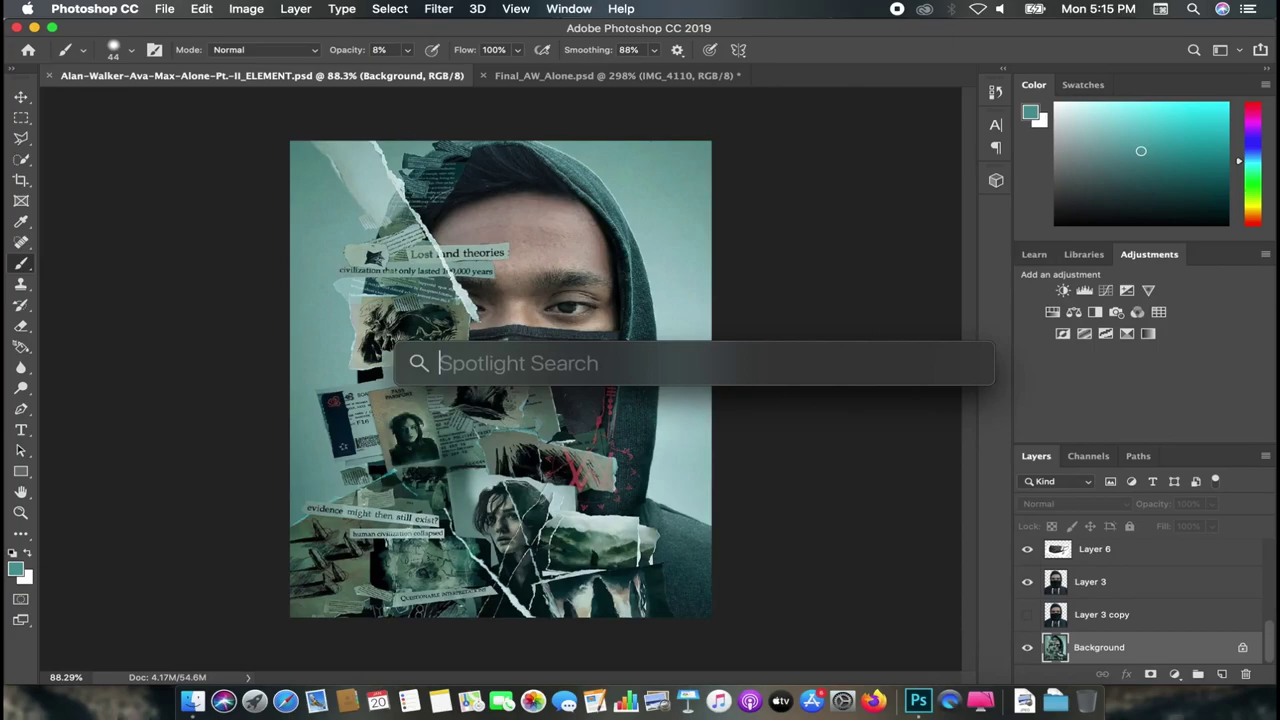
key("Escape")
left_click(560, 75)
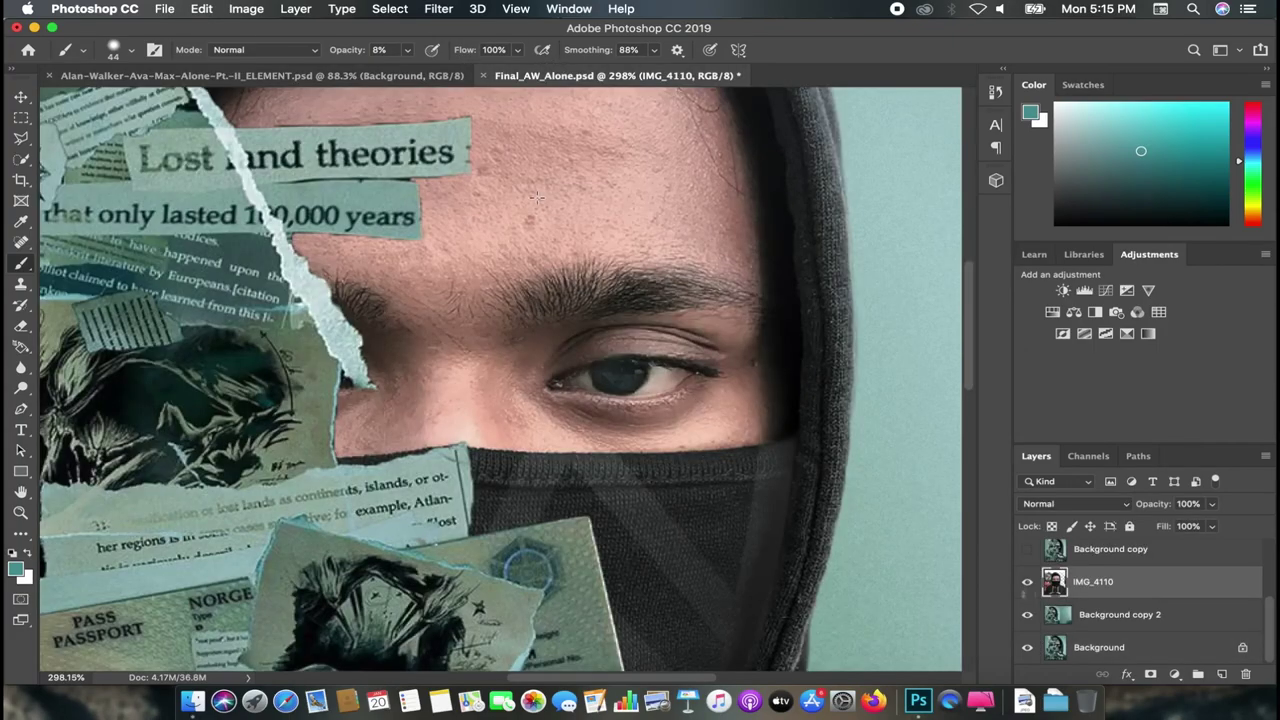
scroll(670, 398, "down", 2)
scroll(670, 398, "down", 2)
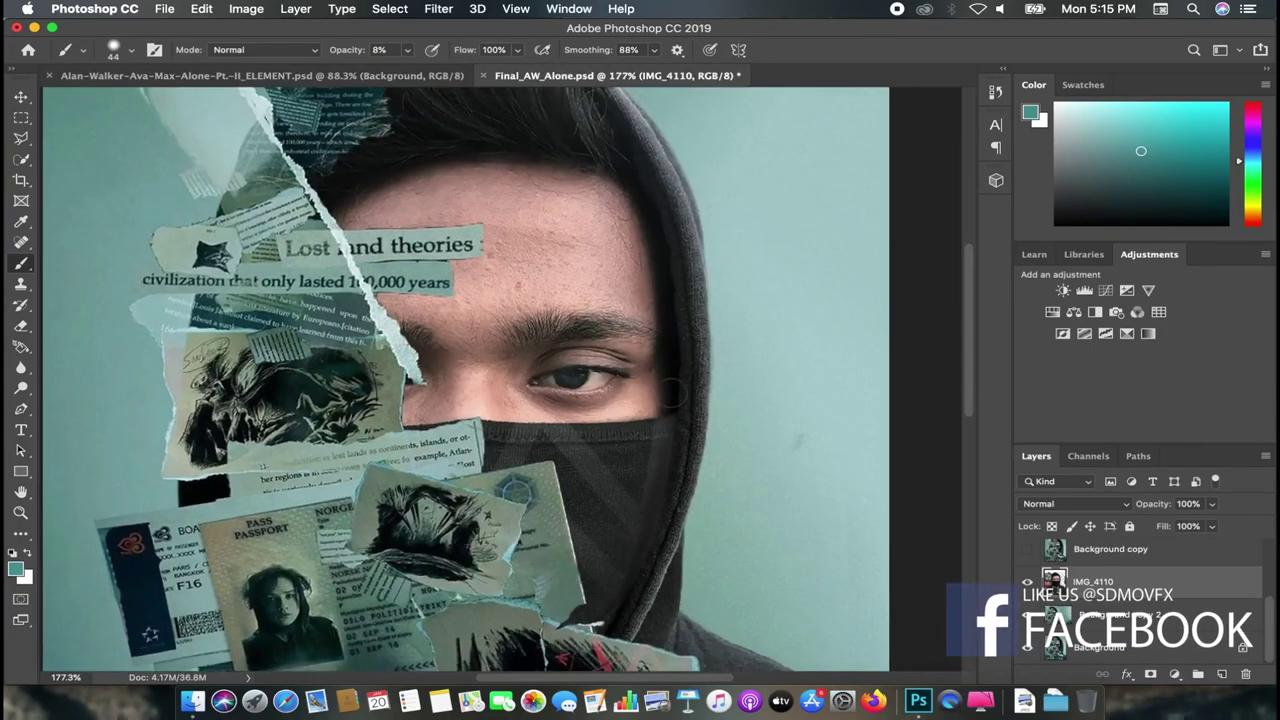
scroll(670, 393, "down", 1)
scroll(670, 393, "down", 2)
scroll(670, 393, "up", 2)
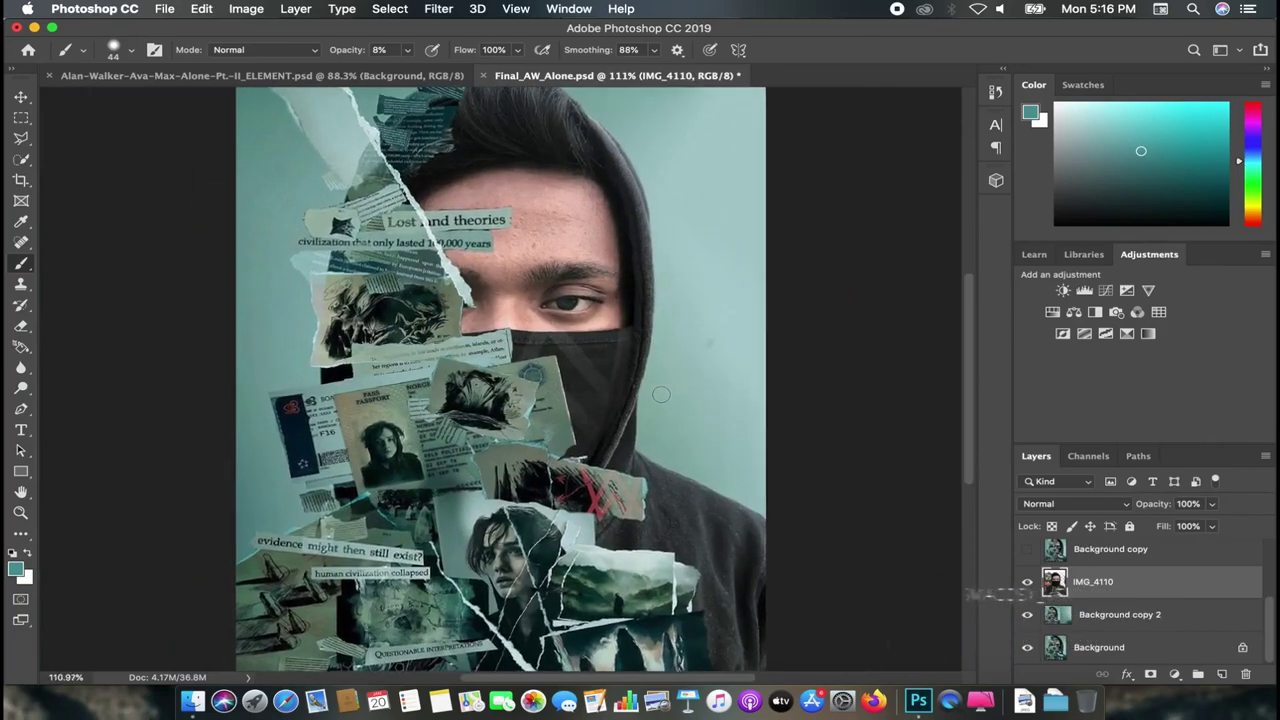
scroll(668, 395, "up", 3)
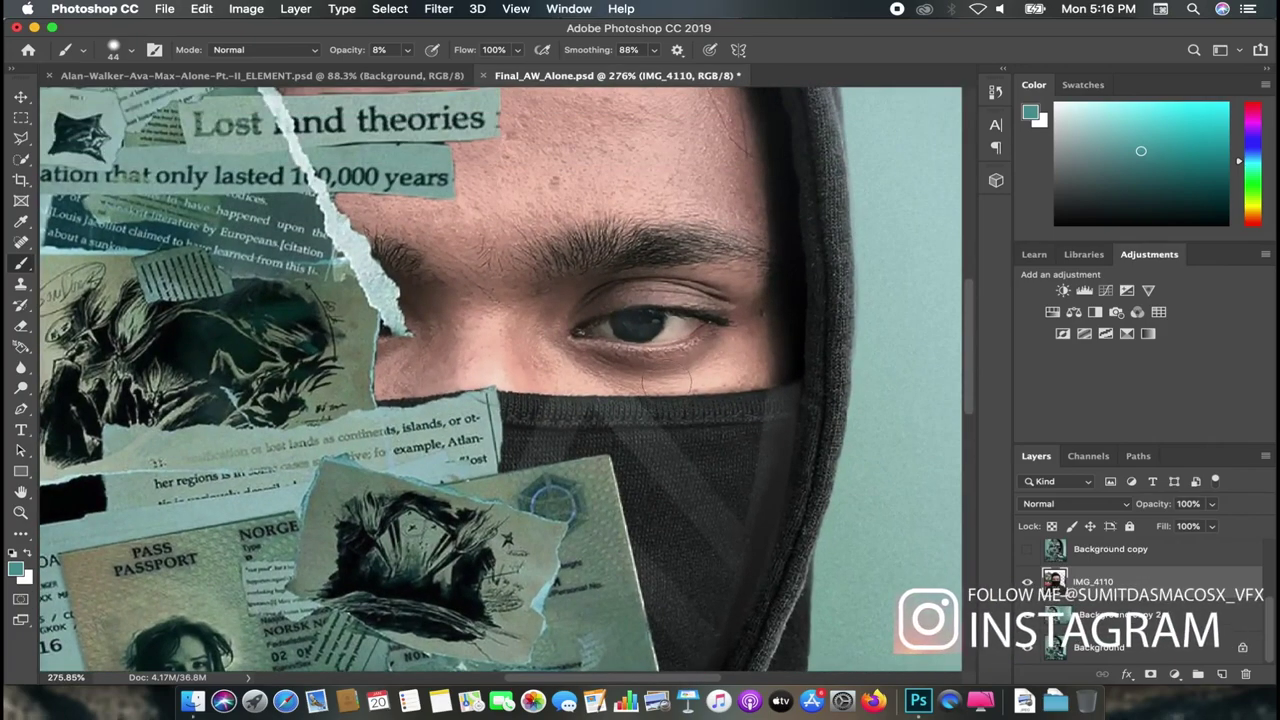
Step: Test Eraser strokes on the eye, undoing each, and swap colours so white is foreground
key("e")
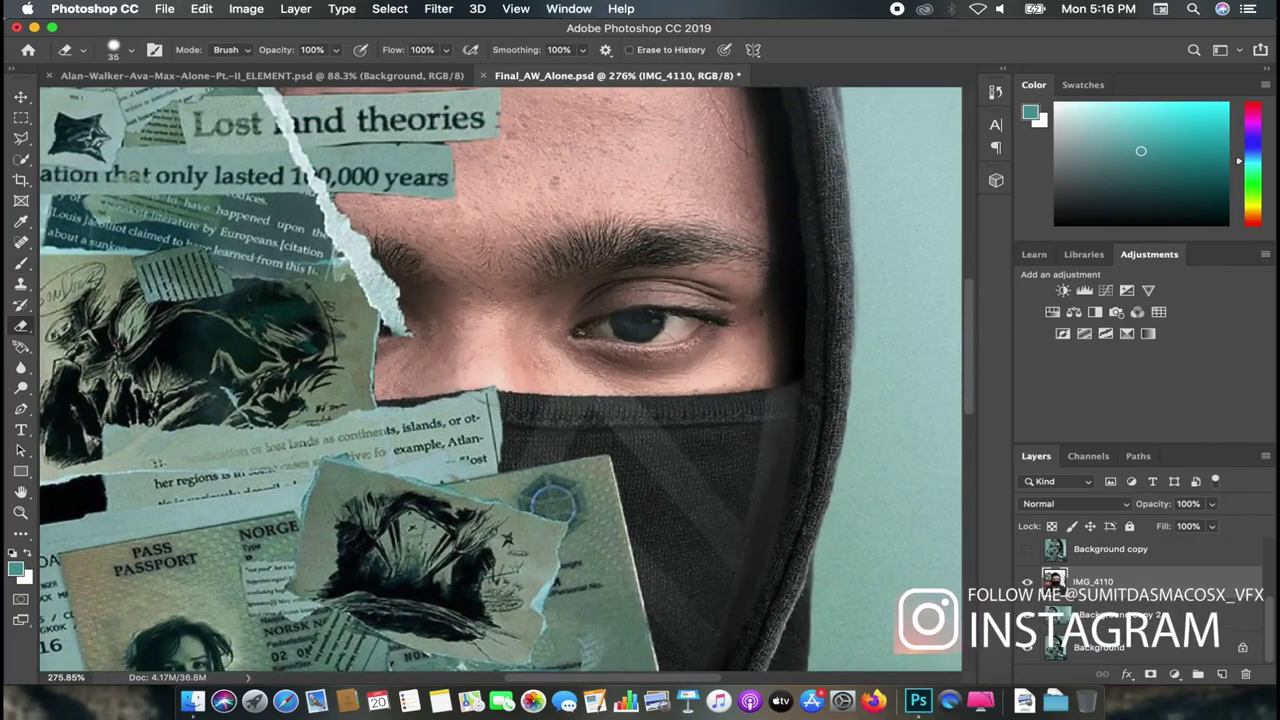
left_click(626, 322)
key("ctrl+z")
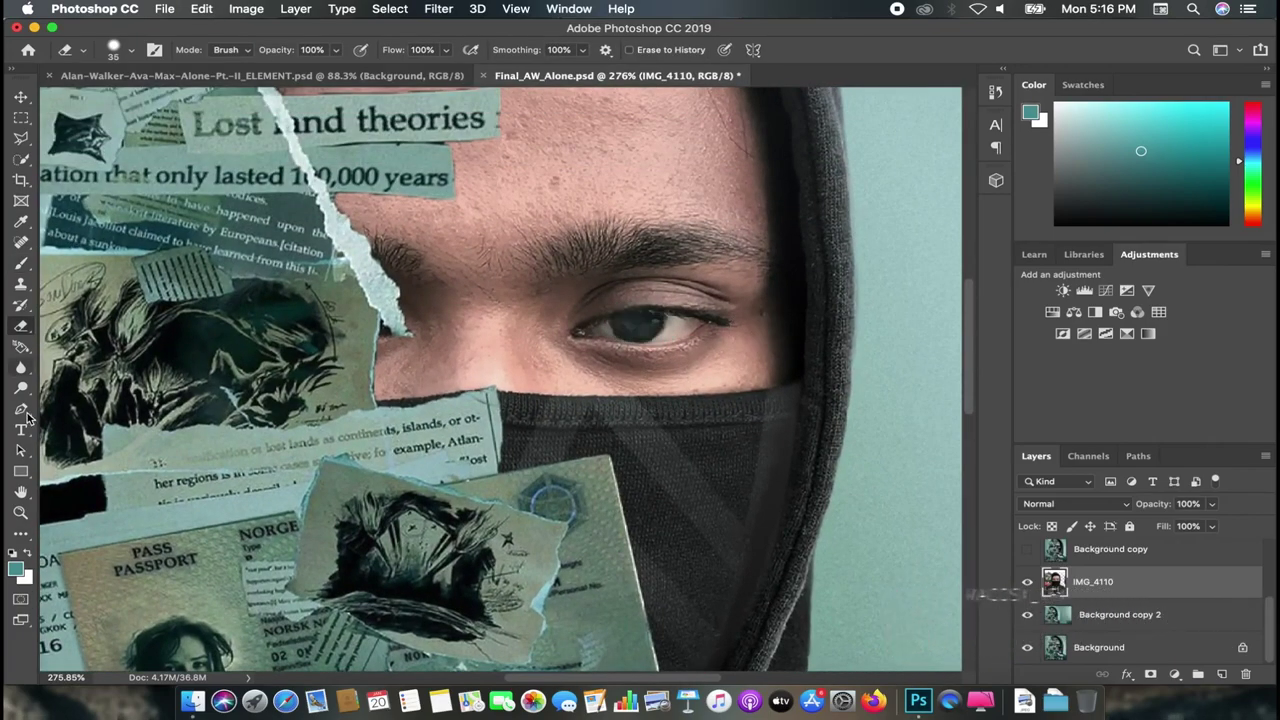
left_click(27, 558)
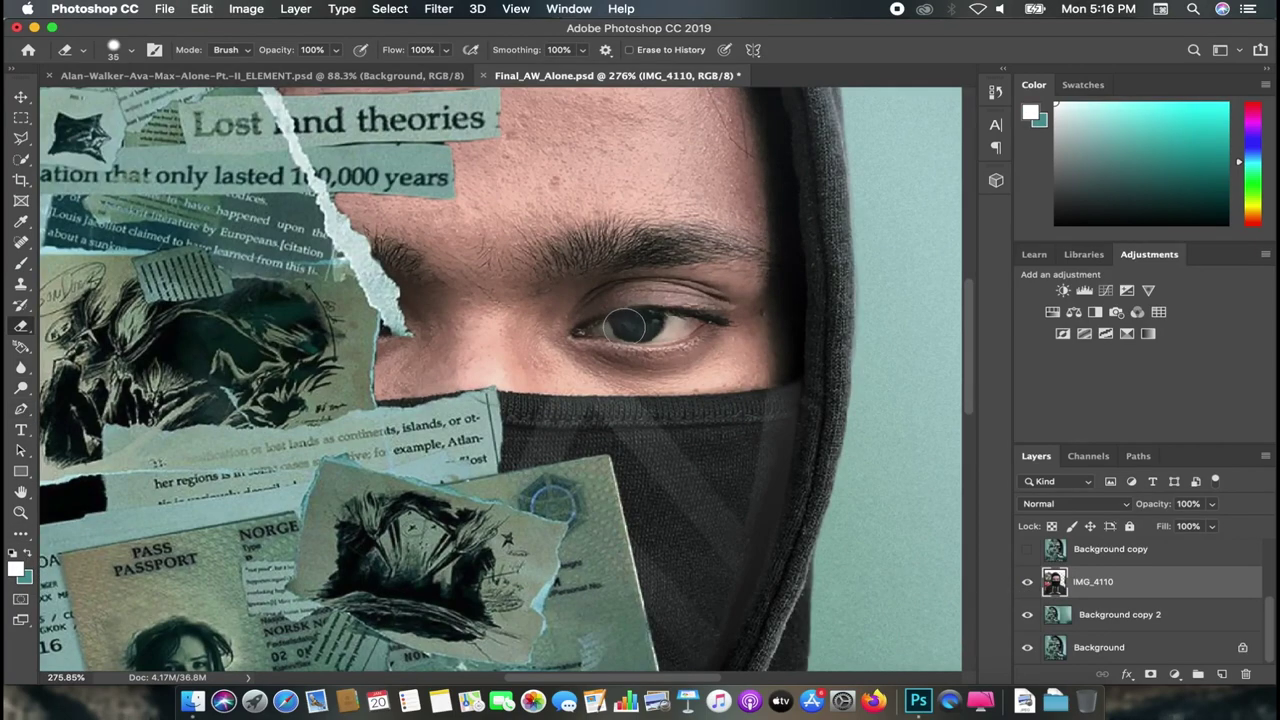
left_click(626, 325)
key("ctrl+z")
left_click_drag(20, 328, 60, 320)
left_click(628, 321)
key("ctrl+z")
key("ctrl+z")
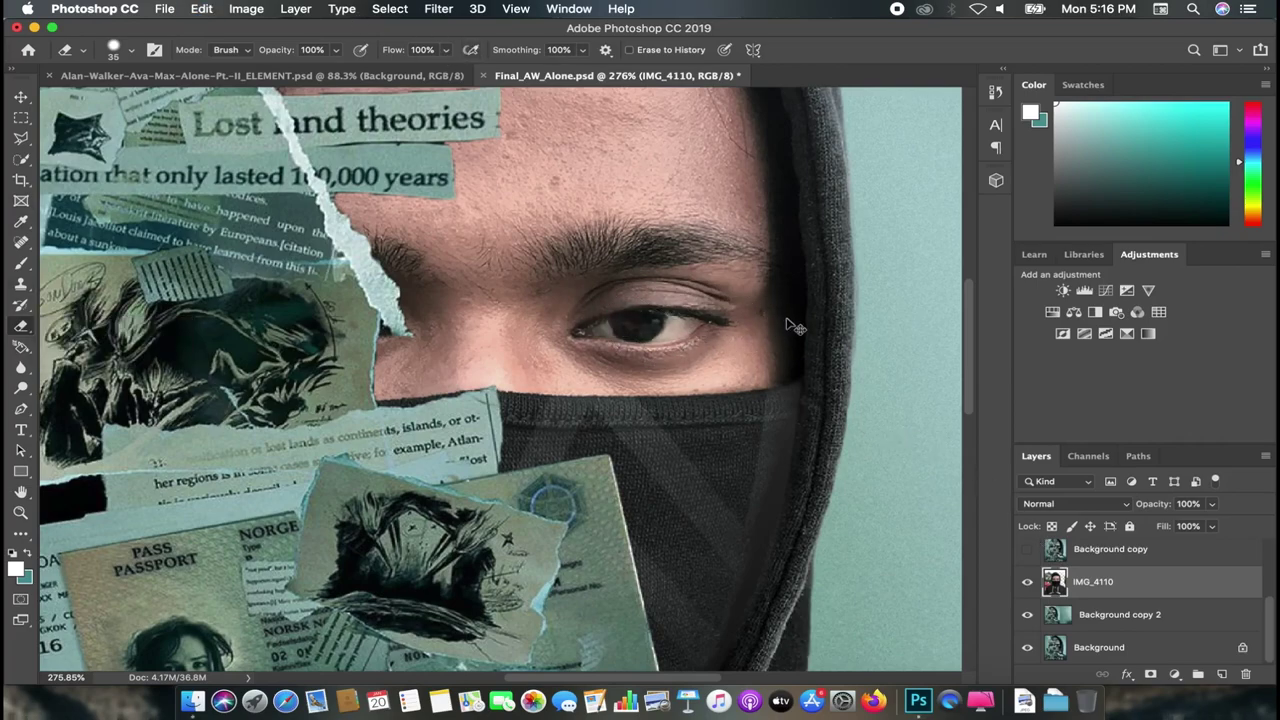
Step: Set the brush to 4% opacity and 25 px, then bring up the foreground Color Picker
key("b")
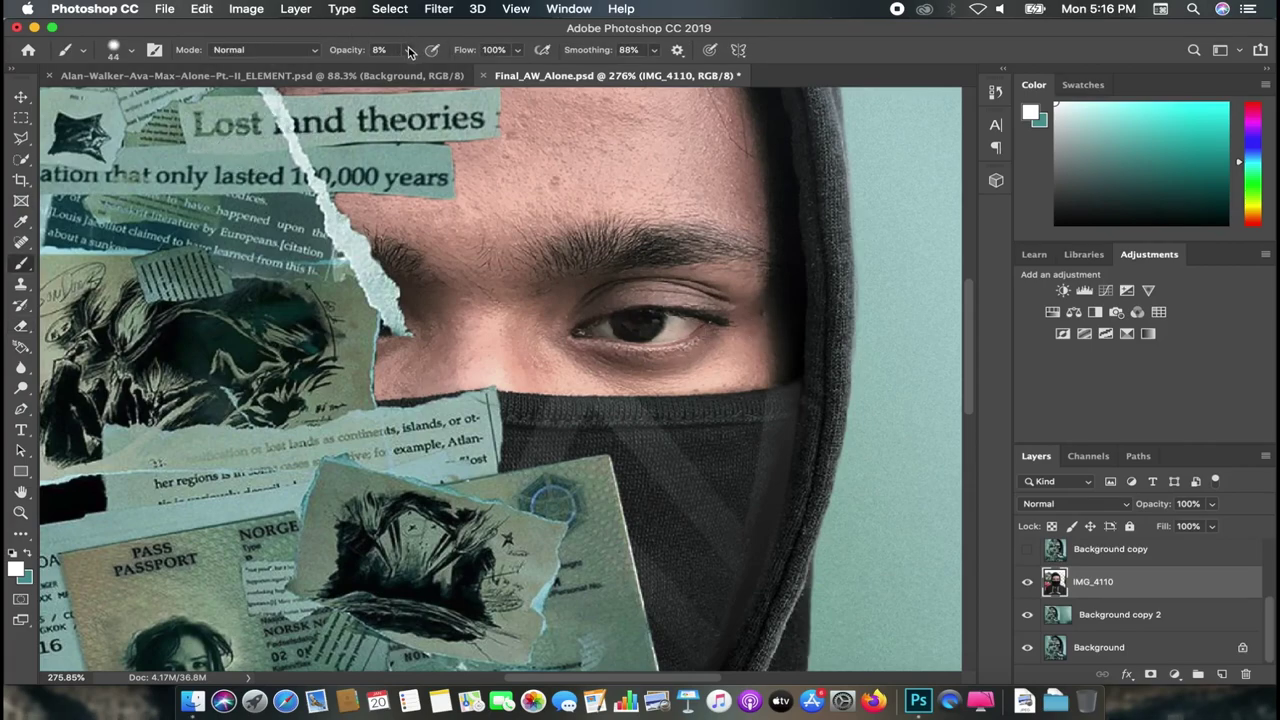
left_click_drag(408, 52, 407, 72)
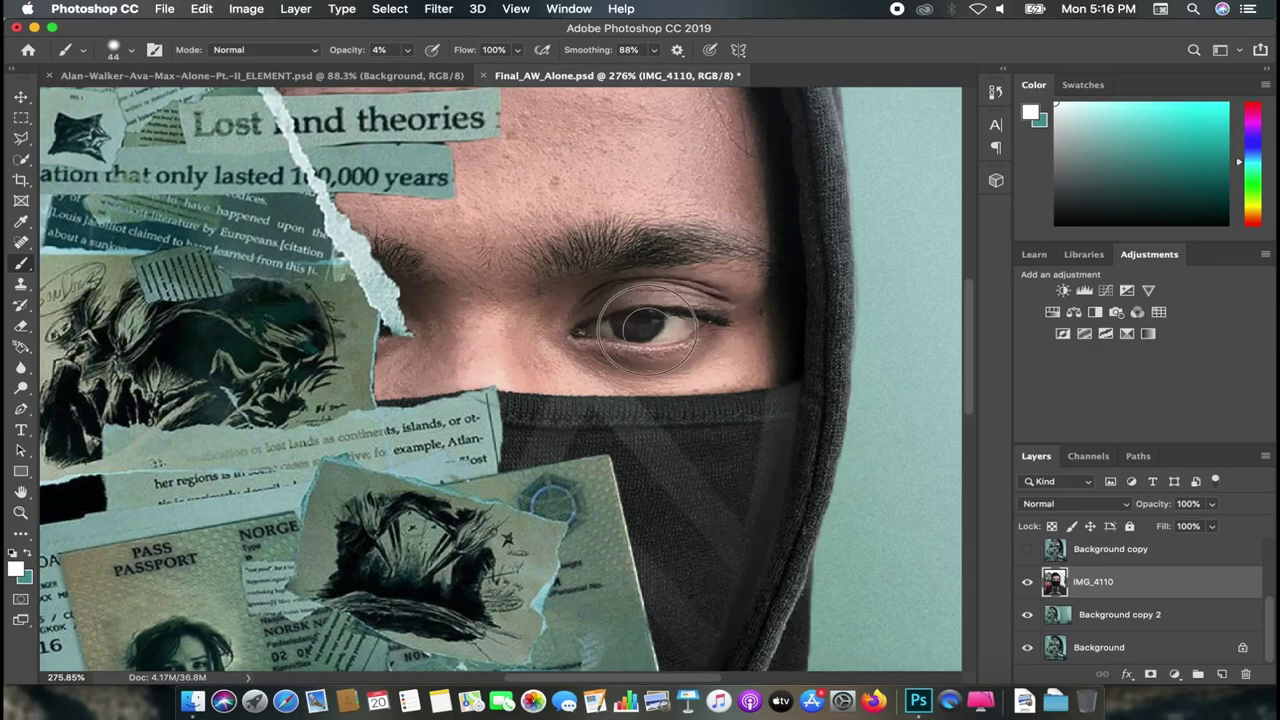
key("bracketleft")
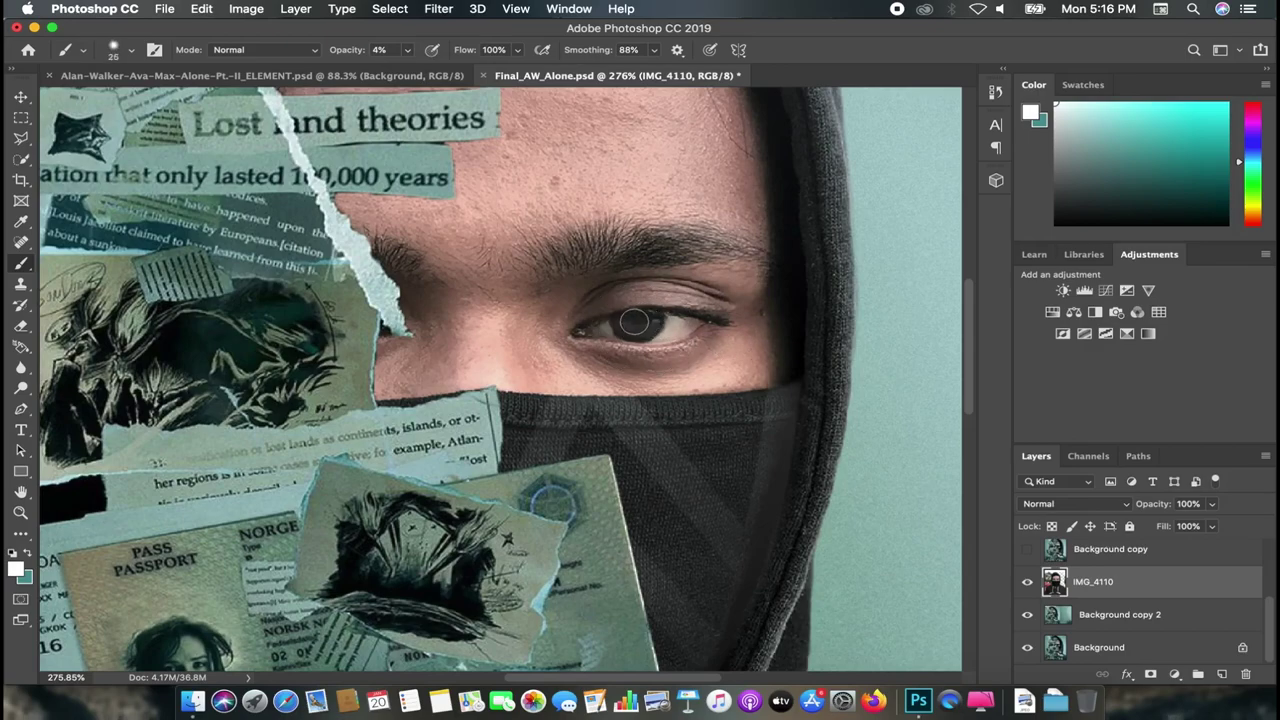
scroll(797, 321, "down", 3)
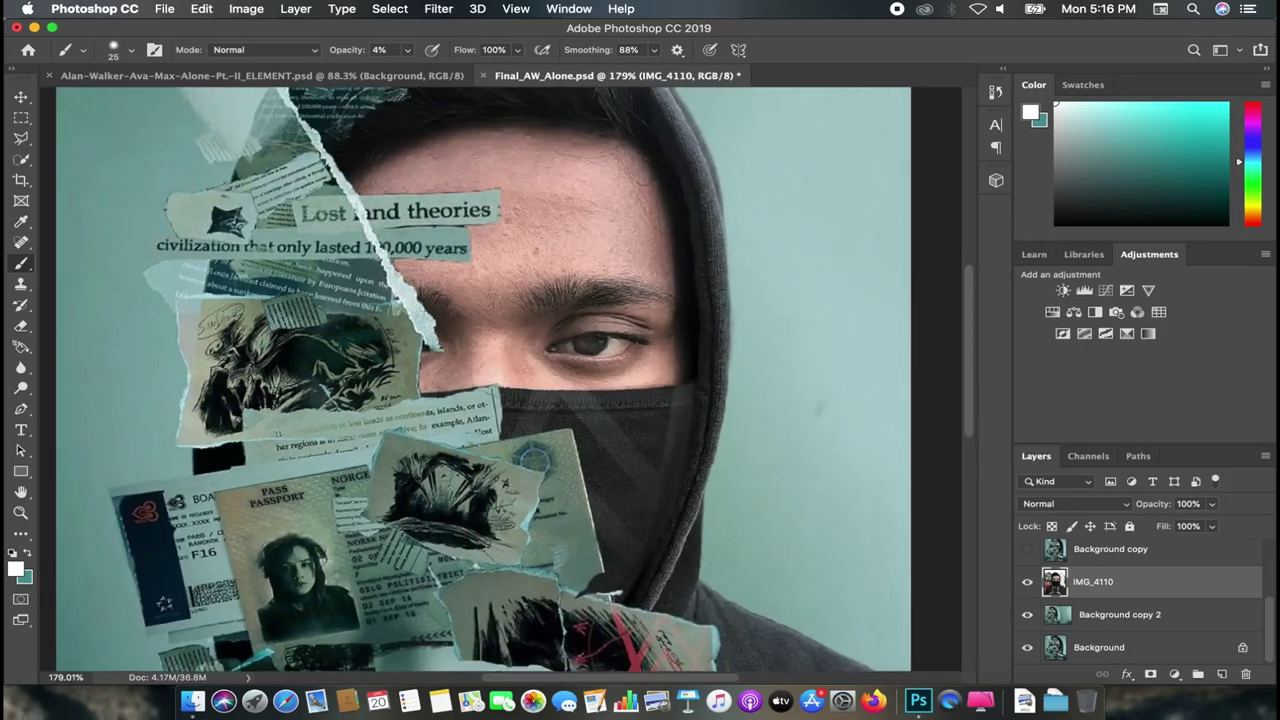
scroll(790, 328, "up", 4)
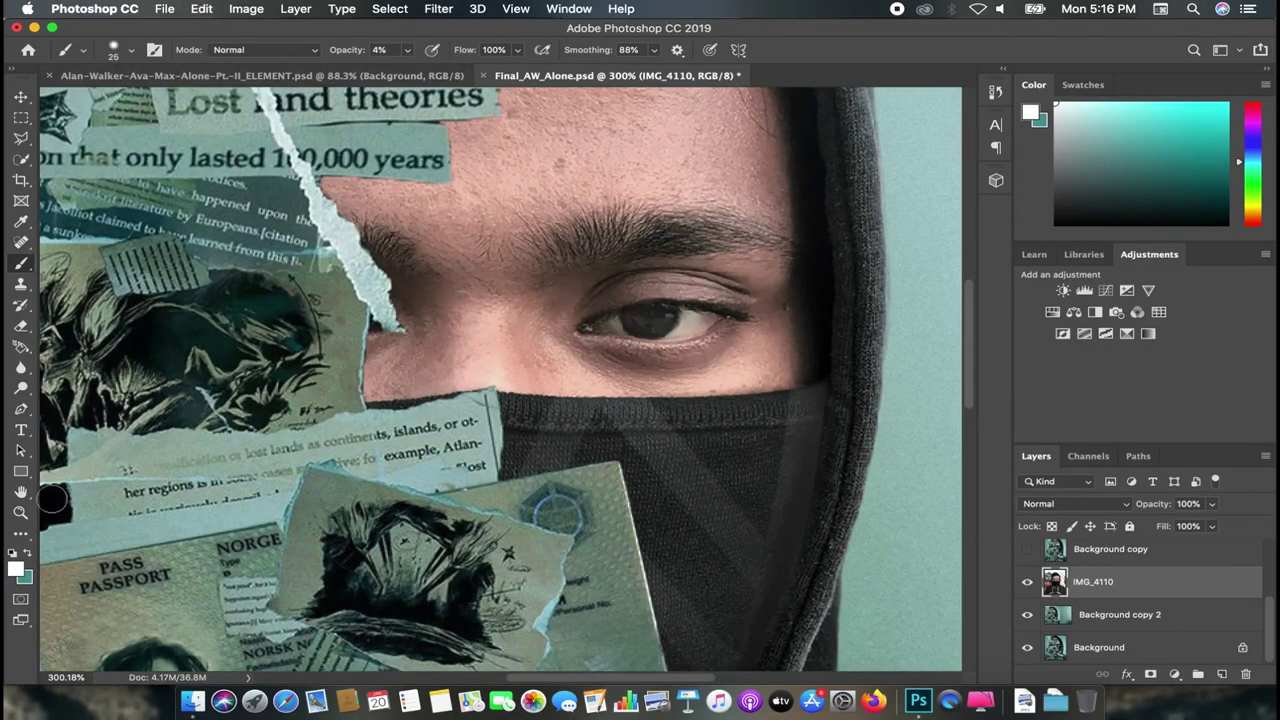
left_click(15, 568)
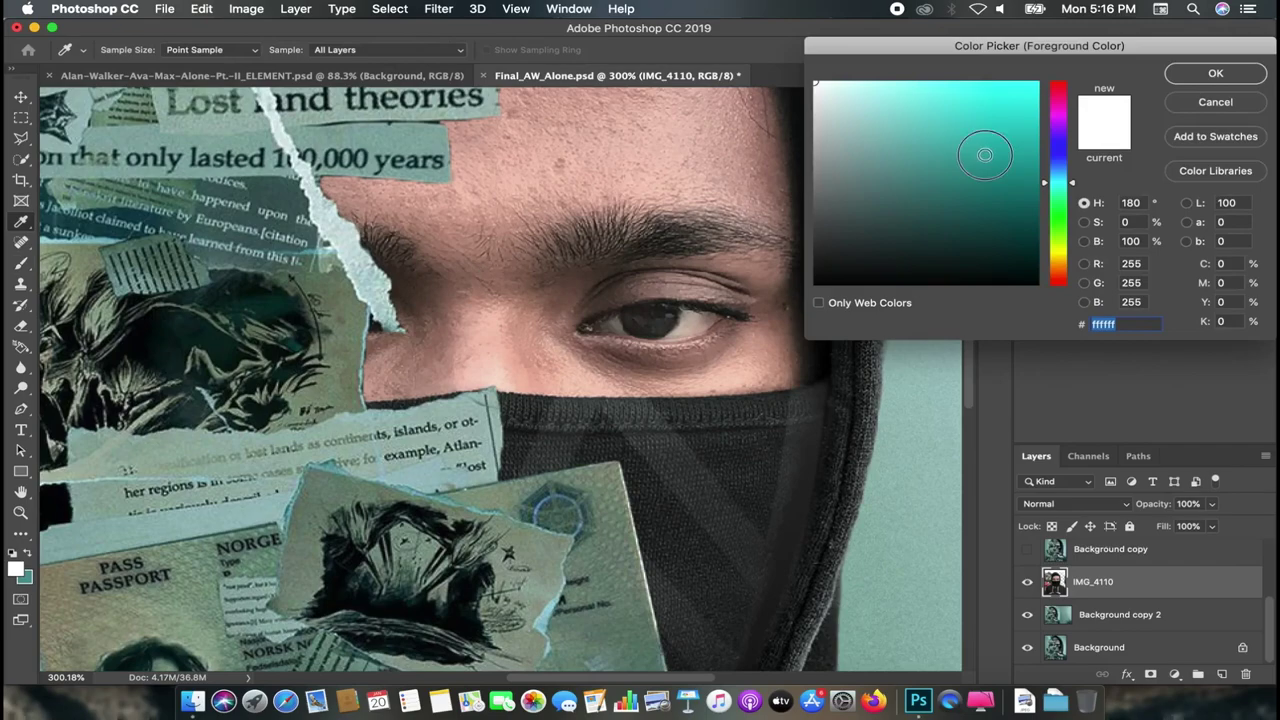
Step: Sample the paper's teal and deepen it to #3d9998 as the foreground colour
left_click_drag(980, 150, 986, 167)
left_click(340, 155)
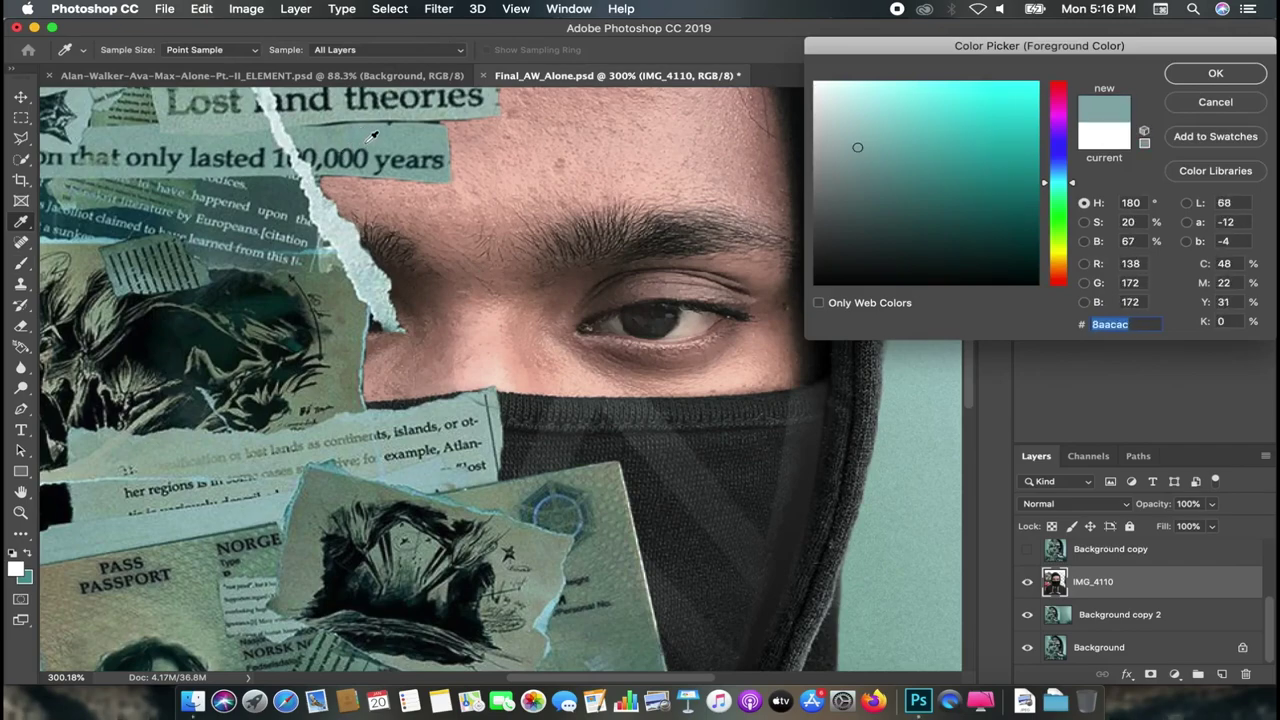
left_click(370, 135)
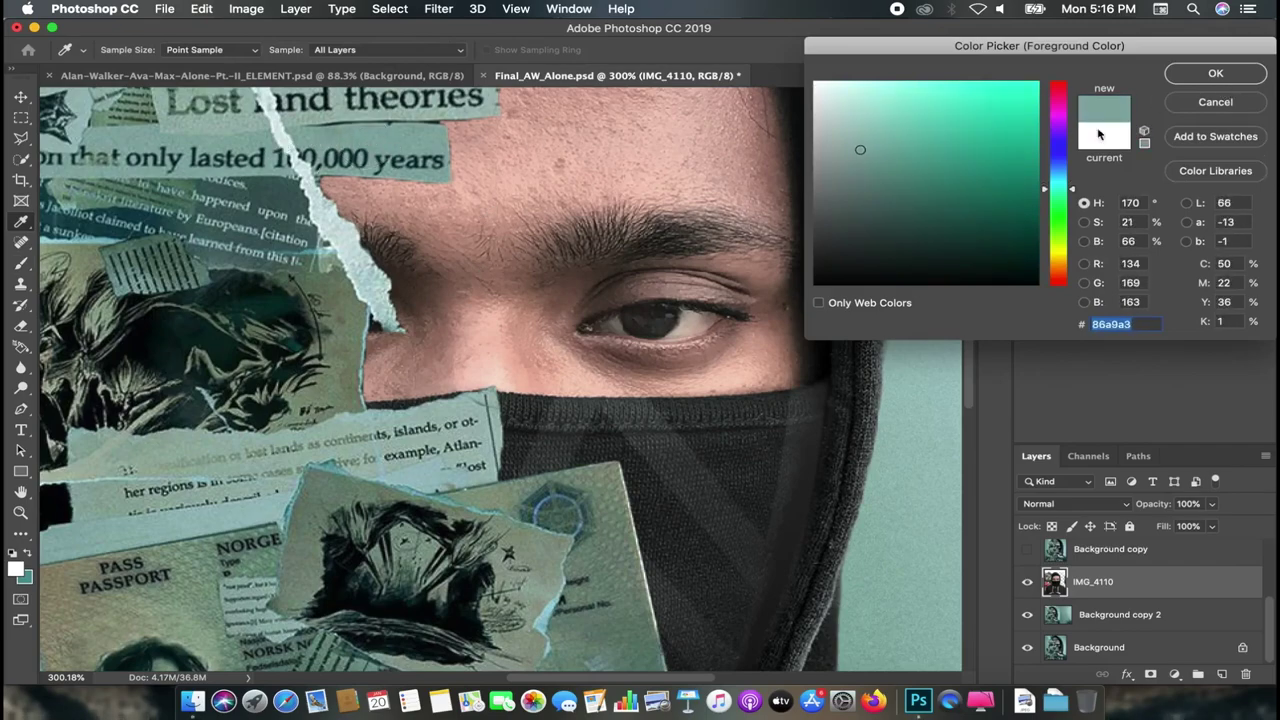
left_click_drag(1059, 173, 1059, 184)
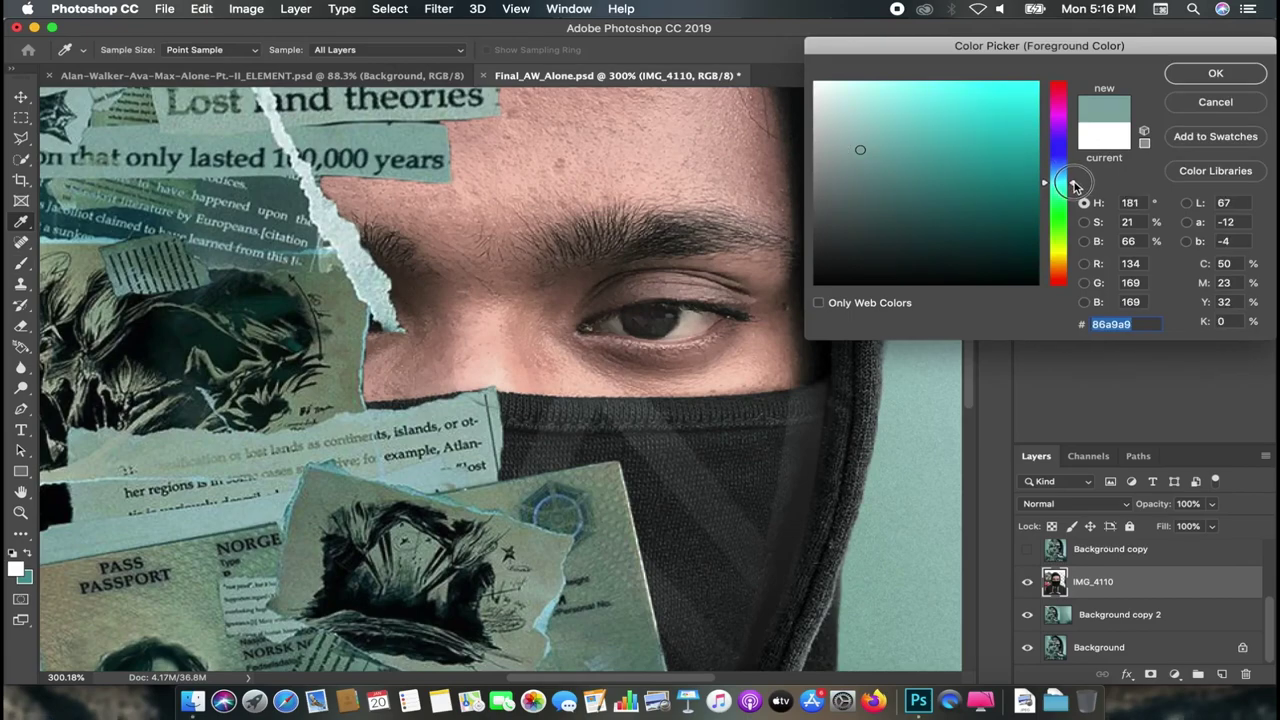
left_click_drag(980, 194, 956, 172)
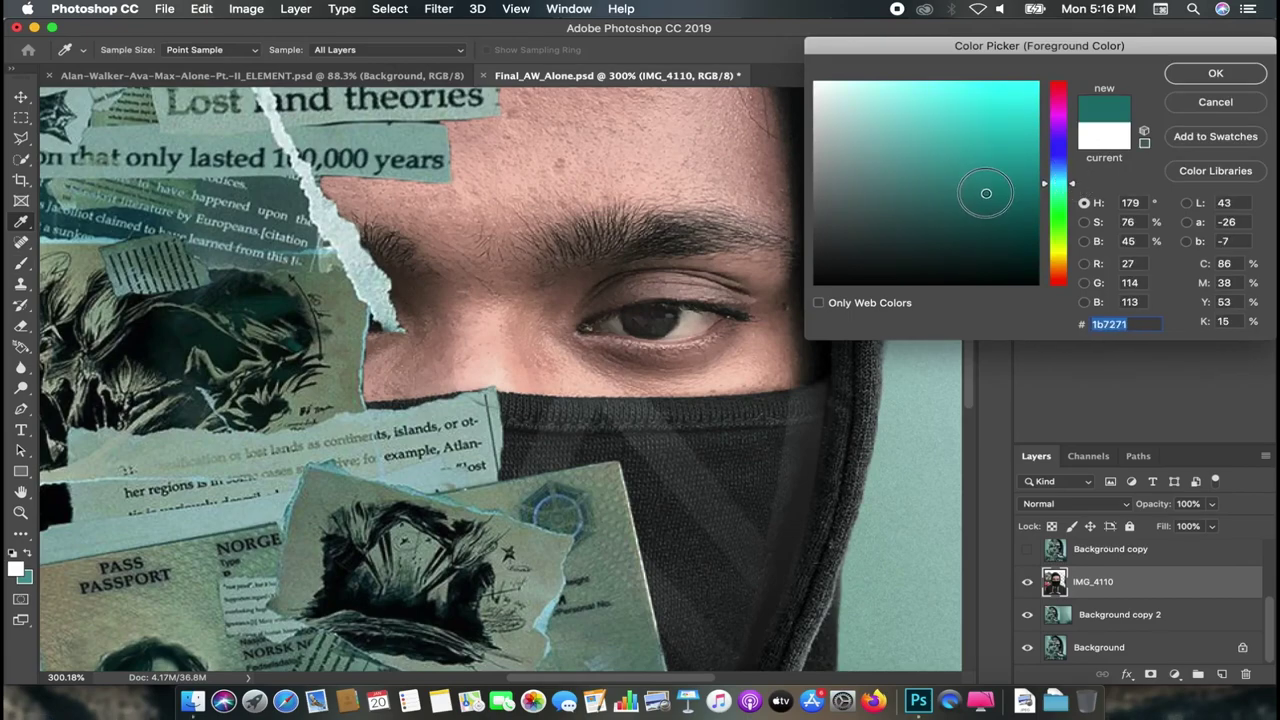
left_click(1215, 73)
Step: Brush a faint 4% teal wash over the iris and save the document
left_click_drag(644, 316, 663, 321)
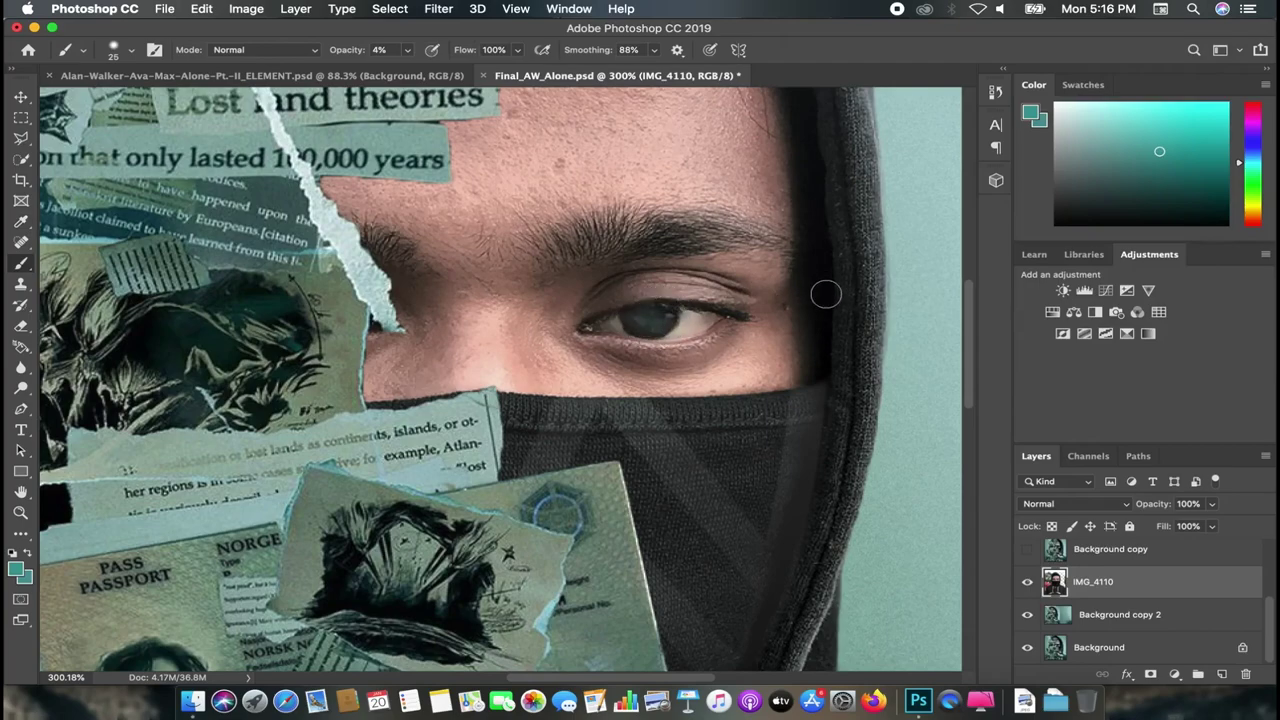
scroll(823, 289, "down", 3)
scroll(703, 343, "down", 3)
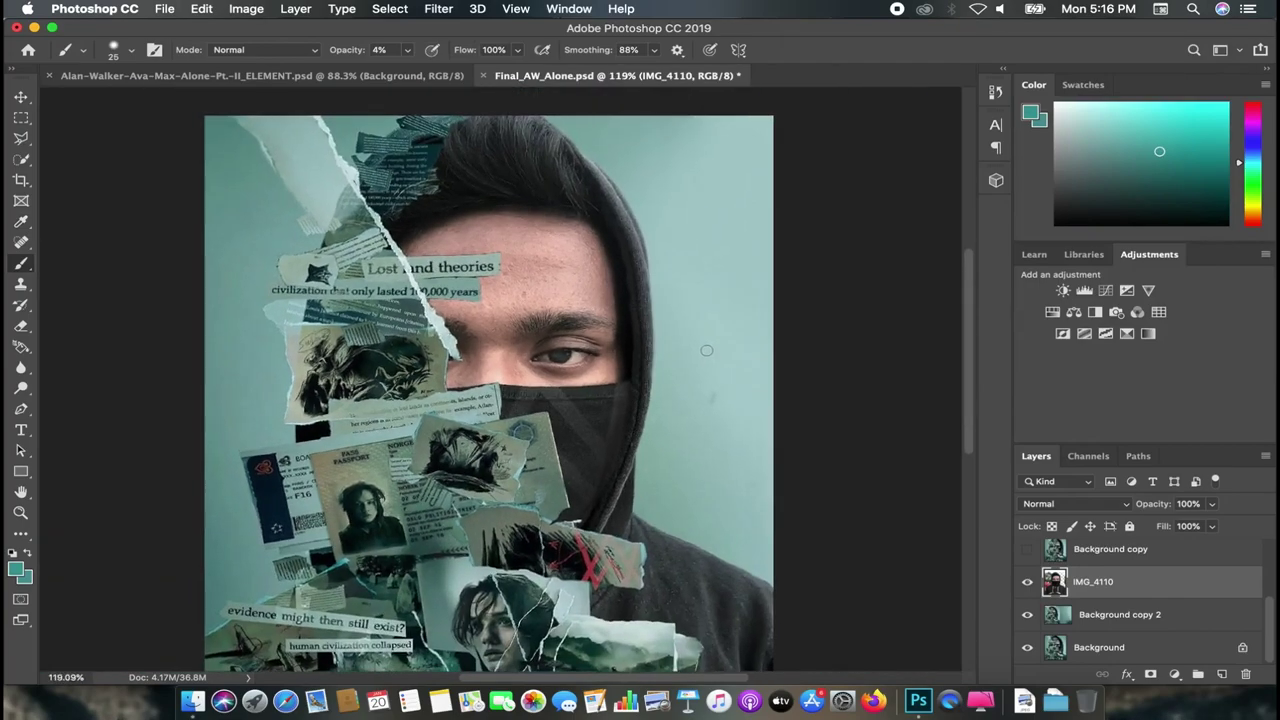
scroll(708, 348, "up", 4)
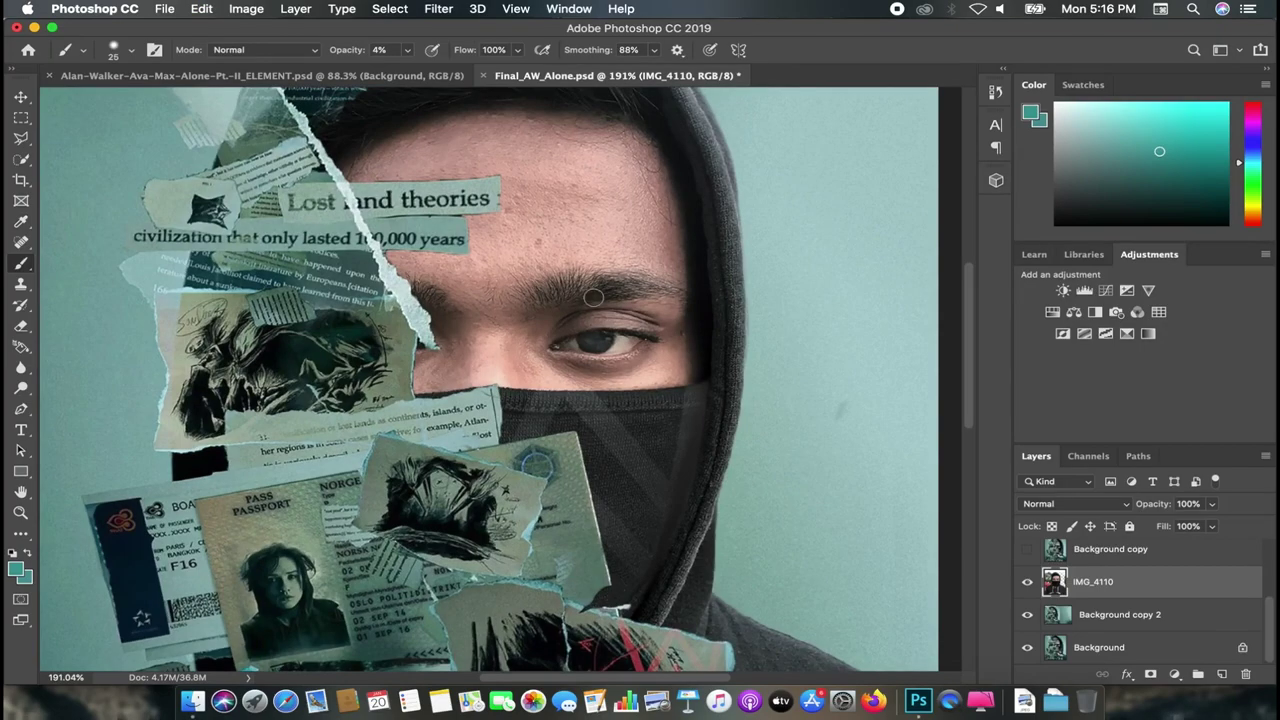
scroll(703, 354, "down", 1)
scroll(701, 351, "down", 1)
scroll(701, 351, "down", 1)
scroll(701, 351, "down", 1)
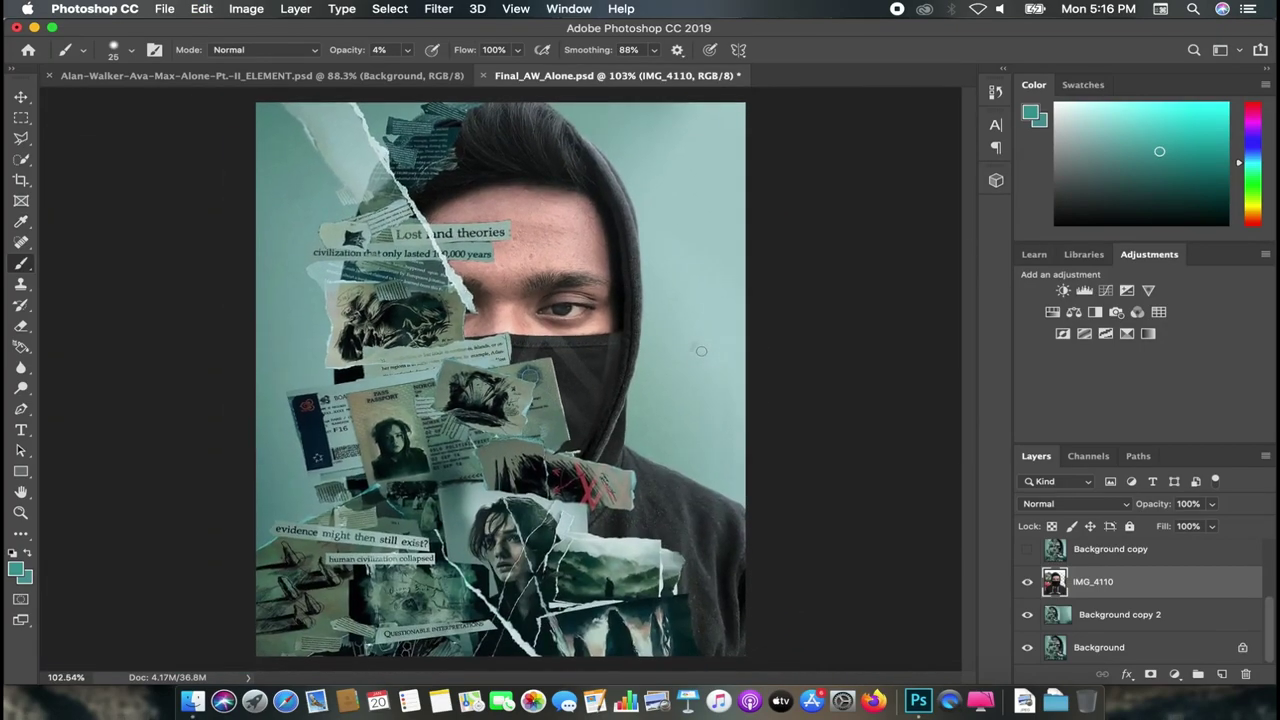
key("super+s")
Step: Type 'perfht' into the system search, then clear and dismiss it
key("super+space")
type("perf")
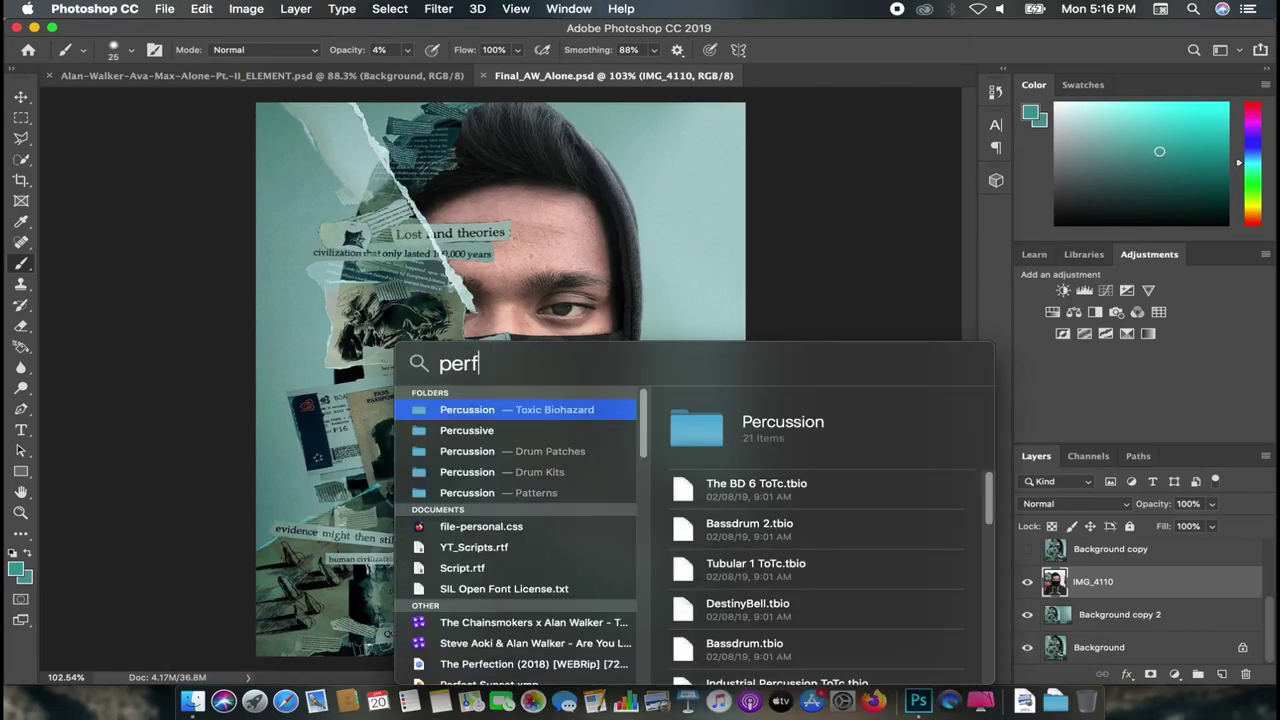
type("ect right")
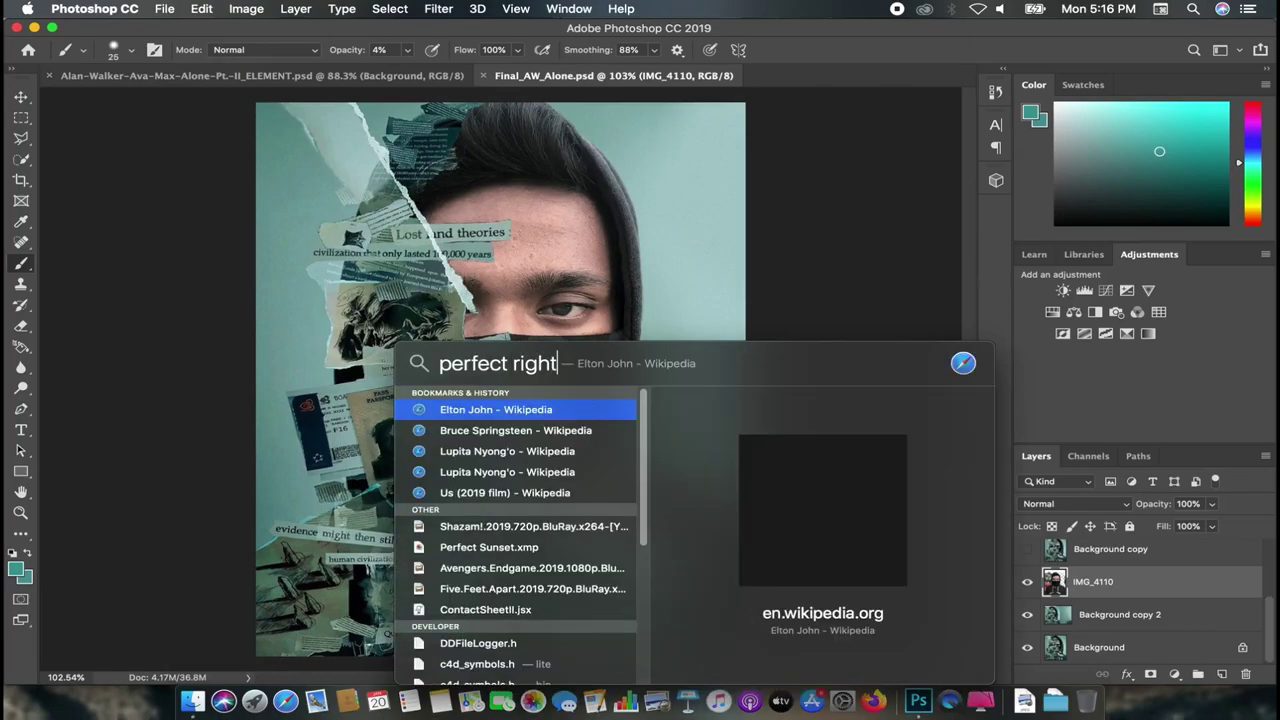
key("super+a")
key("BackSpace")
key("Escape")
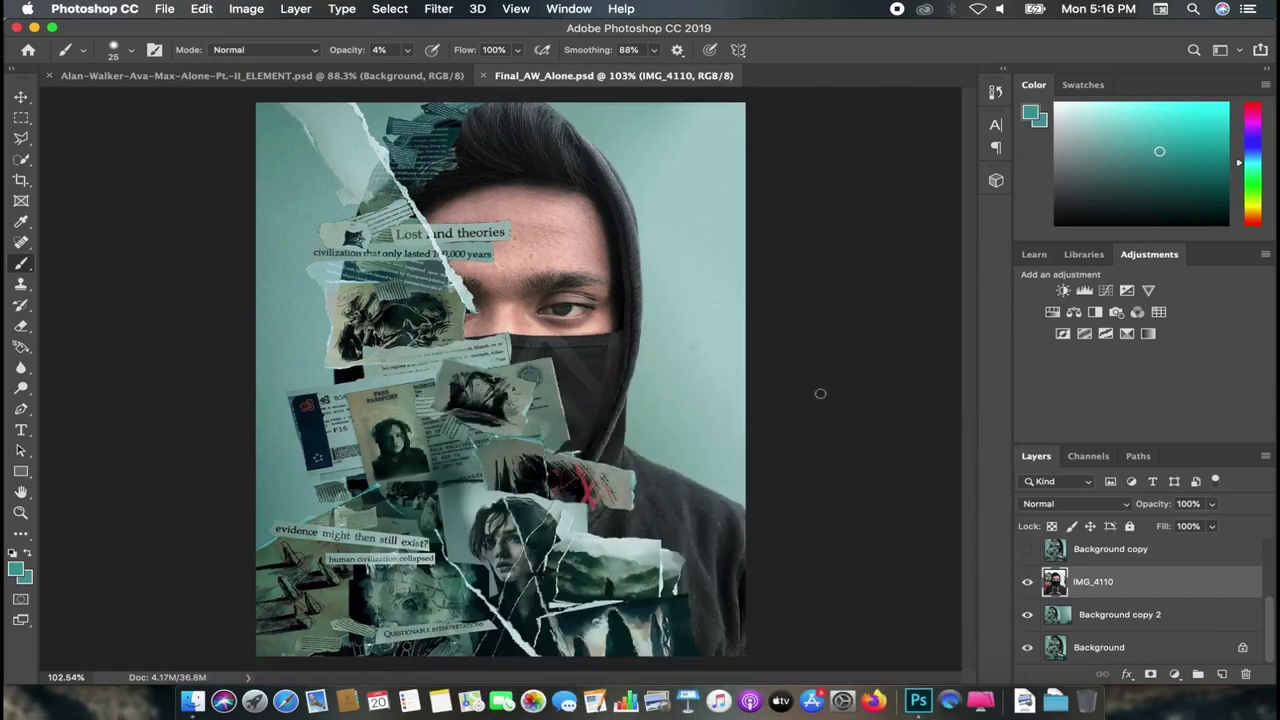
Step: Type a short message into the system search again, then clear it and return to the collage
key("super+space")
type("then s")
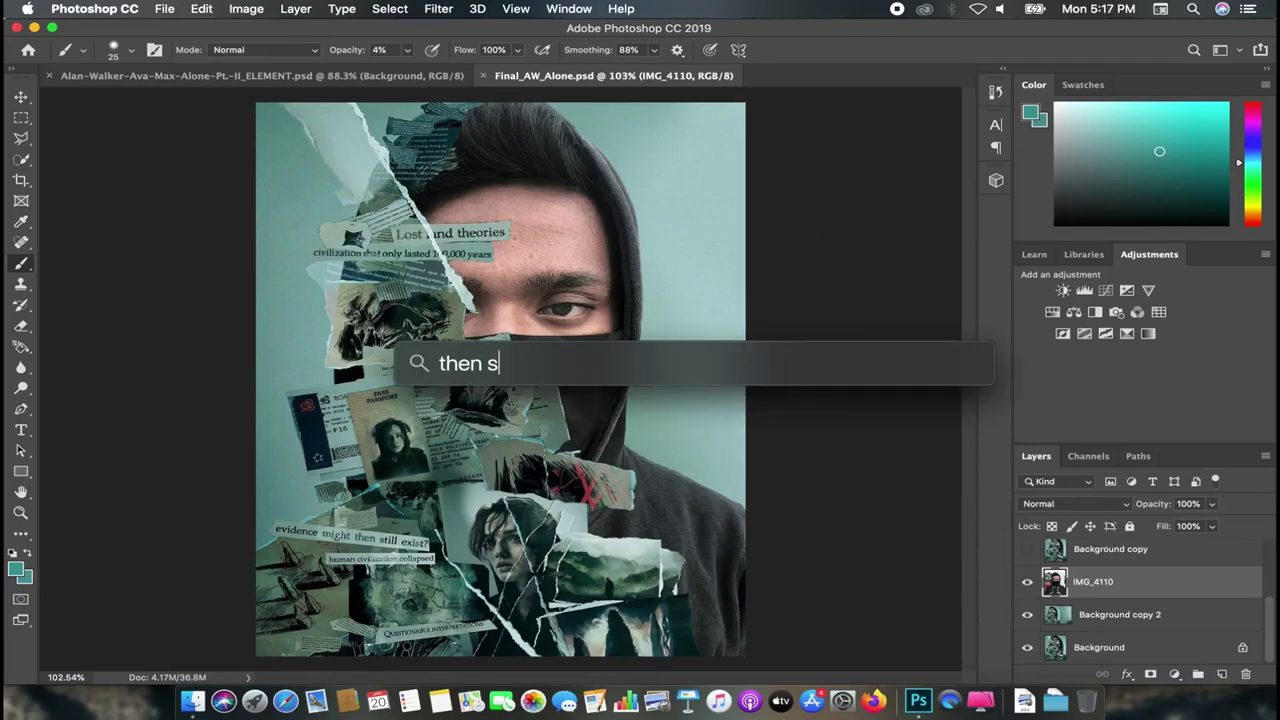
type("ubsc")
type("ribe Hia")
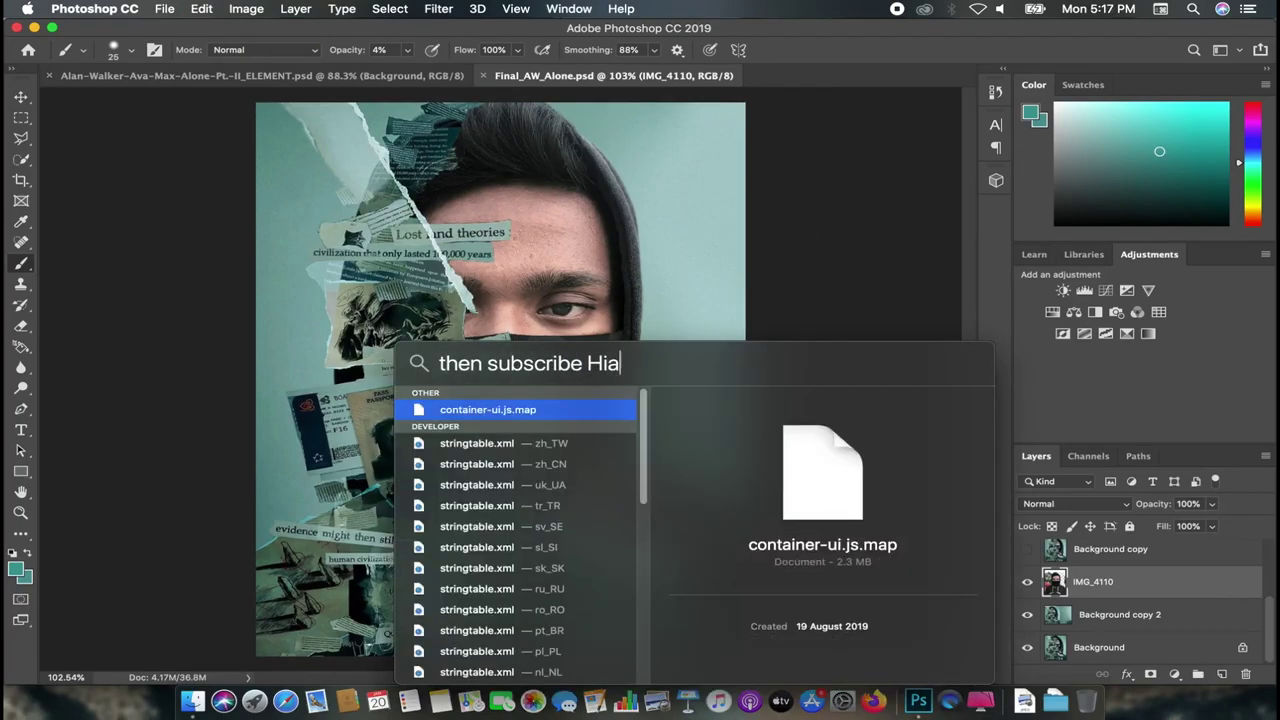
key("BackSpace")
key("BackSpace")
key("BackSpace")
type("h")
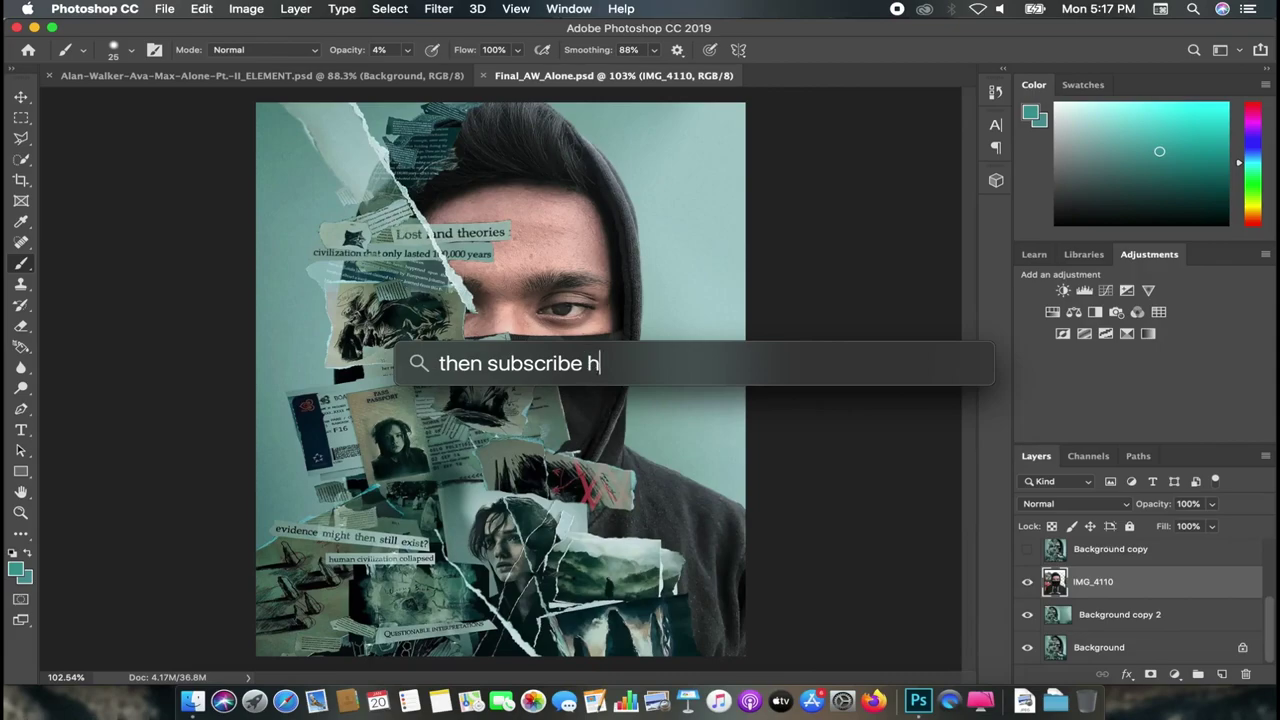
type("aha ;")
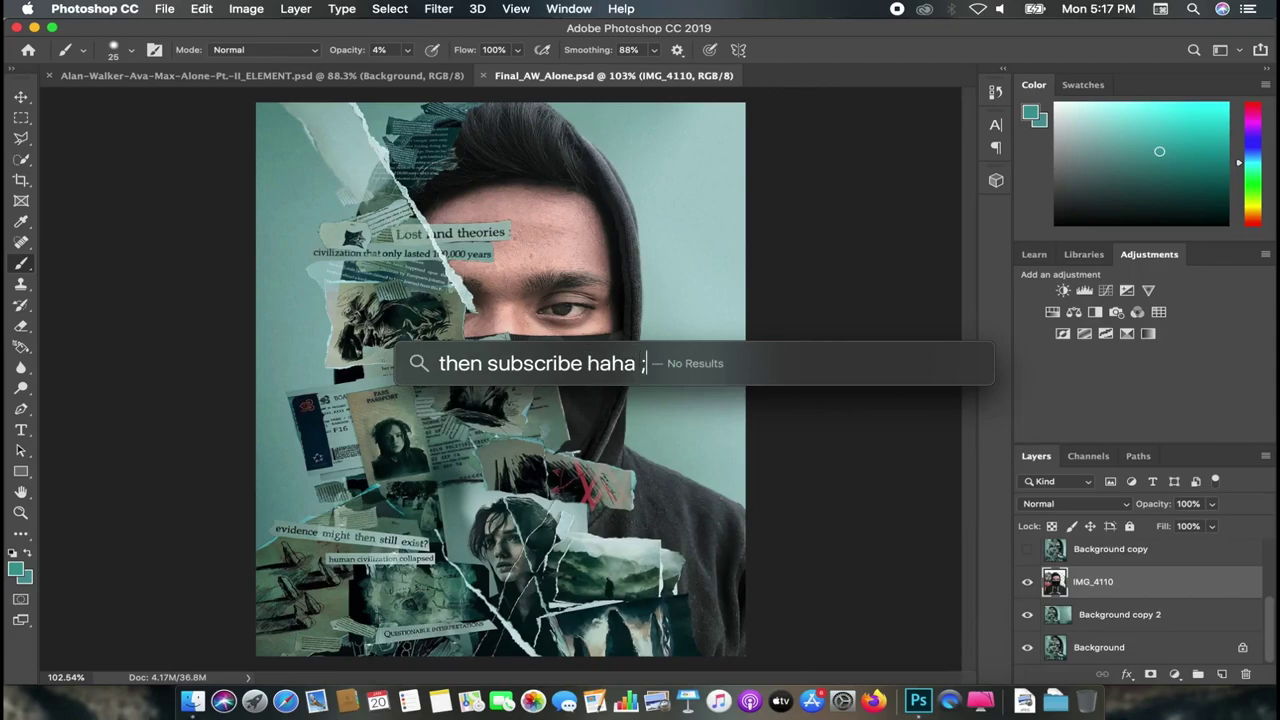
type(")")
key("super+a")
key("BackSpace")
key("Escape")
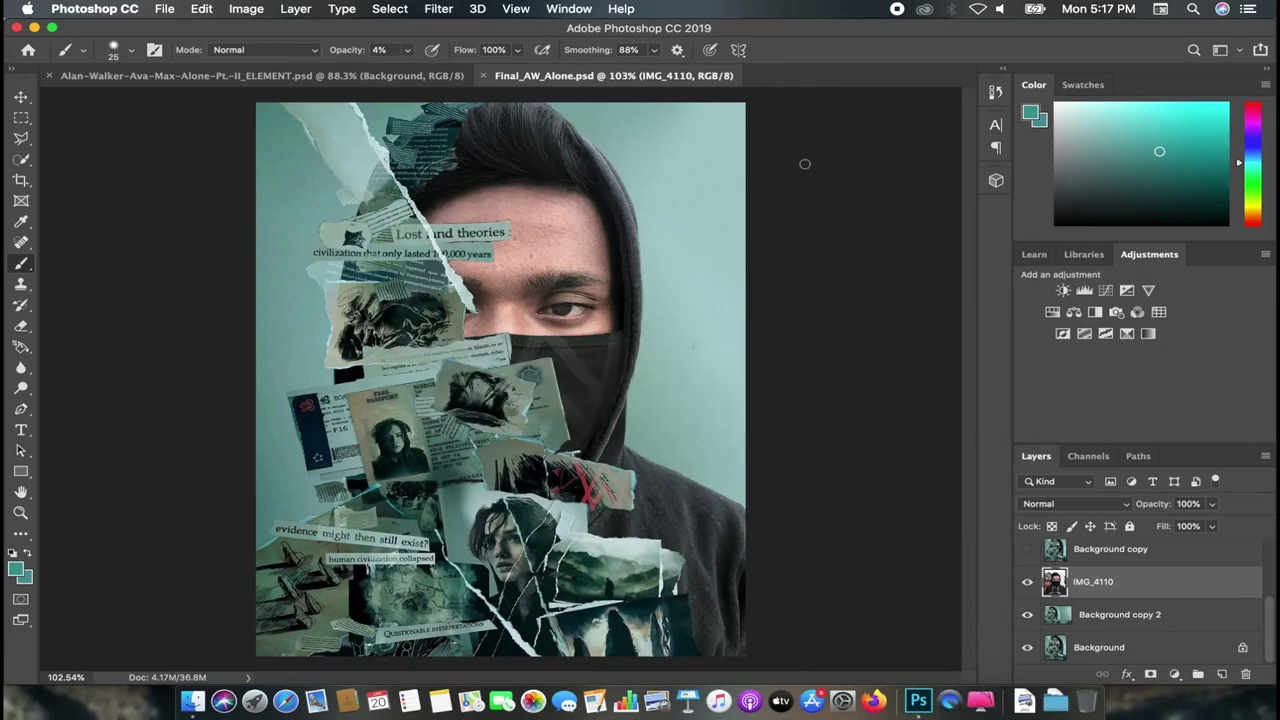
Step: Toggle IMG_4110 and nearby layers to compare, making Background copy 2 the working layer
scroll(587, 263, "down", 3)
scroll(588, 265, "up", 3)
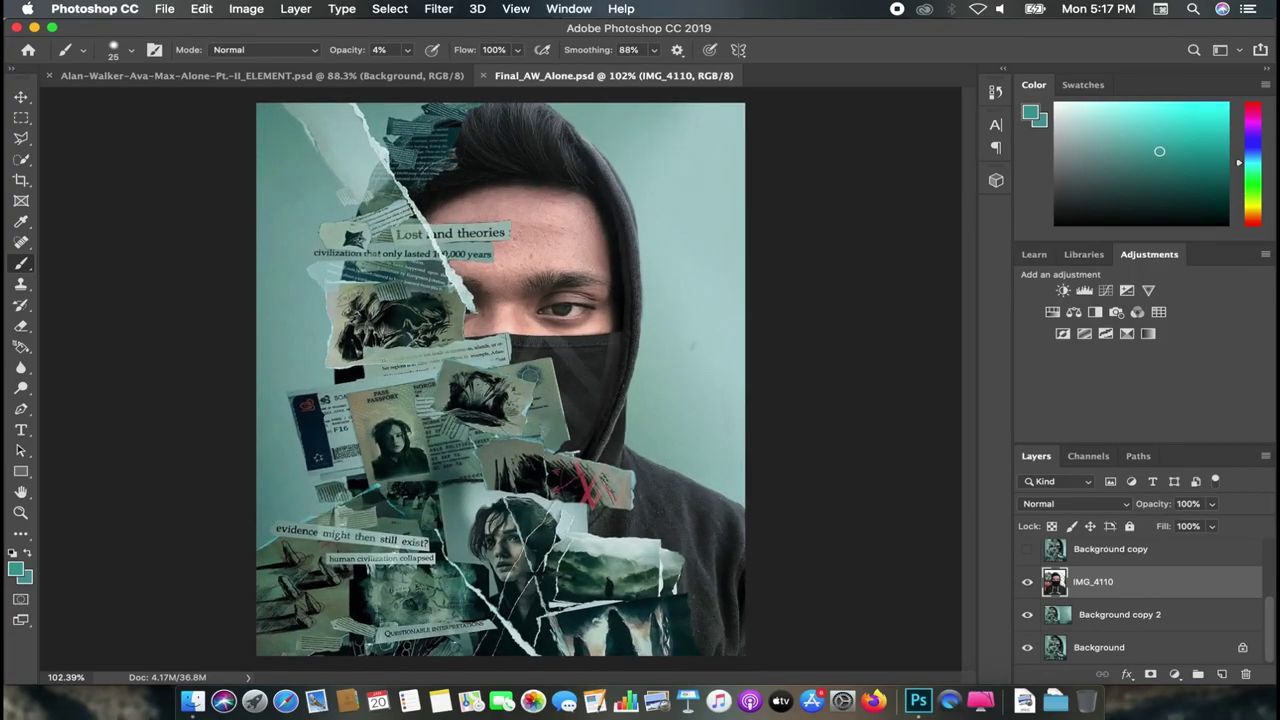
left_click(1027, 582)
left_click(1027, 582)
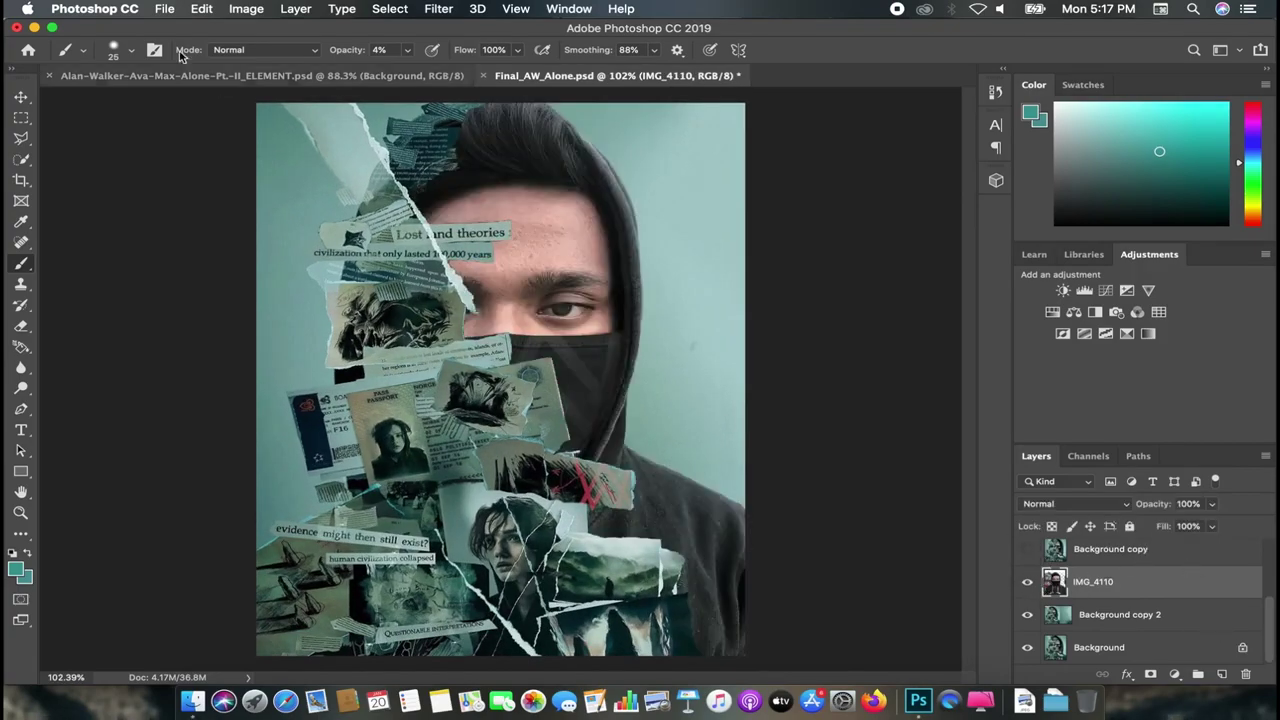
left_click(258, 8)
left_click(780, 277)
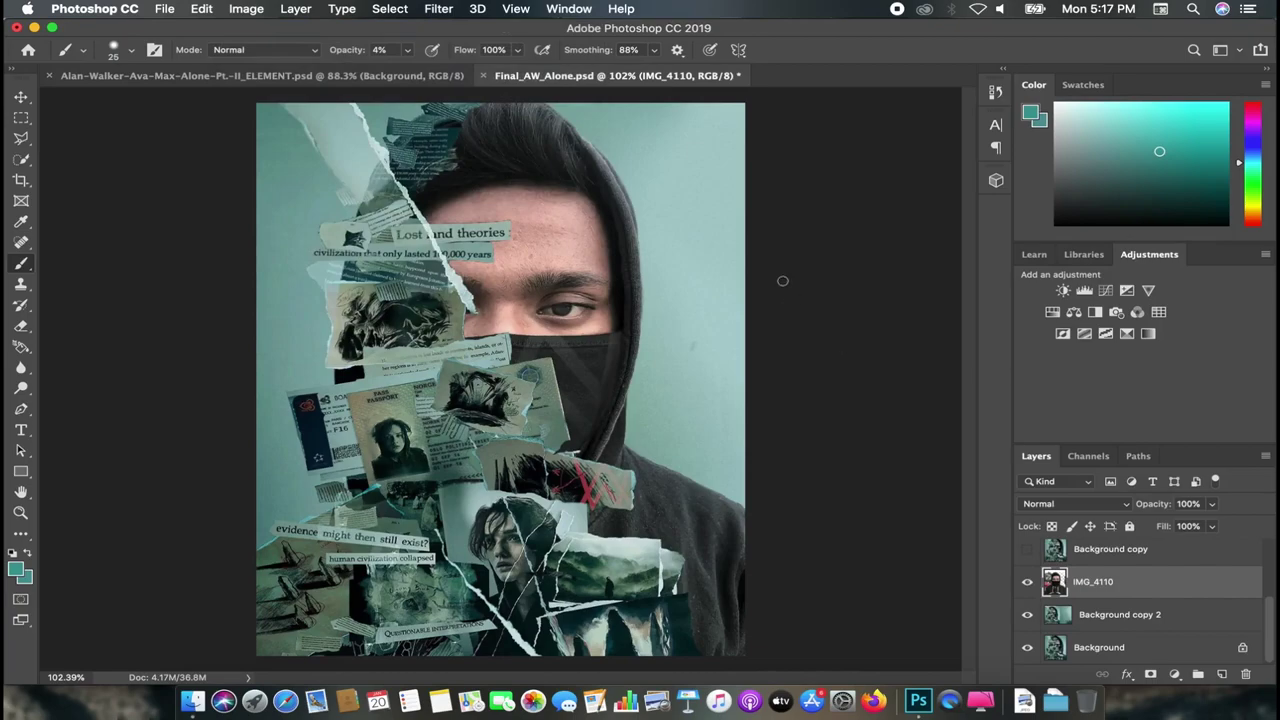
scroll(704, 344, "up", 5)
scroll(583, 436, "right", 5)
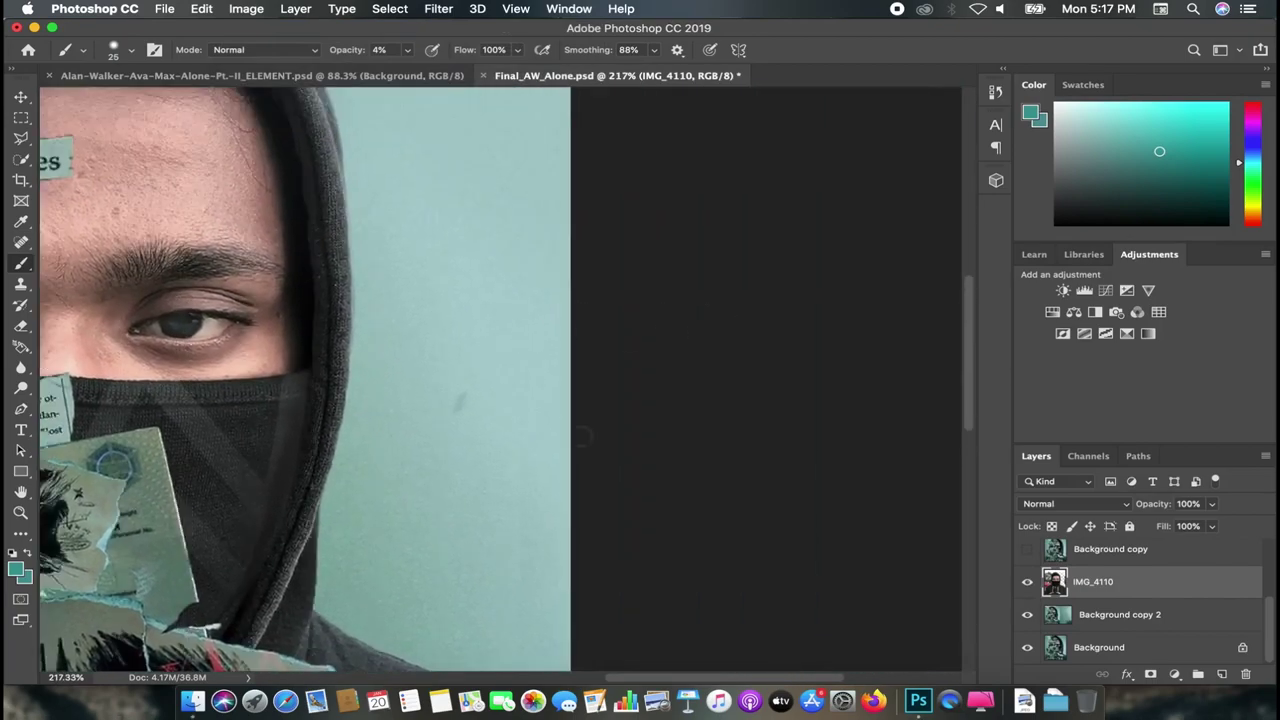
left_click(1026, 582)
left_click(1027, 614)
left_click(1031, 626)
left_click(1068, 612)
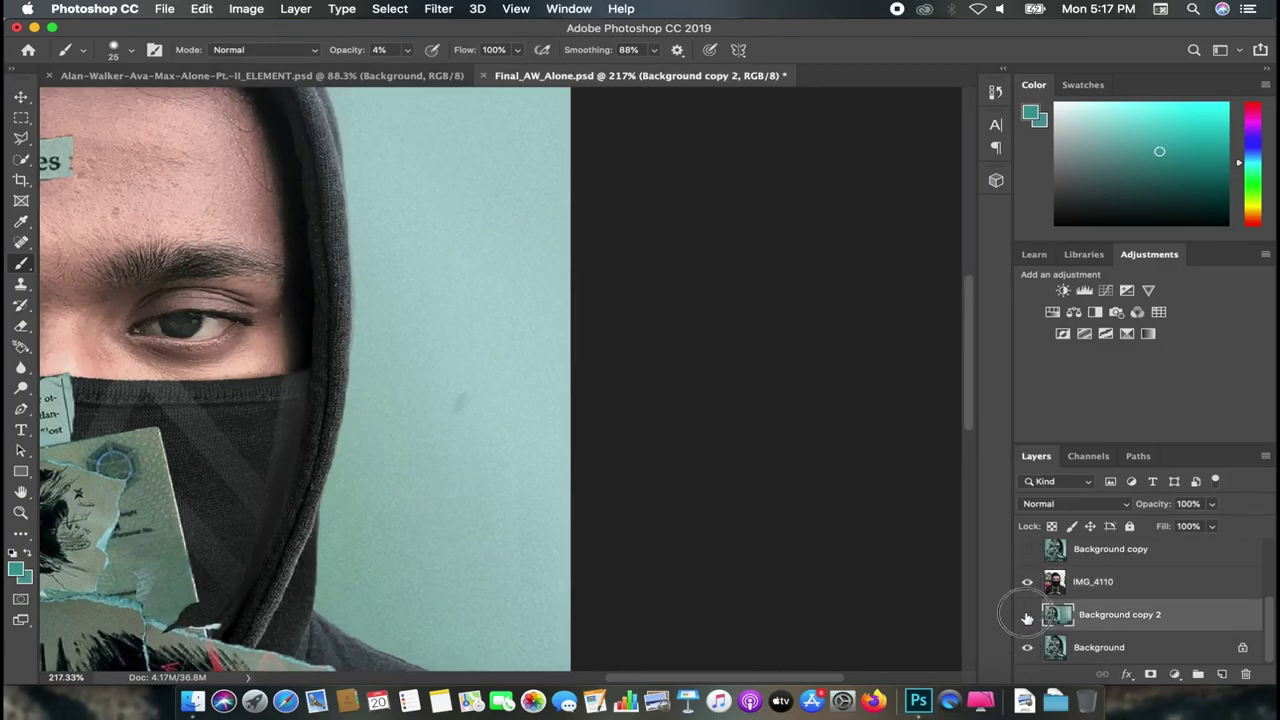
left_click(1027, 614)
left_click(1027, 614)
Step: Erase a patch of wall right of the hood, comparing Layer 1 and Layer 3
key("e")
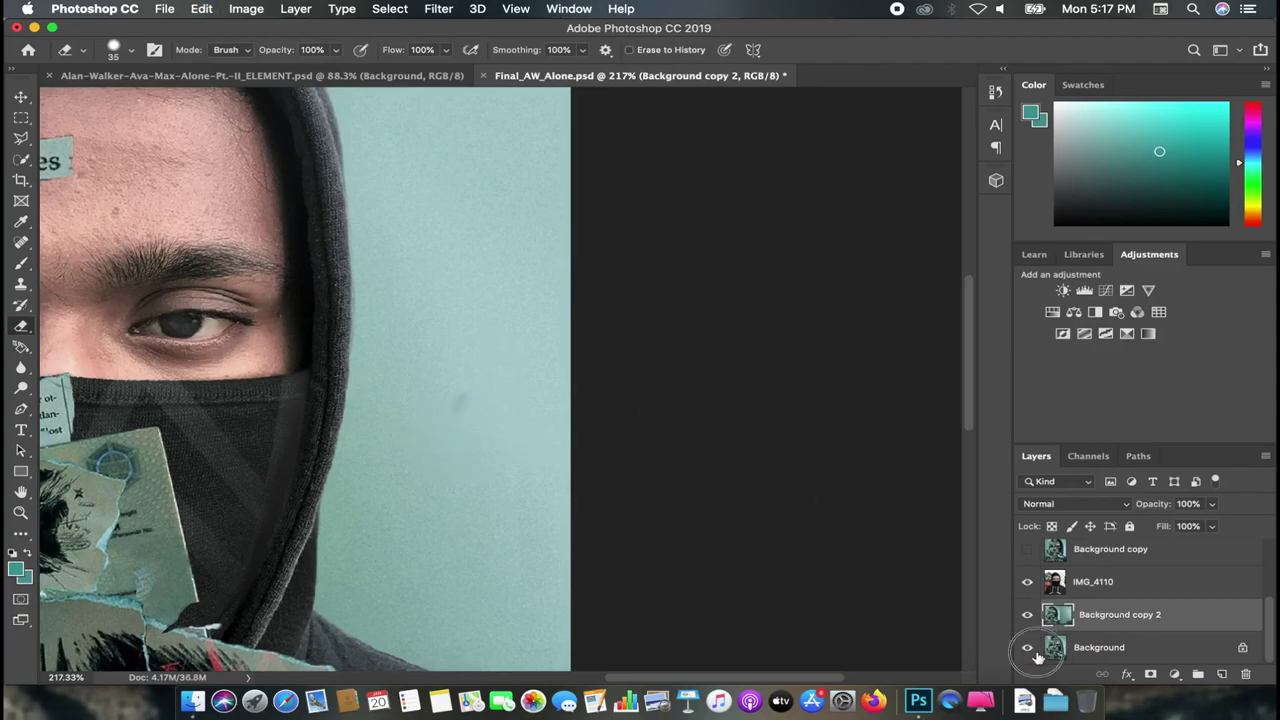
scroll(1030, 630, "up", 2)
scroll(1012, 600, "up", 1)
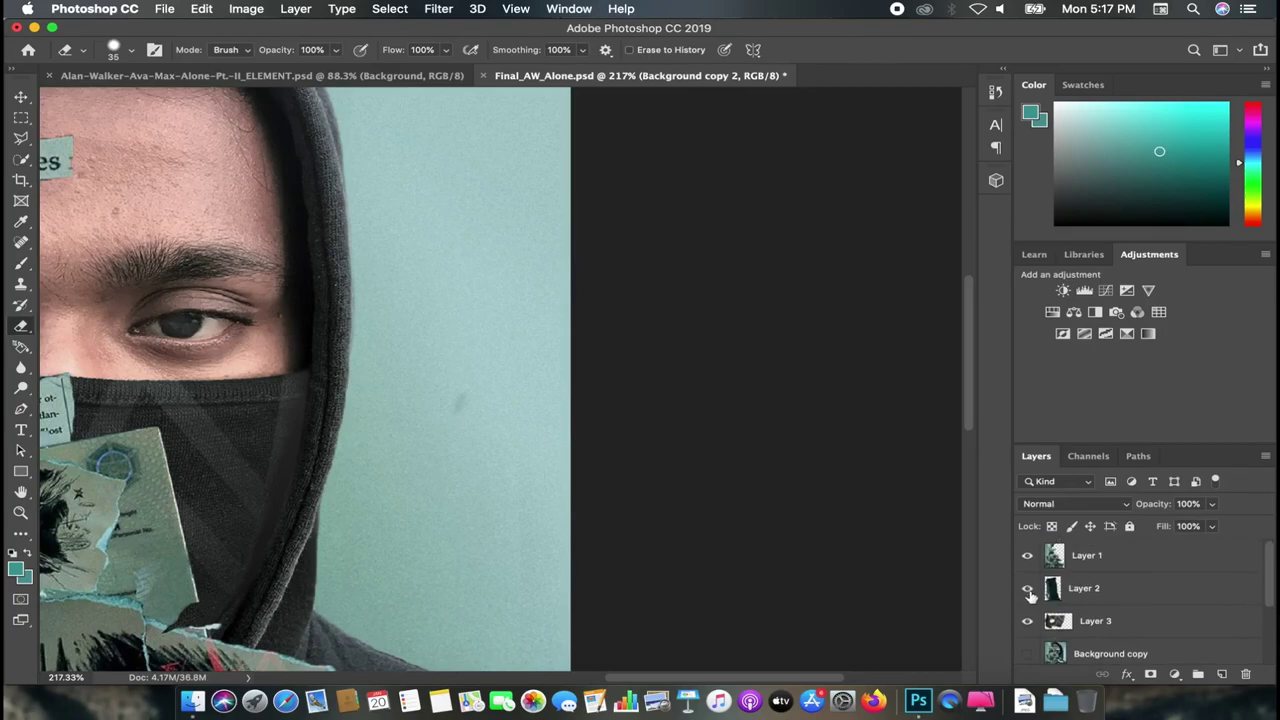
left_click(1027, 555)
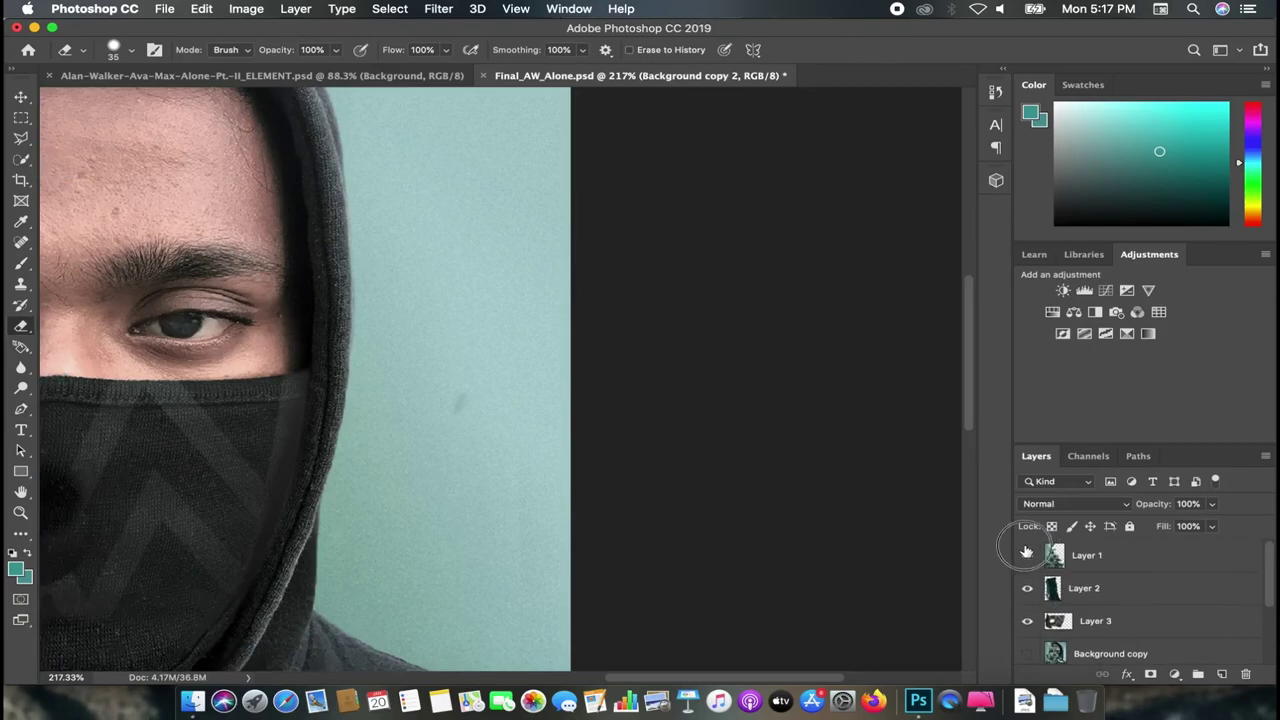
left_click(1027, 621)
left_click_drag(440, 405, 518, 413)
Step: Make Layer 3 the working layer and enlarge the eraser to 100 px
left_click(1110, 590)
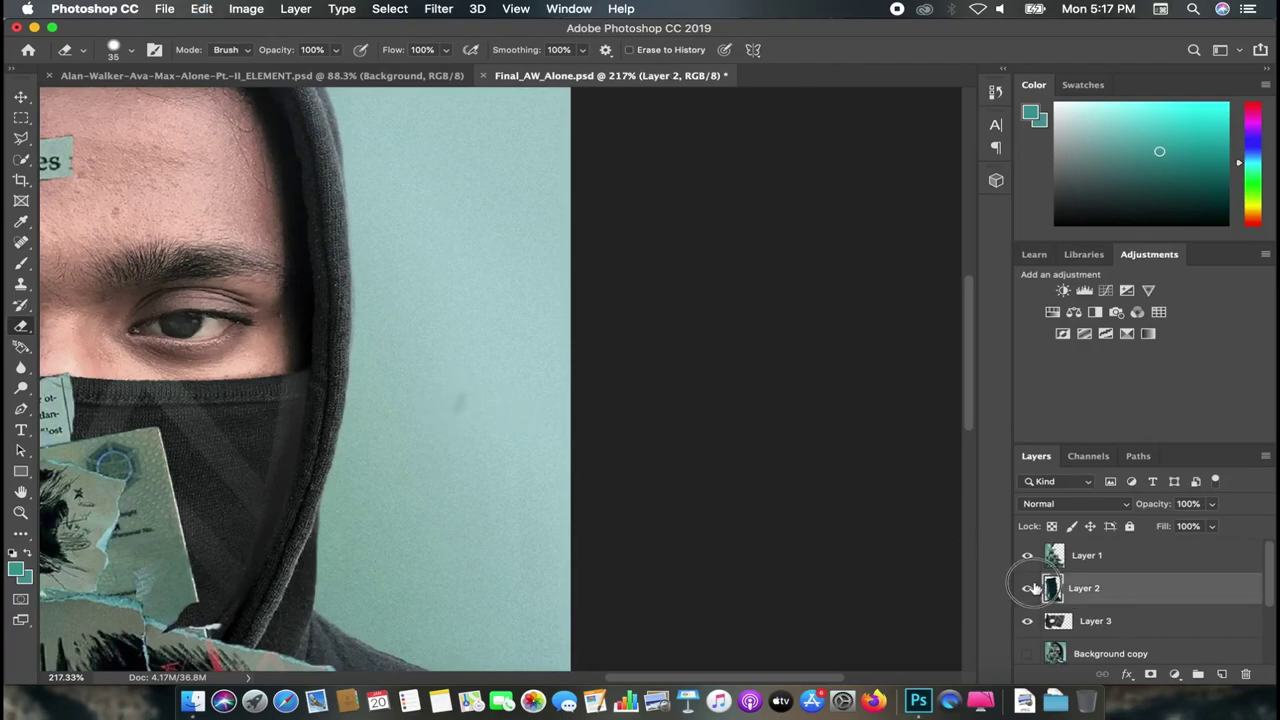
left_click(1027, 555)
left_click(1027, 555)
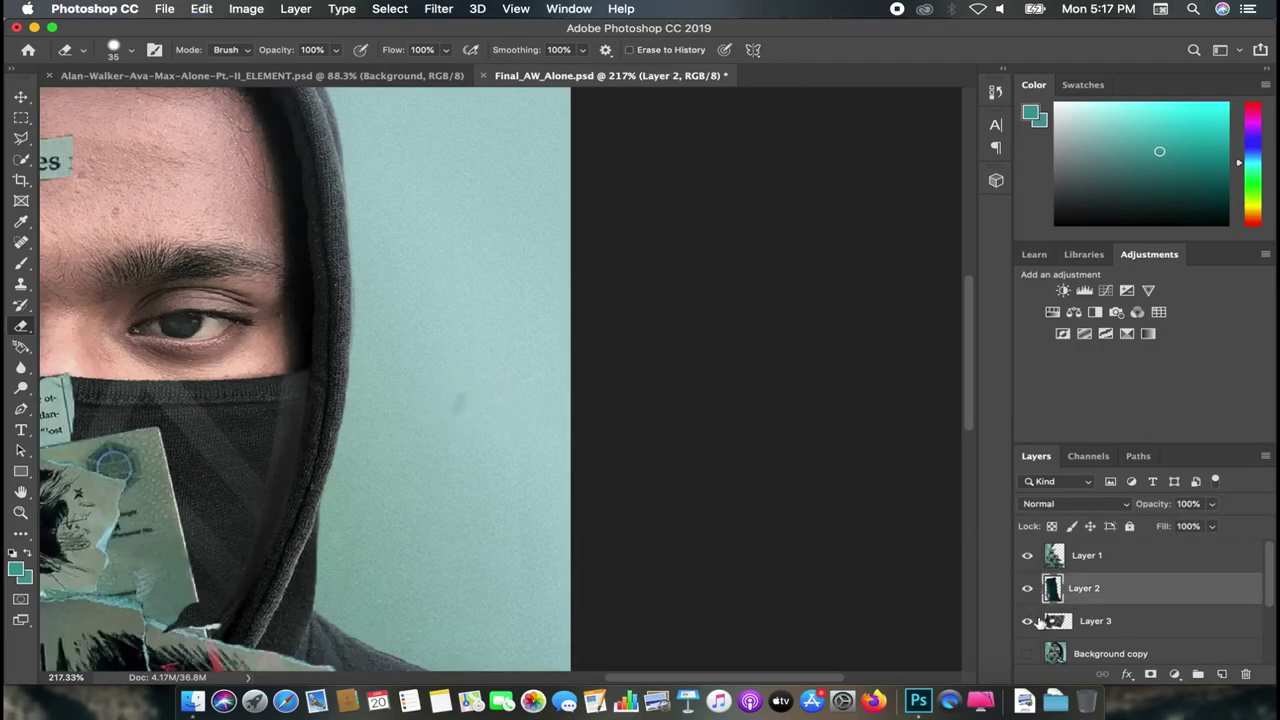
left_click(1027, 621)
left_click(1120, 624)
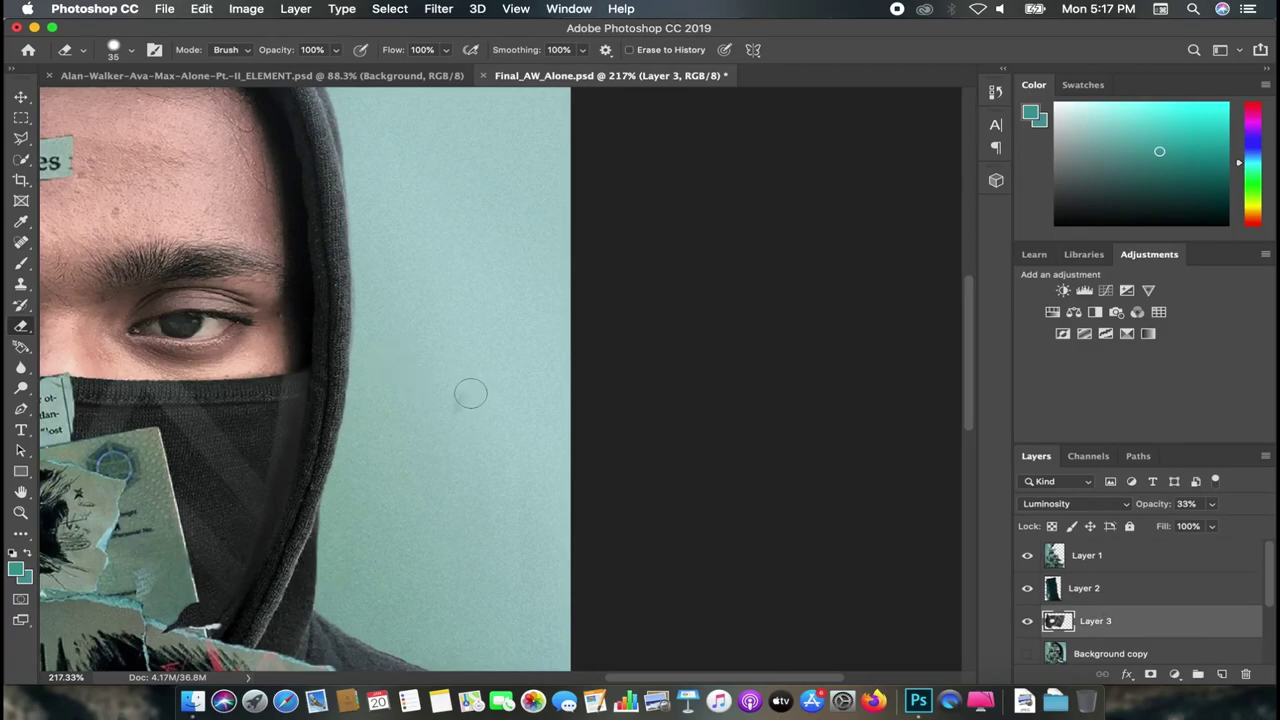
scroll(494, 318, "down", 3)
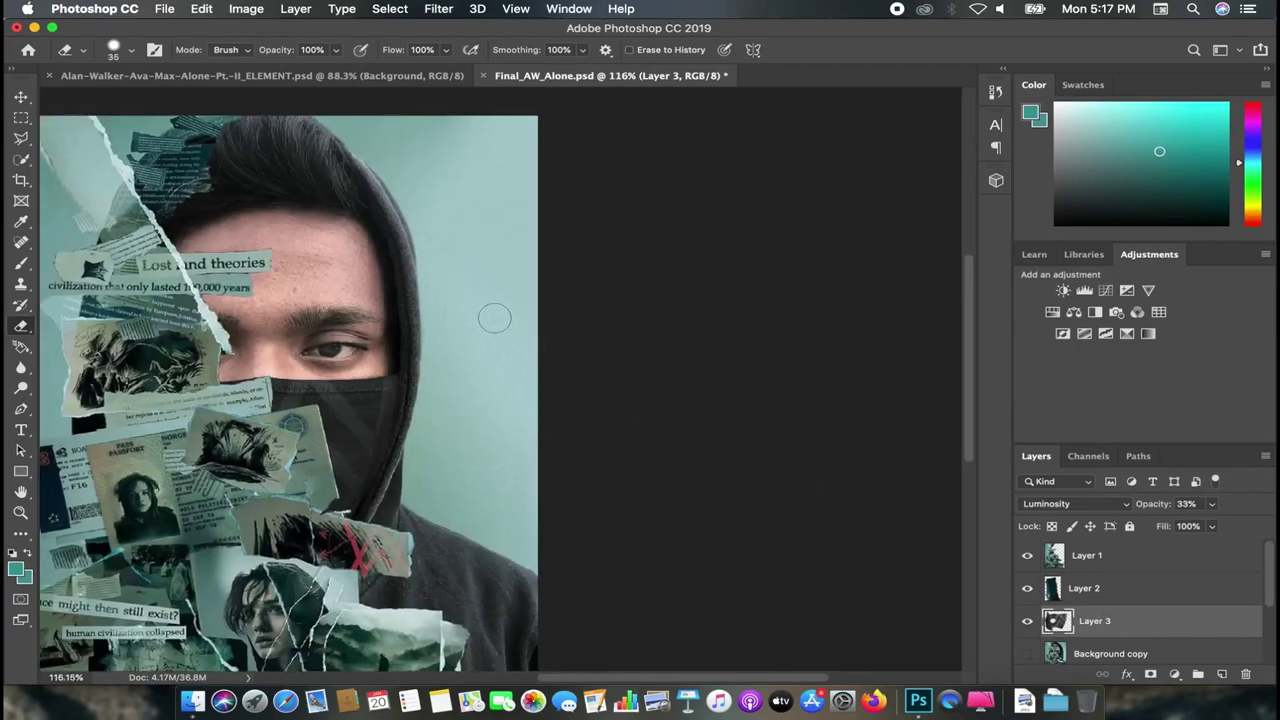
scroll(494, 318, "up", 1)
key("bracketright")
key("bracketright")
key("bracketright")
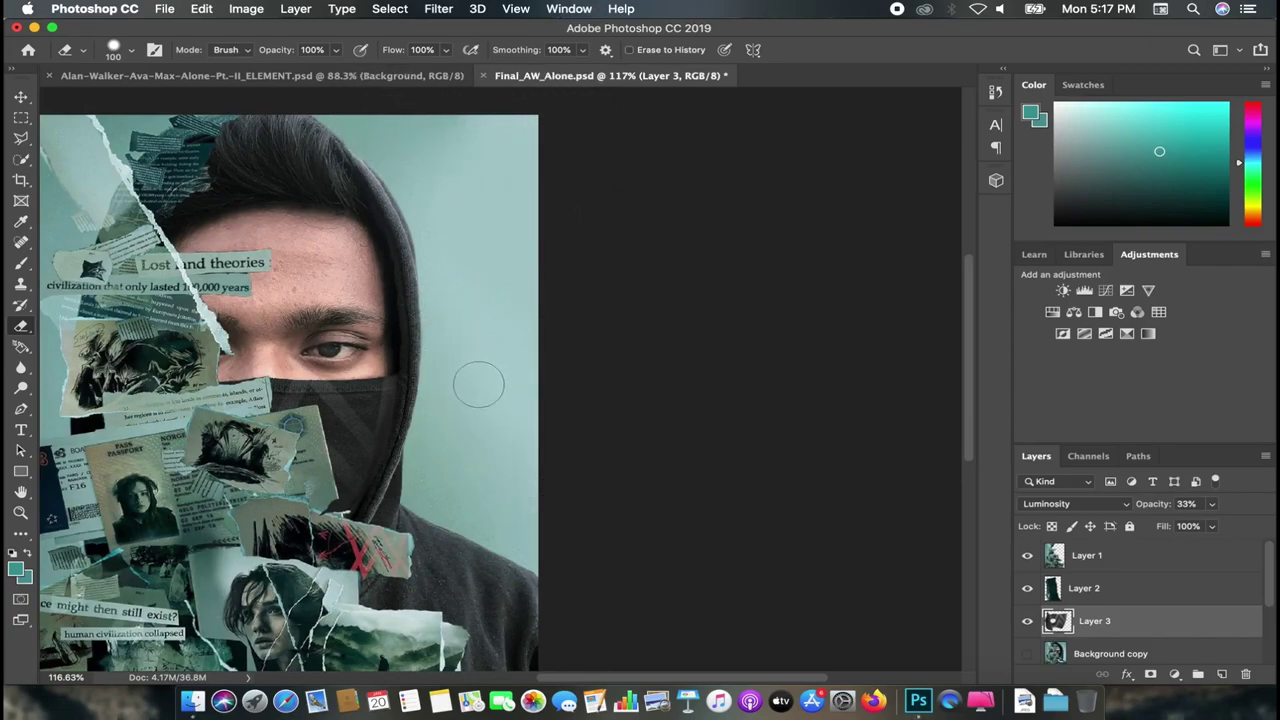
scroll(540, 455, "up", 5)
scroll(632, 422, "down", 1)
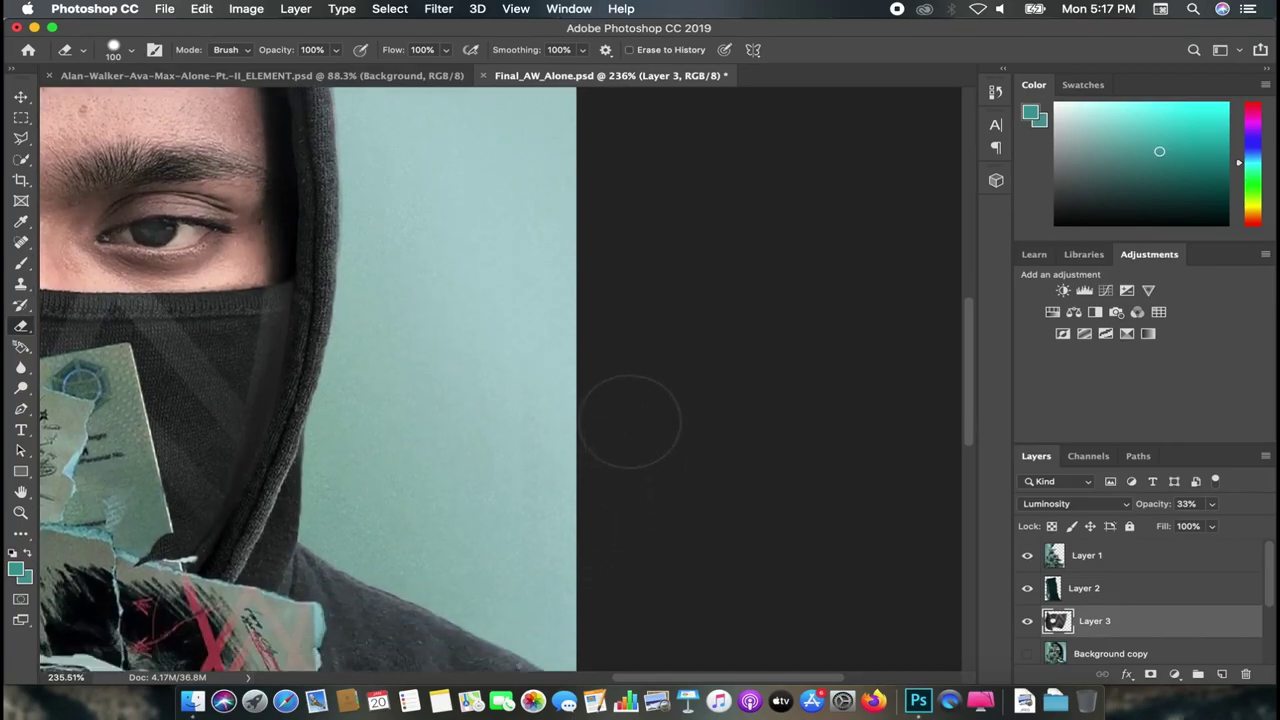
scroll(630, 420, "down", 1)
scroll(632, 418, "down", 1)
key("v")
key("ctrl+0")
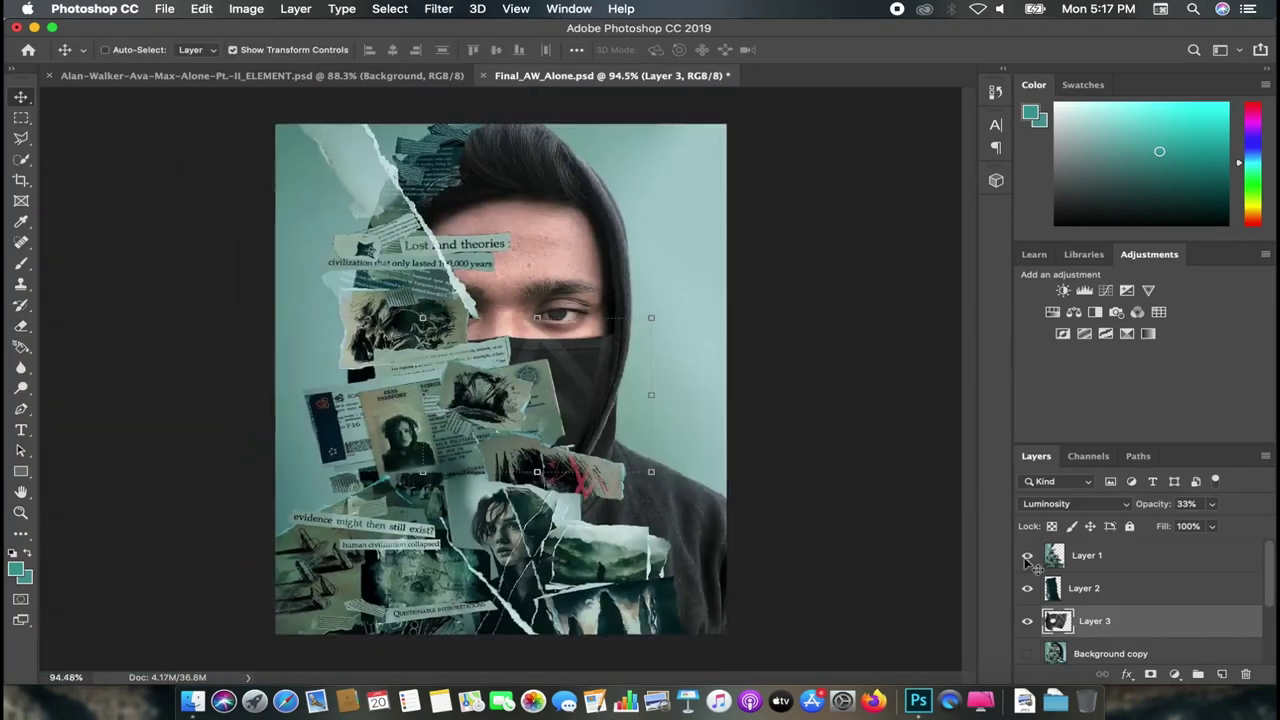
left_click(1145, 653)
scroll(684, 344, "up", 1)
scroll(684, 344, "down", 1)
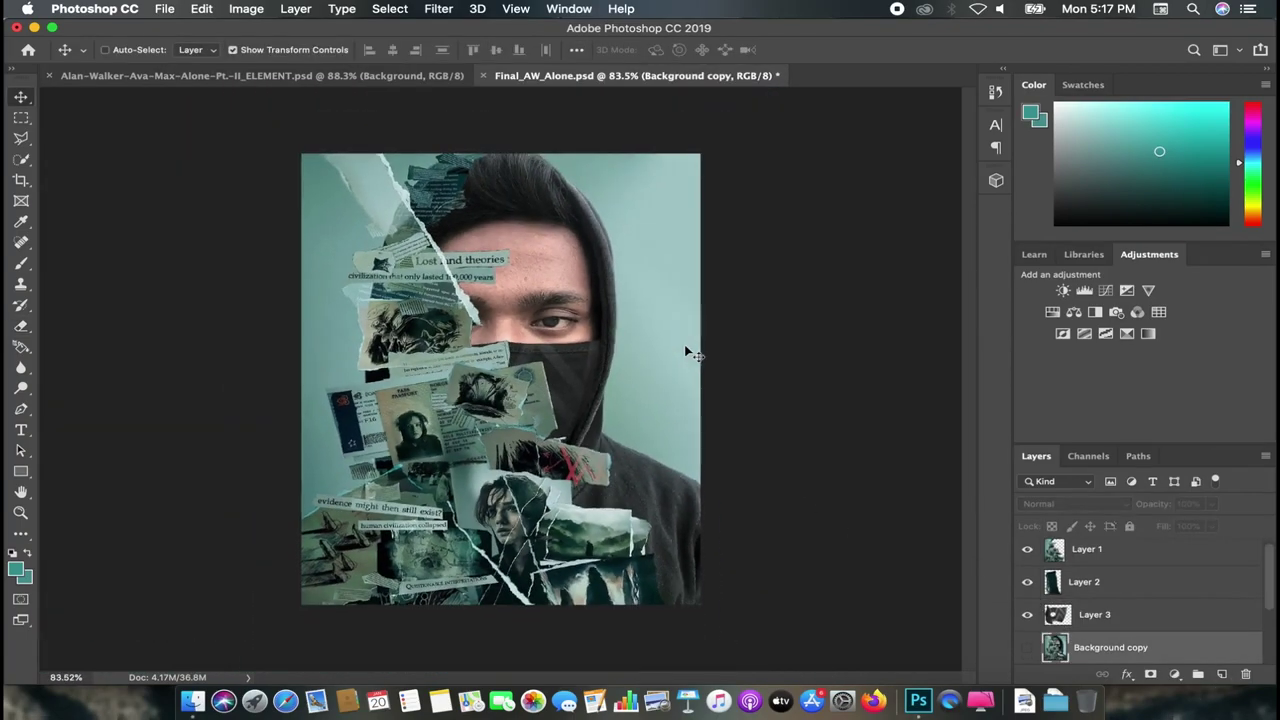
key("ctrl+s")
scroll(1037, 570, "up", 1)
left_click(1027, 555)
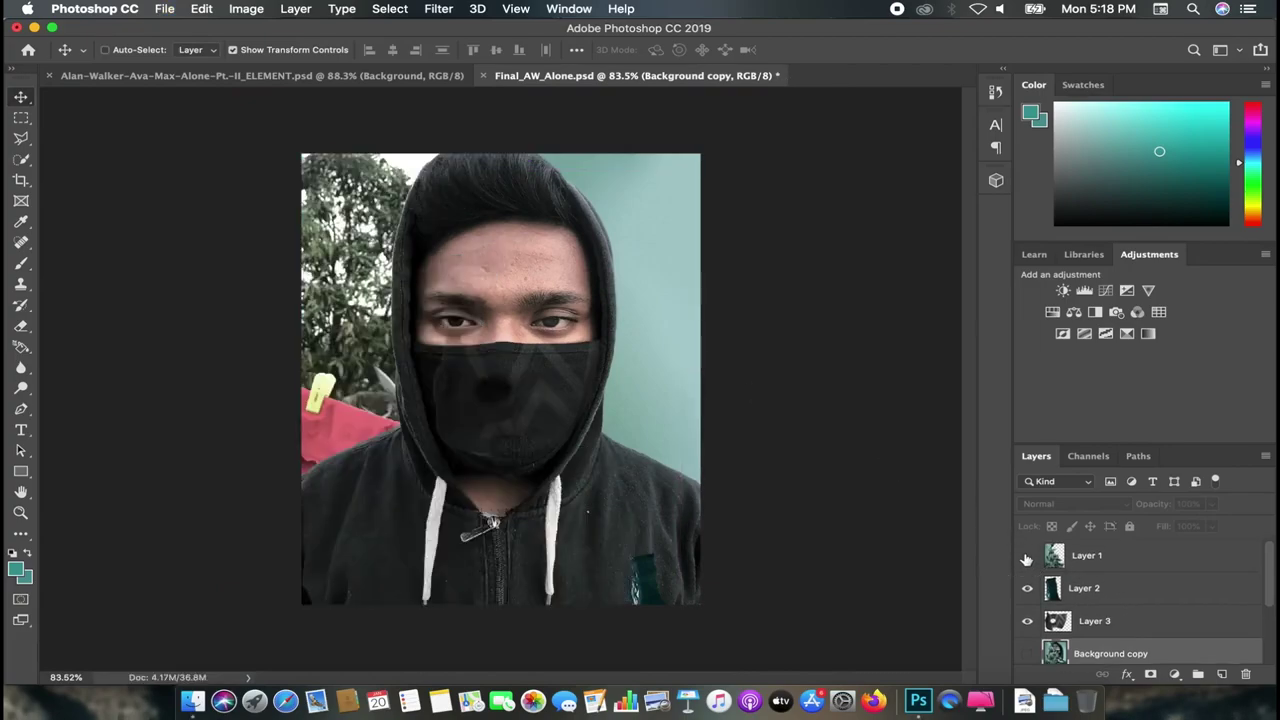
scroll(863, 480, "up", 1)
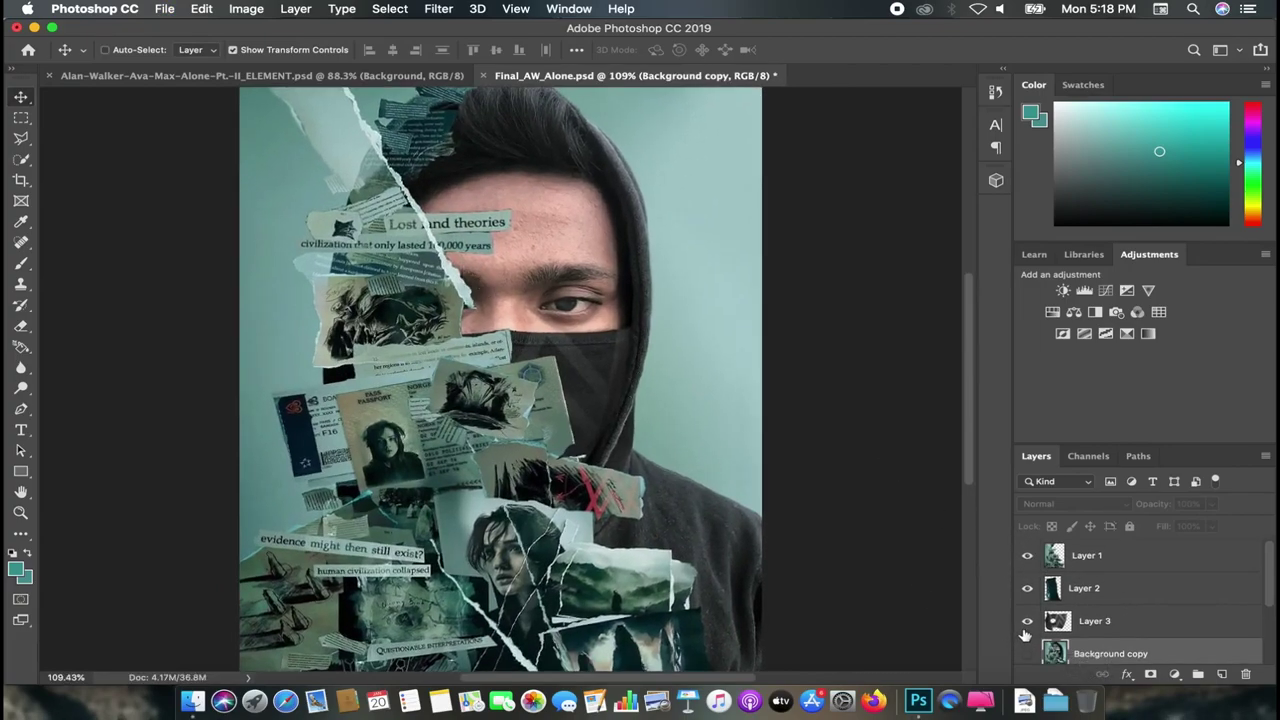
left_click(1027, 588)
left_click(1027, 588)
scroll(1072, 640, "down", 1)
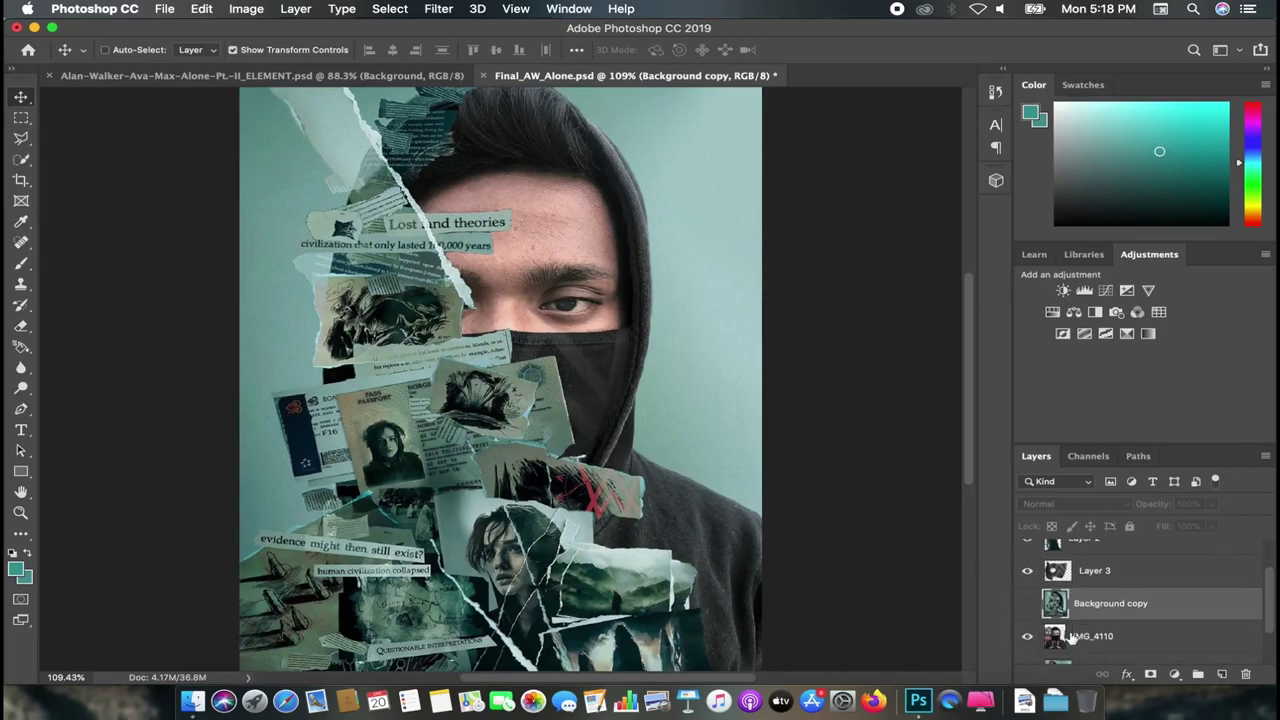
left_click(1028, 604)
left_click(1028, 604)
left_click(1028, 604)
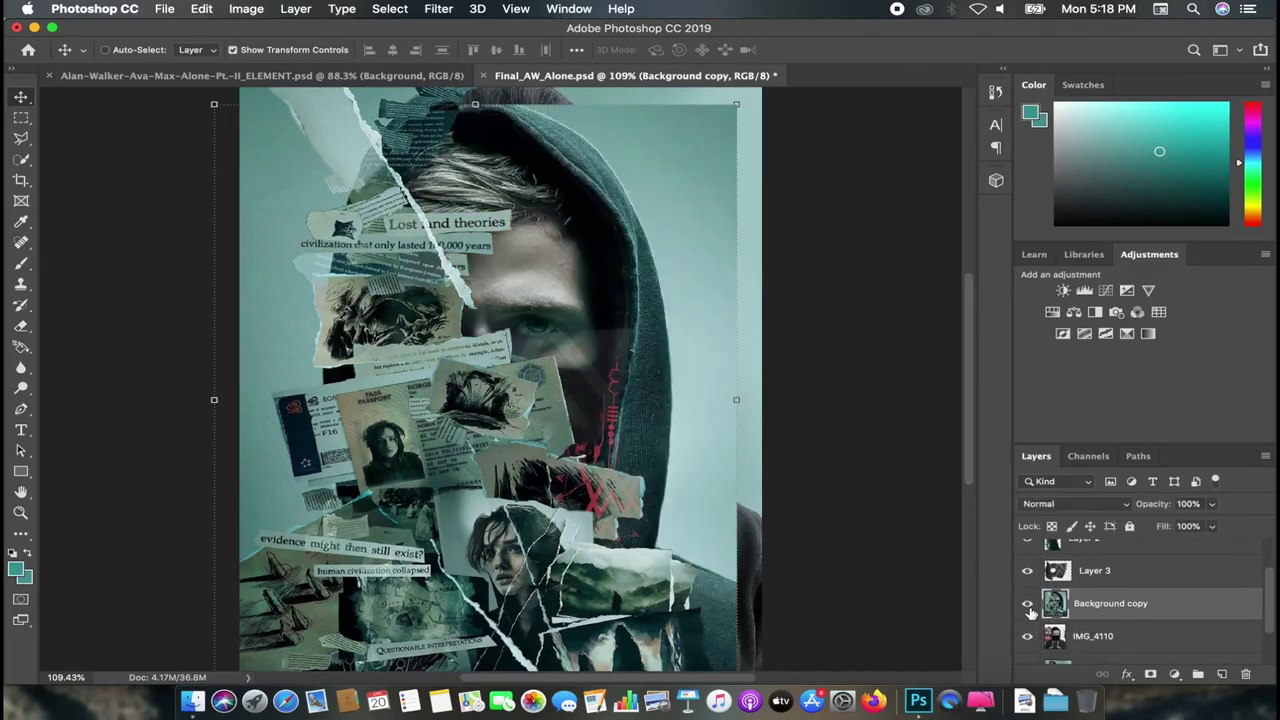
left_click(1028, 605)
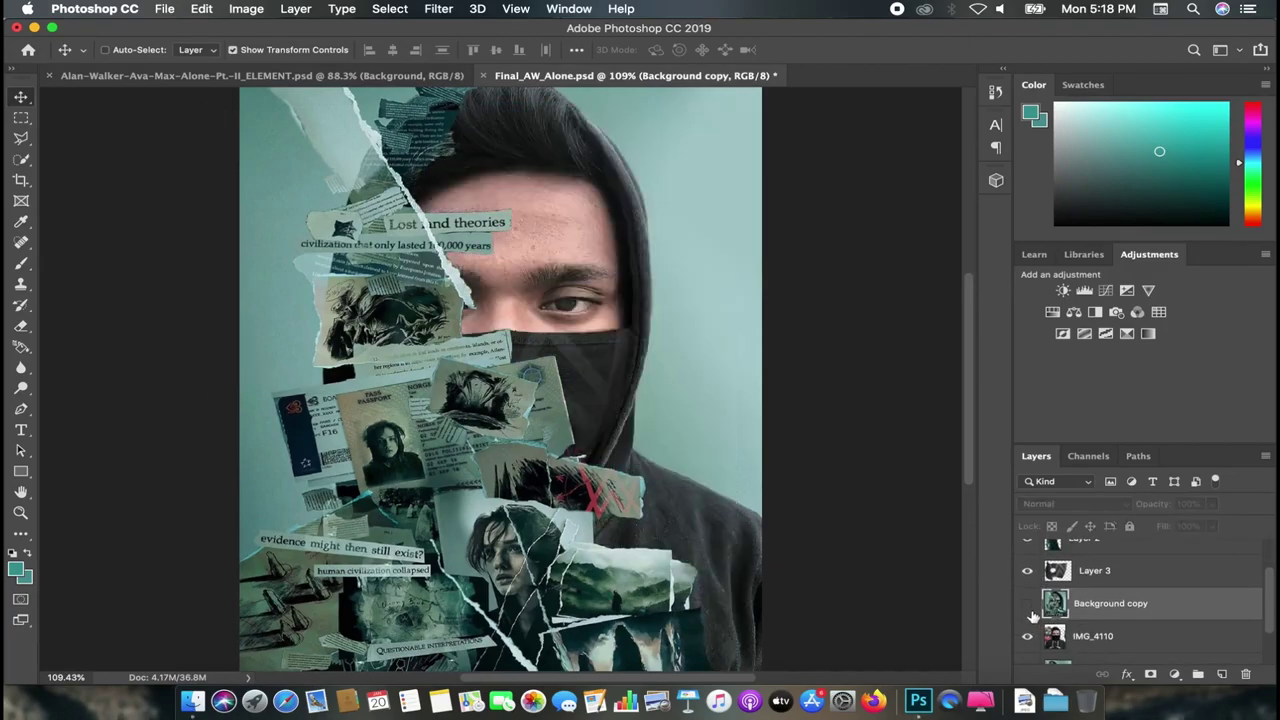
left_click(1027, 604)
left_click(1028, 604)
left_click(1028, 605)
scroll(797, 480, "up", 2)
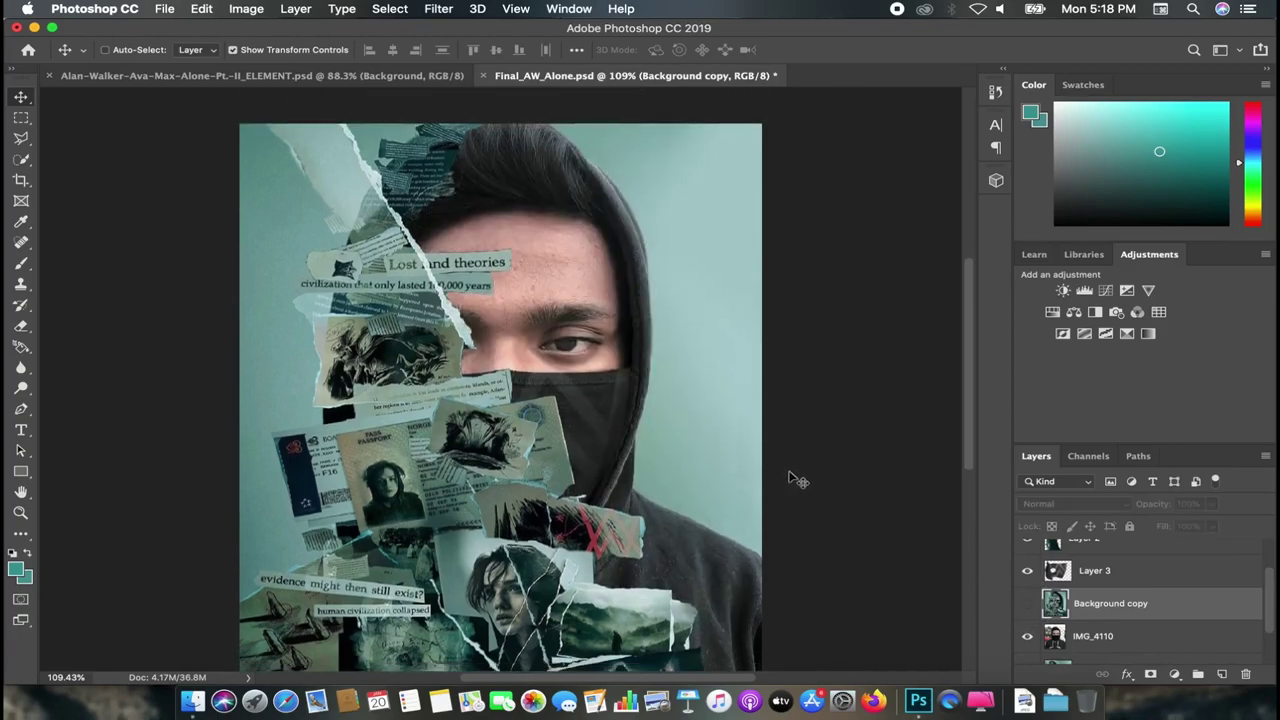
scroll(1077, 641, "down", 2)
left_click(1027, 615)
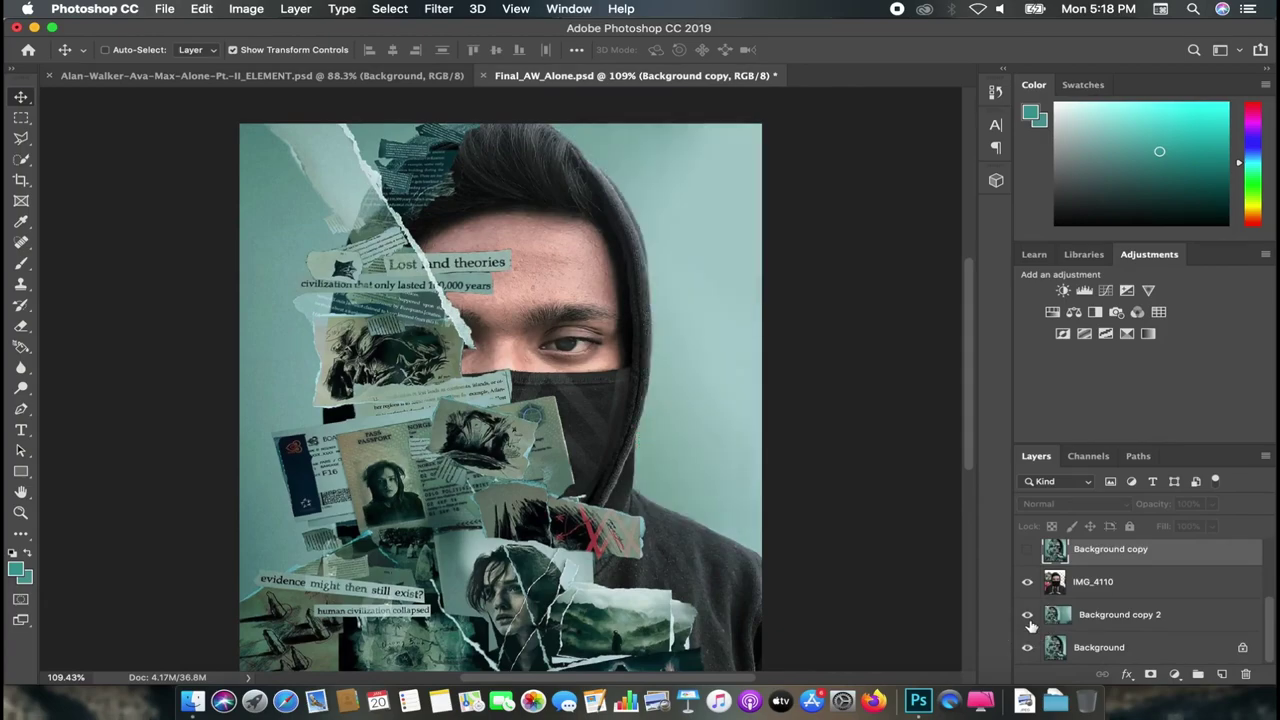
left_click(1027, 615)
left_click(1027, 615)
left_click(1027, 615)
scroll(760, 380, "up", 1)
key("s")
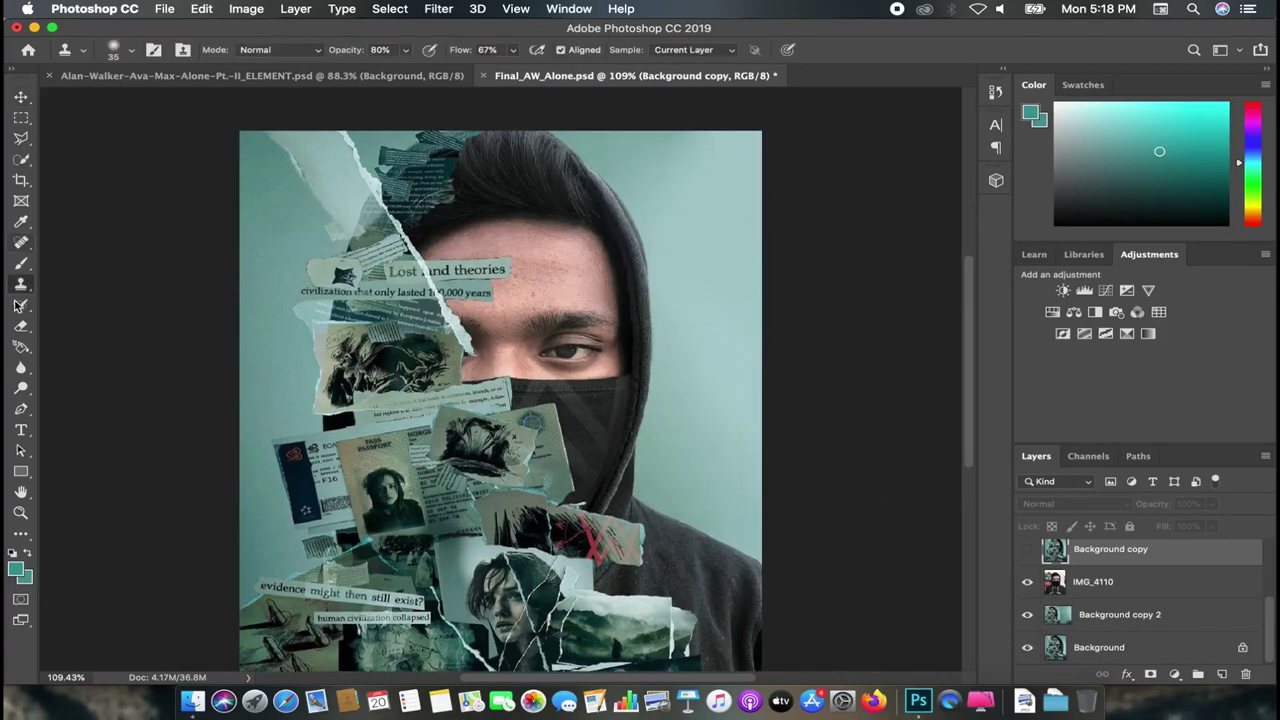
Step: Pick a 250 px brush on Background copy 2 with teal sampled from the wall
key("v")
key("b")
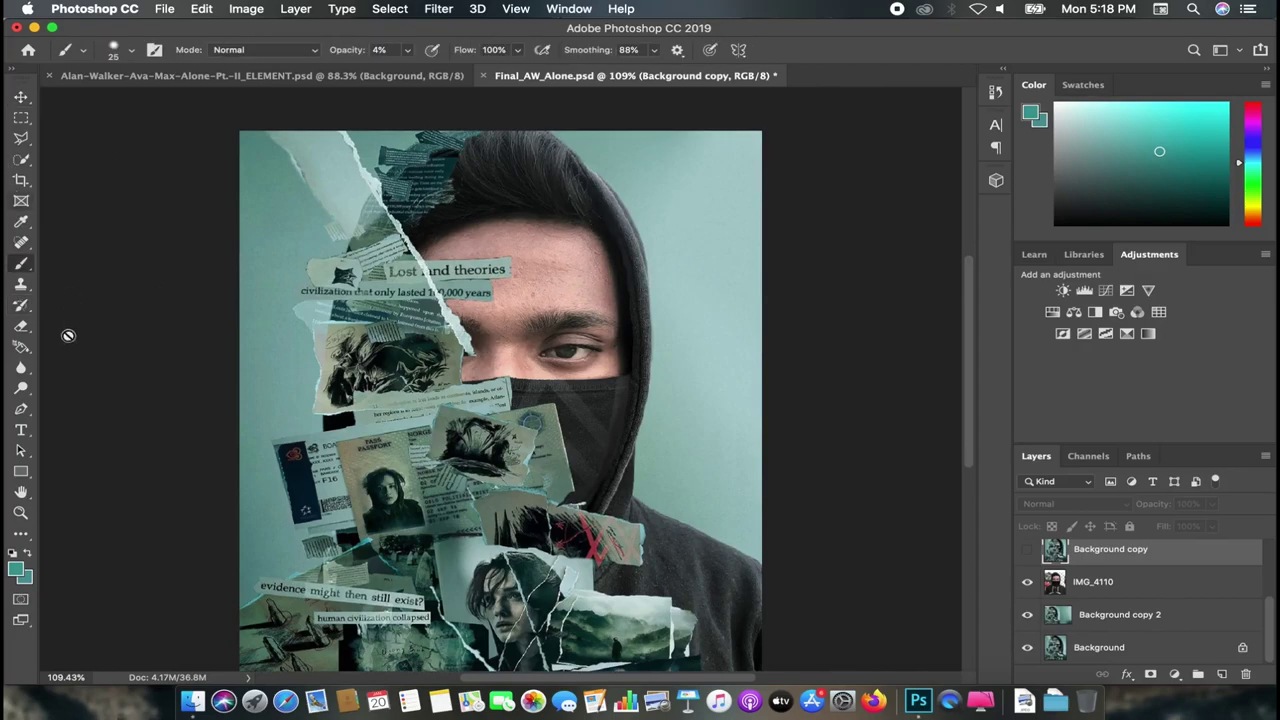
left_click(1110, 615)
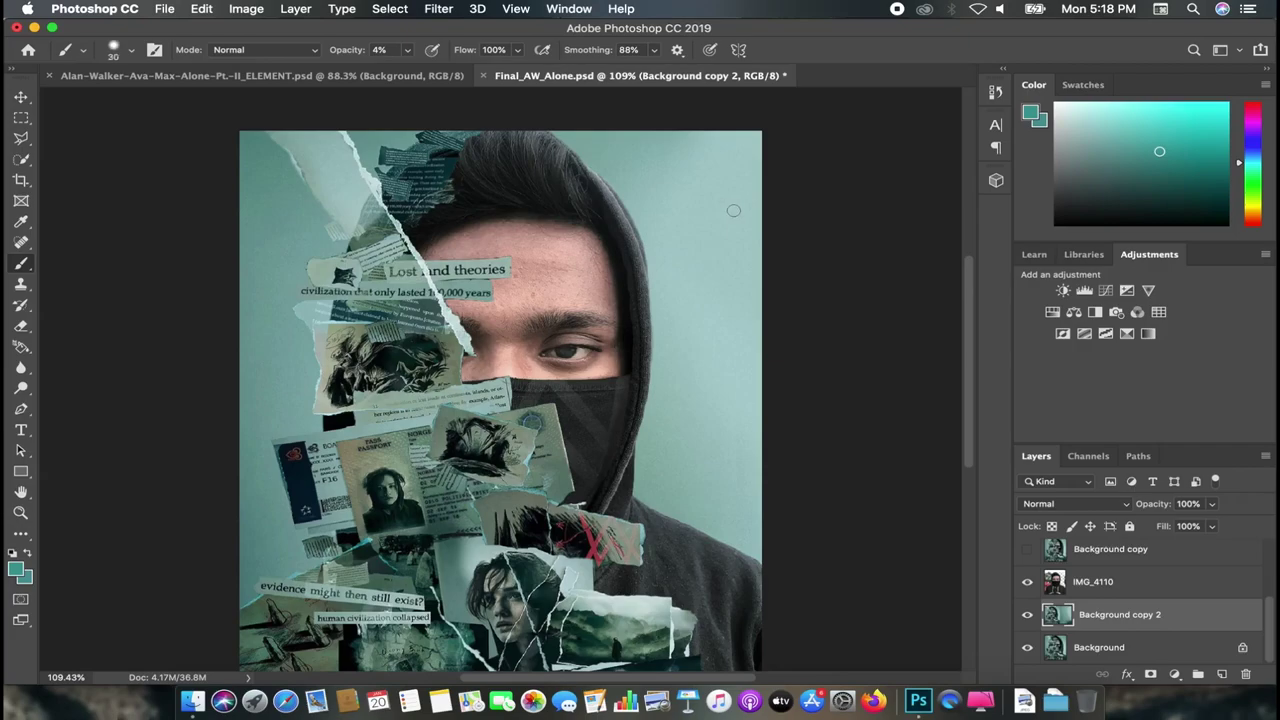
key("bracketright")
key("bracketright")
key("bracketright")
left_click(262, 545, "alt")
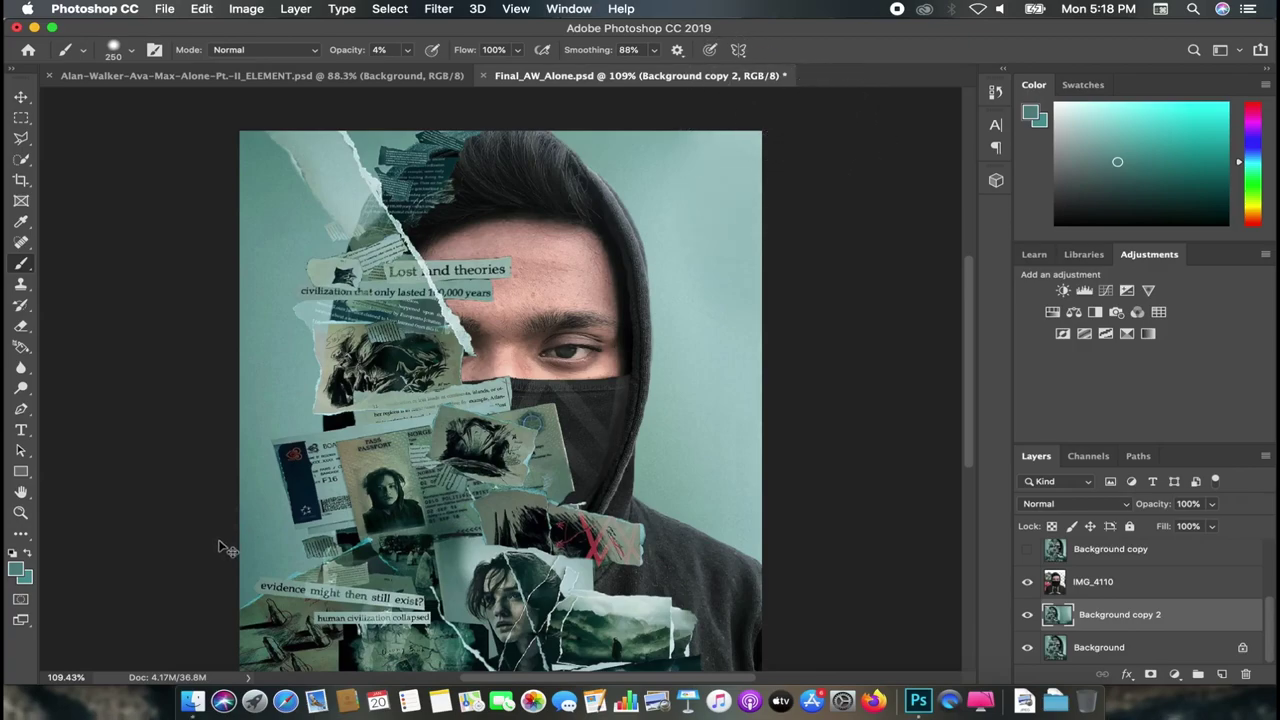
Step: Set the brush opacity to 8% and fit the canvas on screen
left_click(407, 49)
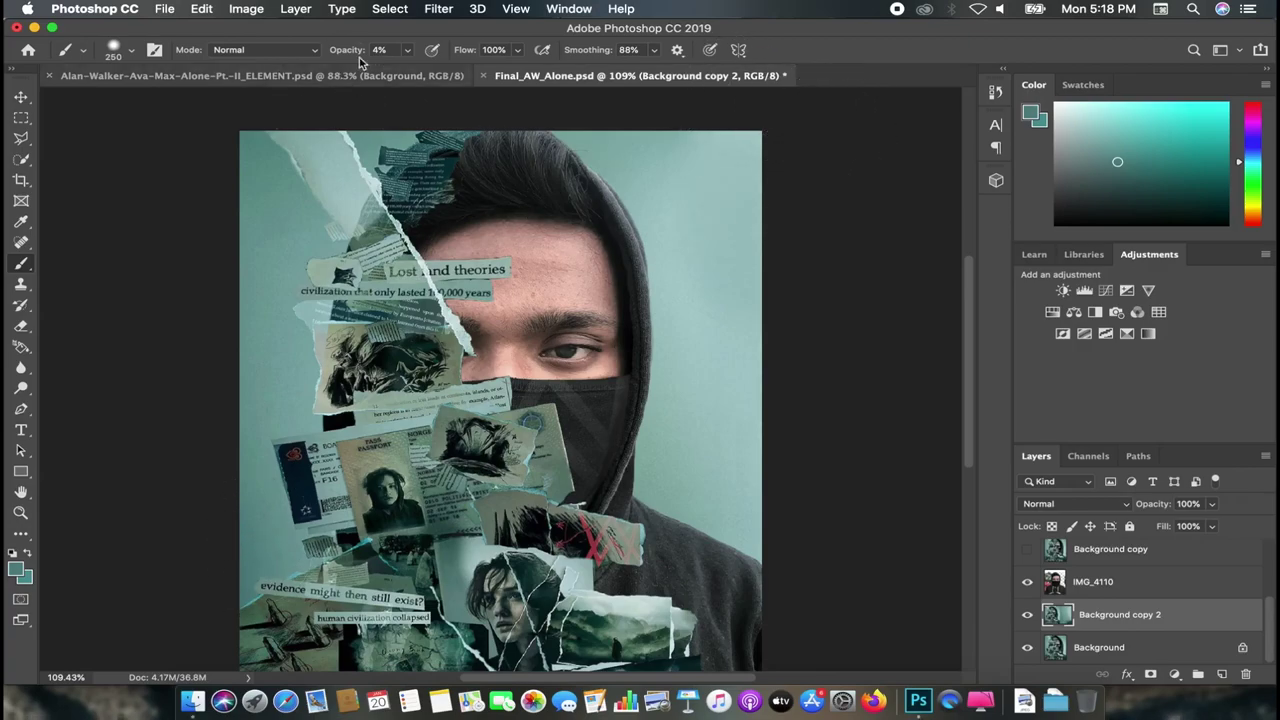
left_click_drag(370, 70, 418, 70)
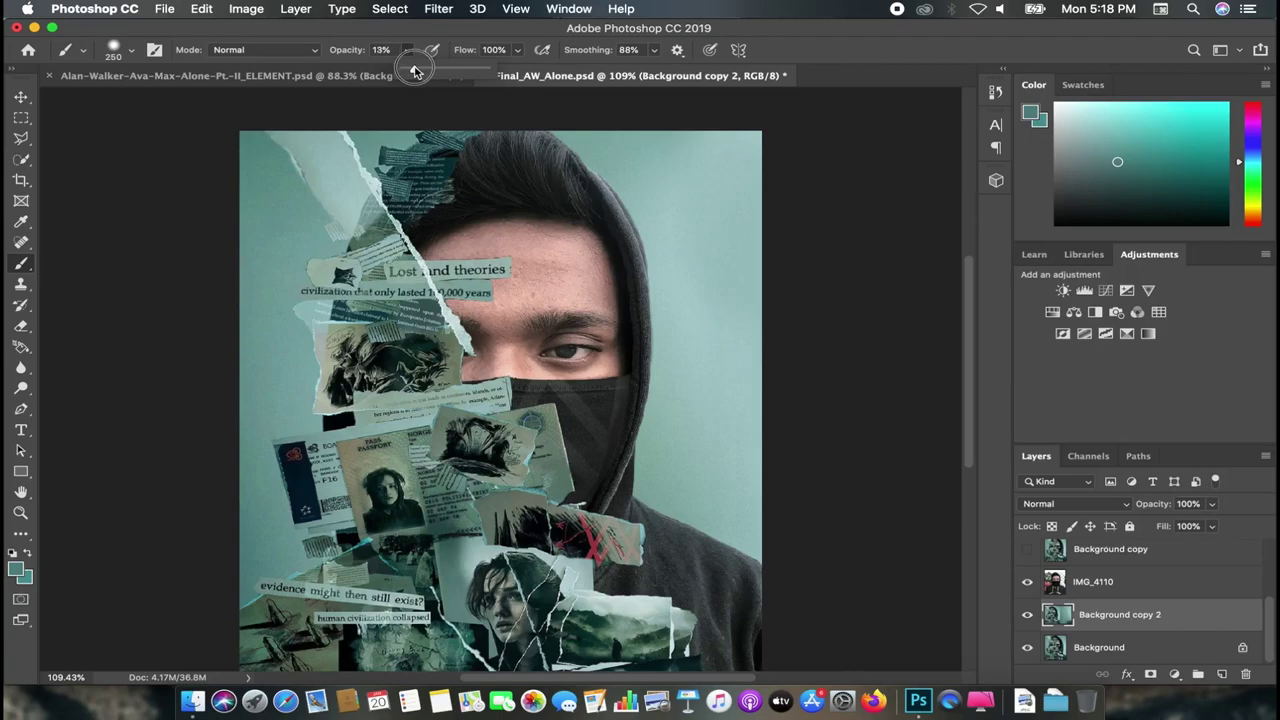
scroll(833, 248, "up", 1)
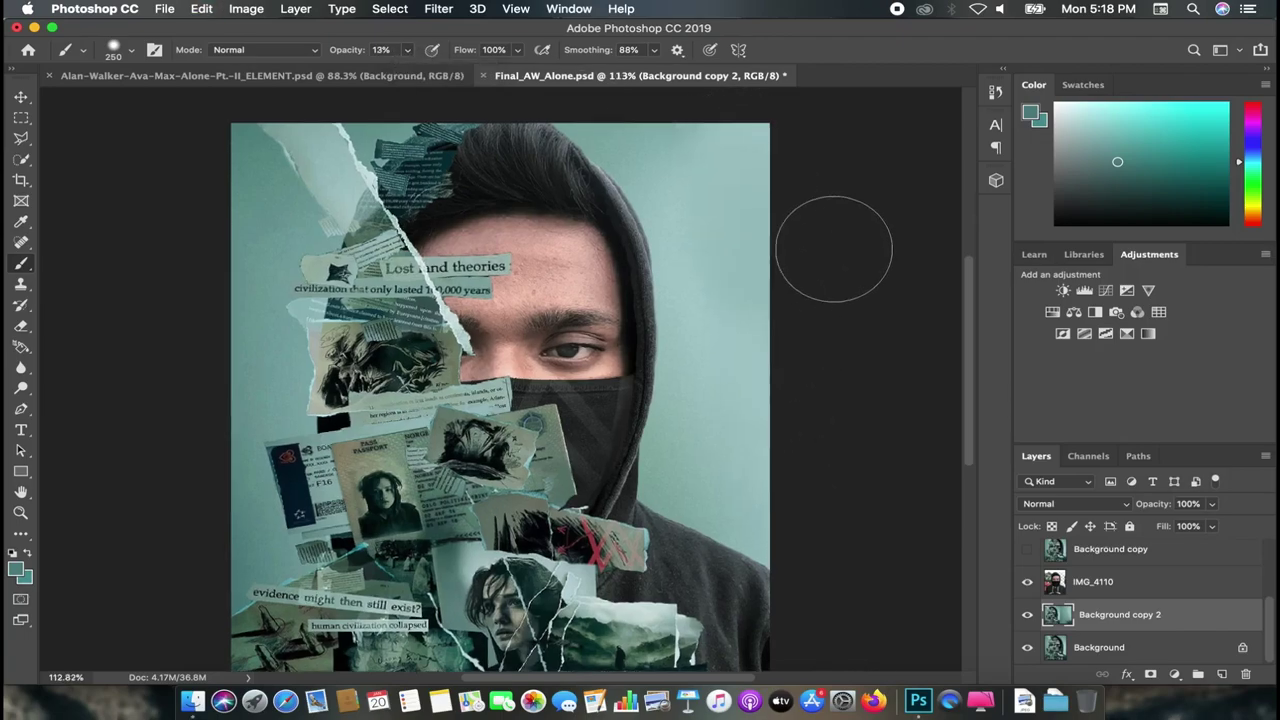
scroll(833, 248, "up", 1)
scroll(790, 160, "up", 1)
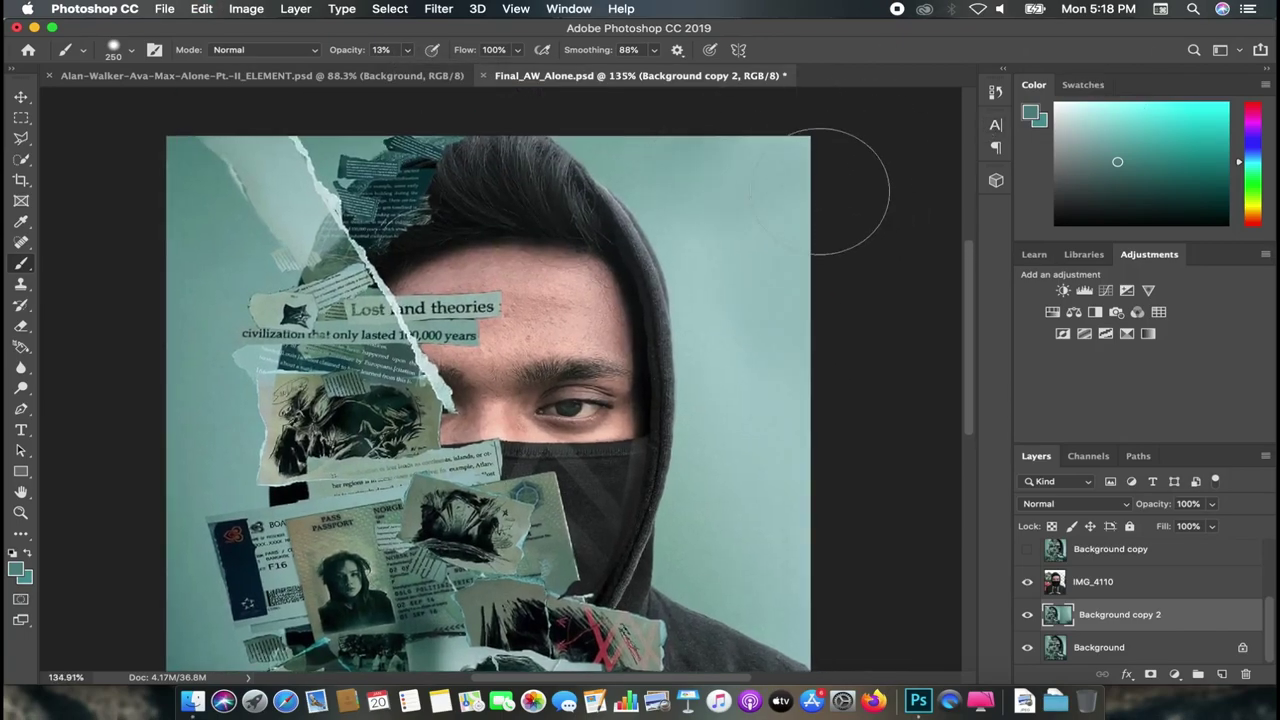
scroll(830, 190, "down", 2)
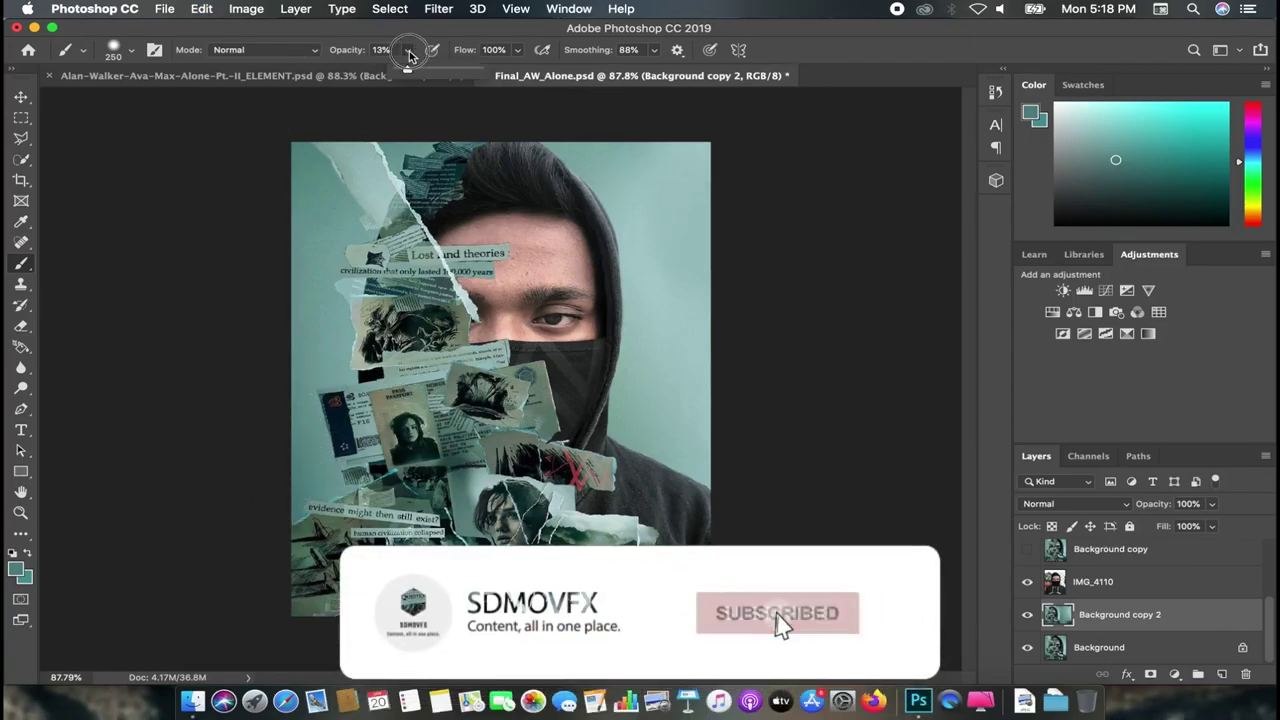
left_click_drag(408, 55, 400, 68)
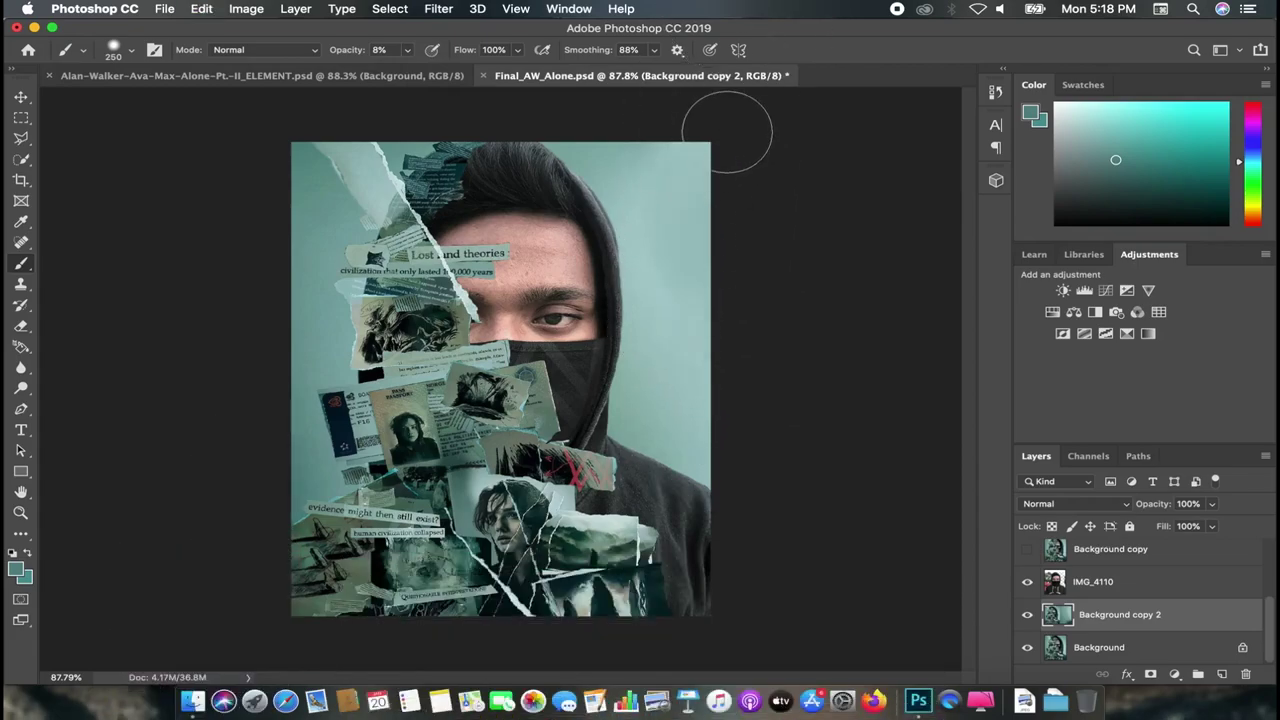
scroll(727, 131, "up", 2)
scroll(757, 128, "up", 2)
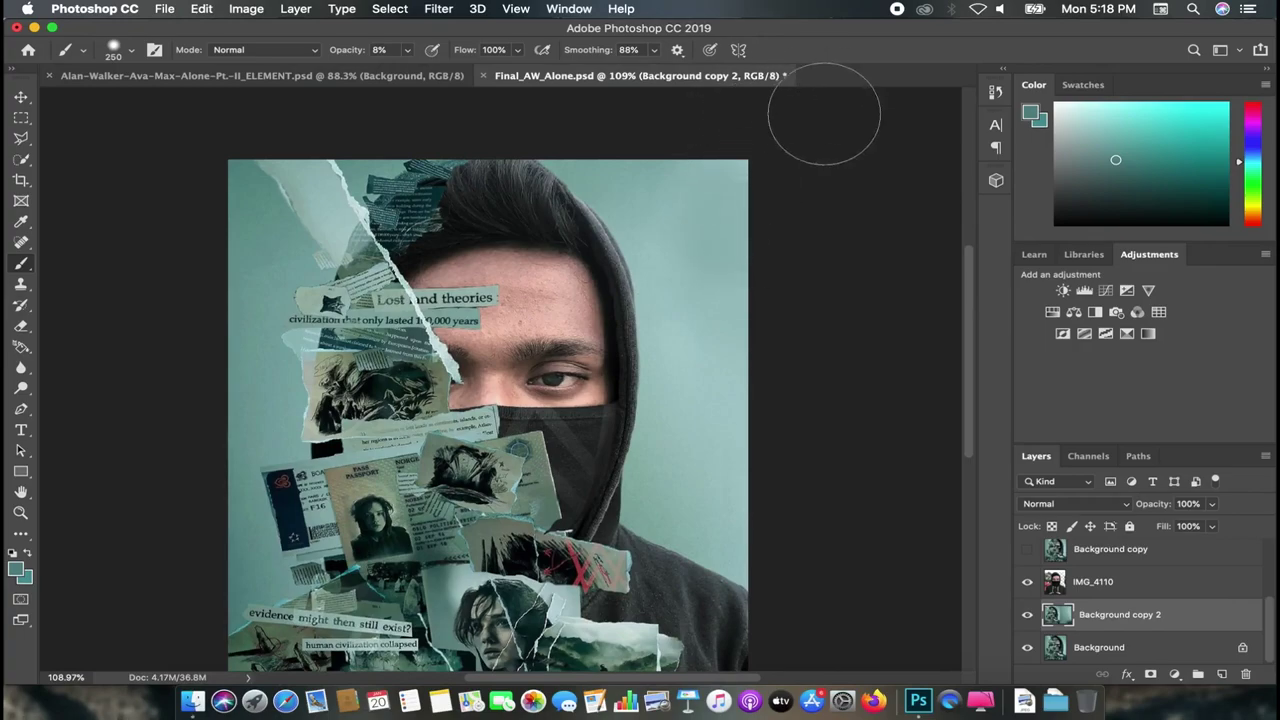
scroll(824, 113, "up", 2)
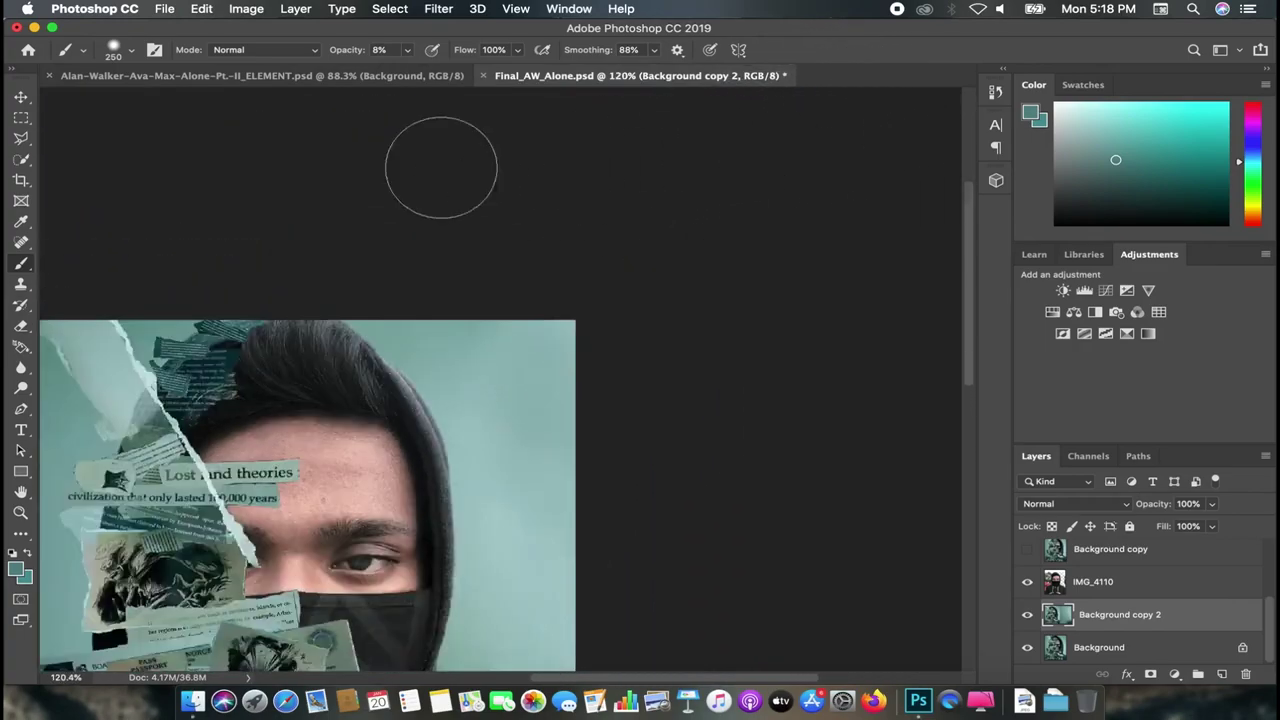
key("super+0")
left_click(21, 97)
Step: Select the IMG_4110 layer, toggling its visibility to compare the face
scroll(820, 480, "up", 2)
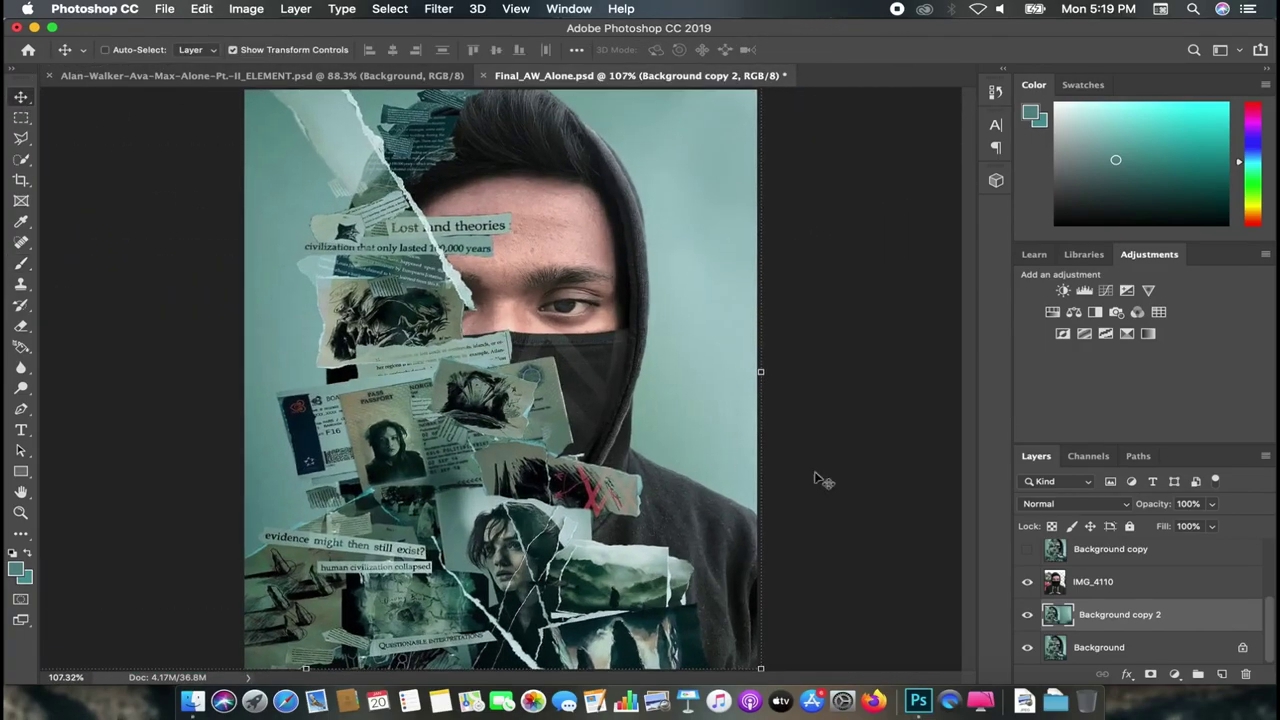
left_click(1100, 648)
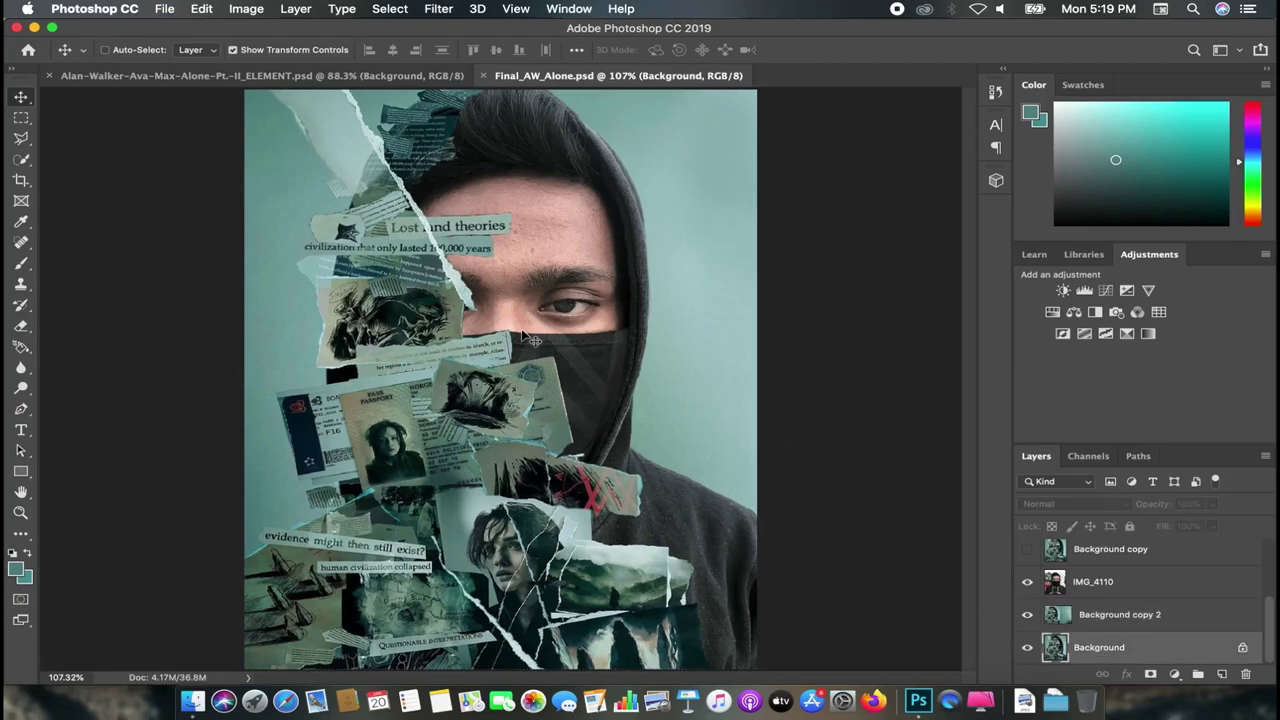
scroll(530, 340, "down", 3)
scroll(530, 340, "up", 3)
scroll(533, 341, "down", 1)
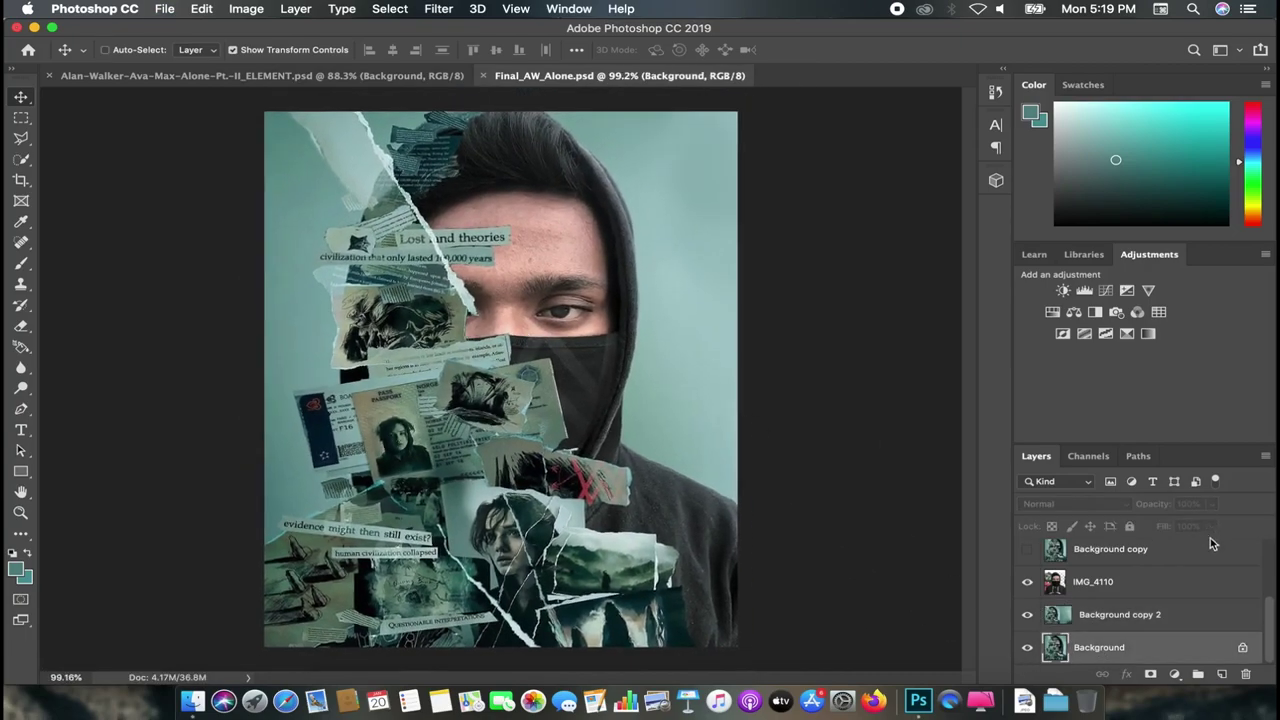
left_click(1090, 562)
left_click(1052, 594)
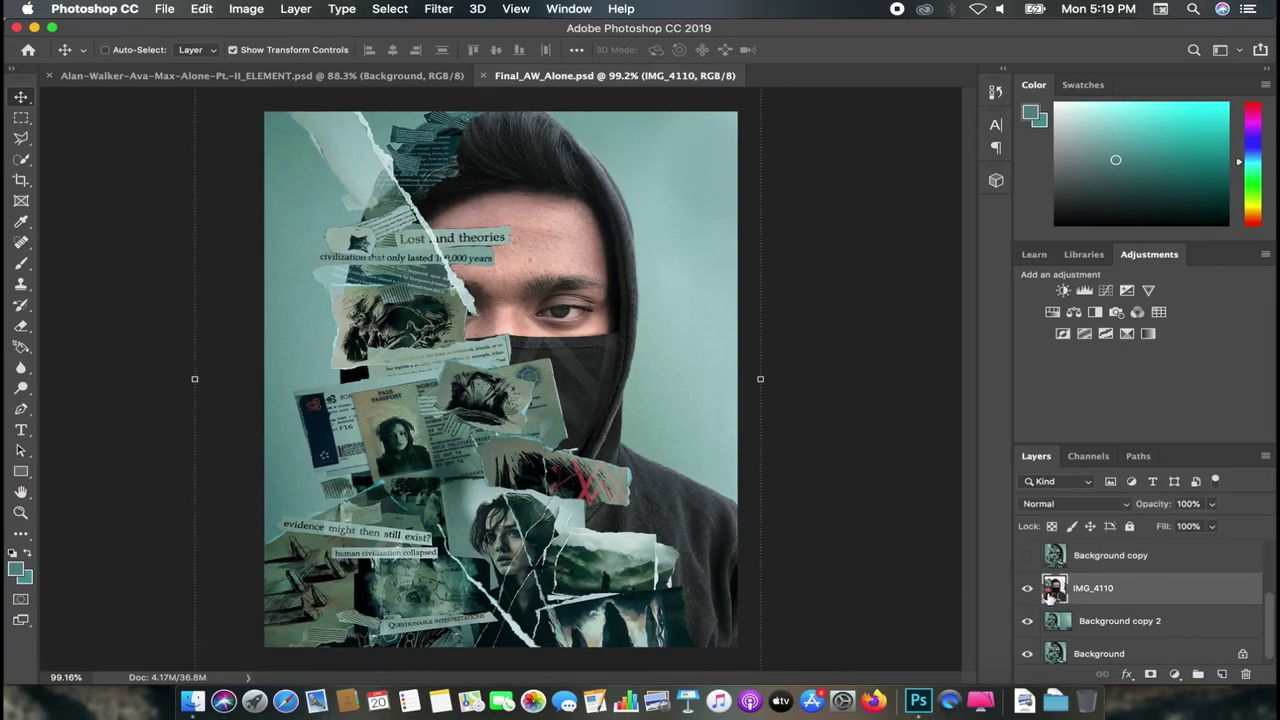
left_click(1027, 588)
left_click(1027, 588)
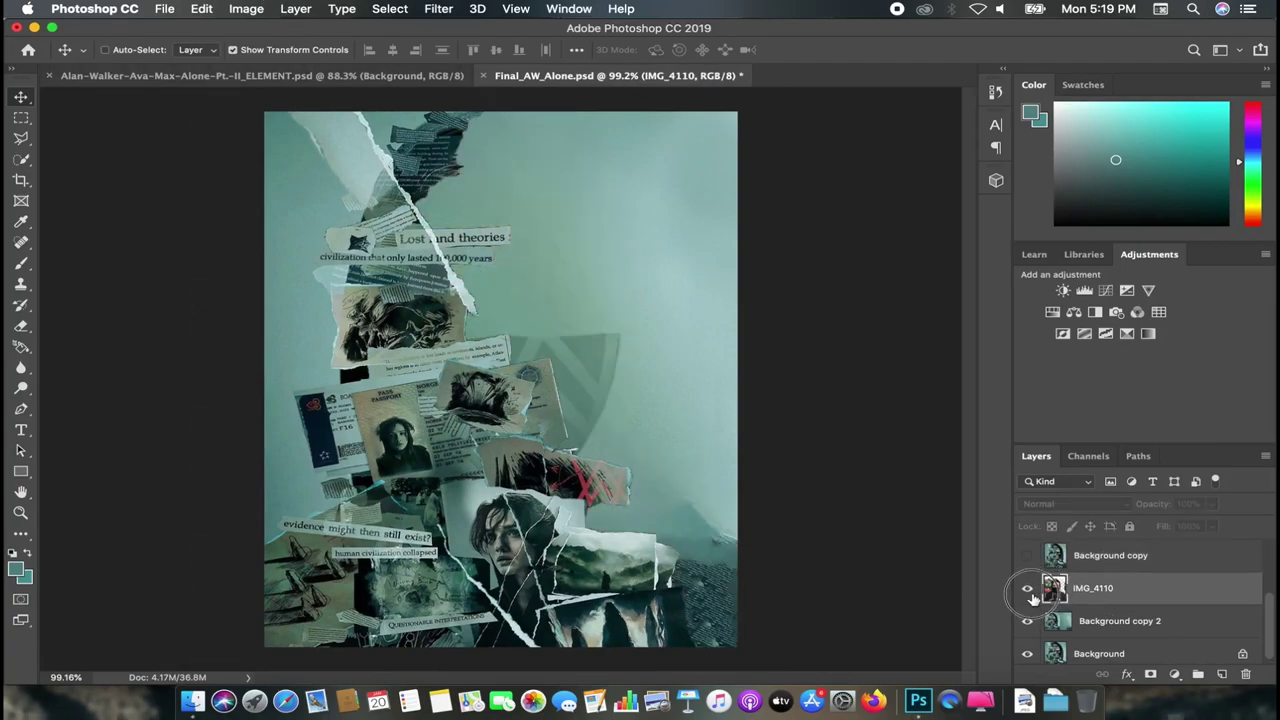
Step: Apply a Color Balance to IMG_4110 with midtones at -7, -4, +2
left_click(246, 9)
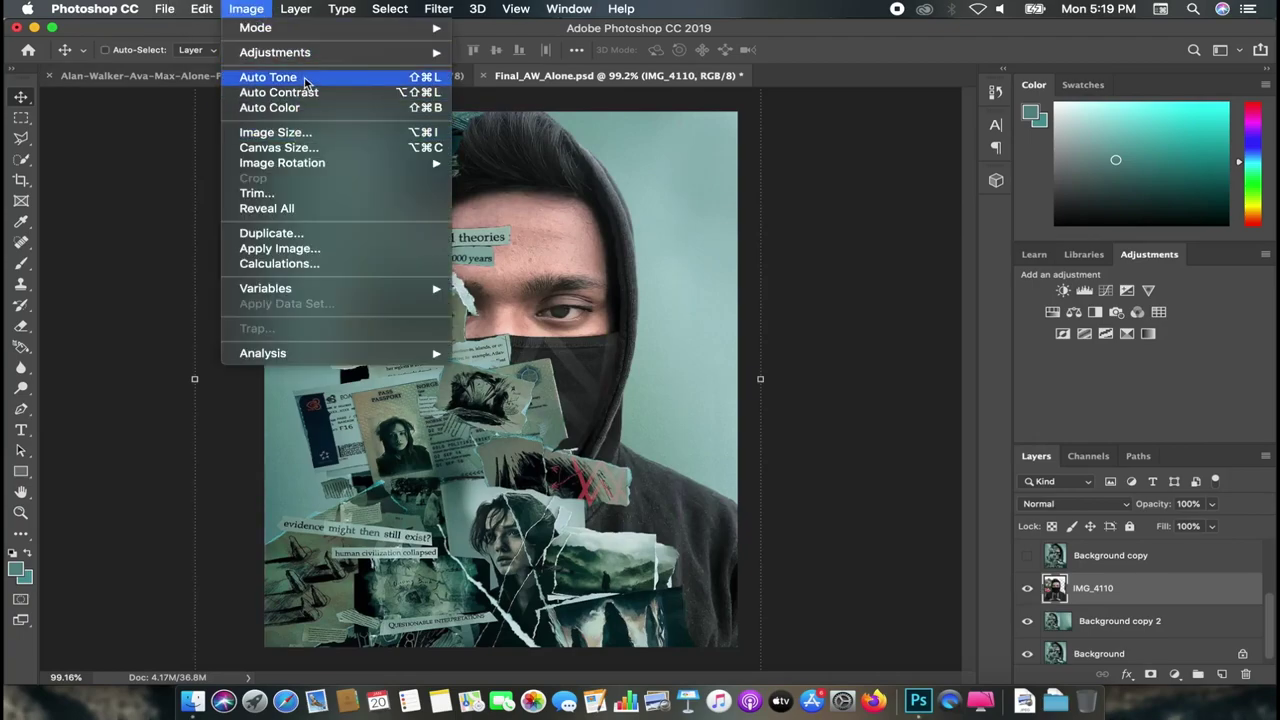
mouse_move(275, 52)
left_click(550, 153)
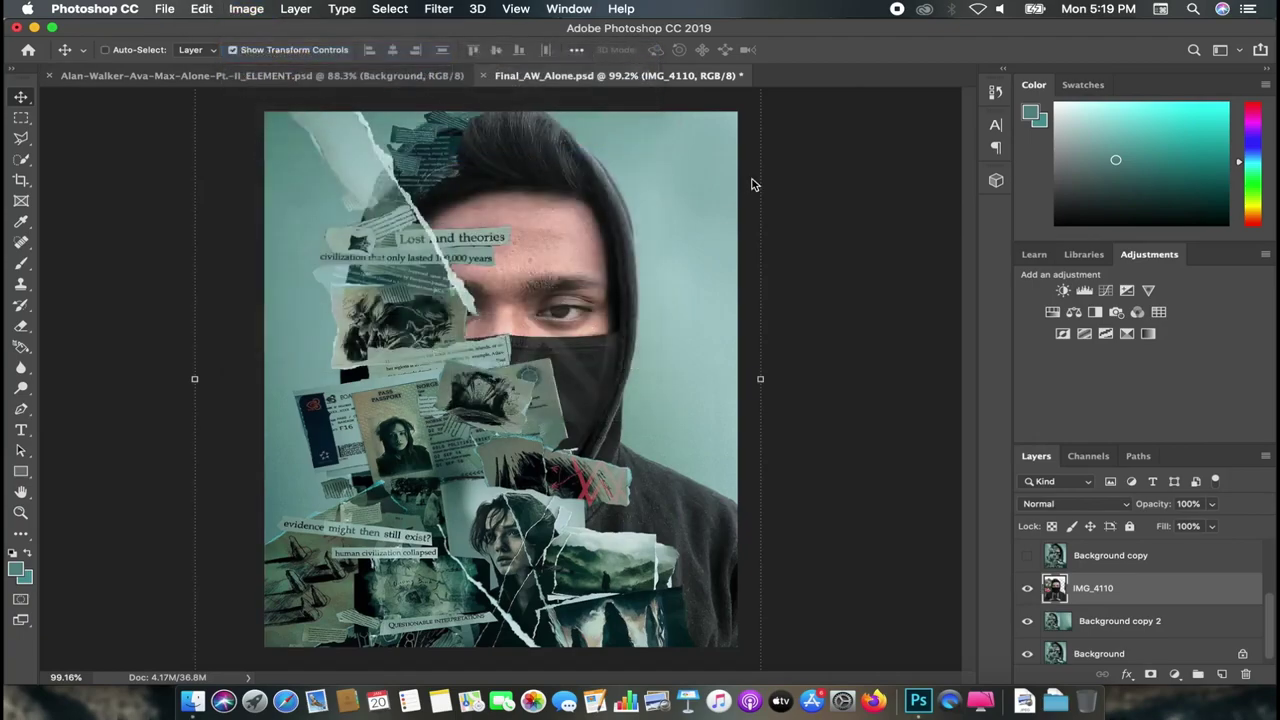
mouse_move(930, 145)
left_mouse_down()
mouse_move(915, 149)
mouse_move(937, 150)
mouse_move(922, 151)
mouse_move(928, 171)
left_mouse_up()
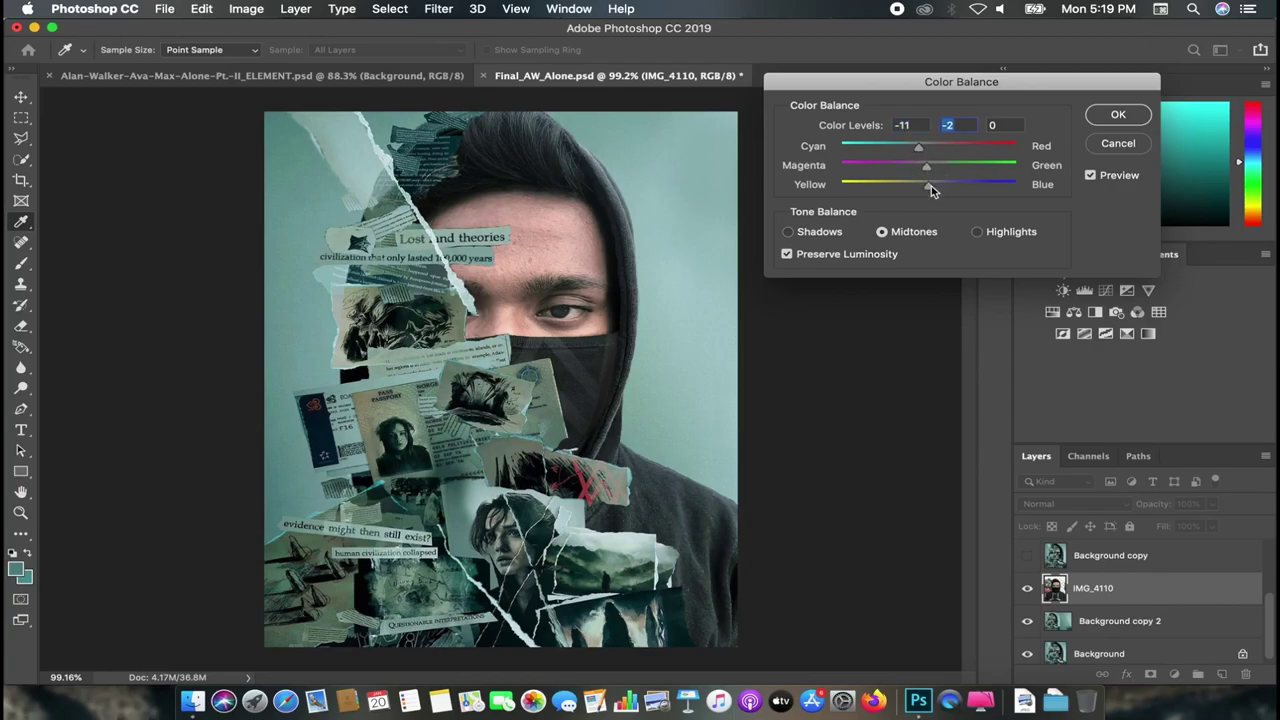
left_click_drag(931, 191, 927, 190)
left_click(928, 190)
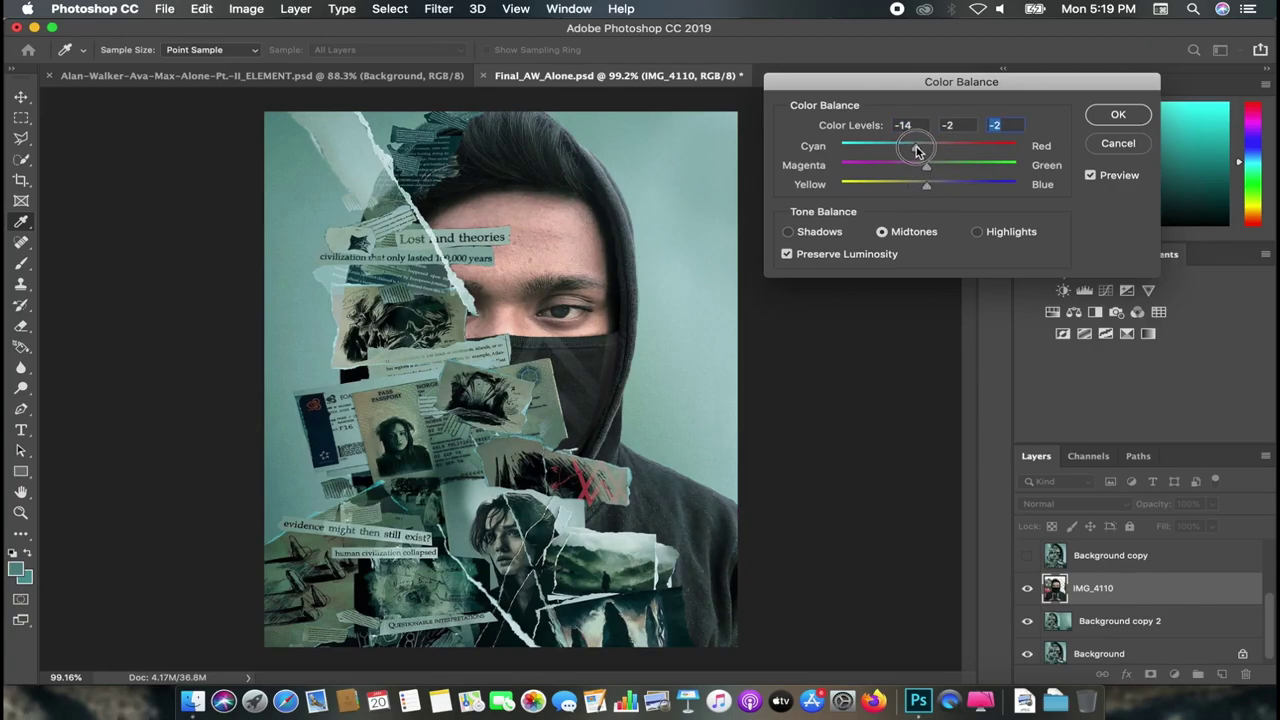
left_click(918, 150)
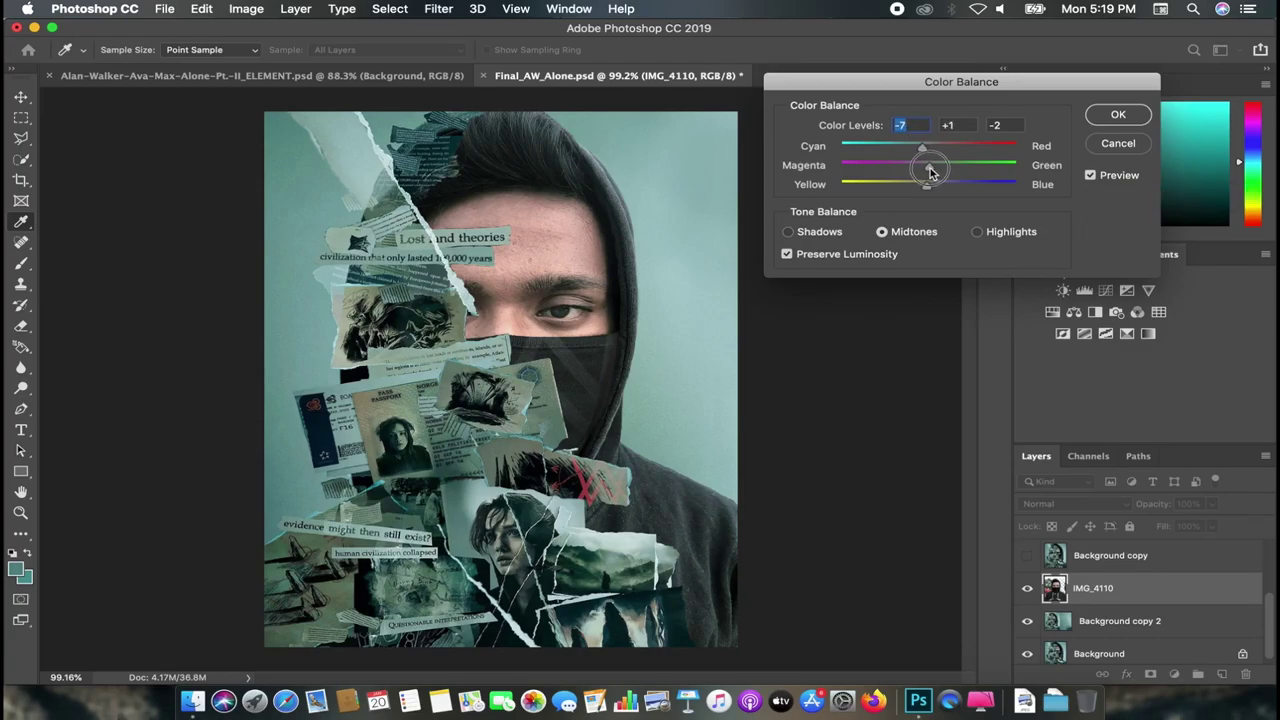
left_click_drag(928, 172, 930, 173)
left_click_drag(928, 190, 931, 191)
left_click(1118, 114)
key("v")
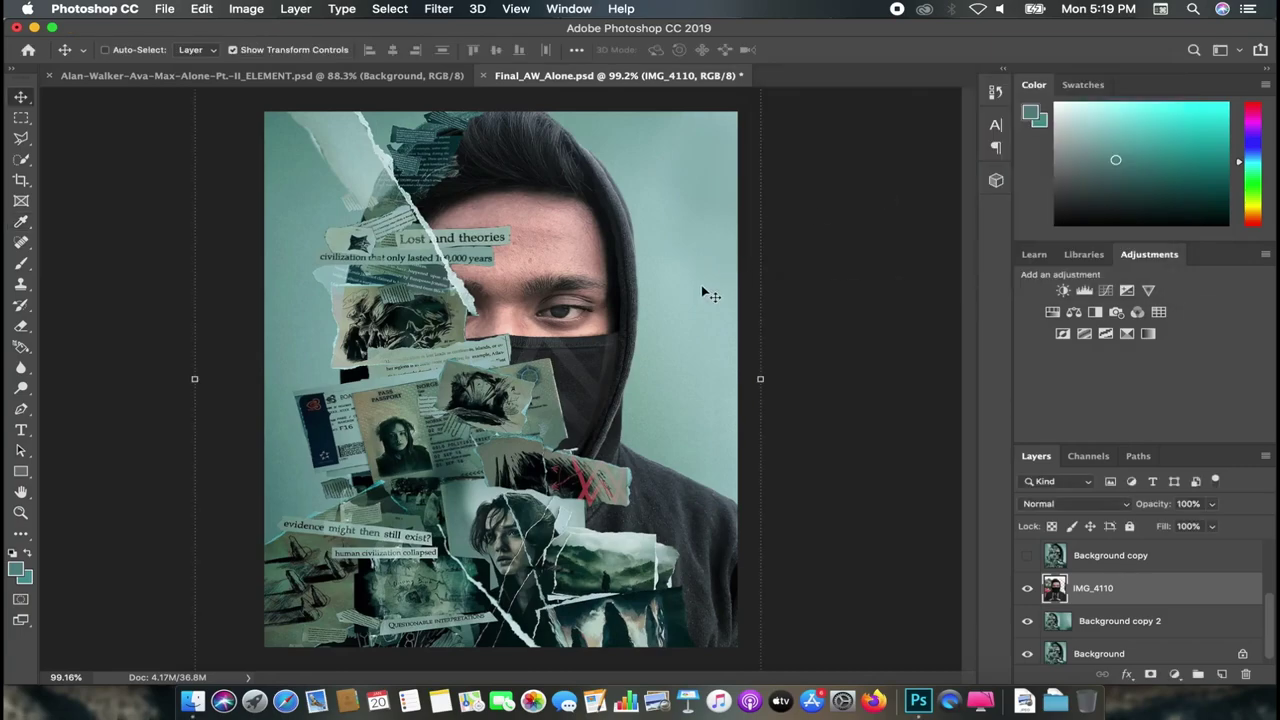
scroll(704, 290, "up", 3)
scroll(710, 294, "down", 2)
scroll(780, 260, "up", 3)
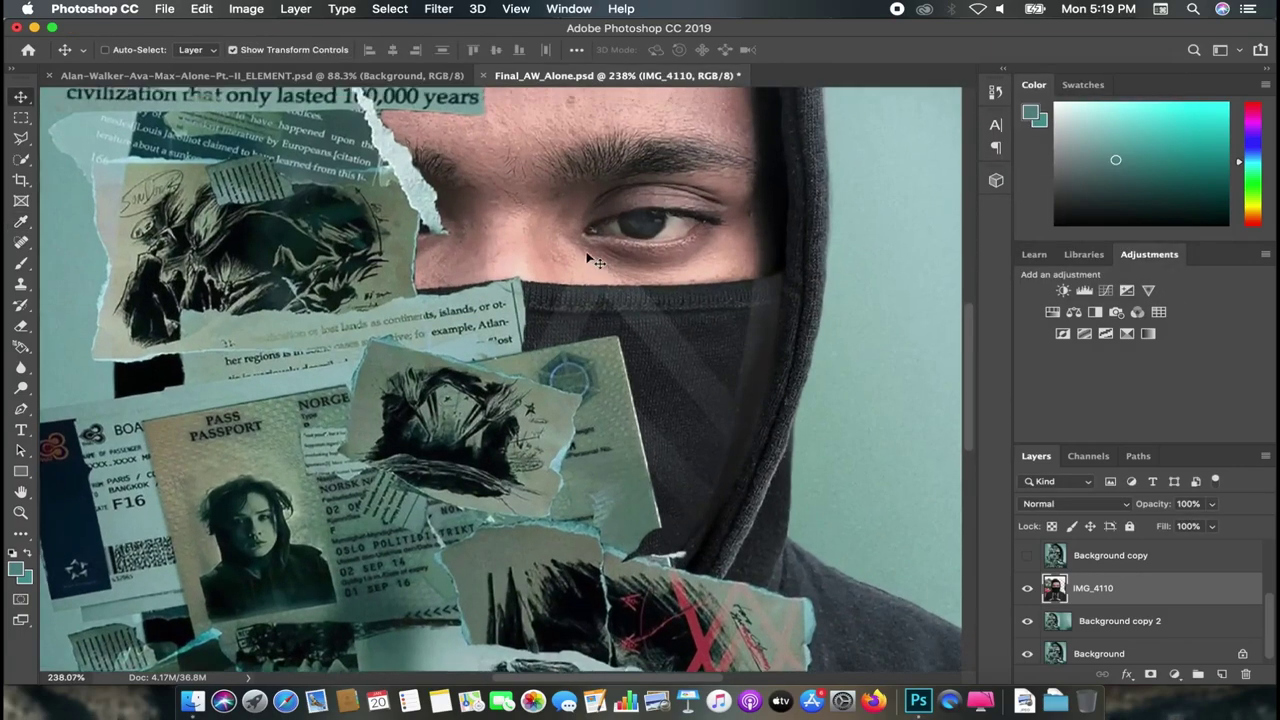
scroll(800, 241, "up", 1)
scroll(800, 241, "up", 1)
scroll(799, 244, "down", 2)
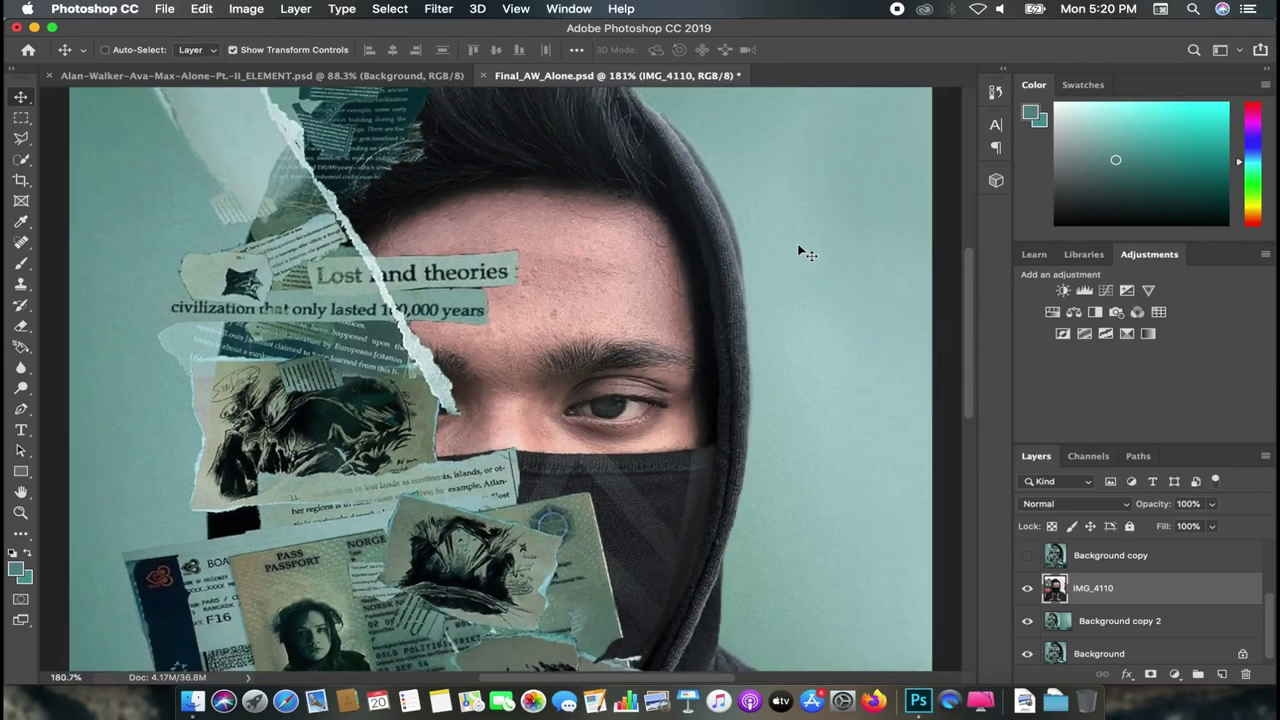
scroll(453, 225, "up", 2)
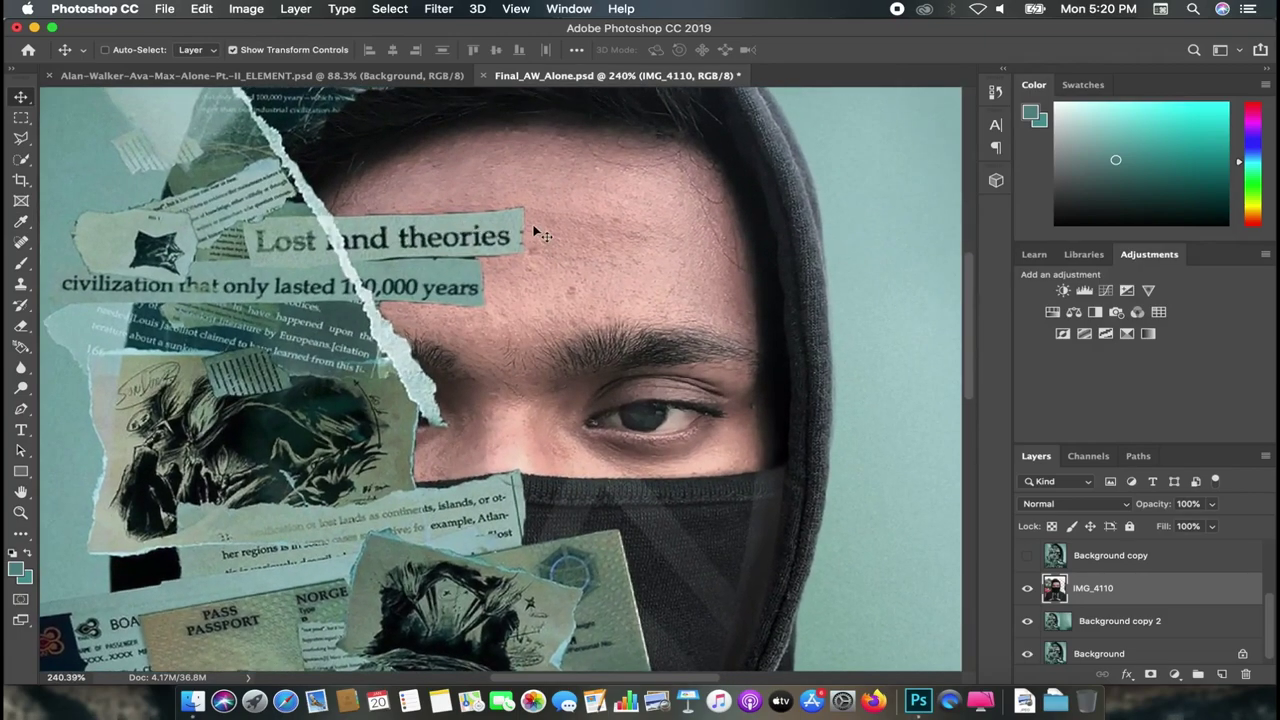
key("j")
left_click(1027, 588)
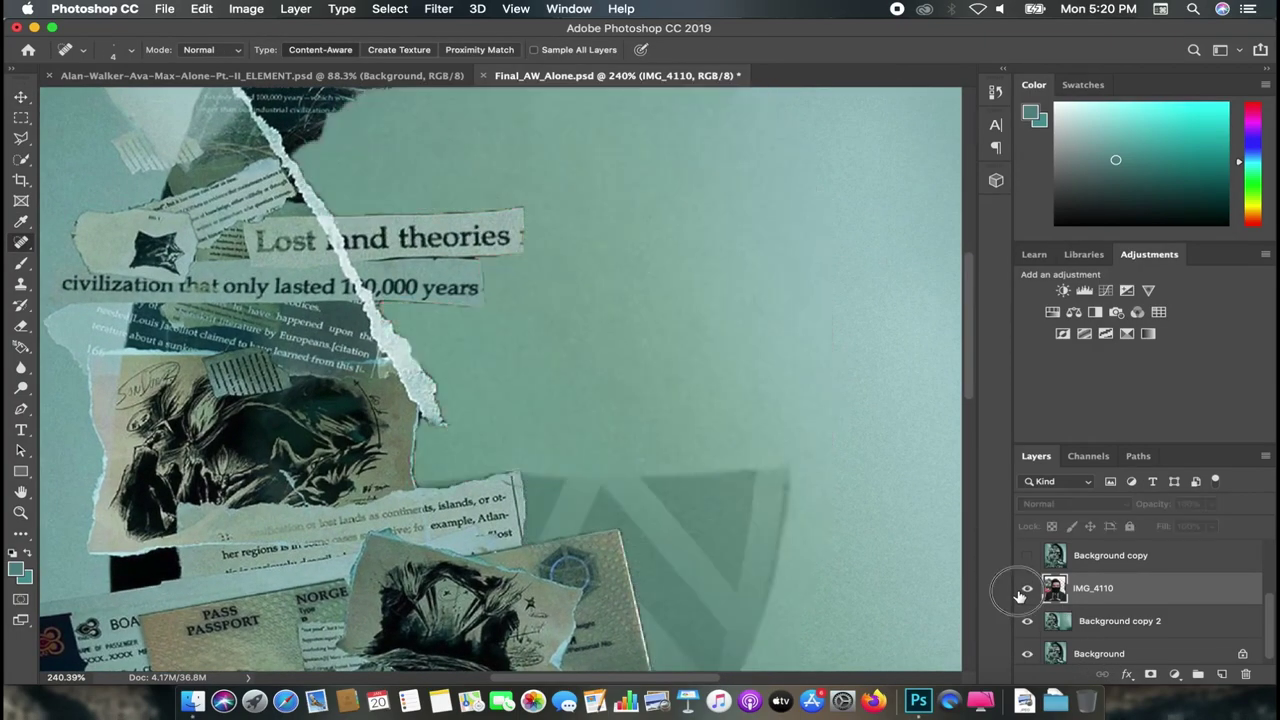
scroll(500, 380, "up", 3)
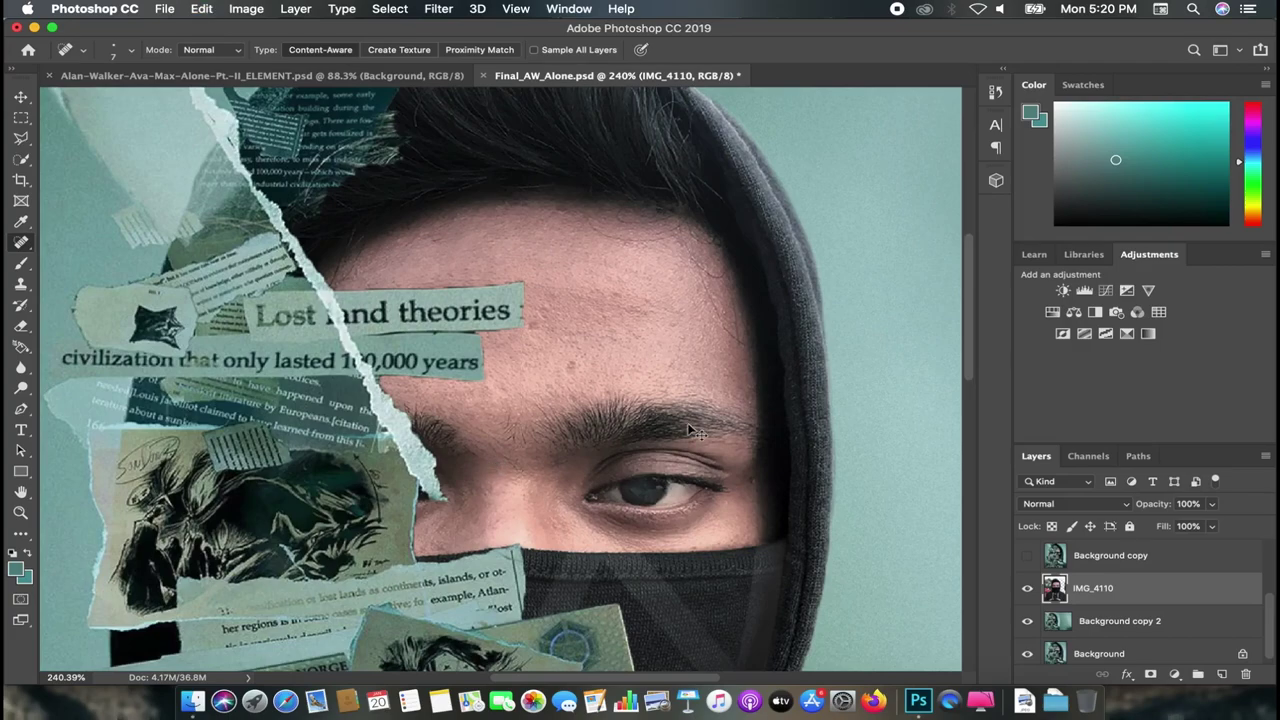
scroll(555, 350, "up", 2)
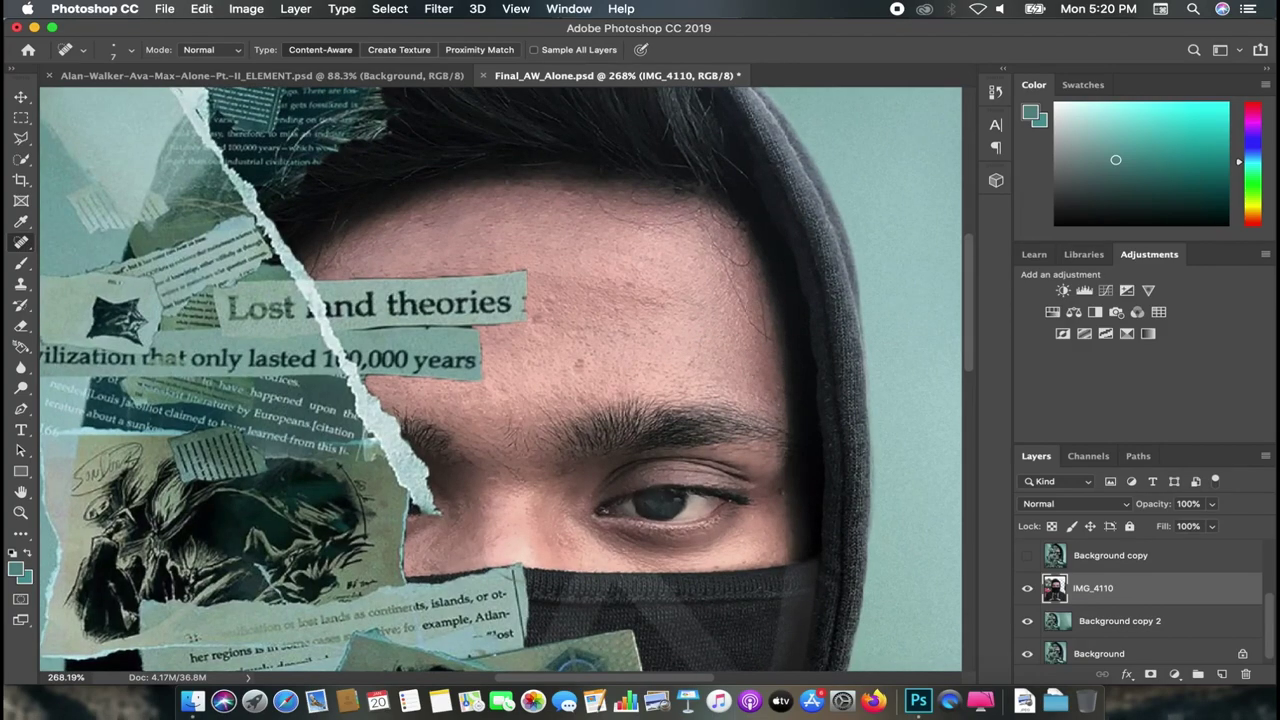
scroll(824, 422, "down", 2)
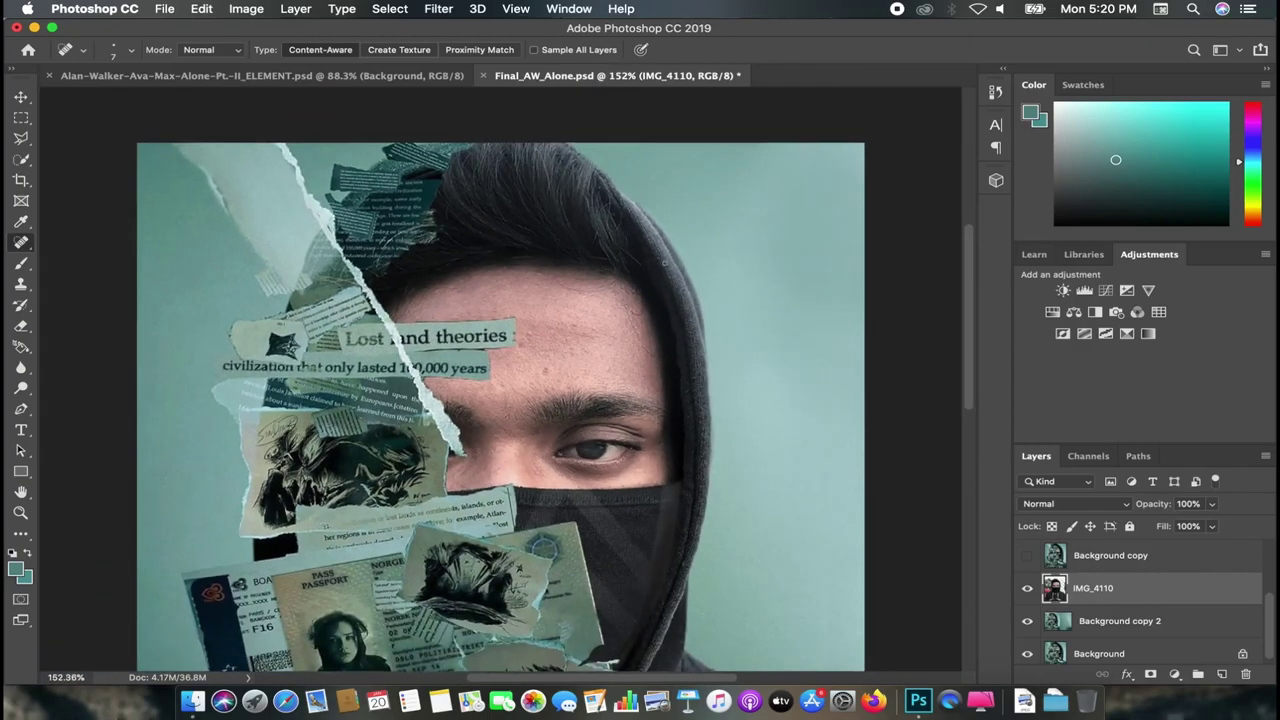
scroll(824, 422, "up", 3)
scroll(824, 422, "right", 2)
Step: Take the Eraser down to size 45 and erase stray edges along the hair and hood
key("e")
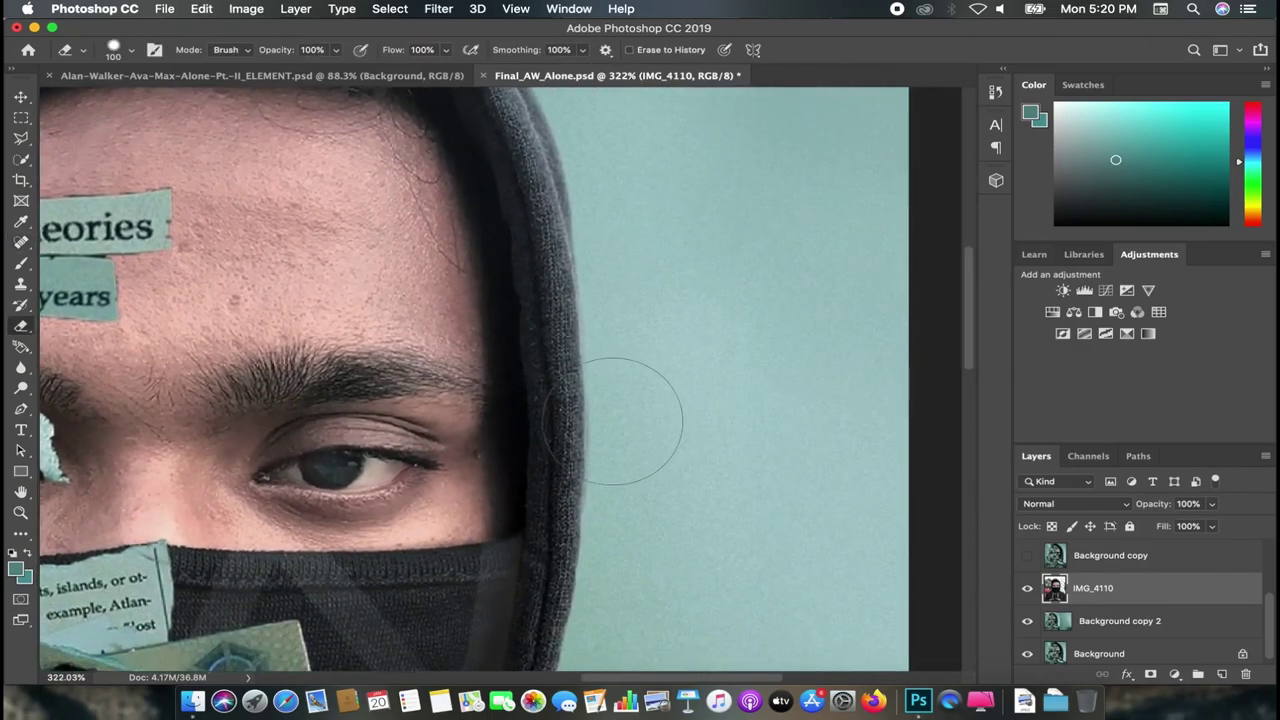
scroll(660, 400, "down", 2)
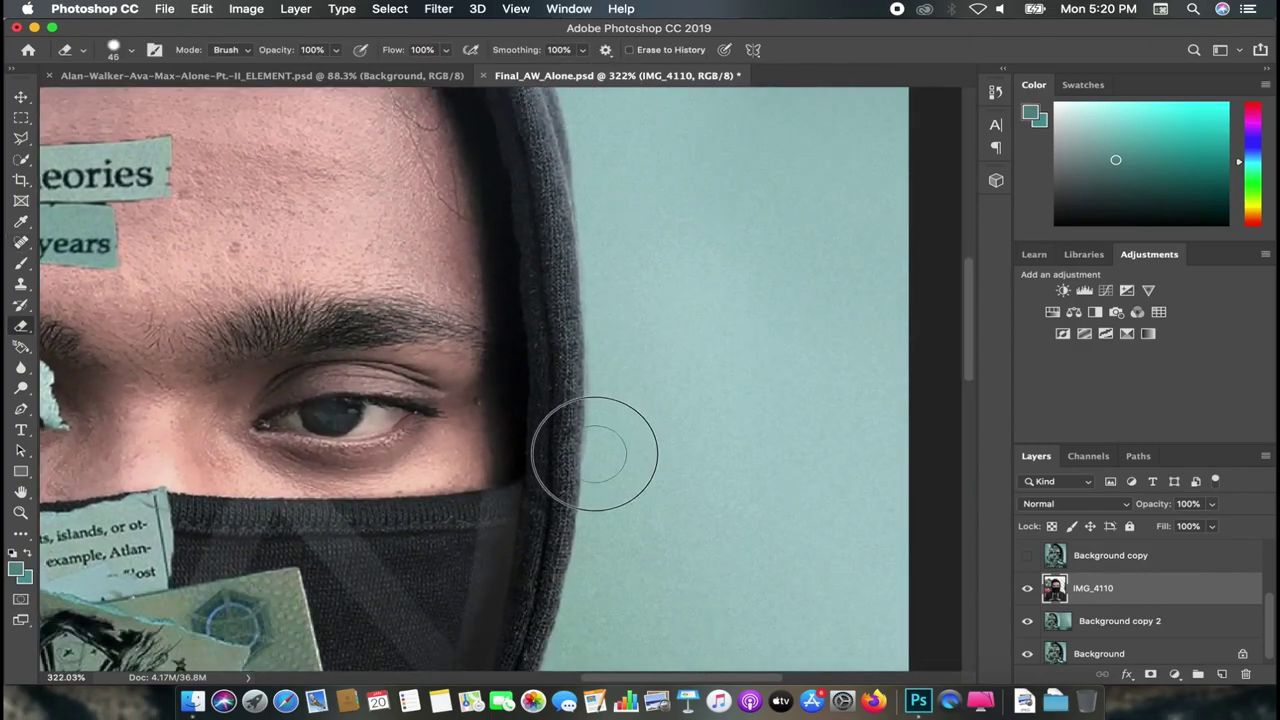
key("bracketleft")
key("bracketleft")
key("bracketleft")
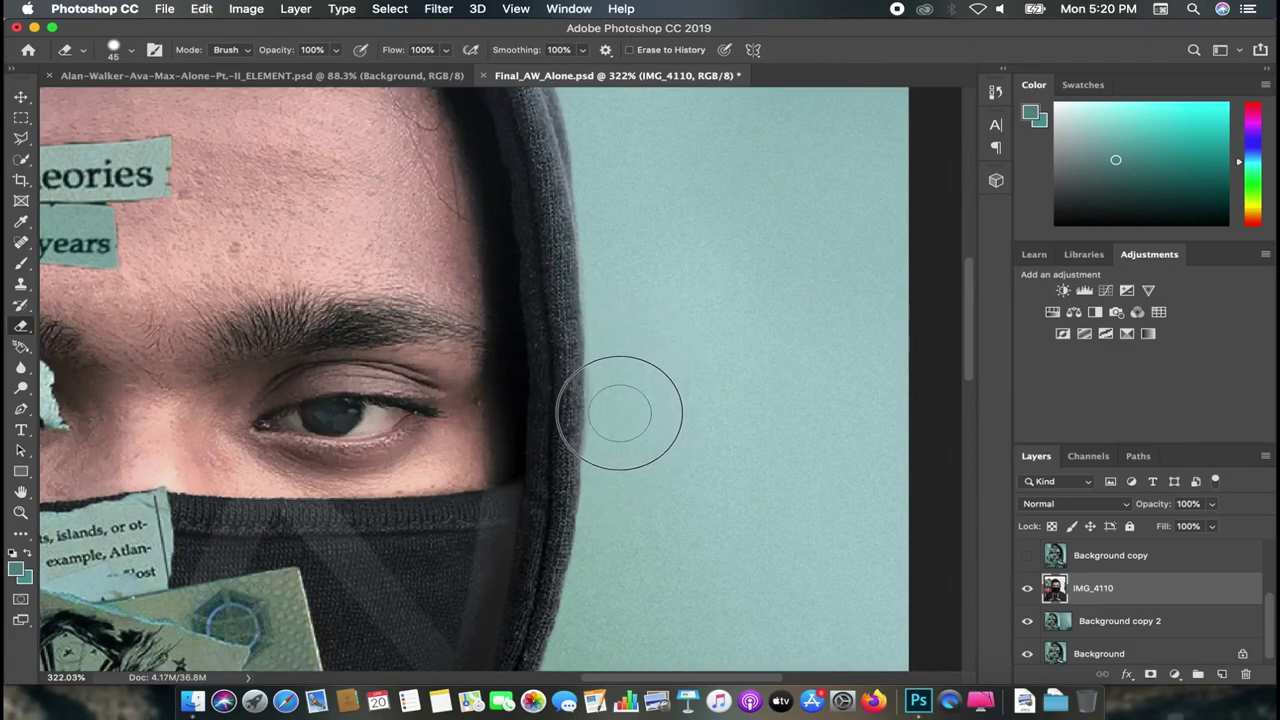
scroll(640, 260, "up", 5)
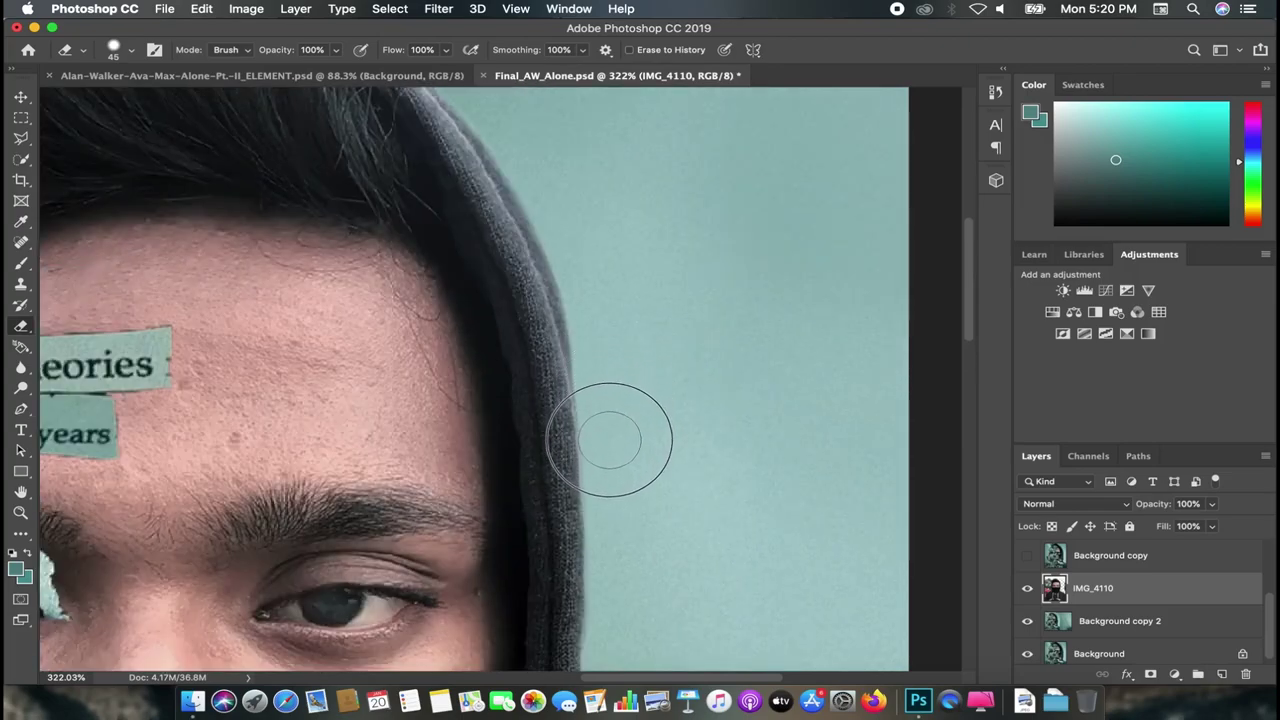
scroll(478, 254, "up", 5)
mouse_move(478, 254)
left_mouse_down()
mouse_move(493, 384)
mouse_move(540, 429)
left_mouse_up()
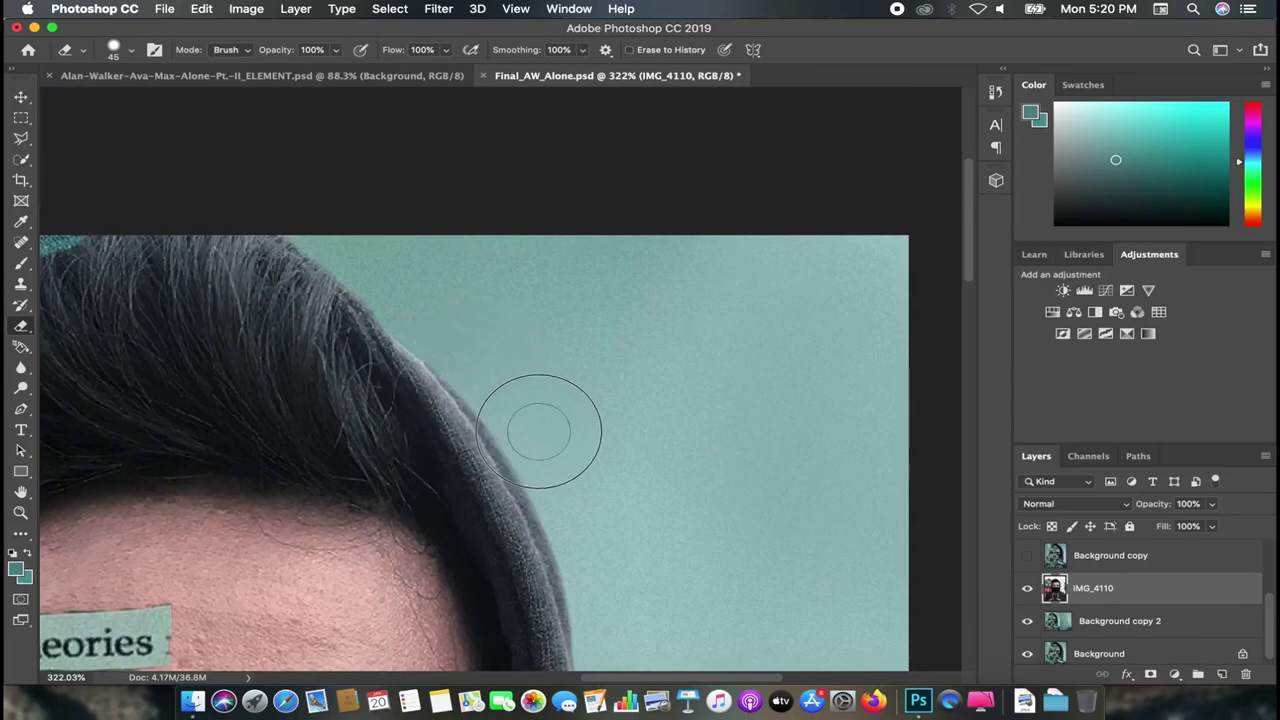
scroll(555, 348, "down", 3)
left_click_drag(492, 262, 560, 335)
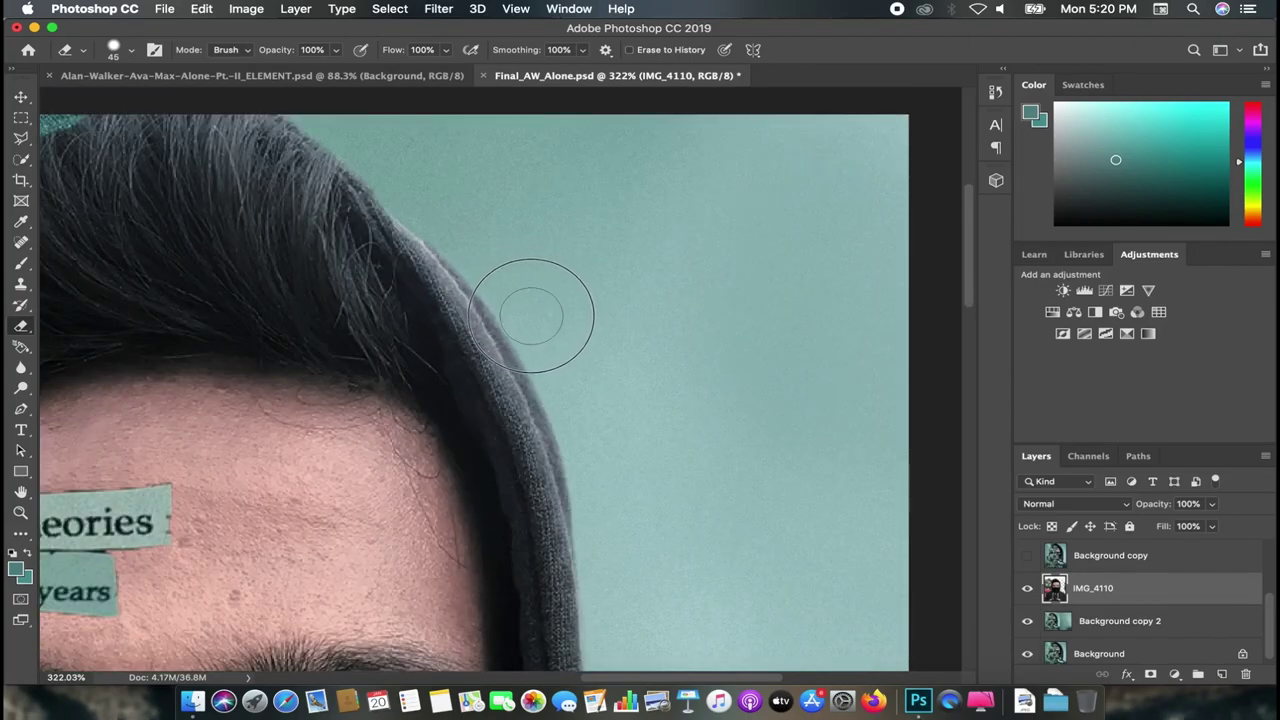
scroll(475, 228, "down", 1)
scroll(403, 183, "up", 5)
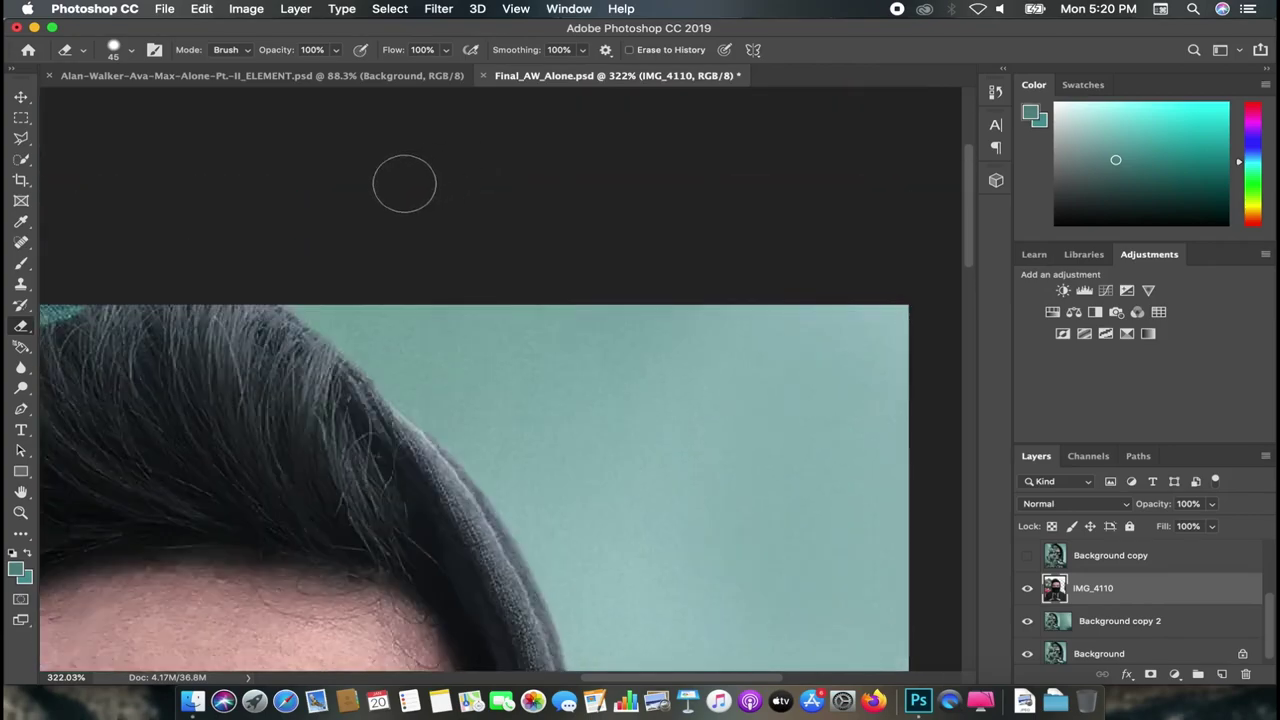
mouse_move(289, 277)
left_mouse_down()
mouse_move(312, 296)
mouse_move(474, 336)
left_mouse_up()
Step: Erase along the shoulder outline where it meets the teal background
scroll(474, 336, "down", 2)
scroll(500, 380, "down", 2)
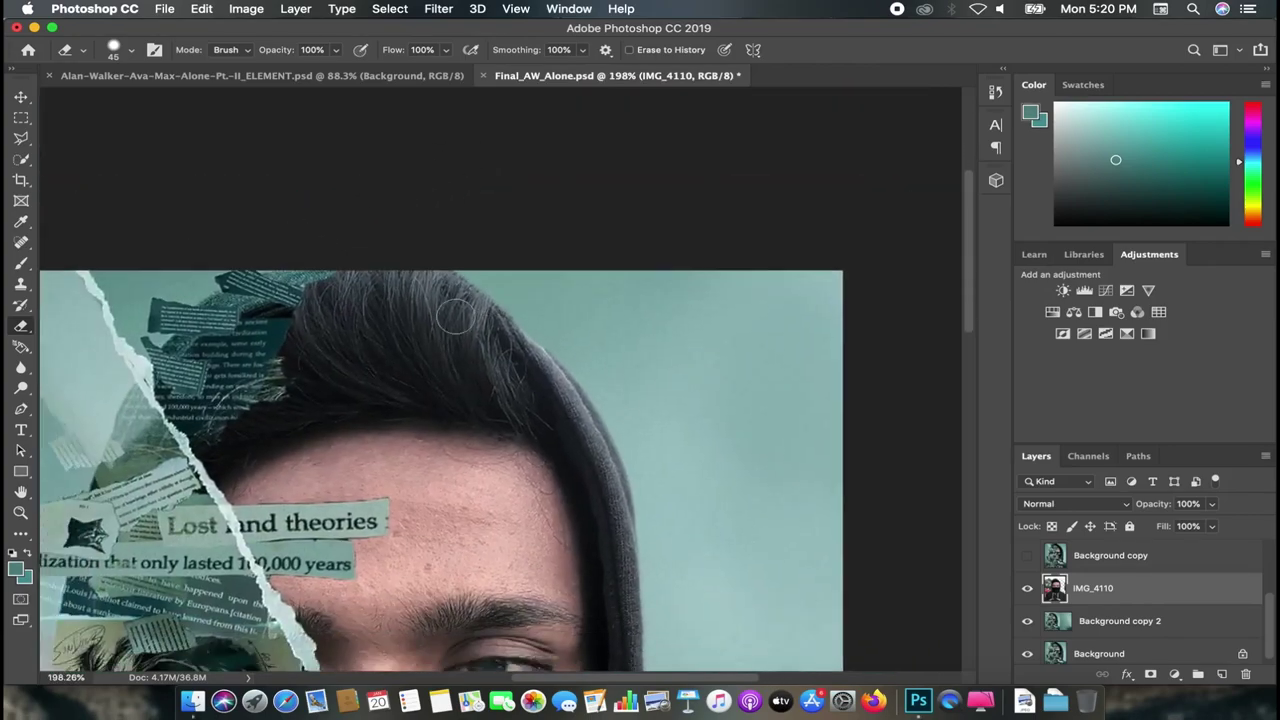
scroll(530, 430, "down", 2)
scroll(560, 490, "down", 2)
scroll(695, 350, "down", 1)
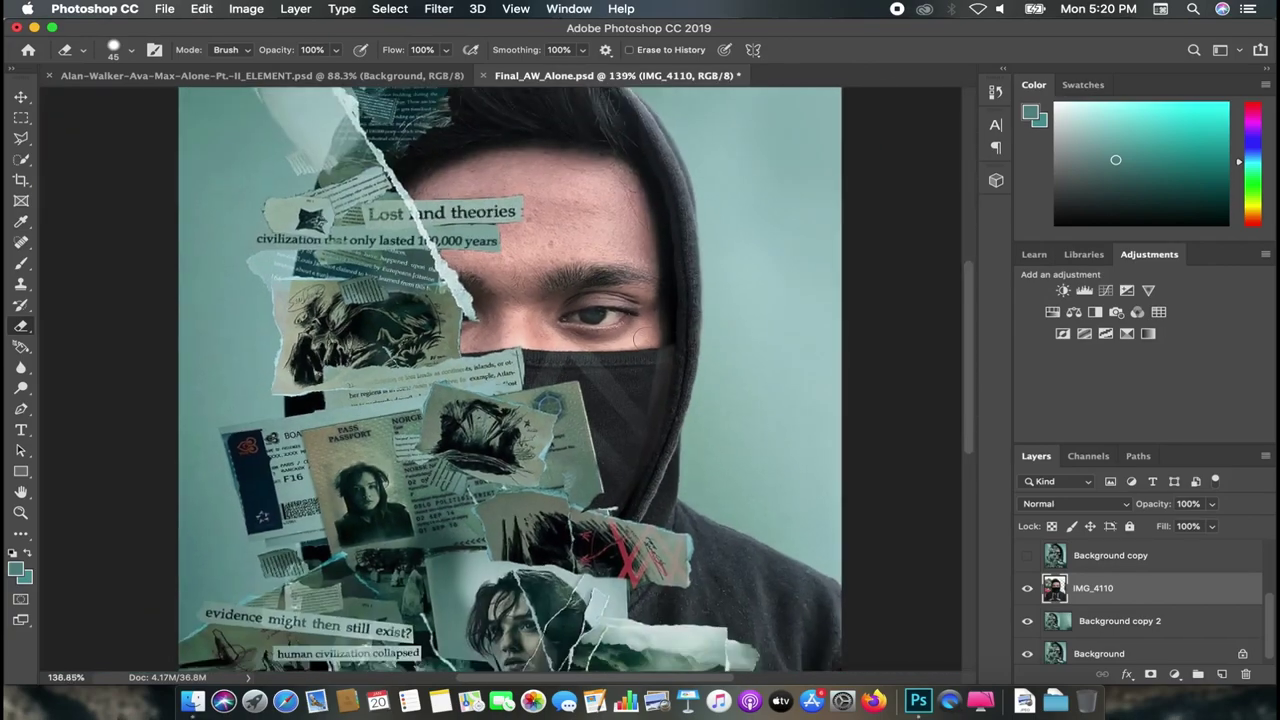
scroll(737, 351, "down", 2)
scroll(642, 340, "down", 1)
scroll(641, 339, "down", 3)
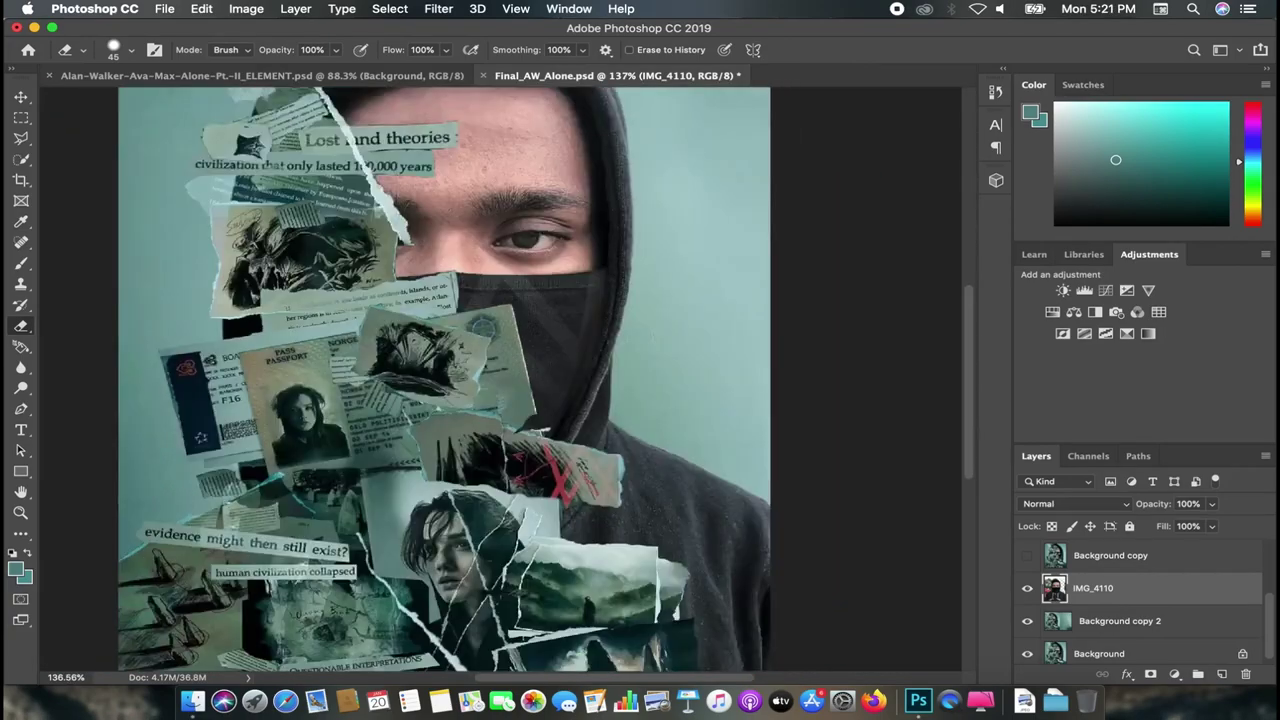
scroll(694, 405, "down", 2)
scroll(700, 430, "up", 2)
scroll(739, 396, "up", 2)
scroll(739, 397, "right", 5)
scroll(739, 397, "down", 2)
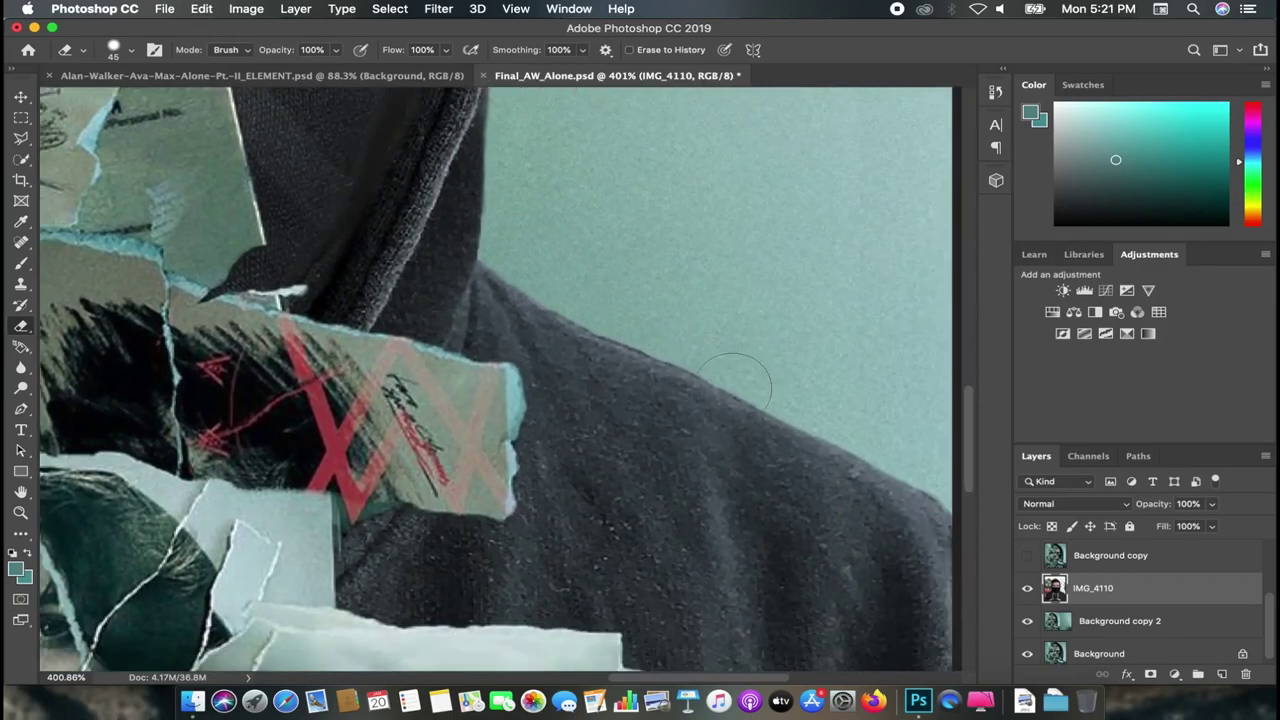
scroll(730, 370, "right", 3)
scroll(730, 370, "down", 2)
scroll(725, 355, "up", 1)
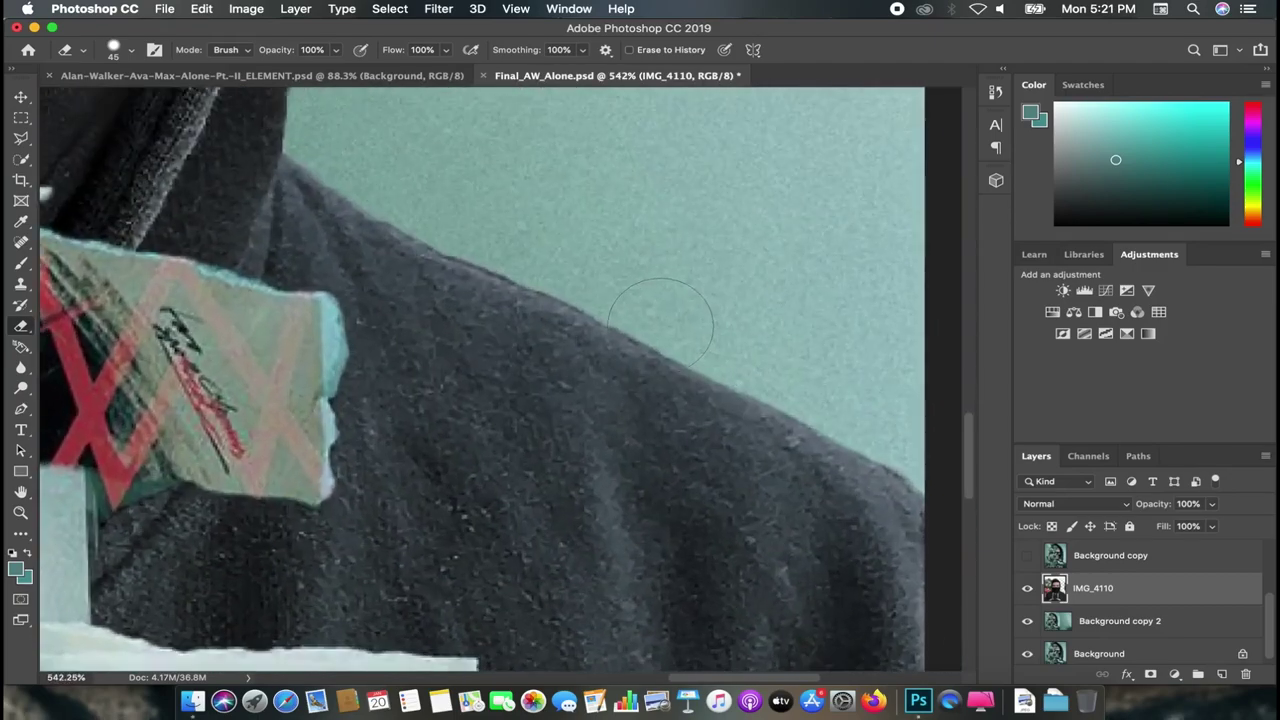
mouse_move(469, 209)
left_mouse_down()
mouse_move(724, 278)
mouse_move(470, 200)
mouse_move(586, 251)
left_mouse_up()
scroll(829, 291, "down", 2)
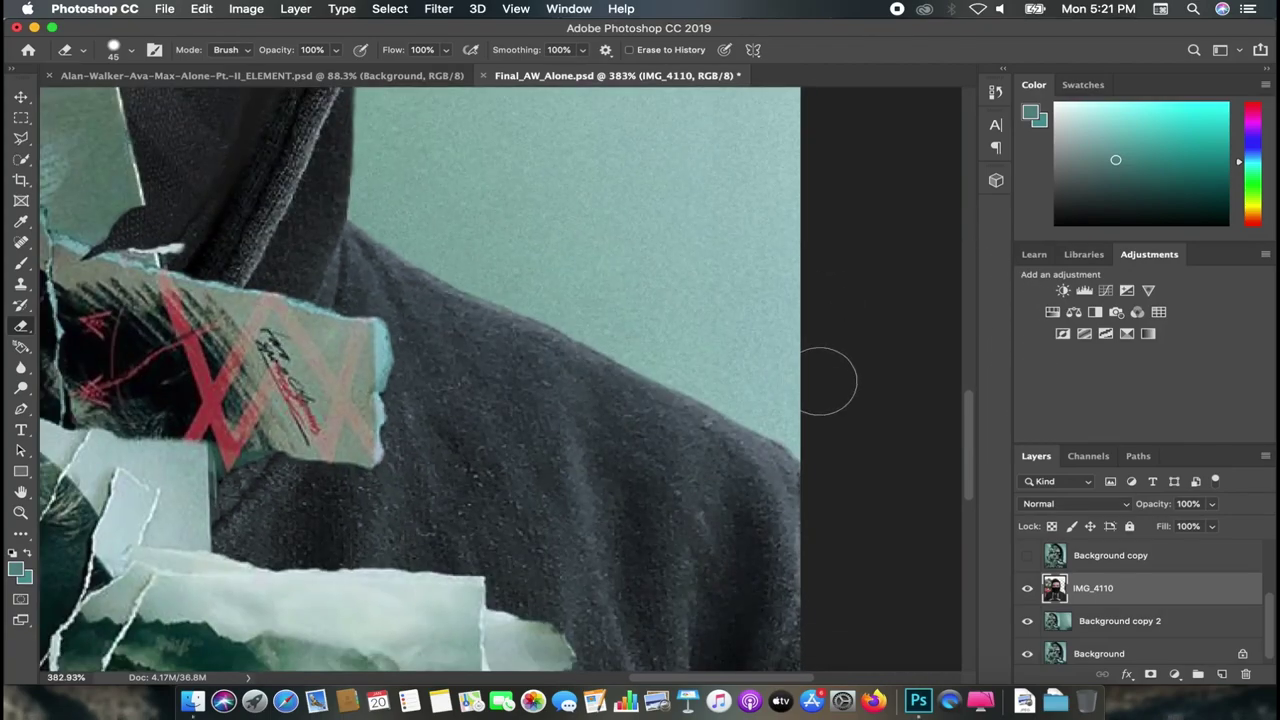
scroll(829, 371, "up", 1)
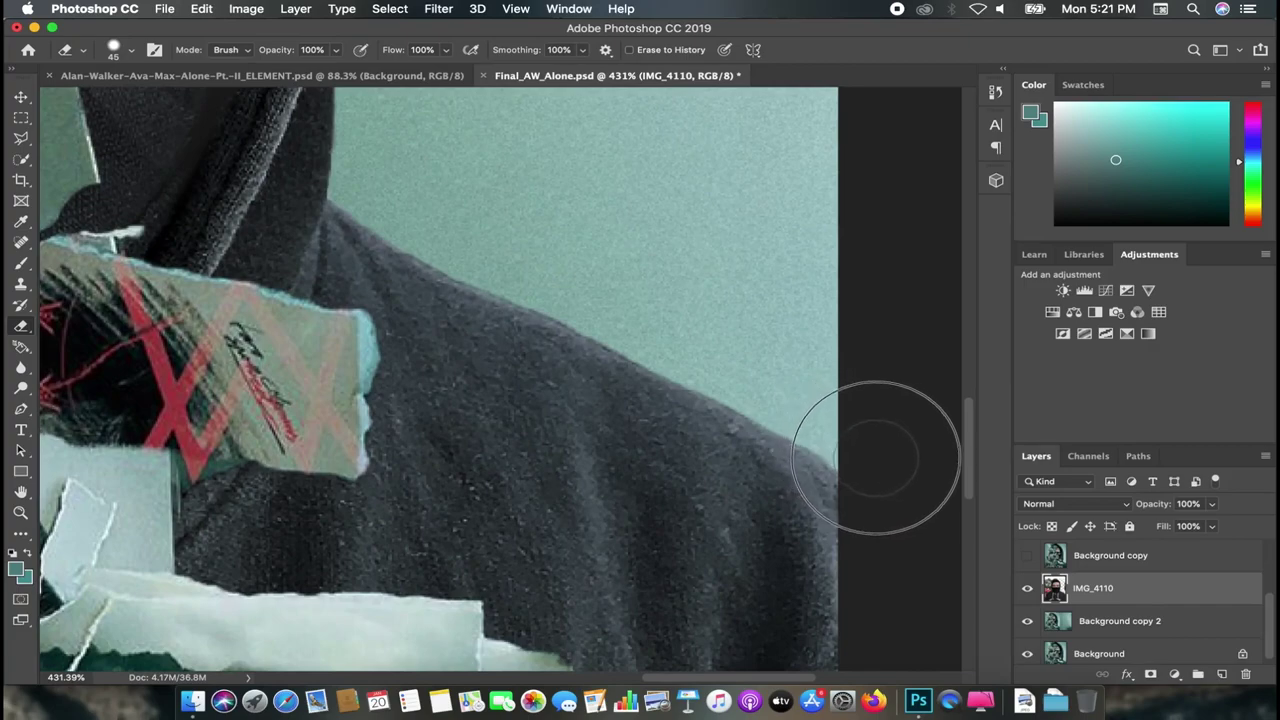
left_click_drag(829, 418, 880, 446)
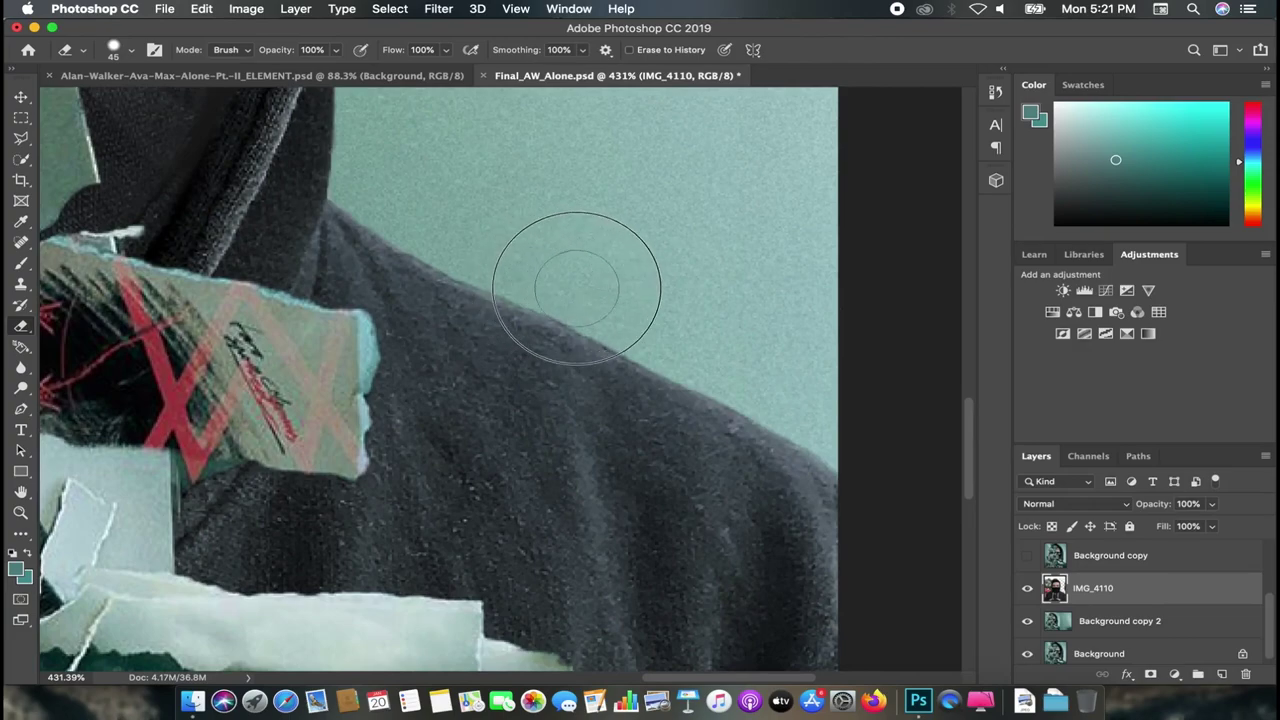
left_click_drag(700, 340, 763, 363)
scroll(851, 363, "down", 3)
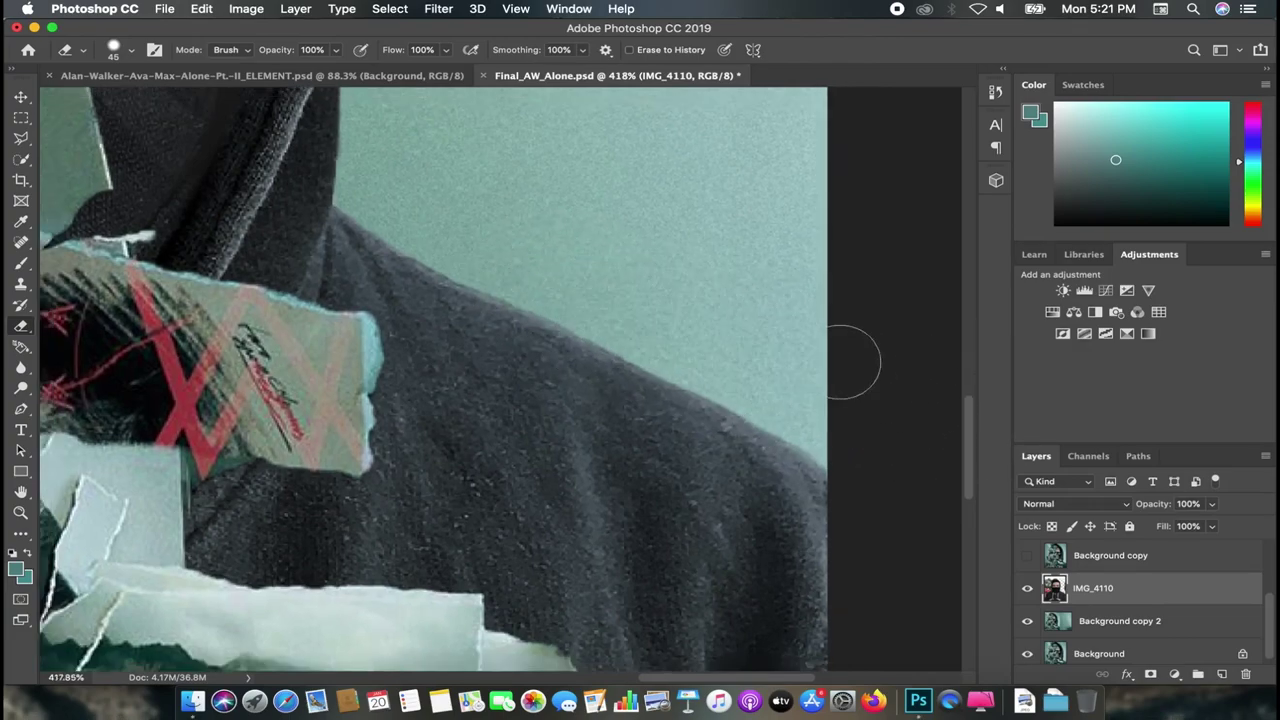
scroll(657, 430, "down", 3)
scroll(650, 432, "down", 3)
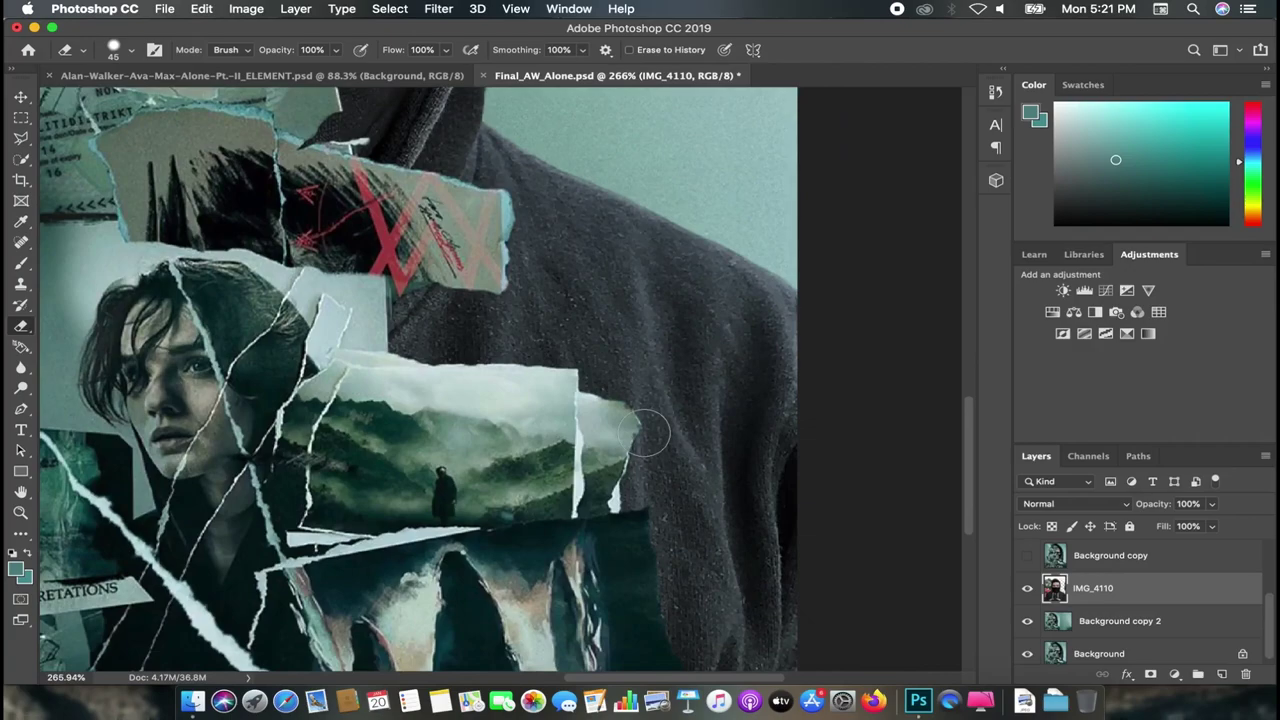
key("j")
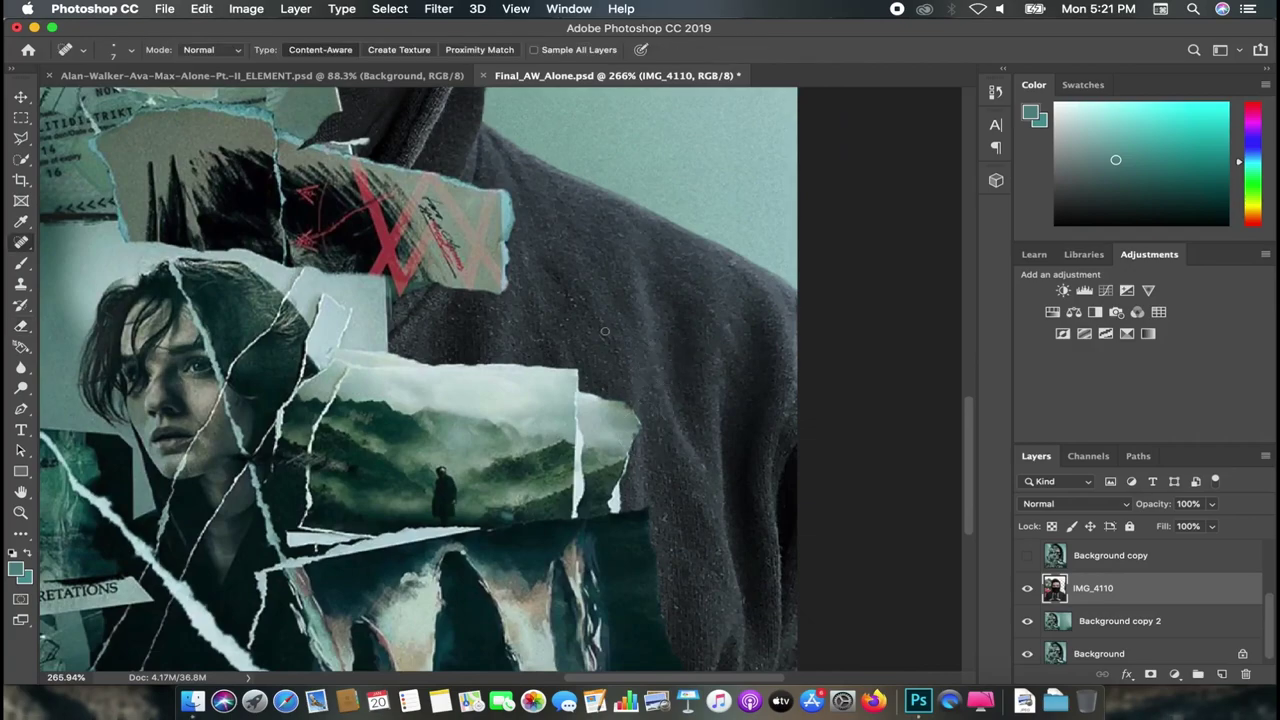
scroll(571, 297, "up", 2)
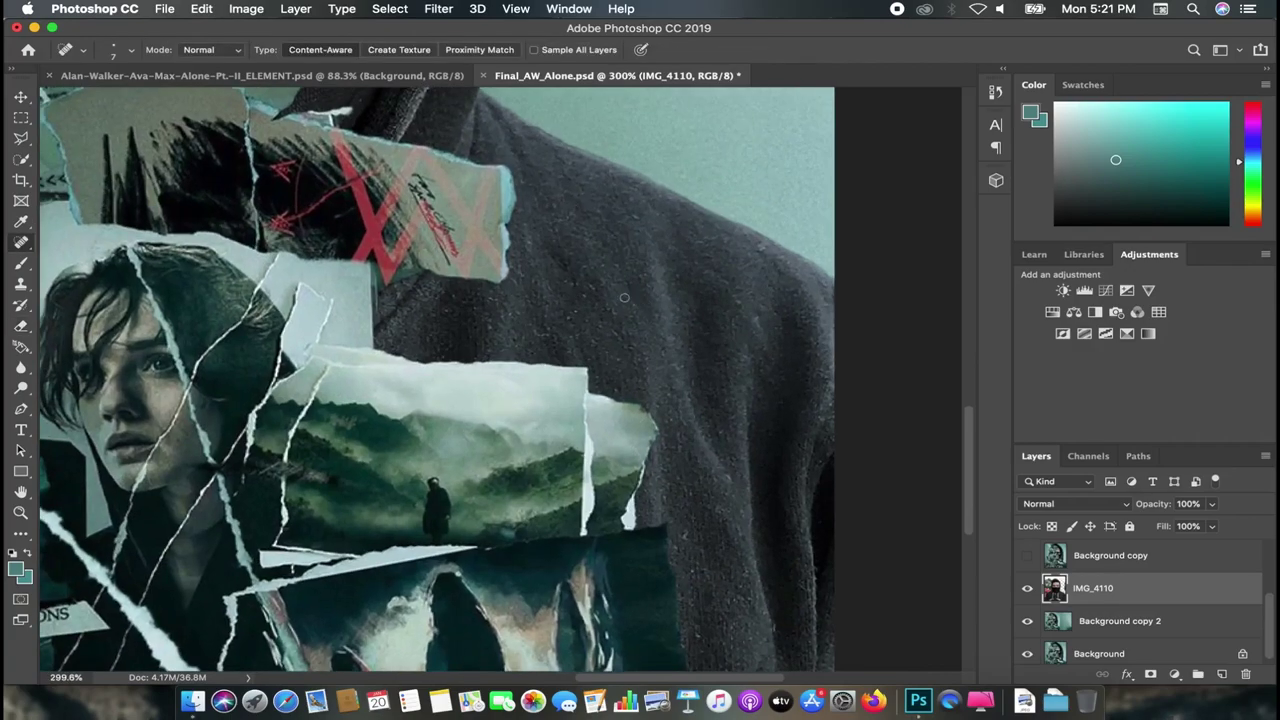
scroll(610, 283, "up", 1)
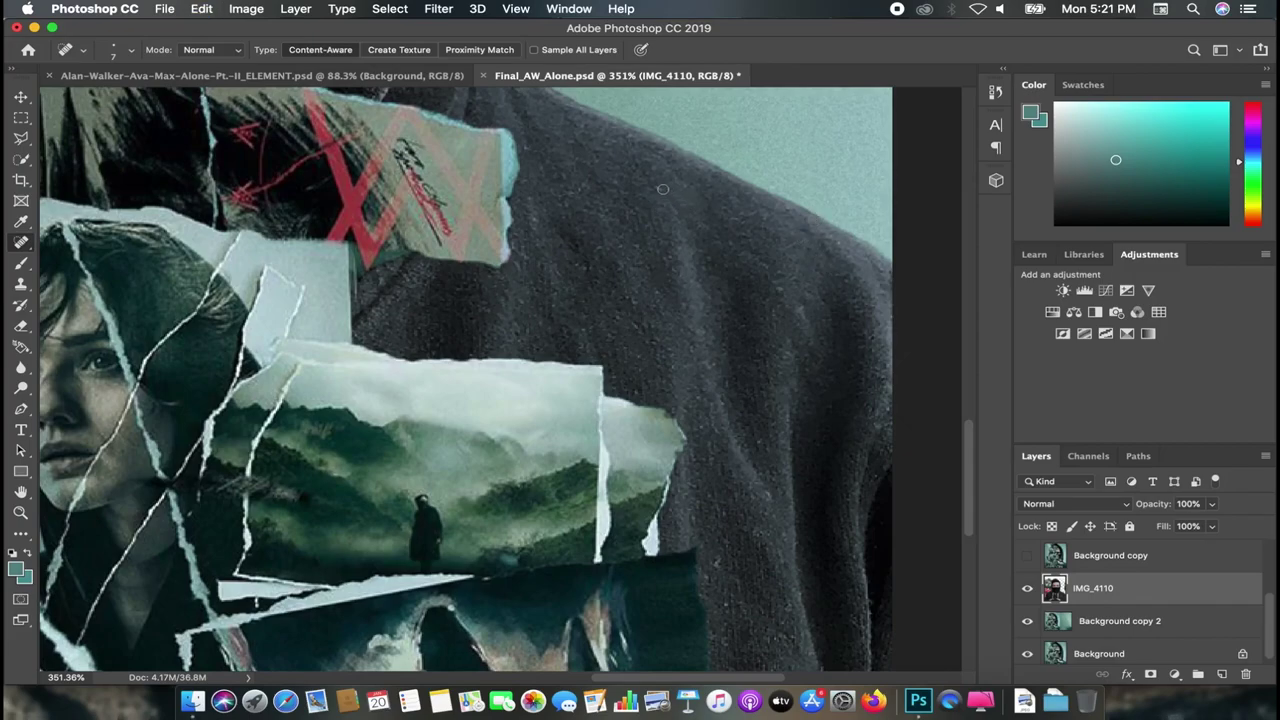
left_click(804, 319)
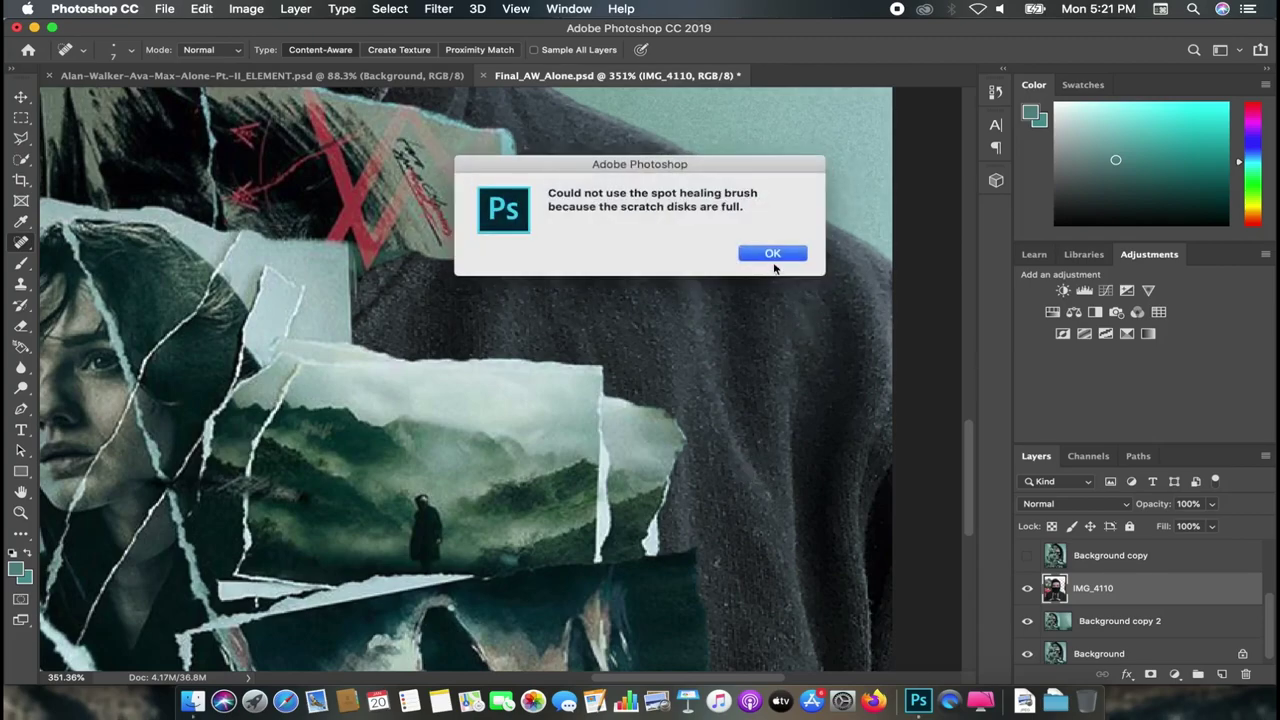
left_click(773, 253)
left_click(779, 427)
left_click(765, 251)
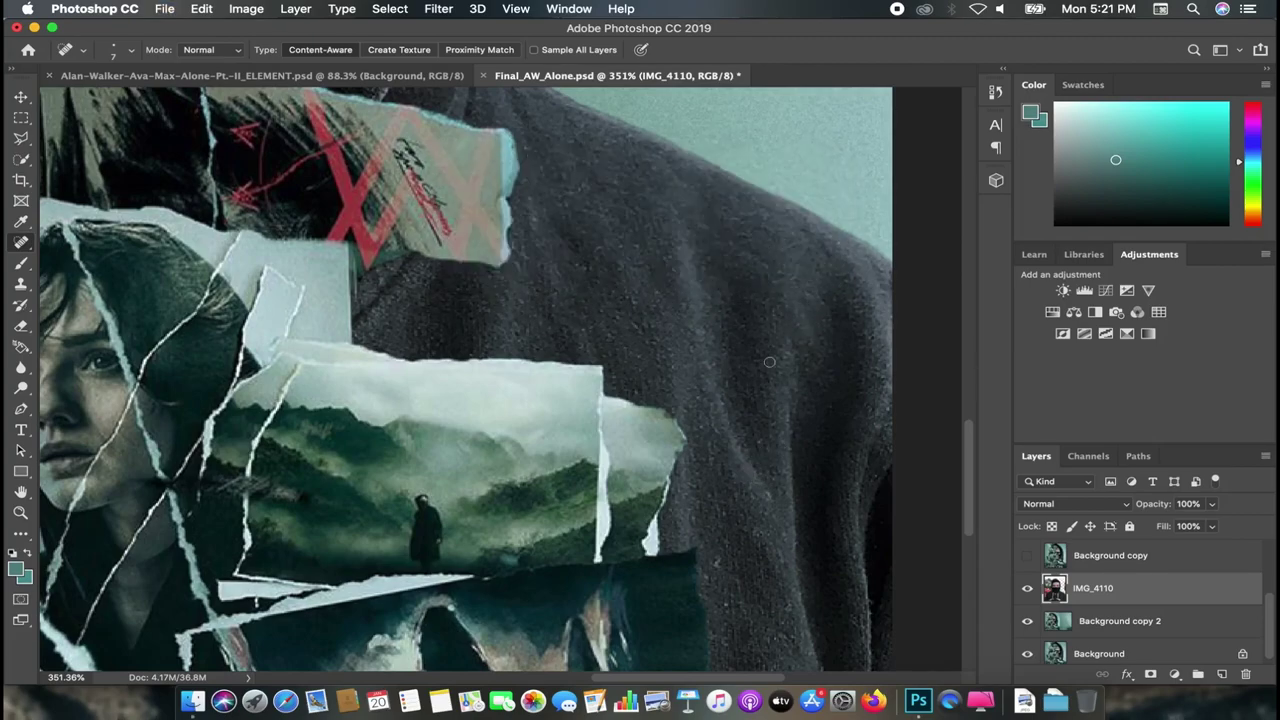
scroll(769, 362, "down", 5)
scroll(769, 362, "down", 2, "alt")
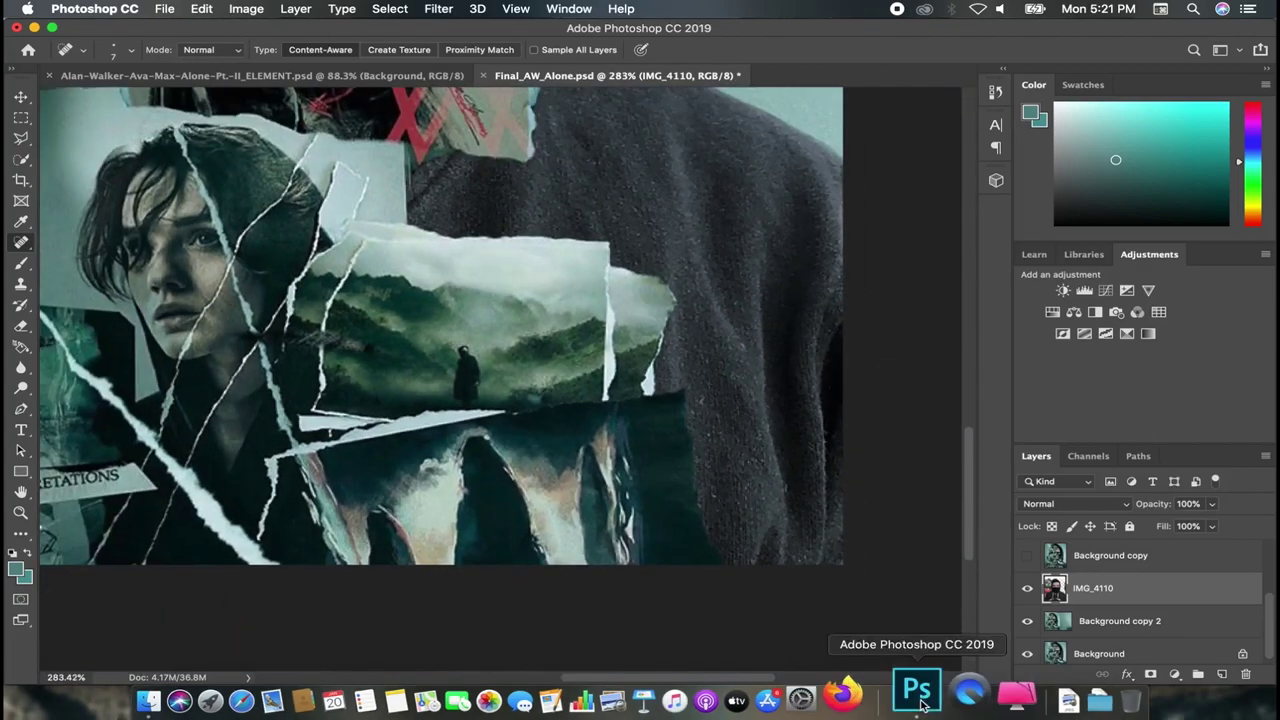
Step: Launch CleanMyMac X and start a smart scan of the Mac
left_click(1017, 697)
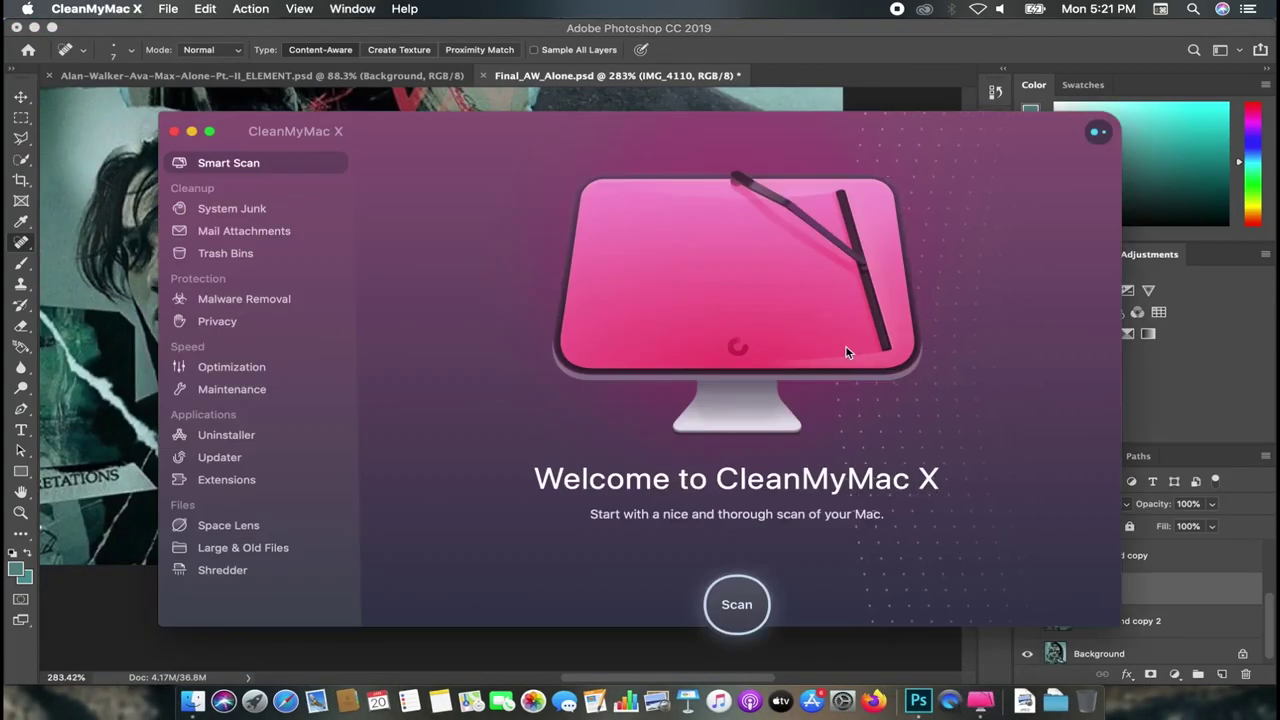
left_click(737, 604)
key("super+Tab")
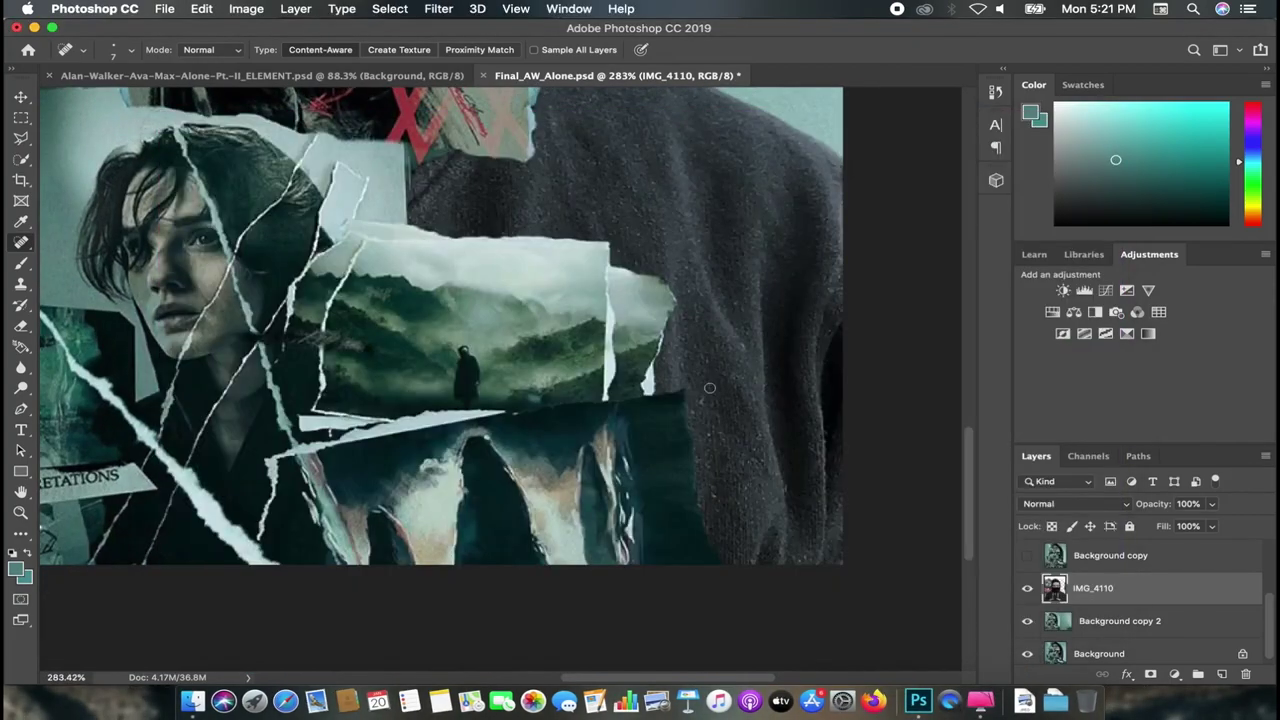
scroll(750, 408, "up", 2, "alt")
Step: Retry spot healing on the hoodie, dismiss the scratch-disk error, and check the scan
left_click(732, 408)
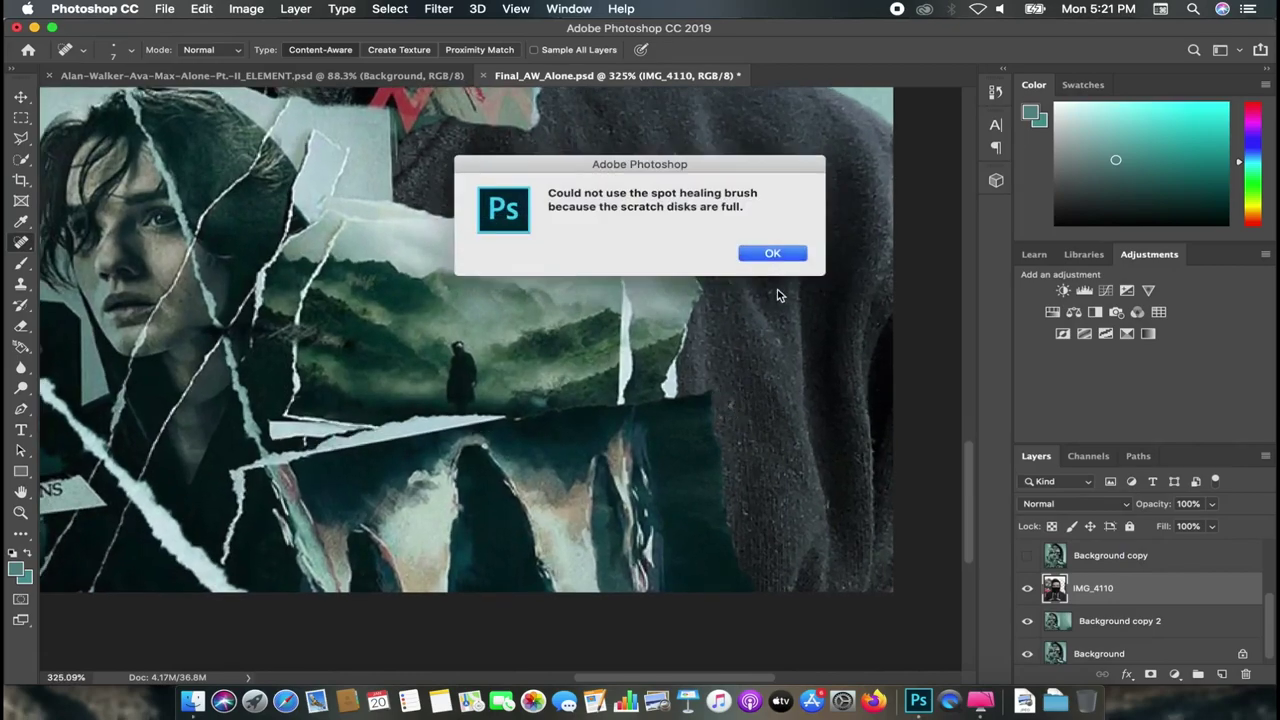
left_click(785, 254)
key("super+Tab")
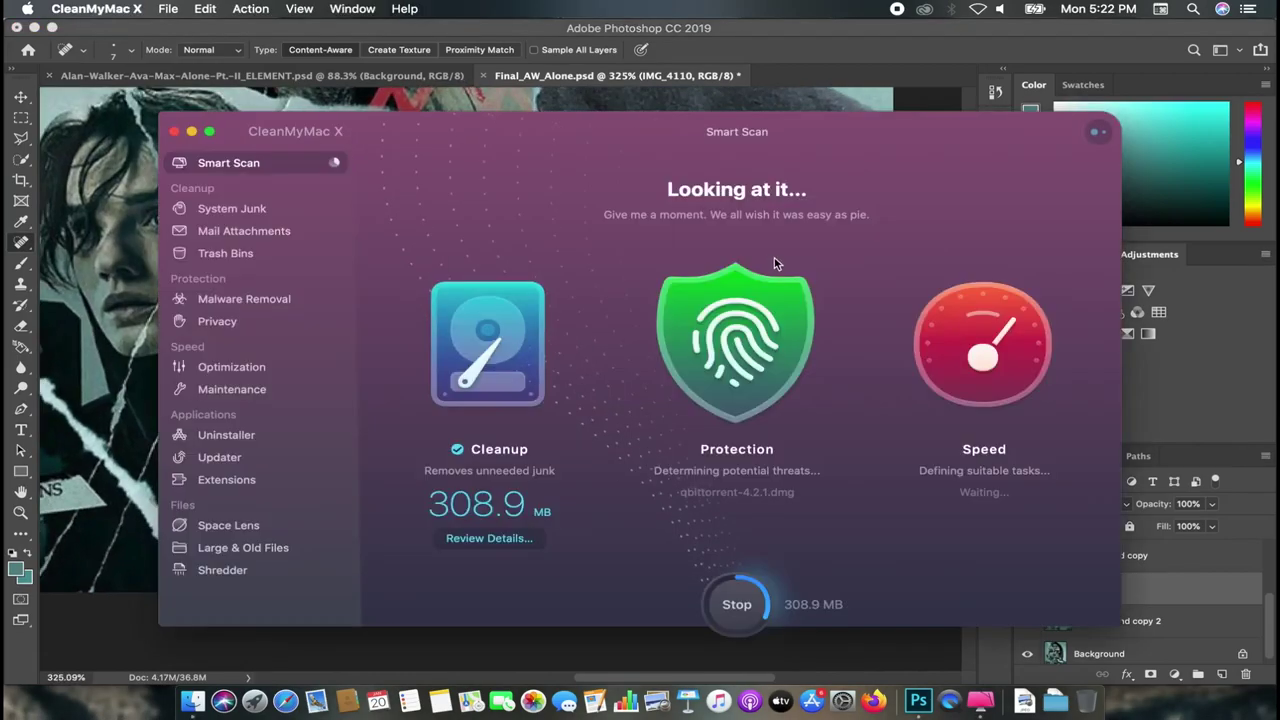
key("super+Tab")
key("Tab")
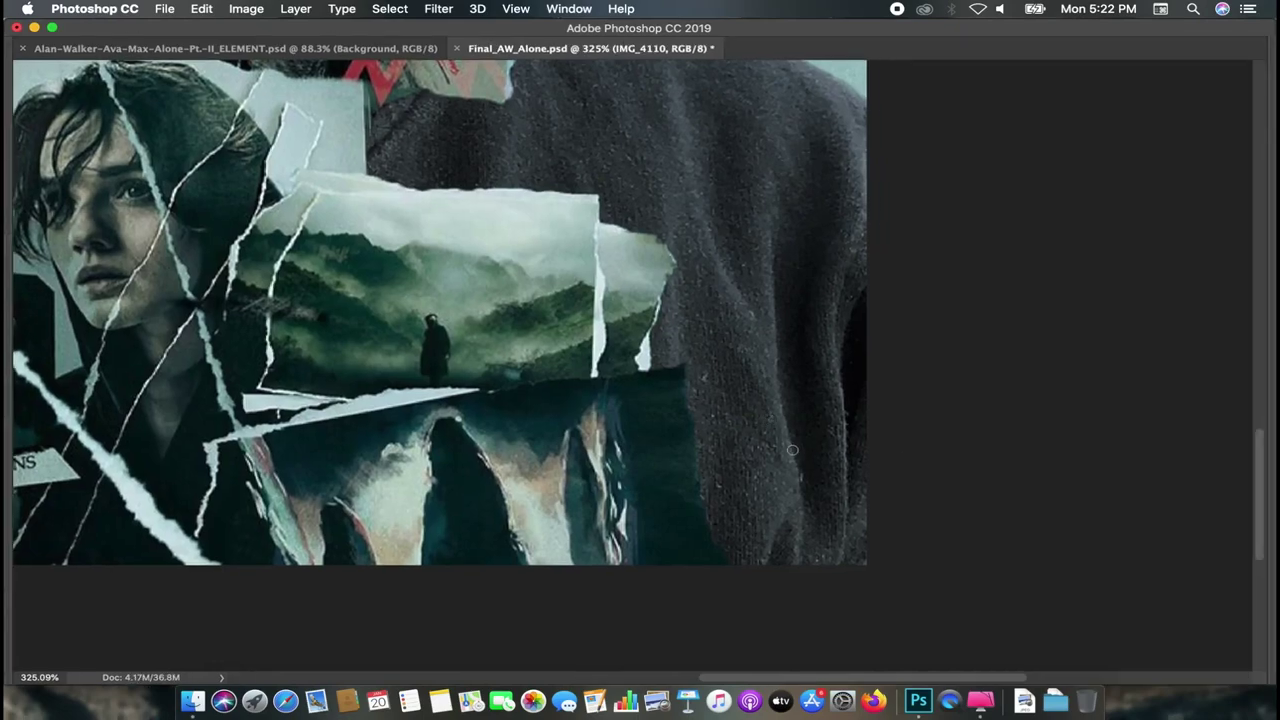
key("Tab")
Step: Review the whole collage in Photoshop with panels hidden while the scan runs
scroll(630, 323, "down", 1, "alt")
scroll(630, 323, "down", 2, "alt")
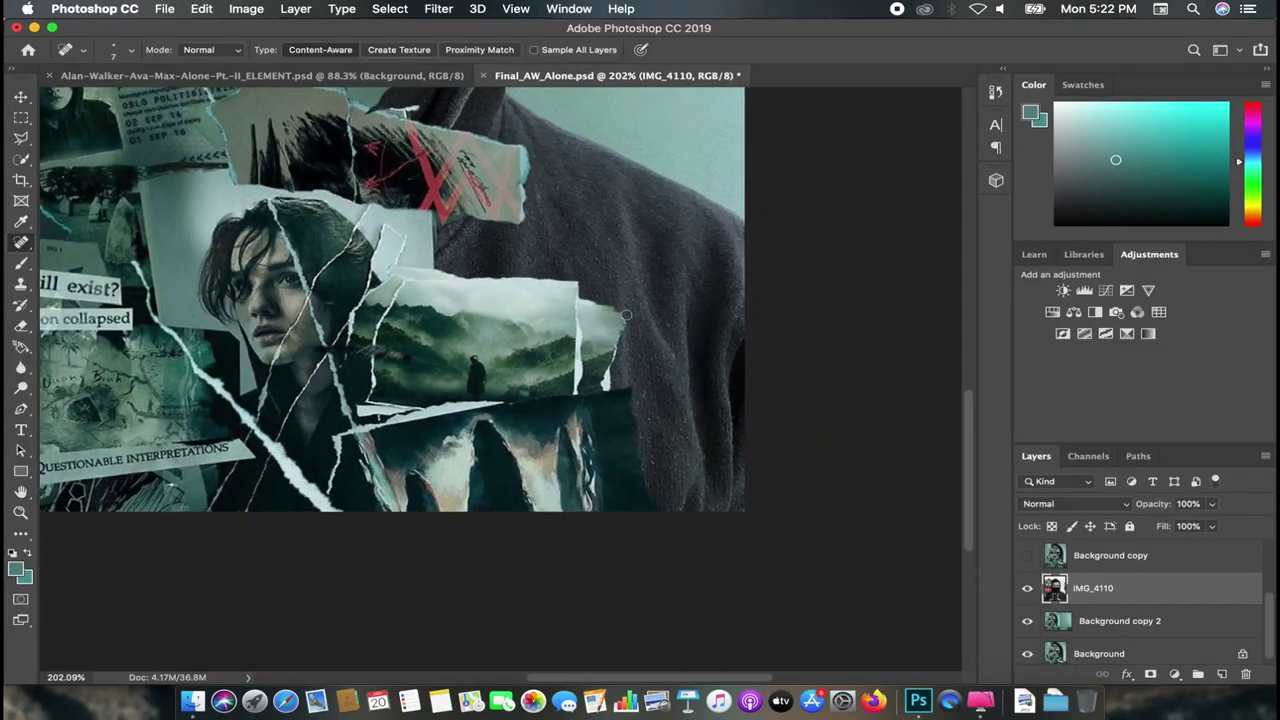
scroll(630, 323, "down", 2, "alt")
scroll(630, 323, "up", 1)
scroll(630, 323, "up", 2)
scroll(630, 323, "down", 2, "alt")
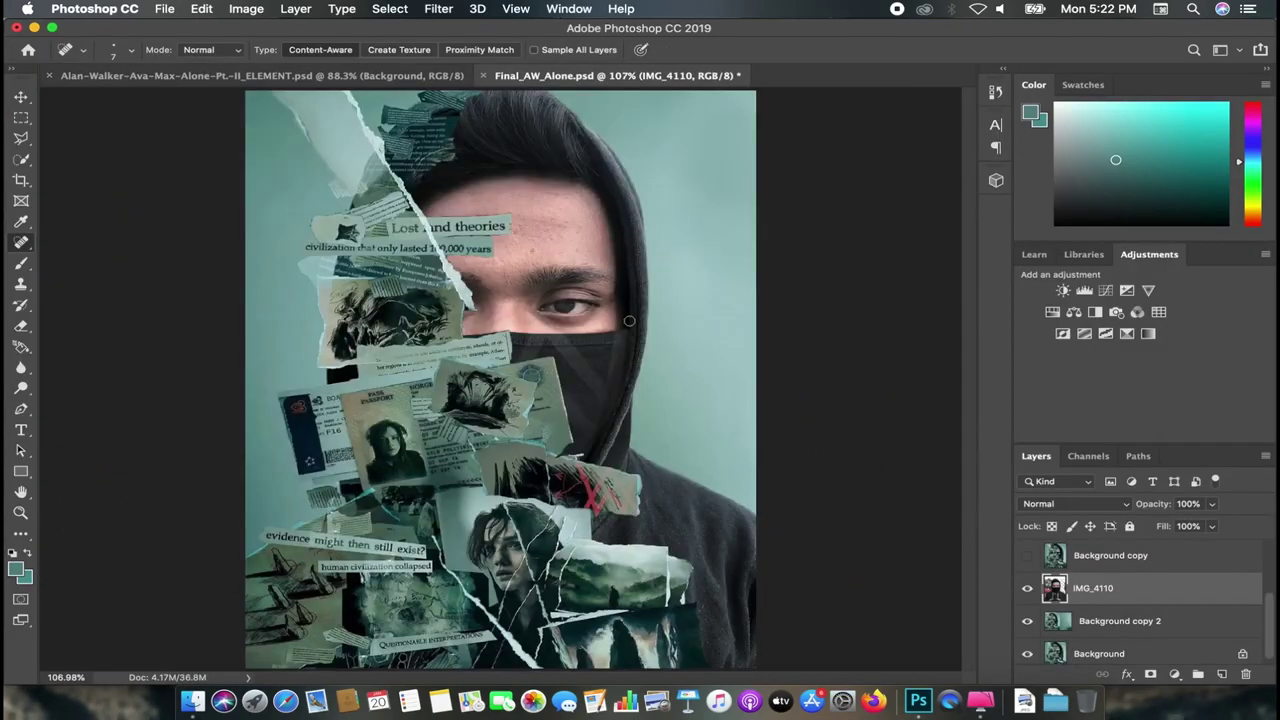
scroll(629, 321, "up", 1, "alt")
scroll(629, 321, "down", 1, "alt")
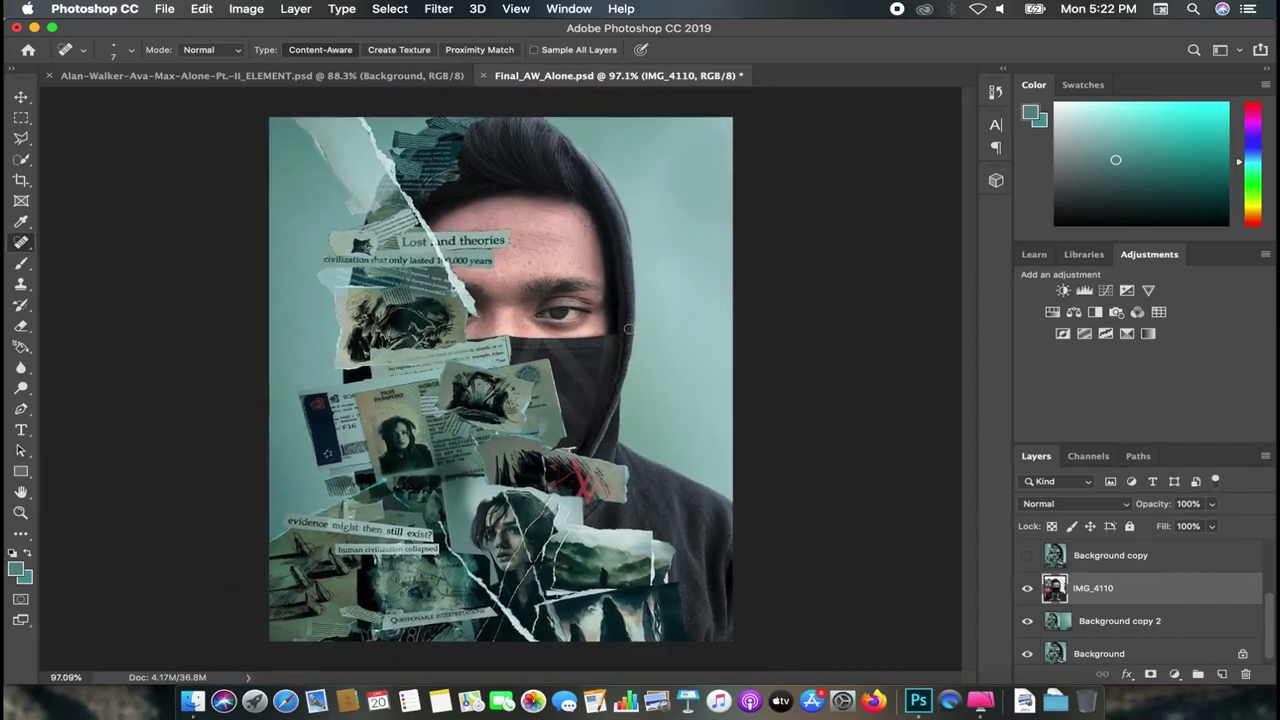
key("Tab")
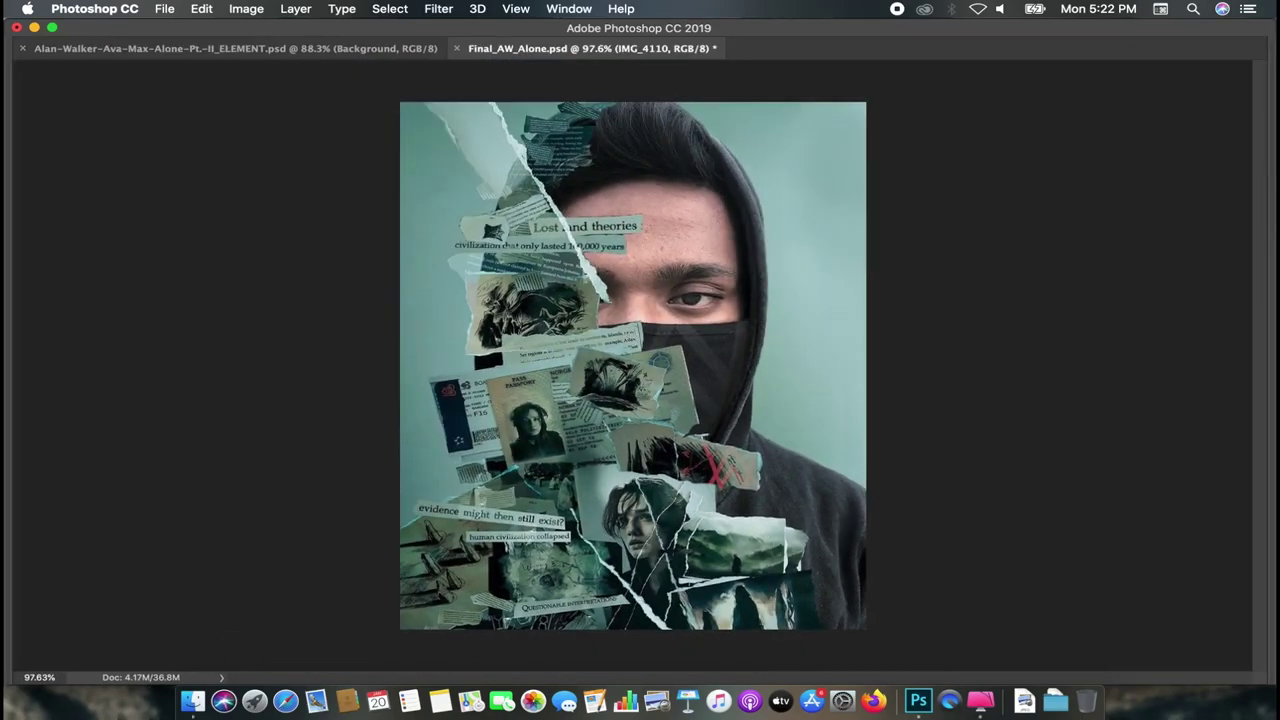
key("Tab")
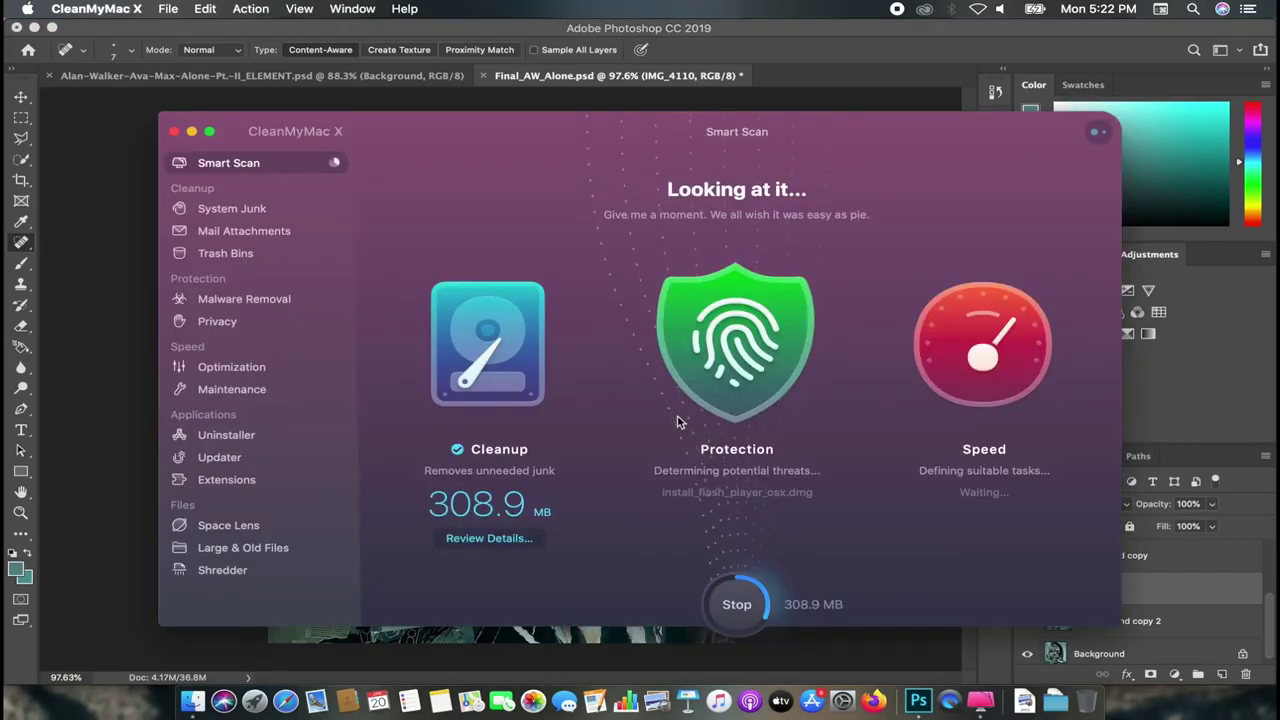
scroll(533, 360, "up", 1)
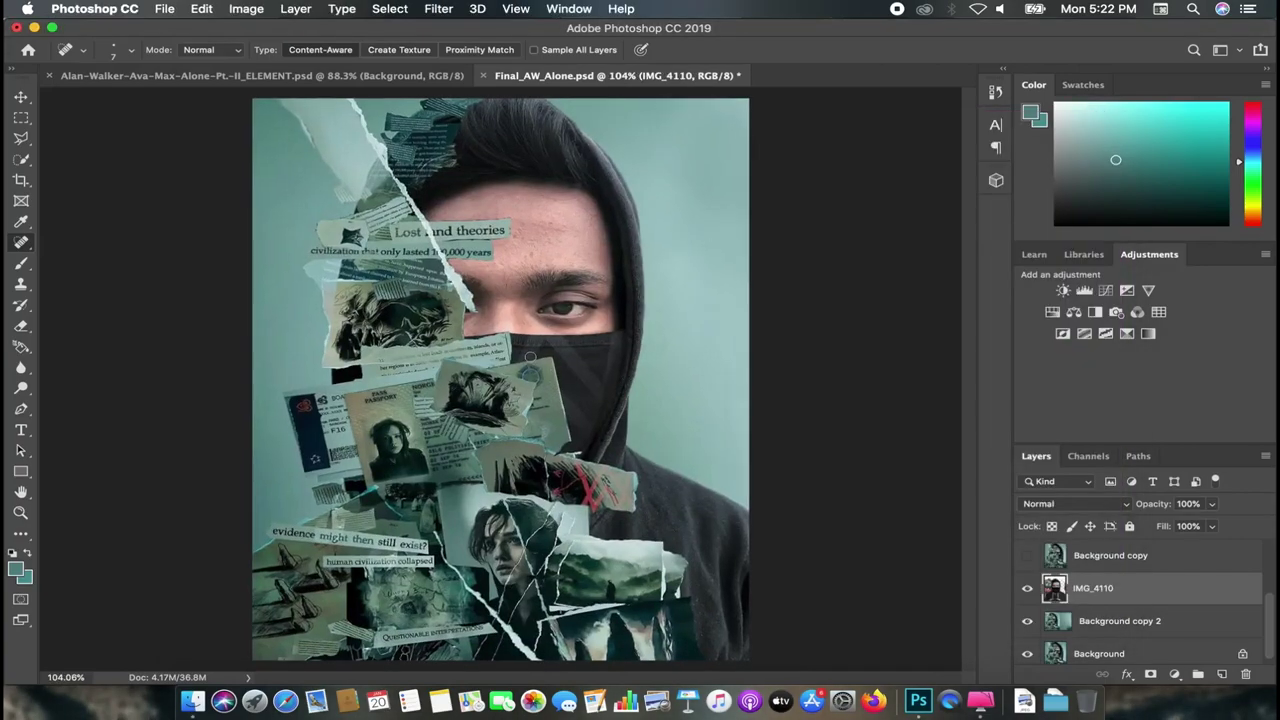
scroll(533, 360, "up", 2)
scroll(533, 360, "down", 2)
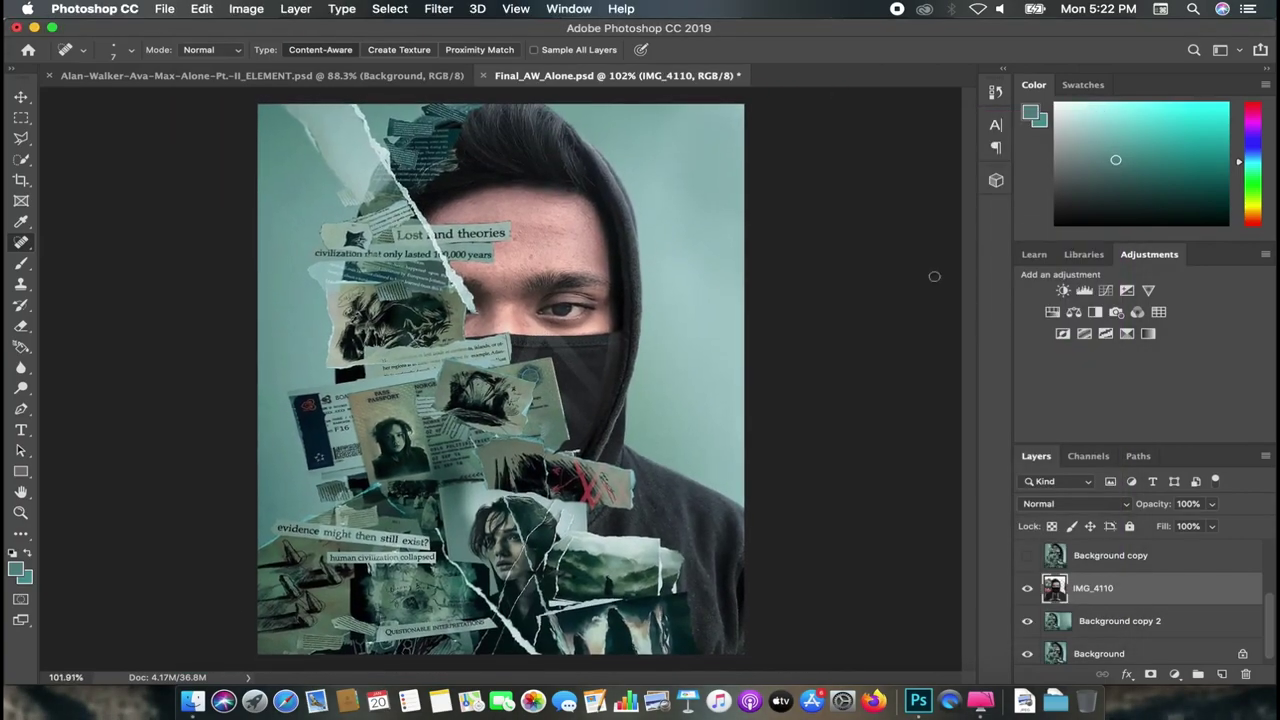
scroll(760, 512, "up", 1)
scroll(760, 512, "up", 1)
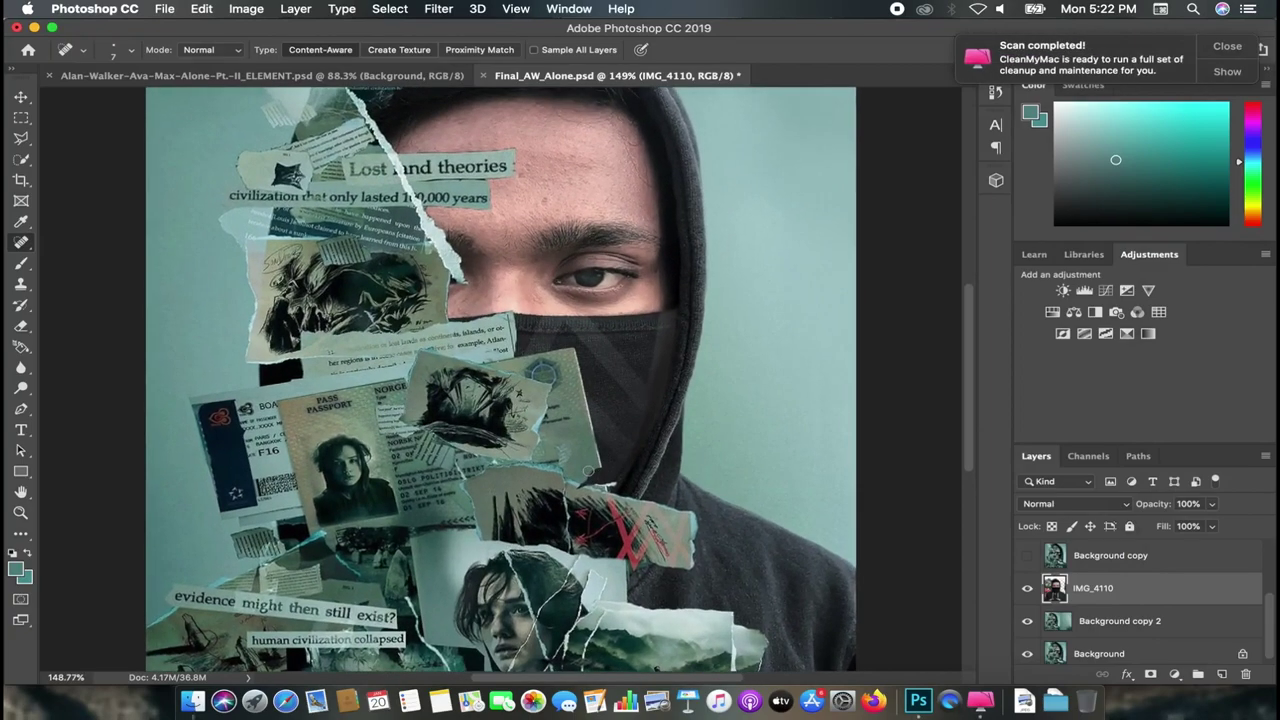
scroll(760, 512, "down", 2)
Step: Open the finished scan results and clean up the 308.9 MB of system junk
left_click(1227, 73)
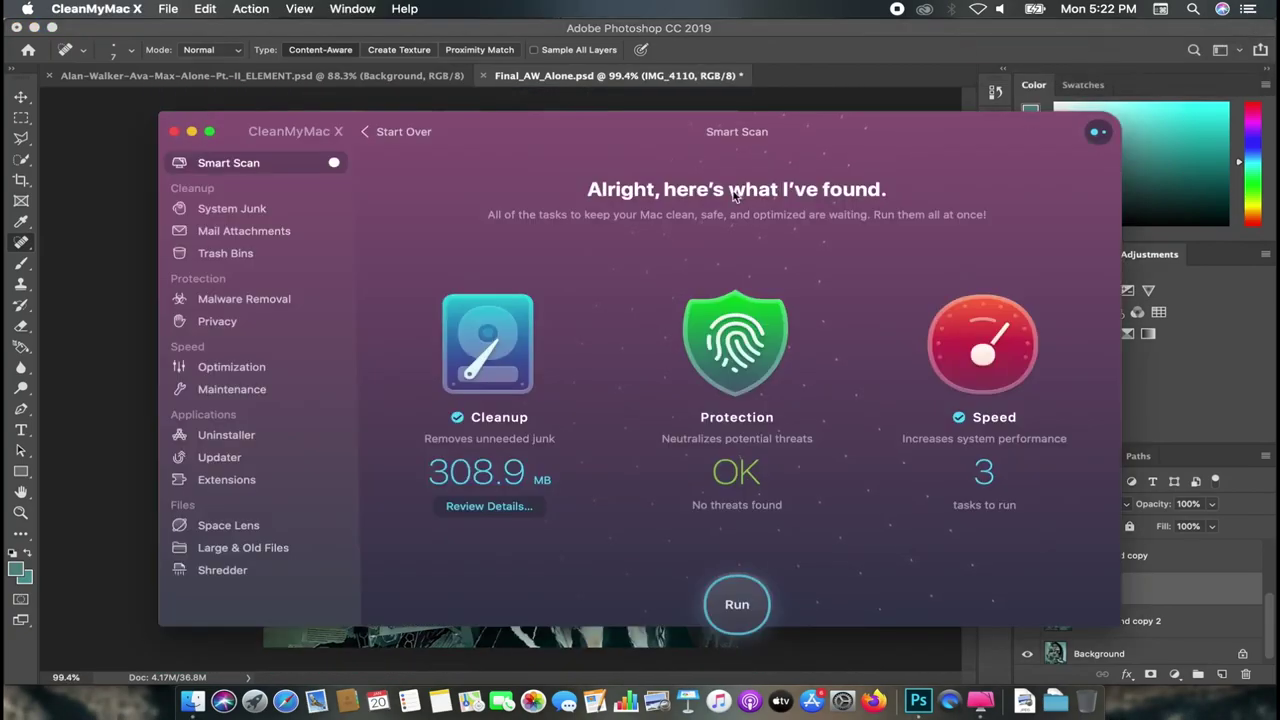
left_click(758, 588)
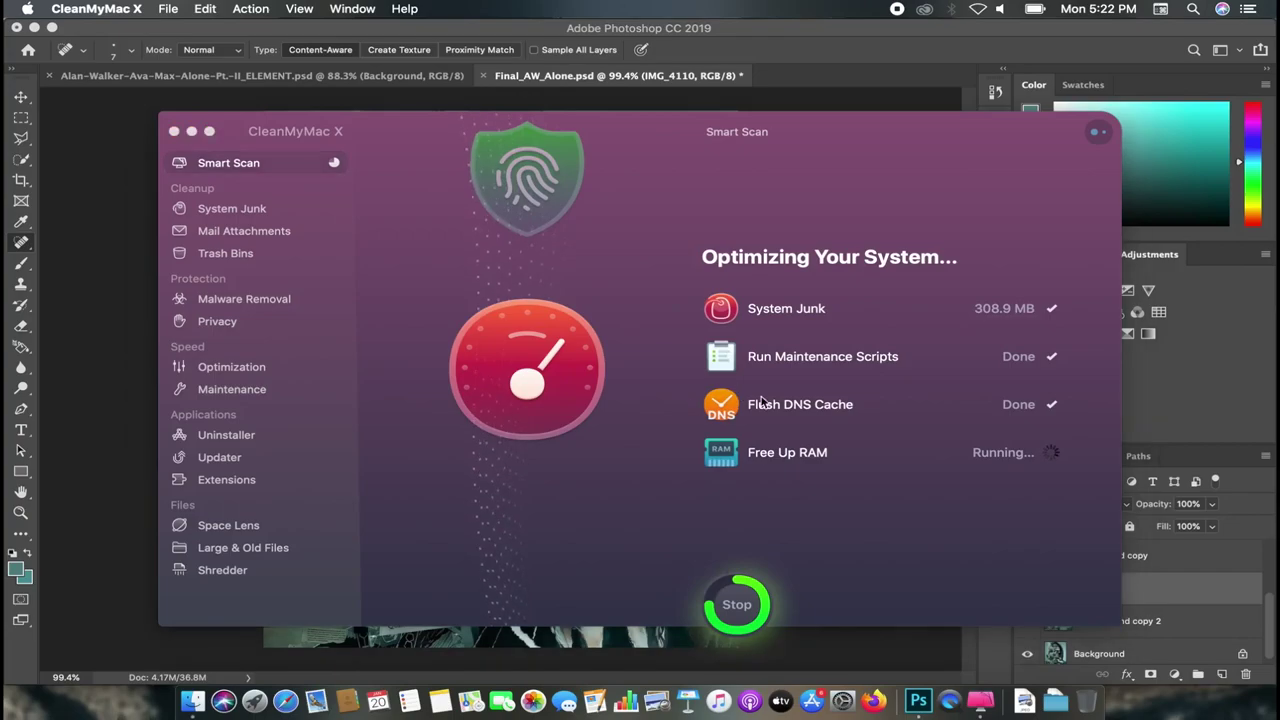
scroll(500, 378, "down", 3)
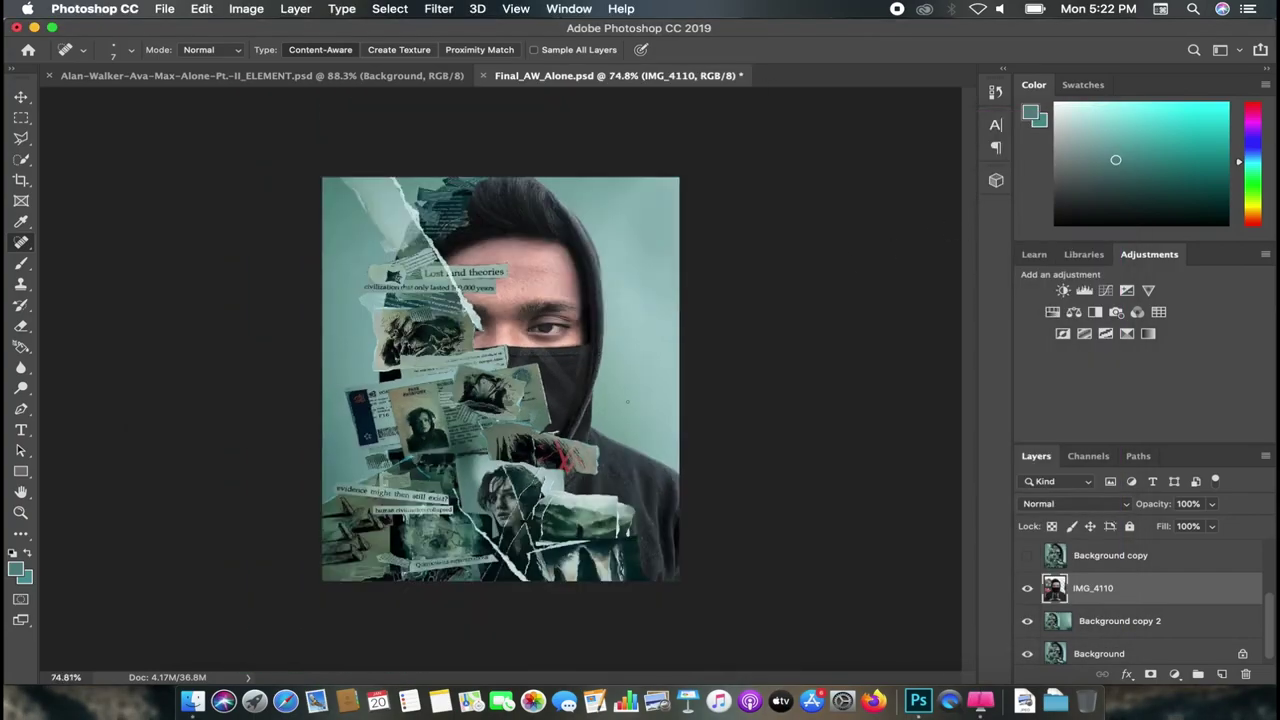
scroll(500, 378, "up", 3)
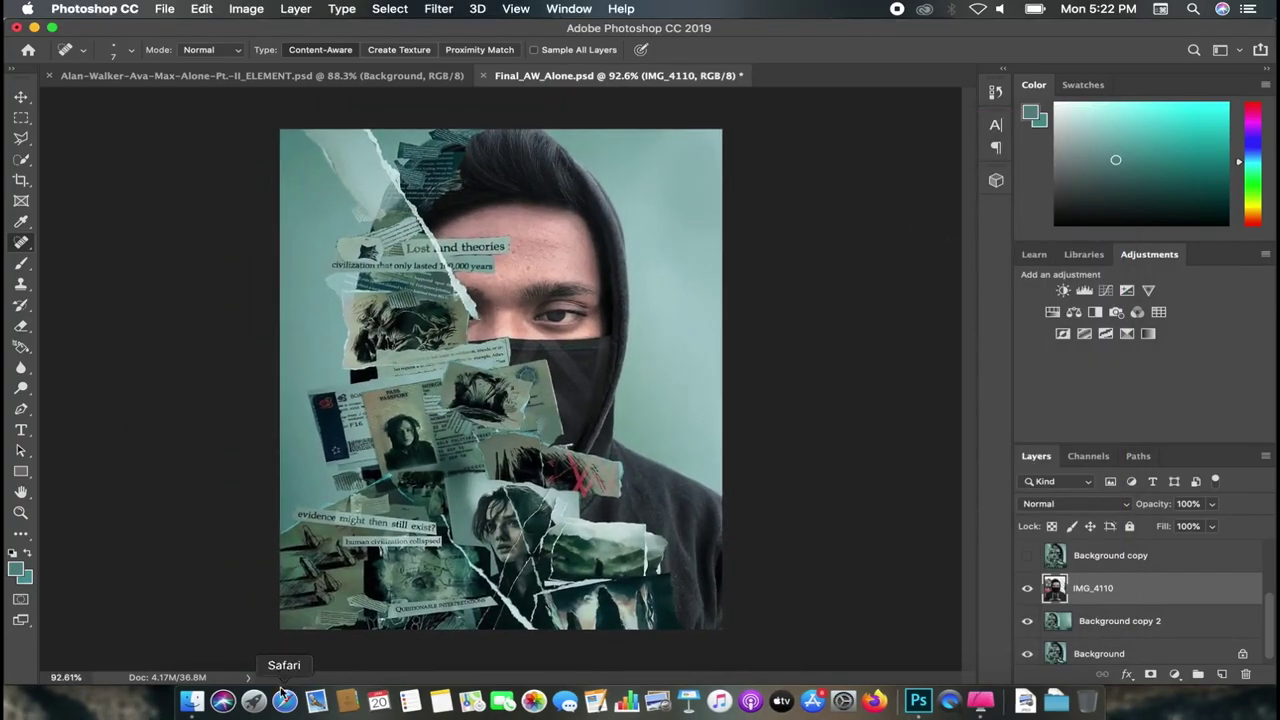
Step: Switch to Finder, dismiss the cleanup notification, and open a new tab on Pictures
left_click(193, 700)
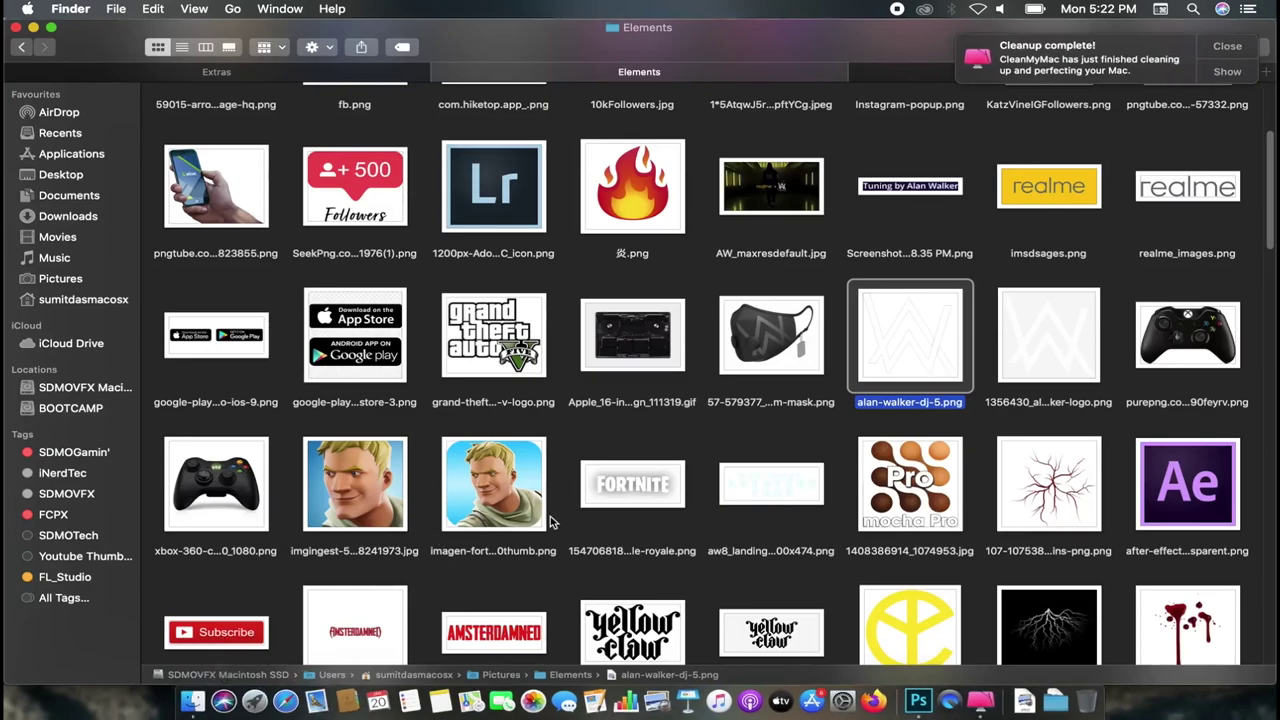
left_click(1240, 52)
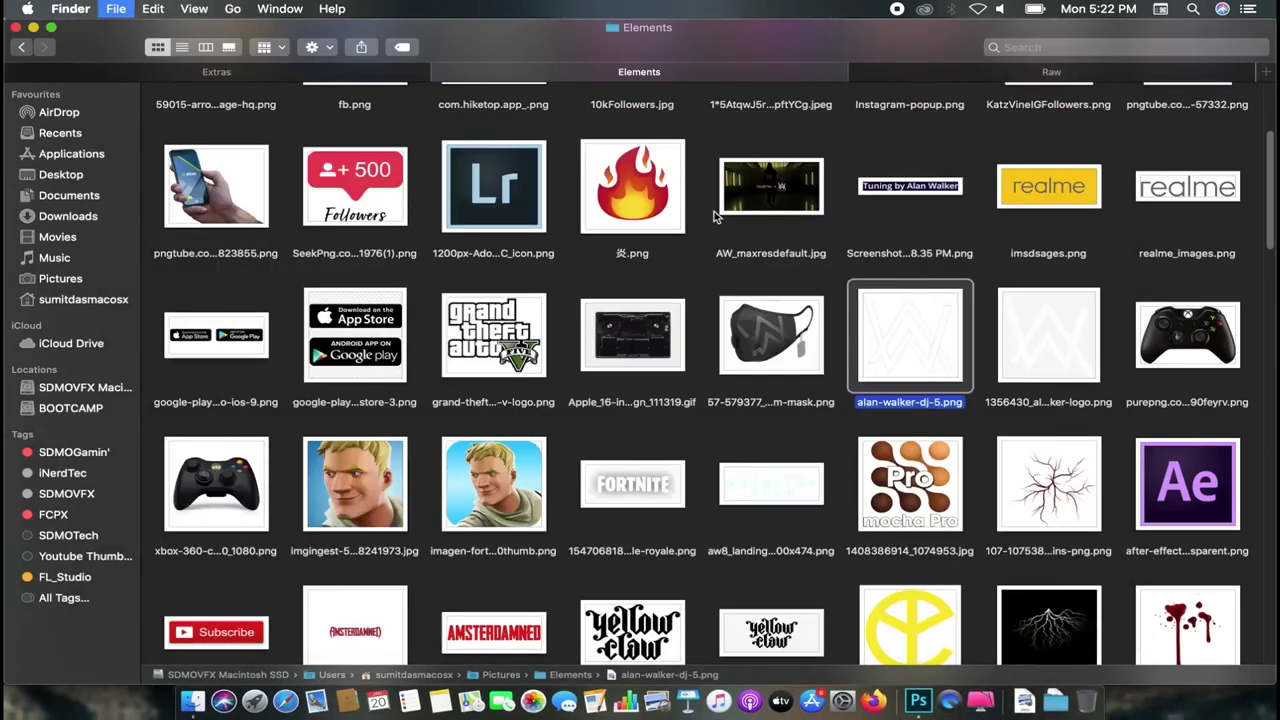
key("super+t")
left_click(100, 278)
Step: Navigate to SDMOVFX_Logo > 2019_LOGO > SDMOVFX > MAIN _ HatchfulExport-All
left_click(778, 300)
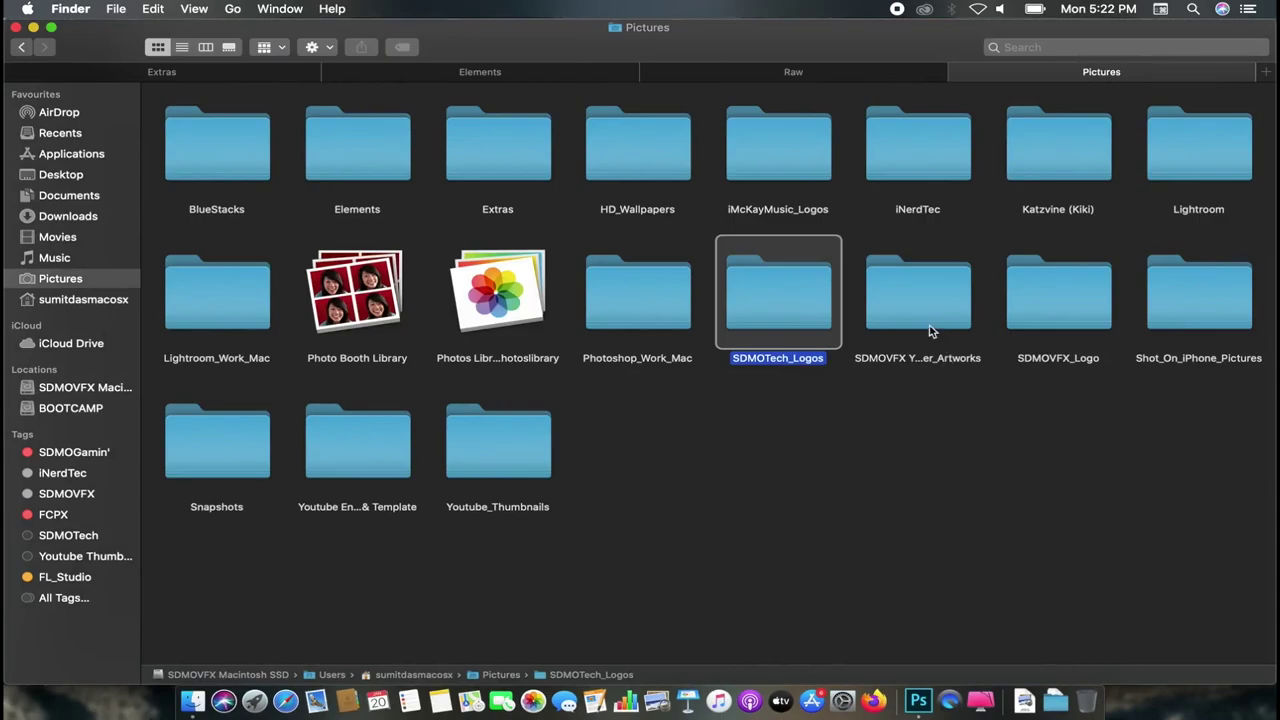
left_click(951, 423)
double_click(1040, 294)
left_click(317, 156)
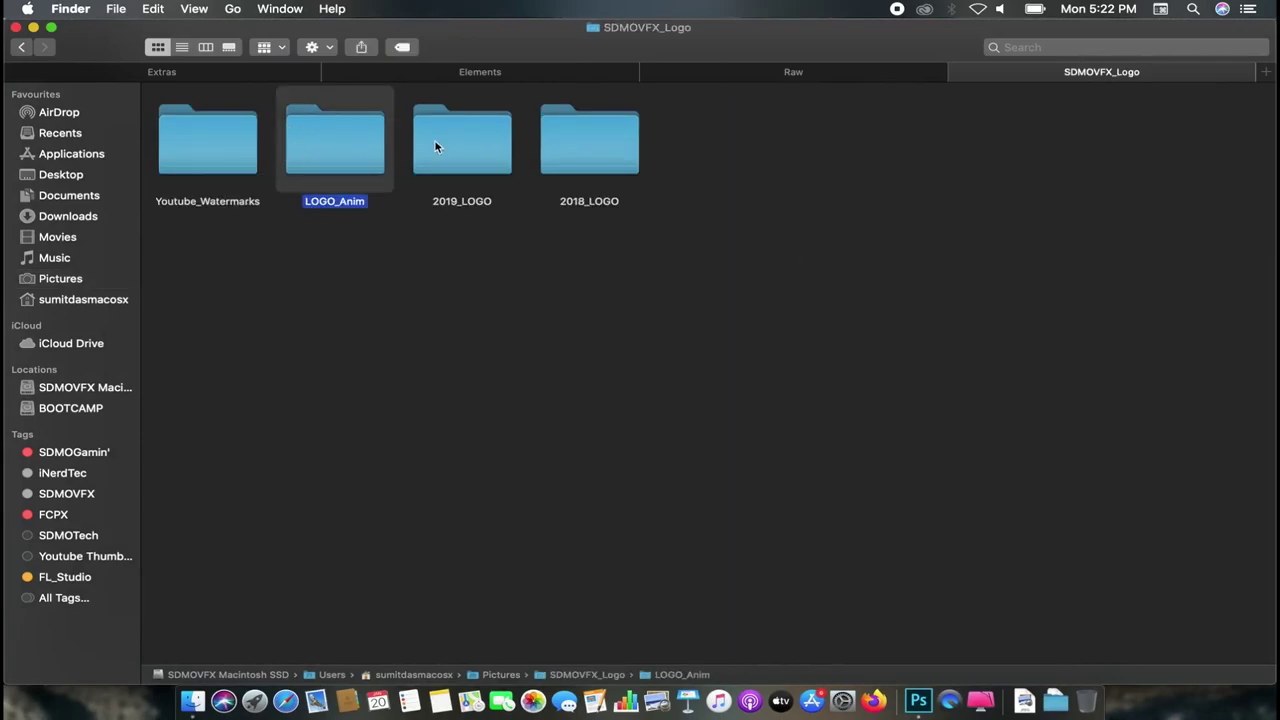
double_click(435, 142)
double_click(191, 136)
left_click(247, 162)
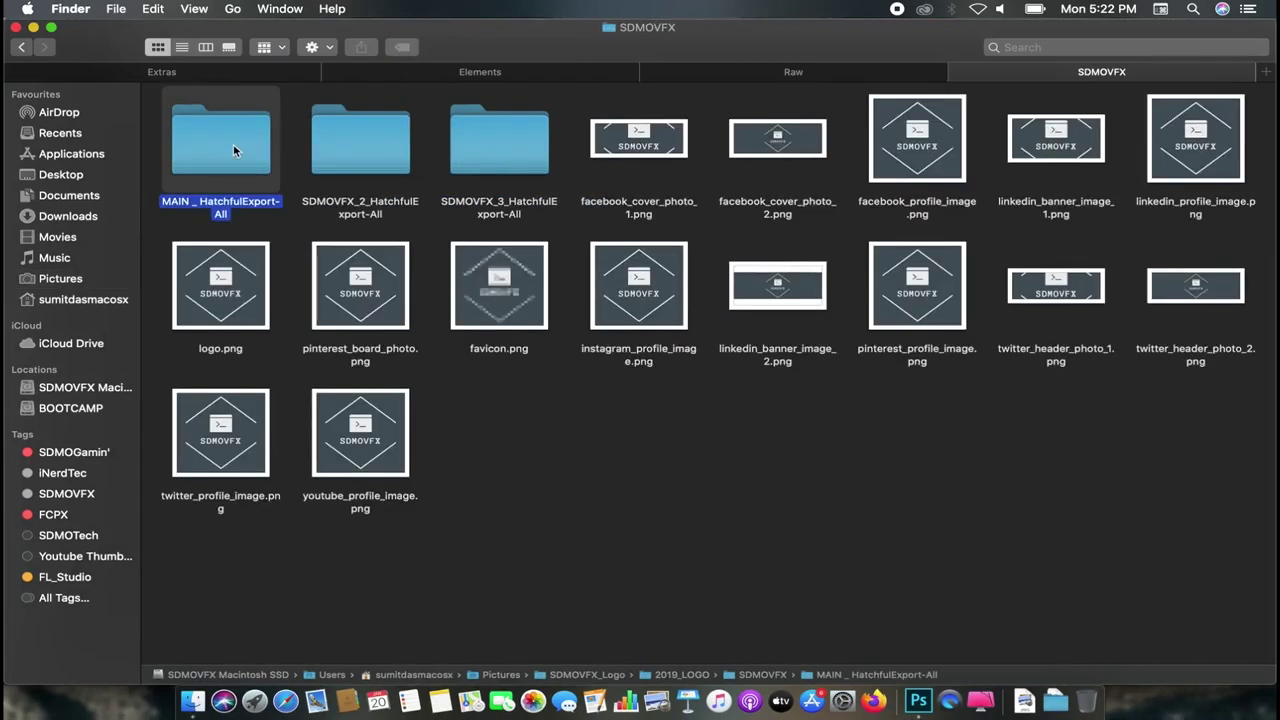
double_click(233, 144)
Step: Preview the logo files and drag logo_transparent.png over to Photoshop
left_click(199, 146)
key("space")
key("Right")
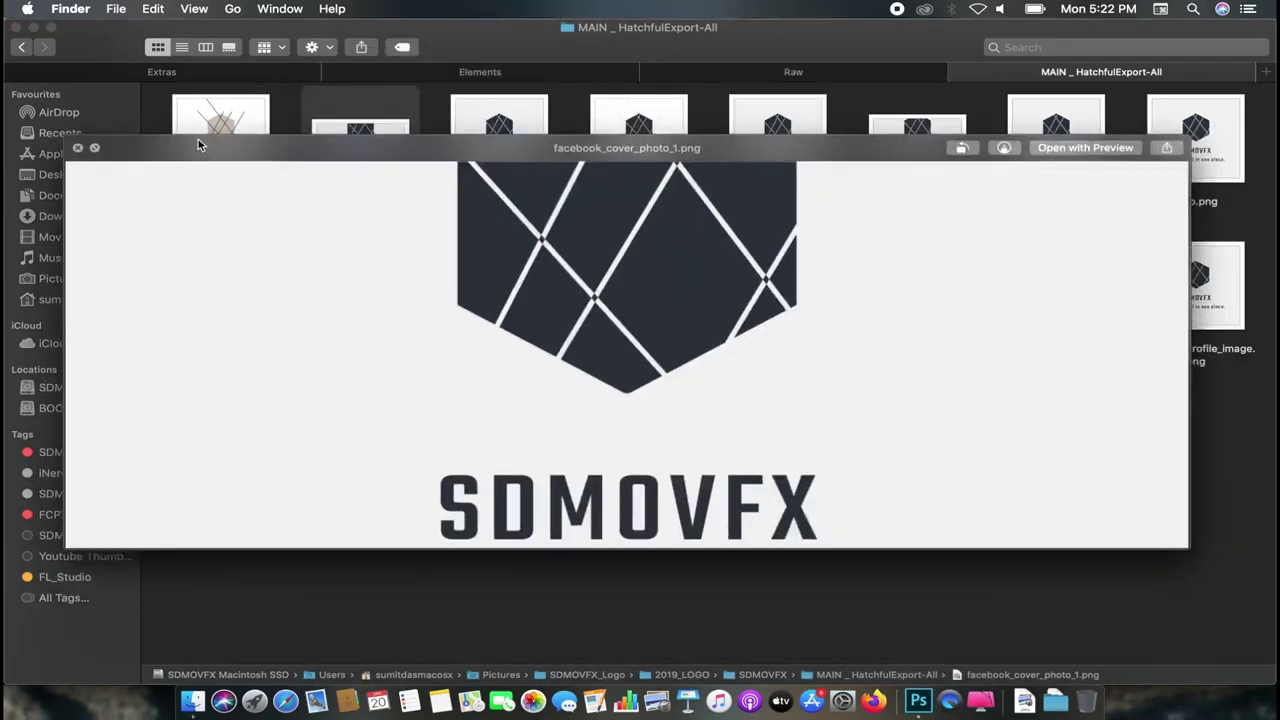
key("space")
left_click(829, 443)
left_click(638, 140)
key("space")
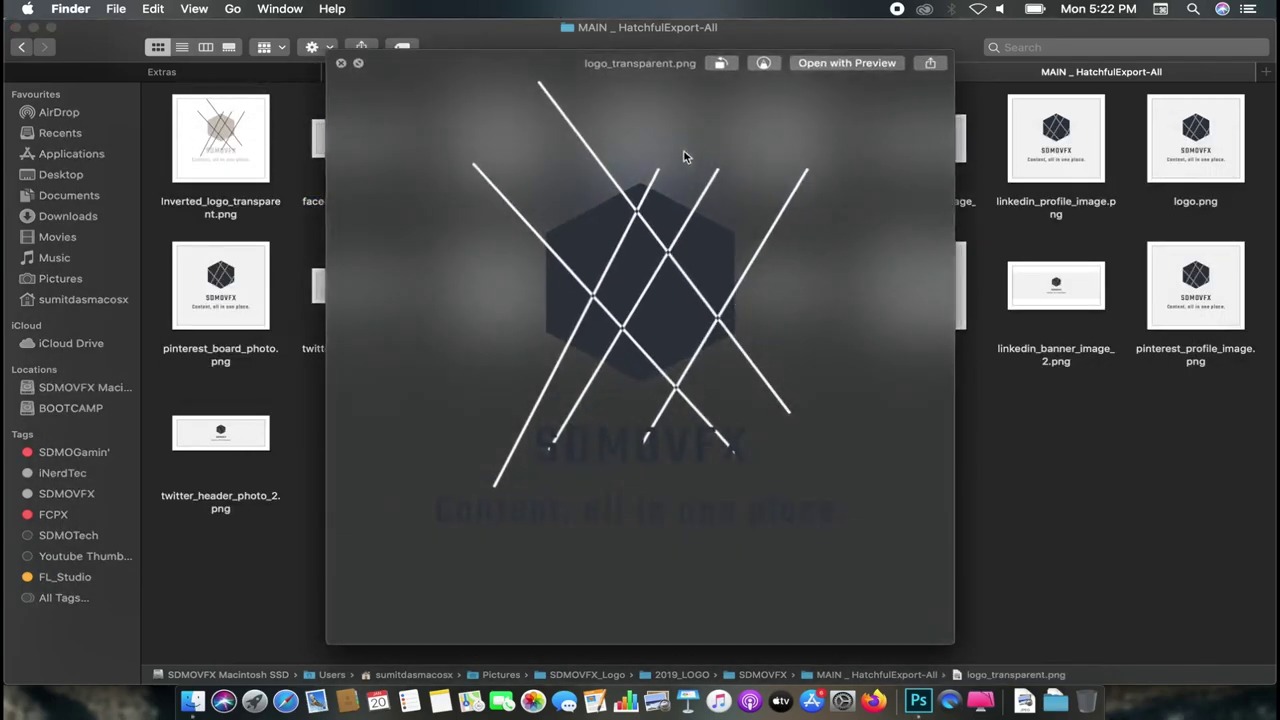
key("space")
left_click_drag(638, 140, 905, 700)
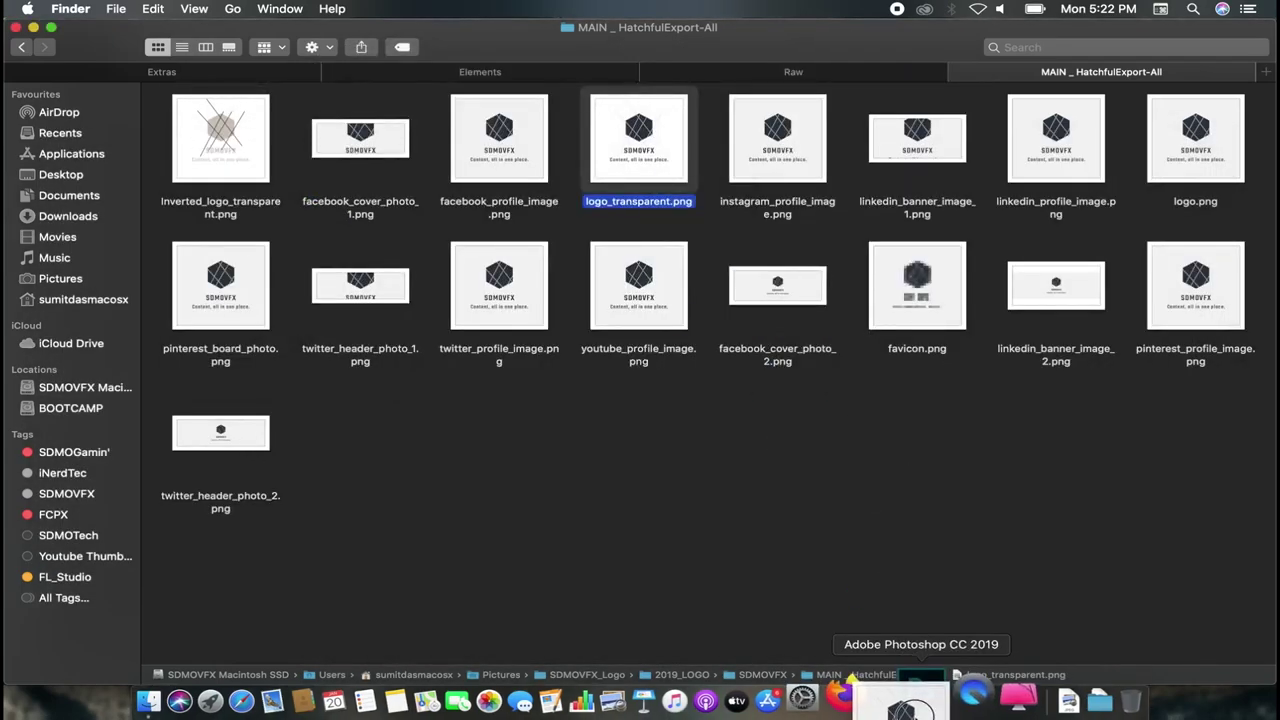
left_click_drag(905, 700, 772, 430)
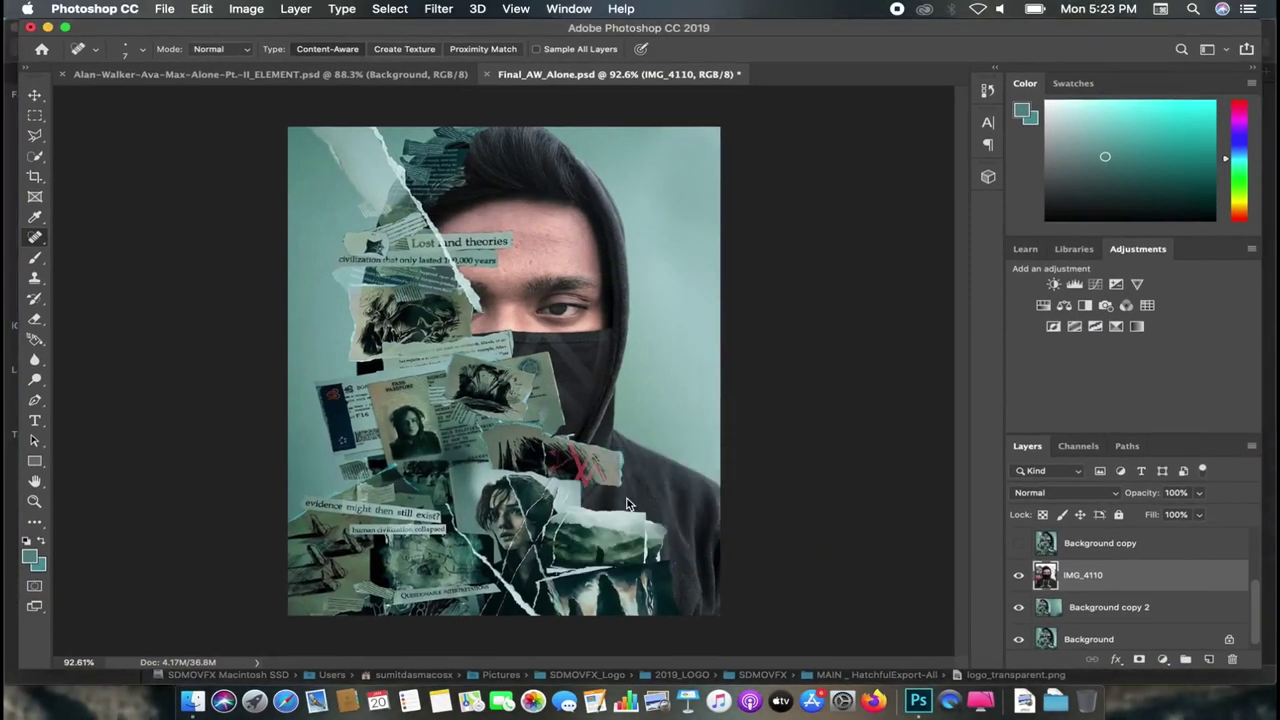
Step: Dismiss the scratch-disk error and purge All and the Video Cache to free memory
left_click_drag(772, 430, 412, 115)
left_click(783, 256)
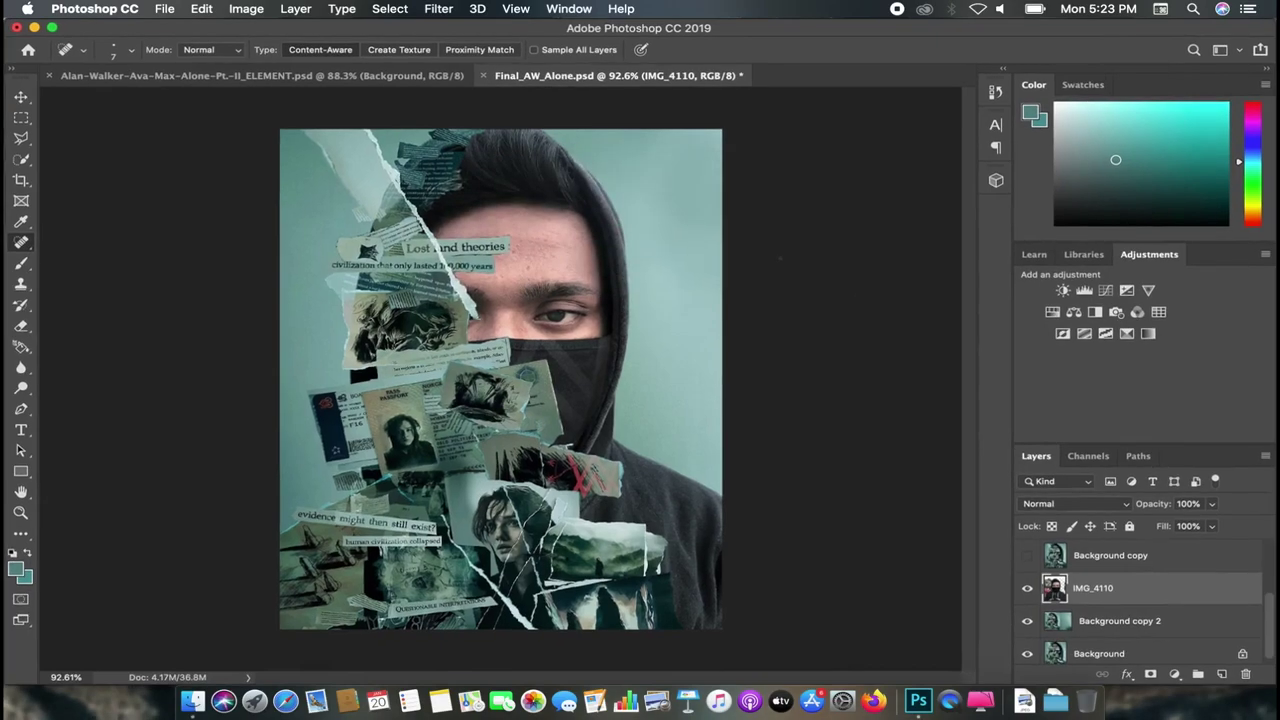
left_click(201, 8)
mouse_move(218, 490)
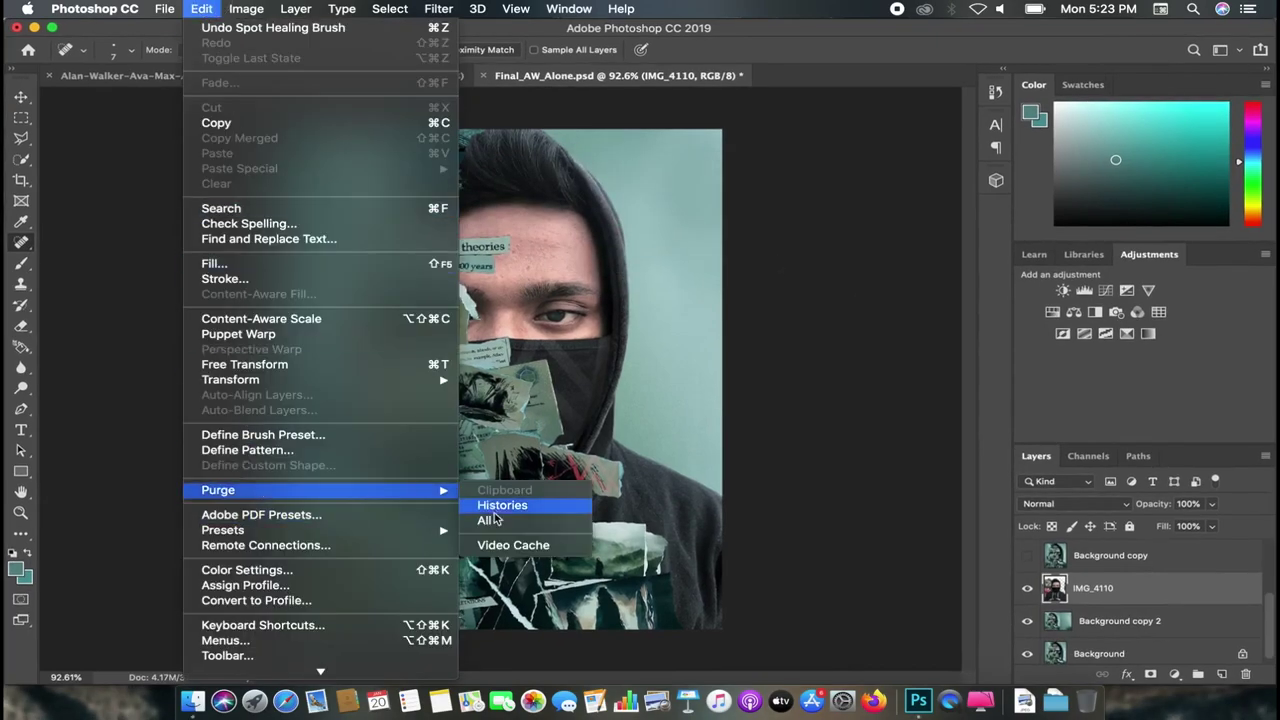
left_click(490, 521)
left_click(201, 8)
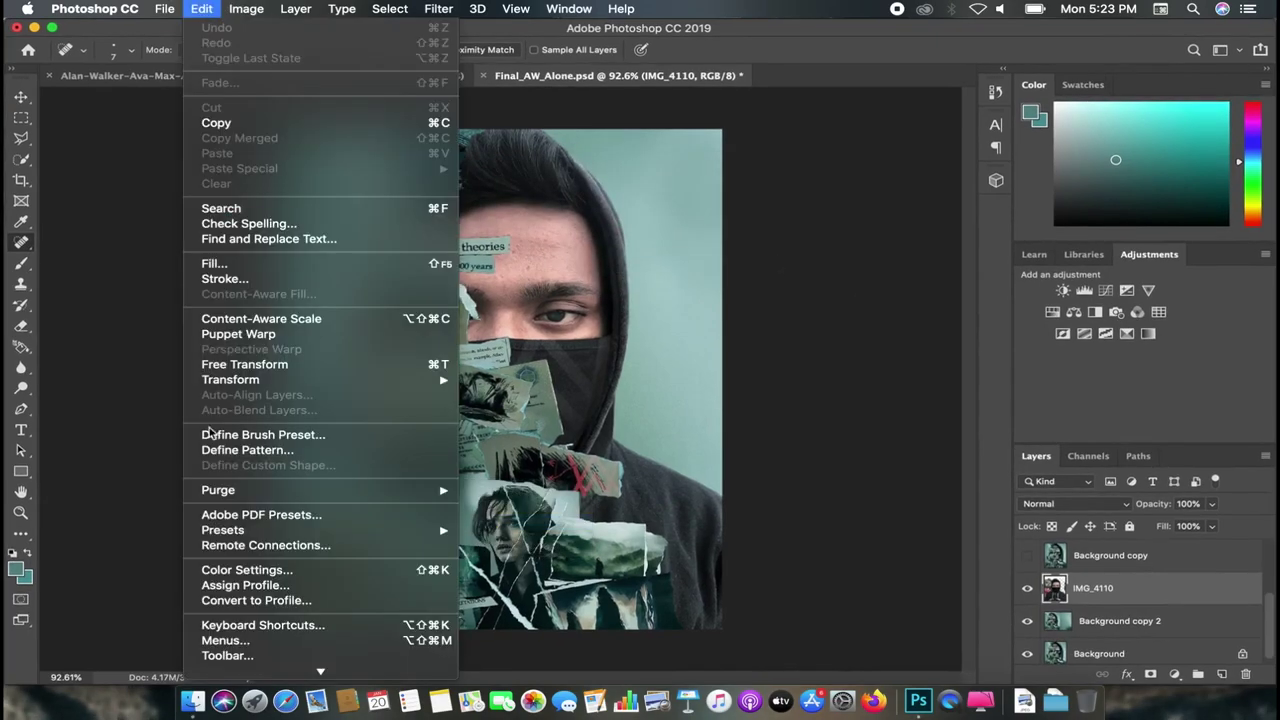
left_click(475, 549)
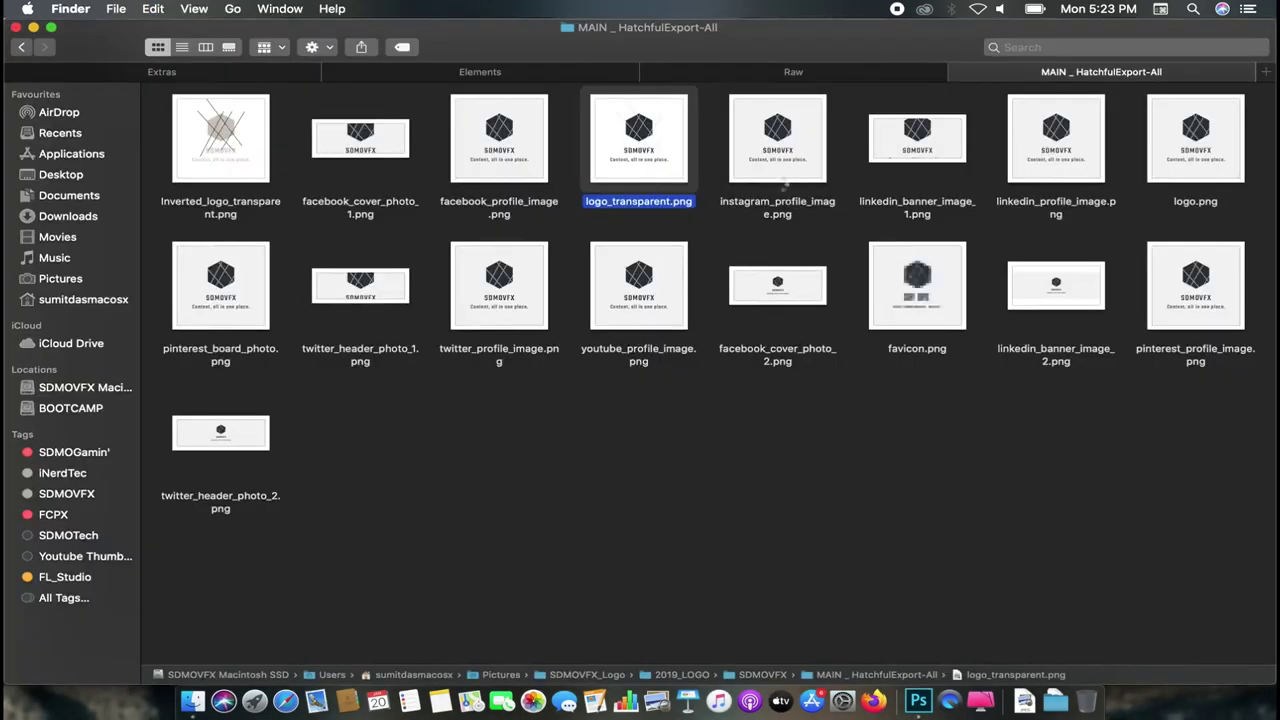
Step: Open logo_transparent.png, copy the logo into Final_AW_Alone above the collage, and shrink it
left_click_drag(660, 160, 932, 712)
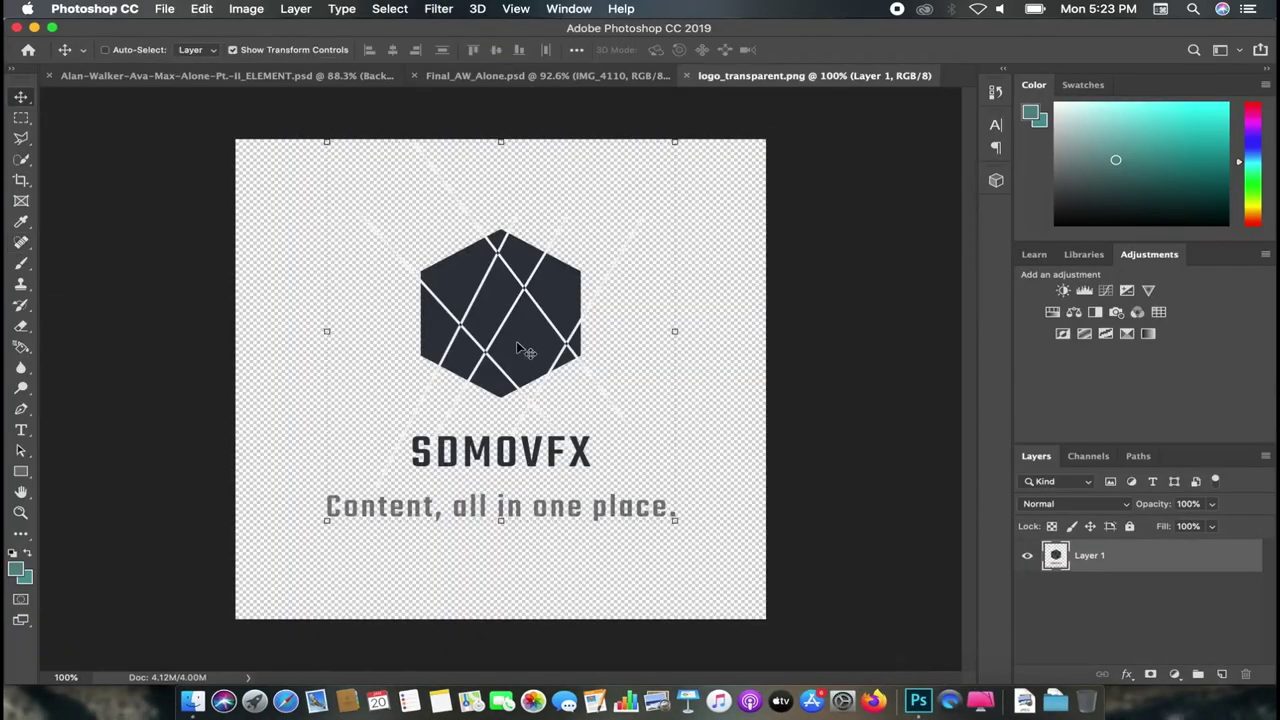
mouse_move(520, 348)
left_mouse_down()
mouse_move(428, 400)
mouse_move(436, 418)
left_mouse_up()
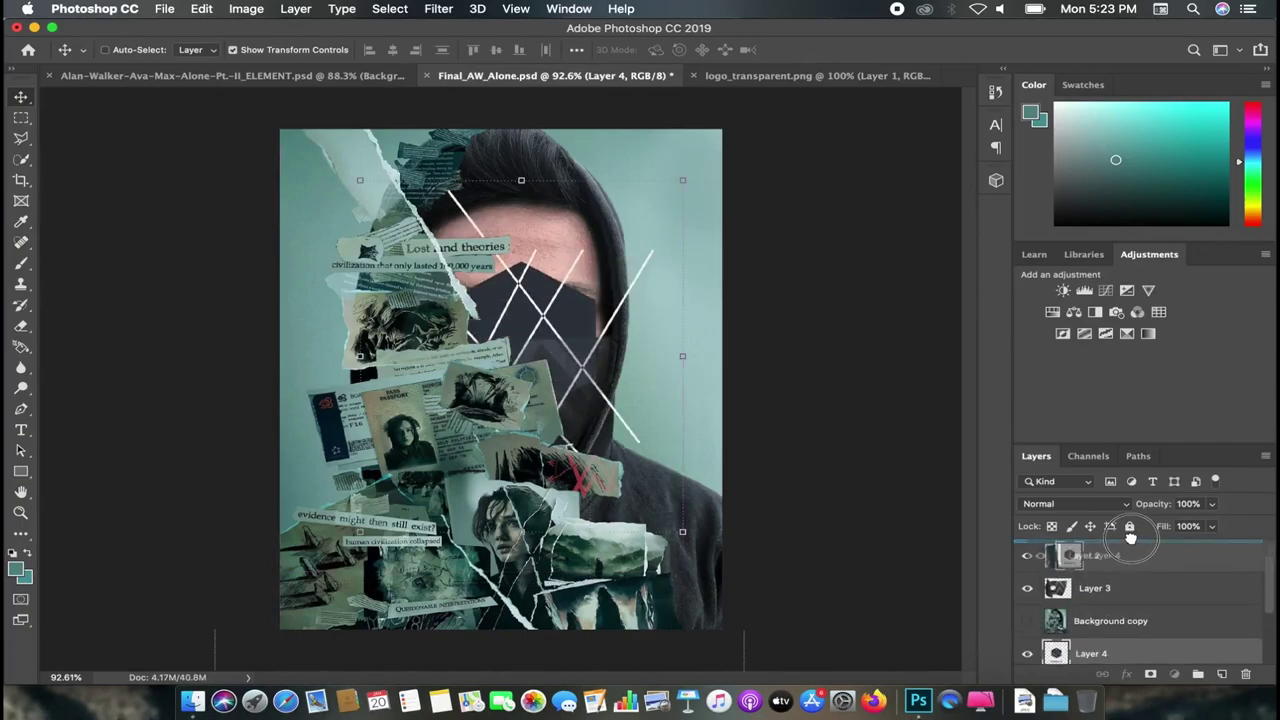
left_click_drag(1100, 650, 1100, 545)
scroll(538, 343, "up", 3)
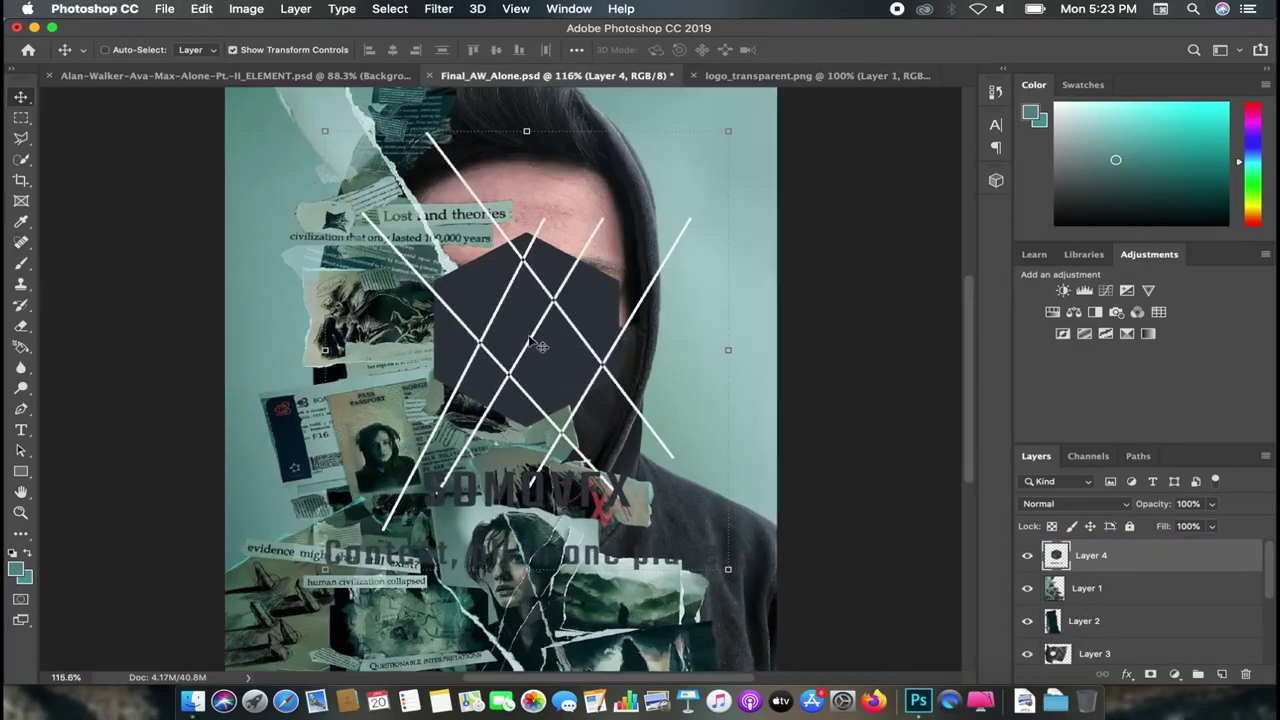
mouse_move(320, 127)
left_mouse_down()
mouse_move(595, 455)
mouse_move(655, 497)
left_mouse_up()
scroll(655, 497, "down", 5)
key("Return")
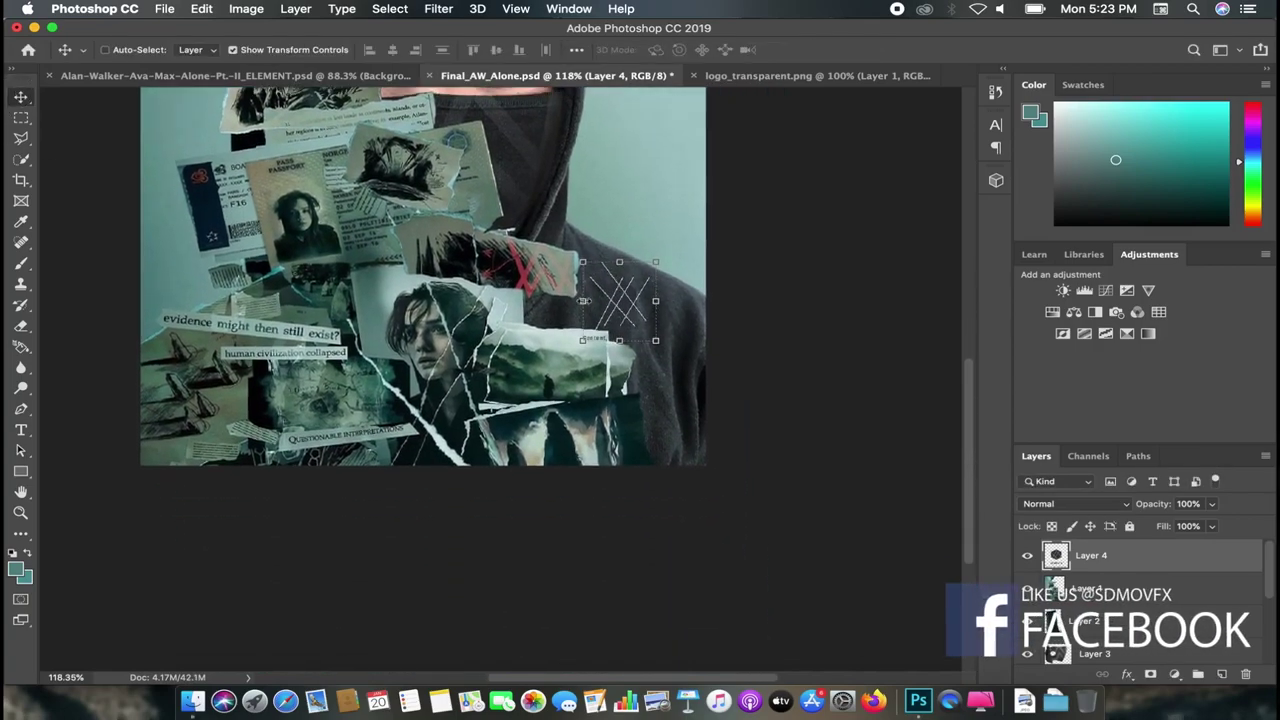
Step: Resize the logo further and place it in the image's top-right corner
scroll(560, 350, "up", 3)
mouse_move(713, 214)
left_mouse_down()
mouse_move(713, 470)
mouse_move(793, 457)
left_mouse_up()
left_click_drag(714, 395, 757, 430)
scroll(757, 430, "down", 3)
left_click_drag(686, 448, 428, 150)
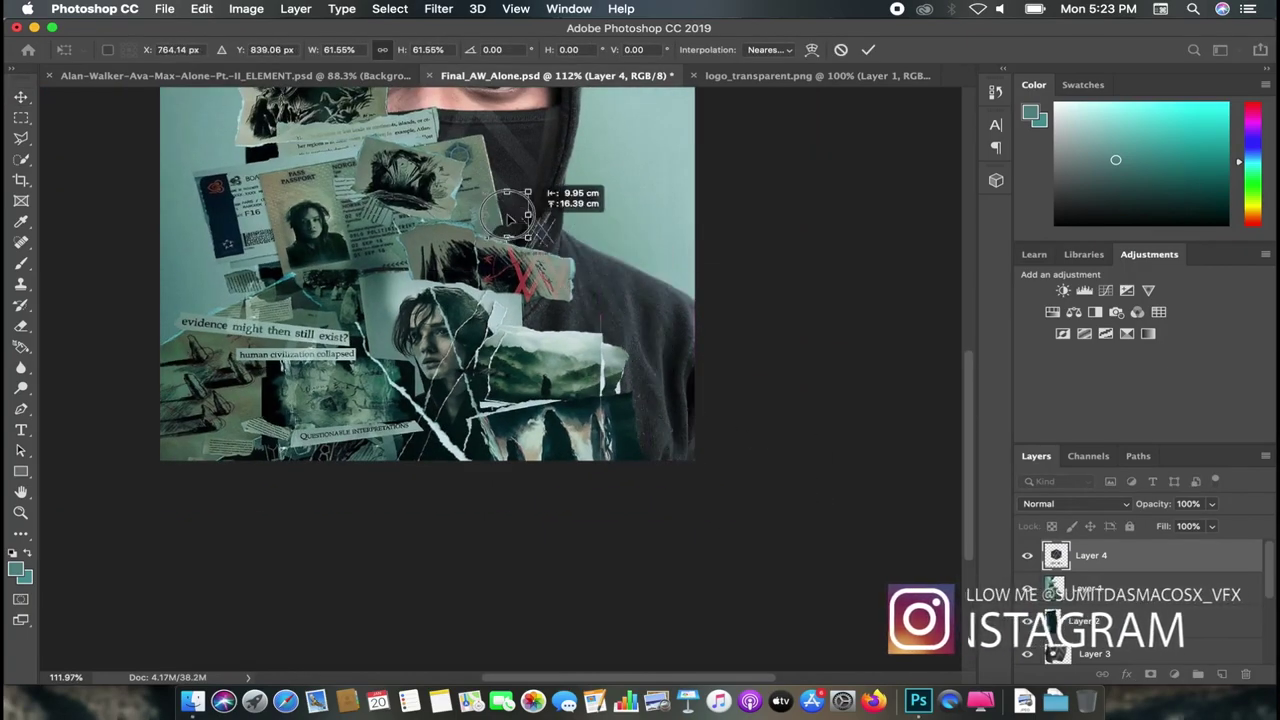
scroll(508, 416, "up", 5)
scroll(508, 416, "left", 2)
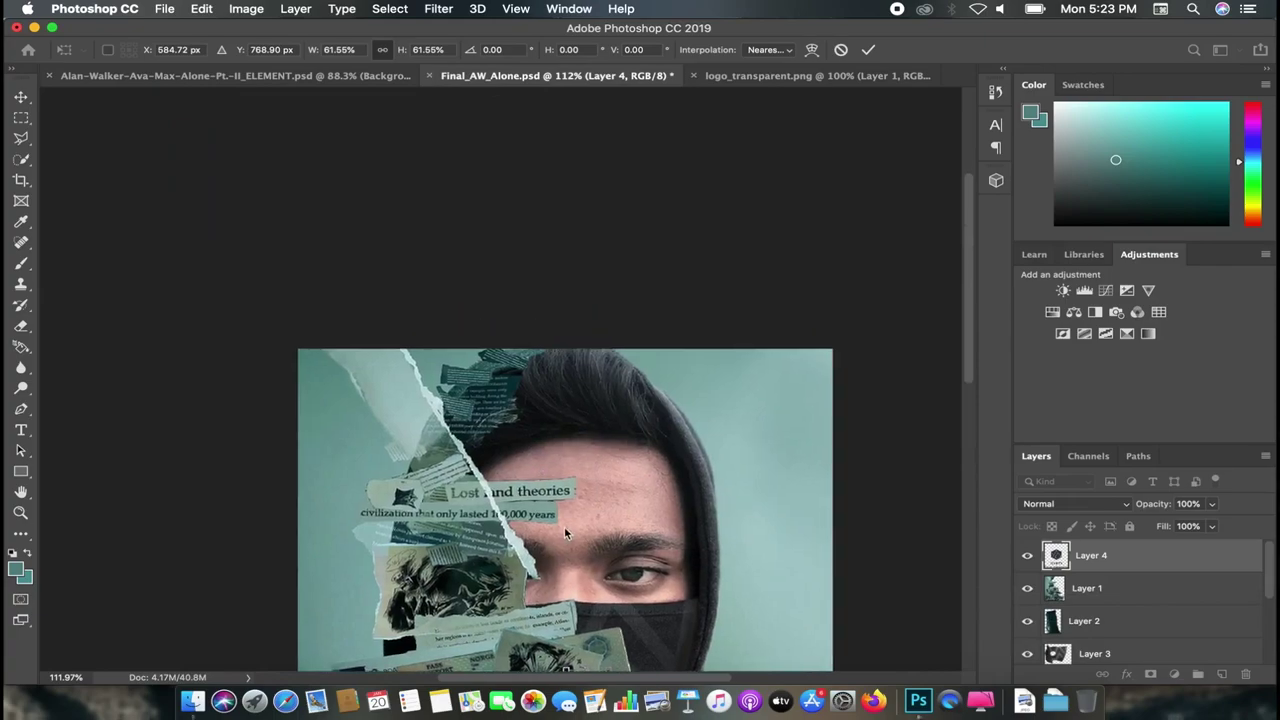
mouse_move(567, 640)
left_mouse_down()
mouse_move(800, 357)
mouse_move(785, 340)
mouse_move(806, 330)
left_mouse_up()
key("Return")
Step: Enlarge the logo to about double size and nudge it slightly lower in the corner
scroll(880, 350, "up", 2)
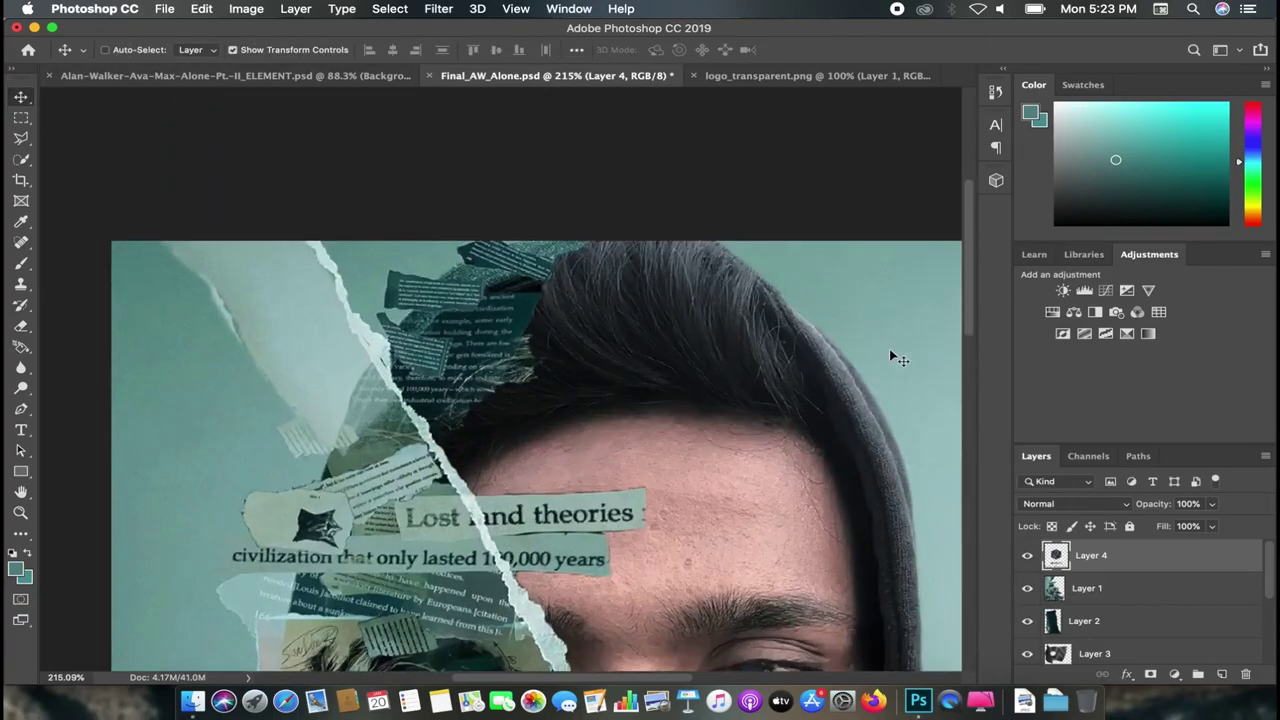
scroll(889, 348, "up", 2)
scroll(880, 346, "up", 2)
scroll(883, 355, "up", 2)
scroll(850, 380, "up", 2)
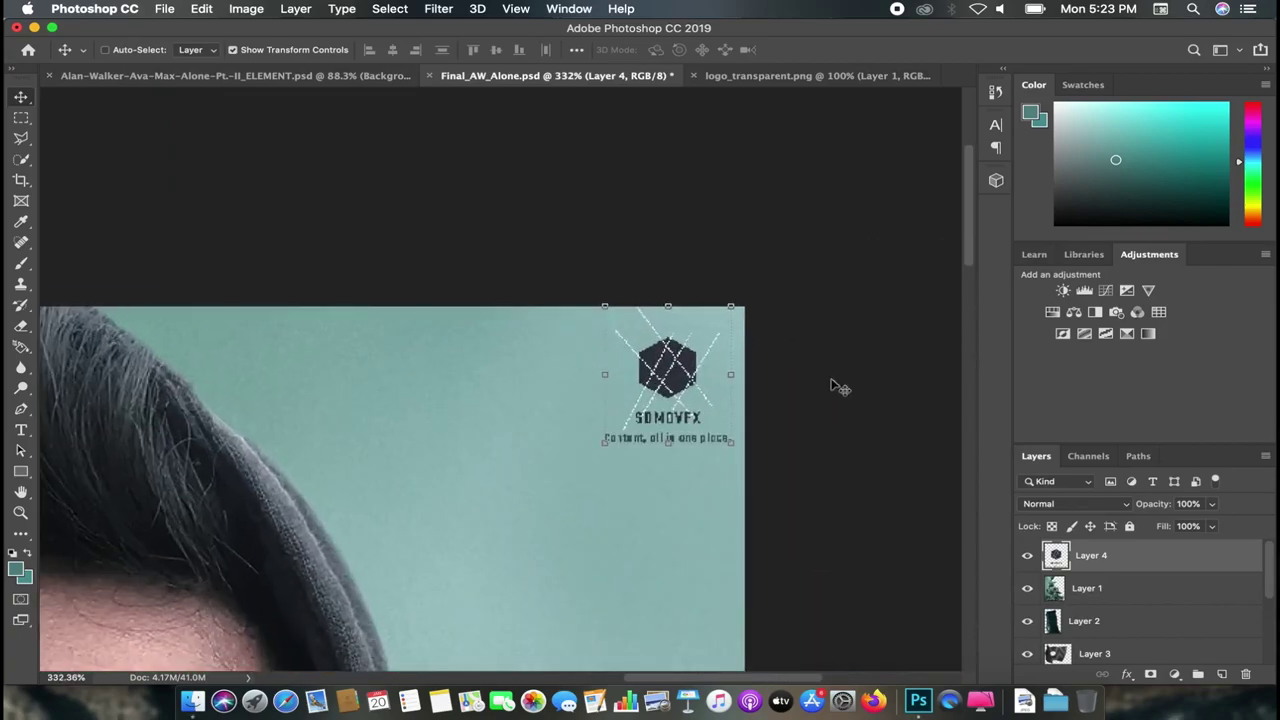
left_click_drag(605, 307, 476, 166)
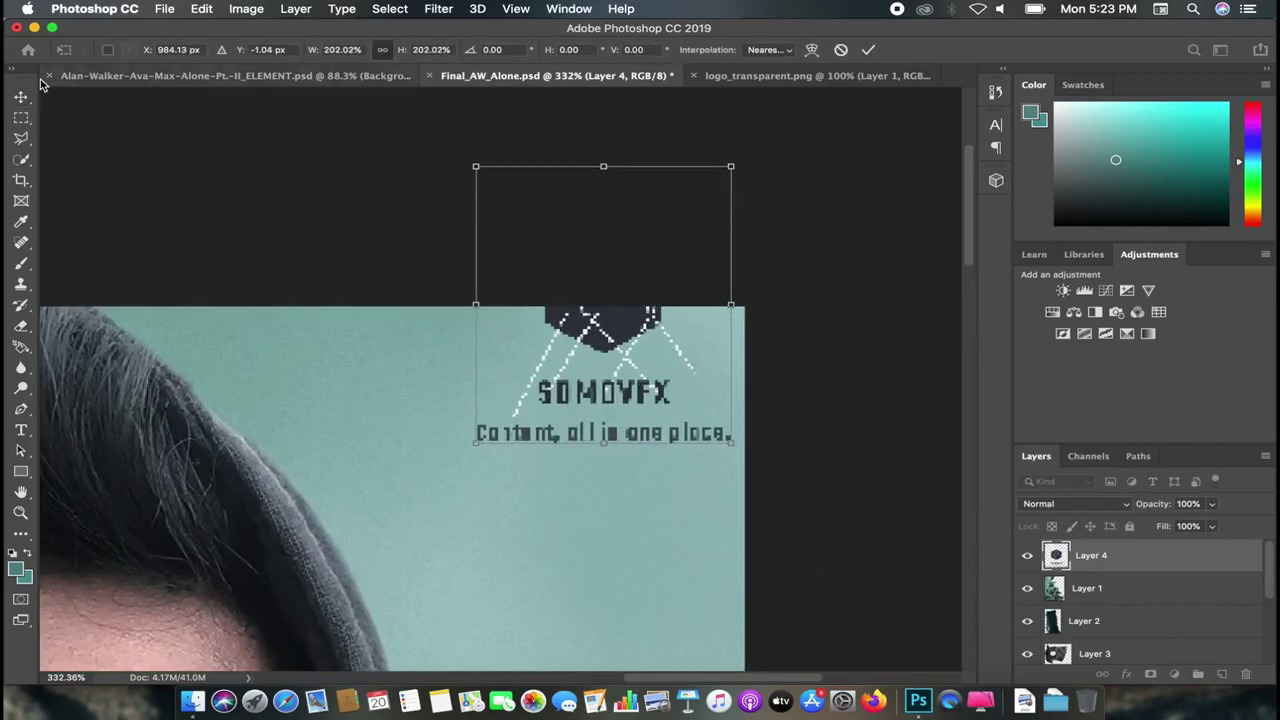
key("Return")
scroll(620, 300, "down", 2)
scroll(571, 314, "down", 2)
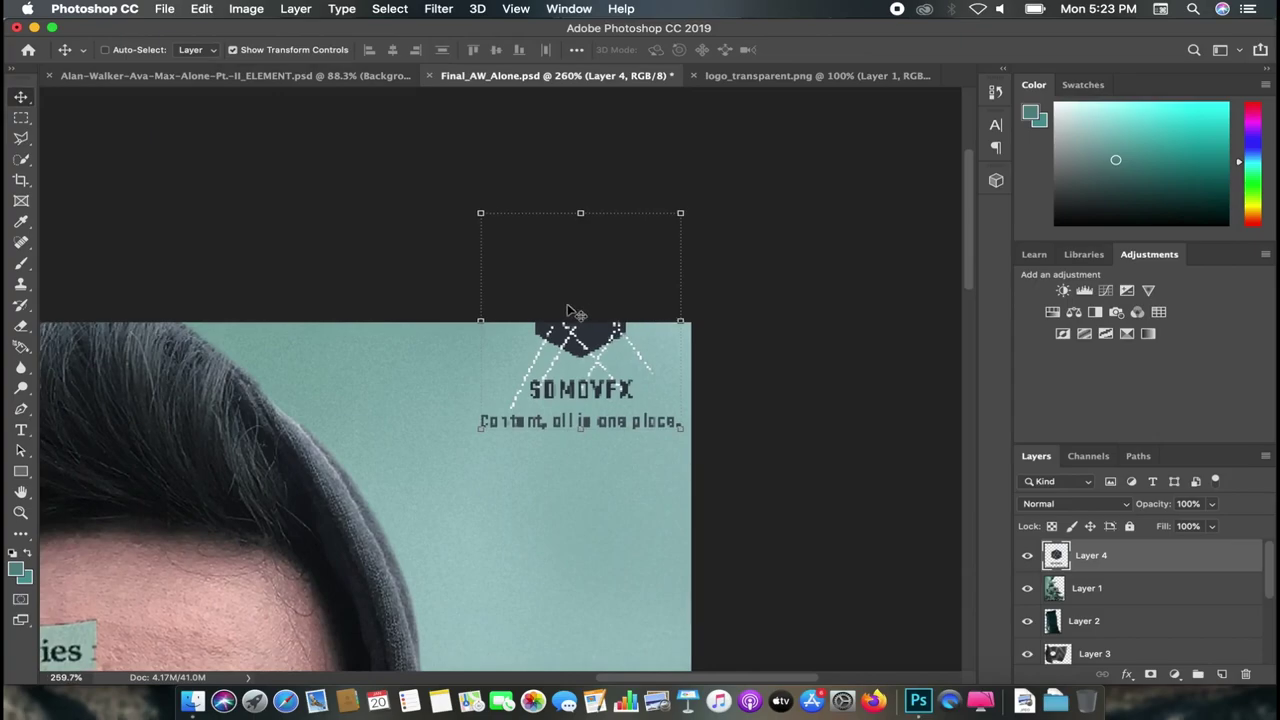
scroll(571, 314, "down", 1)
mouse_move(571, 314)
left_mouse_down()
mouse_move(555, 338)
mouse_move(563, 386)
left_mouse_up()
scroll(600, 370, "down", 2)
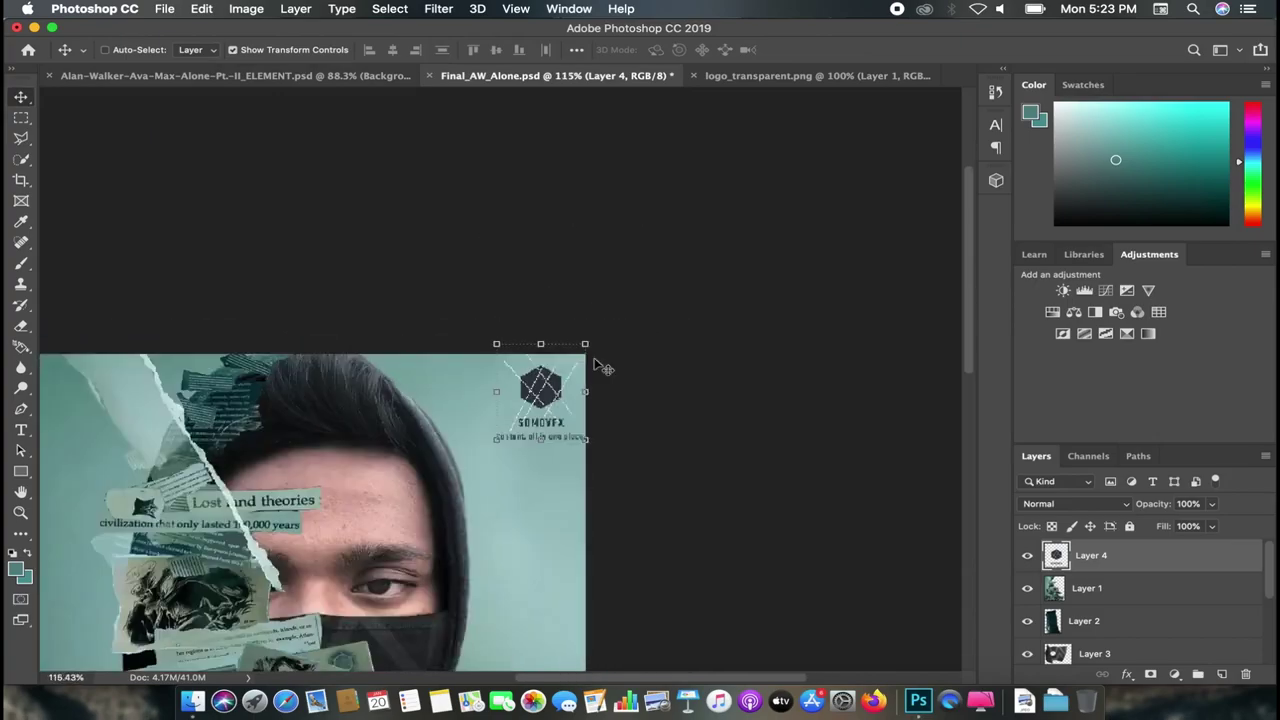
scroll(604, 365, "up", 2)
scroll(604, 360, "up", 1)
Step: Delete the logo layer and select the Background copy layer
key("Delete")
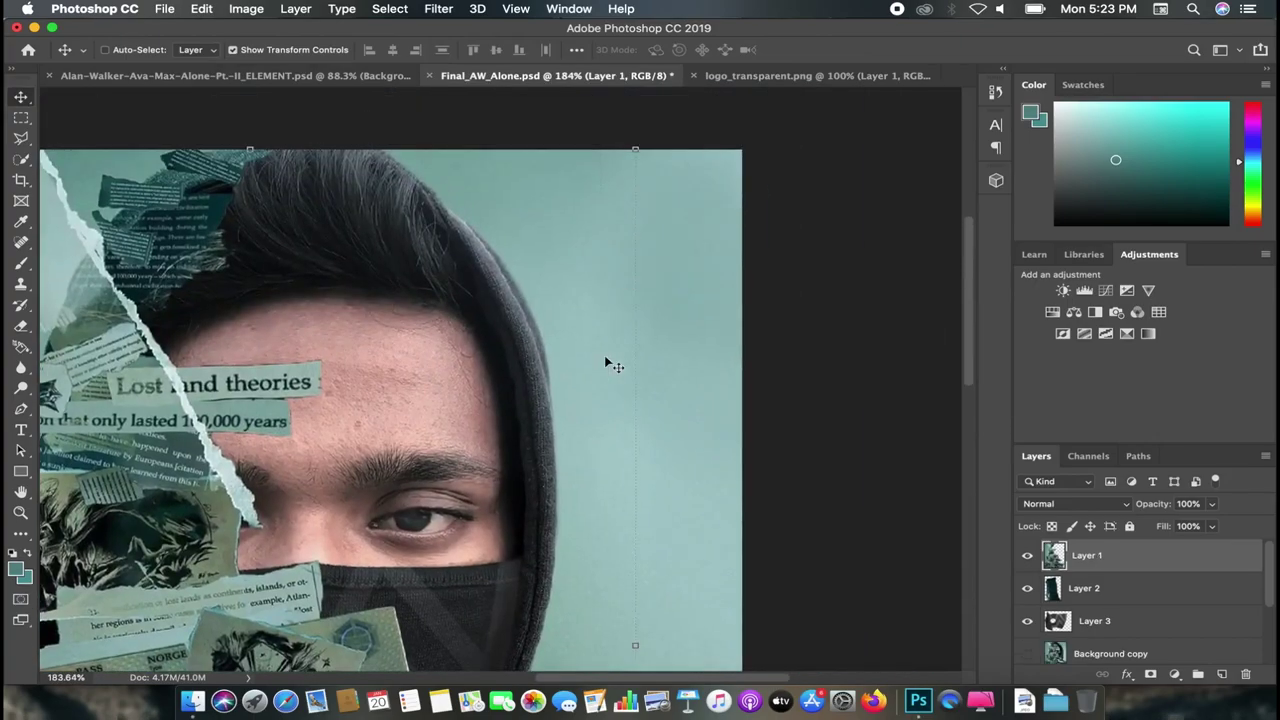
left_click(1128, 655)
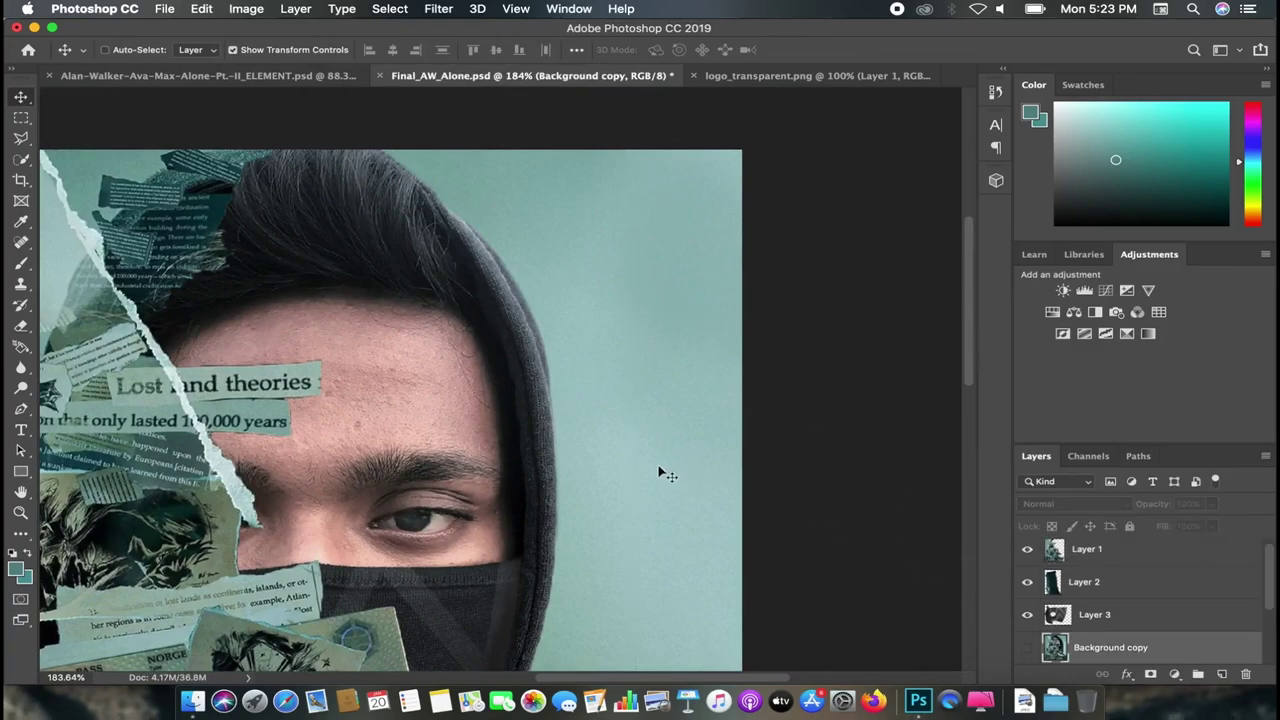
scroll(660, 465, "down", 2)
scroll(633, 442, "down", 2)
scroll(640, 452, "up", 2)
scroll(640, 452, "down", 2)
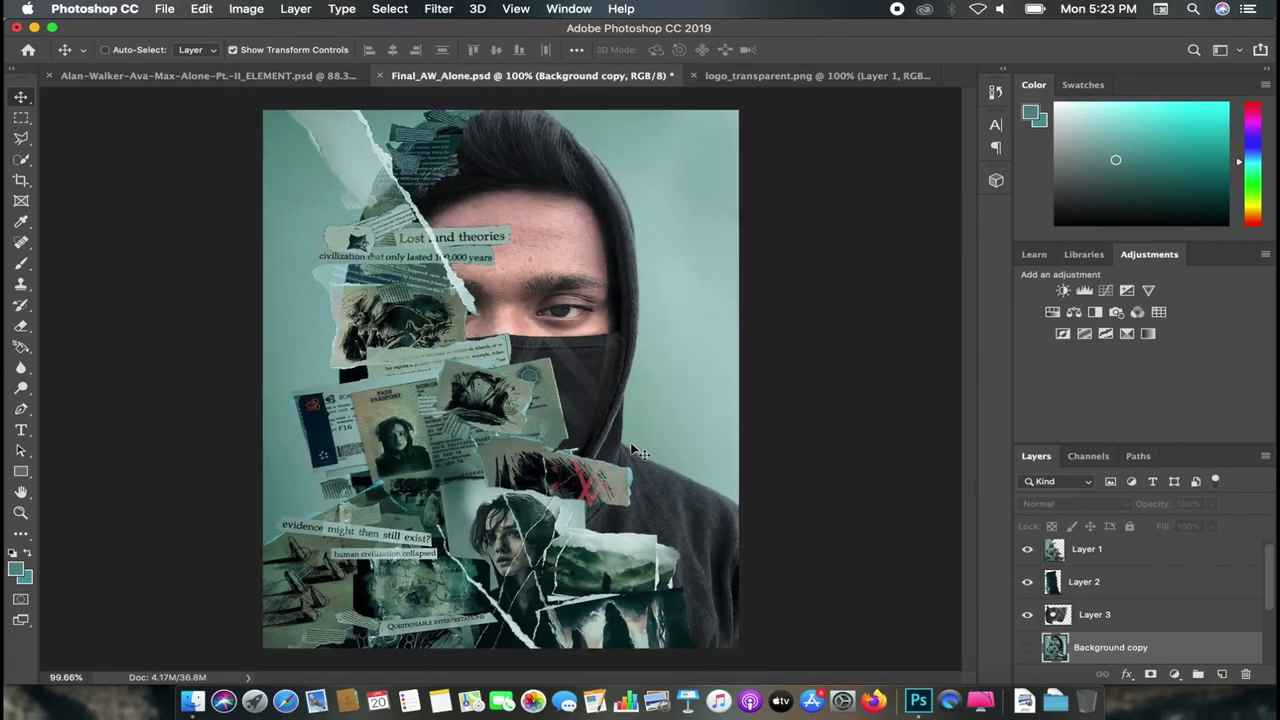
key("super+space")
type("AL")
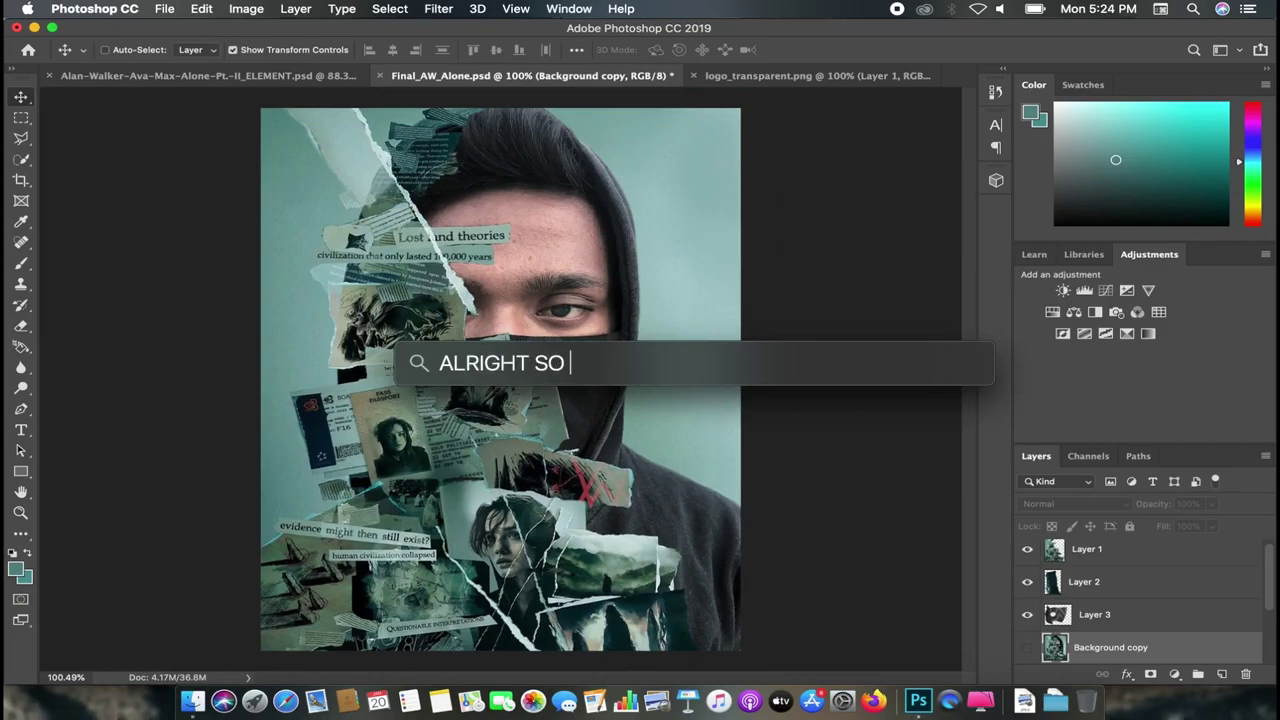
type("TAHT")
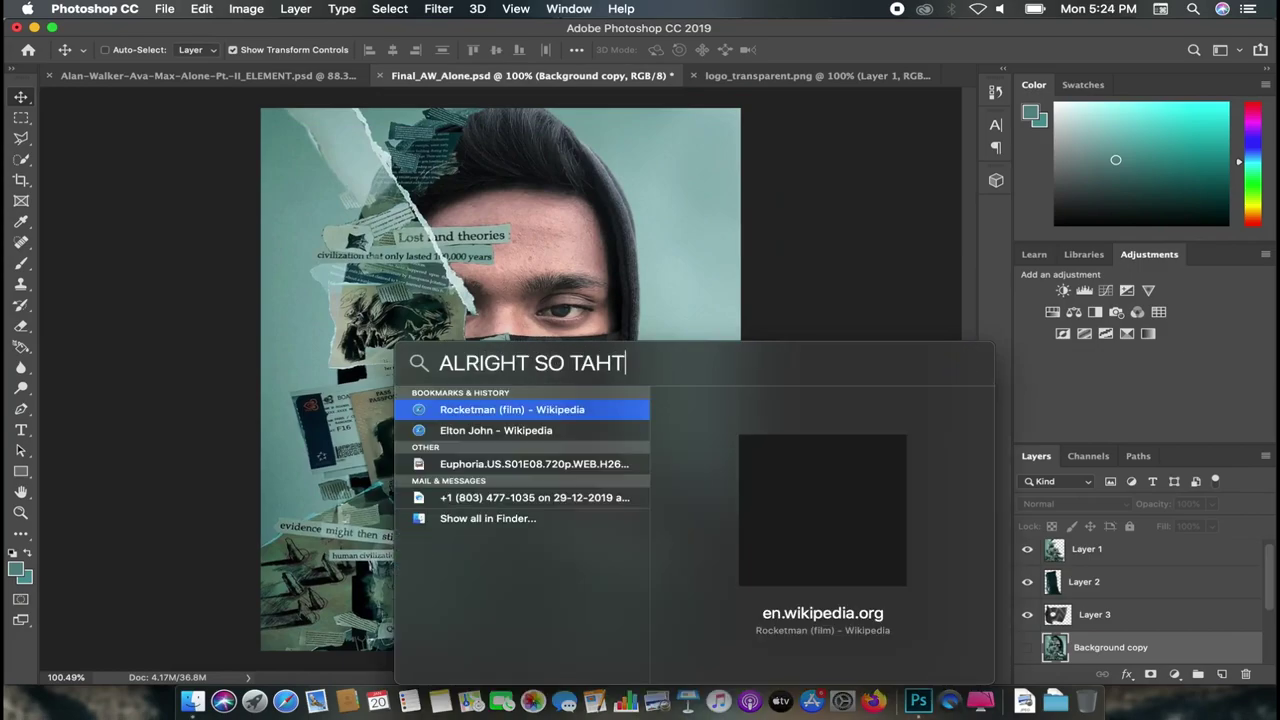
key("BackSpace")
key("BackSpace")
type("HAT'S ALL FOR THIS VIDEO I H")
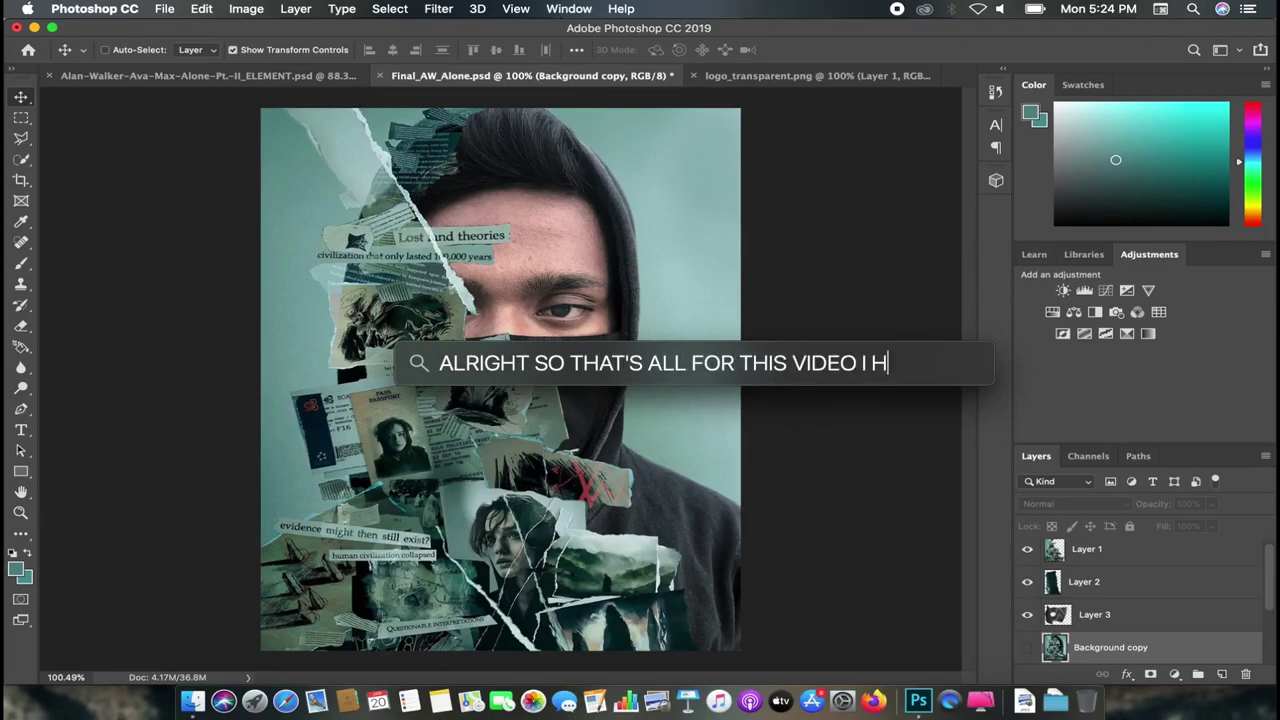
type("OP")
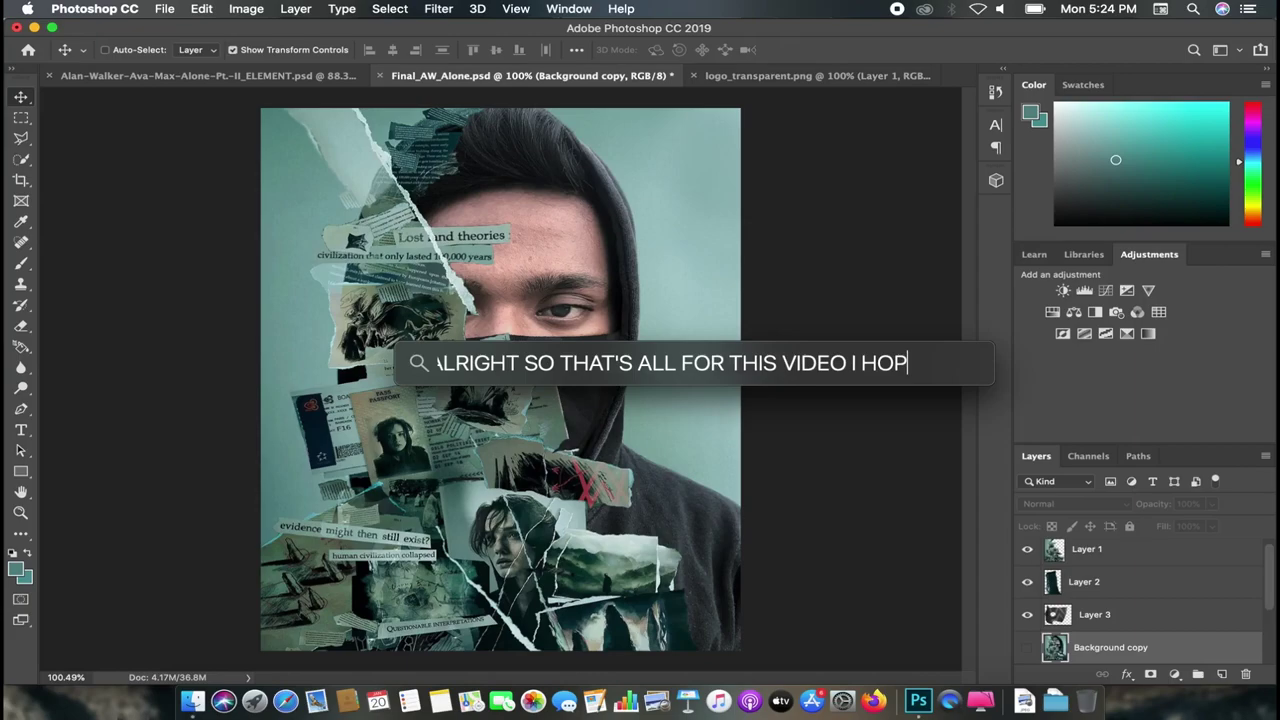
type("E YOU ")
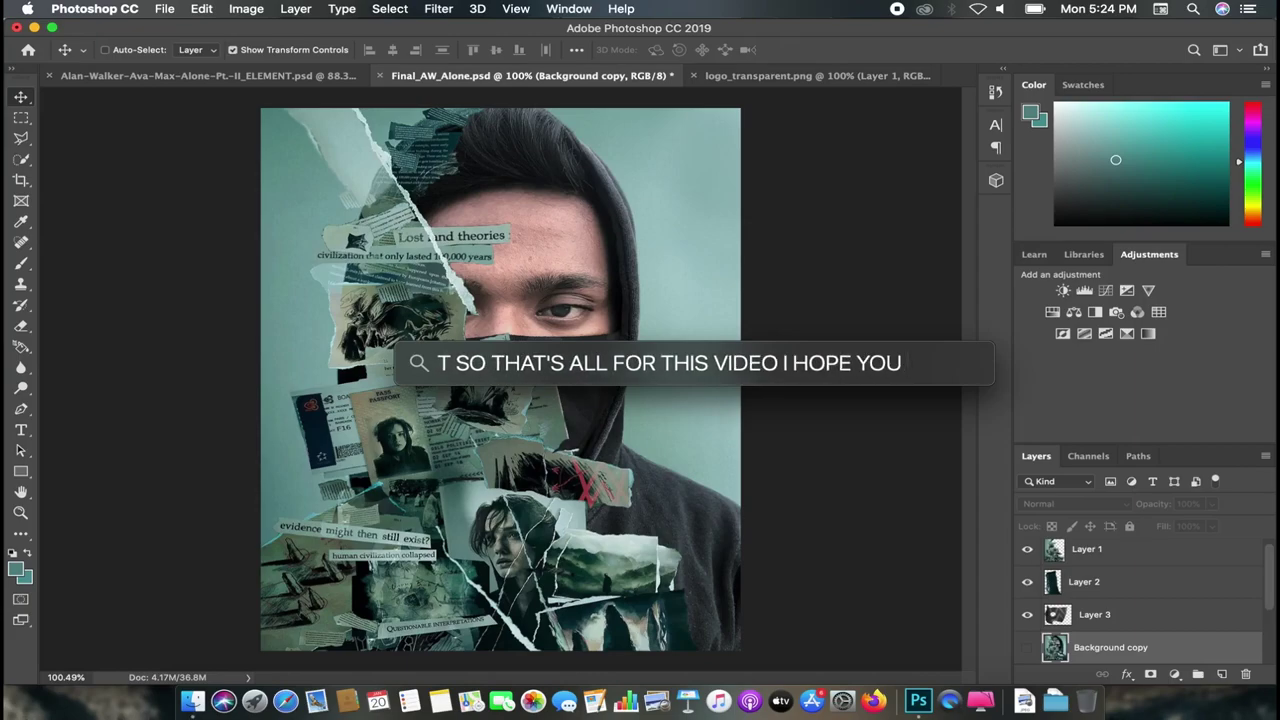
type("LIKE IT WALKERS SO I'VV")
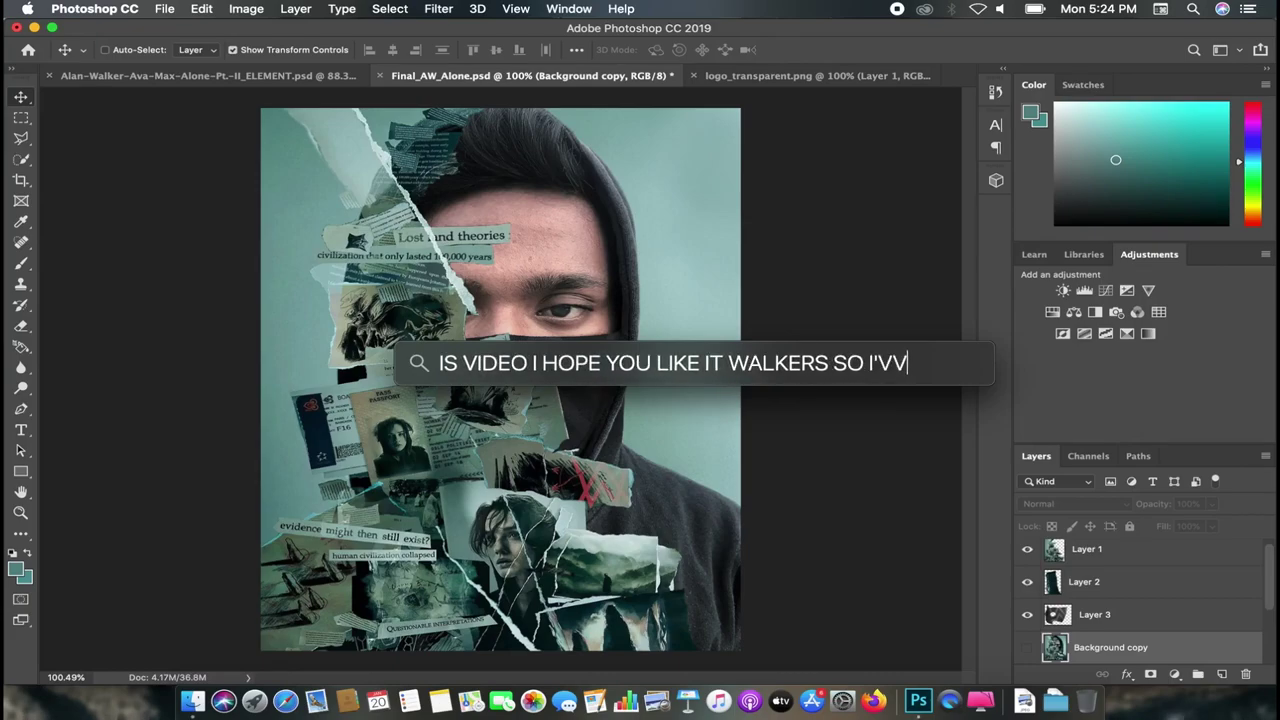
type("SUBSCRIB")
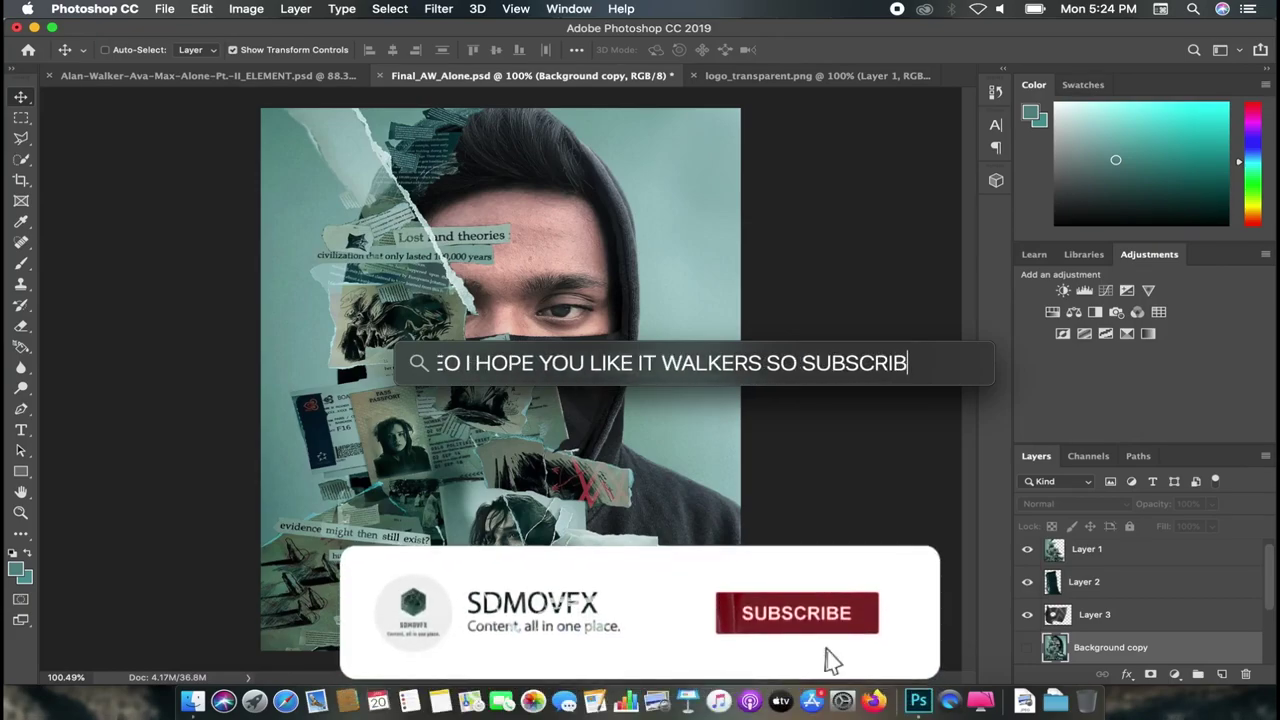
type(" CHANNEL")
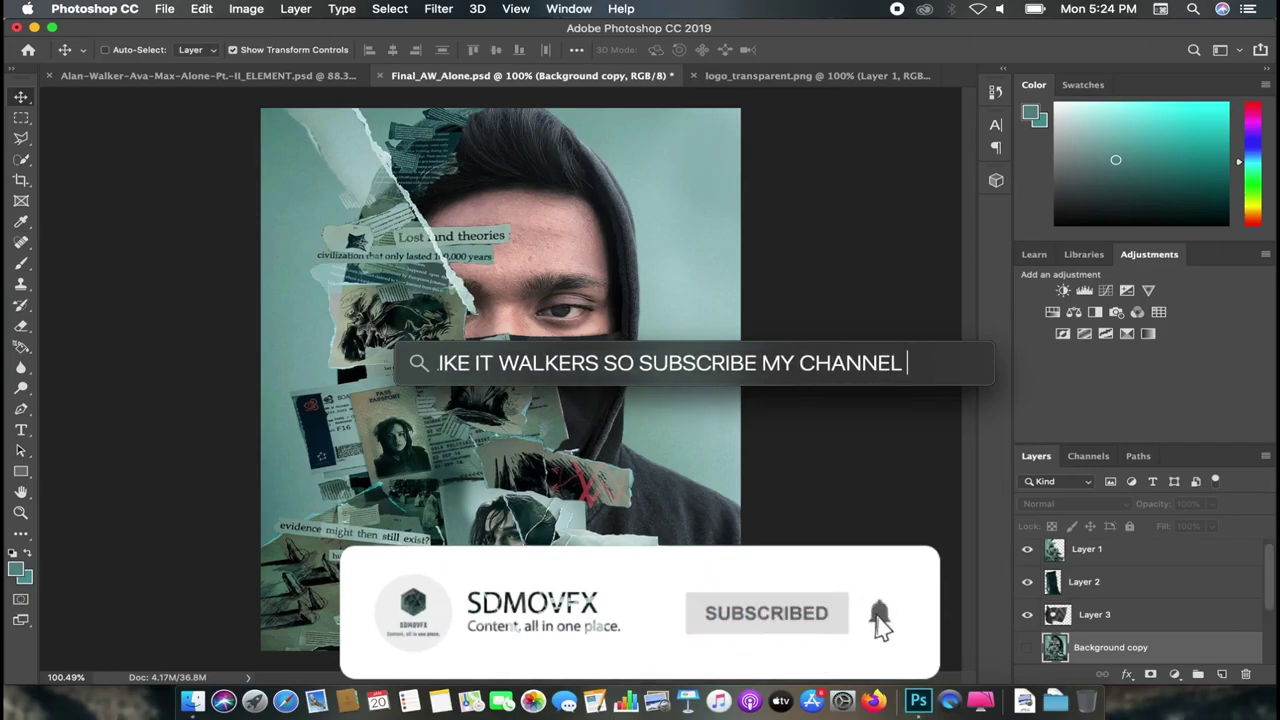
type("KE THIS")
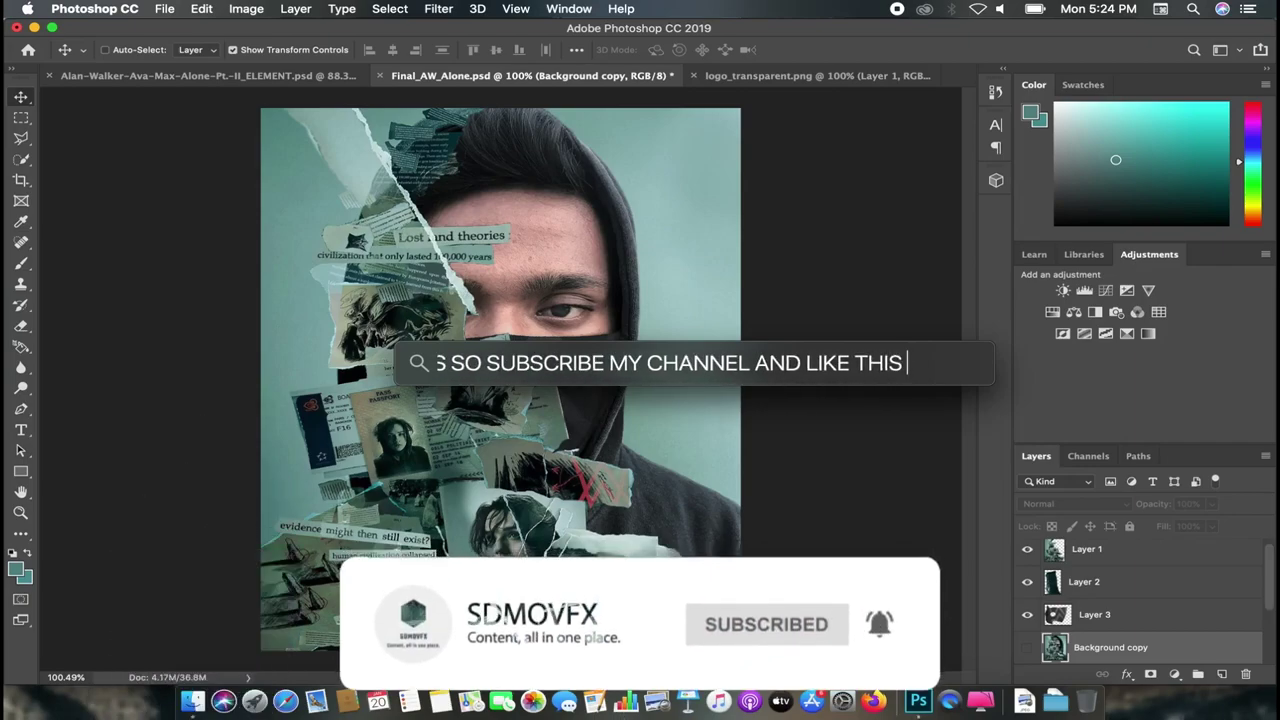
type(" VD")
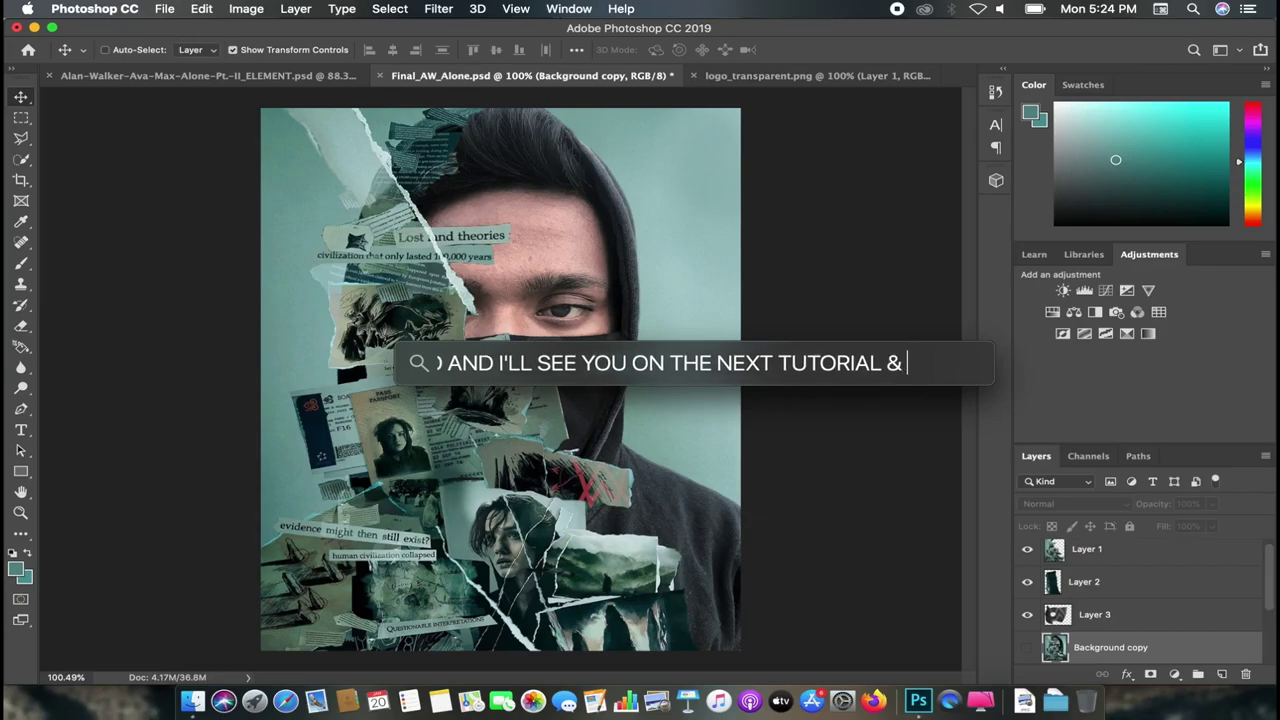
key("super+a")
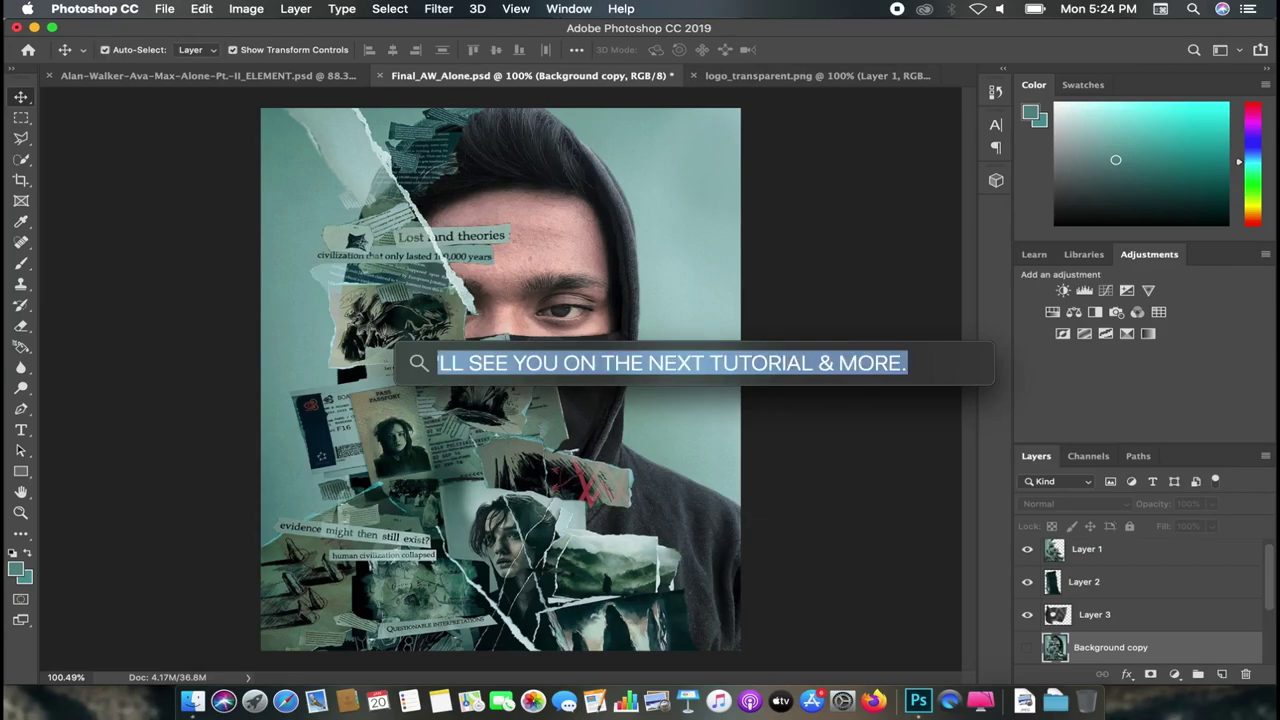
type("PEA")
type("CE OUT")
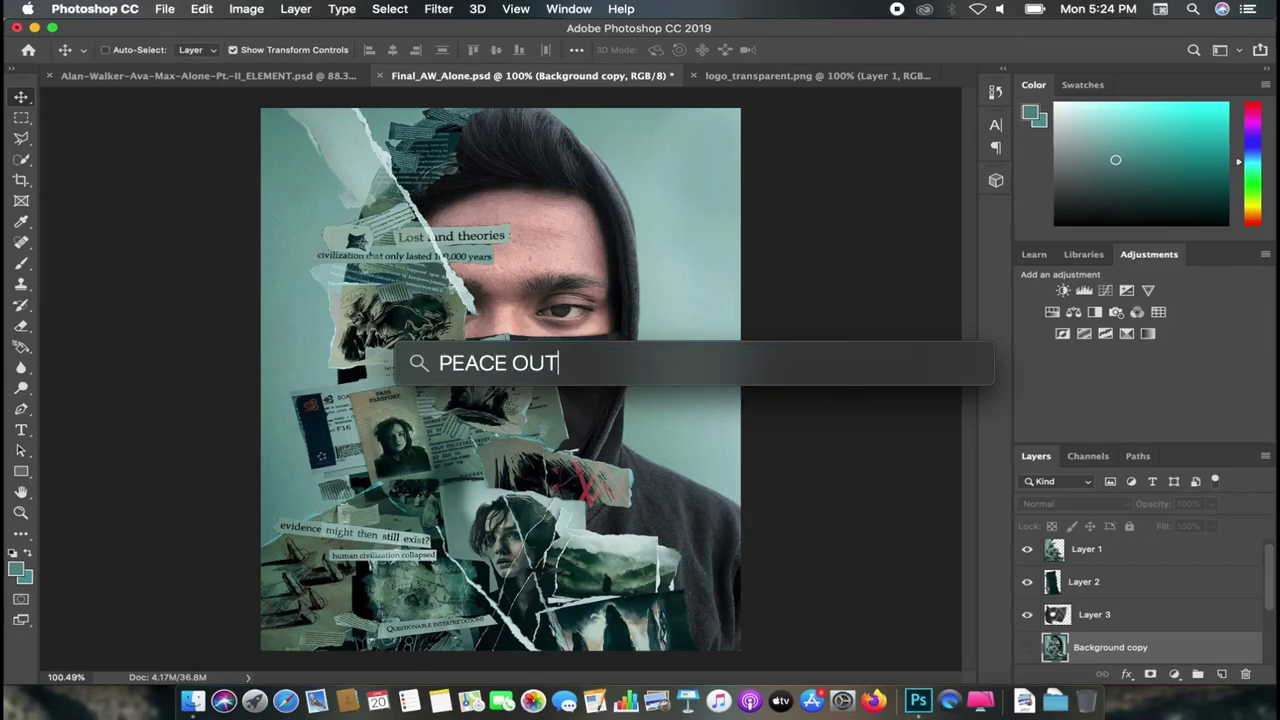